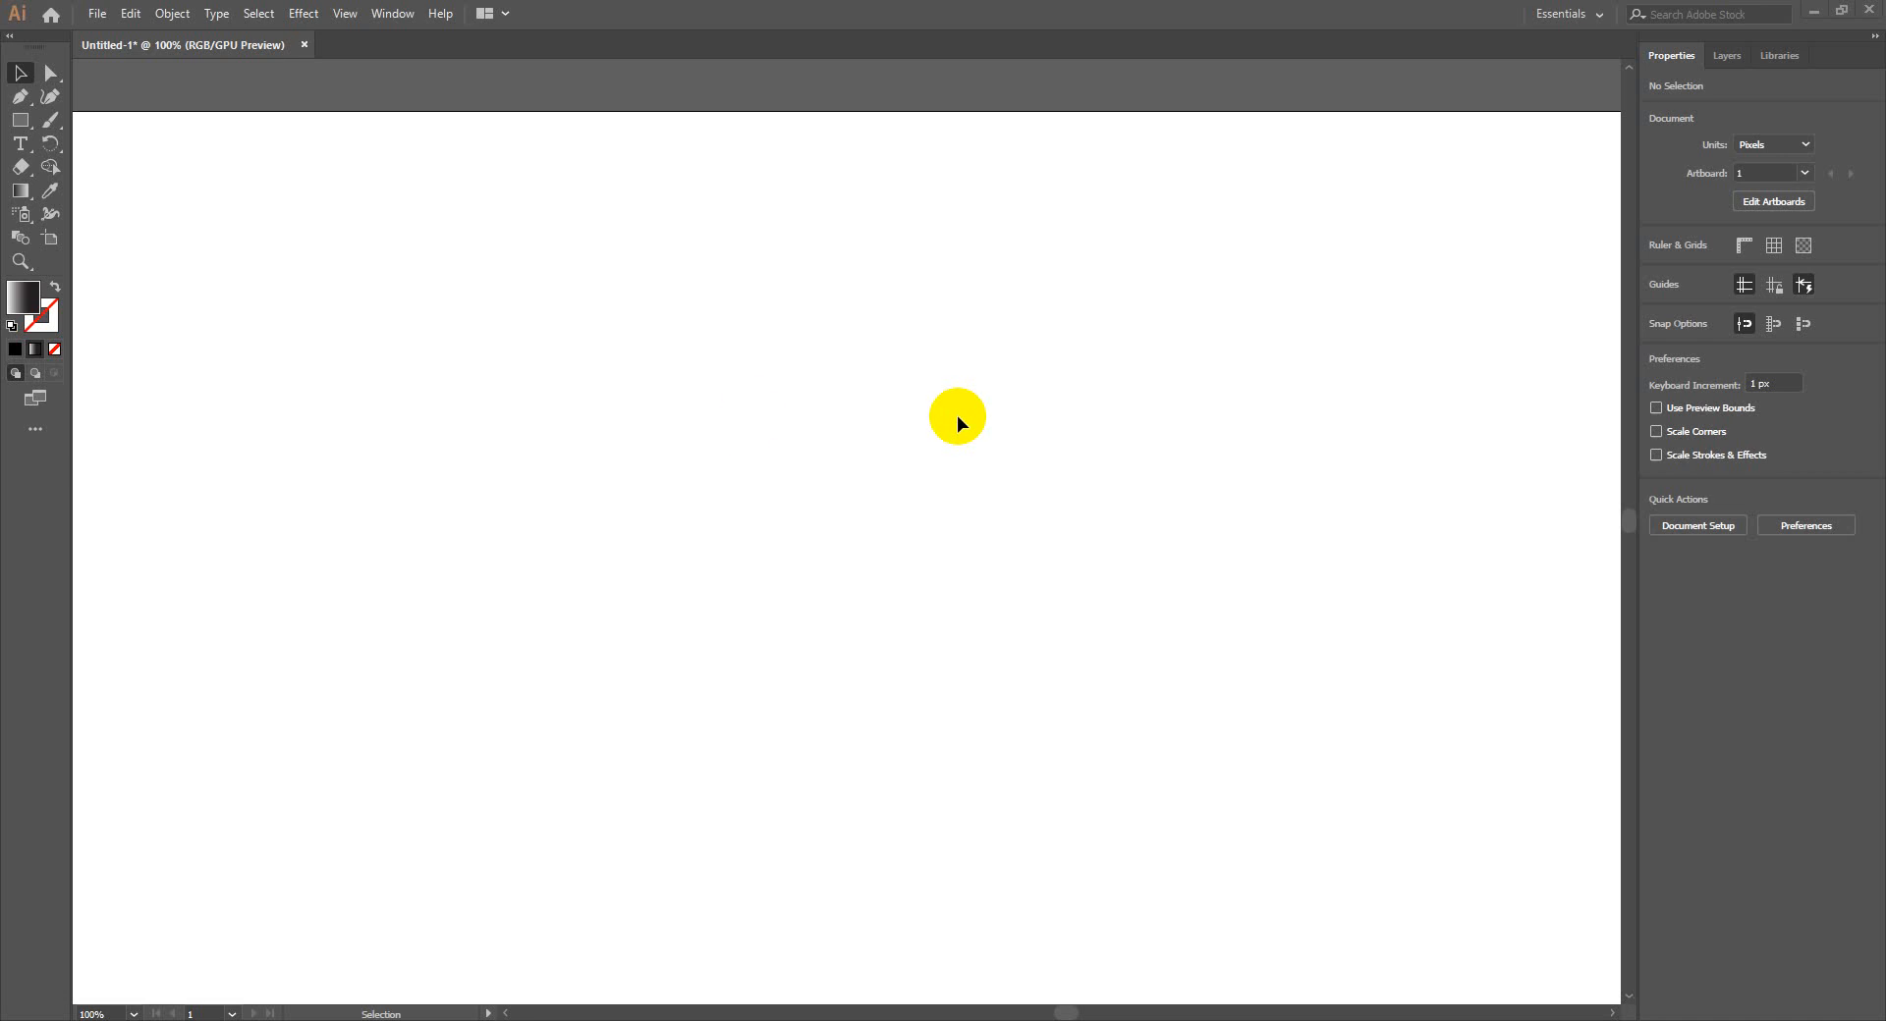
Create a point text object reading "DEMO DESIGN" near the upper middle of the artboard with the Type tool
click(22, 147)
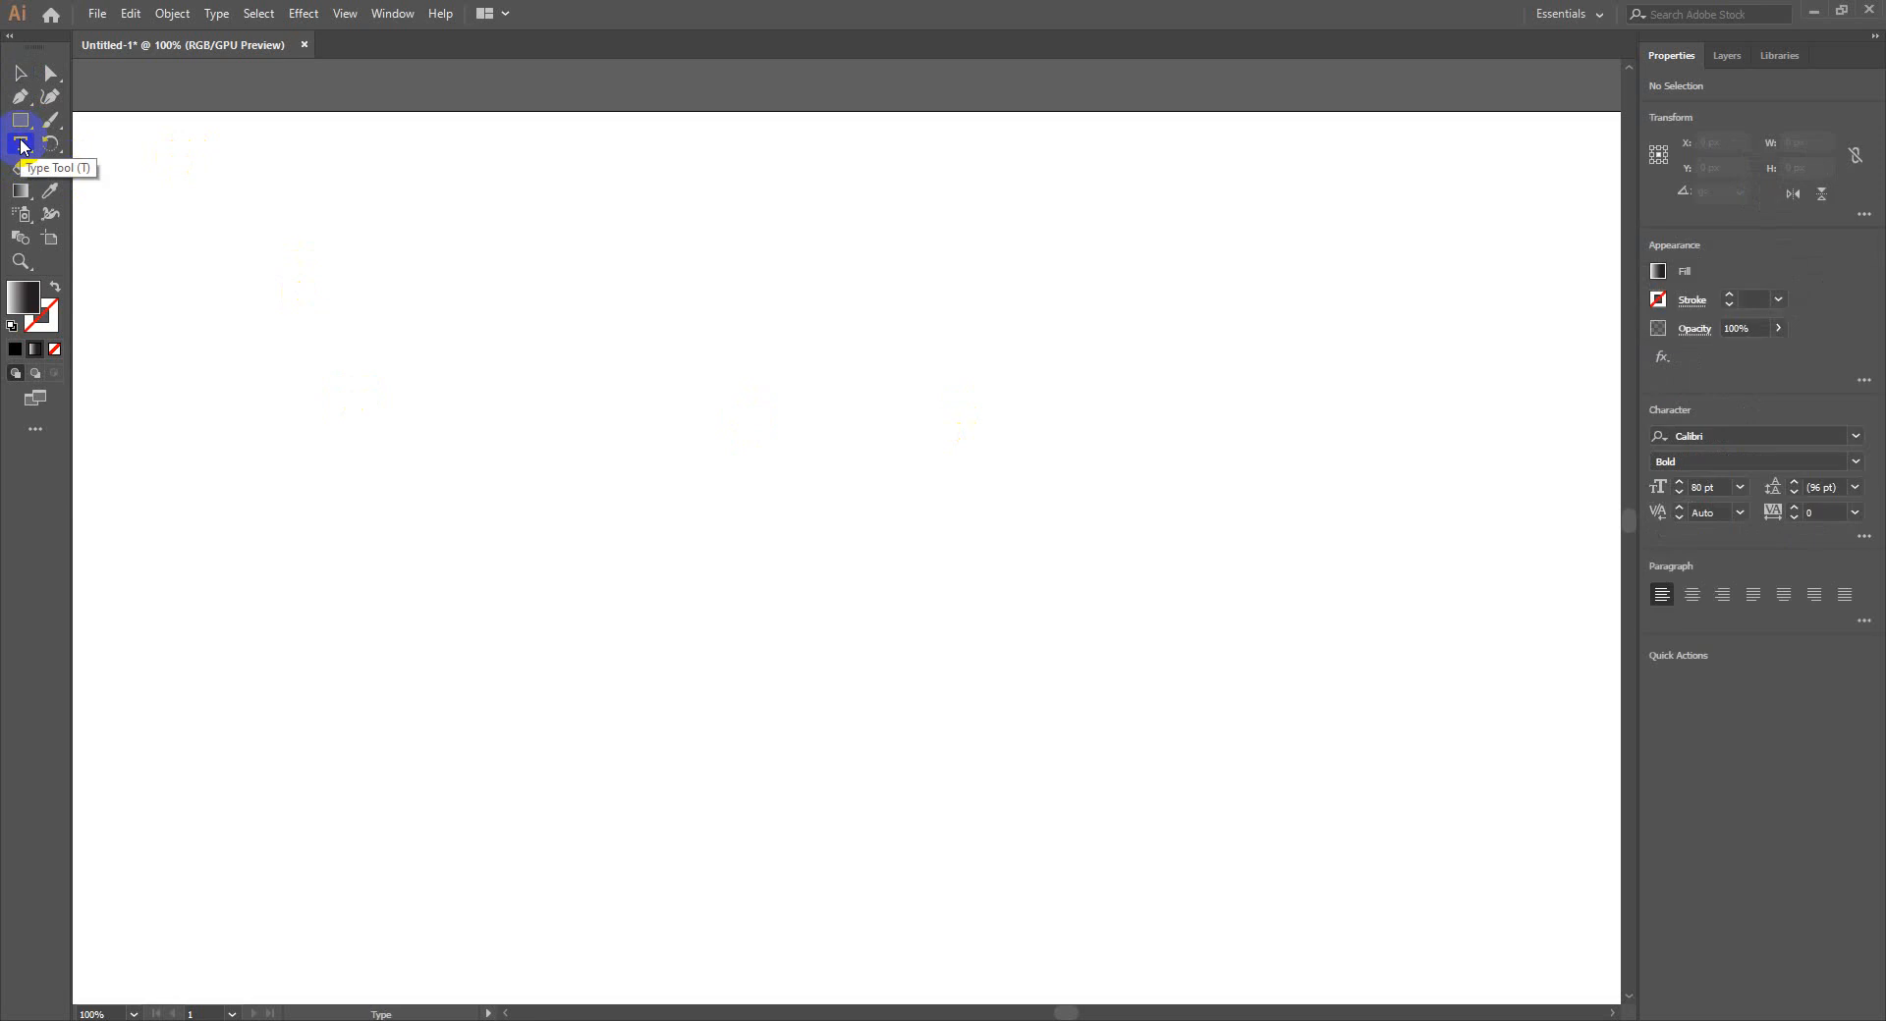
click(22, 145)
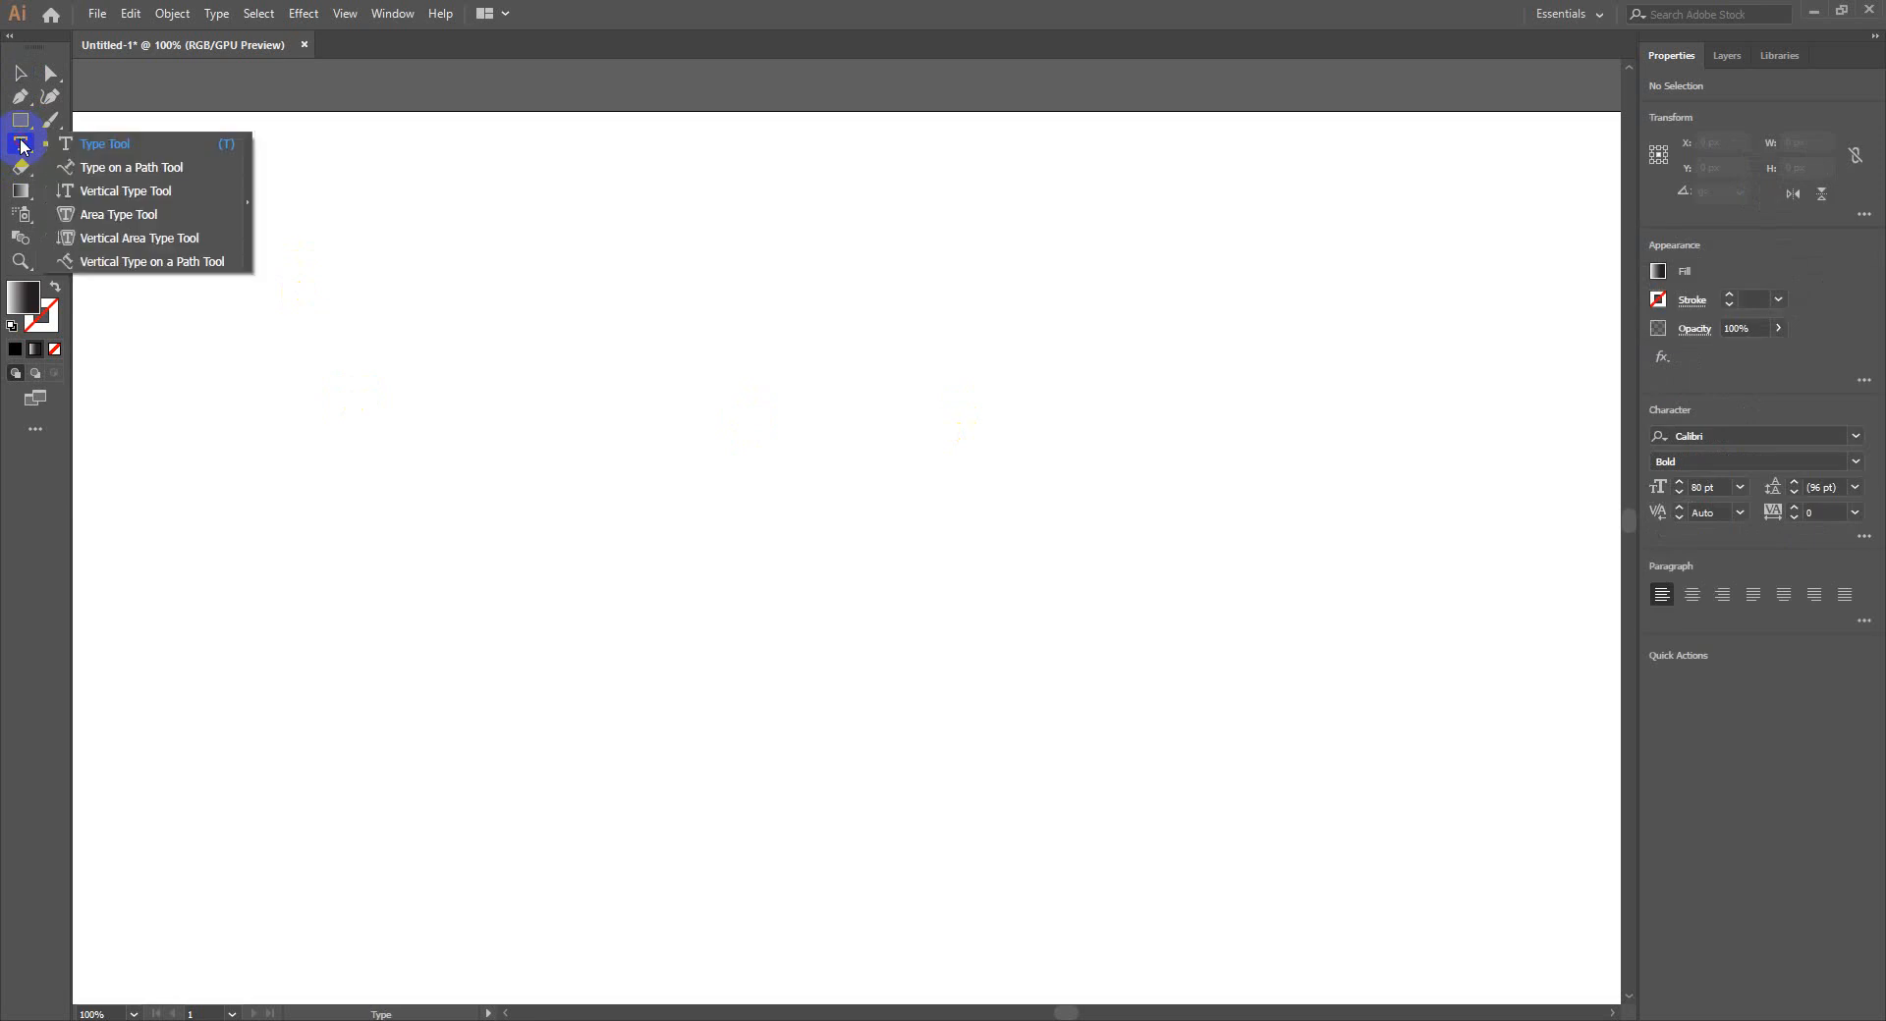
click(218, 149)
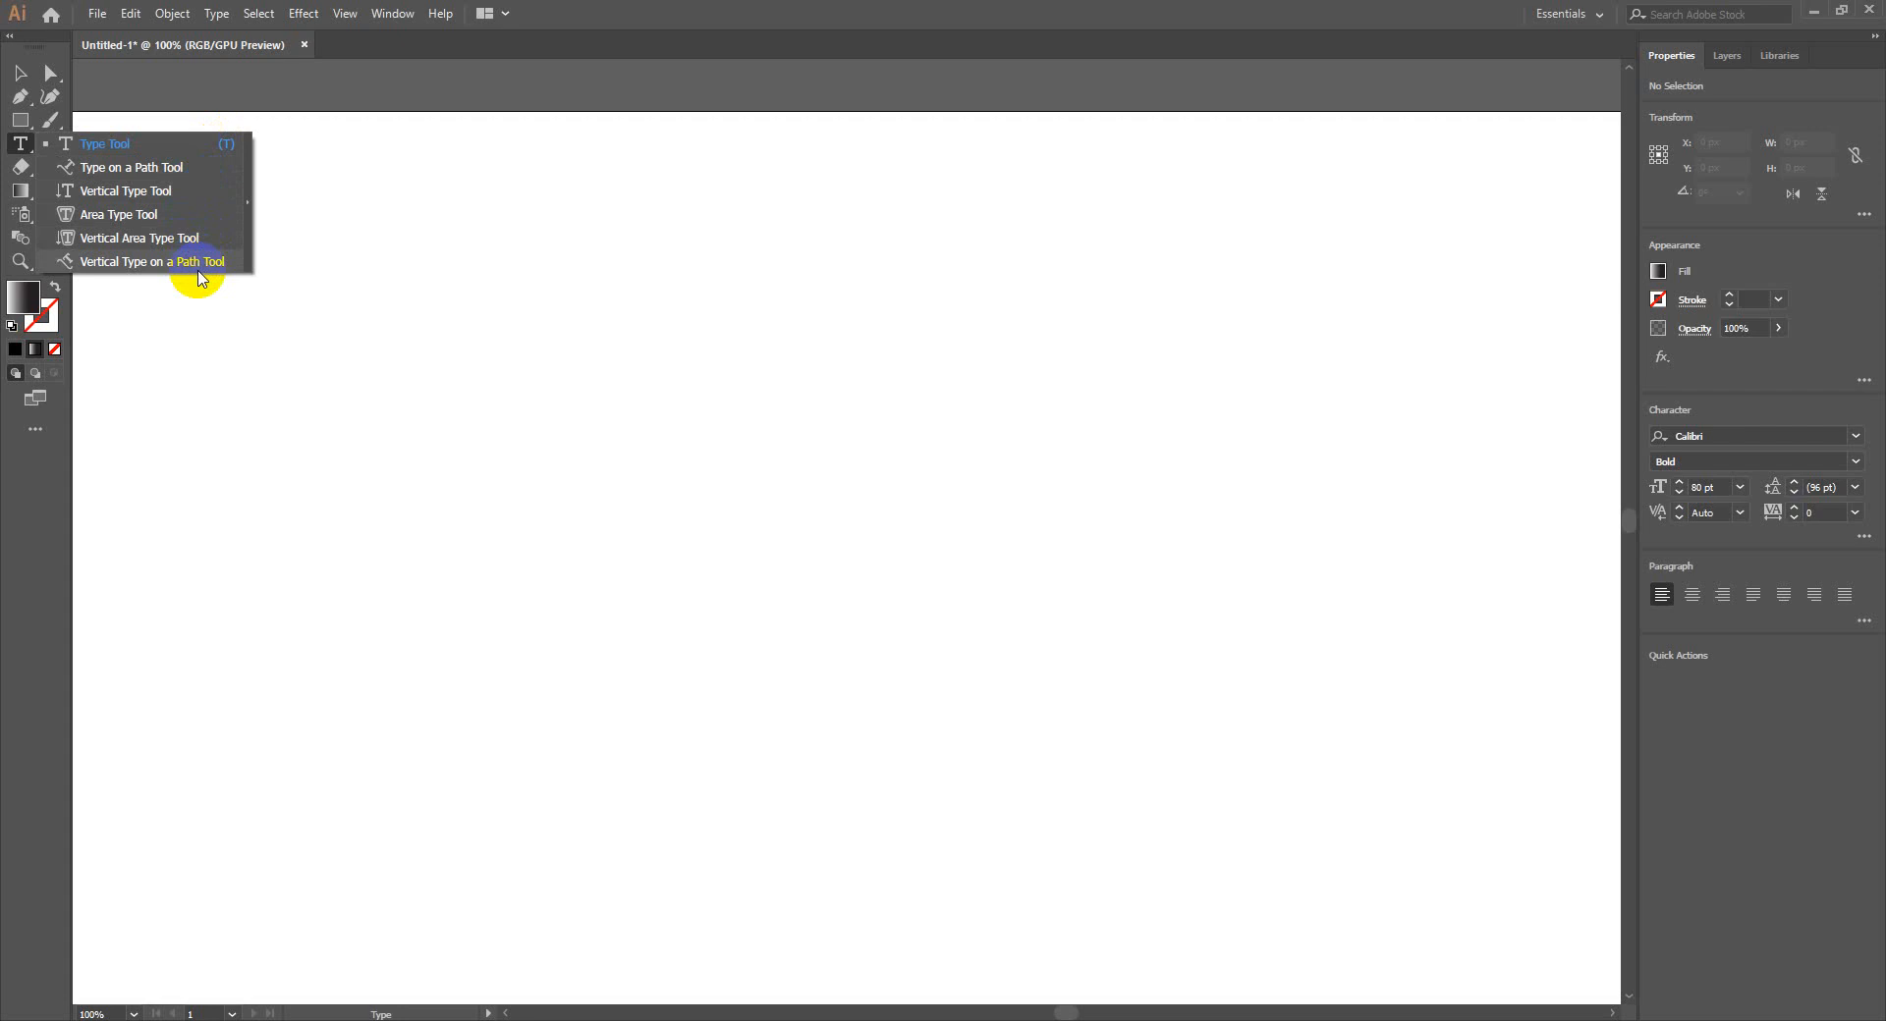
click(99, 144)
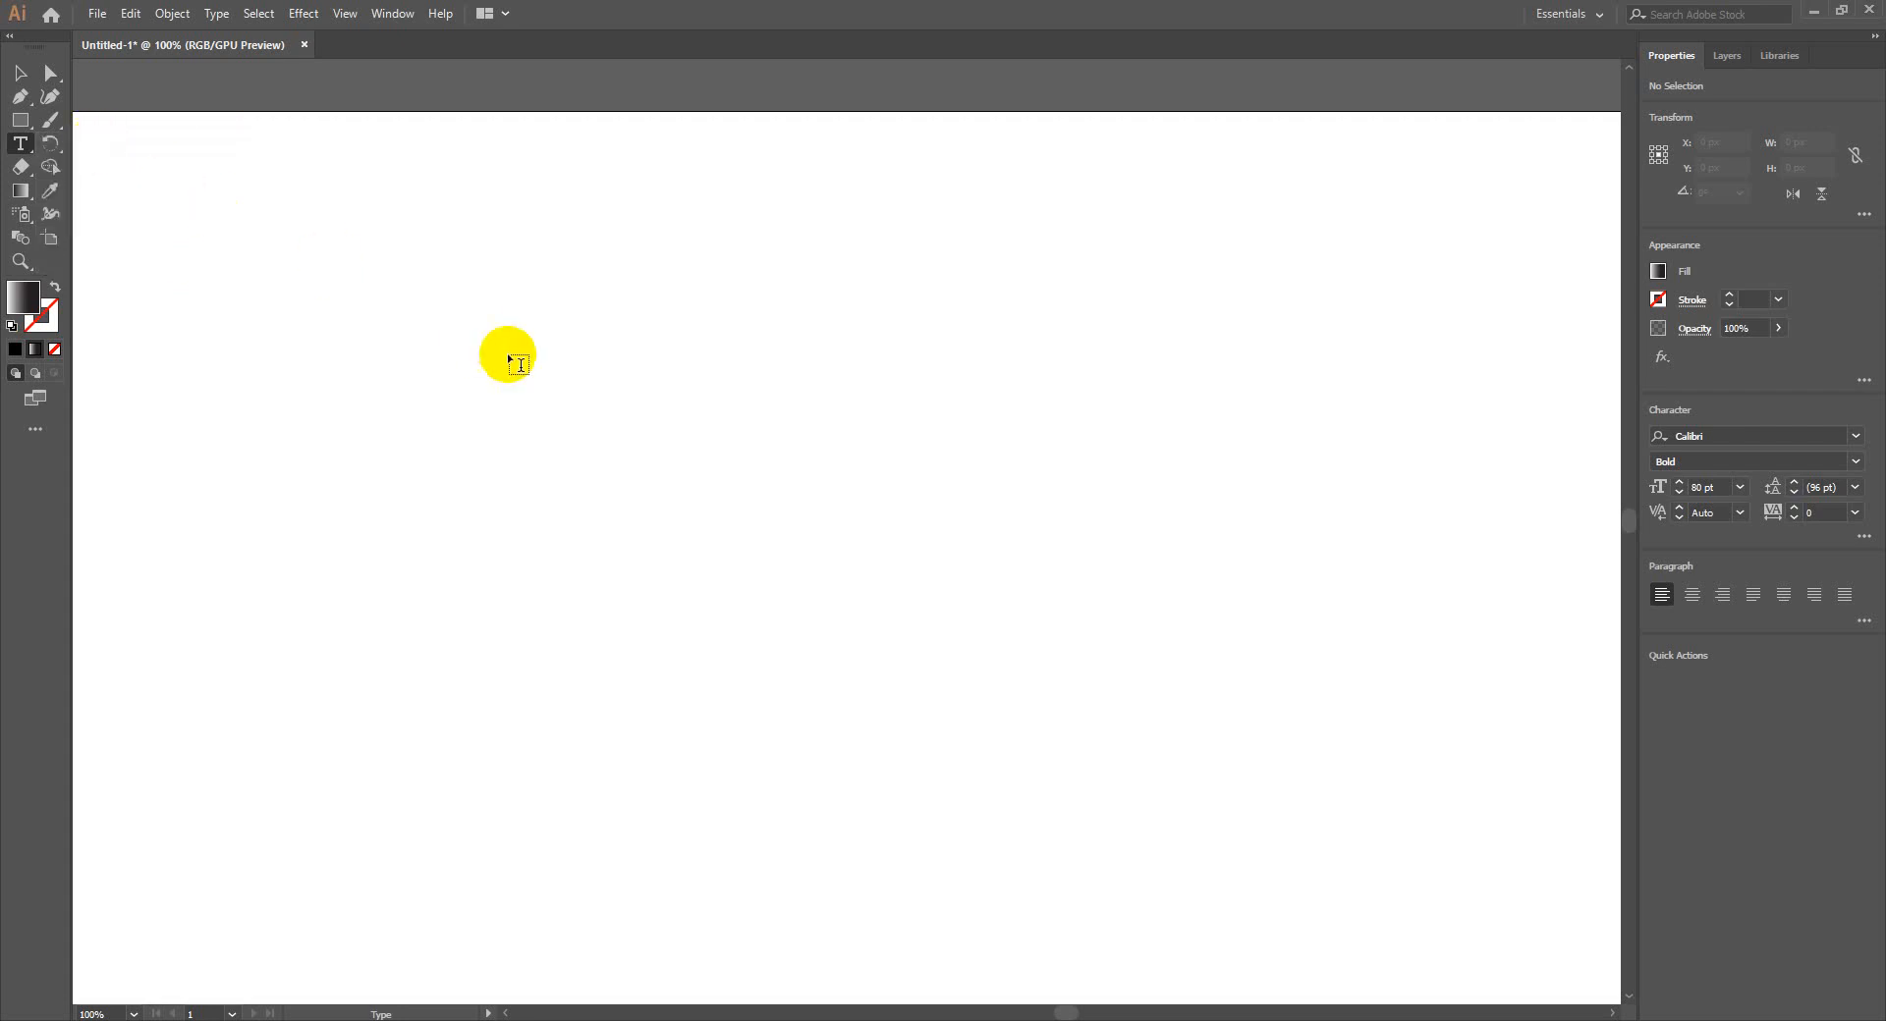
click(463, 452)
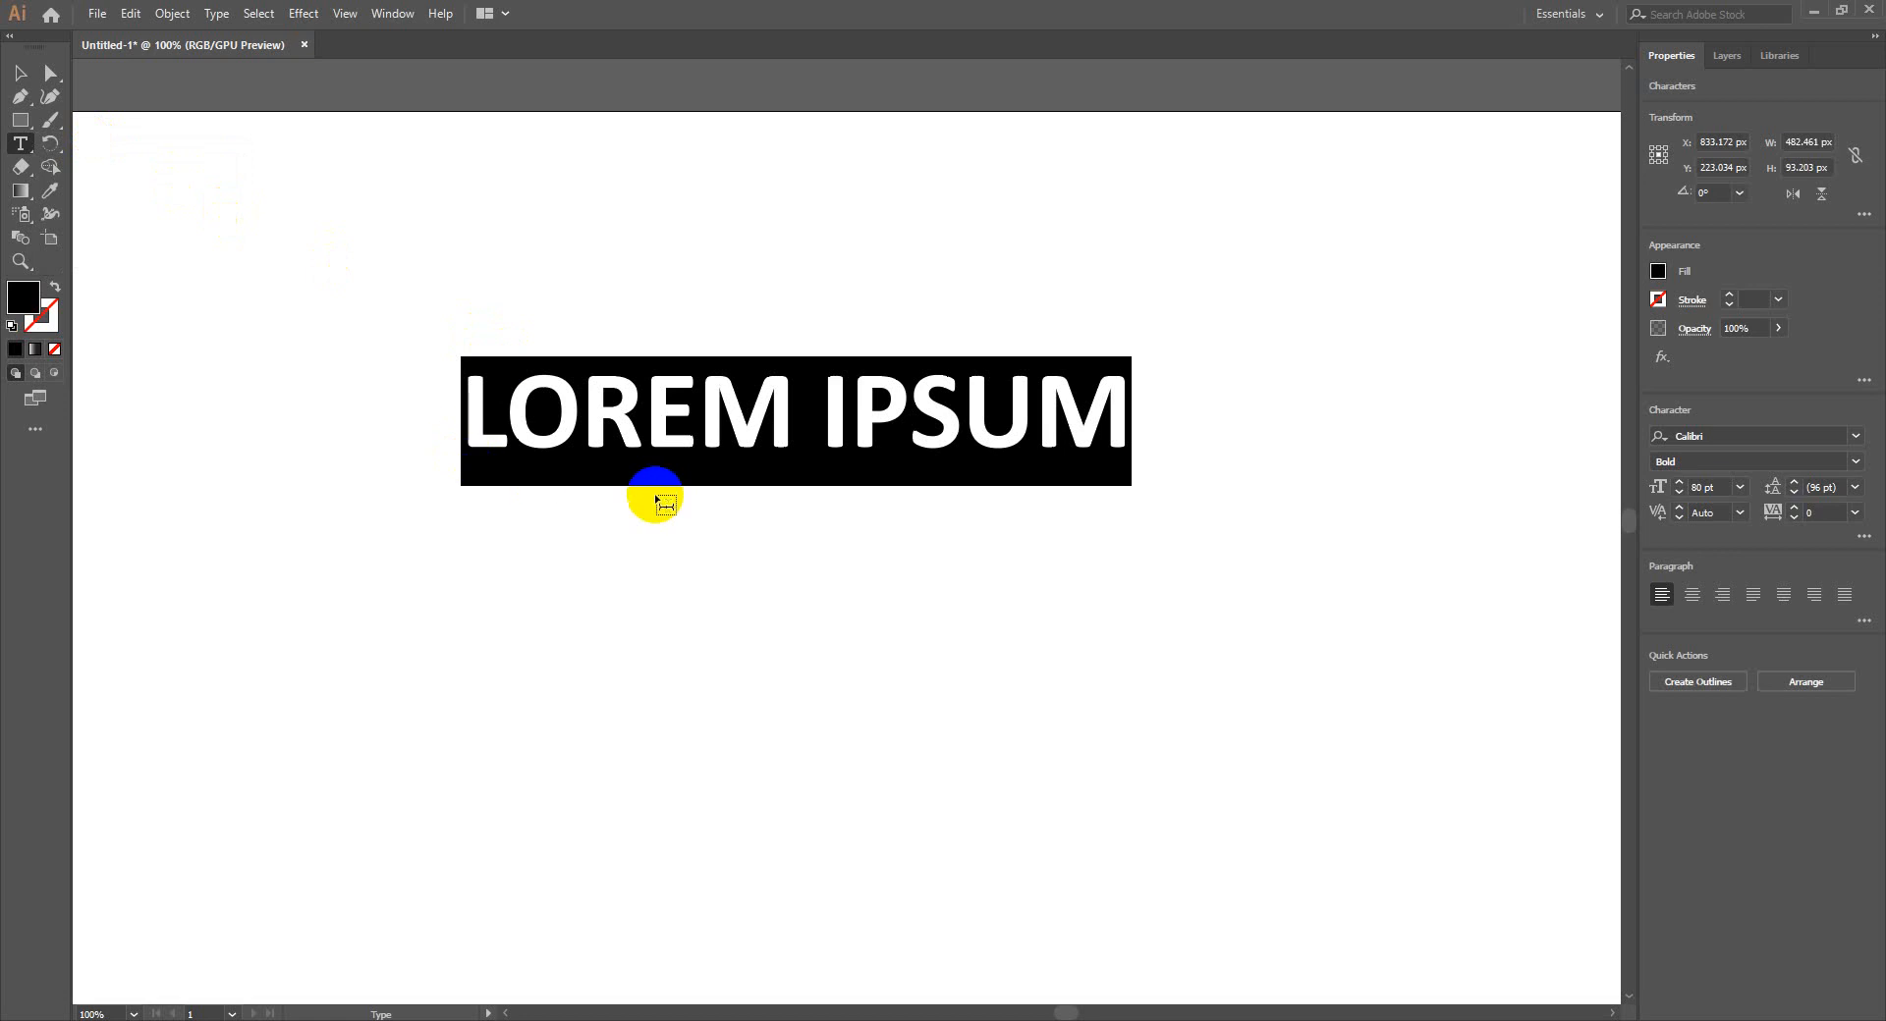
text(DEMO DESIGN)
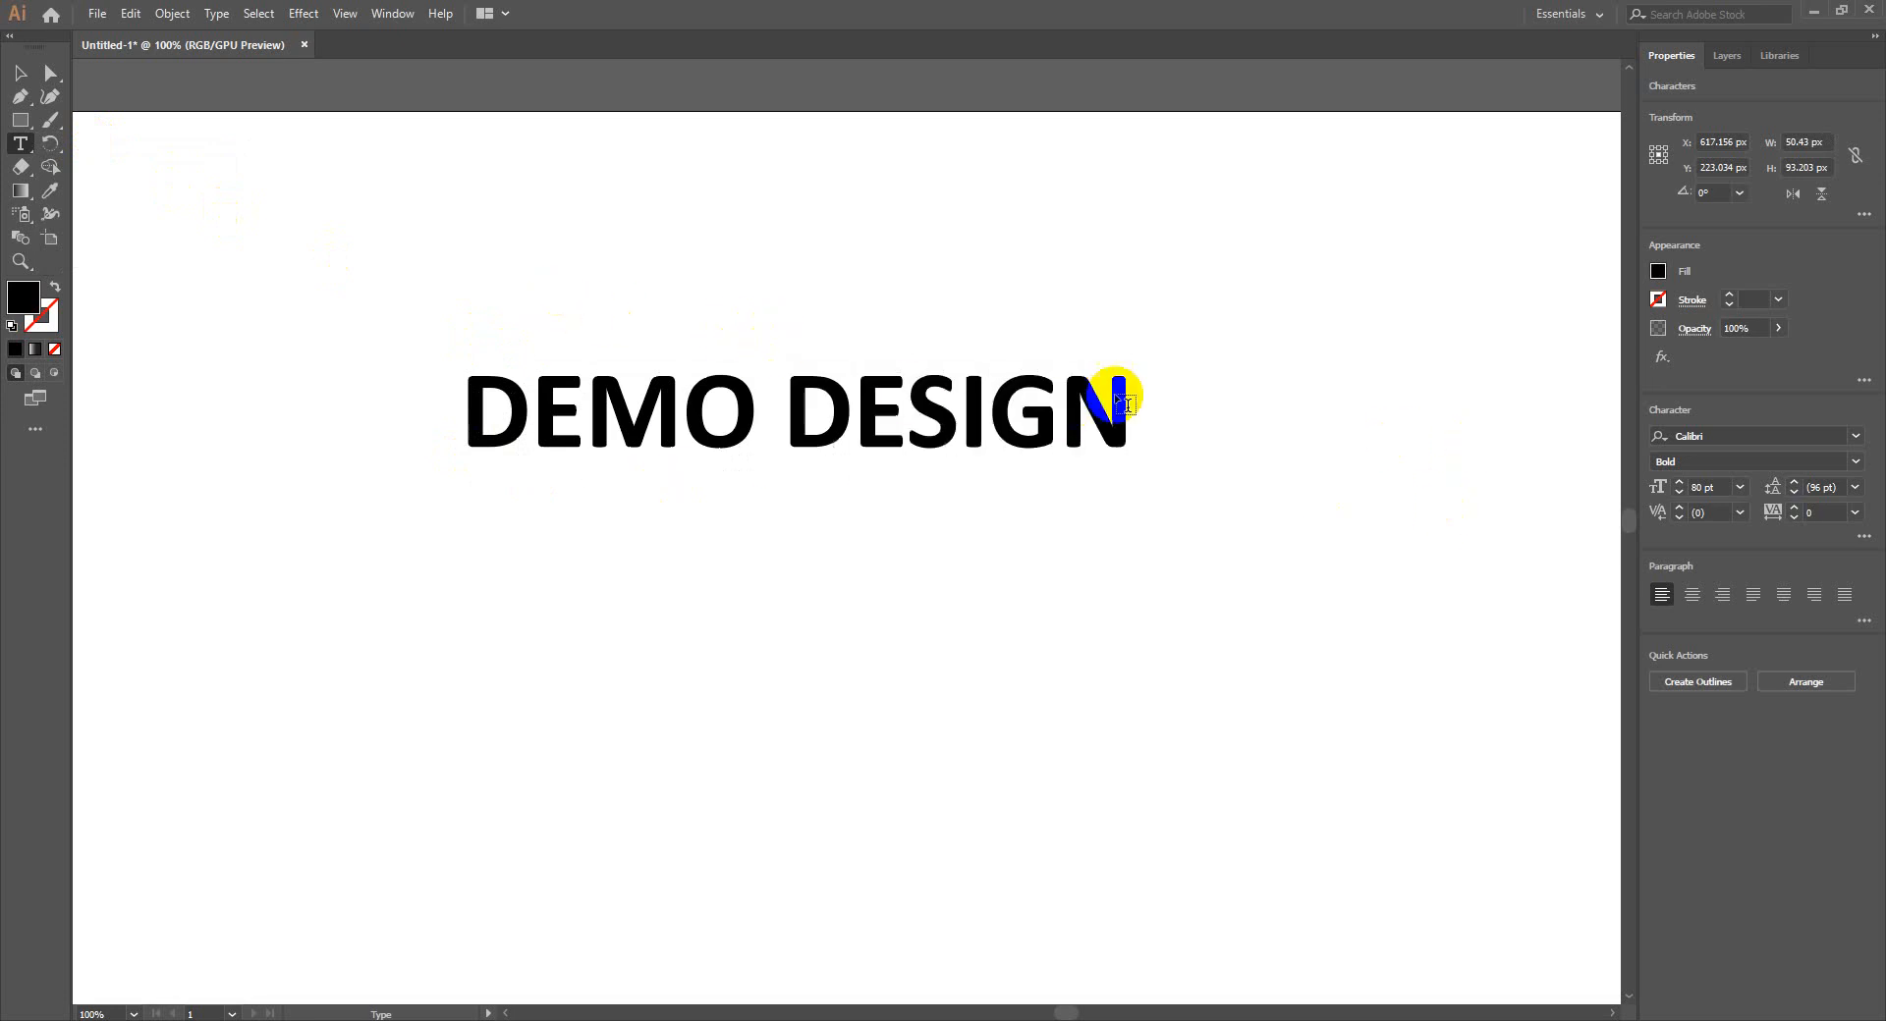
Turn off All Caps for the whole "DEMO DESIGN" text and leave text editing
drag(1156, 393, 761, 360)
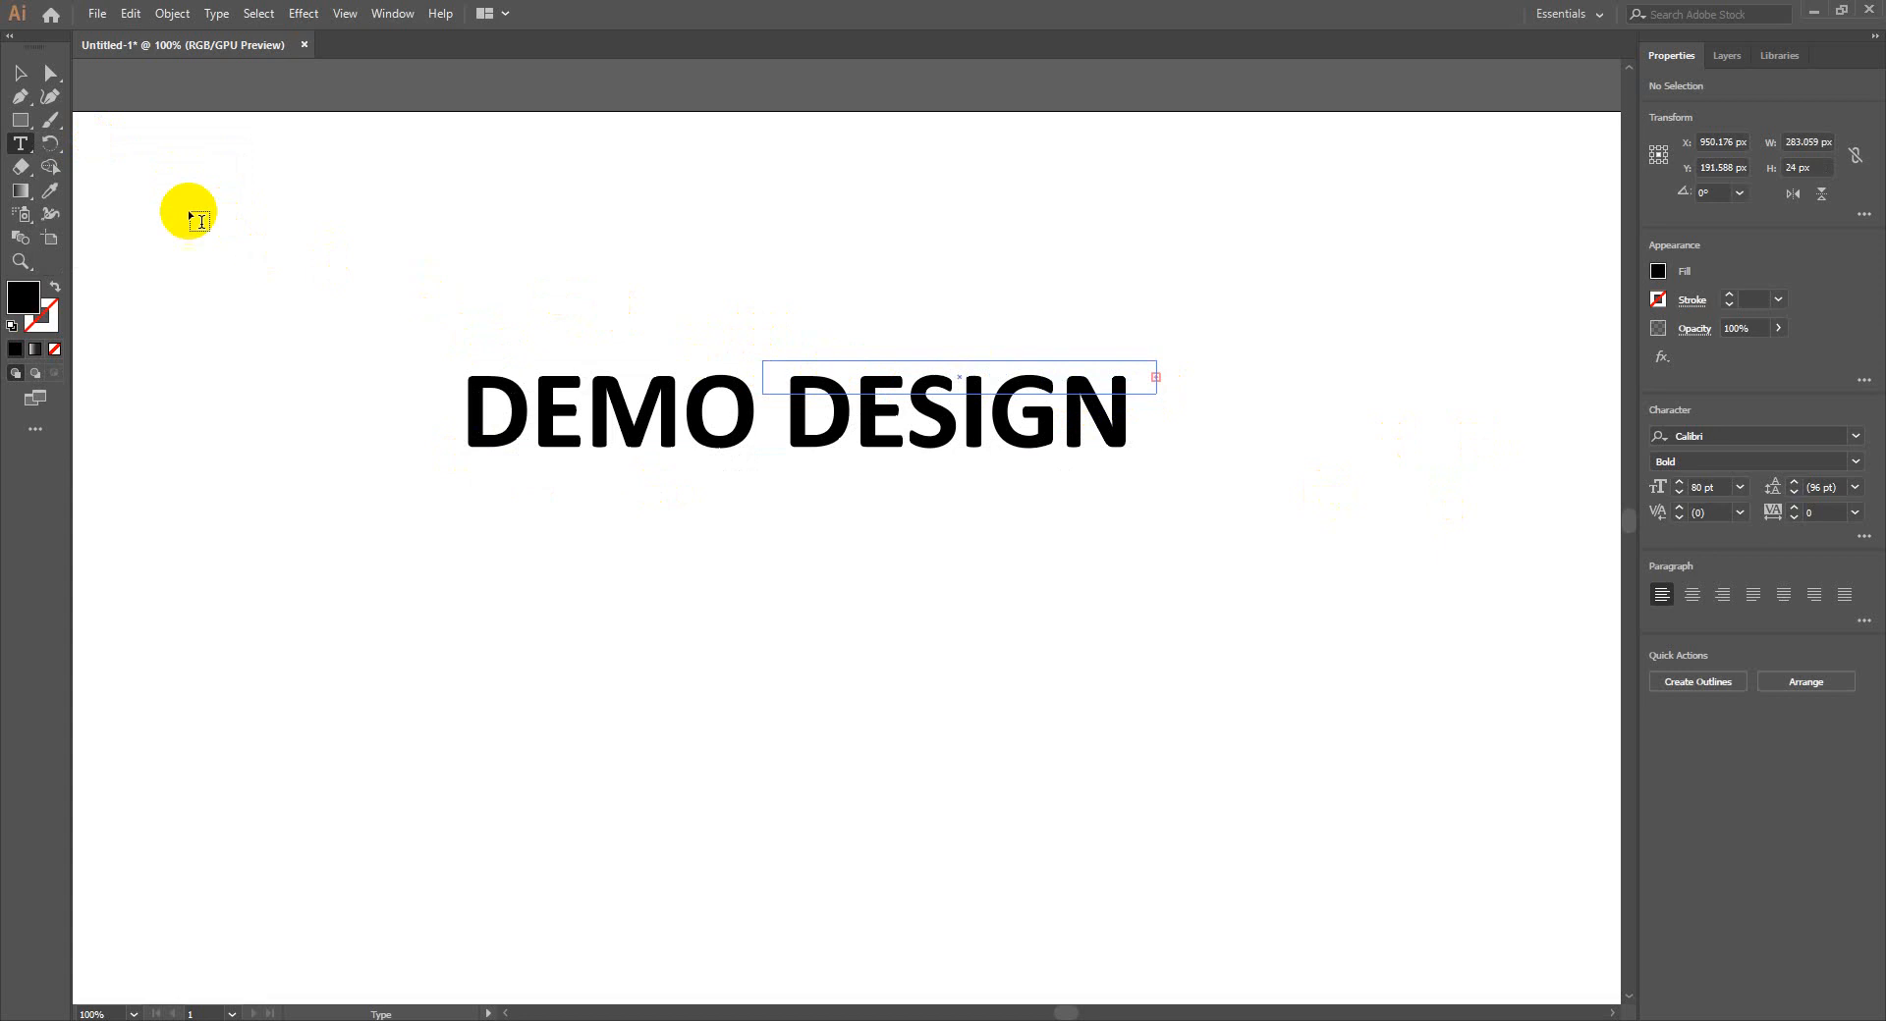
click(21, 72)
click(656, 417)
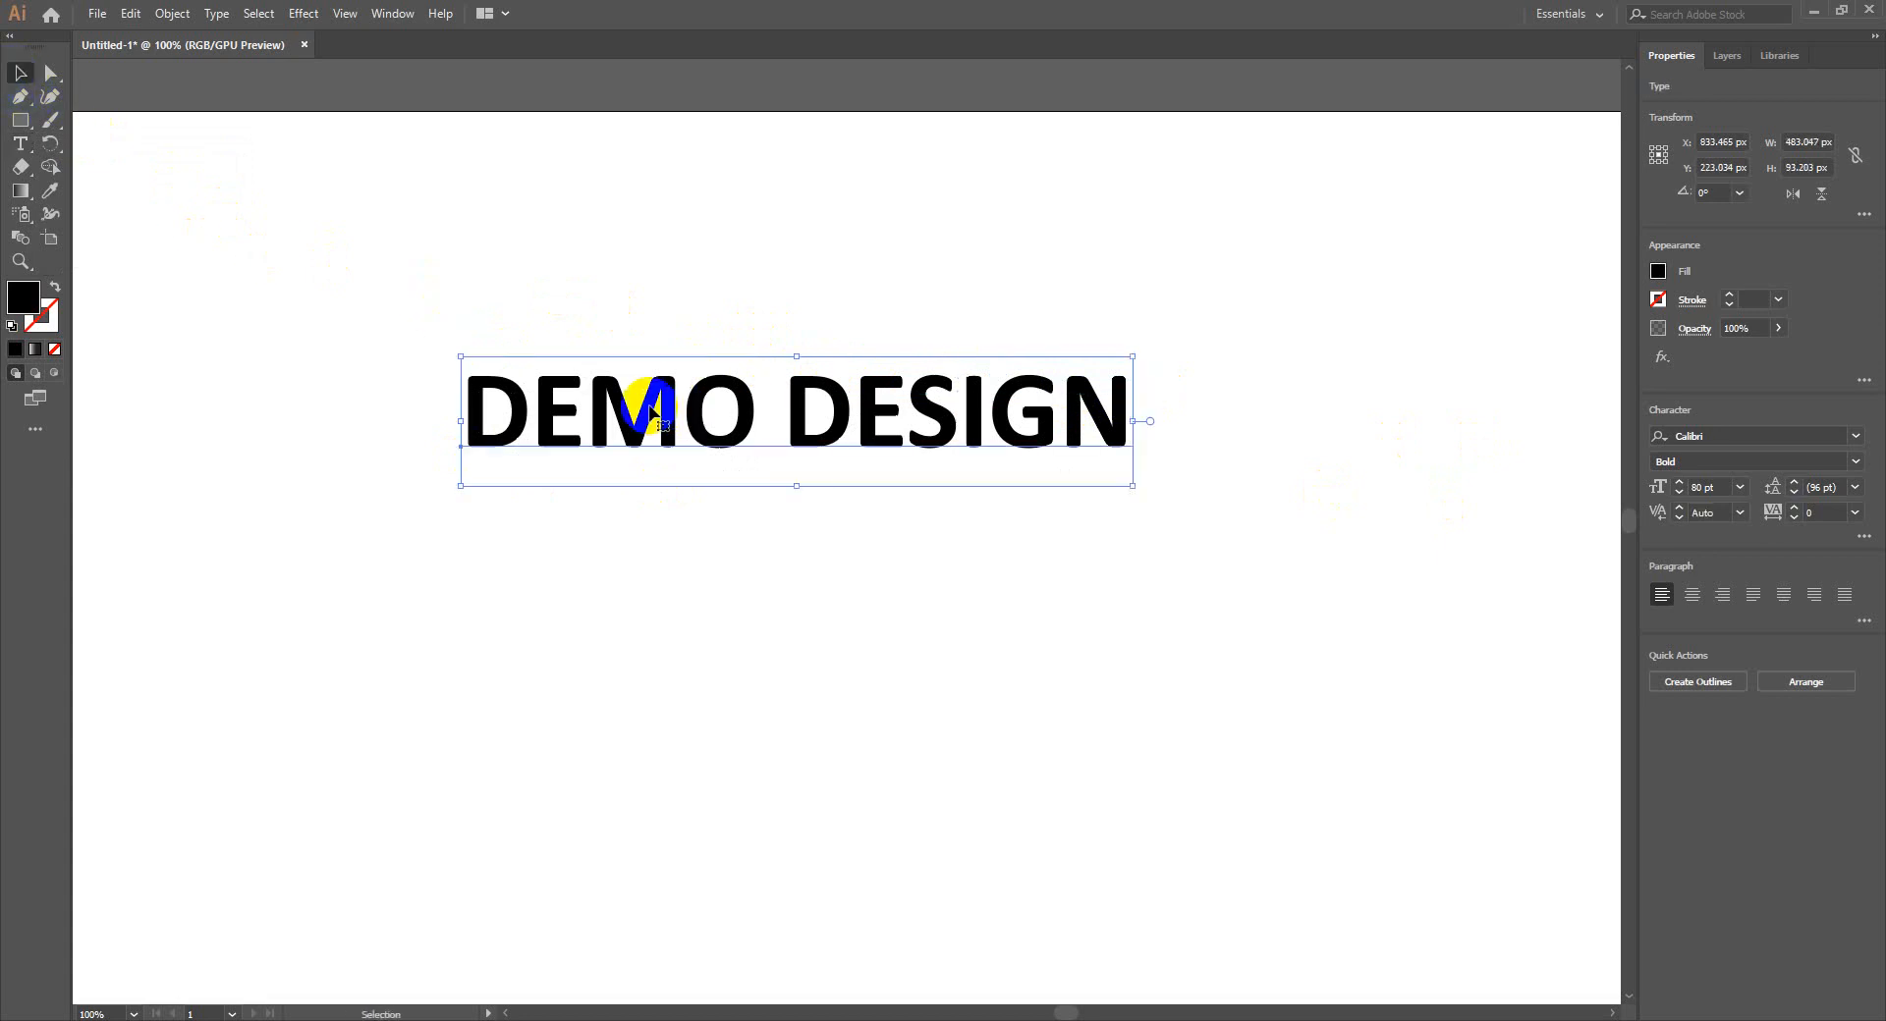
double_click(656, 418)
triple_click(717, 410)
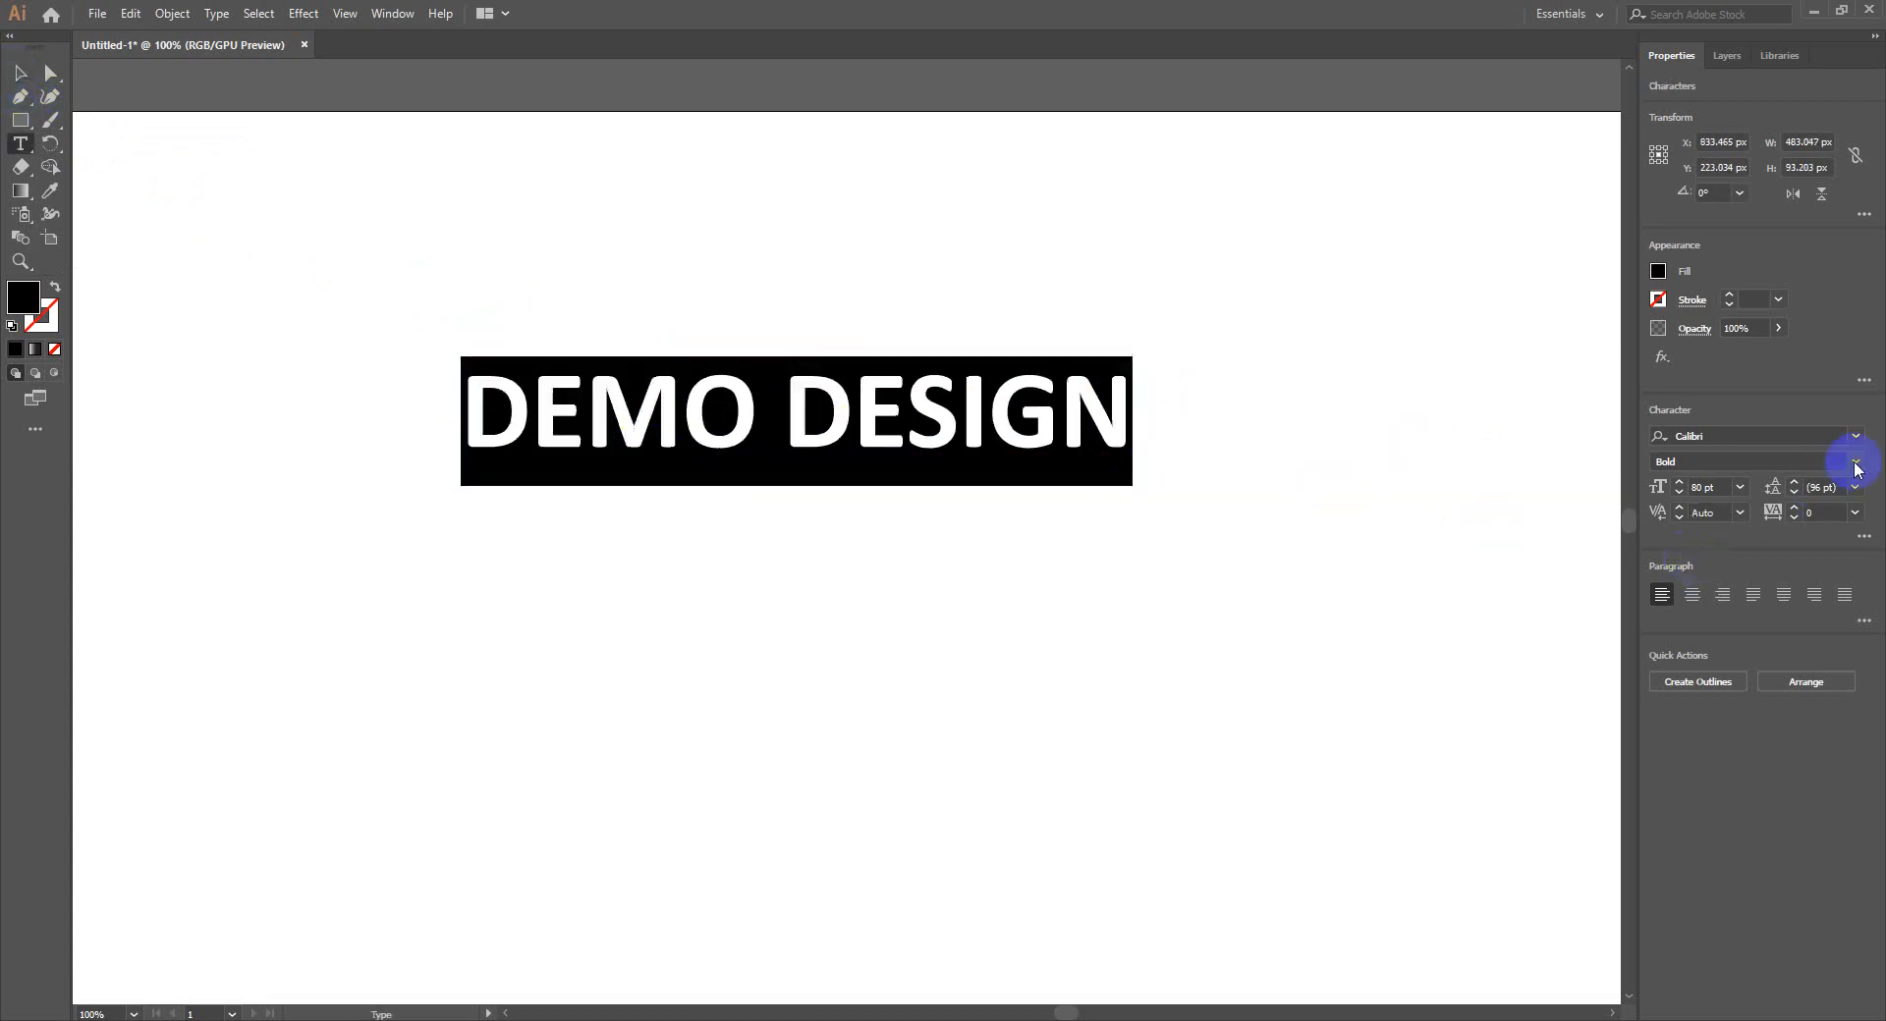
click(1863, 380)
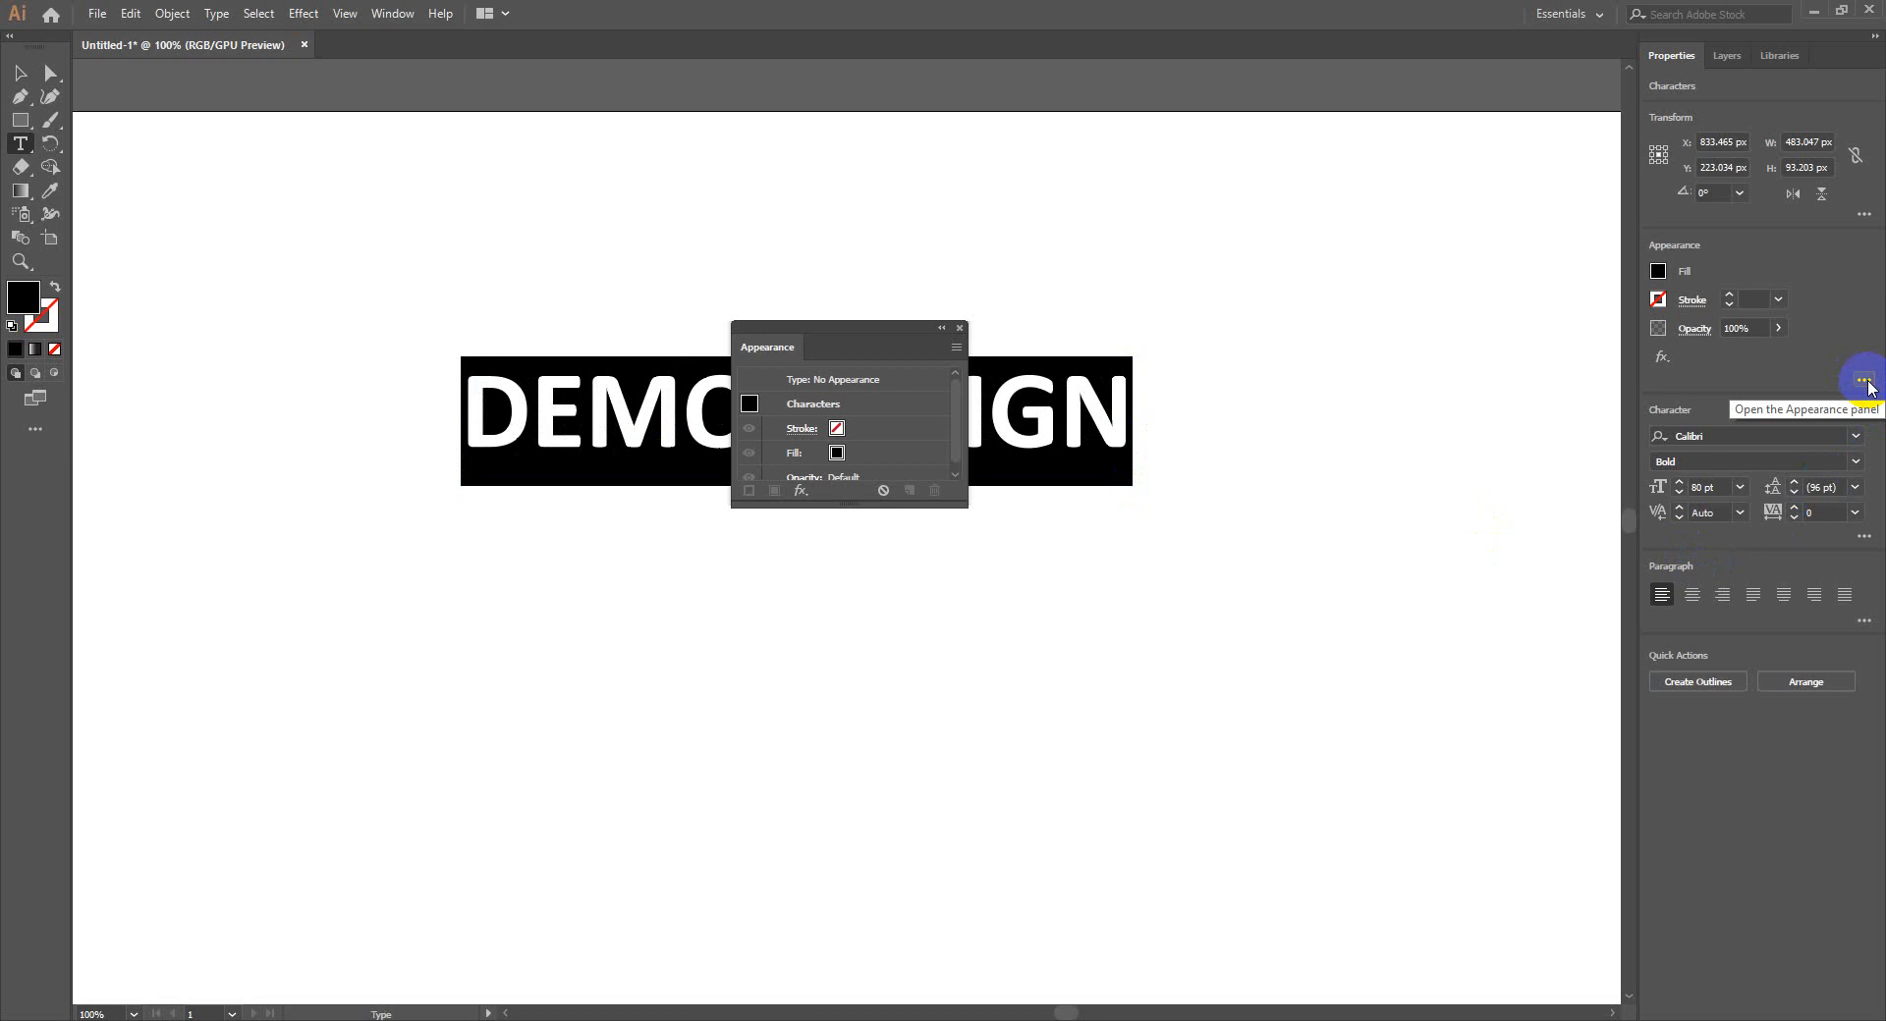
click(961, 328)
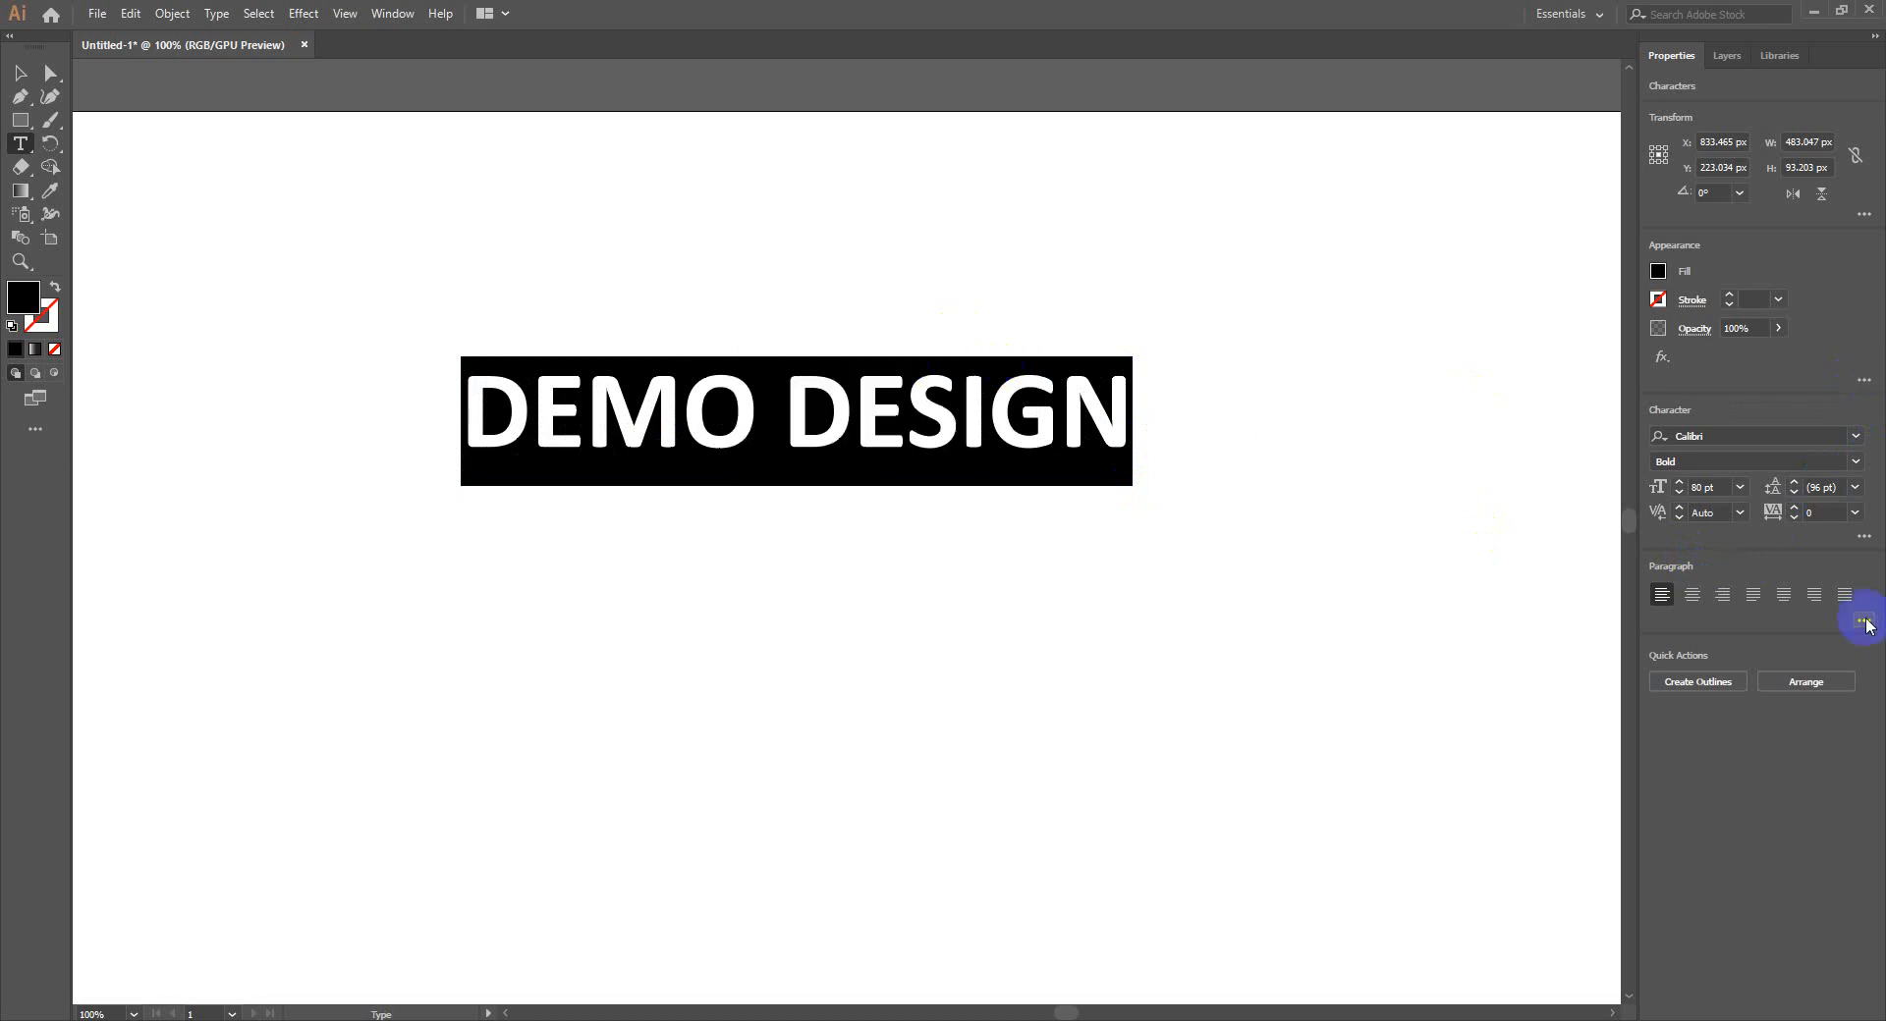
click(1864, 536)
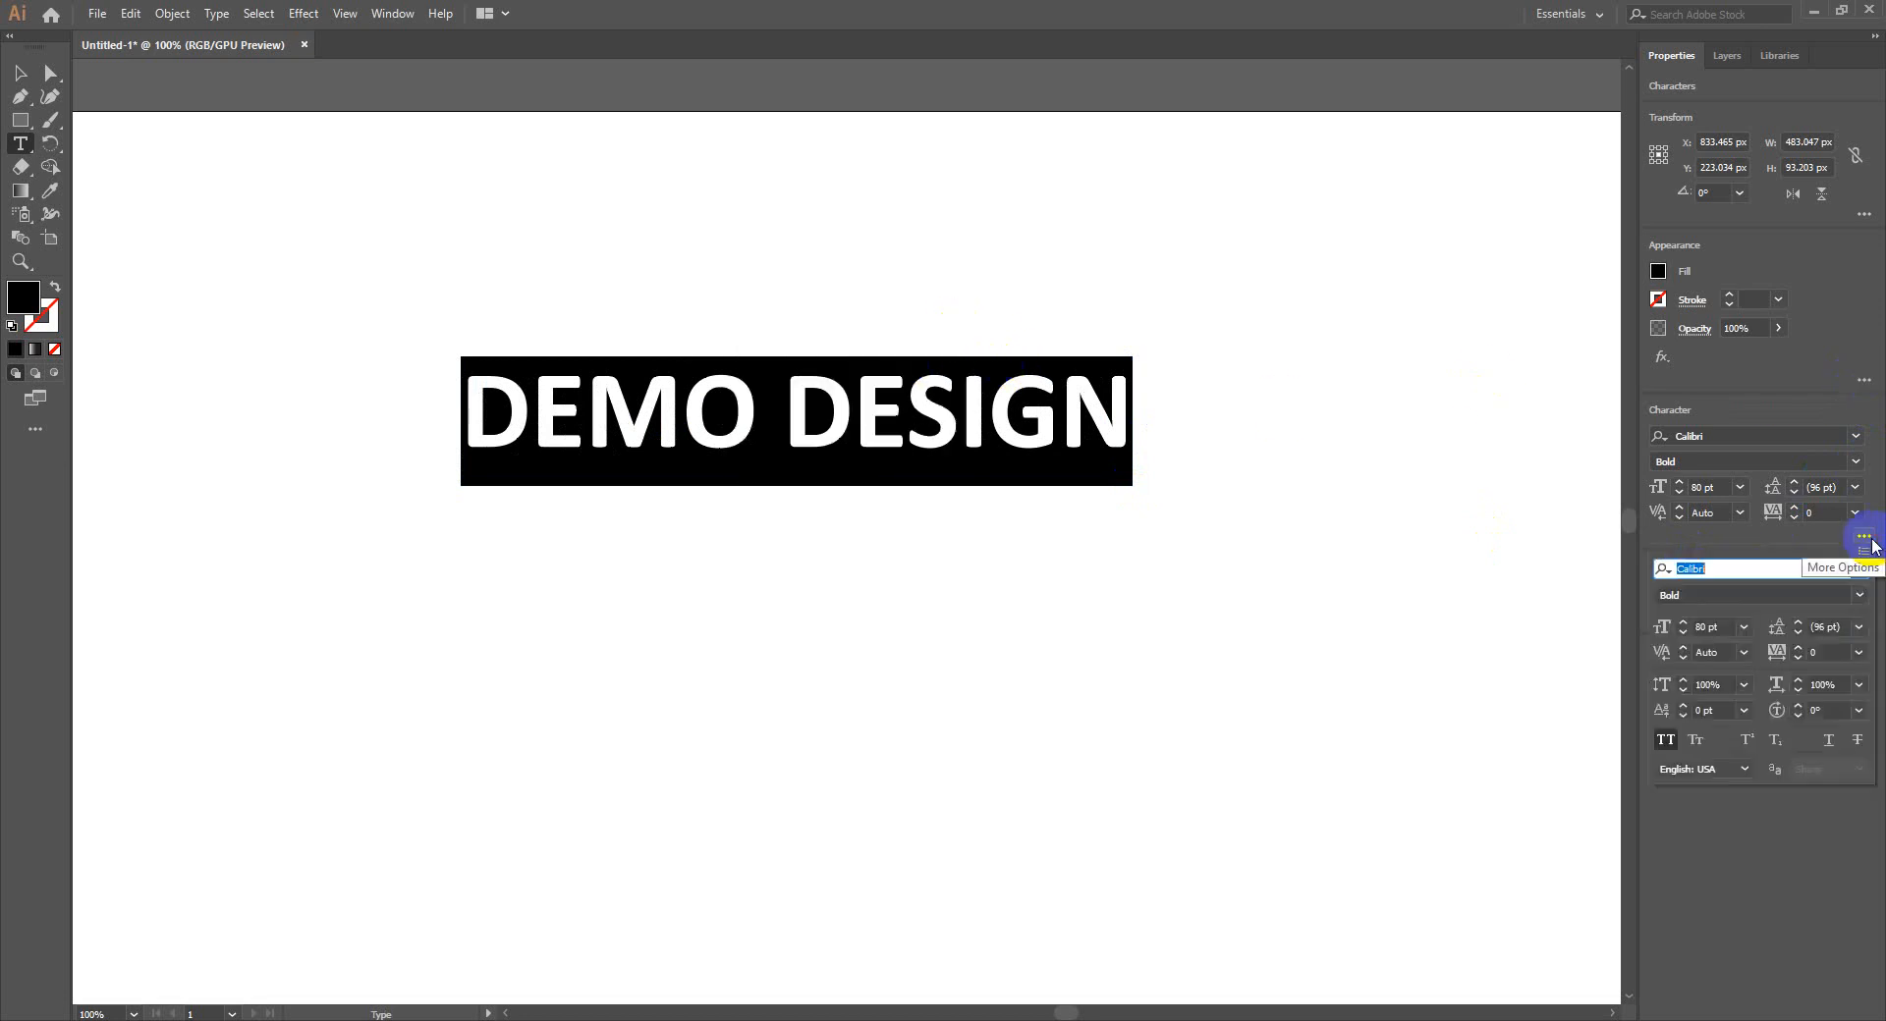
click(1667, 740)
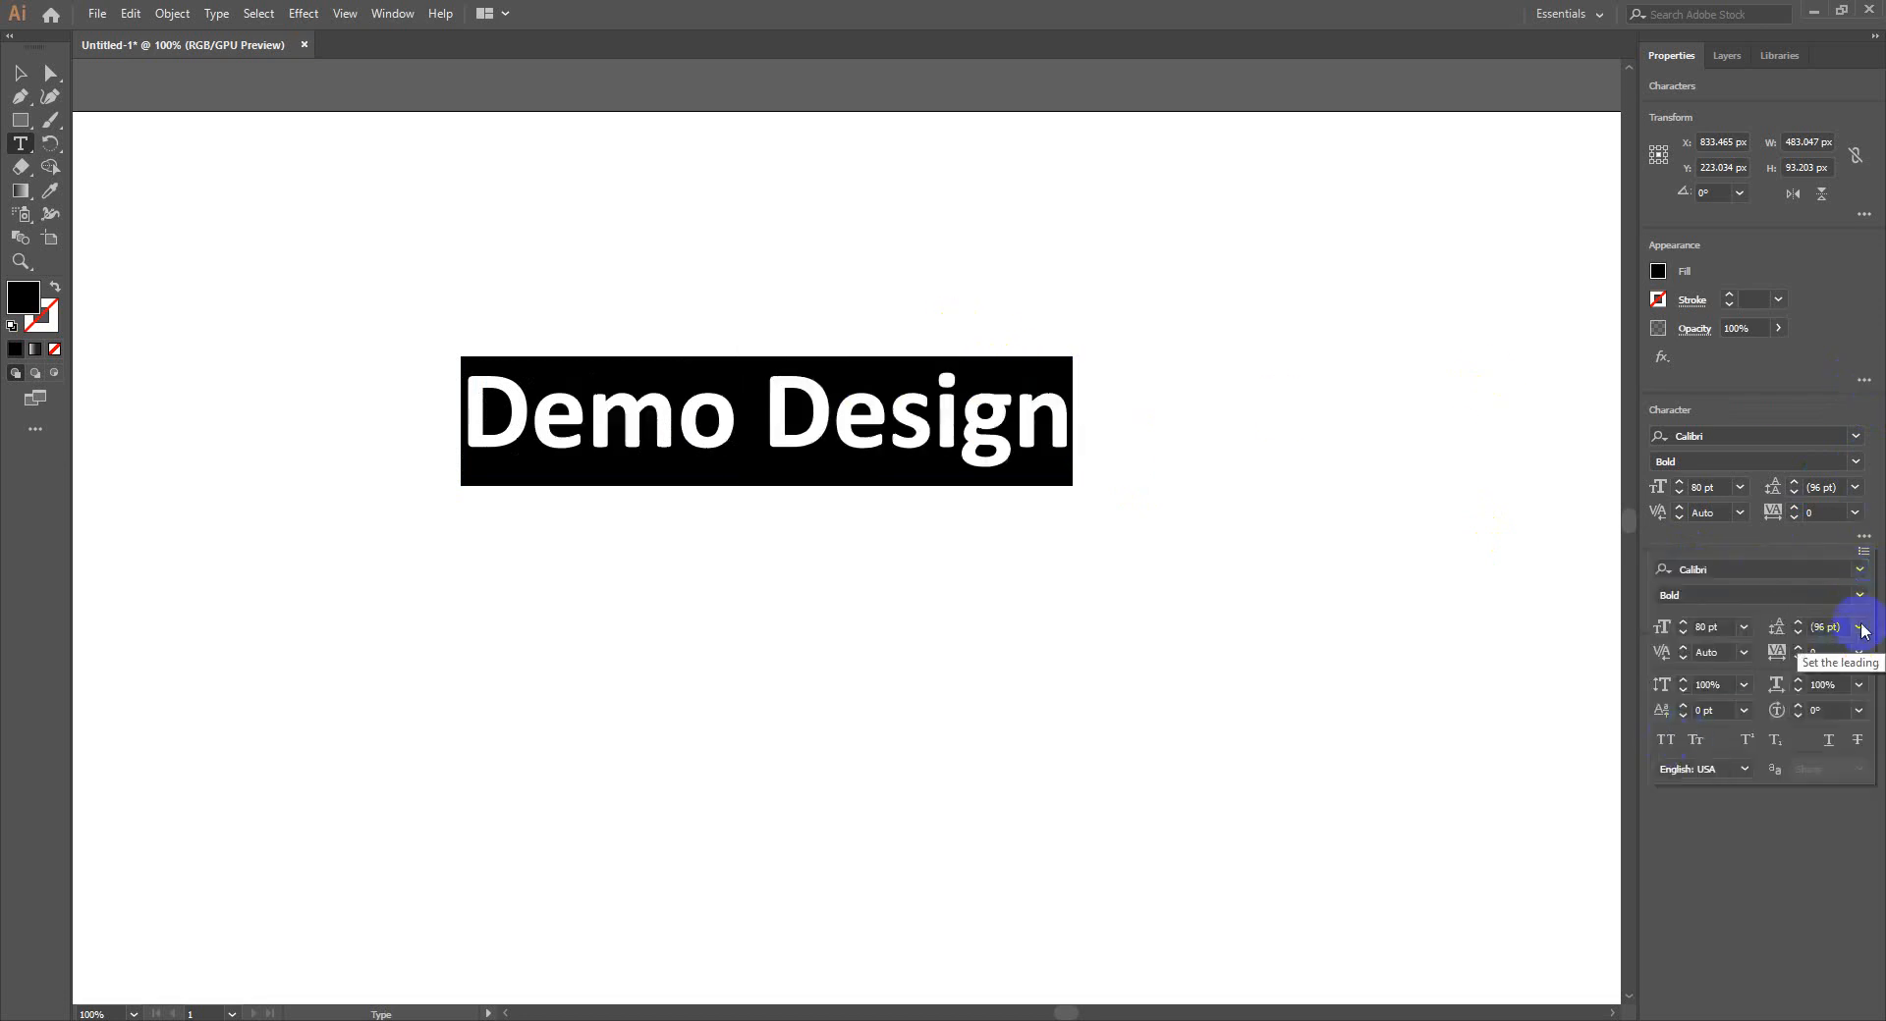
click(1864, 513)
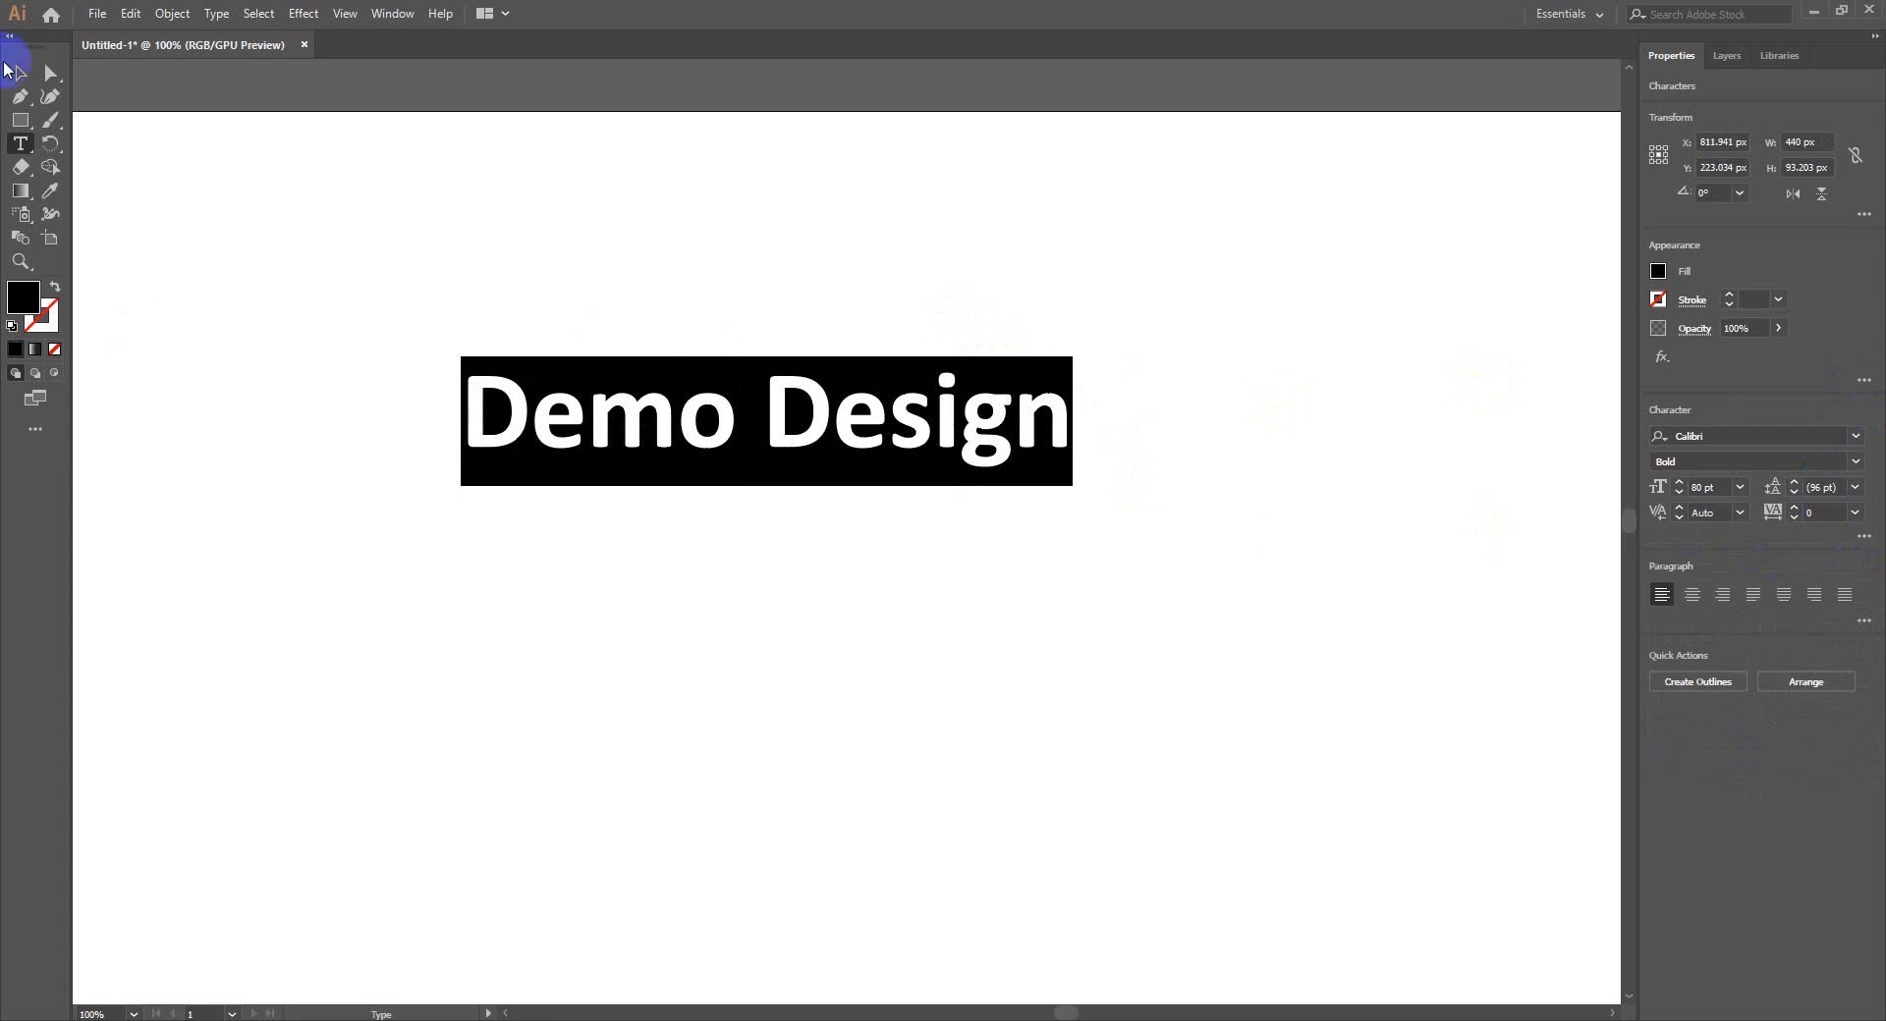
click(19, 72)
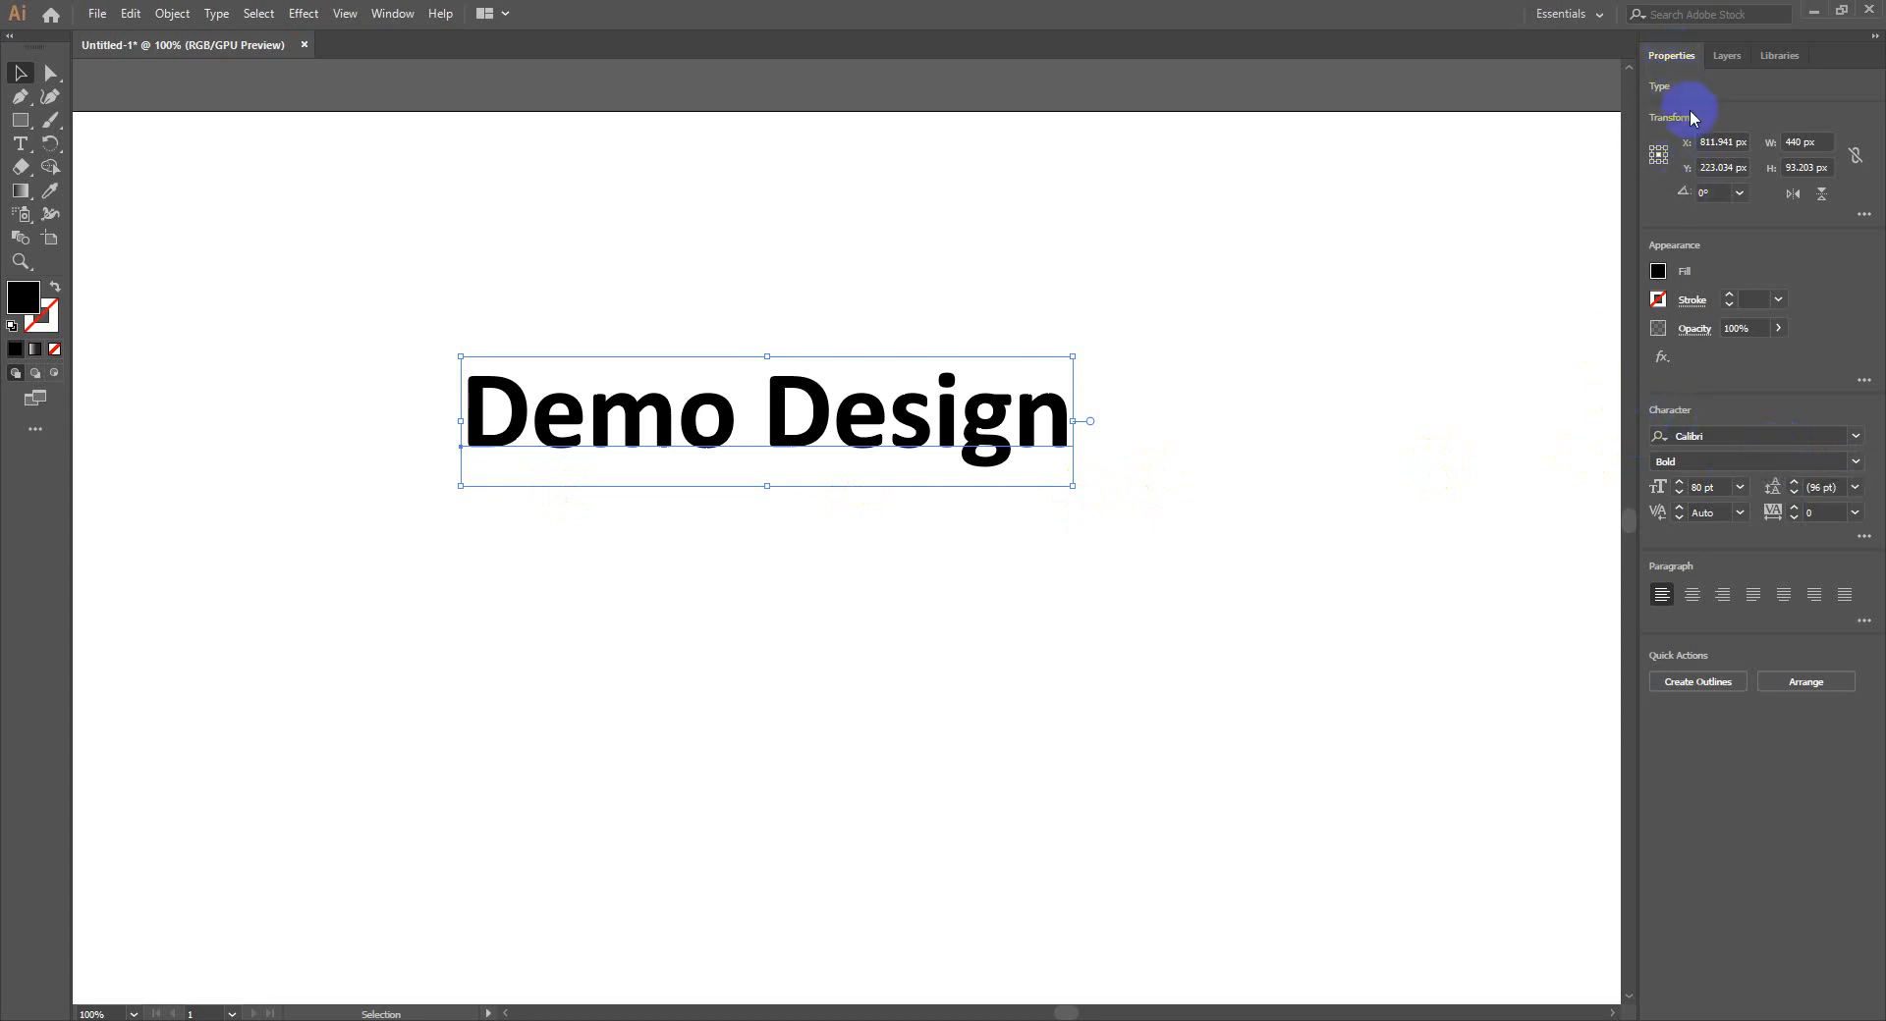
Change the text's font family to Source Serif Variable
click(1711, 437)
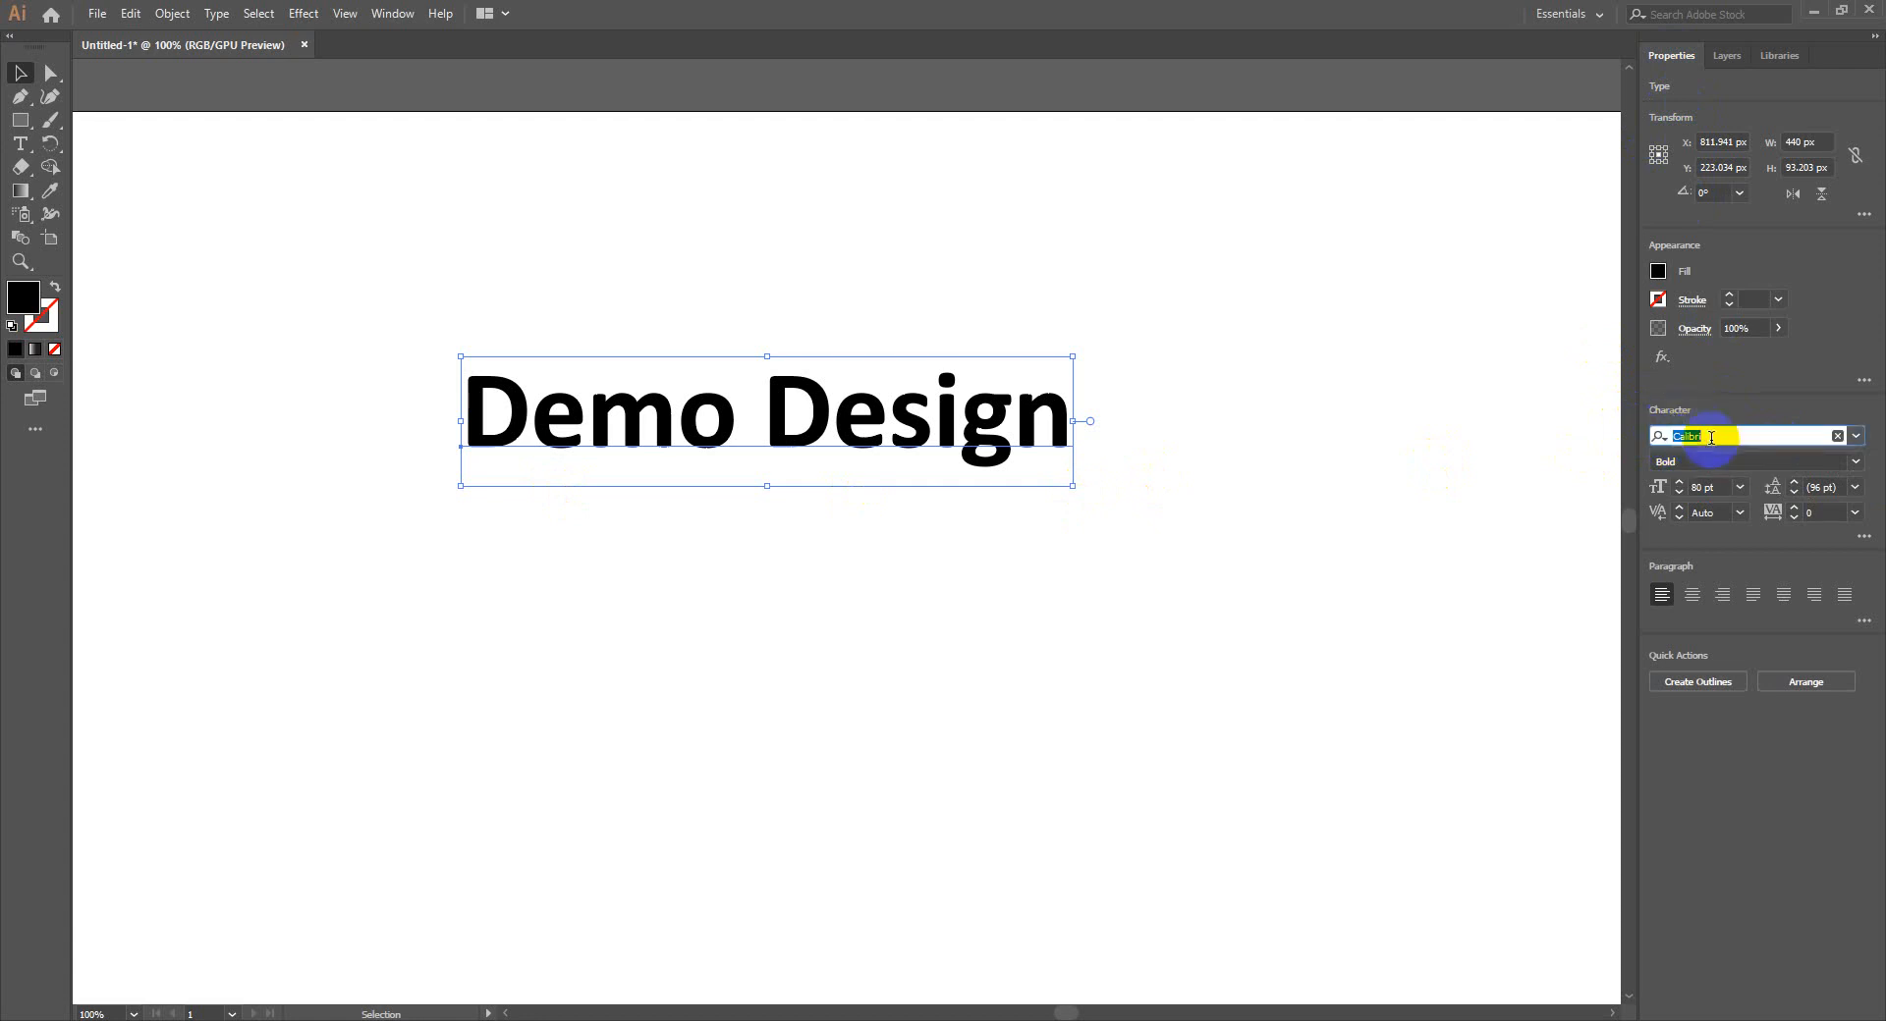
click(1855, 436)
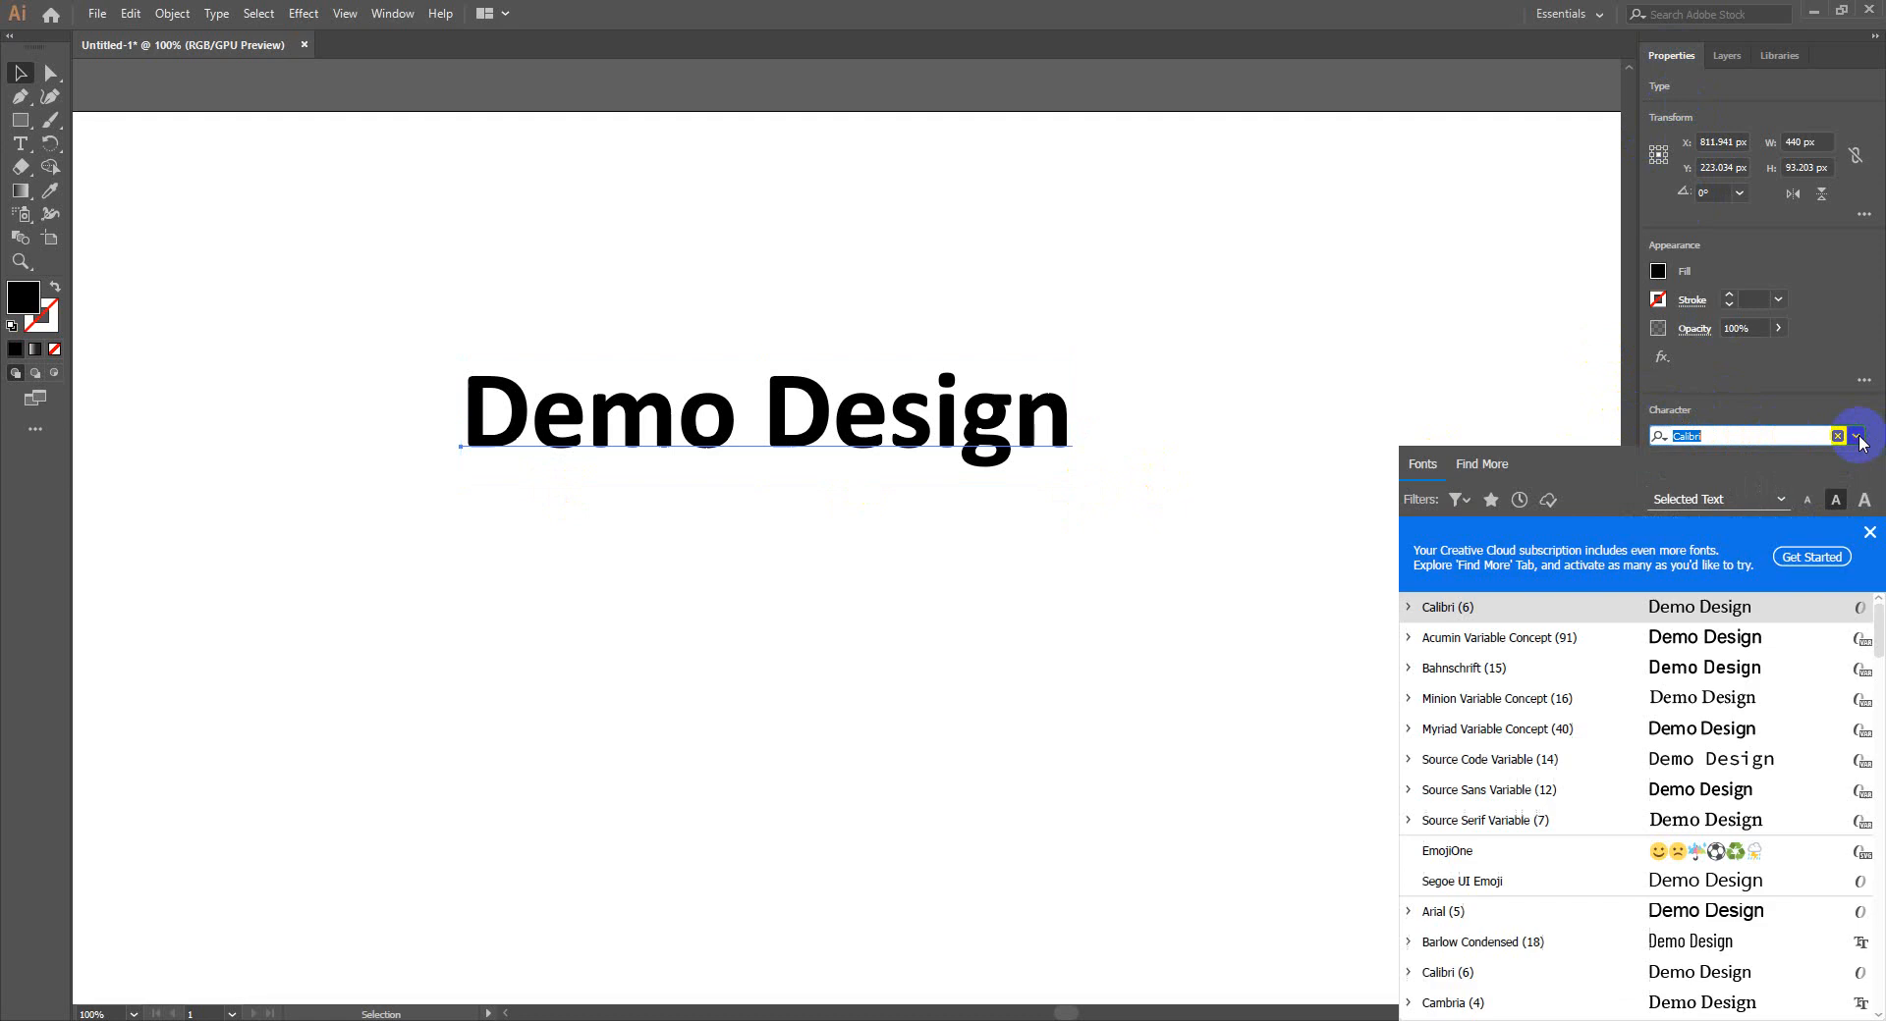
click(1569, 825)
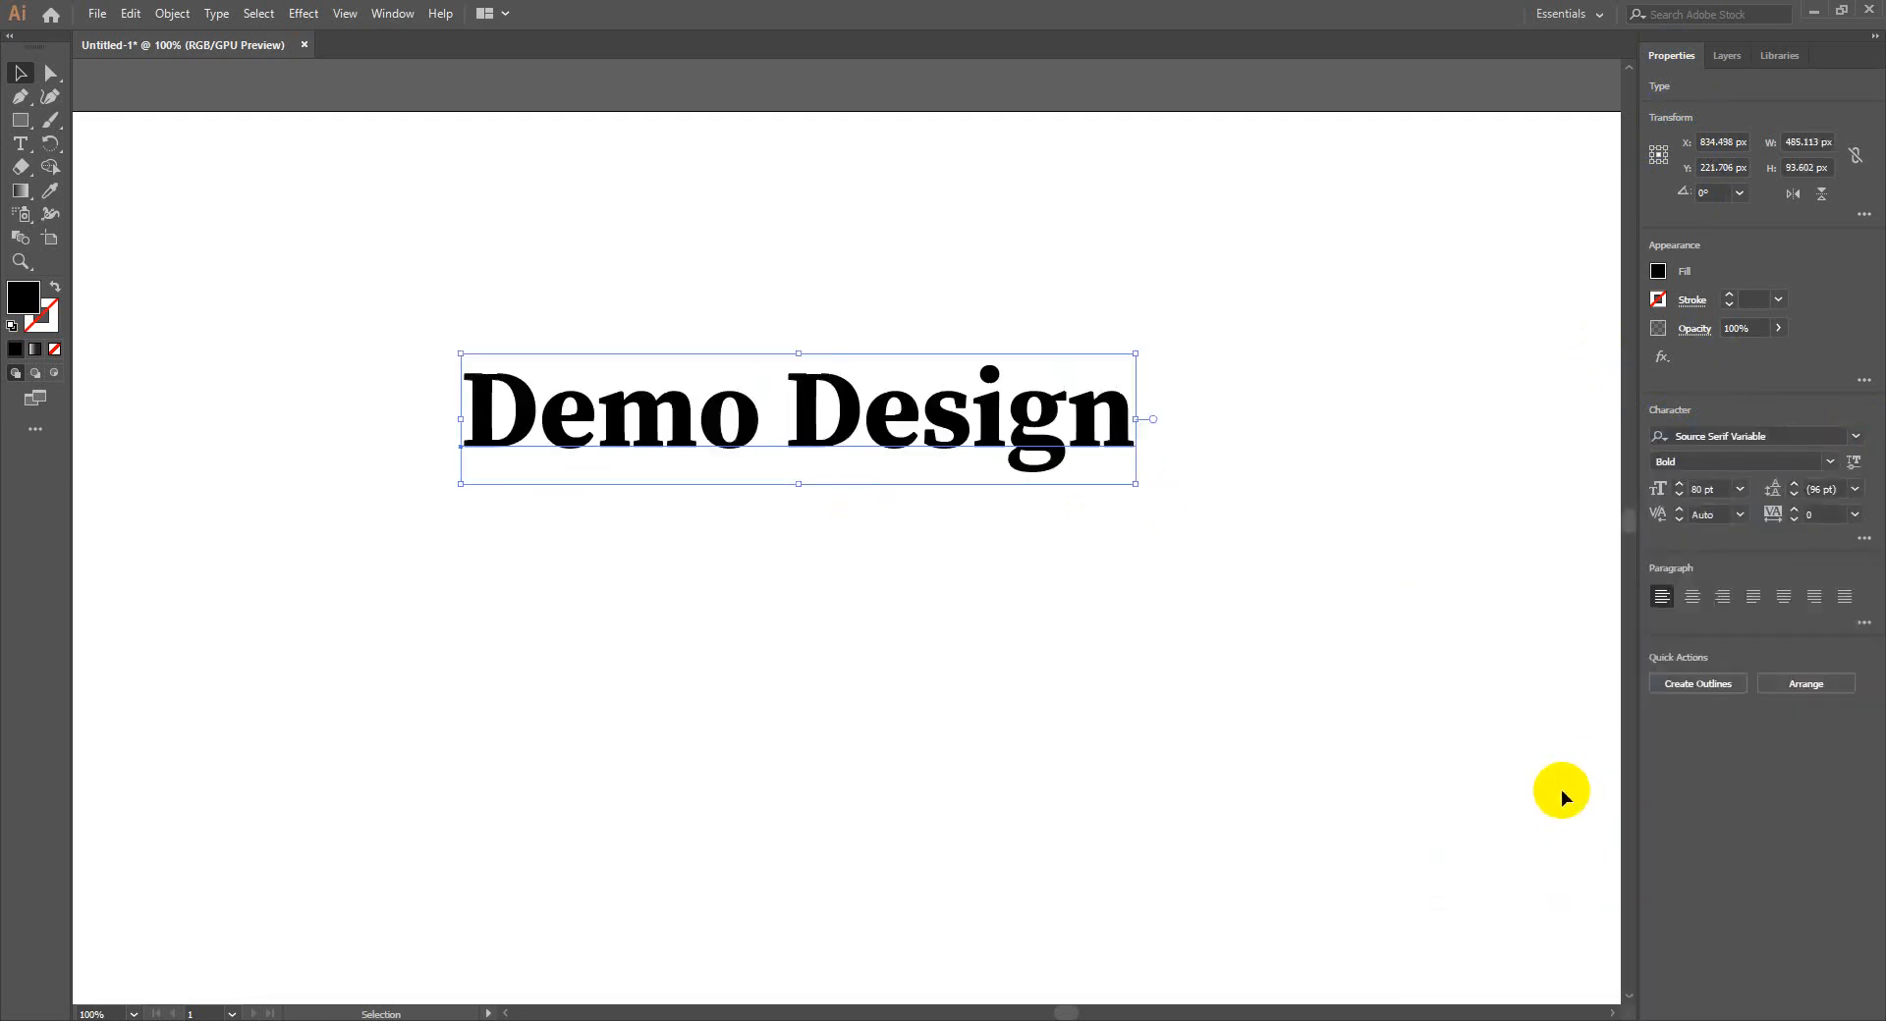
Try the Roman and Light font styles on the text and settle on Semibold
click(1830, 462)
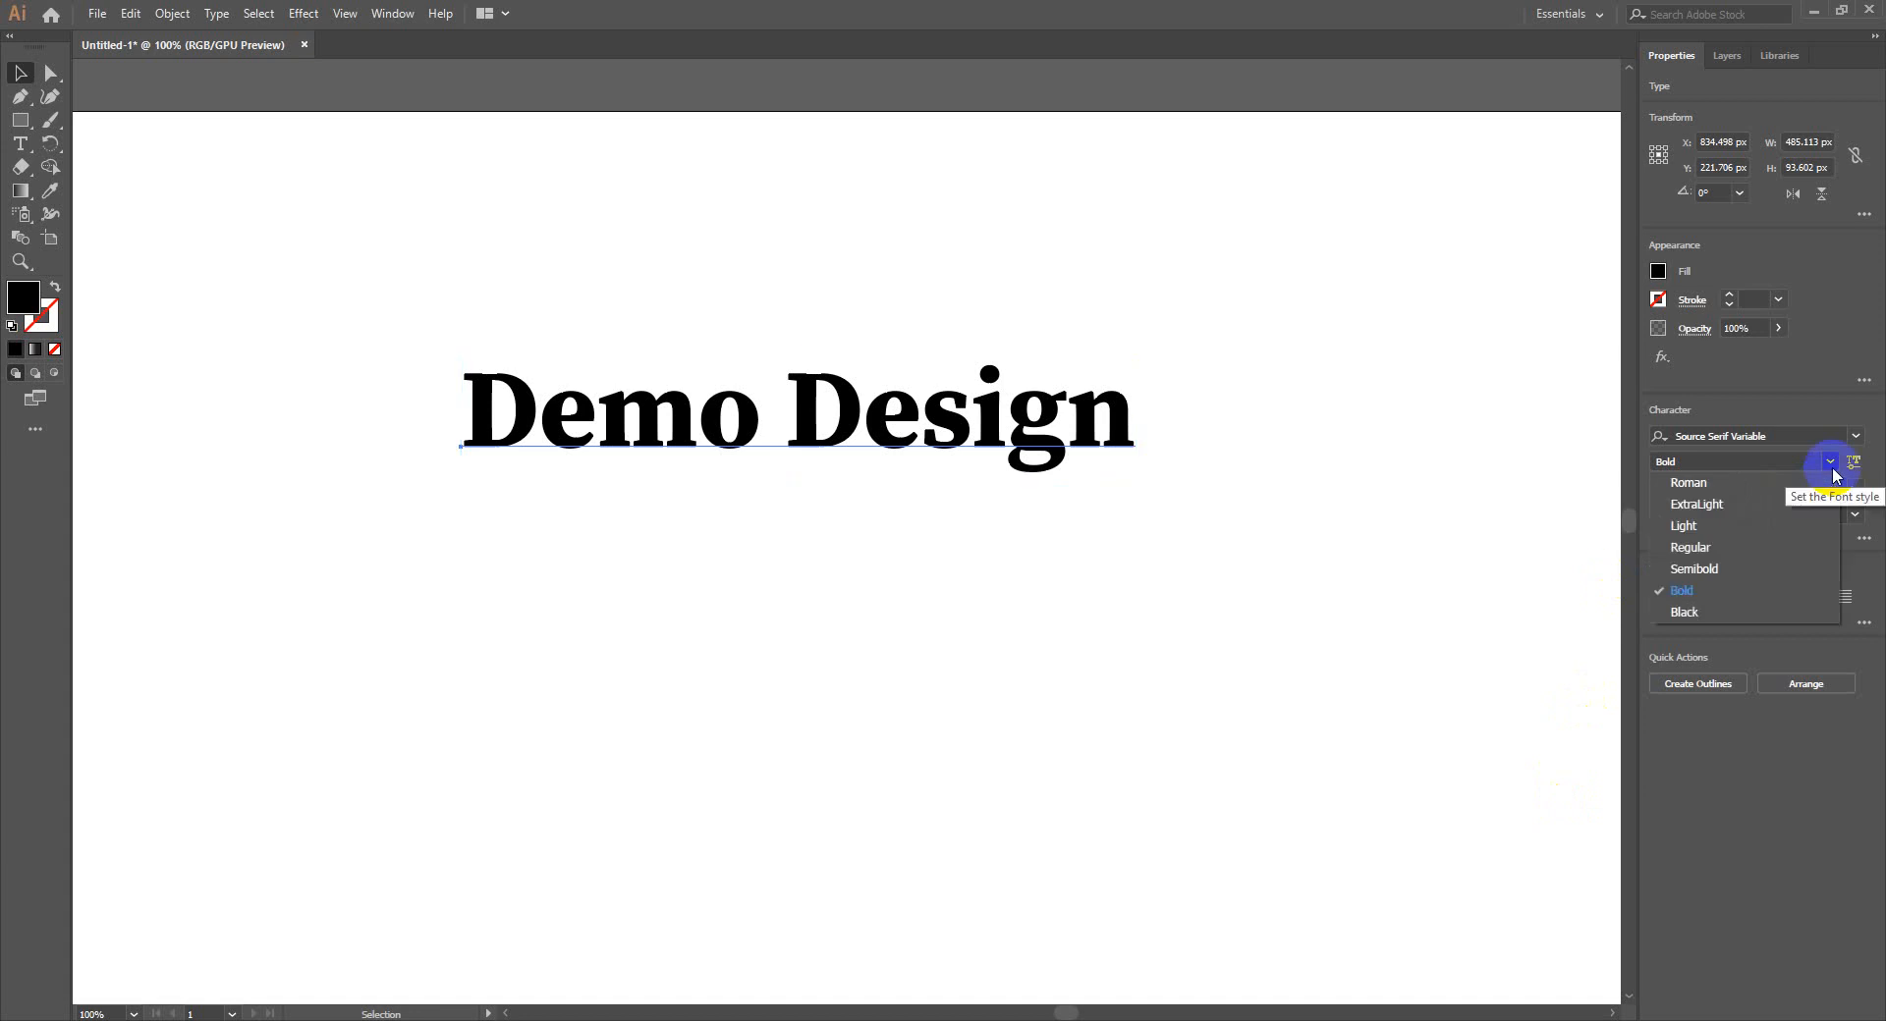
click(1801, 483)
click(1830, 461)
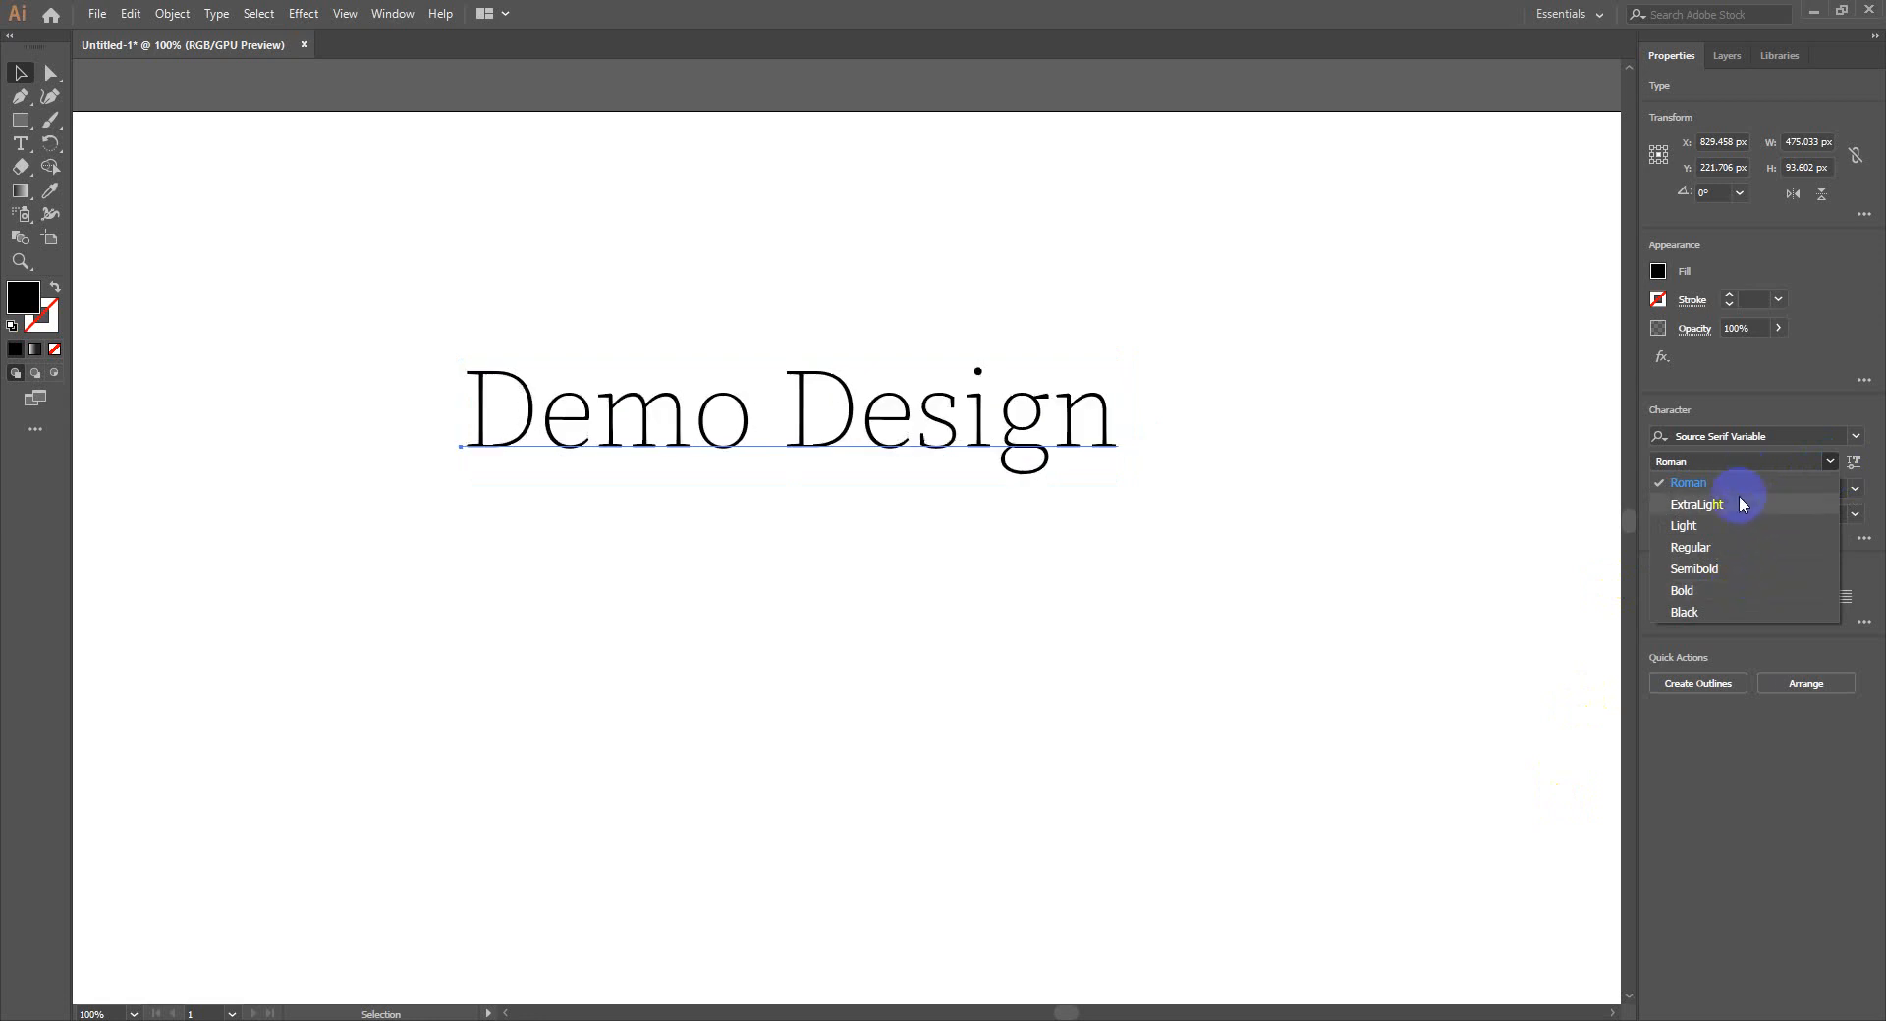
click(1721, 527)
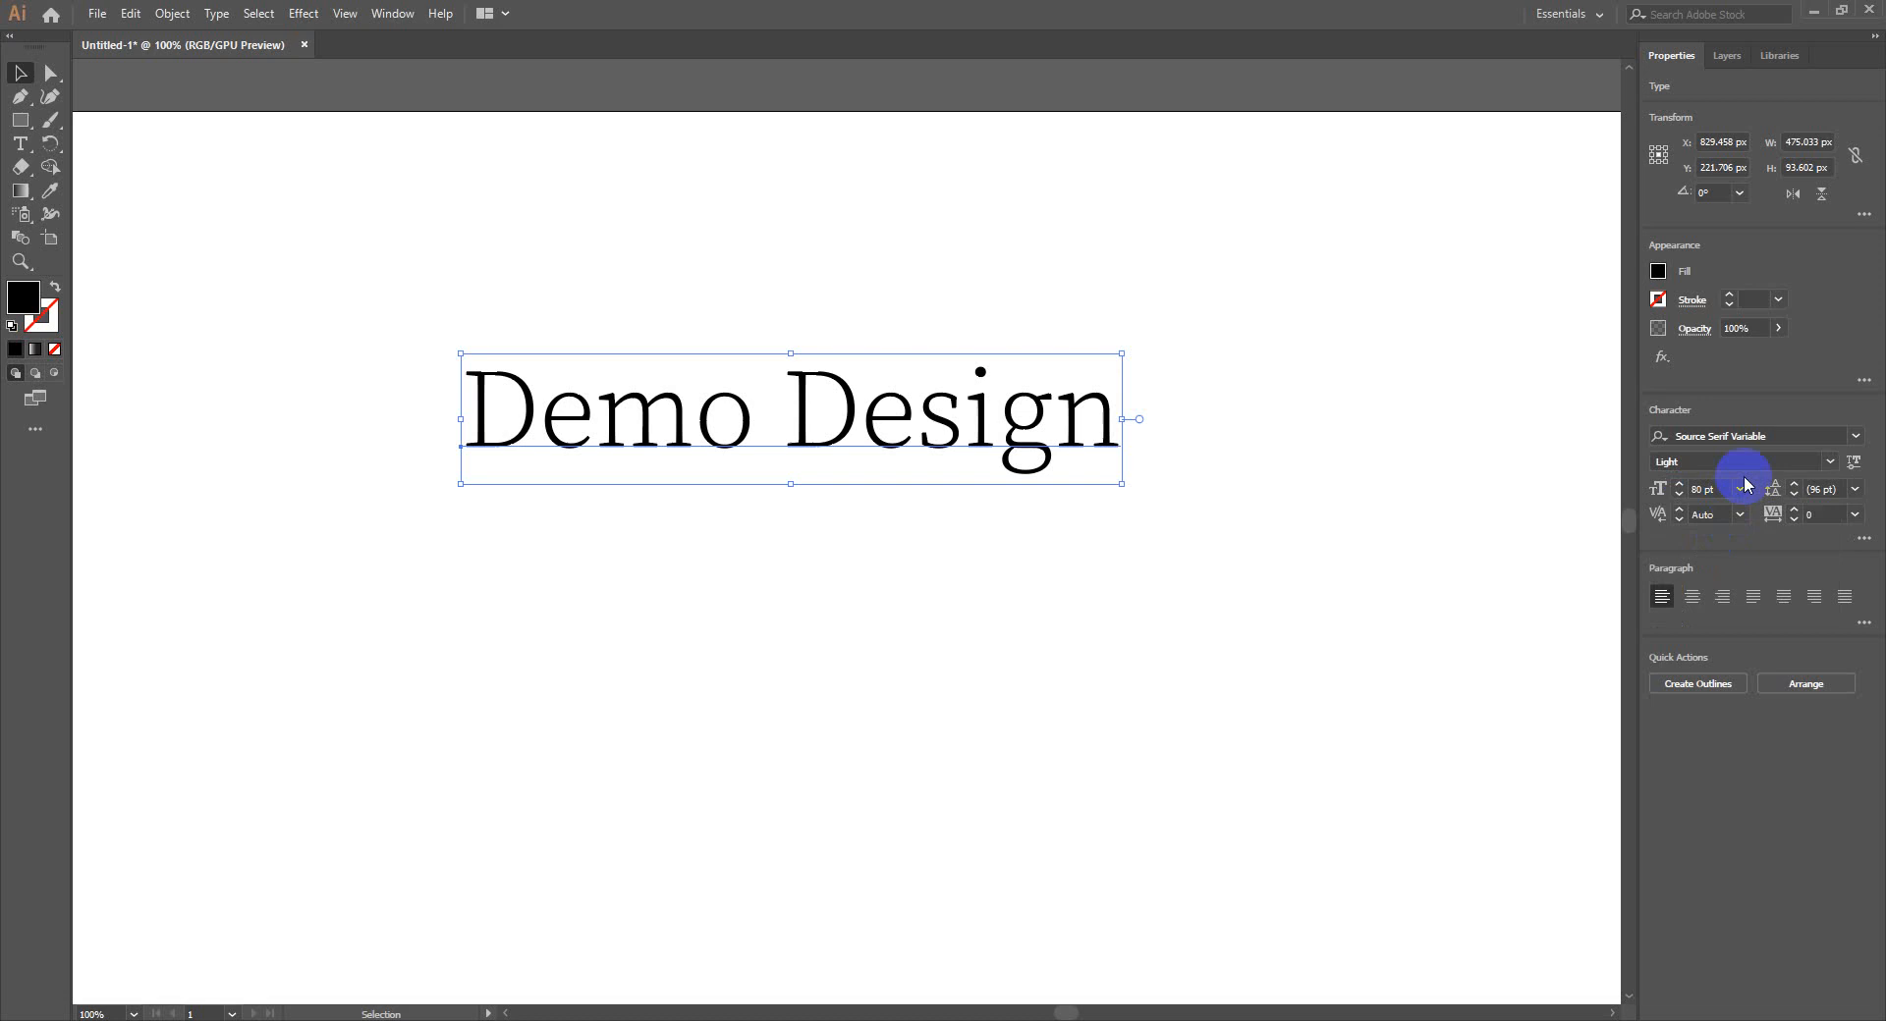
click(1820, 462)
click(1758, 566)
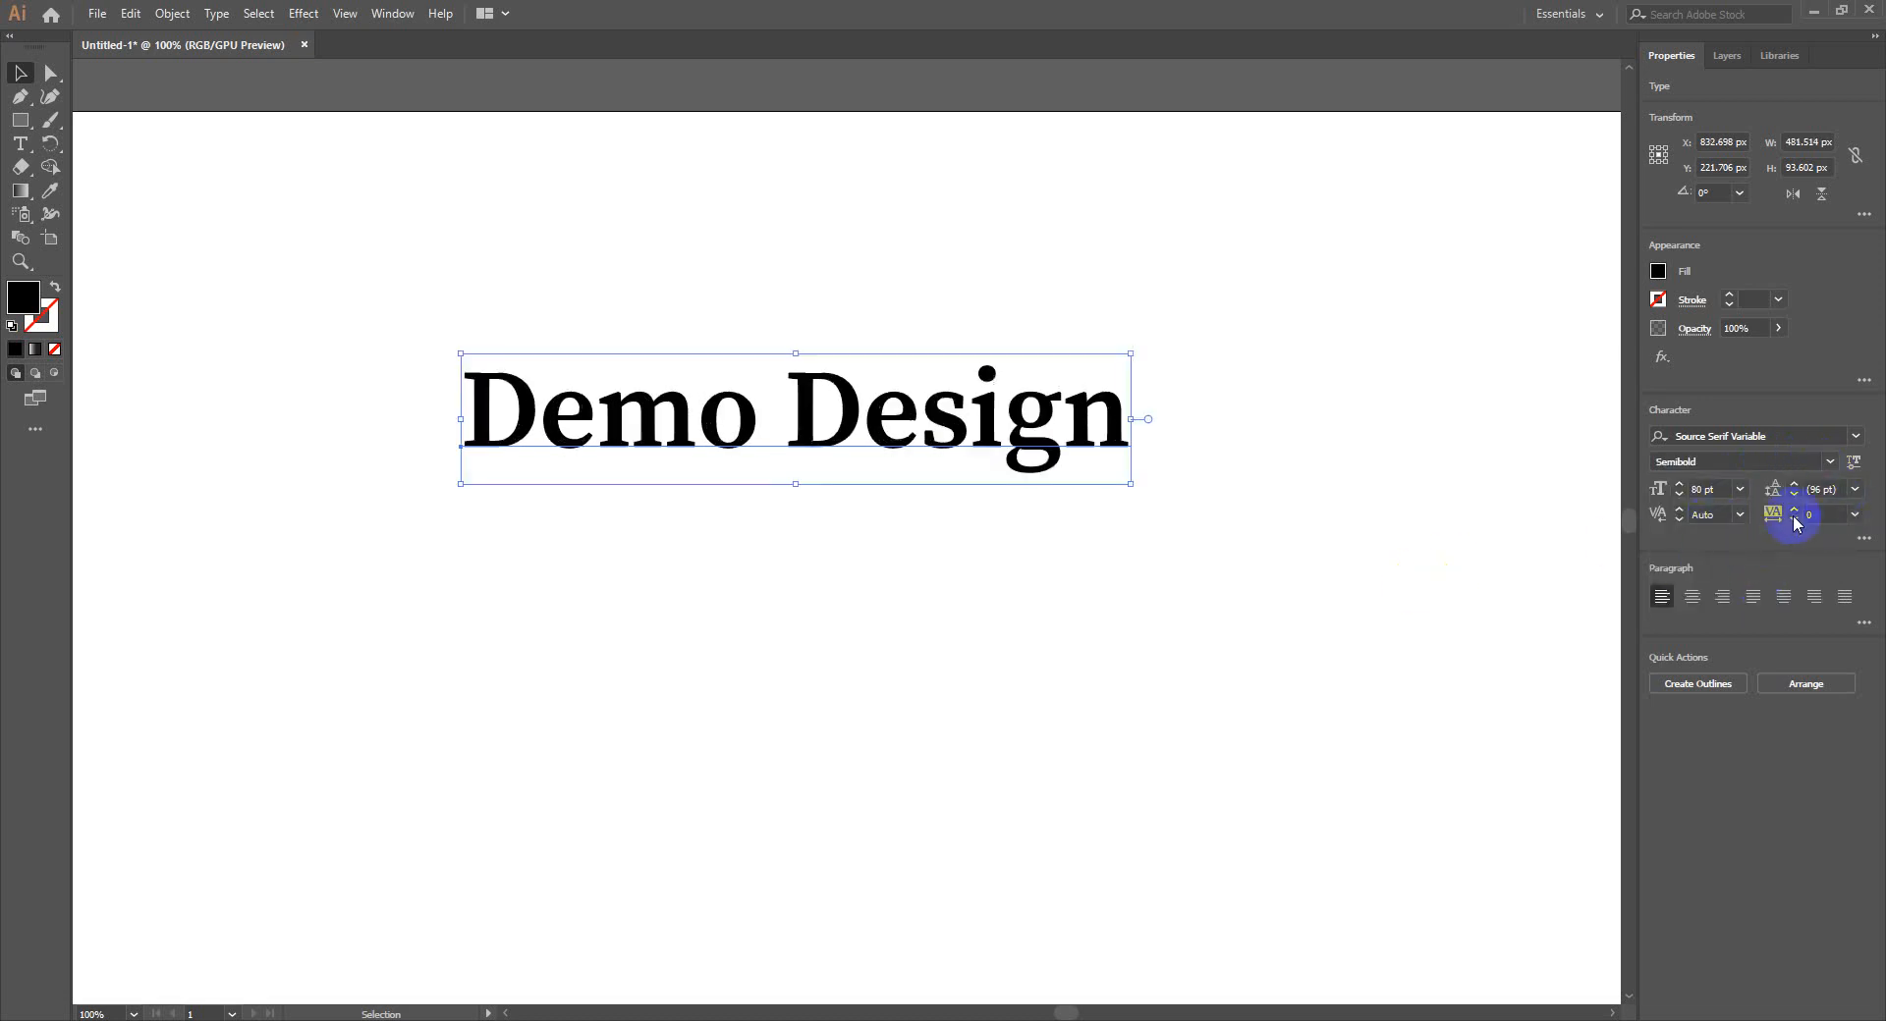
Replace the text with the two lines "fdnanf sfnsnk gsgnk" and "sljfnslknf"
click(22, 74)
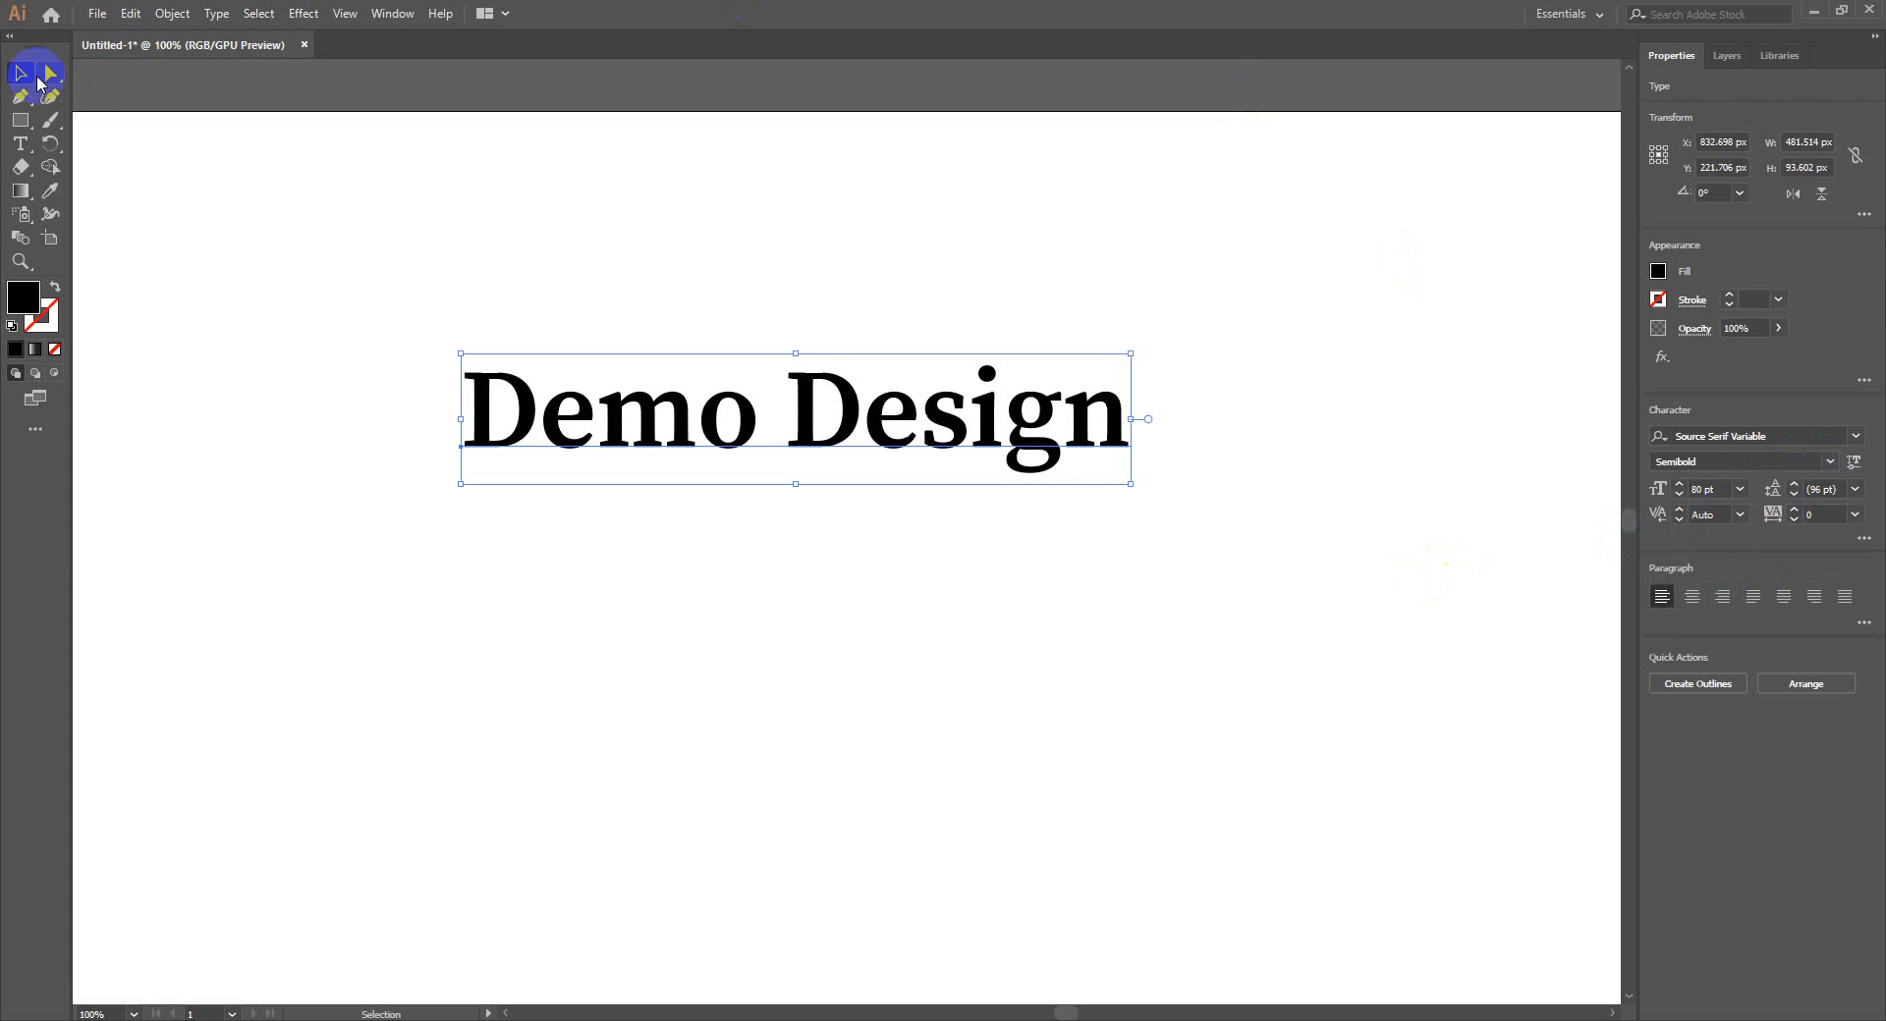
drag(504, 303, 864, 521)
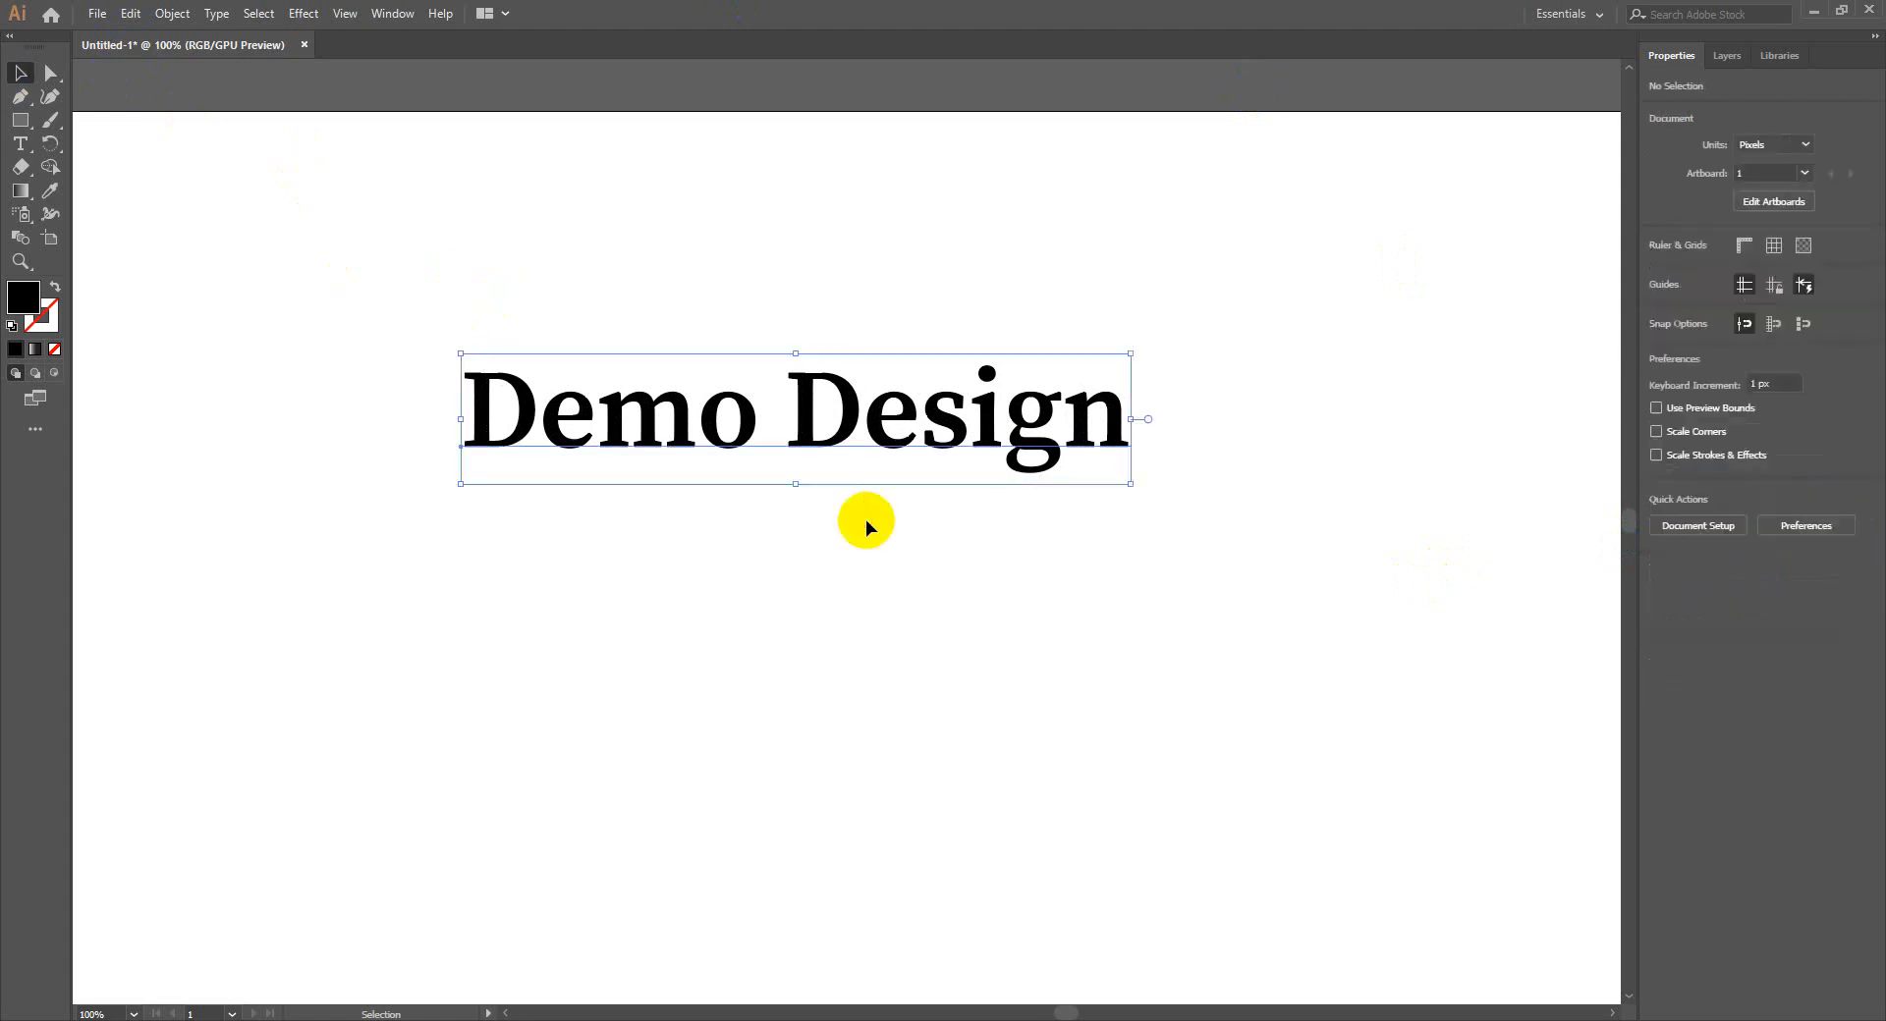
double_click(868, 447)
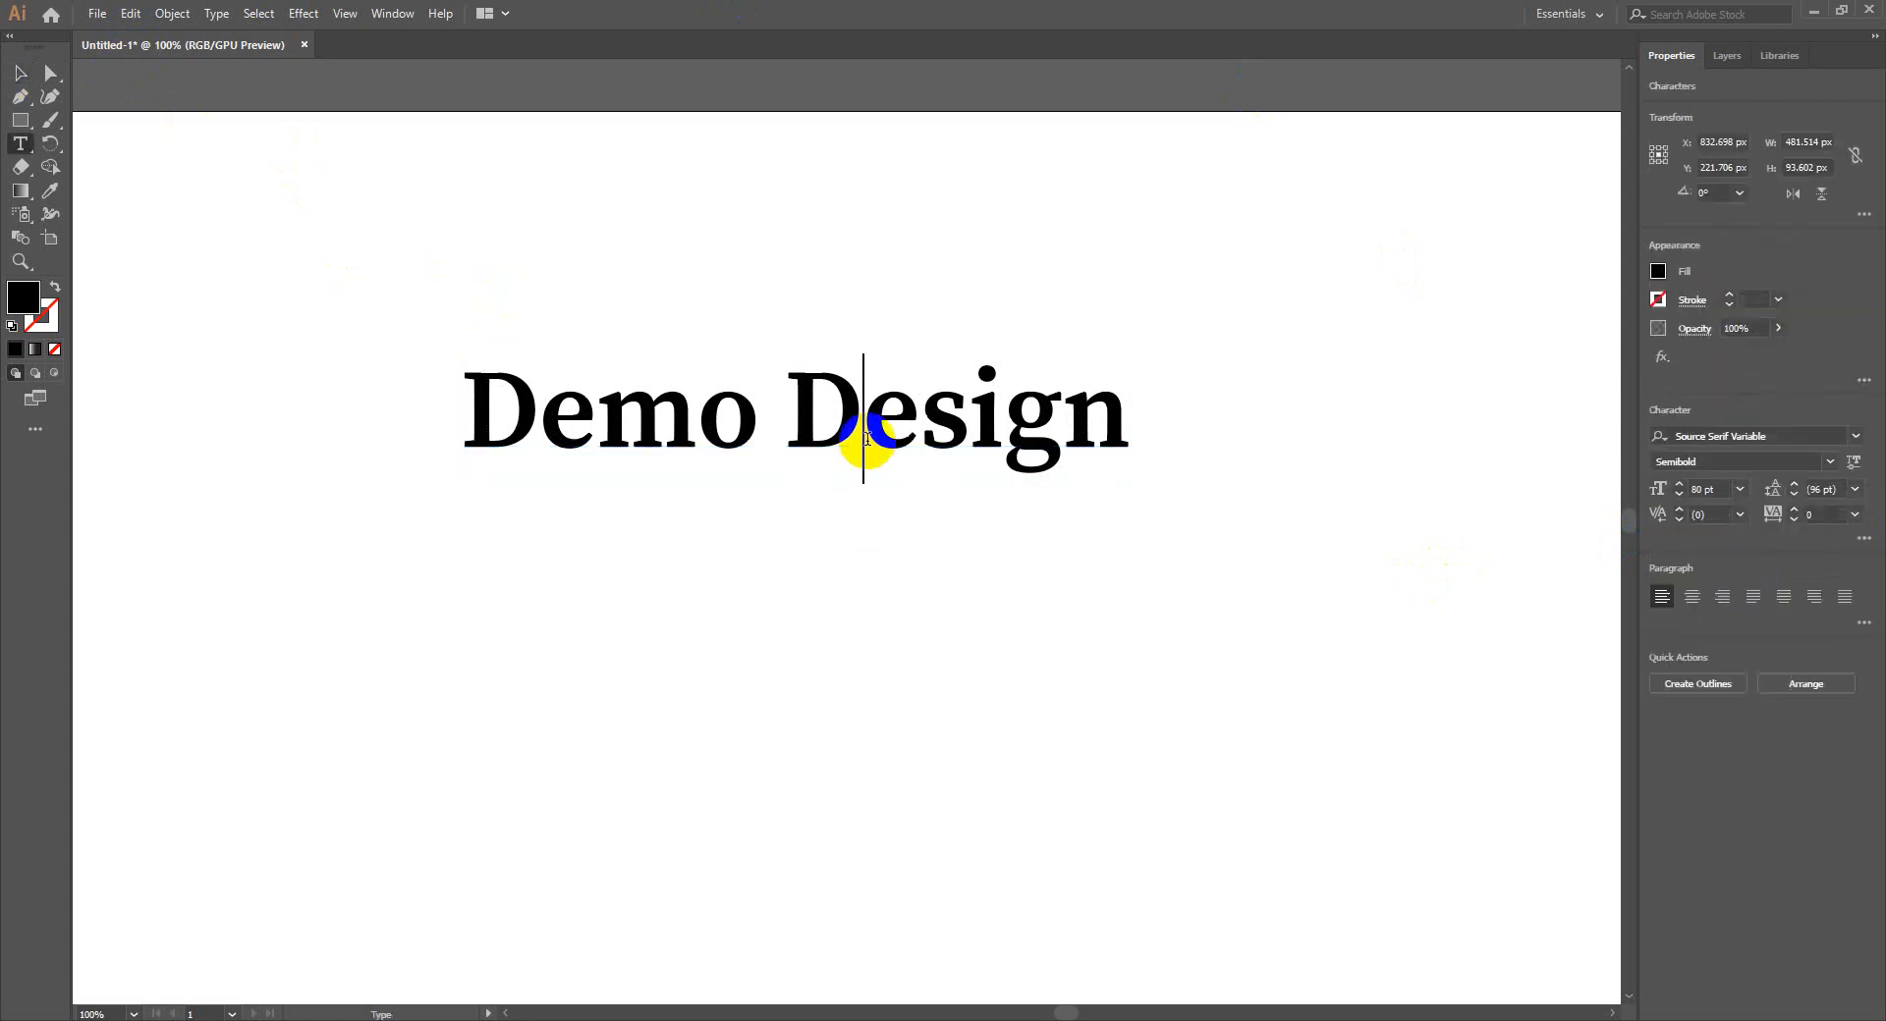
triple_click(867, 444)
text(fdnanf sfnsnk gsgnk)
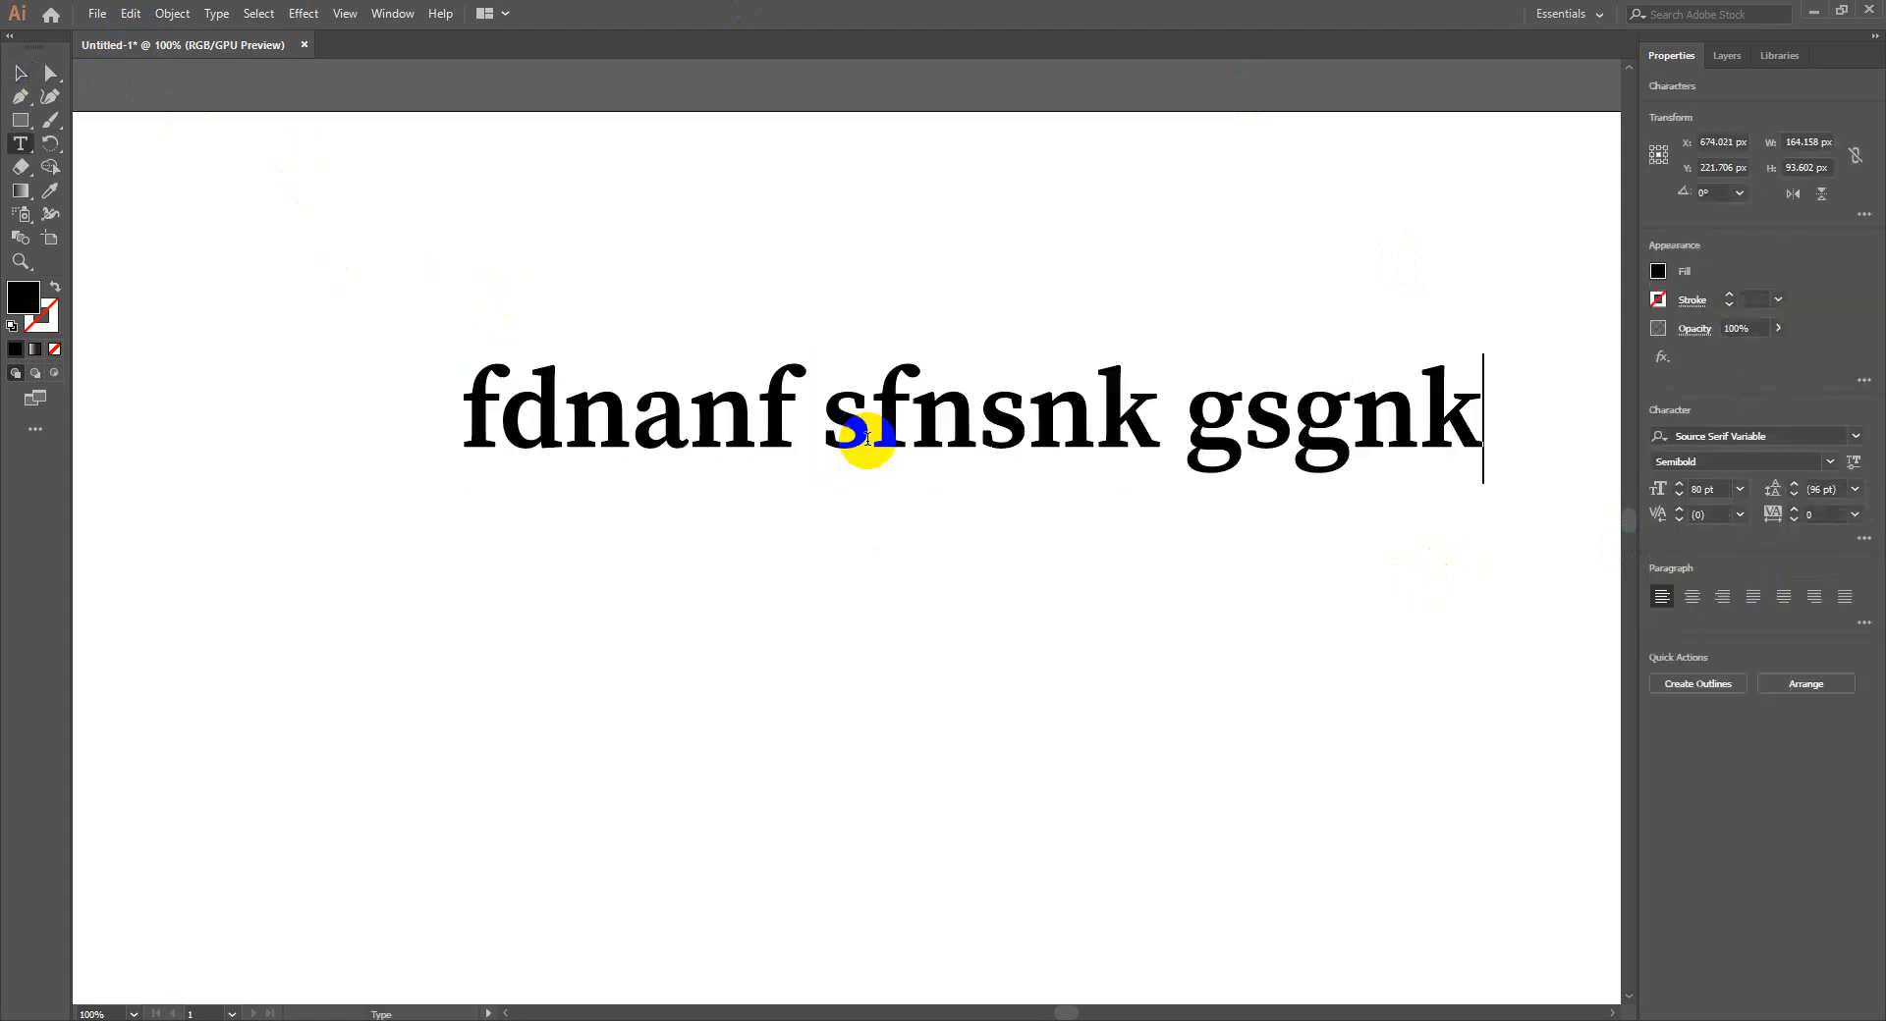
key(Return)
text(sljfnslknf)
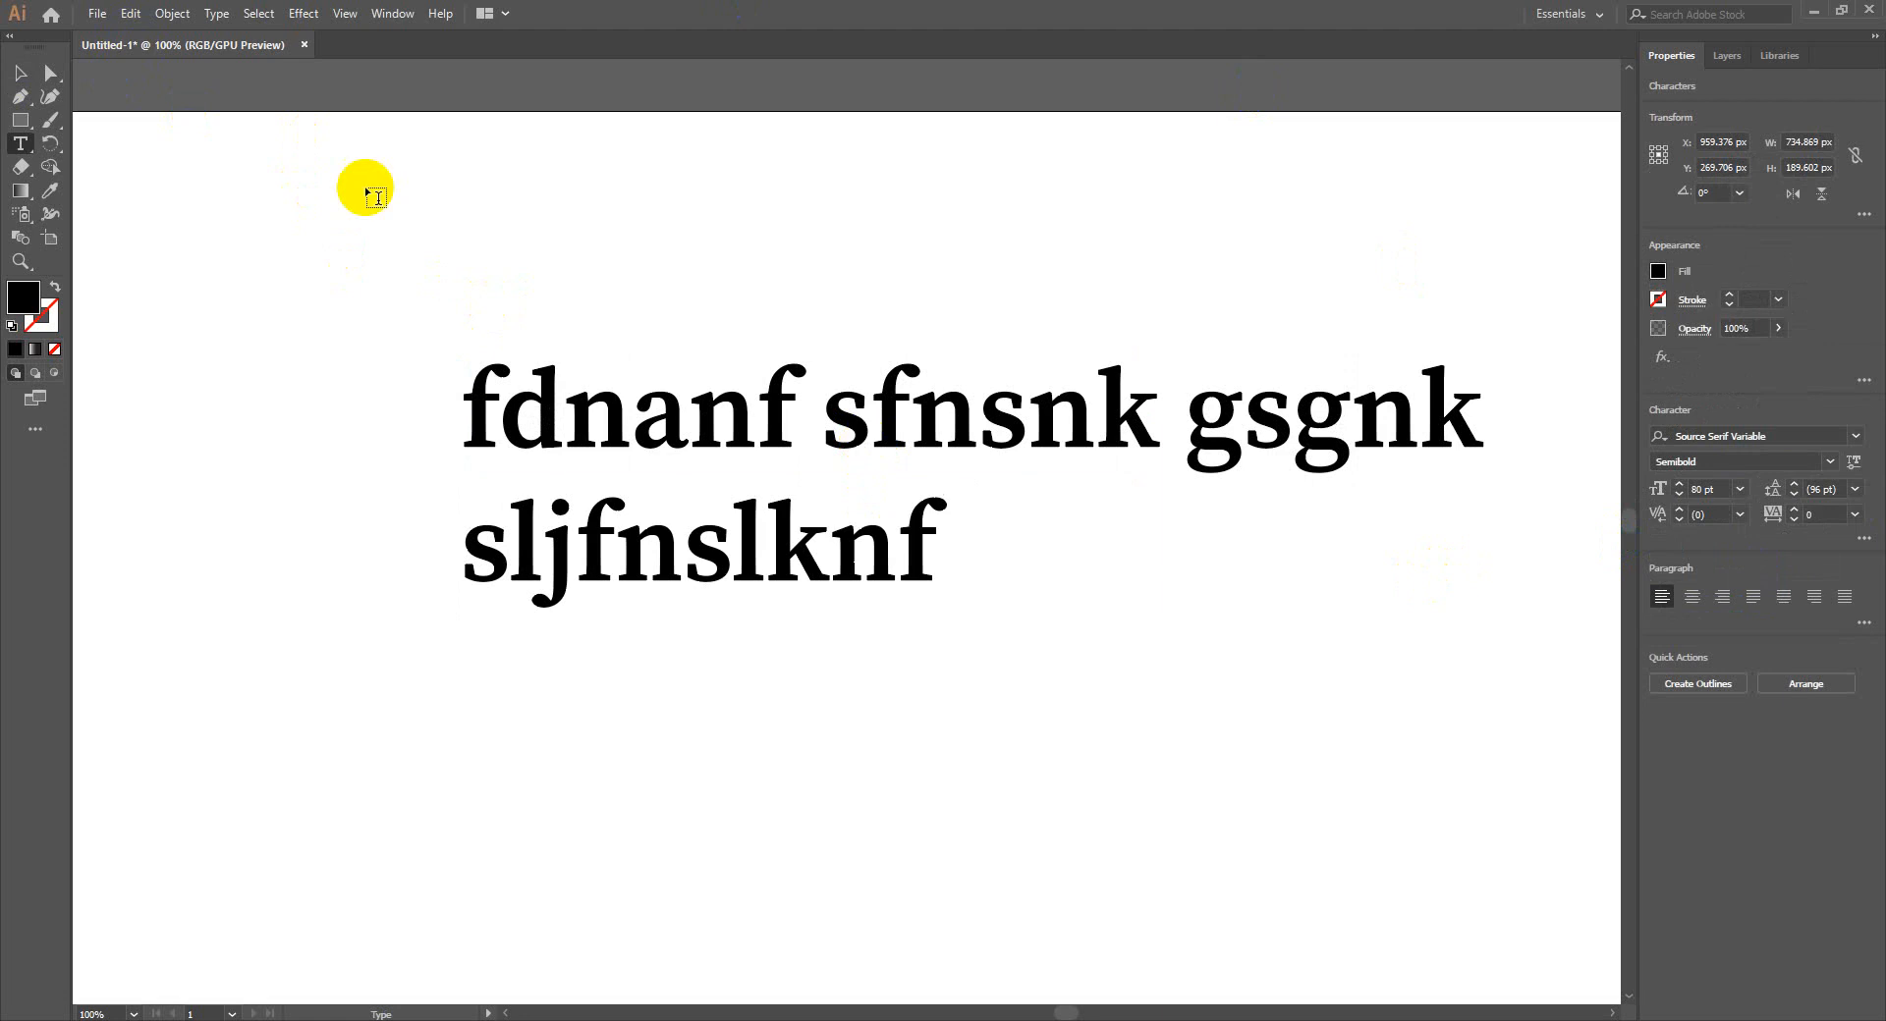
Delete the point text object and draw an area text frame about 589 by 449 px with the Type tool
click(19, 73)
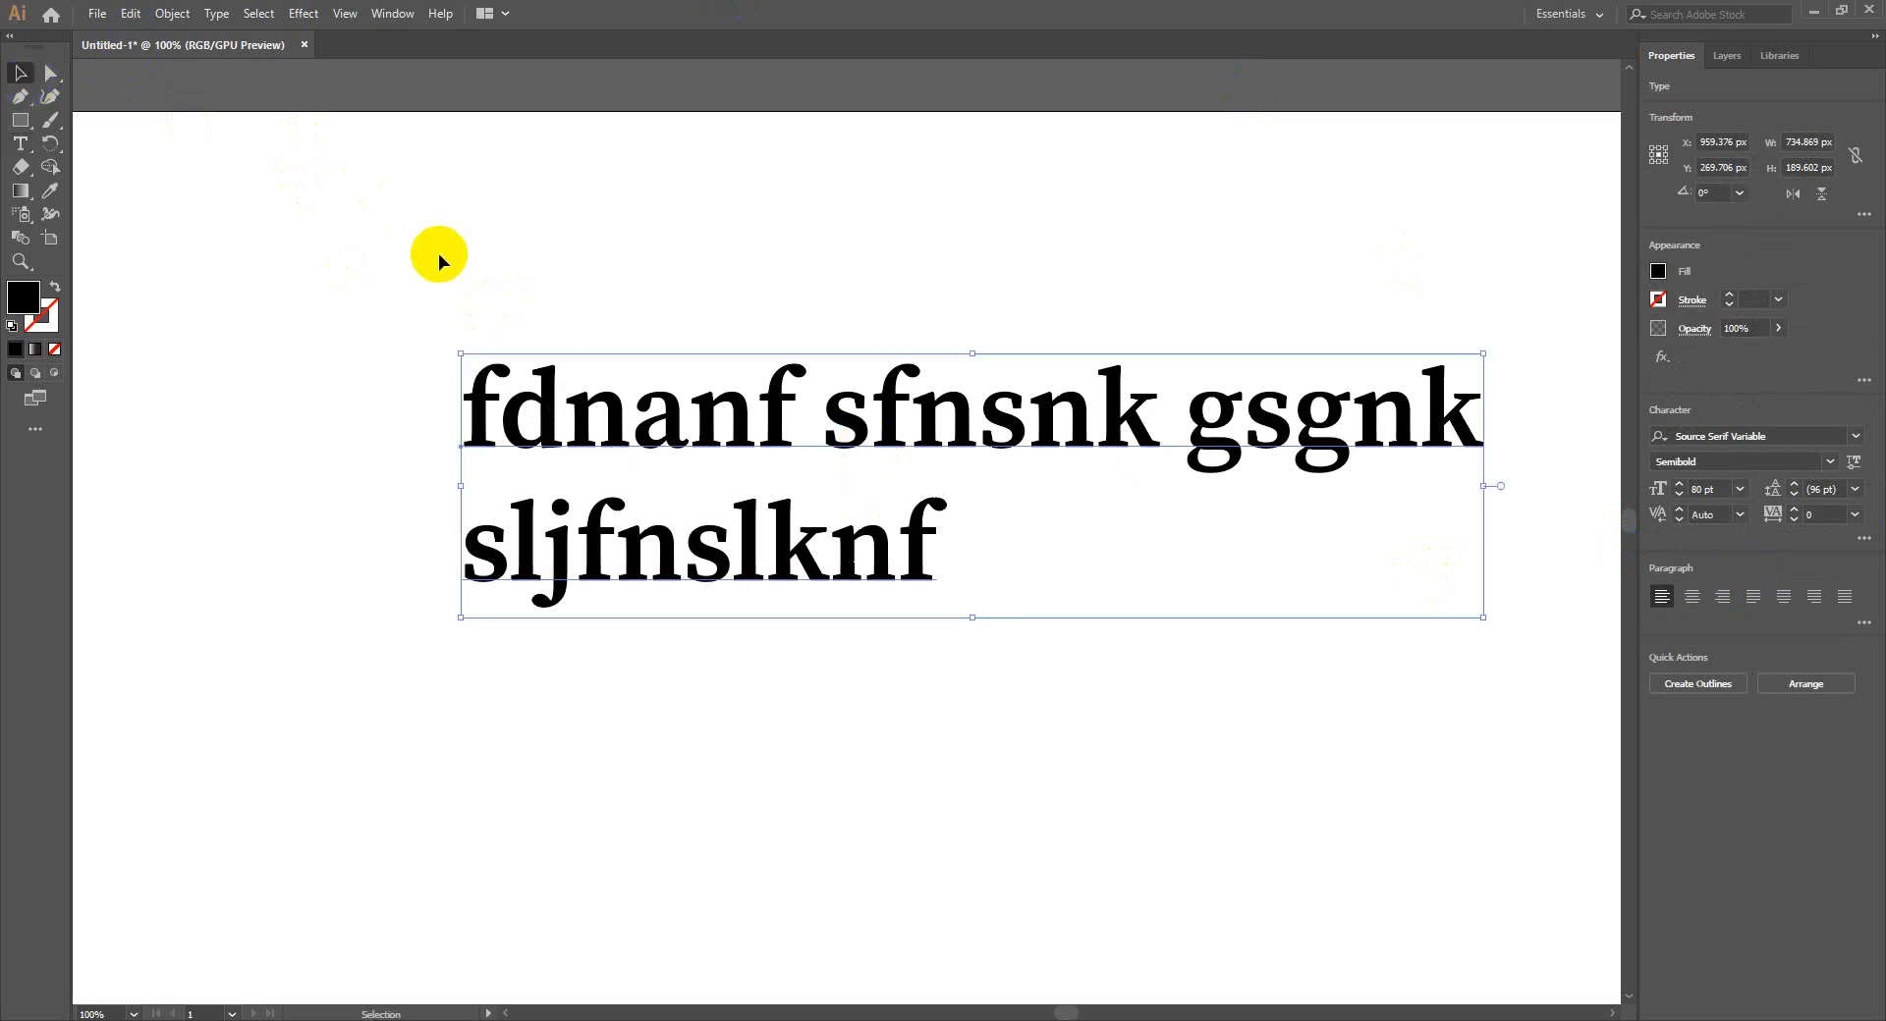
key(Delete)
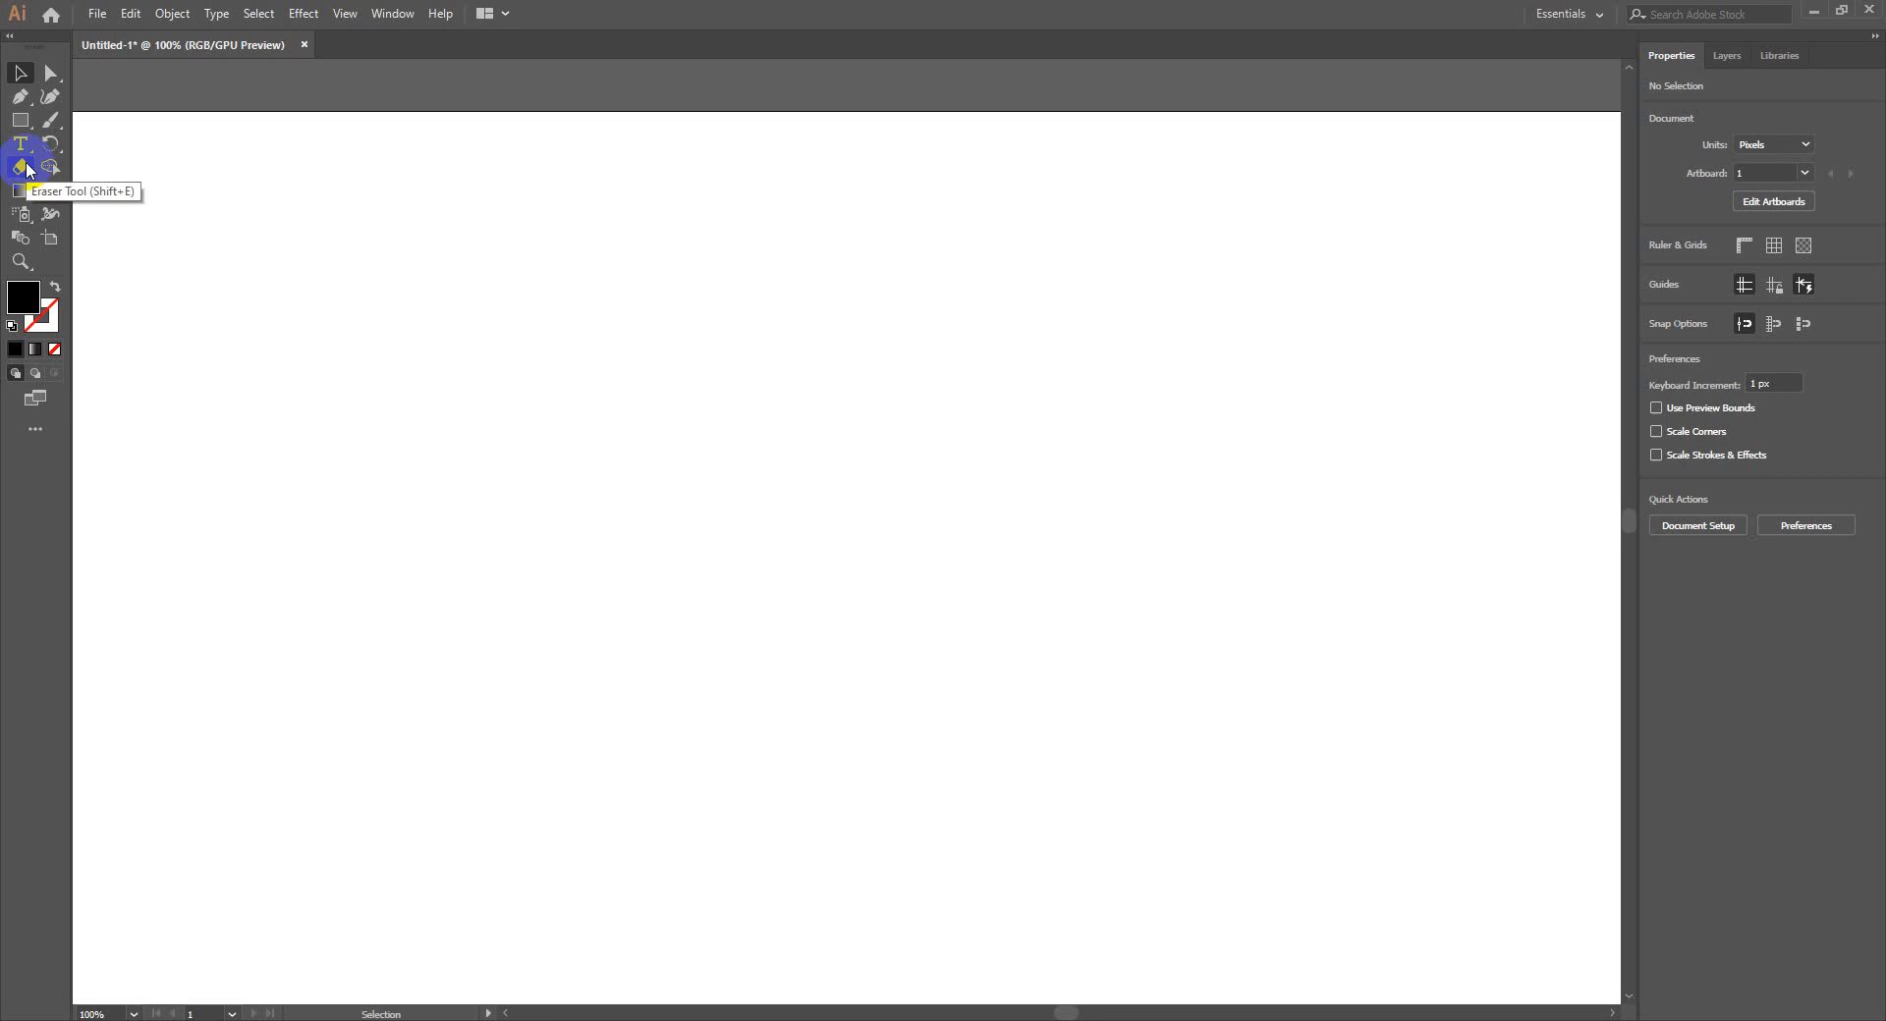
drag(21, 144, 80, 155)
drag(318, 261, 1137, 886)
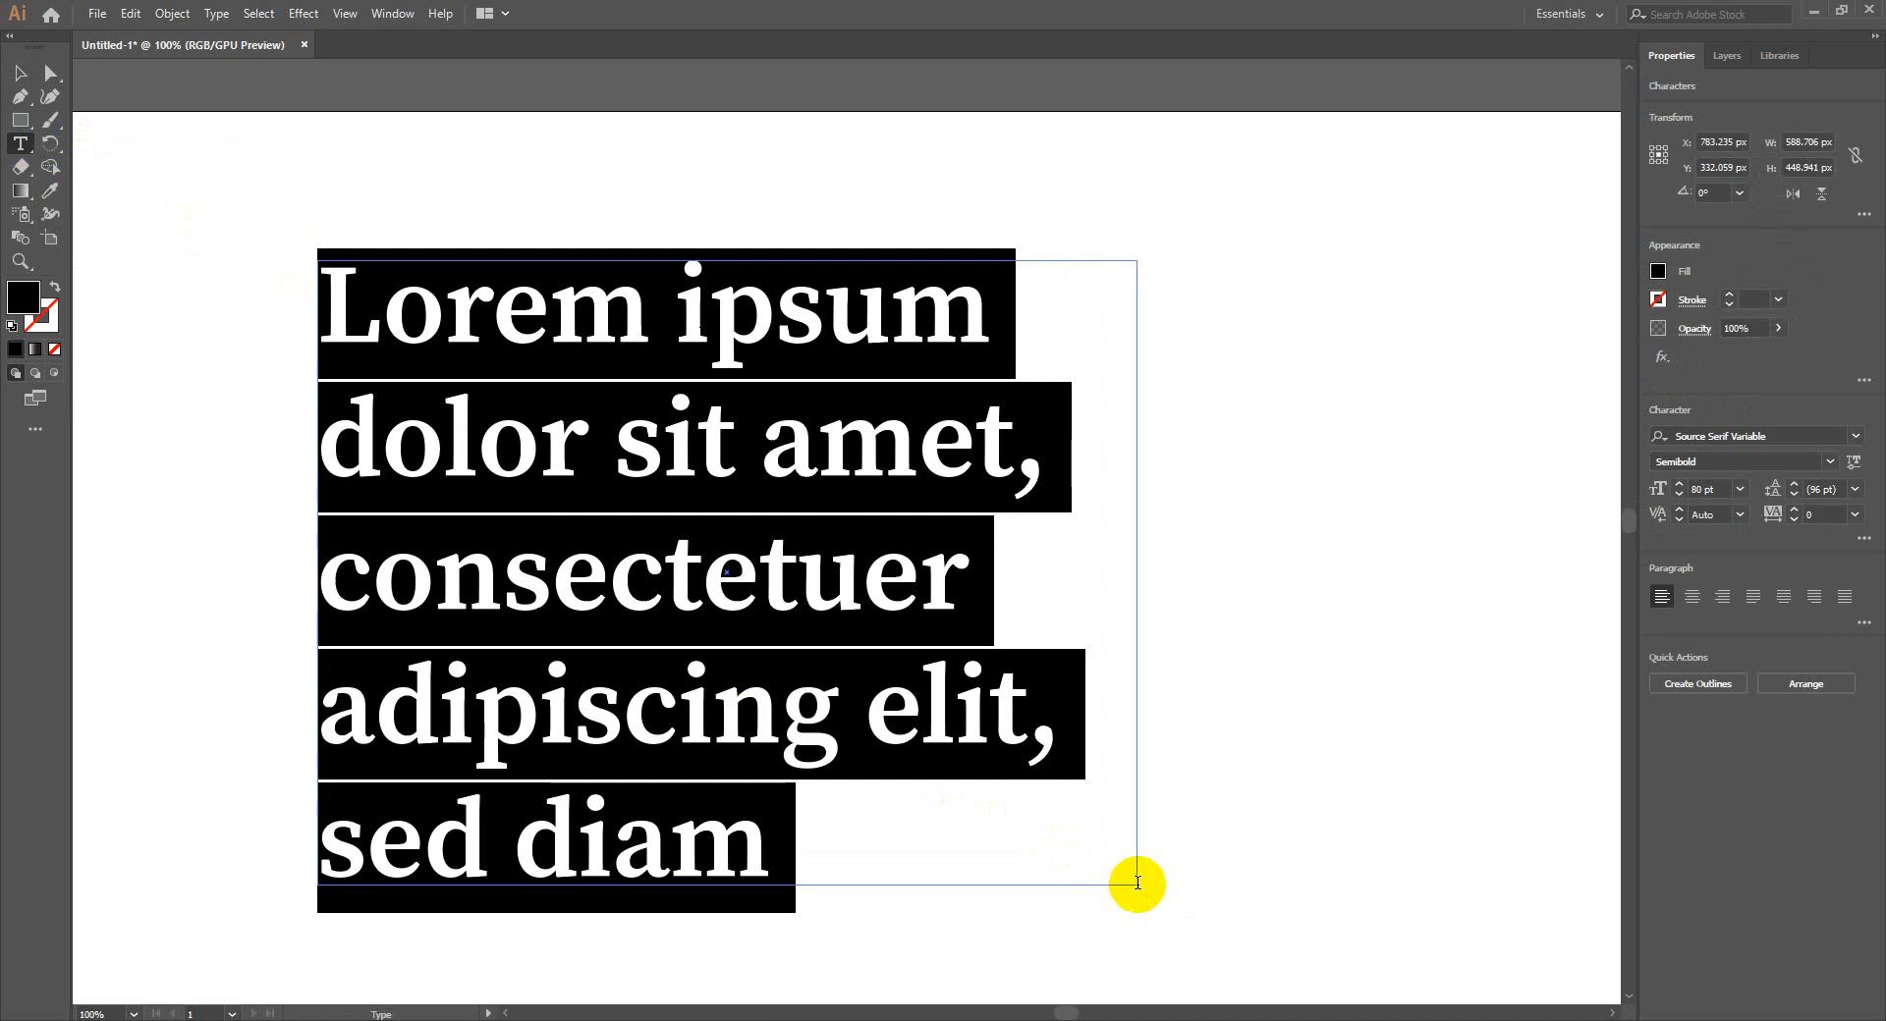
Enlarge the area text frame downward and sideways to about 908 by 843 px so its placeholder text reflows
key(ctrl+minus)
key(ctrl+minus)
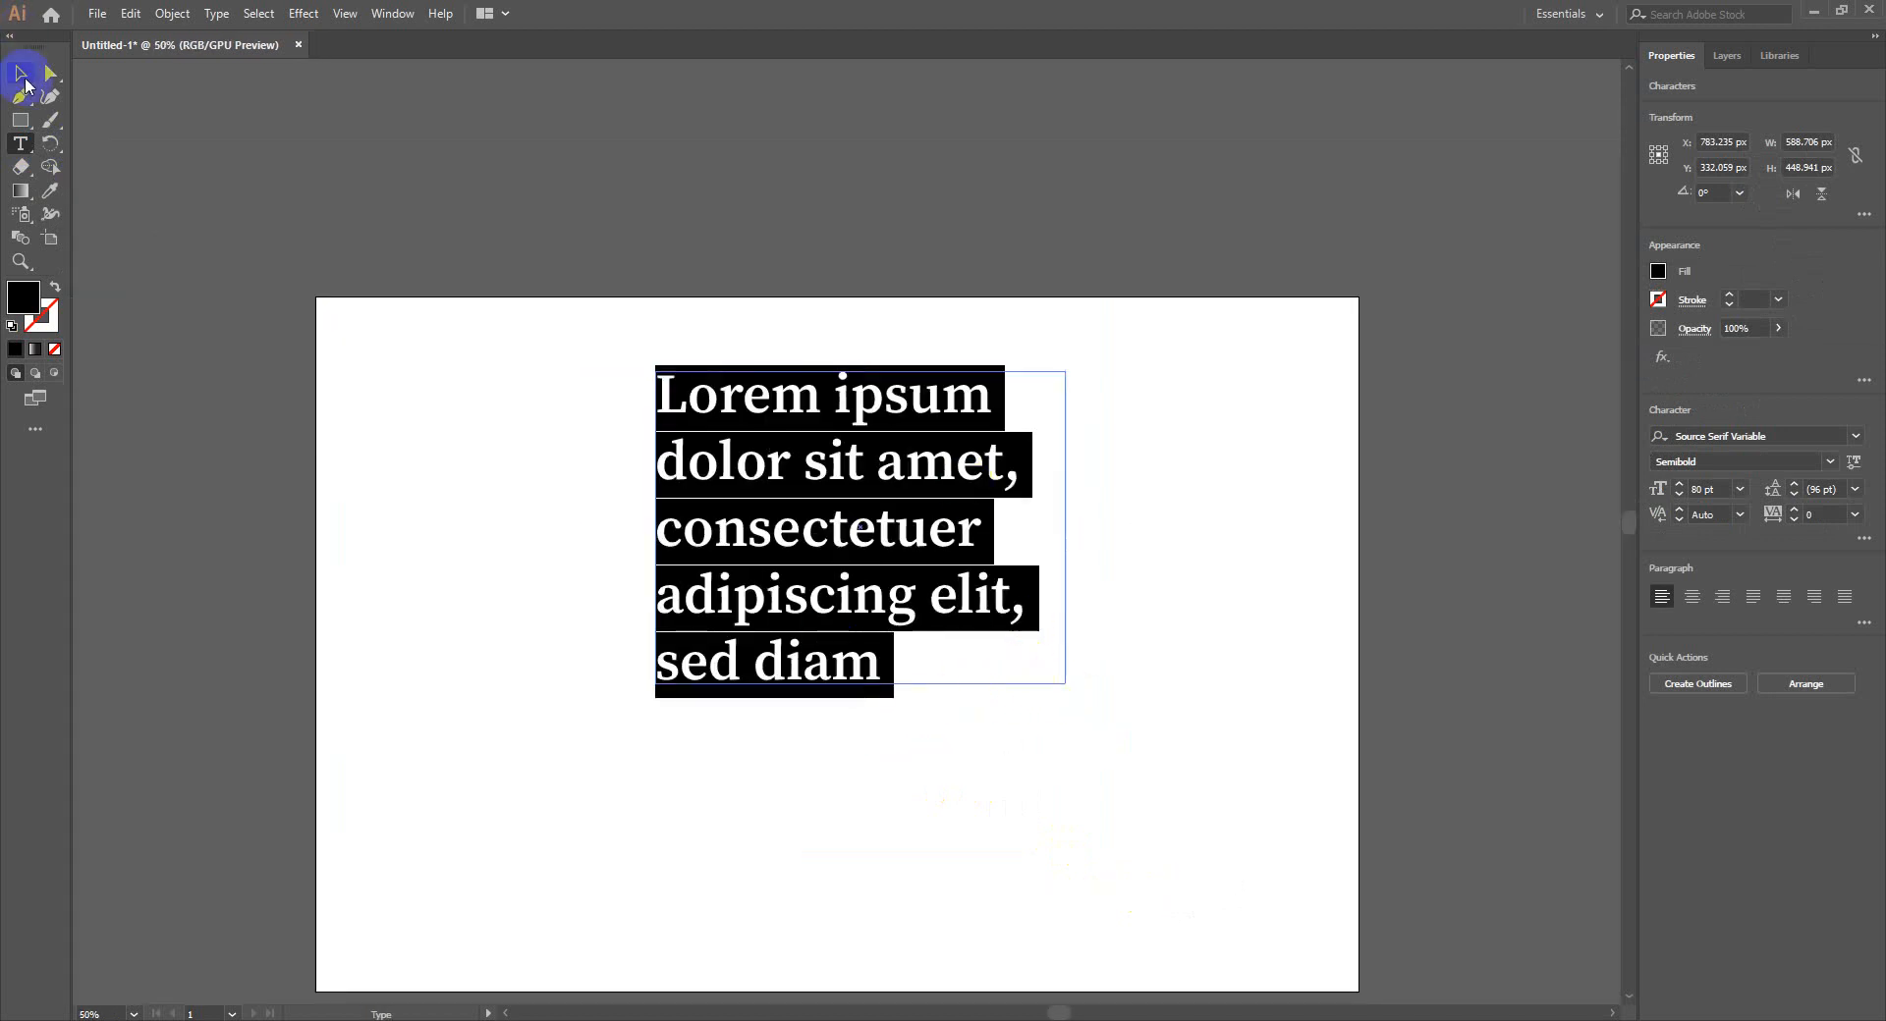
click(22, 75)
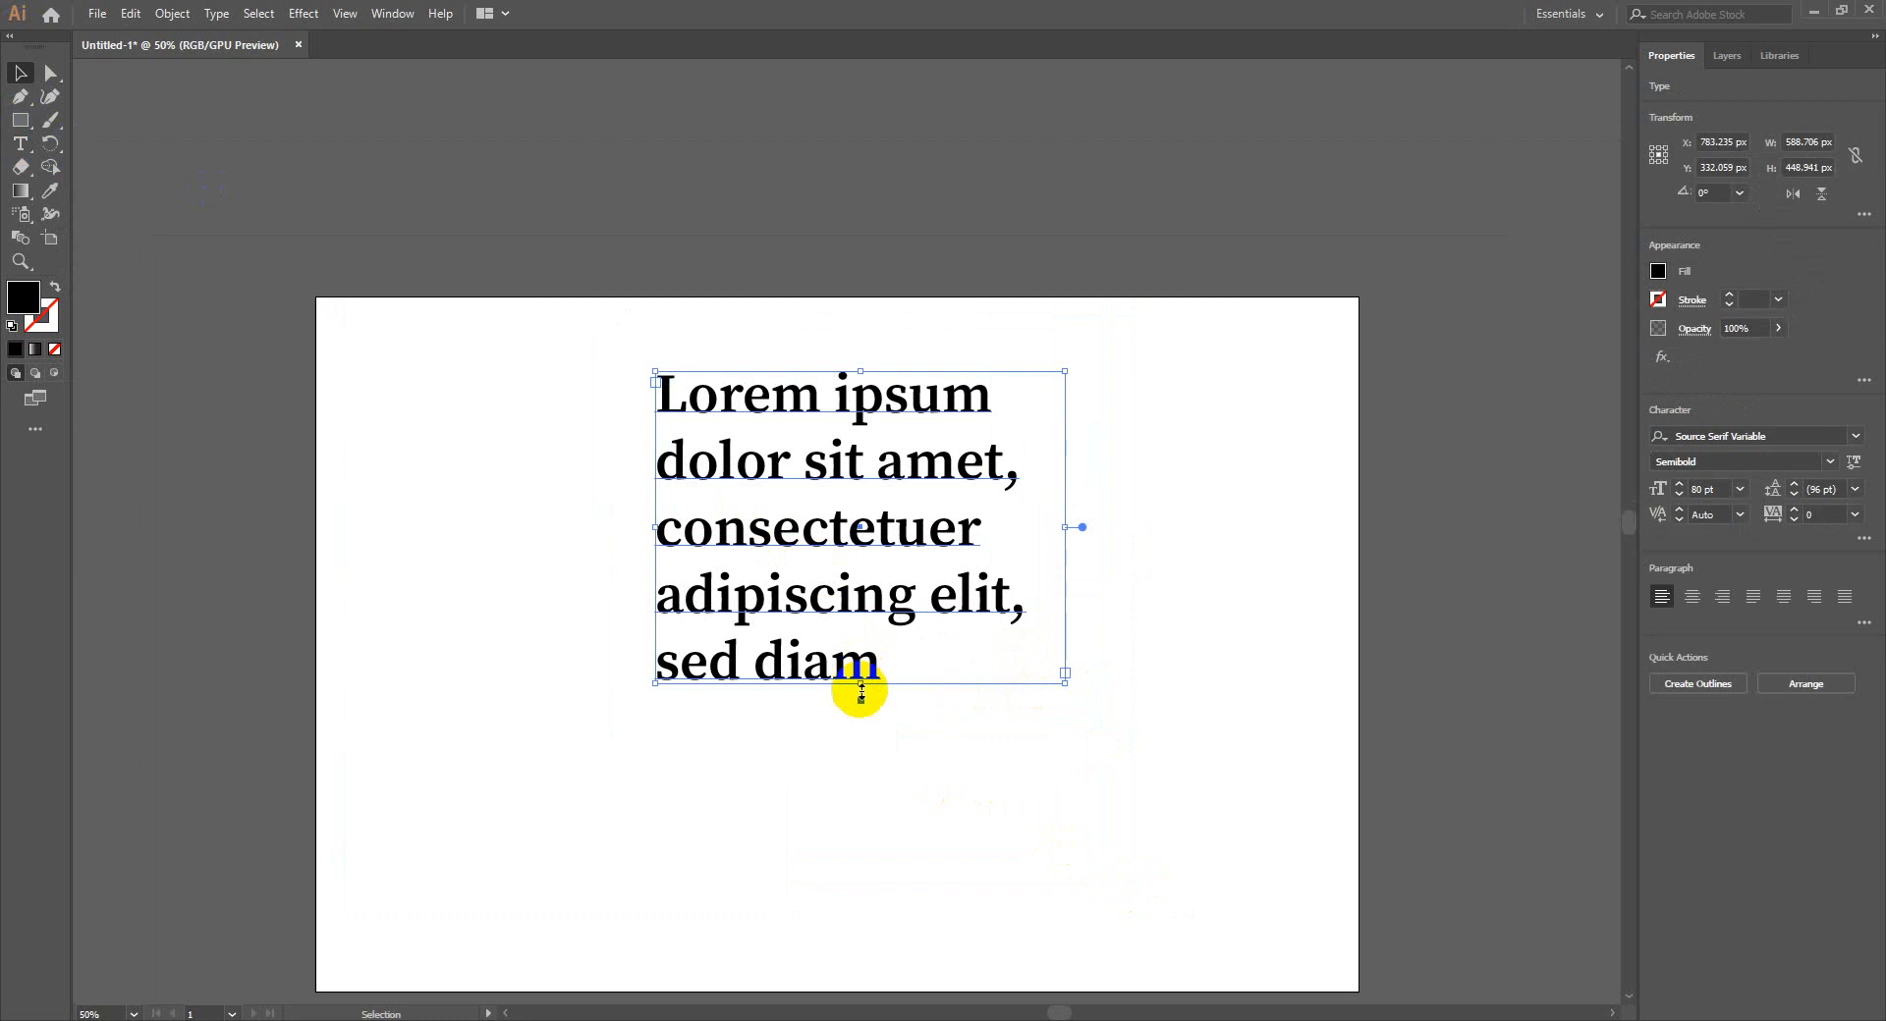
drag(860, 691, 862, 830)
scroll(888, 782, down, 2)
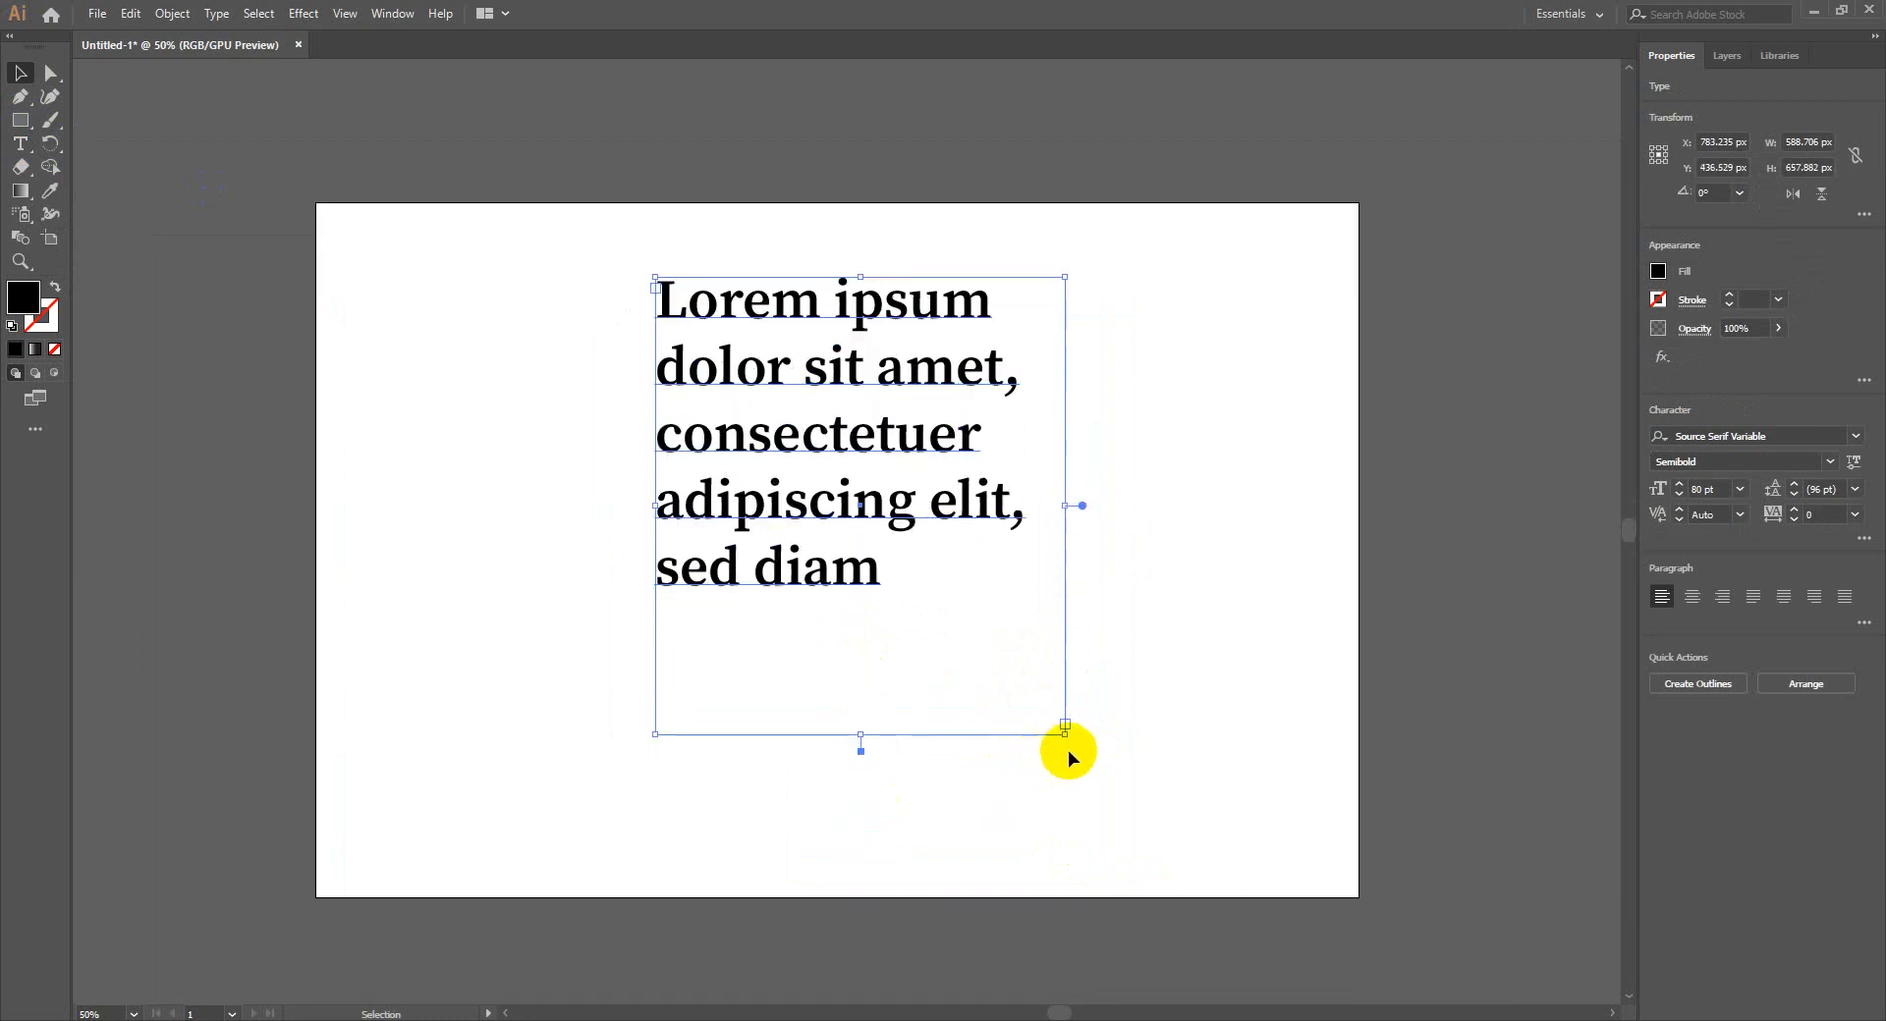
drag(1064, 738, 1285, 862)
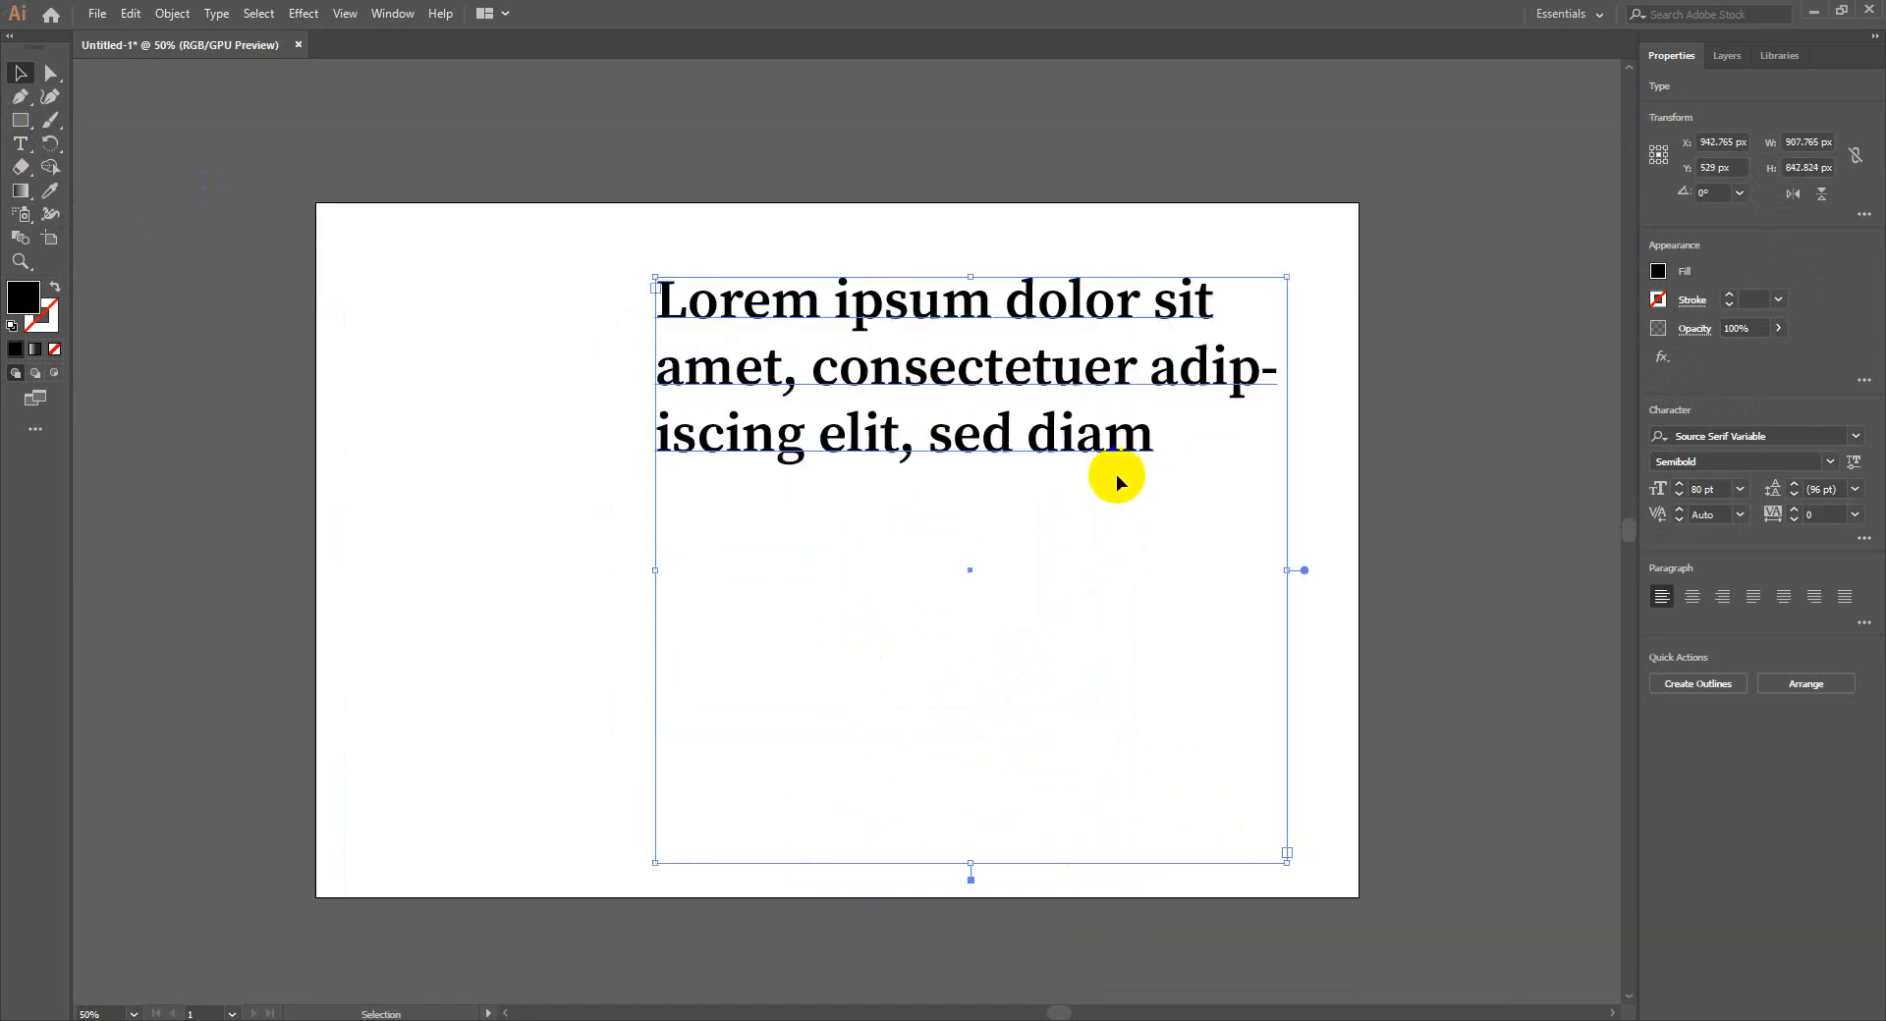
Select all the placeholder text inside the area text frame
double_click(1137, 438)
key(ctrl+a)
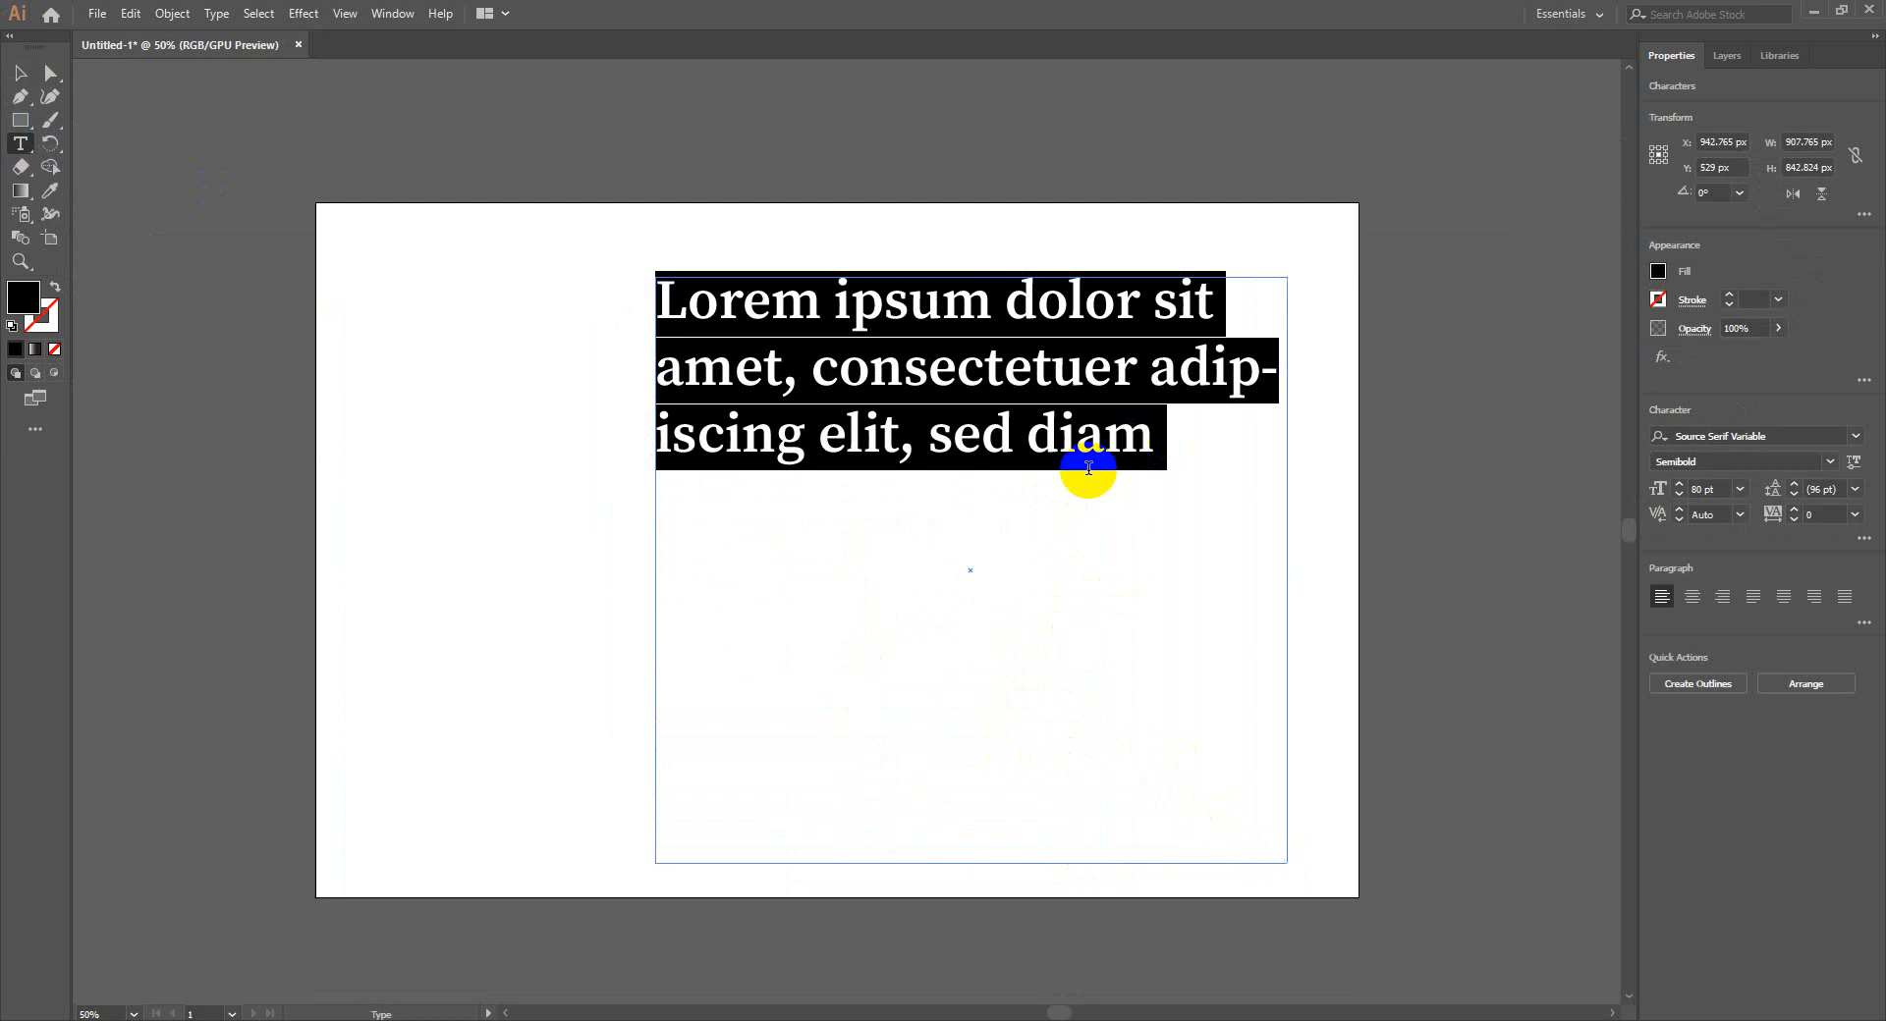
click(218, 12)
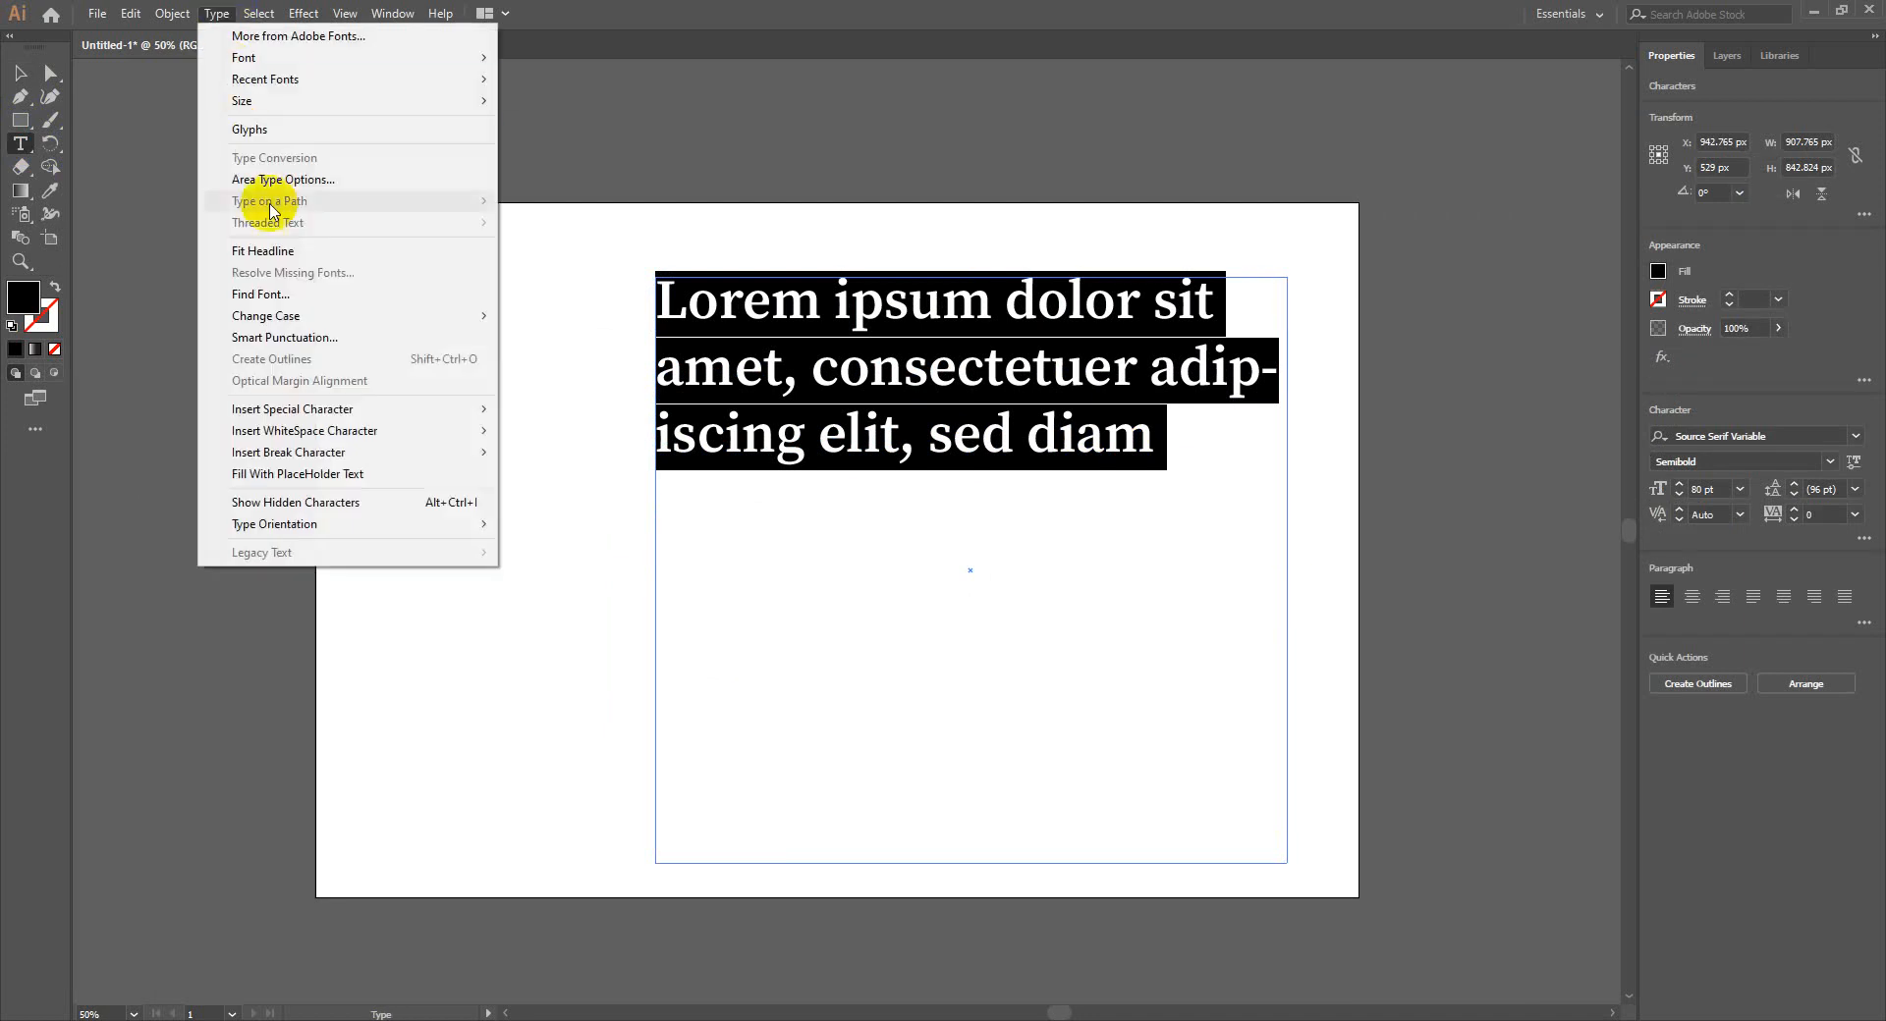
mouse_move(370, 411)
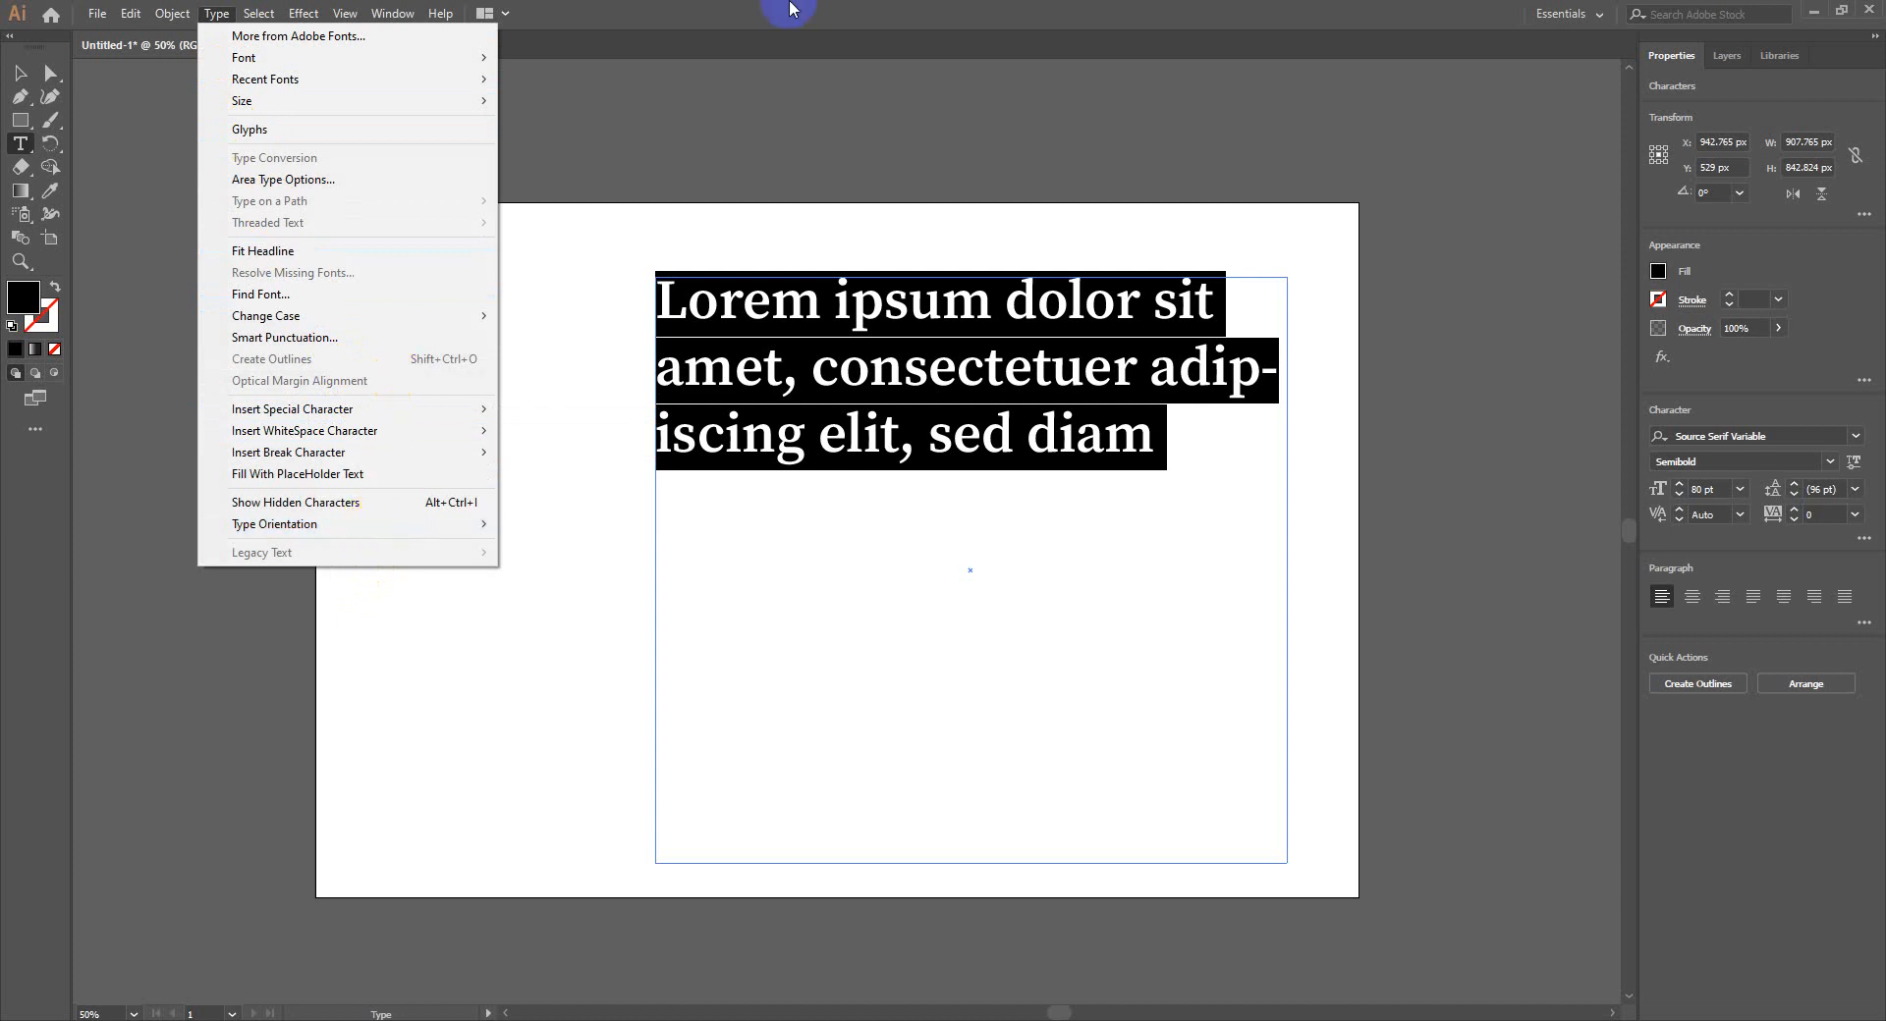
click(379, 736)
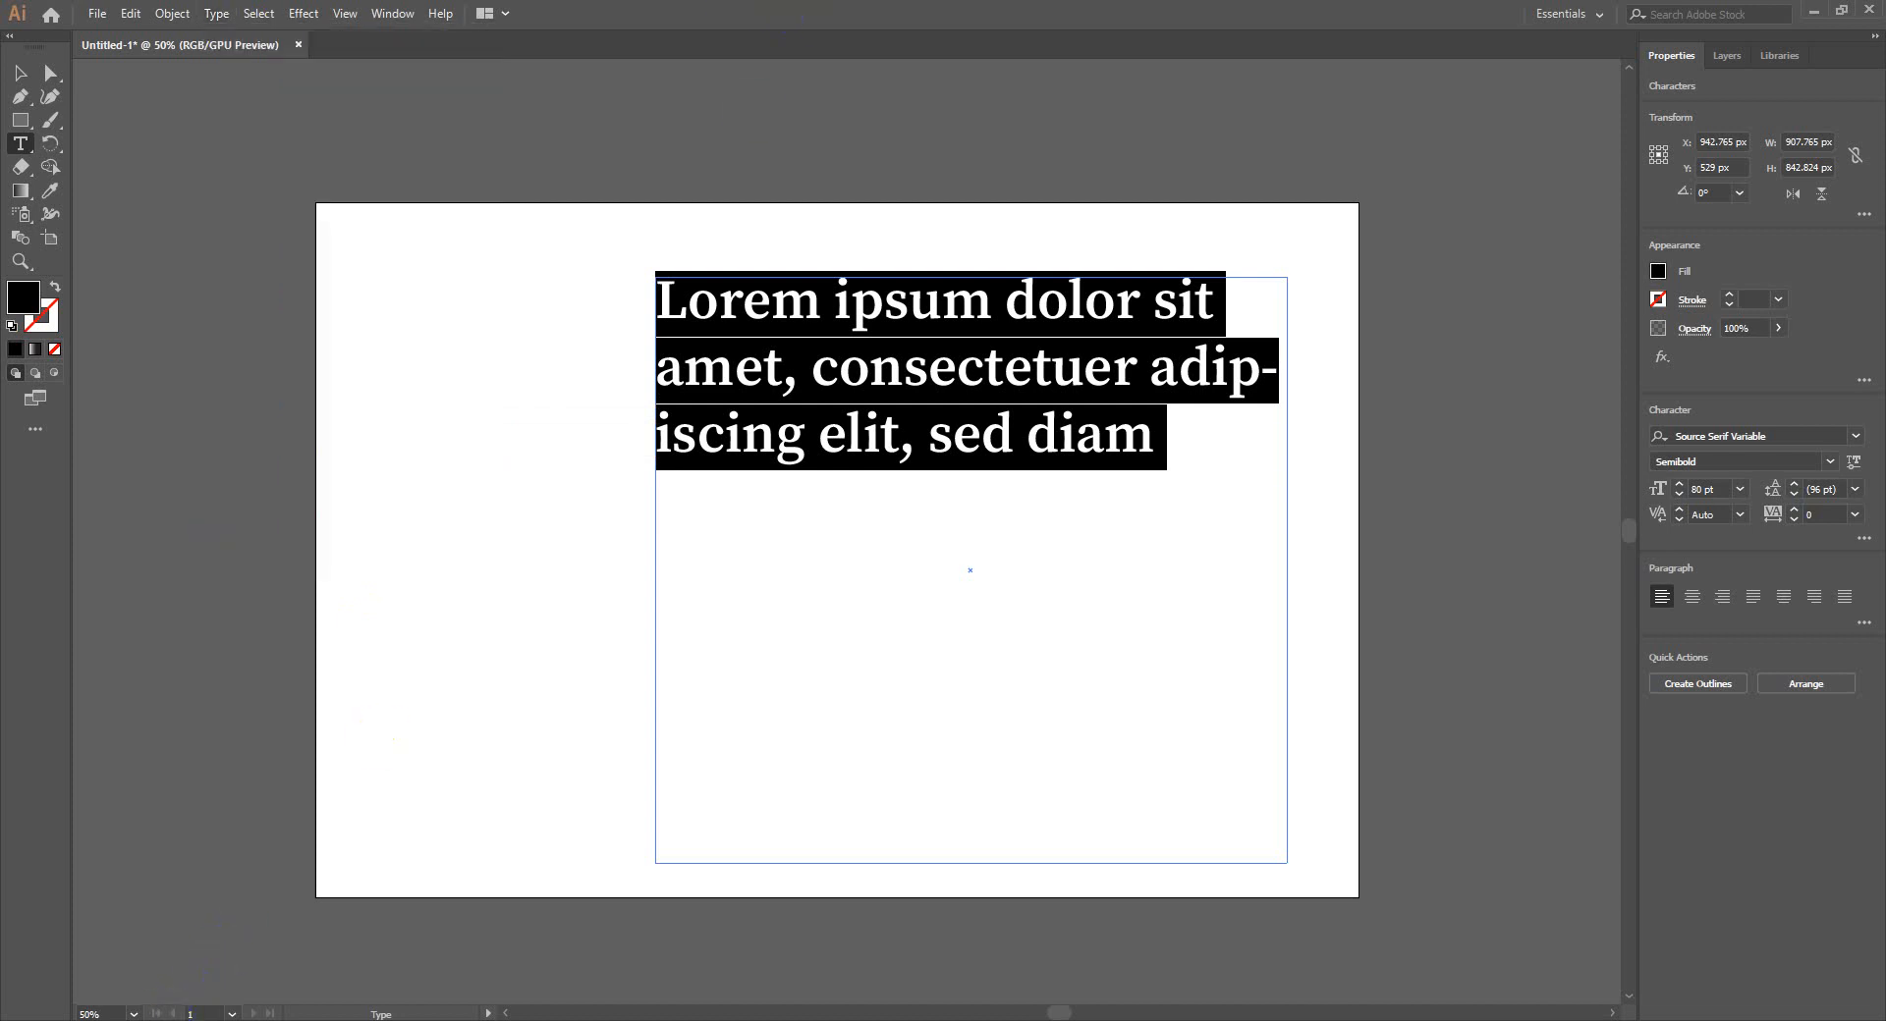
Switch to Chrome and open lipsum.com in a new tab
click(148, 943)
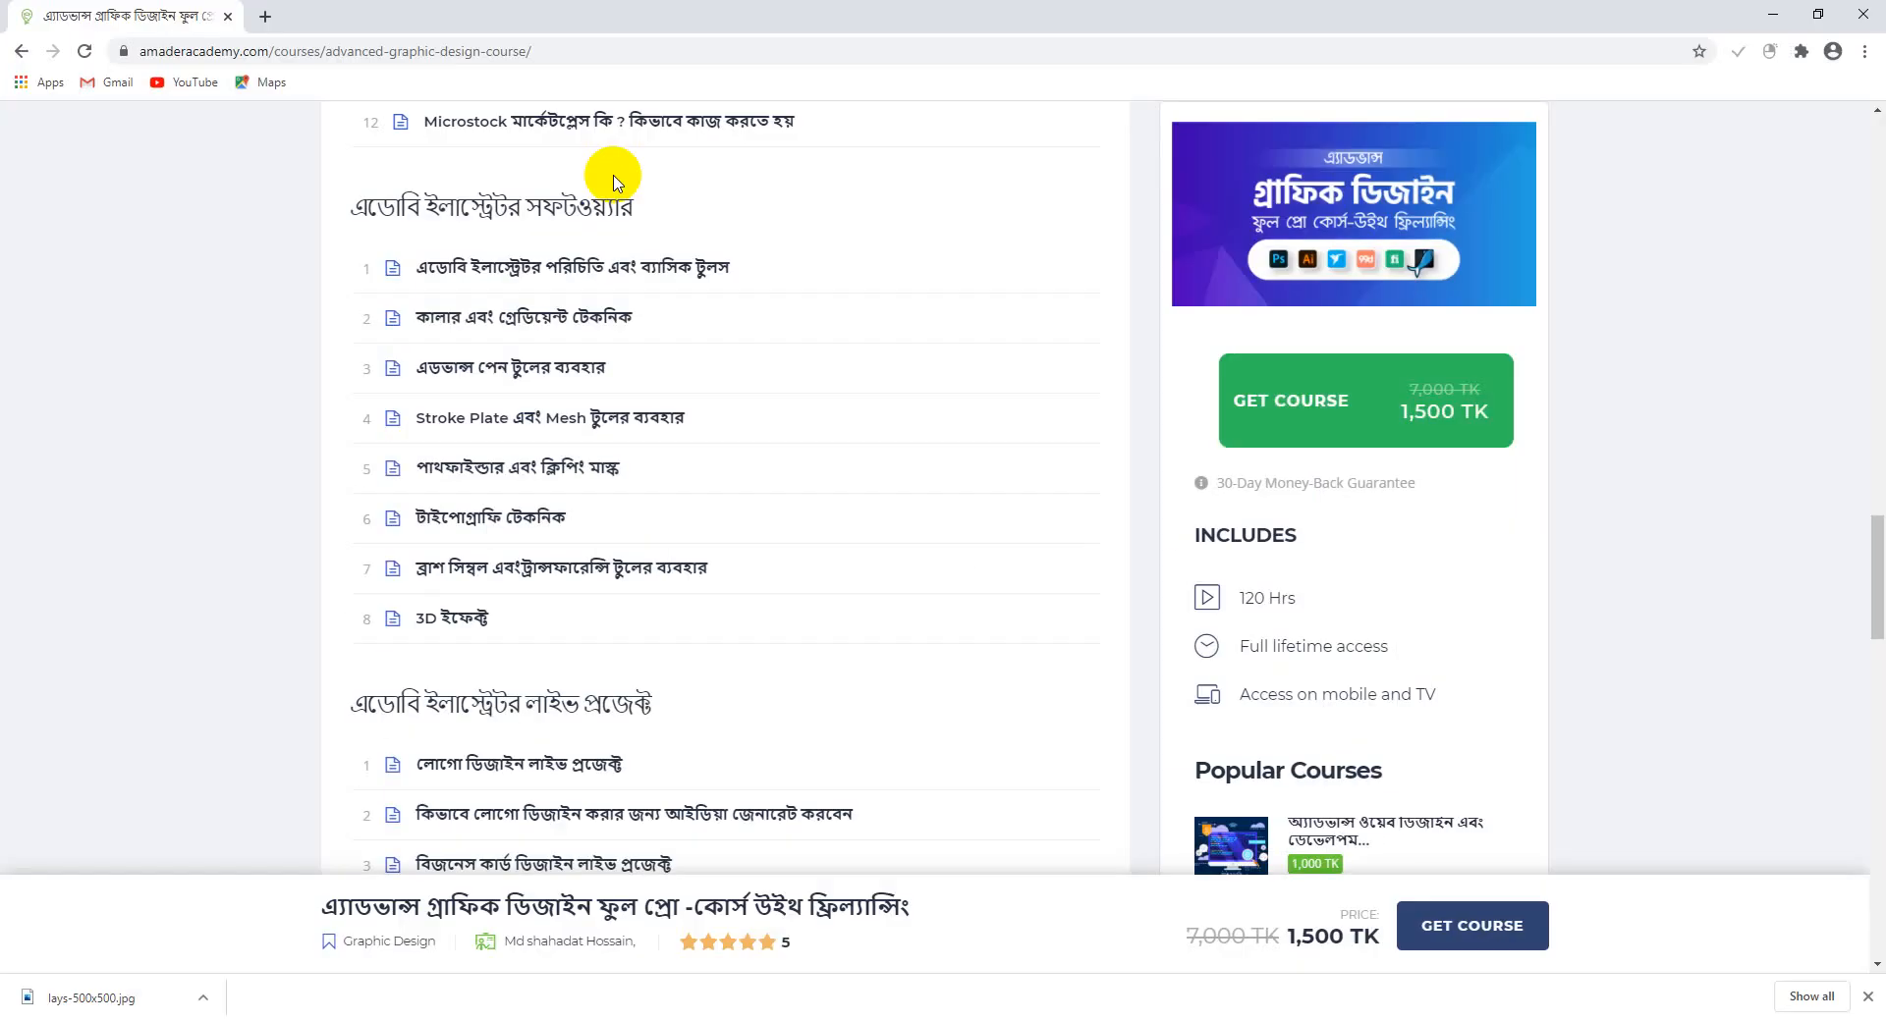
click(265, 18)
text(lipsu)
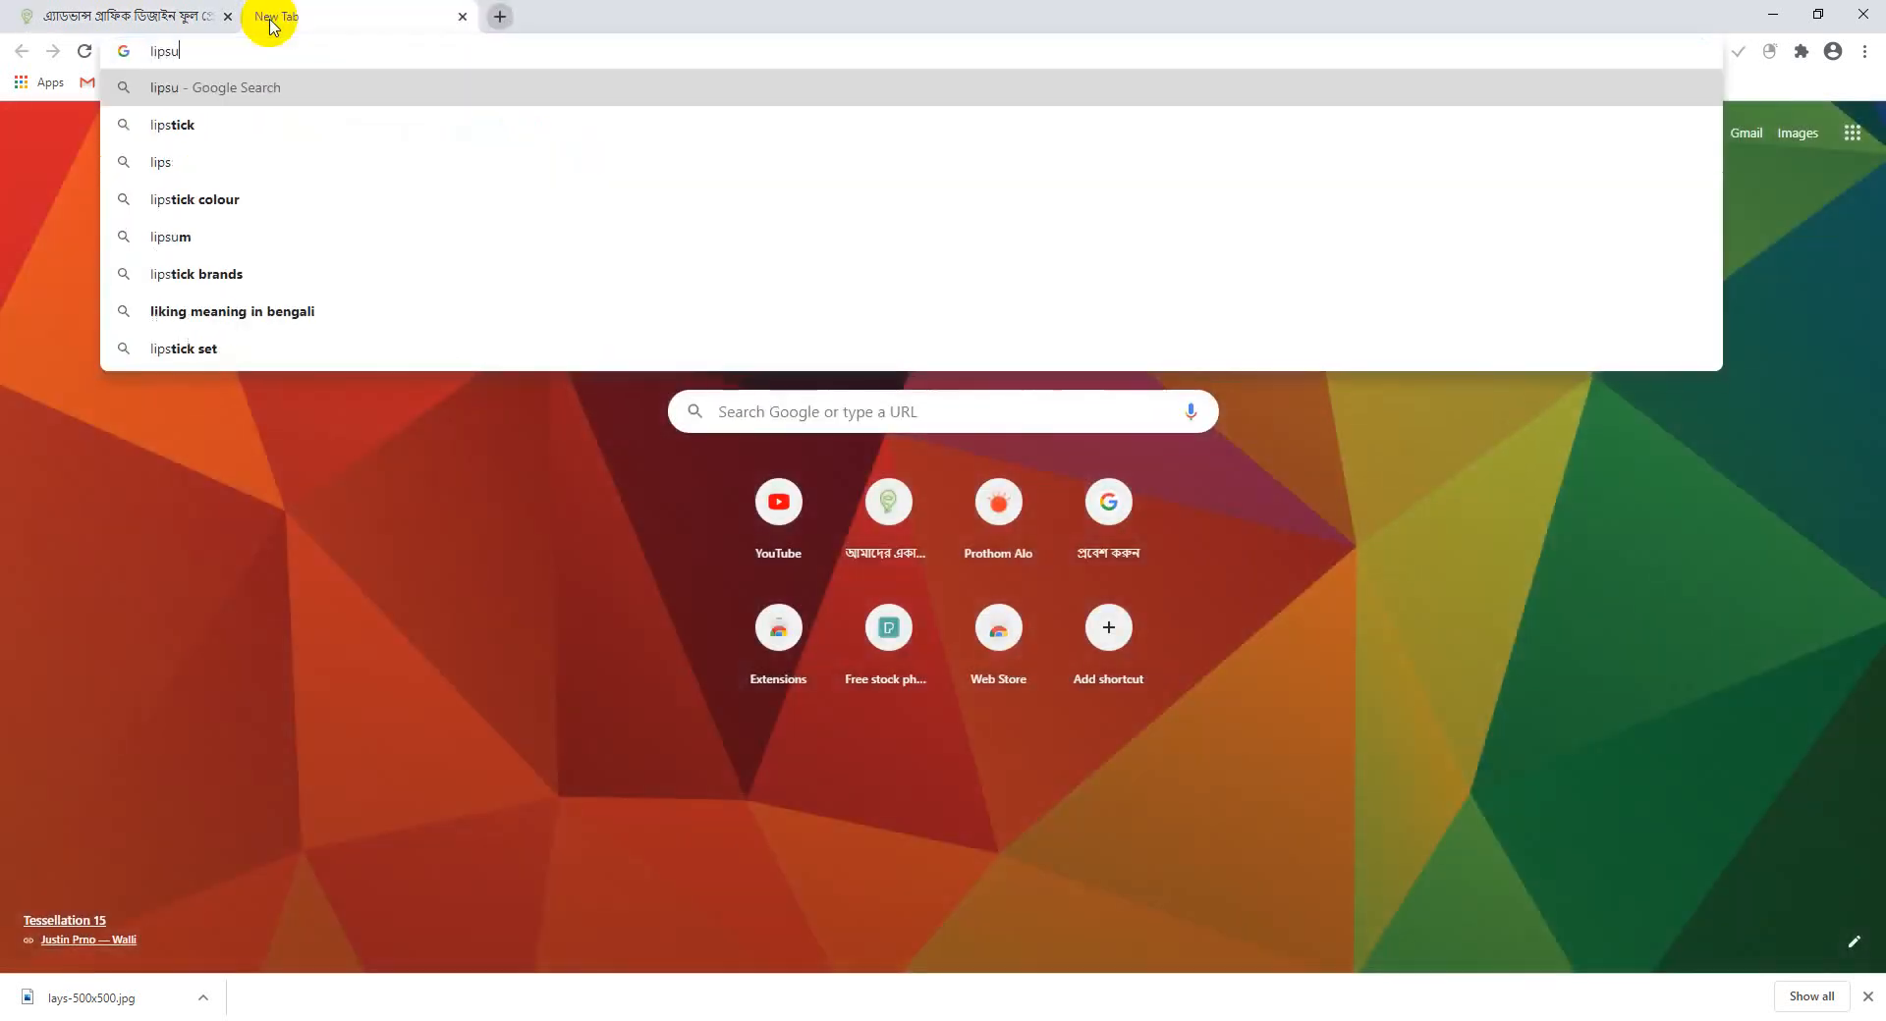
text(m.com)
key(Return)
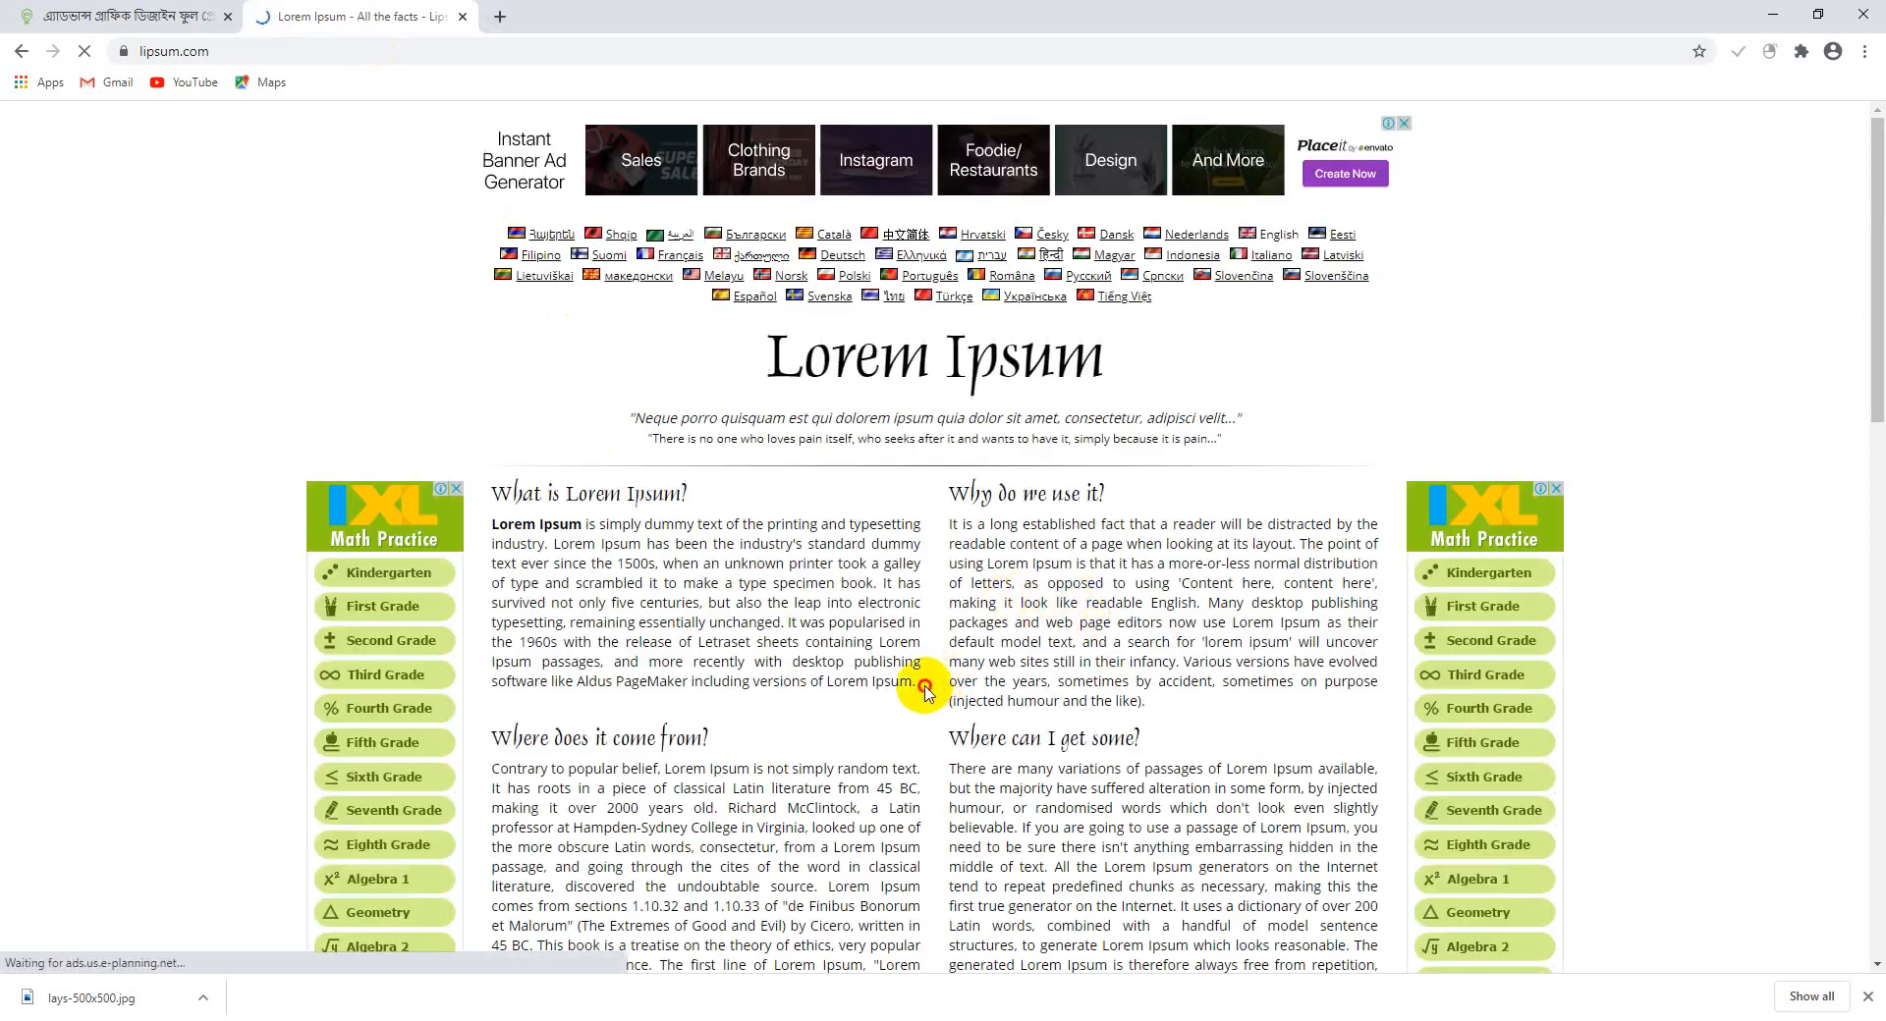
Copy the "What is Lorem Ipsum?" paragraph and paste it over the selected placeholder text in Illustrator
drag(925, 692, 585, 552)
click(884, 685)
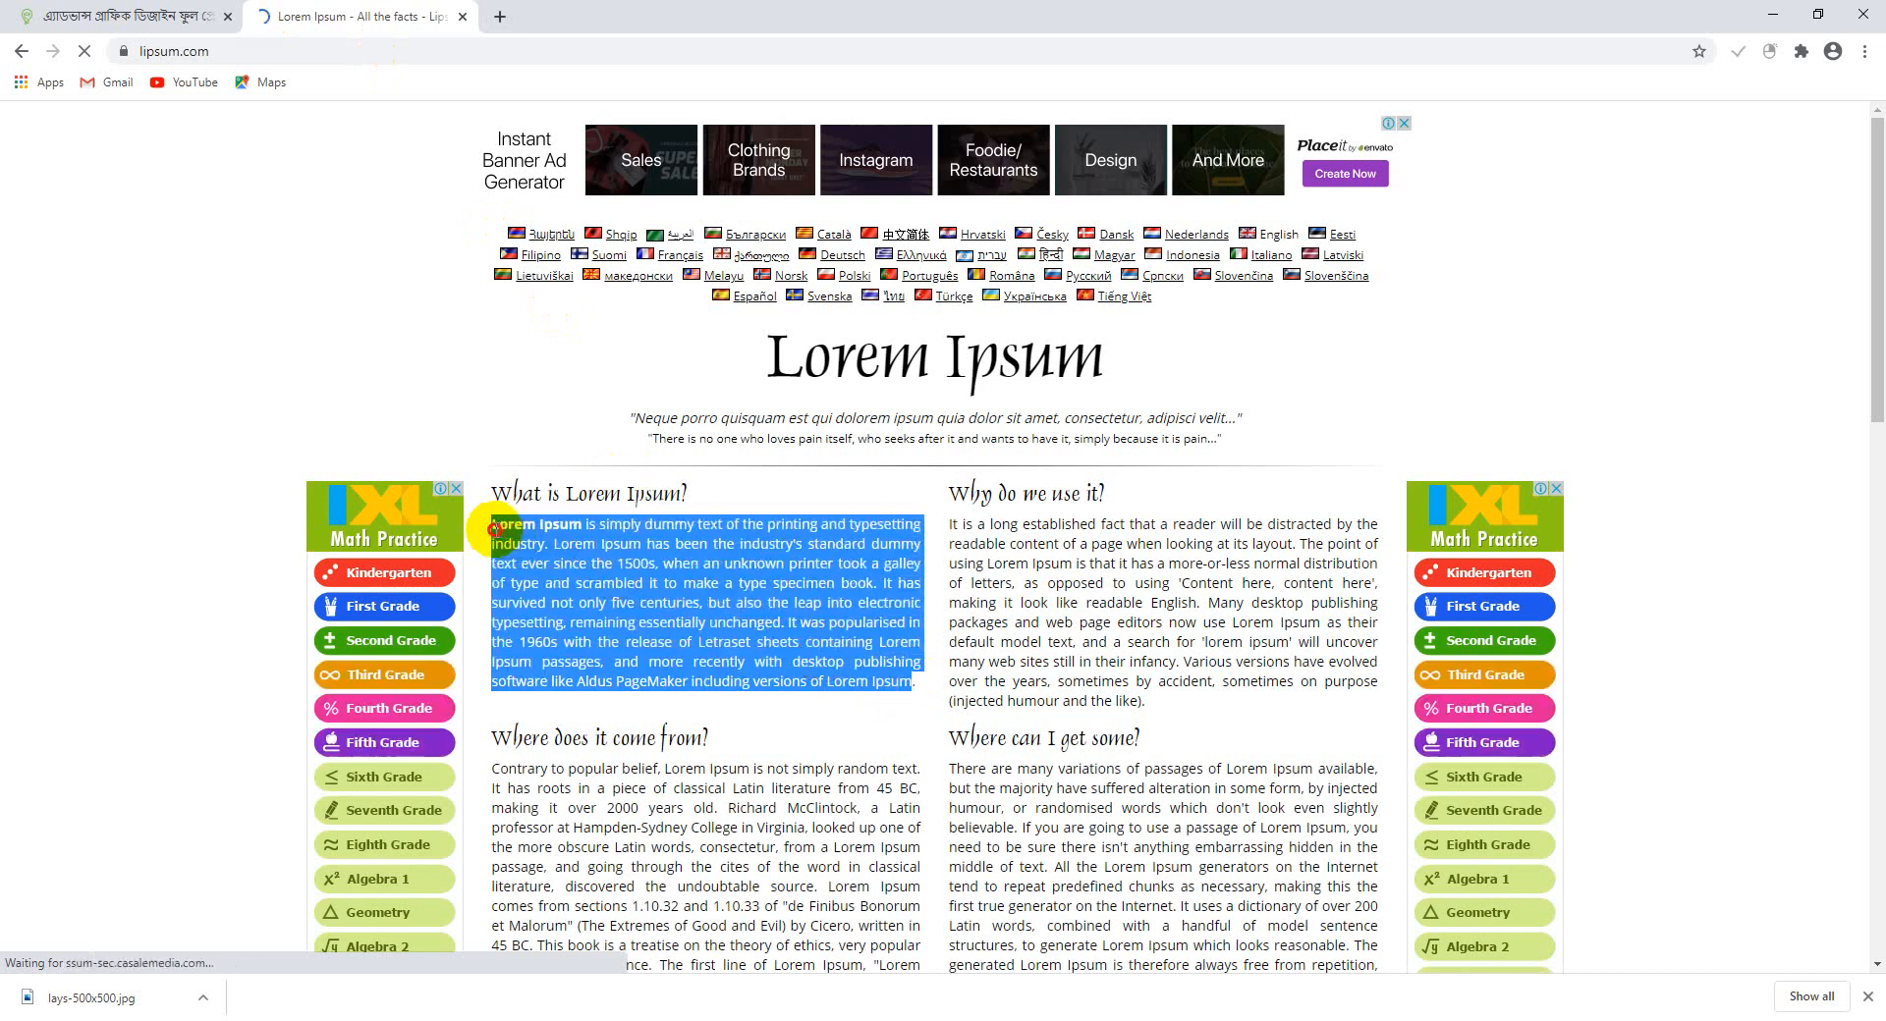
right_click(538, 548)
click(555, 562)
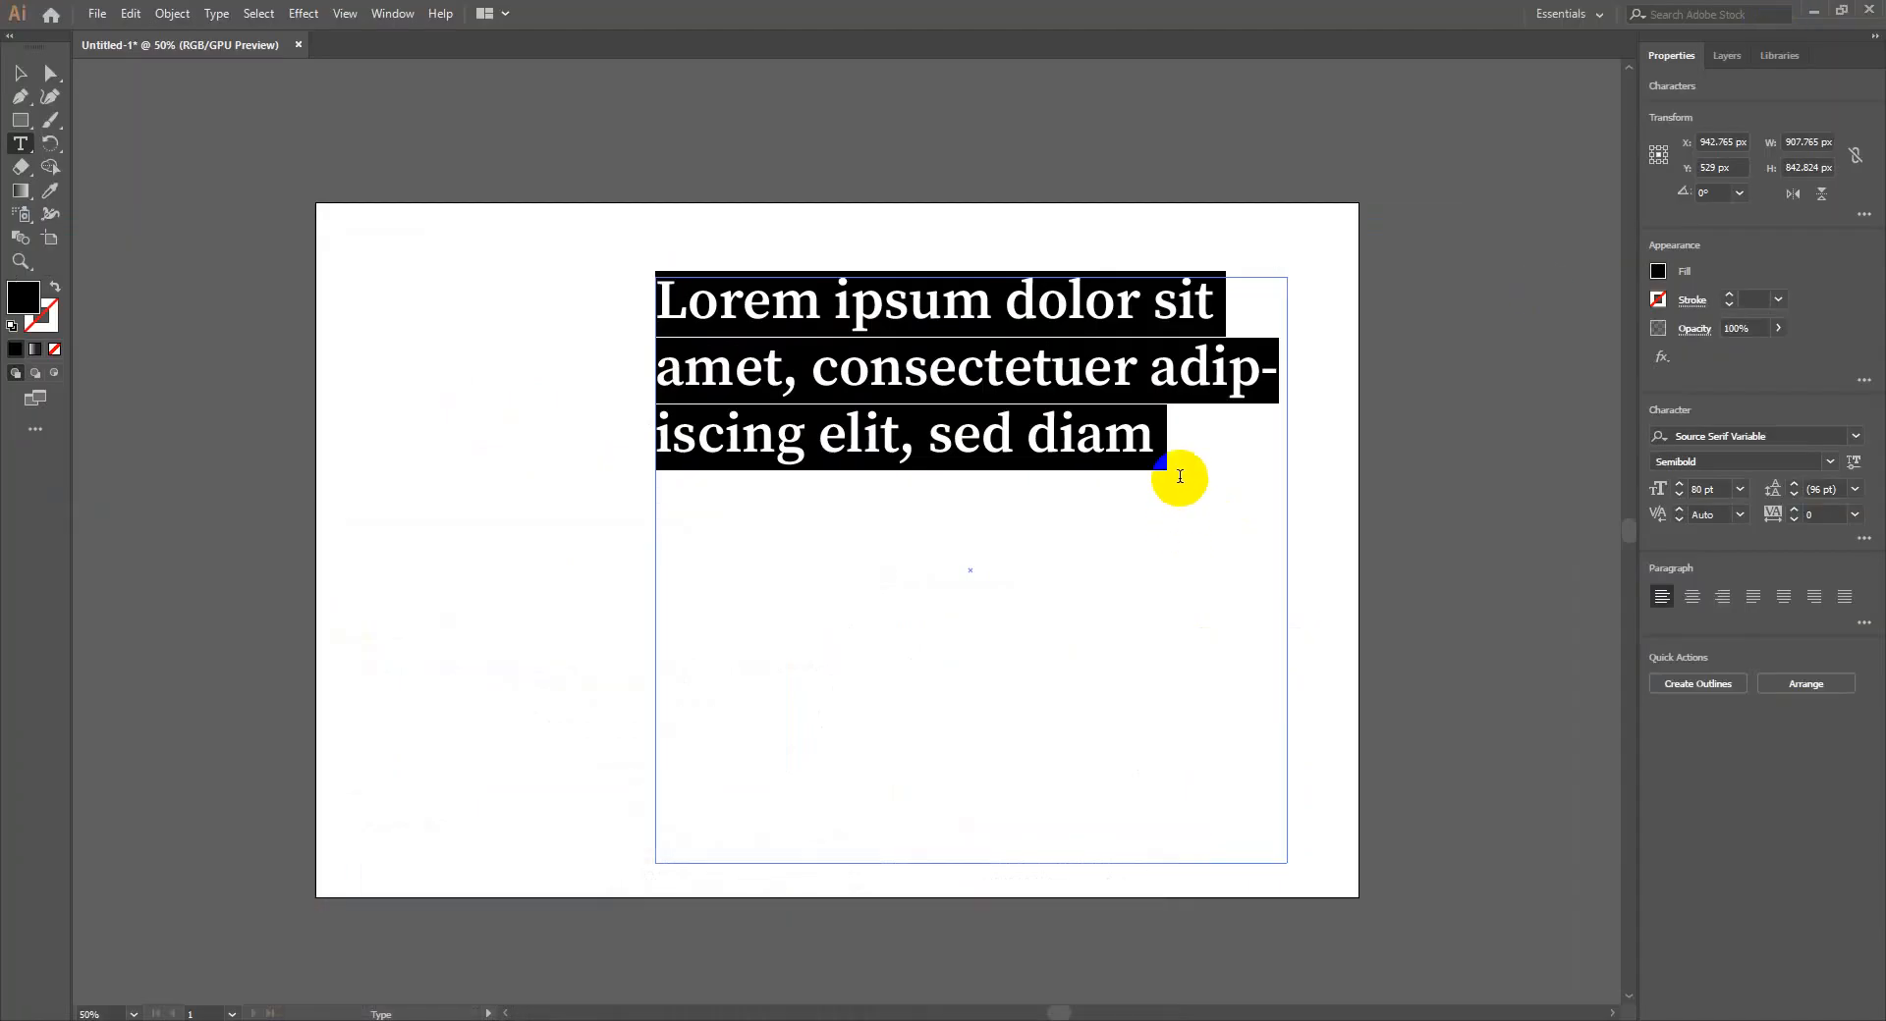
key(ctrl+v)
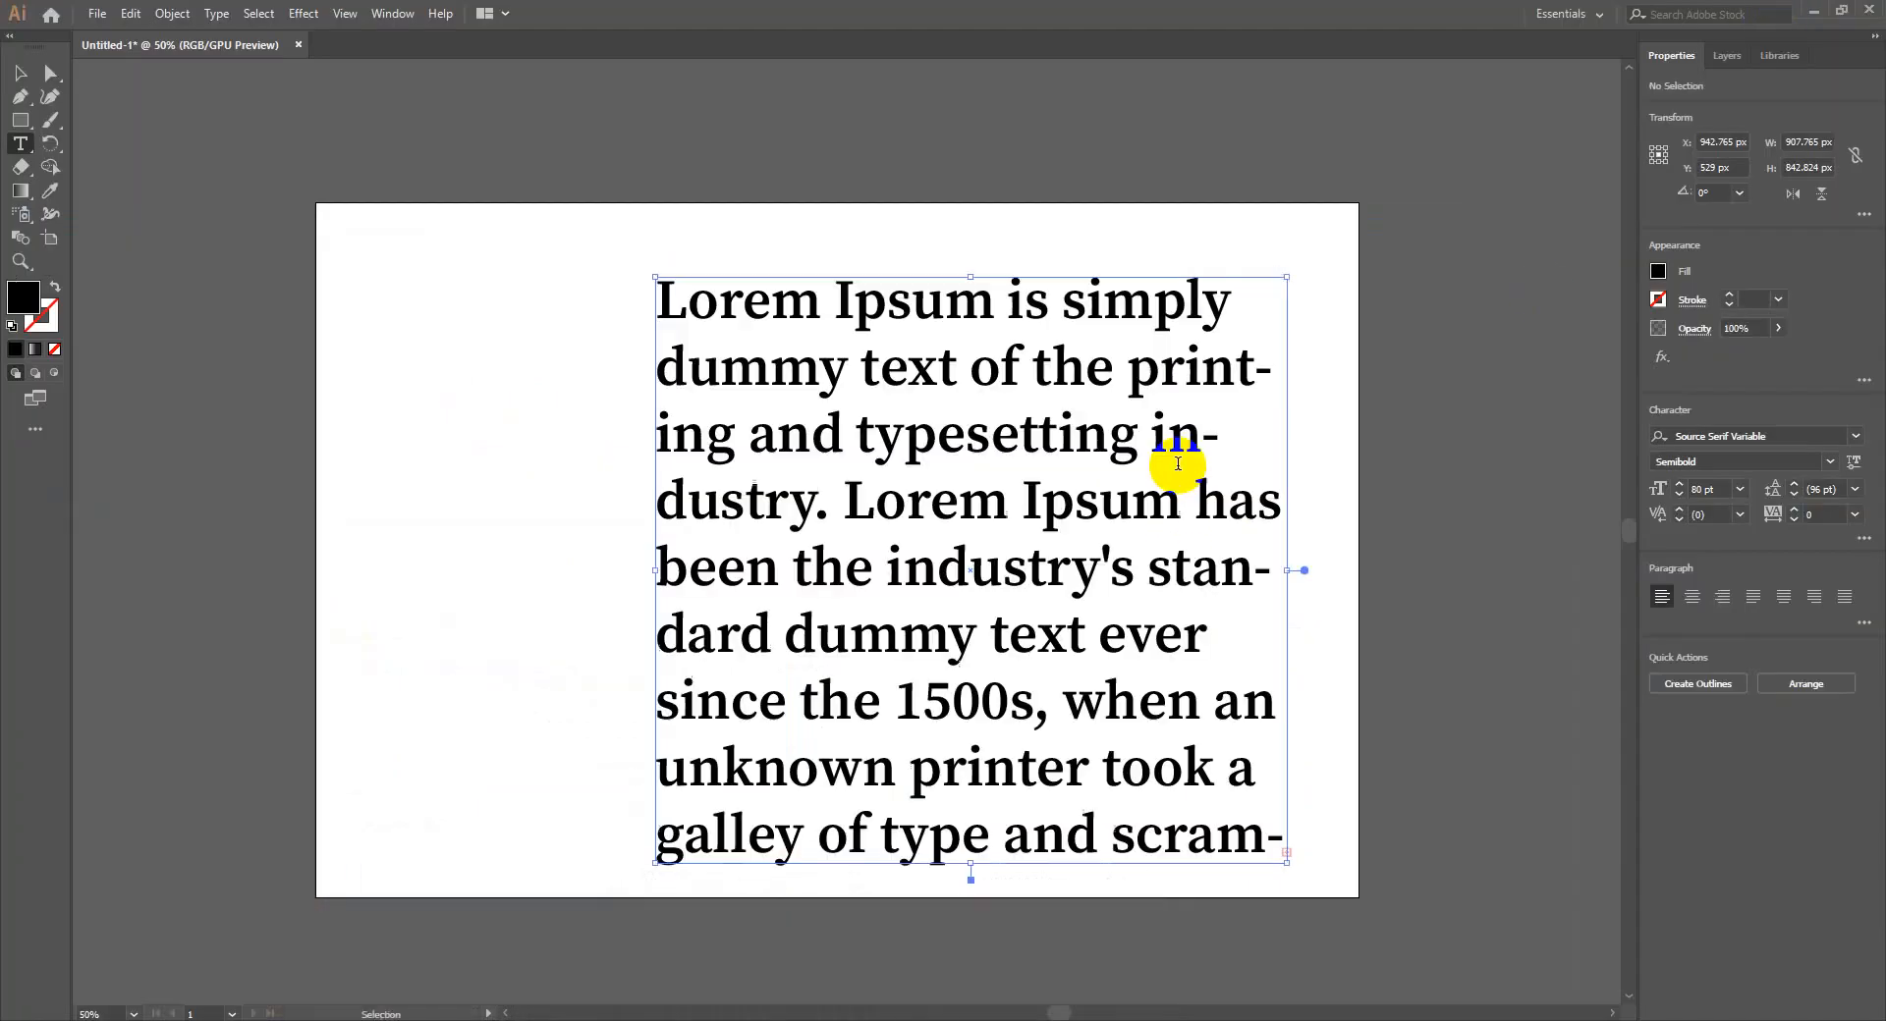
Format all the pasted text in Calibri Light at 47 pt
key(ctrl+a)
click(1728, 489)
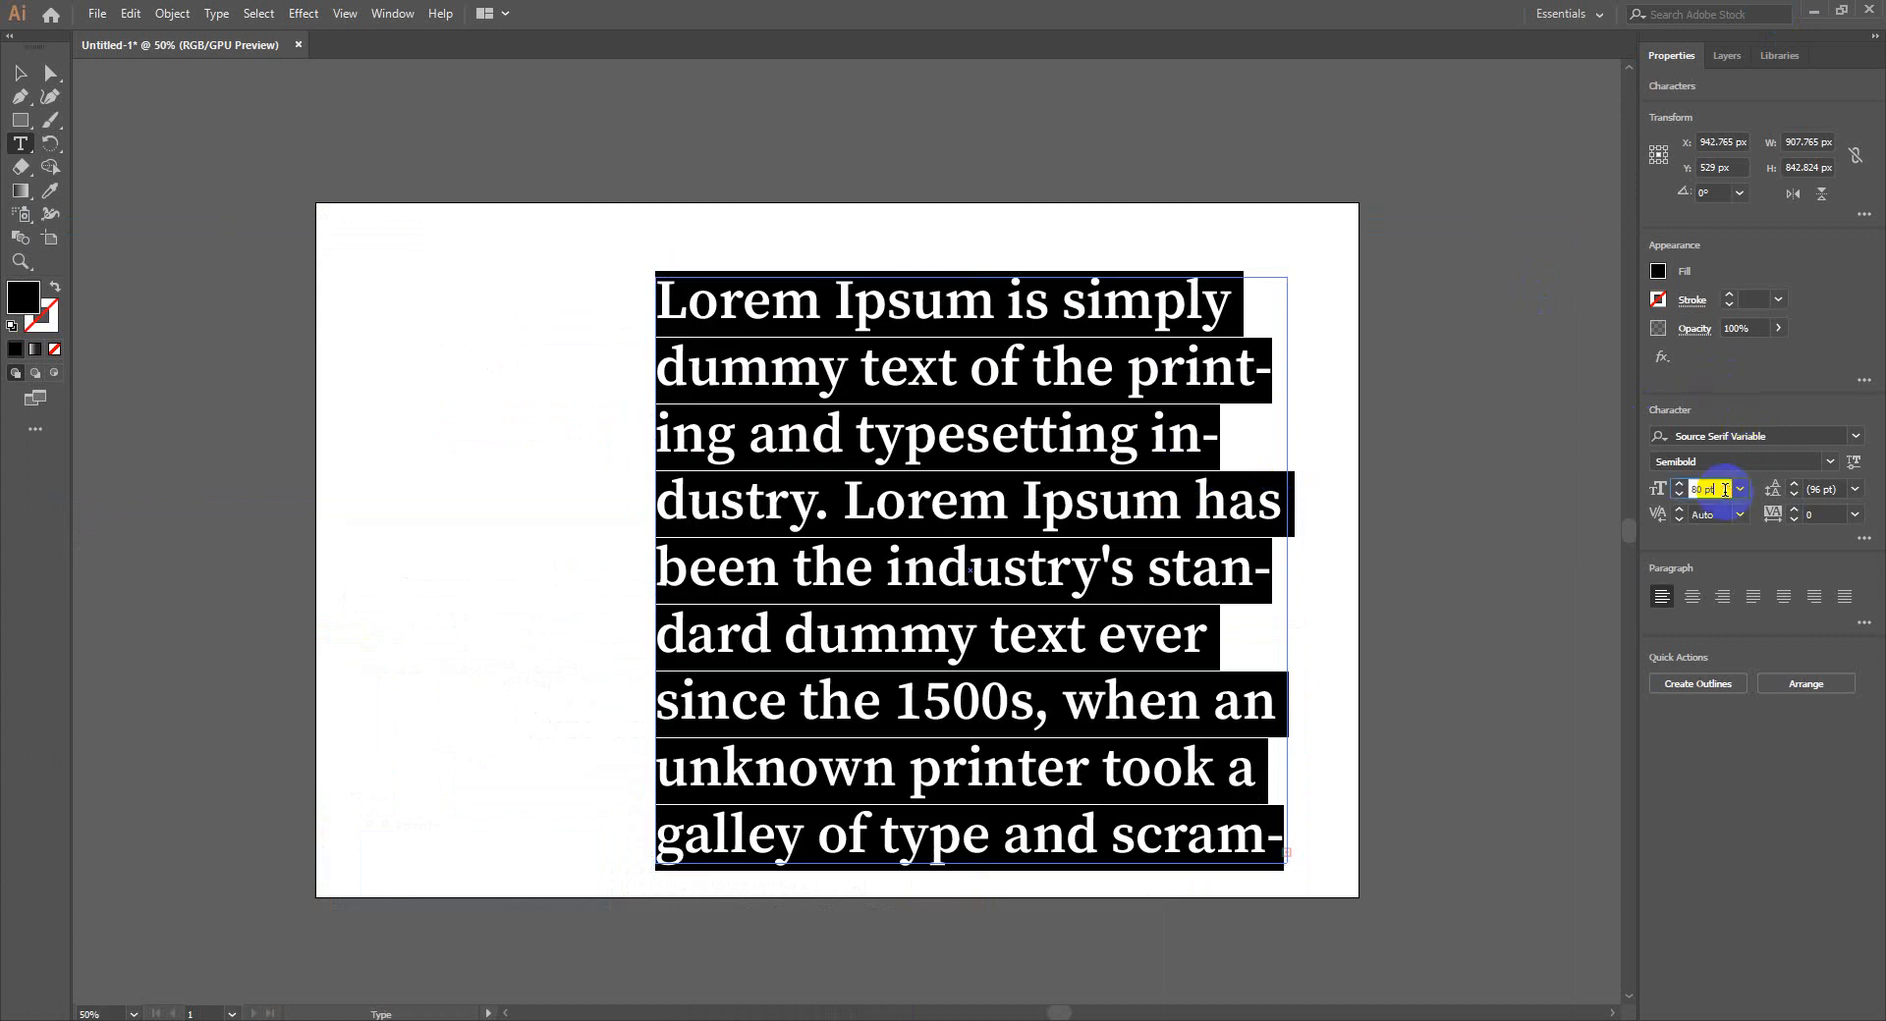
scroll(1728, 491, down, 20)
click(1749, 438)
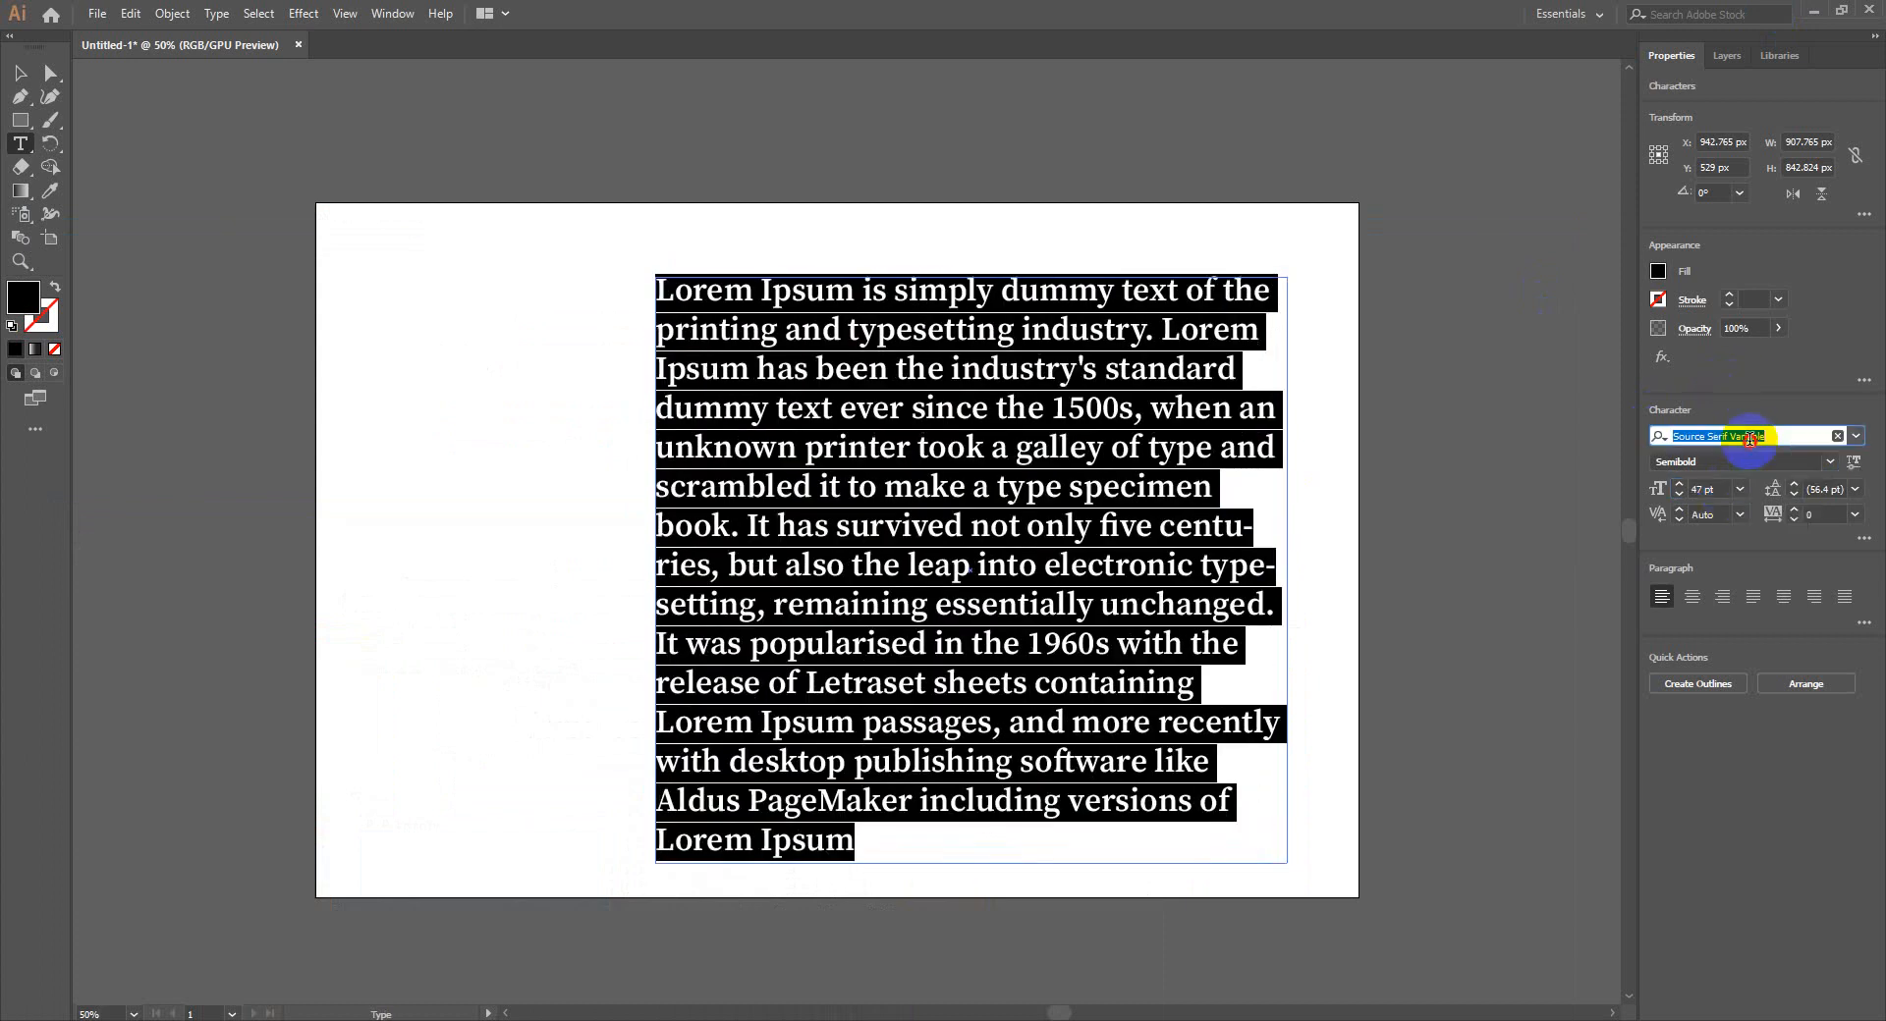
text(calib)
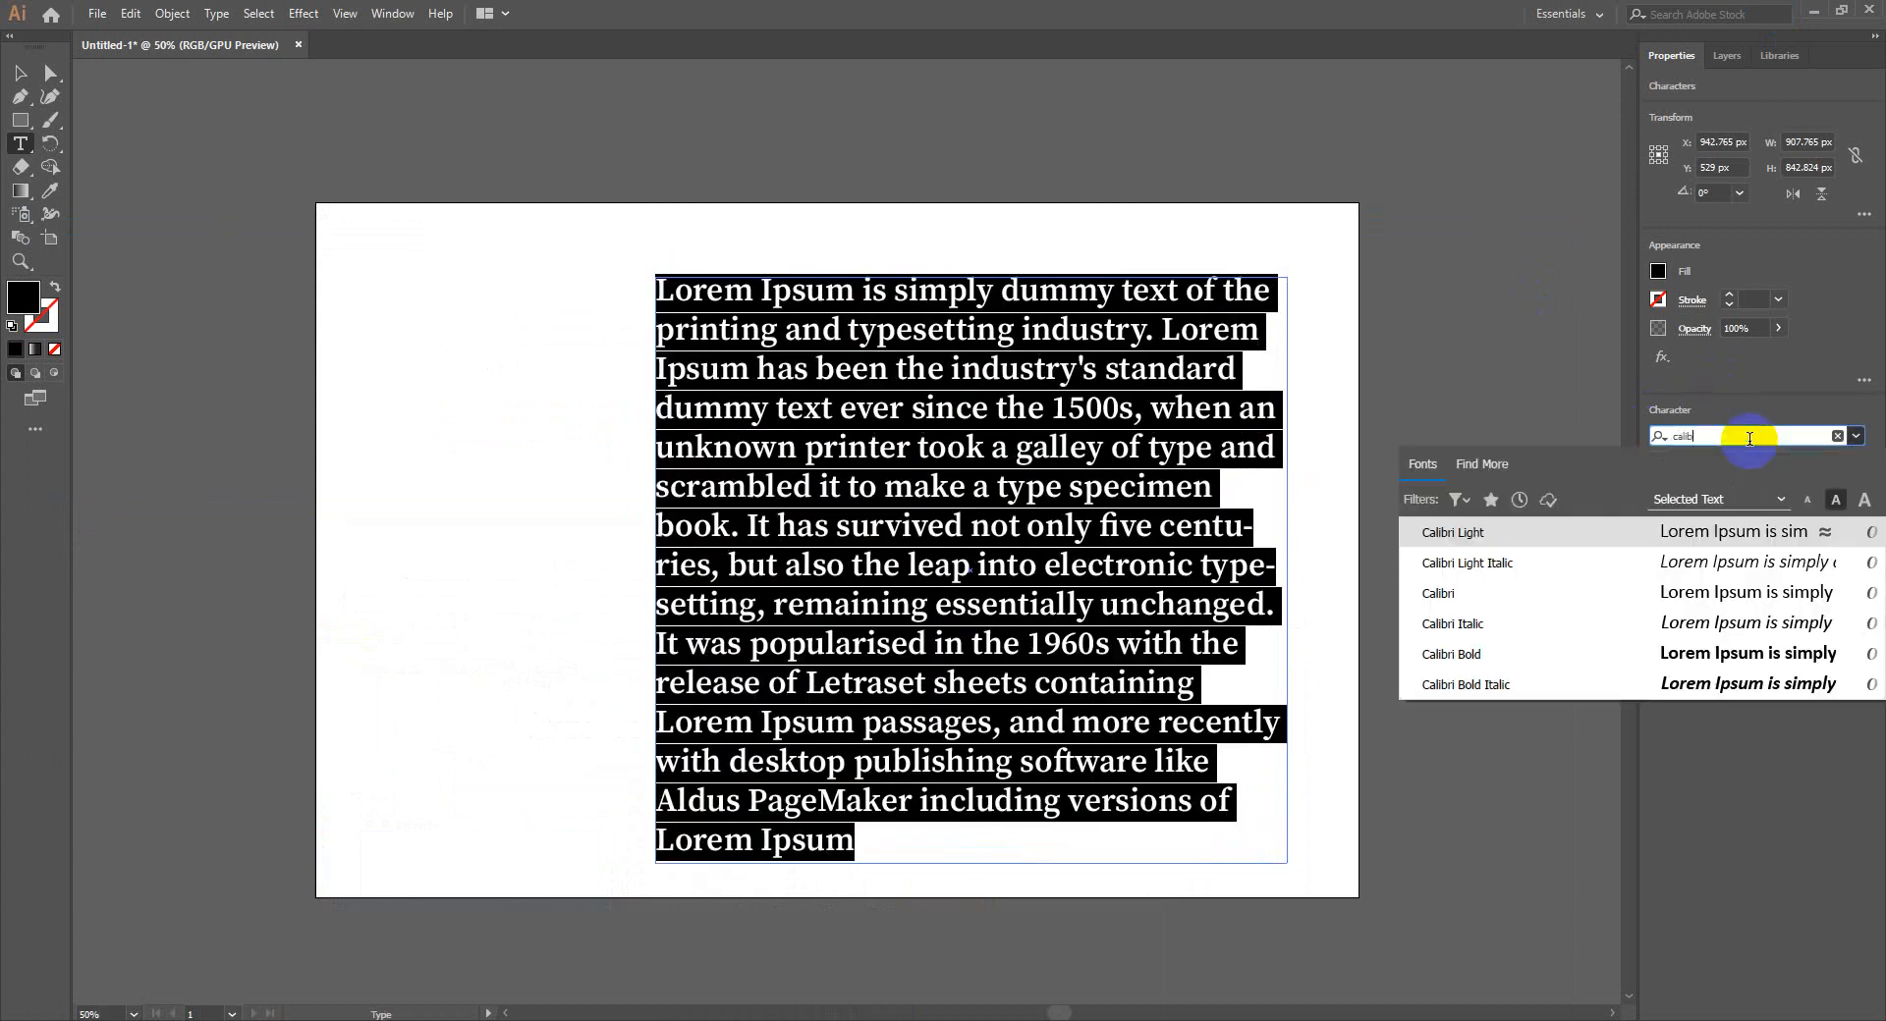
key(Return)
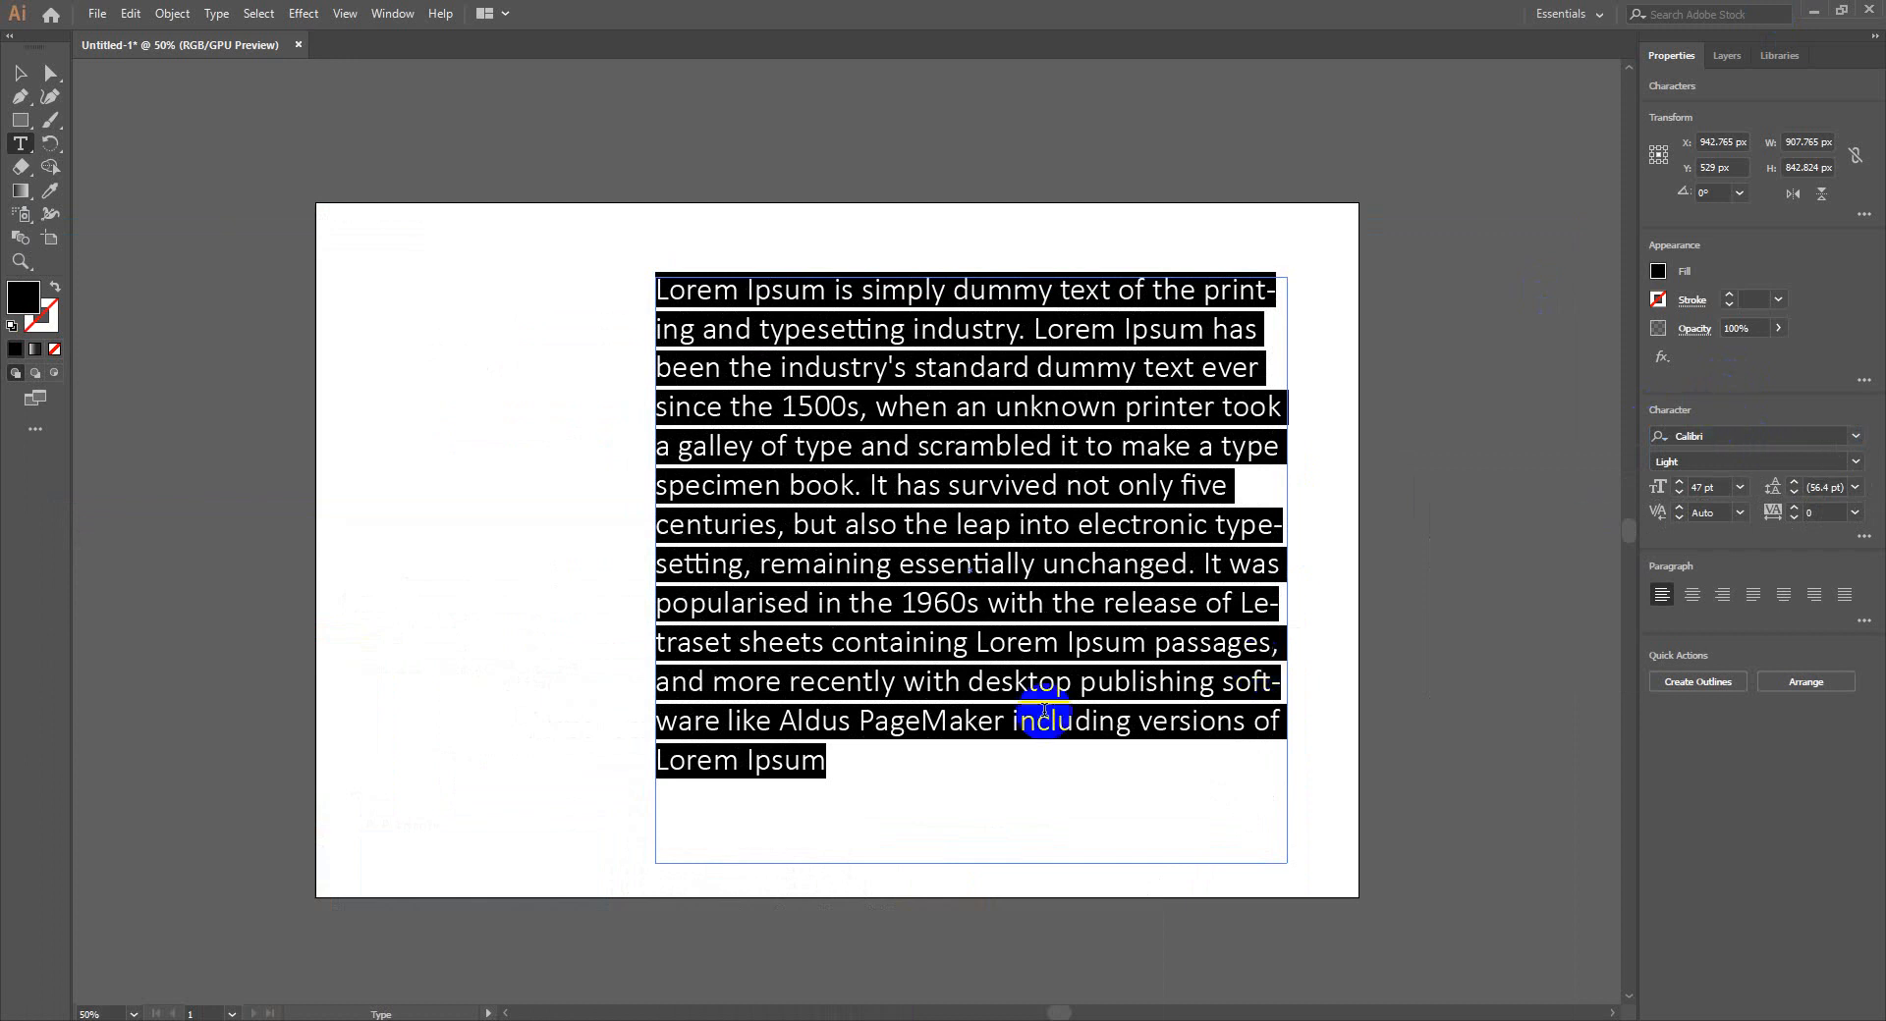
Shorten the area text frame to about 755 px high and move it down past the artboard's right edge
click(23, 73)
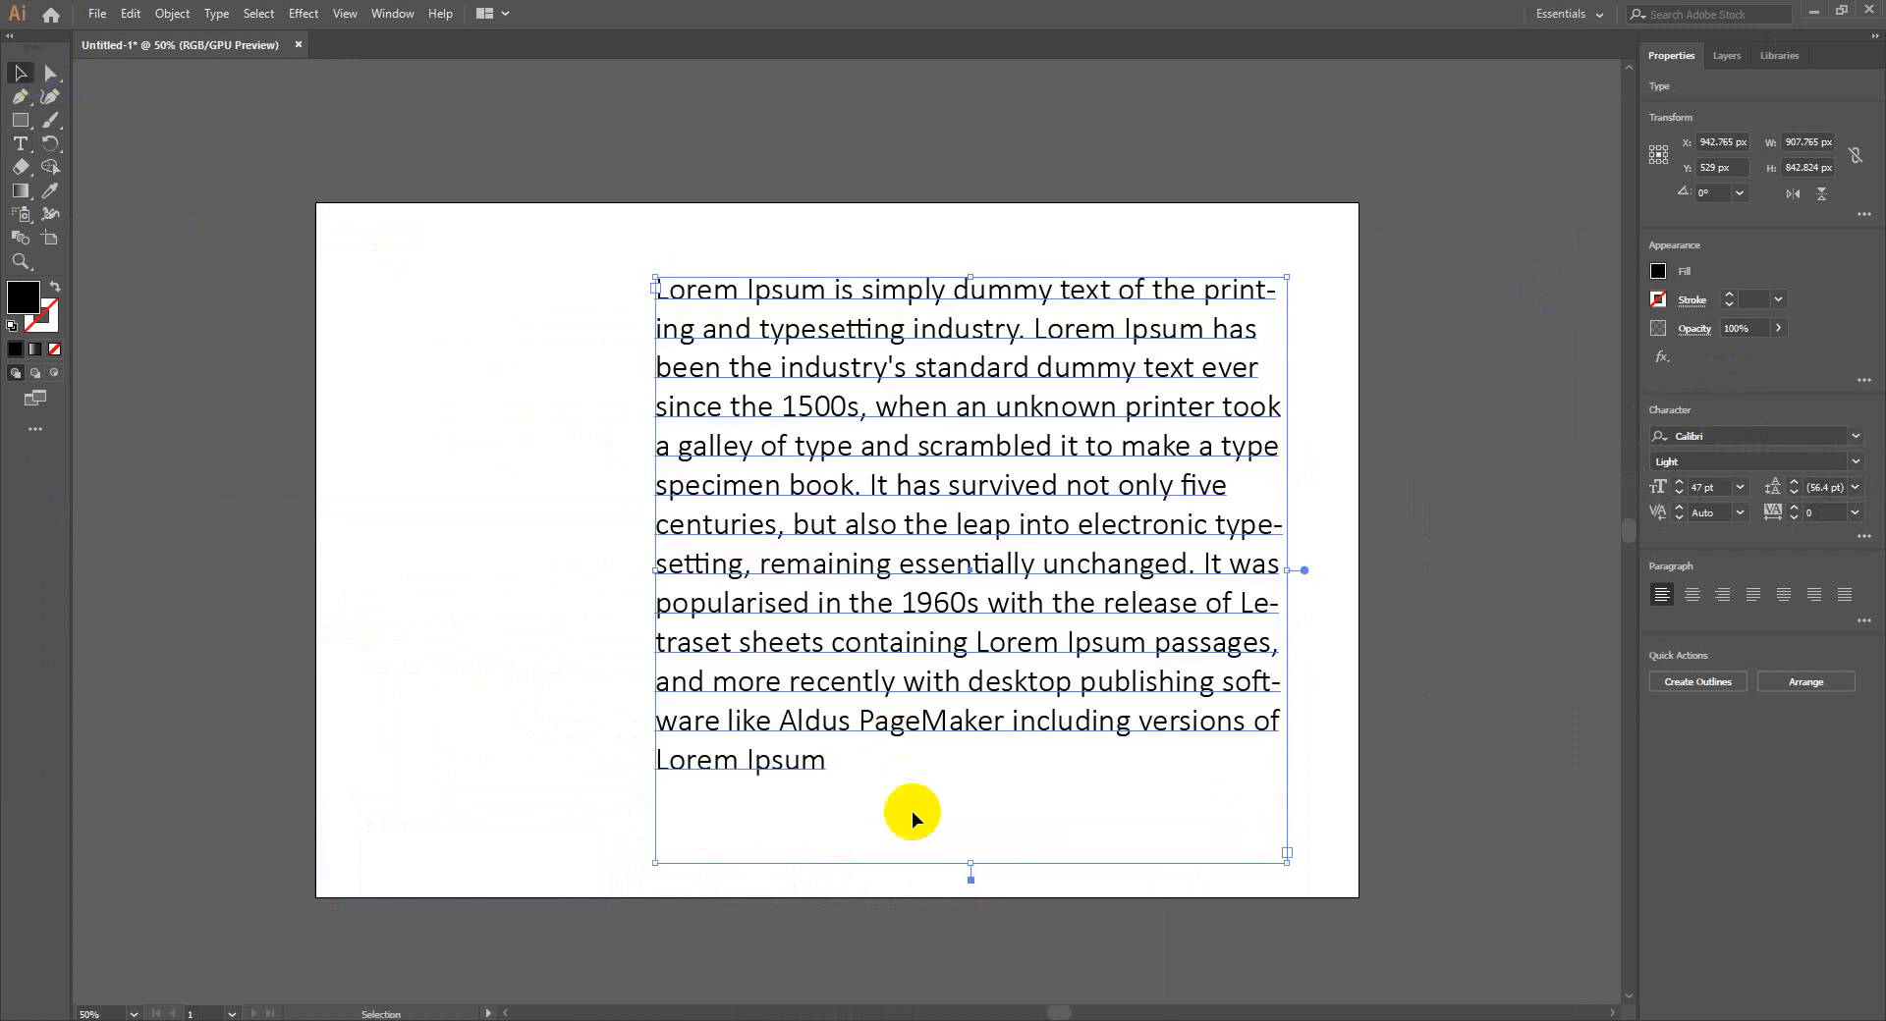
drag(970, 868, 982, 807)
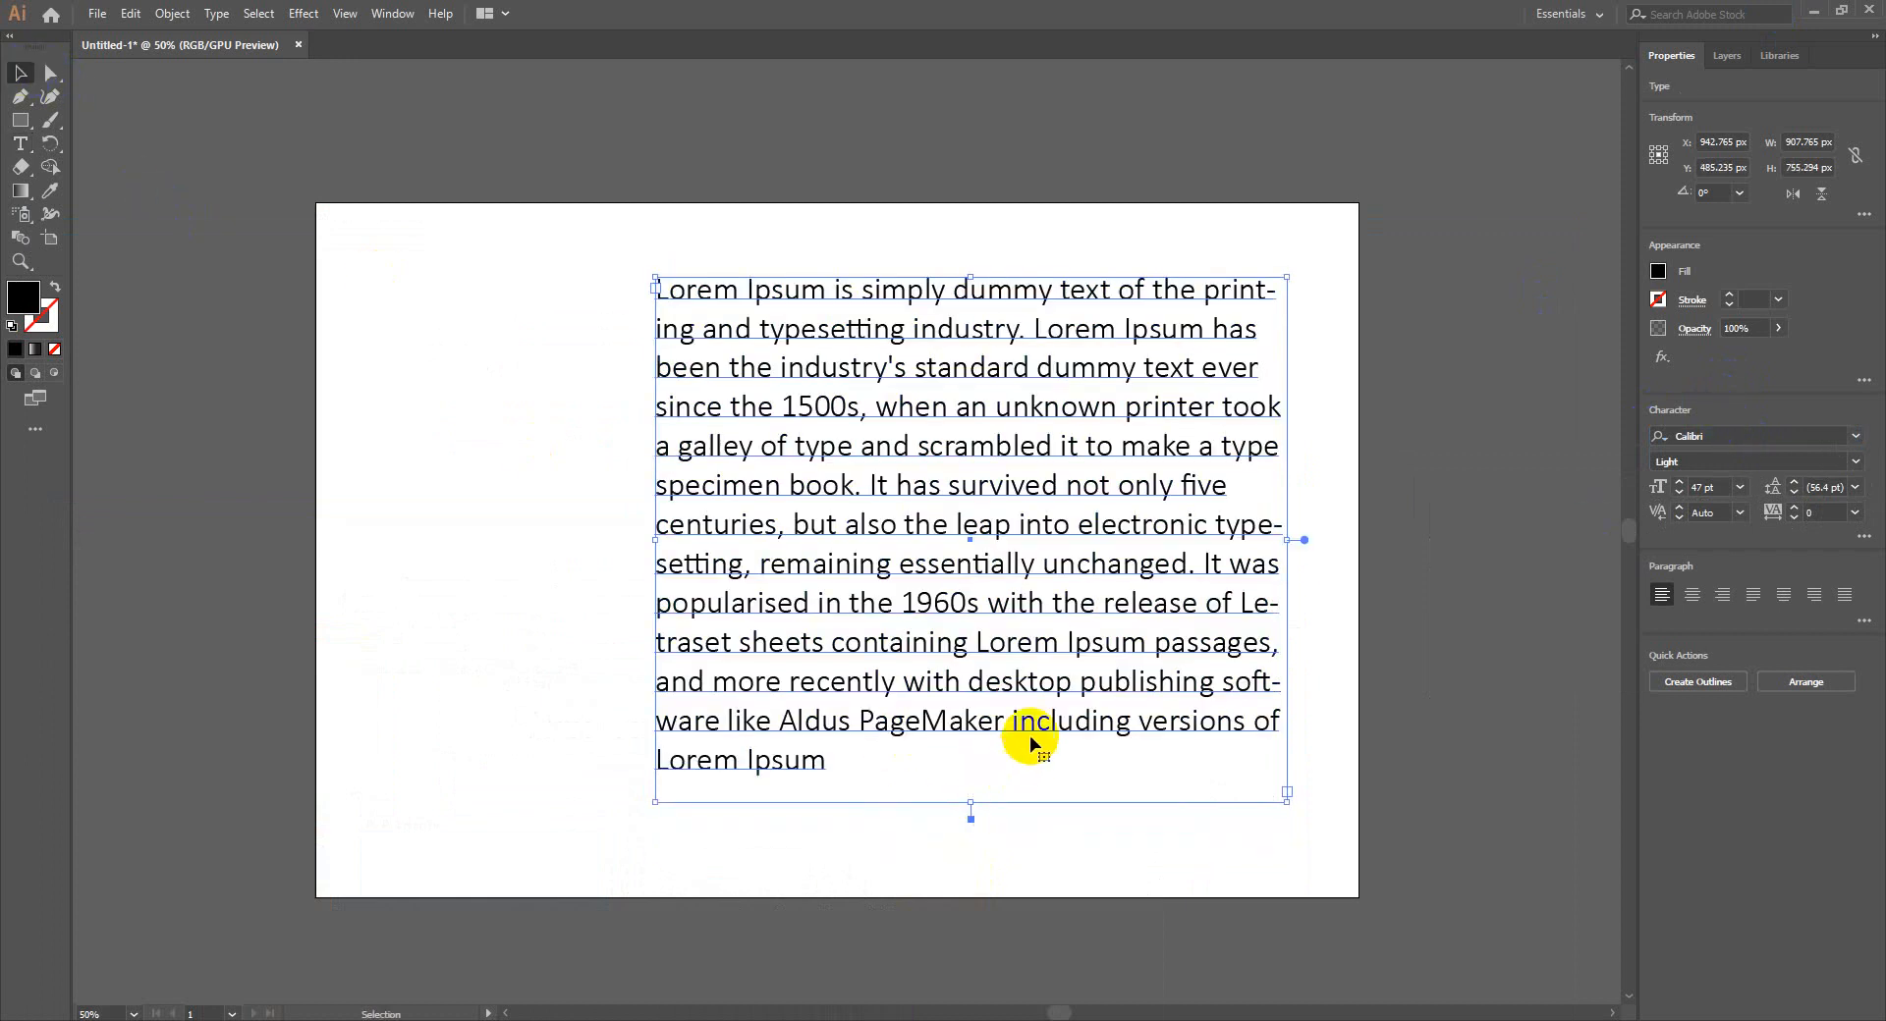
drag(1027, 736, 1142, 778)
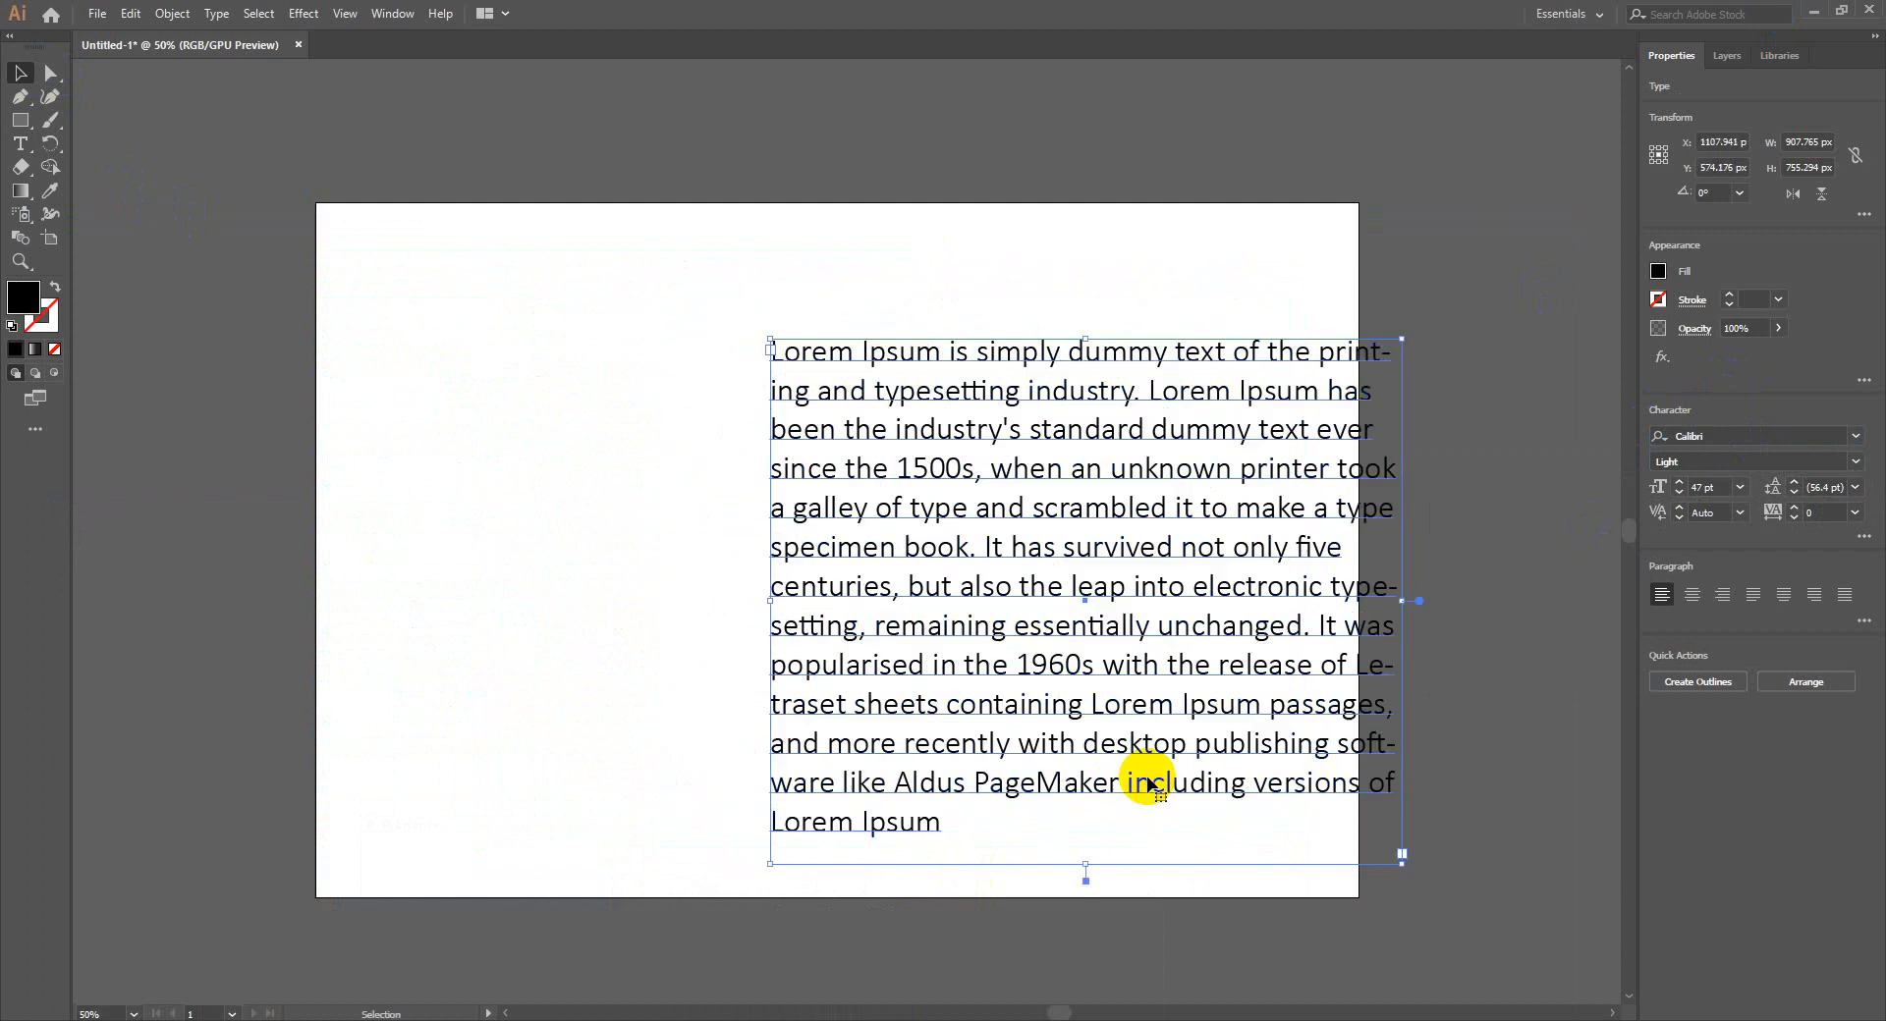
drag(21, 144, 65, 141)
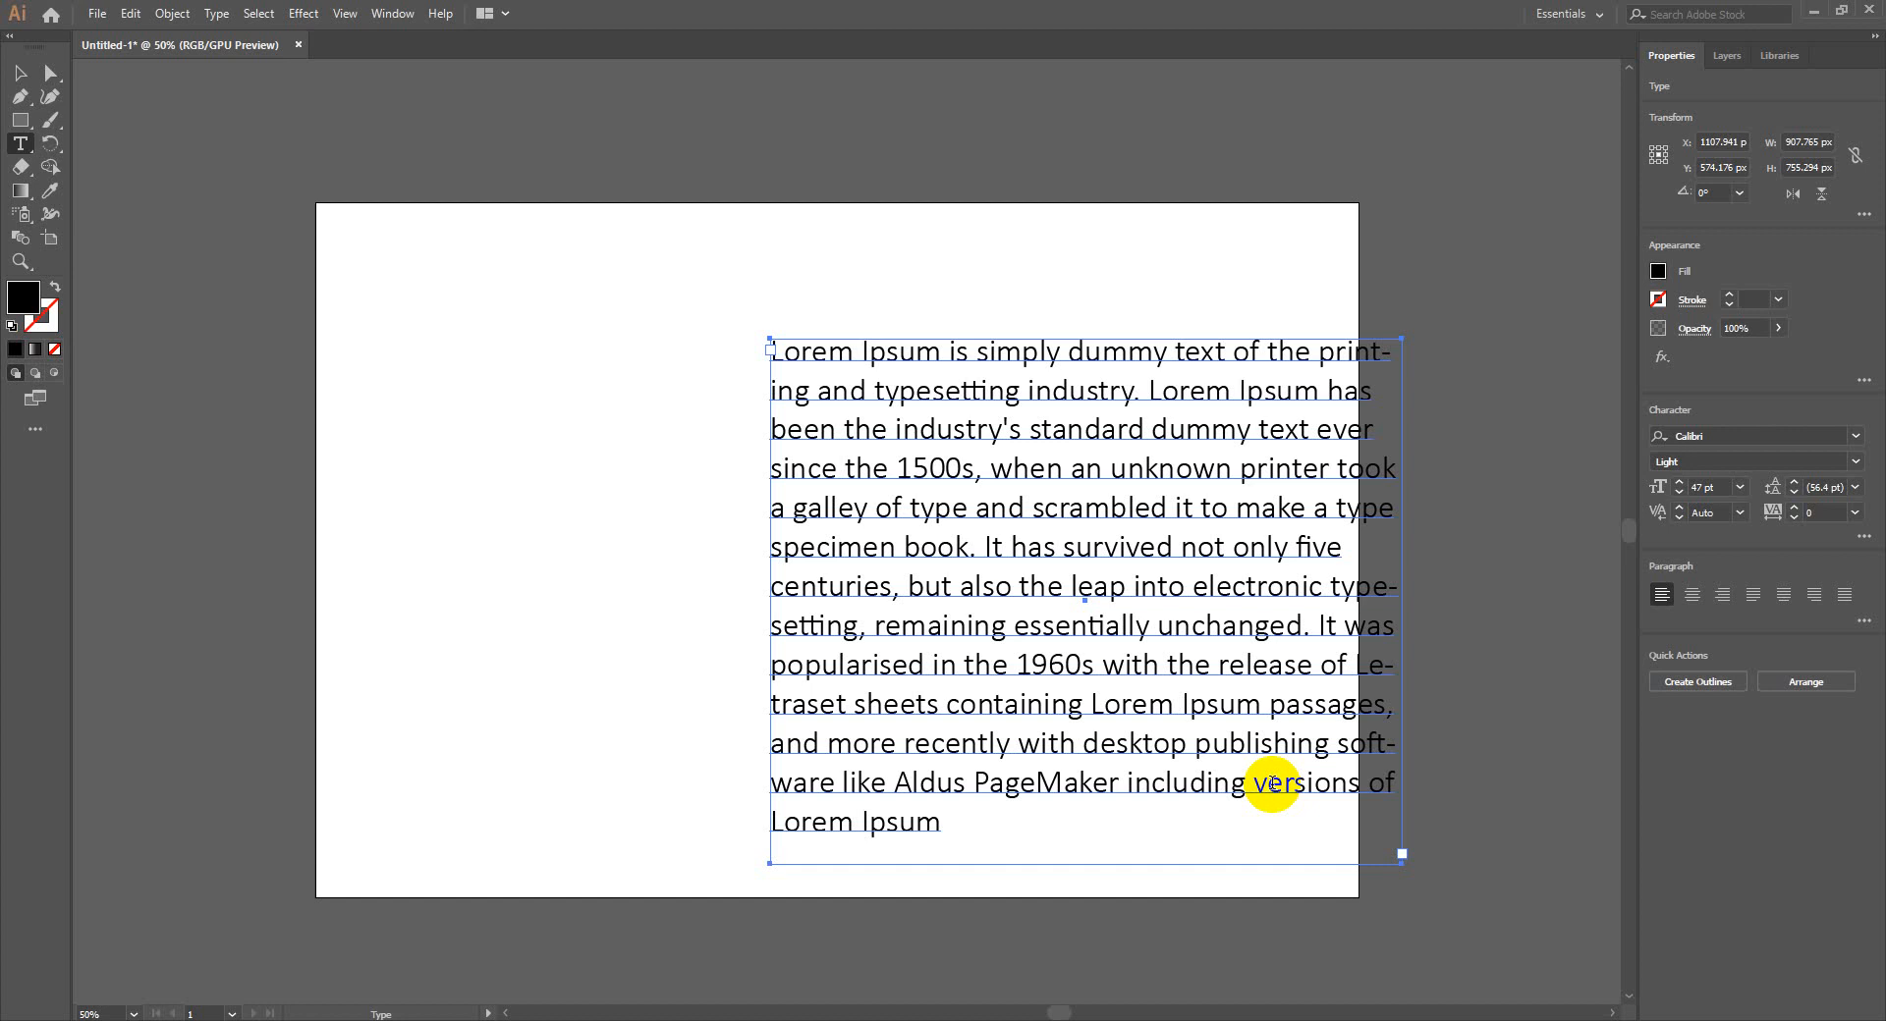
click(20, 72)
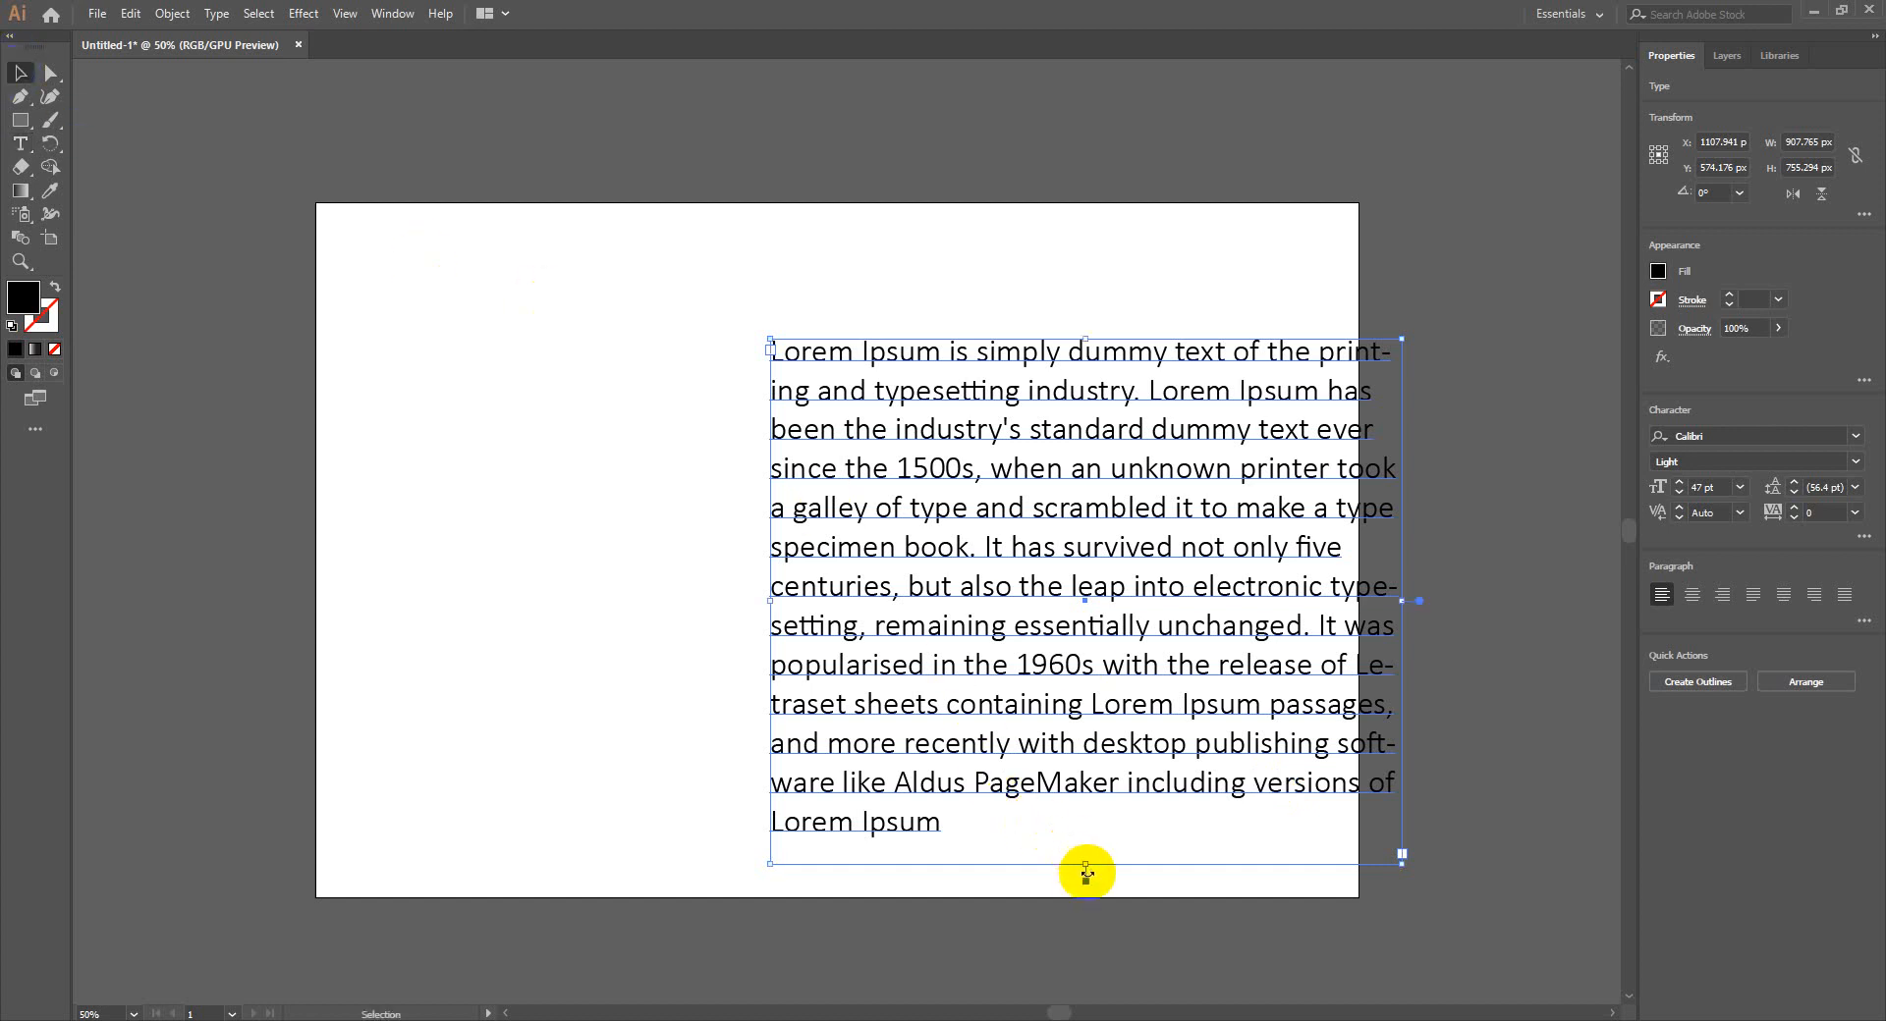
Resize the area text frame to about 1103 by 511 px and move it back inside the artboard
drag(1086, 872, 1085, 729)
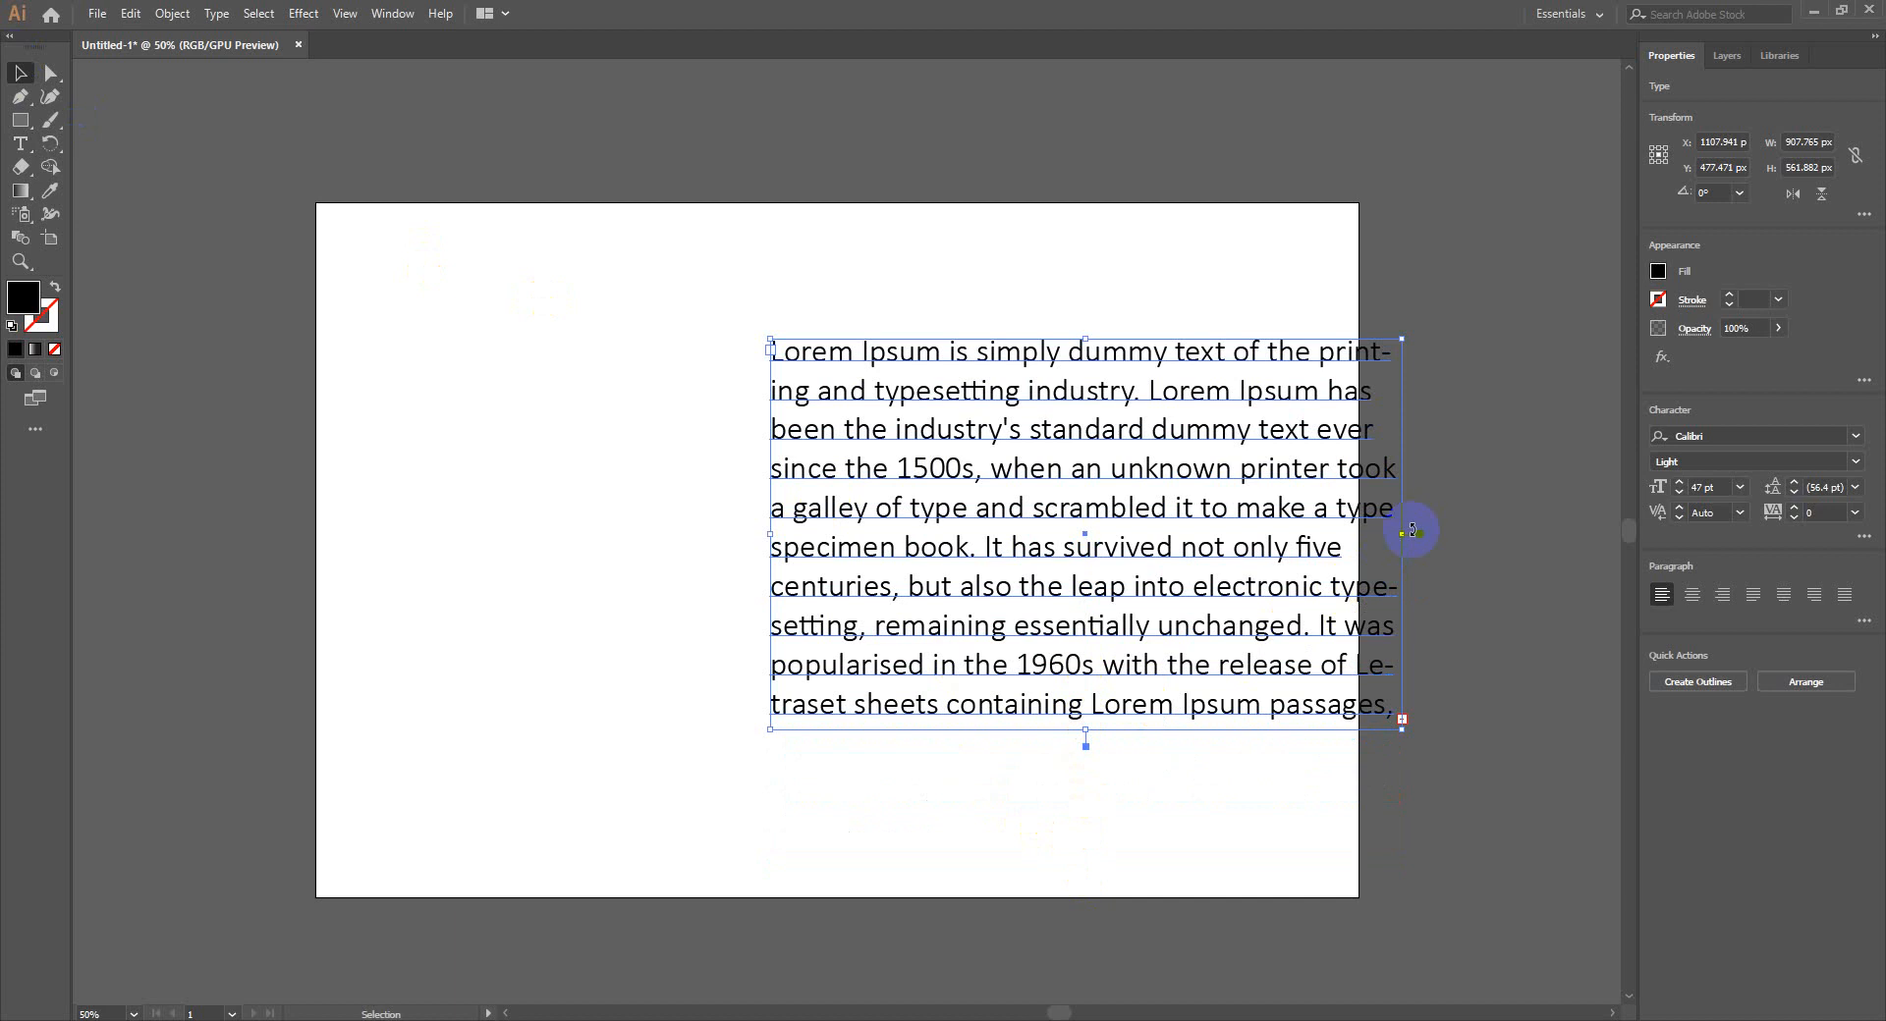
drag(1407, 534, 1537, 534)
drag(1216, 338, 934, 291)
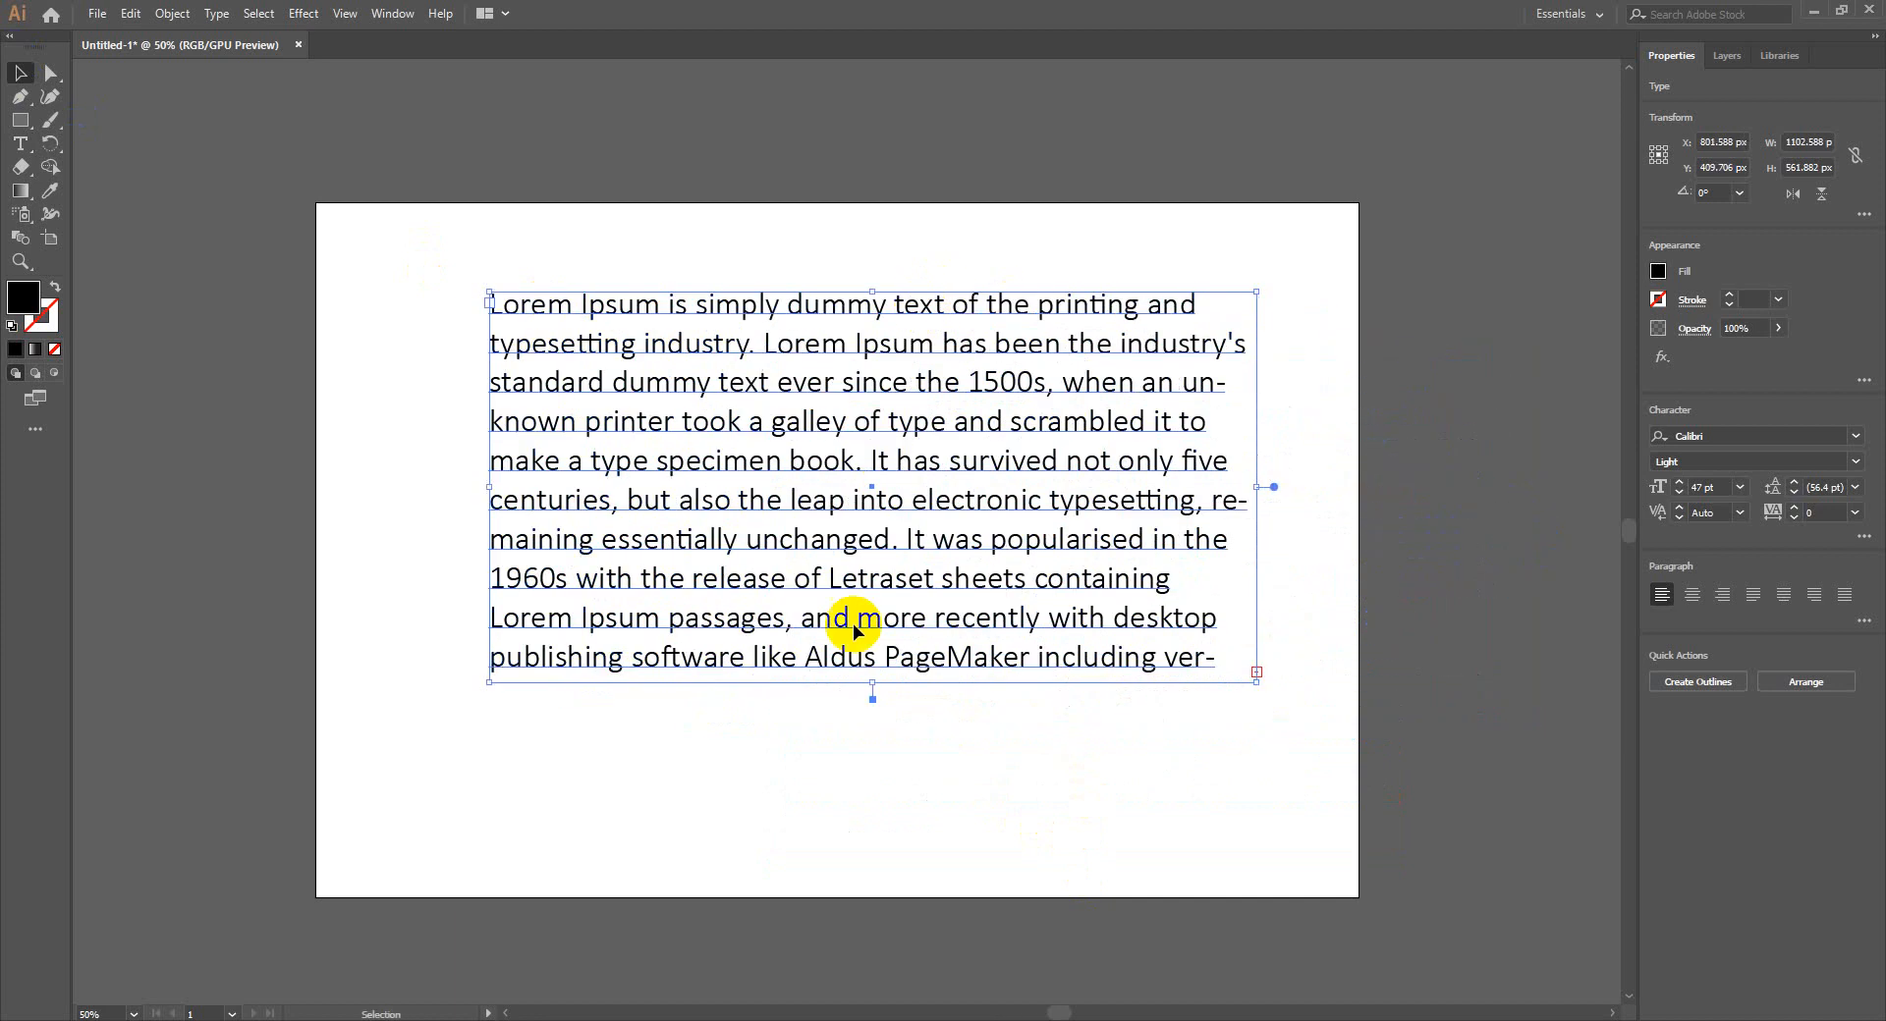
drag(873, 682, 872, 646)
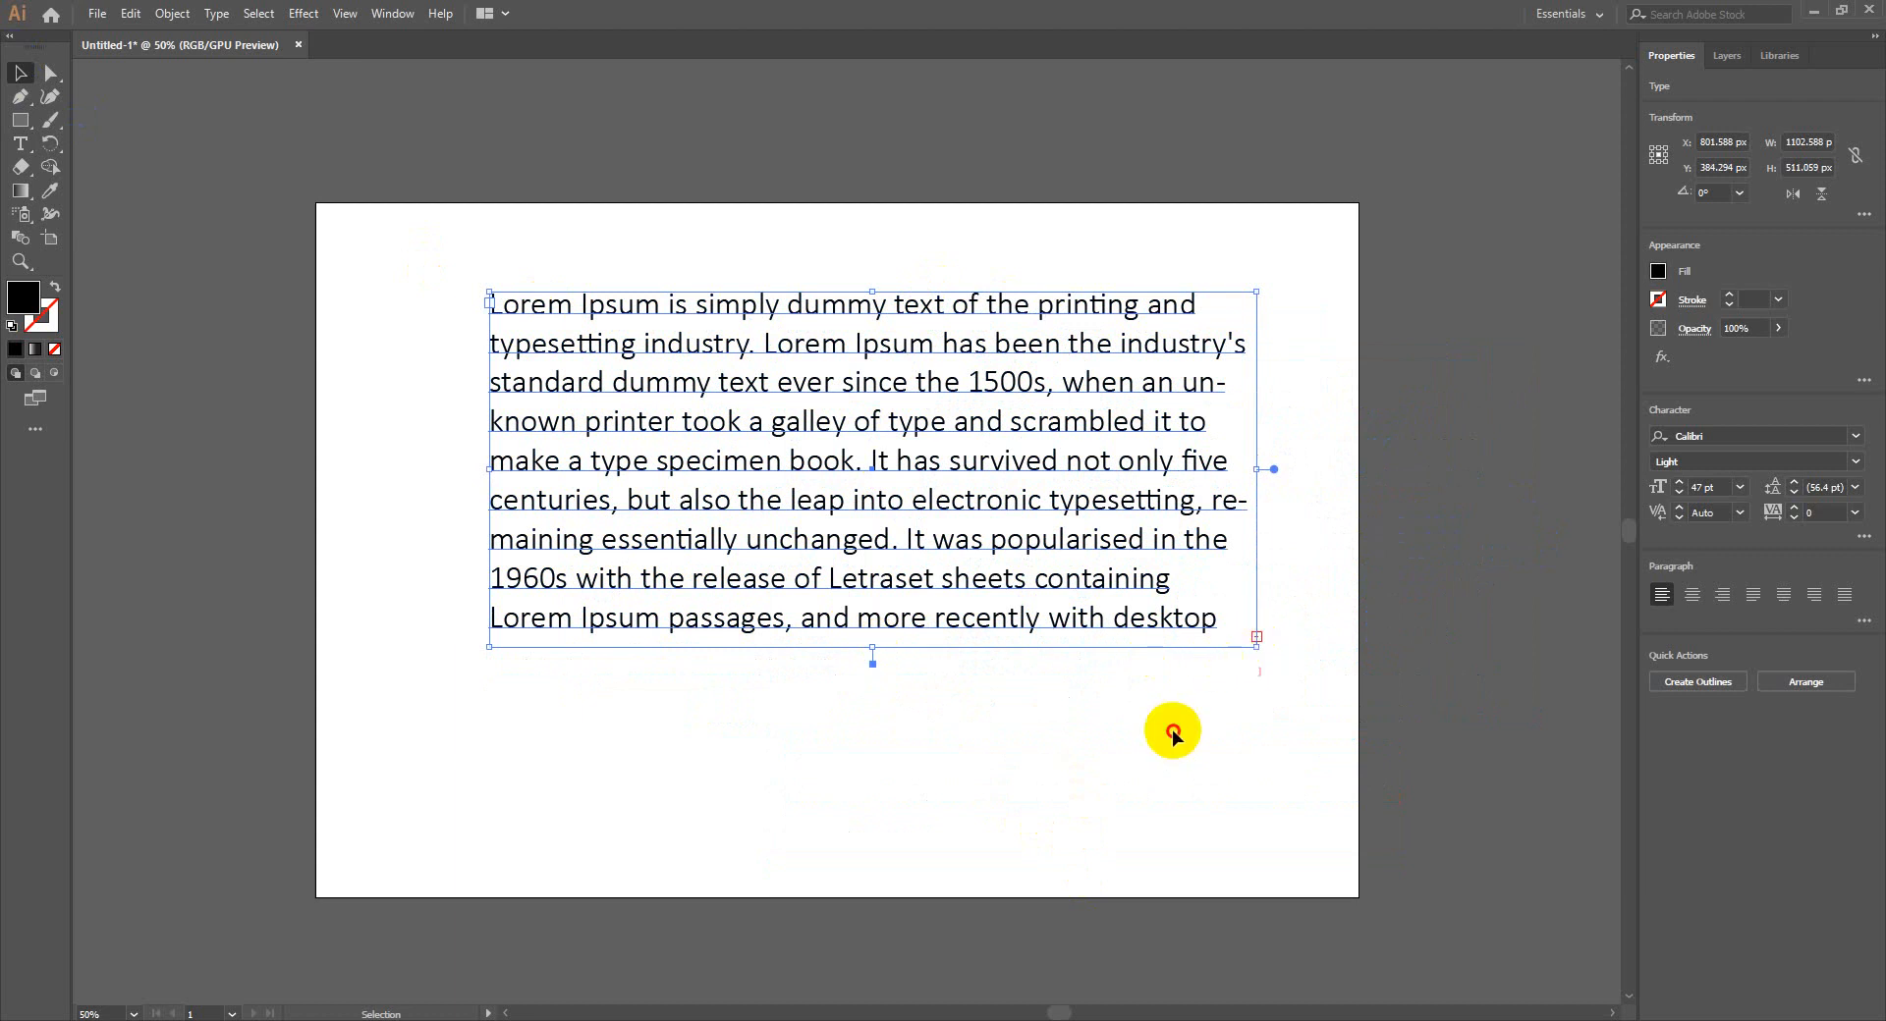
Examine the overflow marker at the lower-right corner of the area text frame up close
click(1211, 720)
key(z)
click(1292, 610)
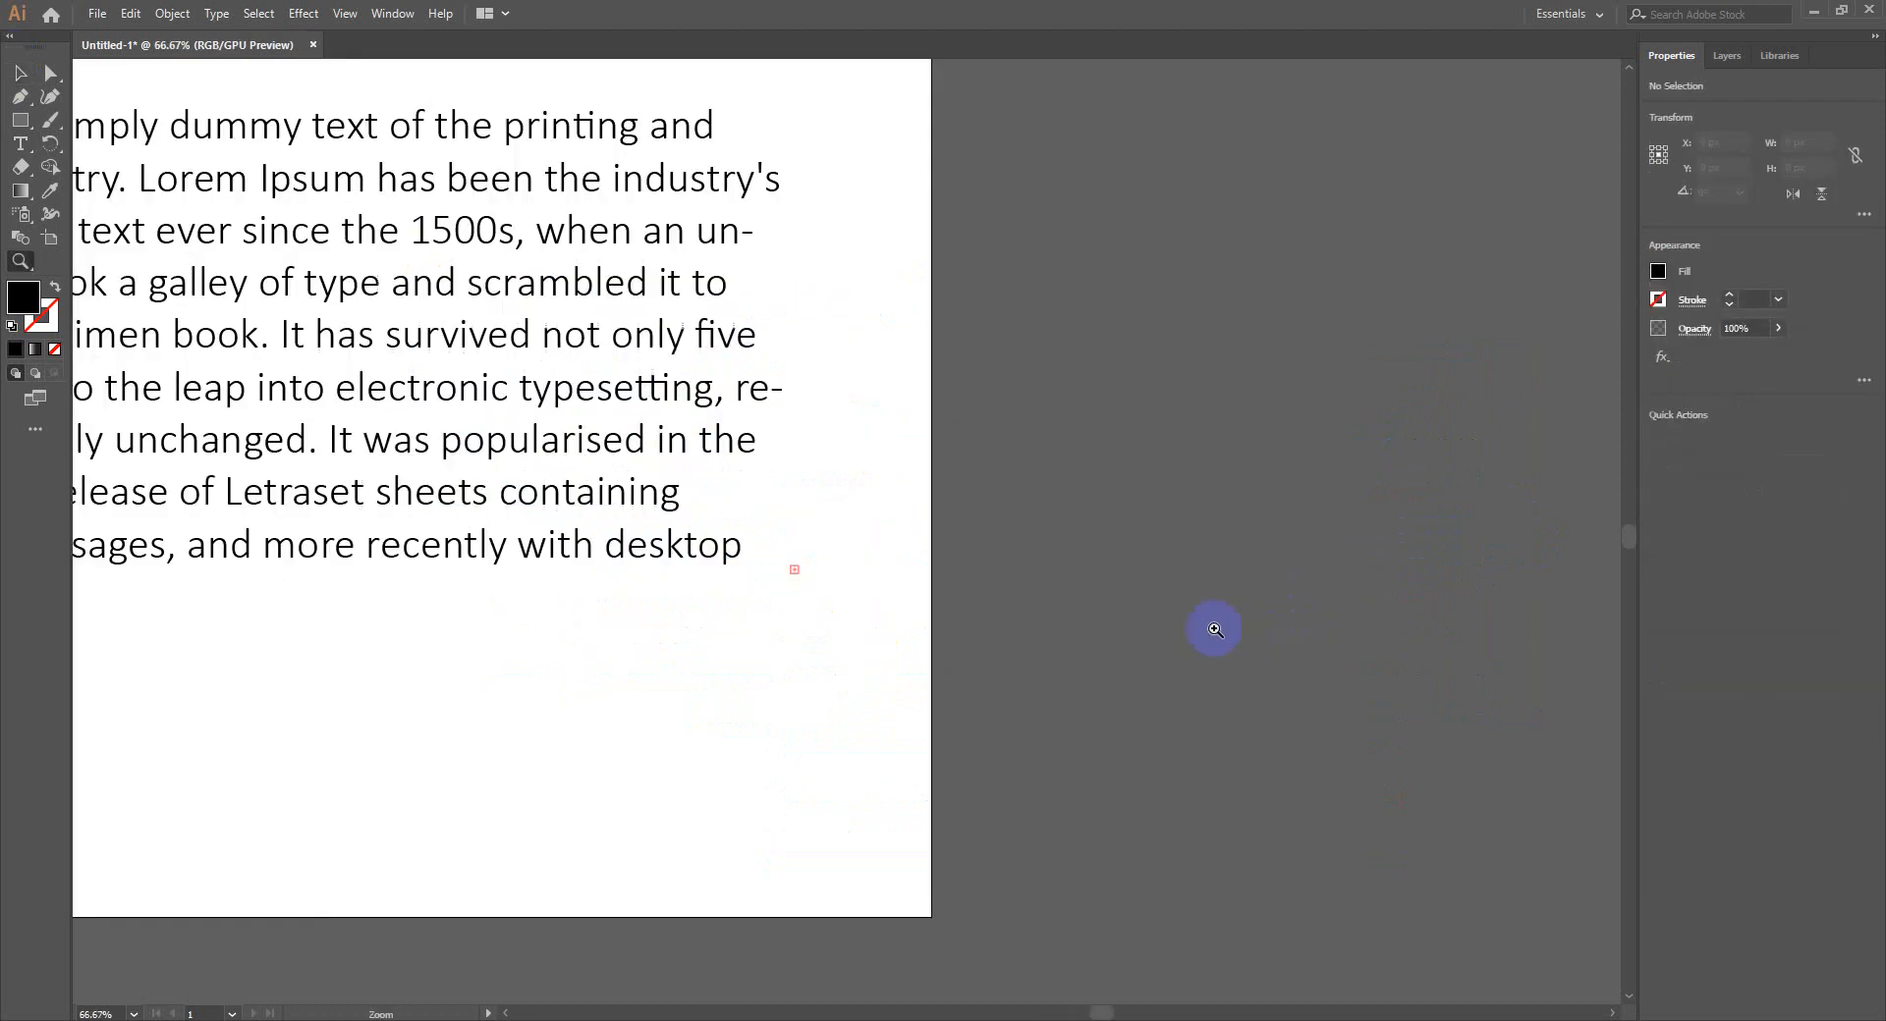
click(853, 533)
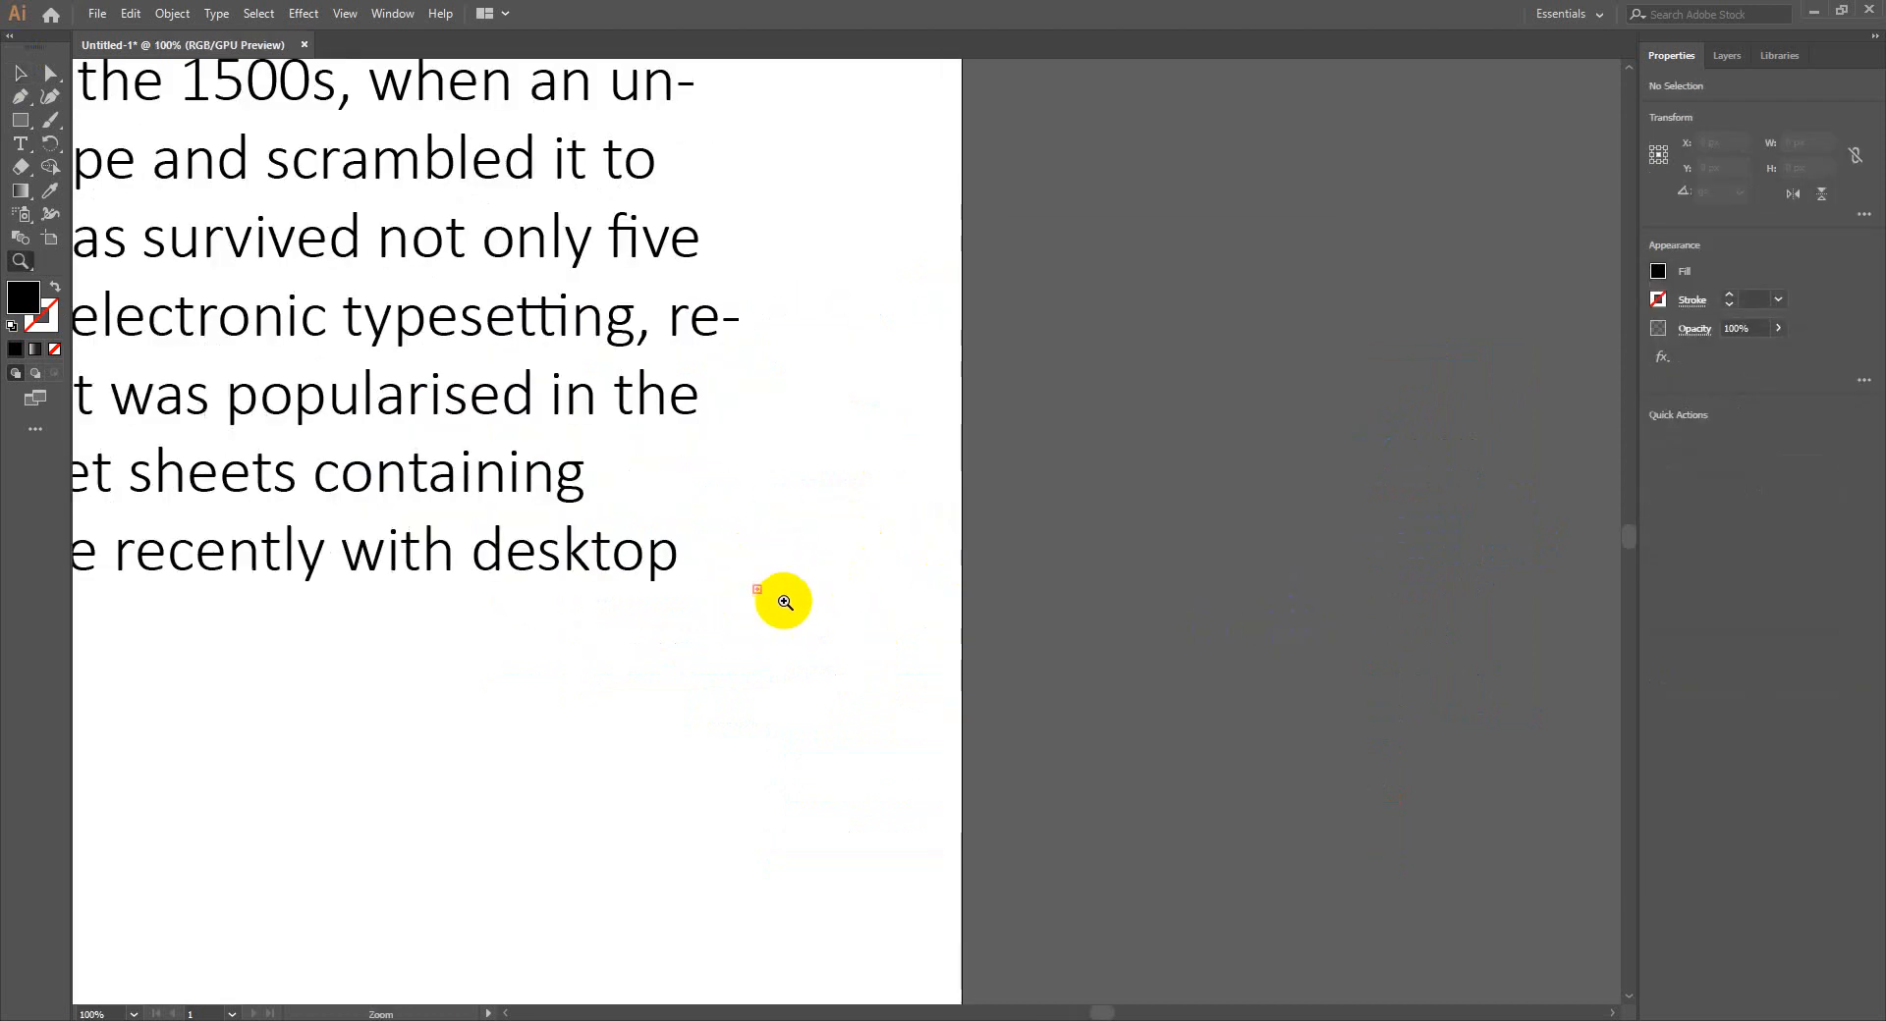
click(22, 74)
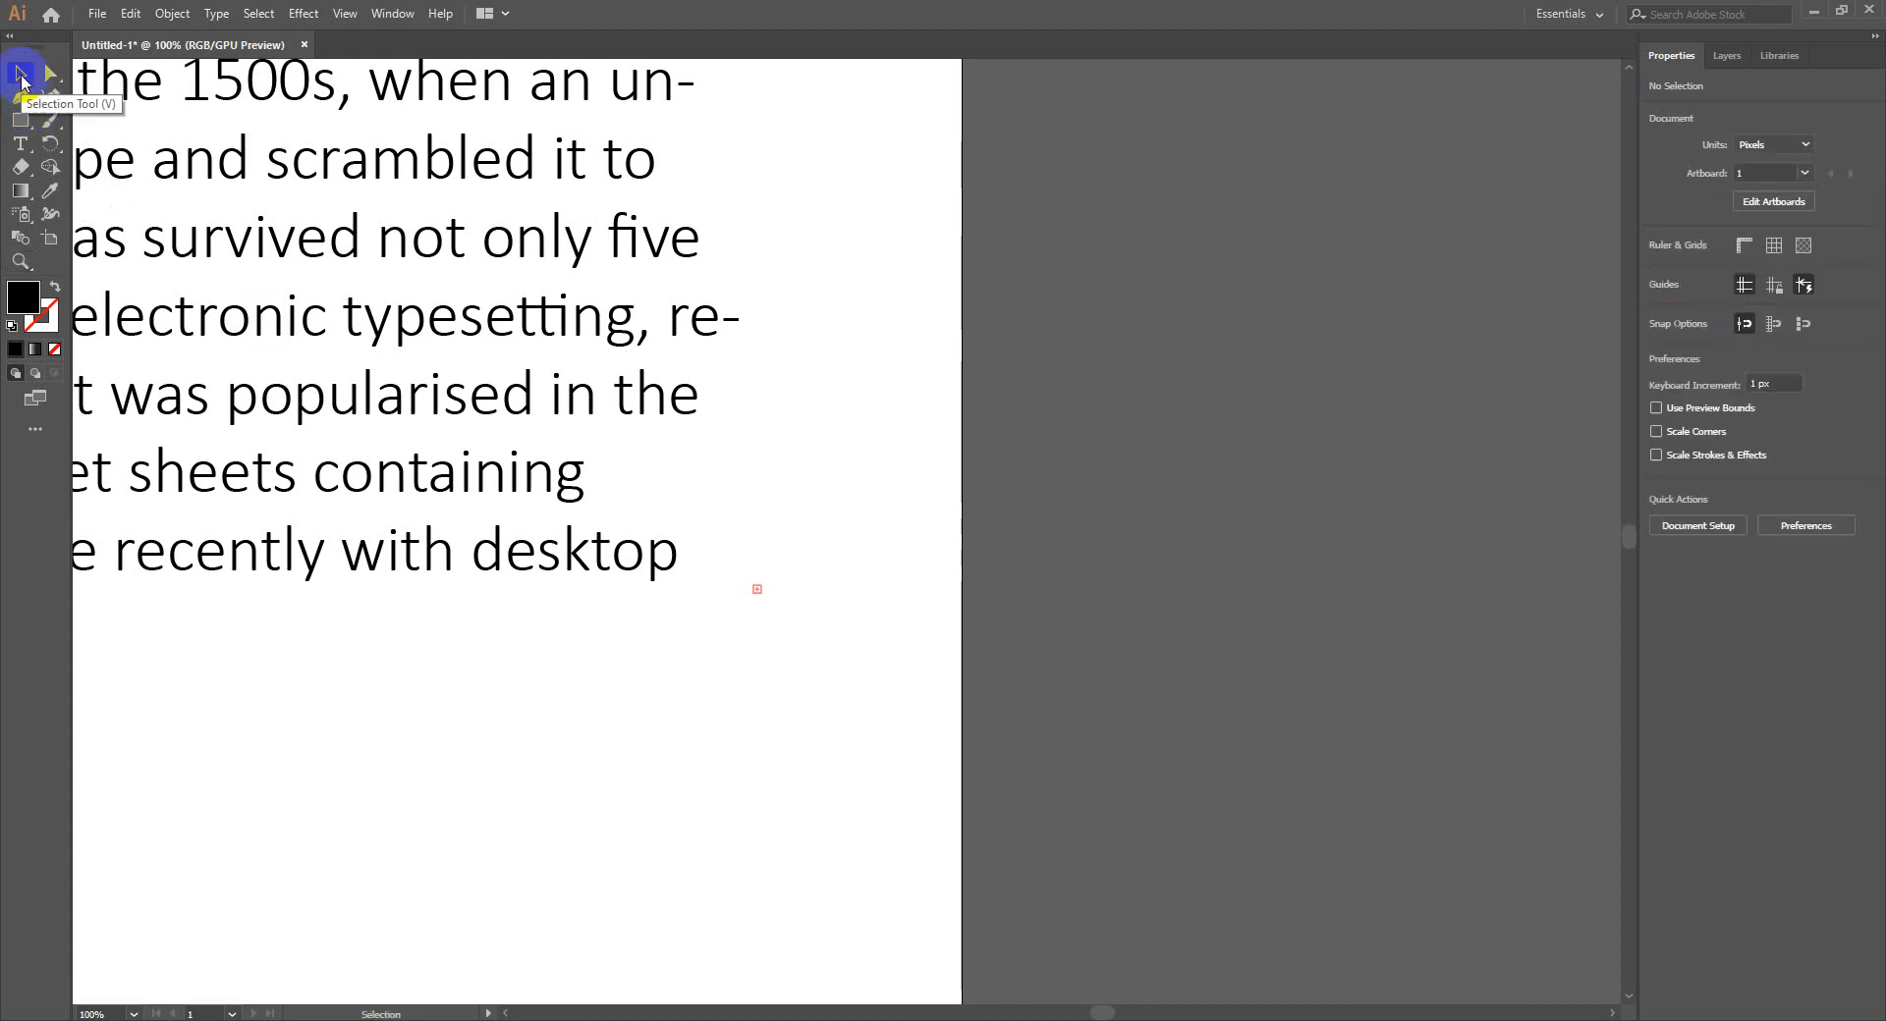
key(ctrl+minus)
key(ctrl+minus)
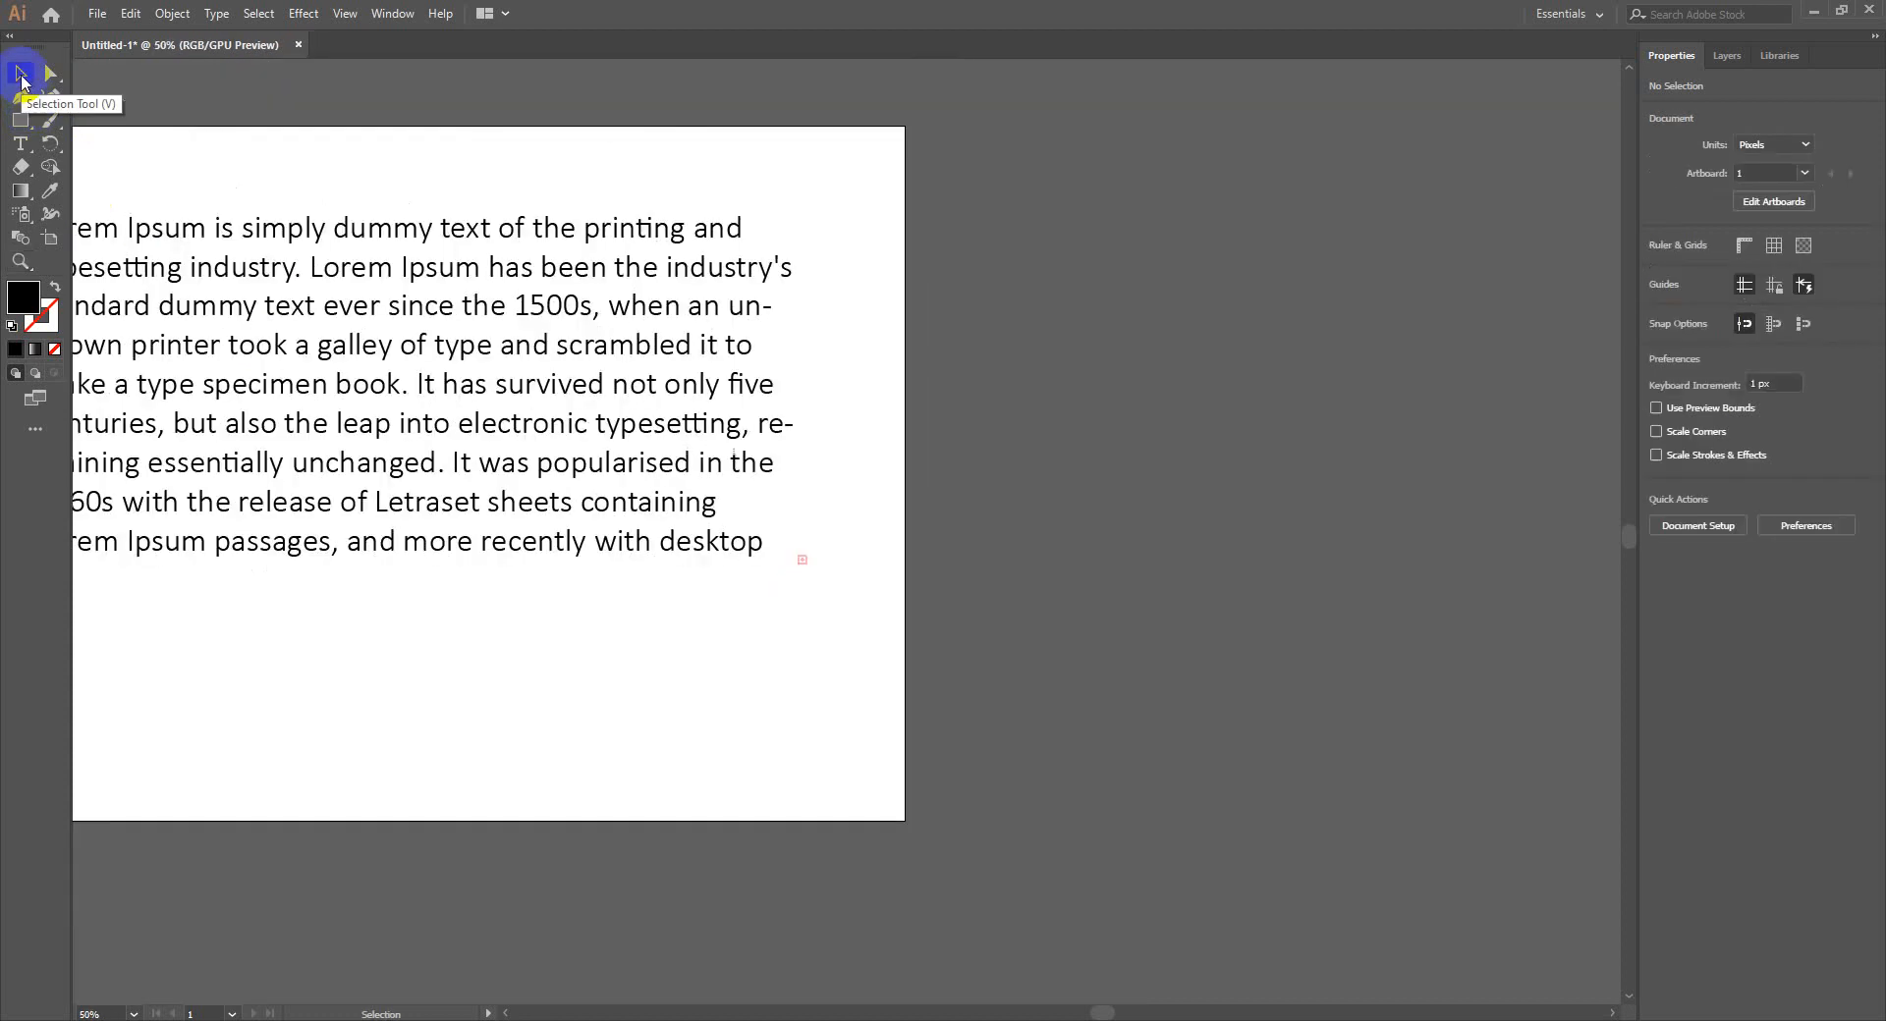
key(ctrl+minus)
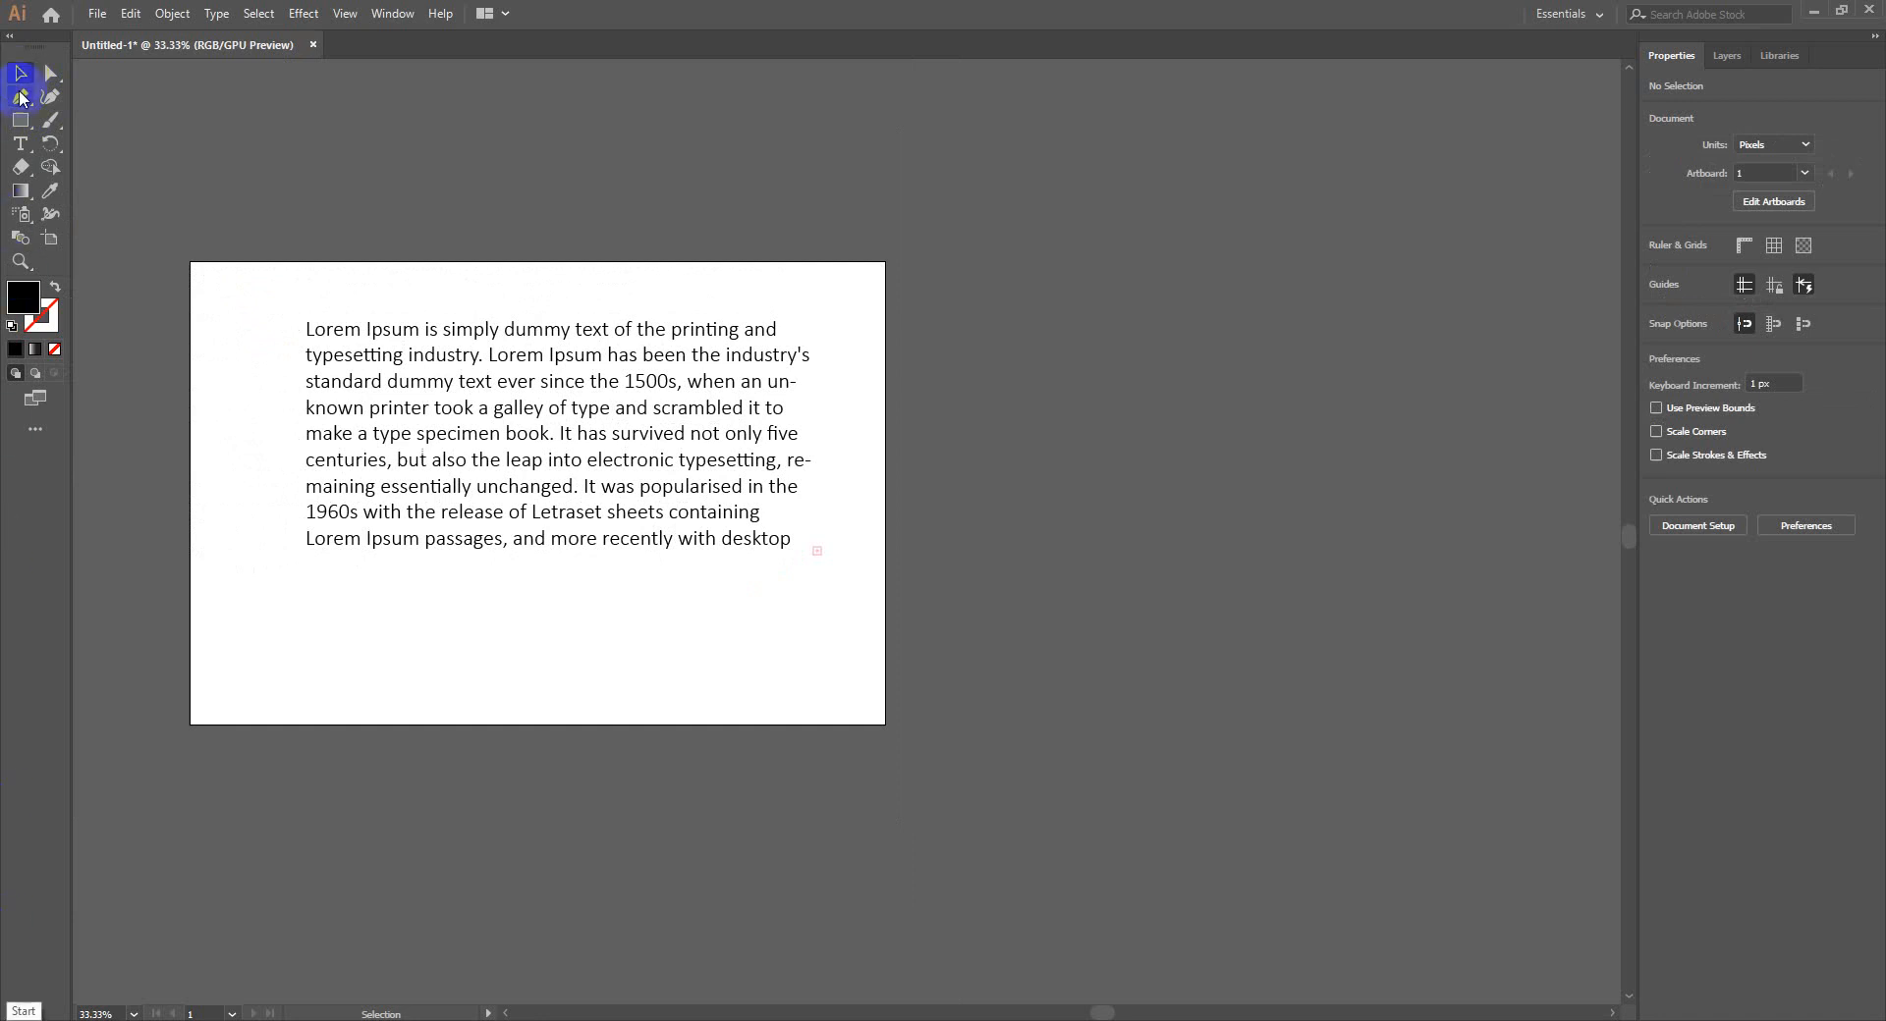
Extend the area text frame downward to about 767 px high so the overflowing text fits, and deselect it
click(523, 491)
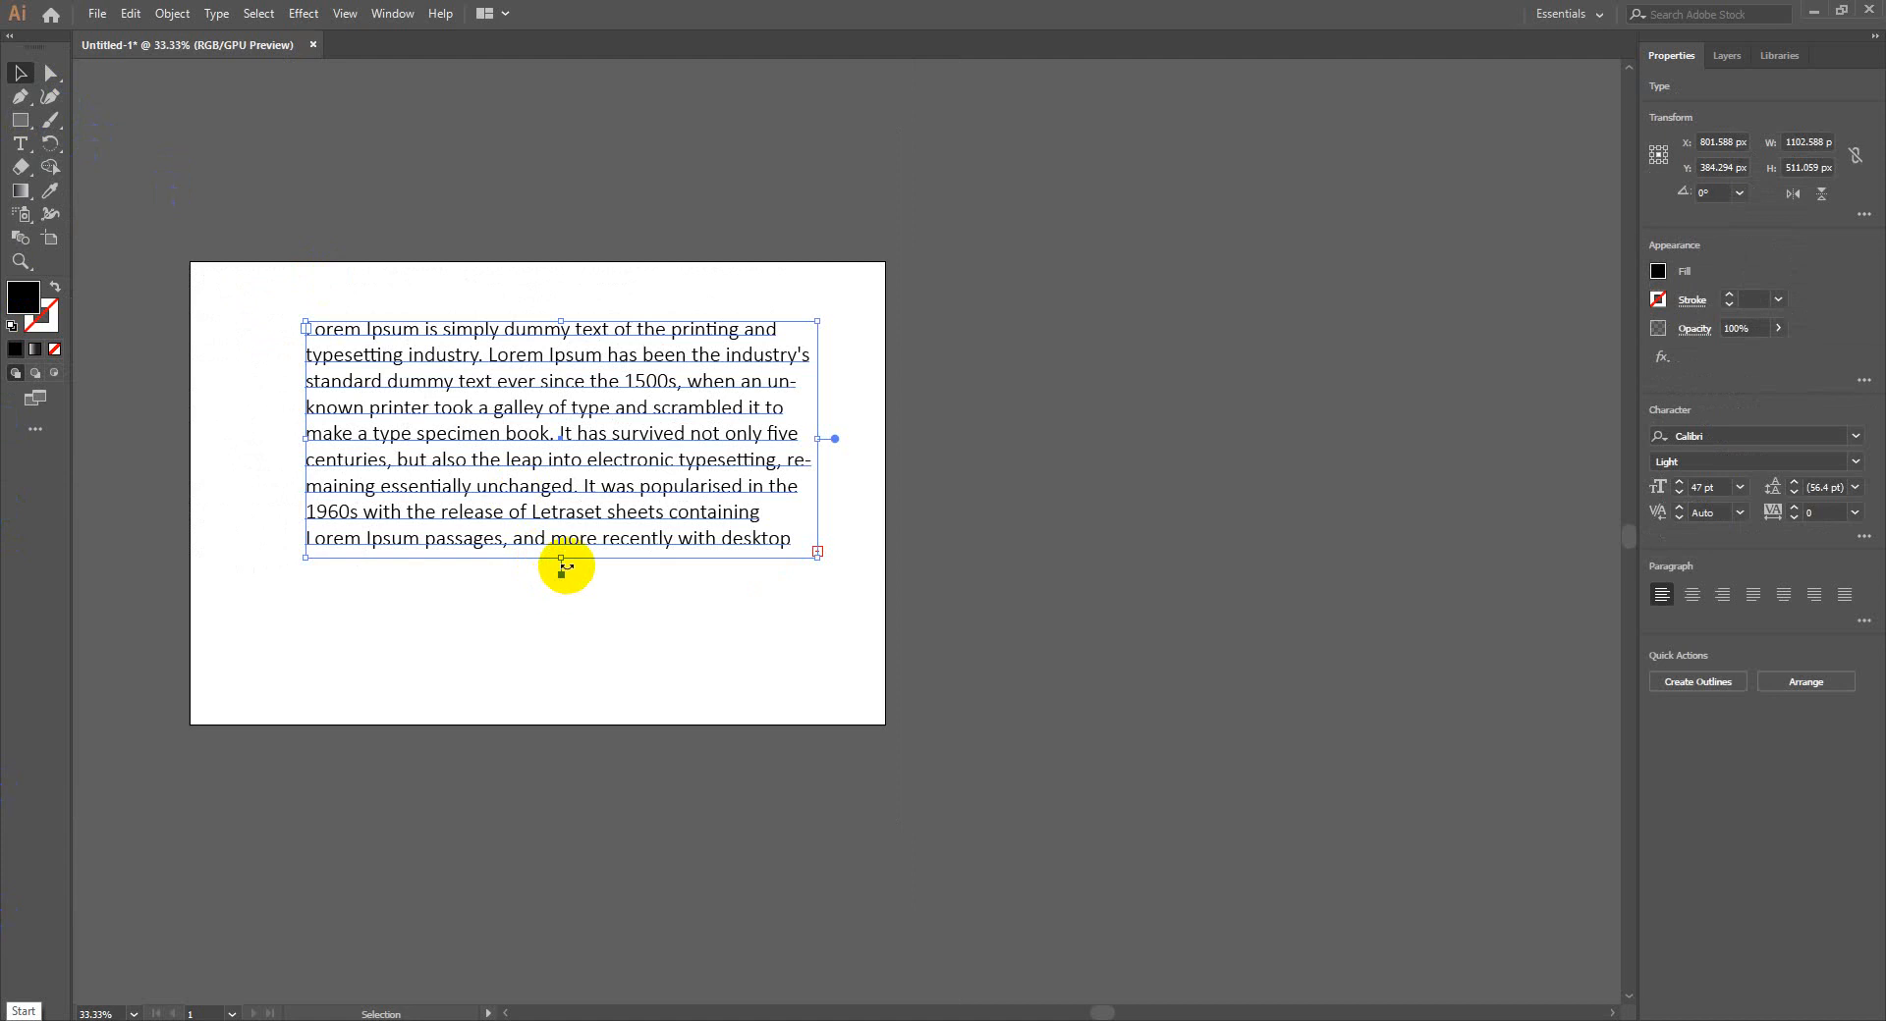
drag(560, 562, 562, 676)
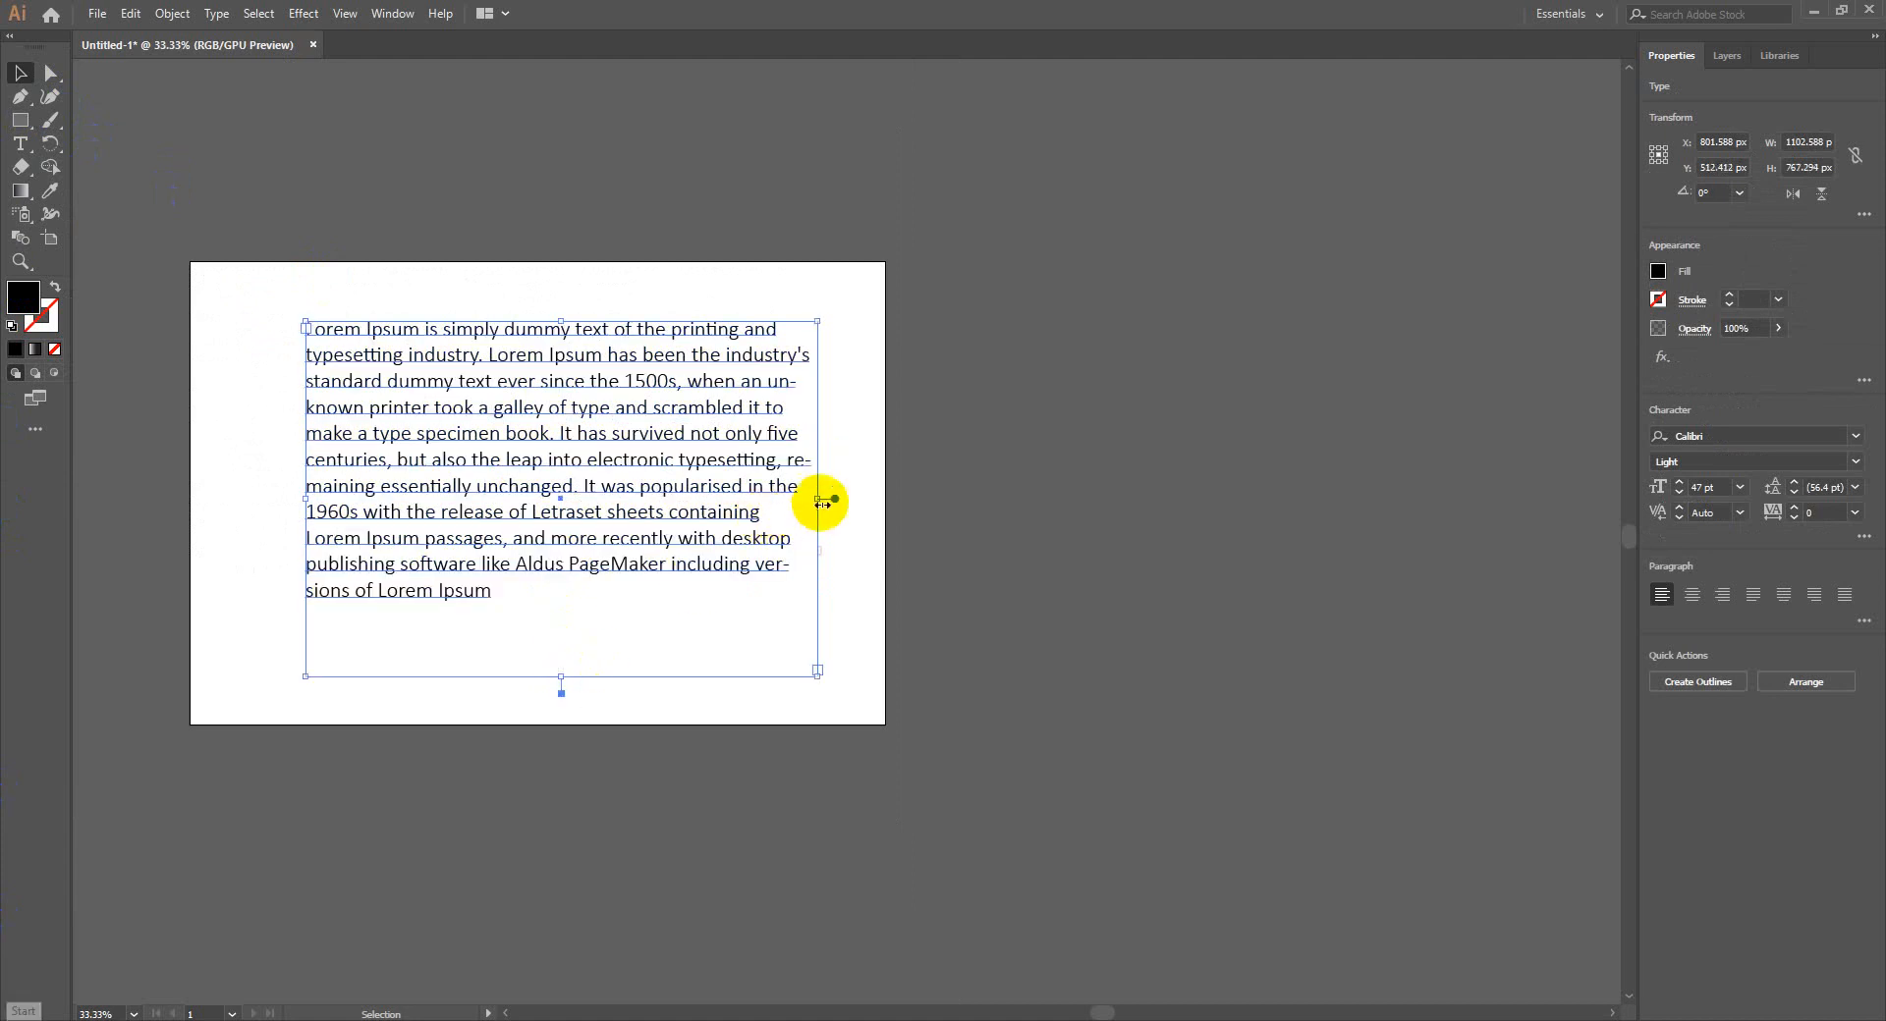
click(909, 709)
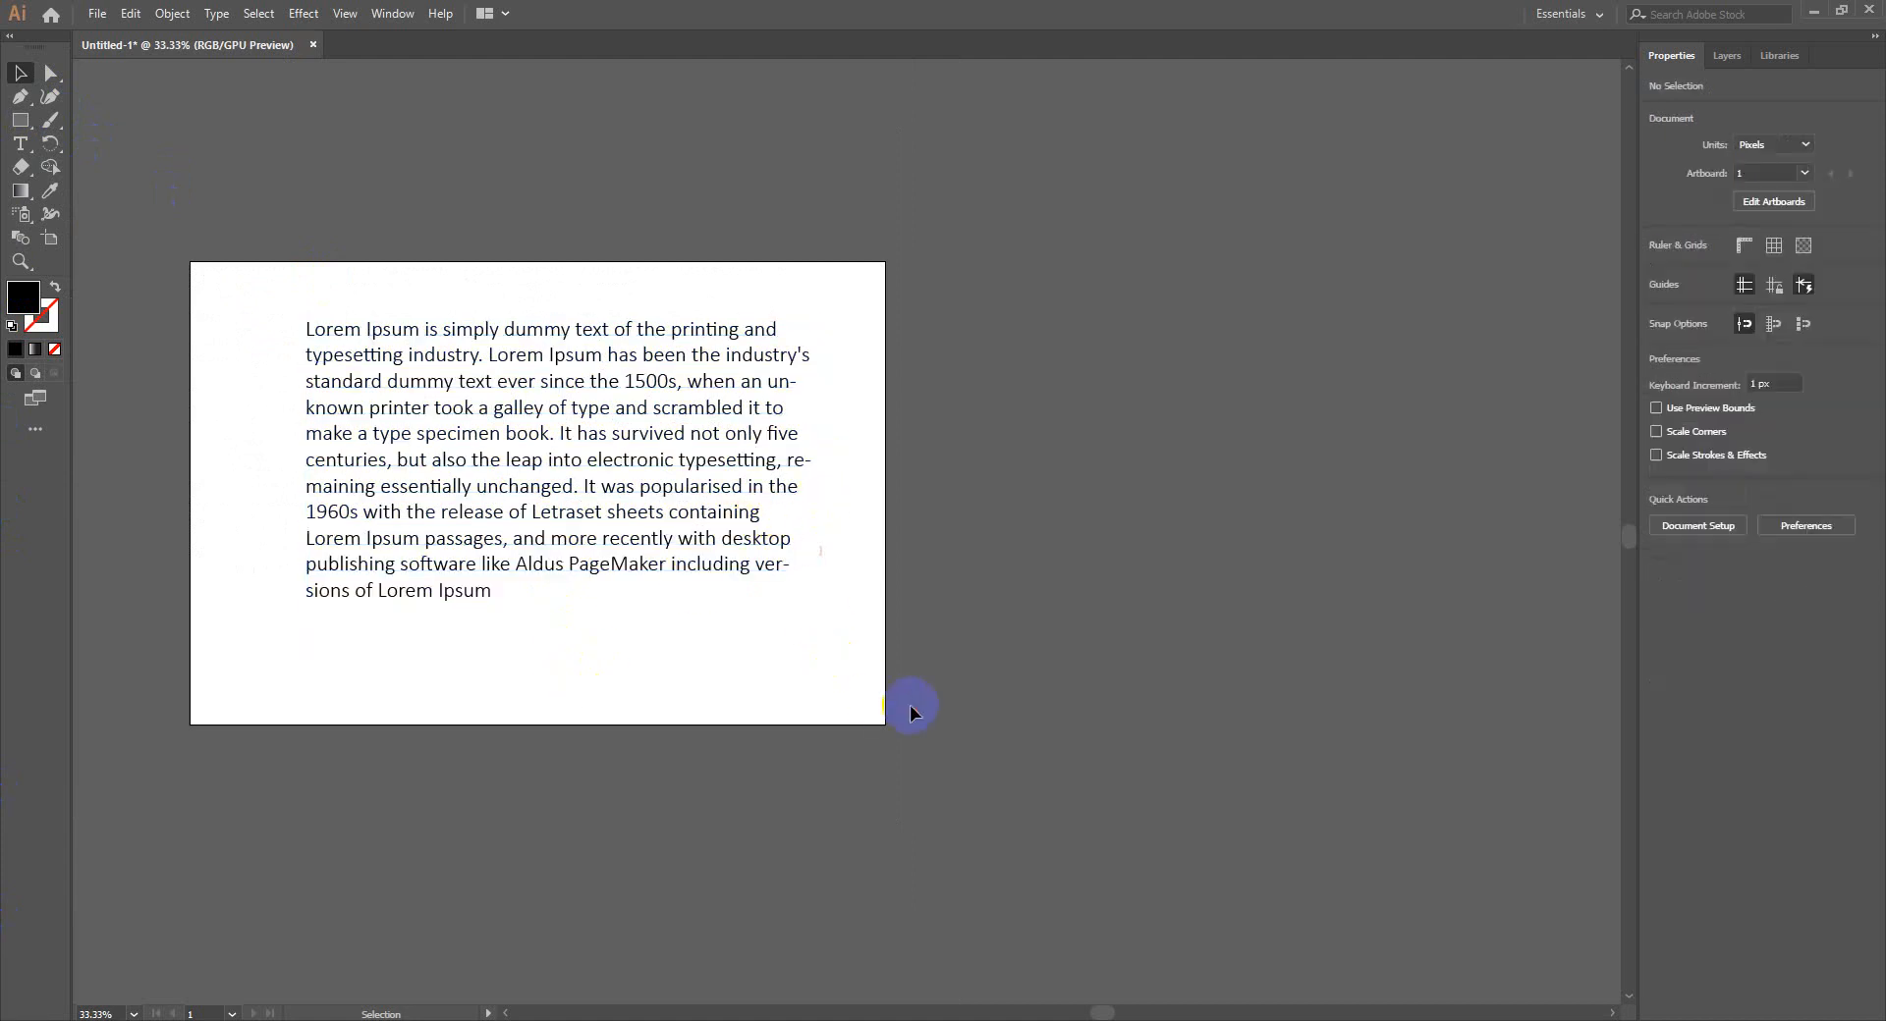
click(28, 147)
drag(29, 149, 138, 165)
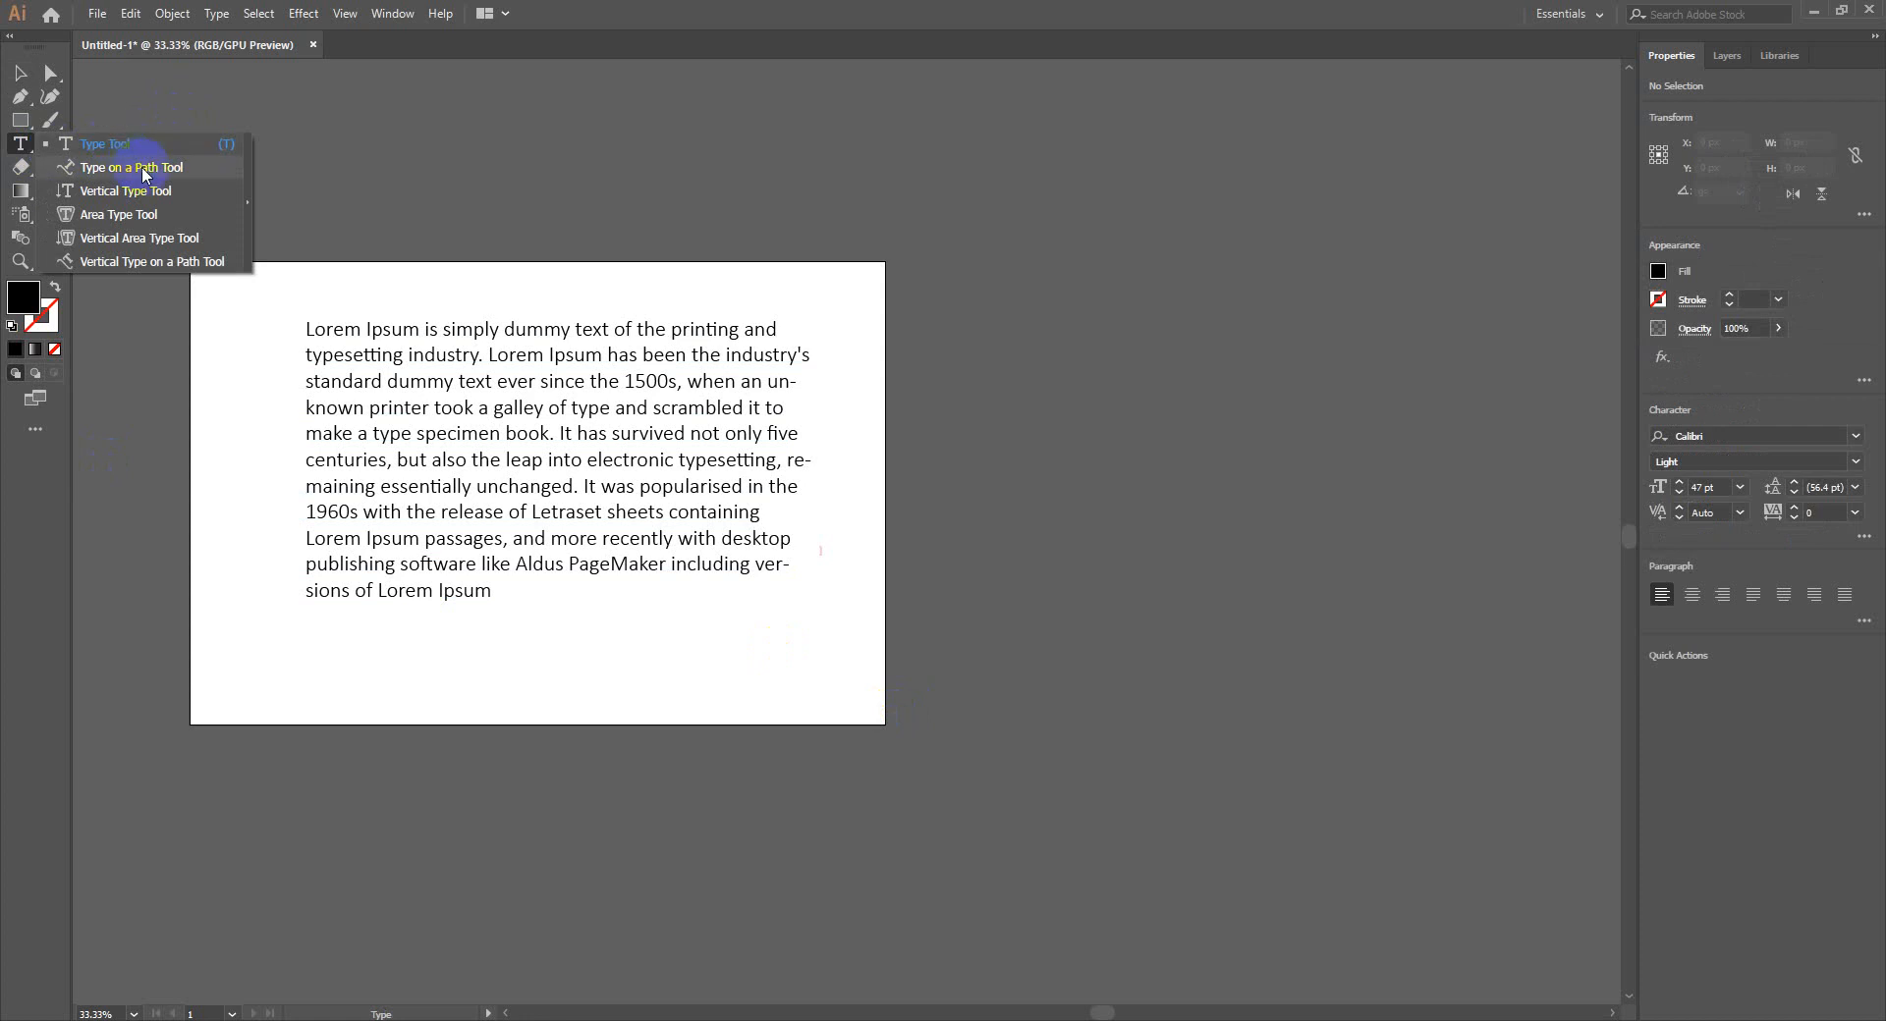
click(20, 74)
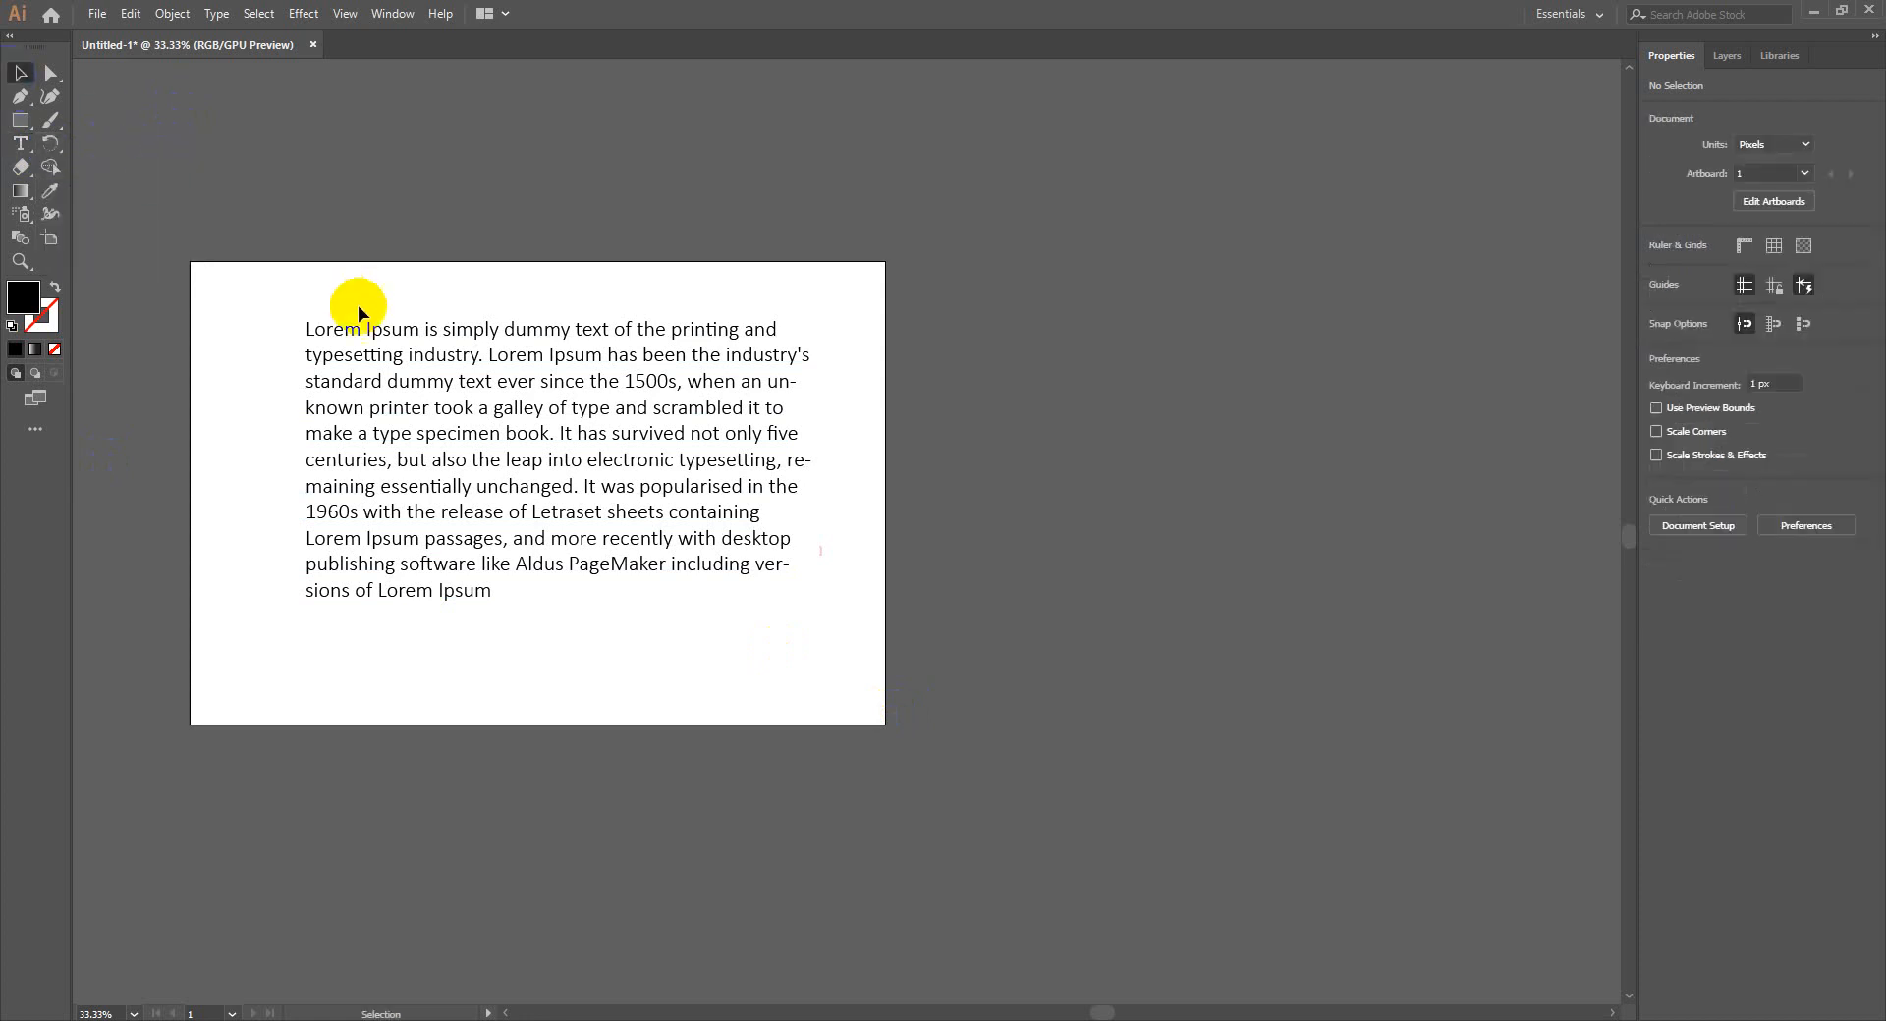
Delete the area text object to leave the artboard empty
drag(259, 294, 793, 710)
key(Delete)
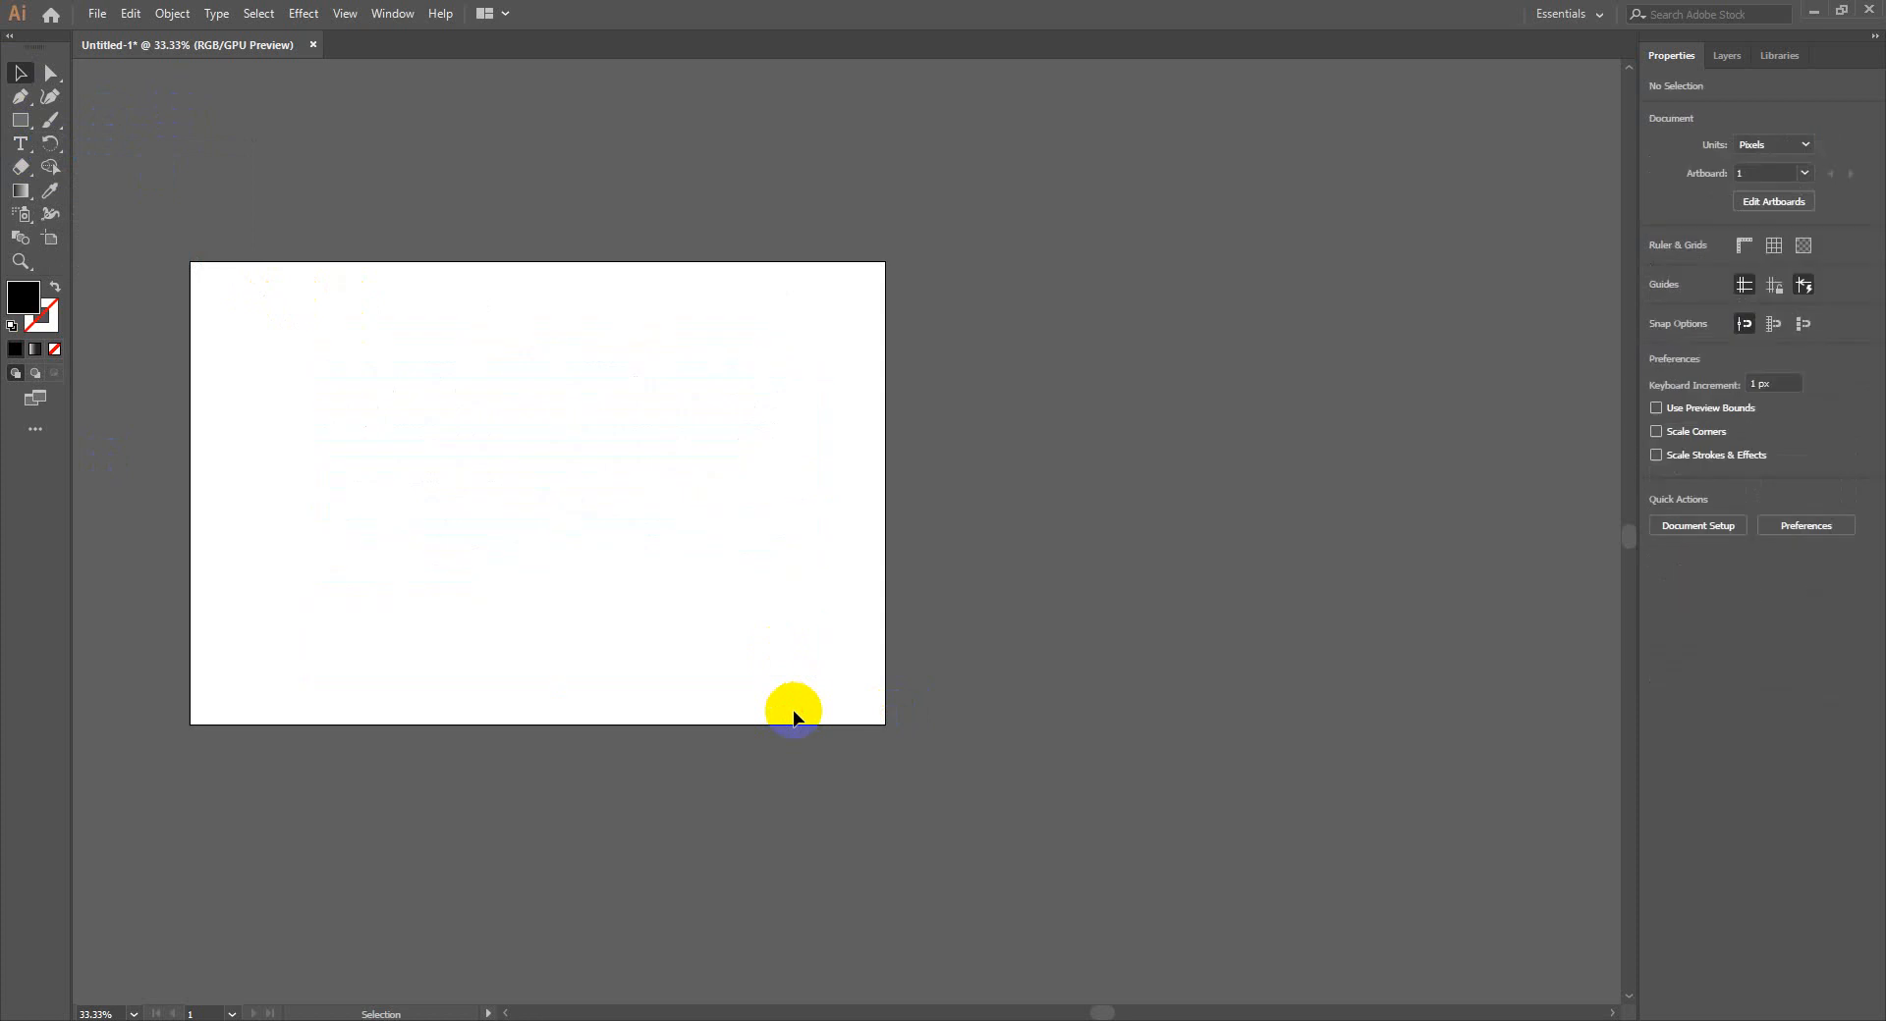
drag(683, 611, 1065, 632)
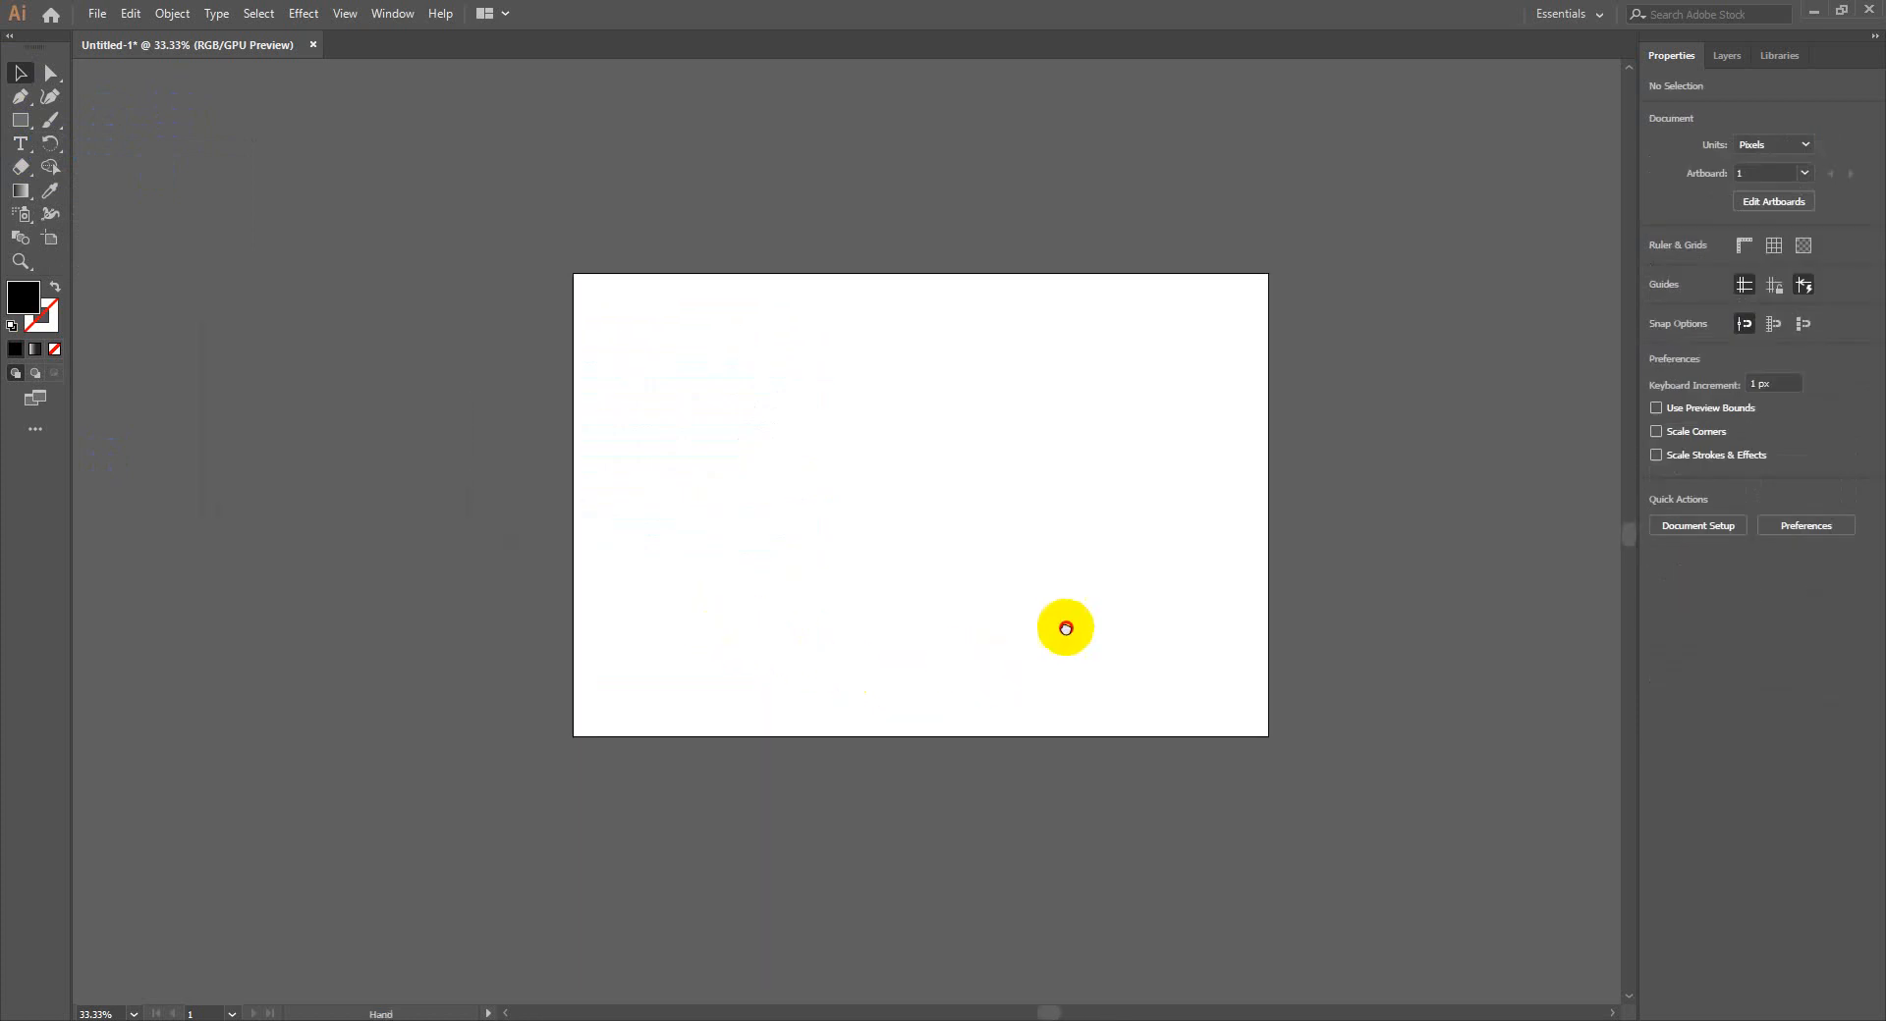
key(z)
click(997, 481)
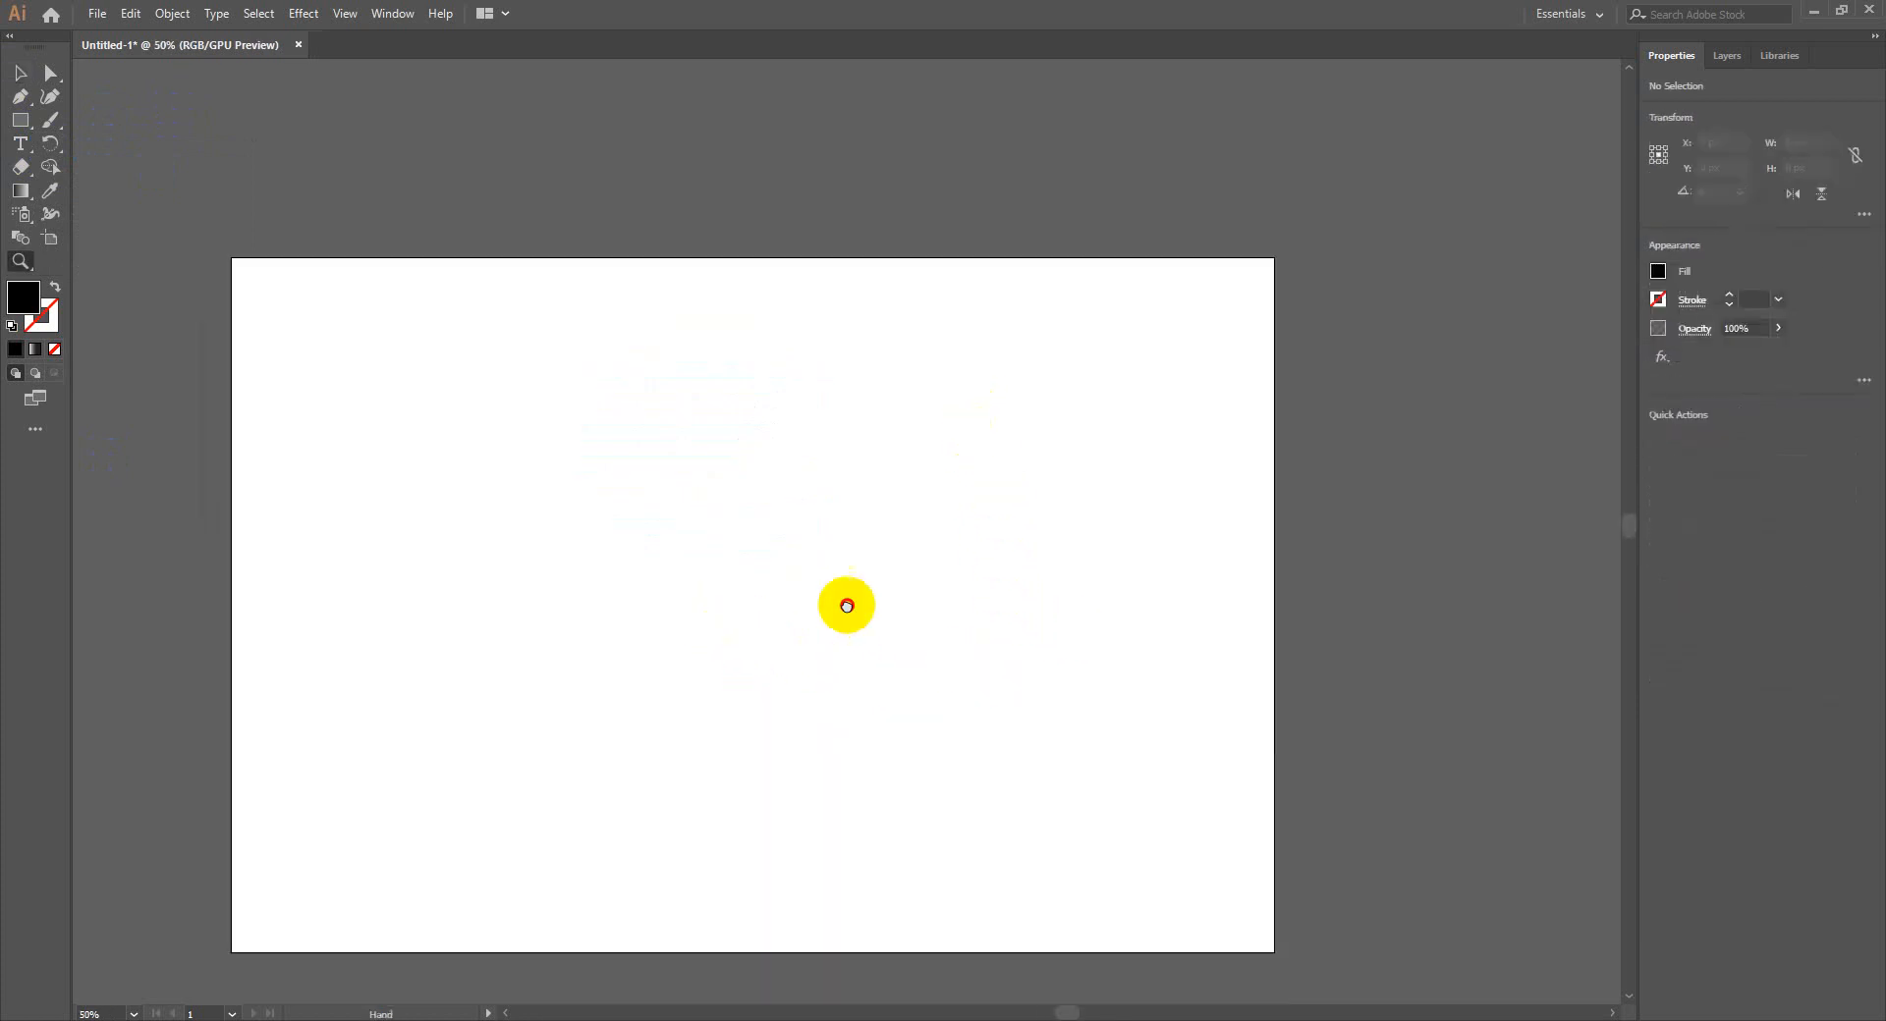
Draw a circle about 696 px in diameter in the middle of the artboard and fill it with orange-red
click(20, 119)
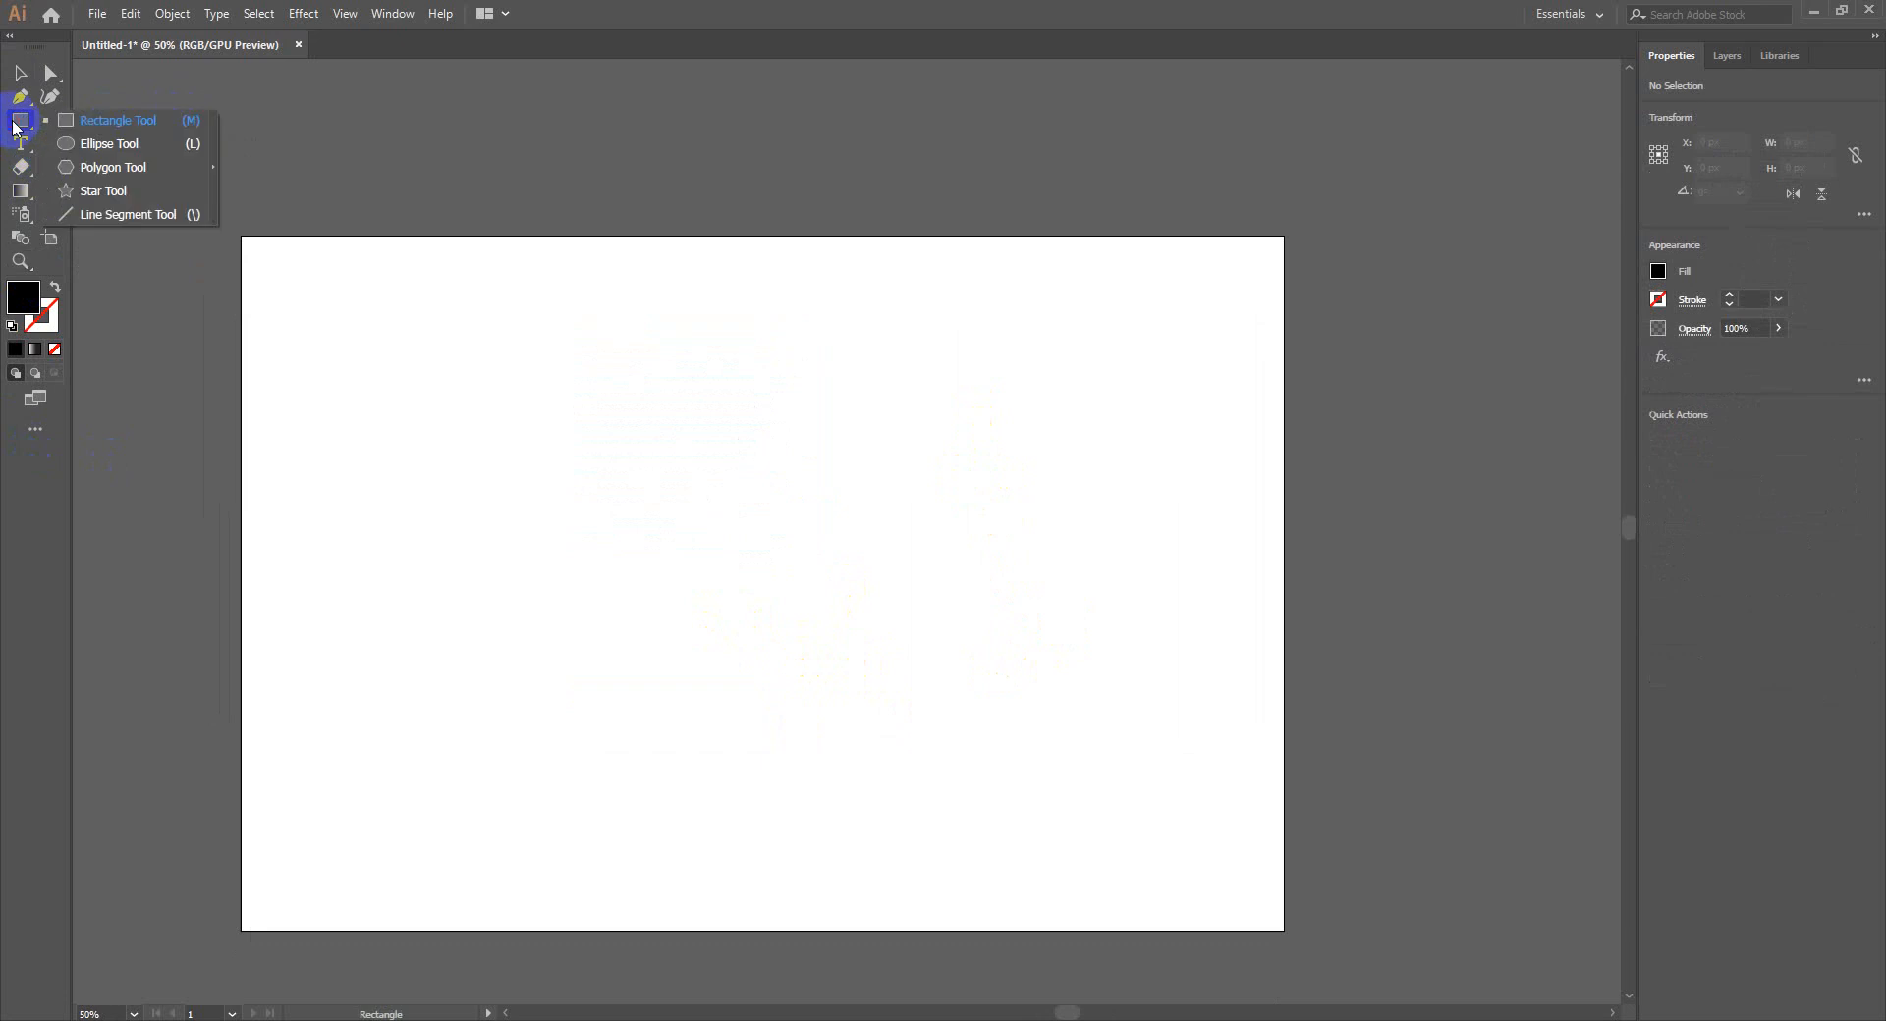
click(90, 148)
drag(547, 403, 1003, 720)
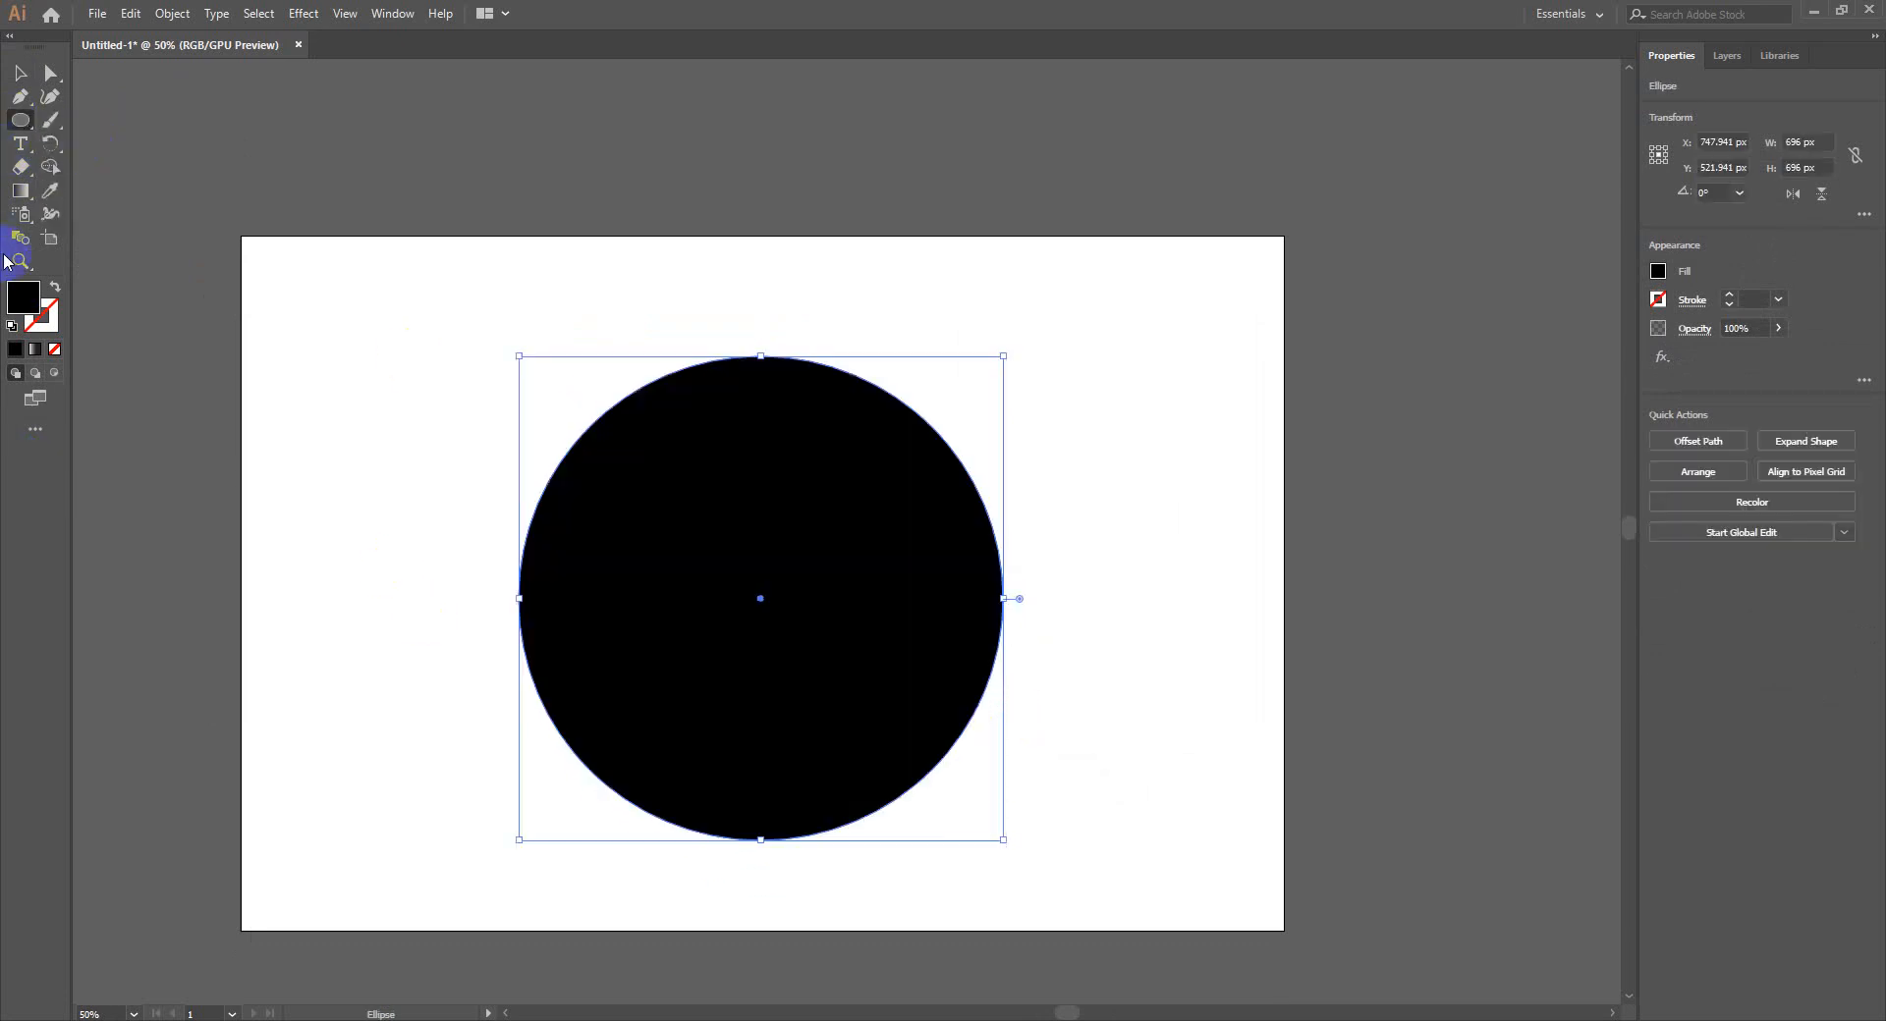
double_click(16, 289)
drag(863, 409, 901, 374)
click(1120, 395)
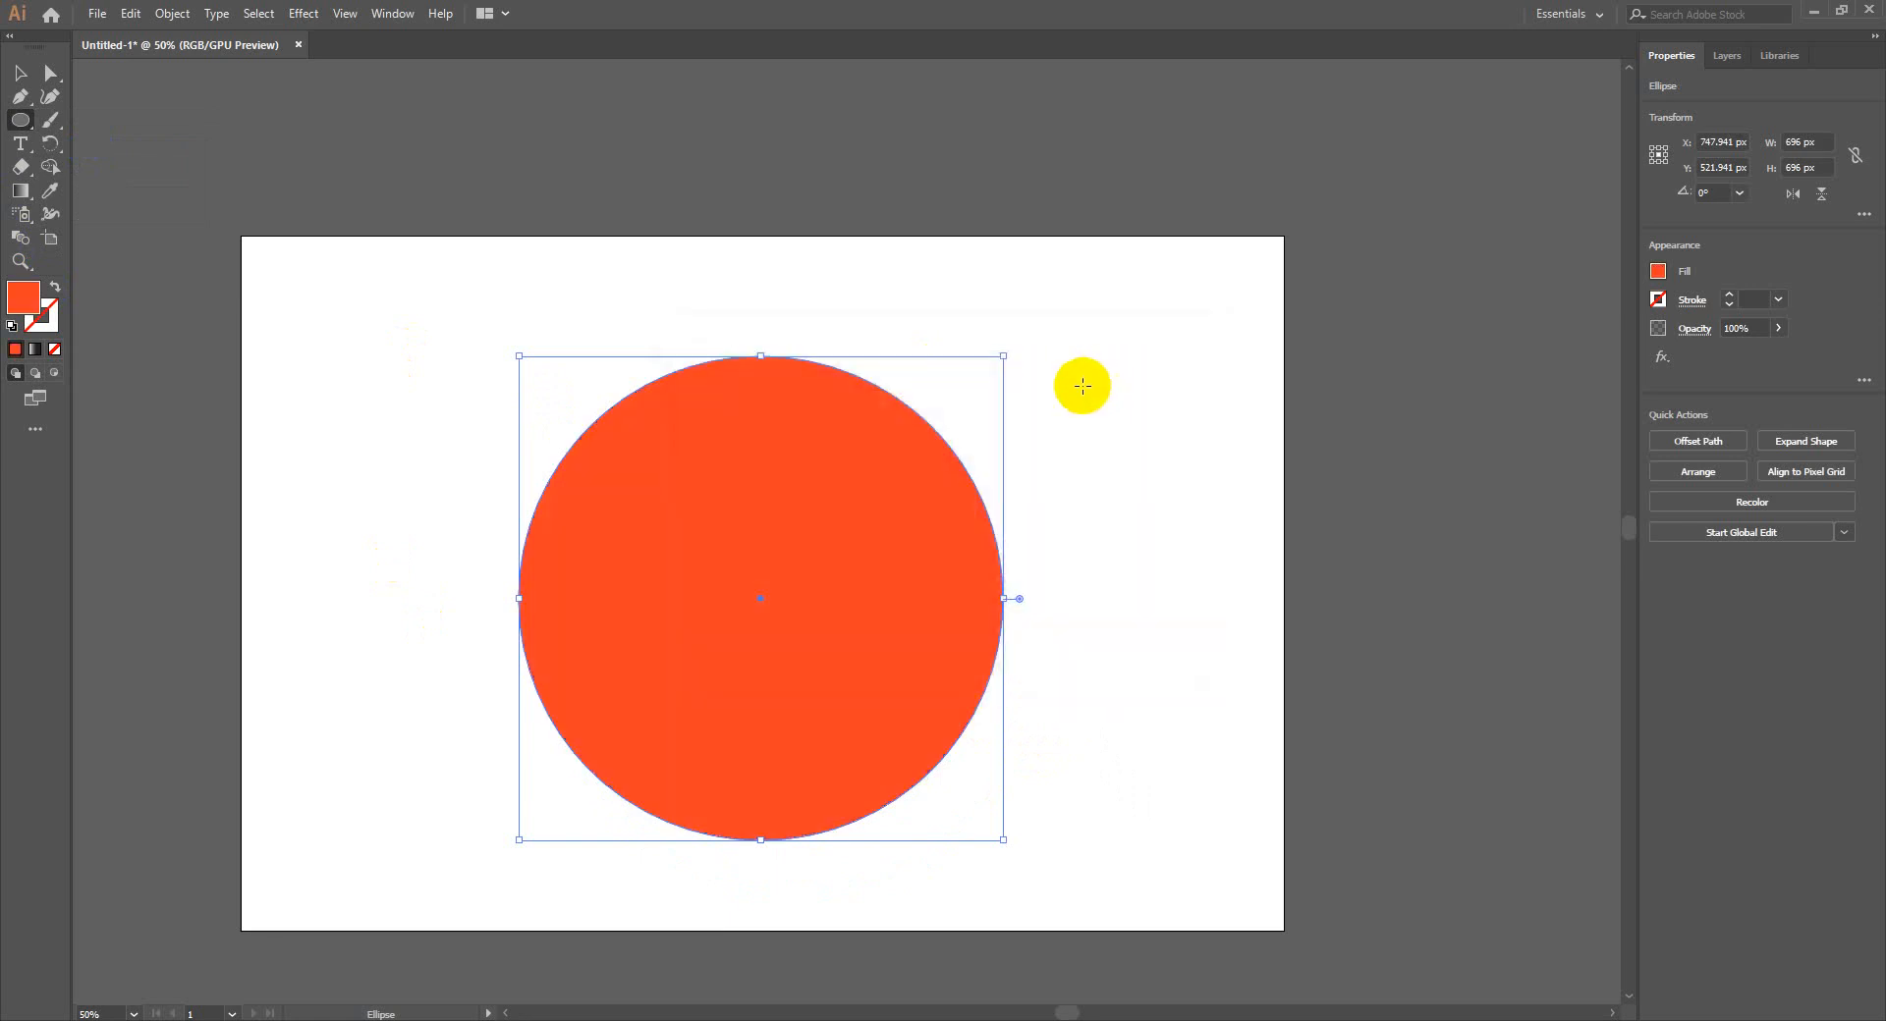
Use Type on a Path to set "Amaderacademy.com" along the circle's outline, starting on its upper-left arc
click(22, 148)
click(116, 183)
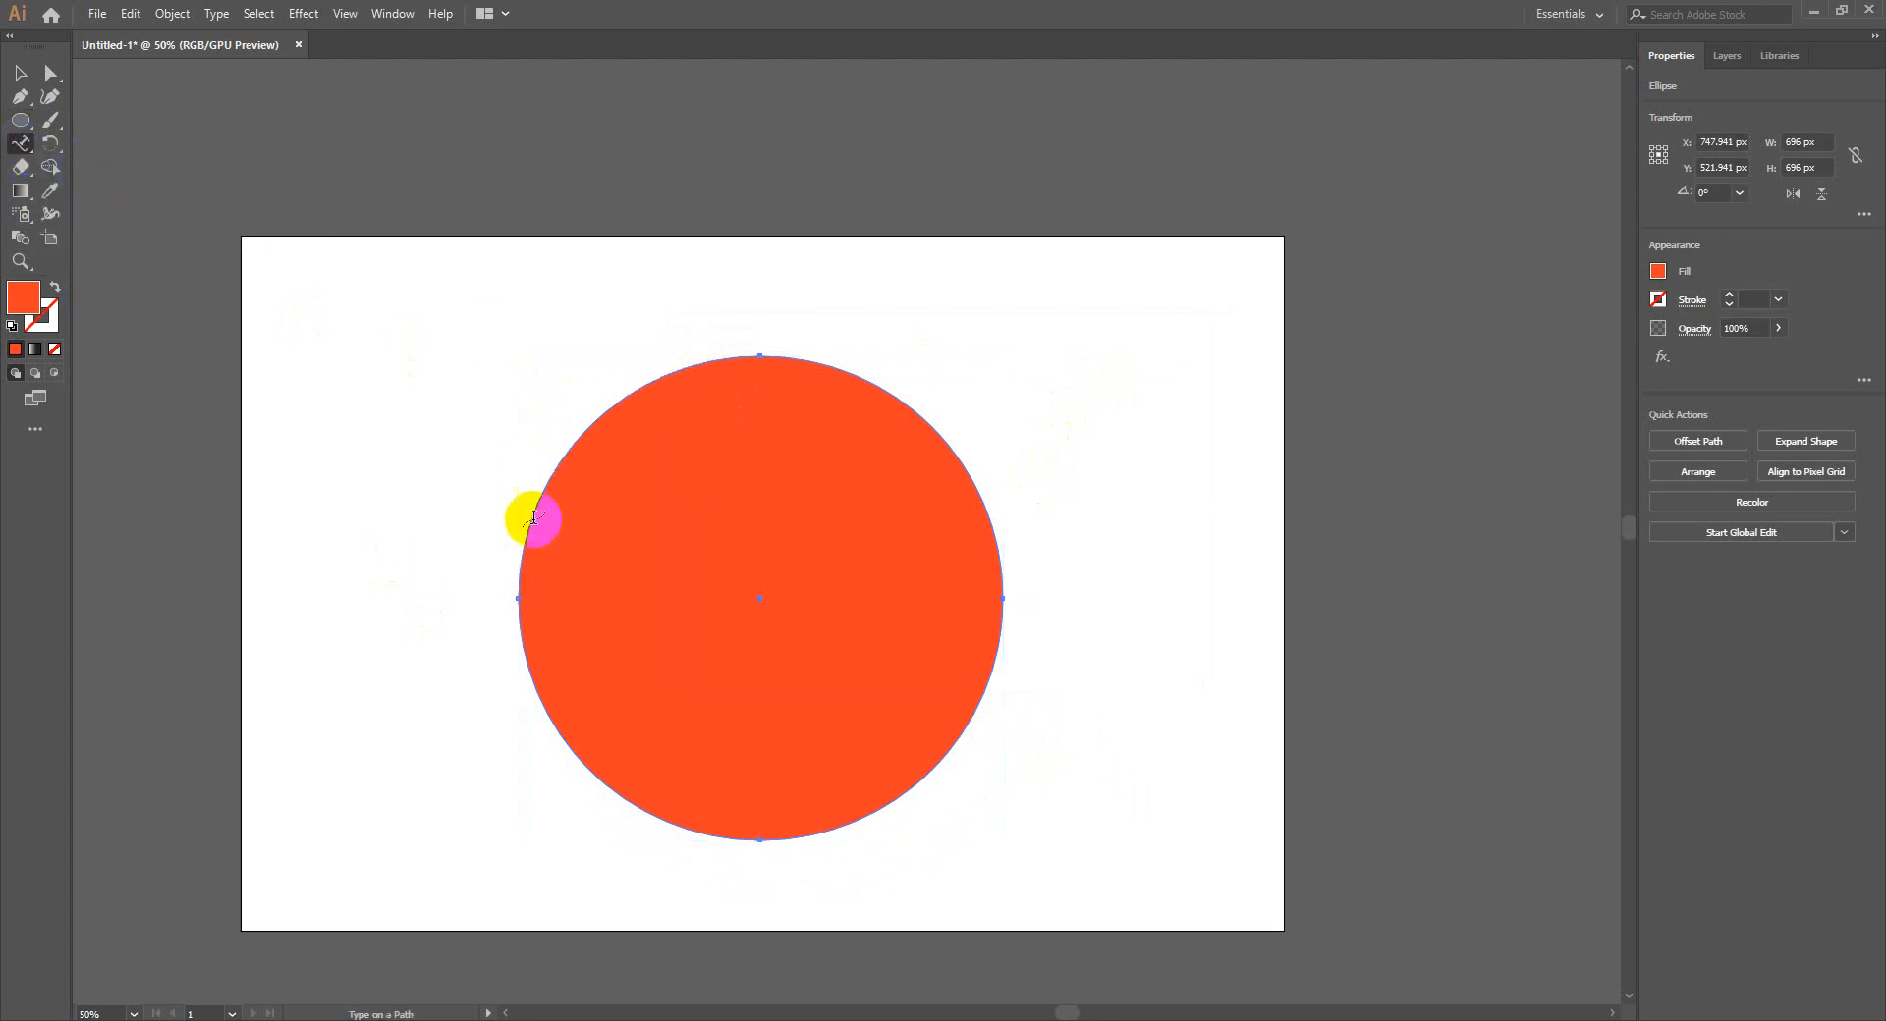
click(640, 381)
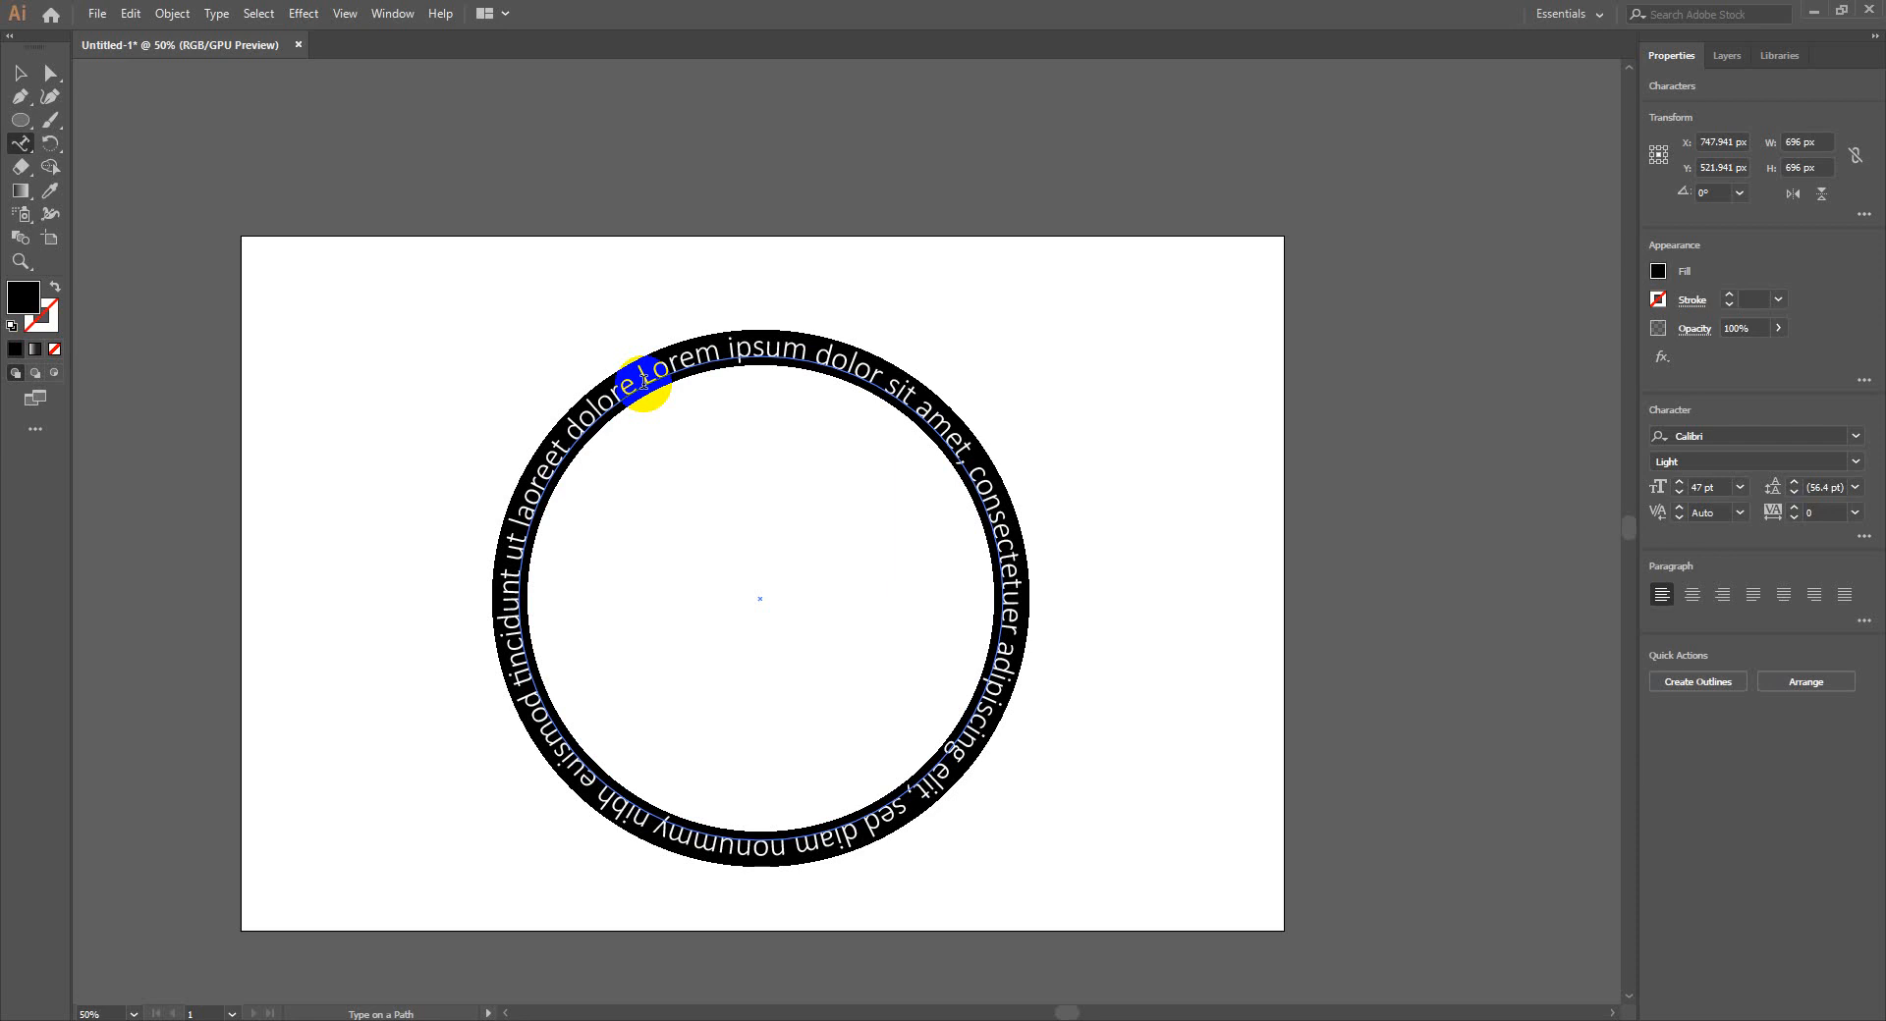
key(BackSpace)
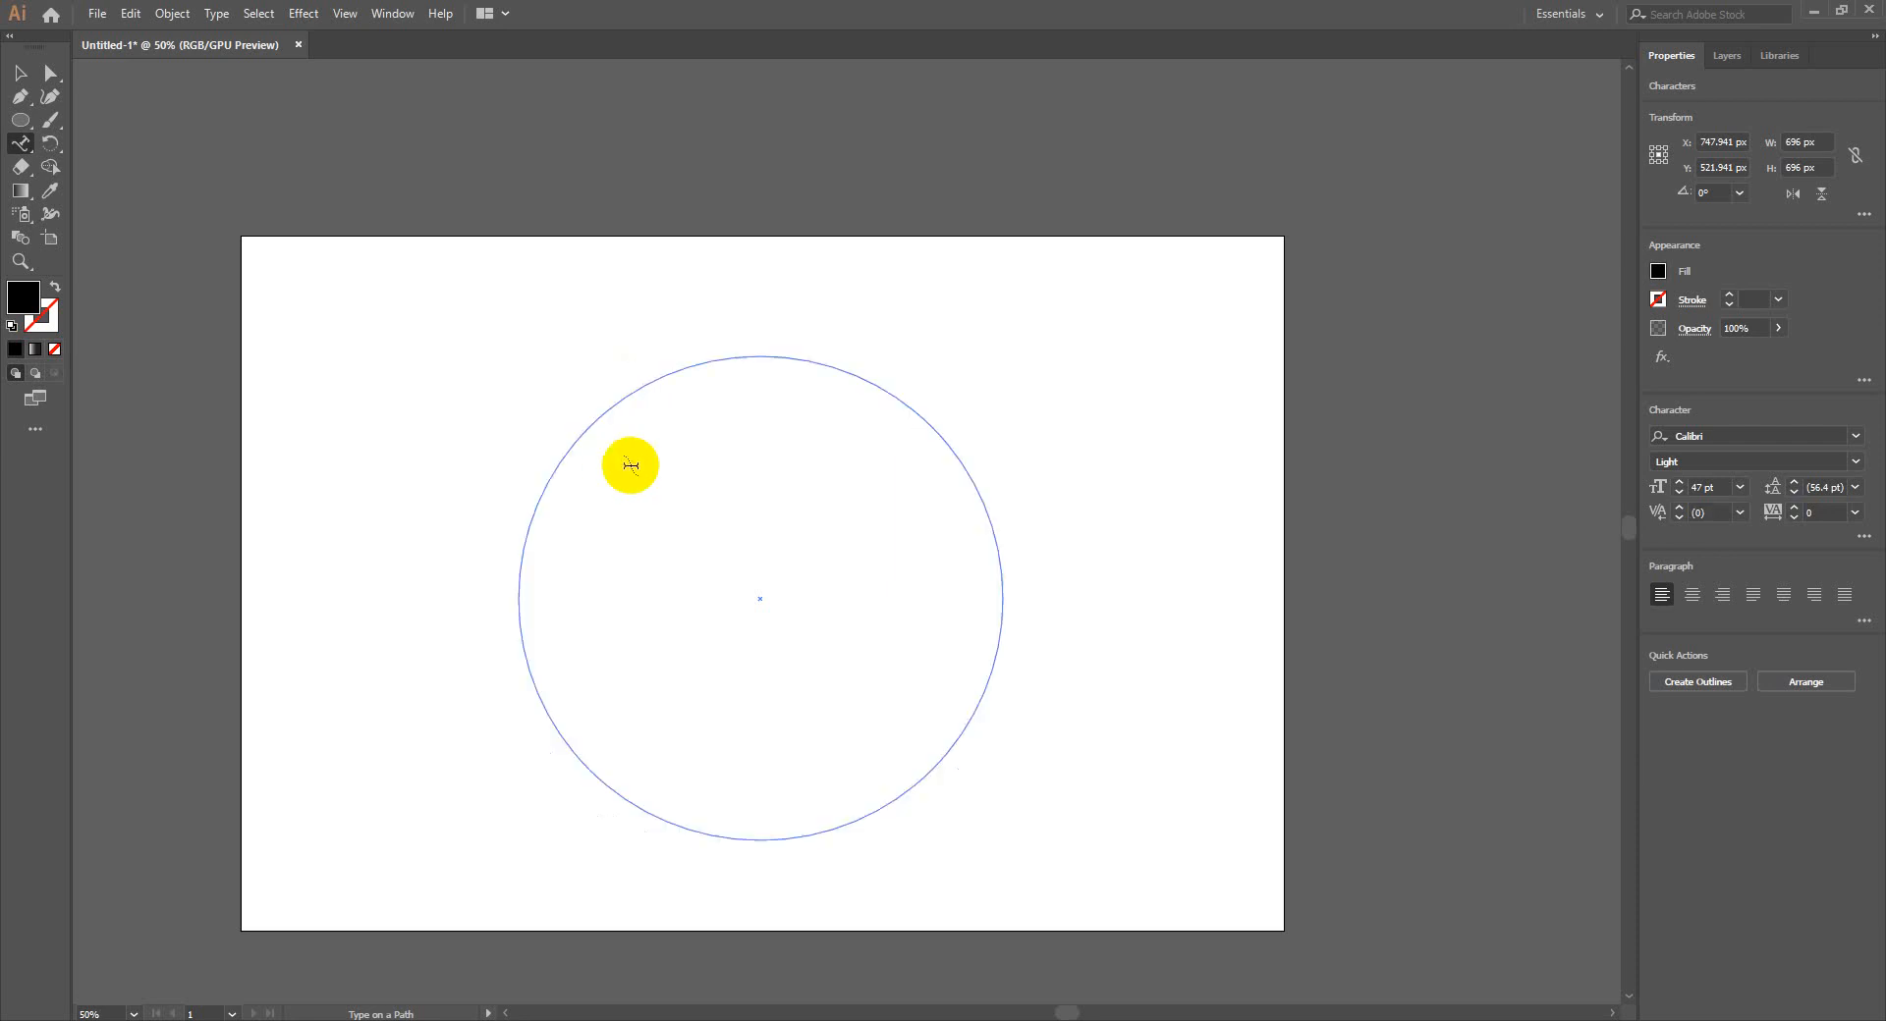
text(Amaderacademy)
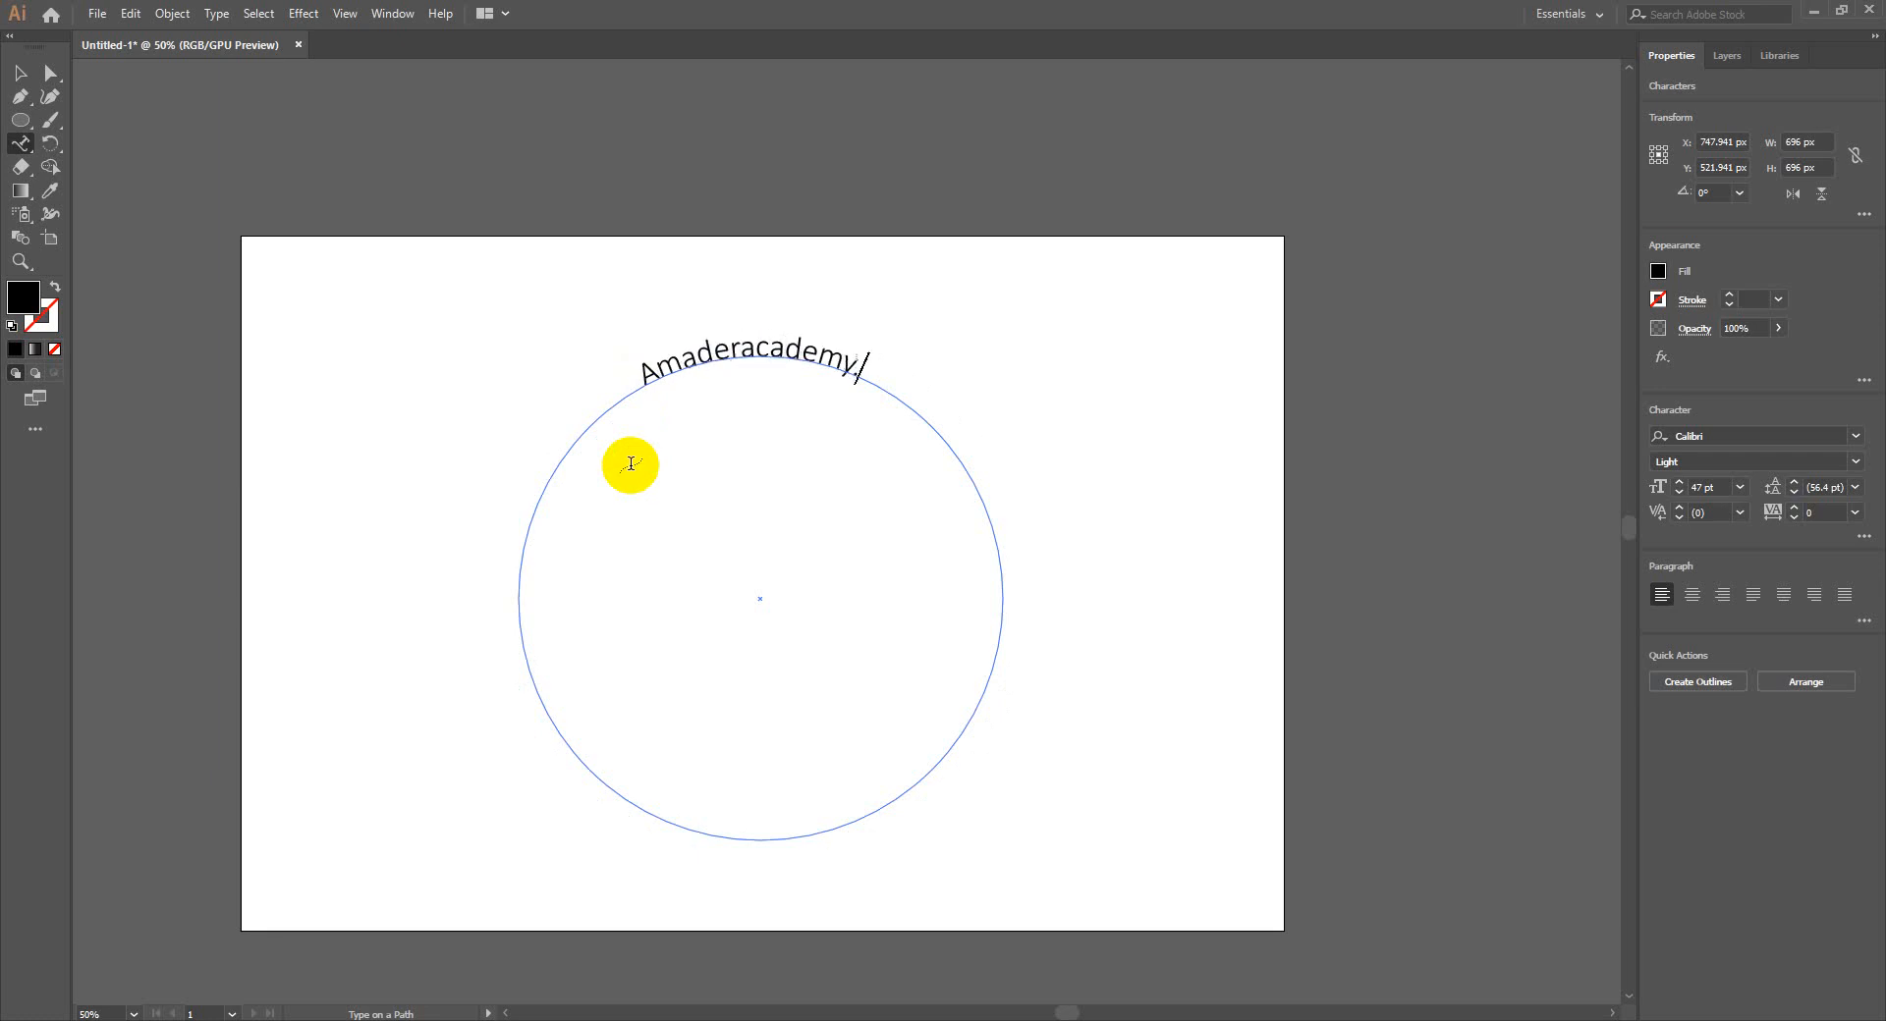
text(.com)
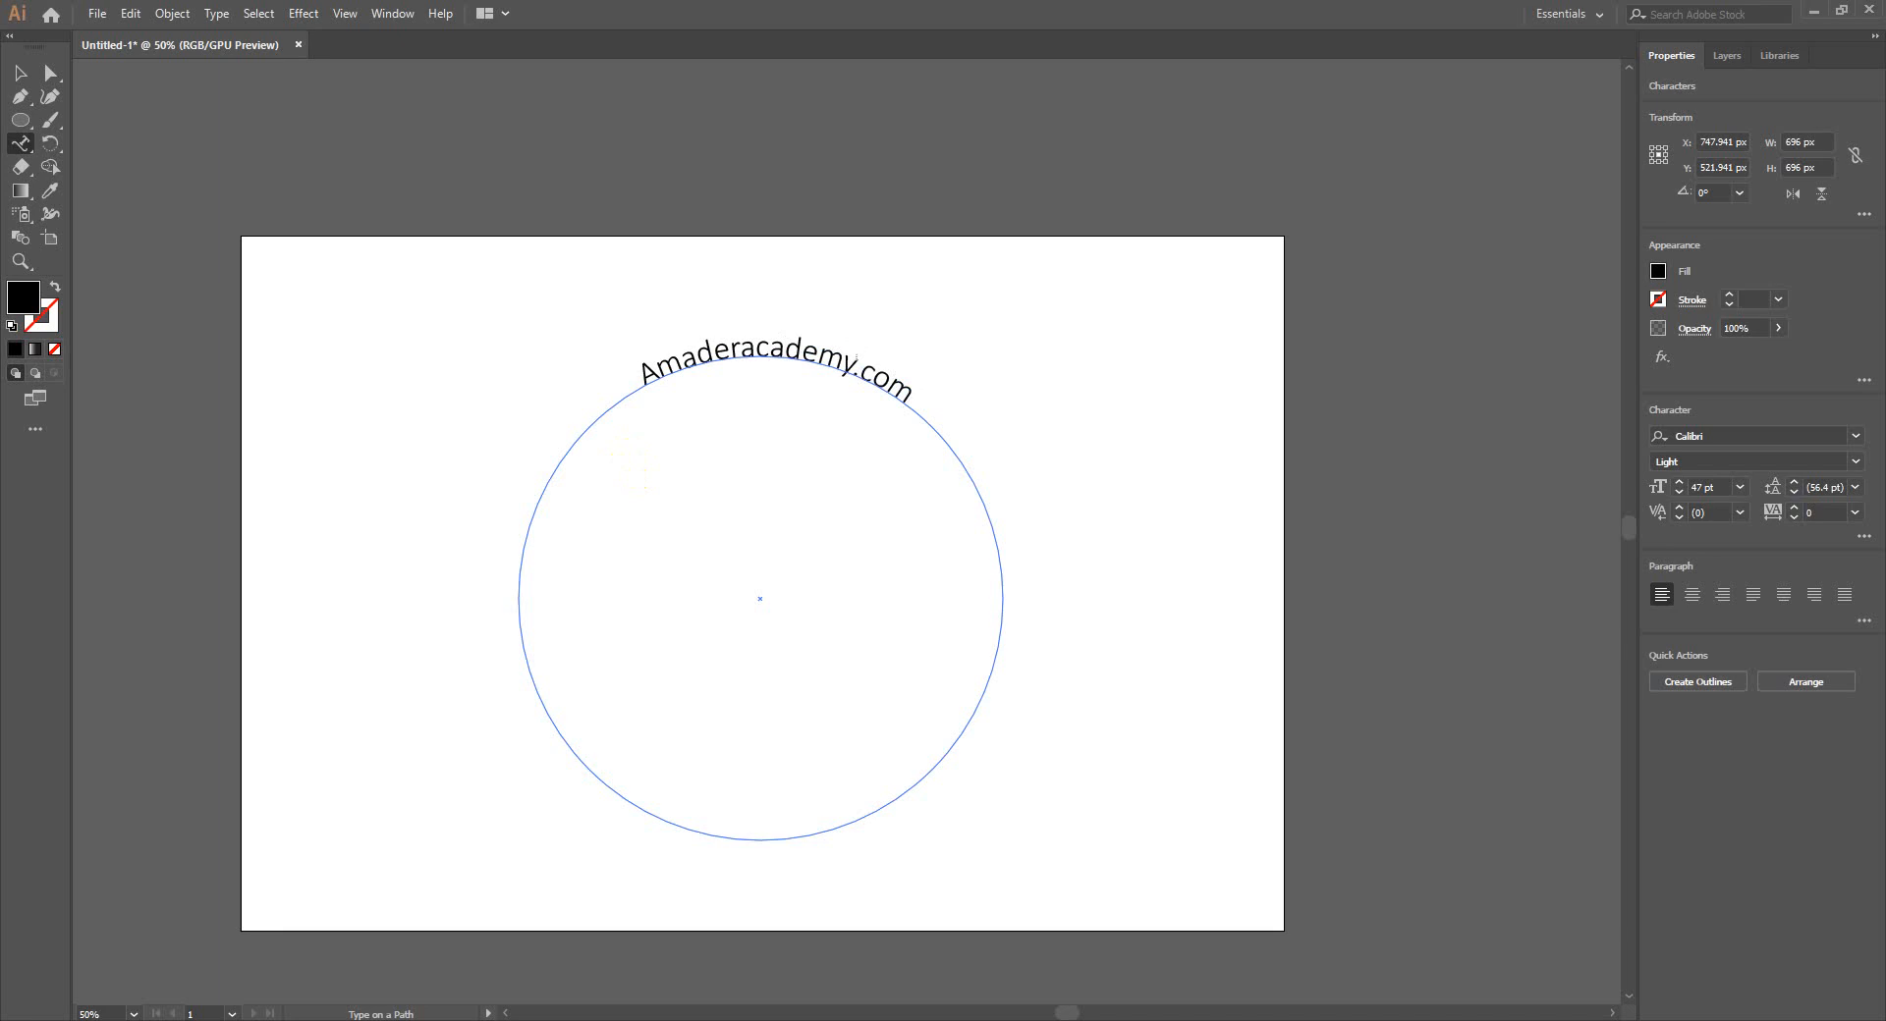
Enlarge all the text on the circle to 87 pt
key(ctrl+a)
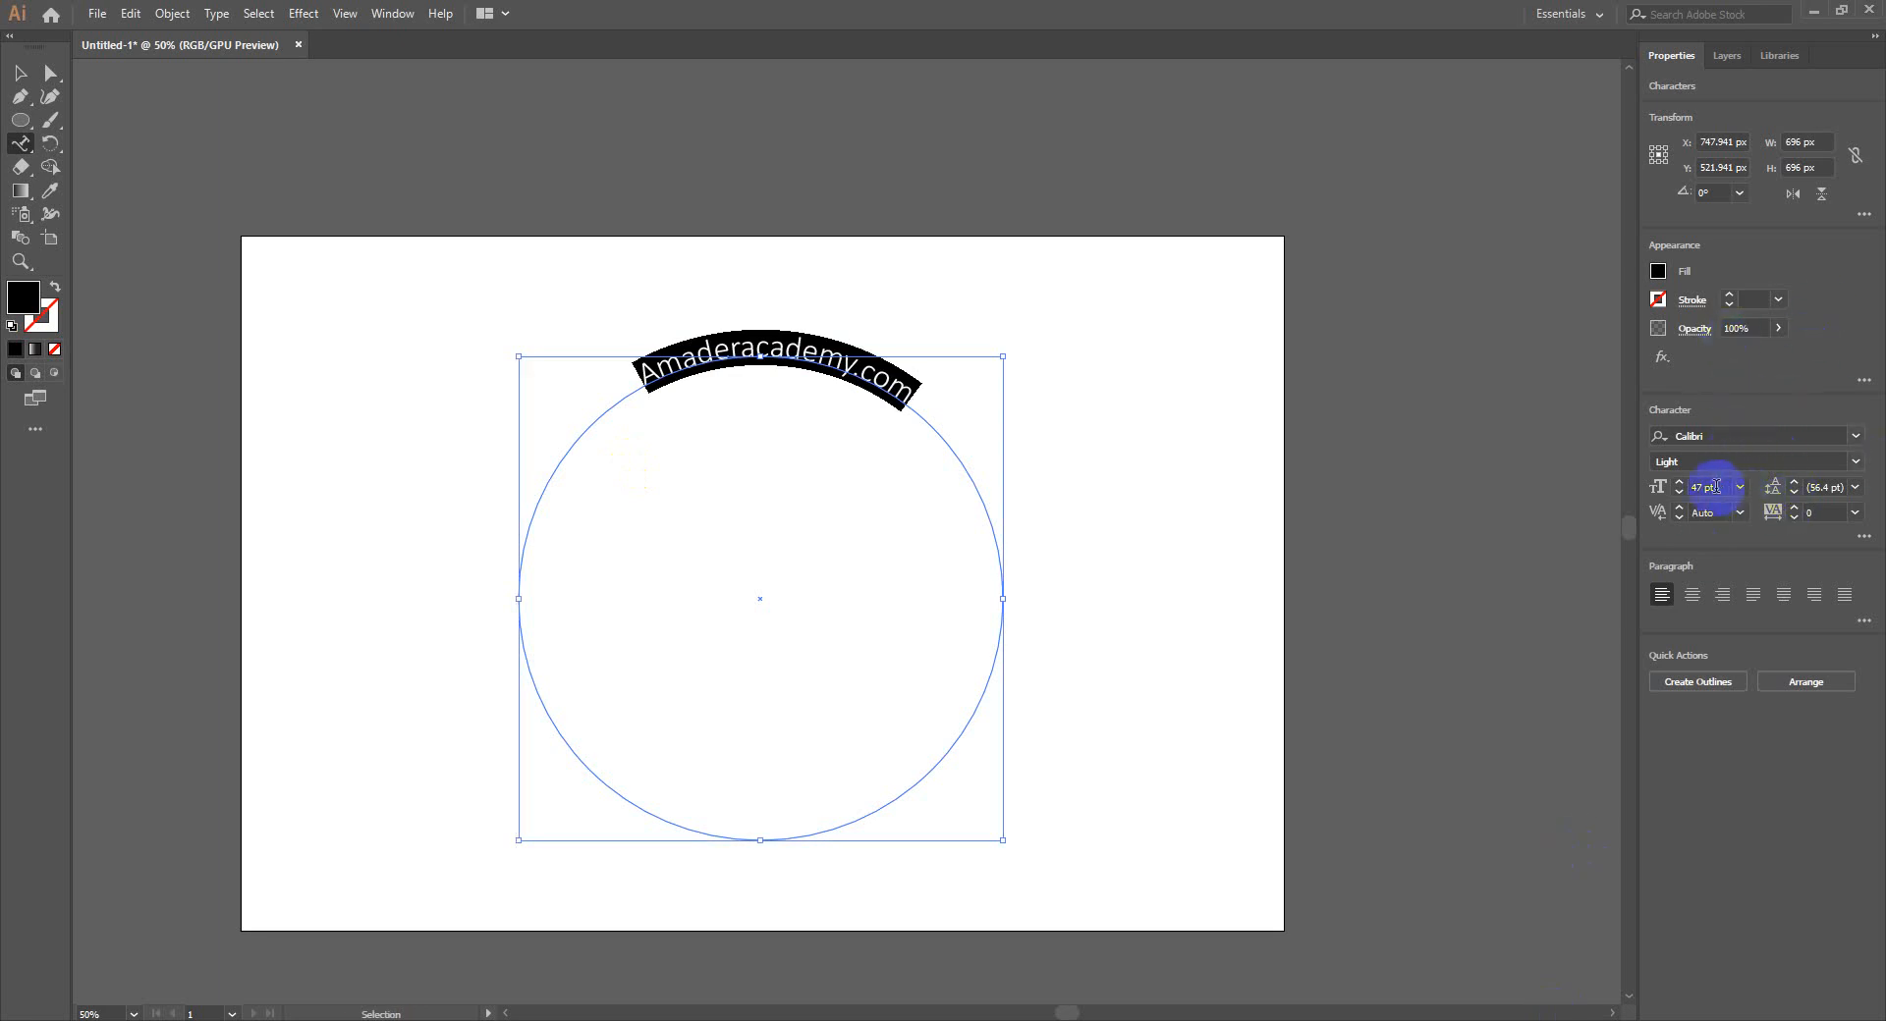
scroll(1714, 487, up, 20)
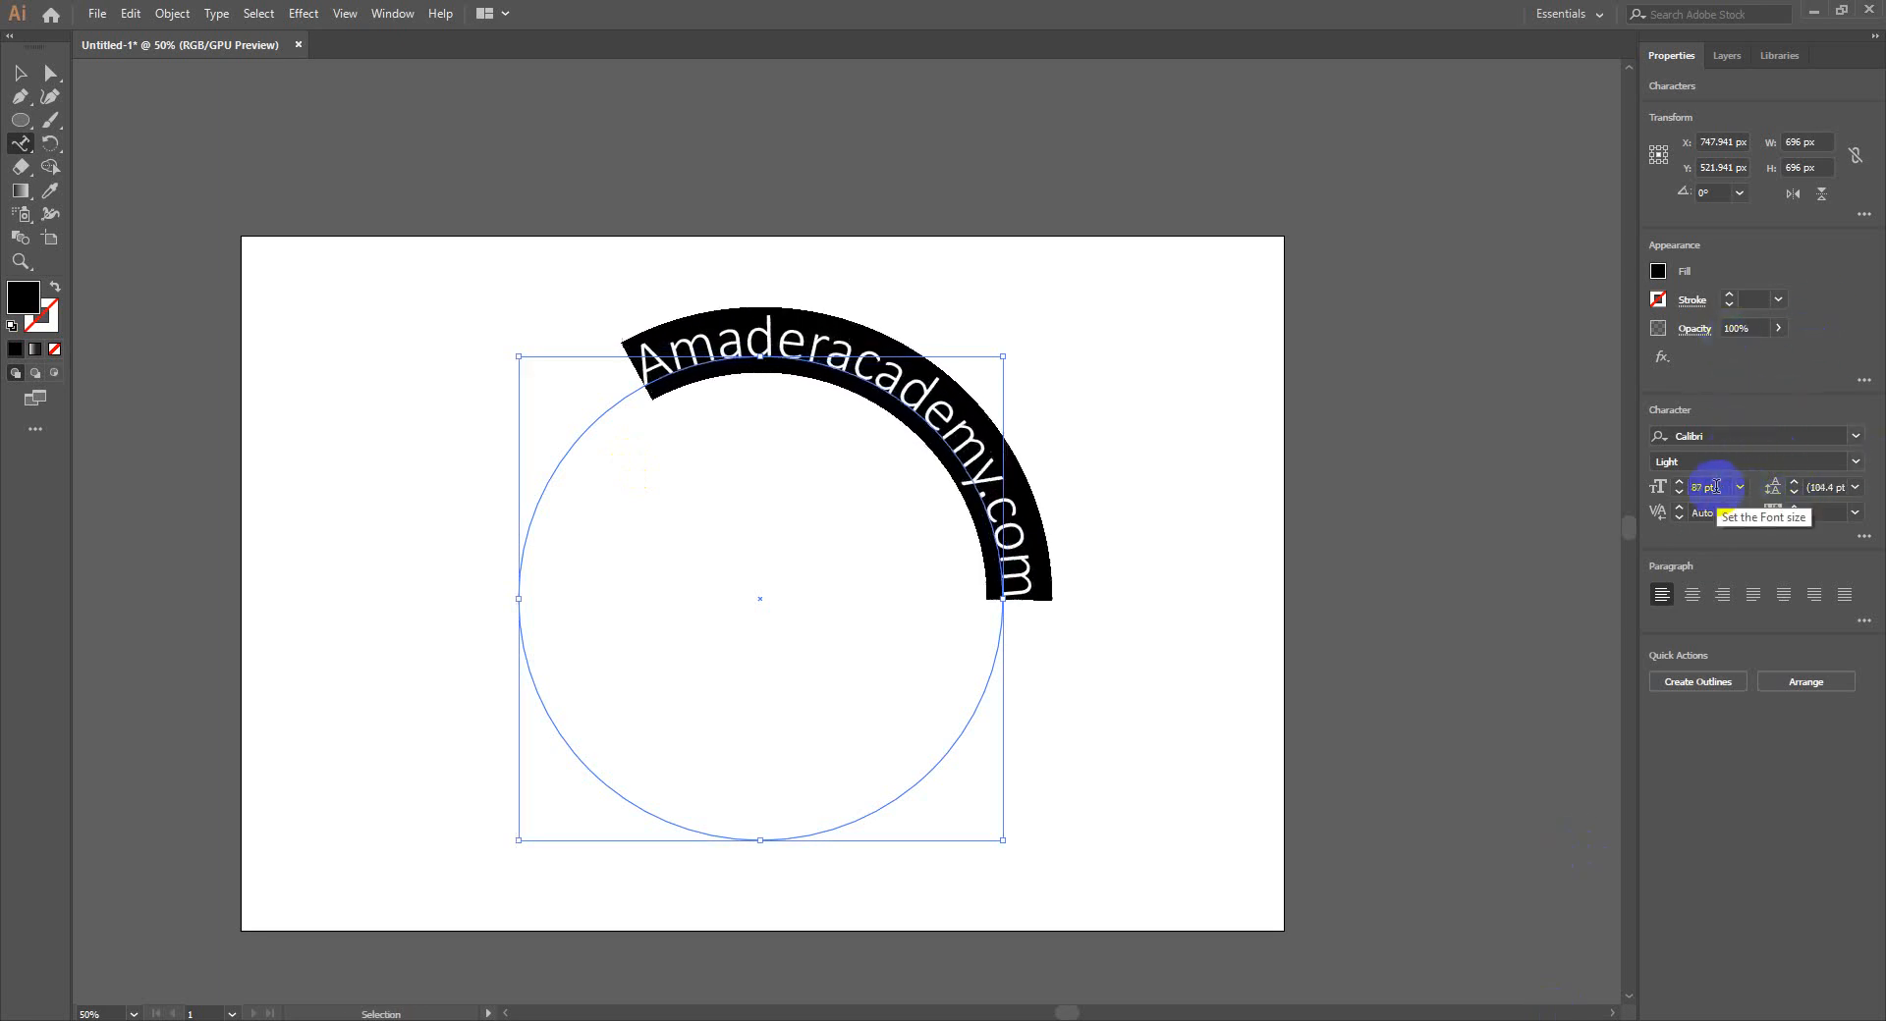
click(619, 371)
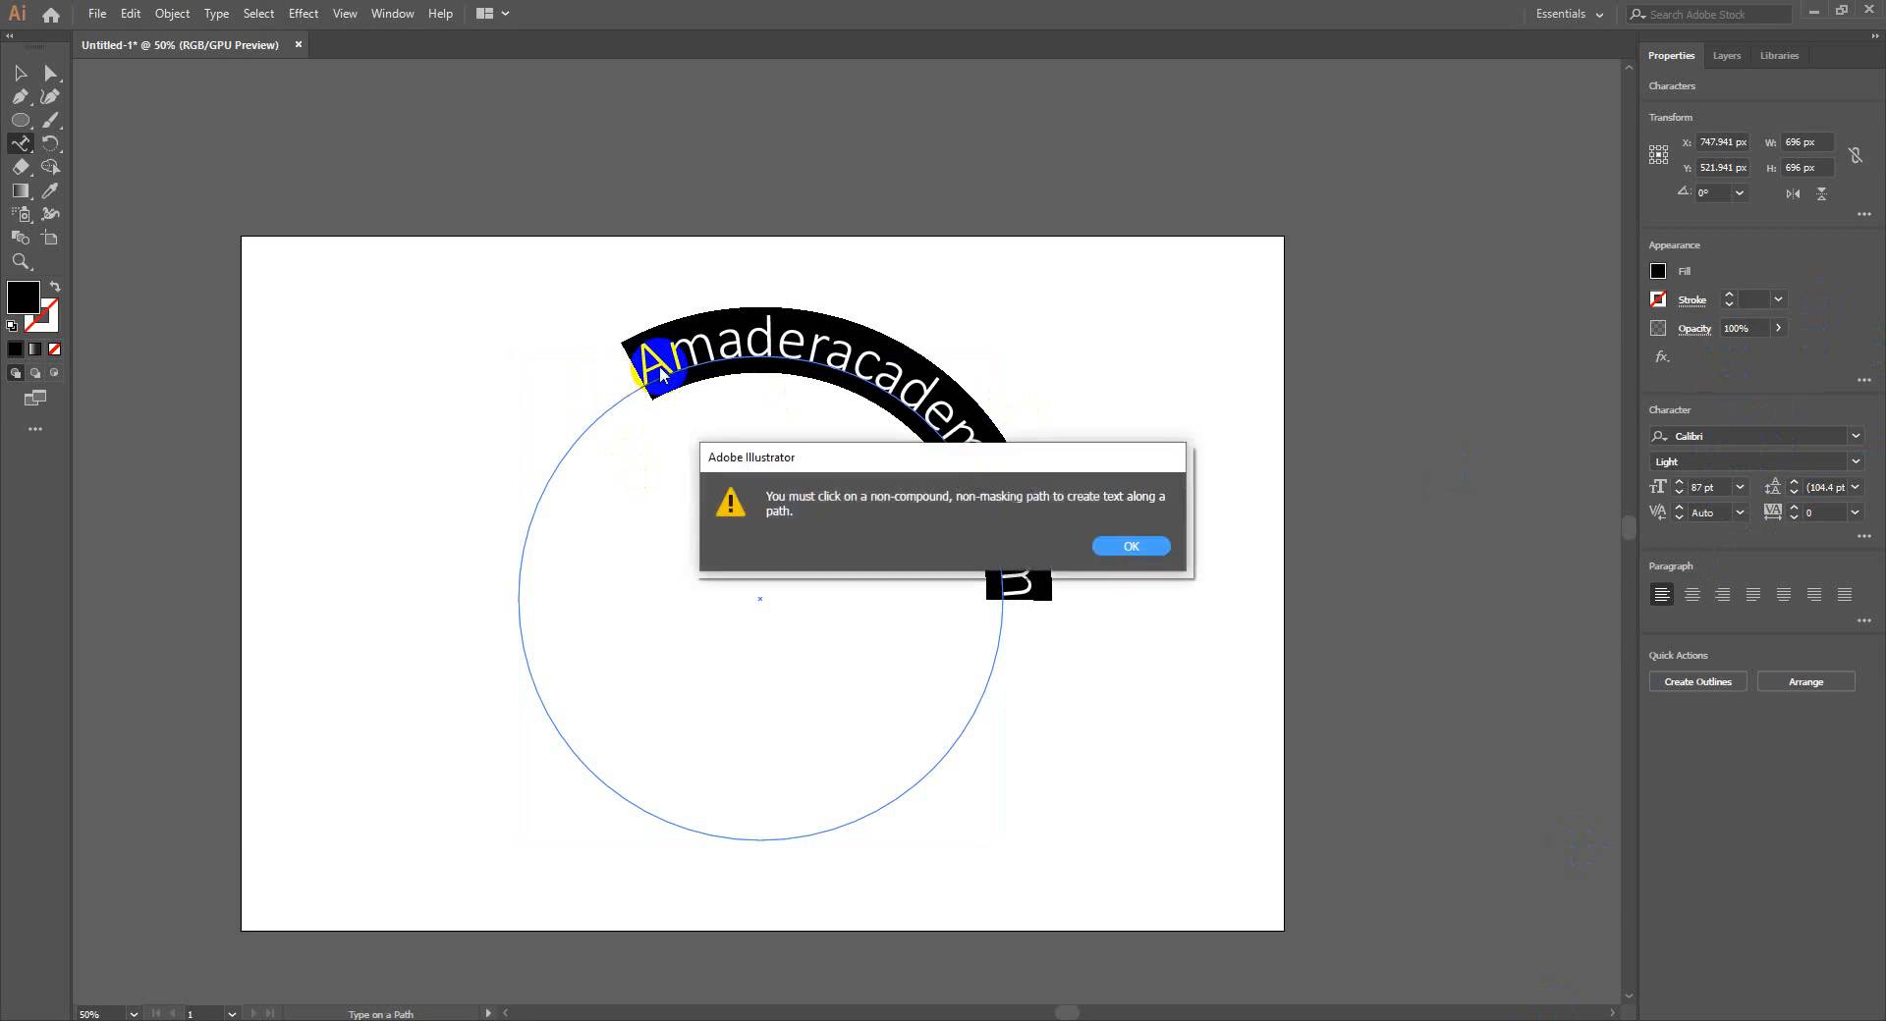
click(1146, 560)
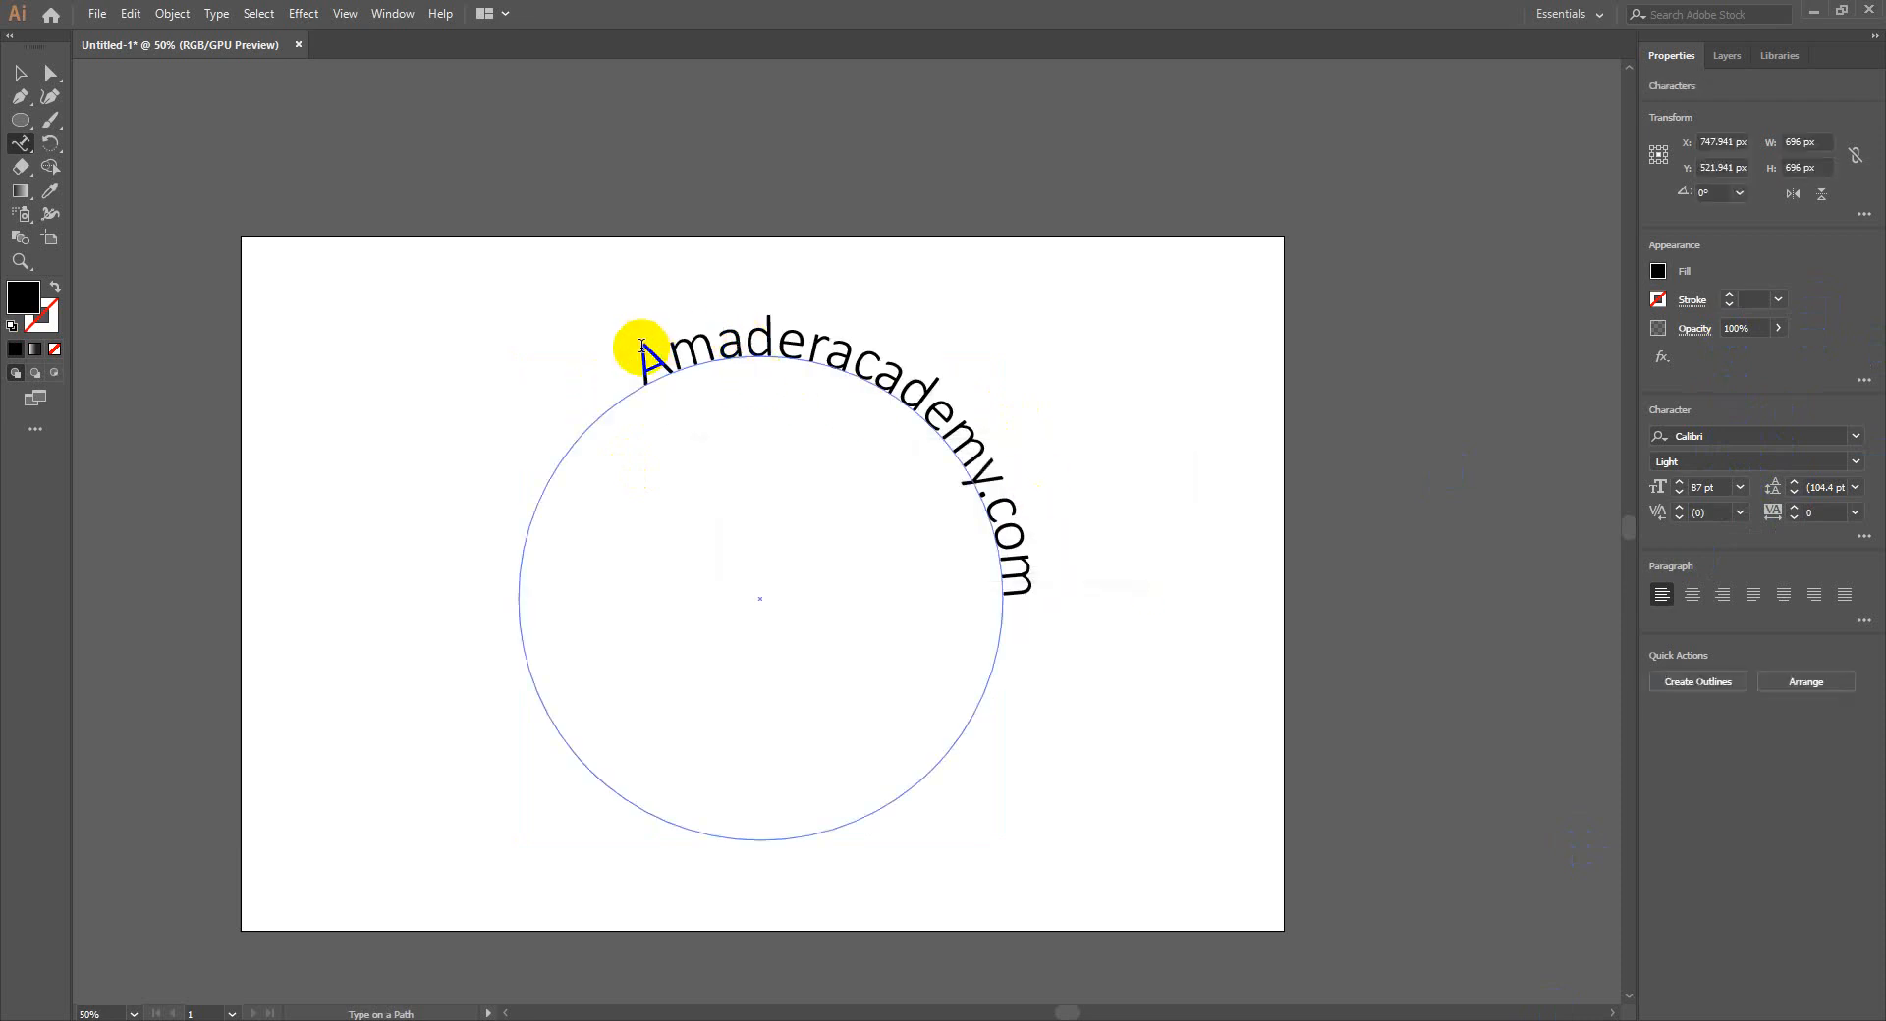
Insert "Learn With" in front of "Amaderacademy.com" in the path text
click(648, 361)
key(ctrl+z)
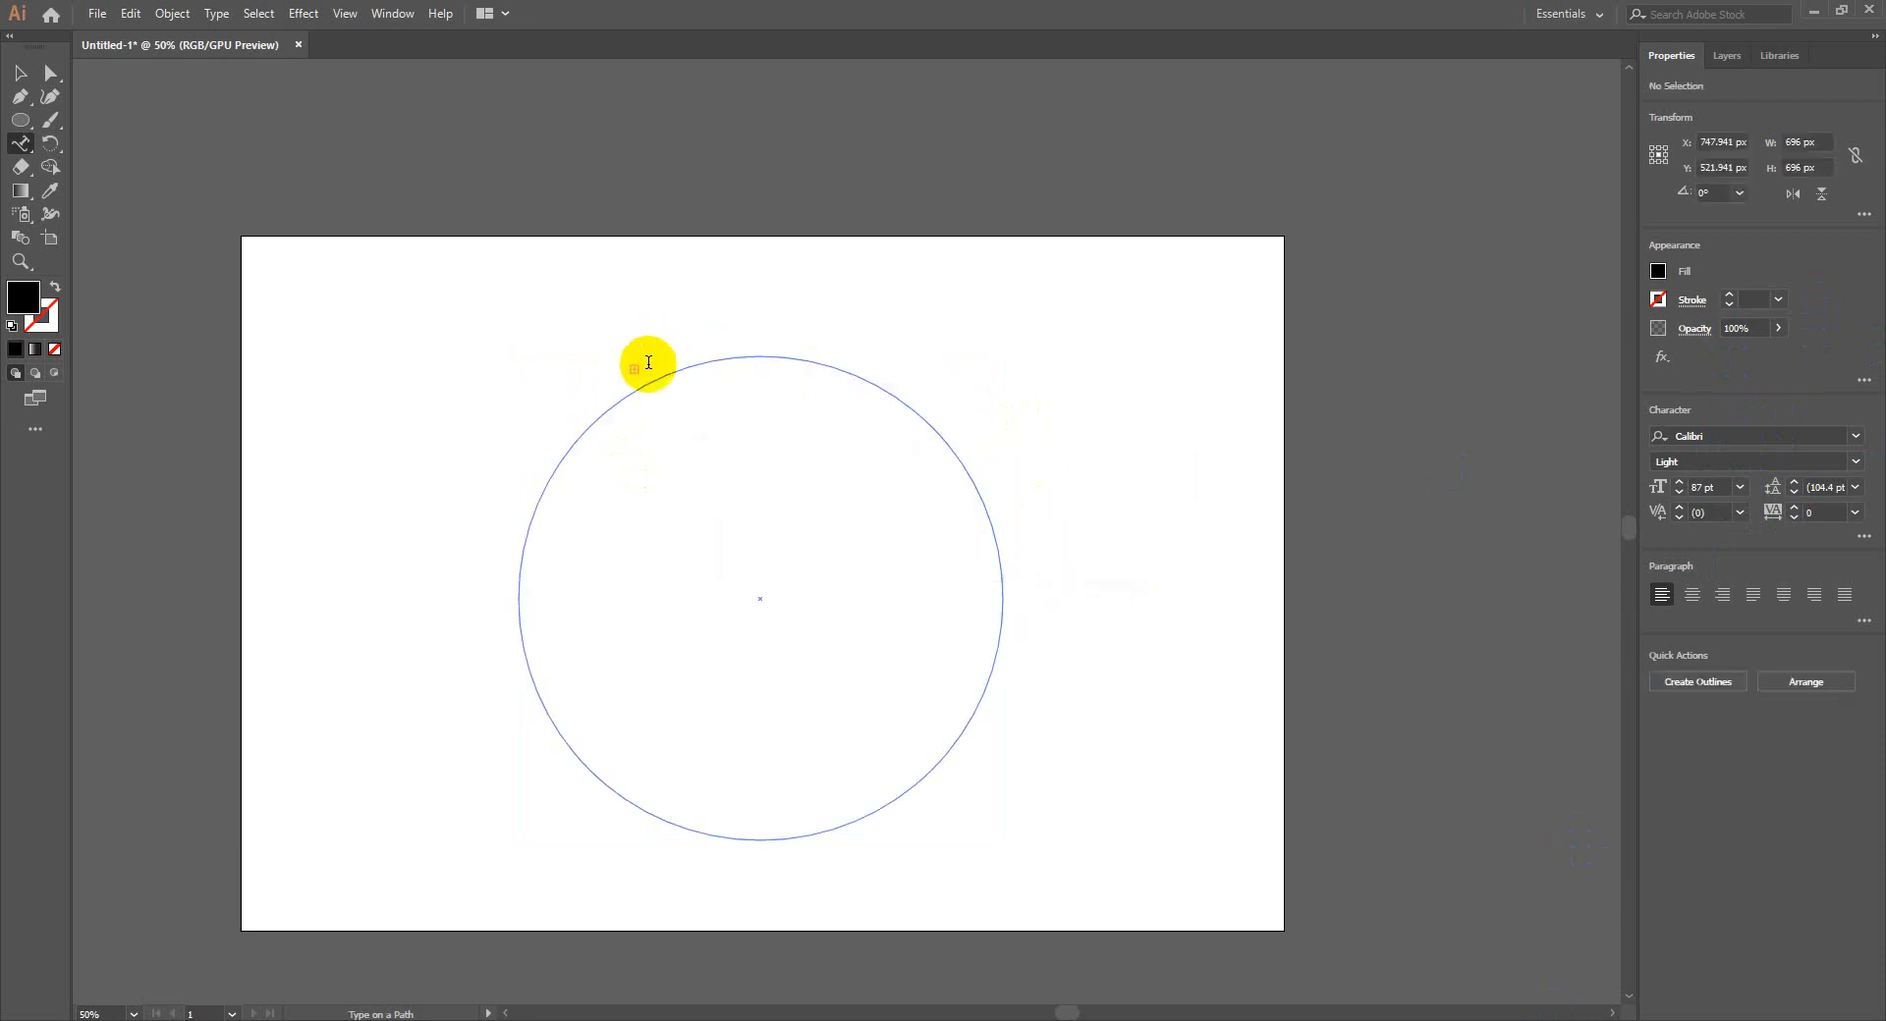
key(ctrl+shift+z)
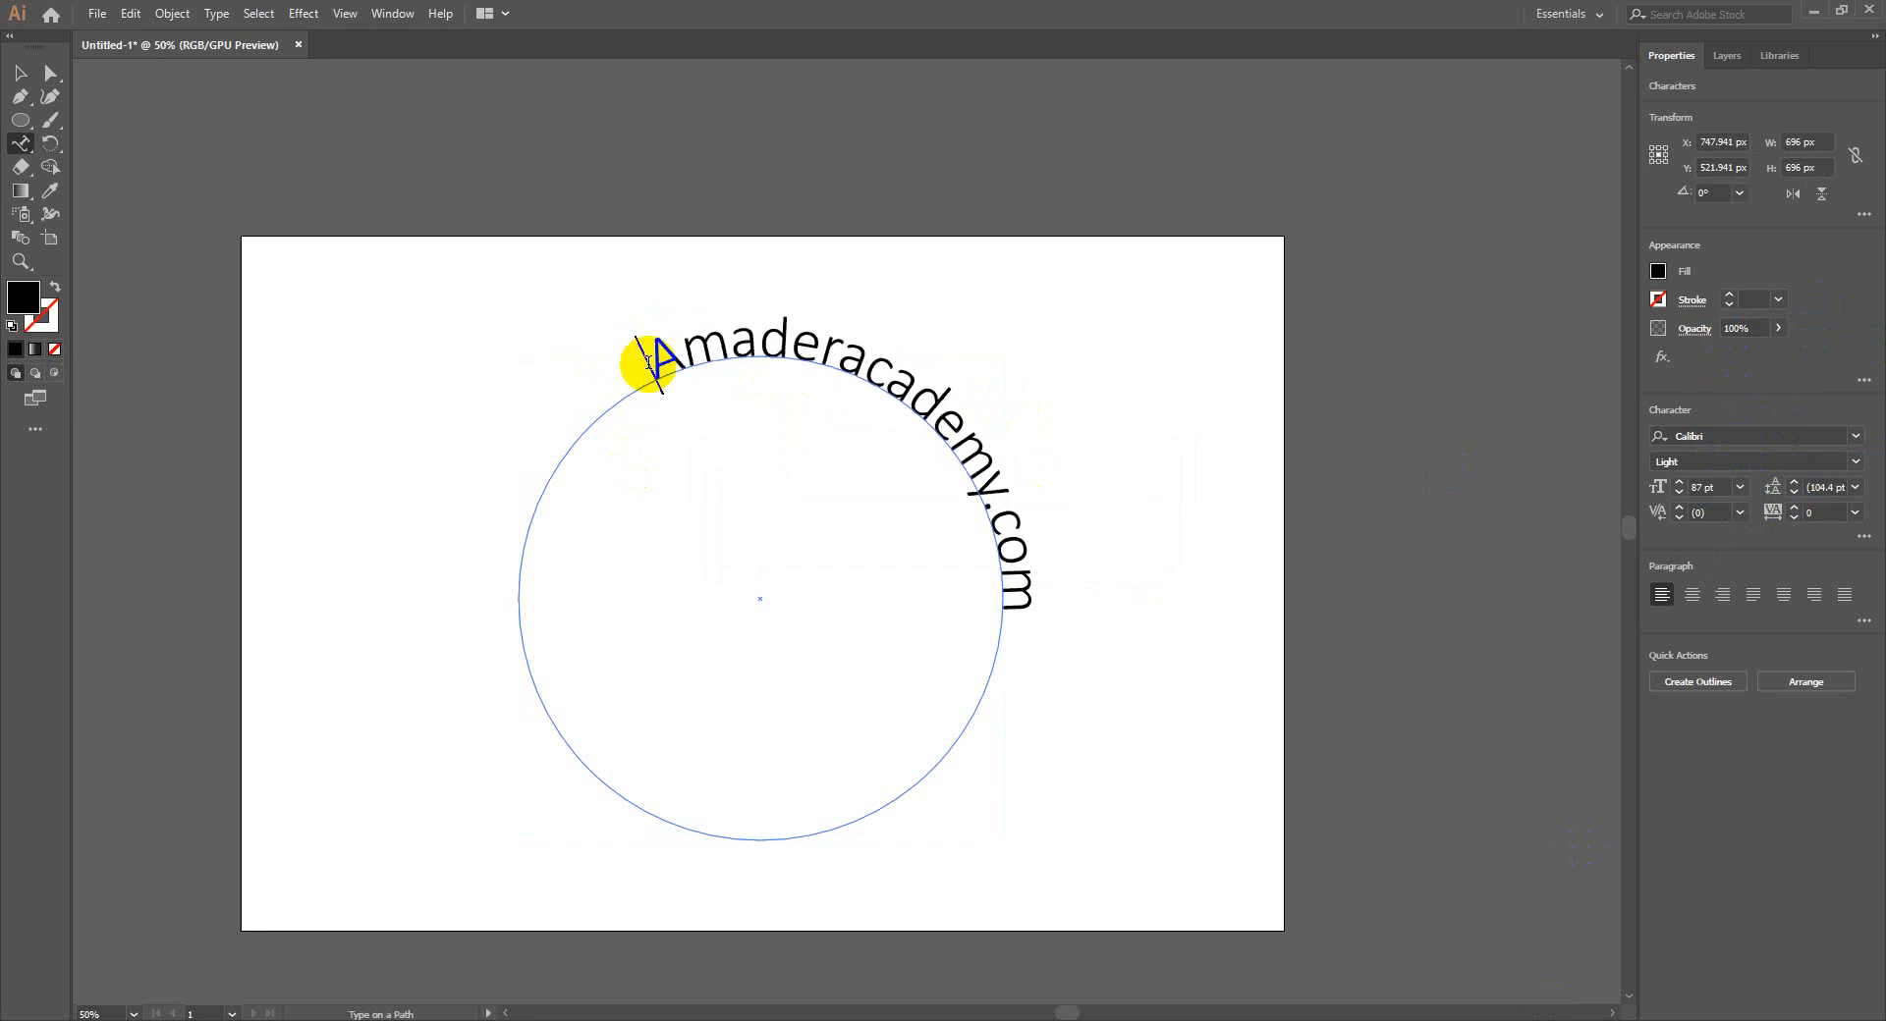
text(Learn )
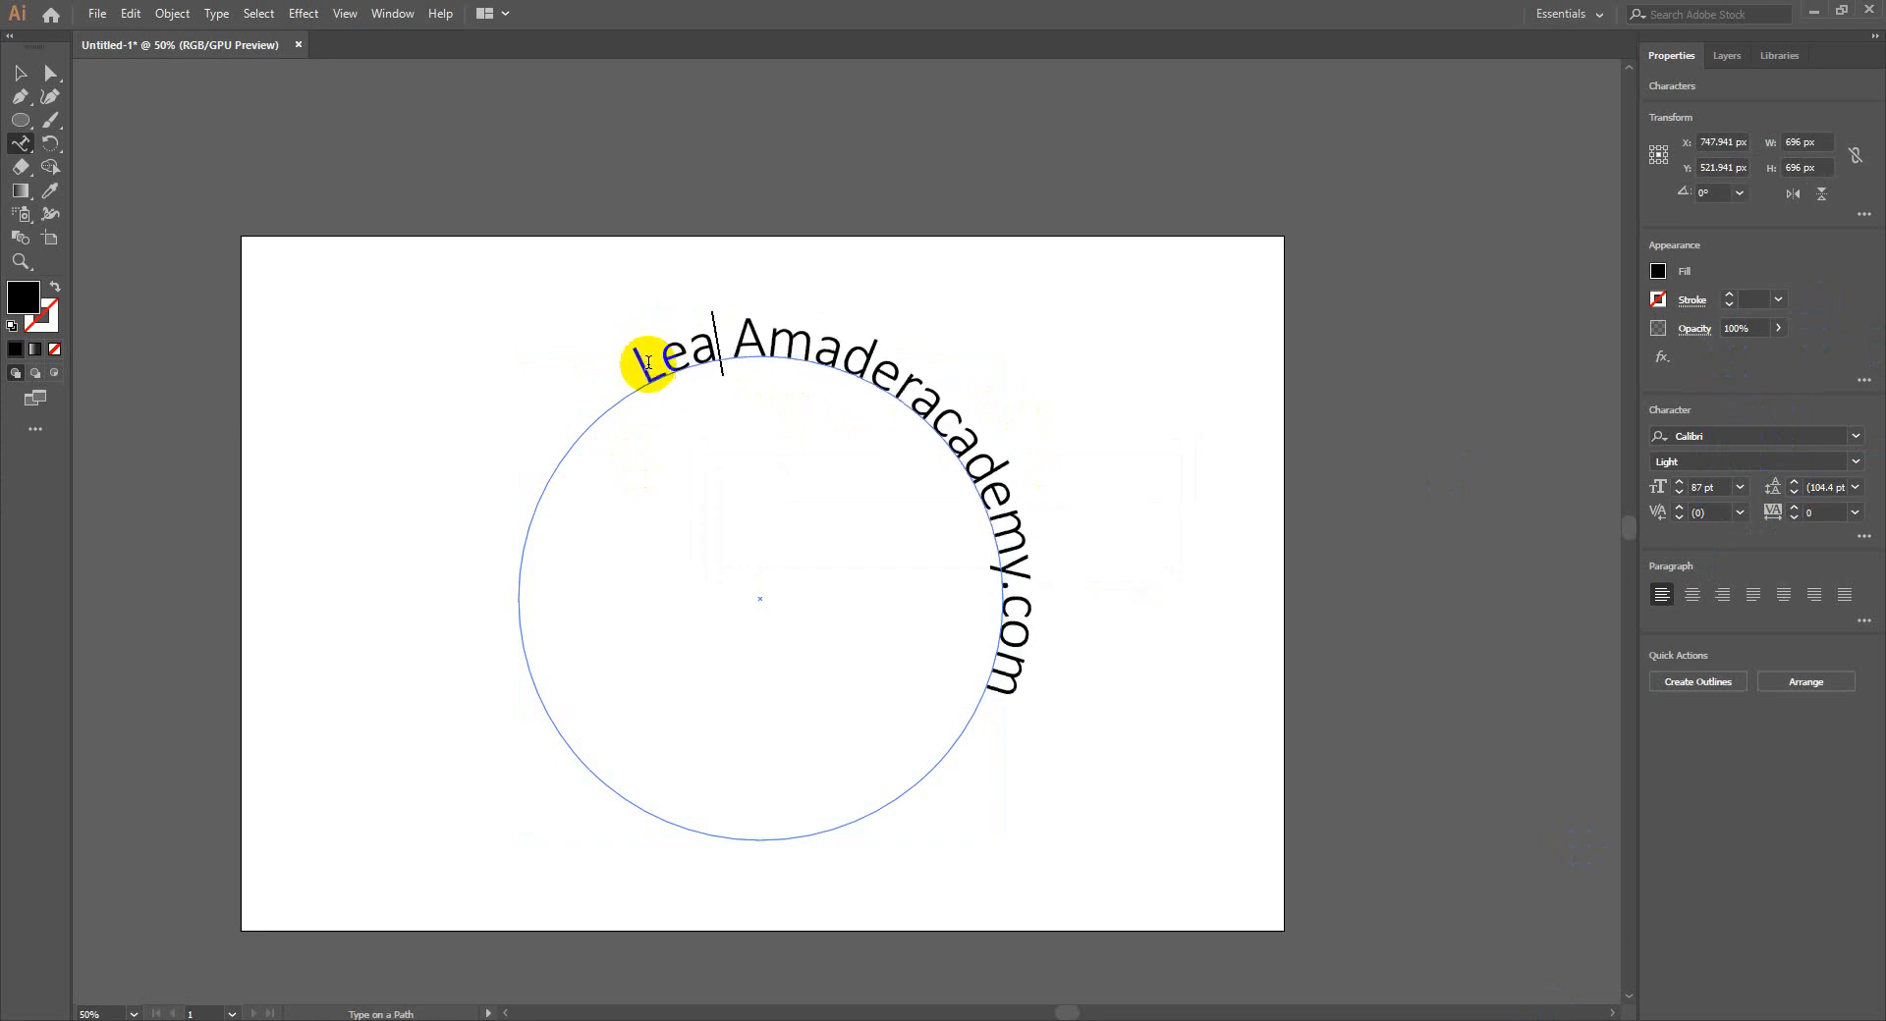
text(Wih)
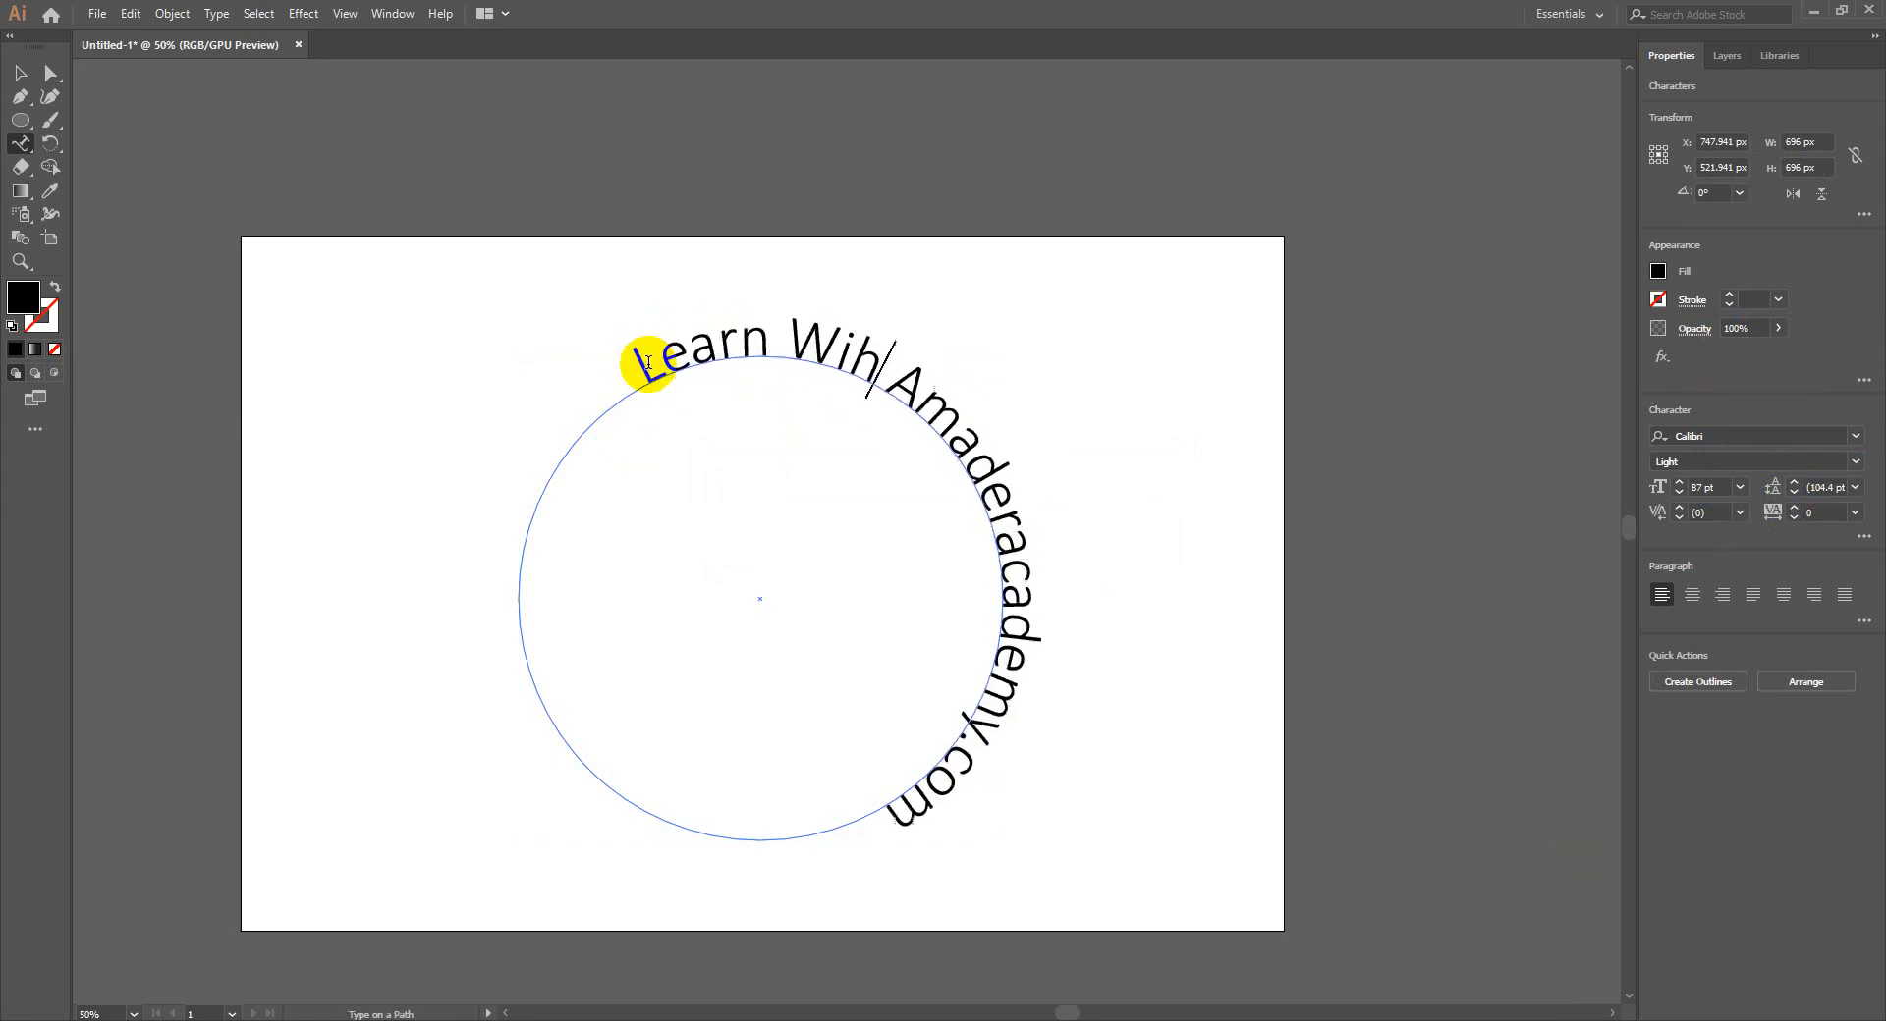
key(BackSpace)
text(th)
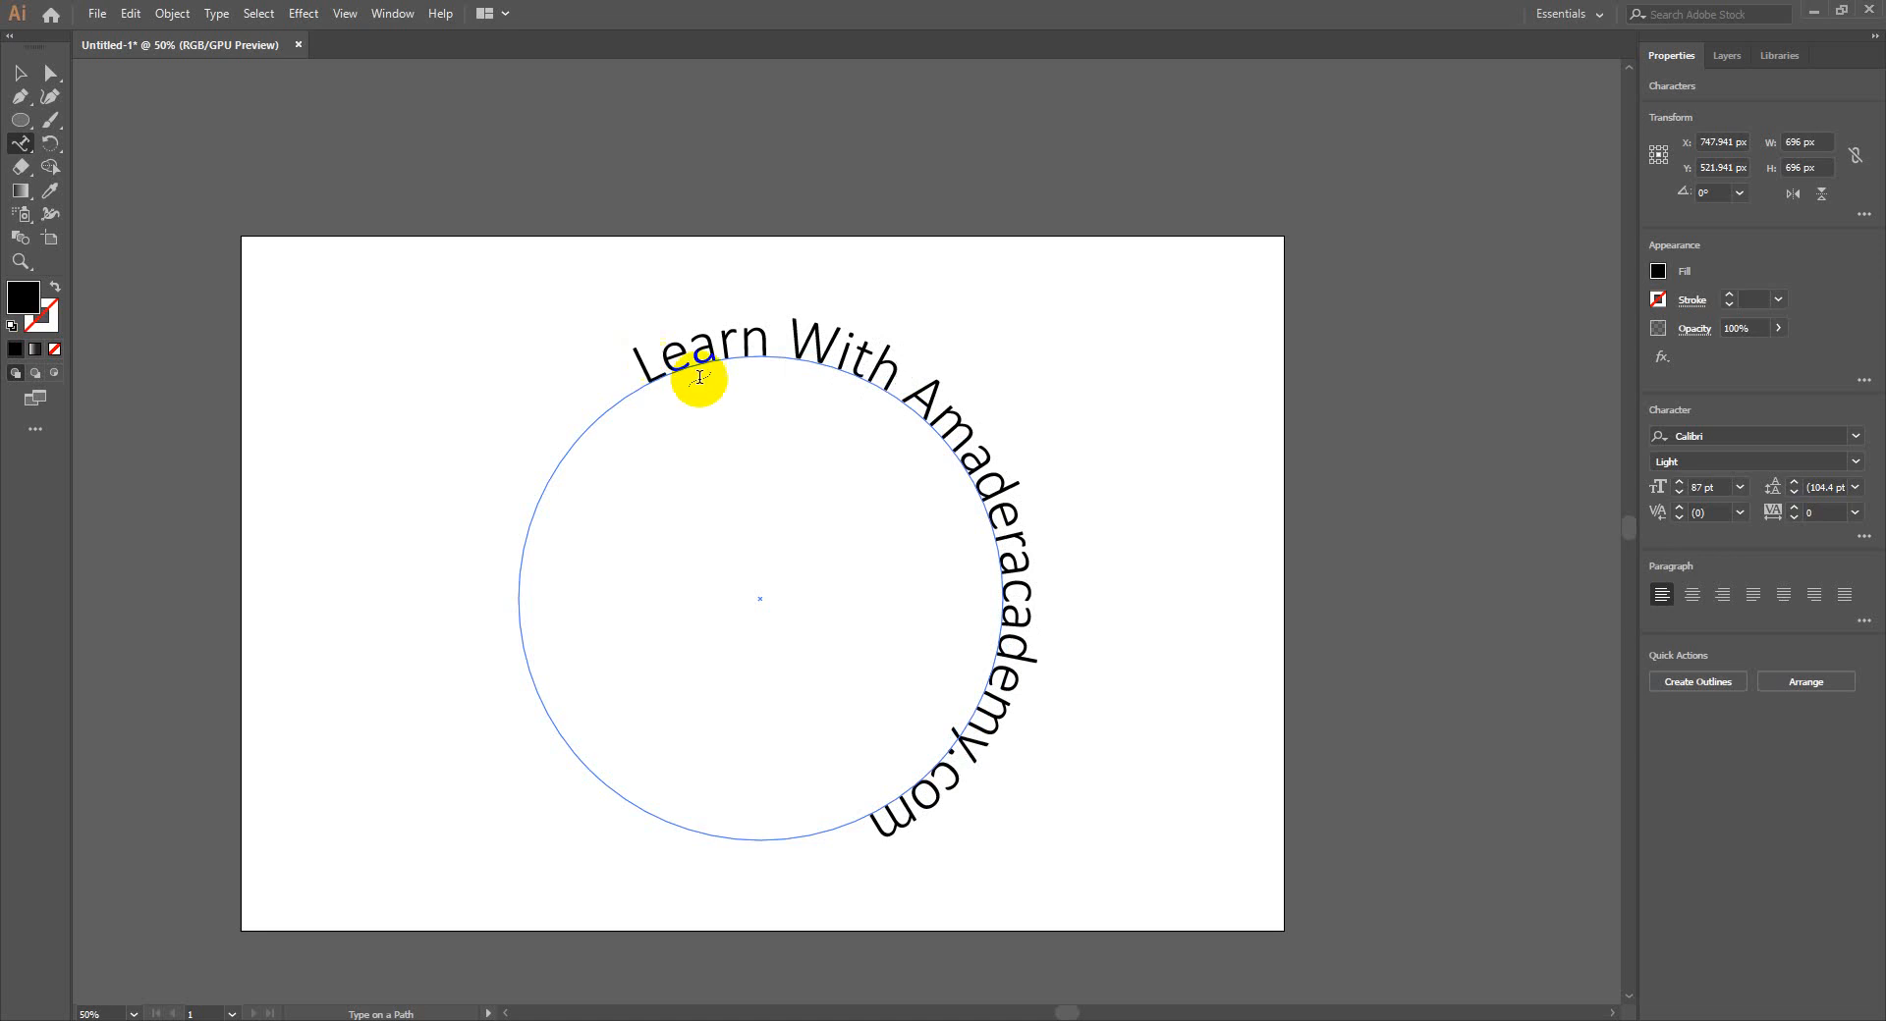
Reduce all the text on the circle to 62 pt
key(ctrl+a)
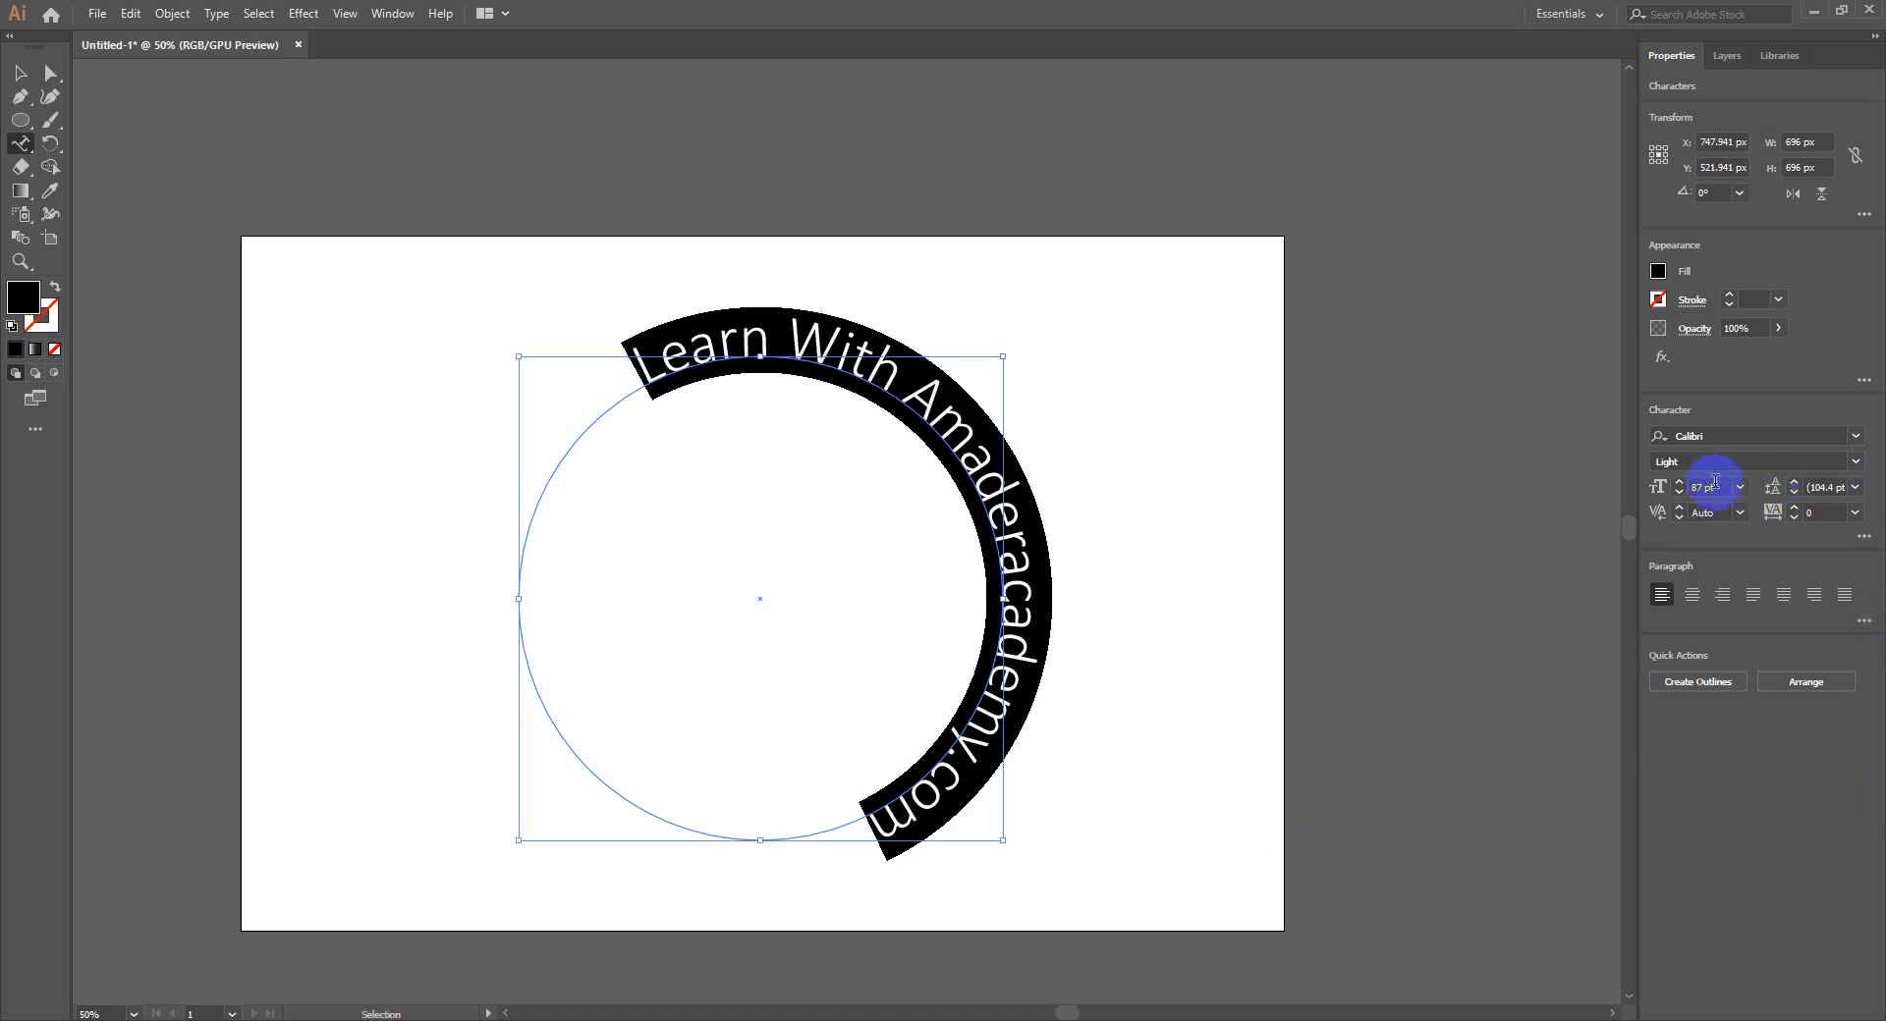
click(1709, 487)
scroll(1714, 484, down, 20)
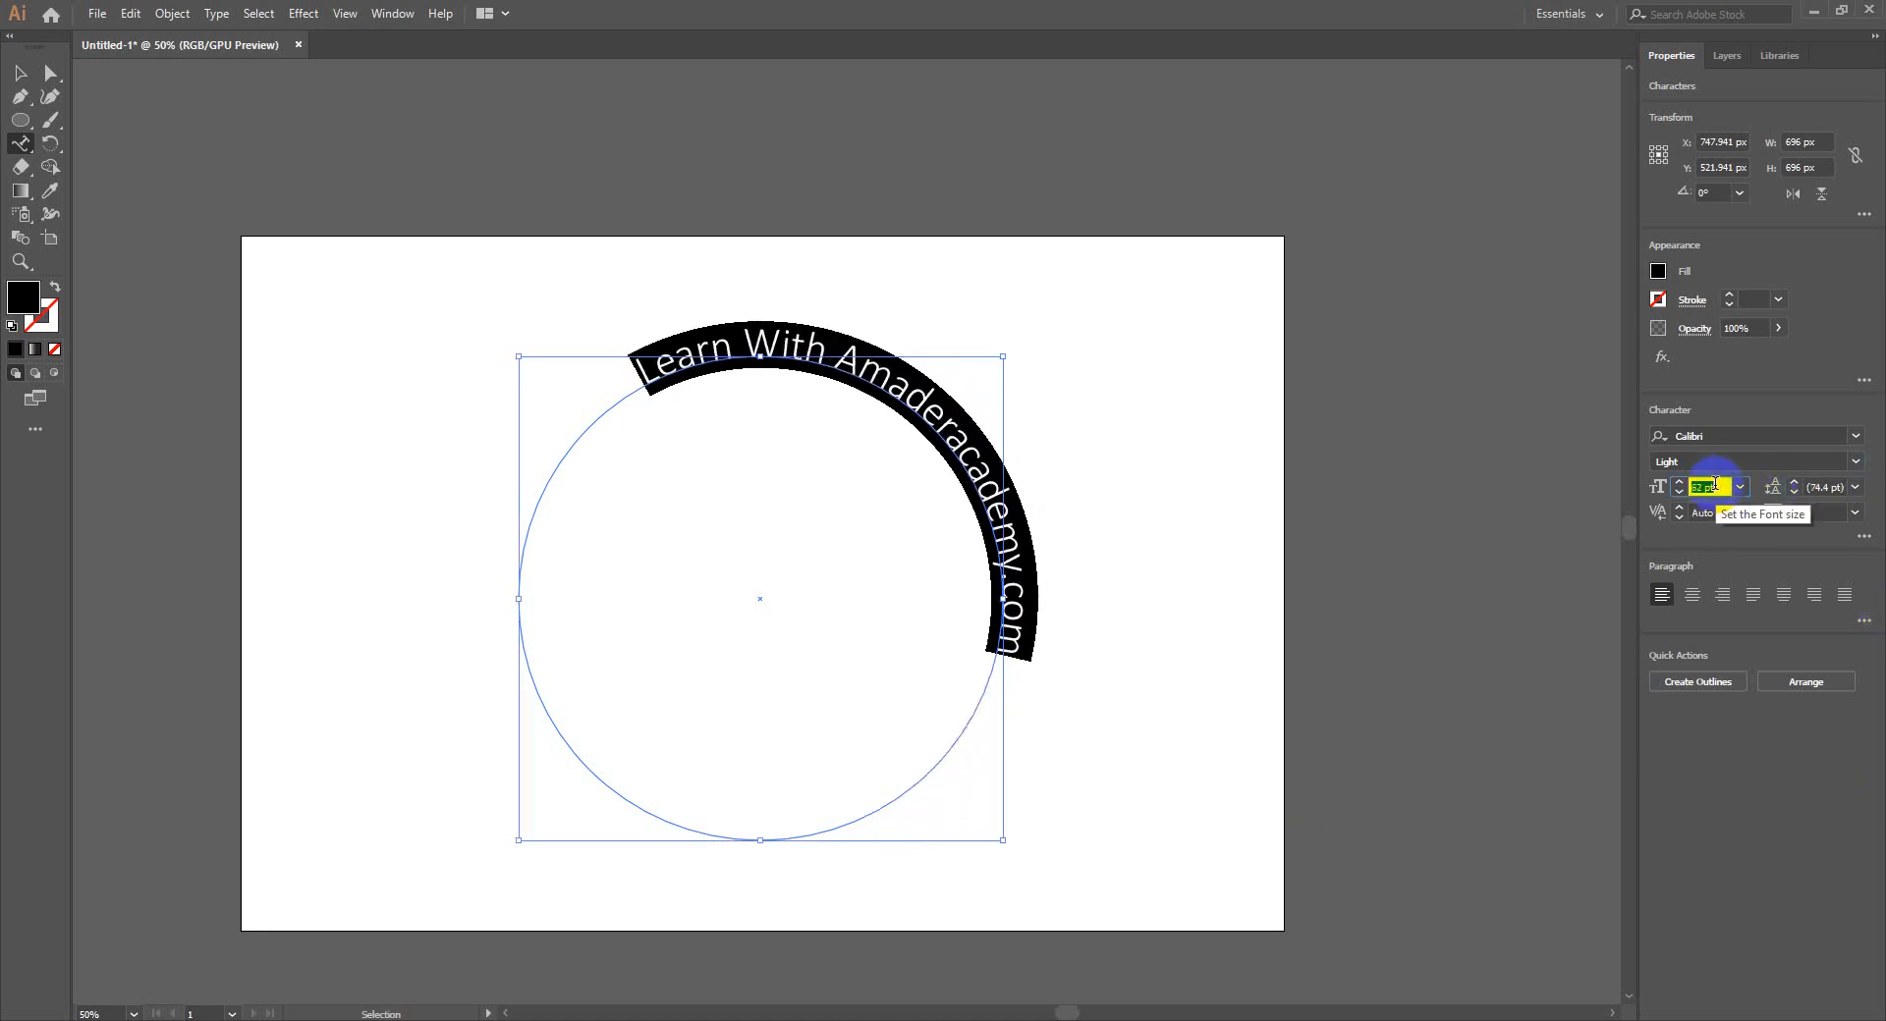
Slide the path text around the circle with its brackets, try it inside the lower arc, and return it outside the upper-left arc
click(21, 73)
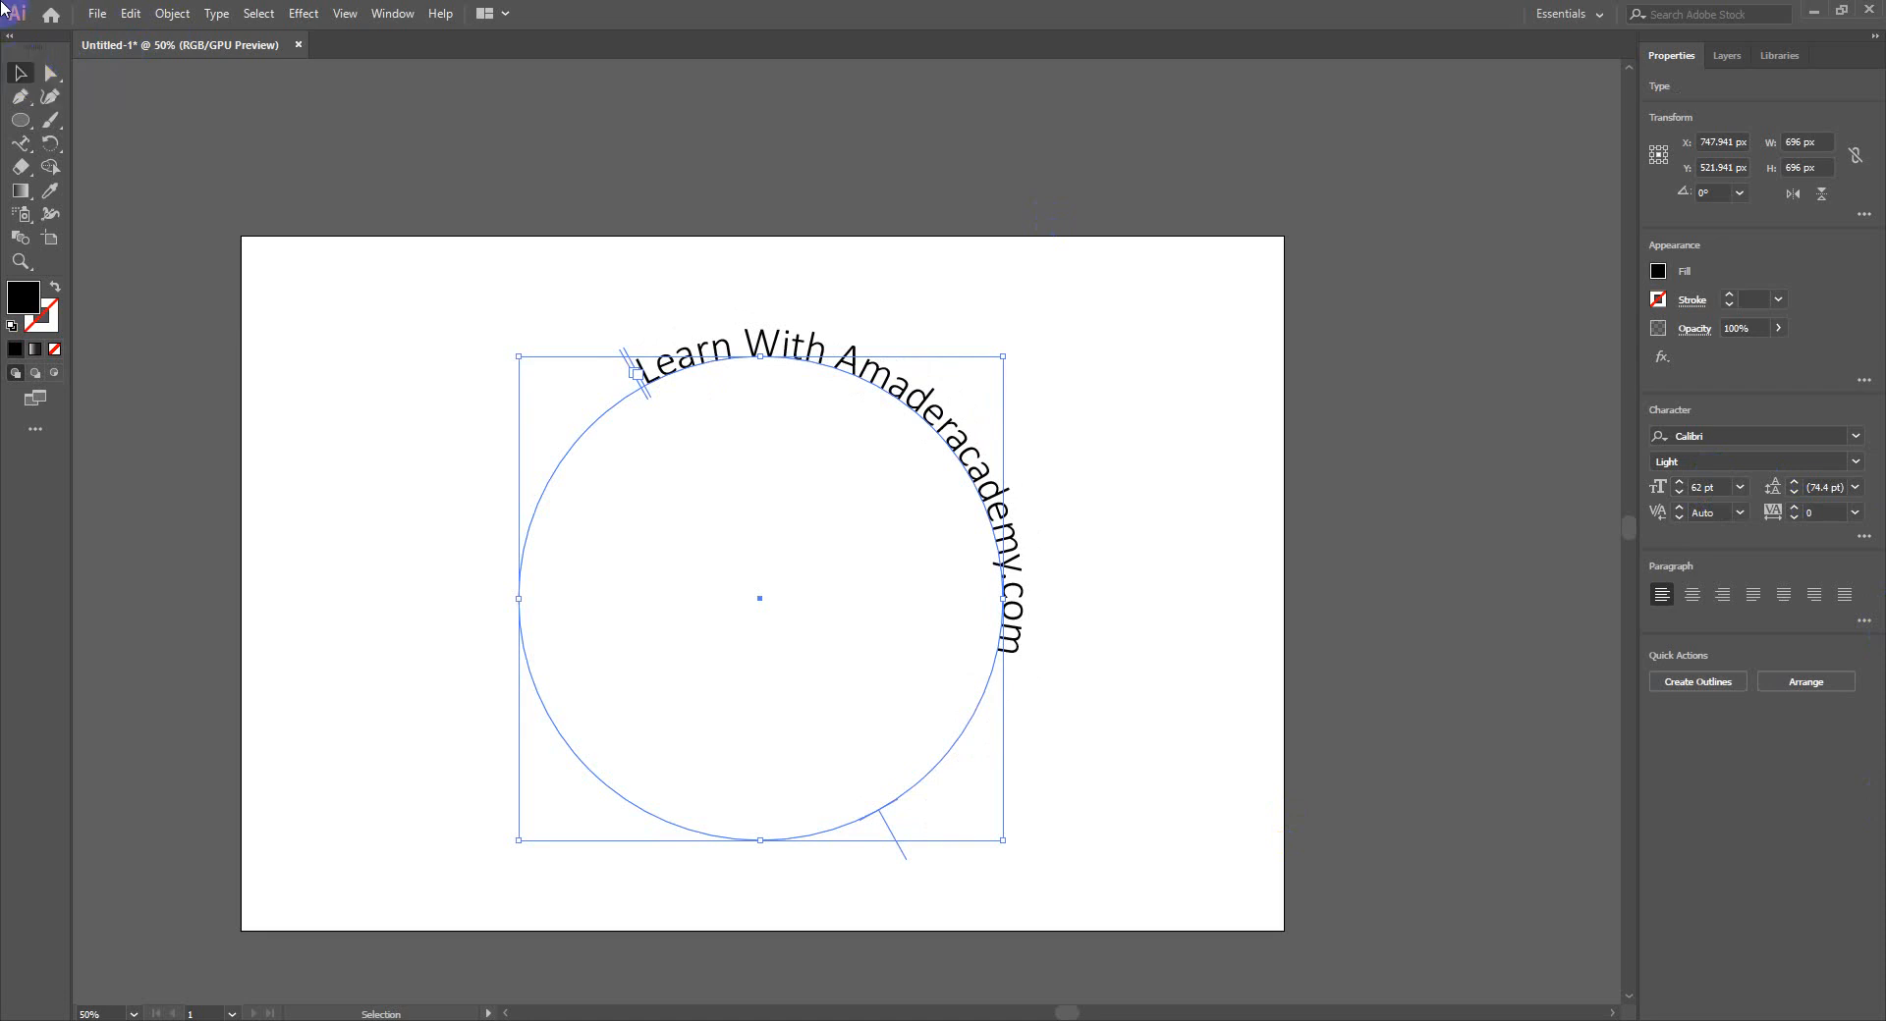
click(674, 345)
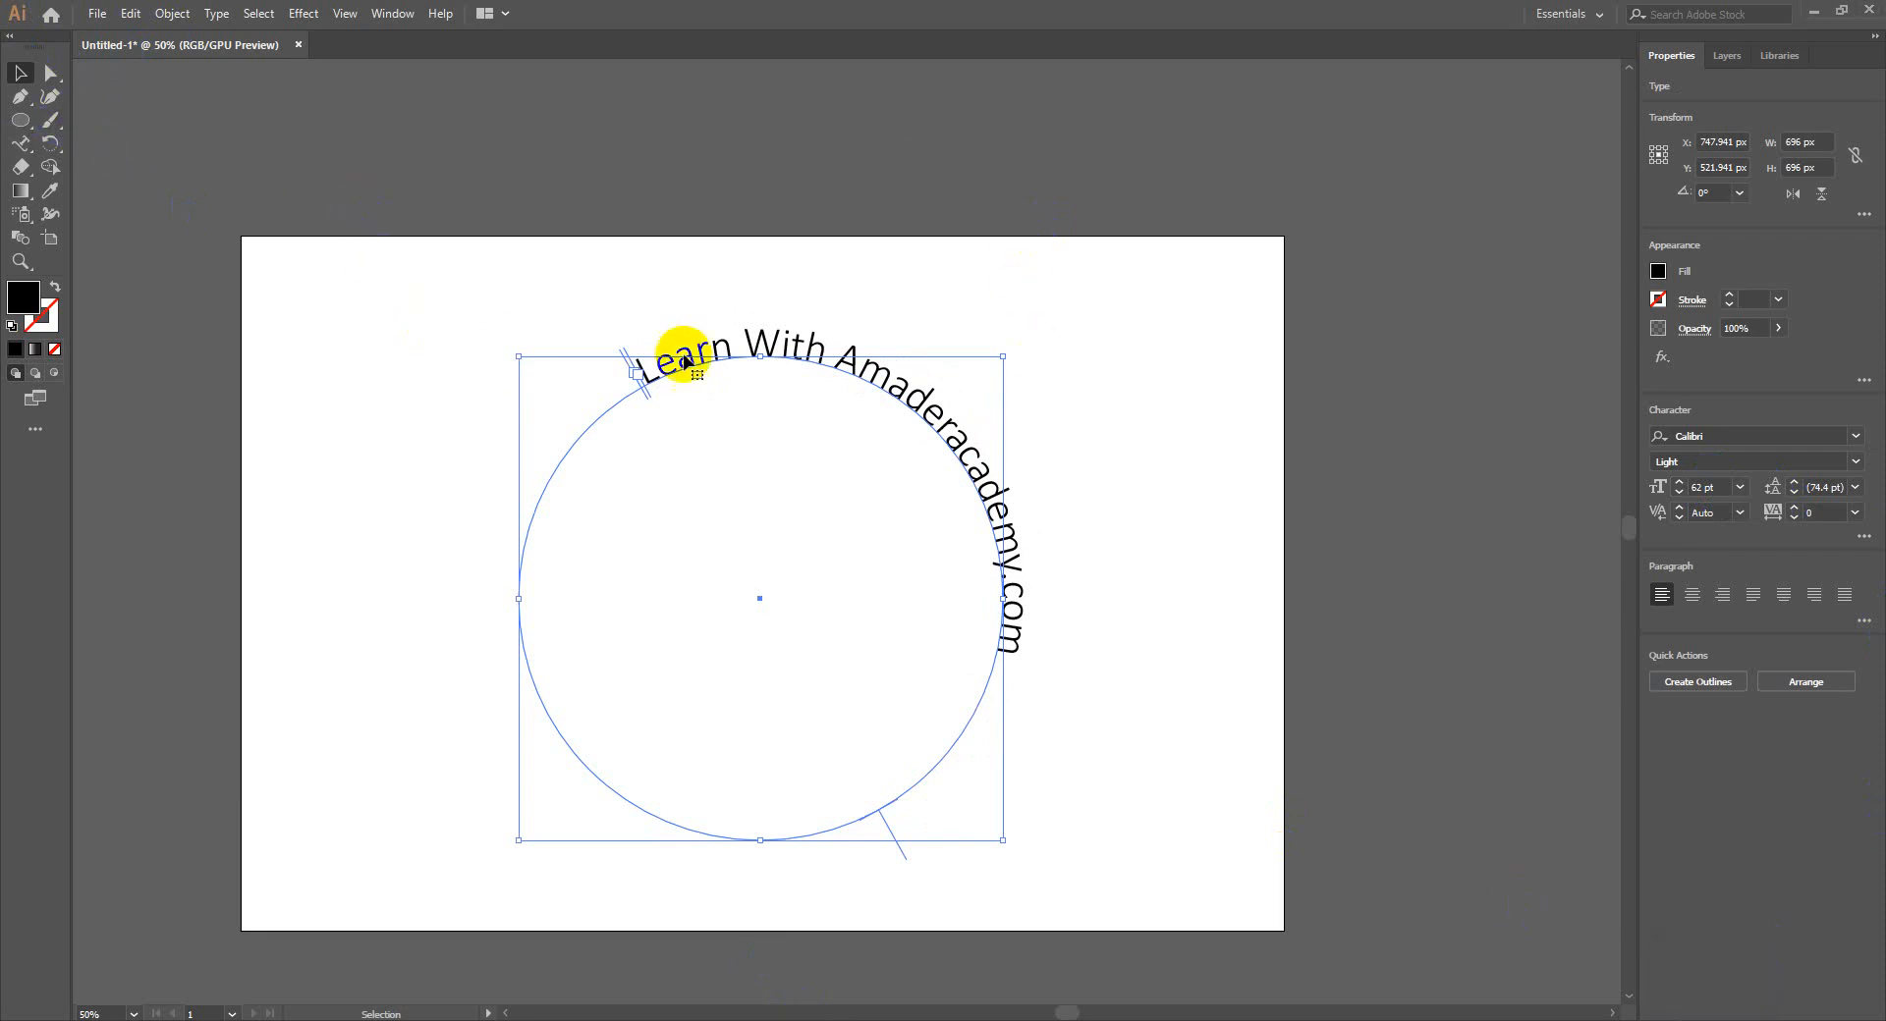
click(917, 551)
click(989, 554)
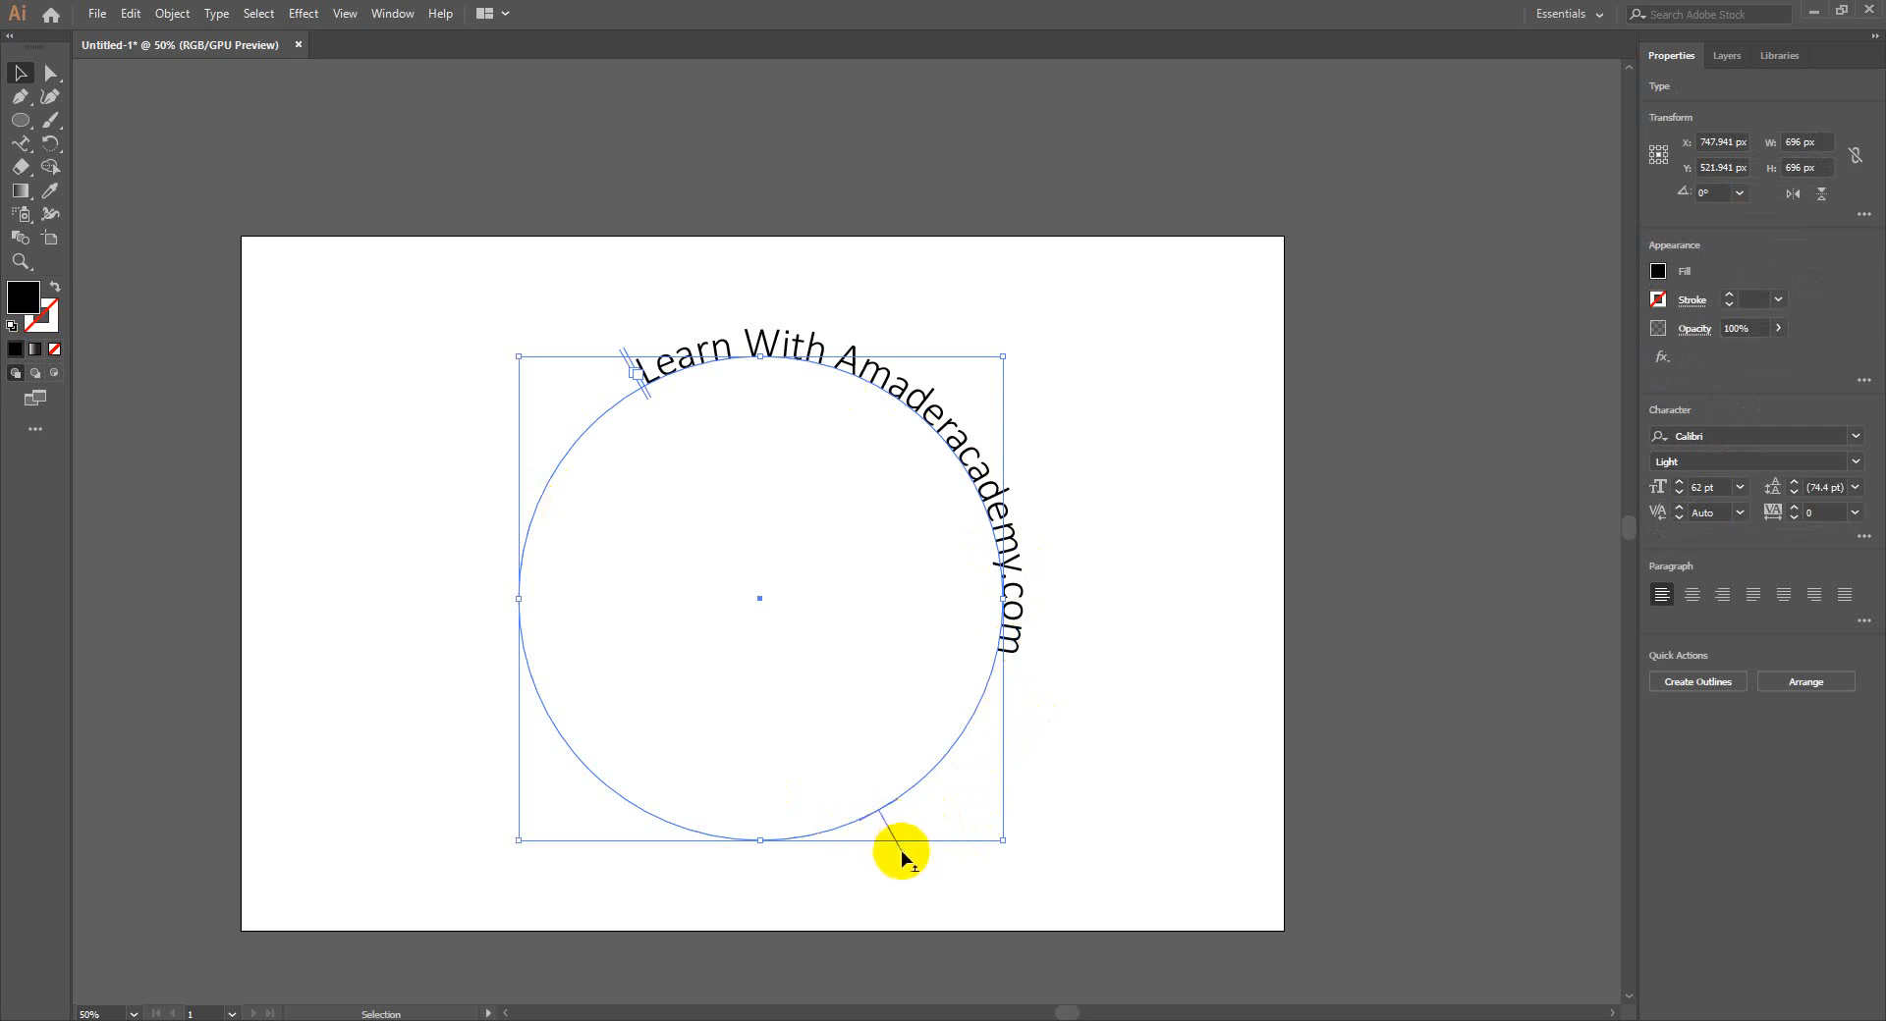
drag(899, 851, 685, 577)
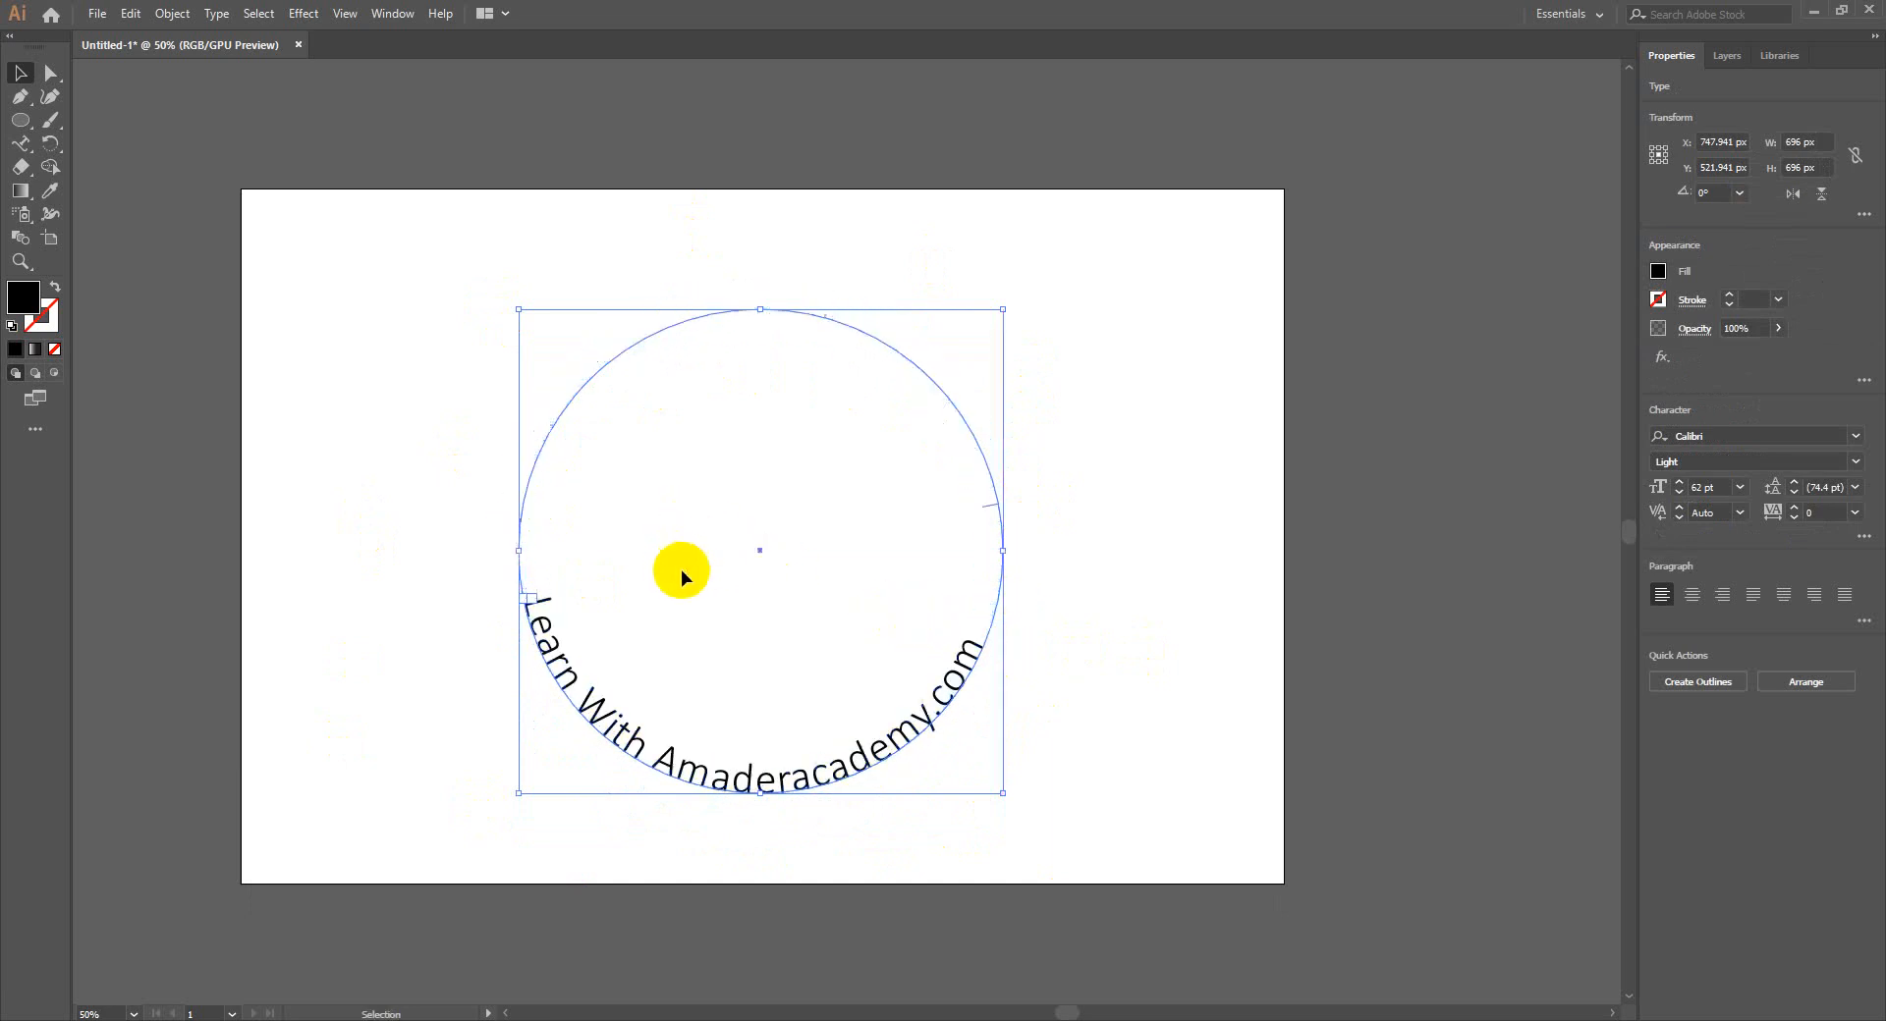
key(ctrl+z)
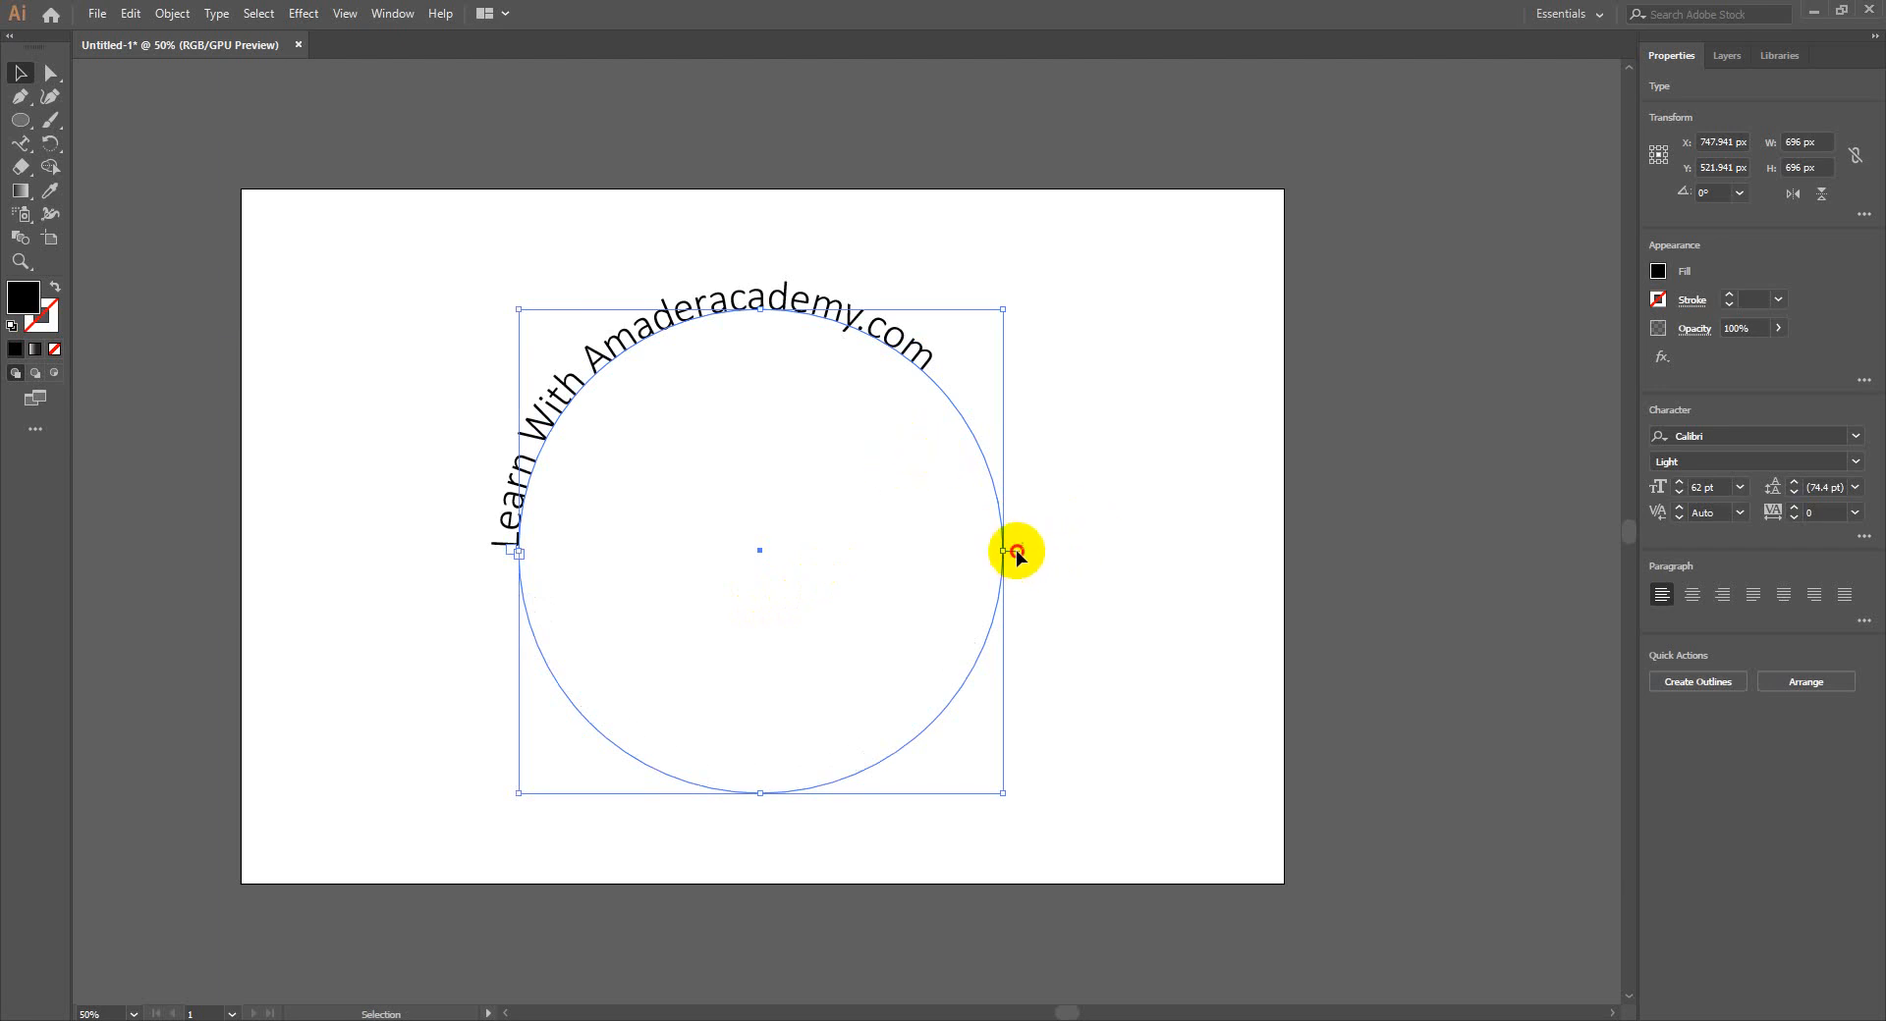
drag(1018, 556, 1081, 463)
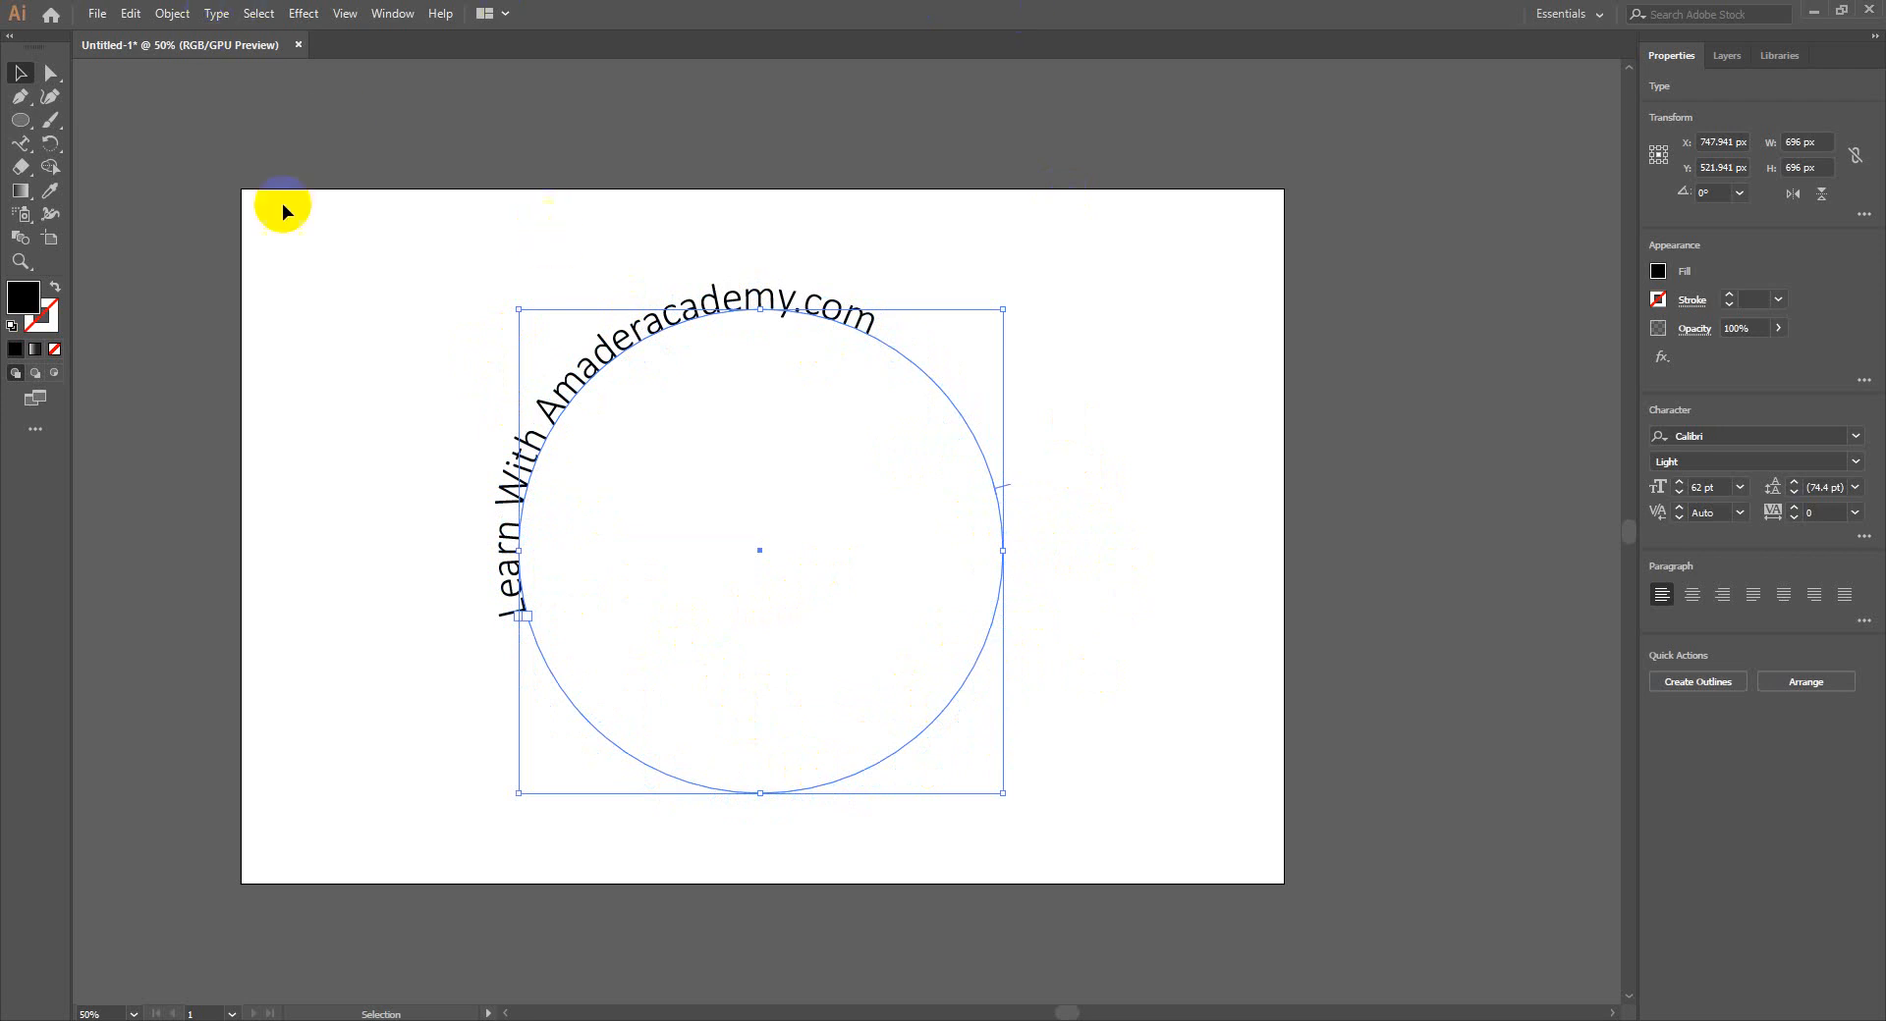
Delete the circular path text to leave the artboard empty
drag(21, 143, 169, 196)
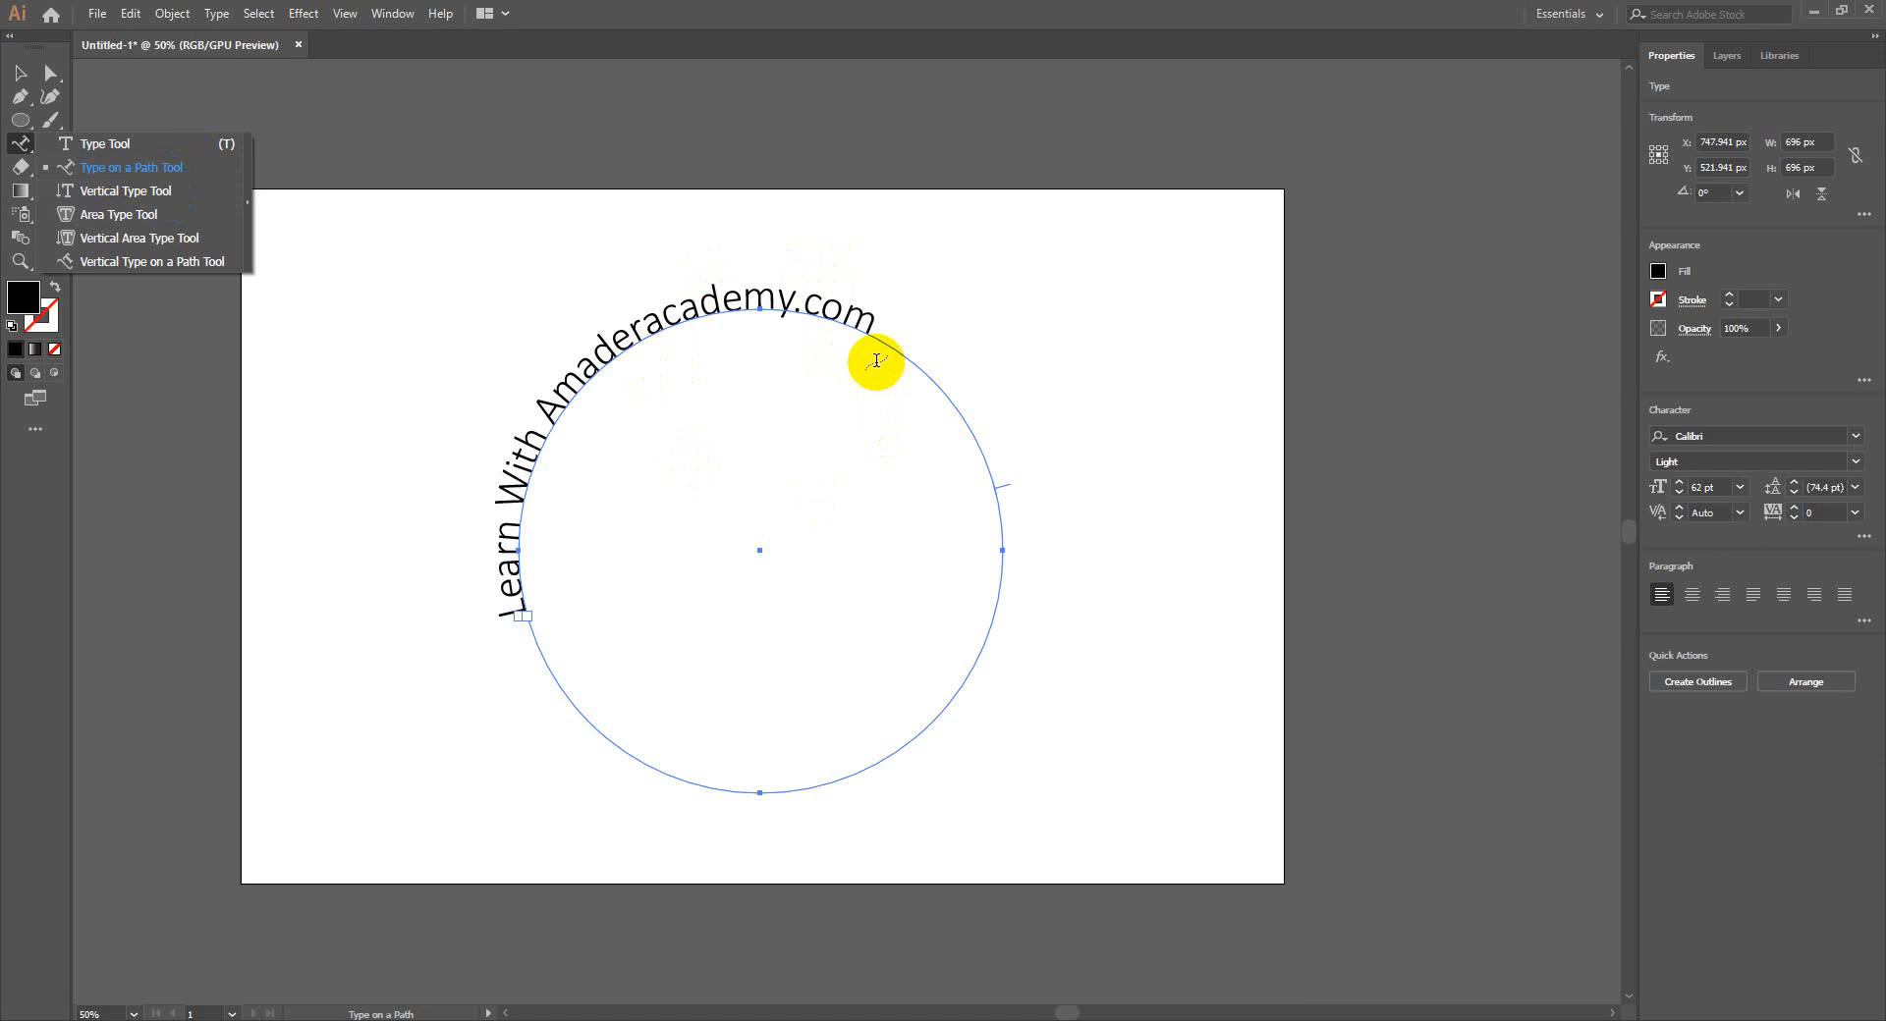
click(21, 73)
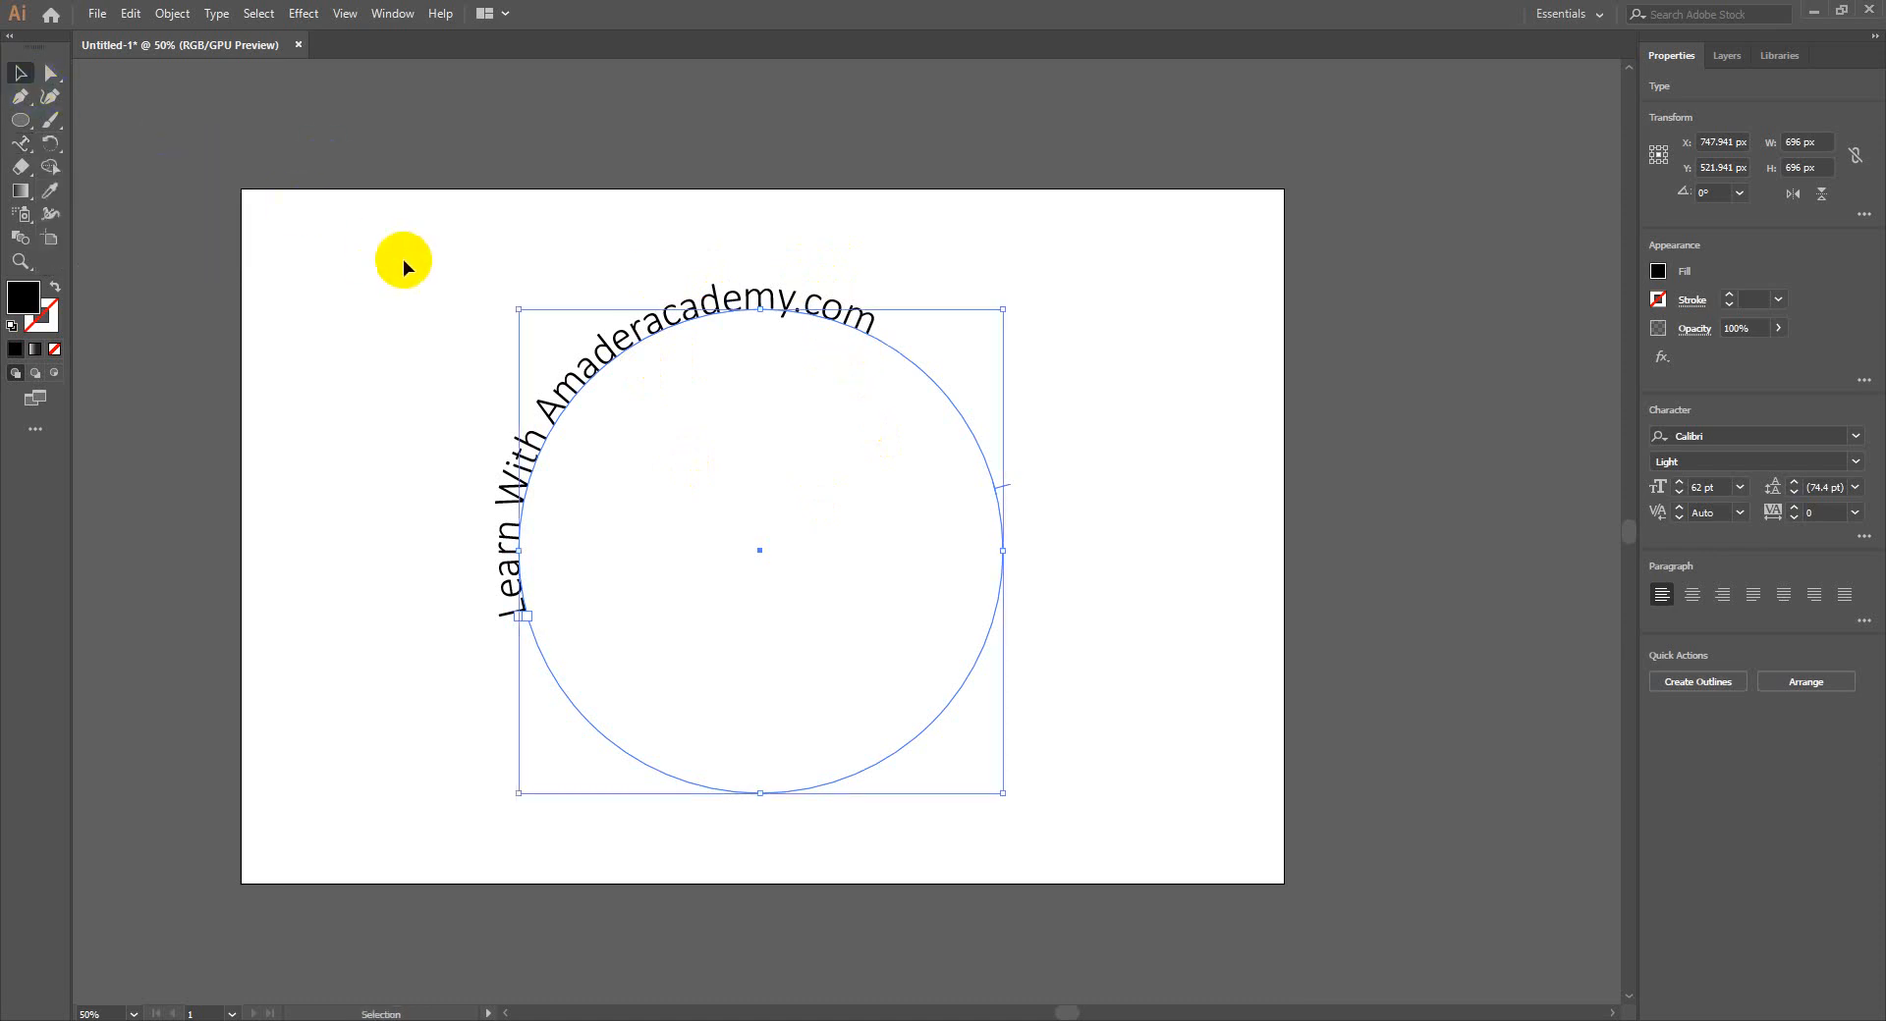
drag(402, 262, 938, 548)
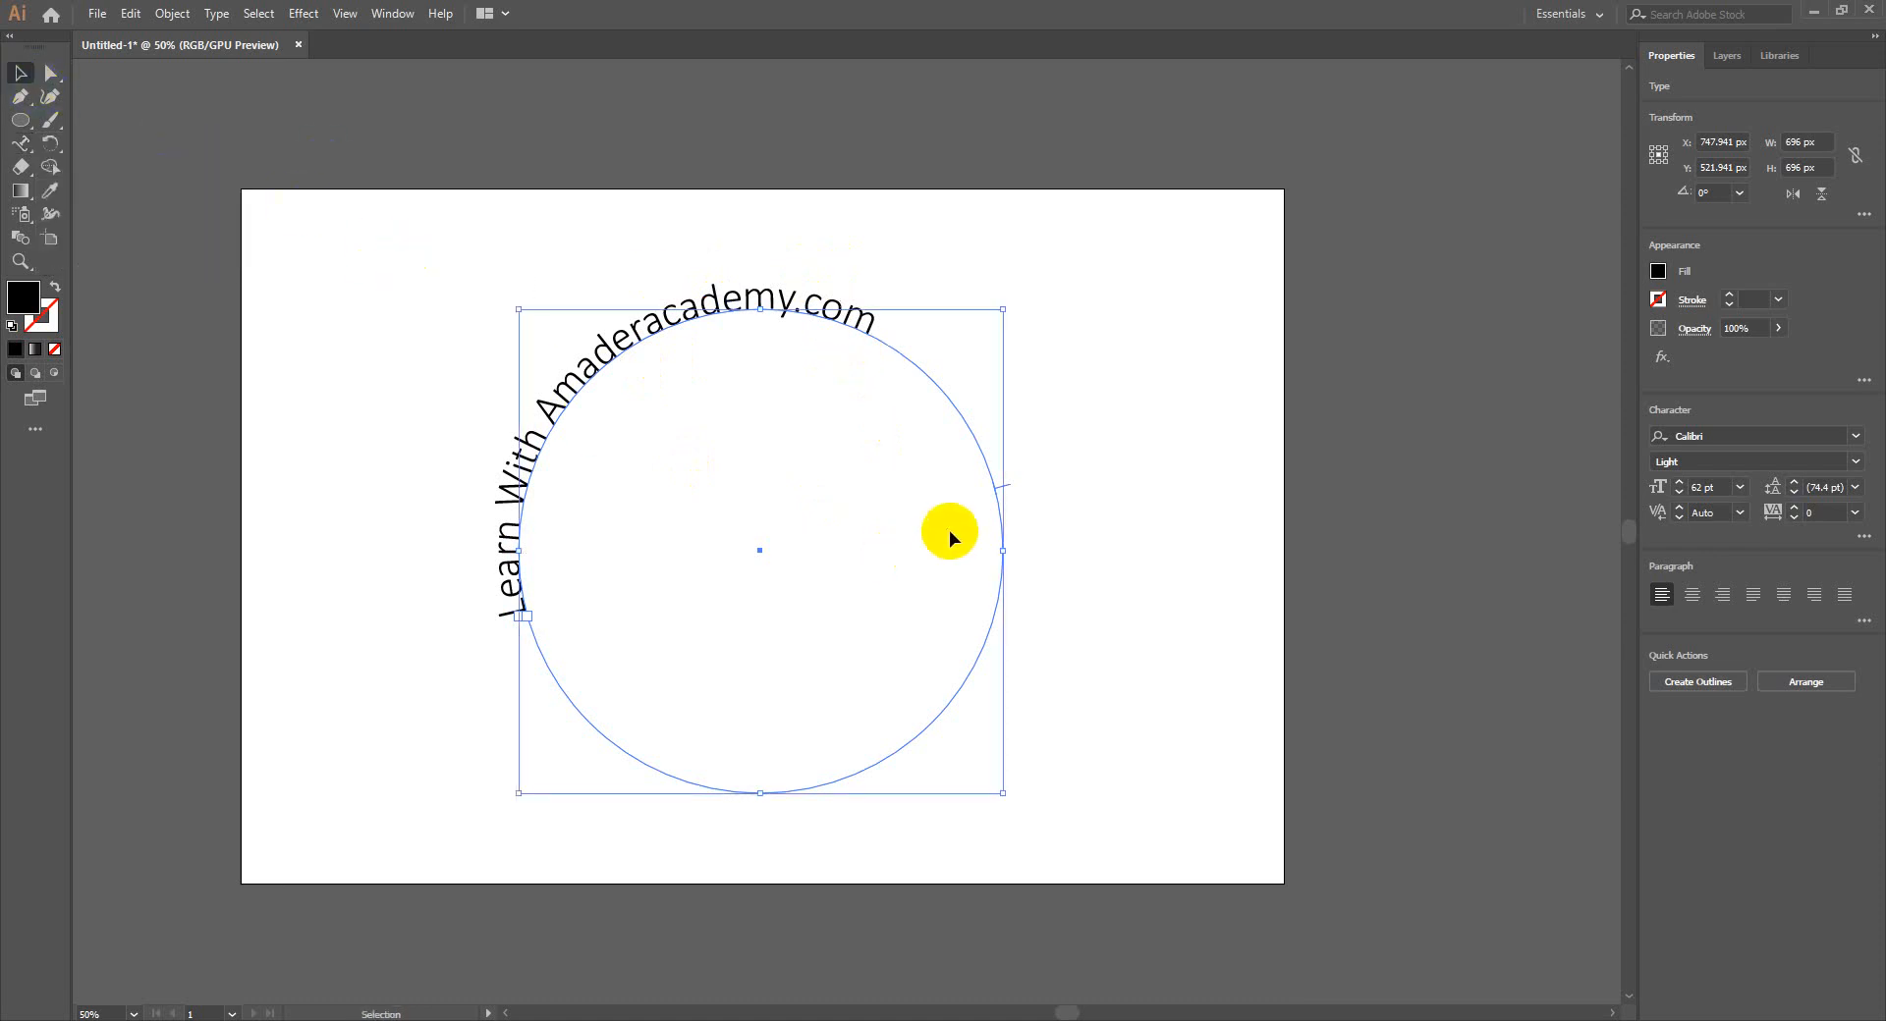
key(Delete)
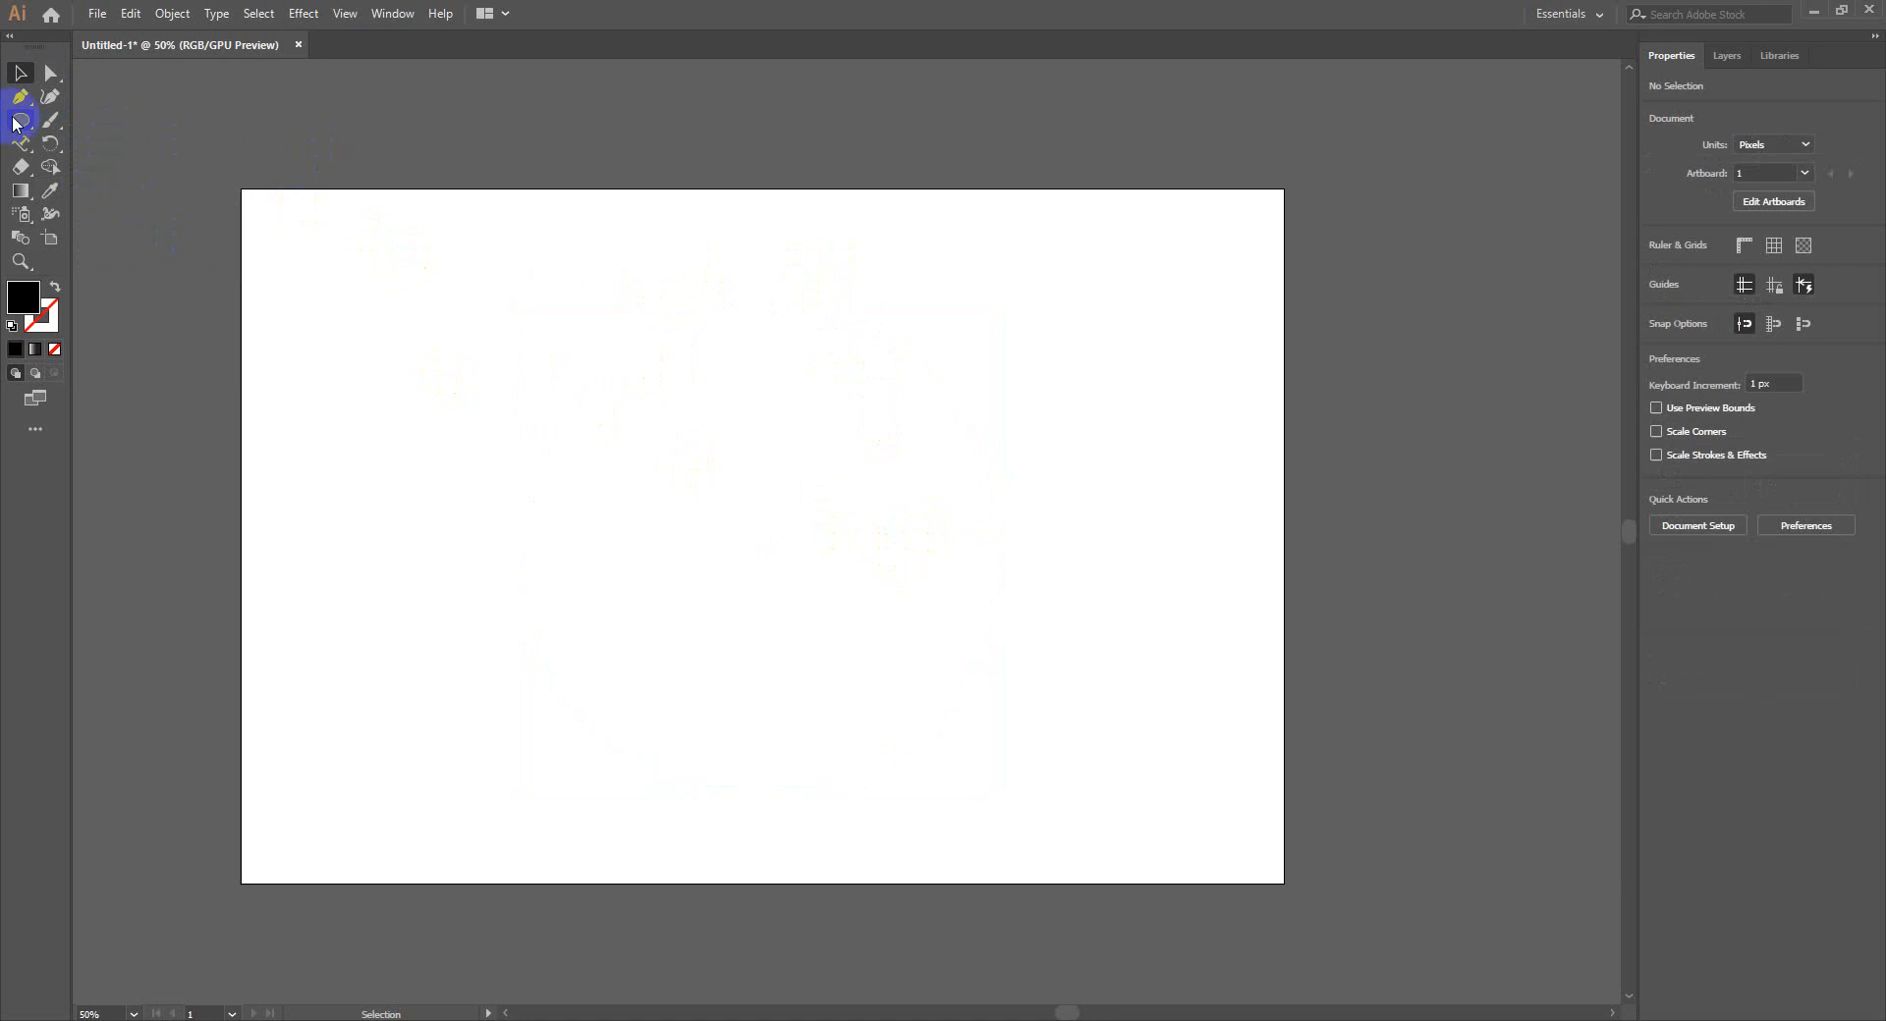
Create vertical point text reading "fdafaafsasag" in the left part of the artboard with the Vertical Type Tool
drag(27, 142, 27, 144)
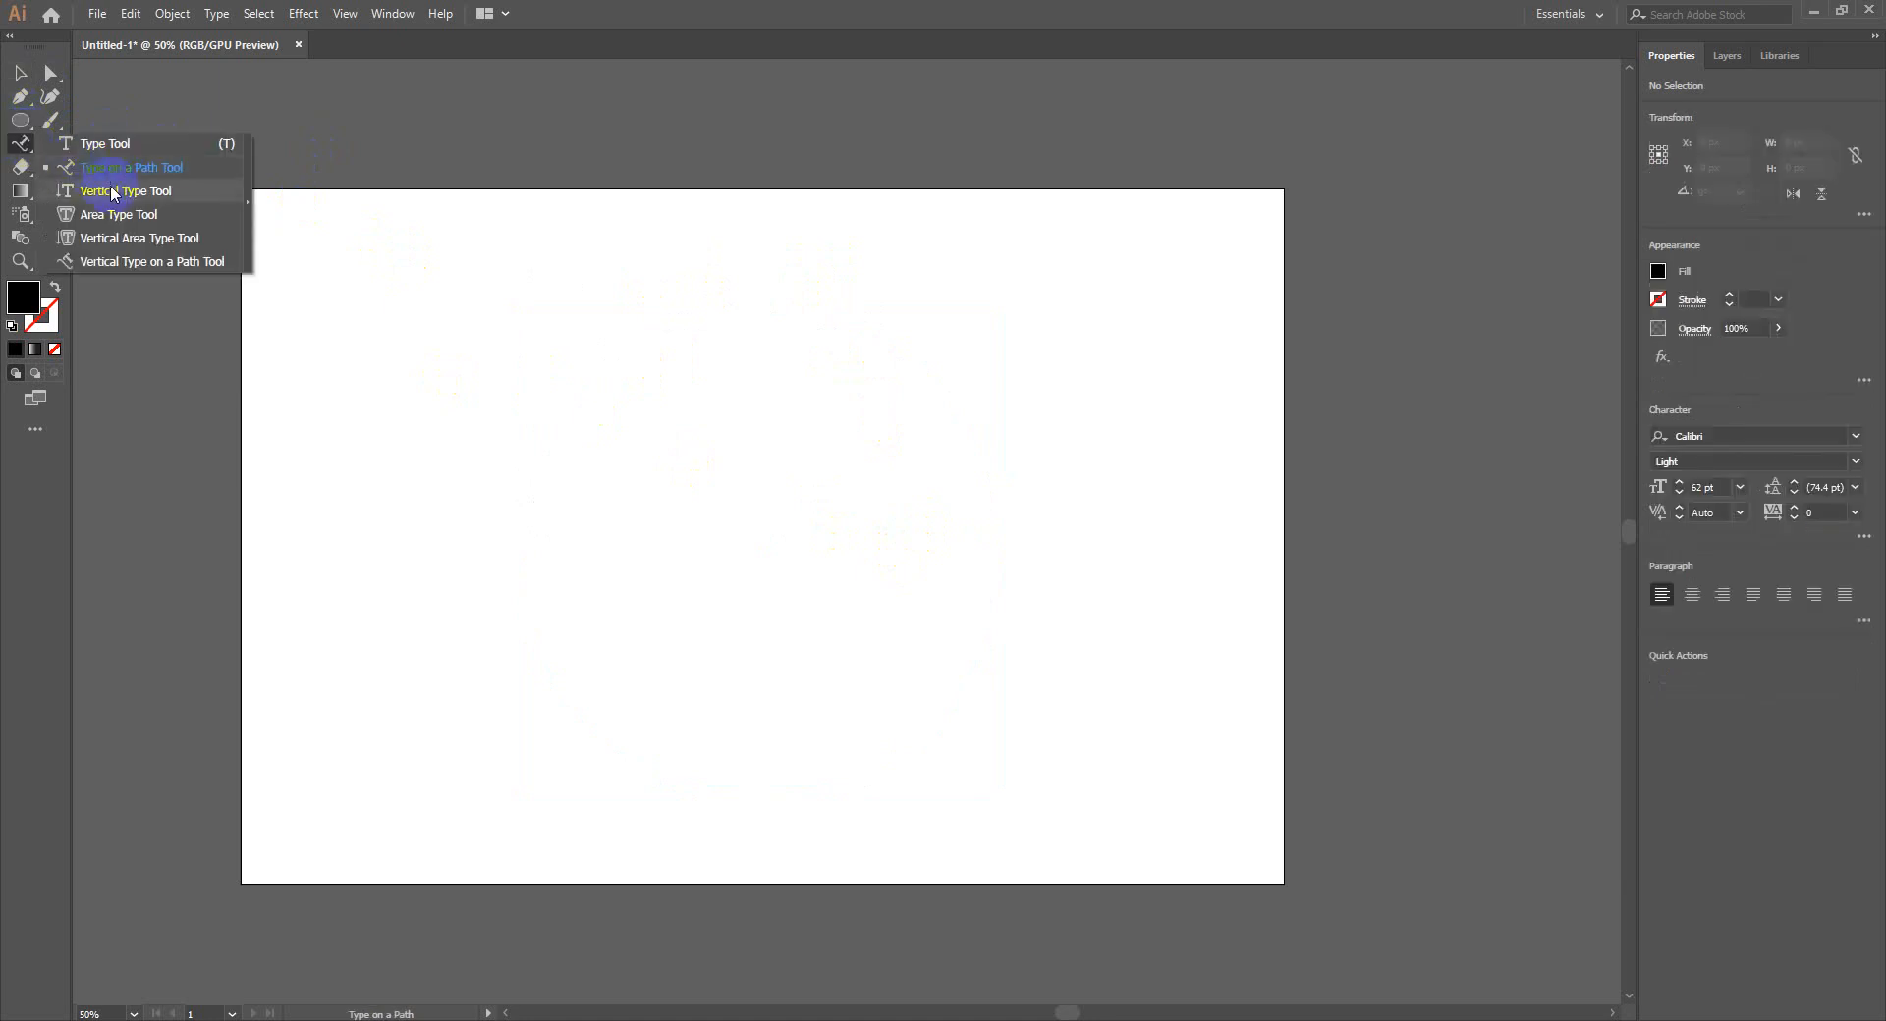
click(110, 185)
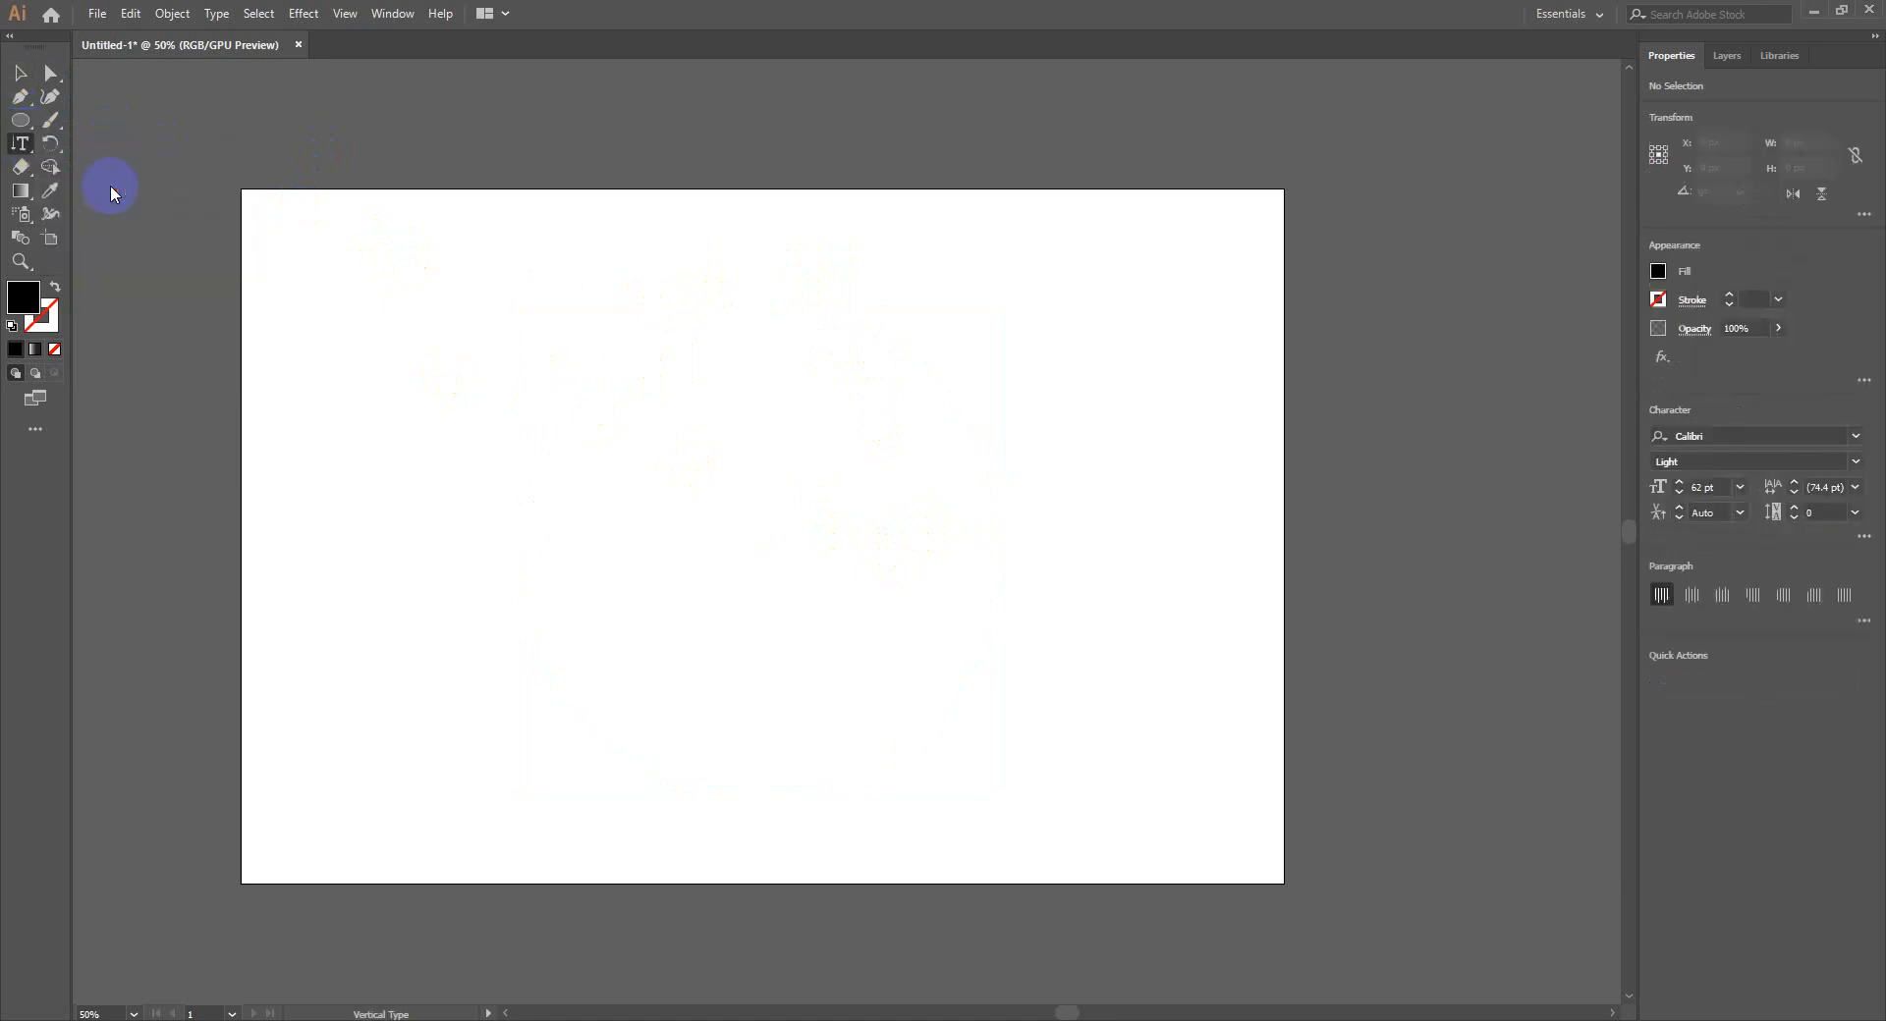
click(473, 354)
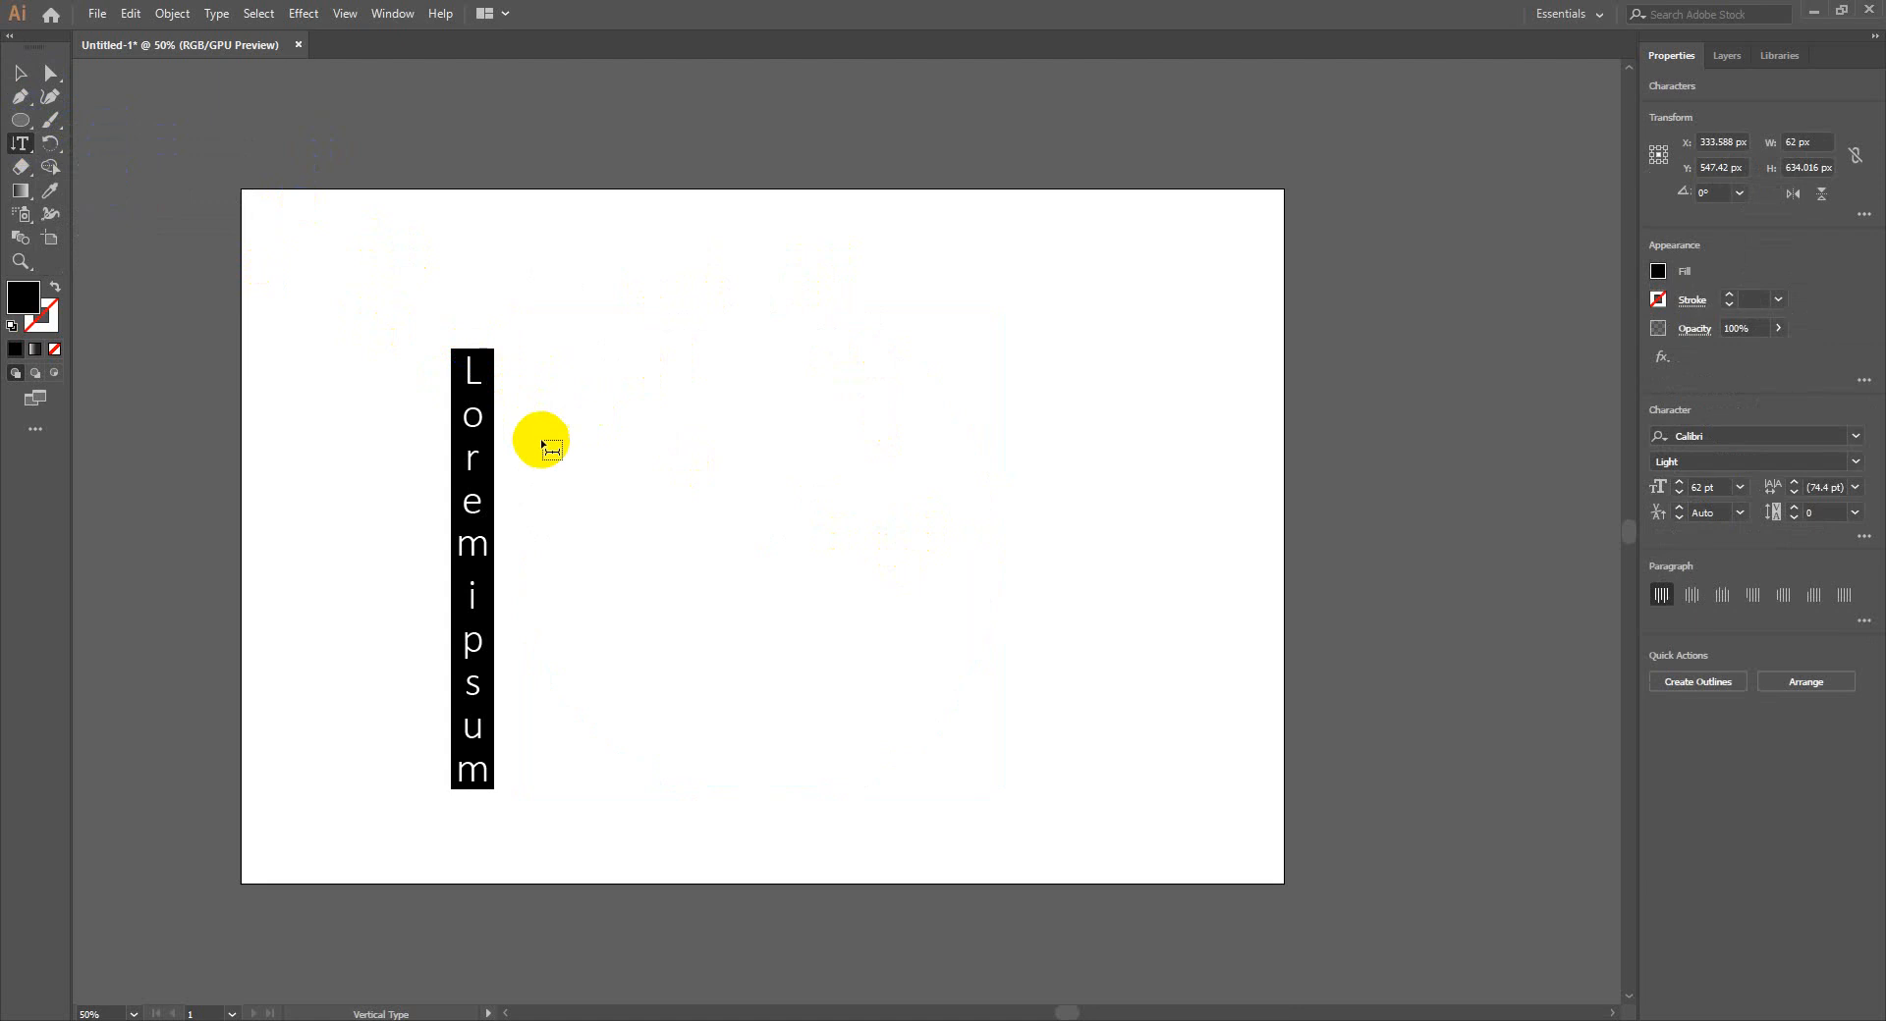
text(fdafaafsasag)
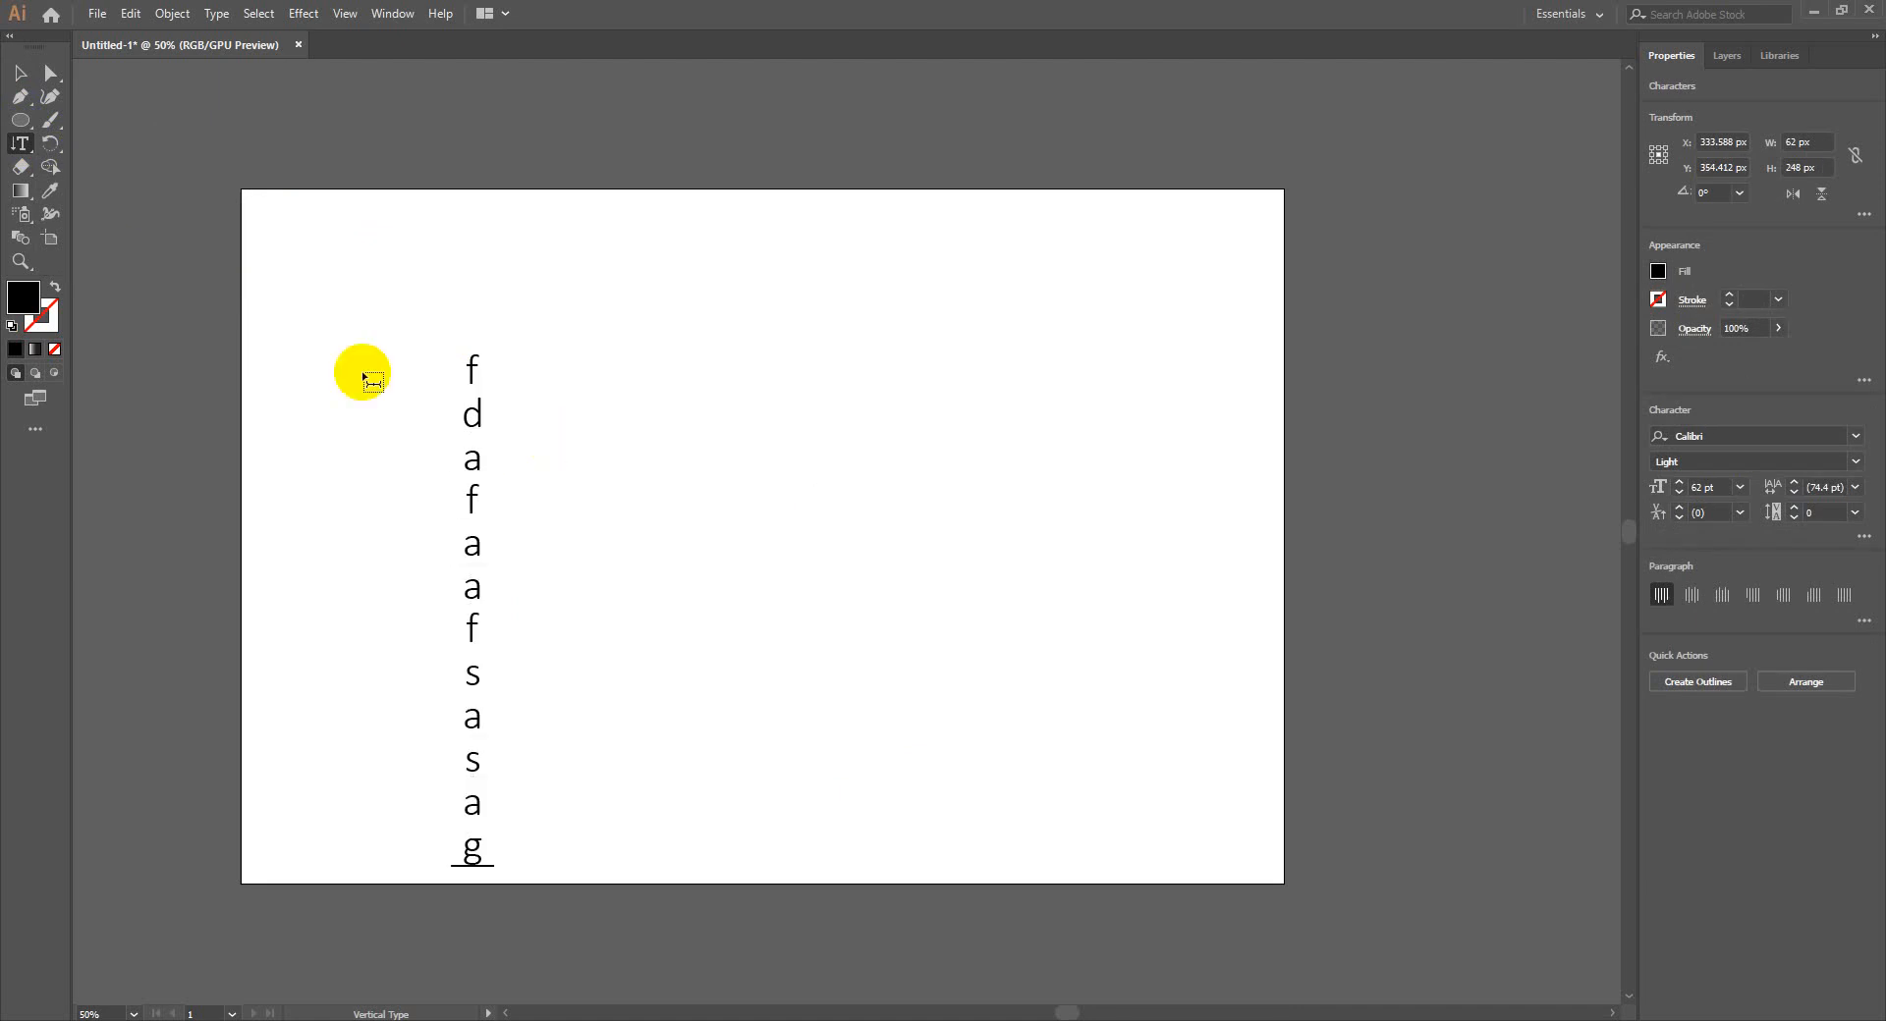
Move the vertical text up within the artboard, and delete it
click(20, 72)
drag(452, 501, 461, 391)
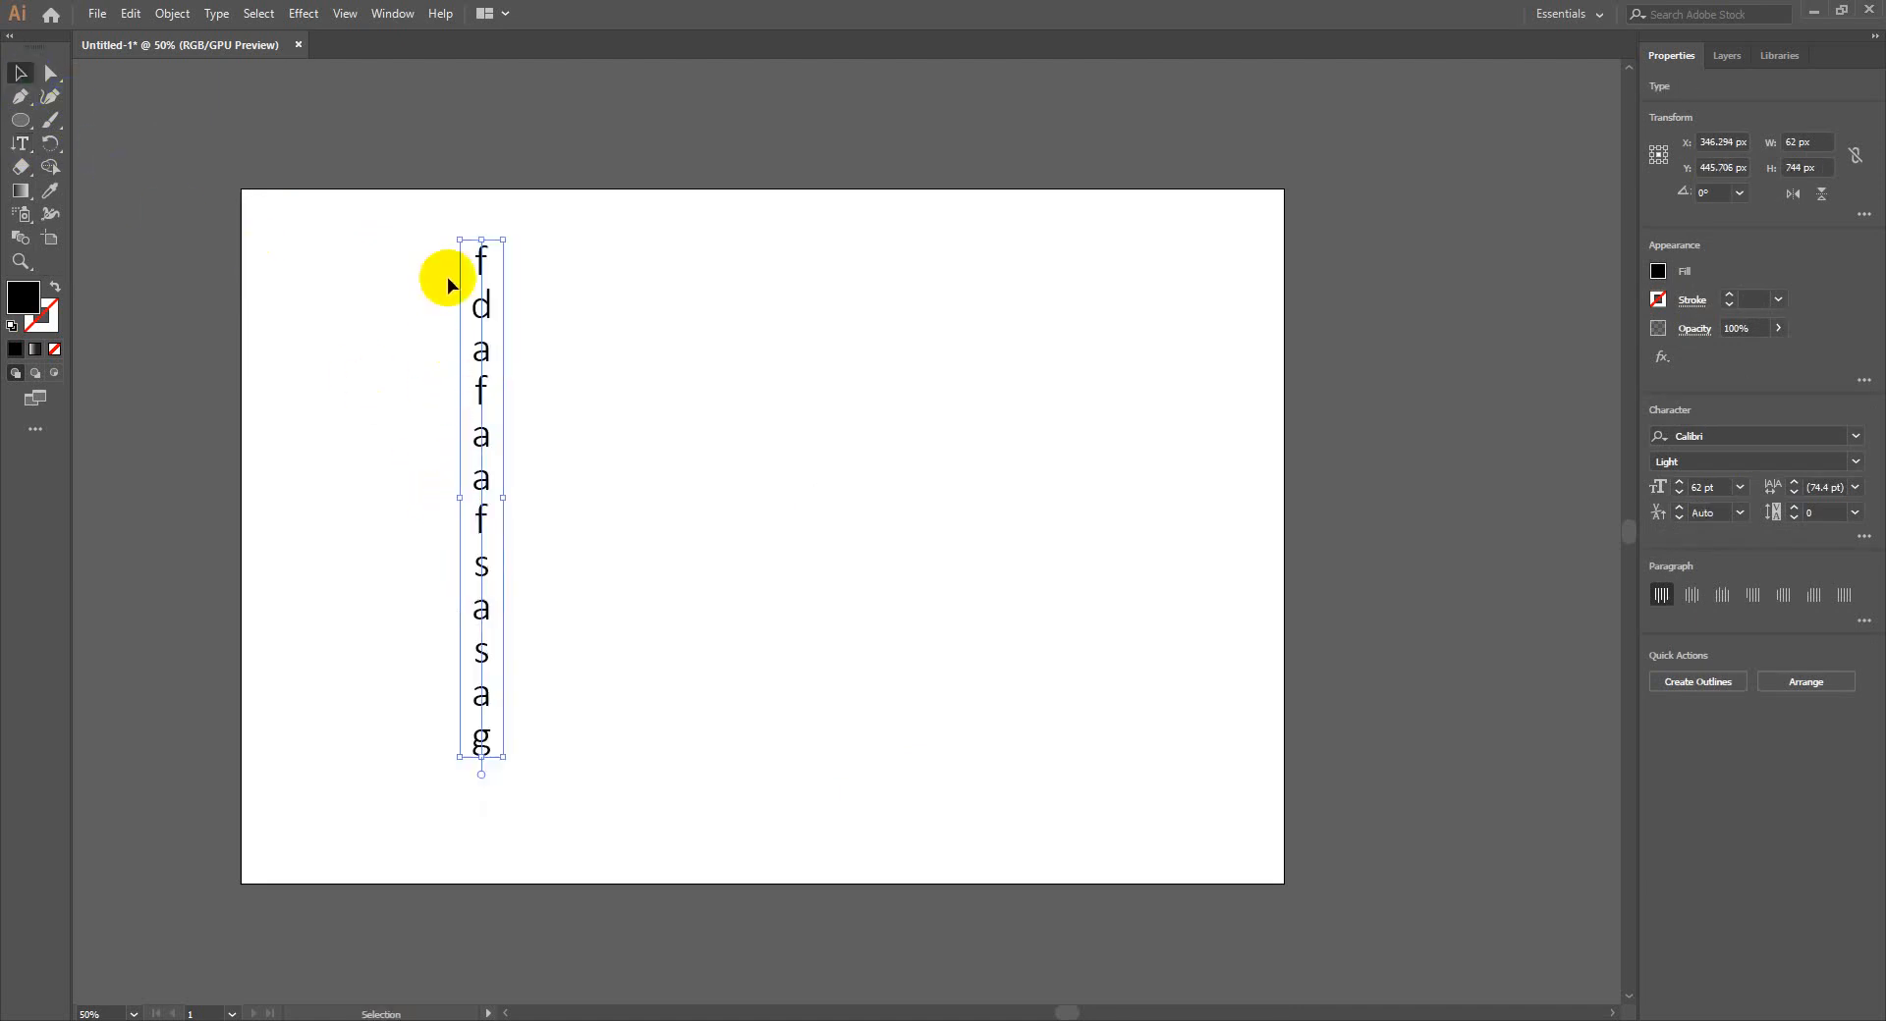
key(Delete)
Try to create area text directly on the empty artboard with the Area Type Tool
click(21, 147)
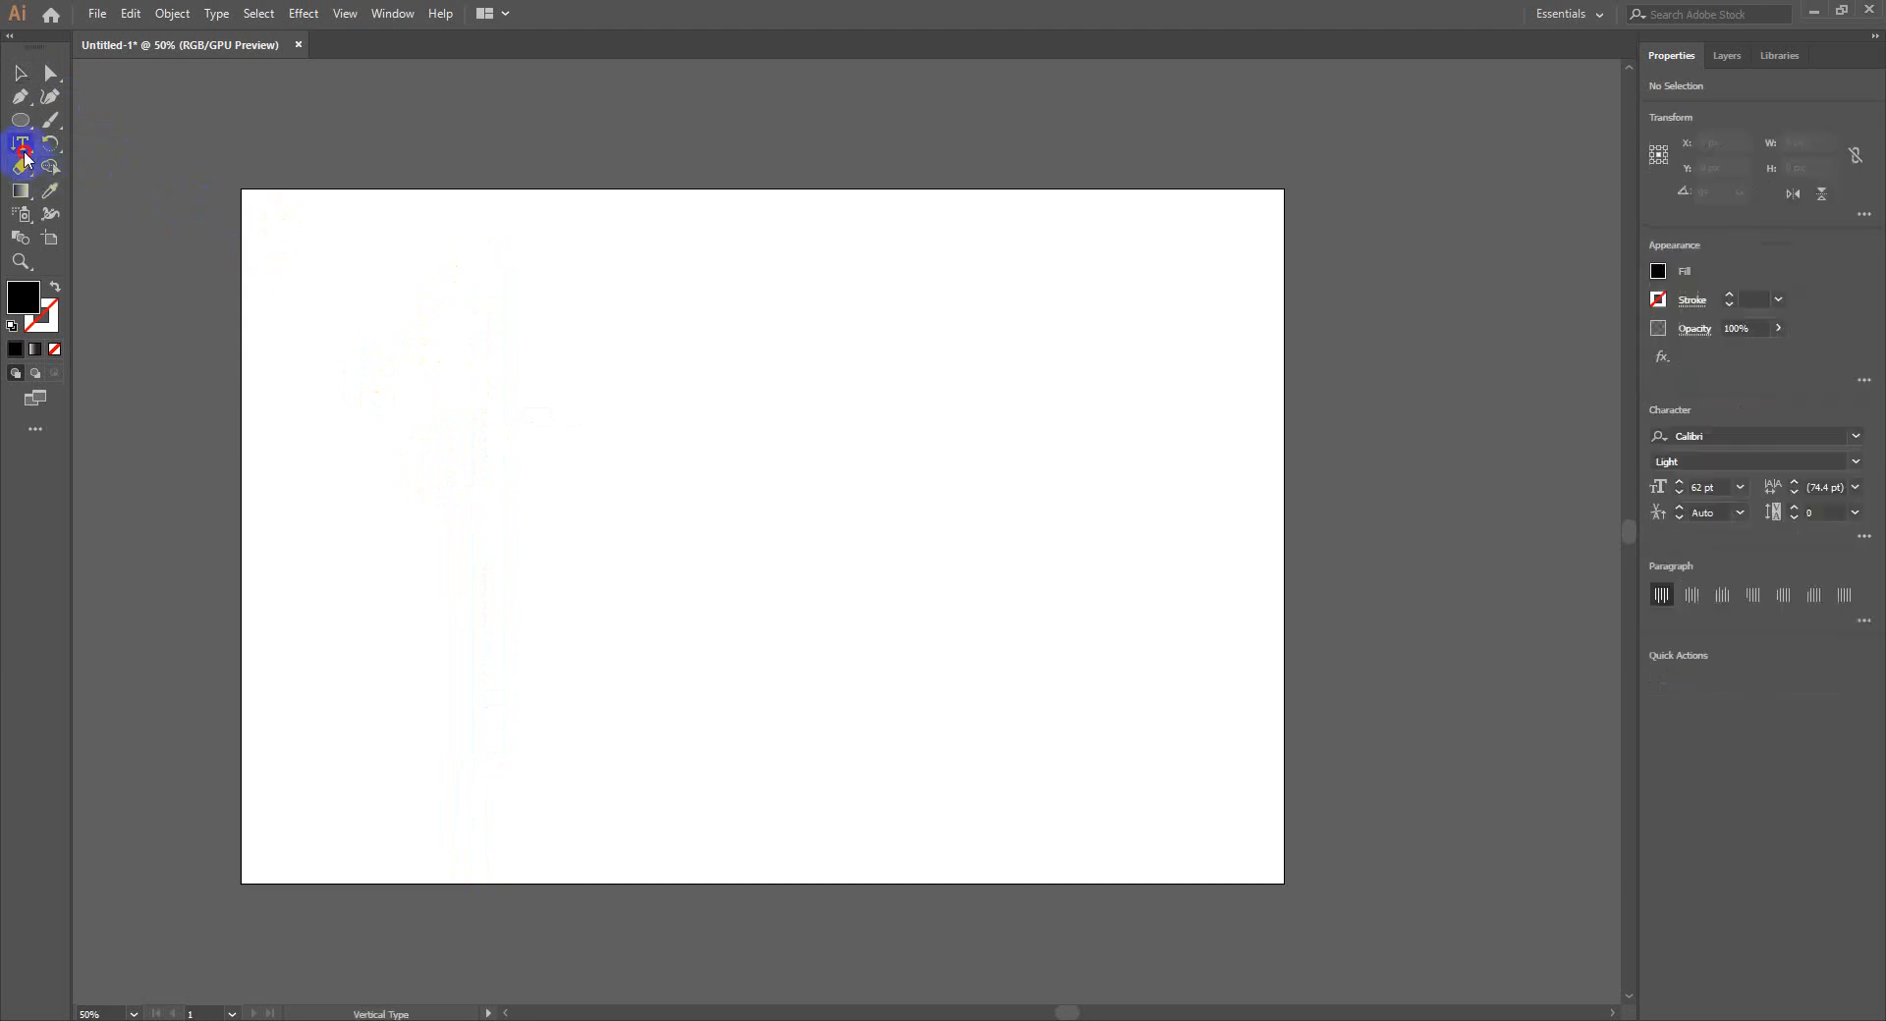
drag(25, 160, 123, 231)
click(446, 417)
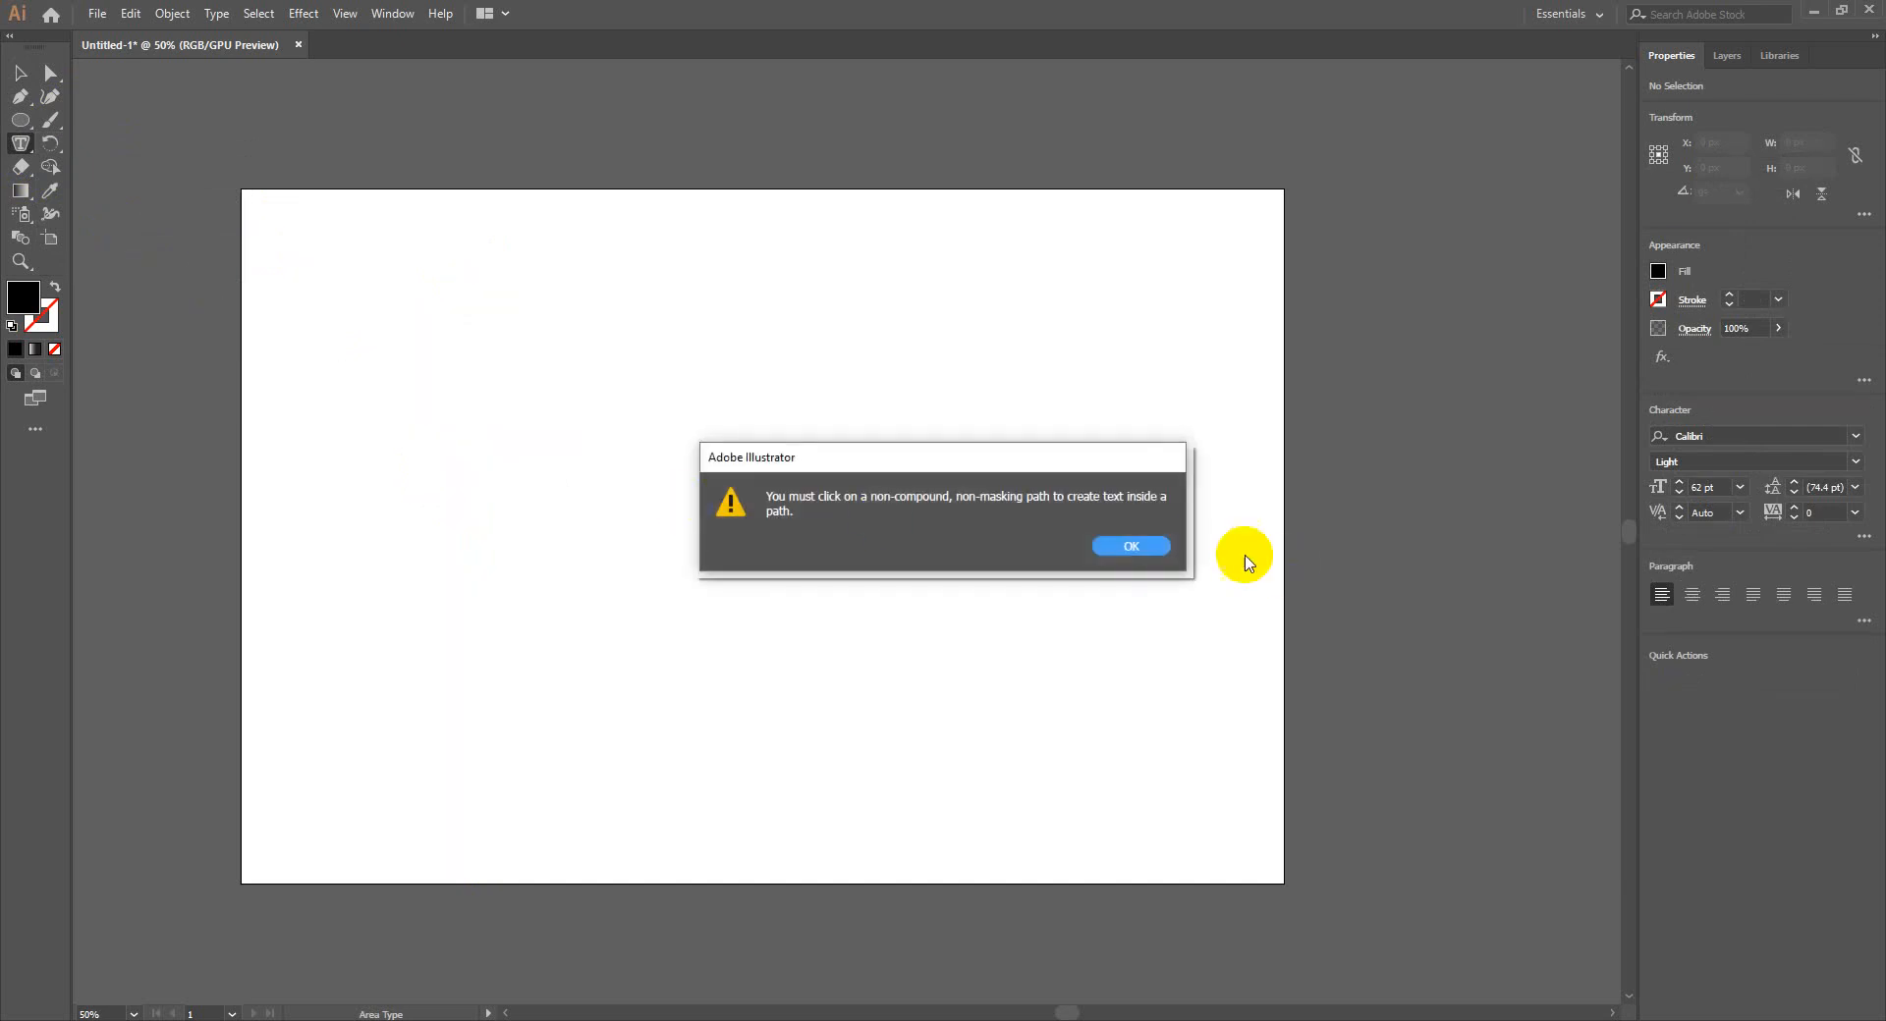
click(1145, 543)
drag(34, 154, 99, 218)
click(427, 340)
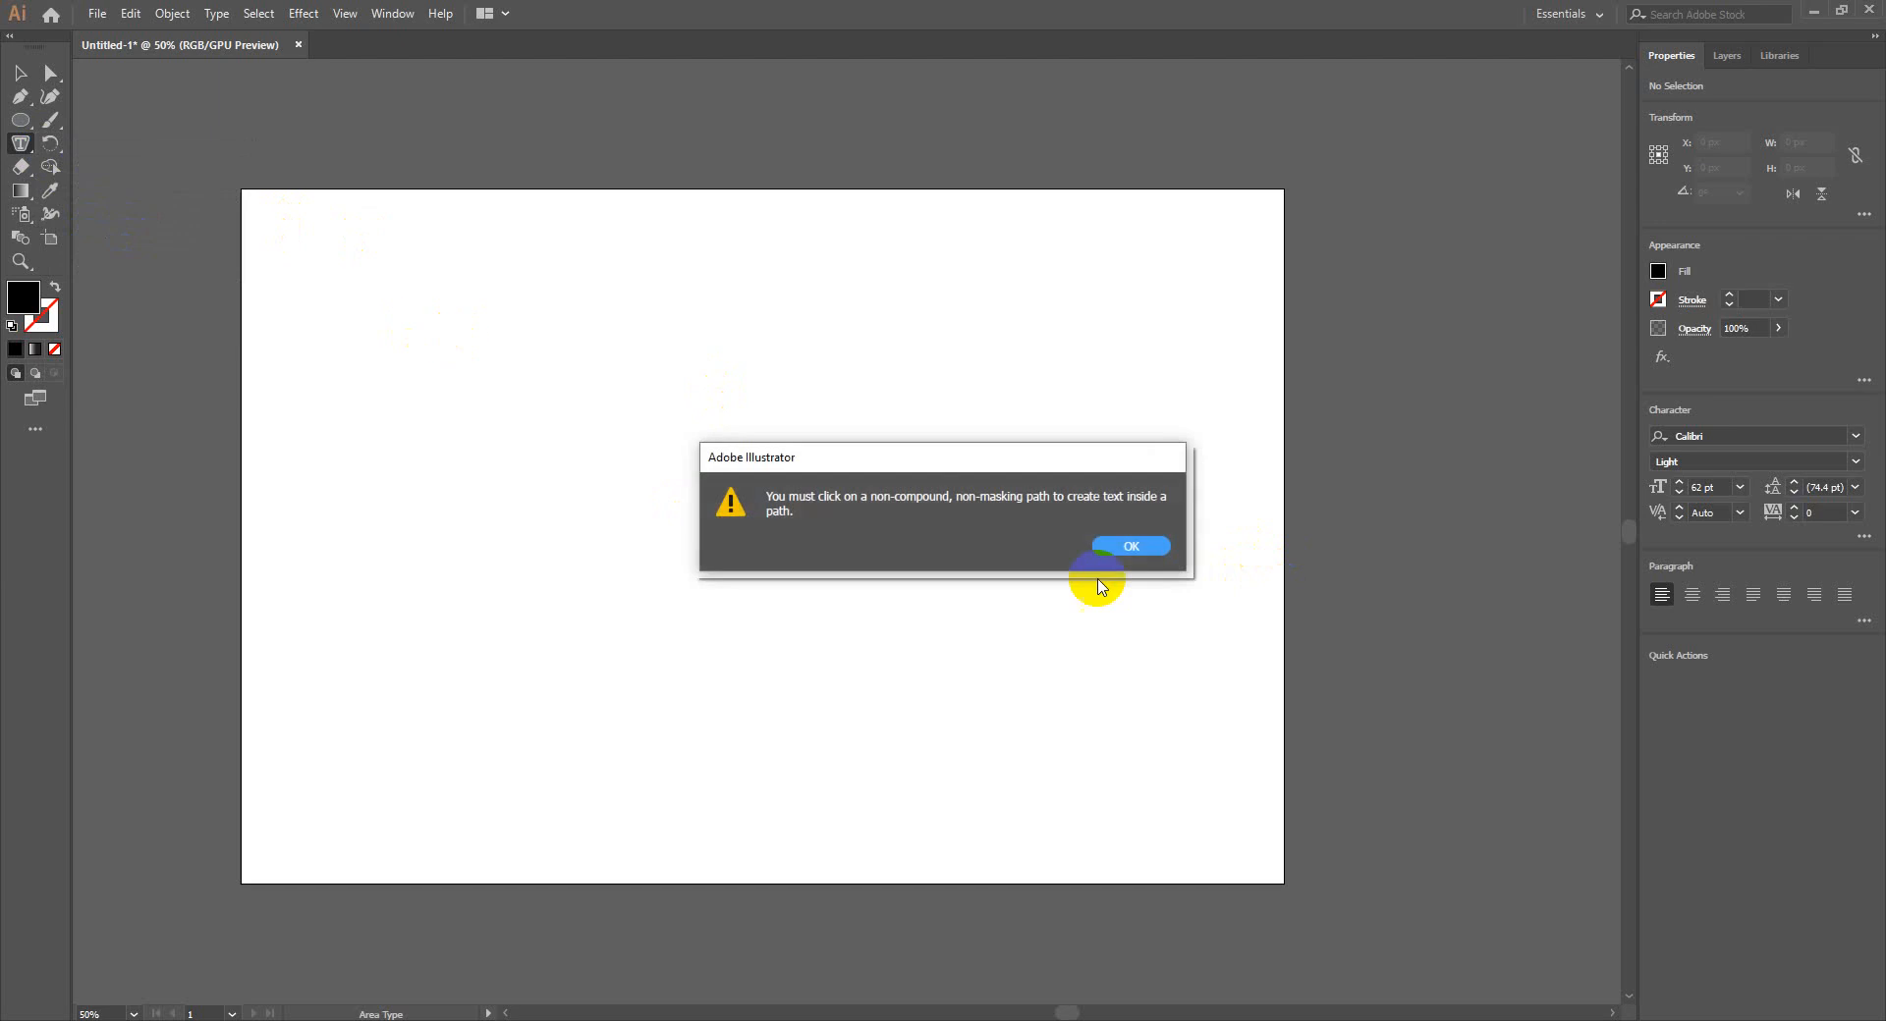
click(1151, 546)
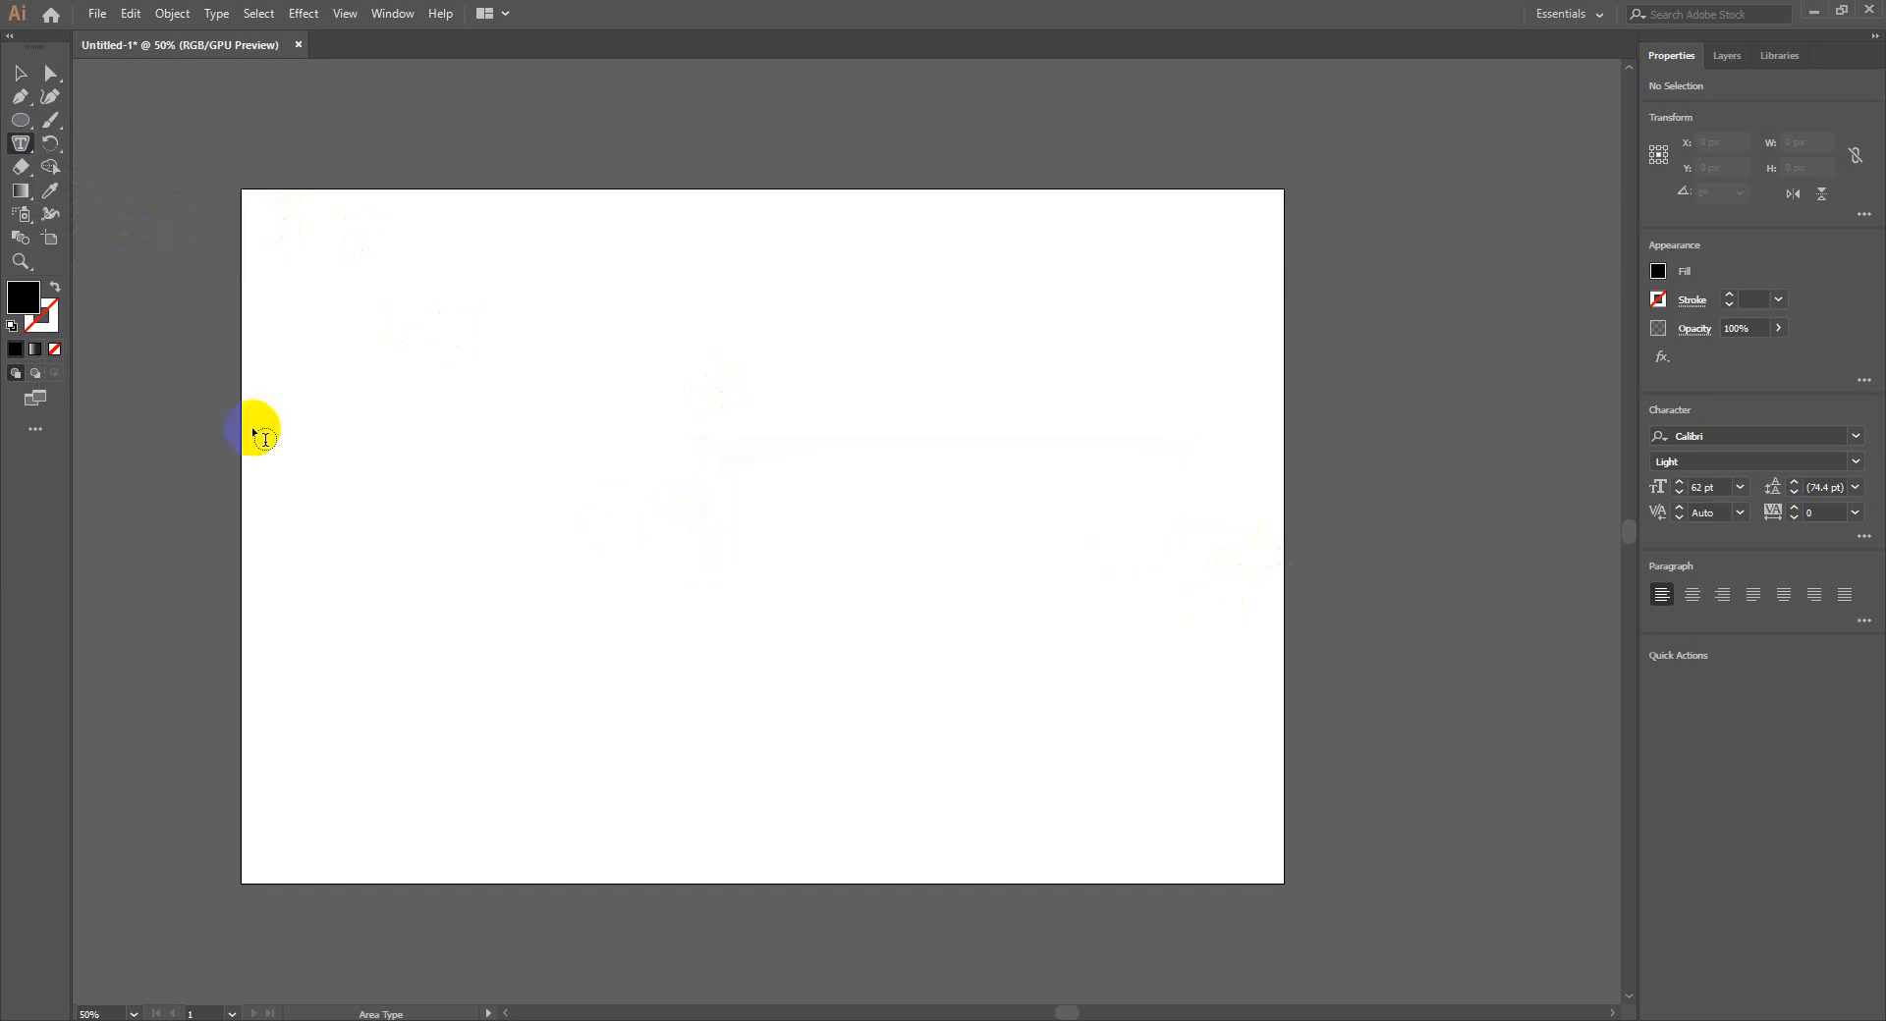
Draw a circle about 727 px in diameter mid-artboard, and fill it with the copied Lorem Ipsum paragraph as area text
drag(22, 121, 71, 144)
drag(431, 313, 980, 651)
drag(31, 147, 110, 220)
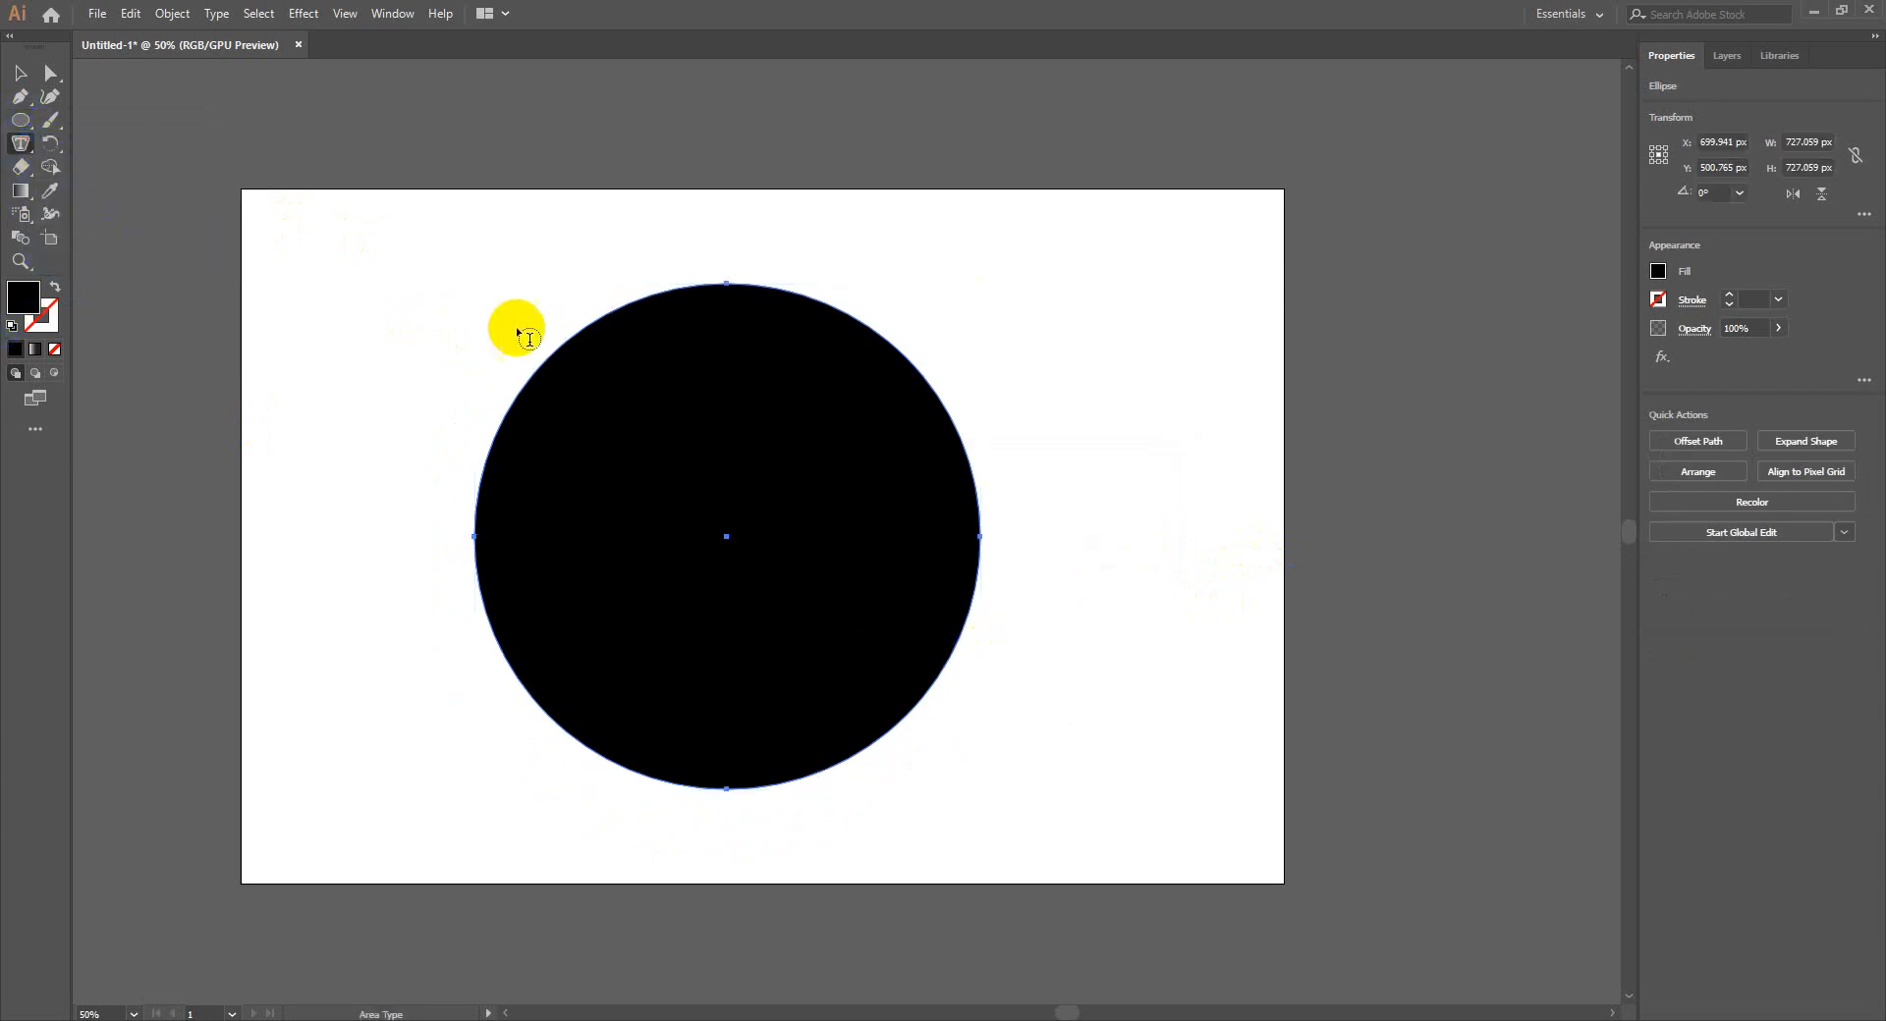
click(557, 344)
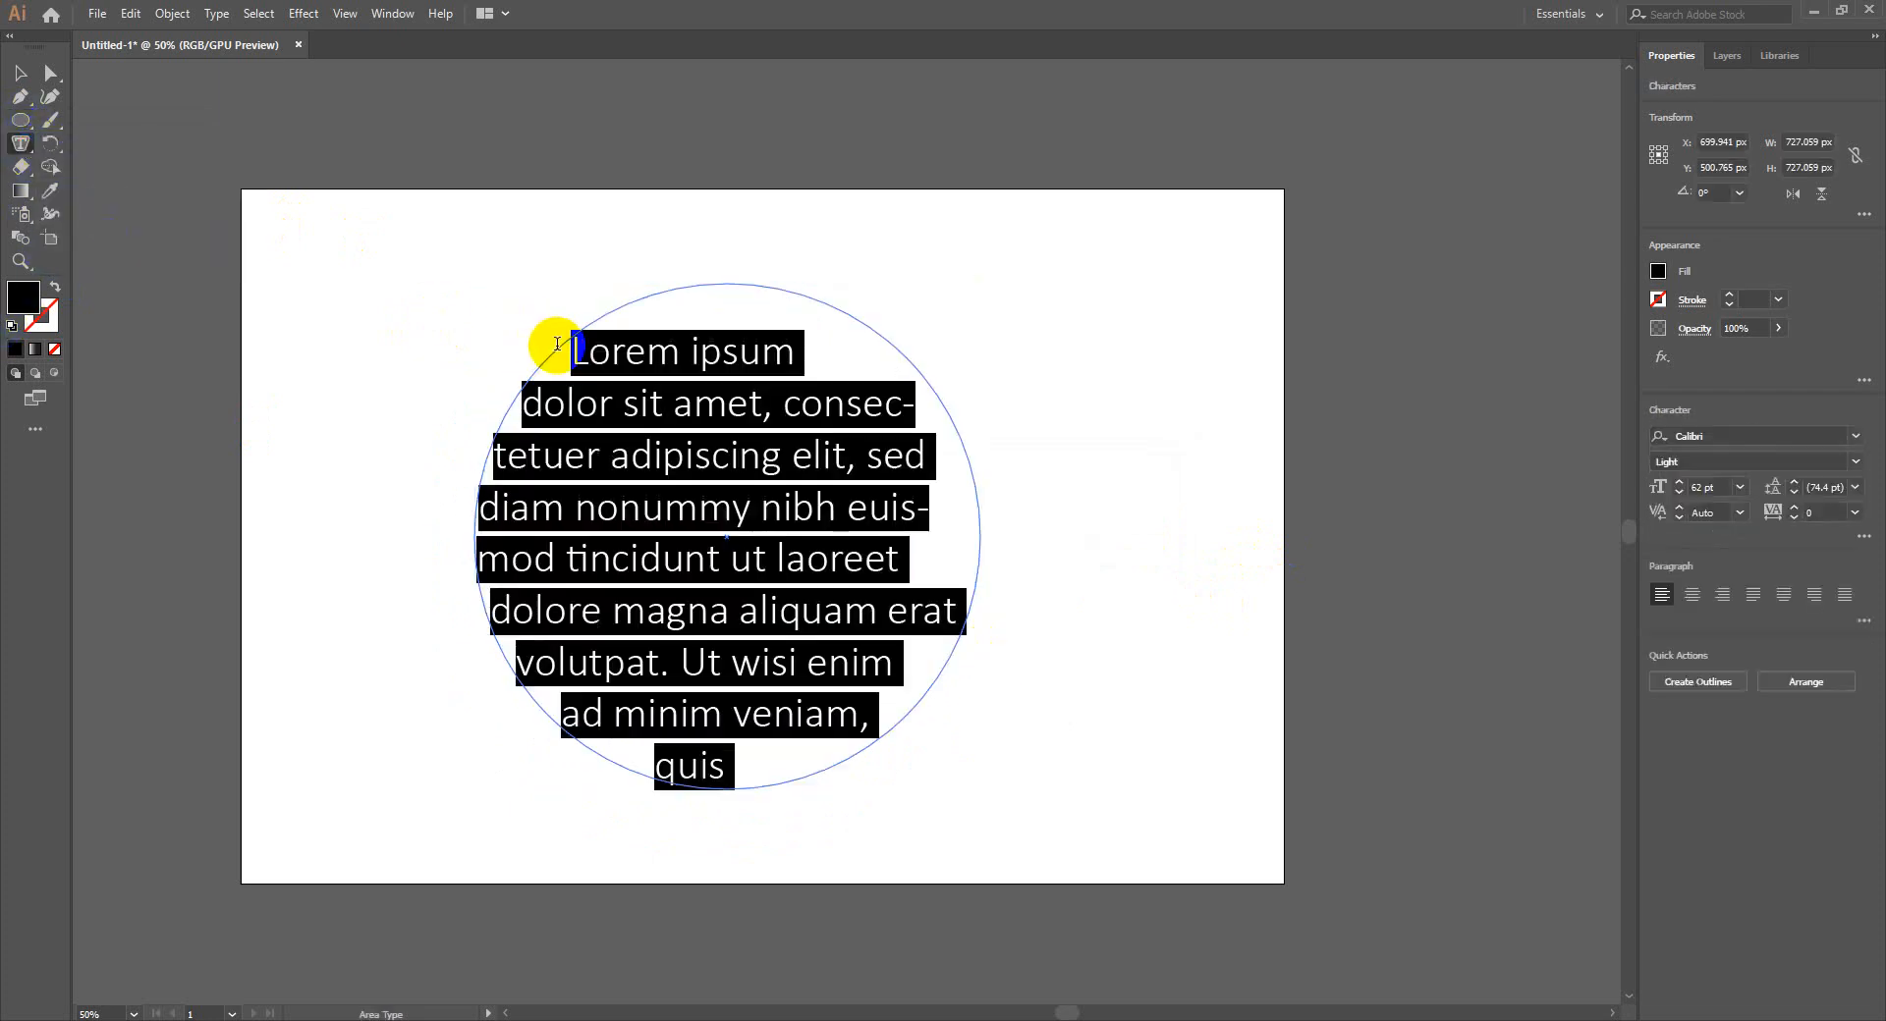
key(ctrl+v)
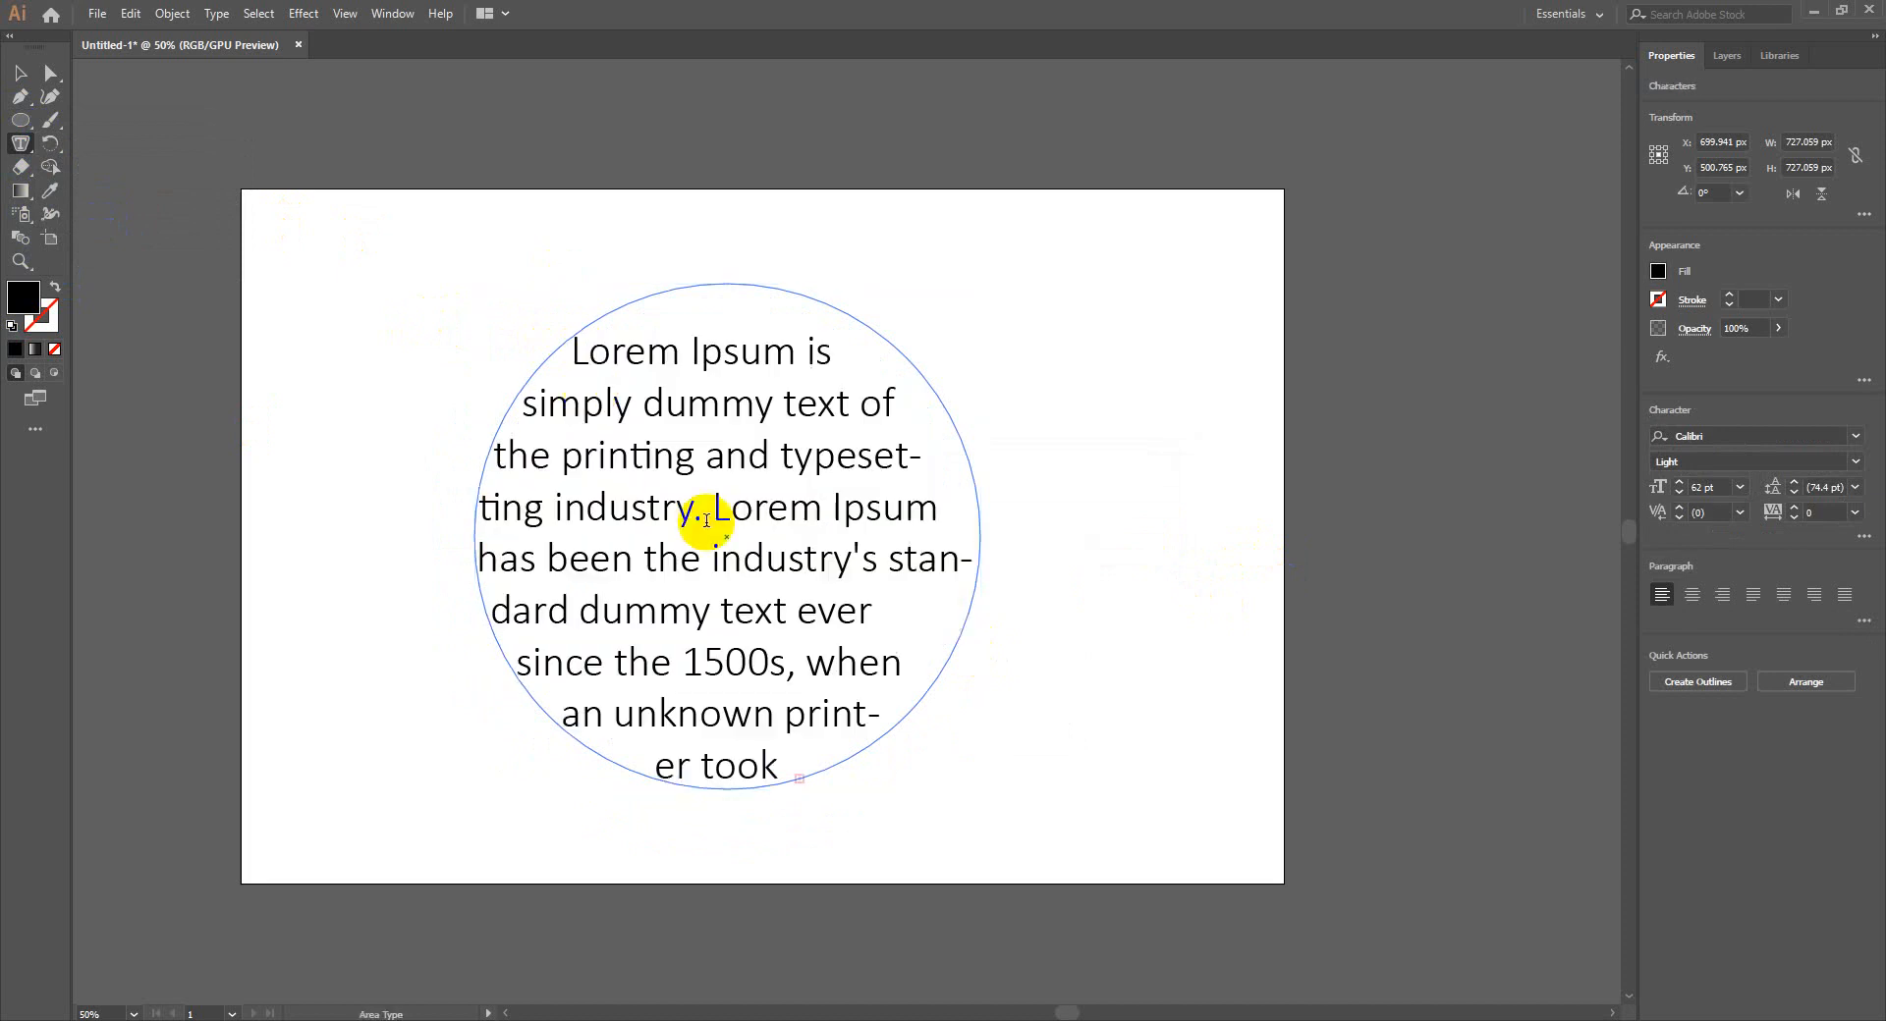
Set the font size of all the text inside the circle to 23 pt
key(ctrl+a)
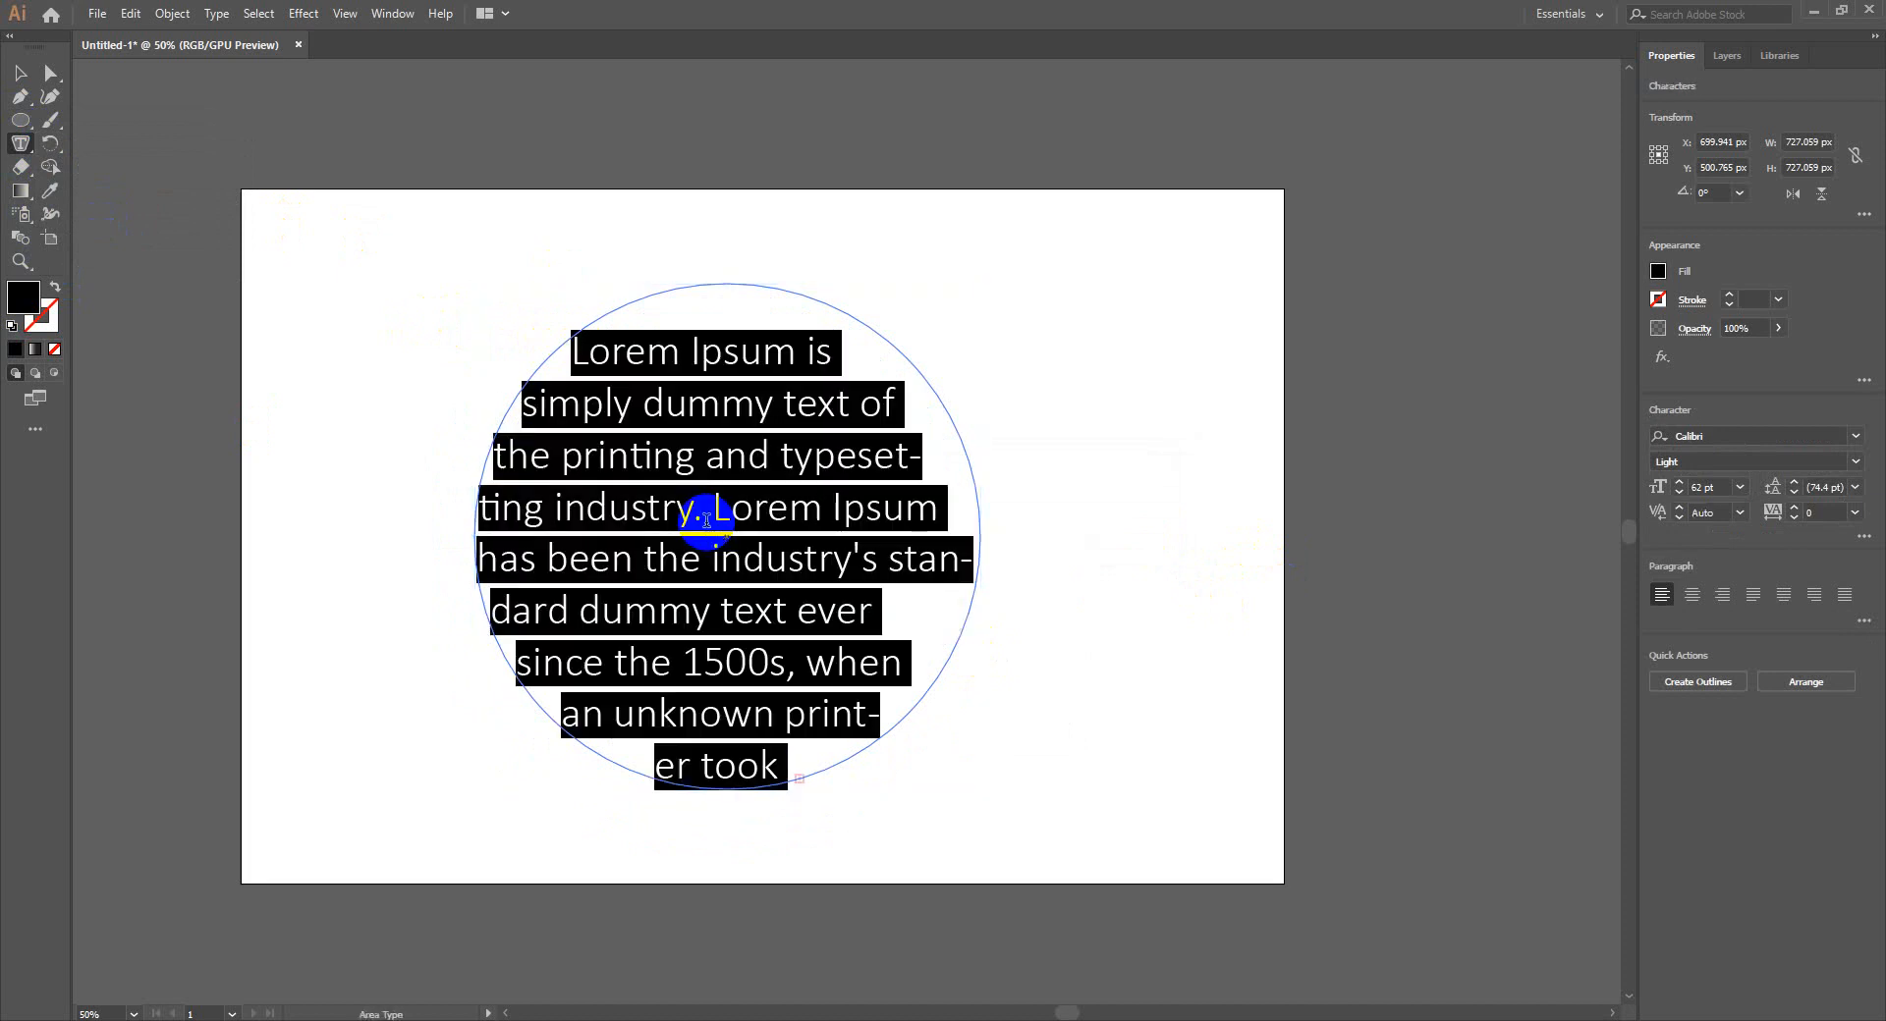
click(1717, 484)
scroll(1714, 481, down, 20)
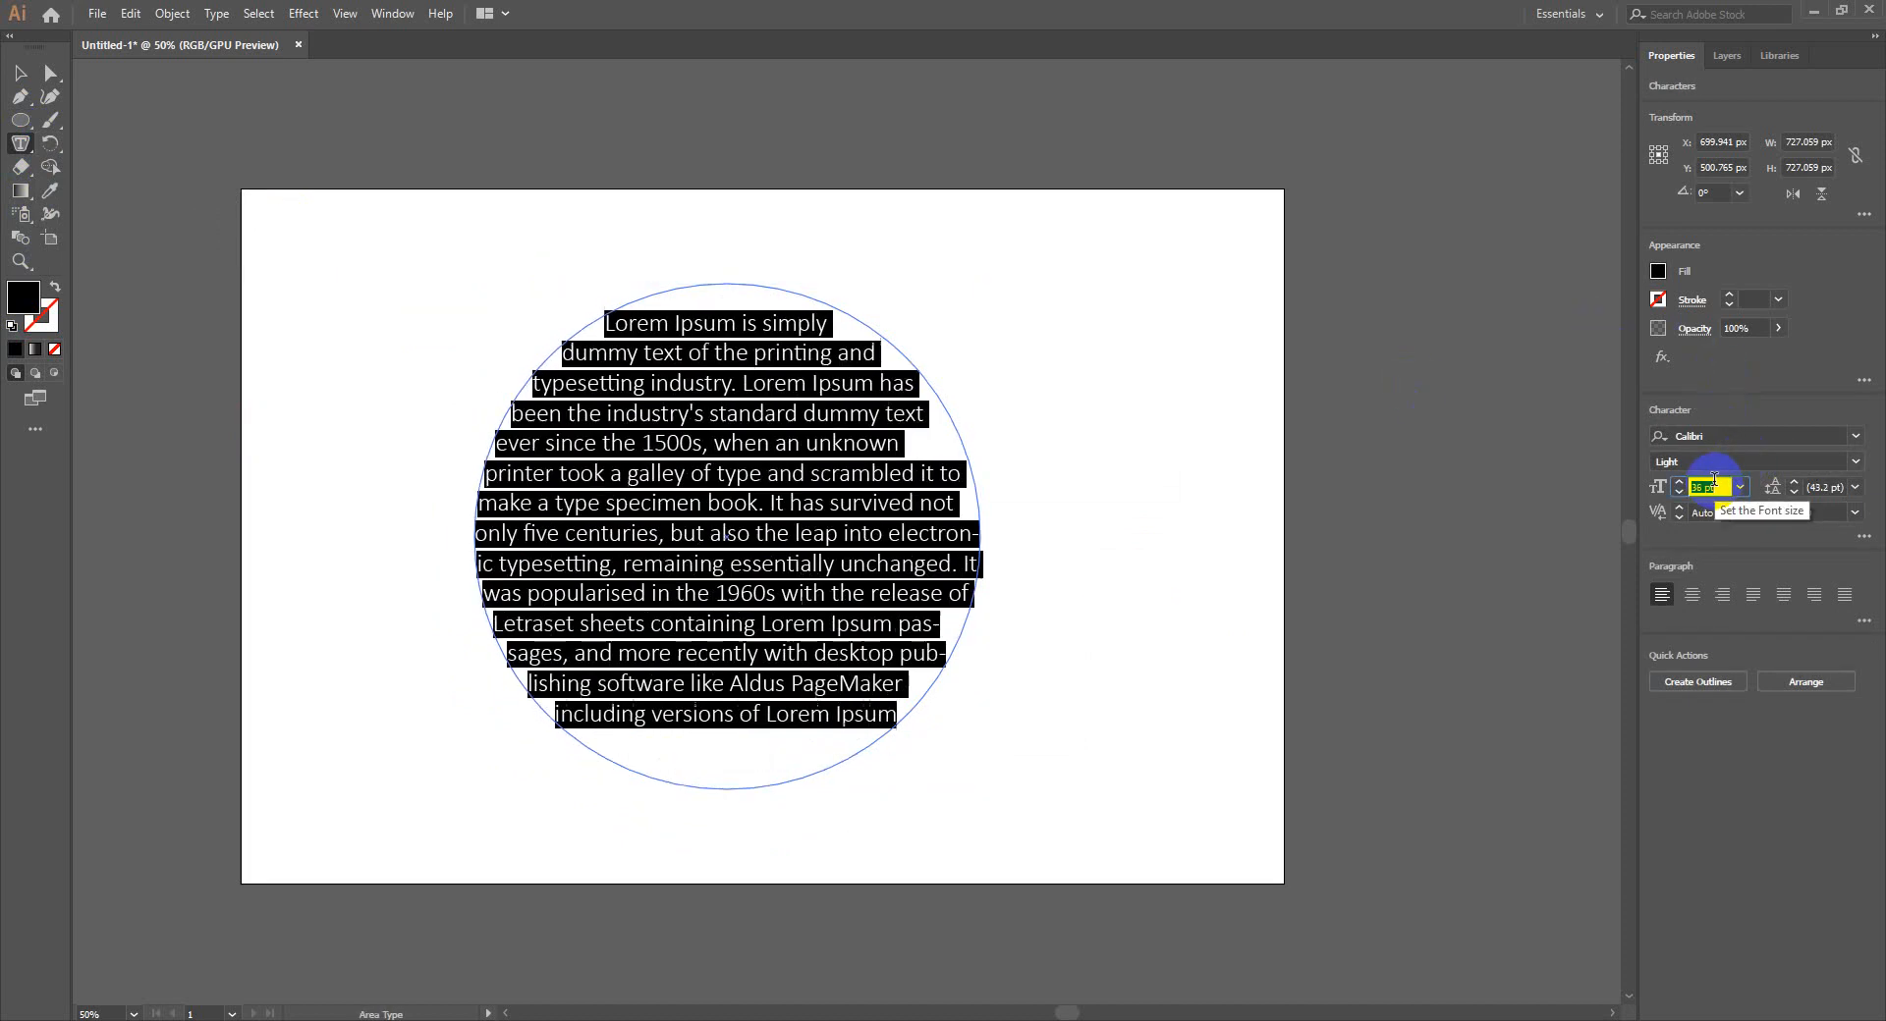
scroll(1714, 480, down, 11)
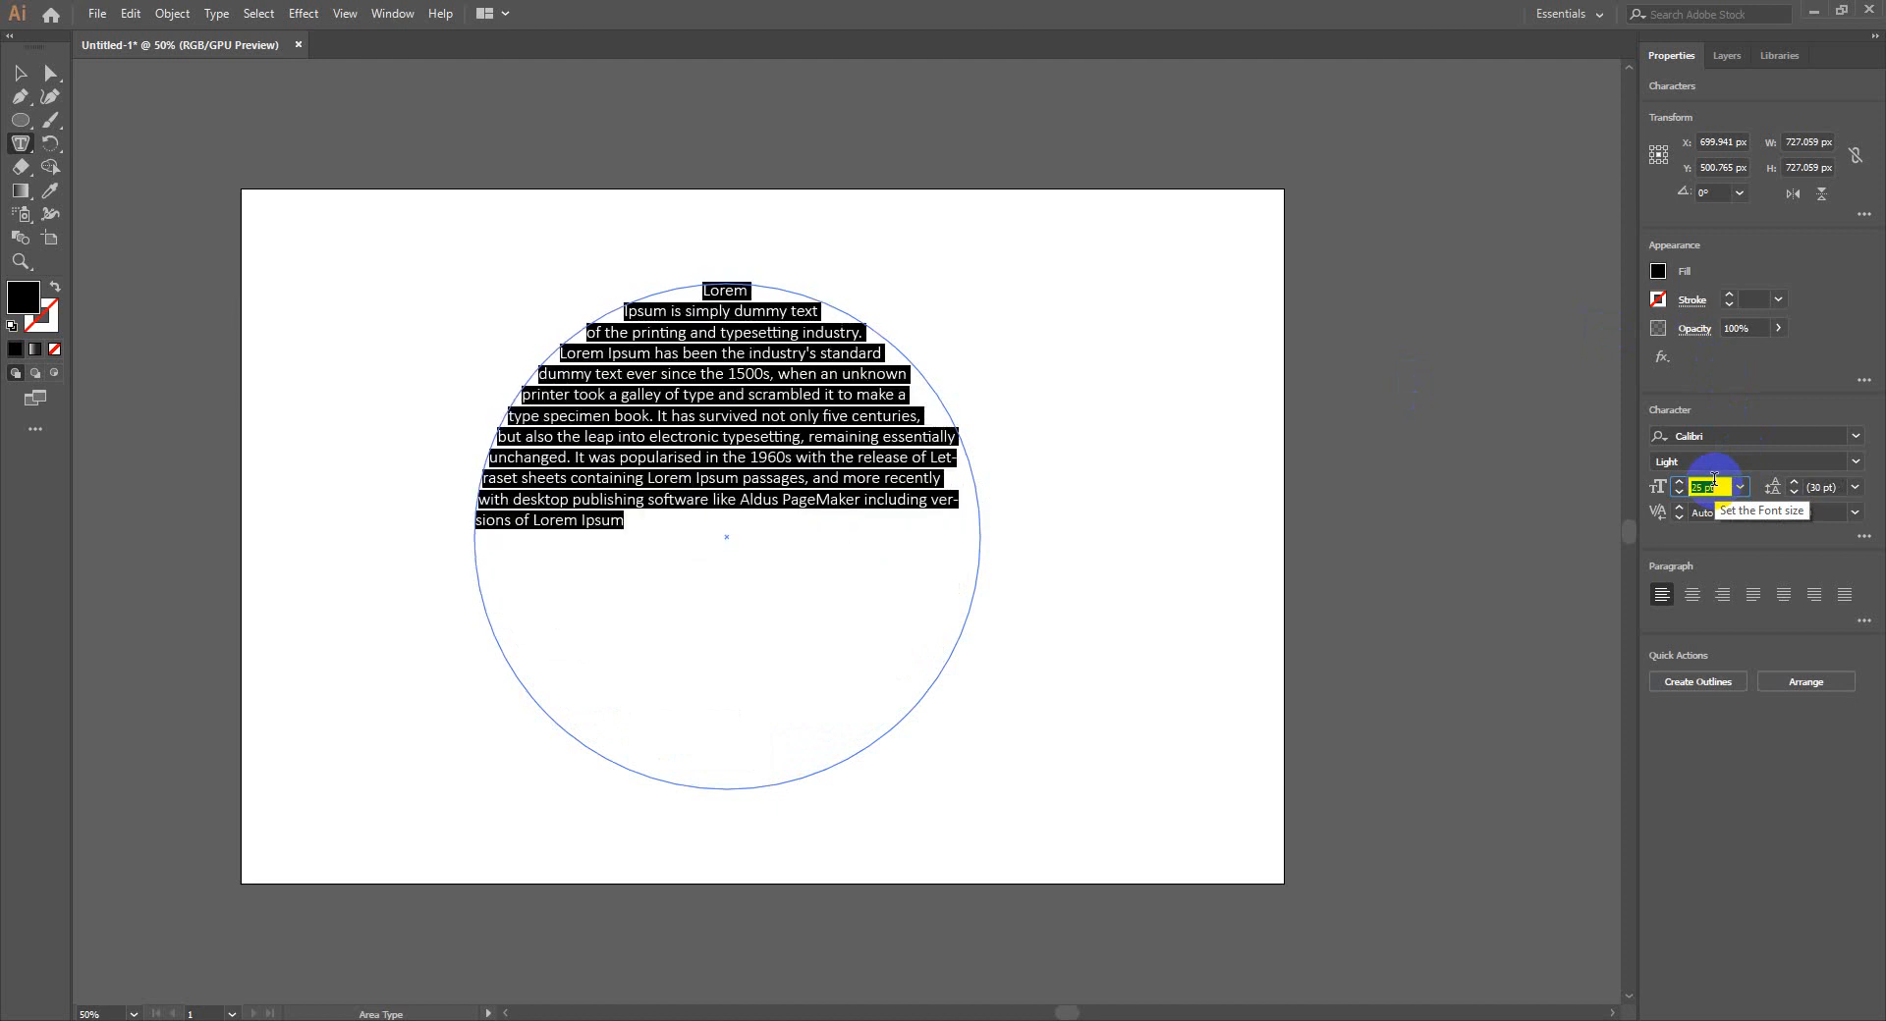
scroll(1714, 480, down, 2)
click(954, 505)
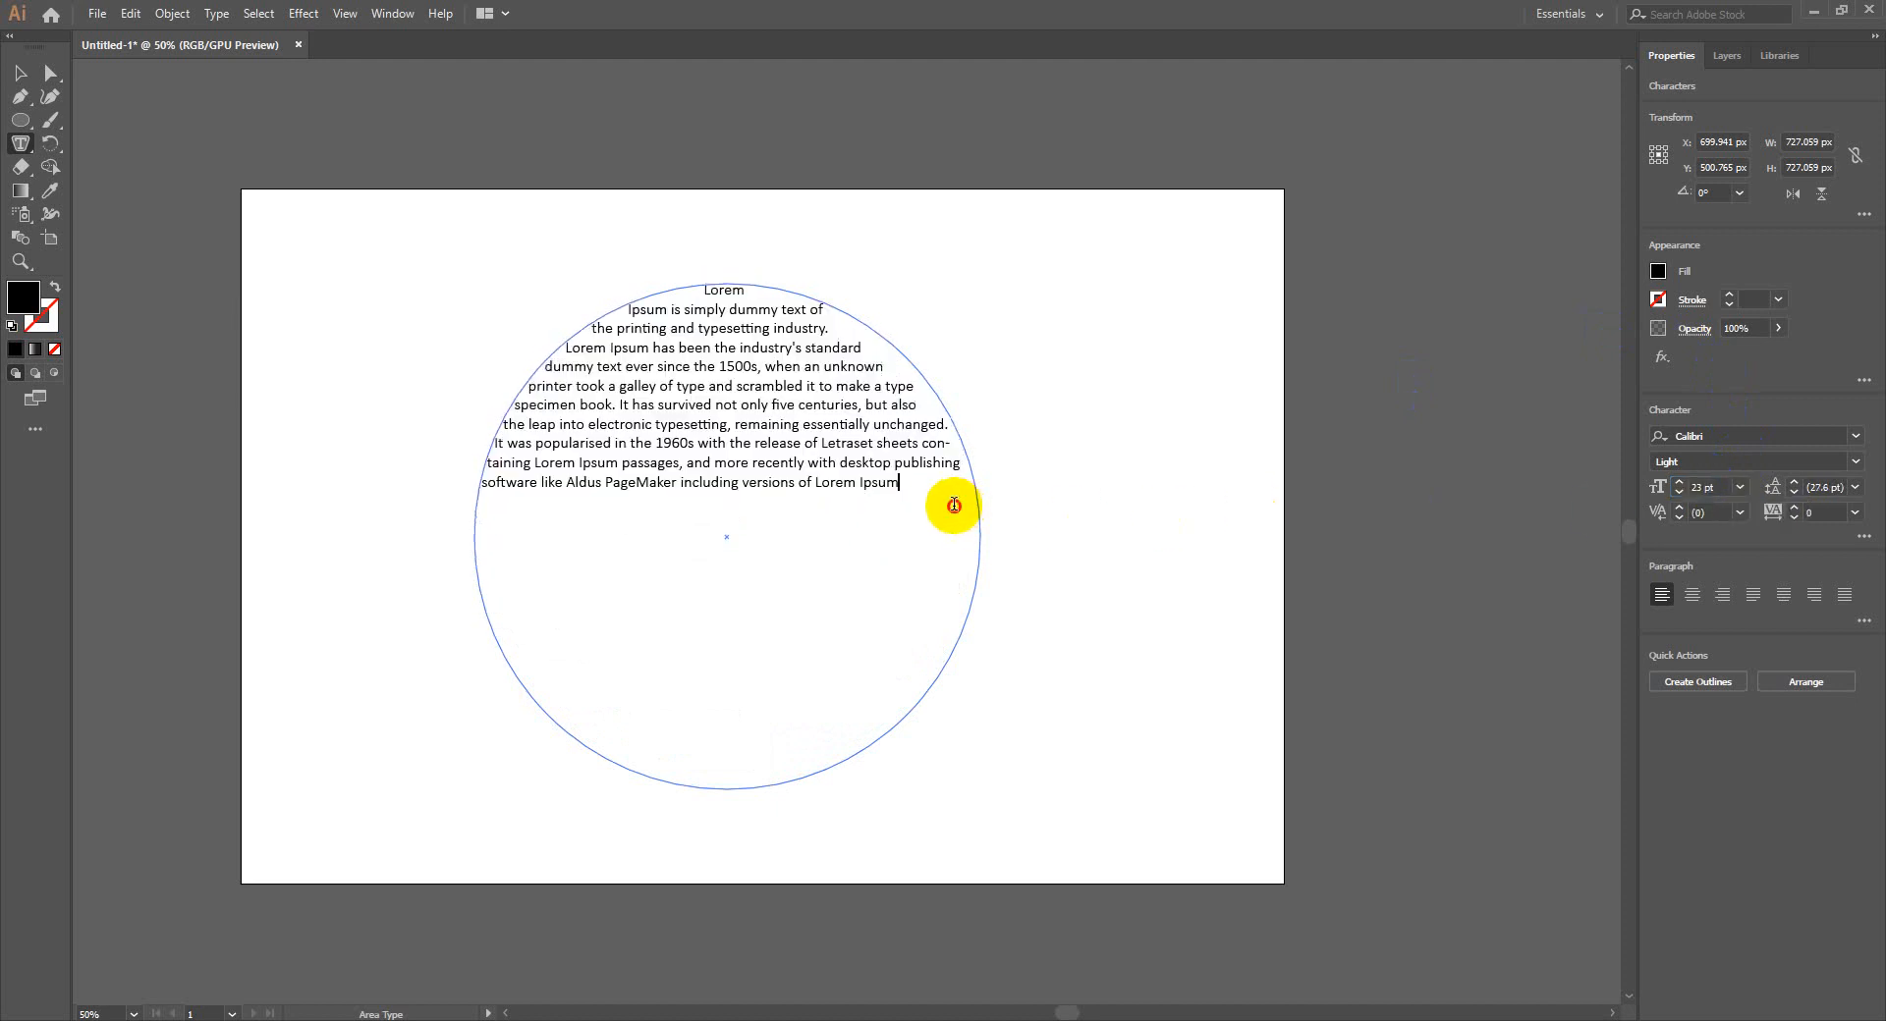
Copy the whole paragraph, paste it twice at its end to fill the circle, and deselect the text
key(ctrl+a)
key(ctrl+c)
click(923, 481)
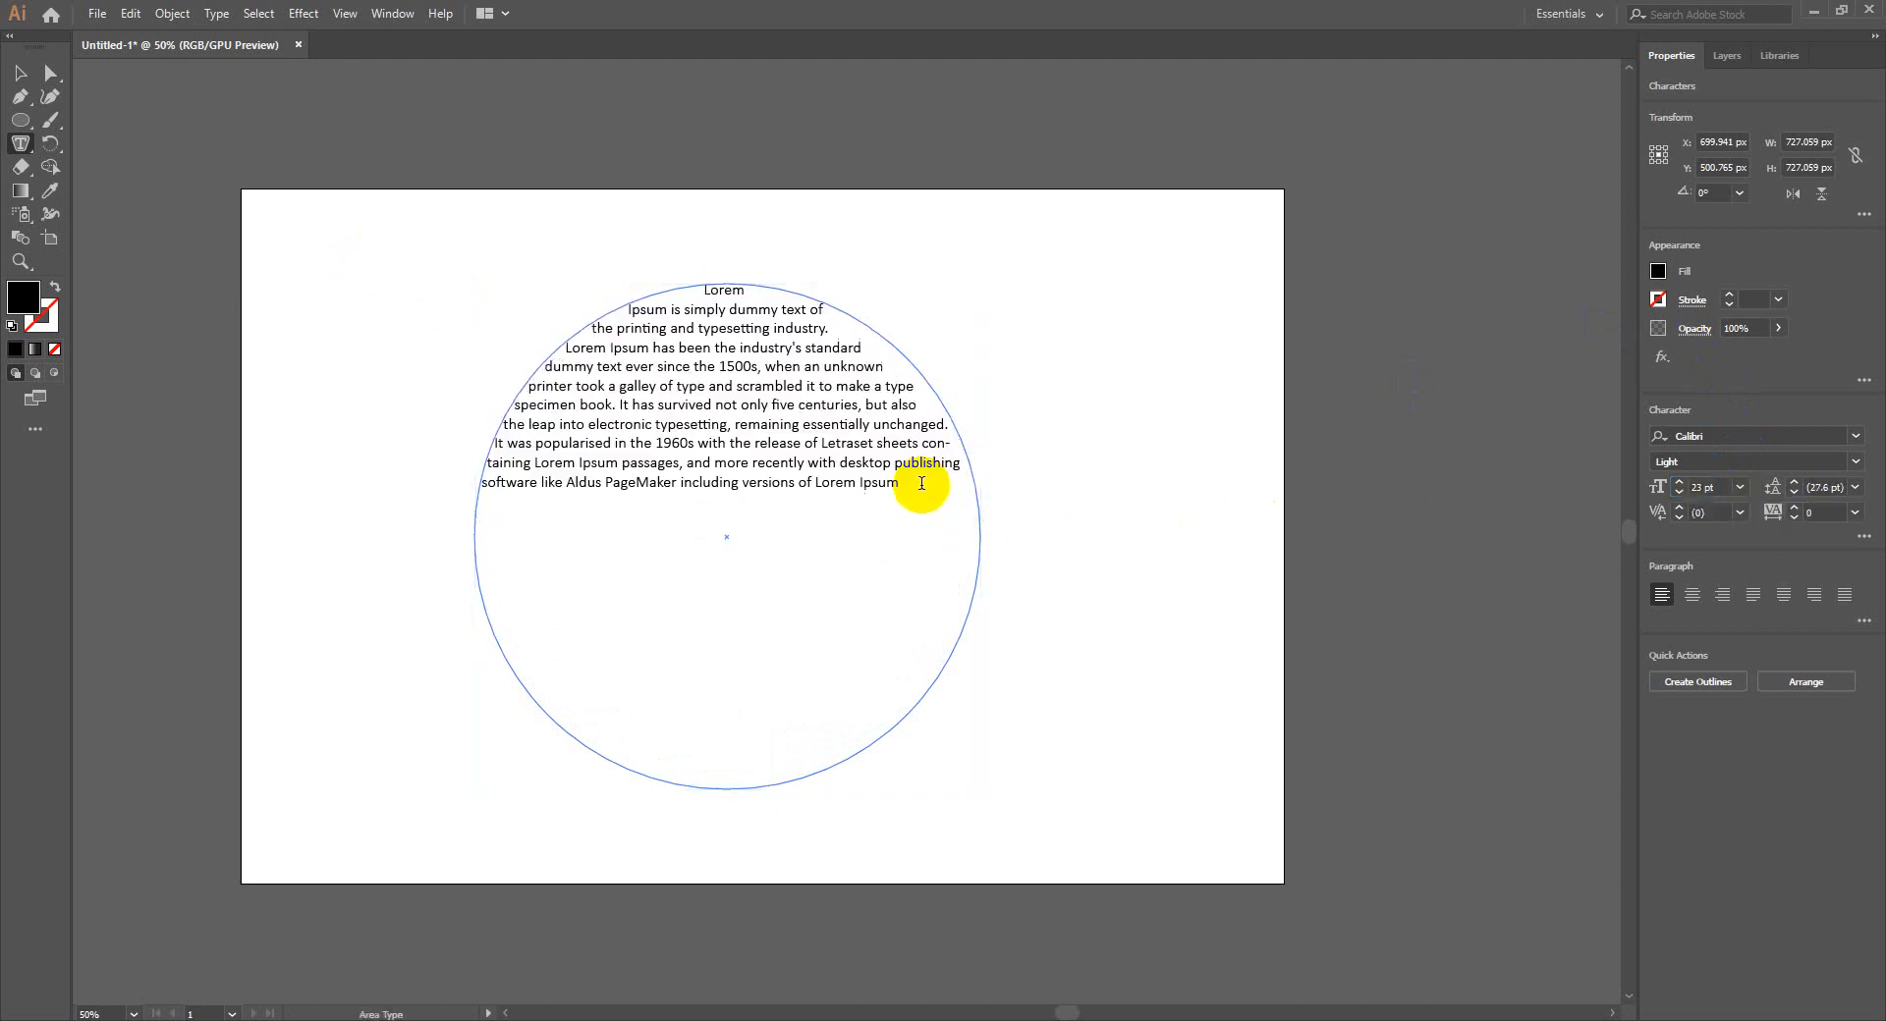
key(ctrl+v)
key(ctrl+v)
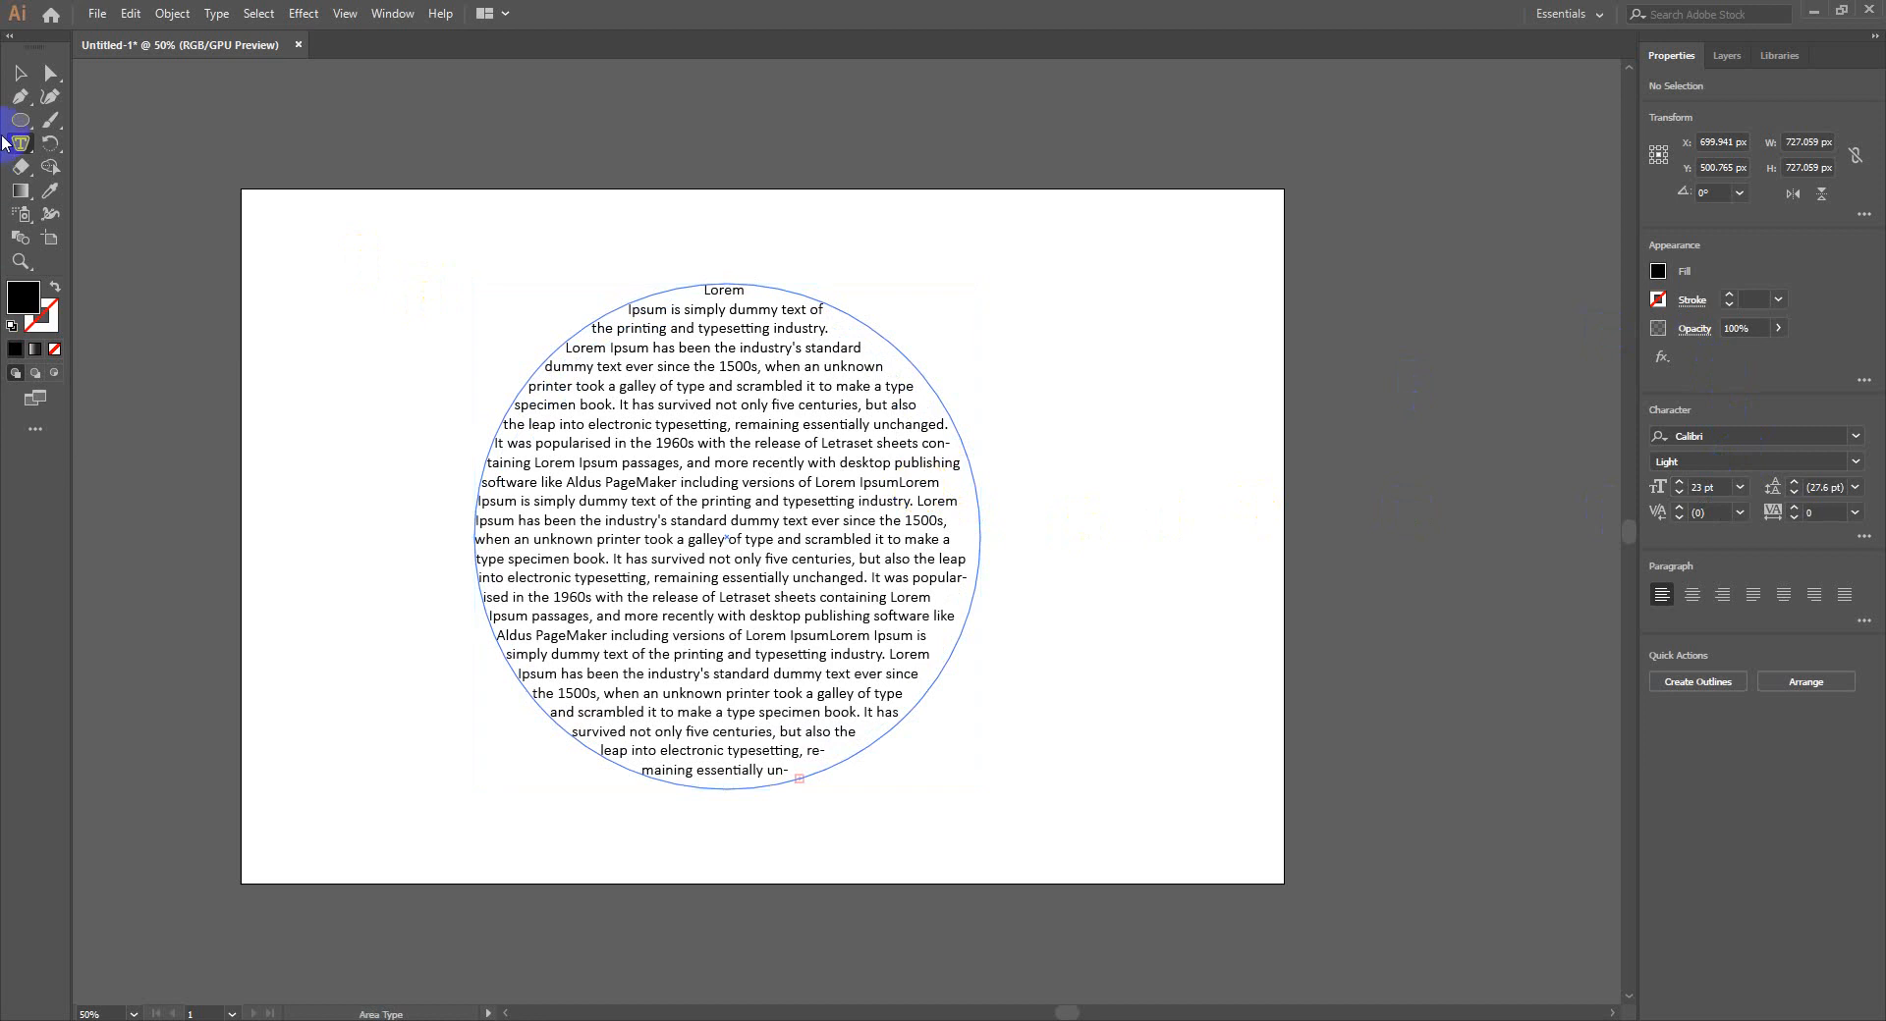
click(20, 72)
click(212, 279)
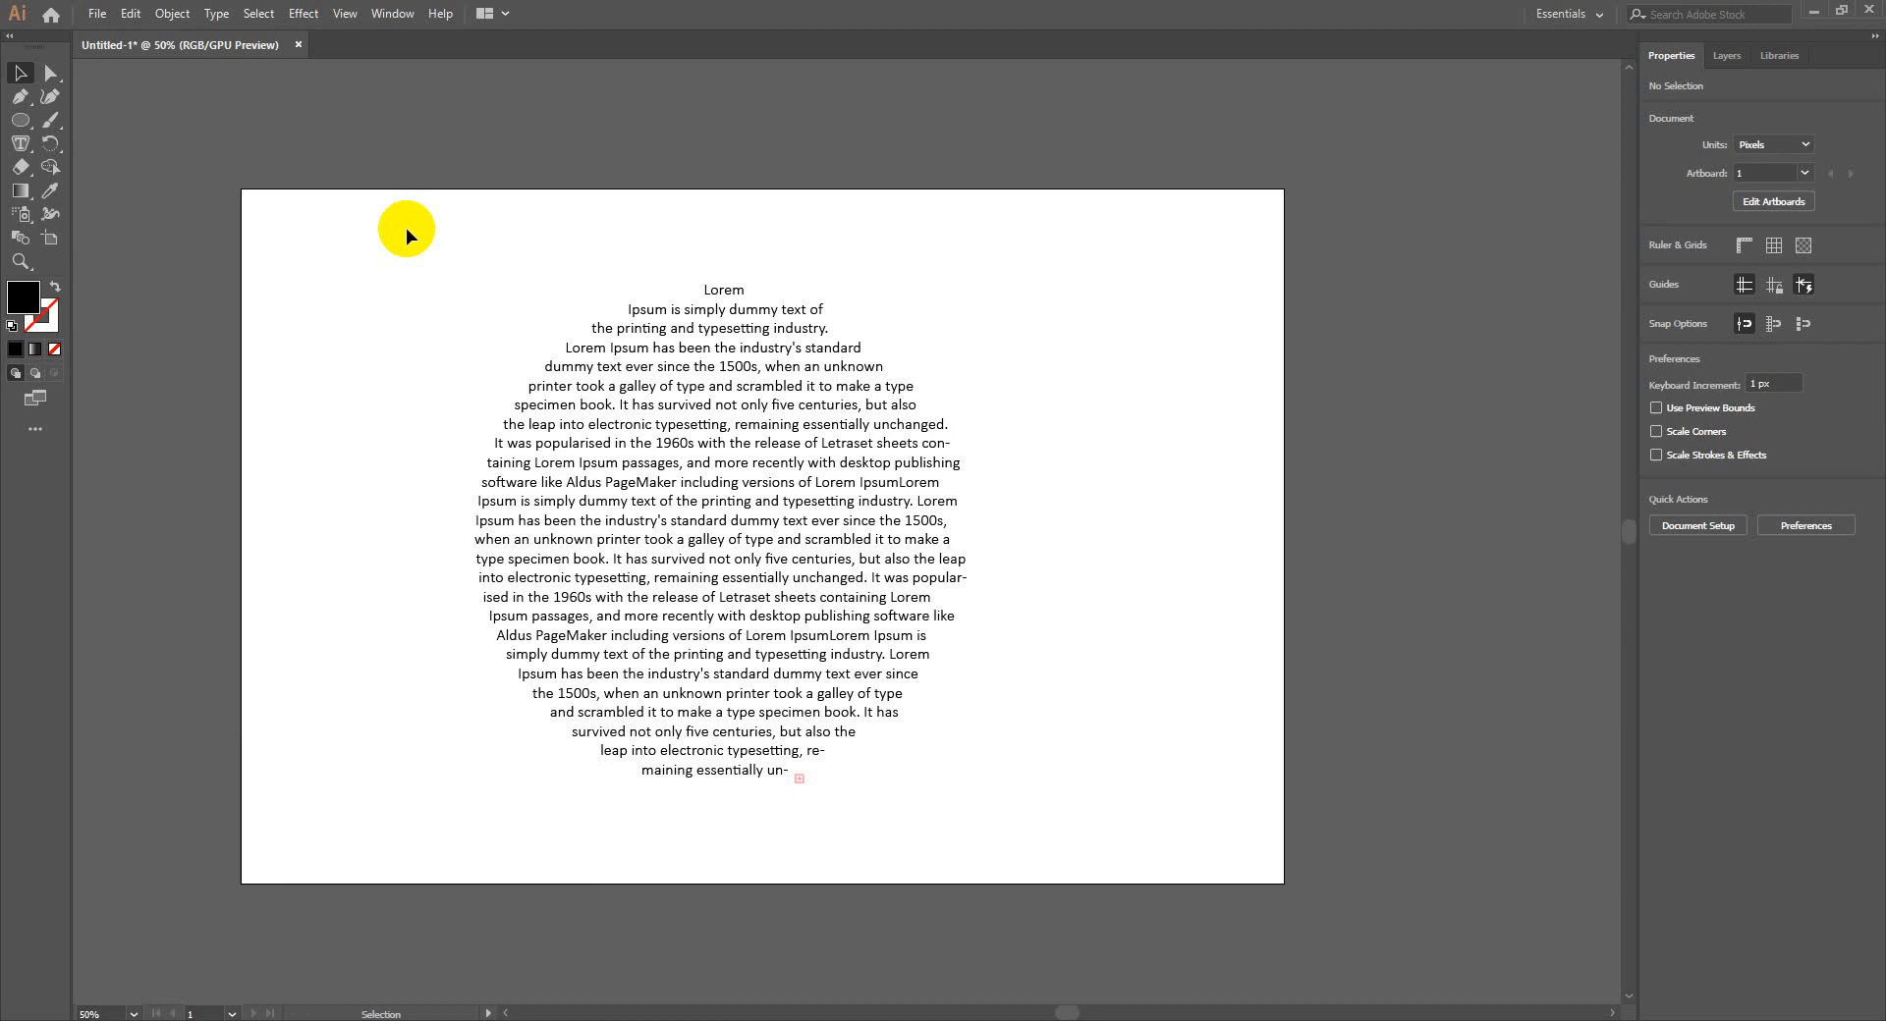
click(19, 144)
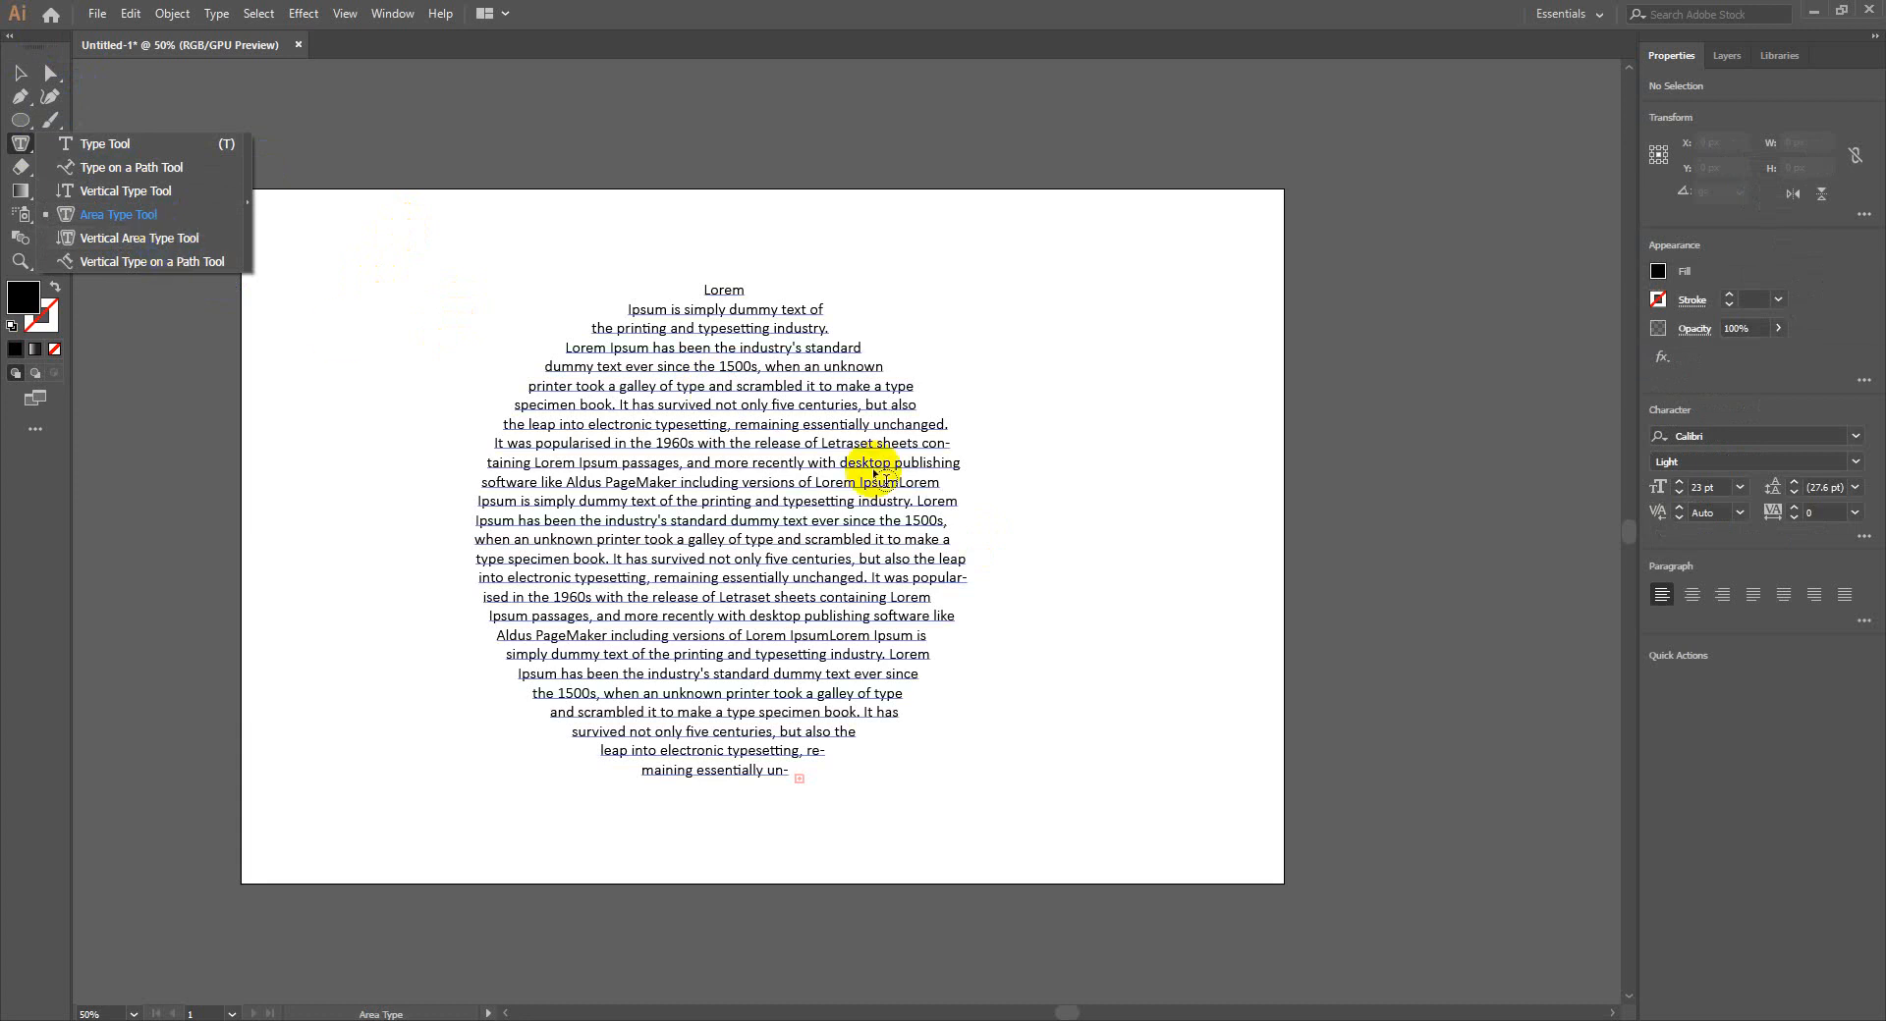
click(1713, 1020)
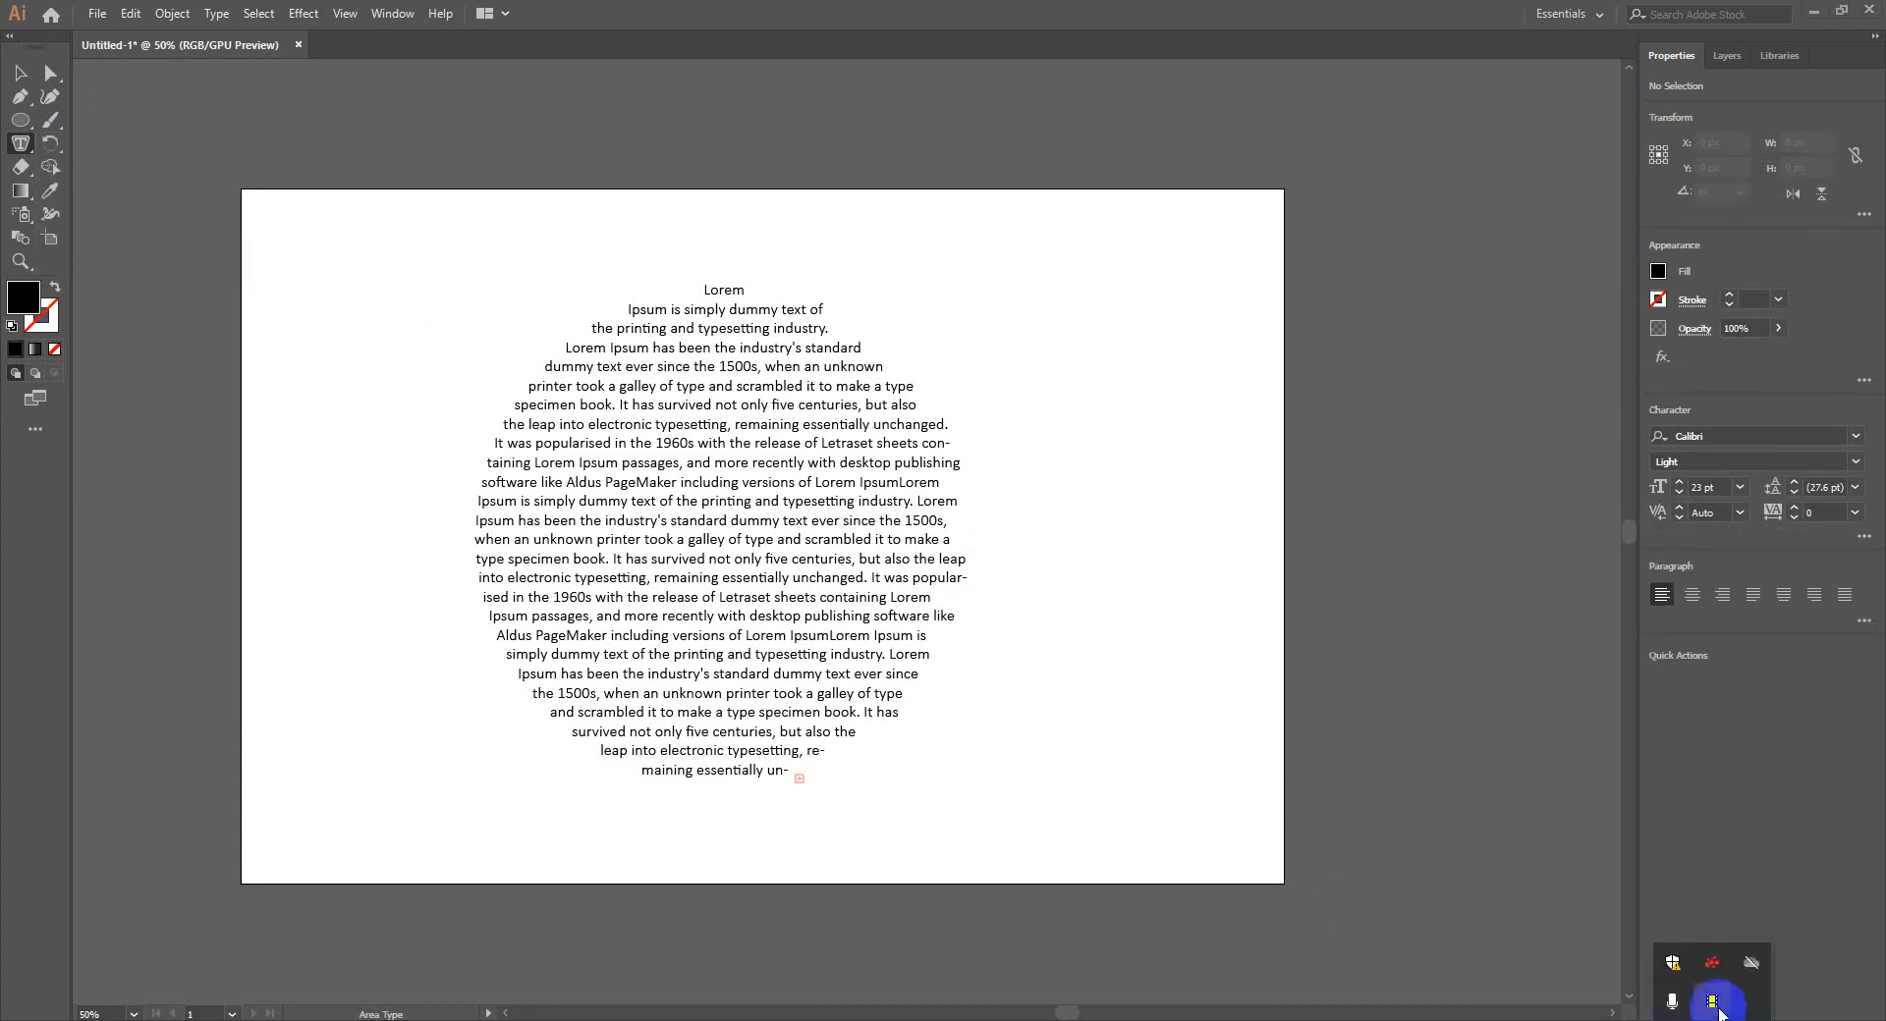
click(1718, 1009)
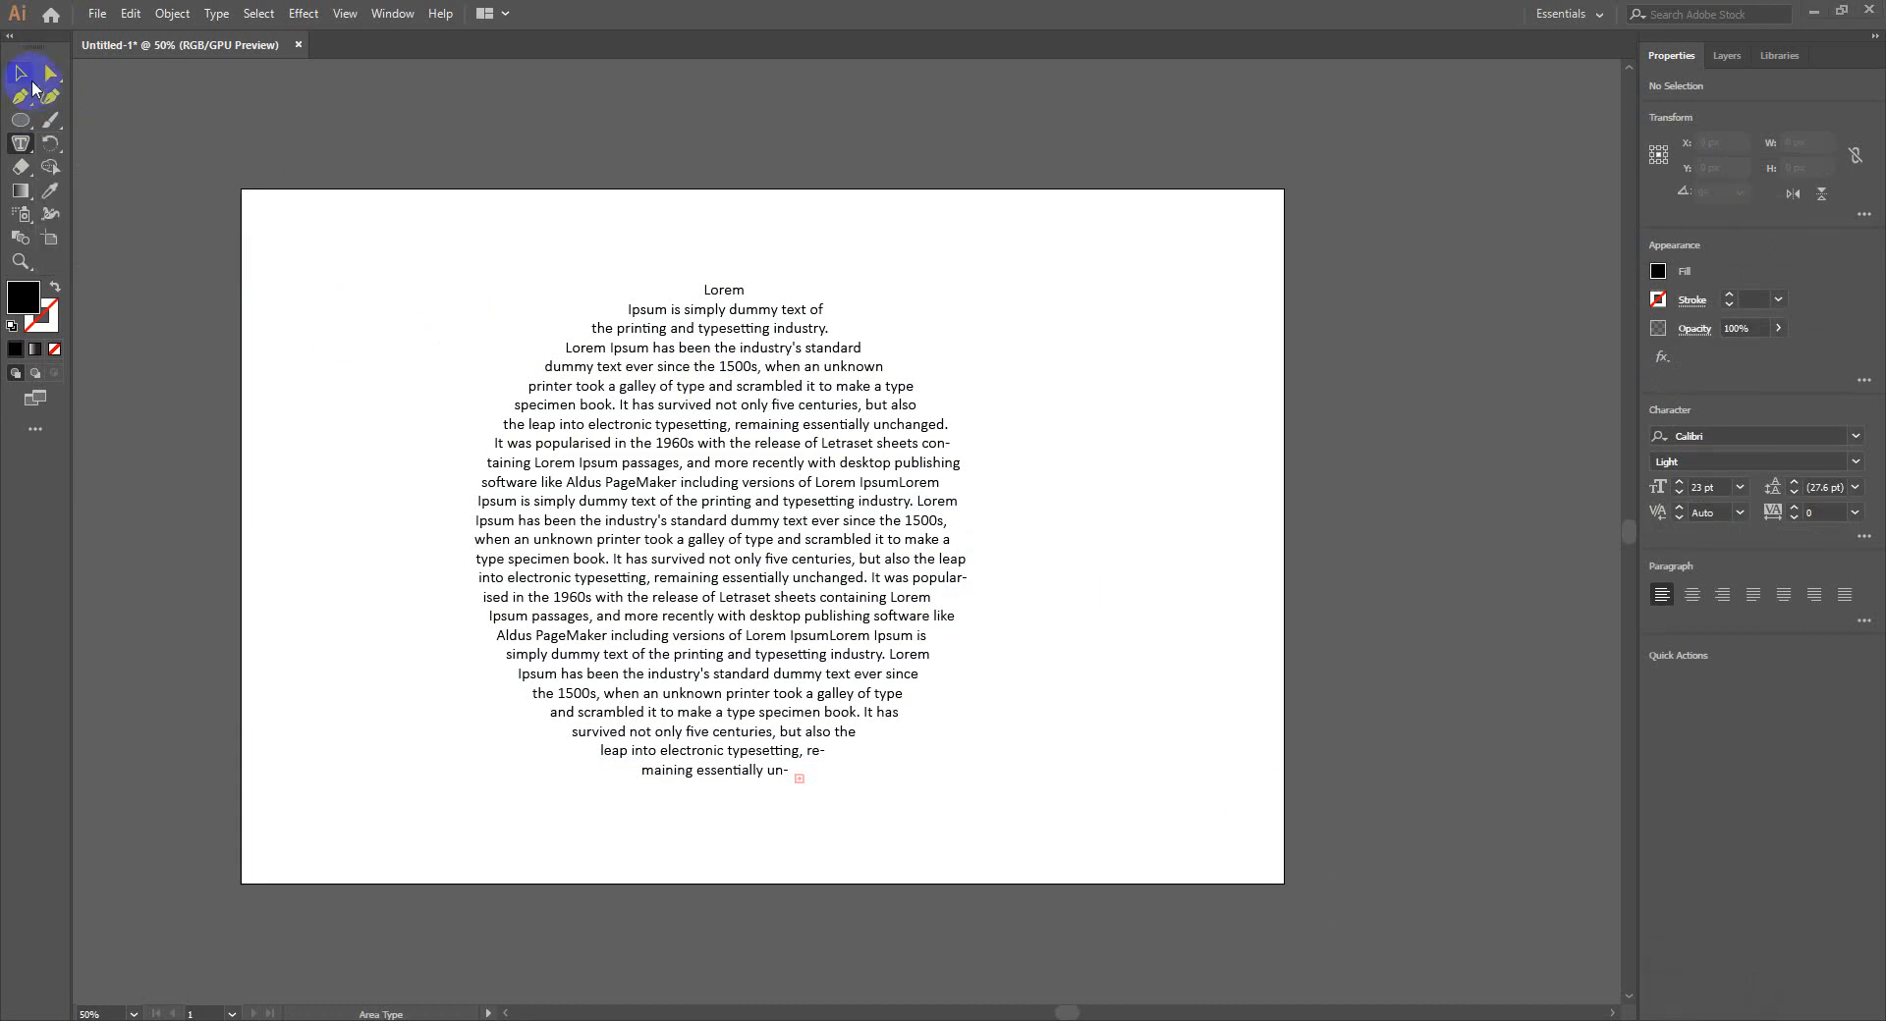
Delete the circular area text to leave the artboard empty
click(22, 75)
click(757, 569)
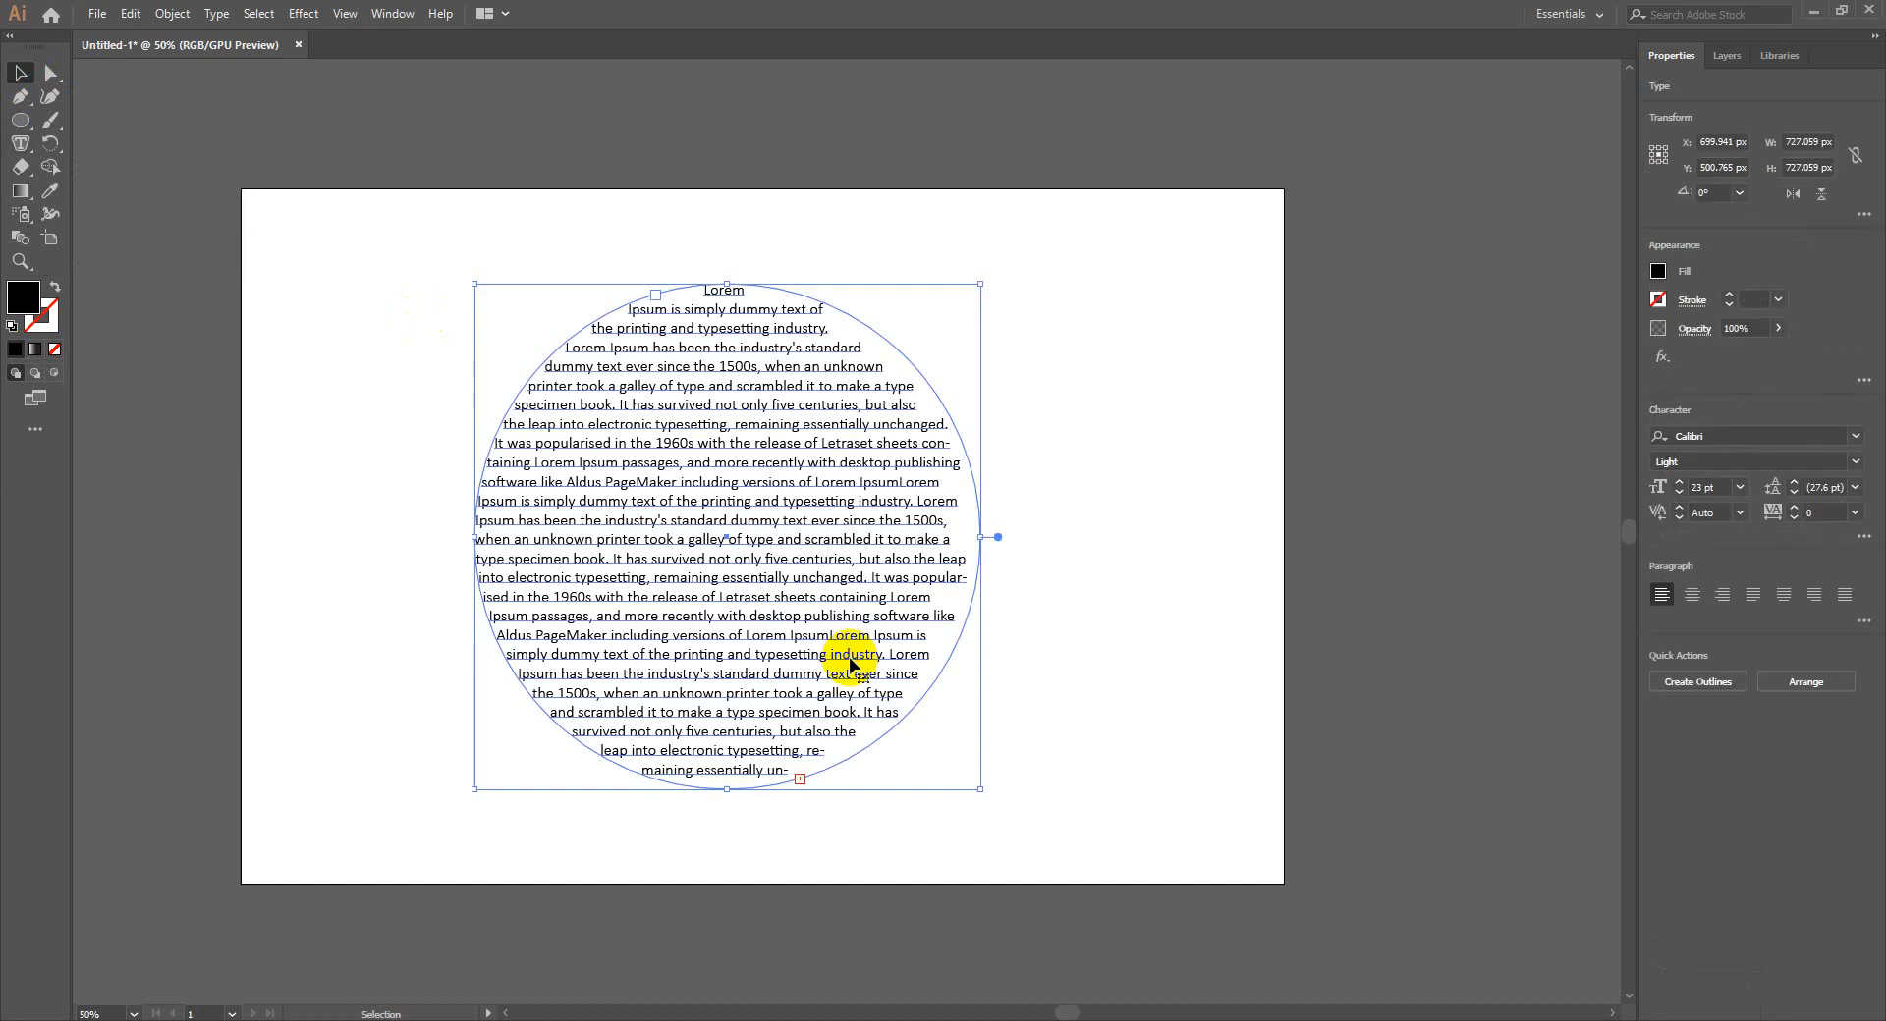
key(Delete)
Draw a five-pointed star about 686 px wide, and fill it with placeholder text using the Vertical Area Type Tool
click(20, 120)
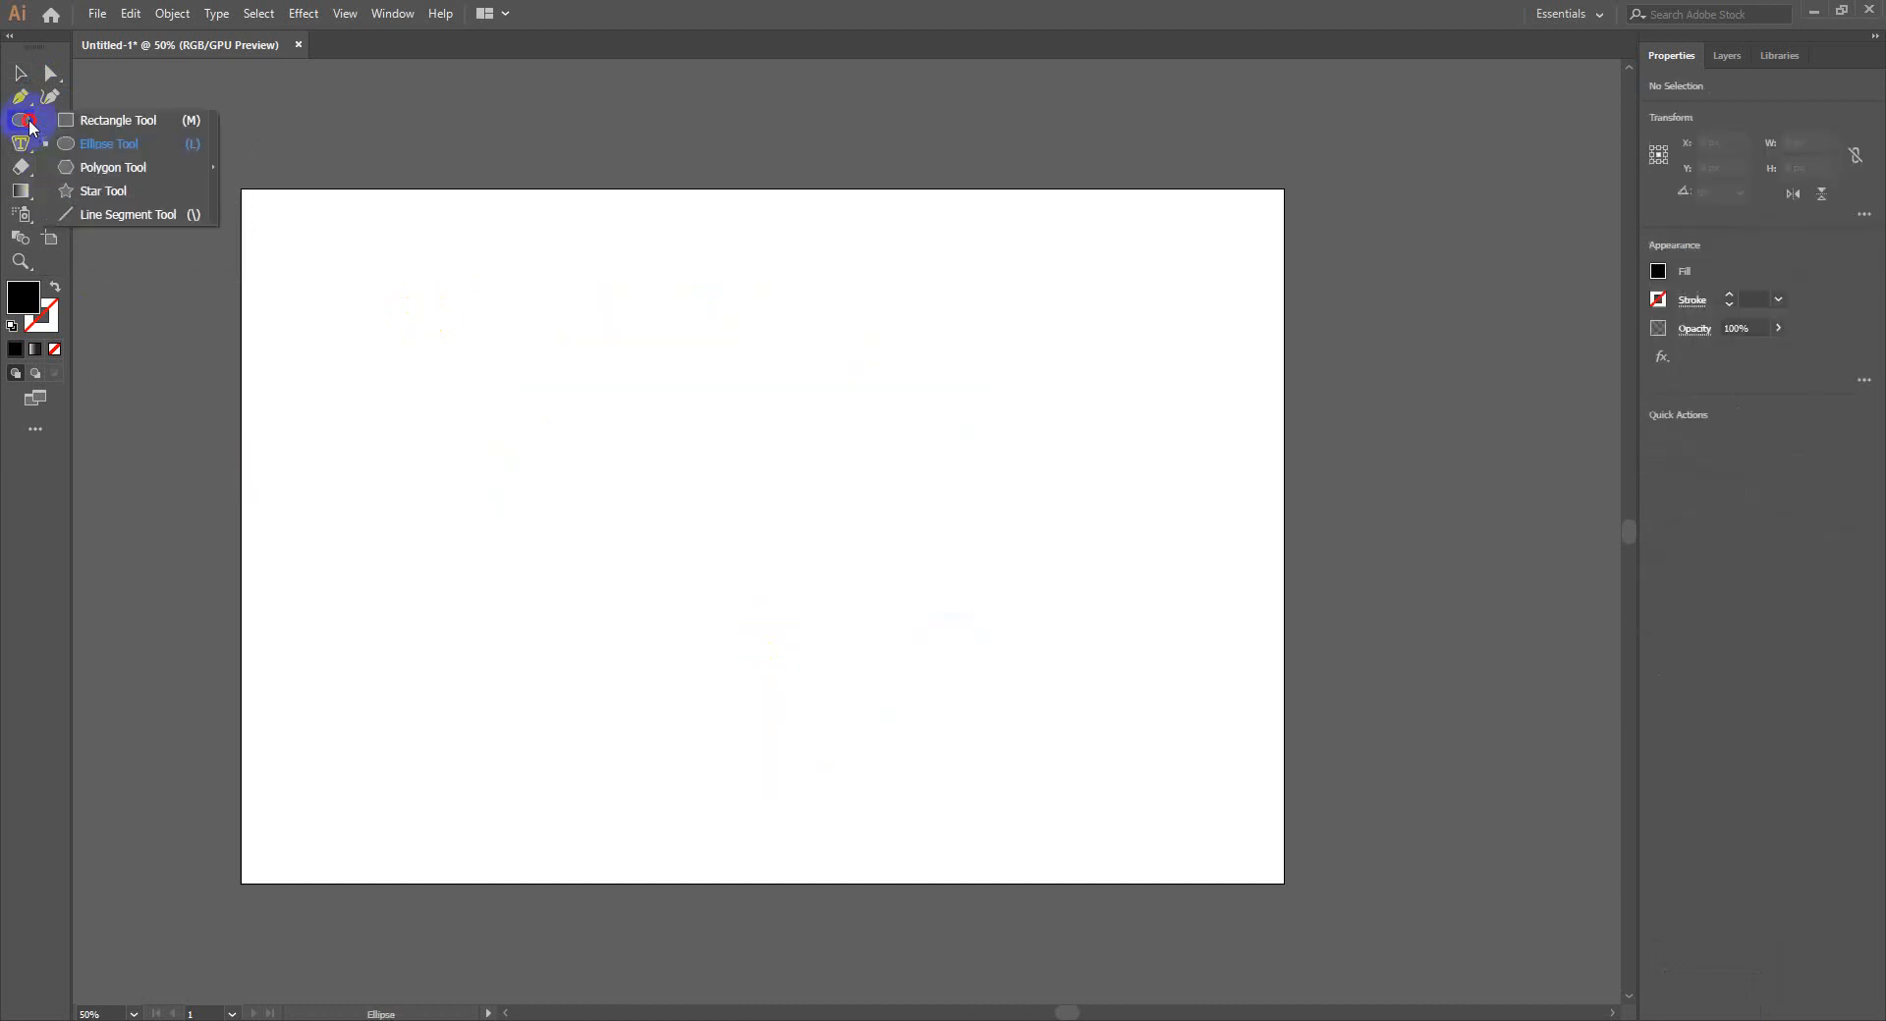
click(108, 190)
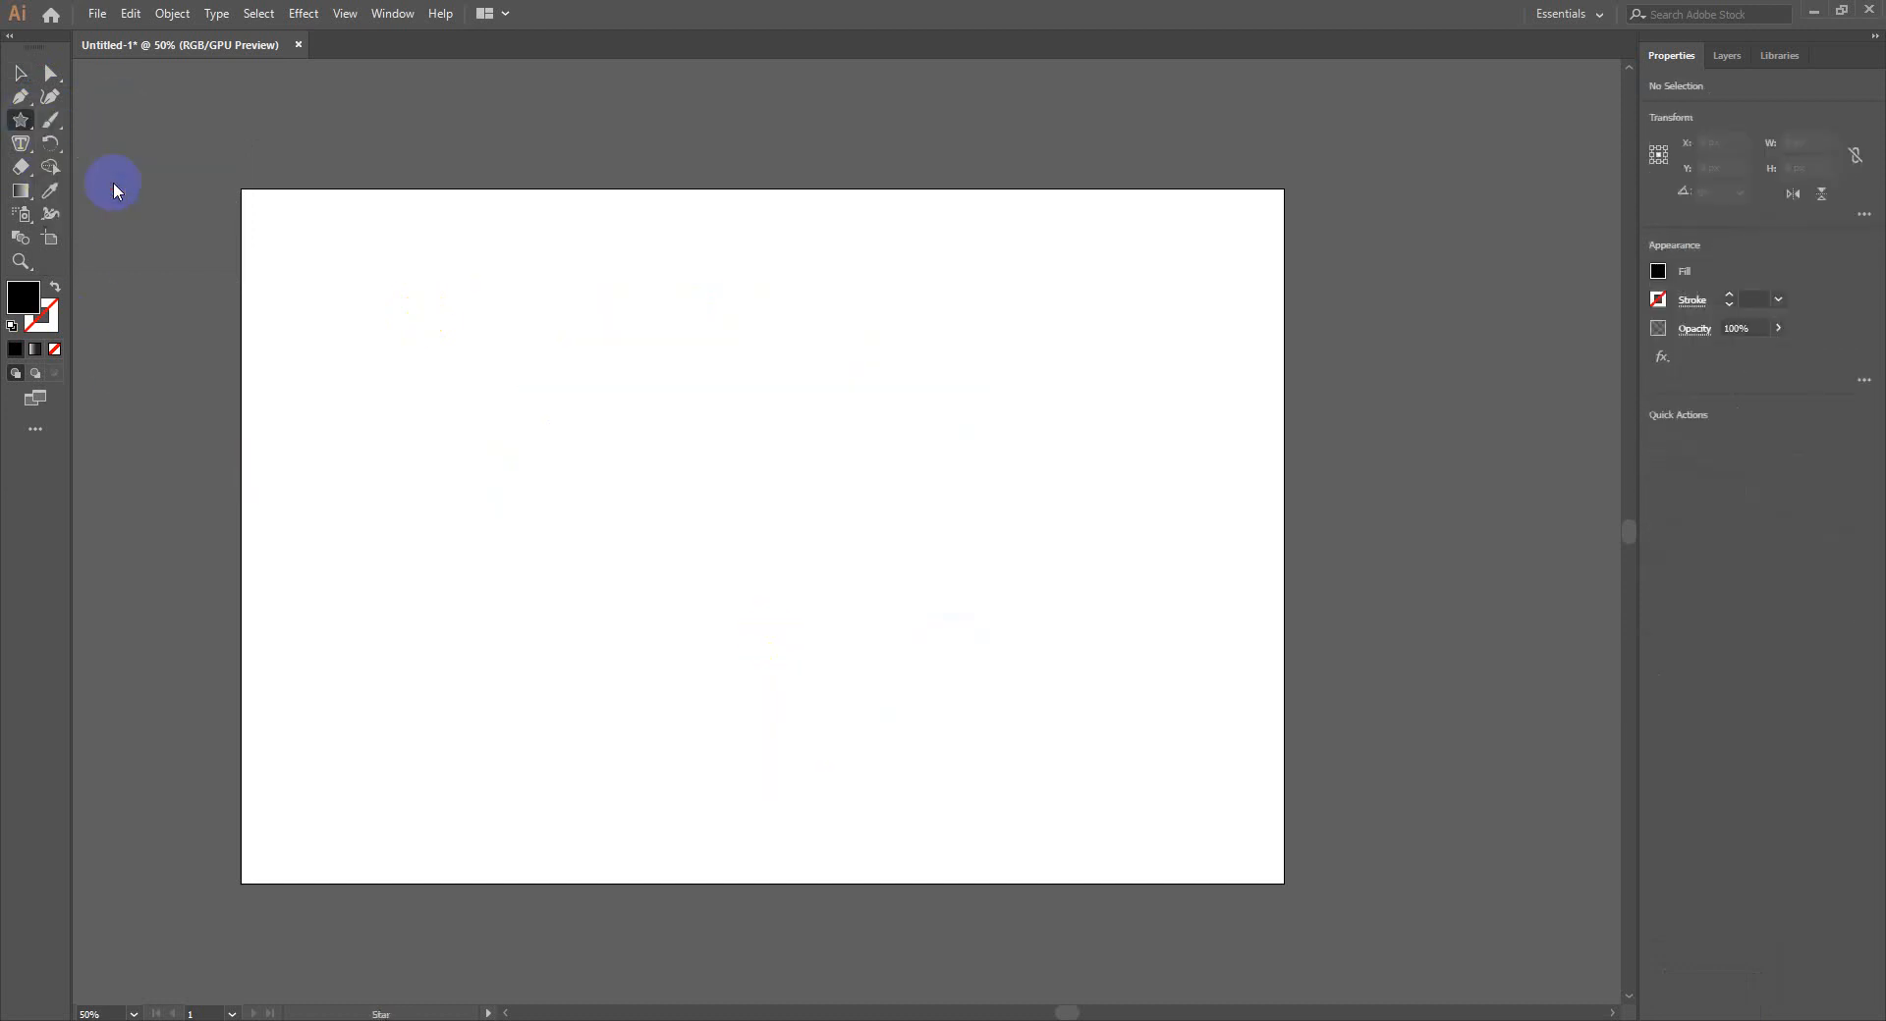
drag(505, 336, 925, 725)
click(21, 143)
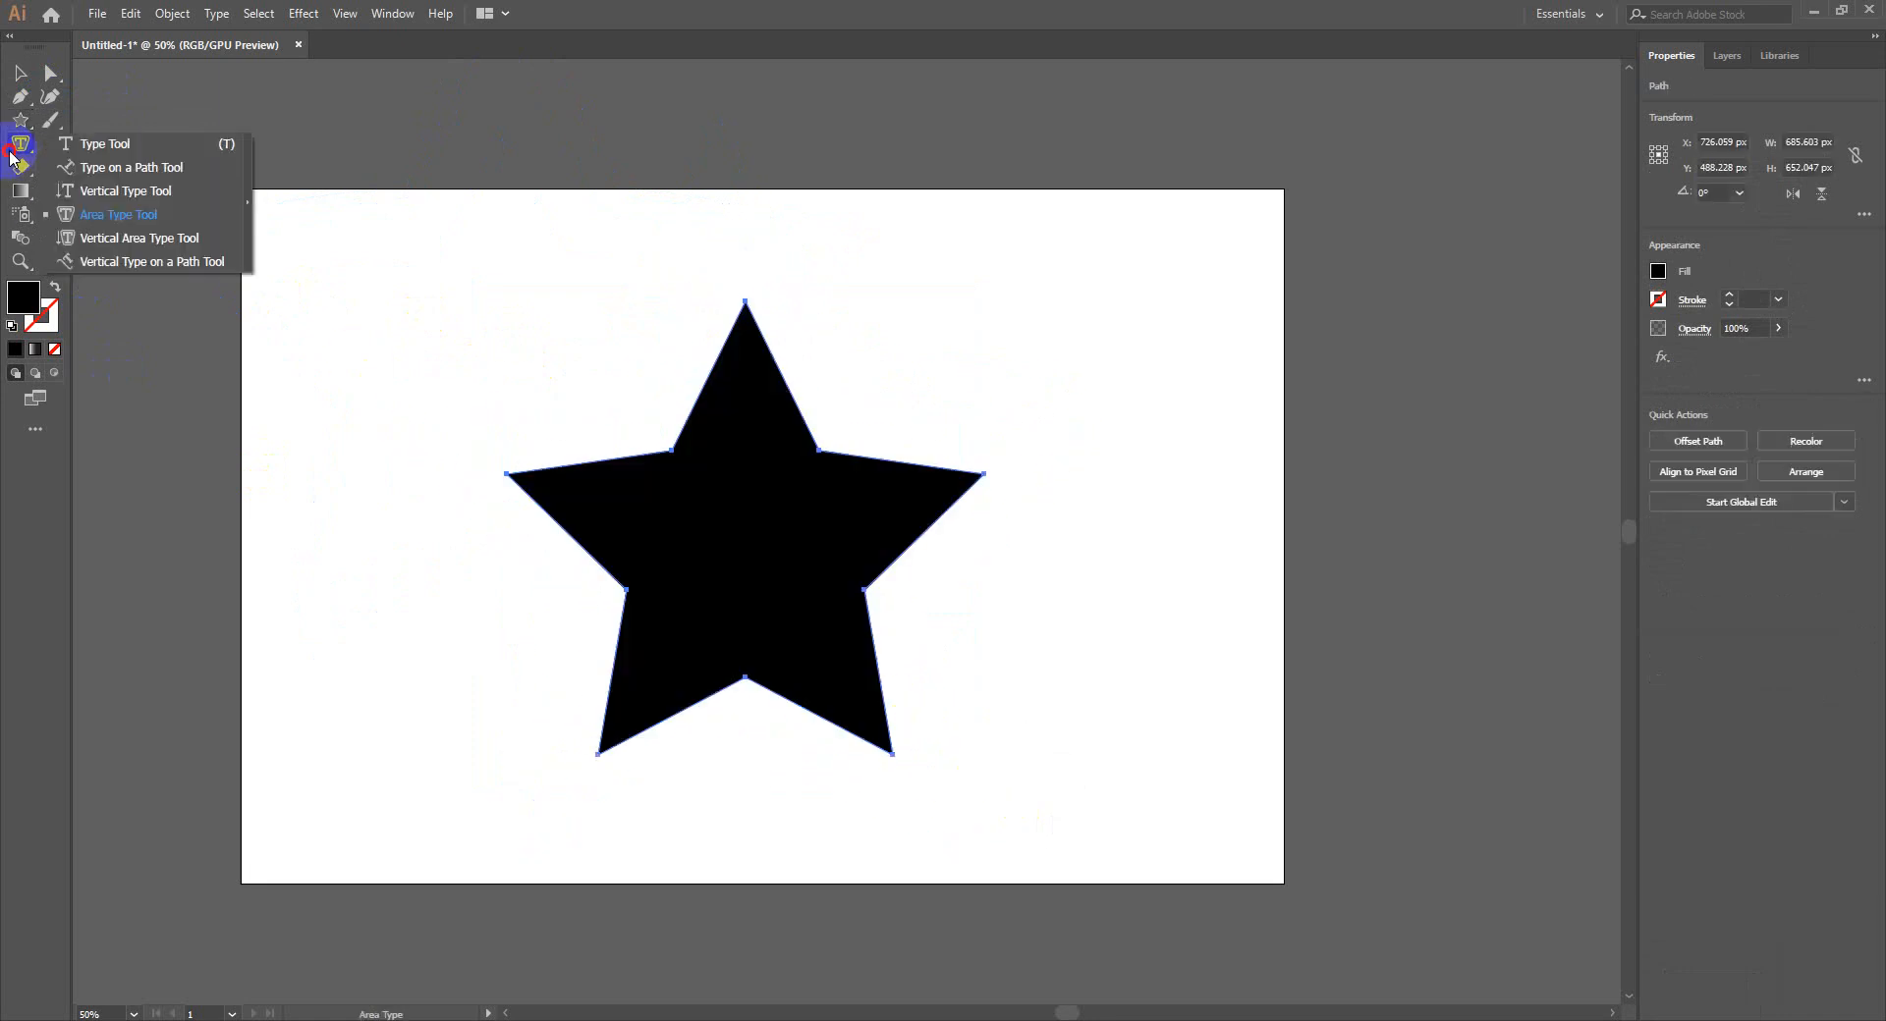
click(135, 241)
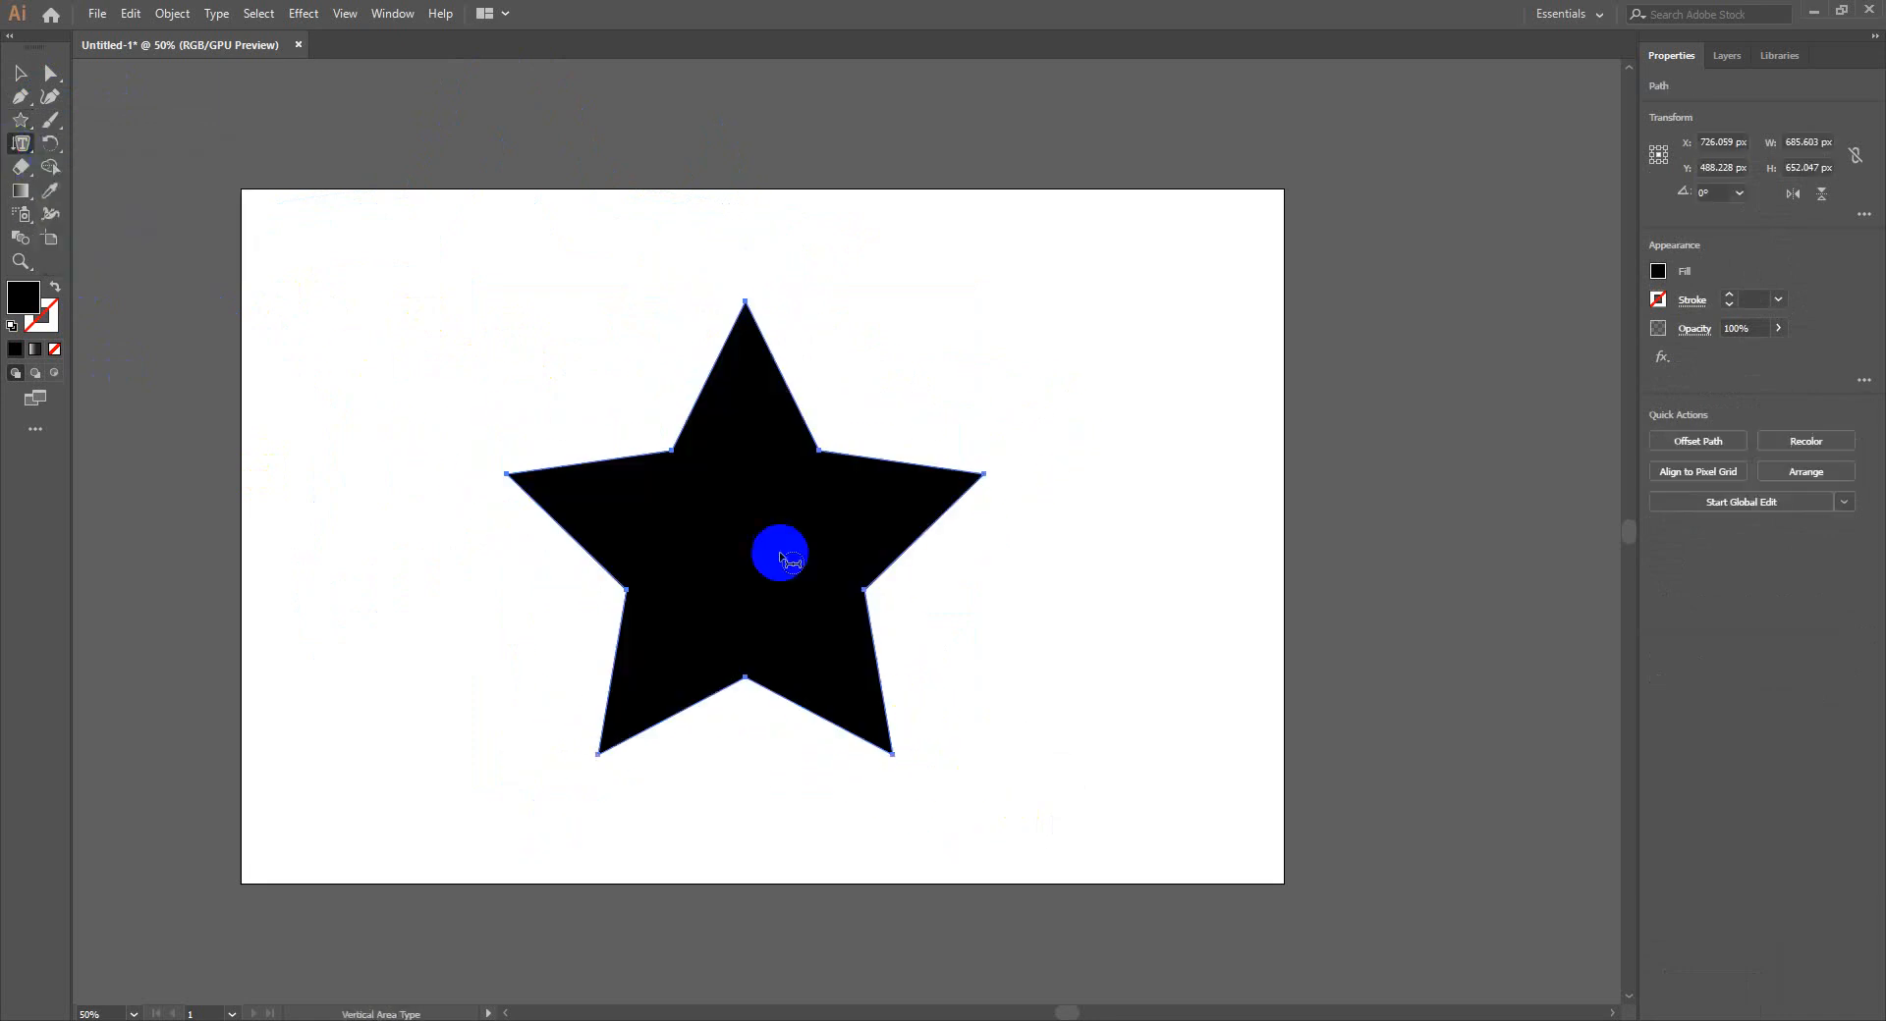
click(685, 444)
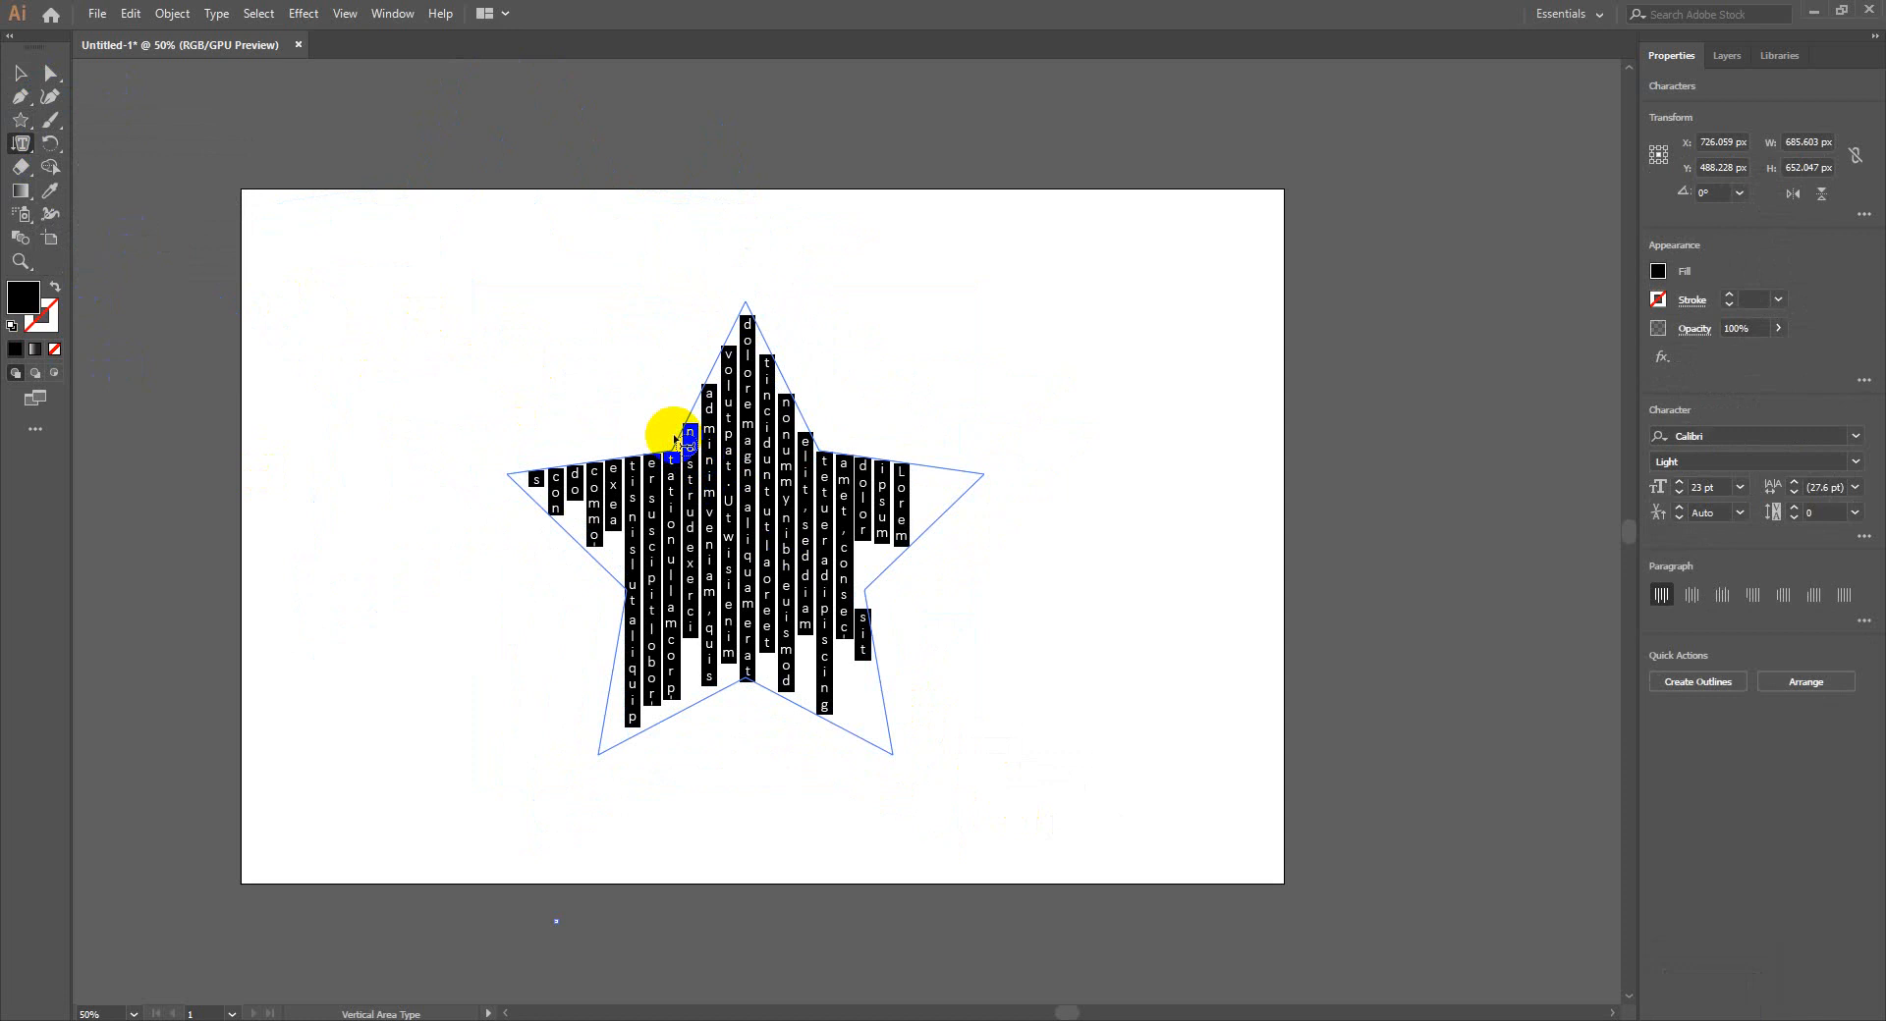
click(21, 72)
click(230, 312)
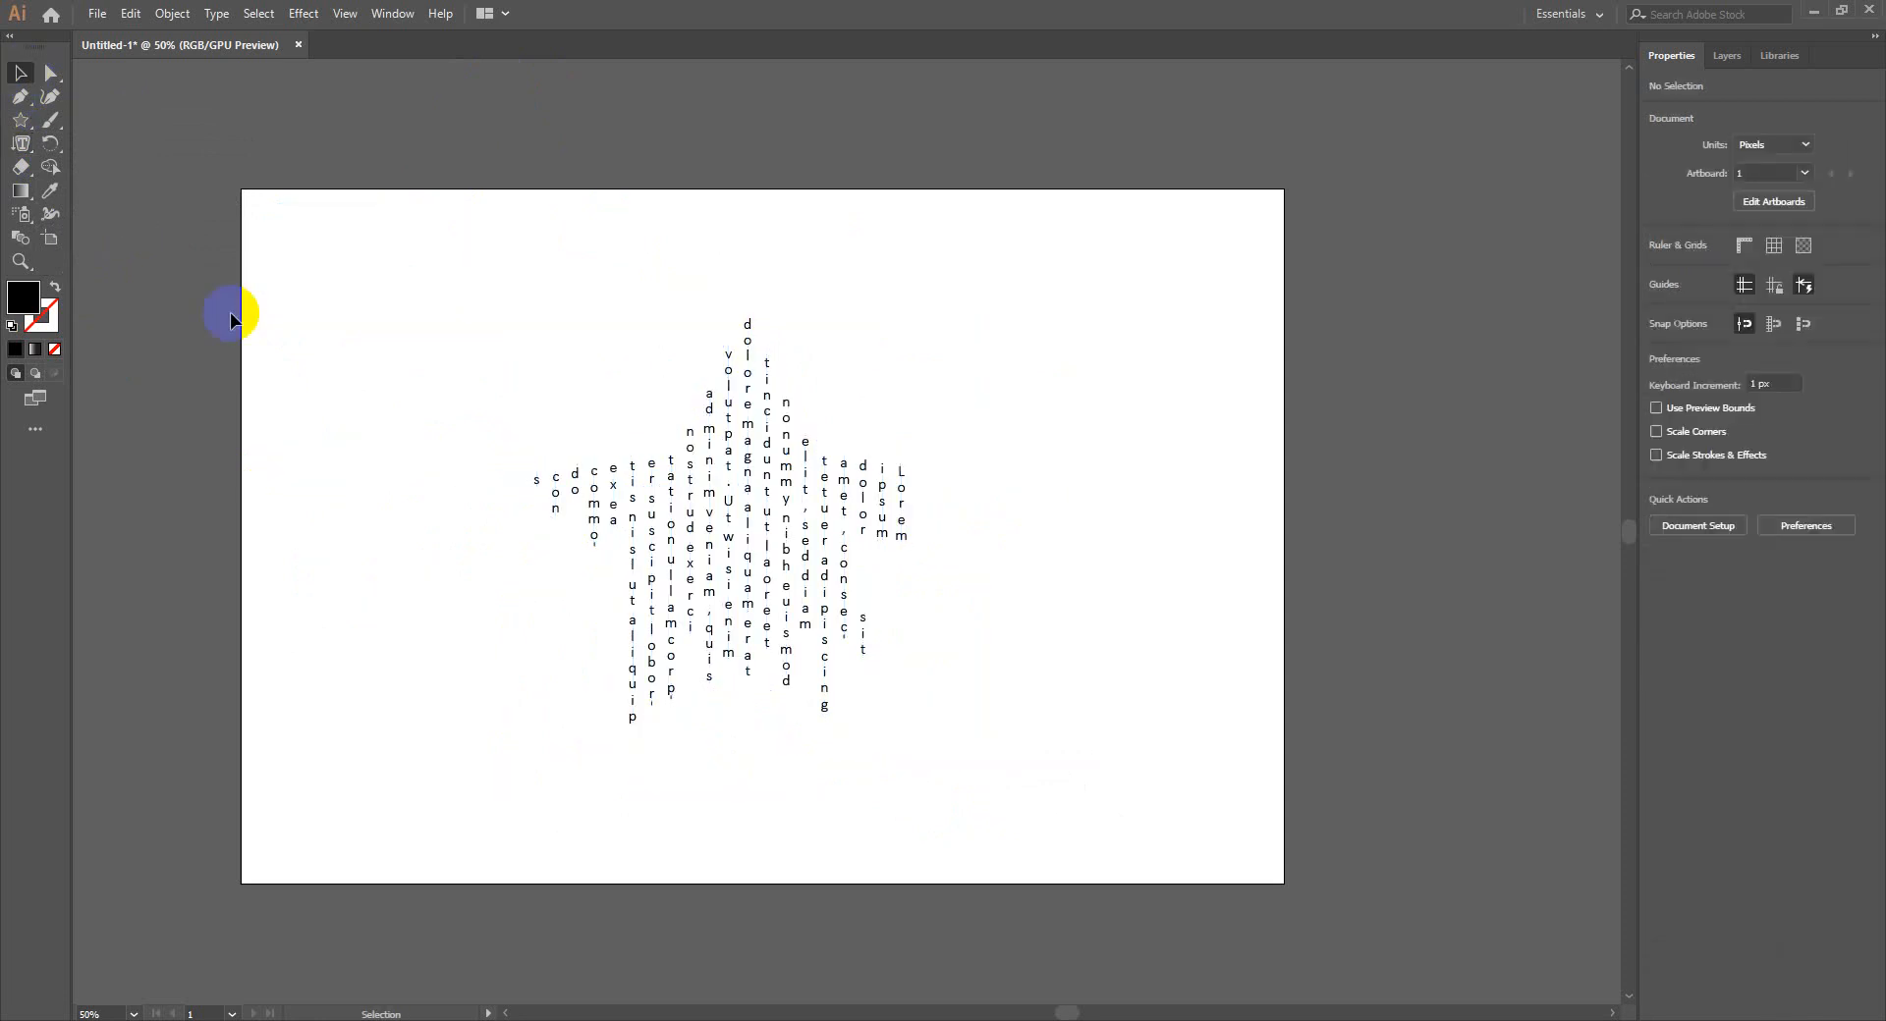
click(22, 144)
drag(27, 152, 178, 267)
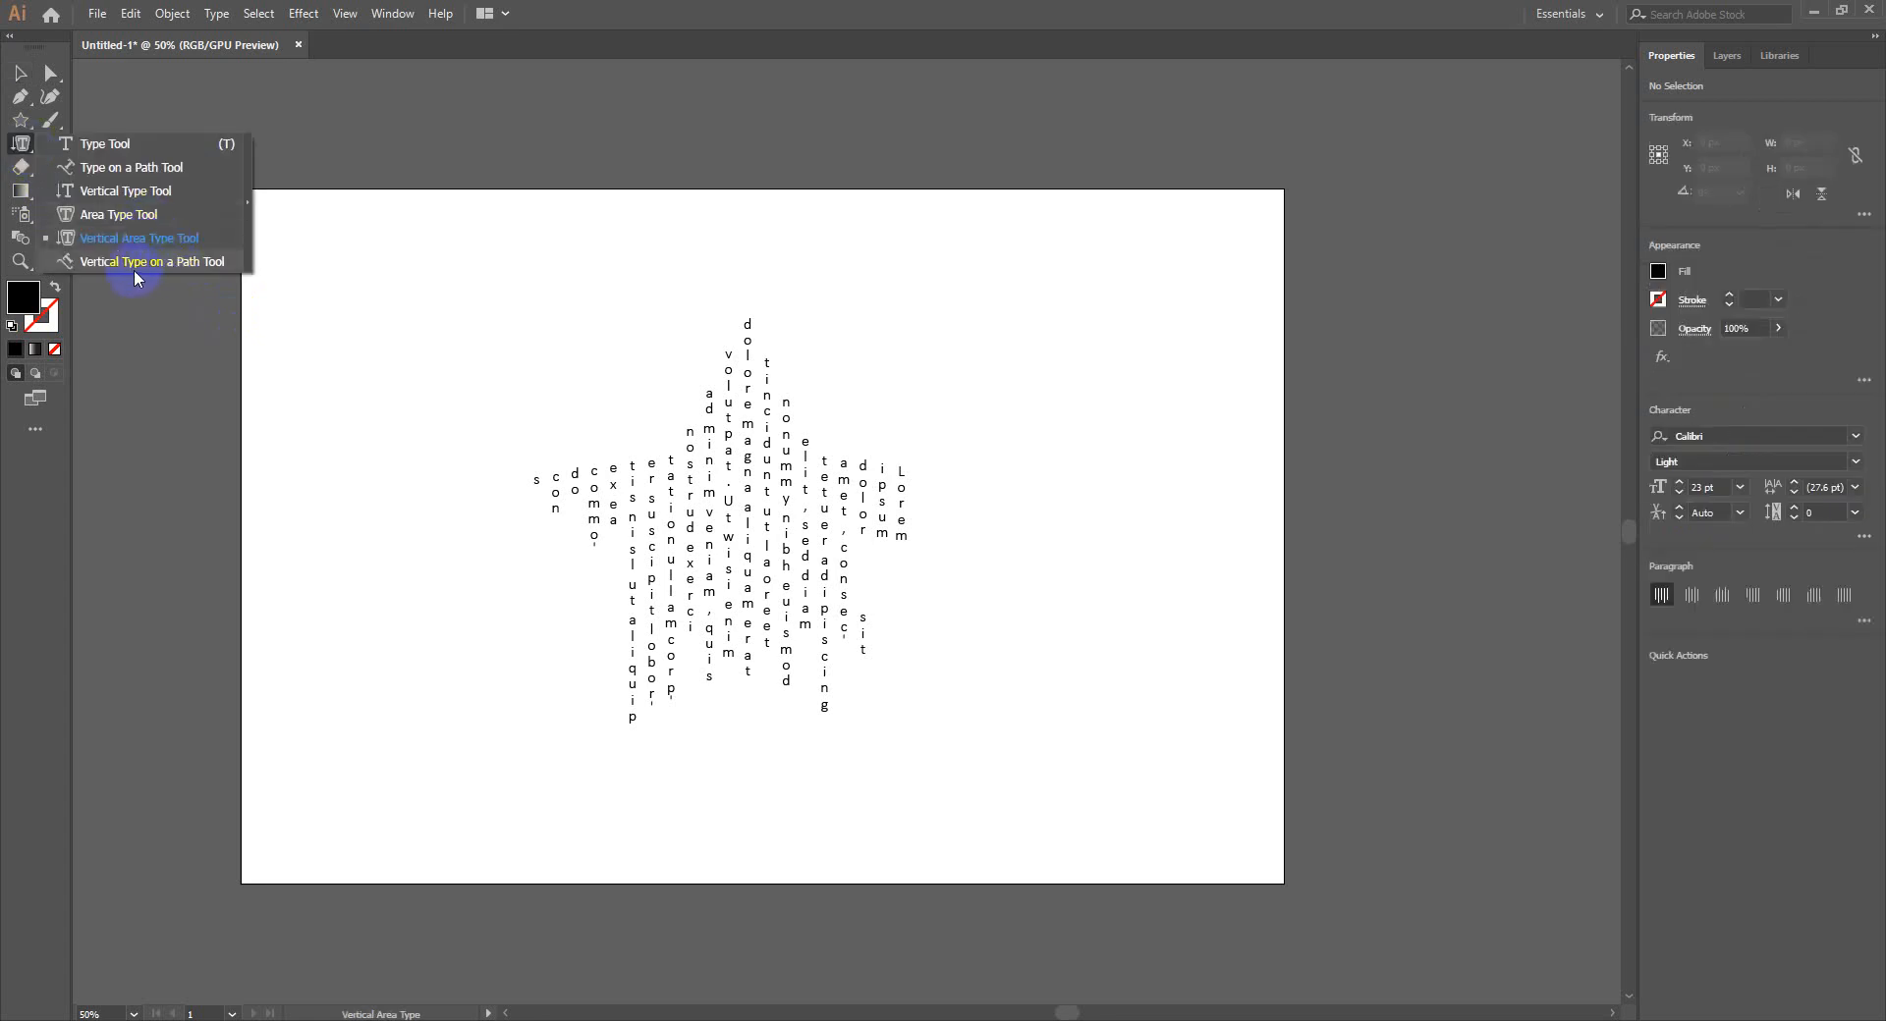
drag(134, 269, 21, 73)
Delete the star-shaped vertical area text from the artboard
click(22, 74)
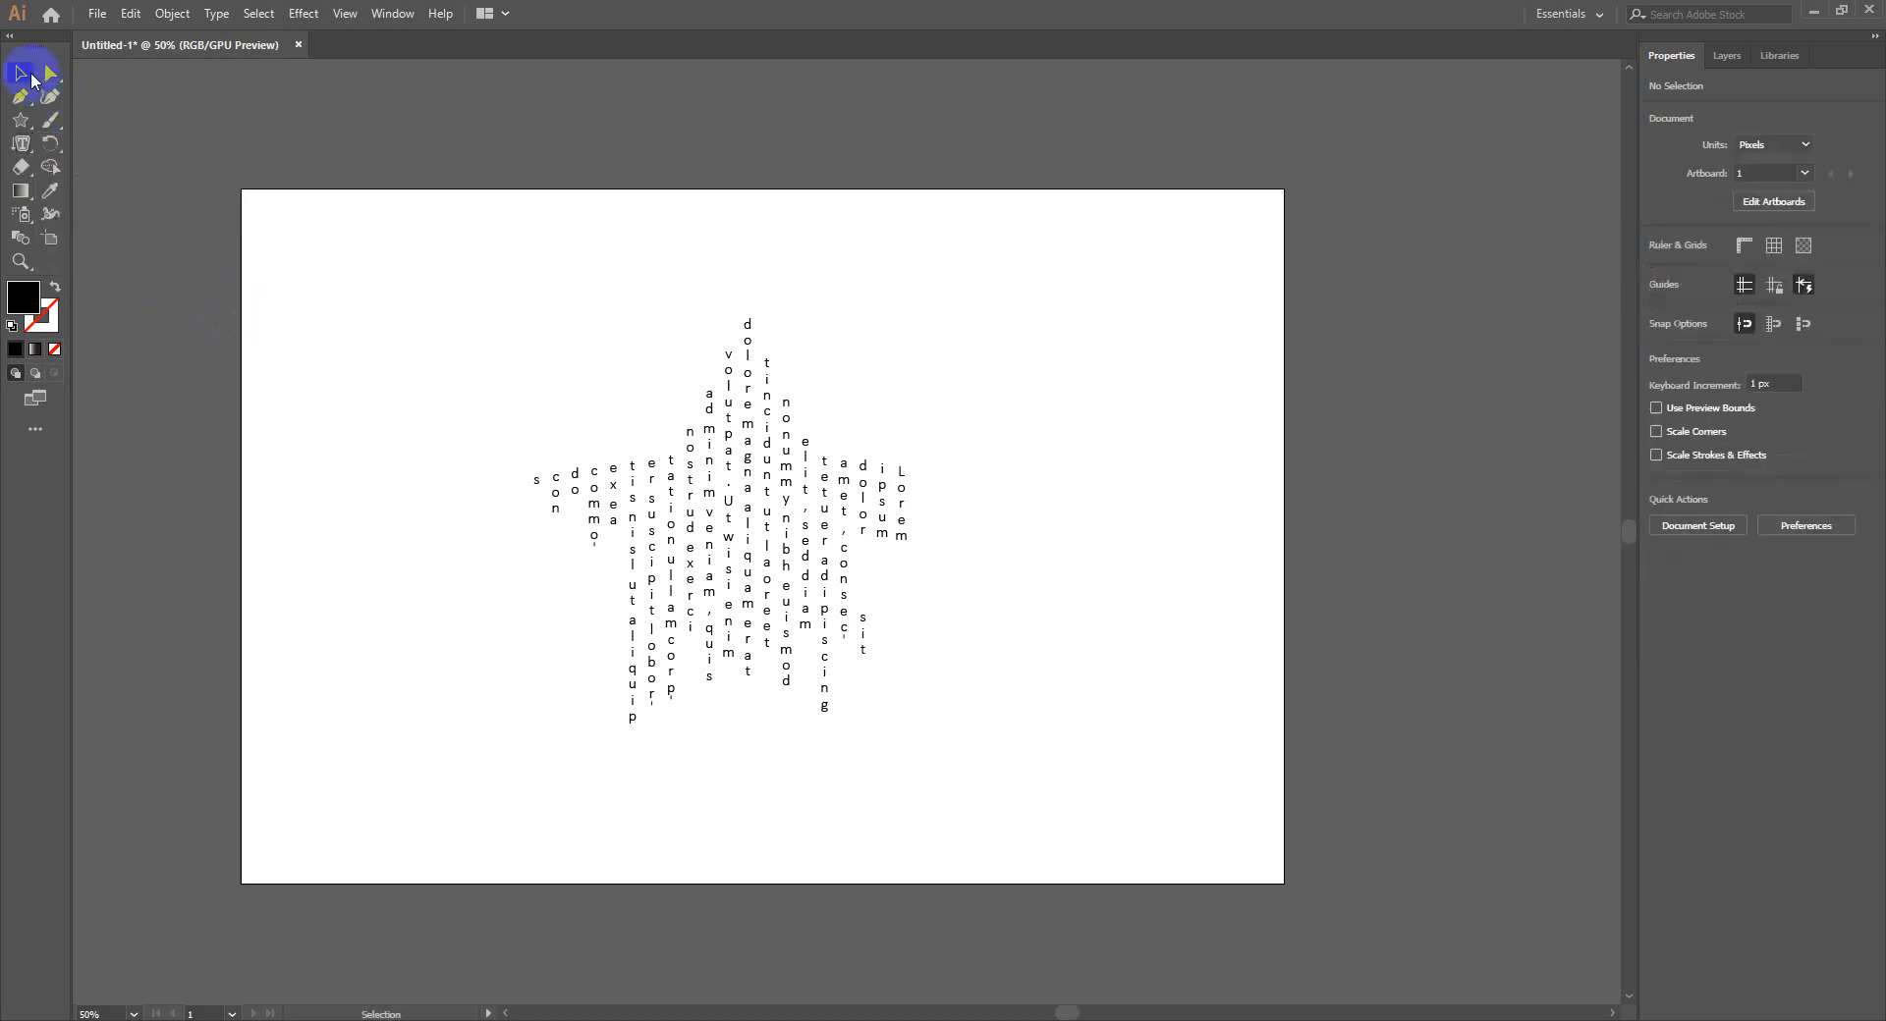
drag(362, 244, 969, 758)
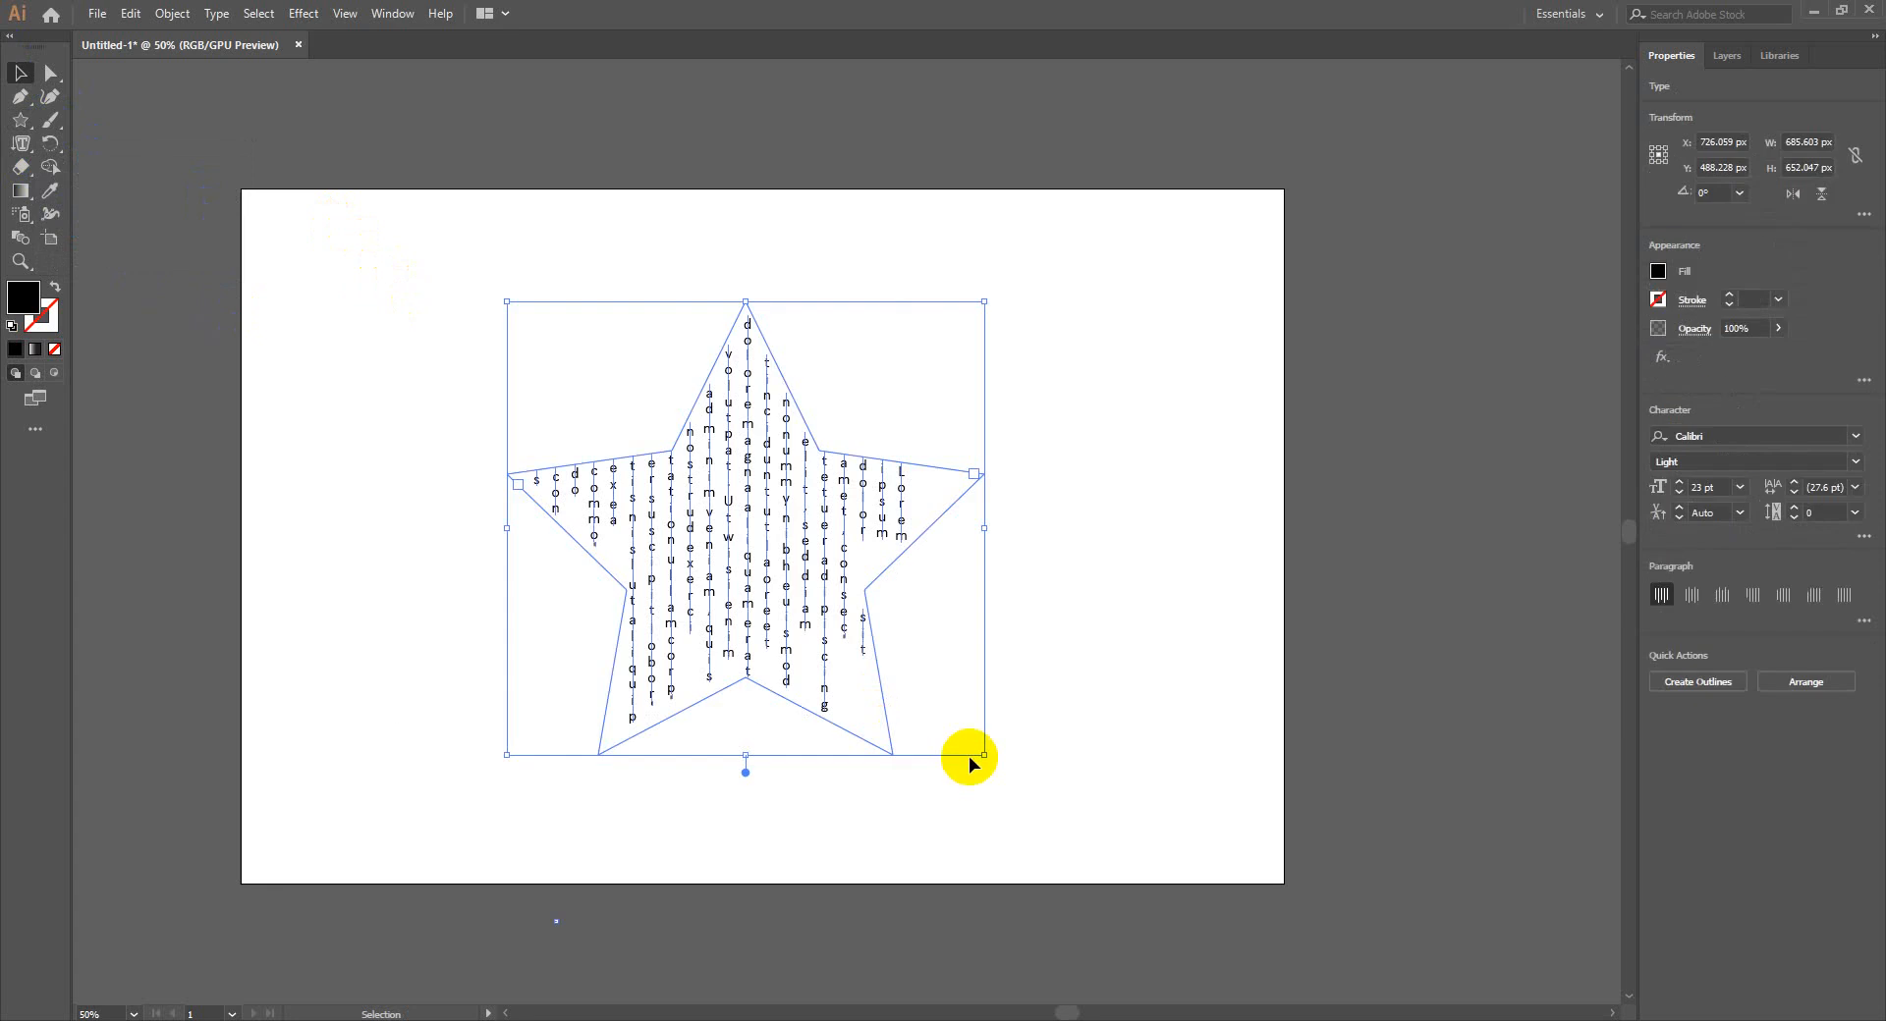
key(Delete)
Draw a circle about 625 px in diameter, and put a line of random letters along its outline with the Vertical Type on a Path Tool
drag(20, 123, 126, 142)
drag(521, 333, 982, 707)
drag(20, 152, 154, 272)
click(602, 383)
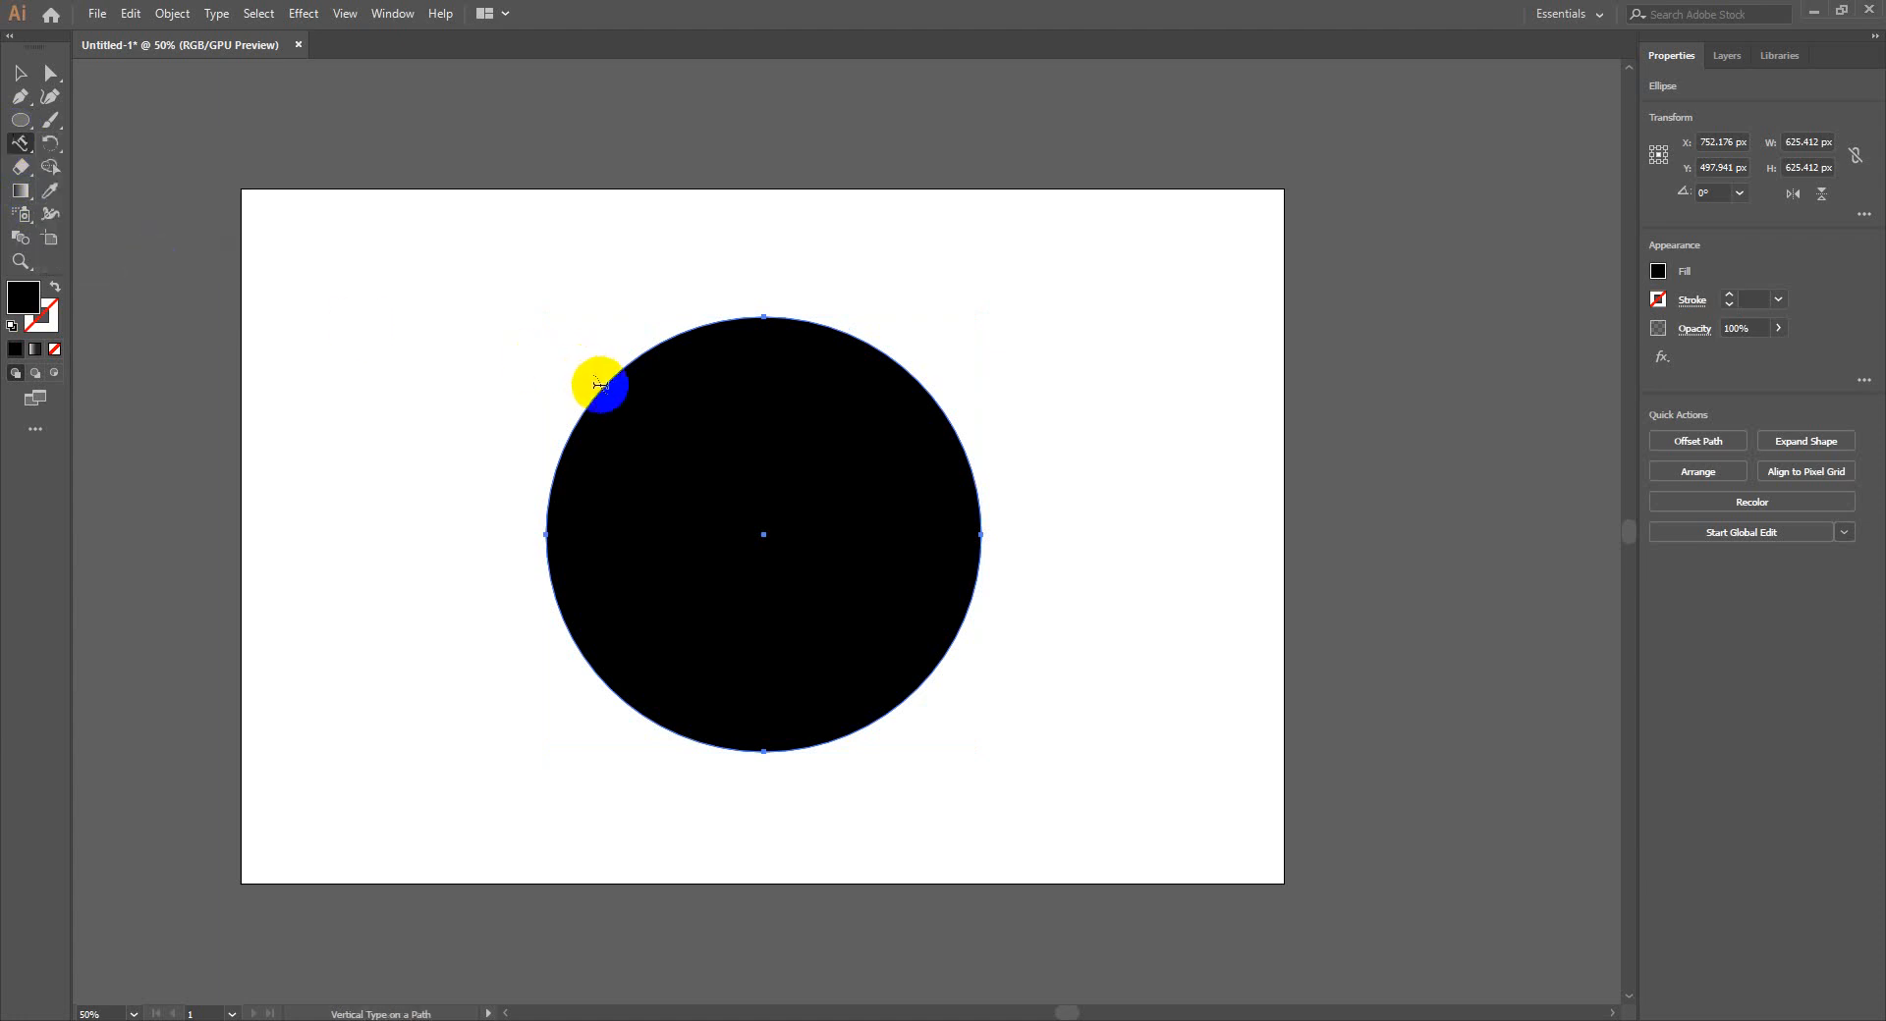
click(1129, 546)
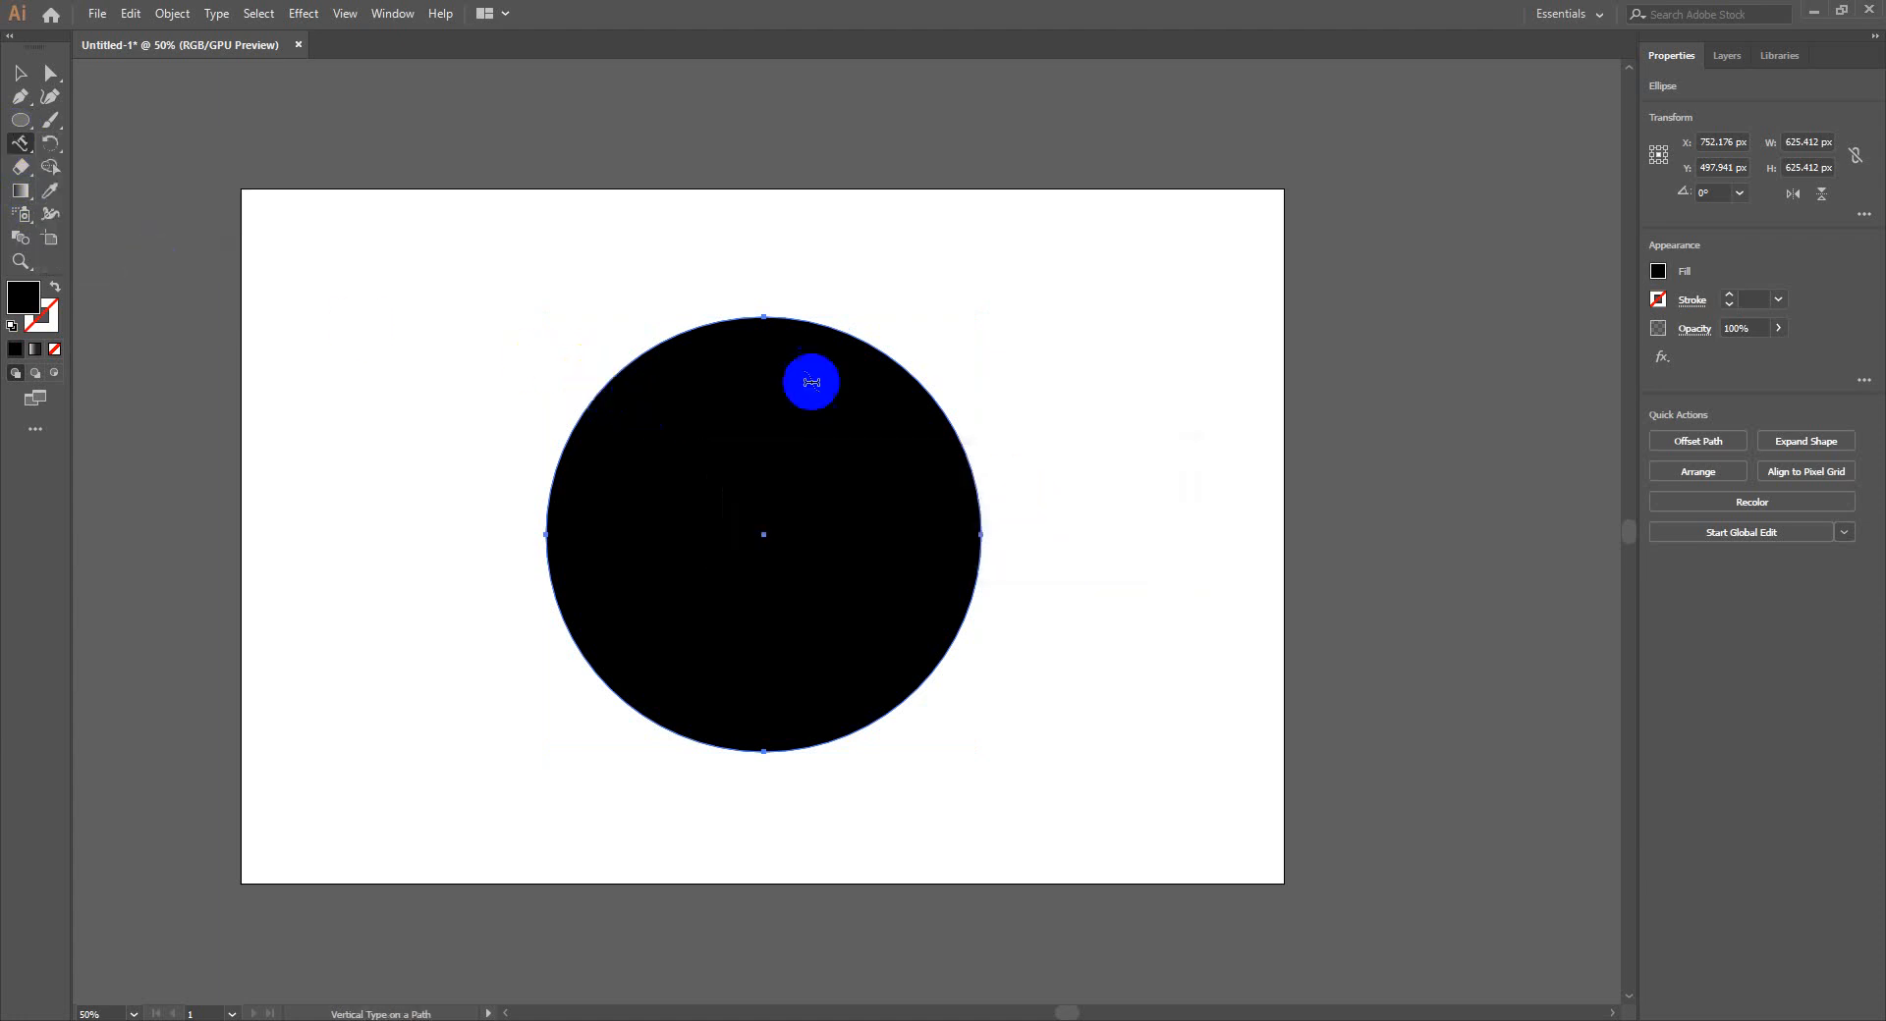
click(688, 327)
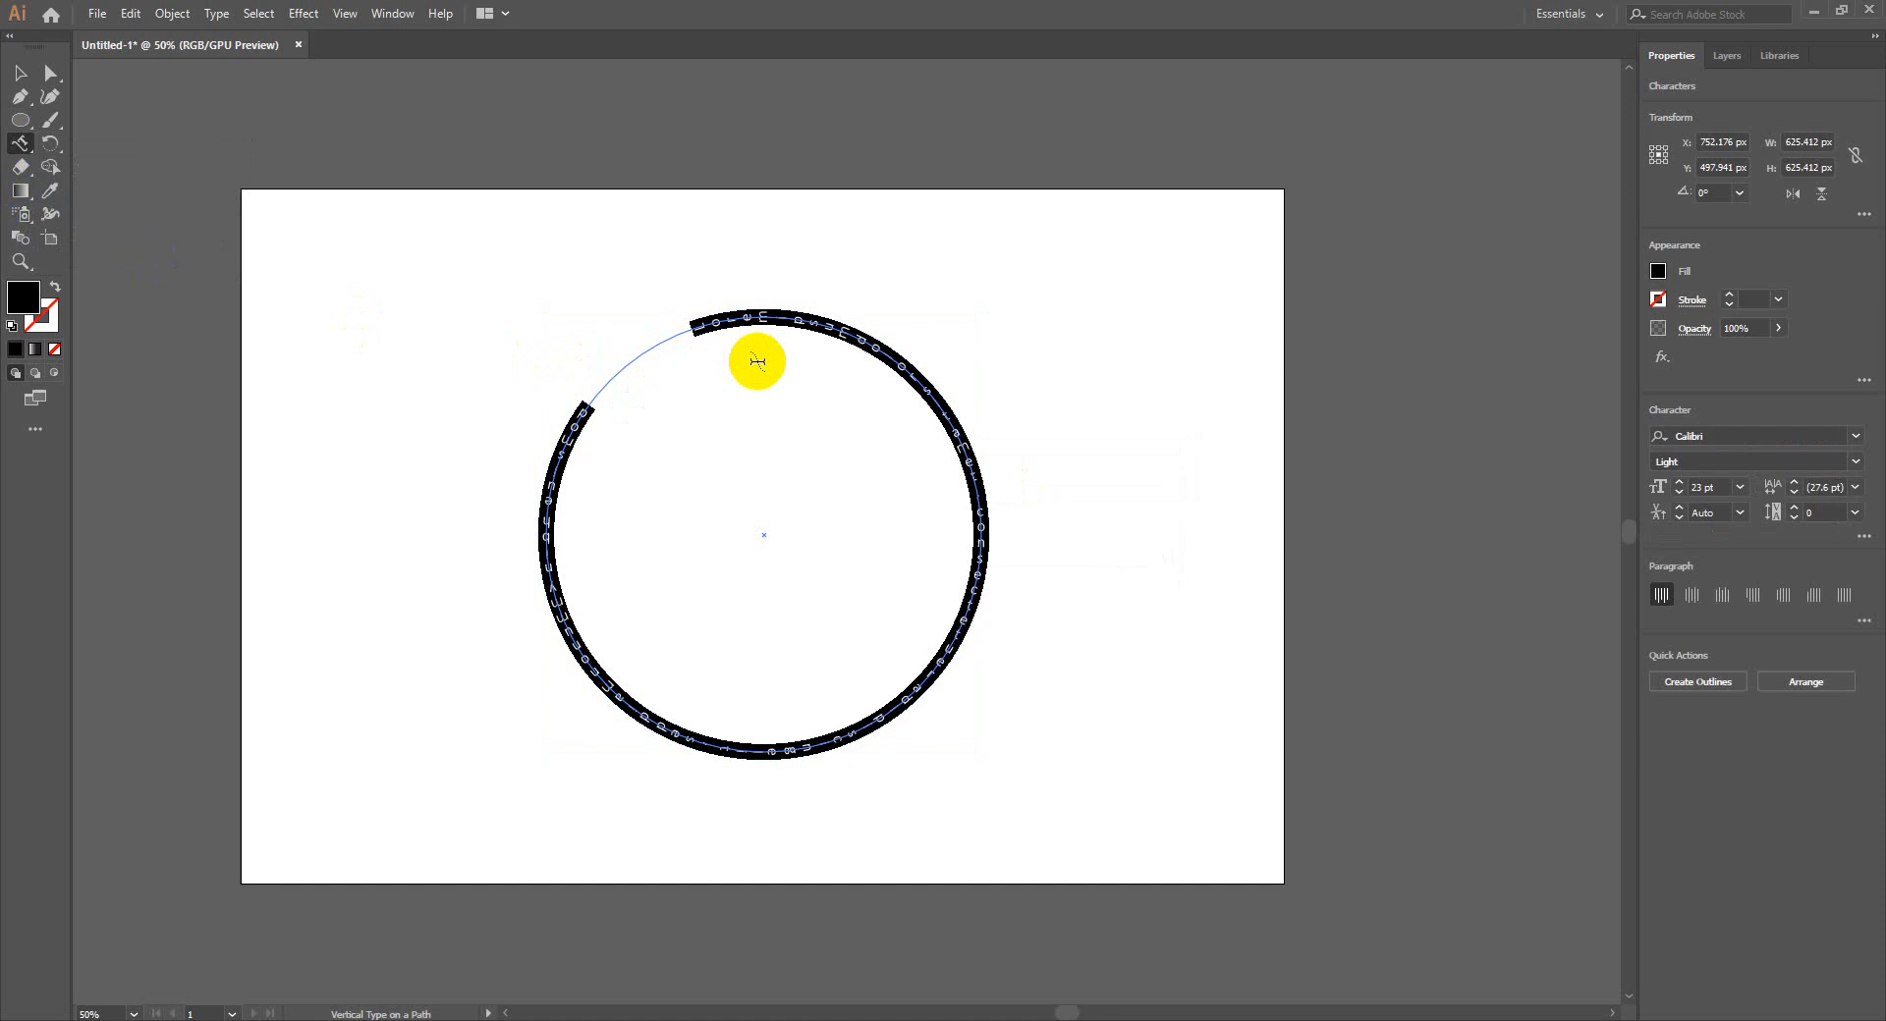
text(summer time is here)
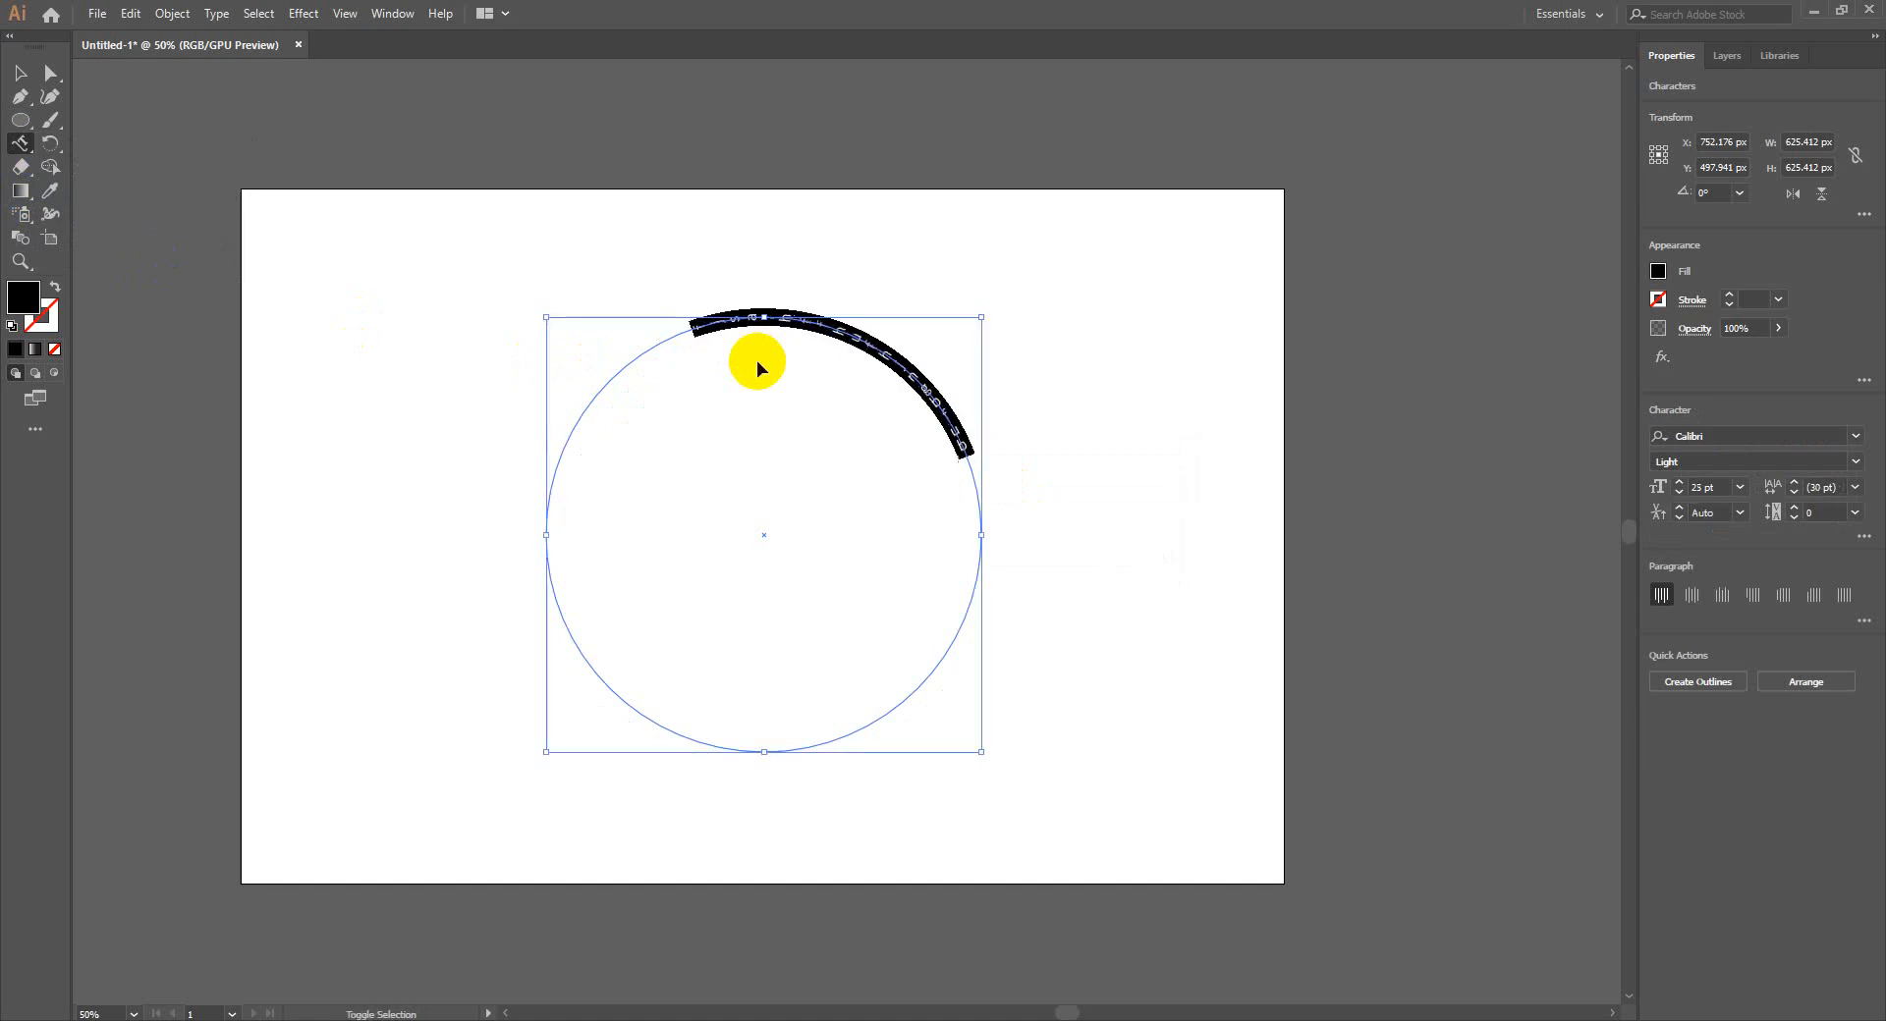
Enlarge the vertical path text on the circle to 61 pt
key(ctrl+shift+period)
key(ctrl+shift+period)
key(ctrl+shift+period)
key(ctrl+shift+period)
key(ctrl+shift+period)
key(ctrl+shift+period)
key(ctrl+shift+period)
key(ctrl+shift+period)
key(ctrl+shift+period)
key(ctrl+shift+period)
key(ctrl+shift+period)
key(ctrl+shift+period)
key(ctrl+shift+period)
key(ctrl+shift+period)
key(ctrl+shift+period)
key(ctrl+shift+period)
key(ctrl+shift+period)
key(ctrl+shift+period)
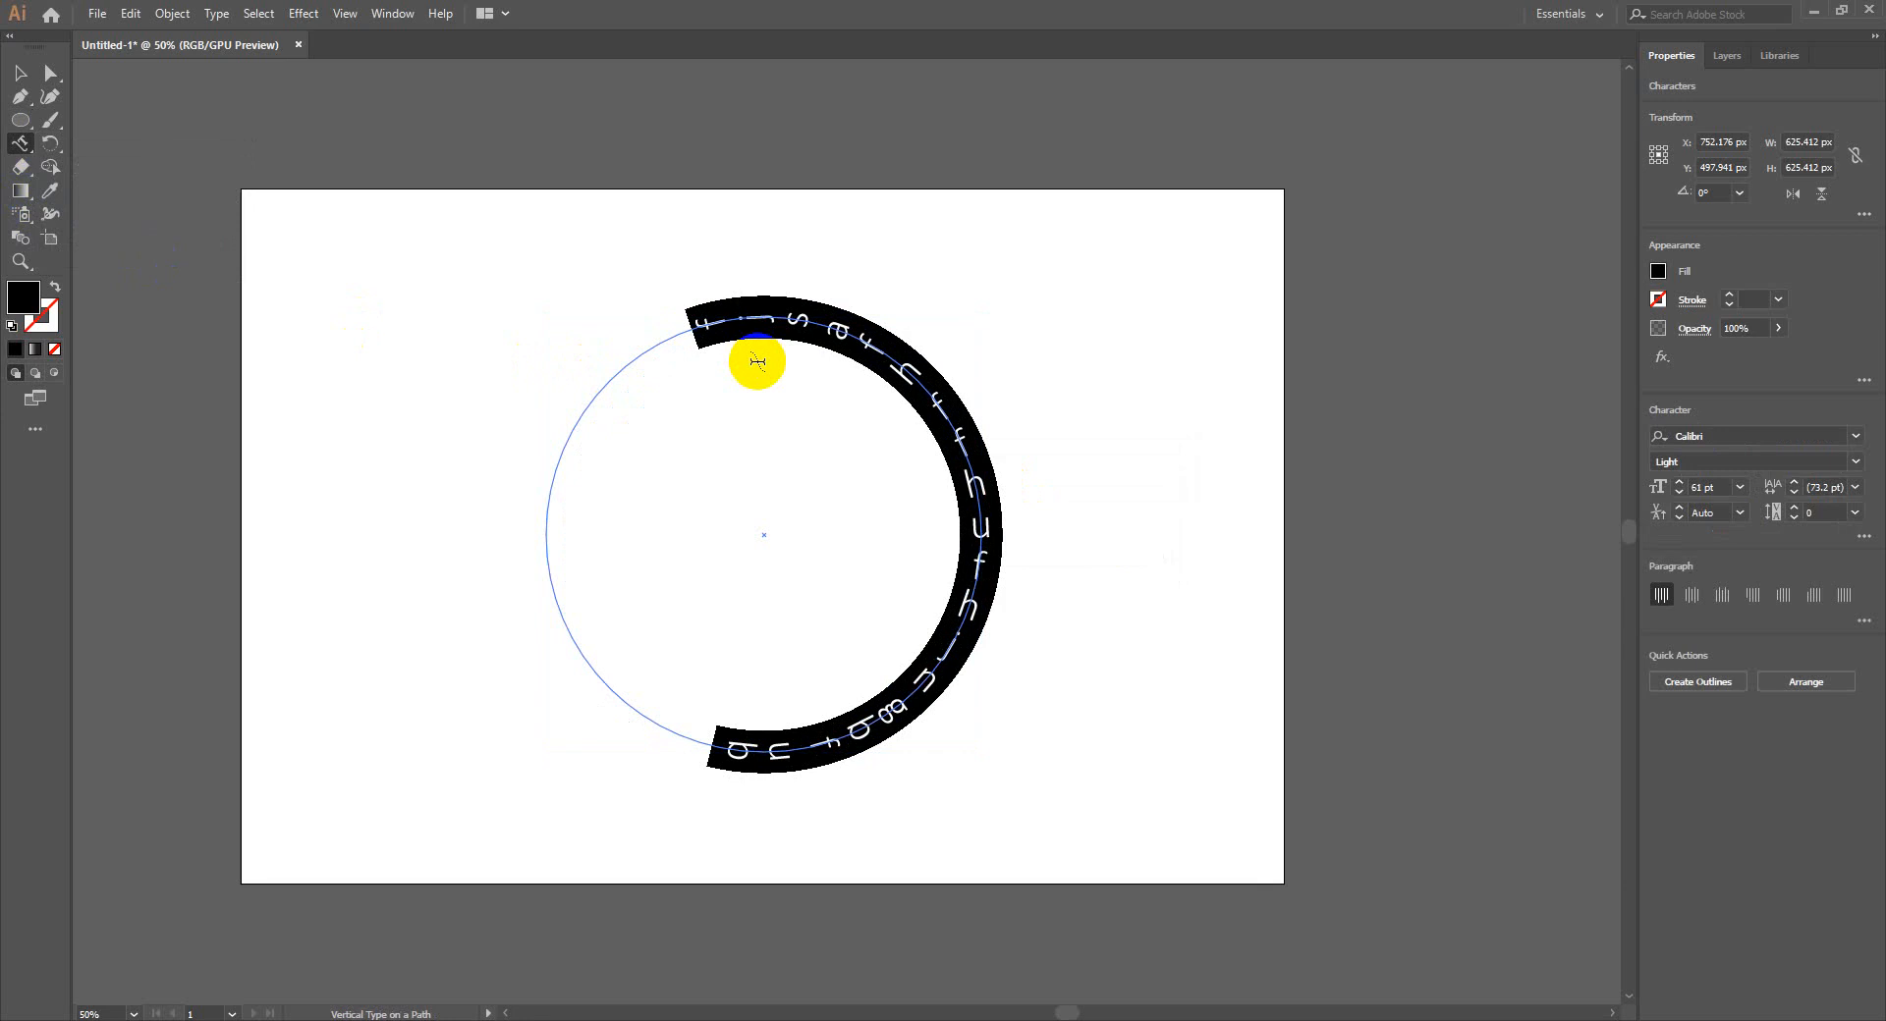
drag(21, 144, 152, 156)
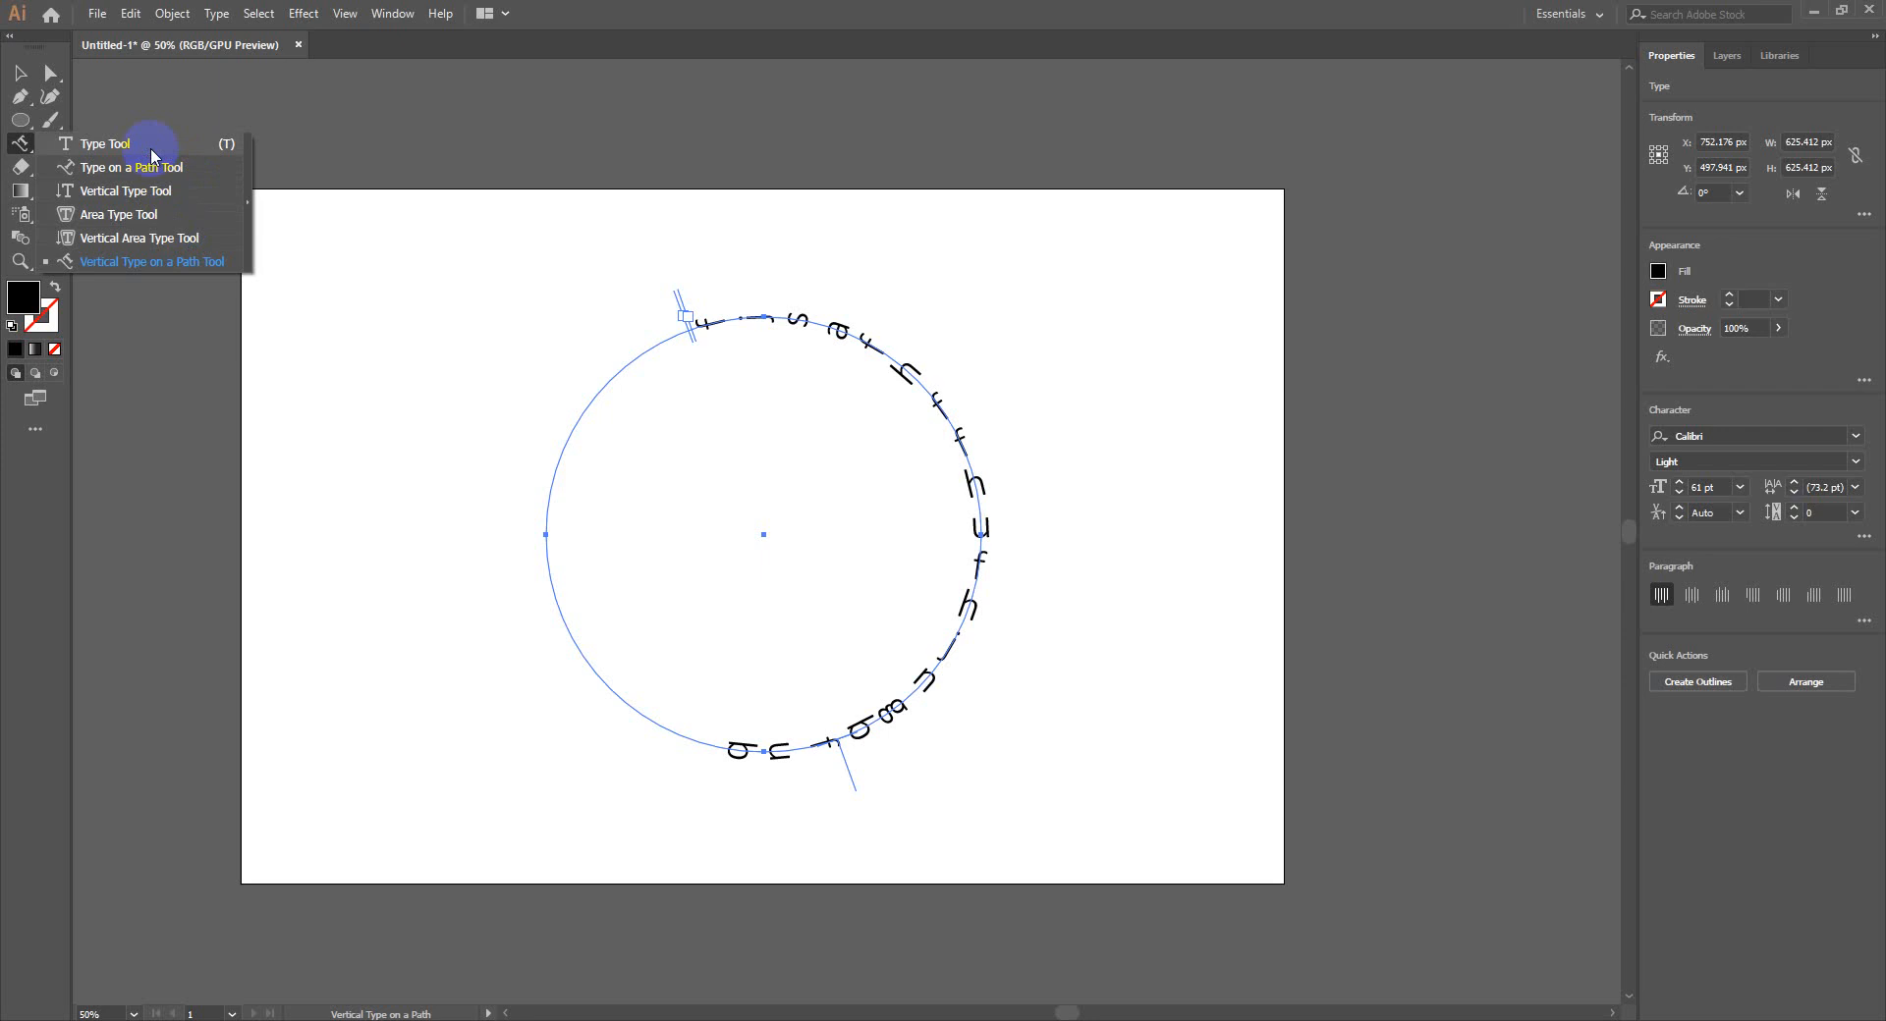
drag(152, 155, 160, 228)
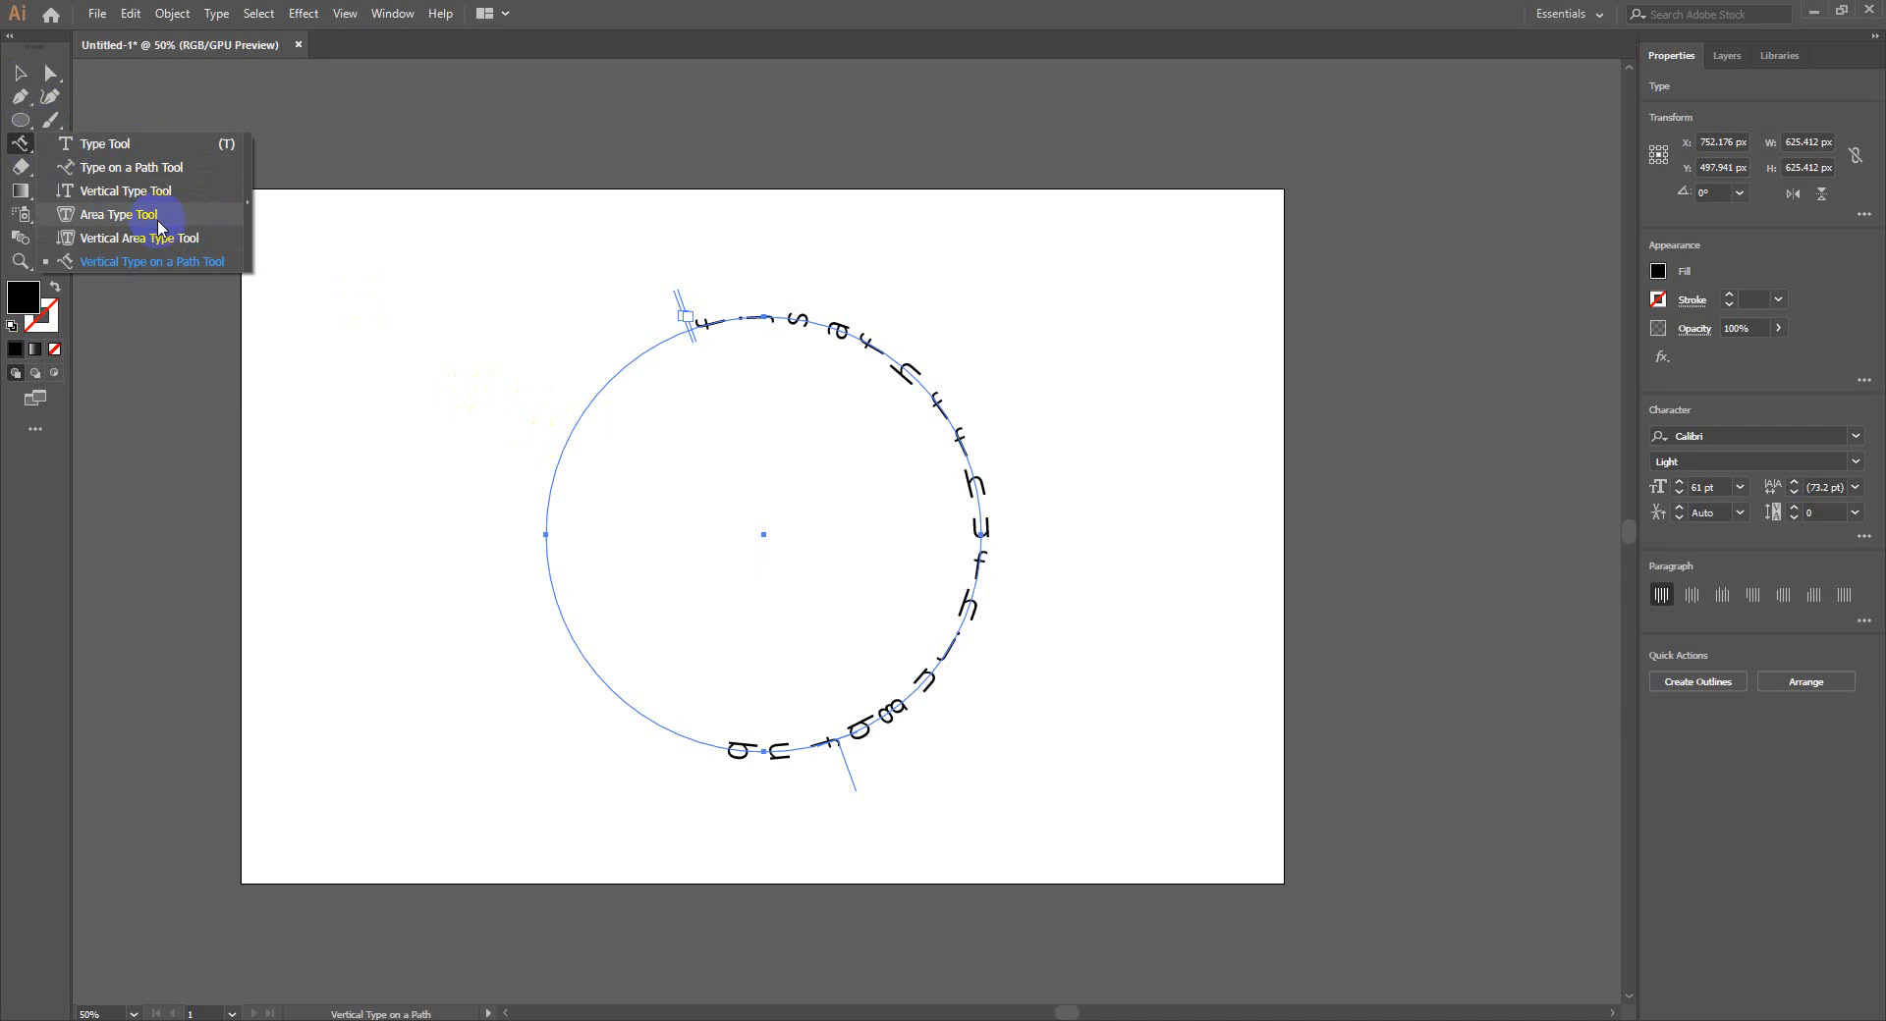
drag(159, 228, 163, 248)
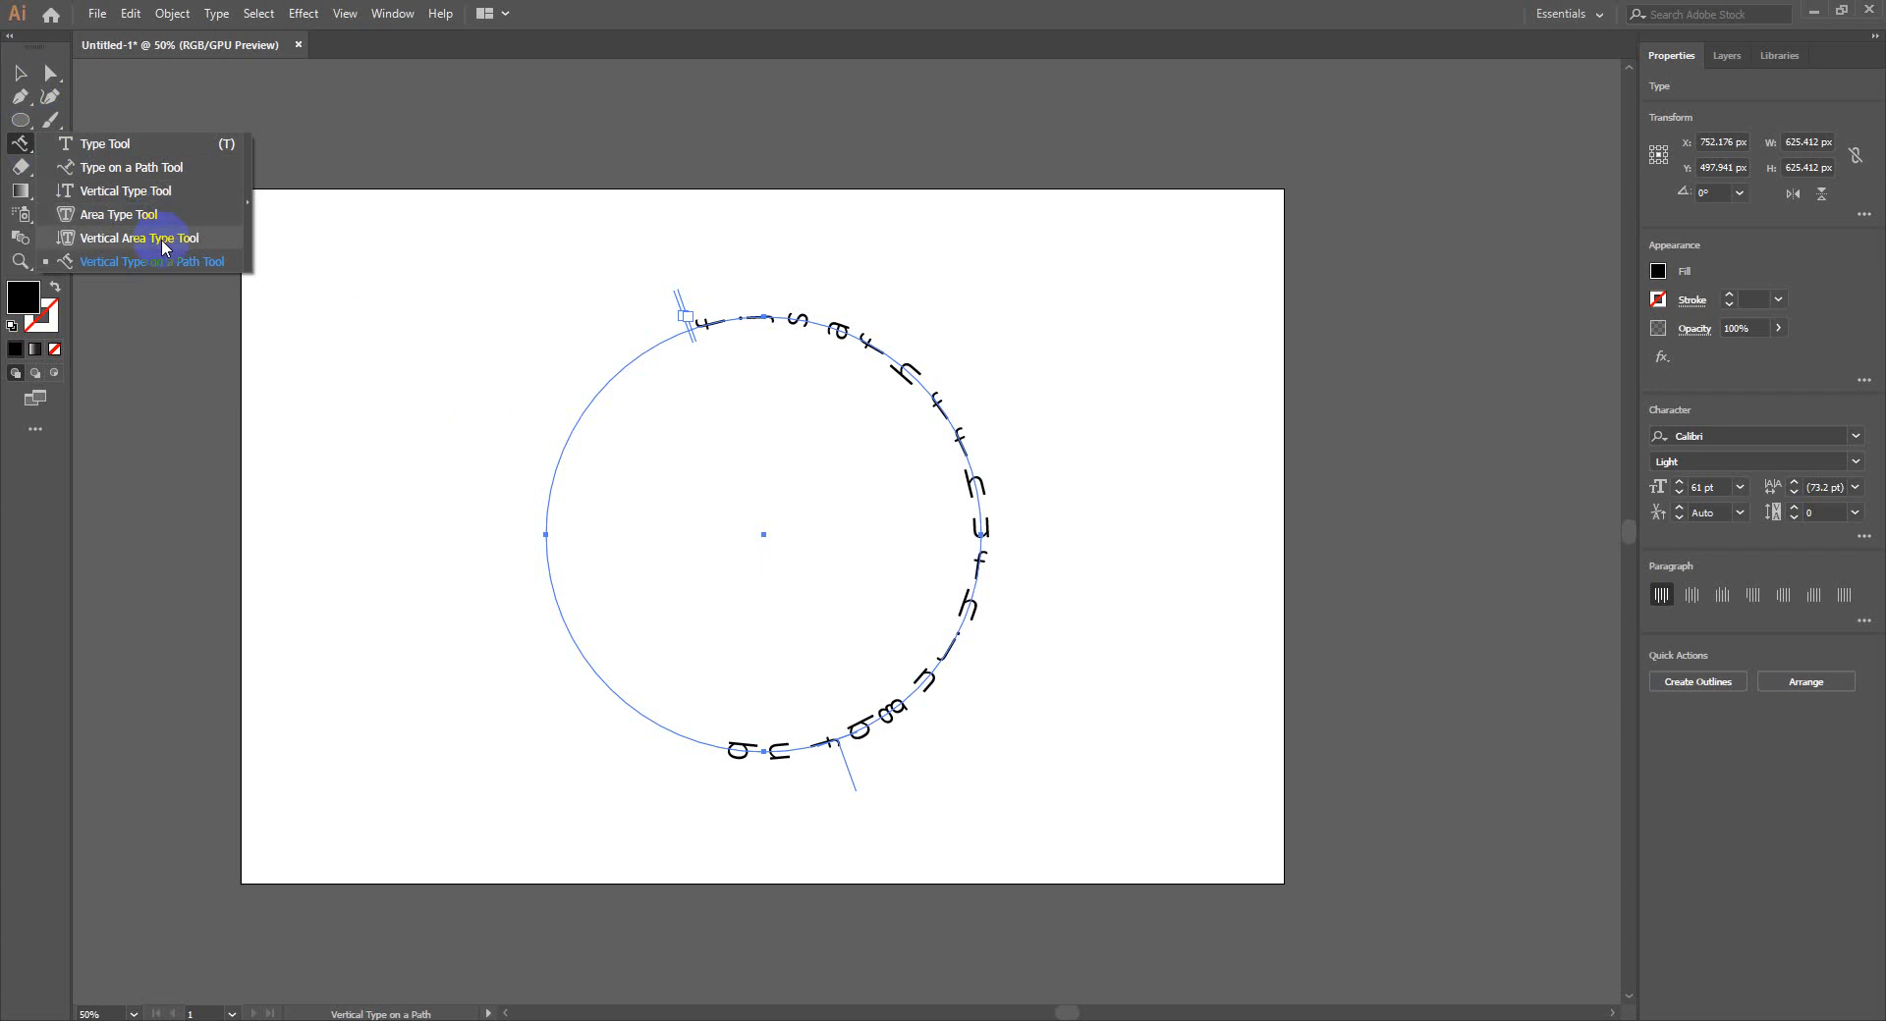
Delete the circle with the vertical path text from the artboard
drag(162, 238, 284, 277)
click(20, 73)
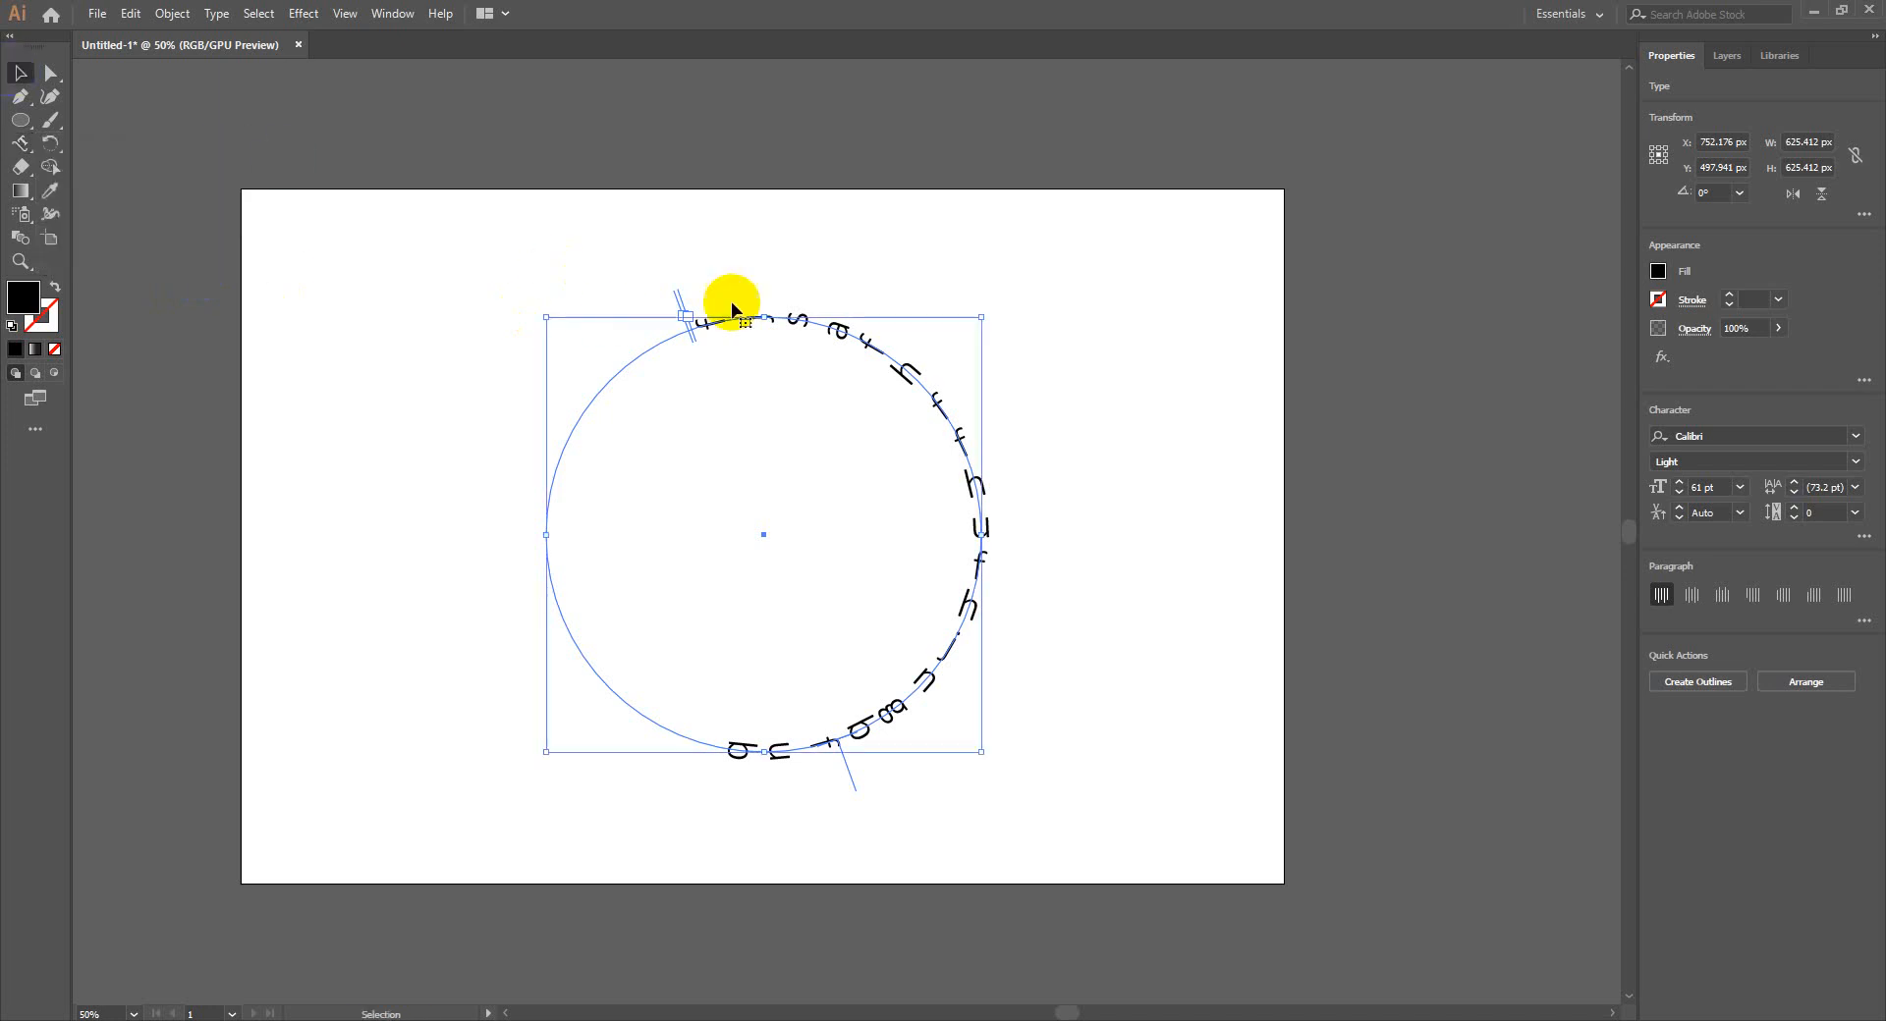
click(703, 252)
drag(801, 850, 629, 476)
key(Delete)
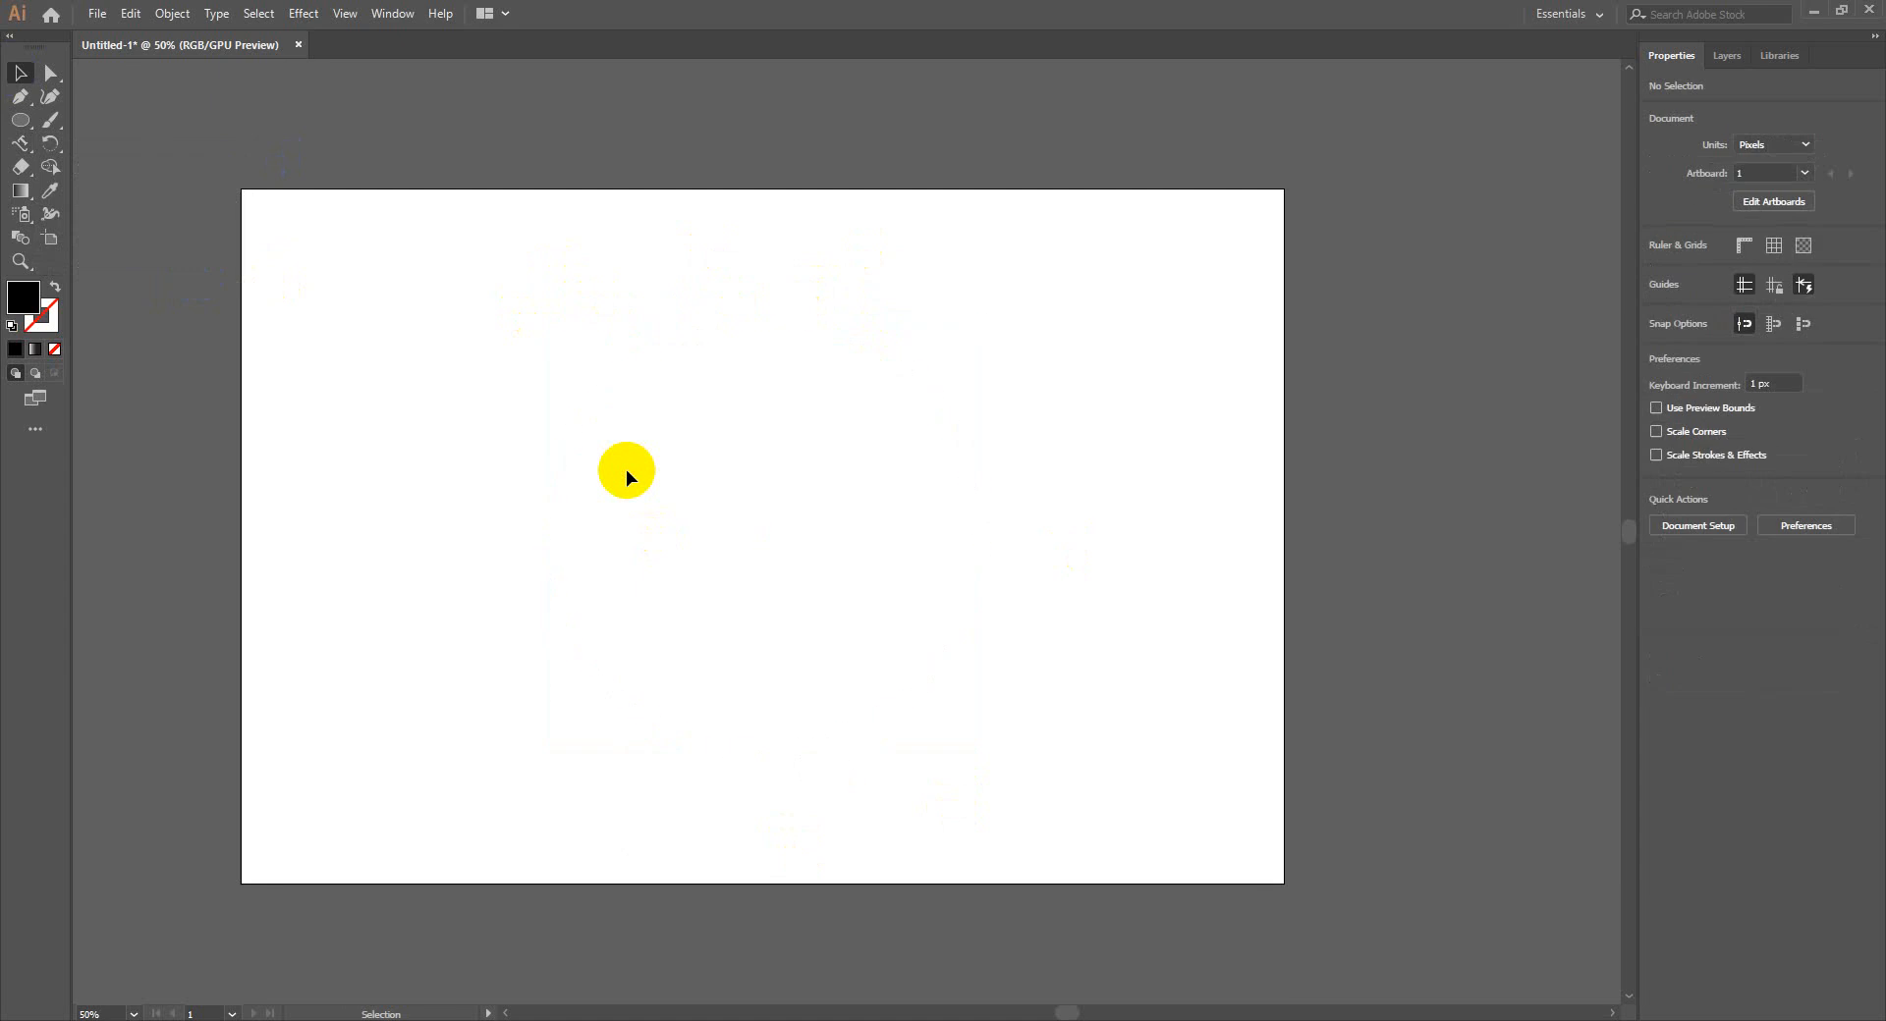
drag(21, 143, 88, 143)
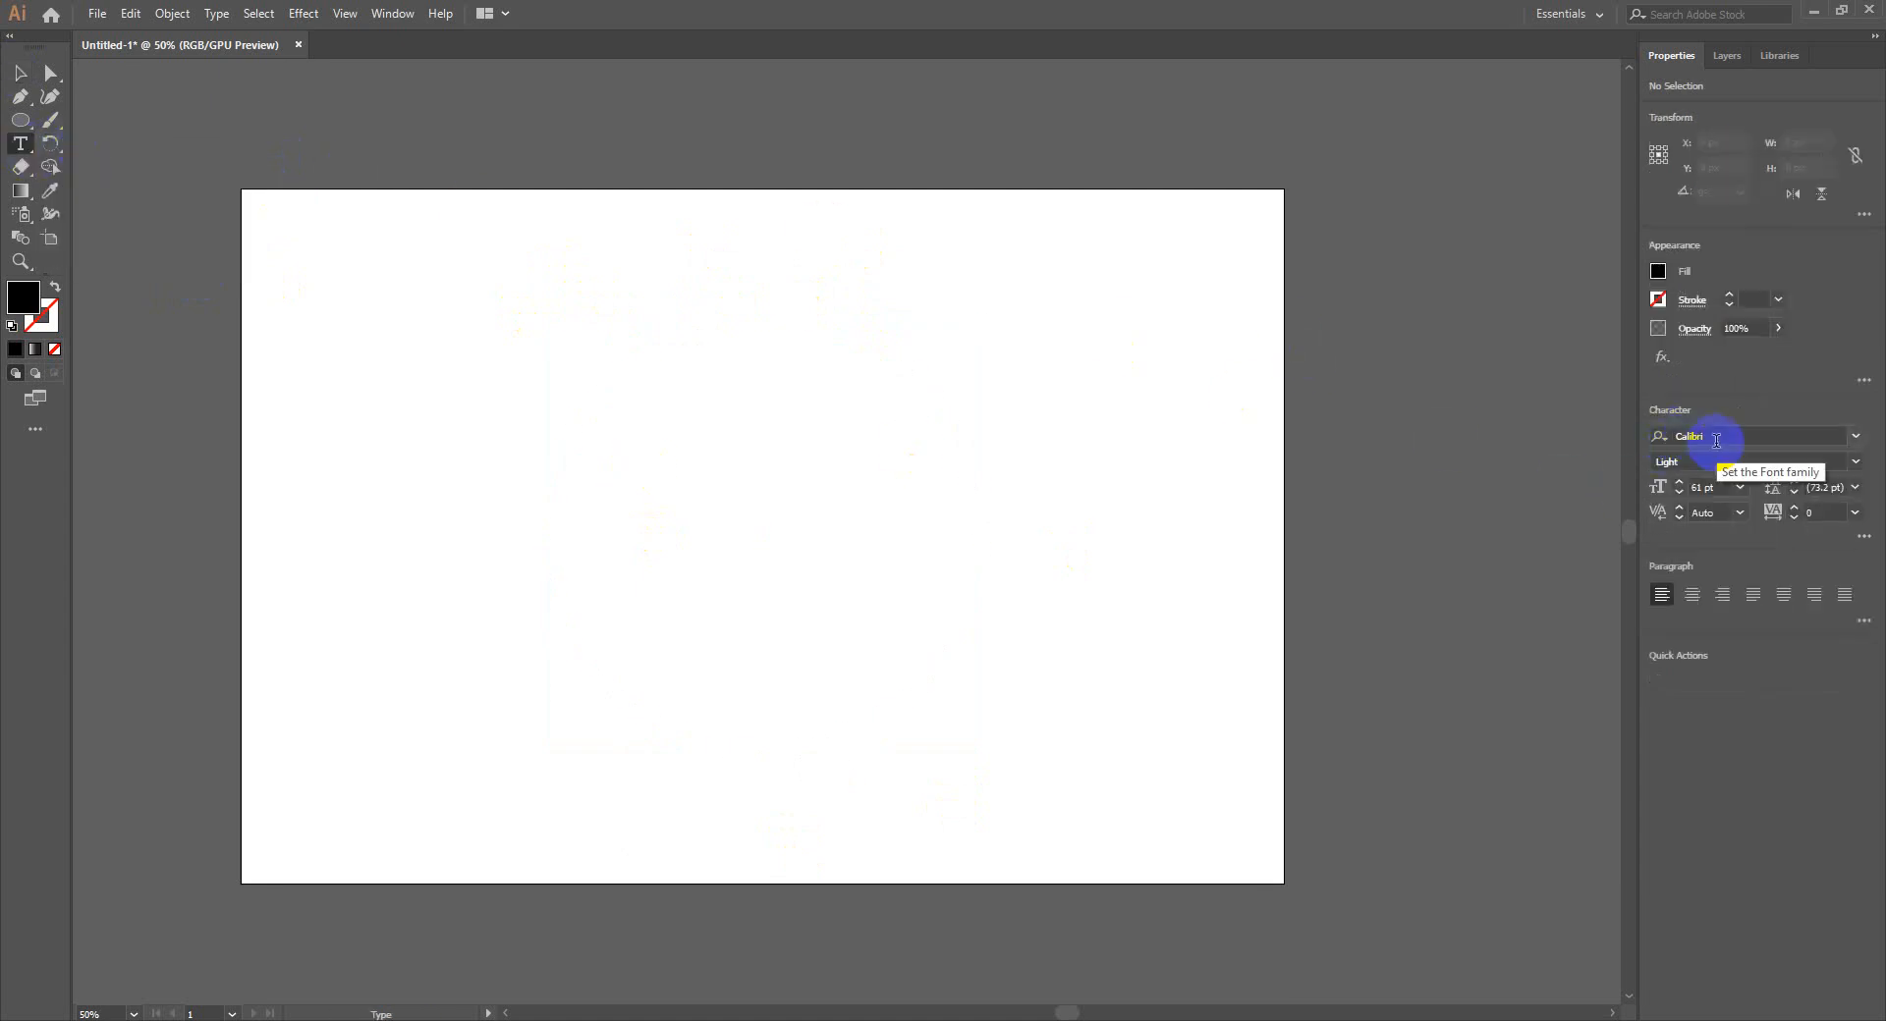
click(1724, 438)
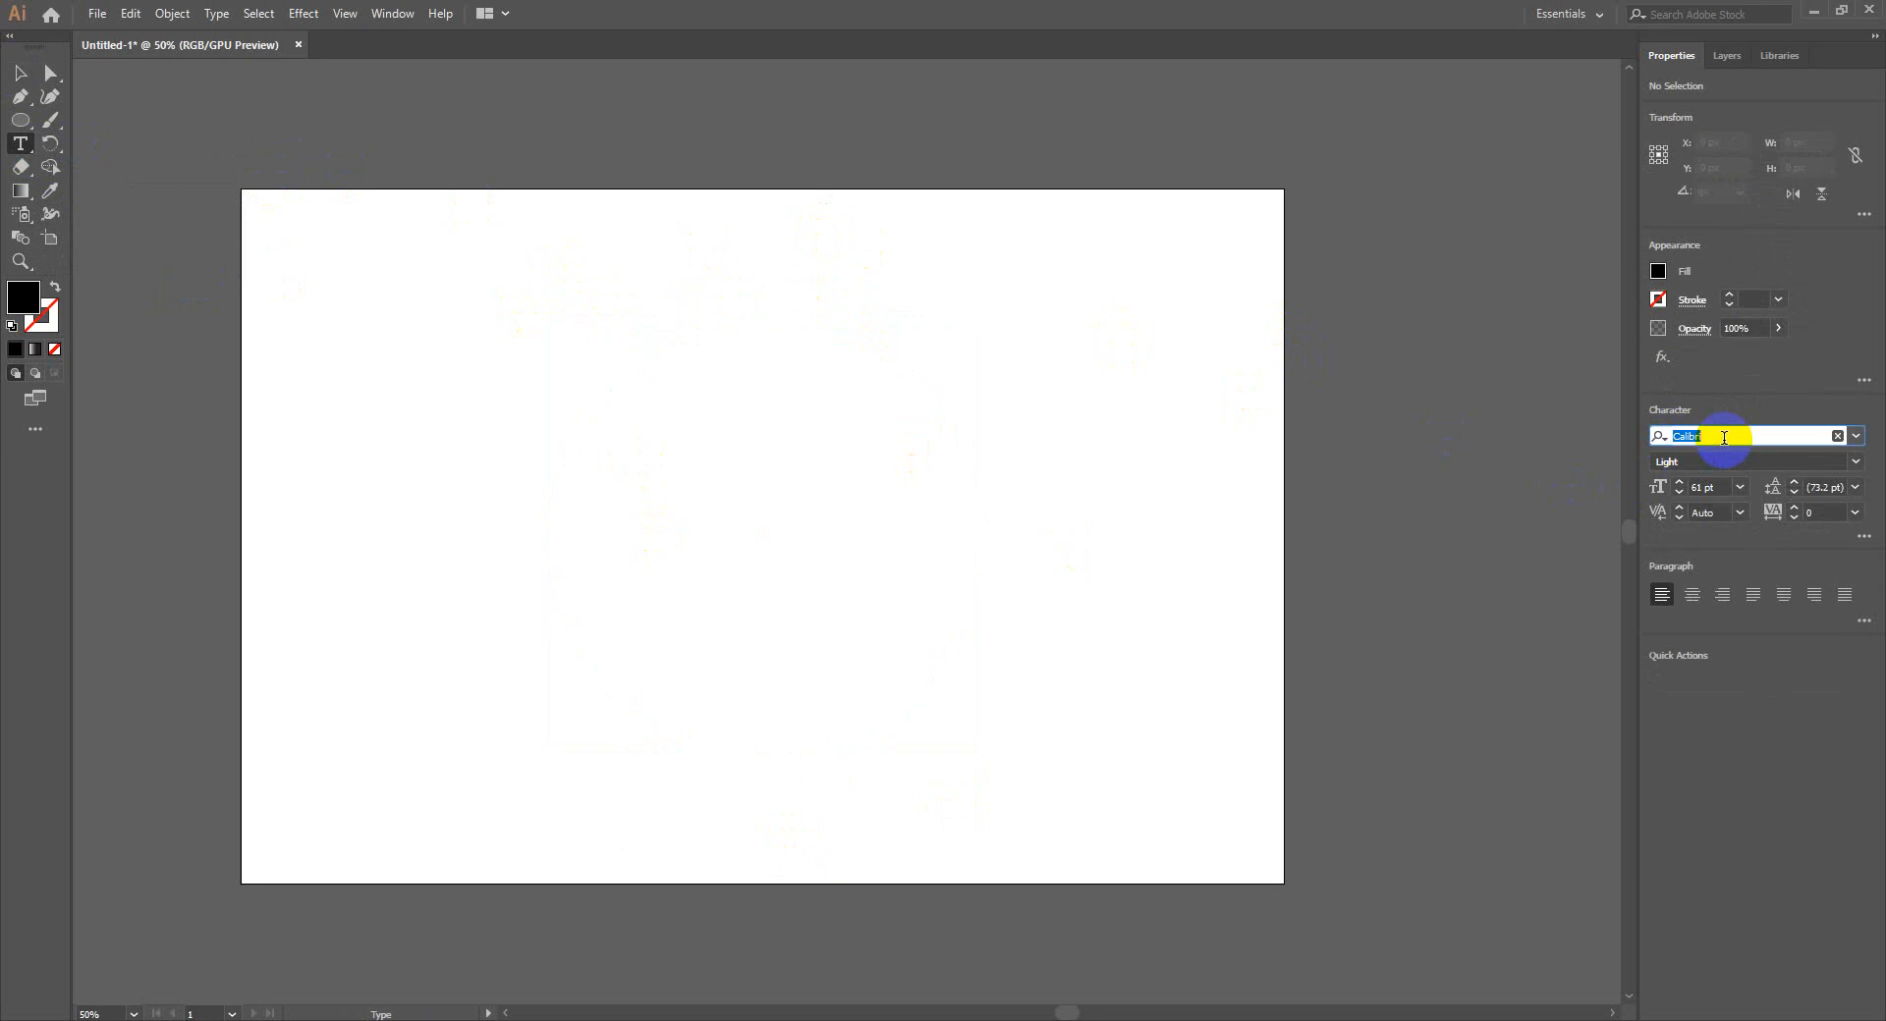
click(1714, 460)
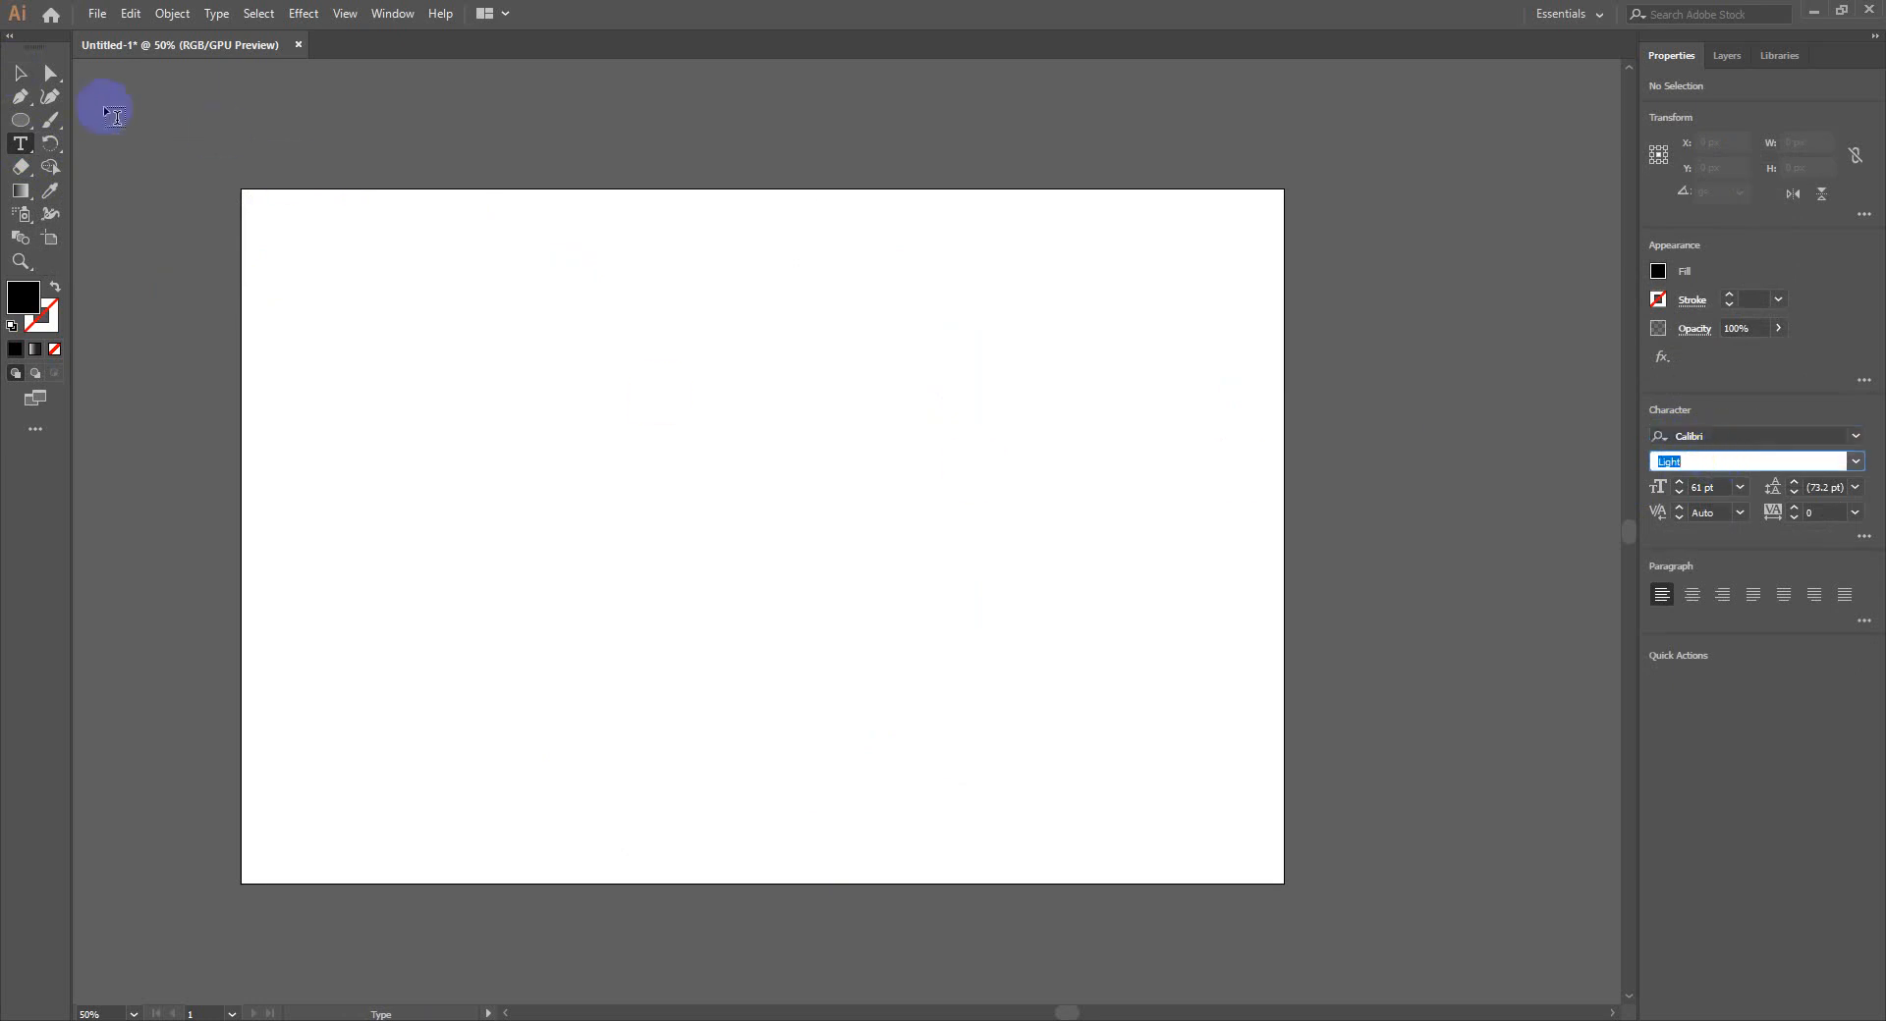
click(11, 75)
click(144, 823)
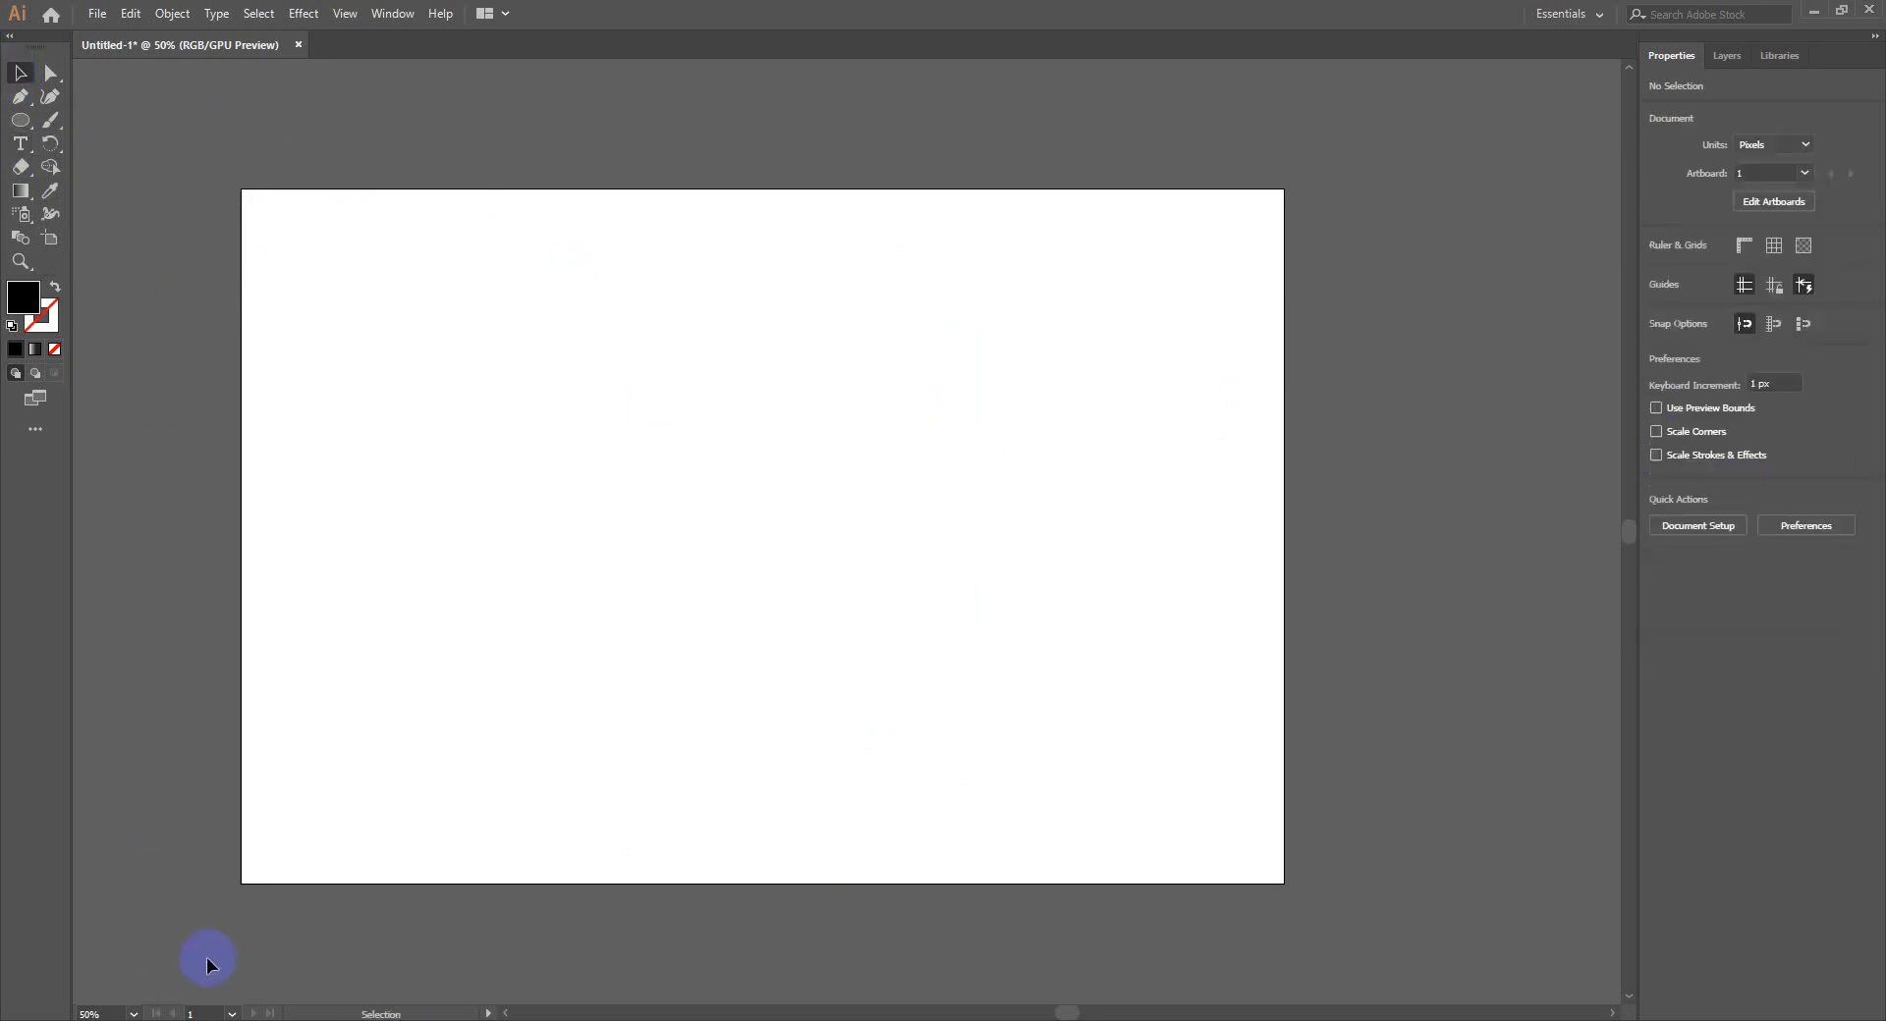
Switch to Chrome and search Google for "poppins font free download"
key(alt+Tab)
click(363, 48)
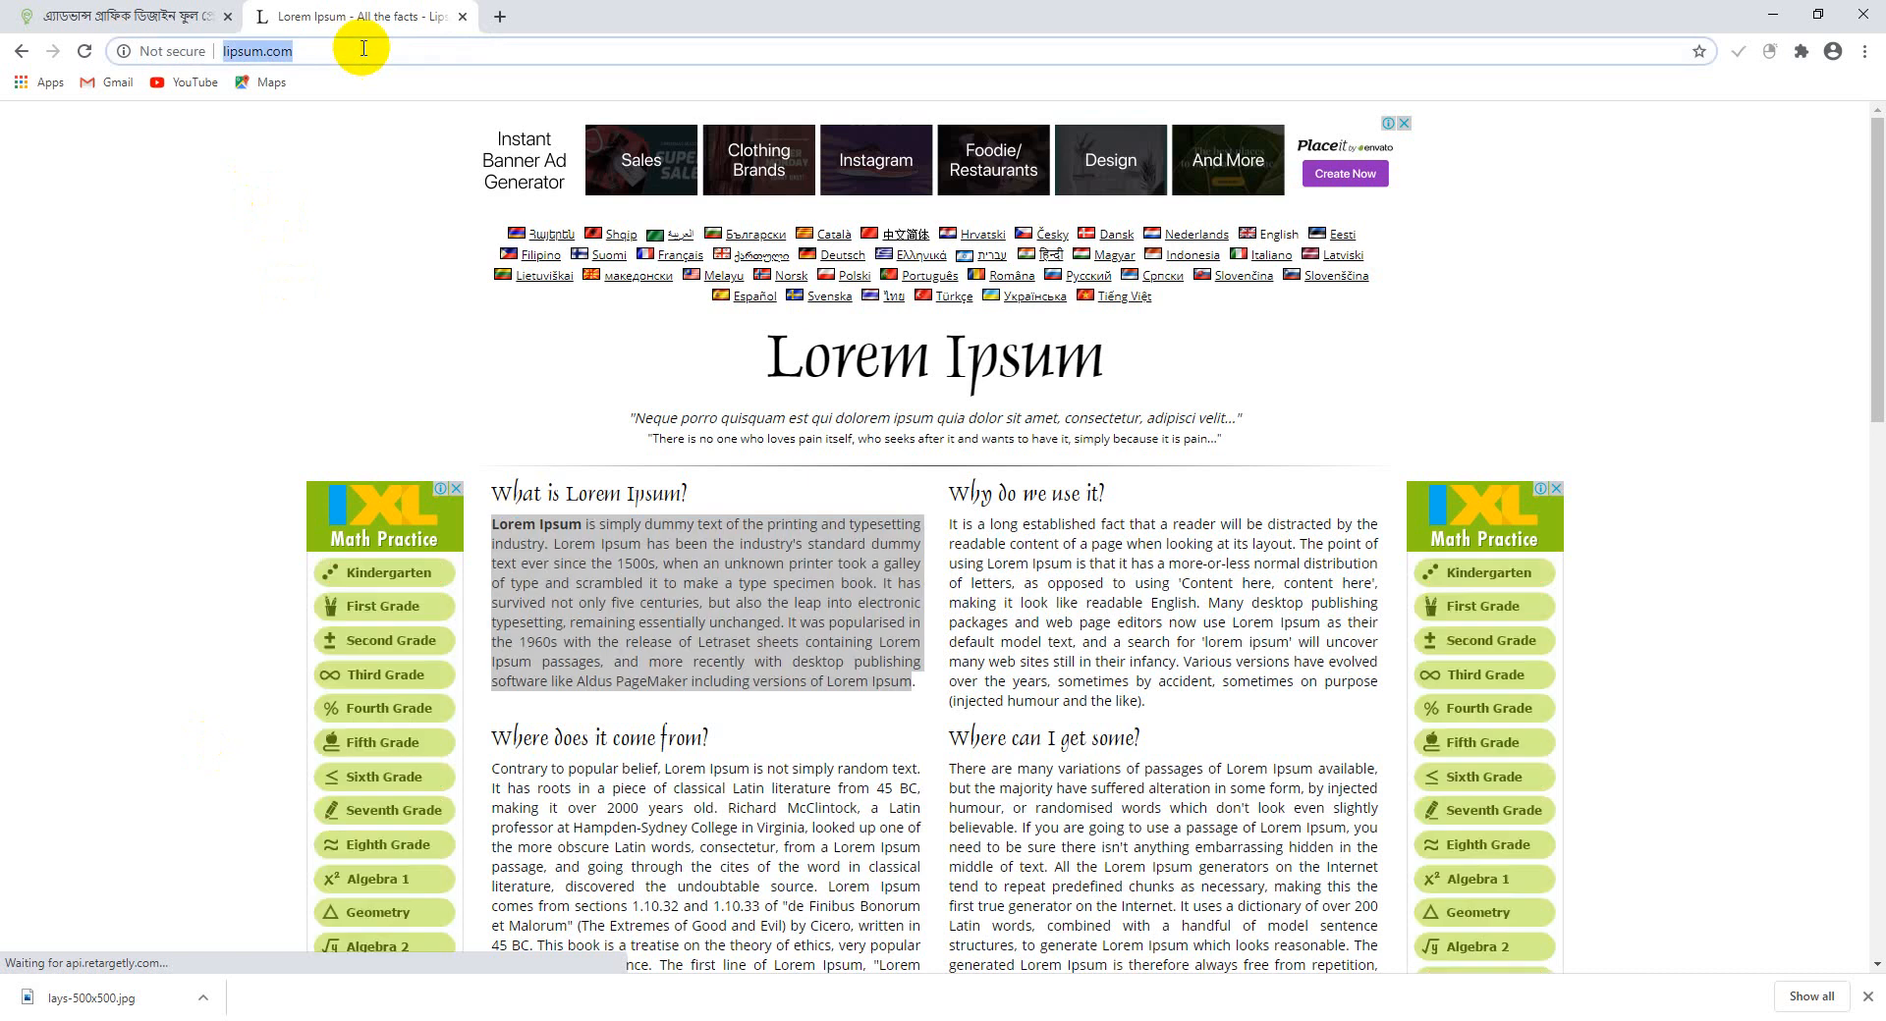
text(poppins)
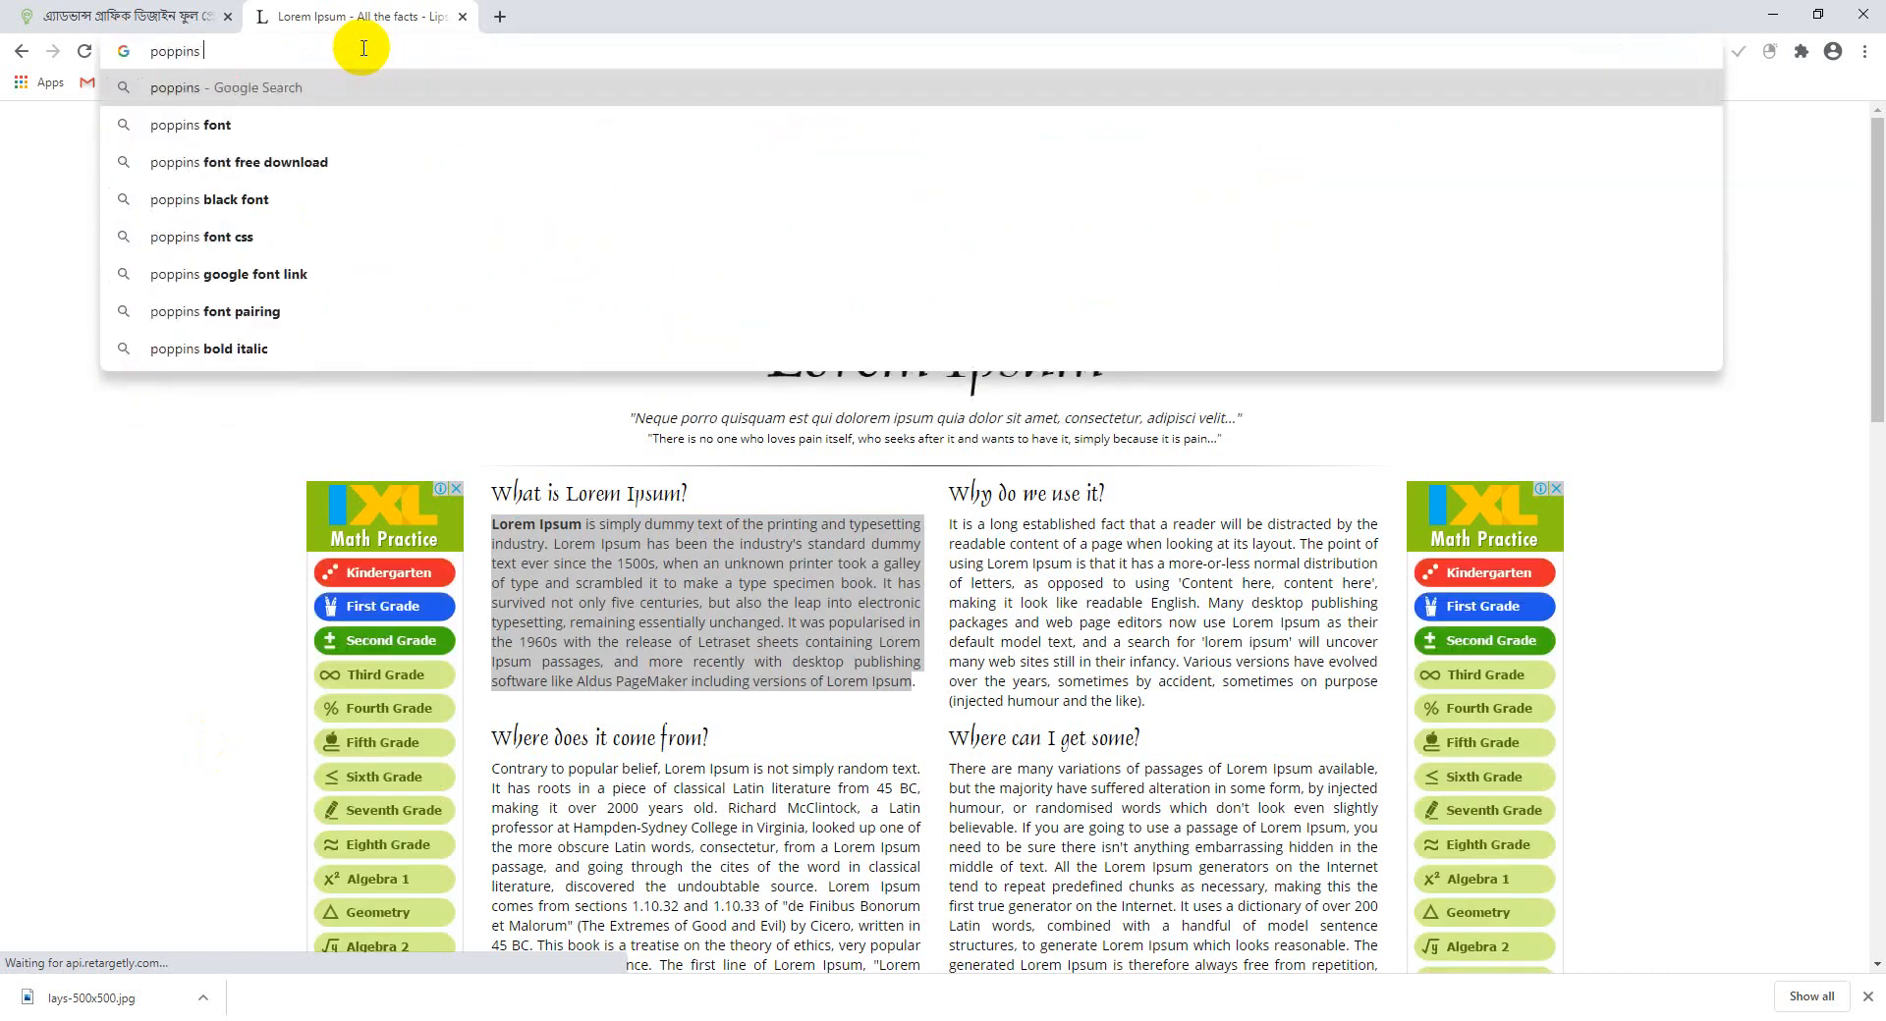
key(Down)
key(Down)
key(Return)
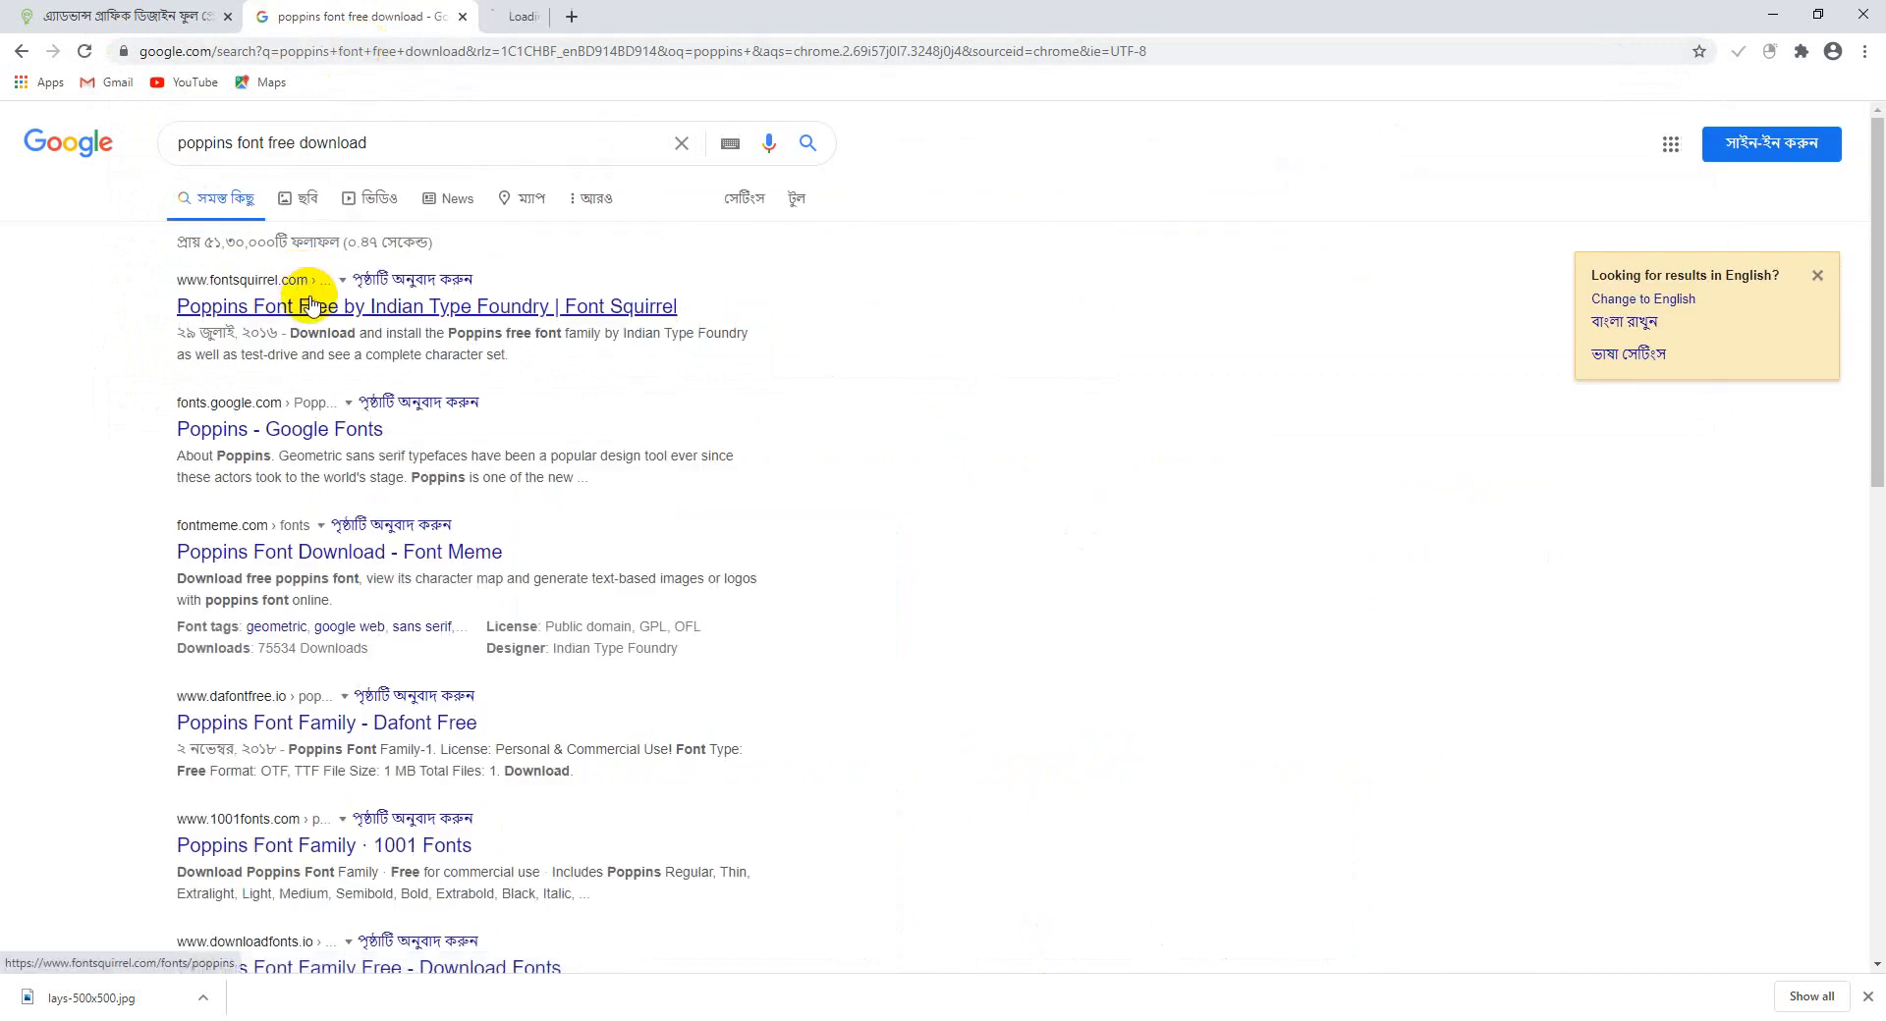
Download the Poppins OTF archive from its Font Squirrel page and open poppins.zip in File Explorer
click(511, 13)
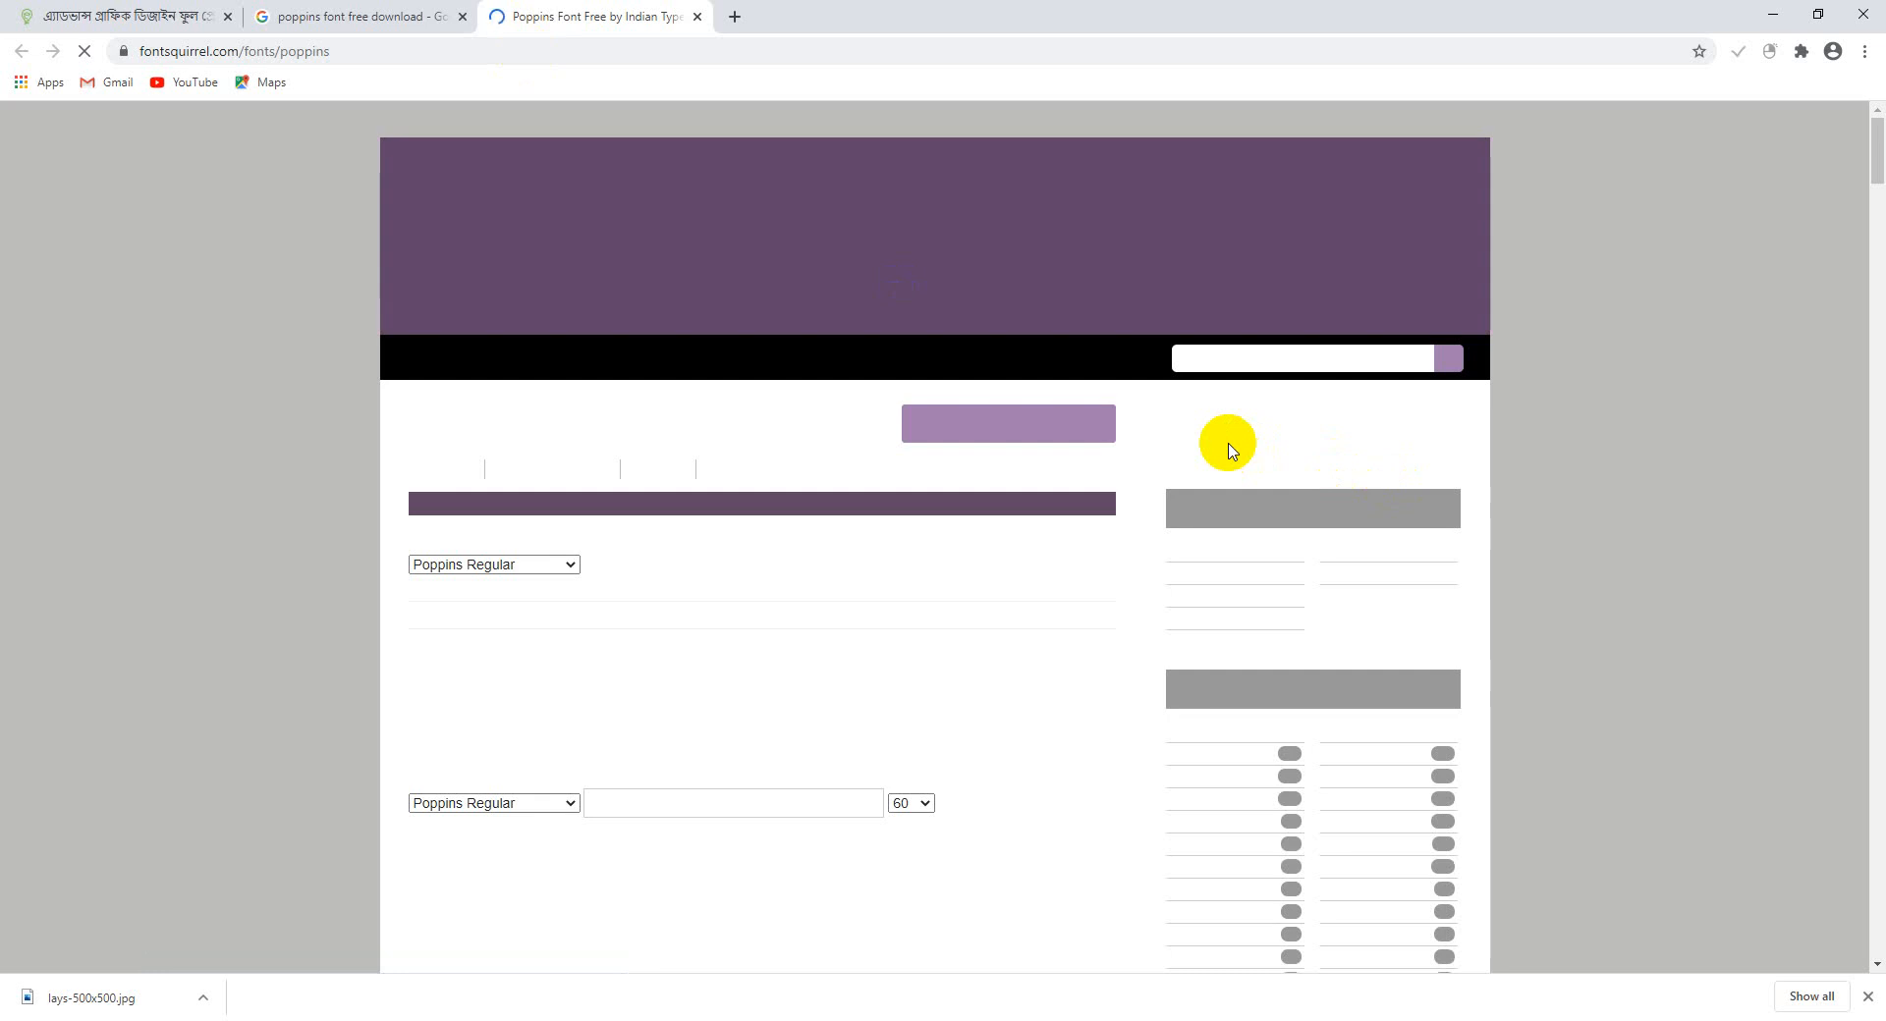
click(337, 14)
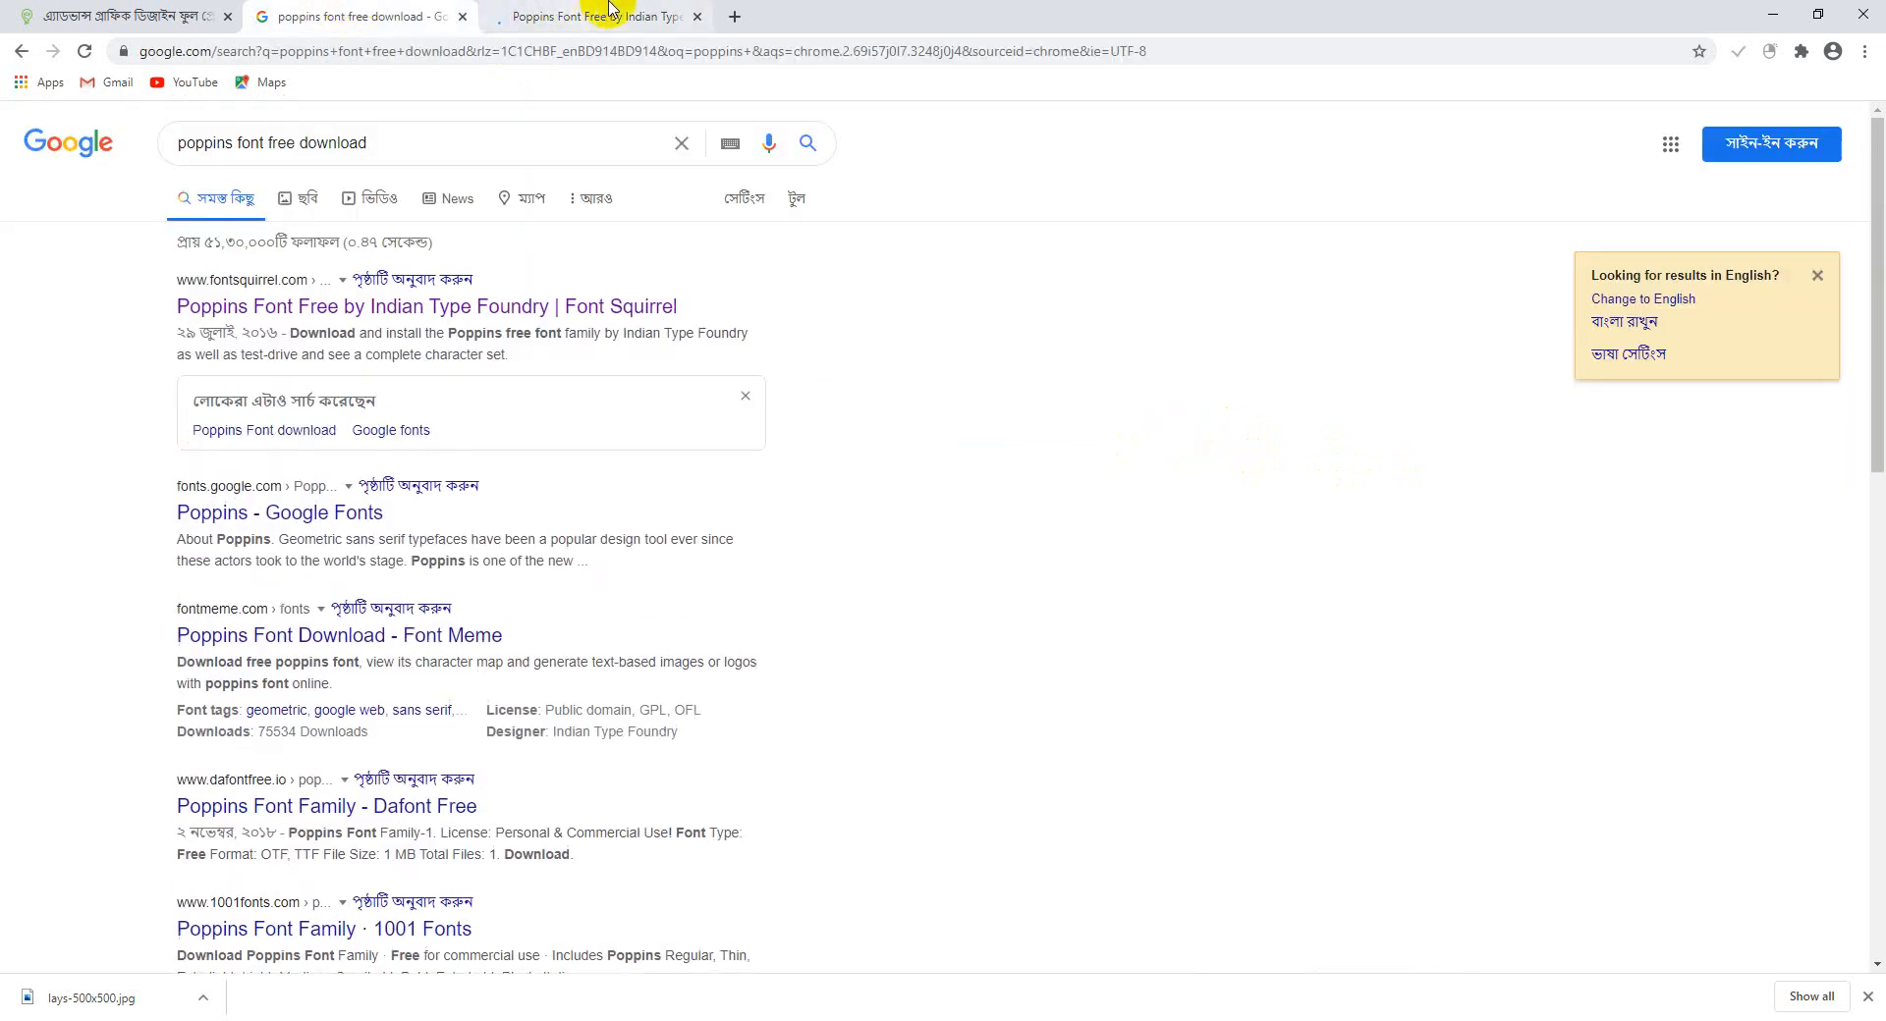
click(609, 10)
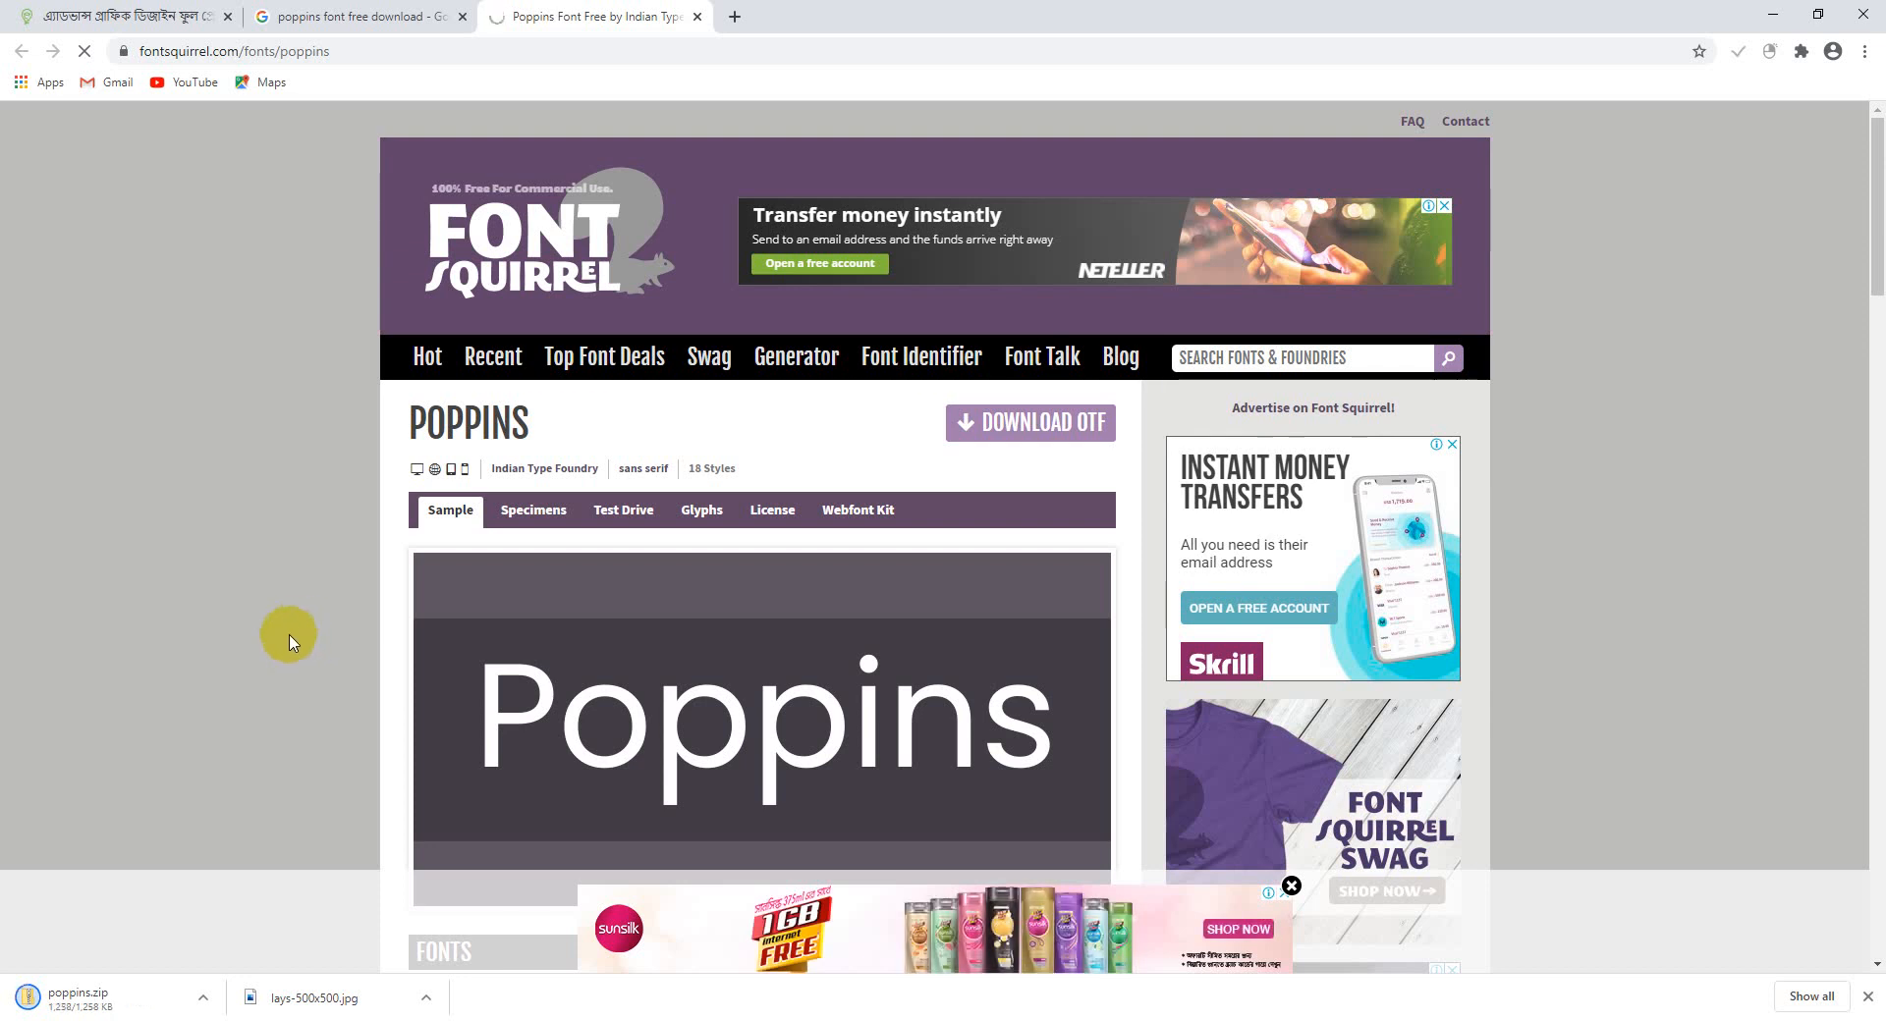
click(99, 994)
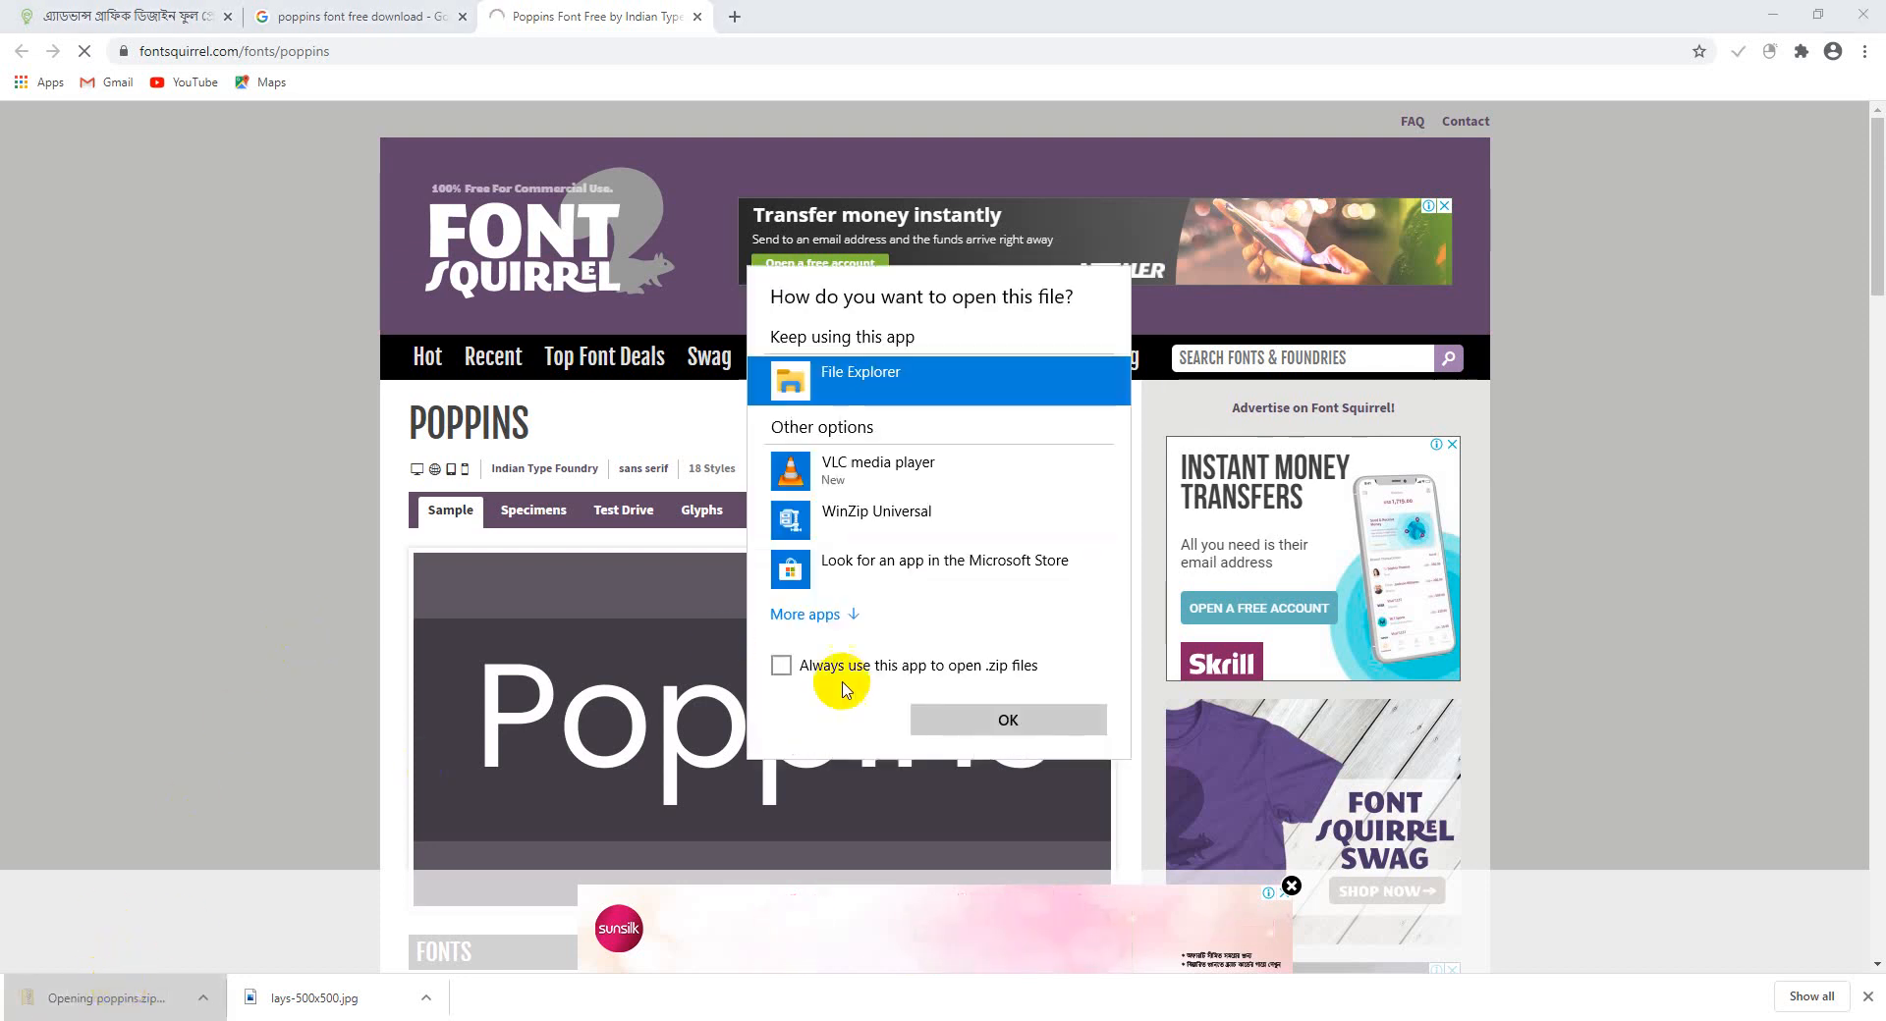
click(968, 719)
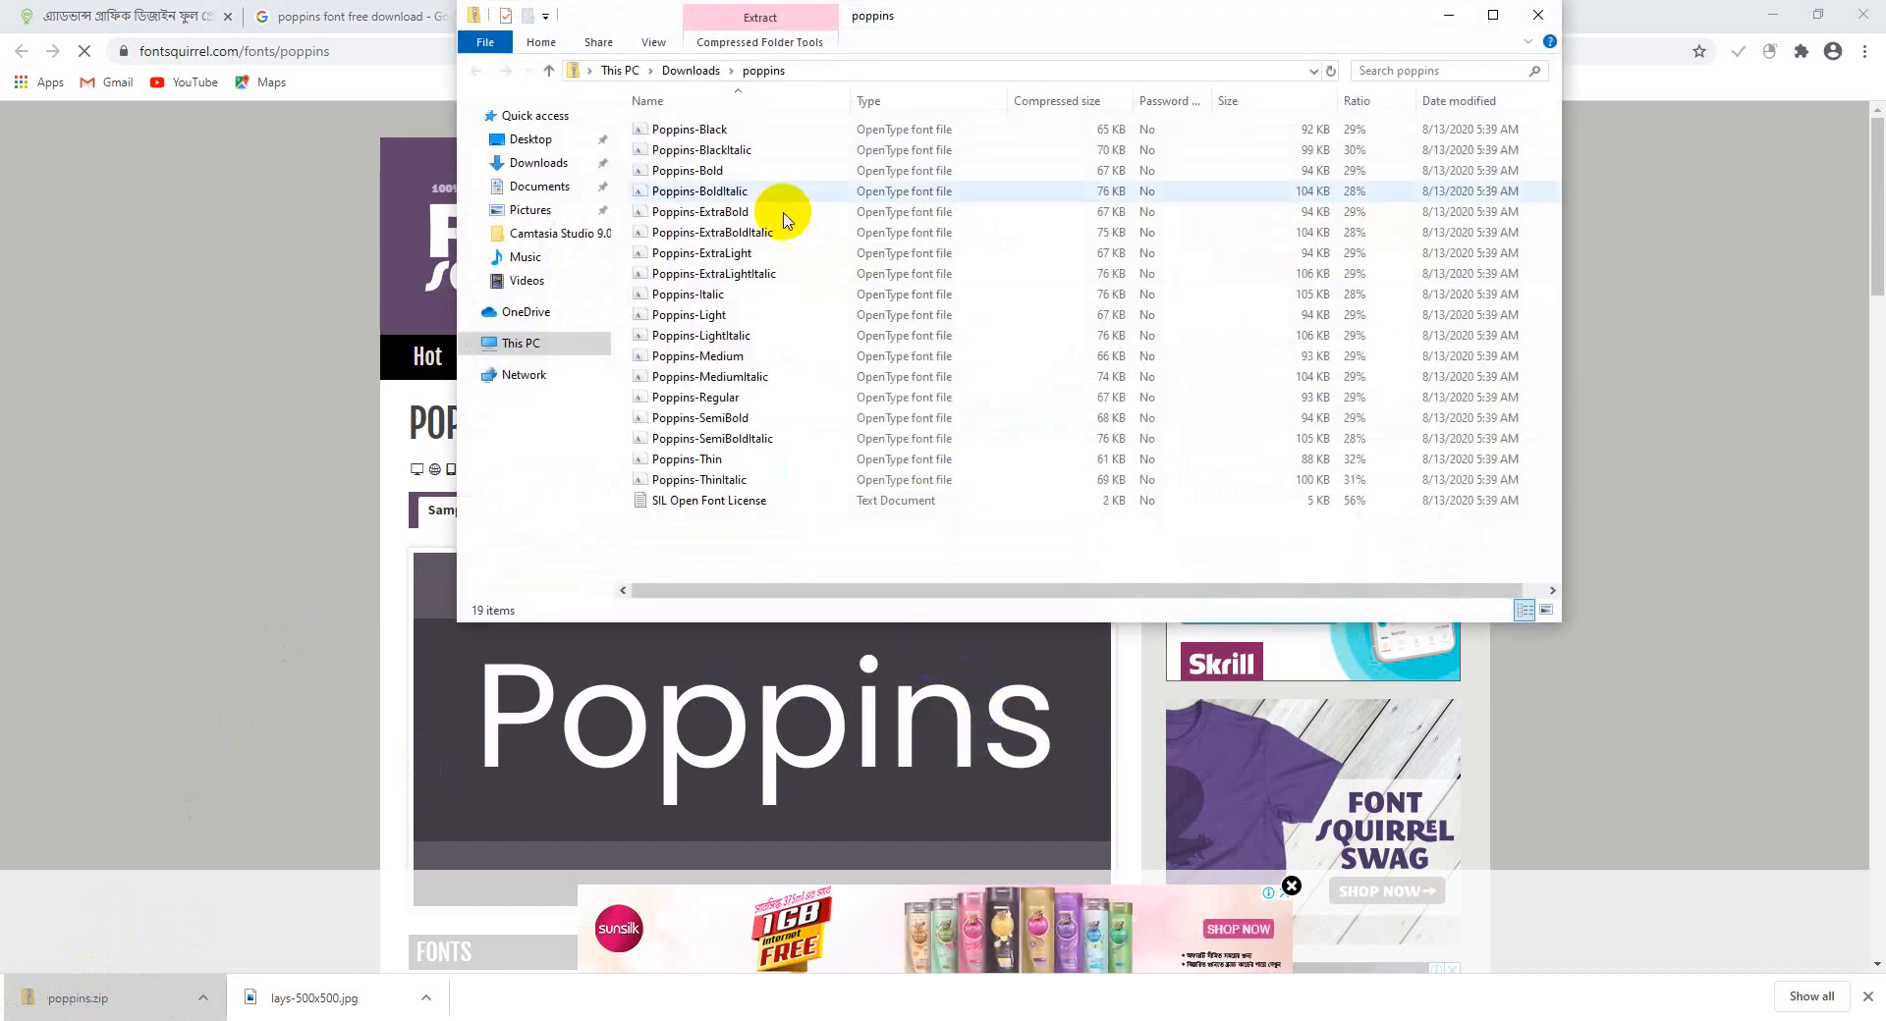
Cut all the Poppins font files, from Poppins-Black to Poppins-ThinItalic, from the archive, leaving out the licence text document
click(732, 479)
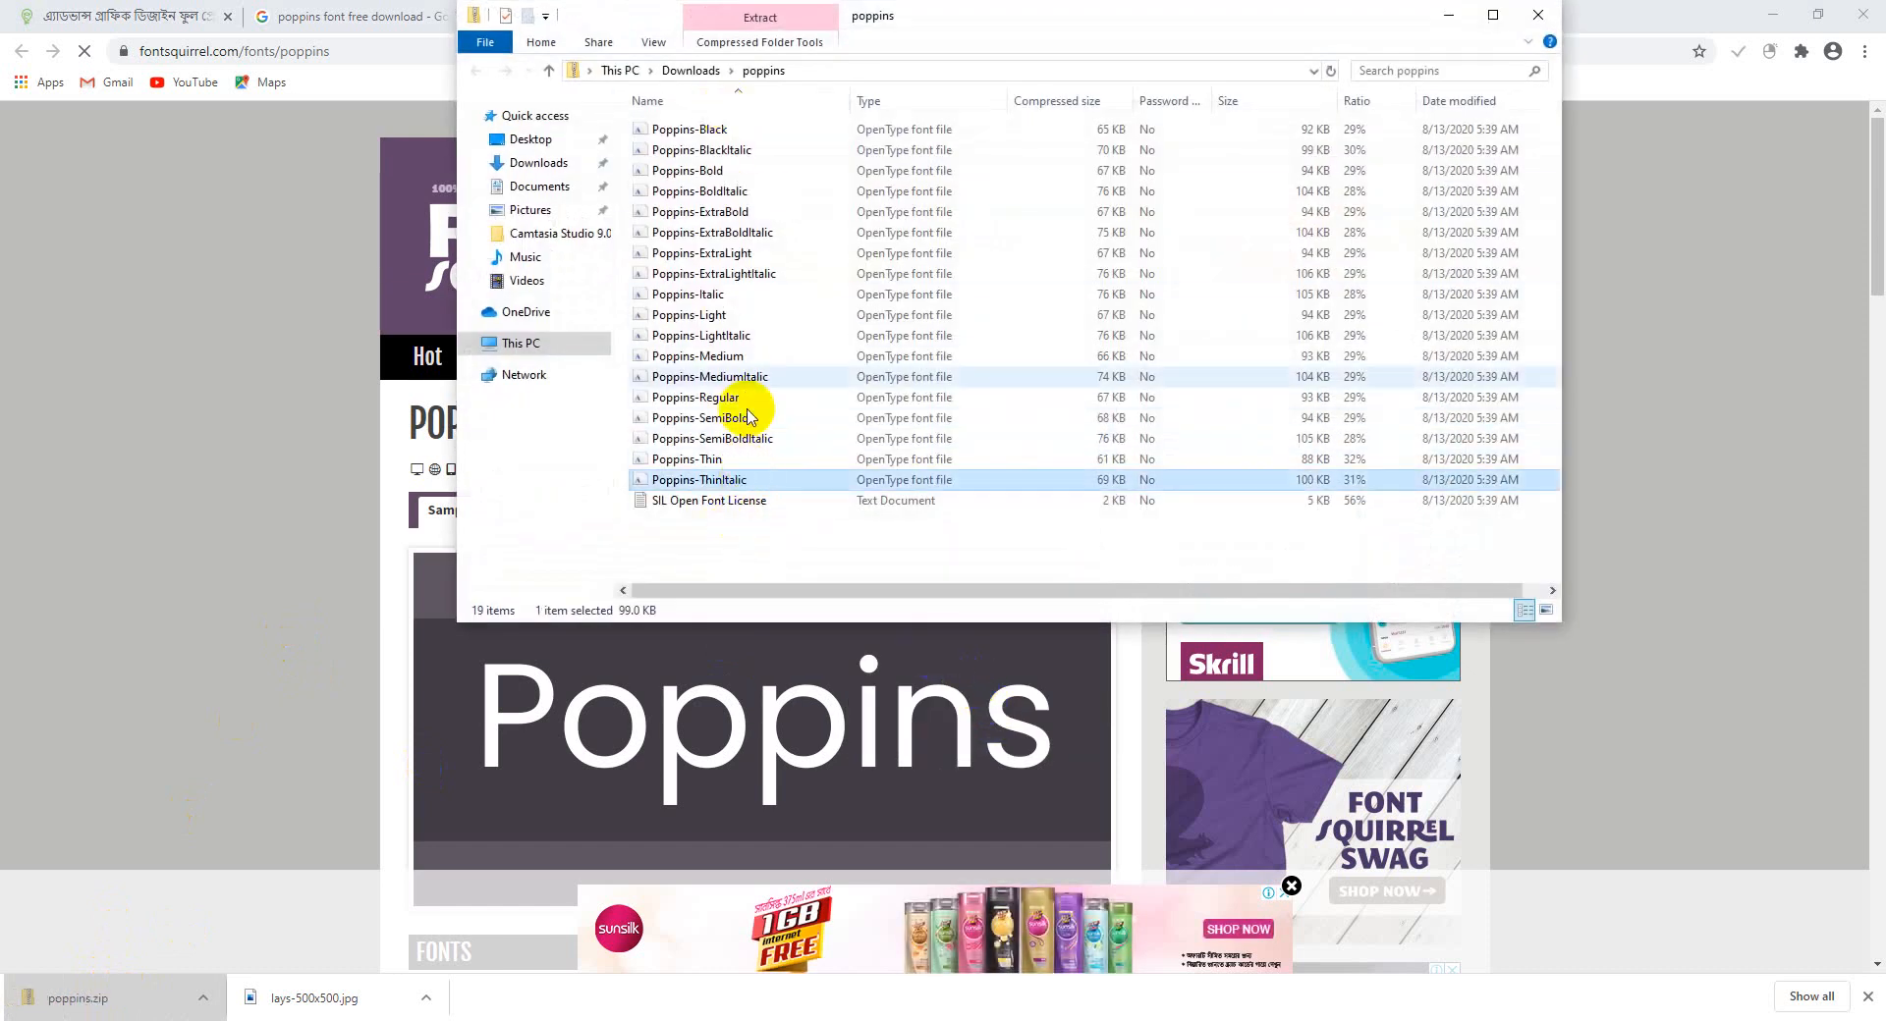
shift+click(762, 133)
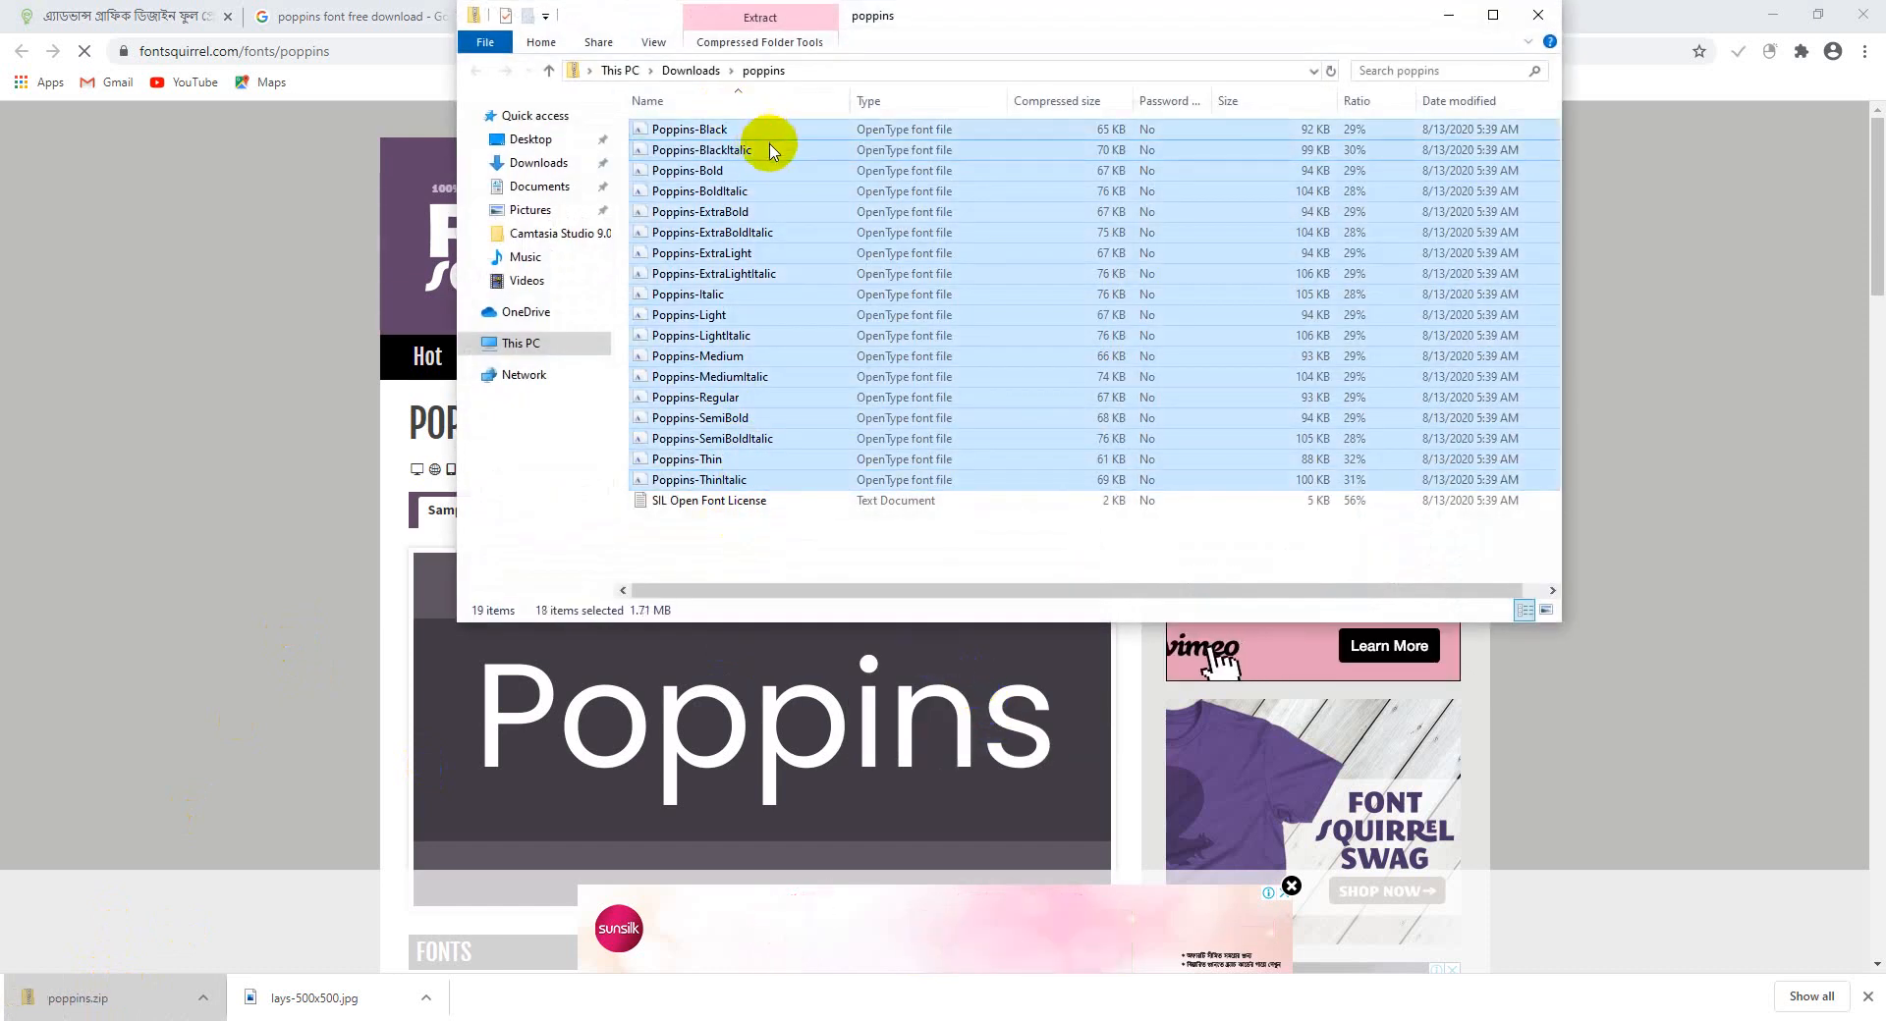
right_click(771, 150)
click(817, 158)
click(987, 538)
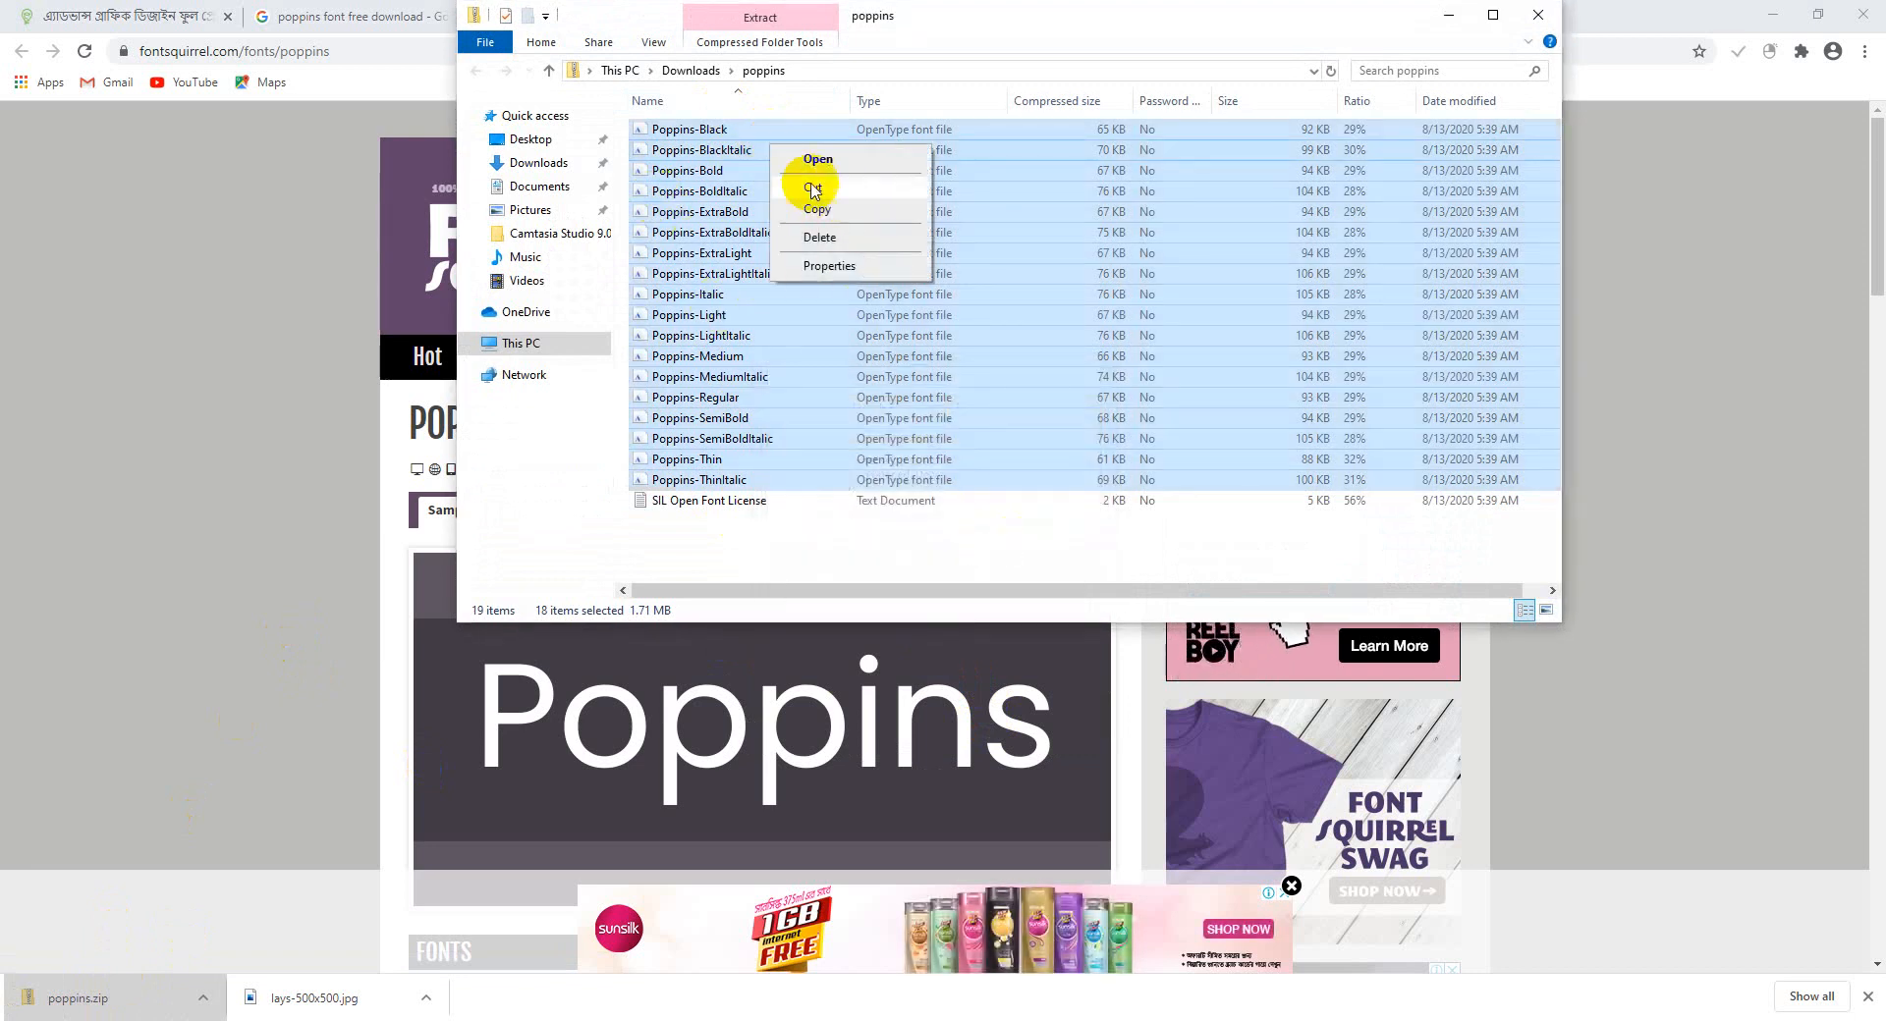
click(813, 189)
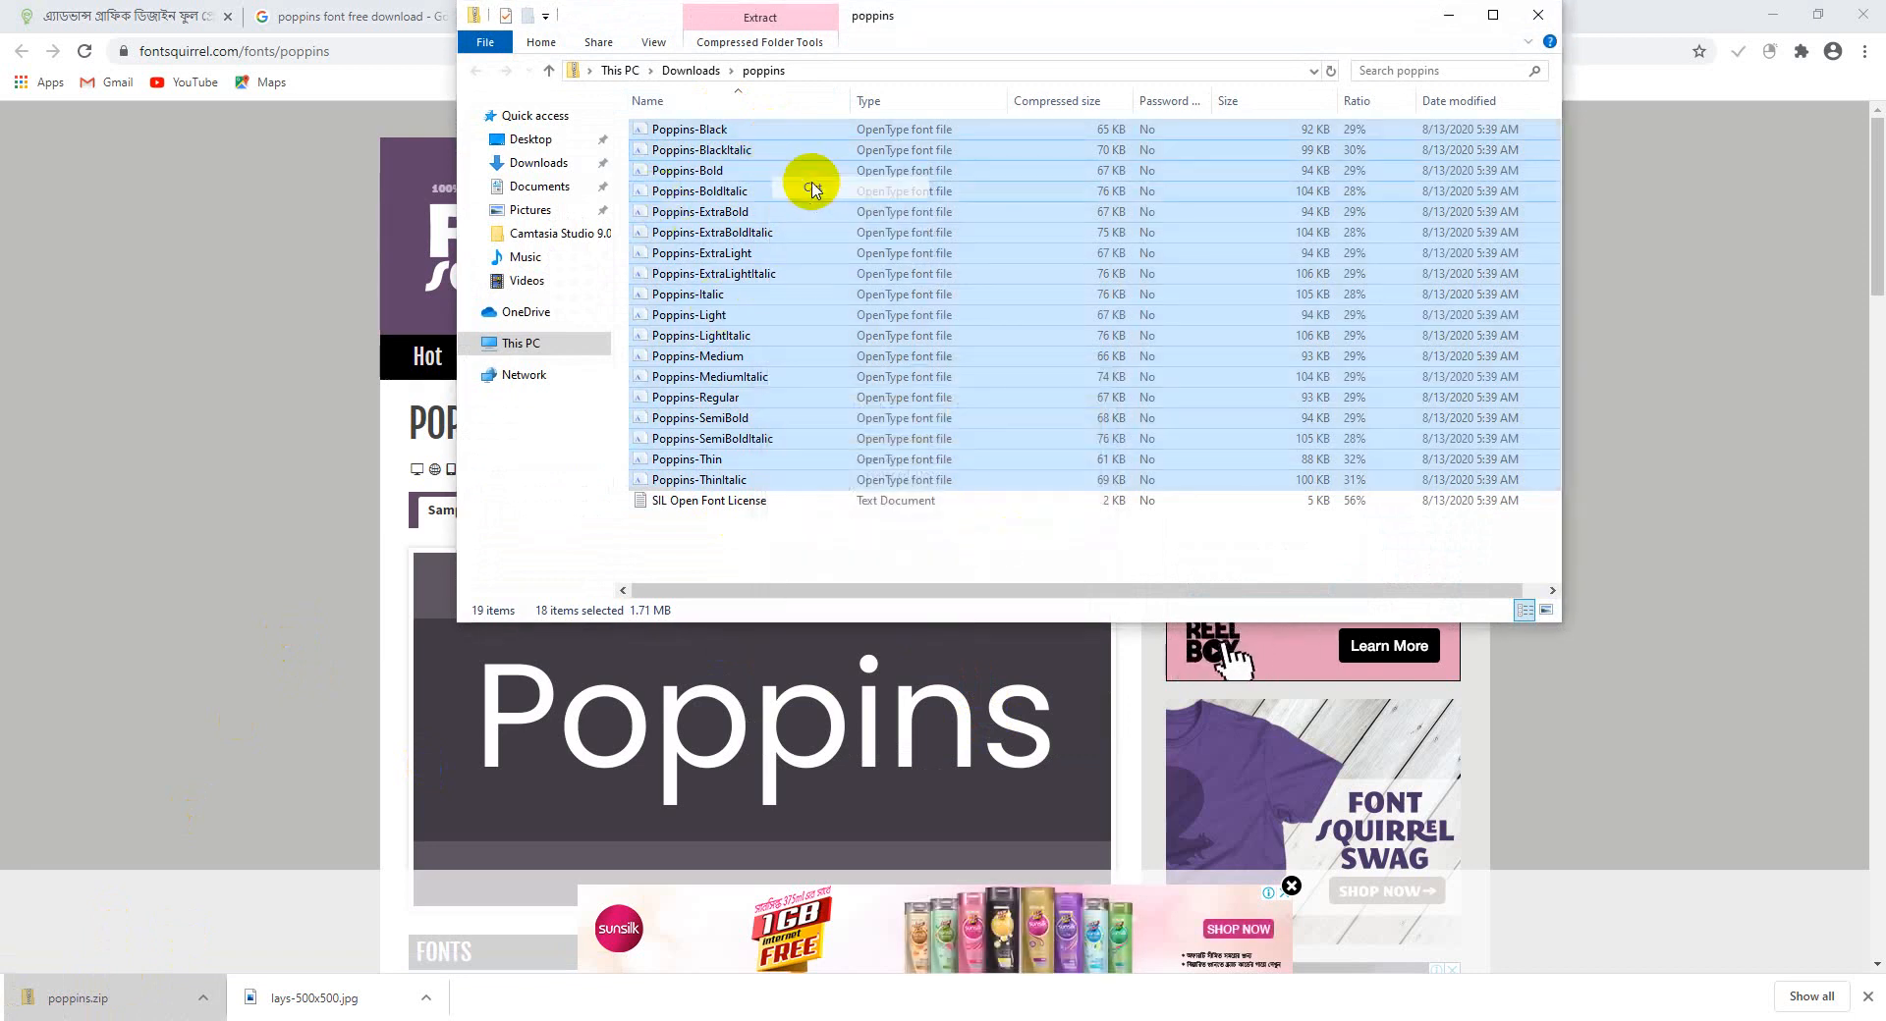
click(936, 537)
Create a new folder in Downloads with the default name and paste the Poppins font files into it
key(alt+Up)
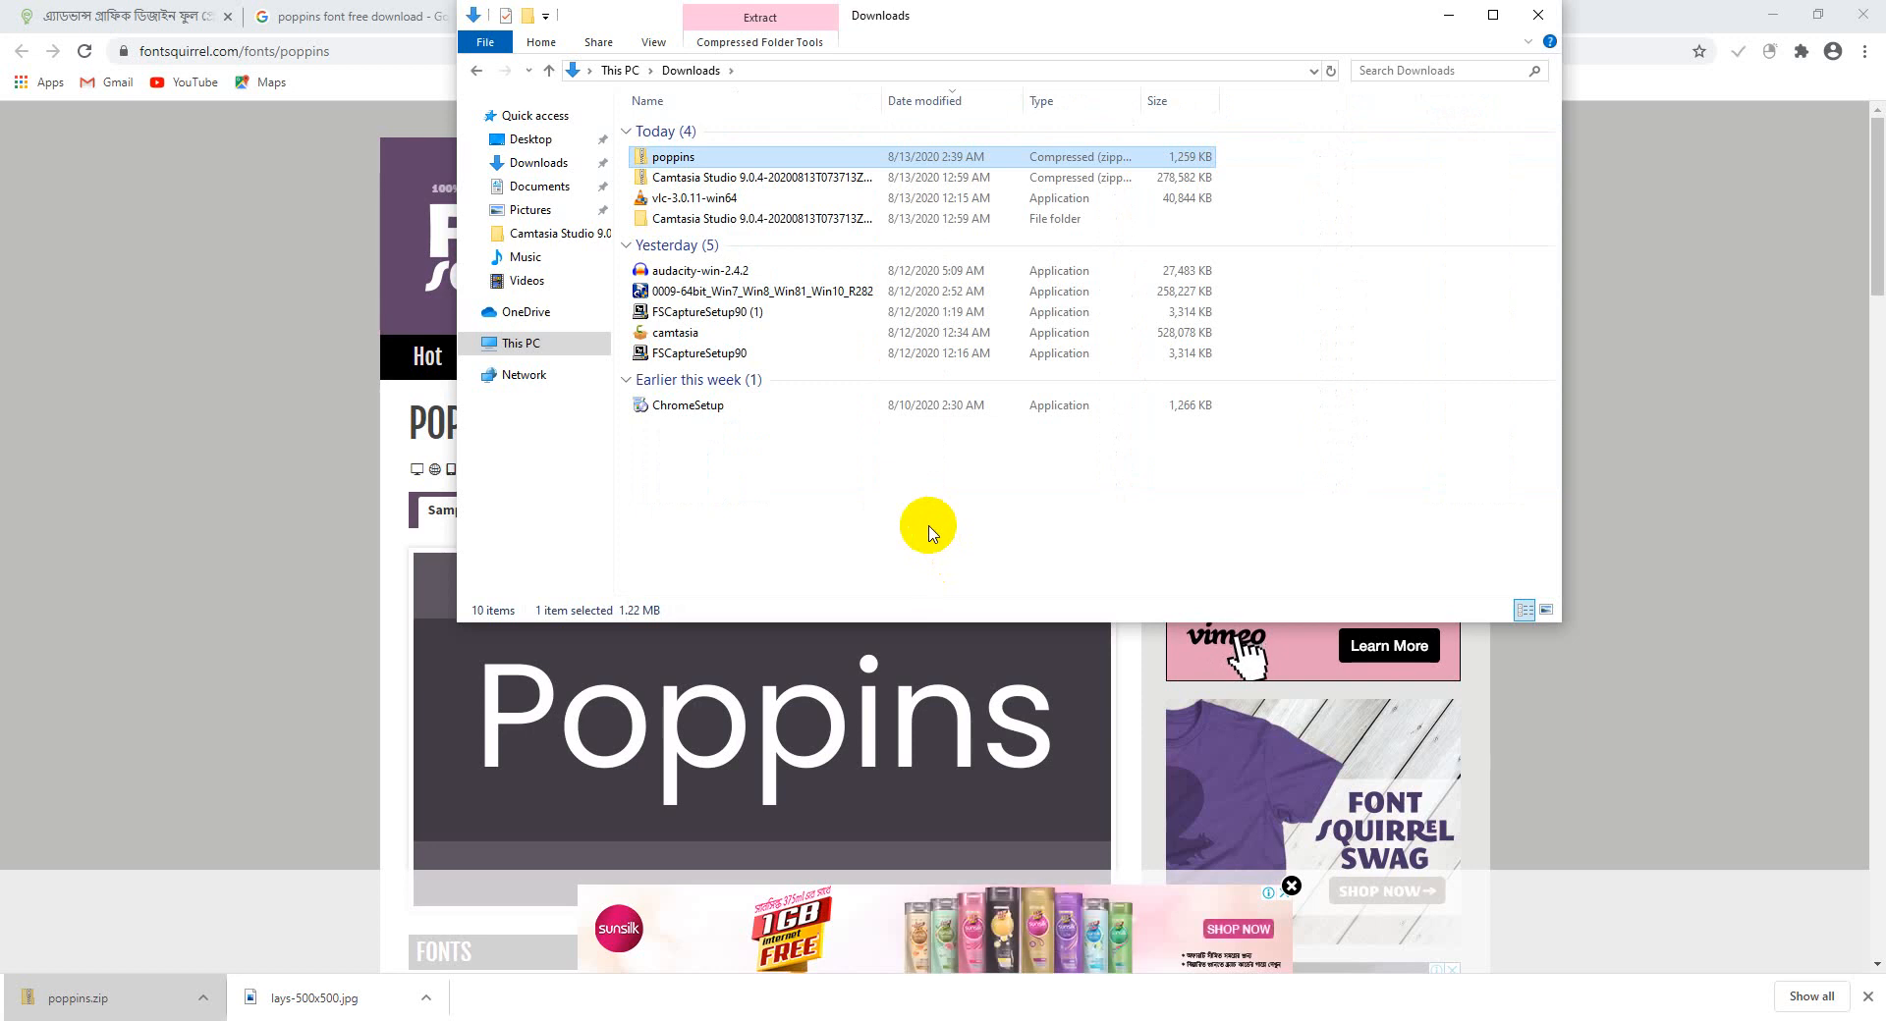
key(ctrl+shift+n)
key(Return)
key(Return)
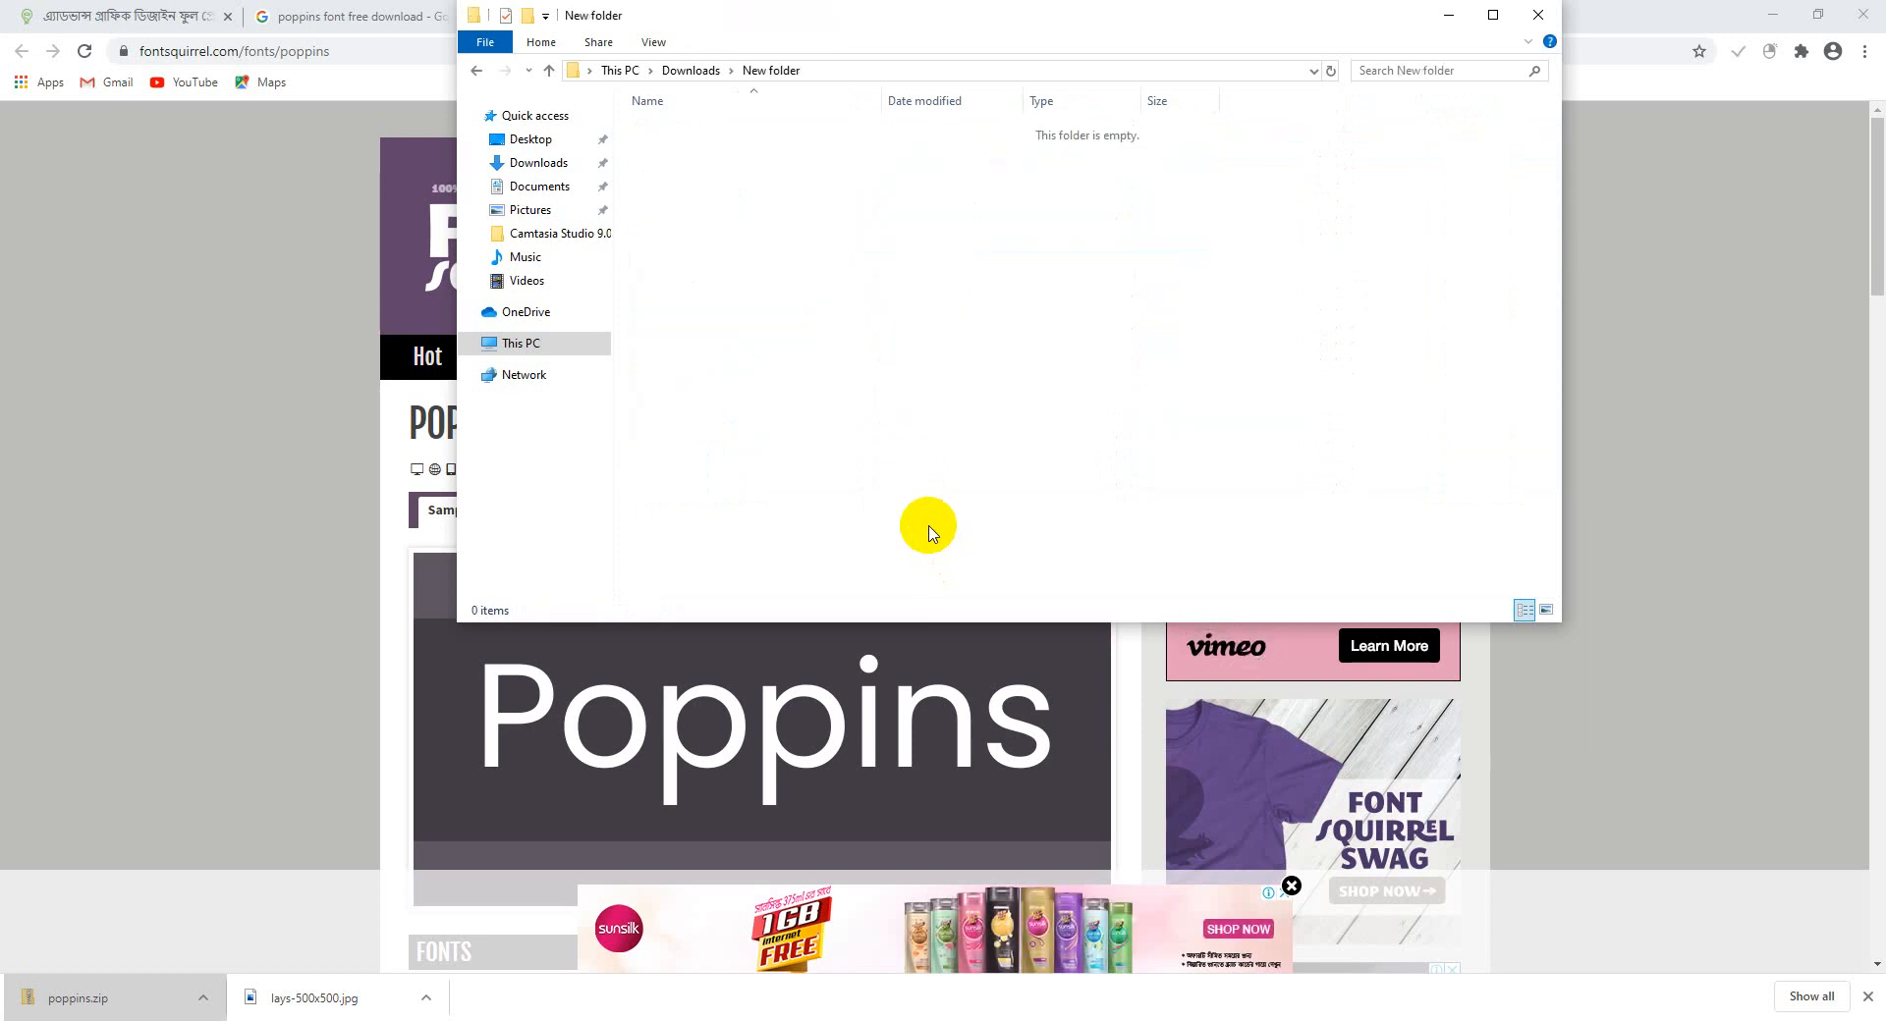
key(ctrl+v)
Install all the Poppins font files in the new folder
drag(794, 523, 735, 126)
right_click(717, 183)
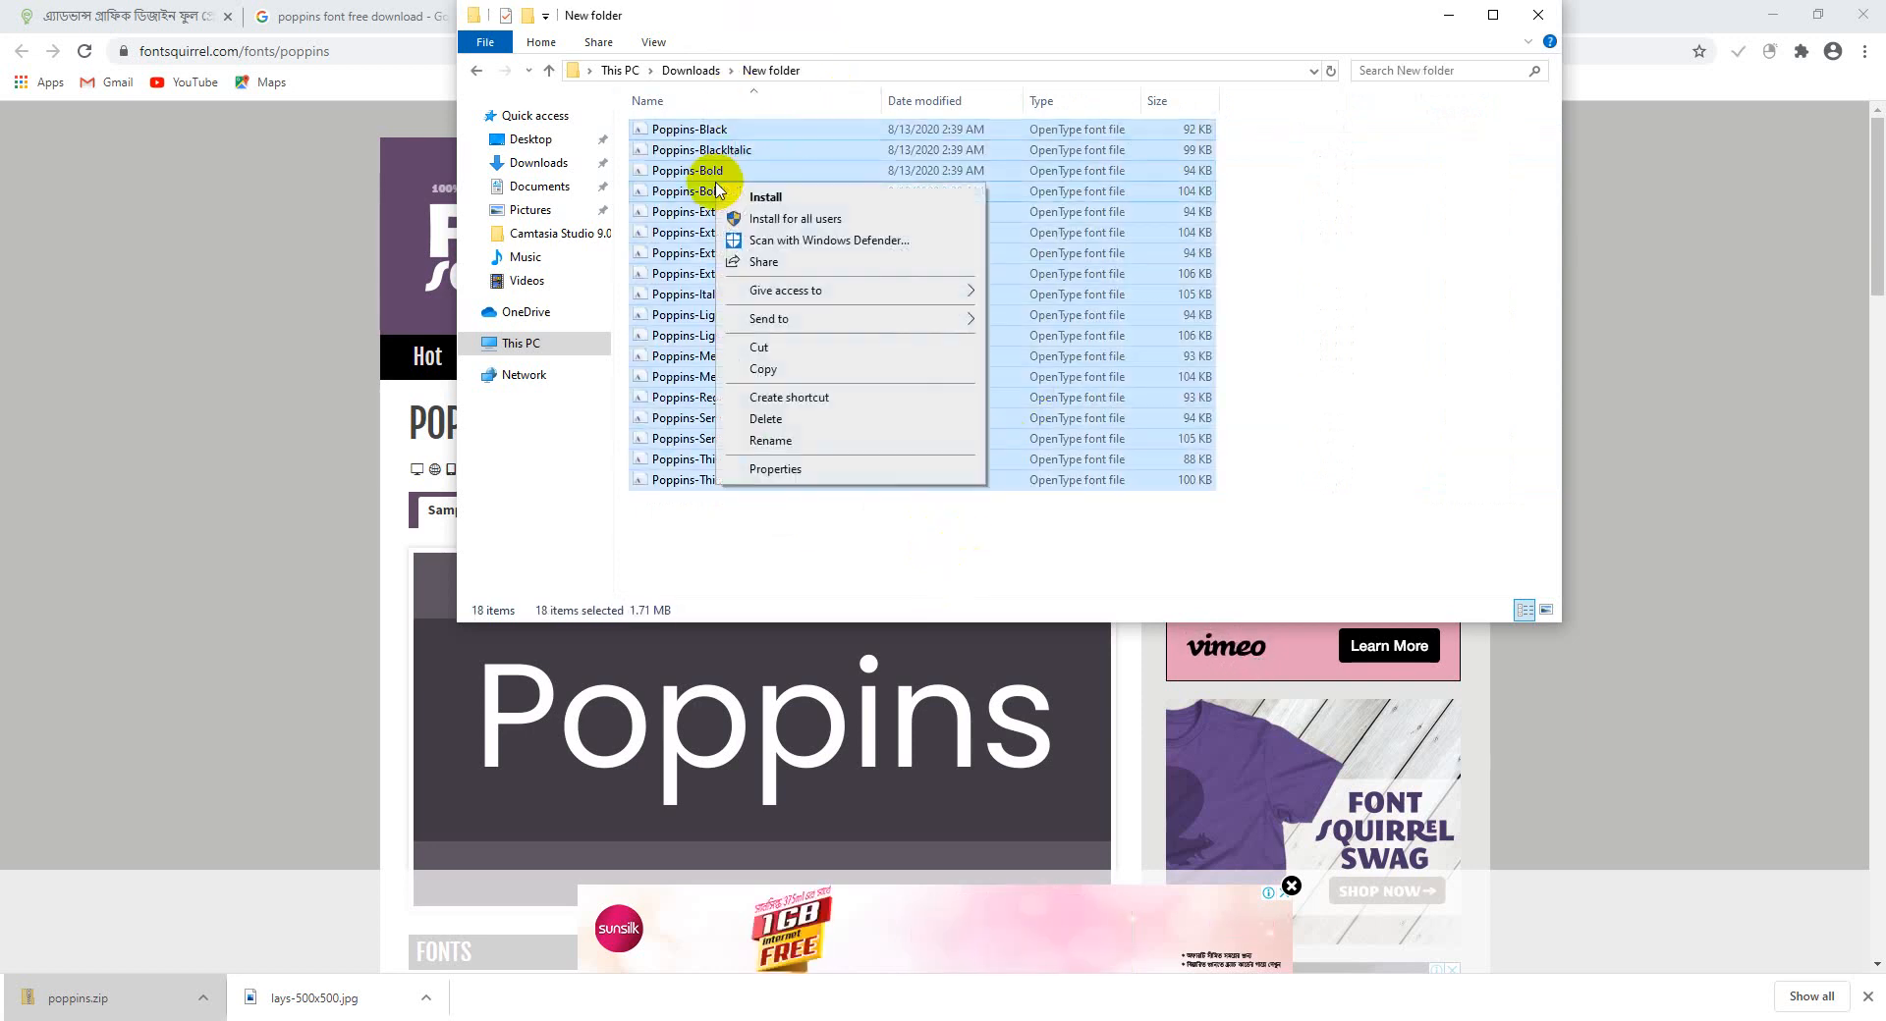
click(792, 200)
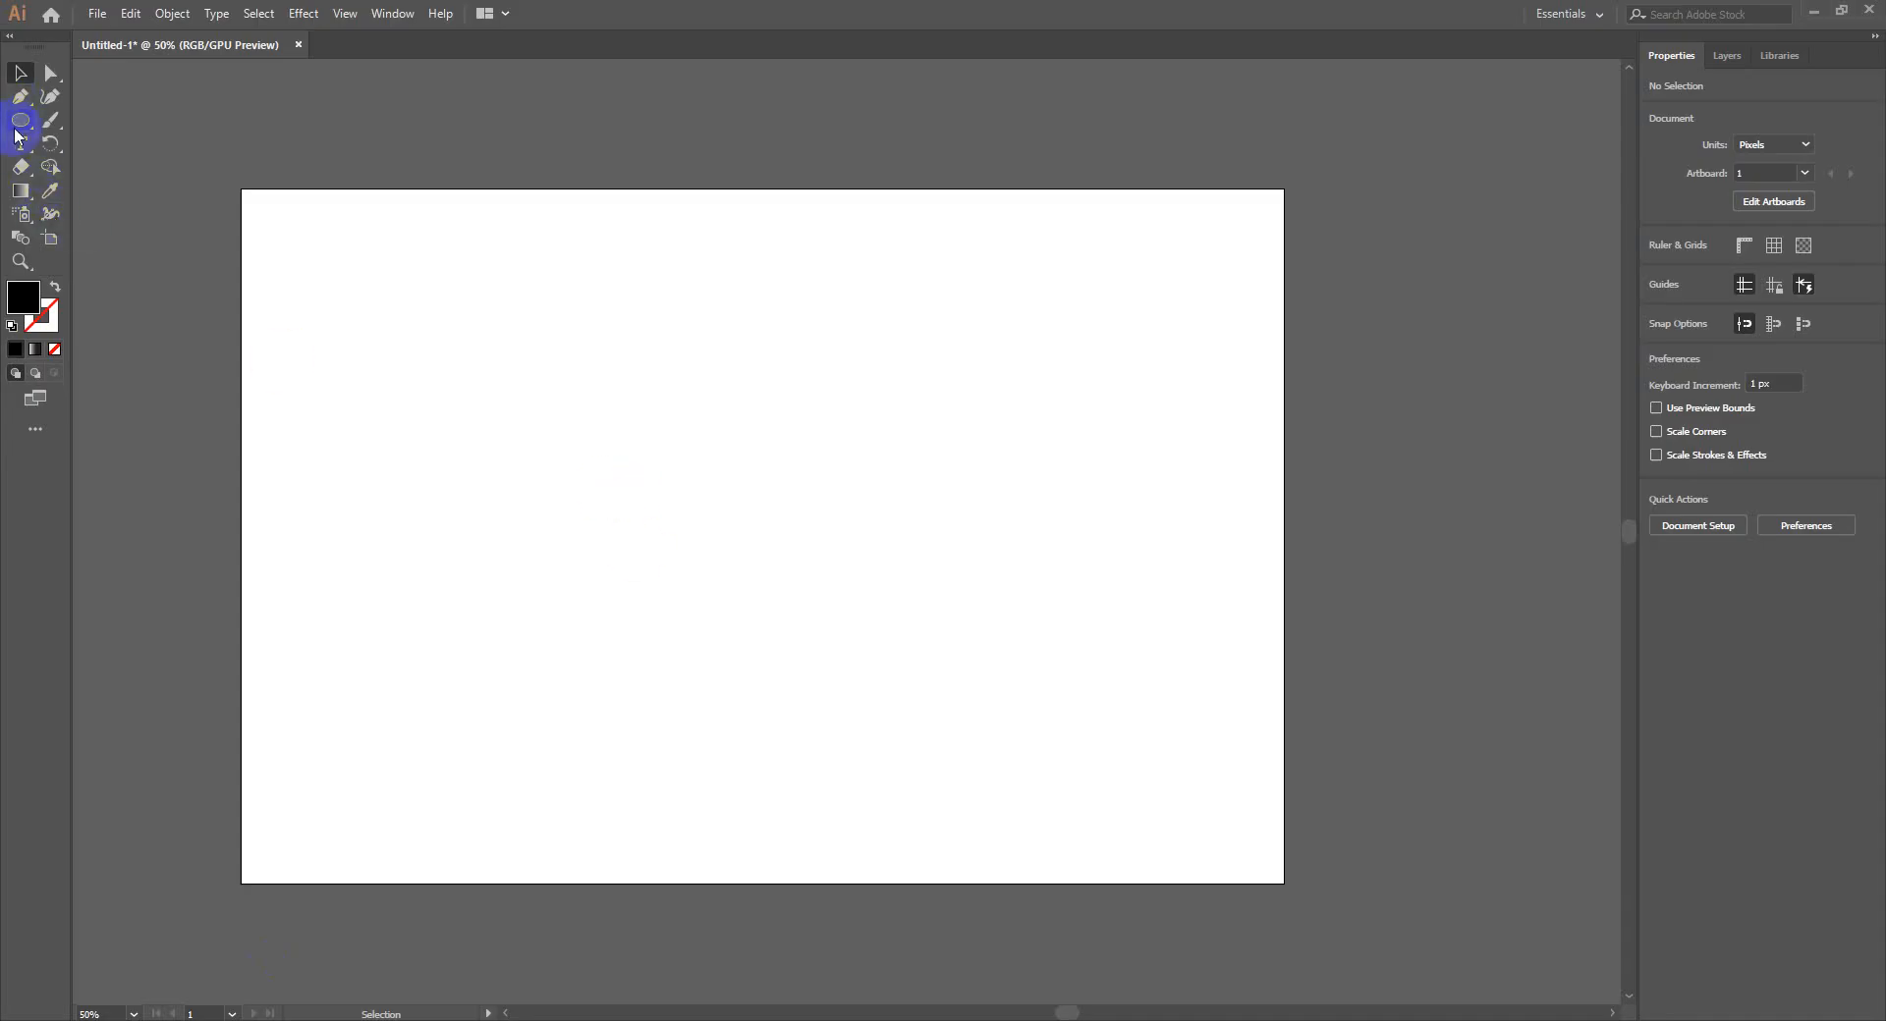
In Illustrator, draw an area text box of about 1103 by 702 px with placeholder text, and set its font to Poppins Regular
click(21, 144)
drag(382, 269, 1128, 760)
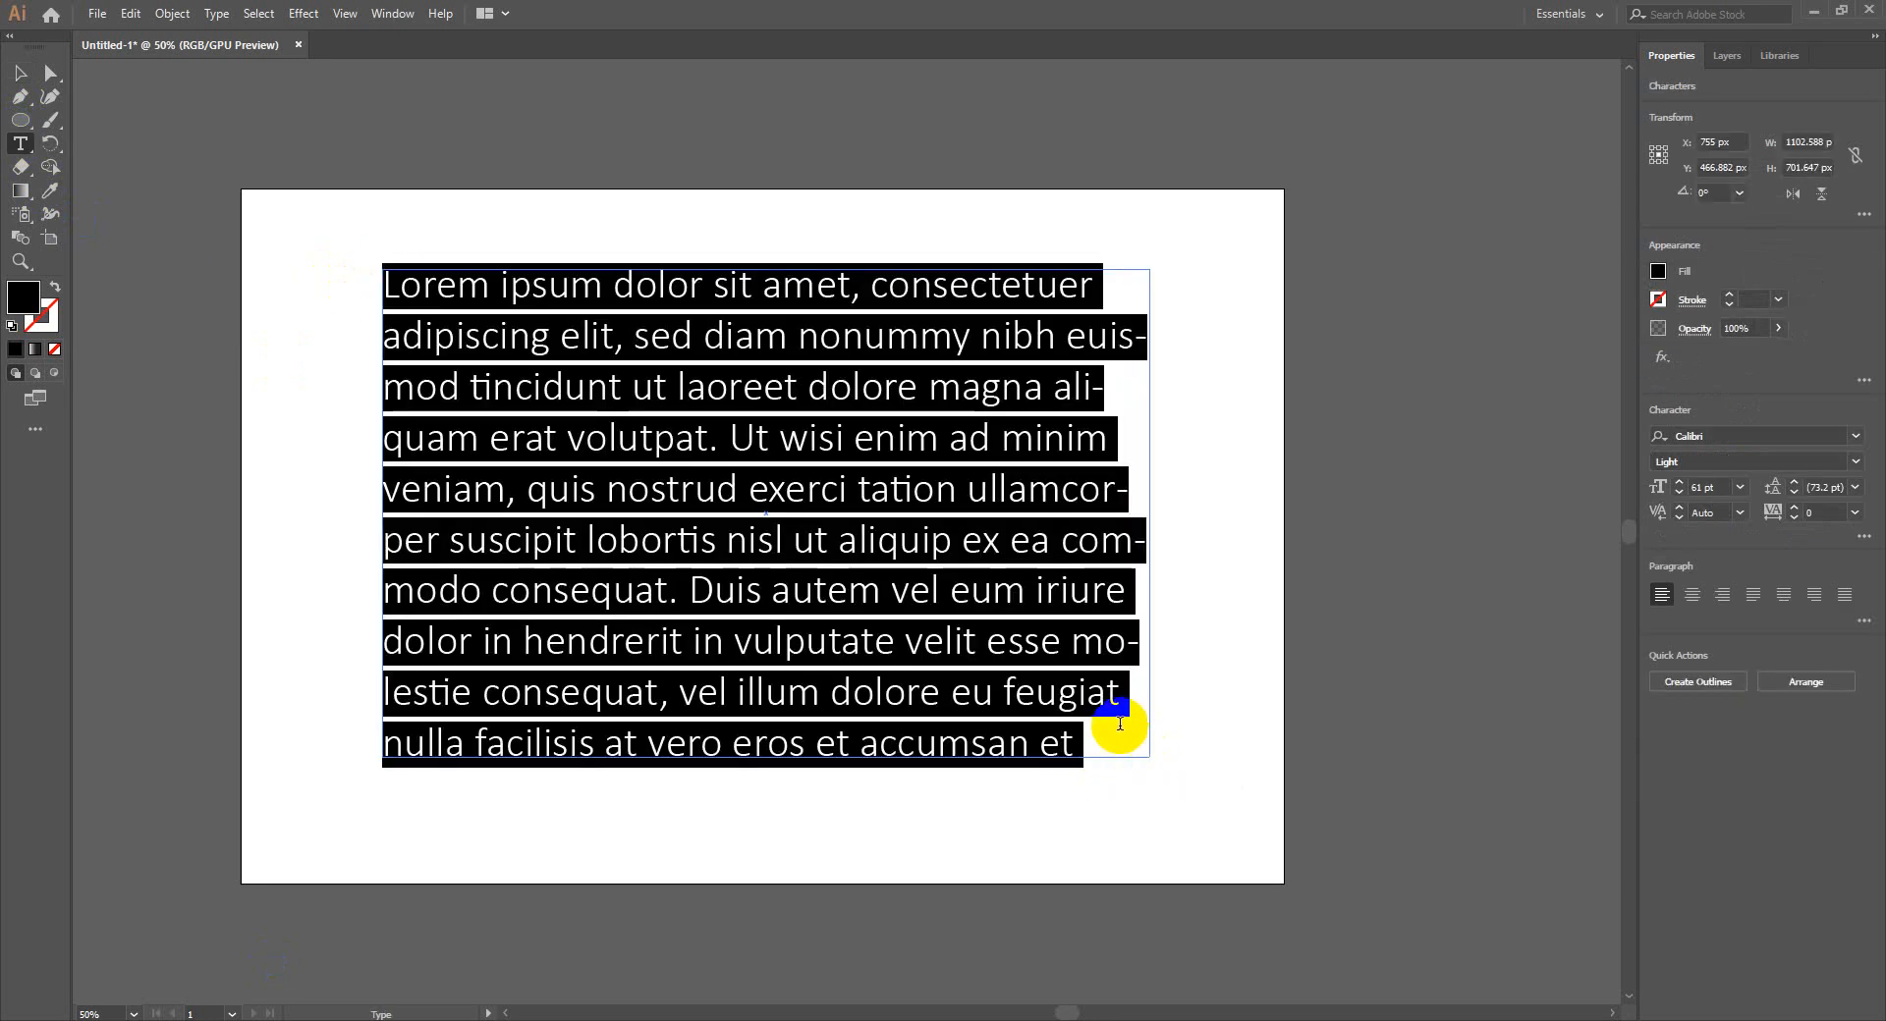
click(1742, 440)
text(popp)
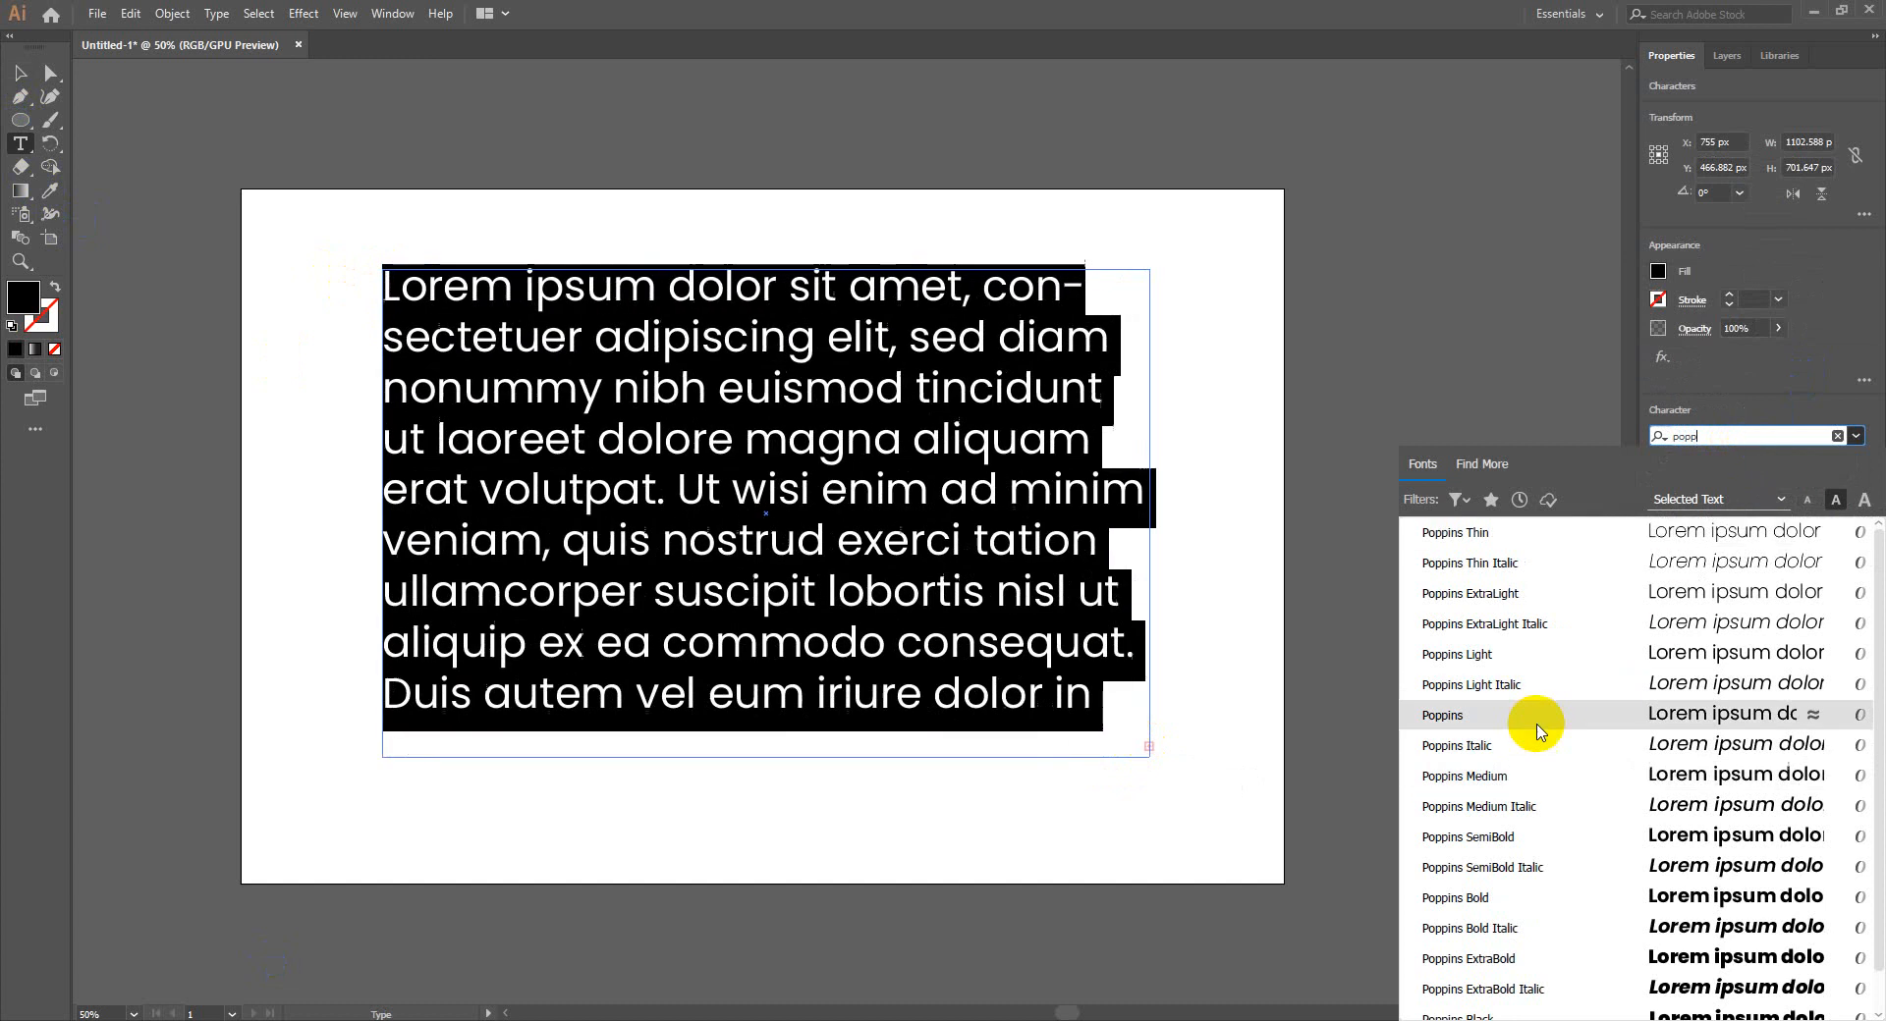
click(1530, 720)
click(612, 592)
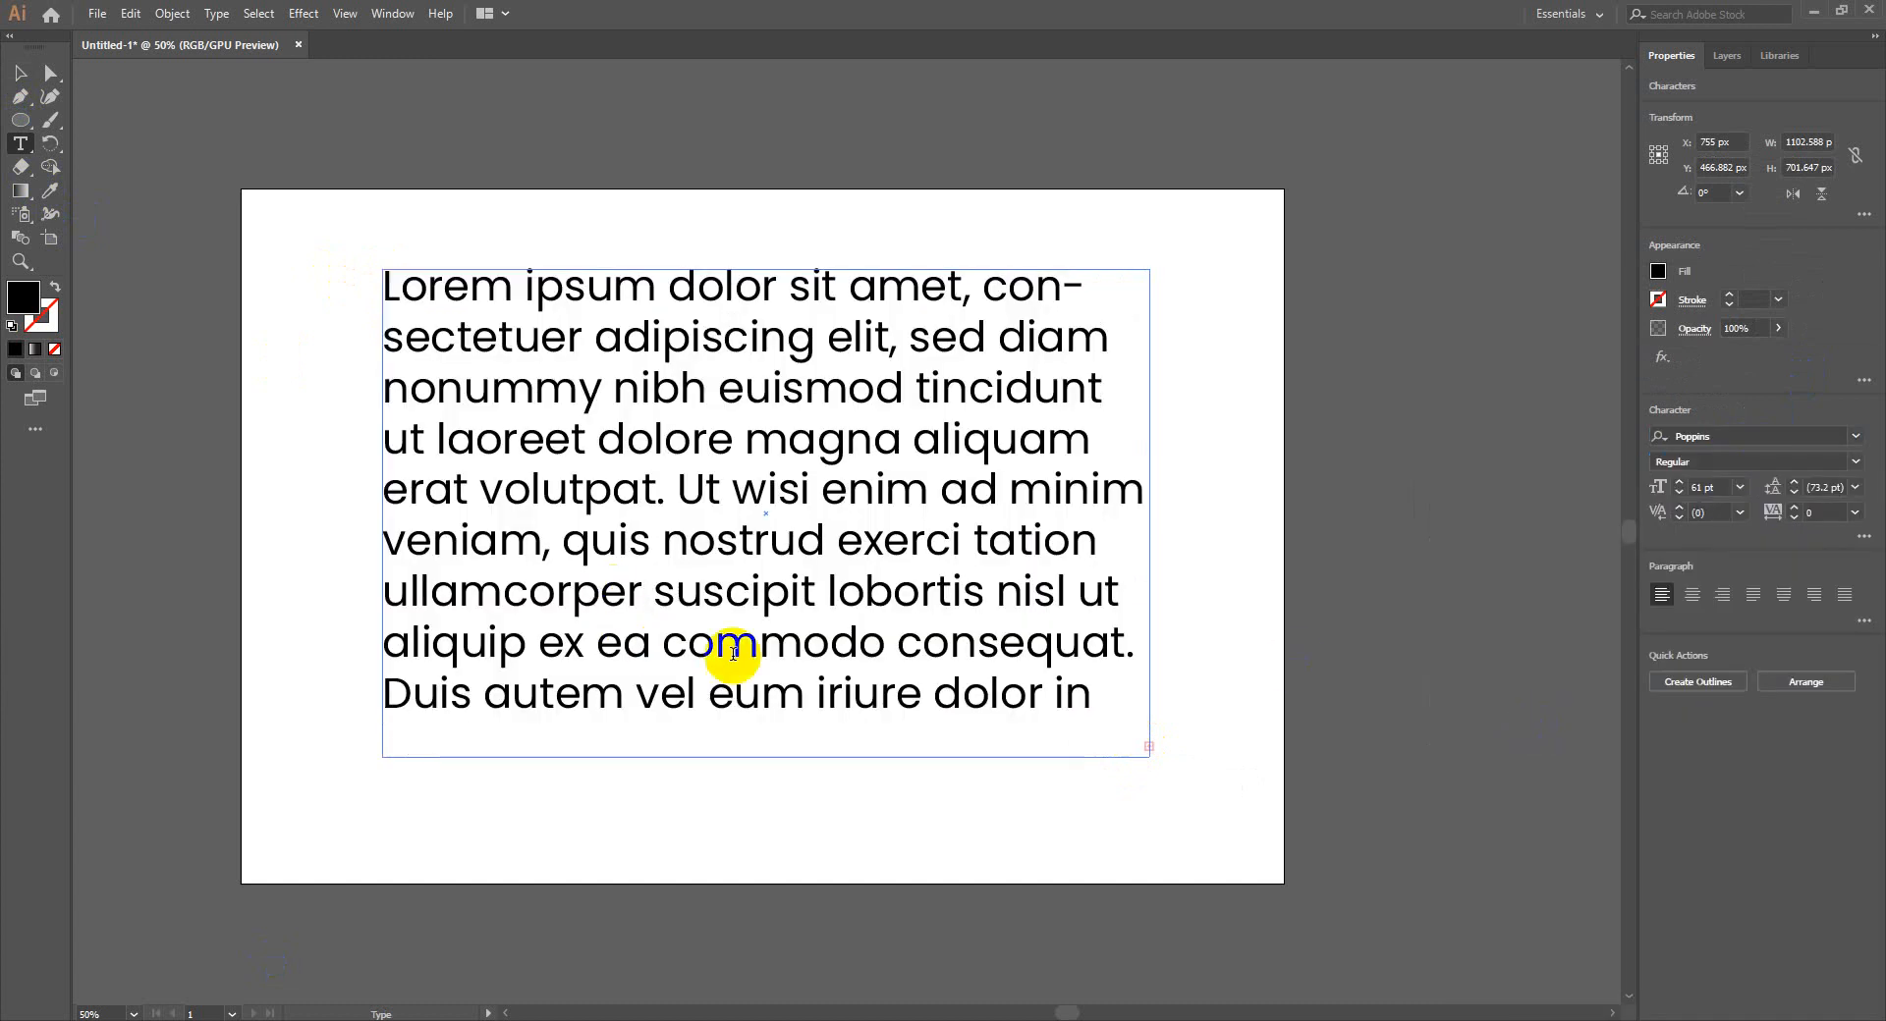
Set the font size of the whole placeholder paragraph to 44 pt
triple_click(911, 607)
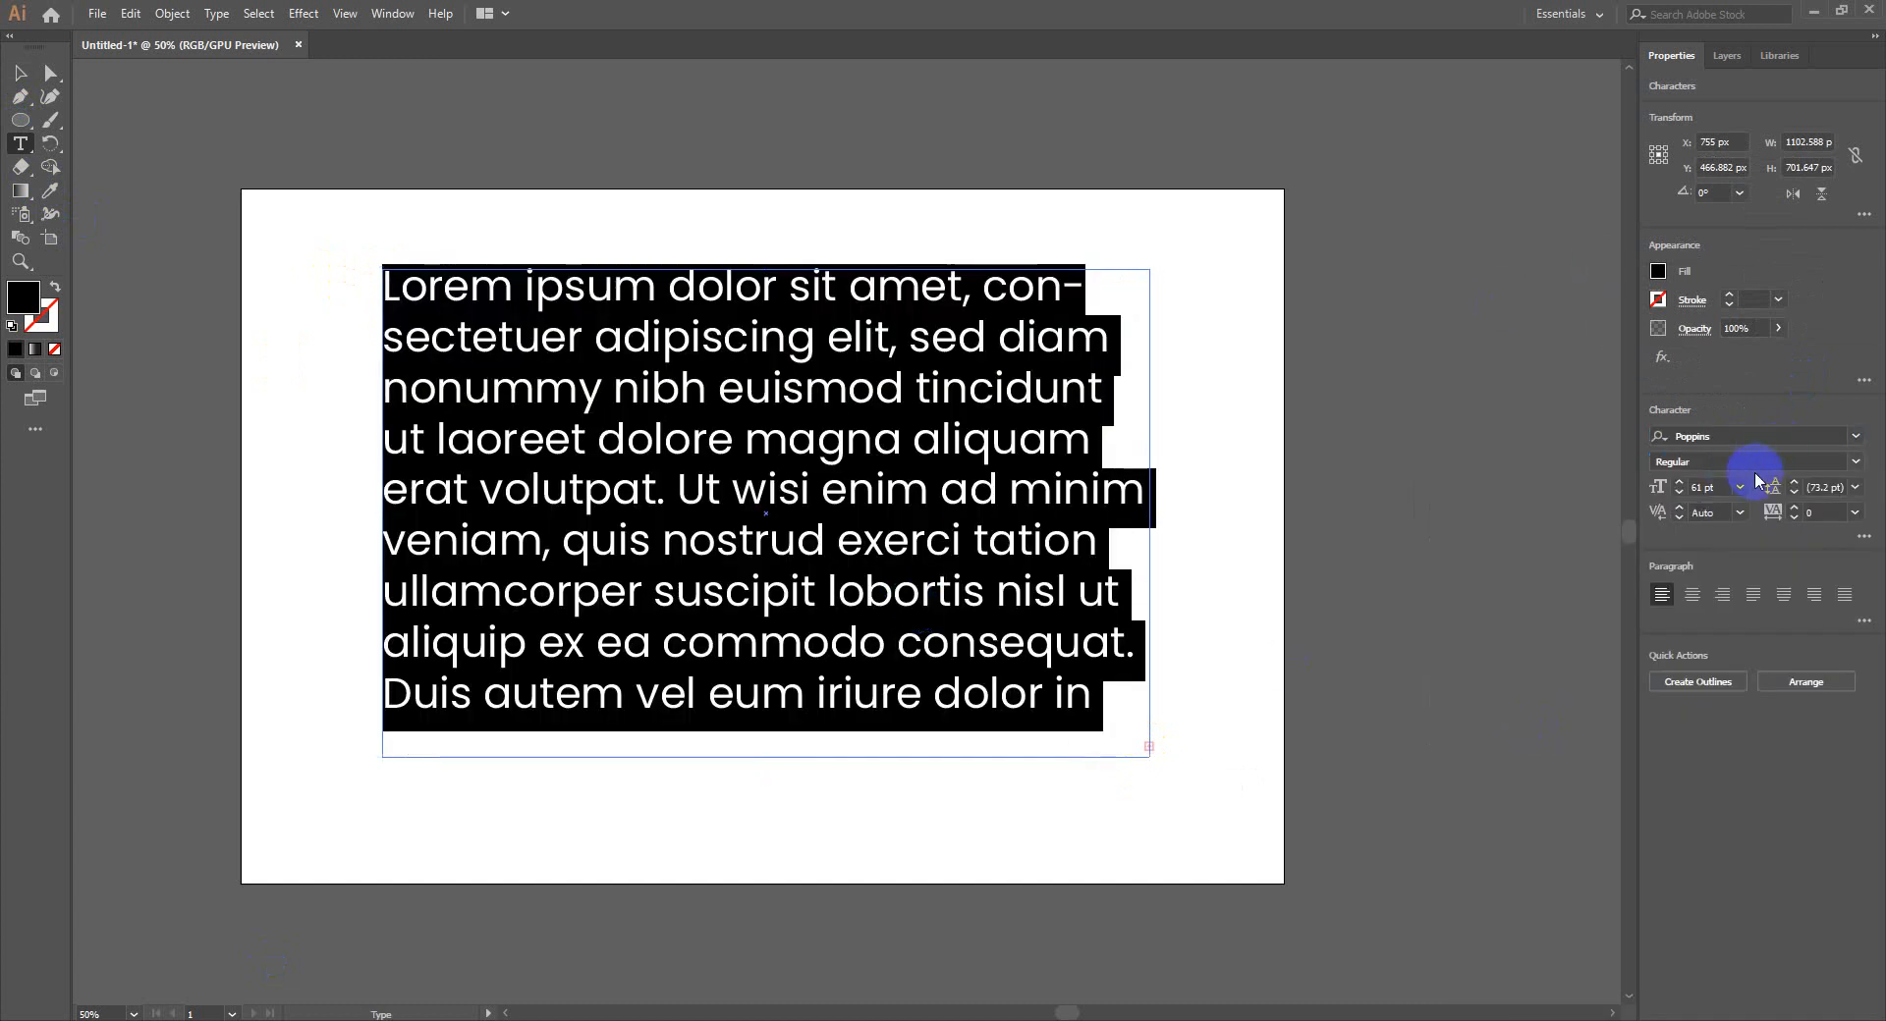
click(1709, 487)
scroll(1721, 486, down, 20)
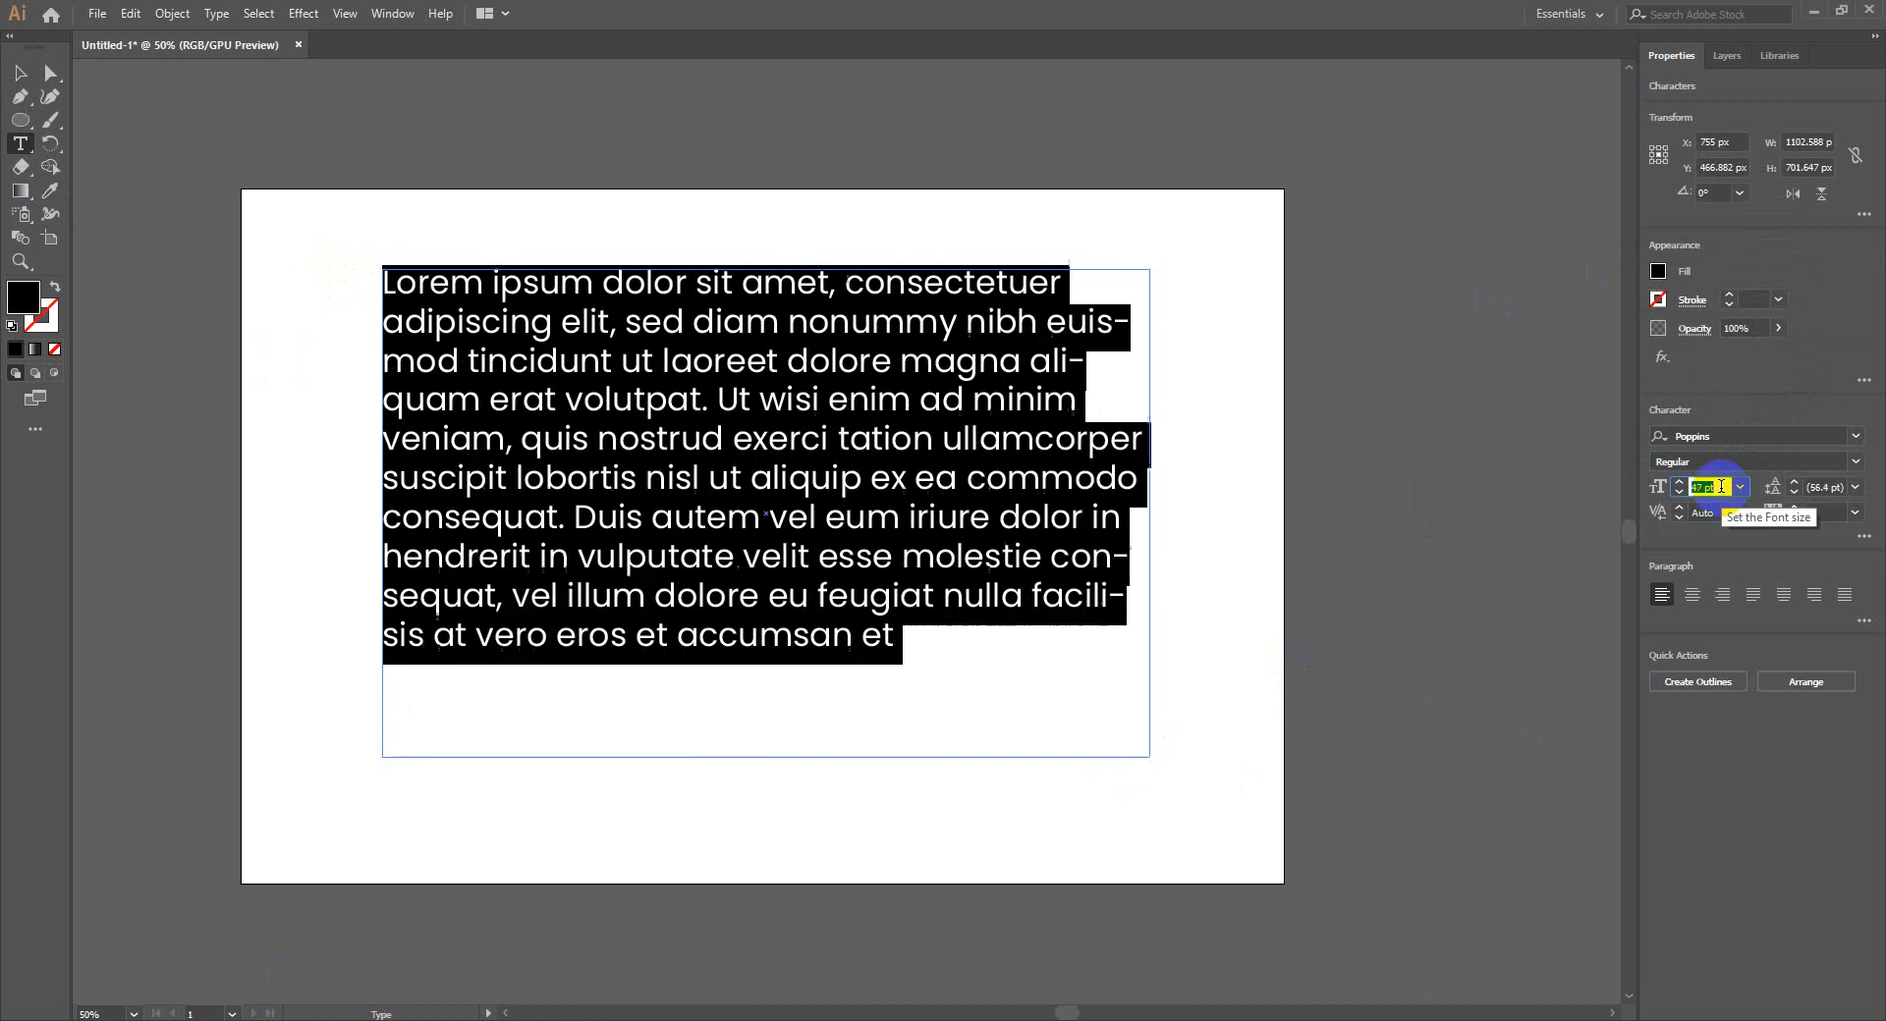
scroll(1719, 486, down, 4)
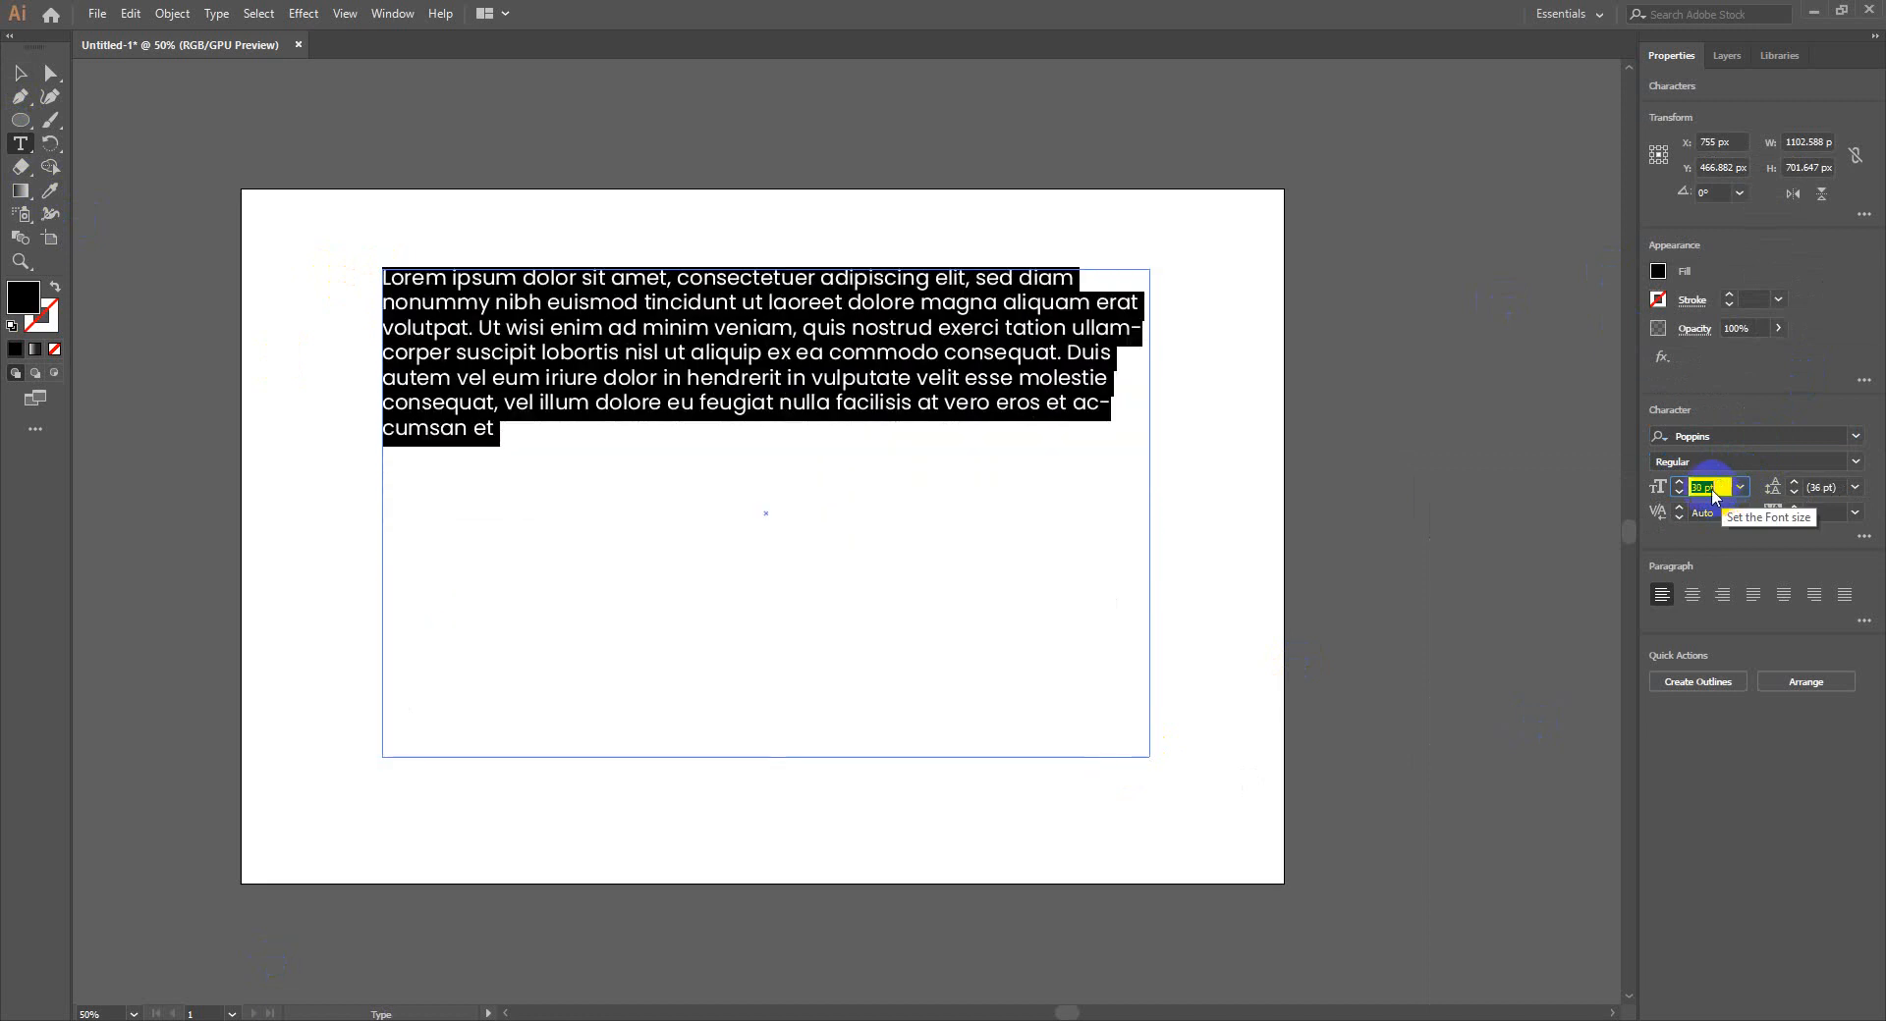
scroll(1709, 486, up, 11)
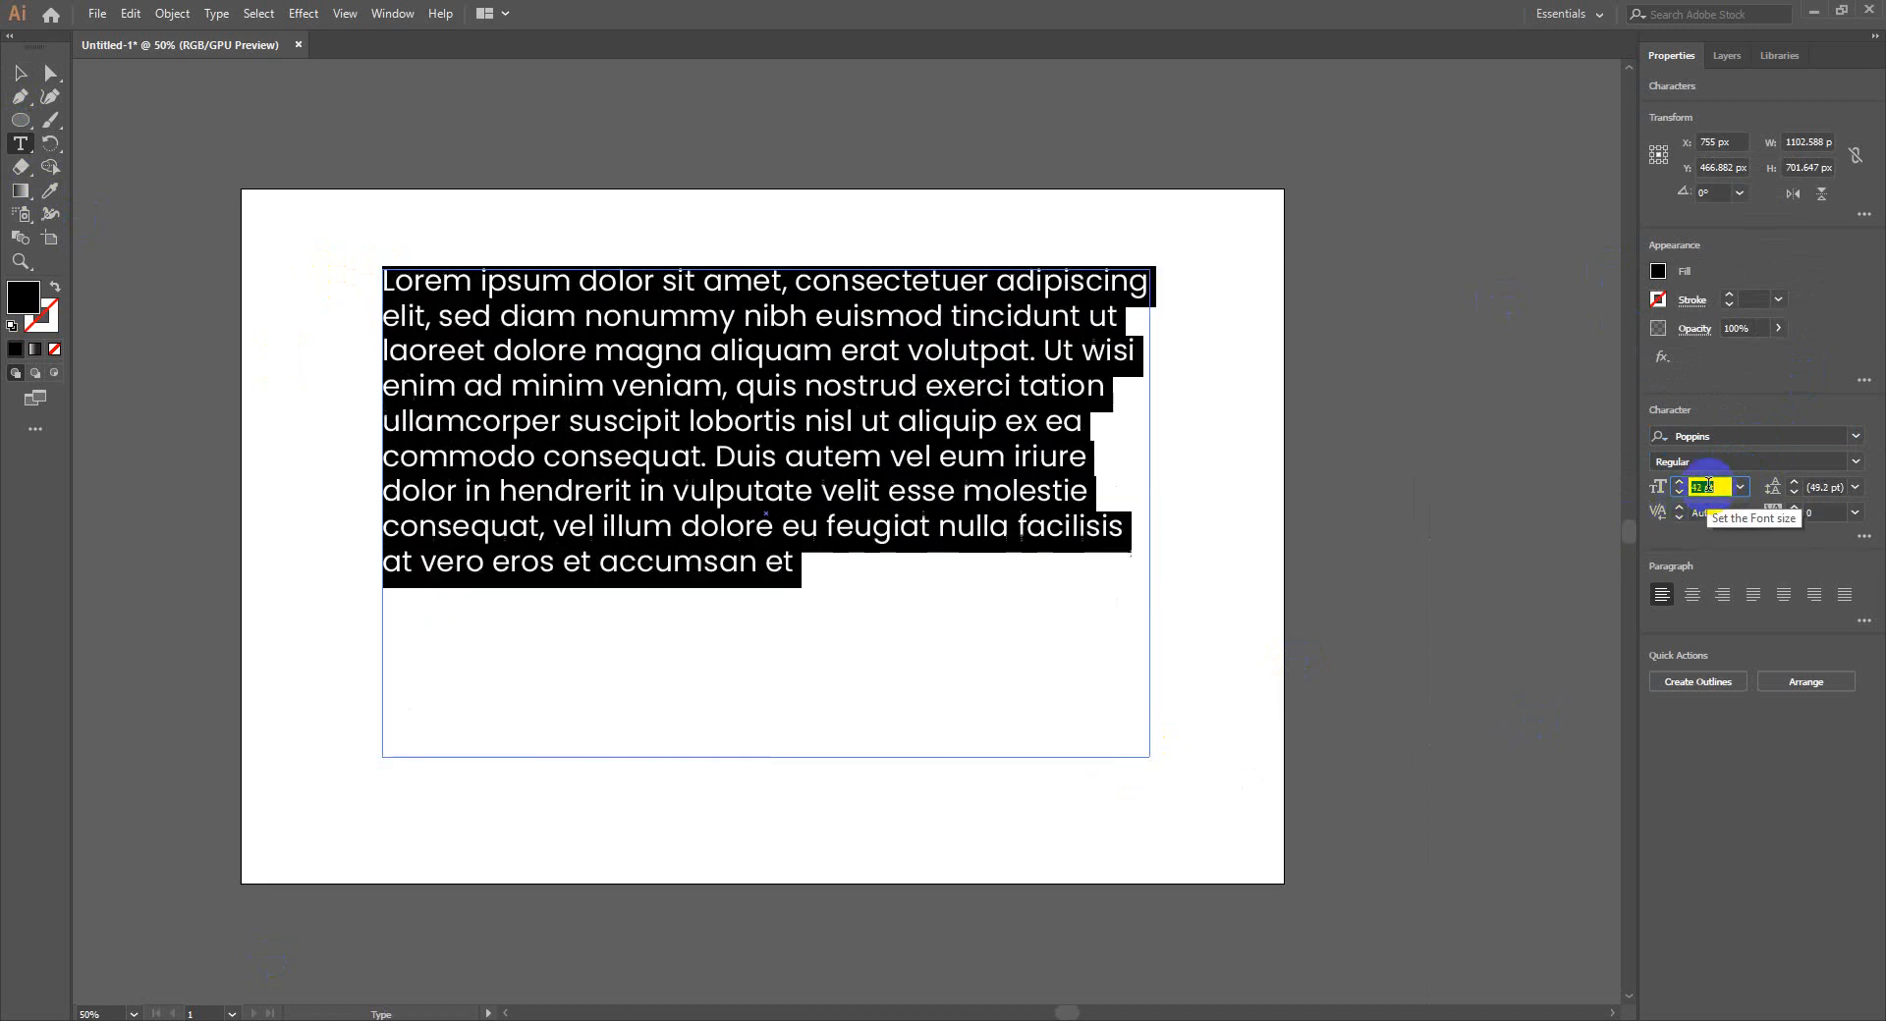
click(20, 75)
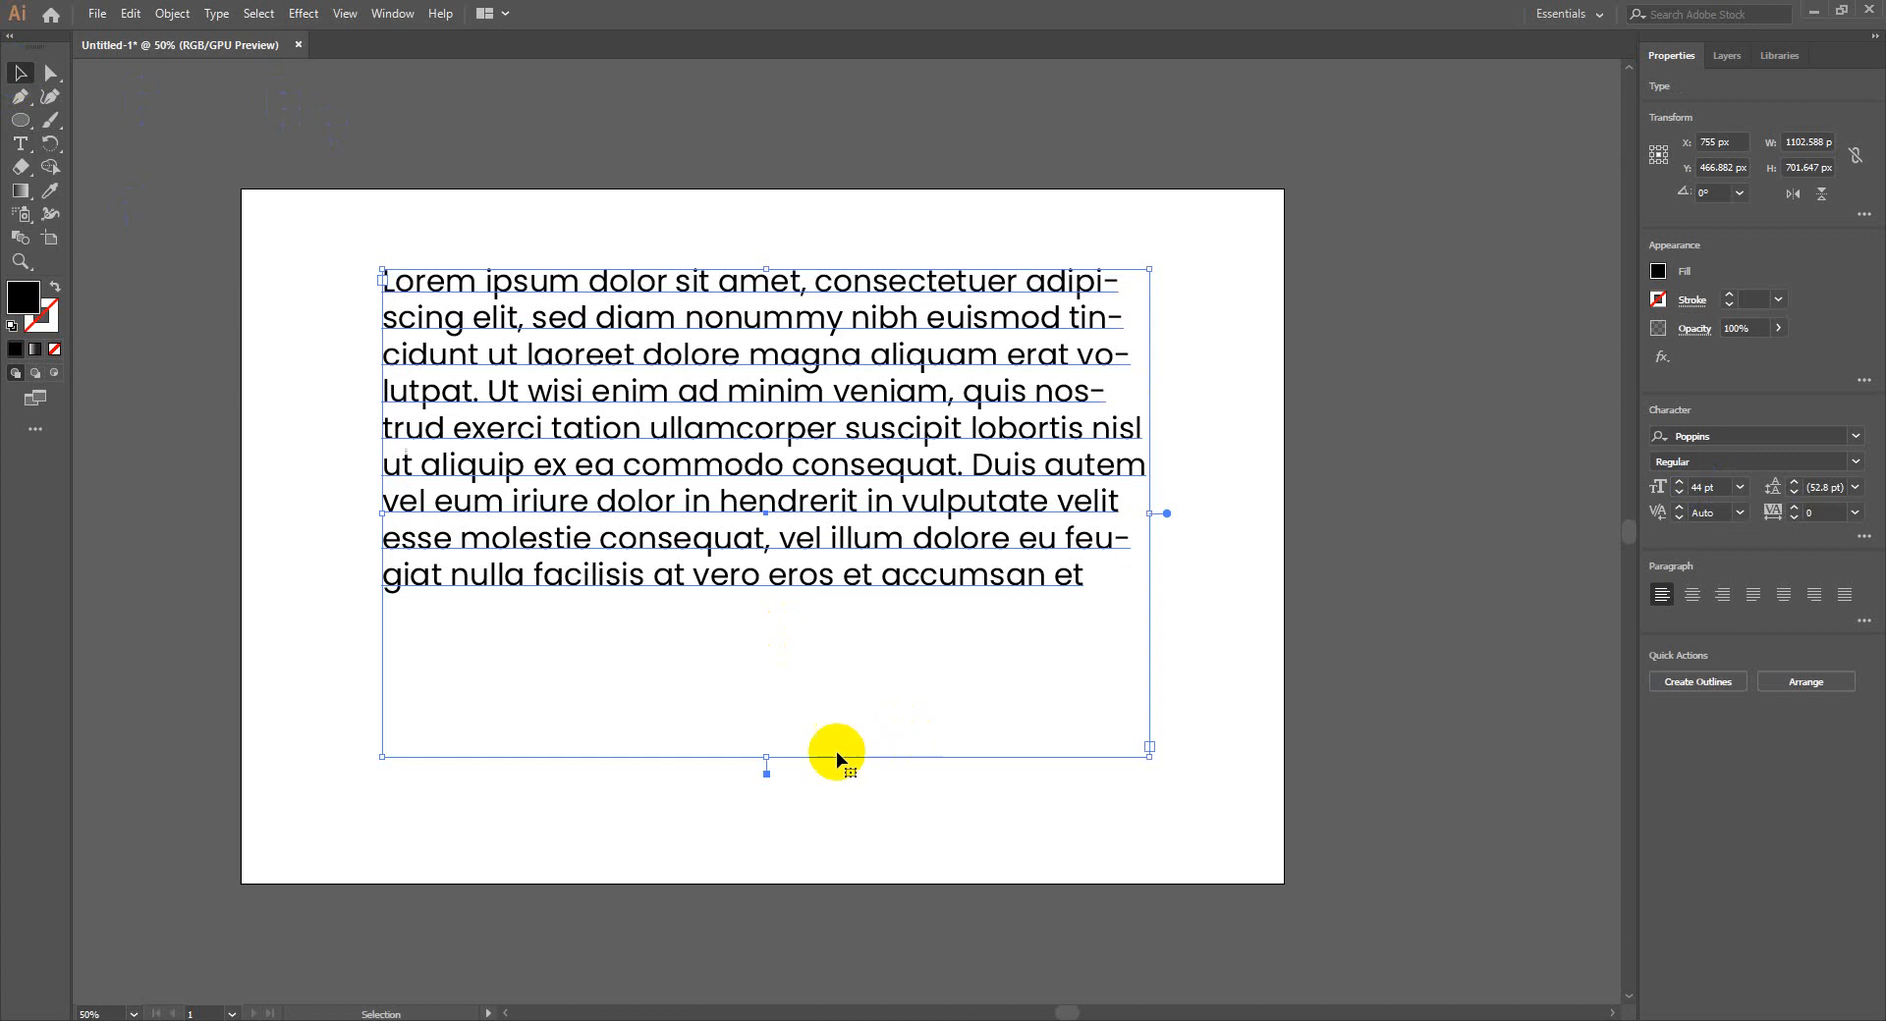
Shorten the text box to about 528 px high and move it above the artboard
double_click(766, 760)
key(space)
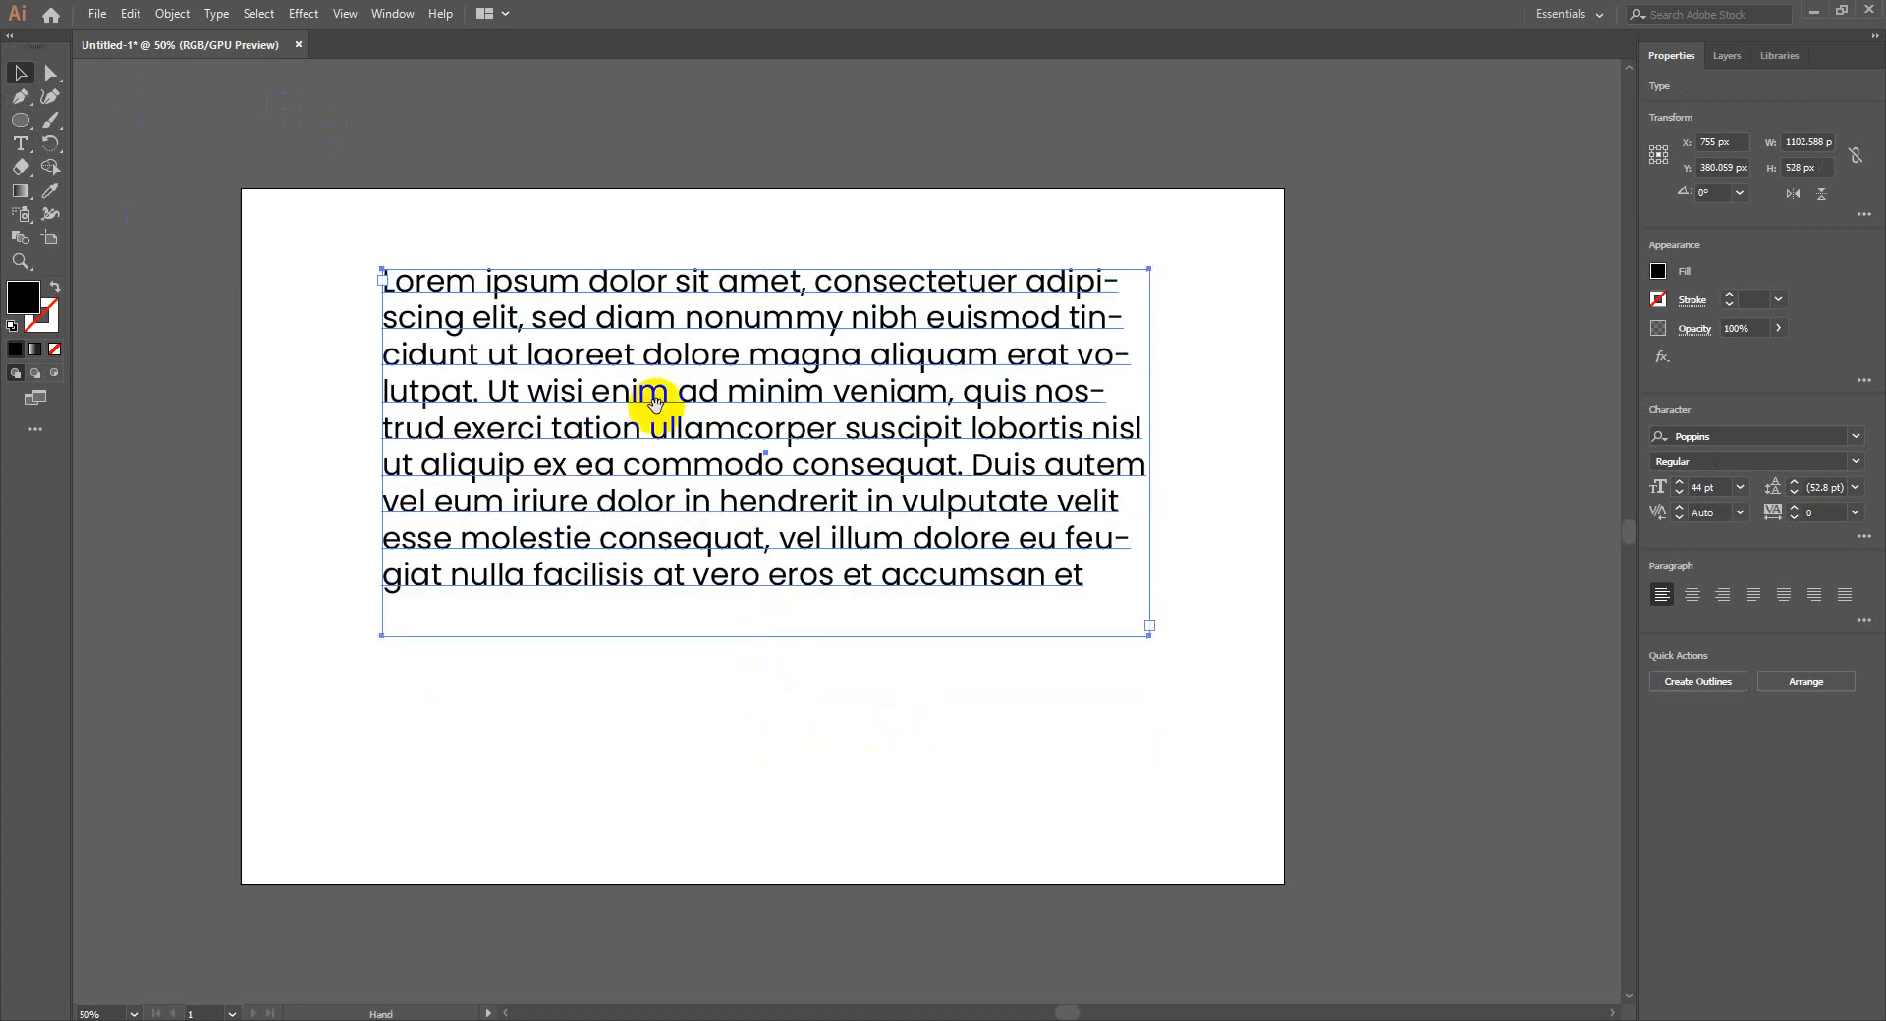
drag(656, 428, 641, 684)
drag(664, 759, 700, 267)
click(210, 13)
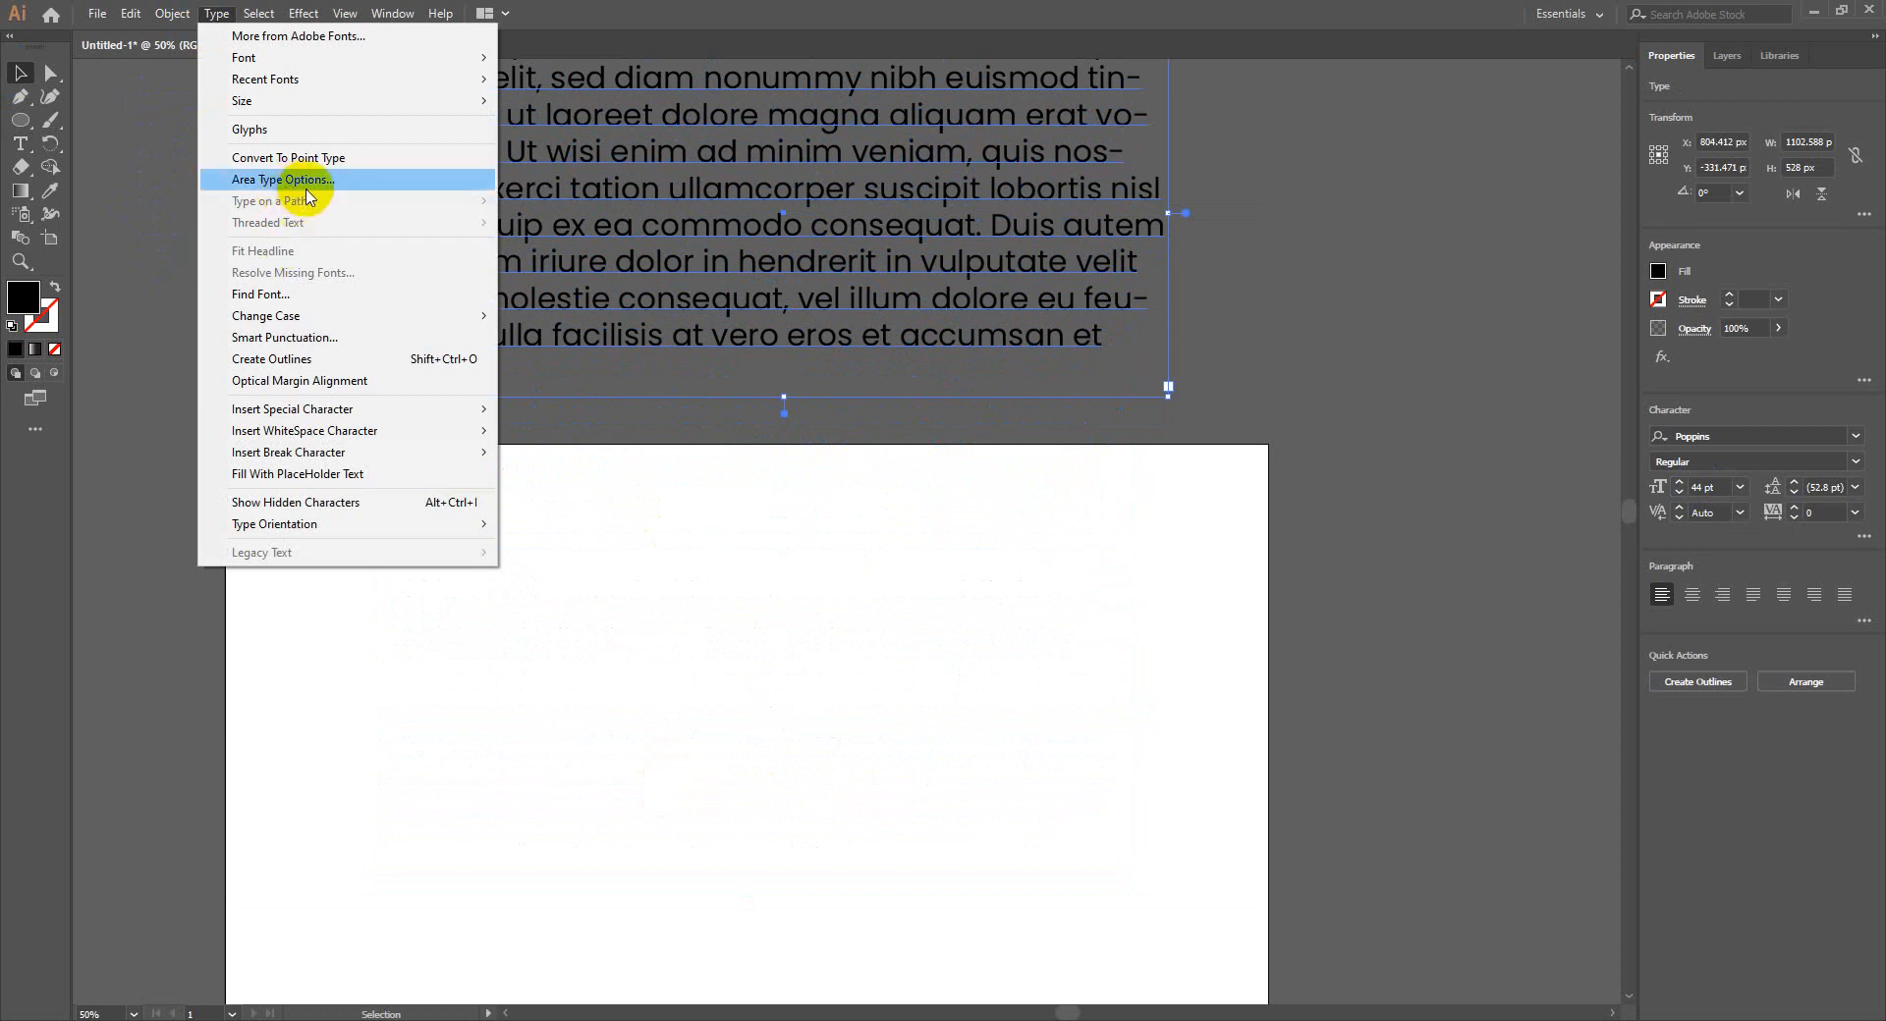
click(779, 551)
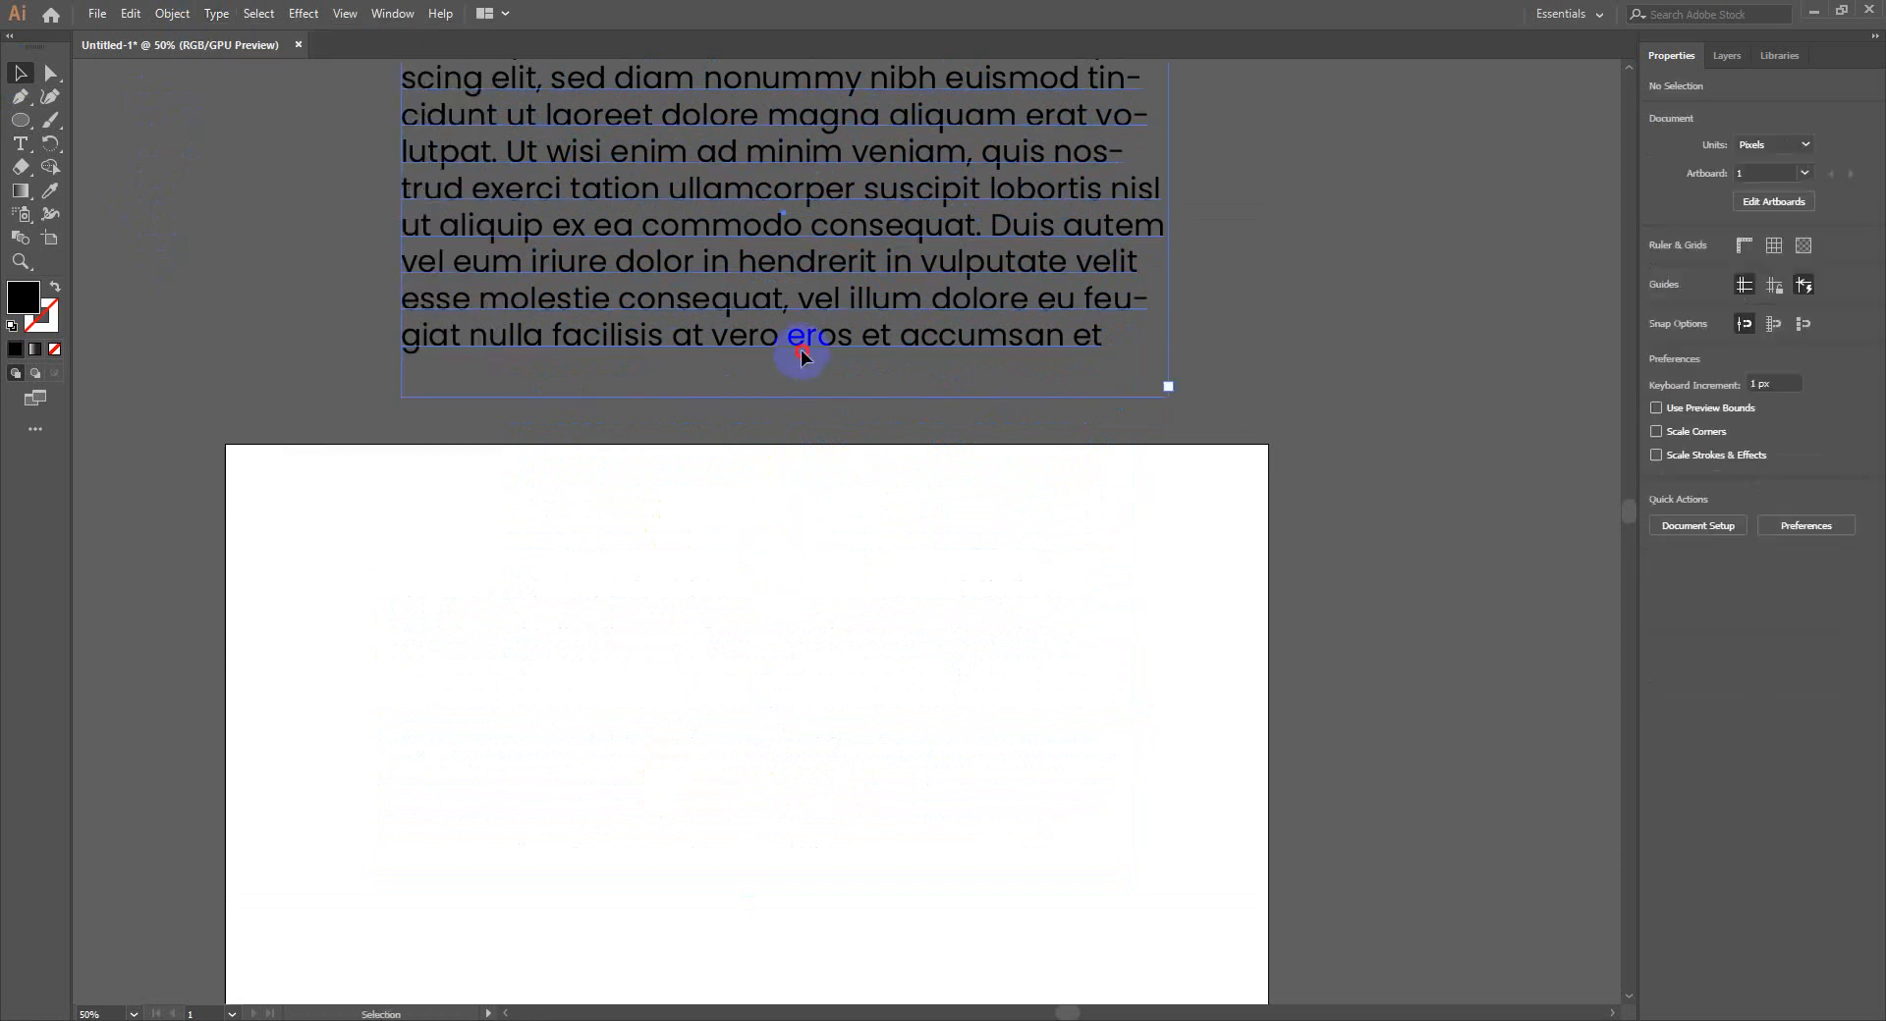
Move the text box onto the artboard, reduce its height to about 487 px, and center it horizontally at X 750 px, Y about 430 px
drag(802, 356, 779, 756)
scroll(779, 756, down, 5)
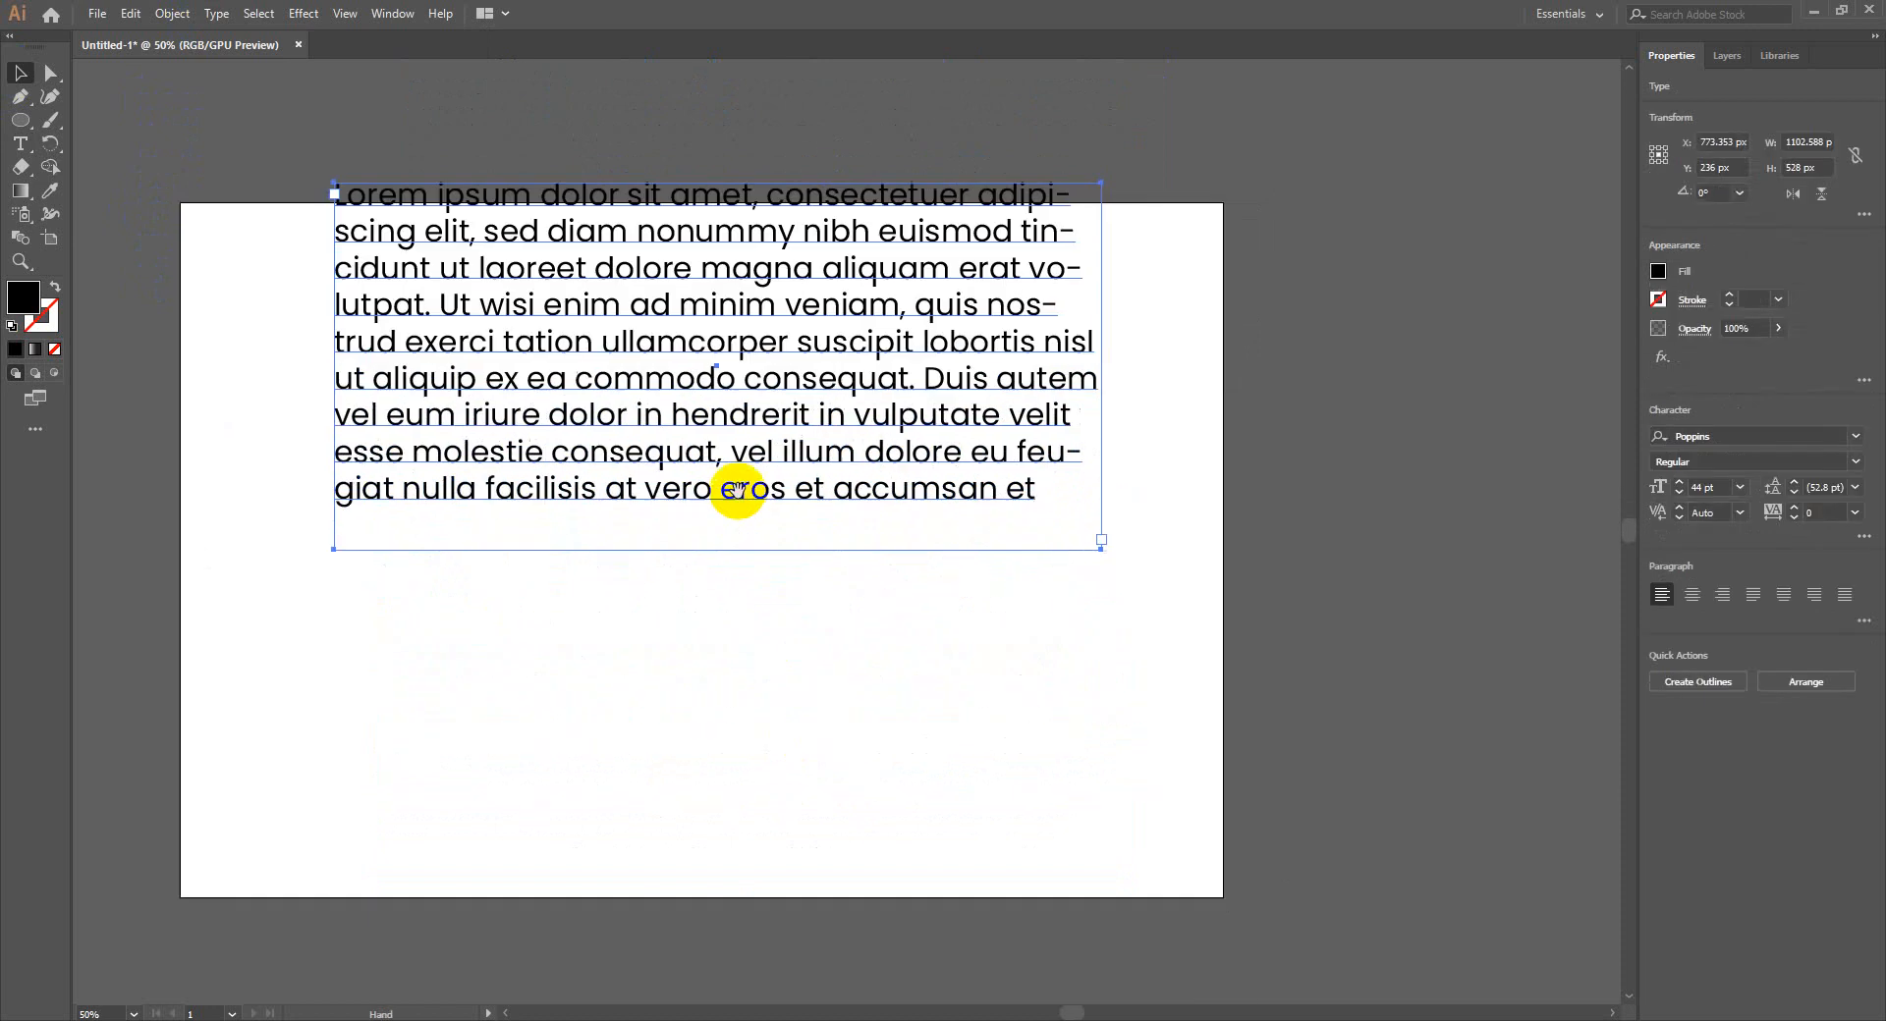
double_click(717, 560)
drag(716, 484, 728, 629)
click(175, 11)
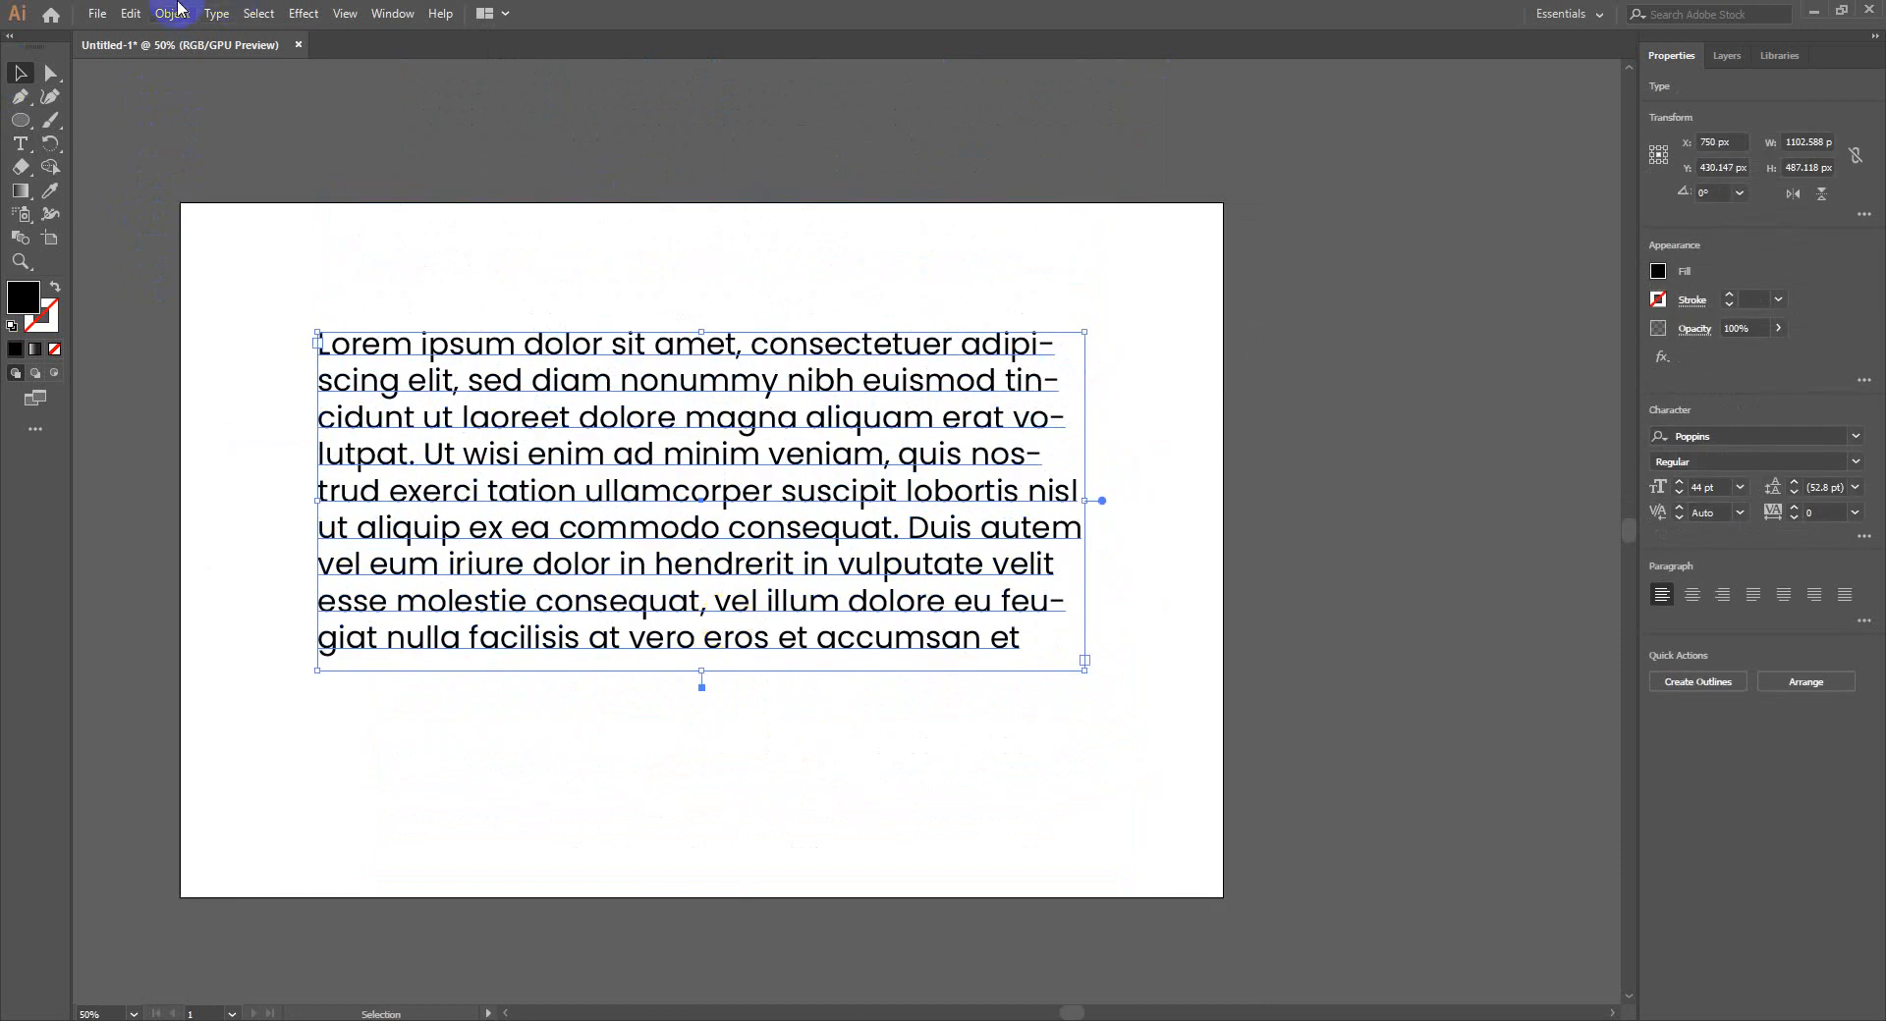
click(217, 14)
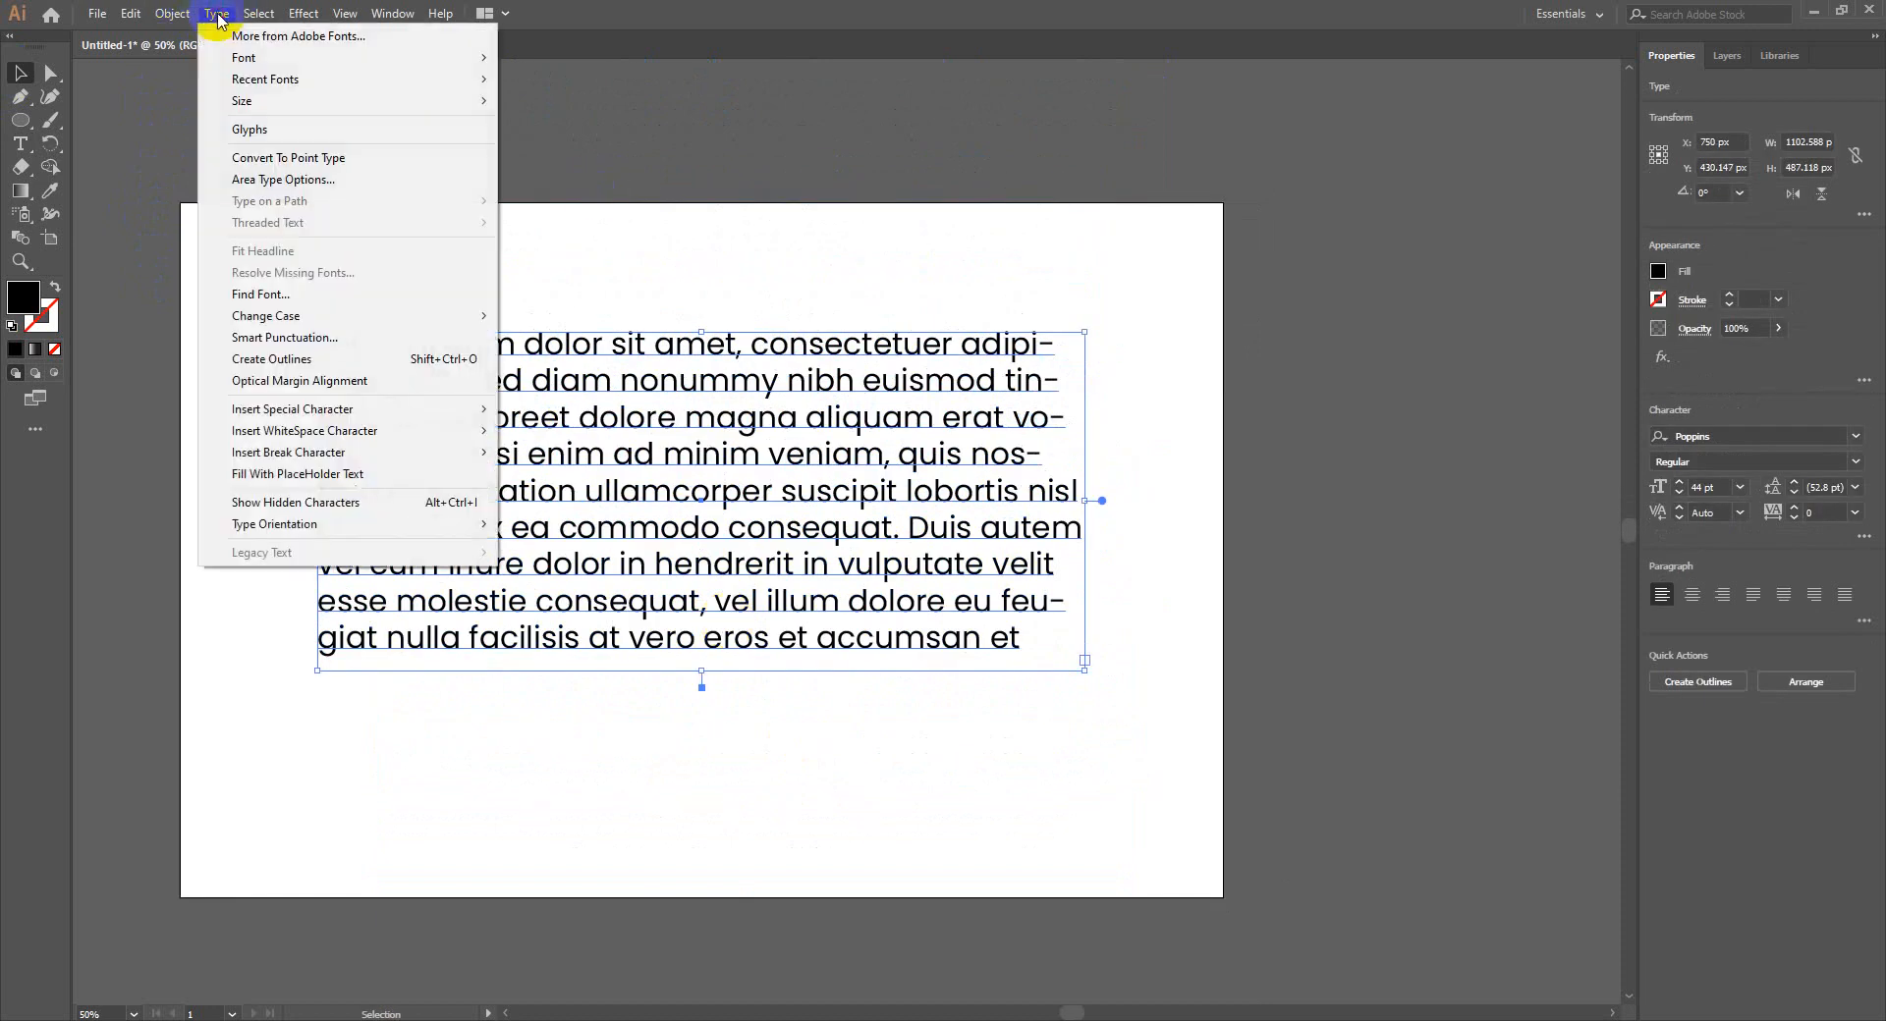
click(310, 183)
drag(1031, 260, 1410, 192)
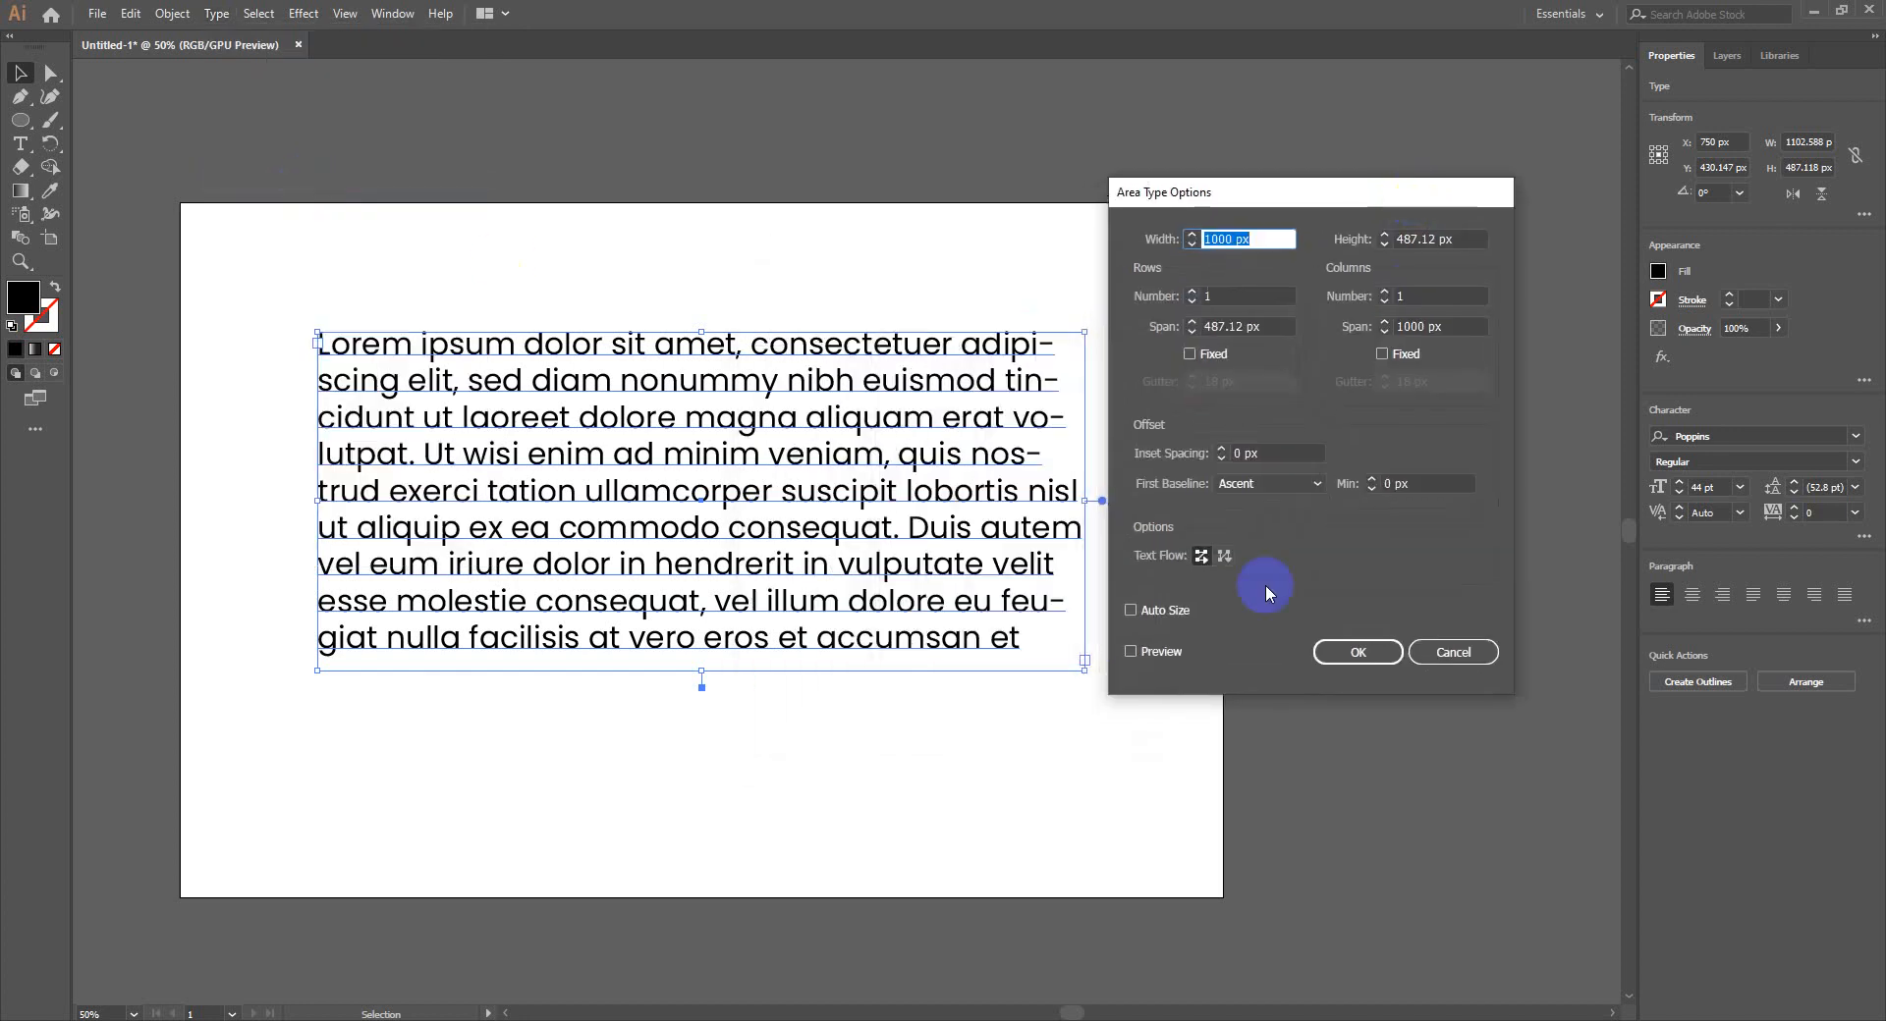
click(1155, 654)
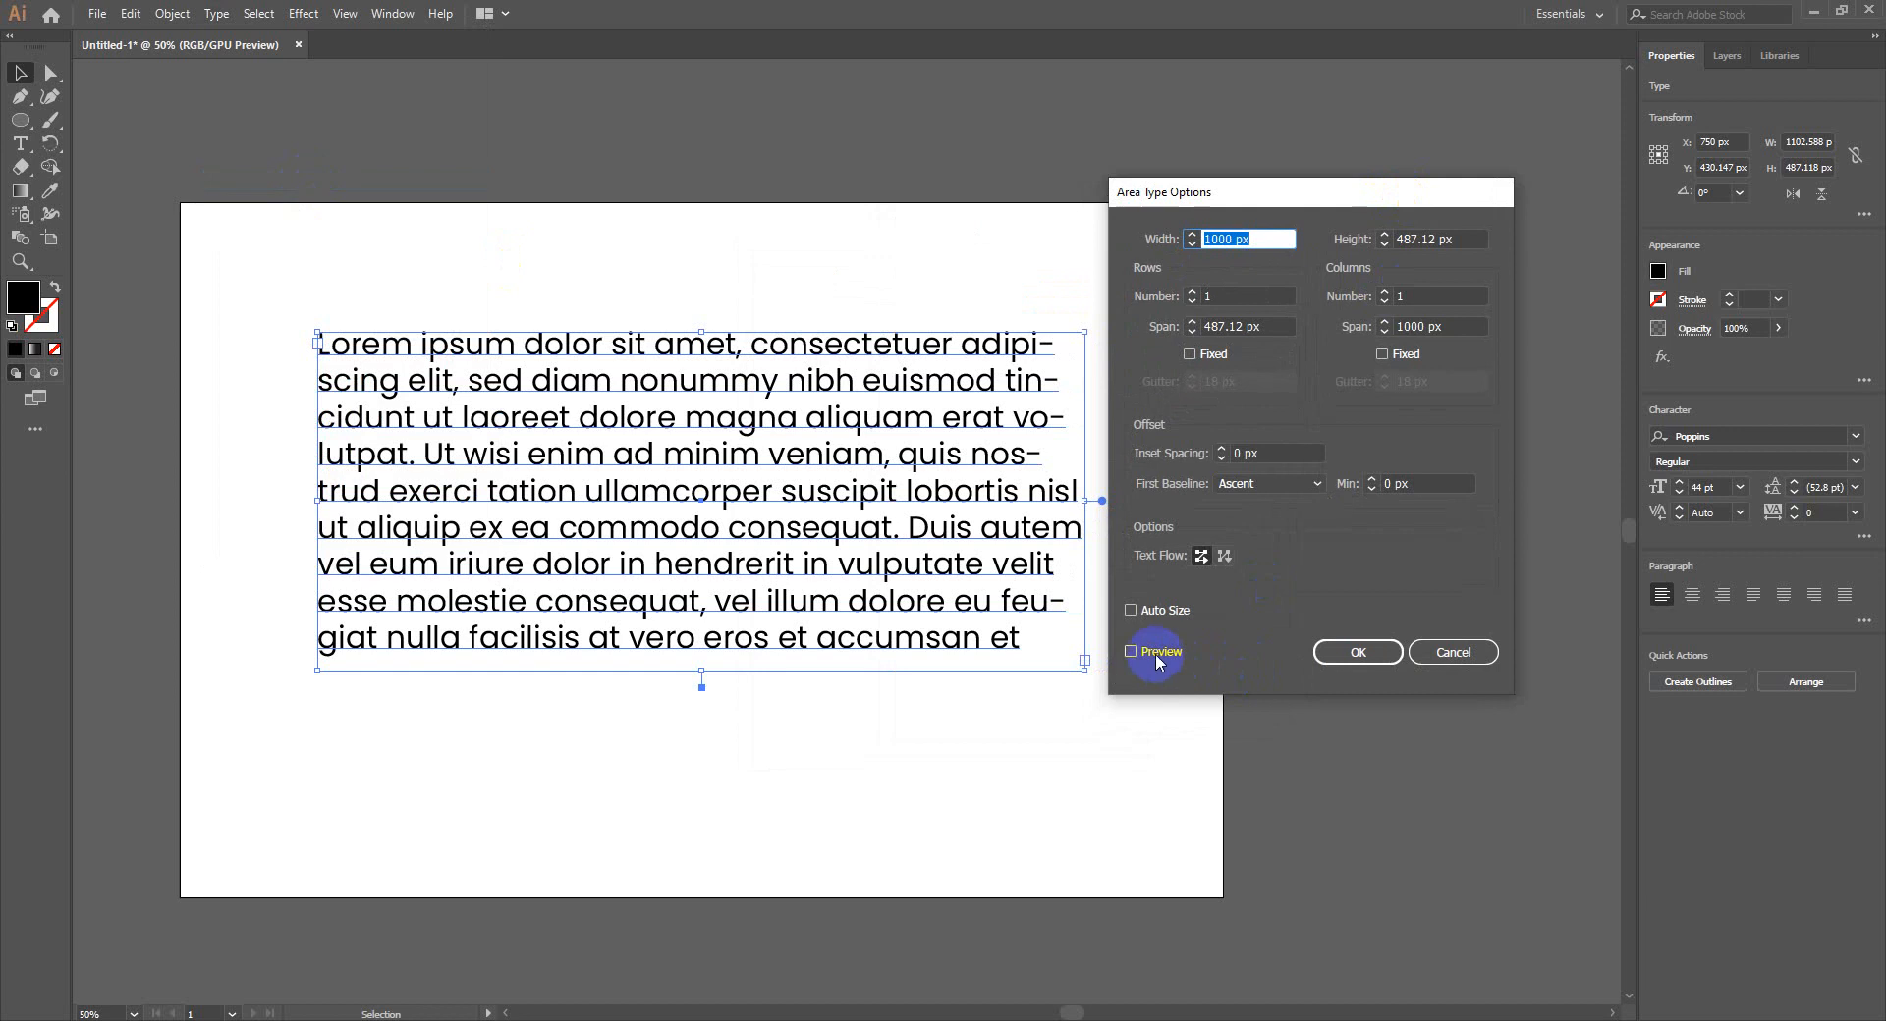
click(1258, 294)
key(Up)
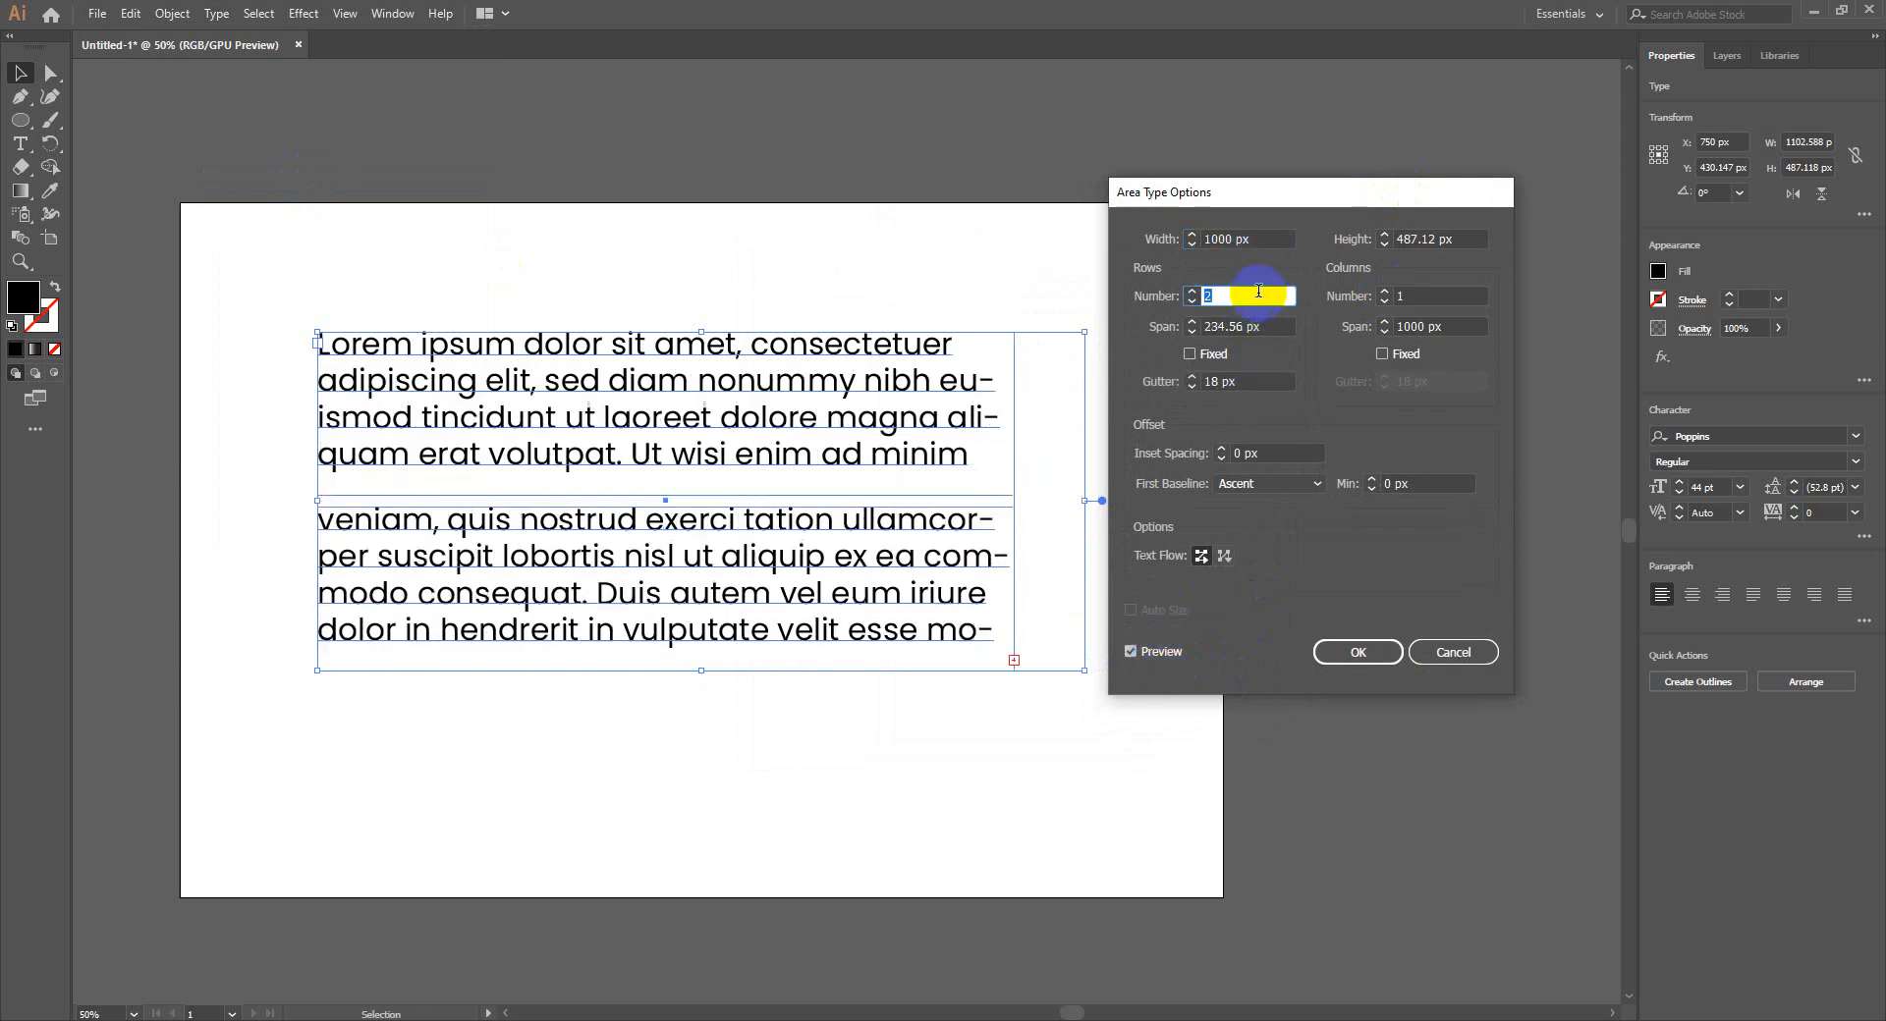
key(Down)
click(1452, 652)
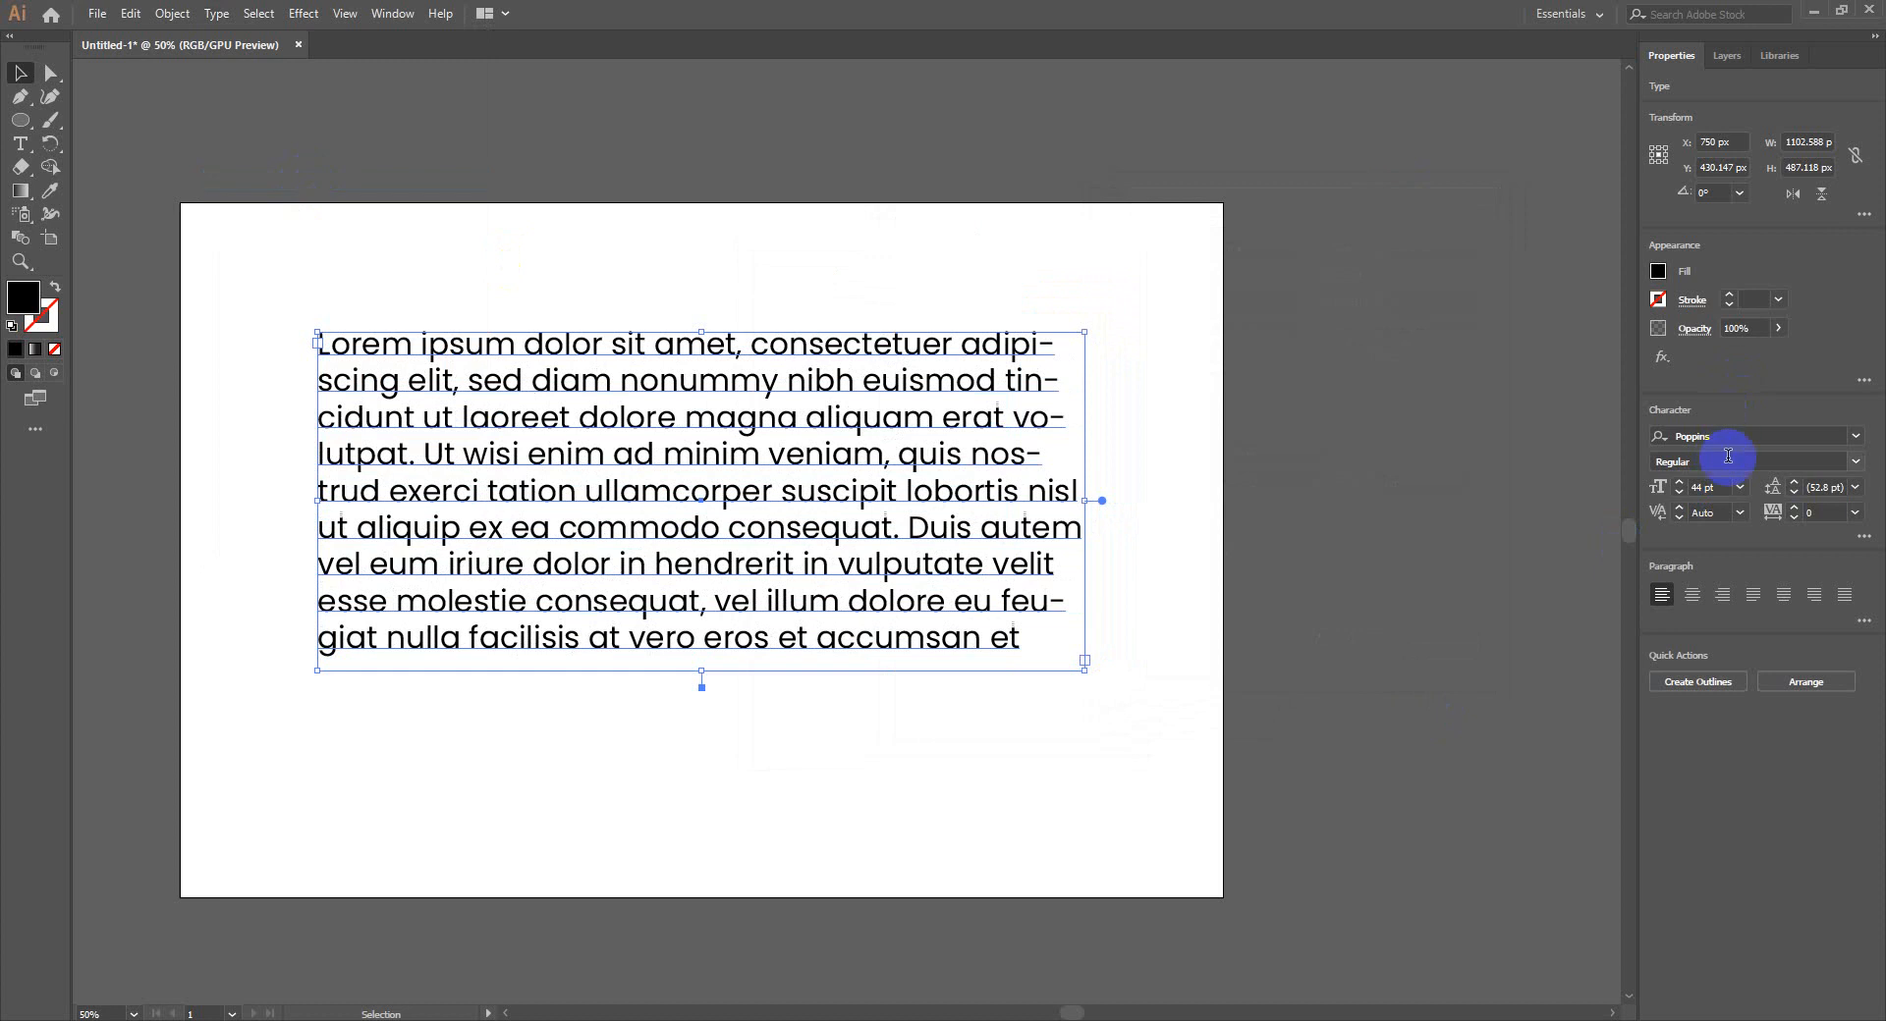
Reduce the font size of the placeholder paragraph to 24 pt
click(1709, 487)
key(Down)
key(Down)
key(Down)
key(Down)
key(Down)
key(Down)
key(Down)
key(Down)
key(Down)
key(Down)
key(Down)
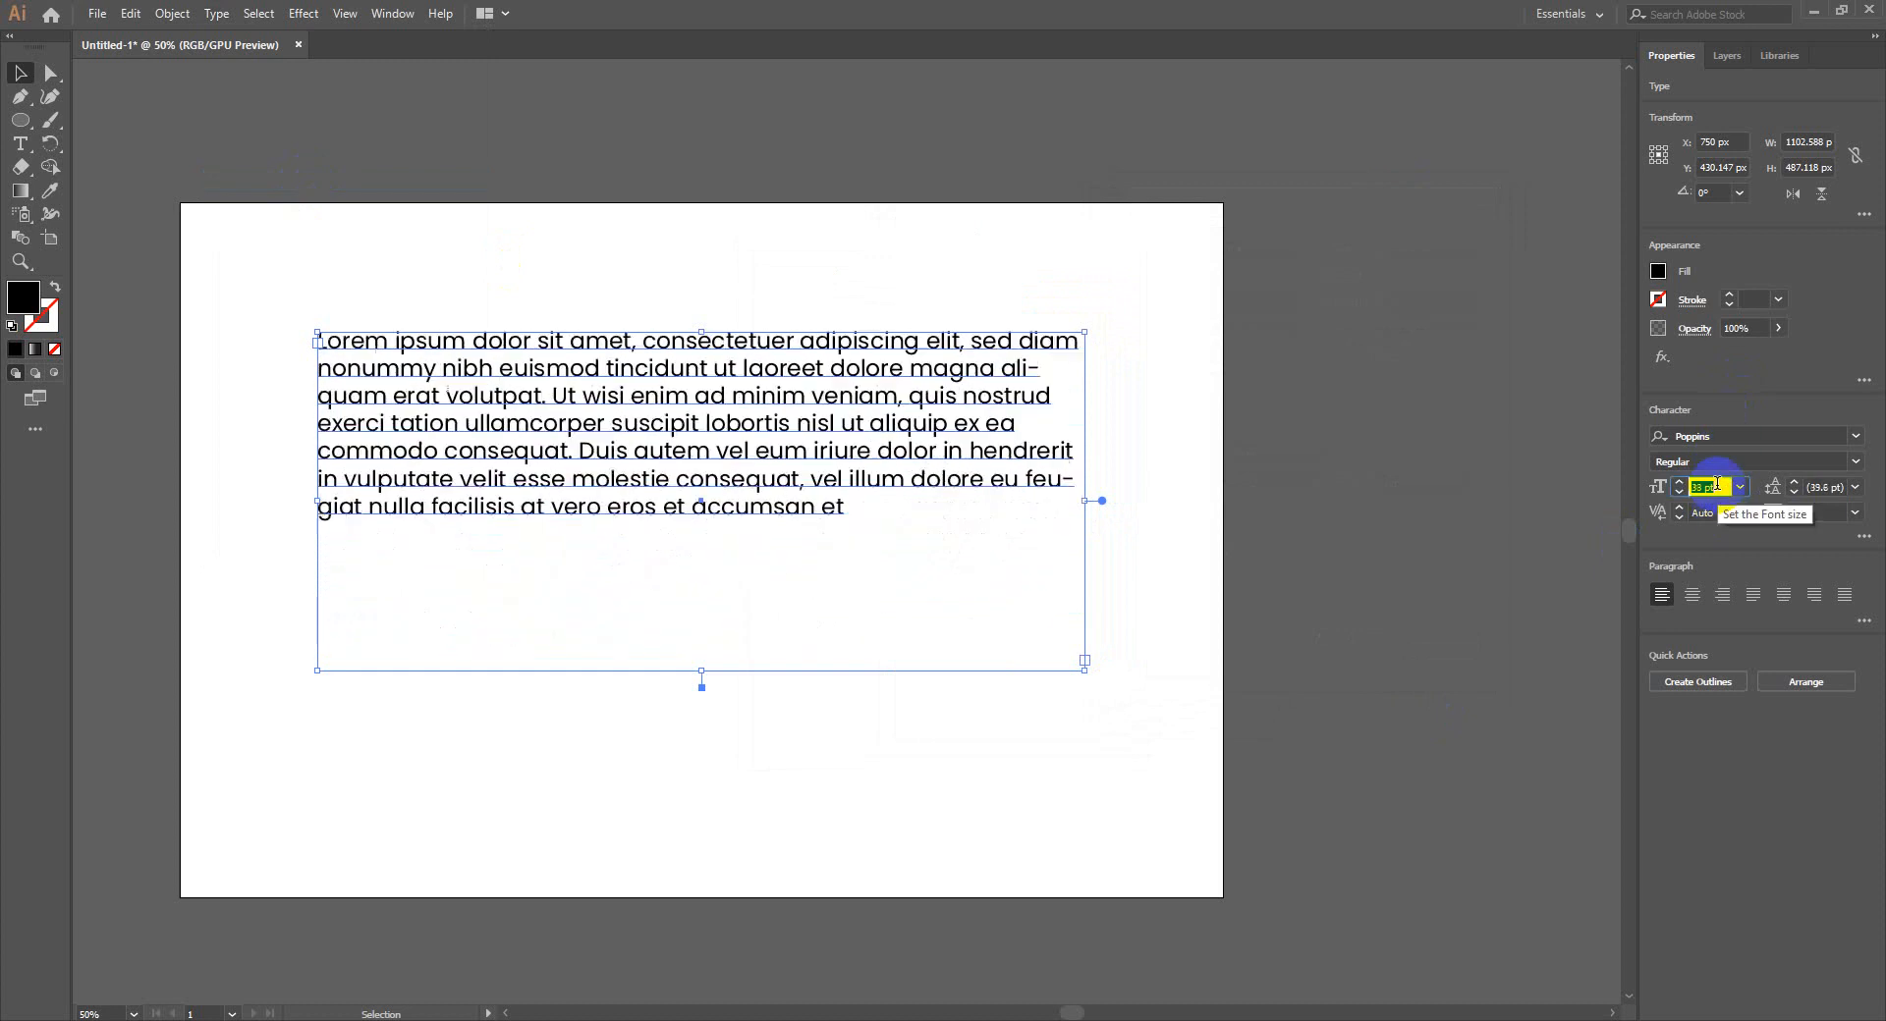
key(Down)
key(Down)
key(Down)
key(Down)
key(Down)
key(Down)
key(Down)
key(Down)
key(Down)
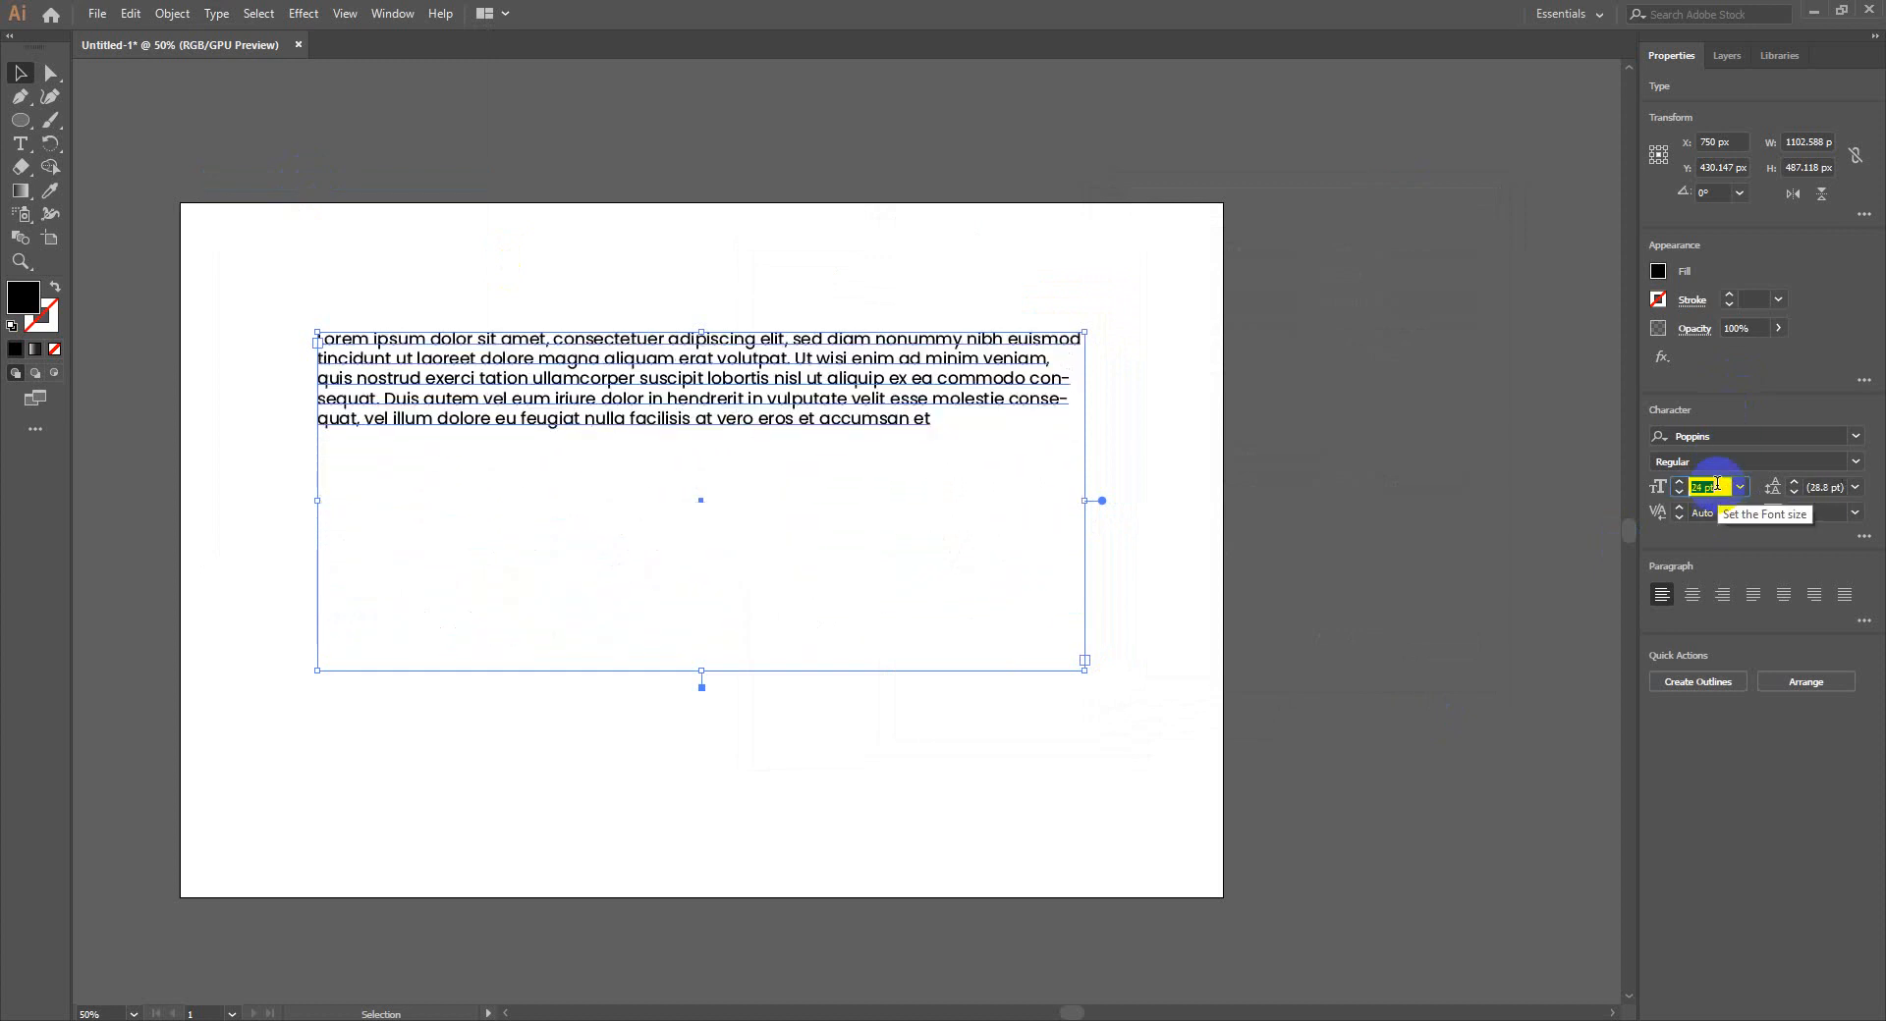
Copy the whole placeholder text and paste it three more times at the end of the paragraph
click(934, 433)
click(908, 423)
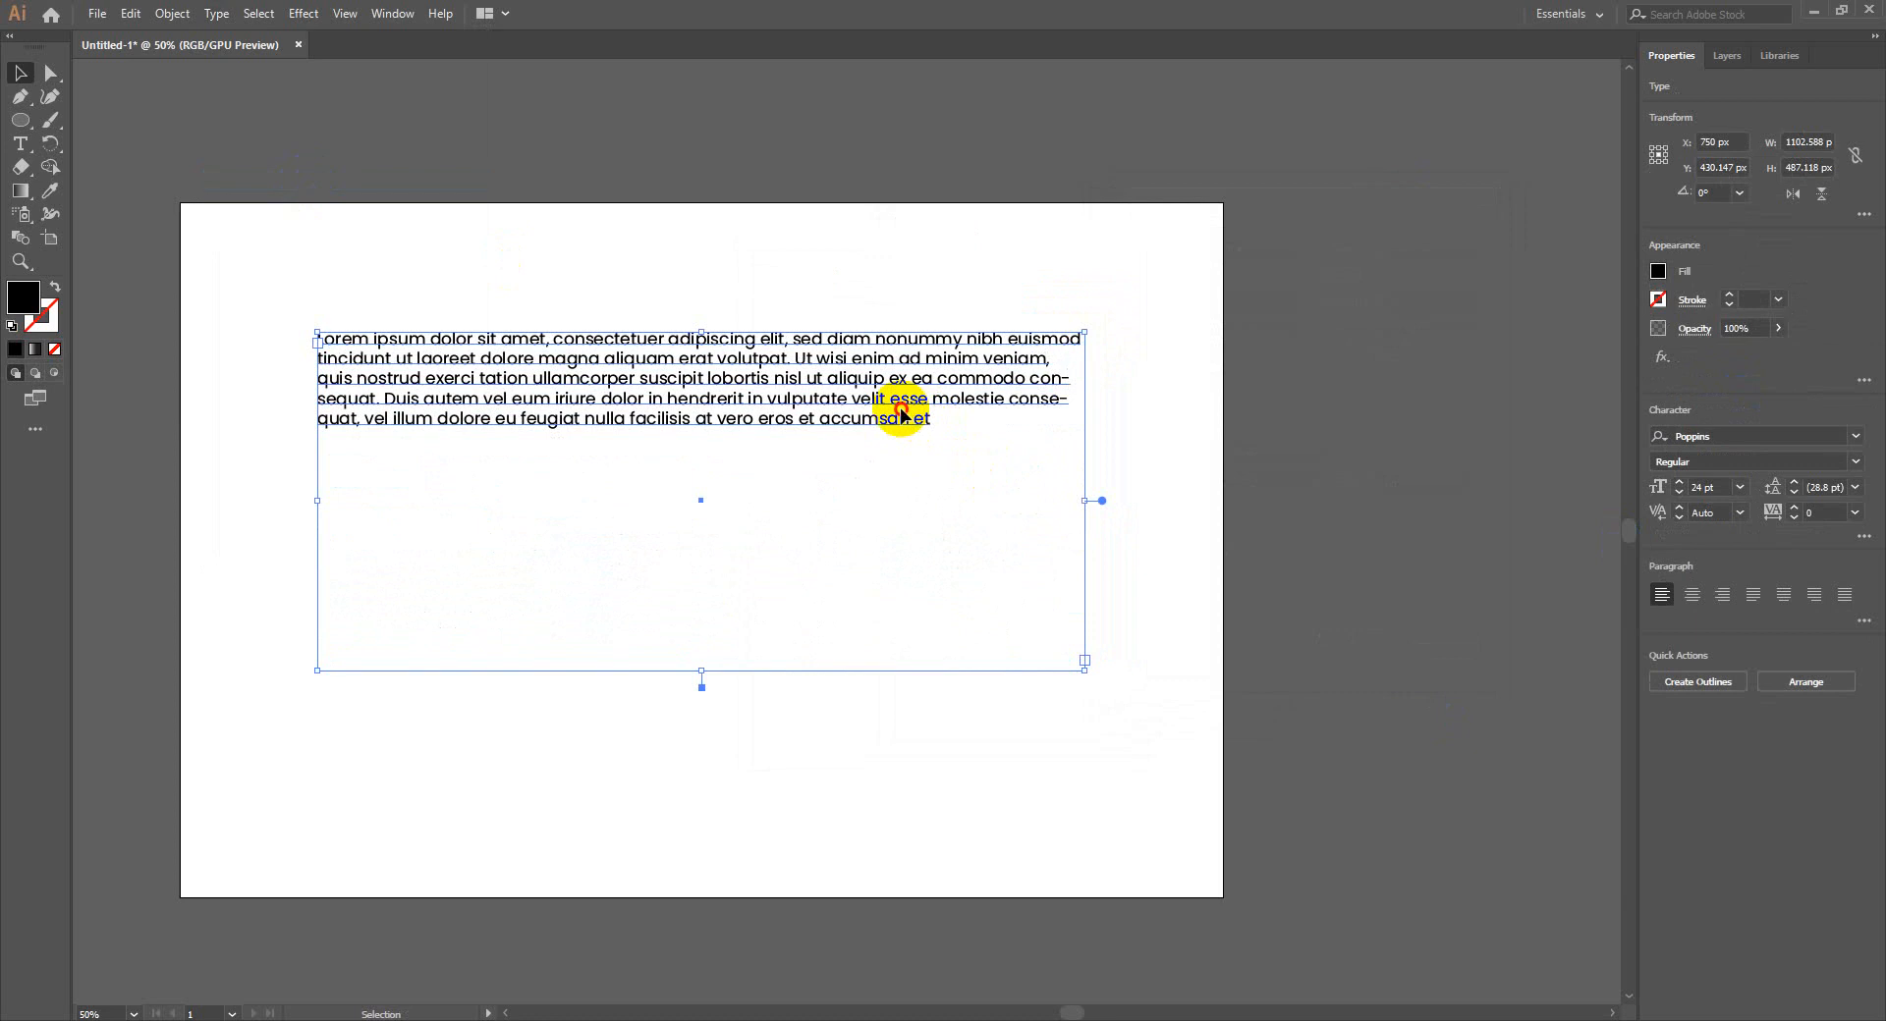
double_click(900, 414)
key(ctrl+a)
click(901, 422)
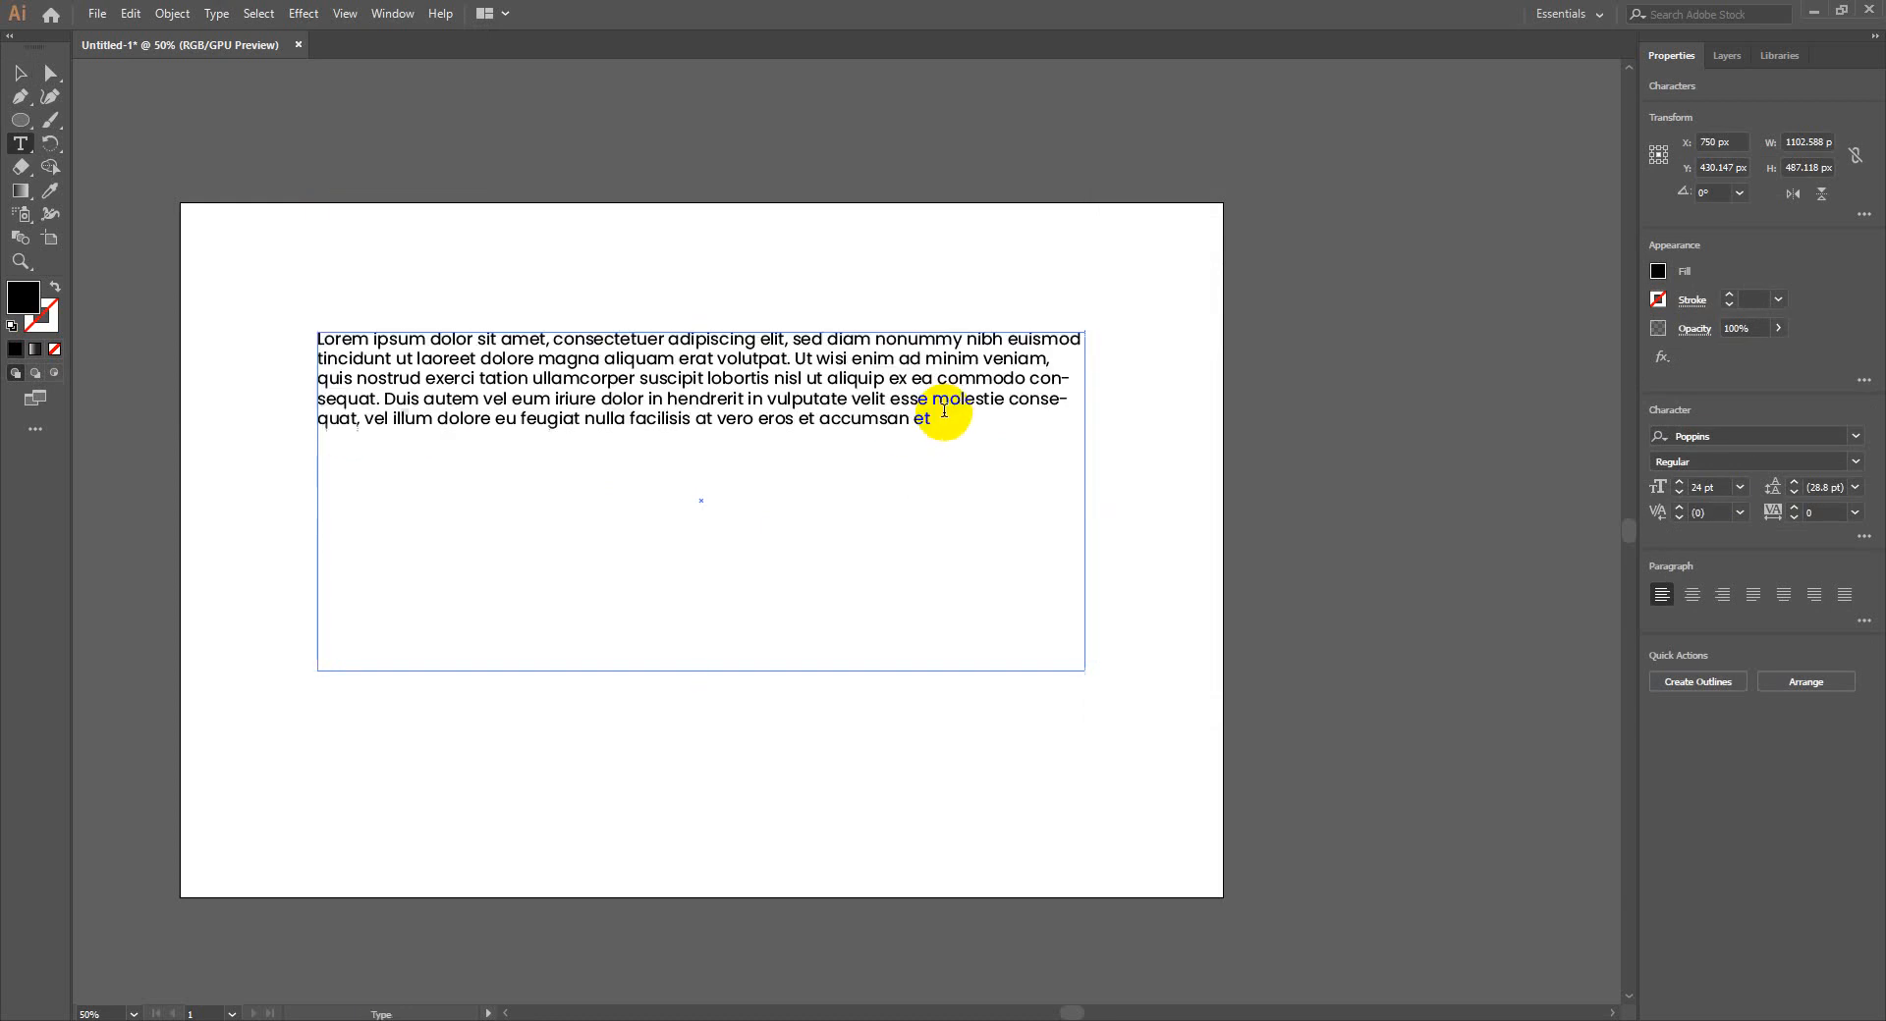
key(ctrl+v)
key(ctrl+v)
key(ctrl+v)
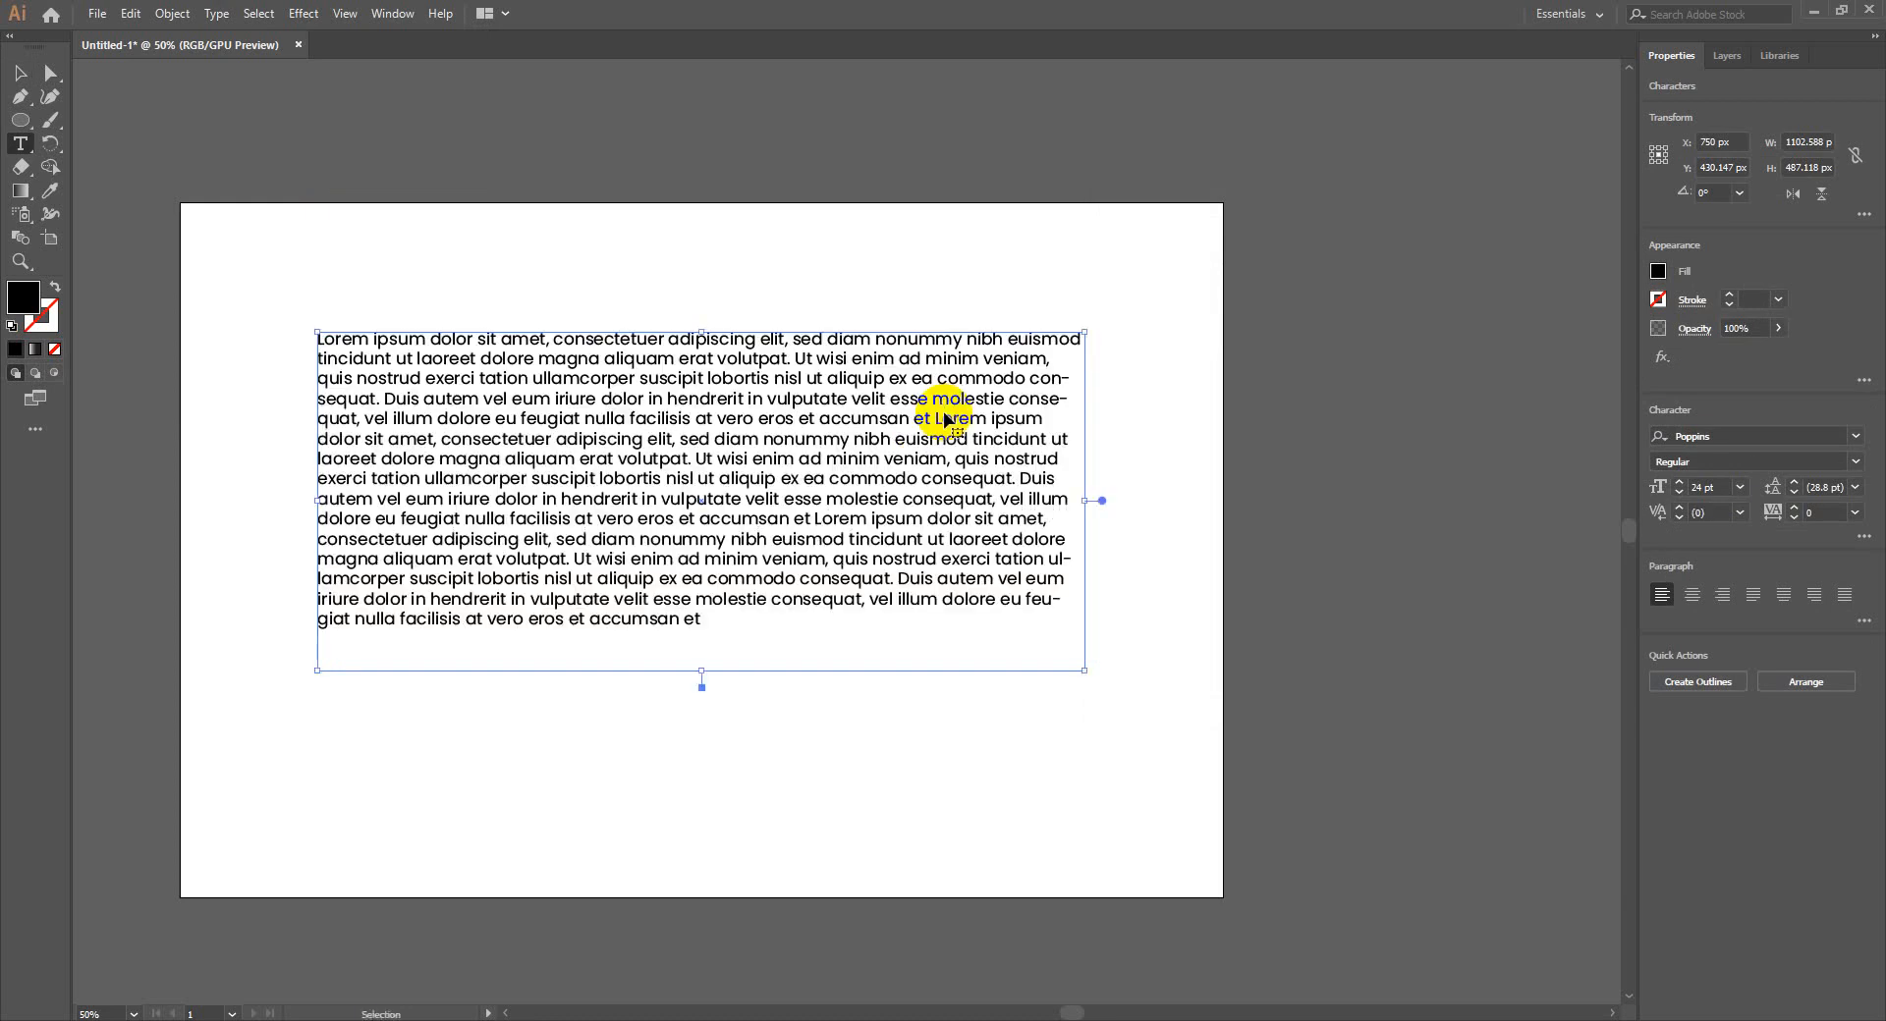
Extend the text box downward to about 594 px high so that it holds all the text
click(20, 73)
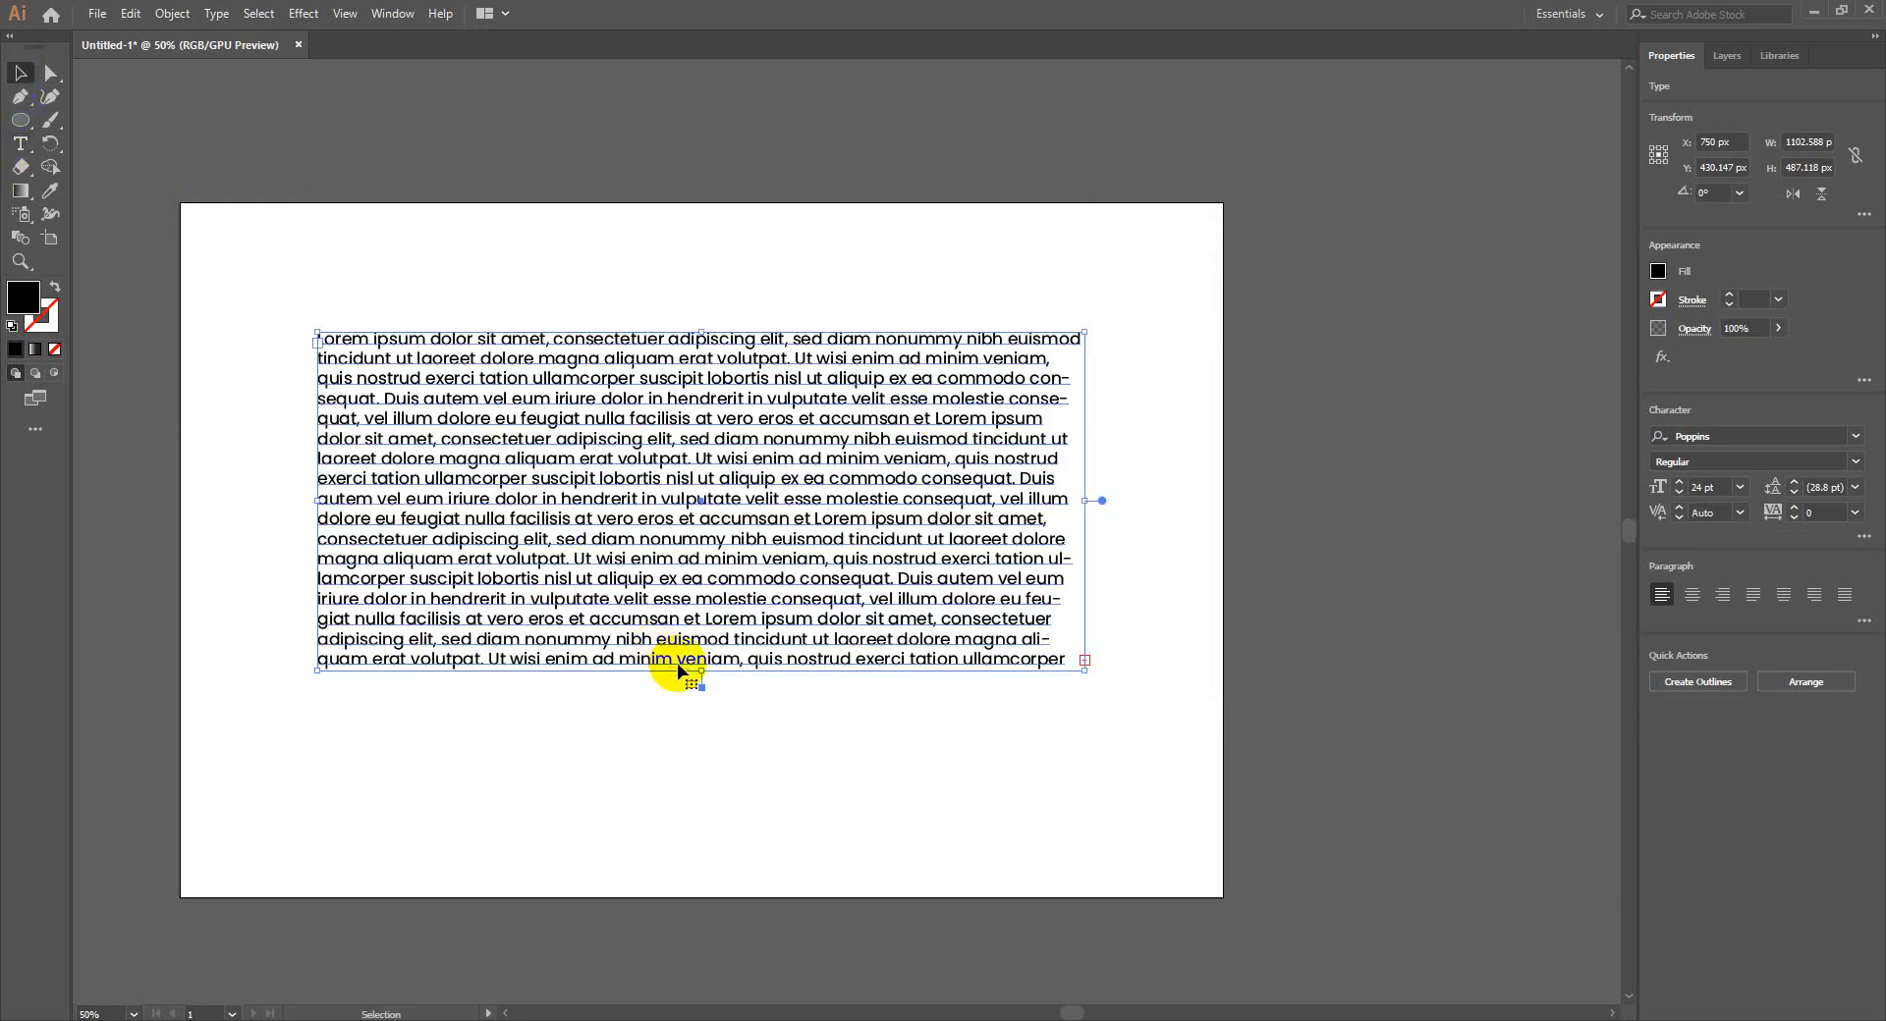
drag(701, 671, 703, 769)
double_click(701, 781)
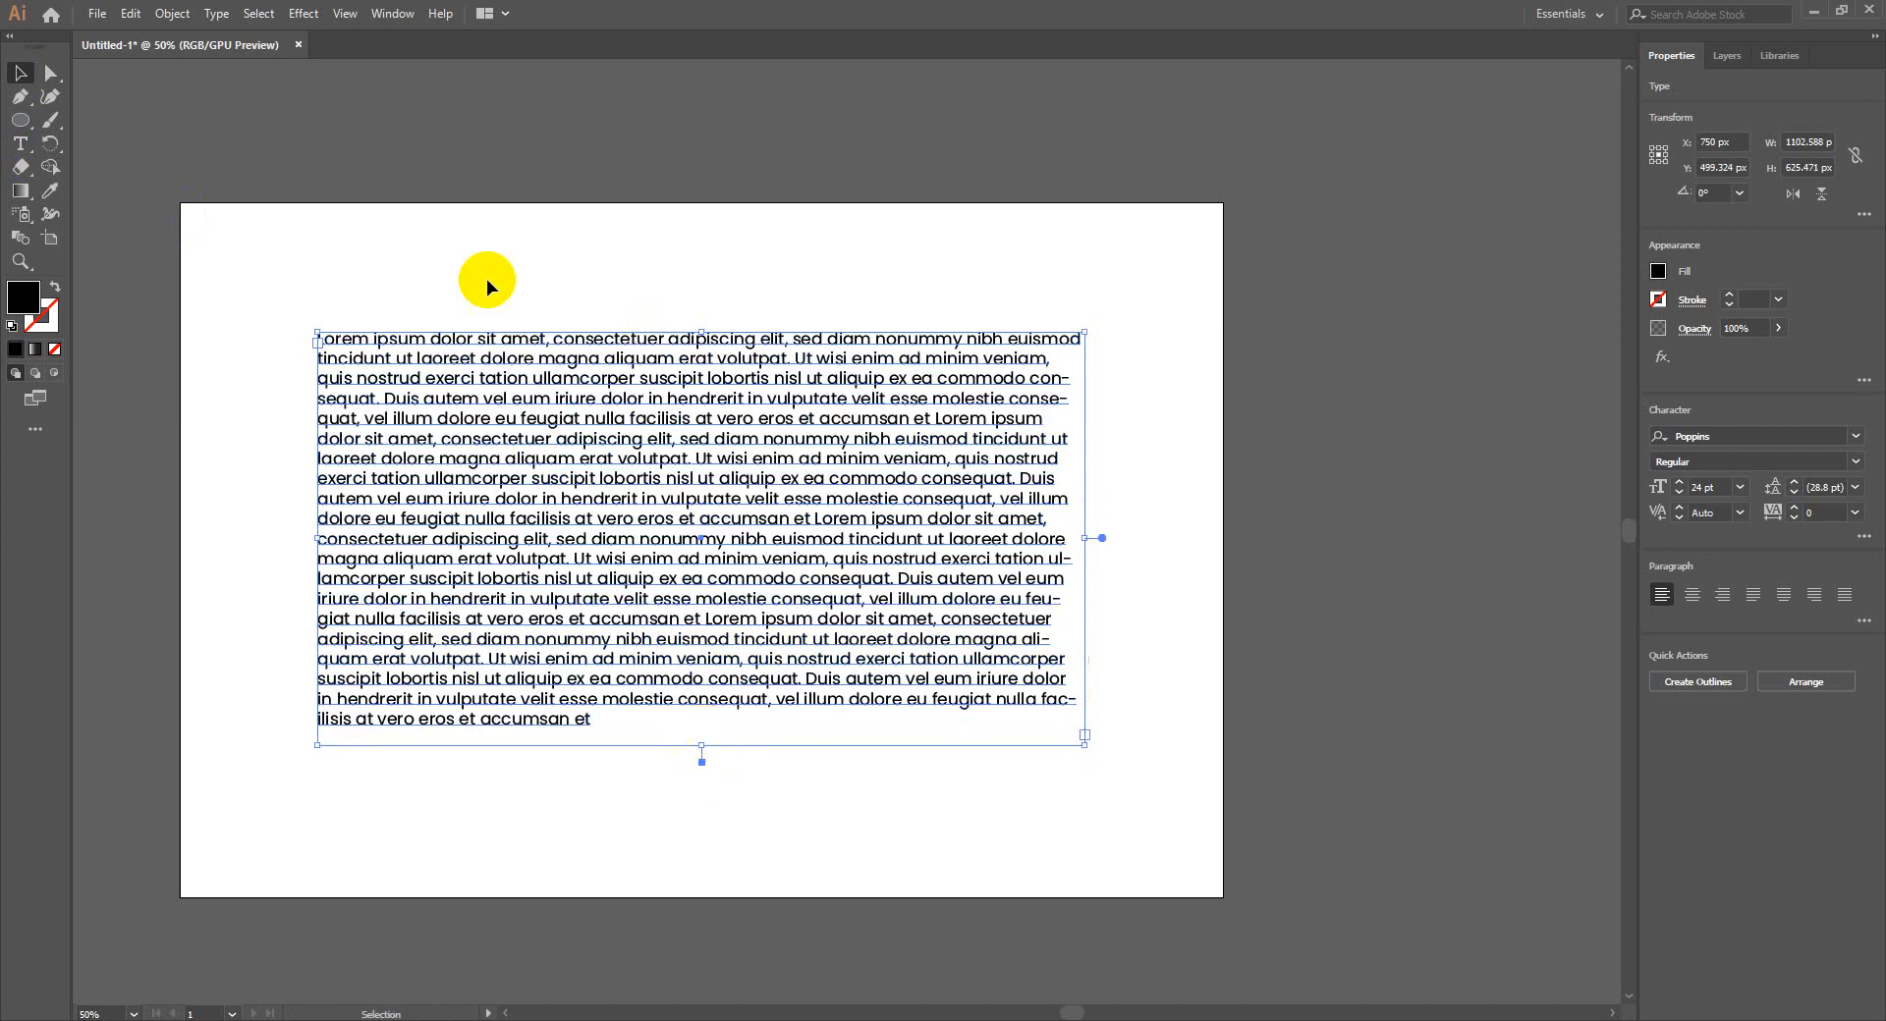
Try splitting the area text into three rows and three columns in the Area Type Options, with the preview on
click(216, 14)
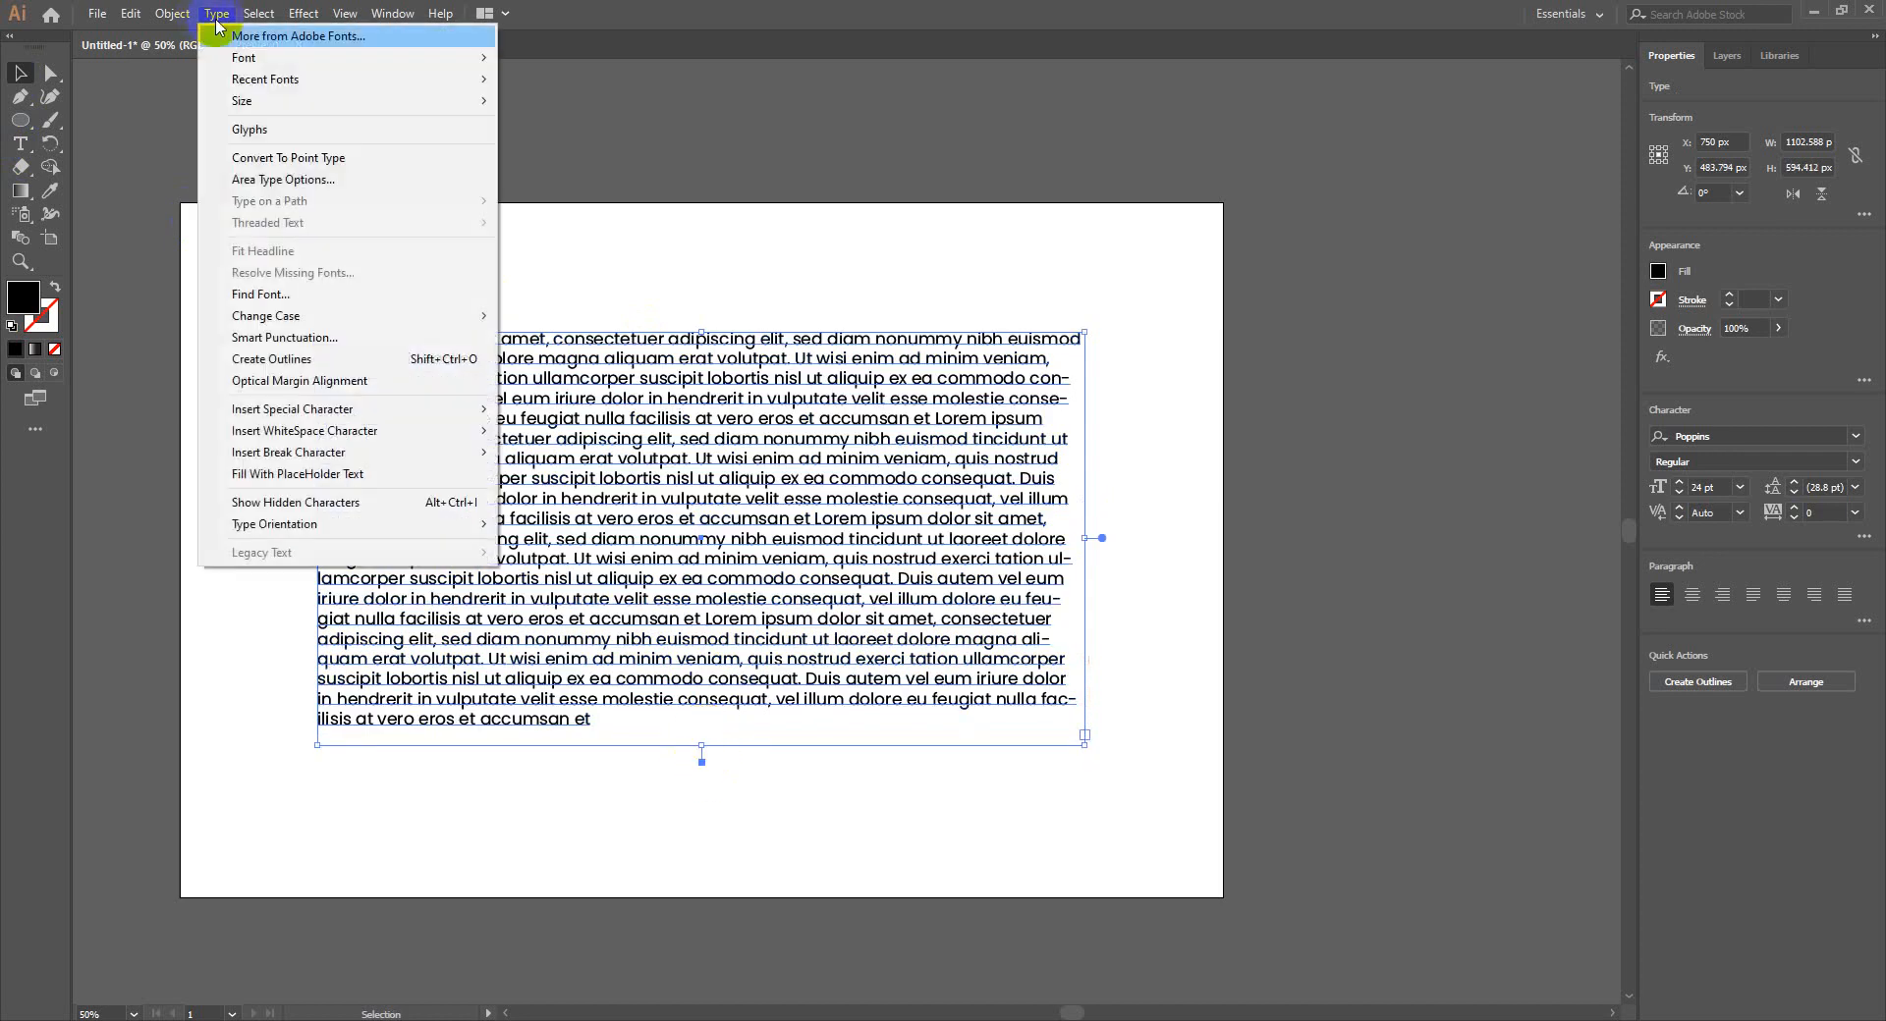
click(319, 179)
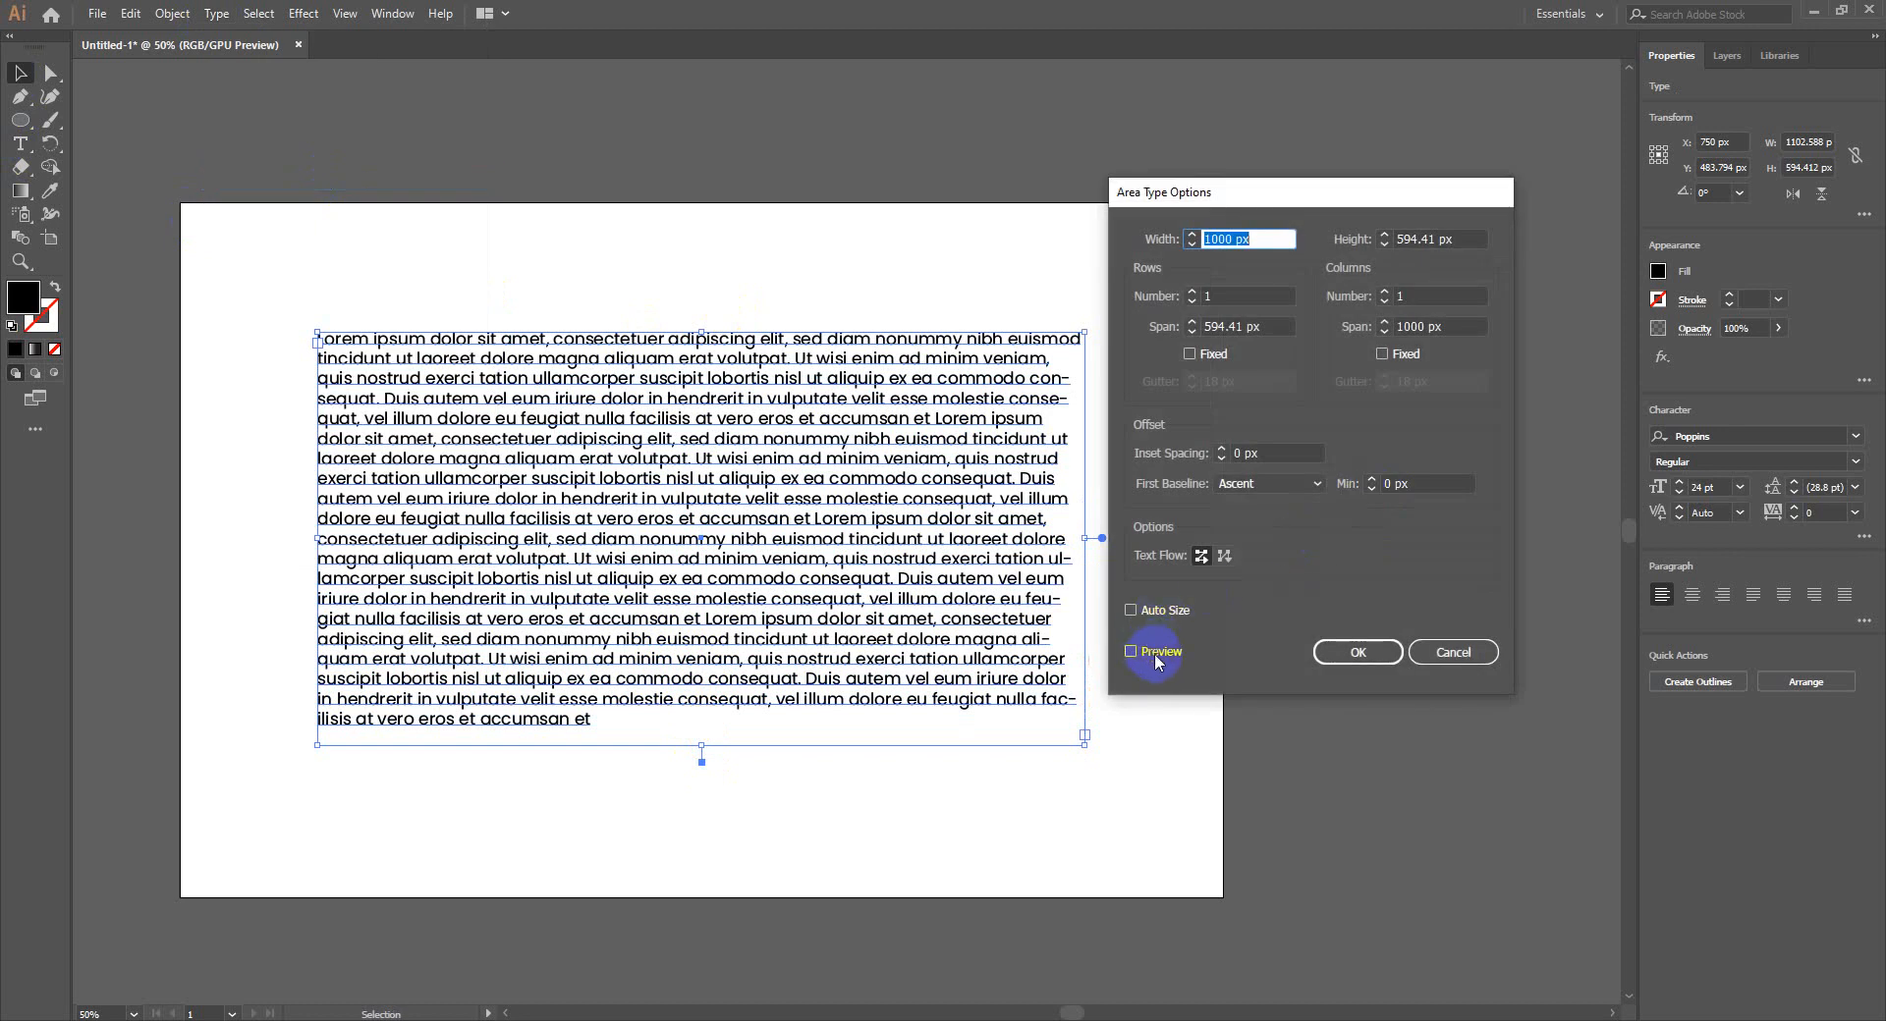
click(1131, 653)
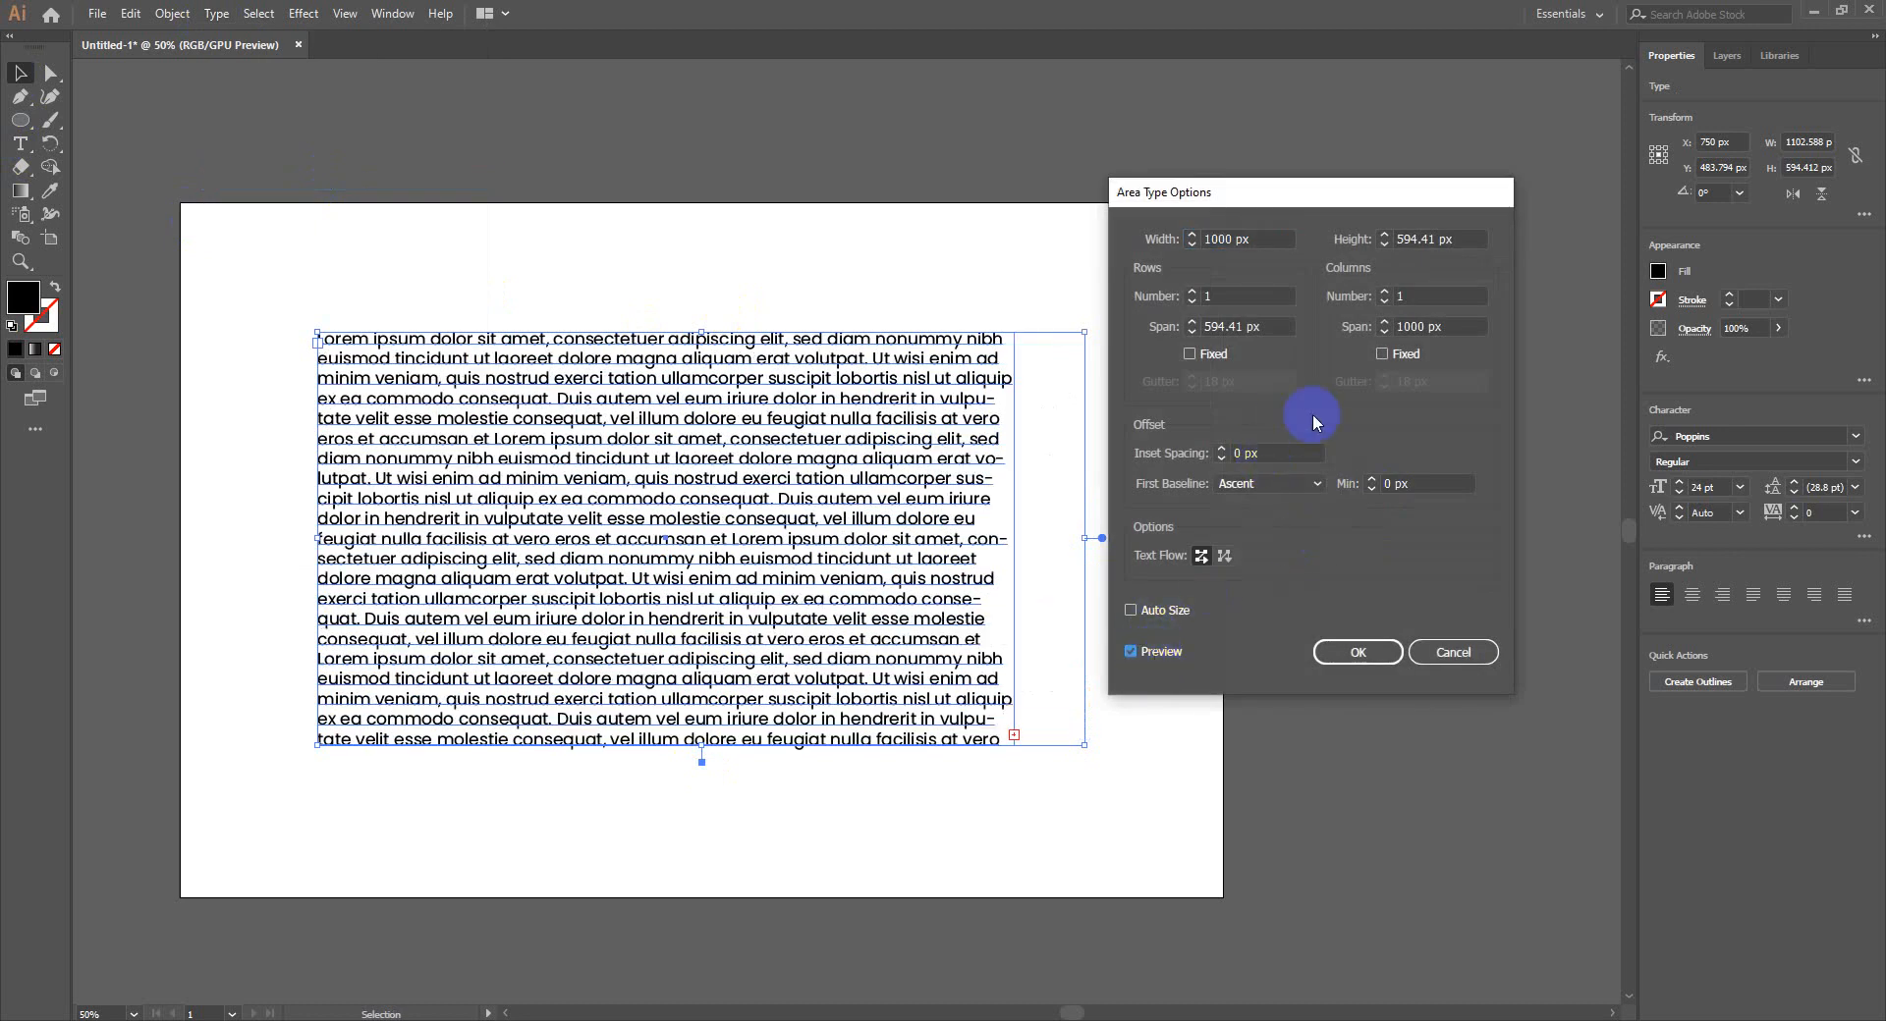
key(Up)
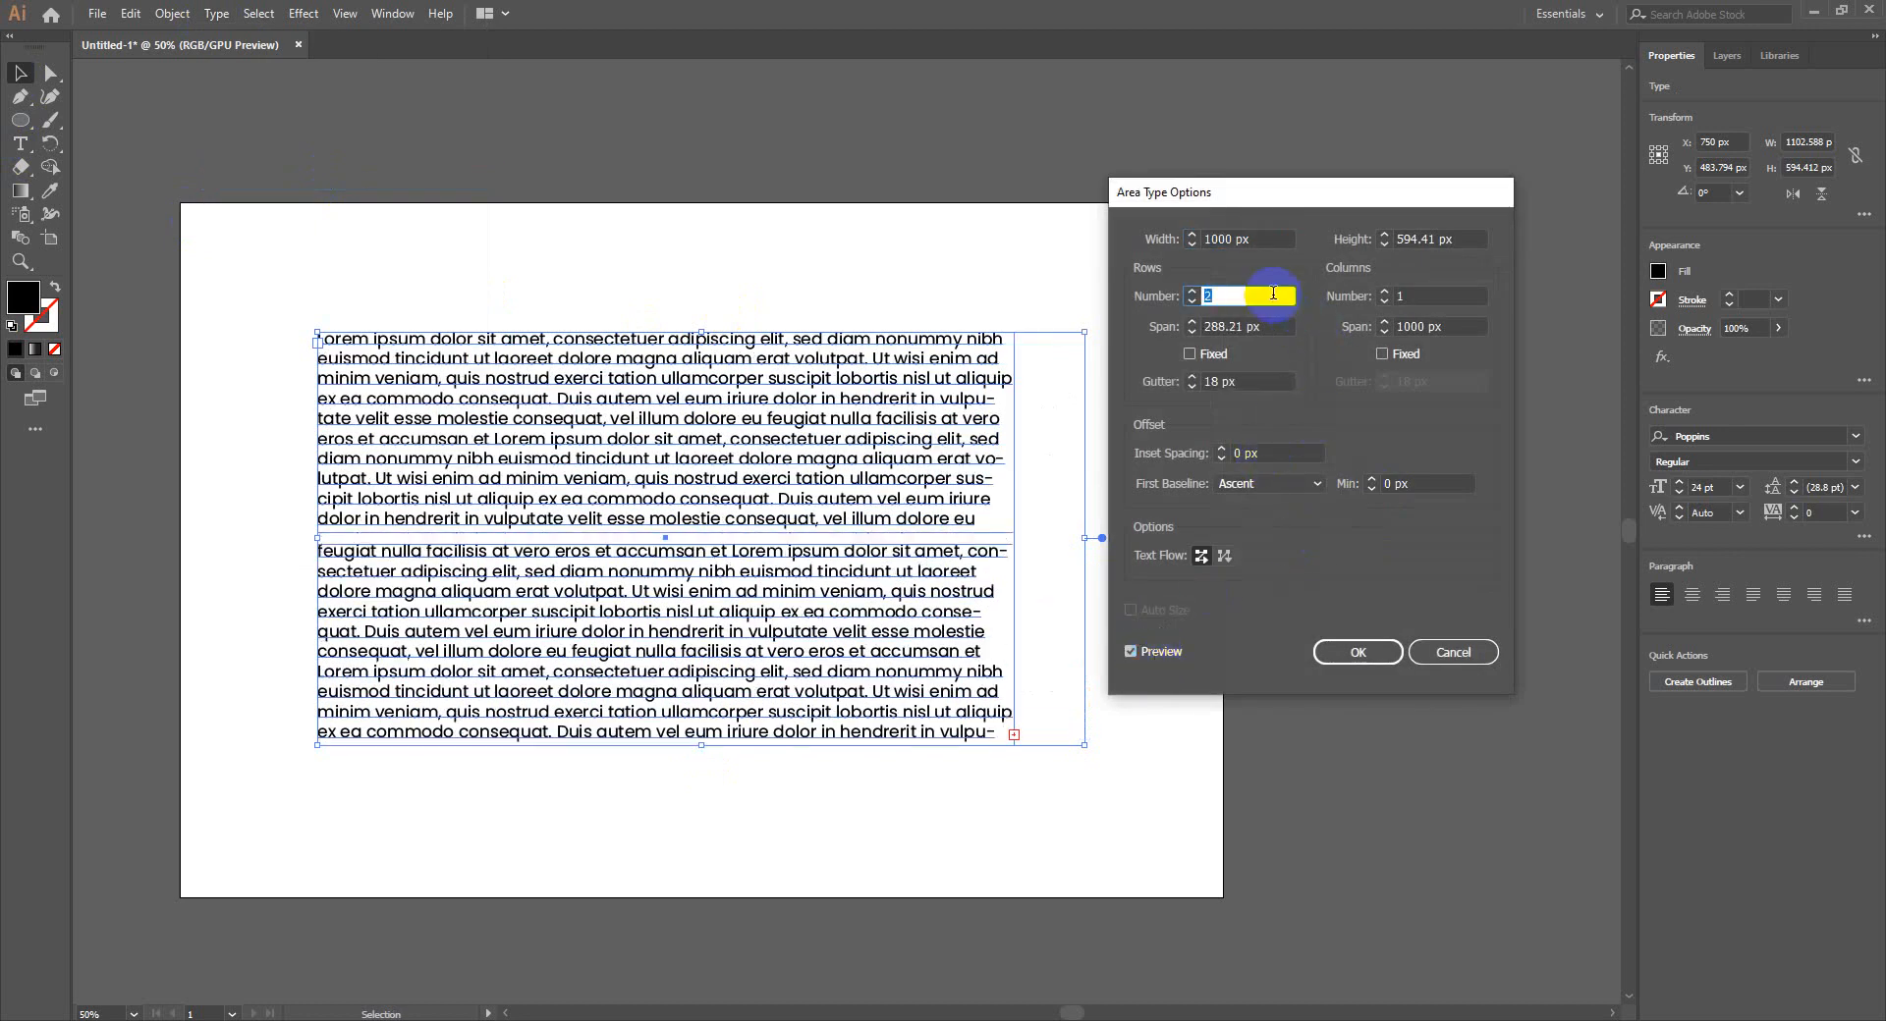
key(Up)
click(1442, 299)
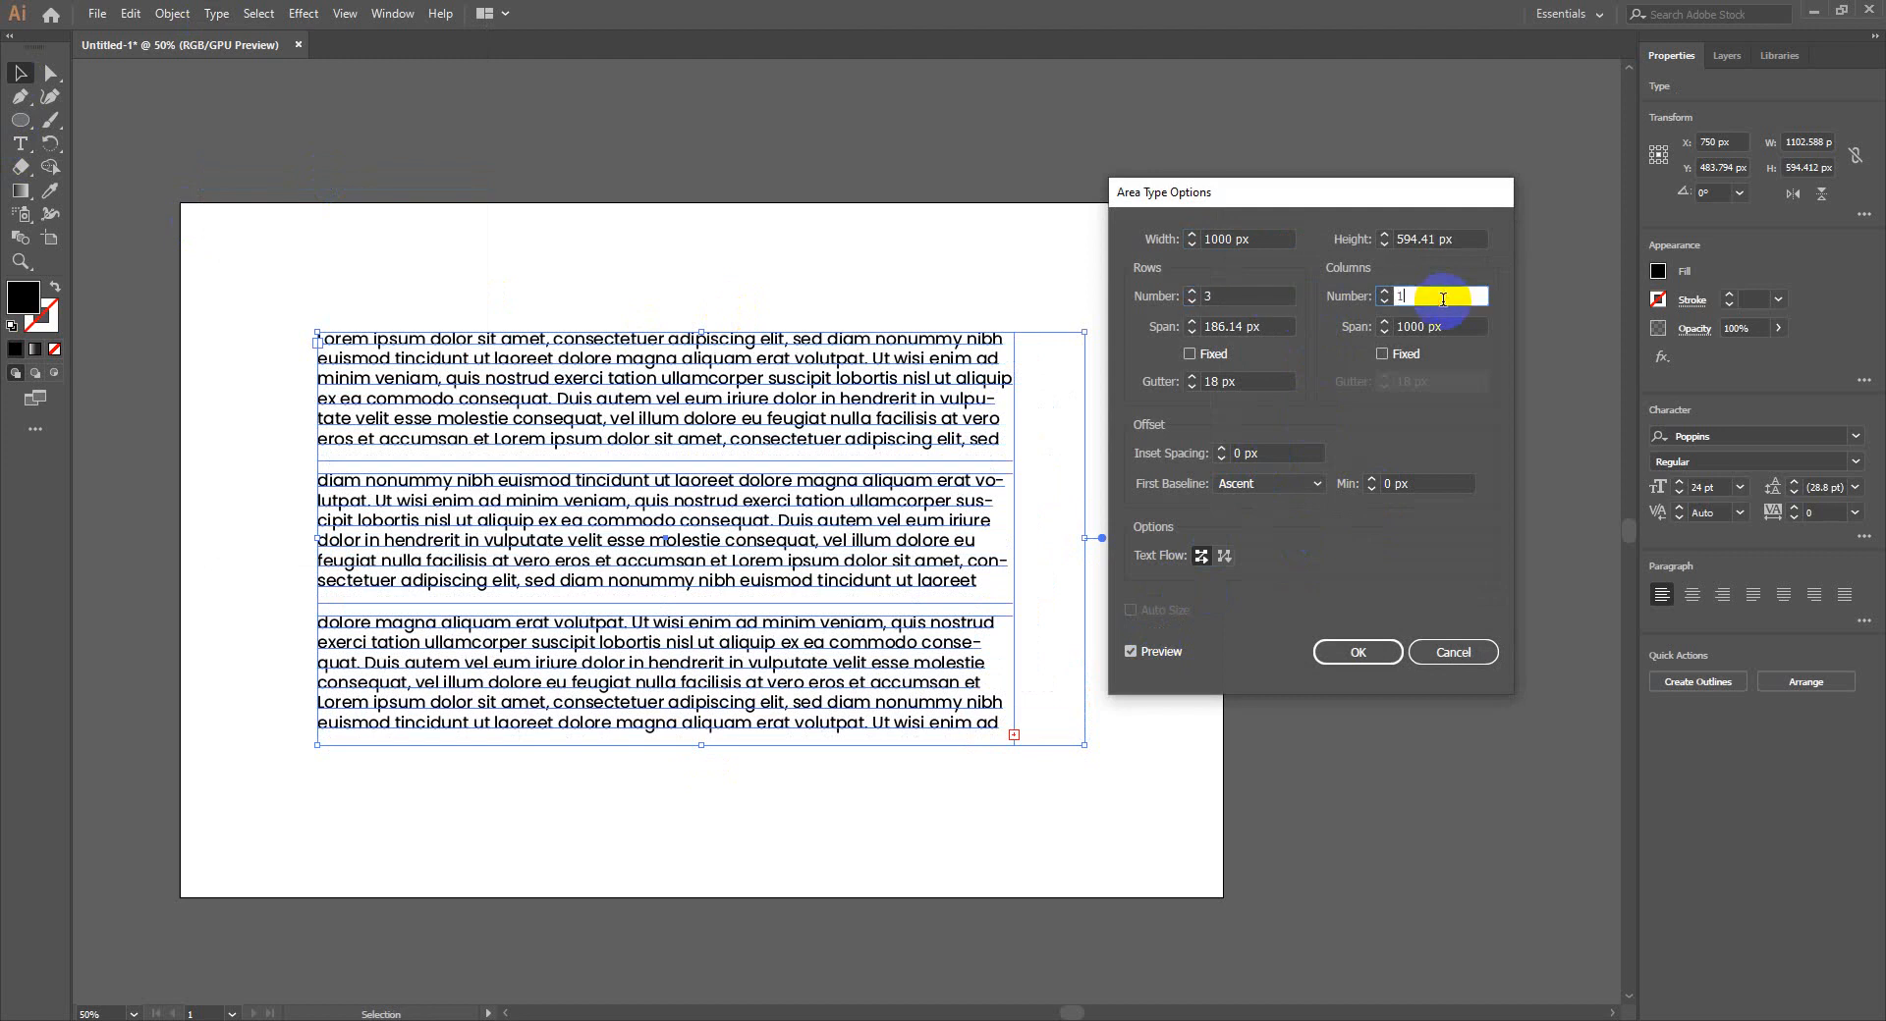
key(Up)
key(Up)
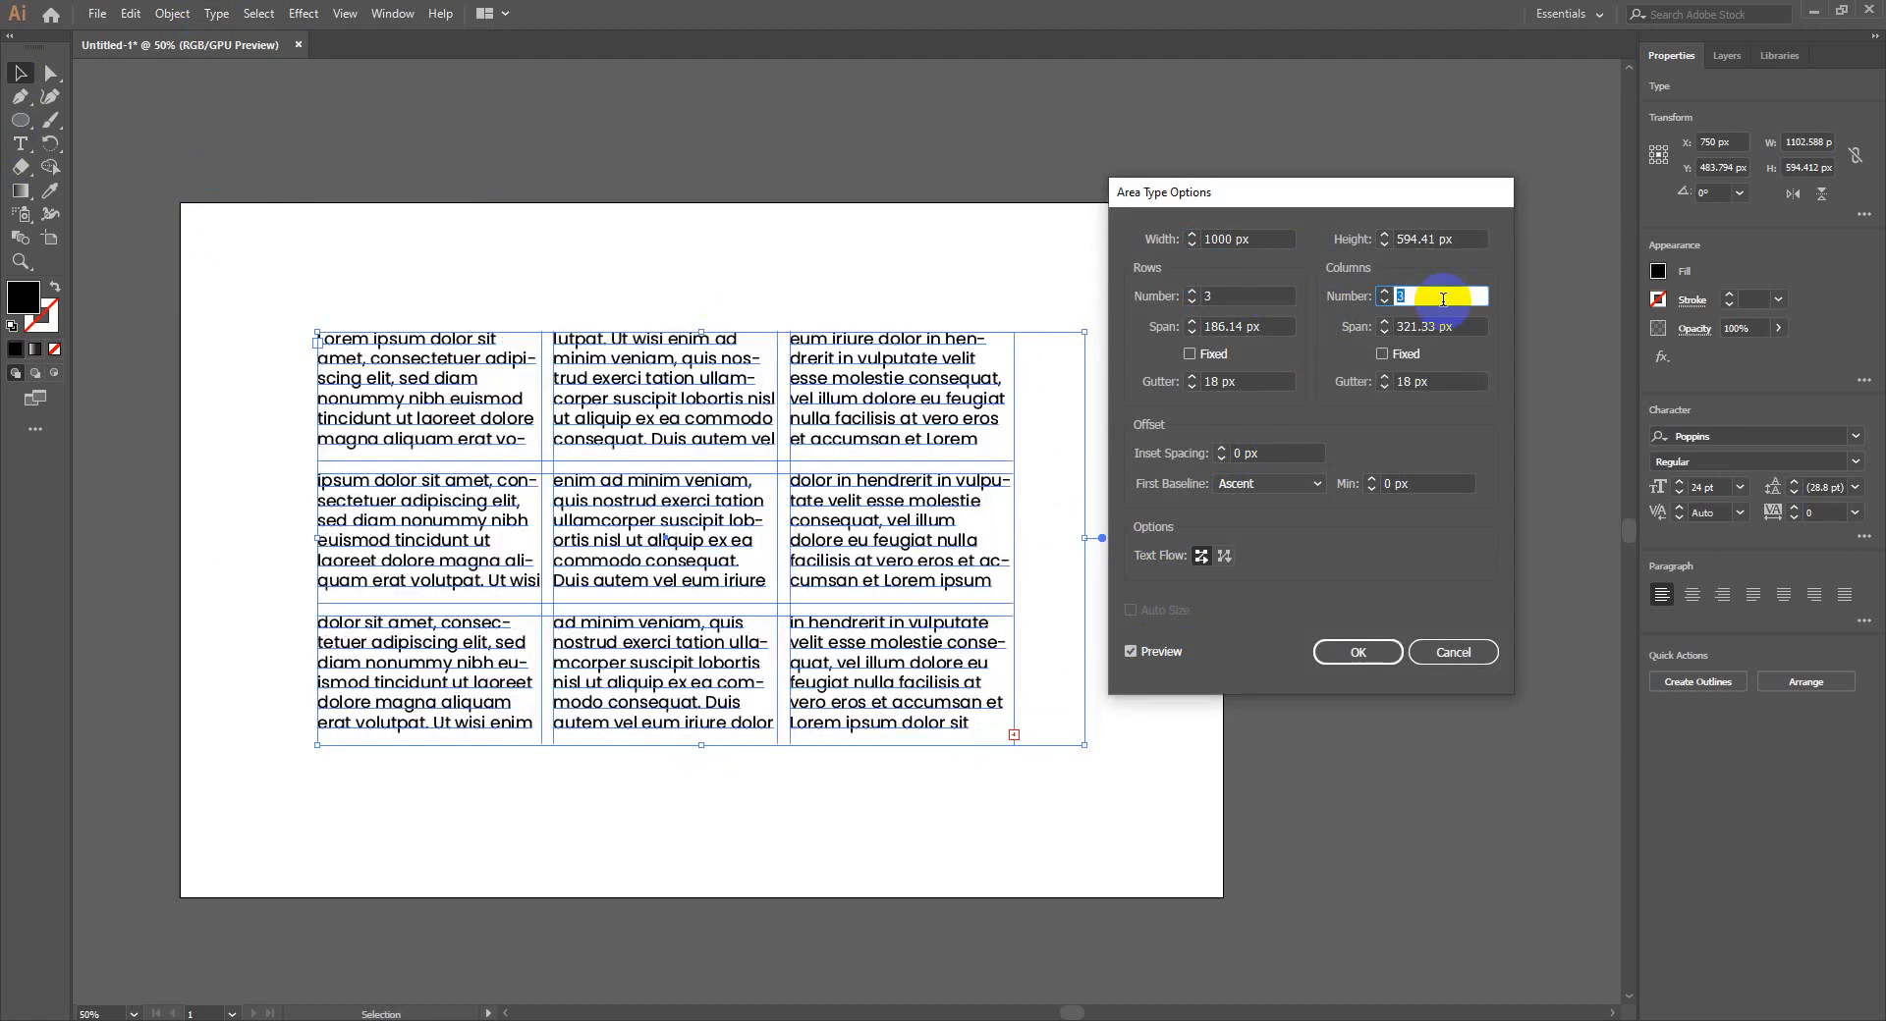
Try different gutters between the text columns, ending at 17 px
click(1434, 381)
key(Down)
key(Down)
key(Down)
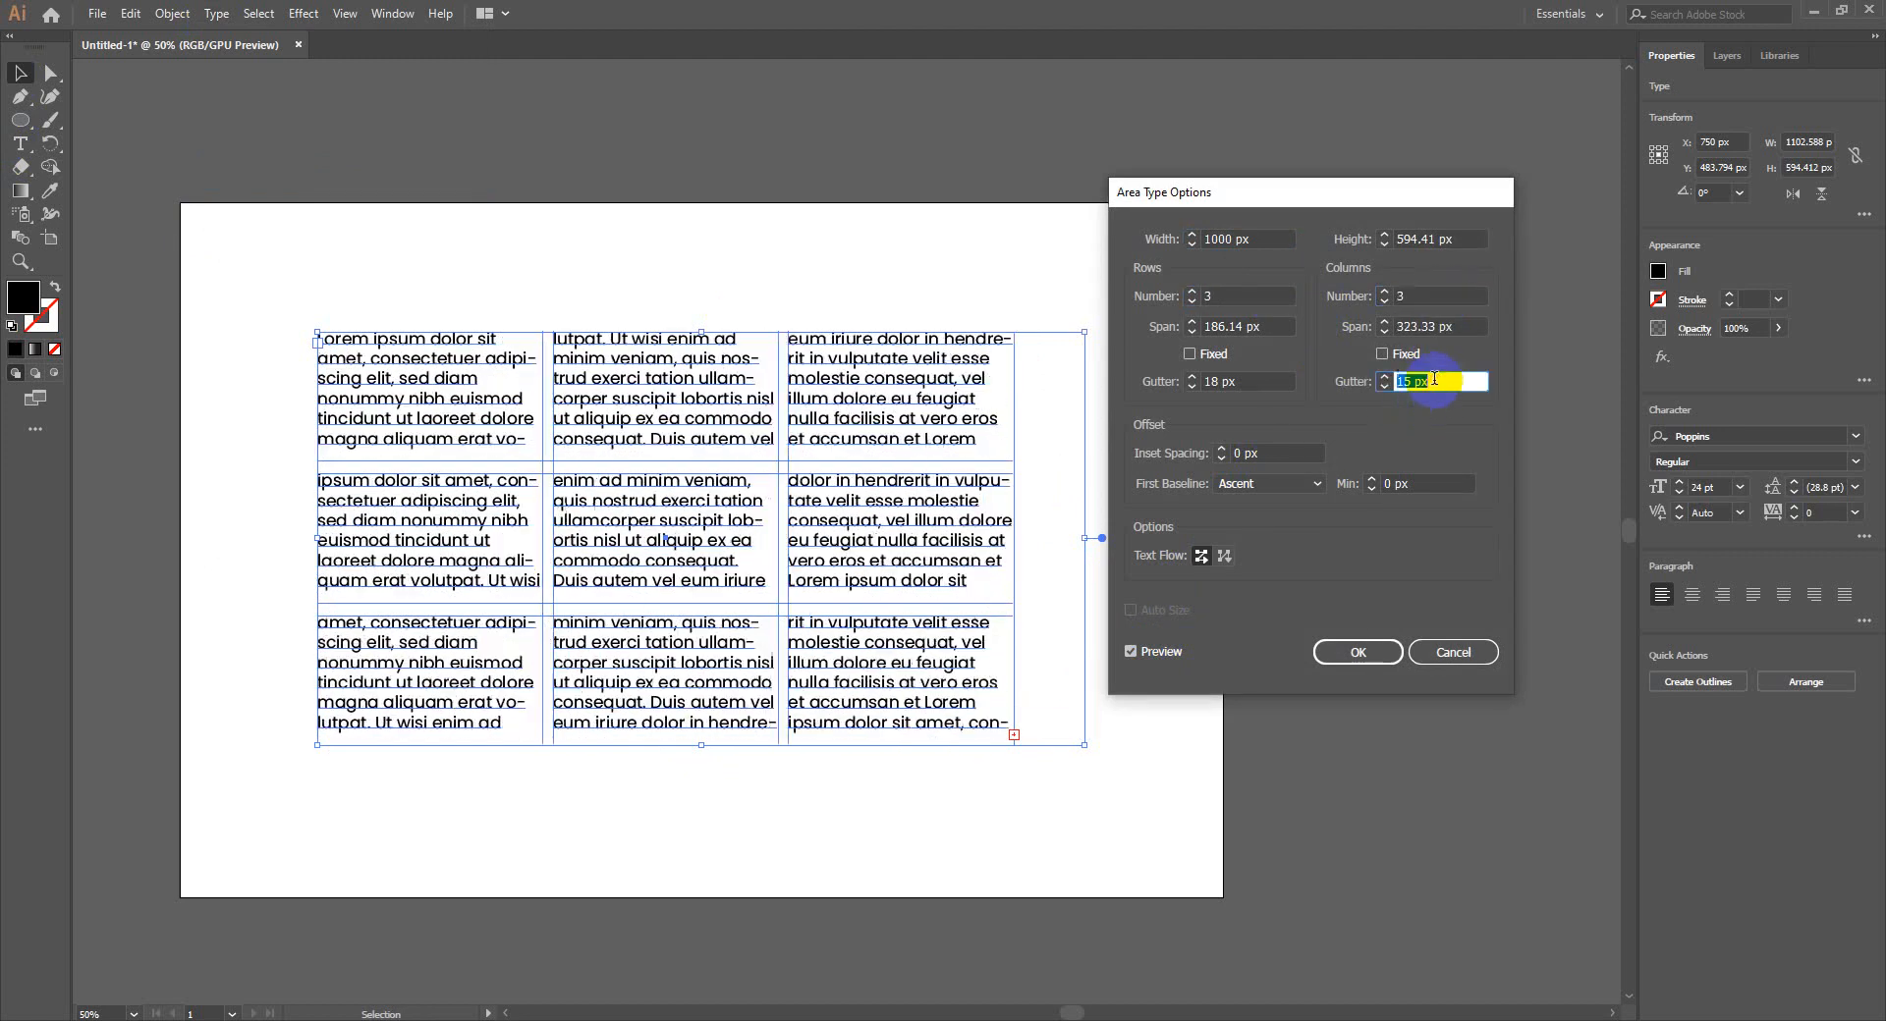
key(Up)
key(Up)
Try a layout of one row and two columns for the area text, and discard the area type changes
click(1267, 298)
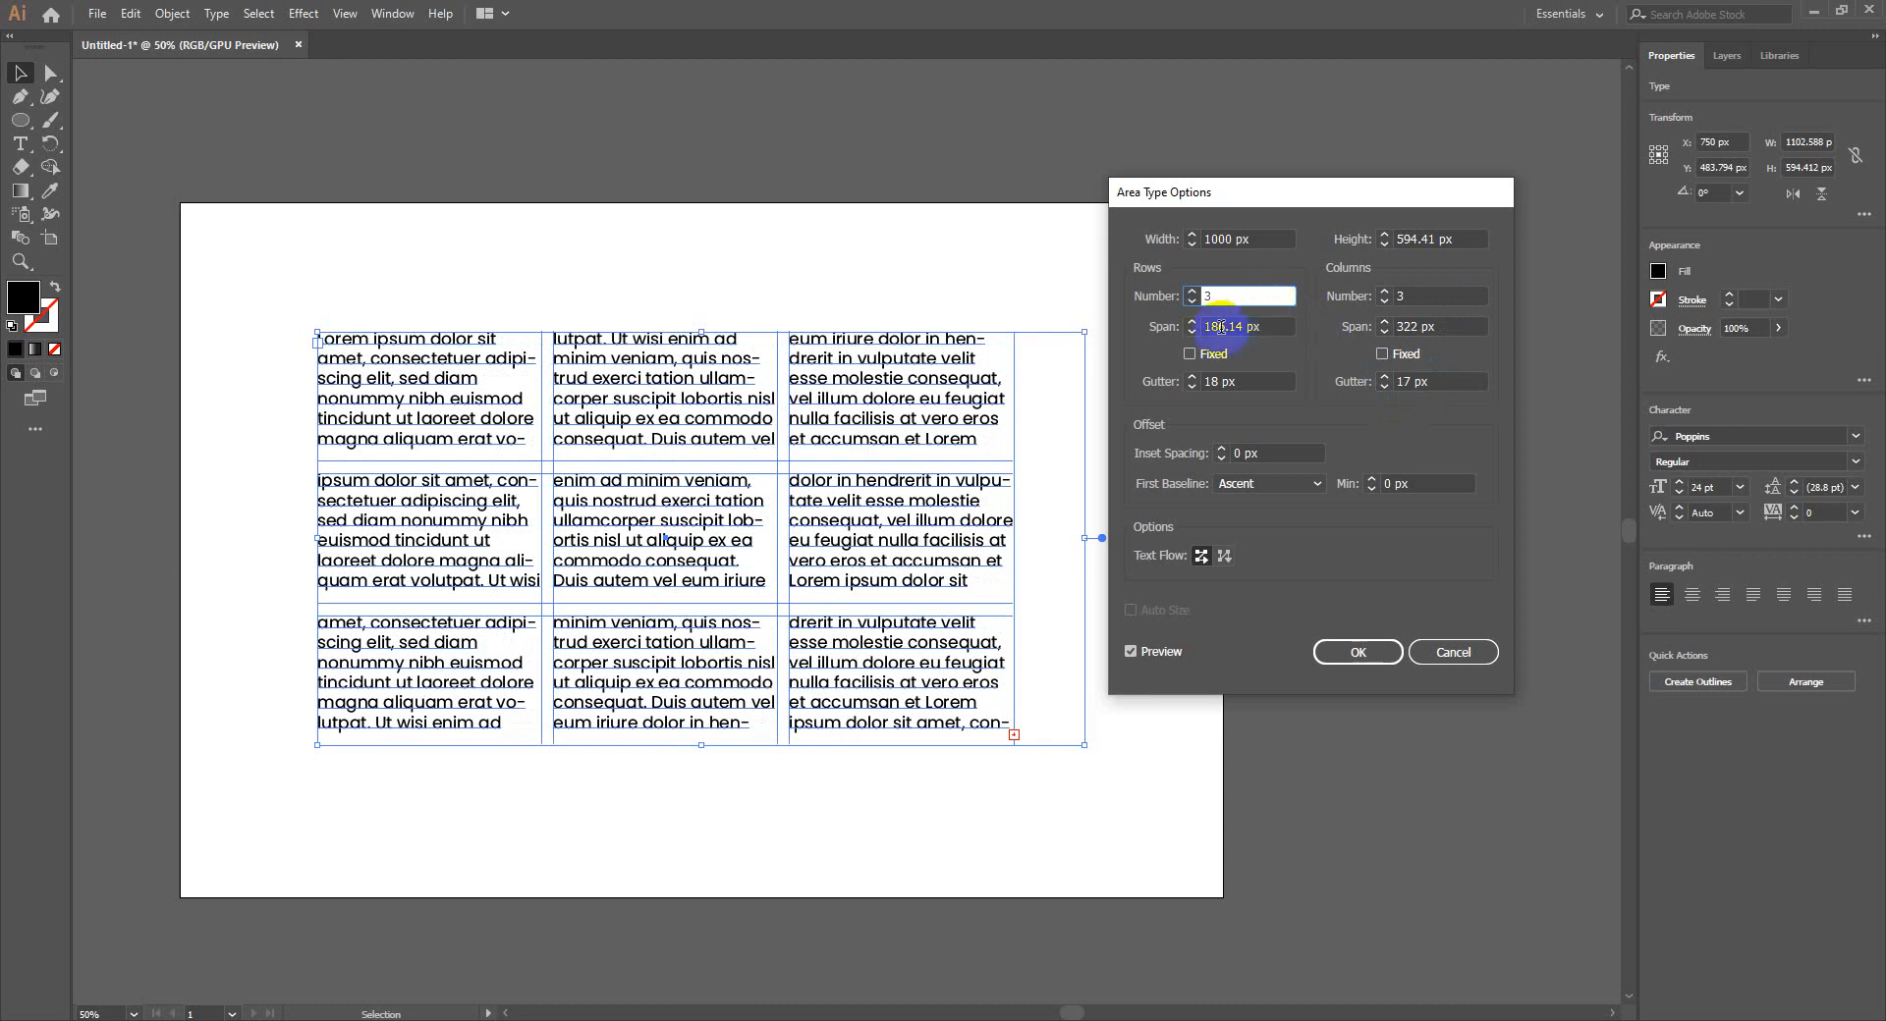
key(Down)
key(Down)
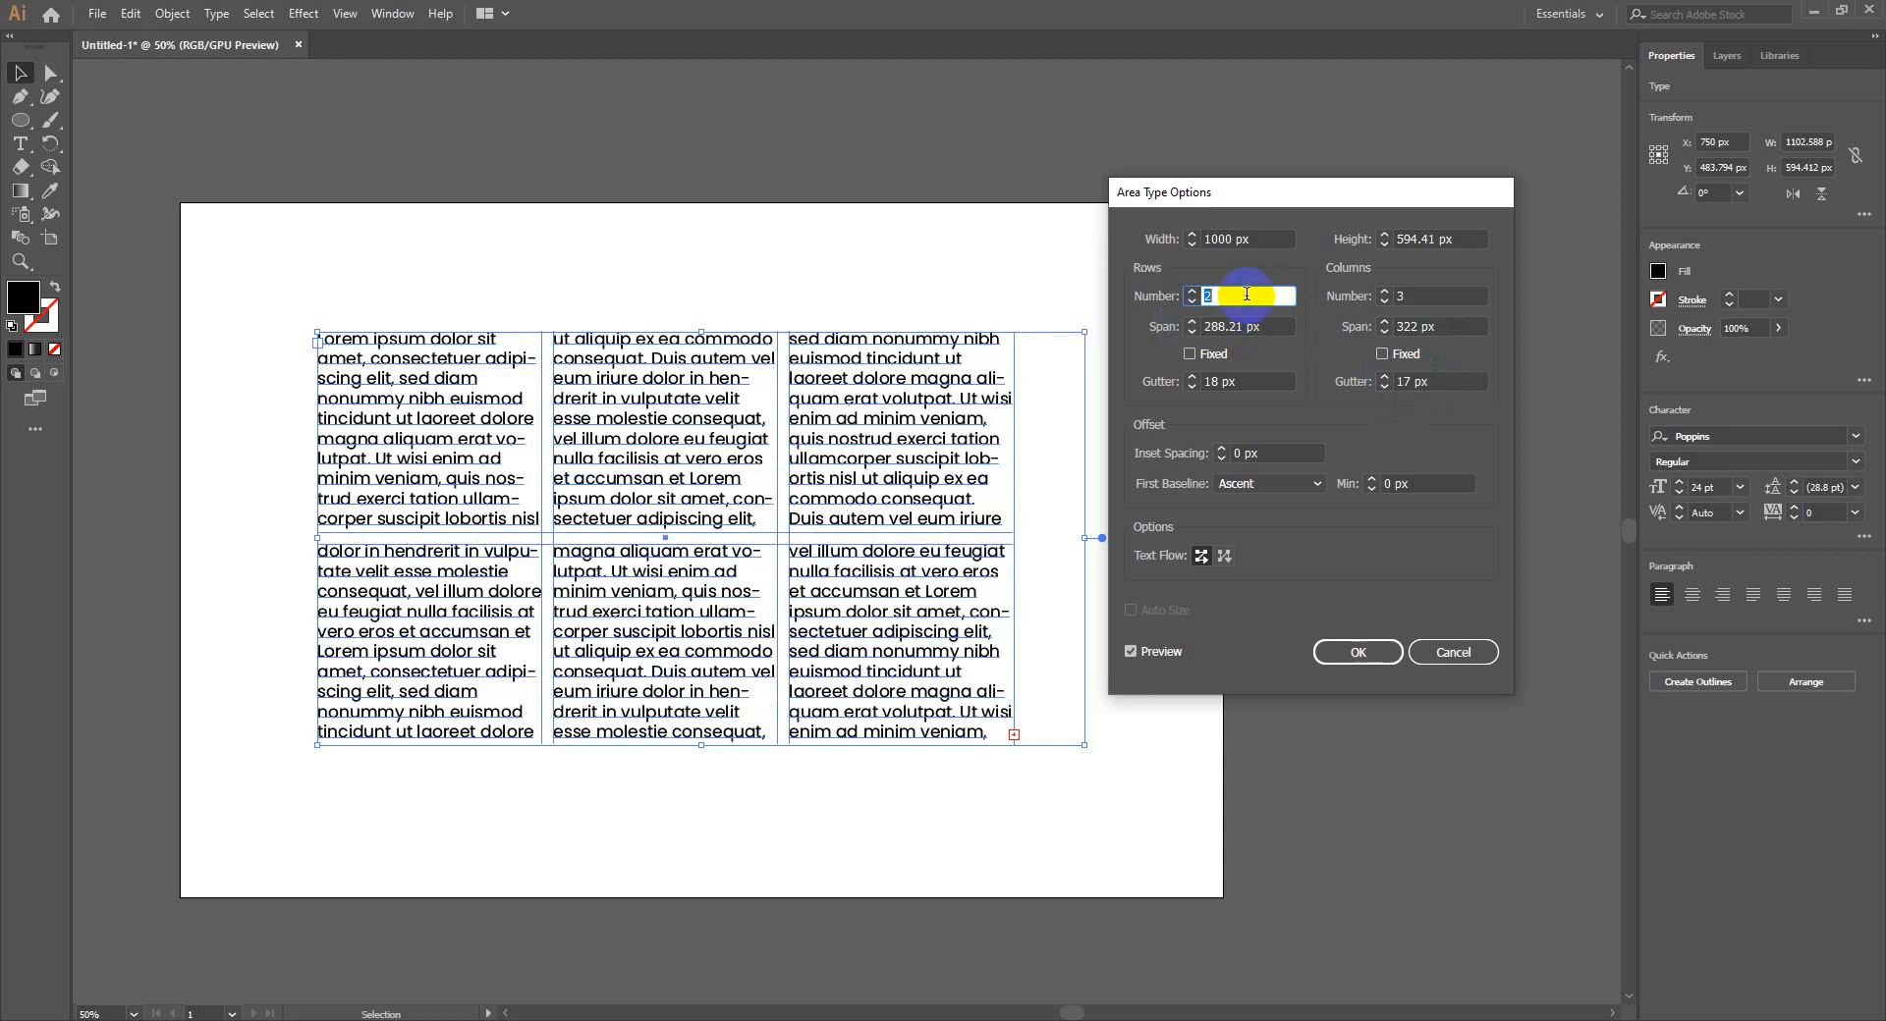
click(1444, 289)
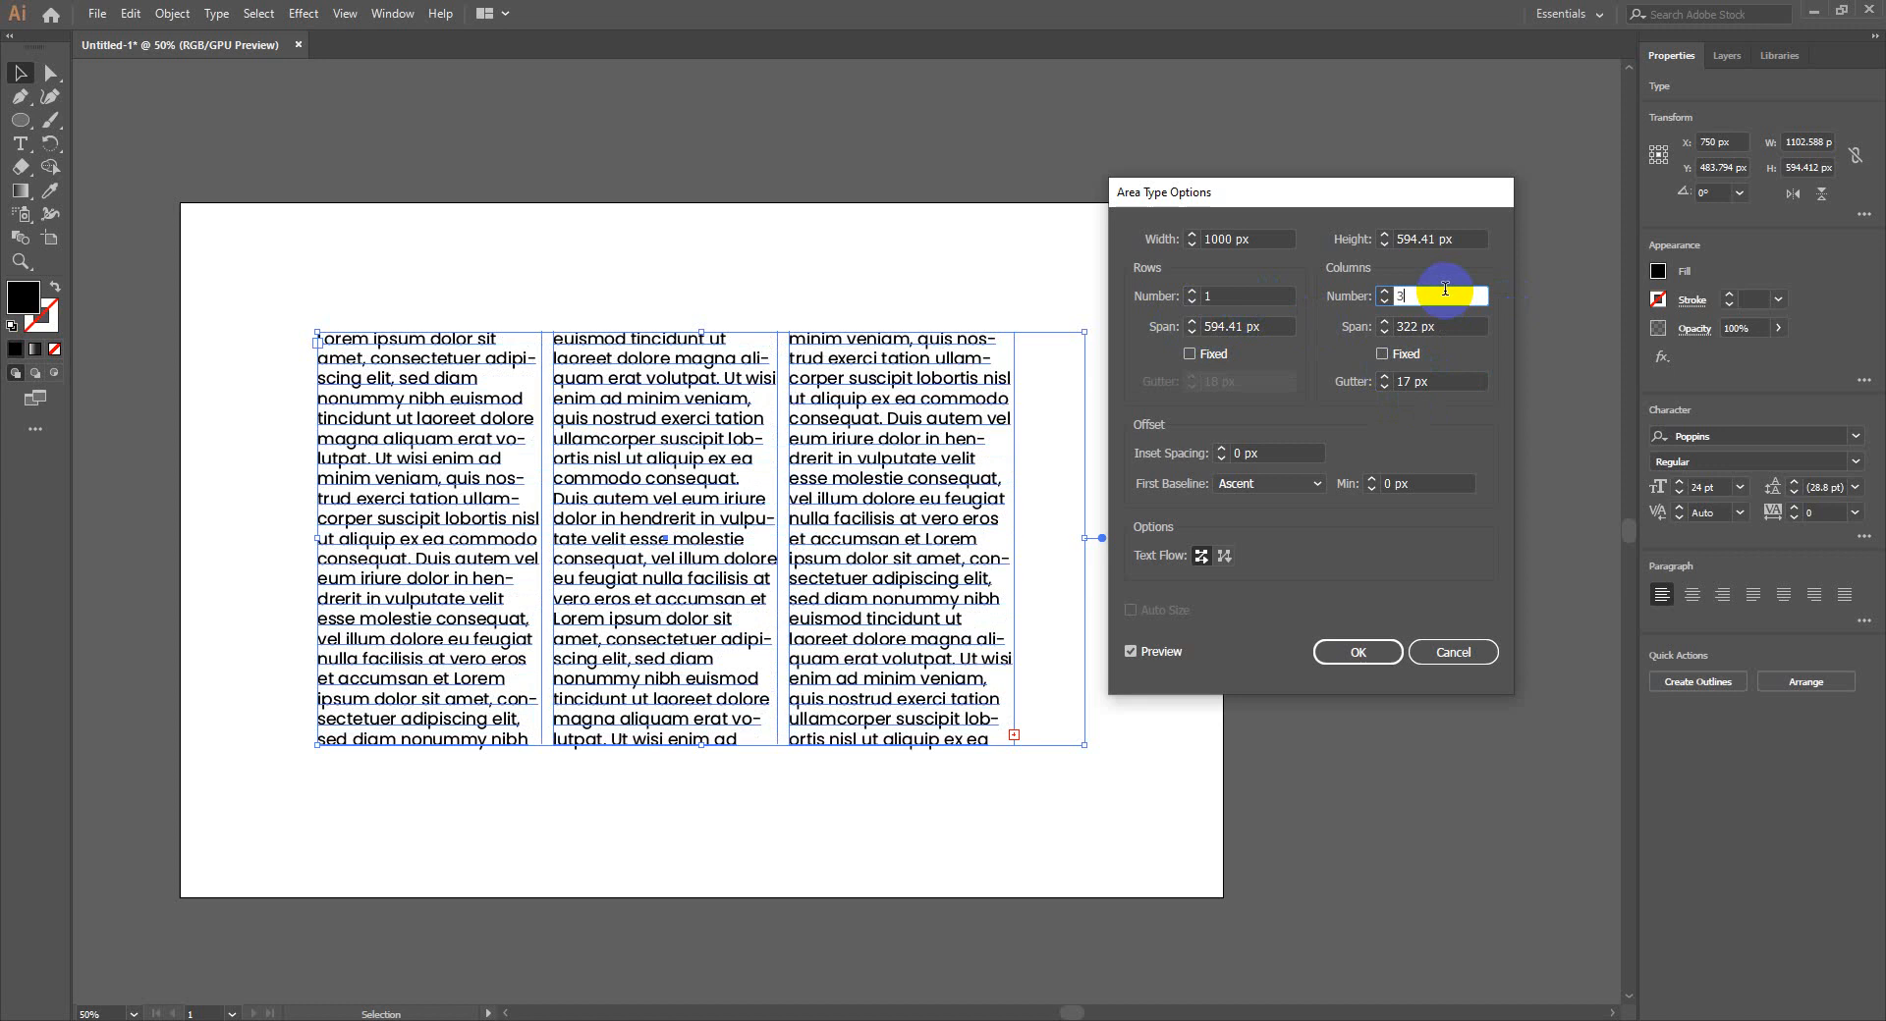
key(Down)
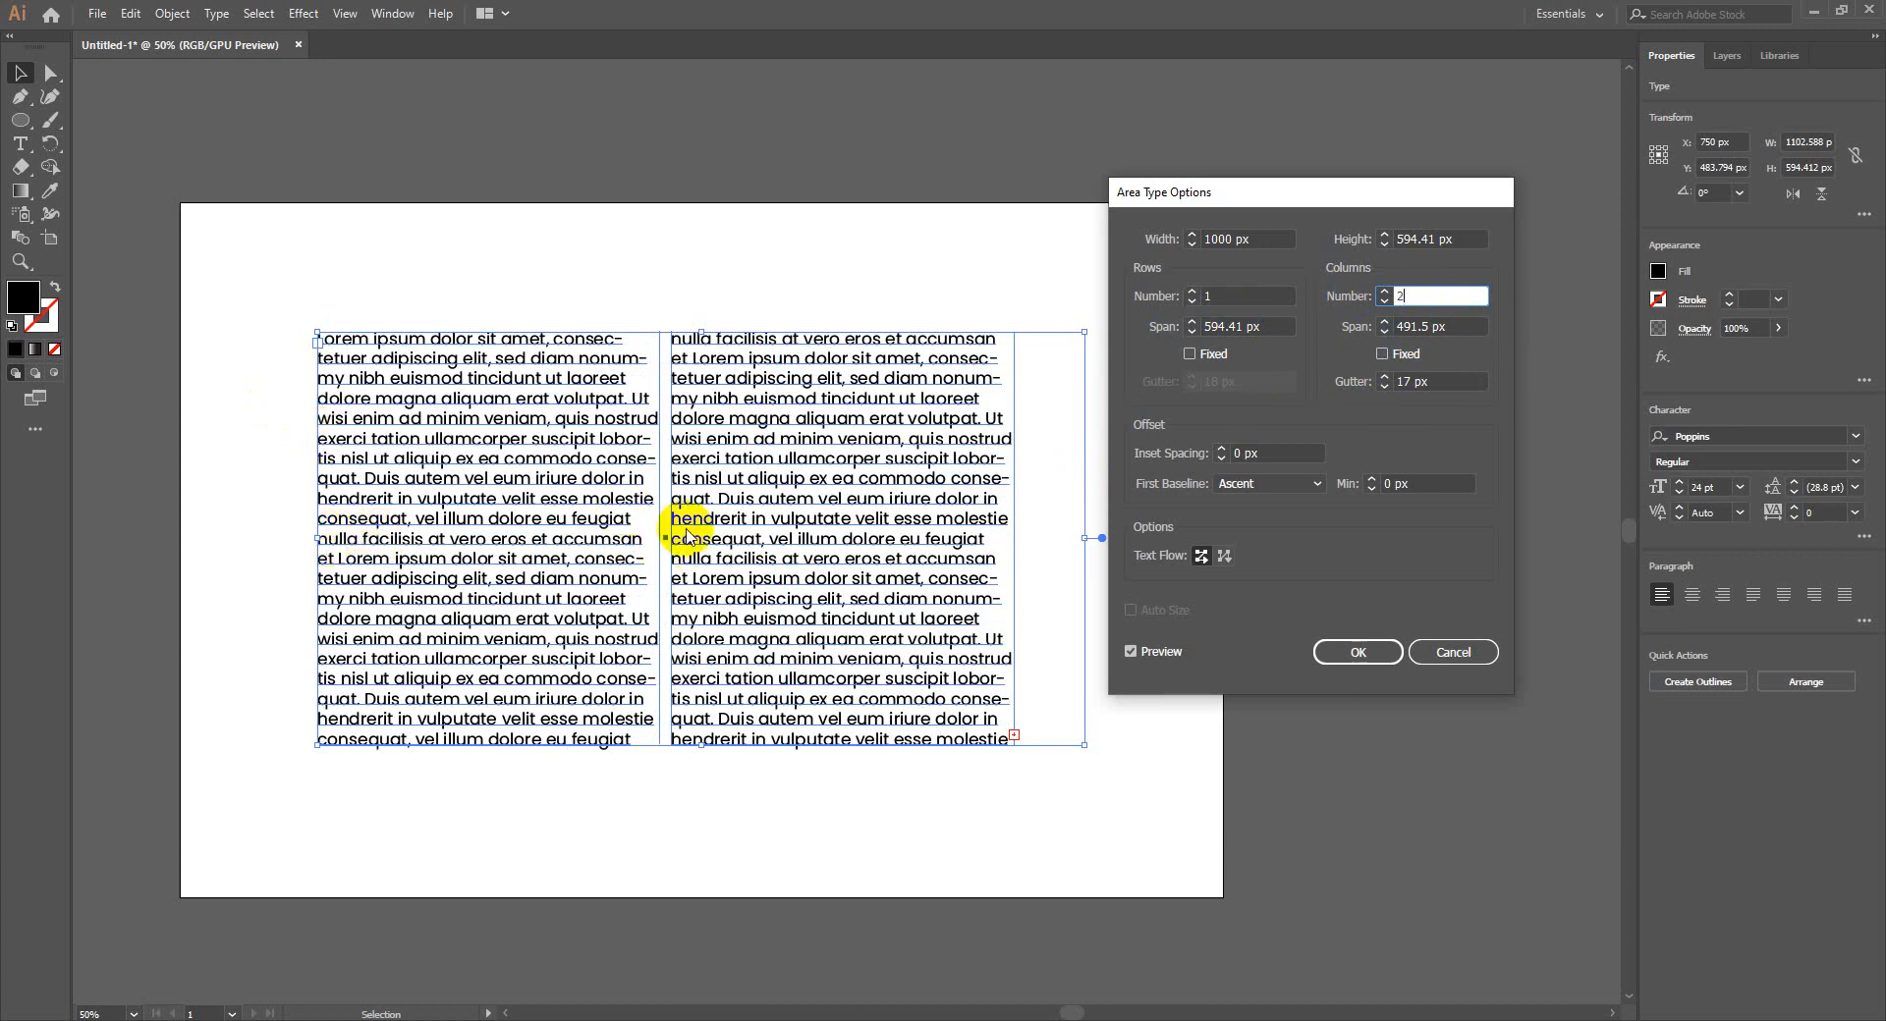
click(1462, 324)
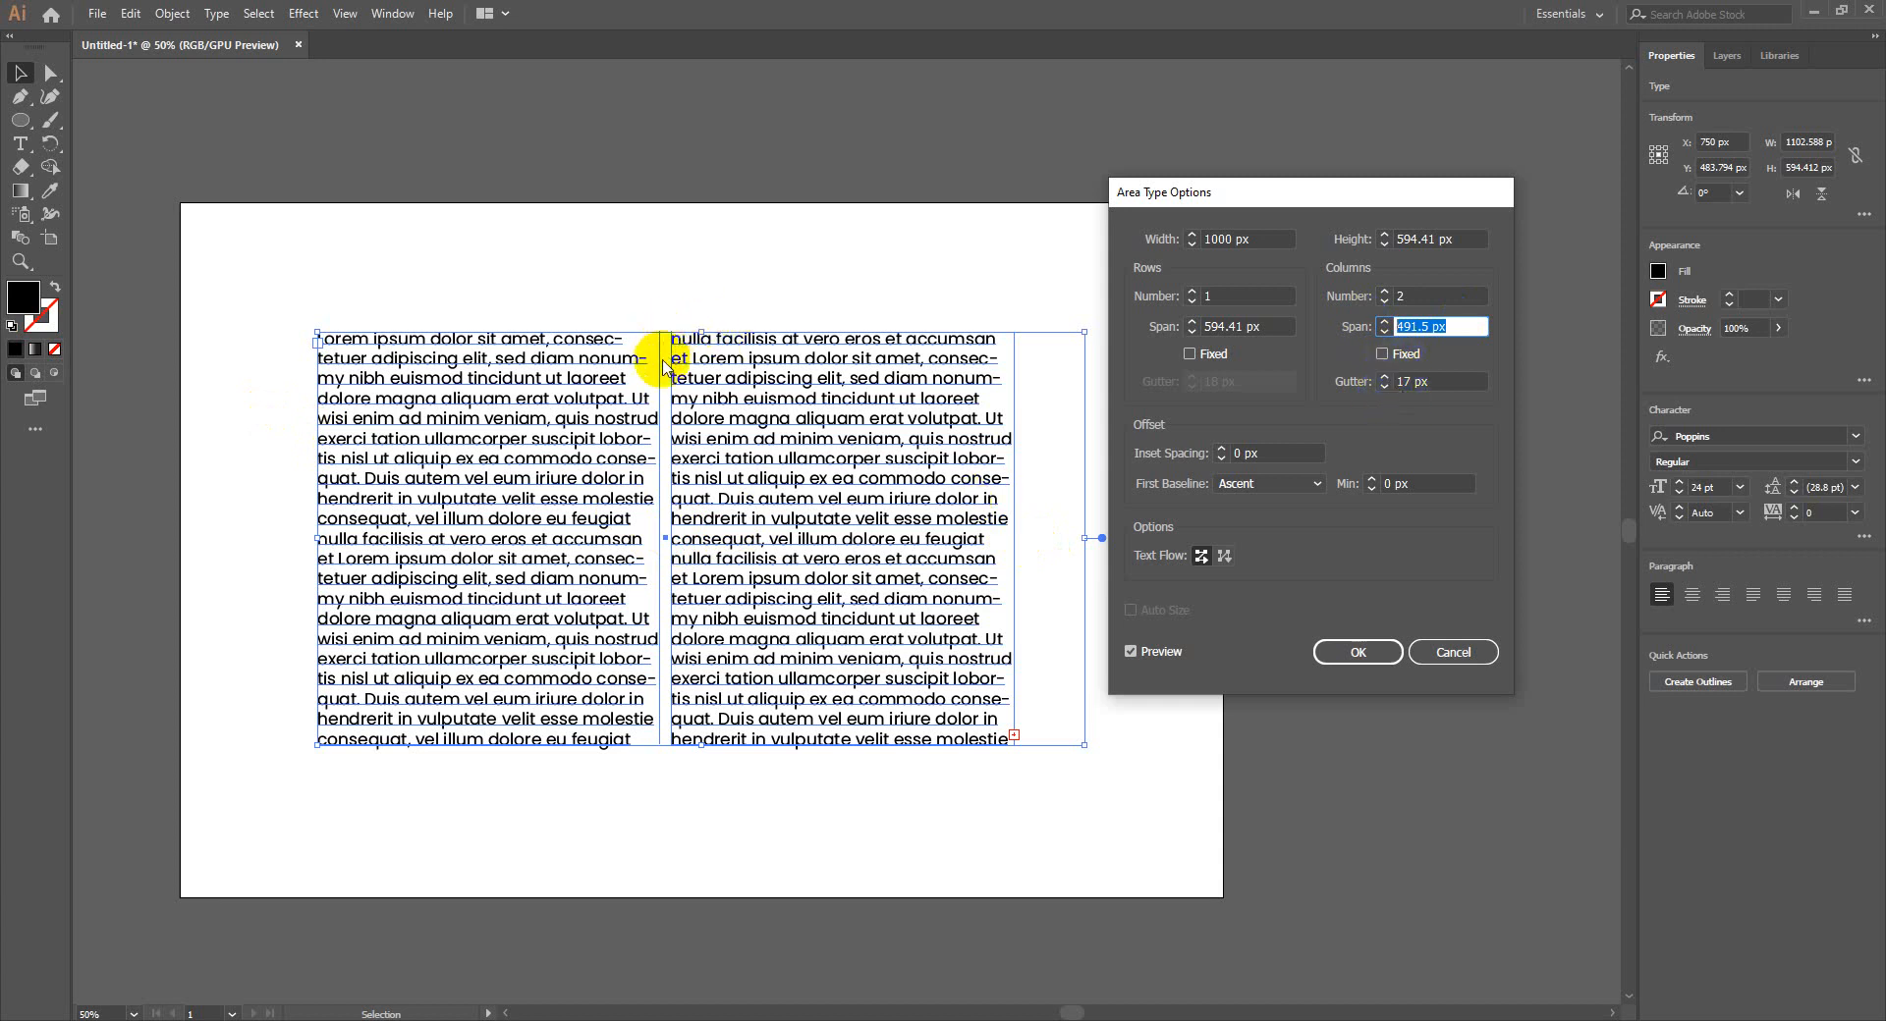
click(1445, 381)
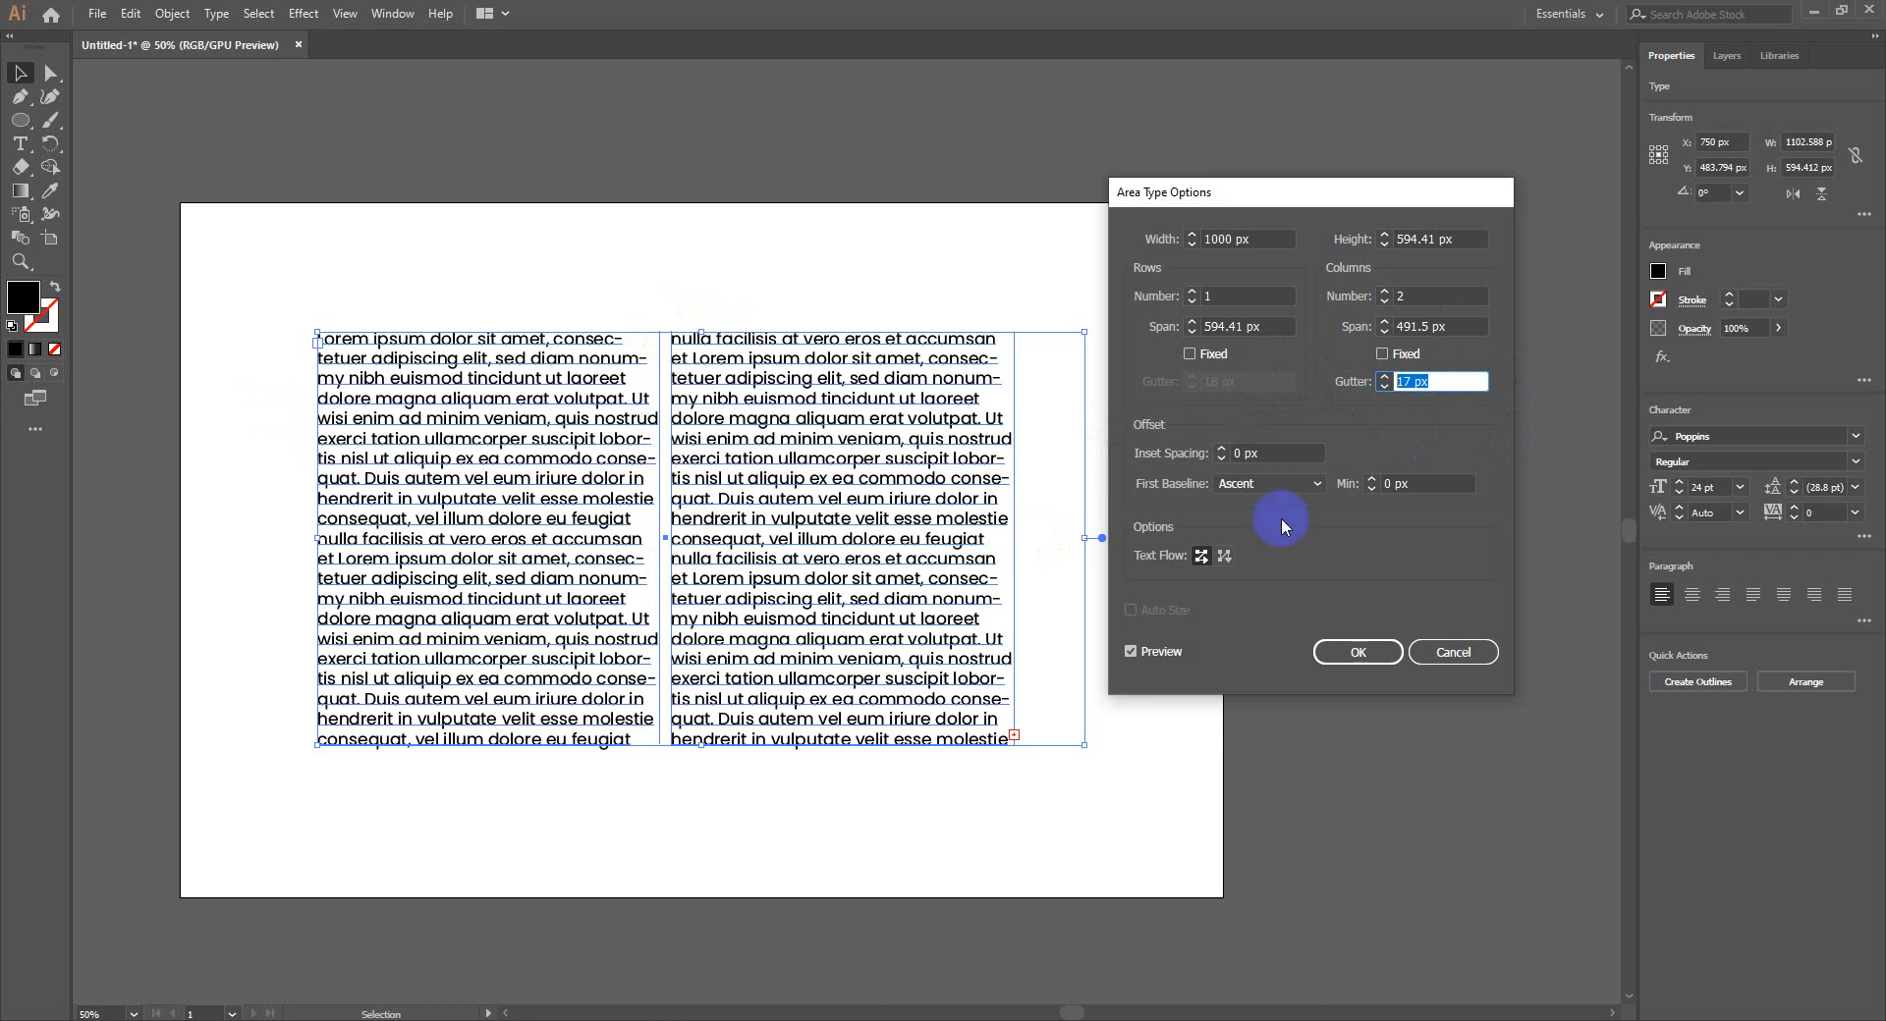
click(1452, 652)
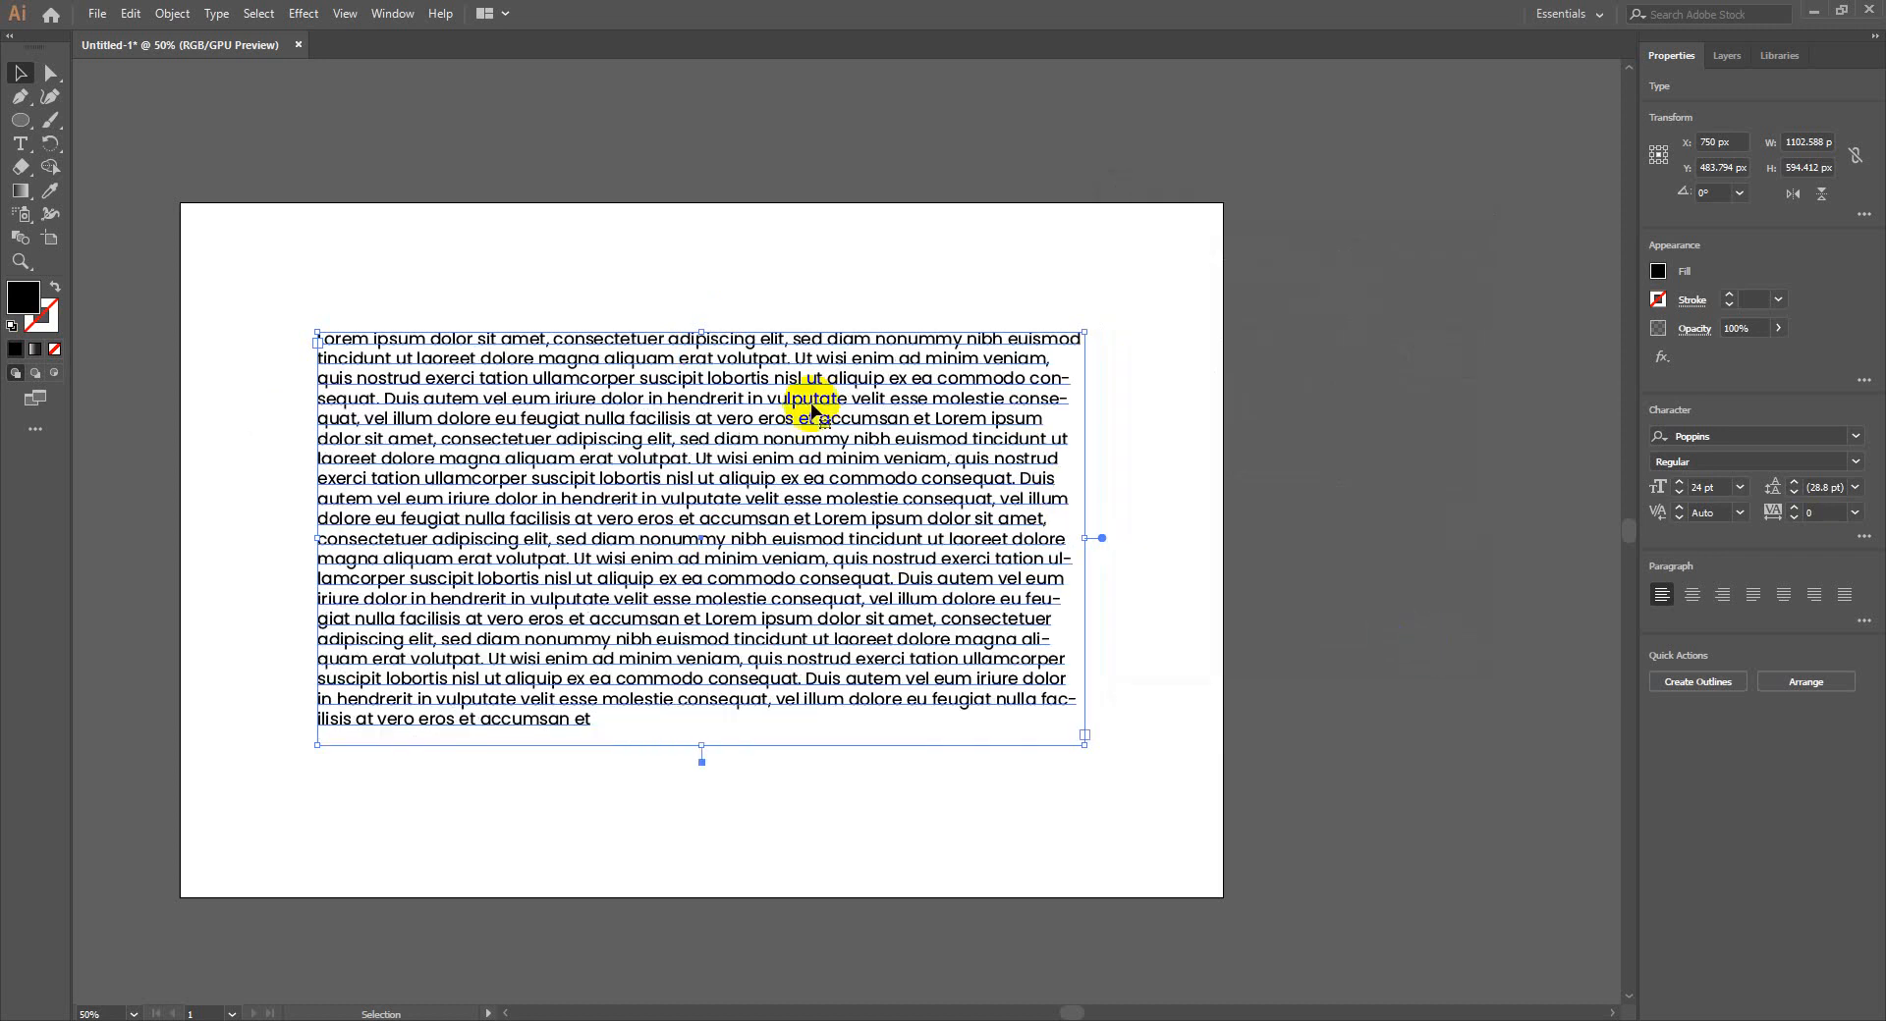
Delete the text box and draw a circle about 665 px in diameter on the artboard
key(Delete)
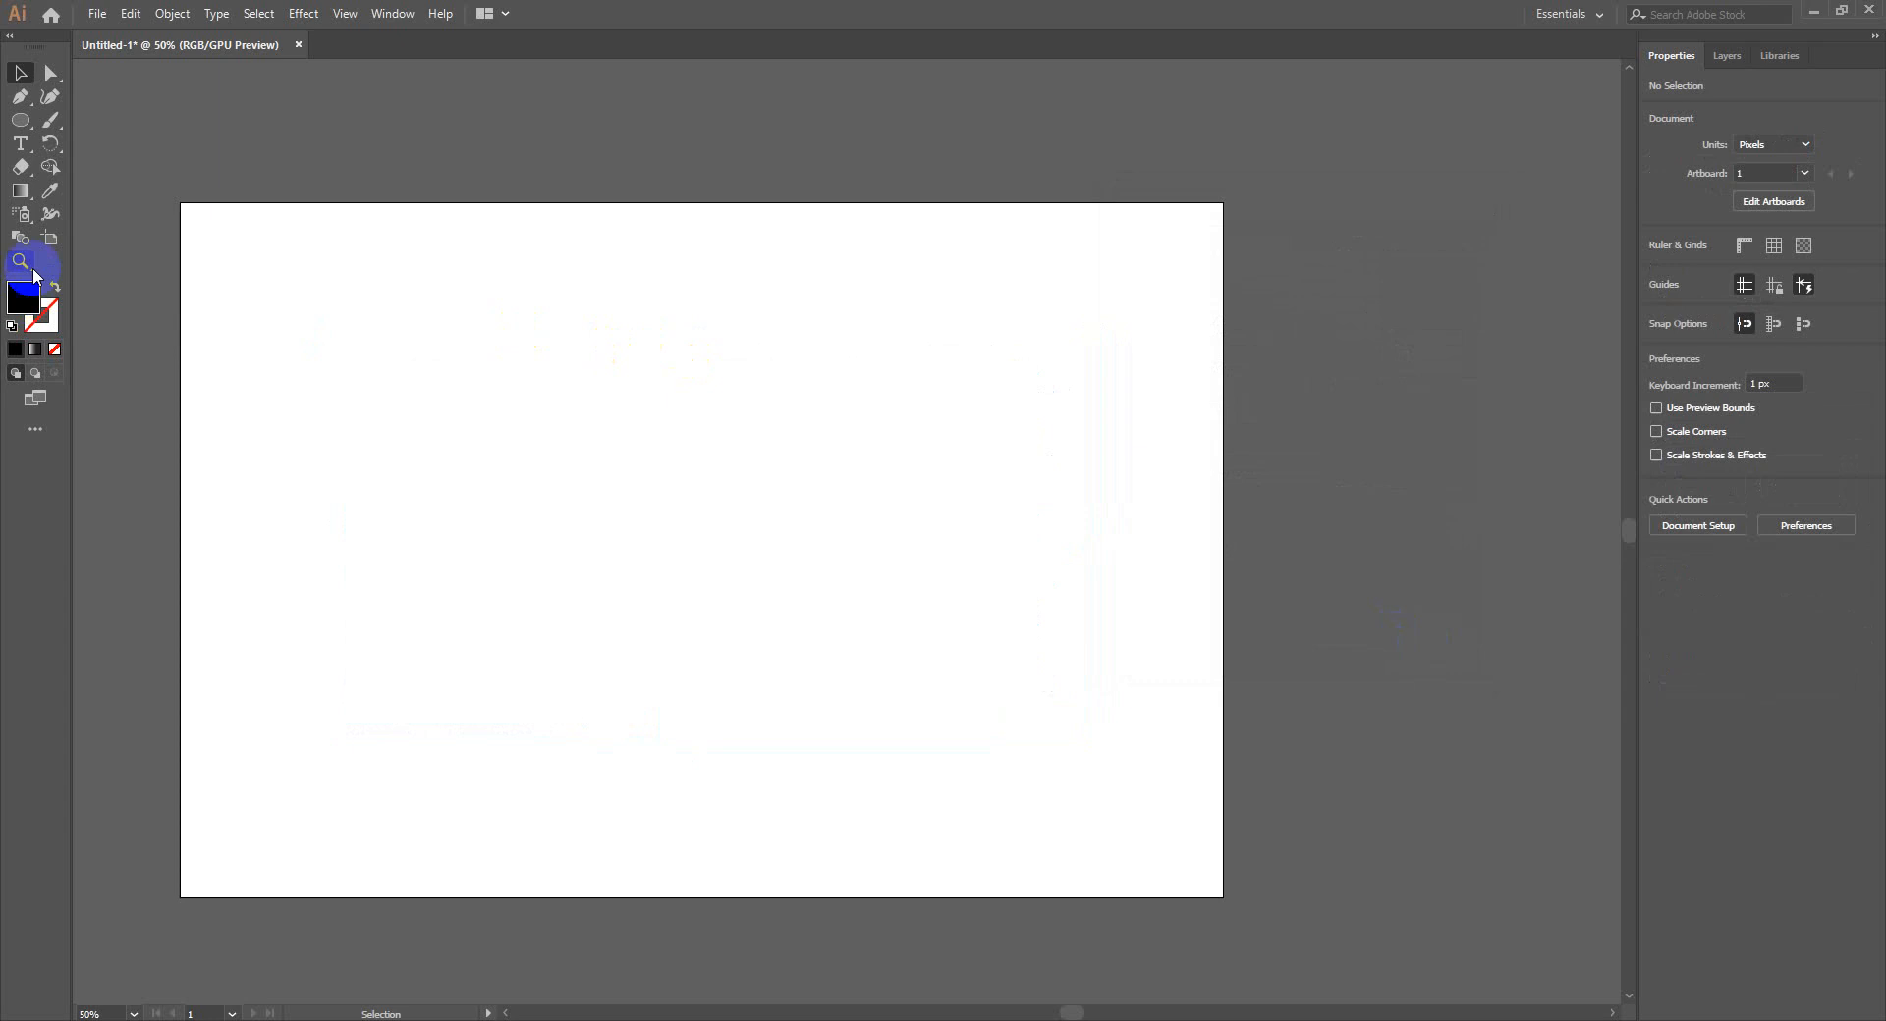
click(20, 122)
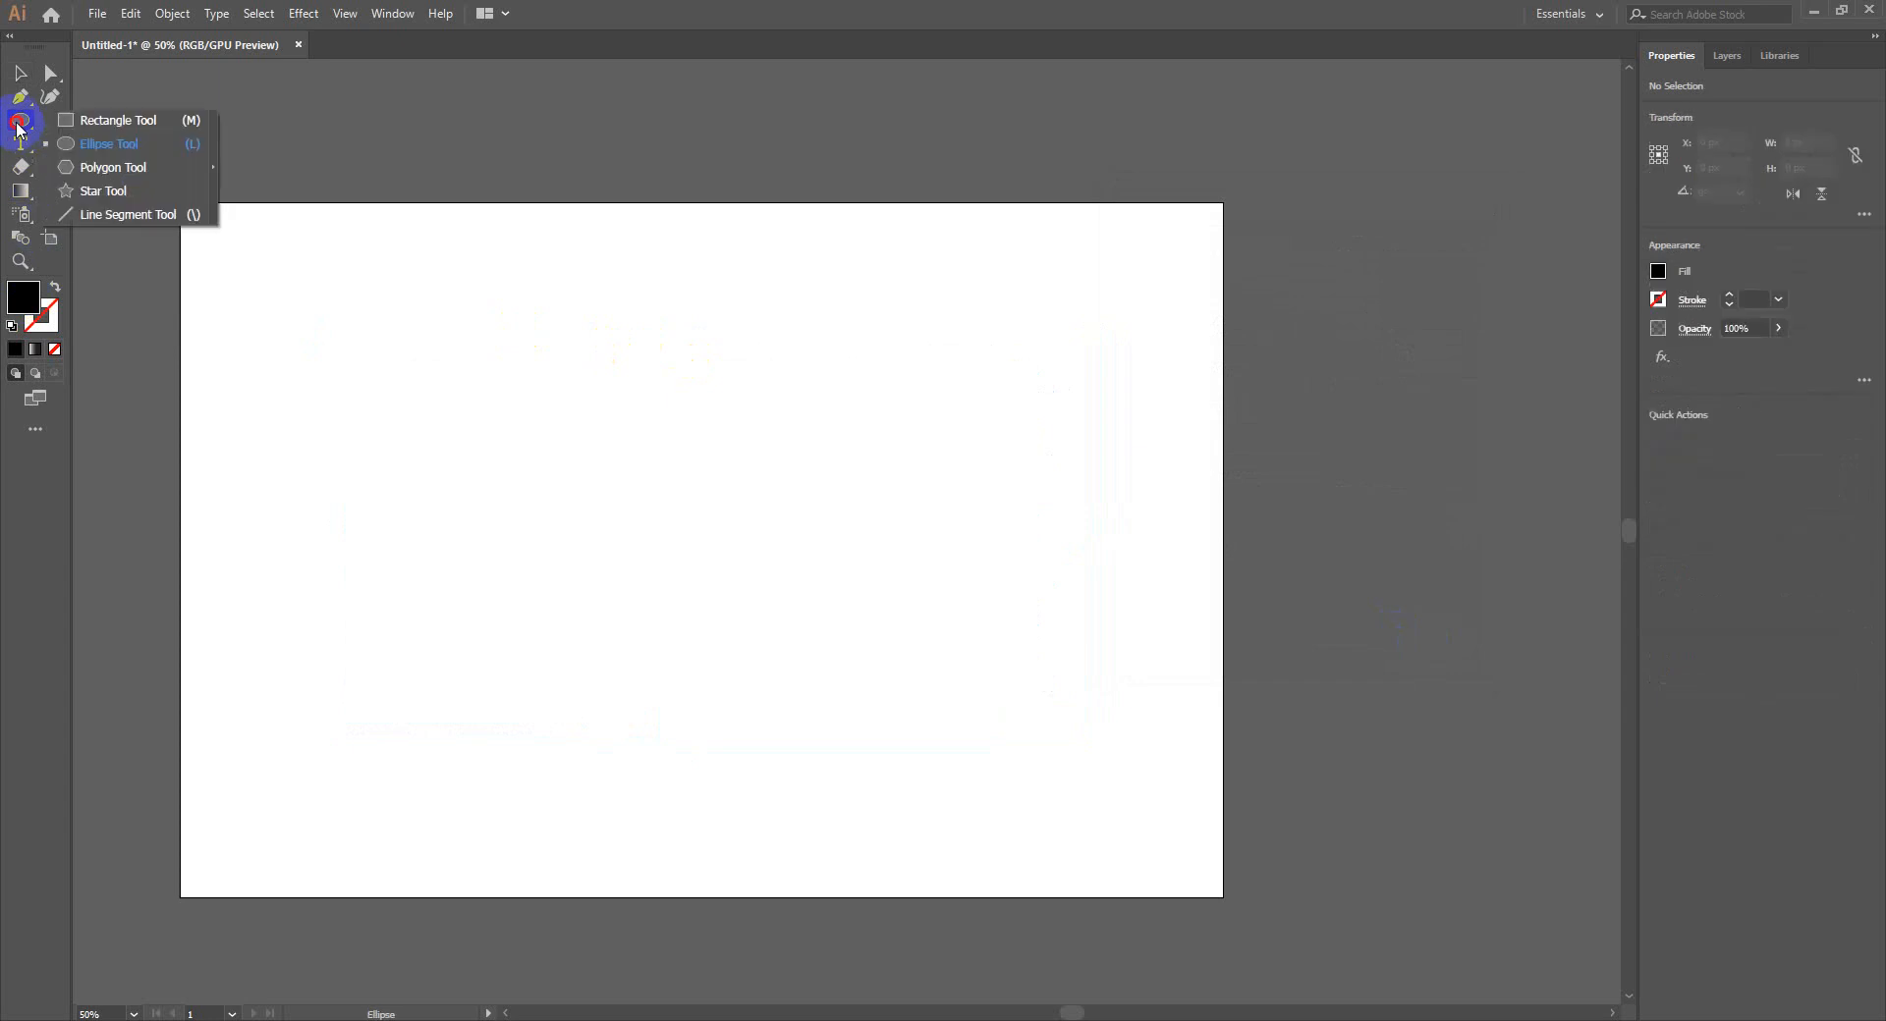
click(72, 143)
drag(338, 332, 875, 737)
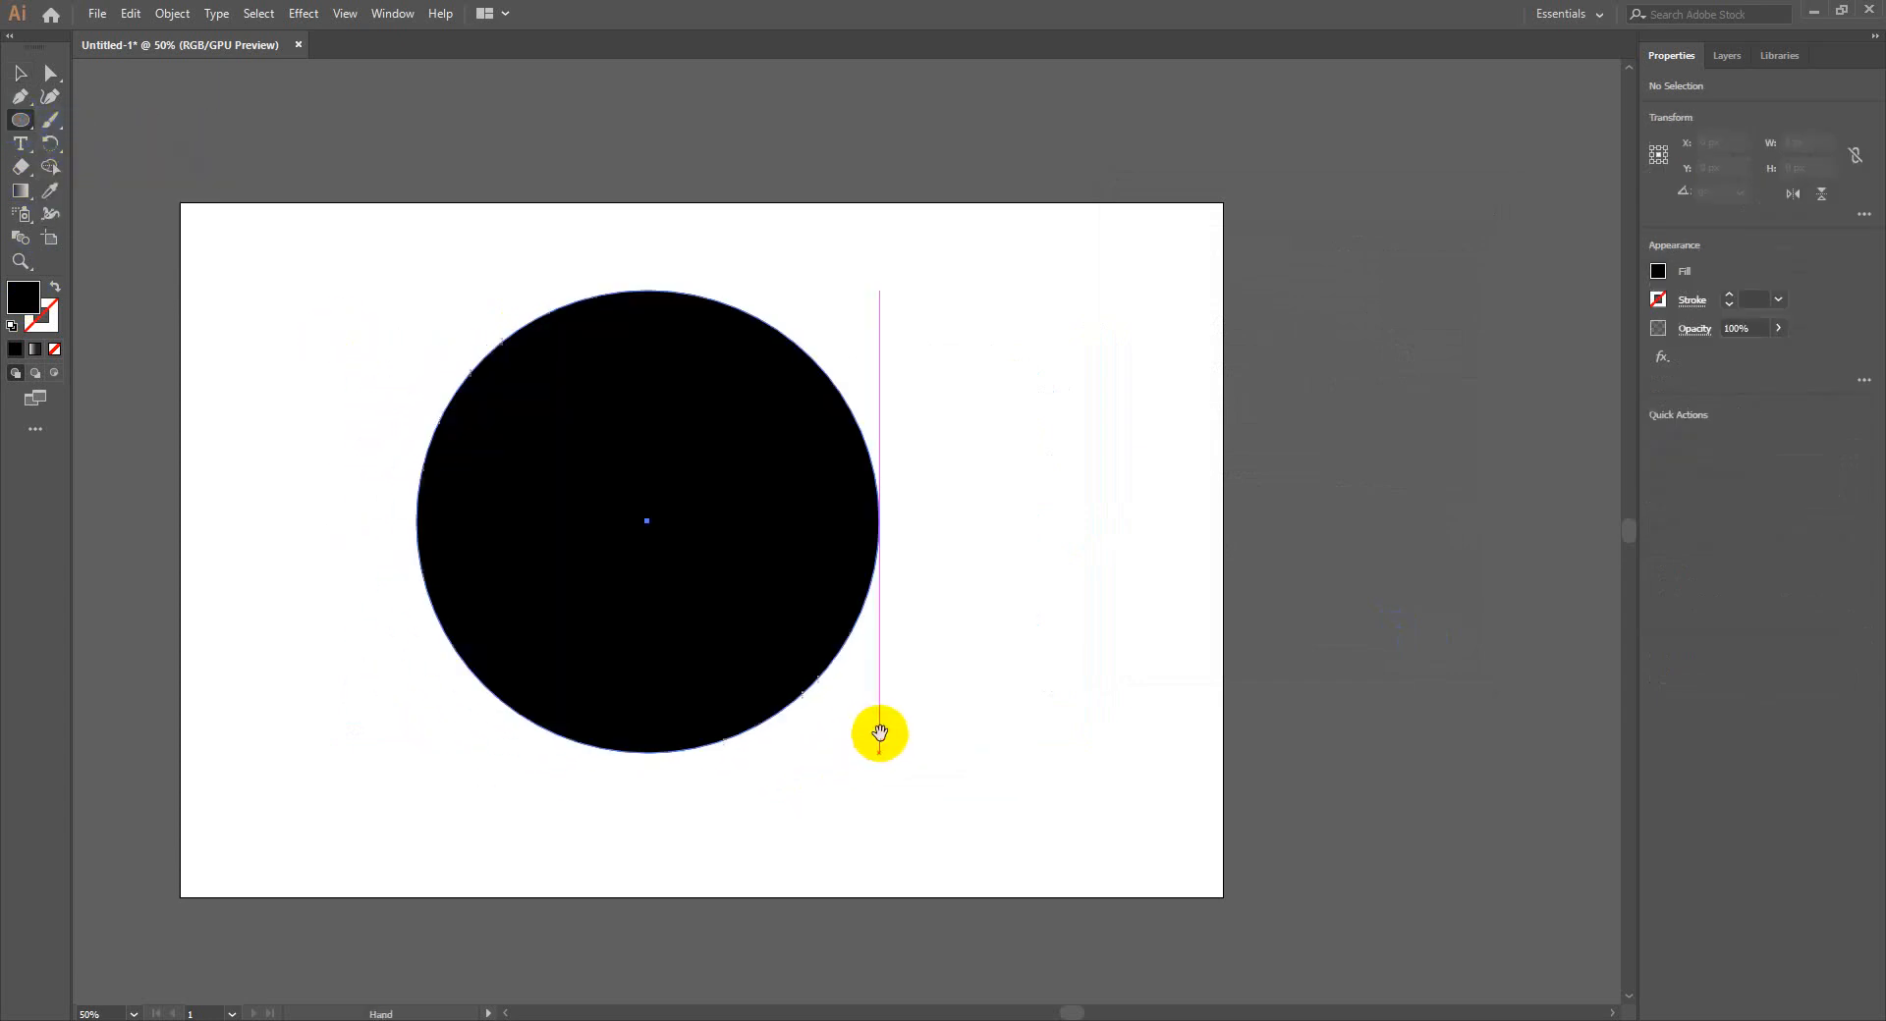
Place the text "DEMO DESIGN MEDIA" on the circle's path, starting at its upper-left edge
click(22, 144)
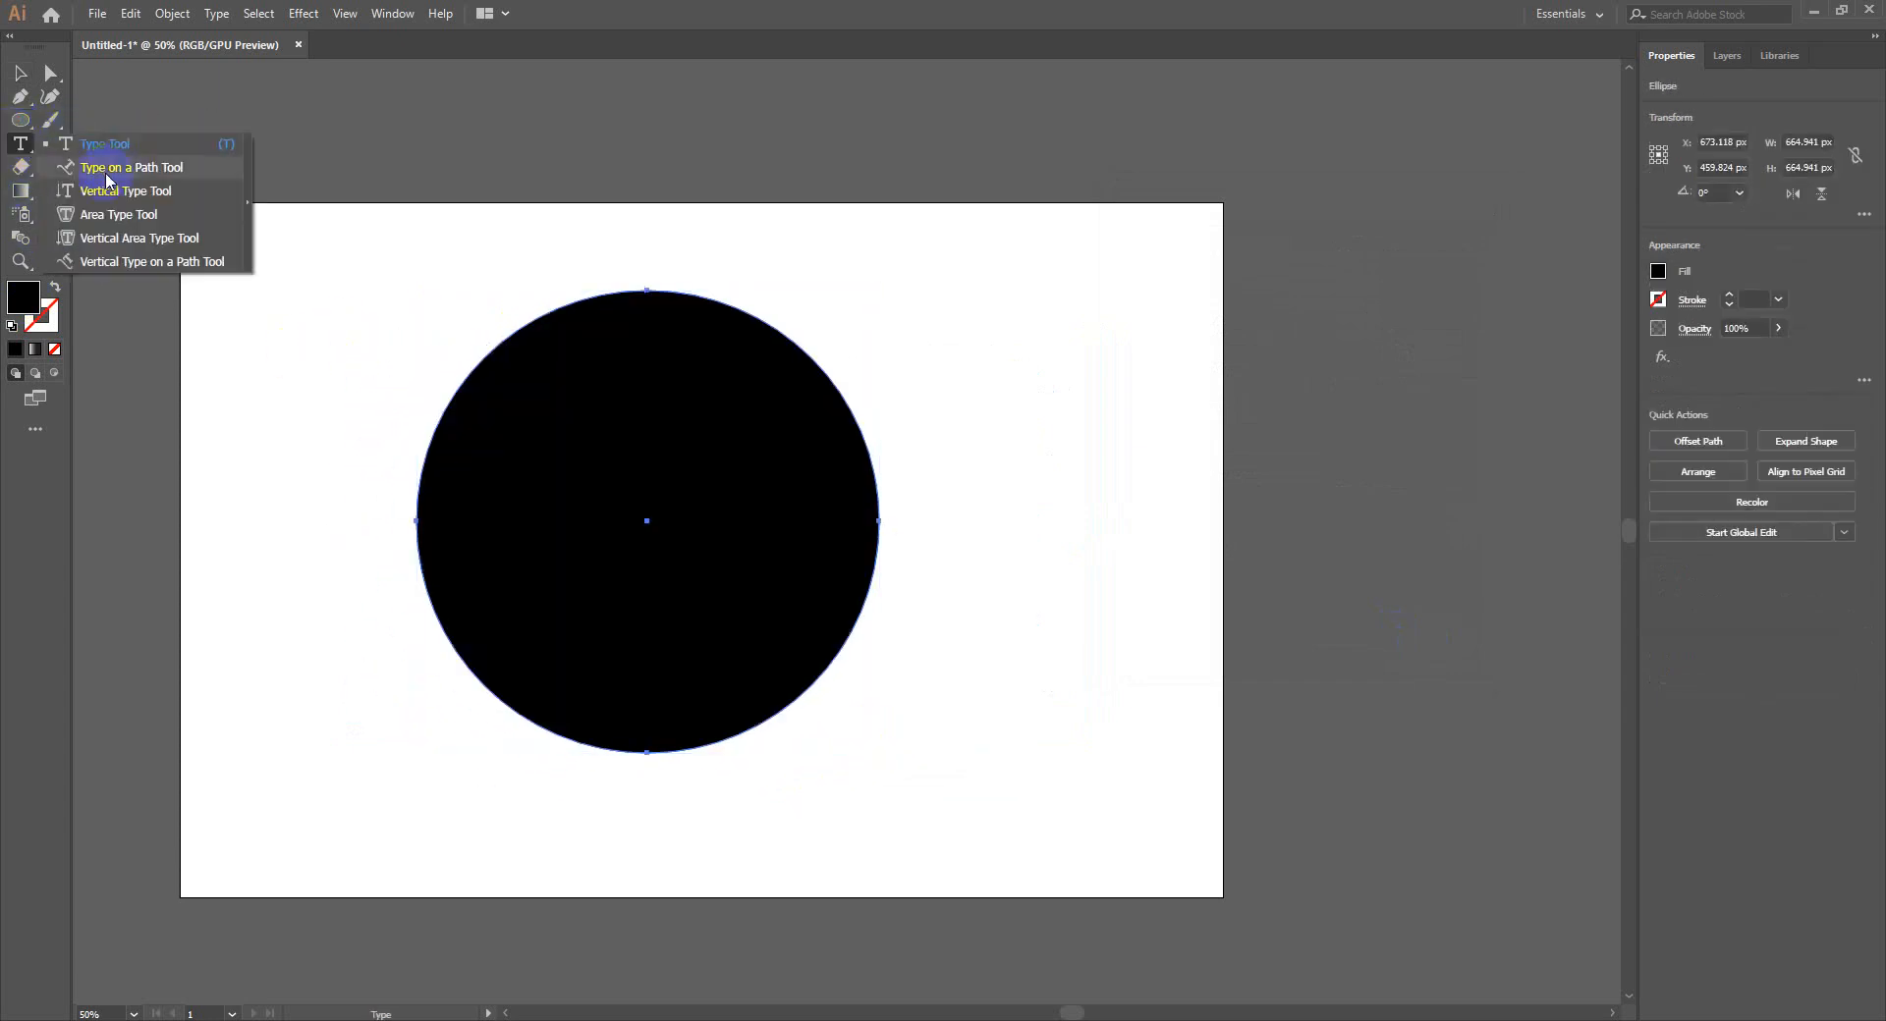
click(108, 175)
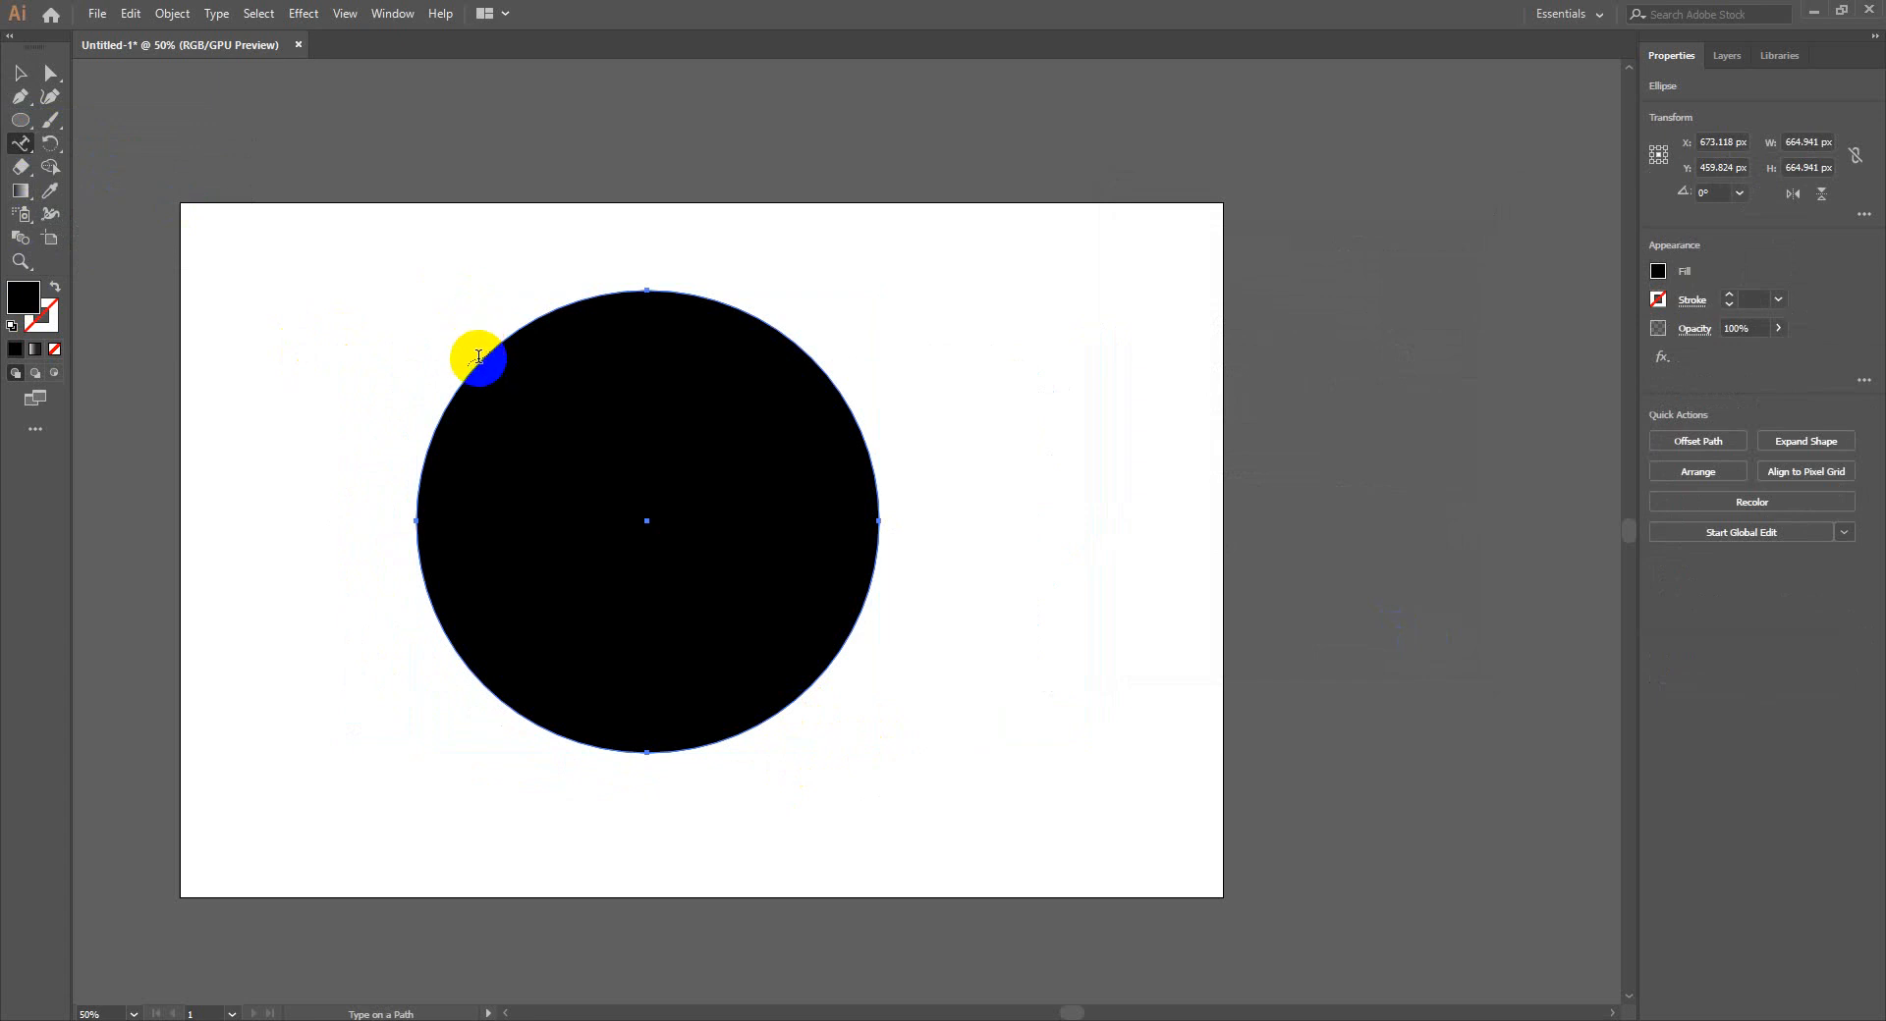
click(479, 357)
text(DEMO DESIGN ME)
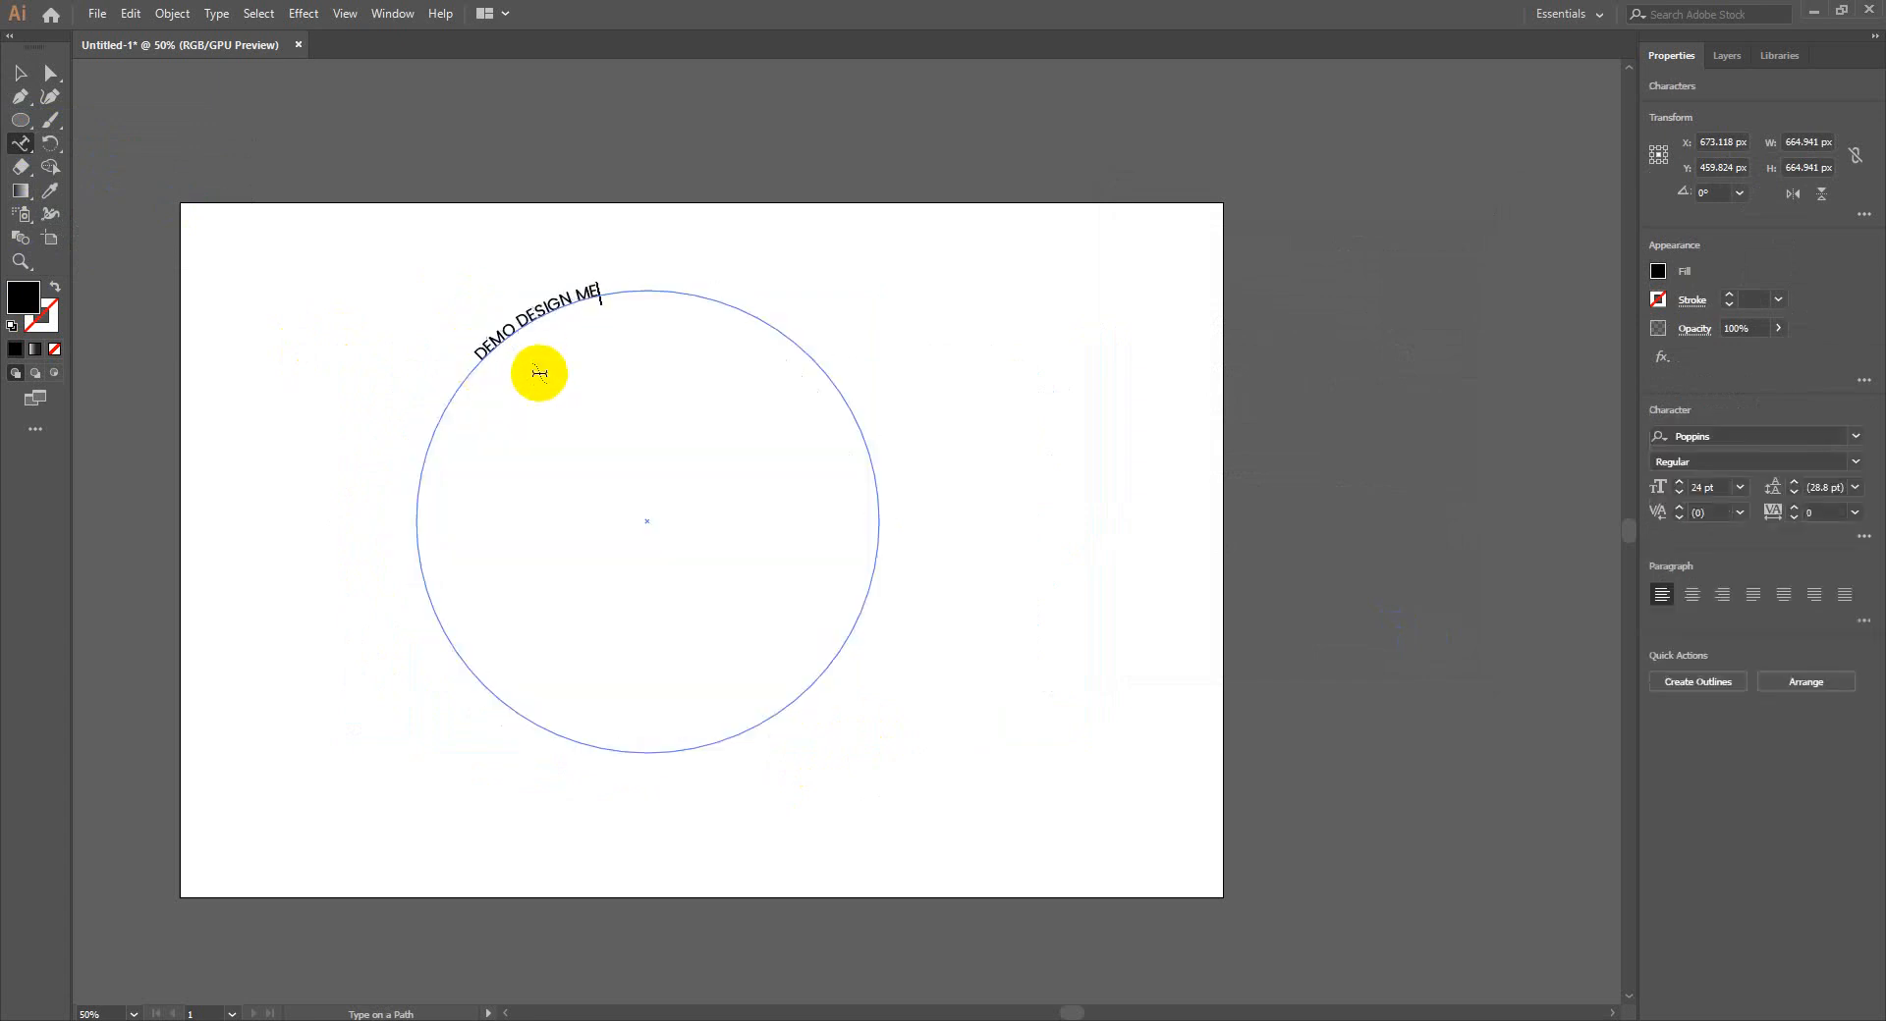
Enlarge all of the text on the circle to 74 pt
key(ctrl+a)
key(ctrl+shift+period)
key(ctrl+shift+period)
key(ctrl+shift+period)
key(ctrl+shift+period)
key(ctrl+shift+period)
key(ctrl+shift+period)
key(ctrl+shift+period)
key(ctrl+shift+period)
key(ctrl+shift+period)
key(ctrl+shift+period)
key(ctrl+shift+period)
key(ctrl+shift+period)
key(ctrl+shift+period)
key(ctrl+shift+period)
key(ctrl+shift+period)
key(ctrl+shift+period)
key(ctrl+shift+period)
key(ctrl+shift+period)
key(ctrl+shift+period)
key(ctrl+shift+period)
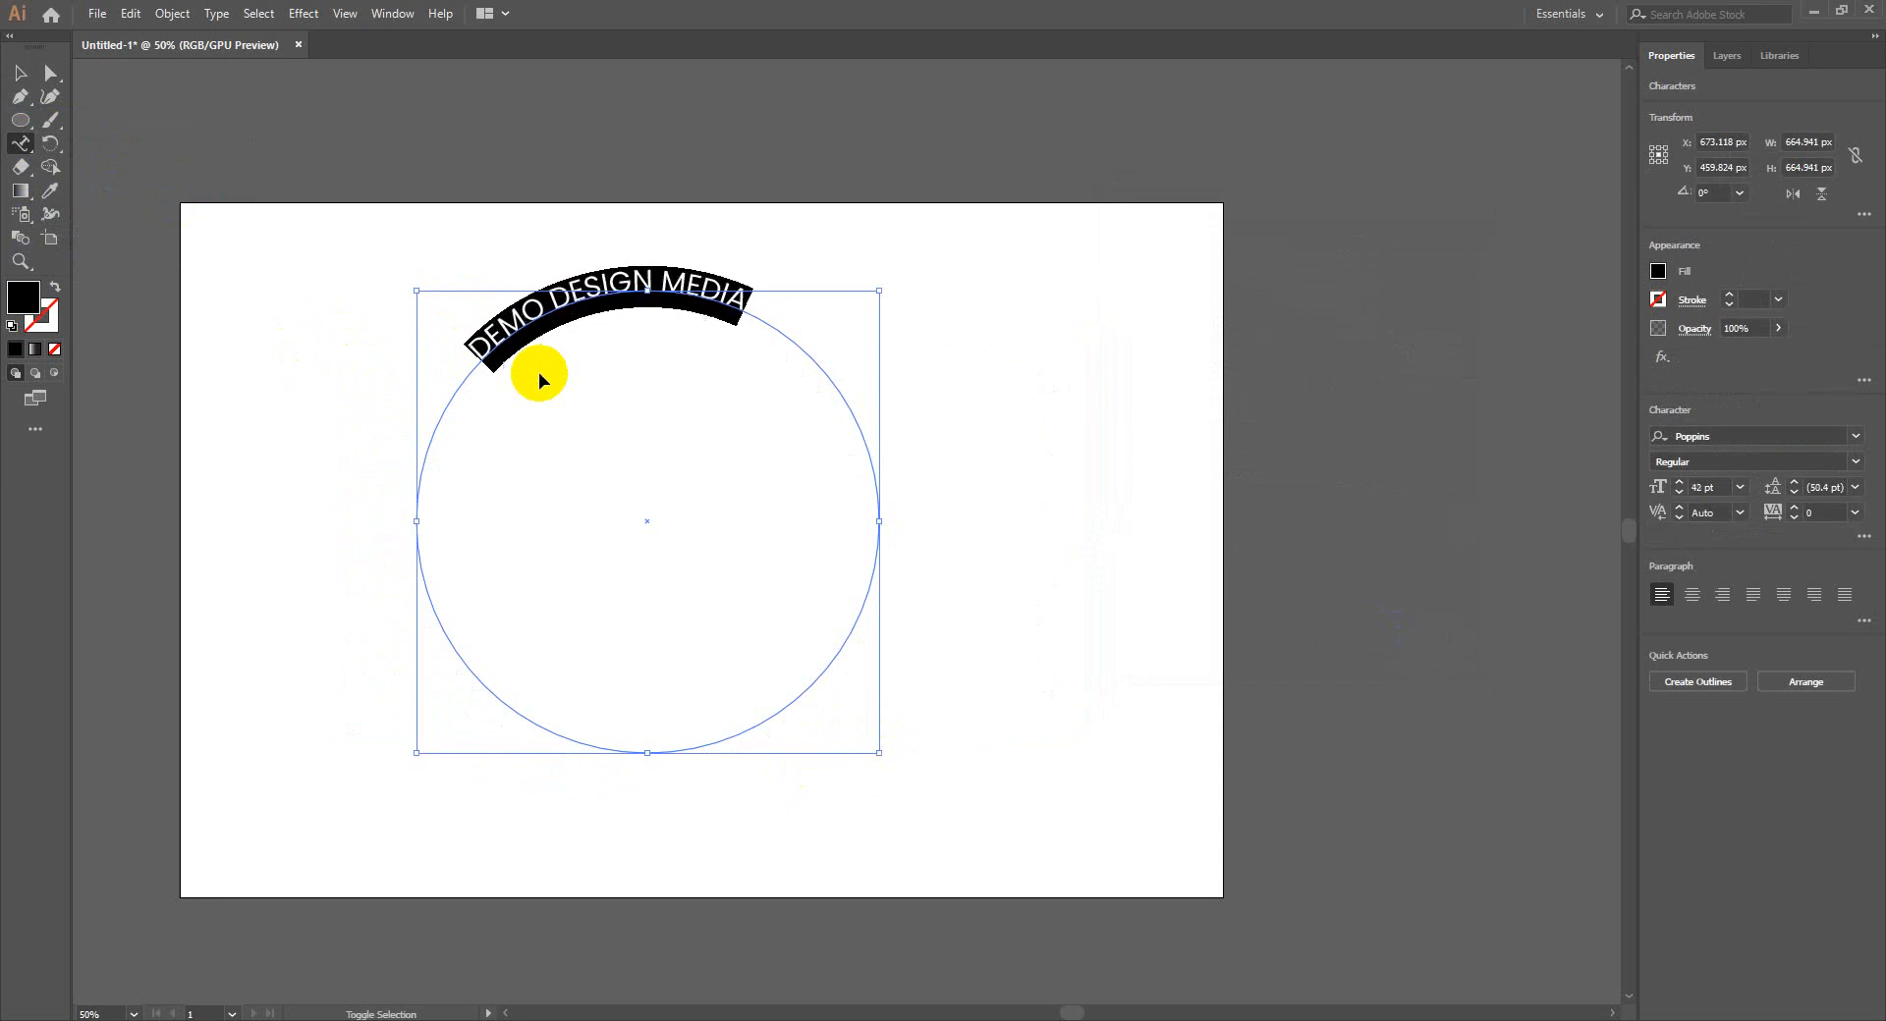
key(ctrl+shift+period)
Open the Type on a Path options for the circle text and preview the Skew effect
click(19, 73)
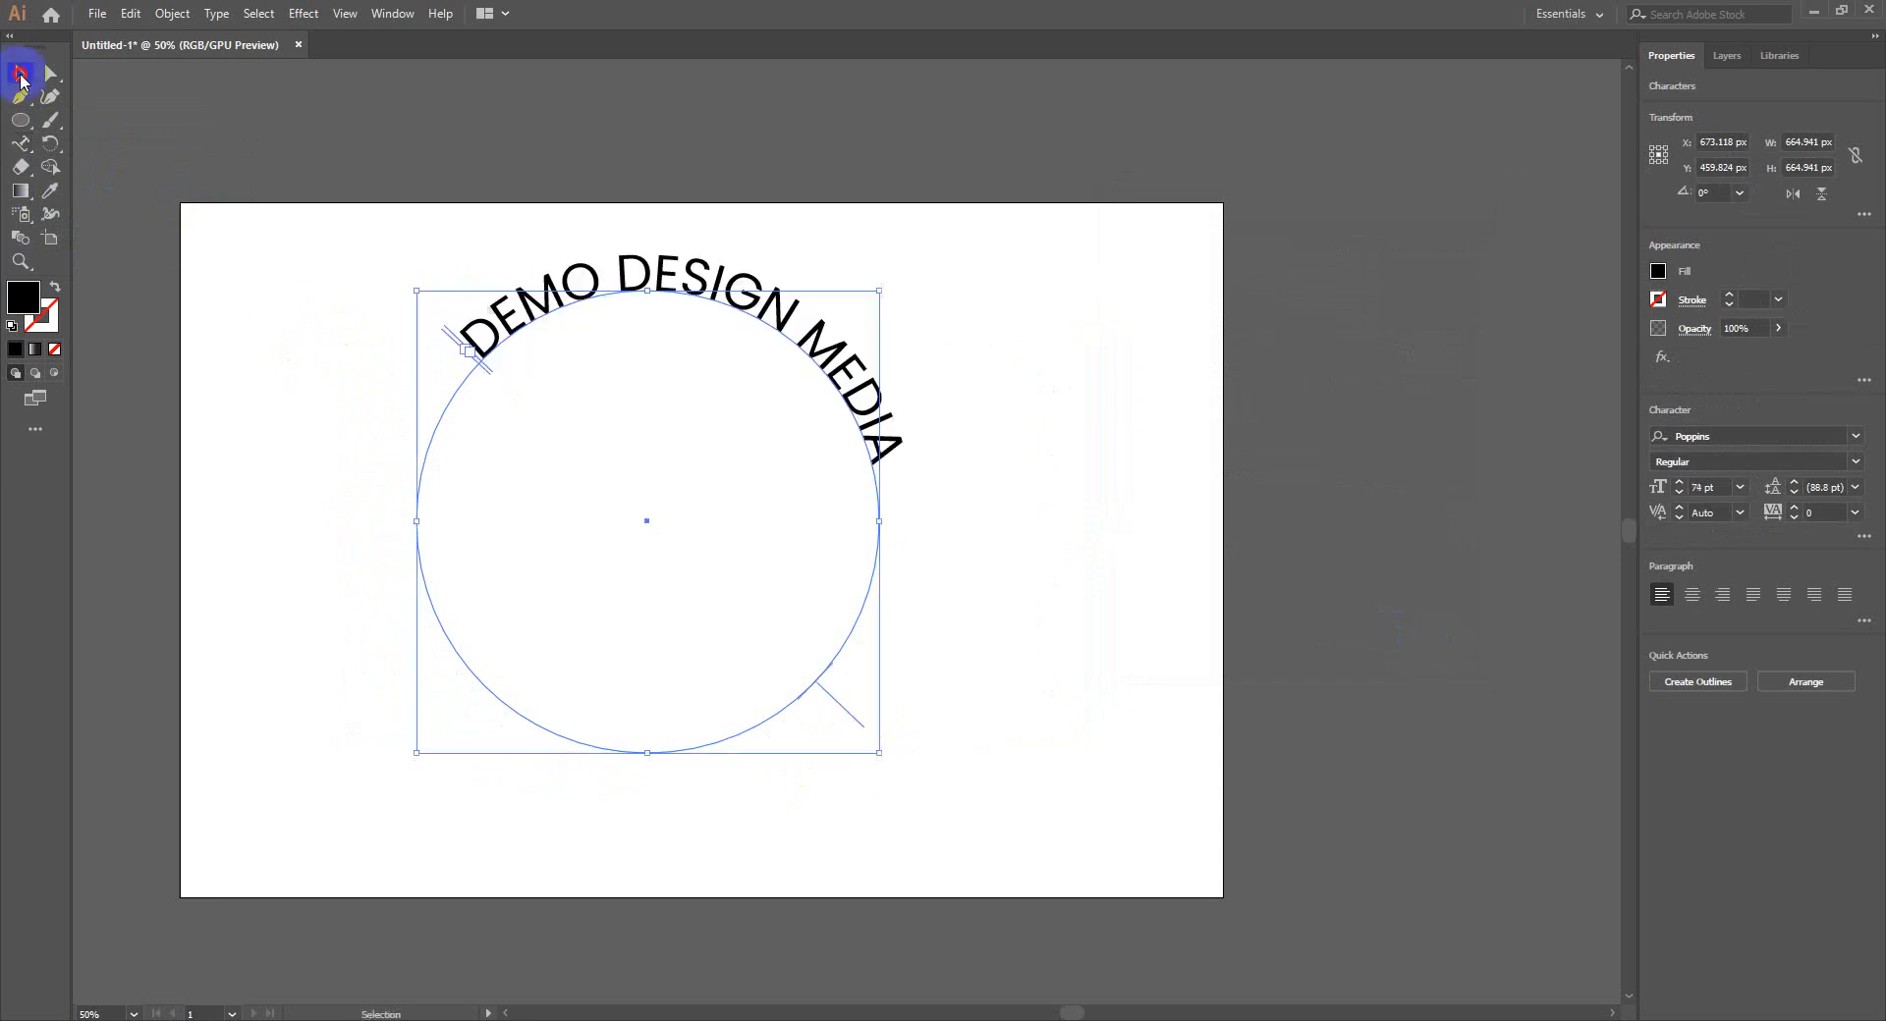
click(173, 13)
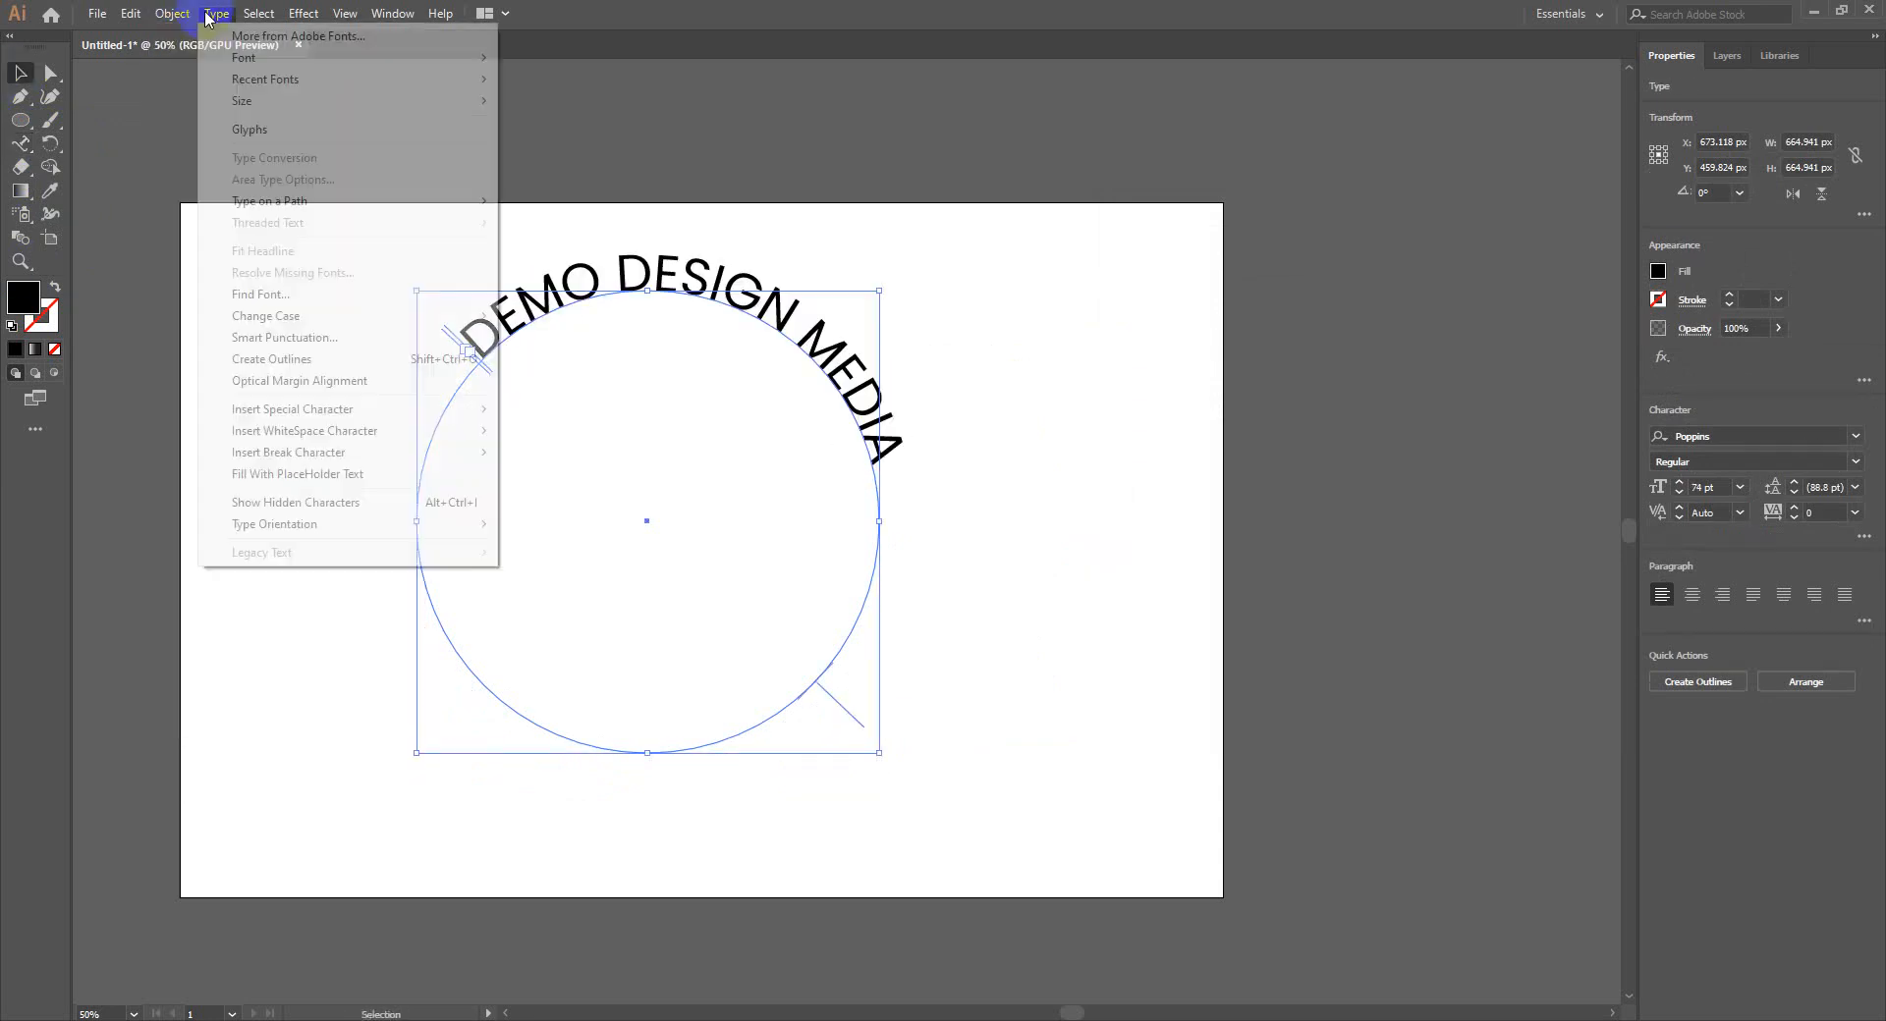
mouse_move(216, 13)
mouse_move(300, 202)
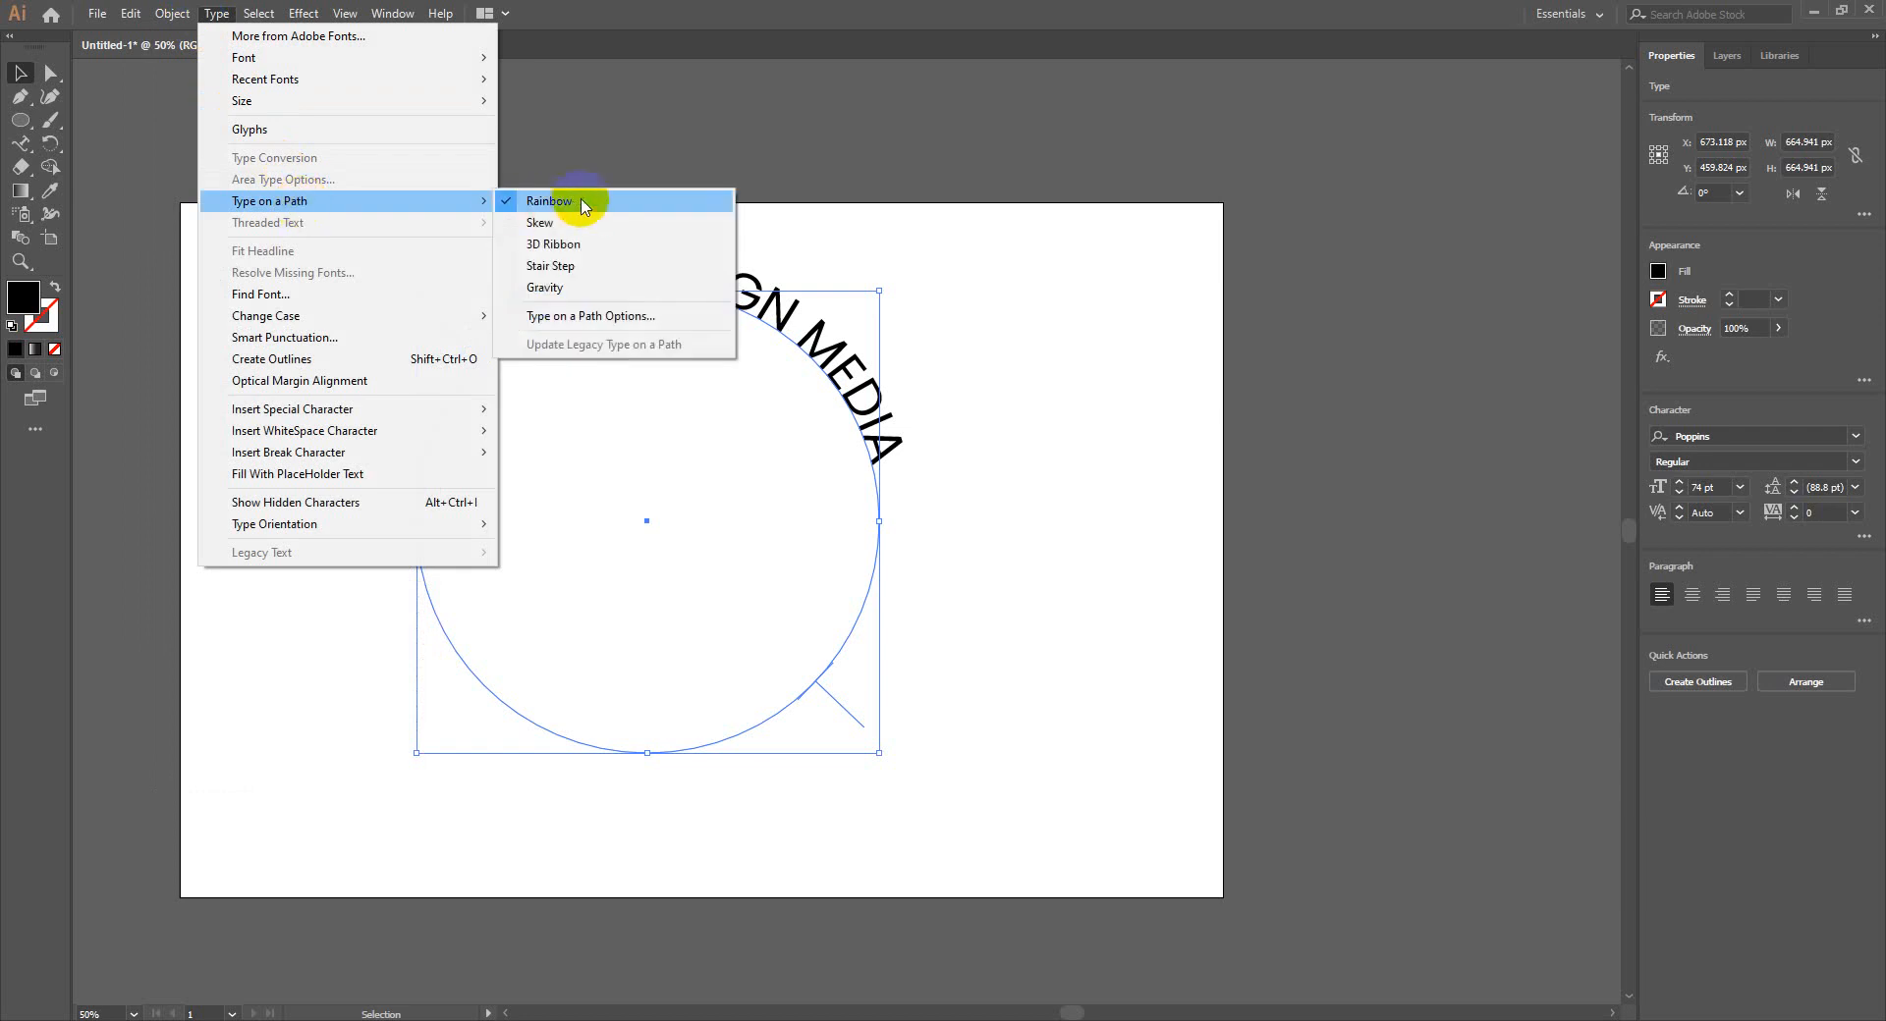
click(615, 315)
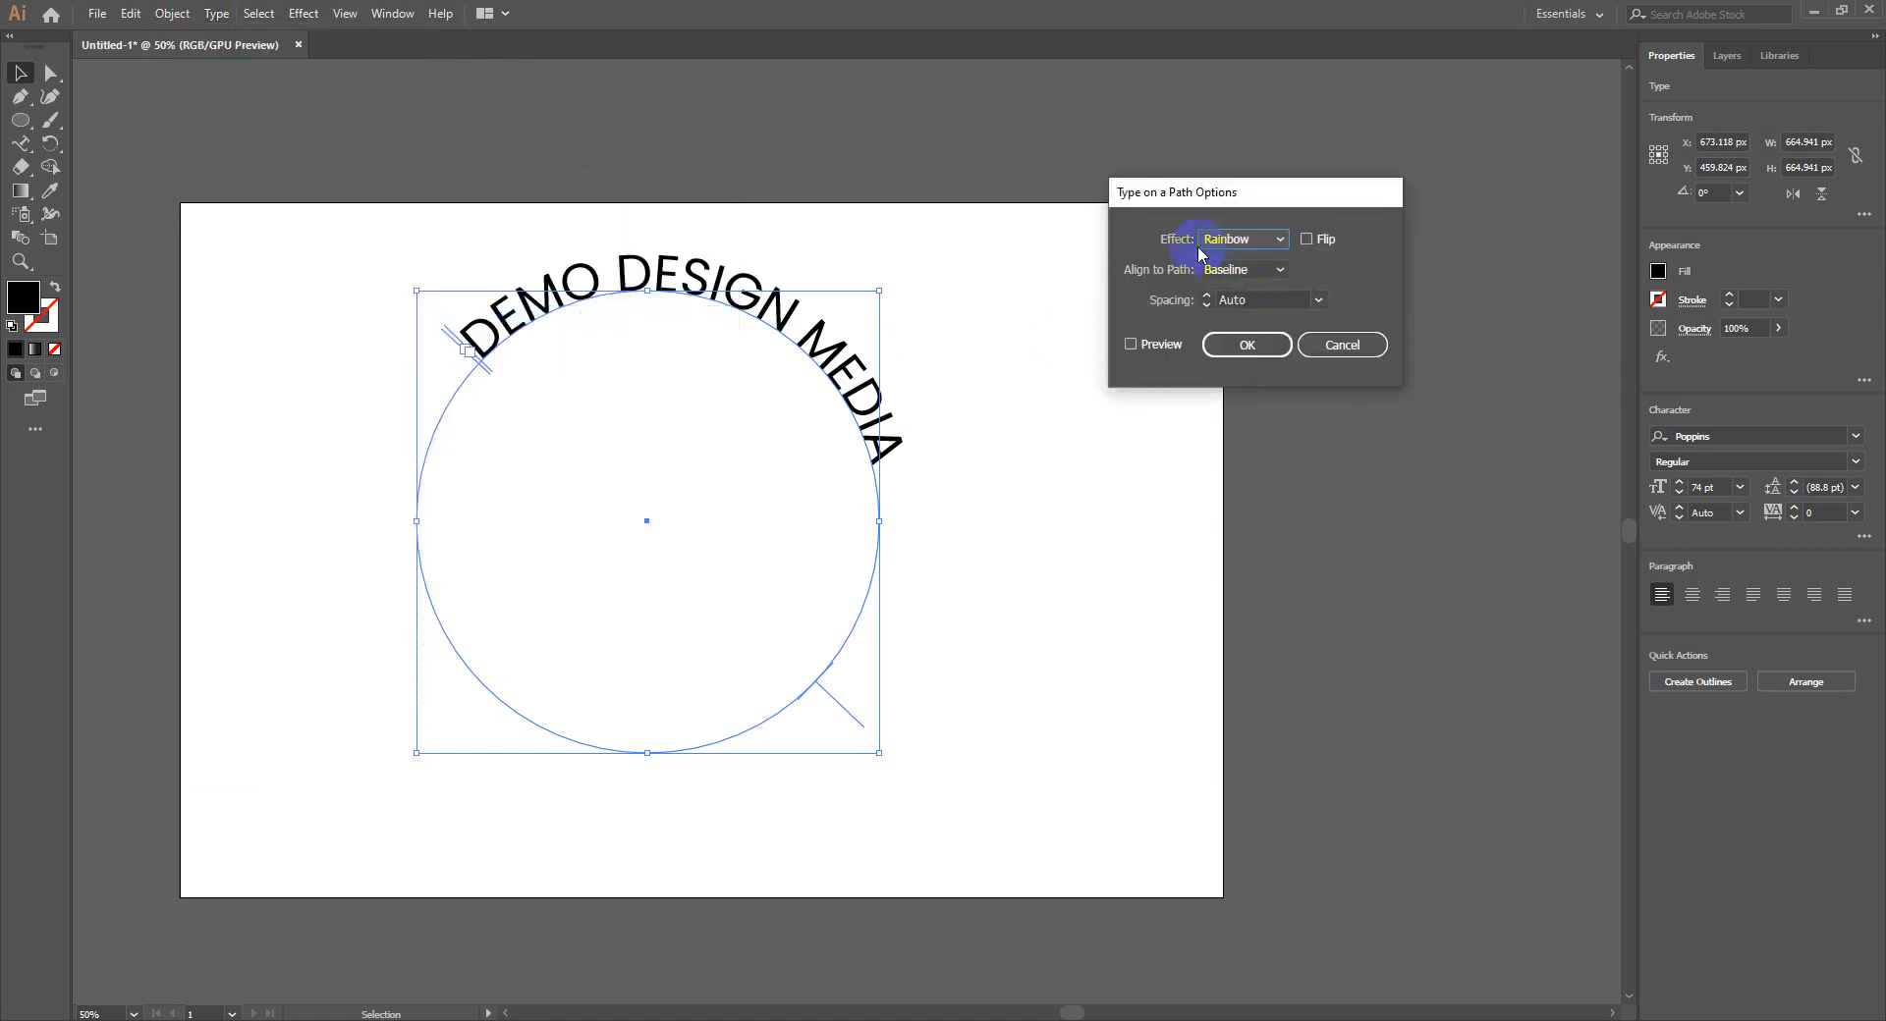
click(1222, 245)
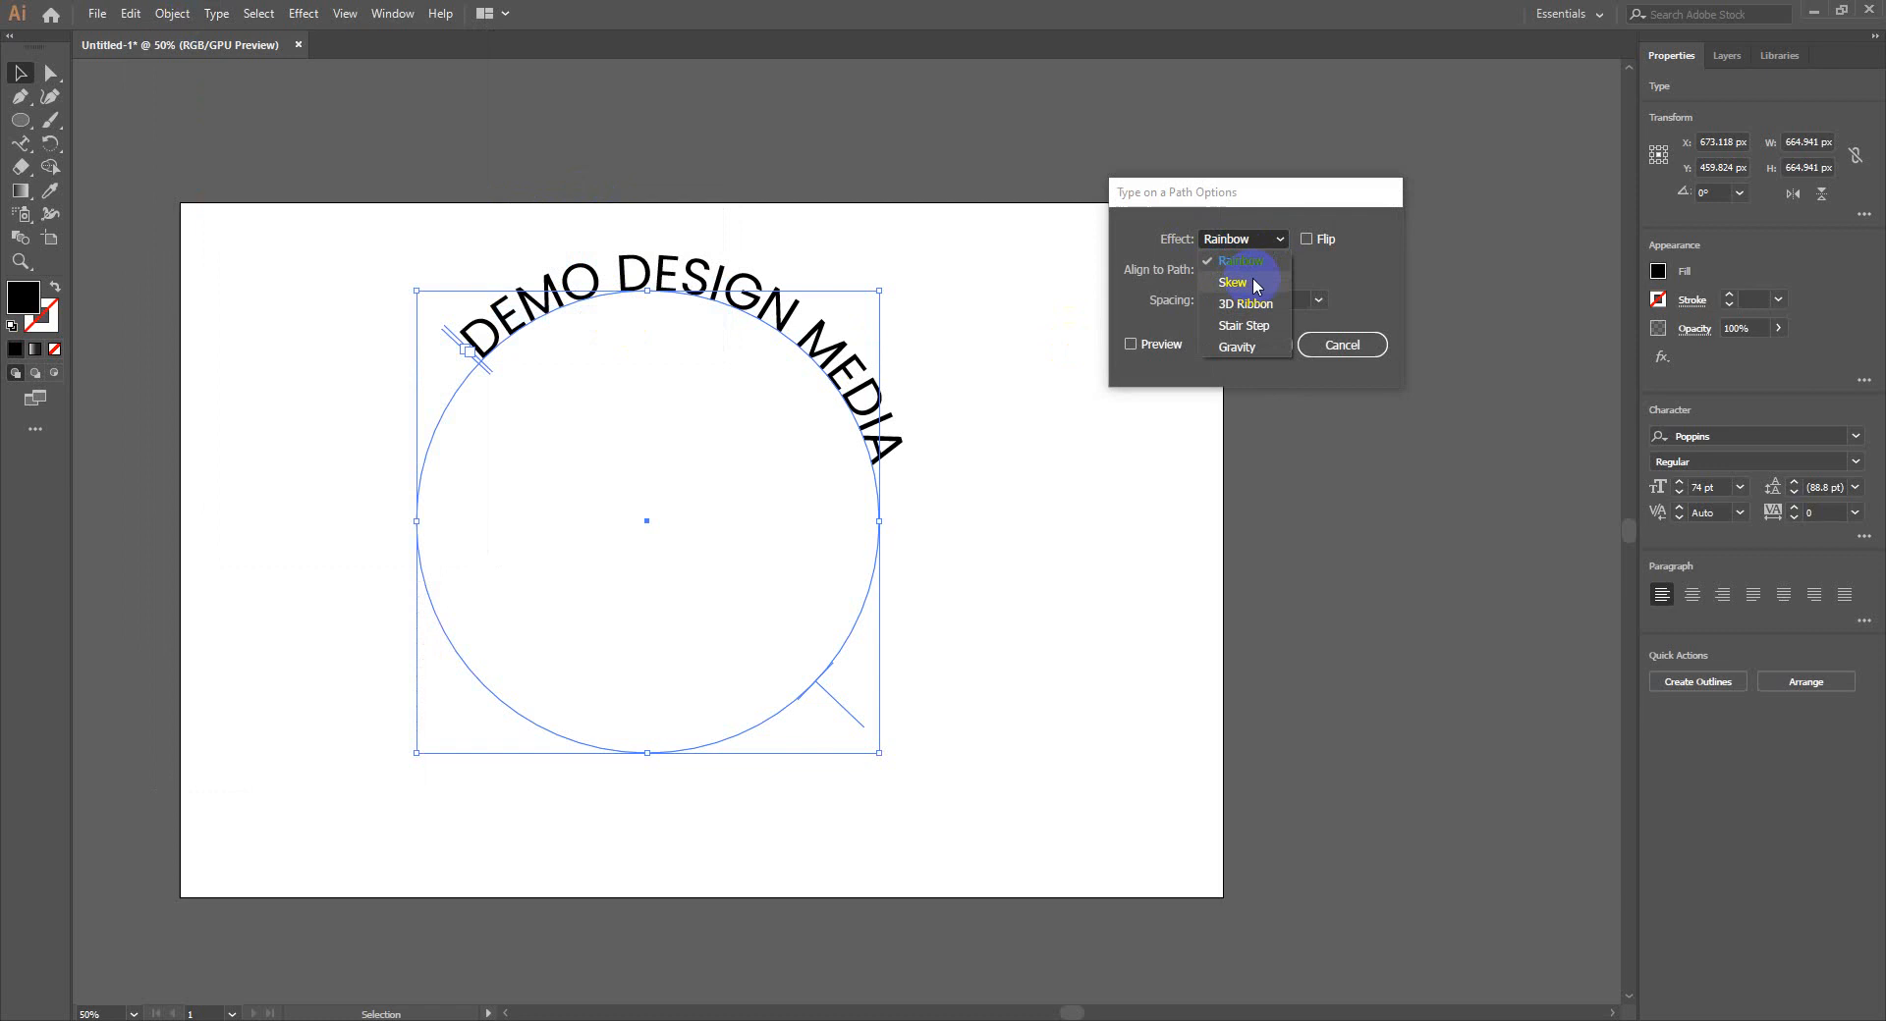
click(1251, 282)
click(1145, 345)
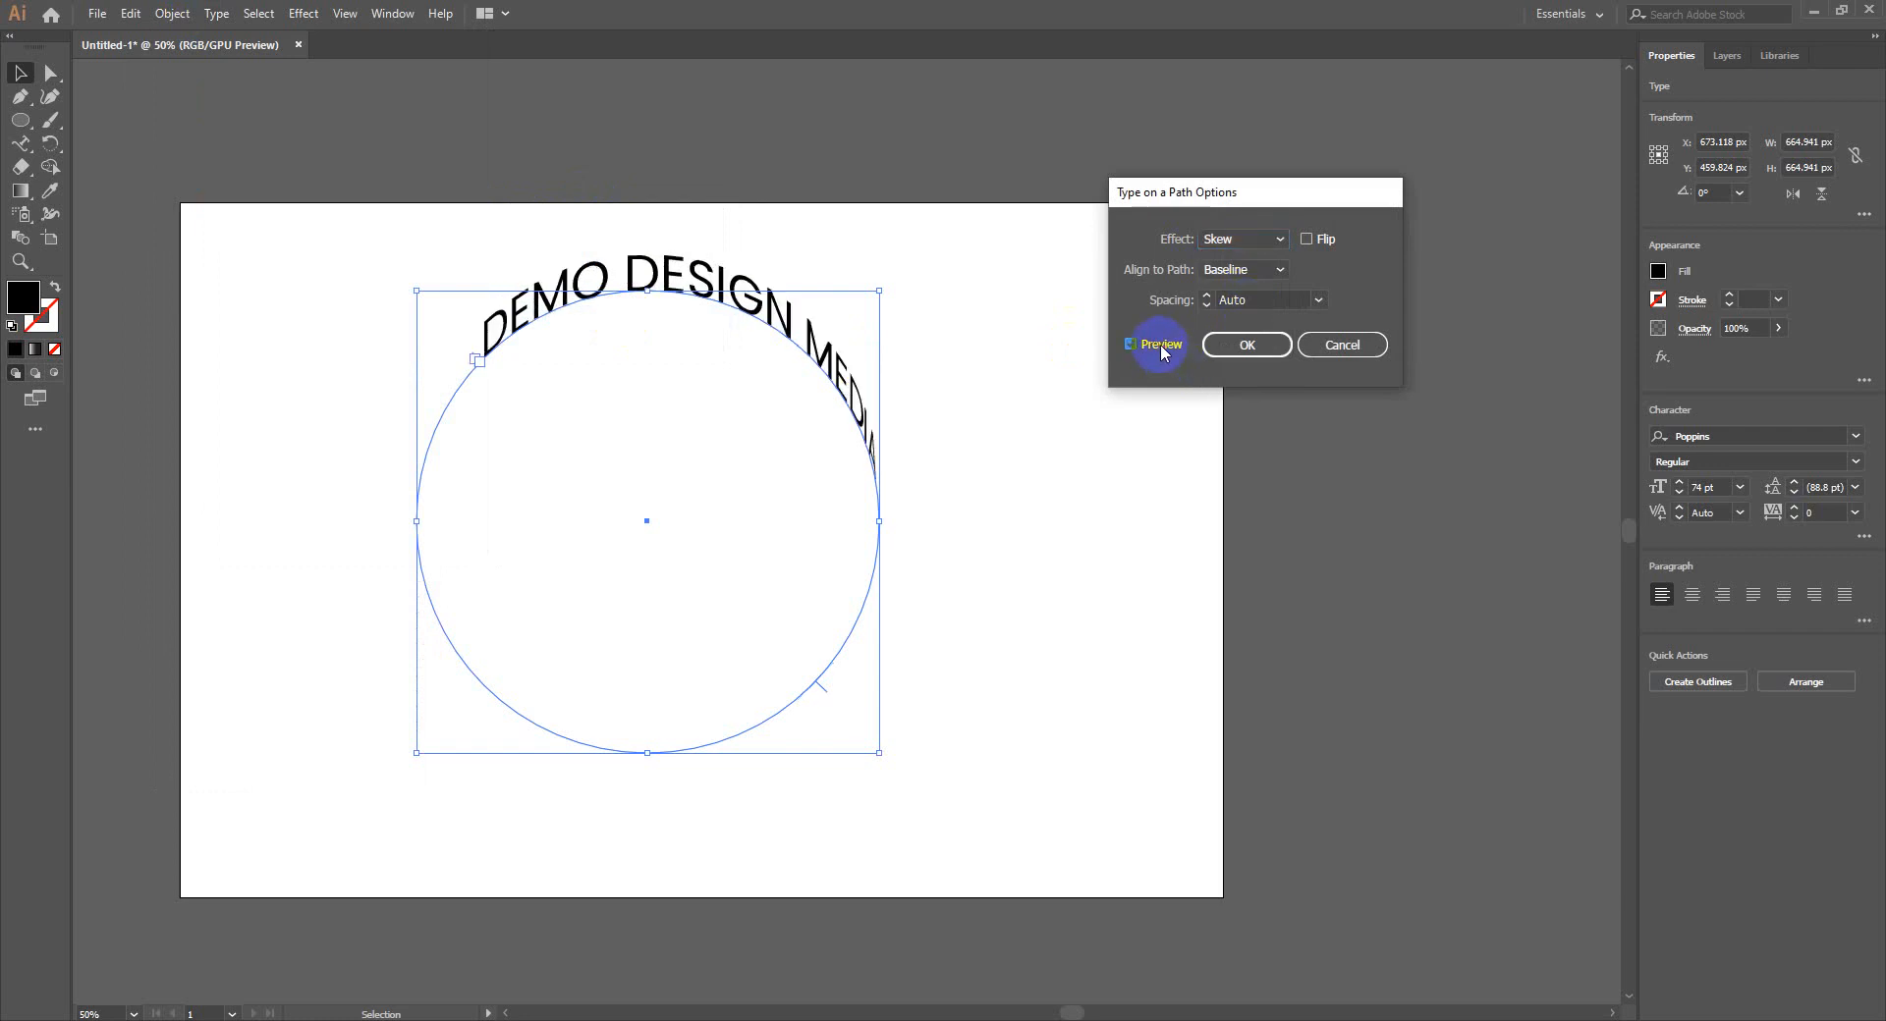
Try the 3D Ribbon, Stair Step and Gravity effects on the path text, and return to Rainbow
click(1261, 245)
click(1260, 302)
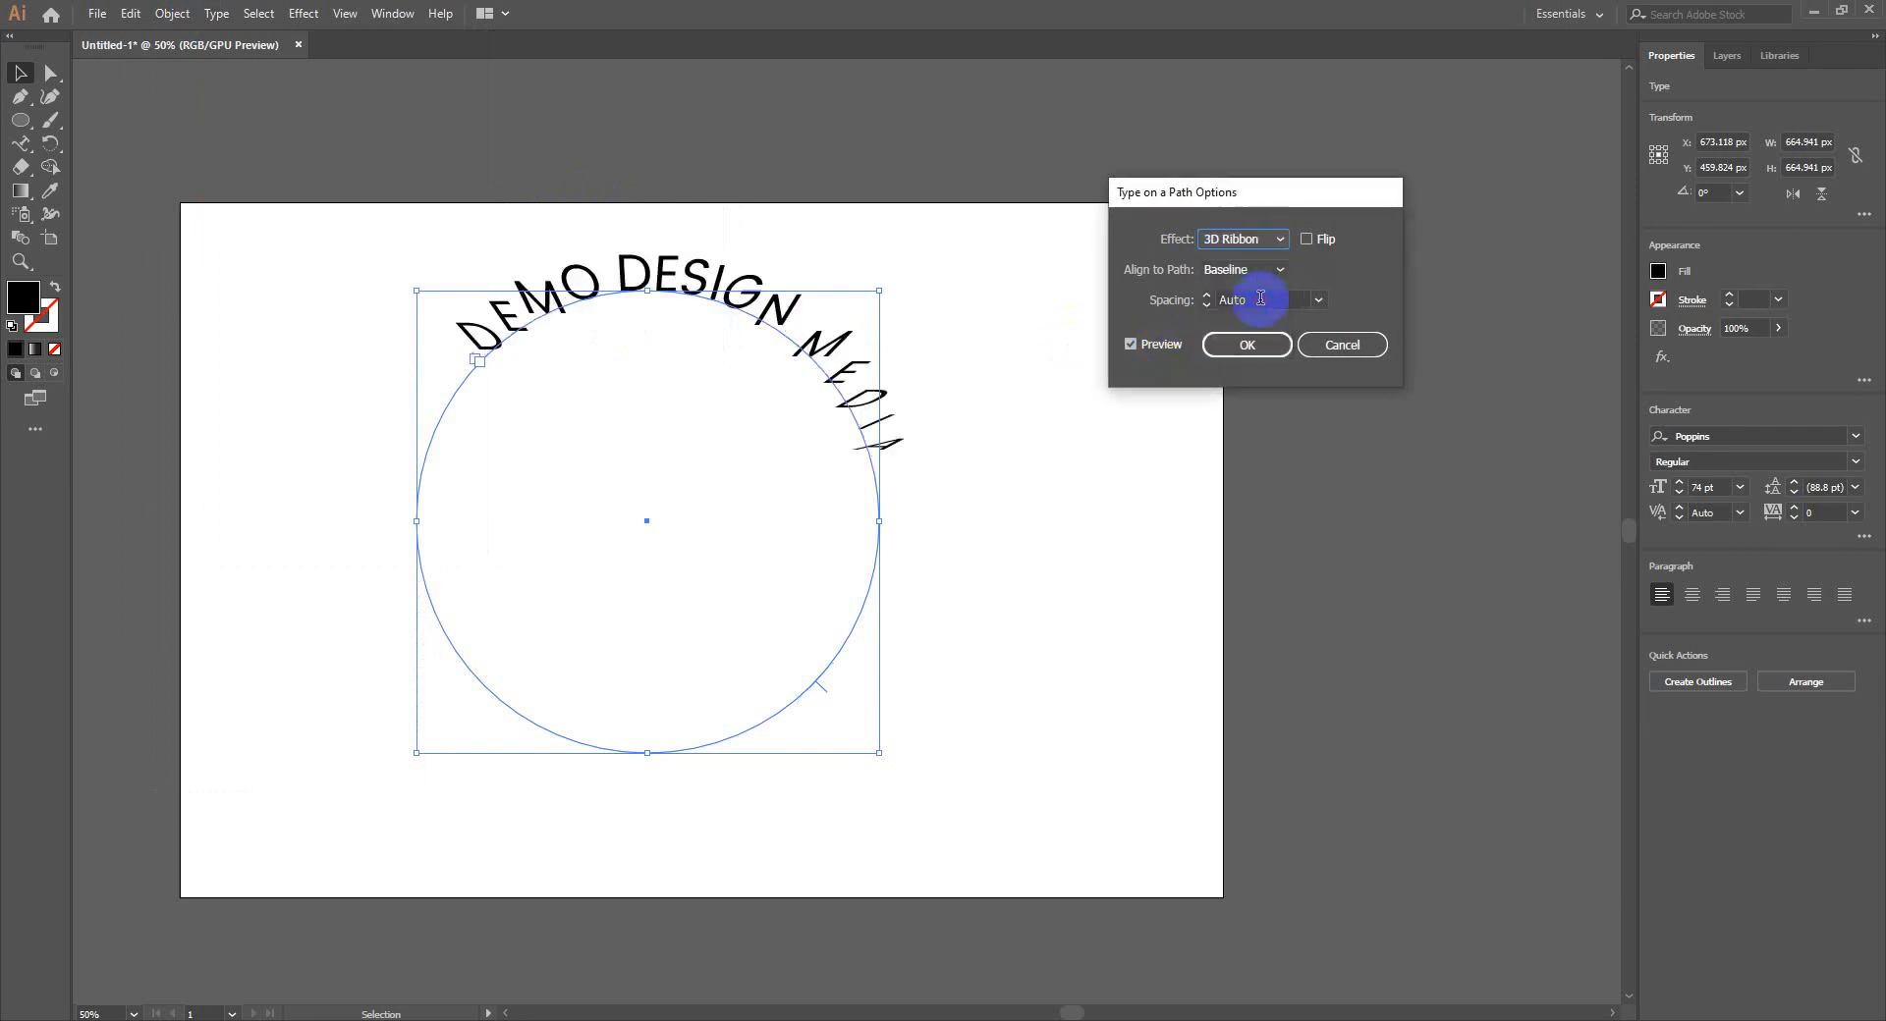
click(1247, 241)
click(1254, 331)
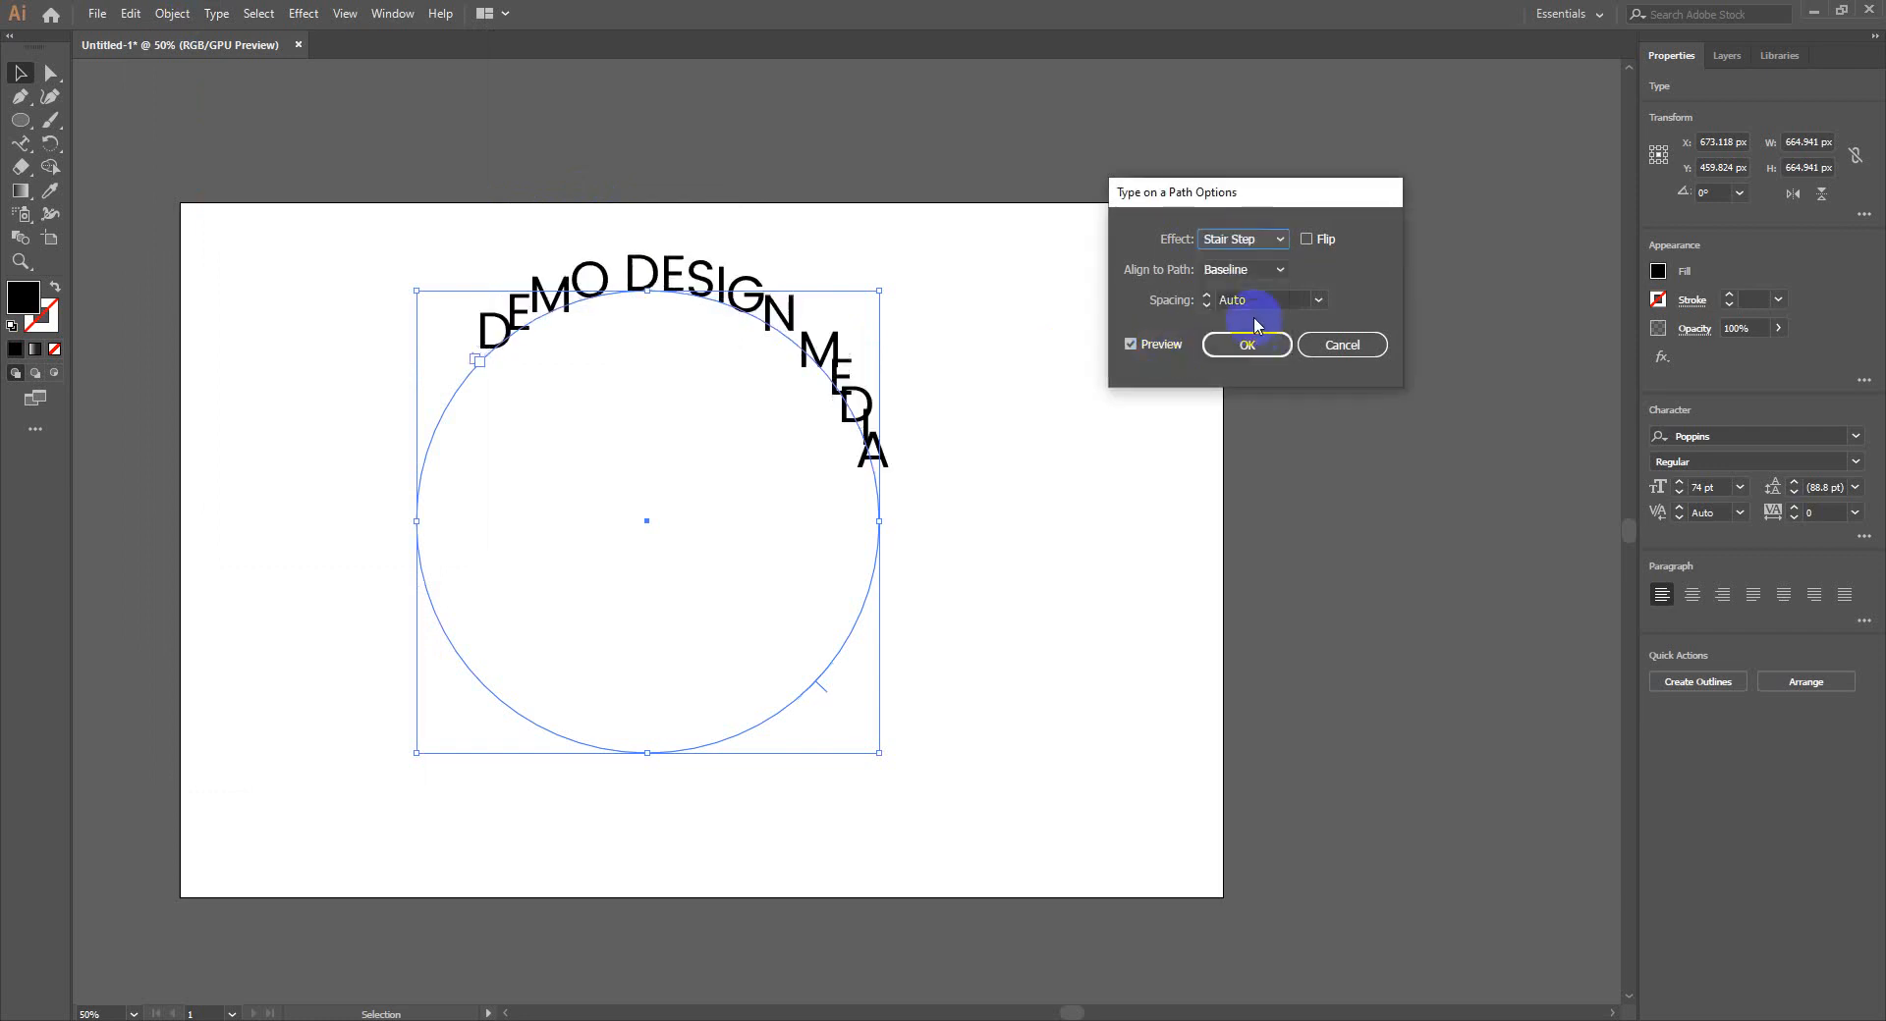
click(1239, 239)
click(1247, 348)
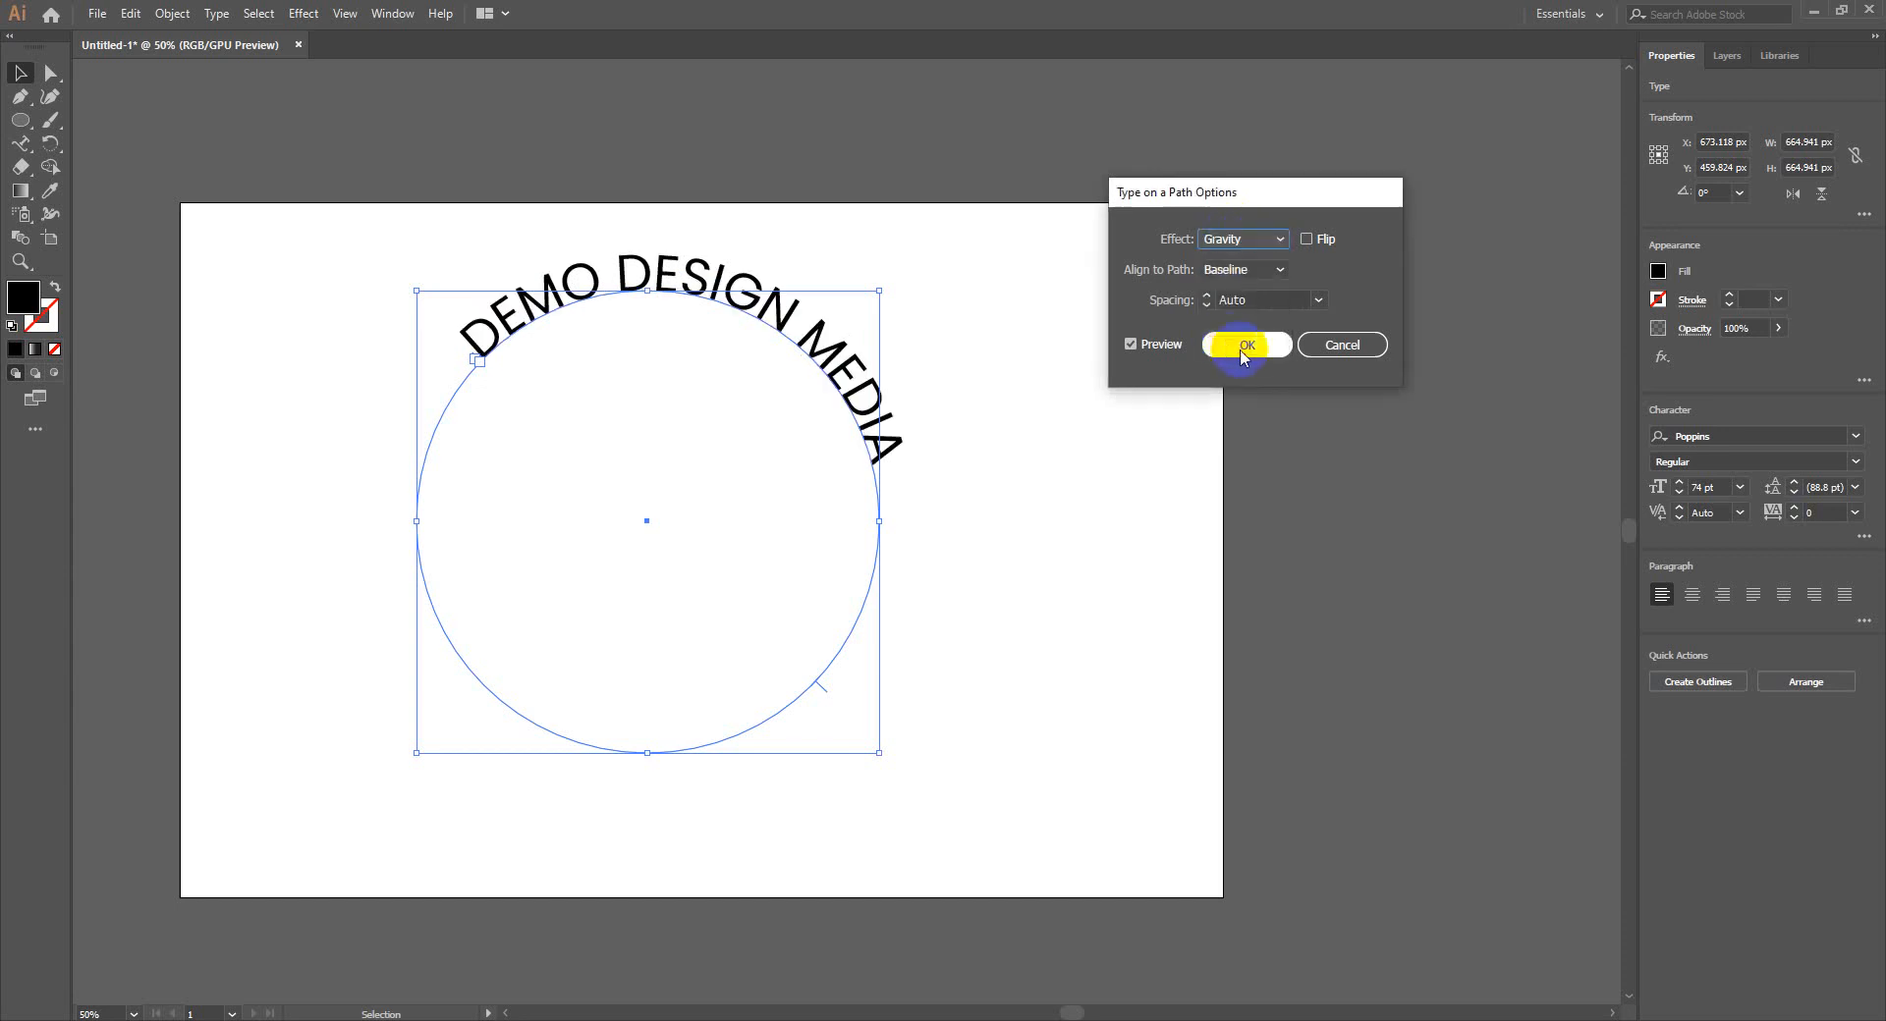
click(1228, 240)
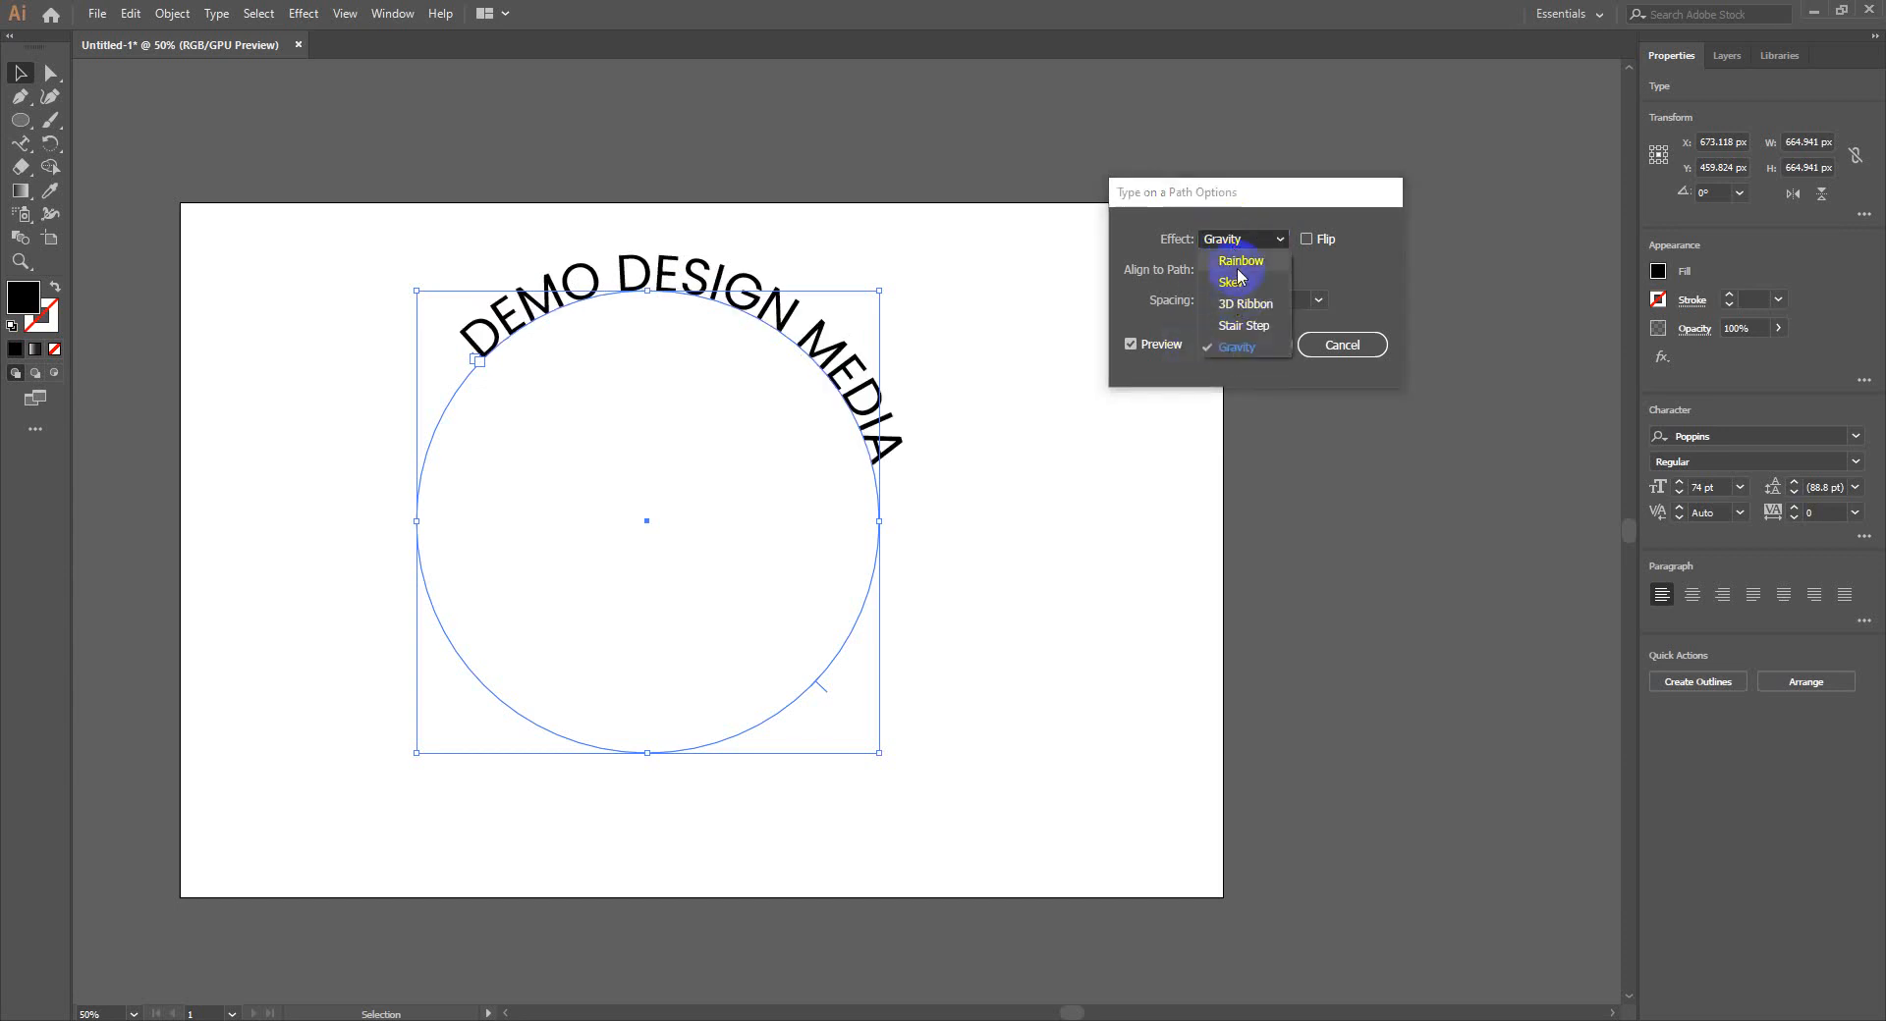
click(1235, 262)
Try flipping the text to the inside of the circle, and turn the flip off again
click(1307, 238)
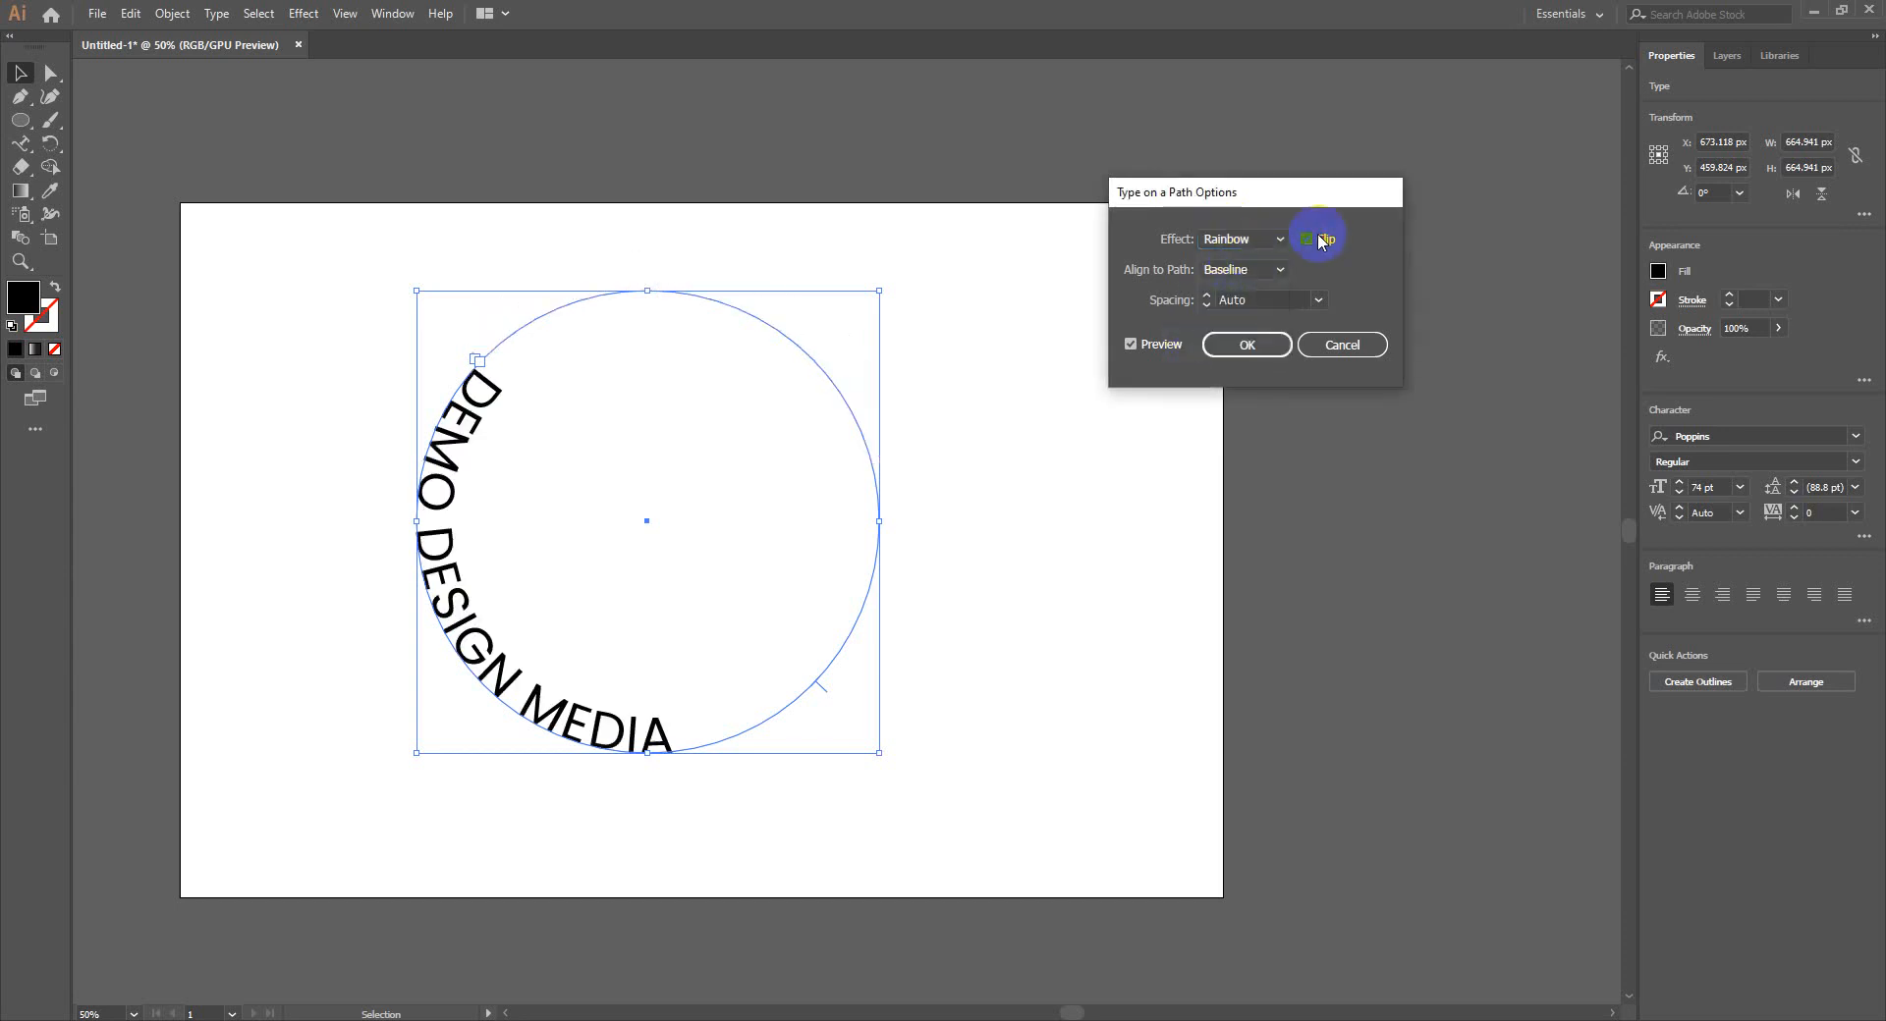
click(1317, 234)
click(1316, 233)
click(1316, 234)
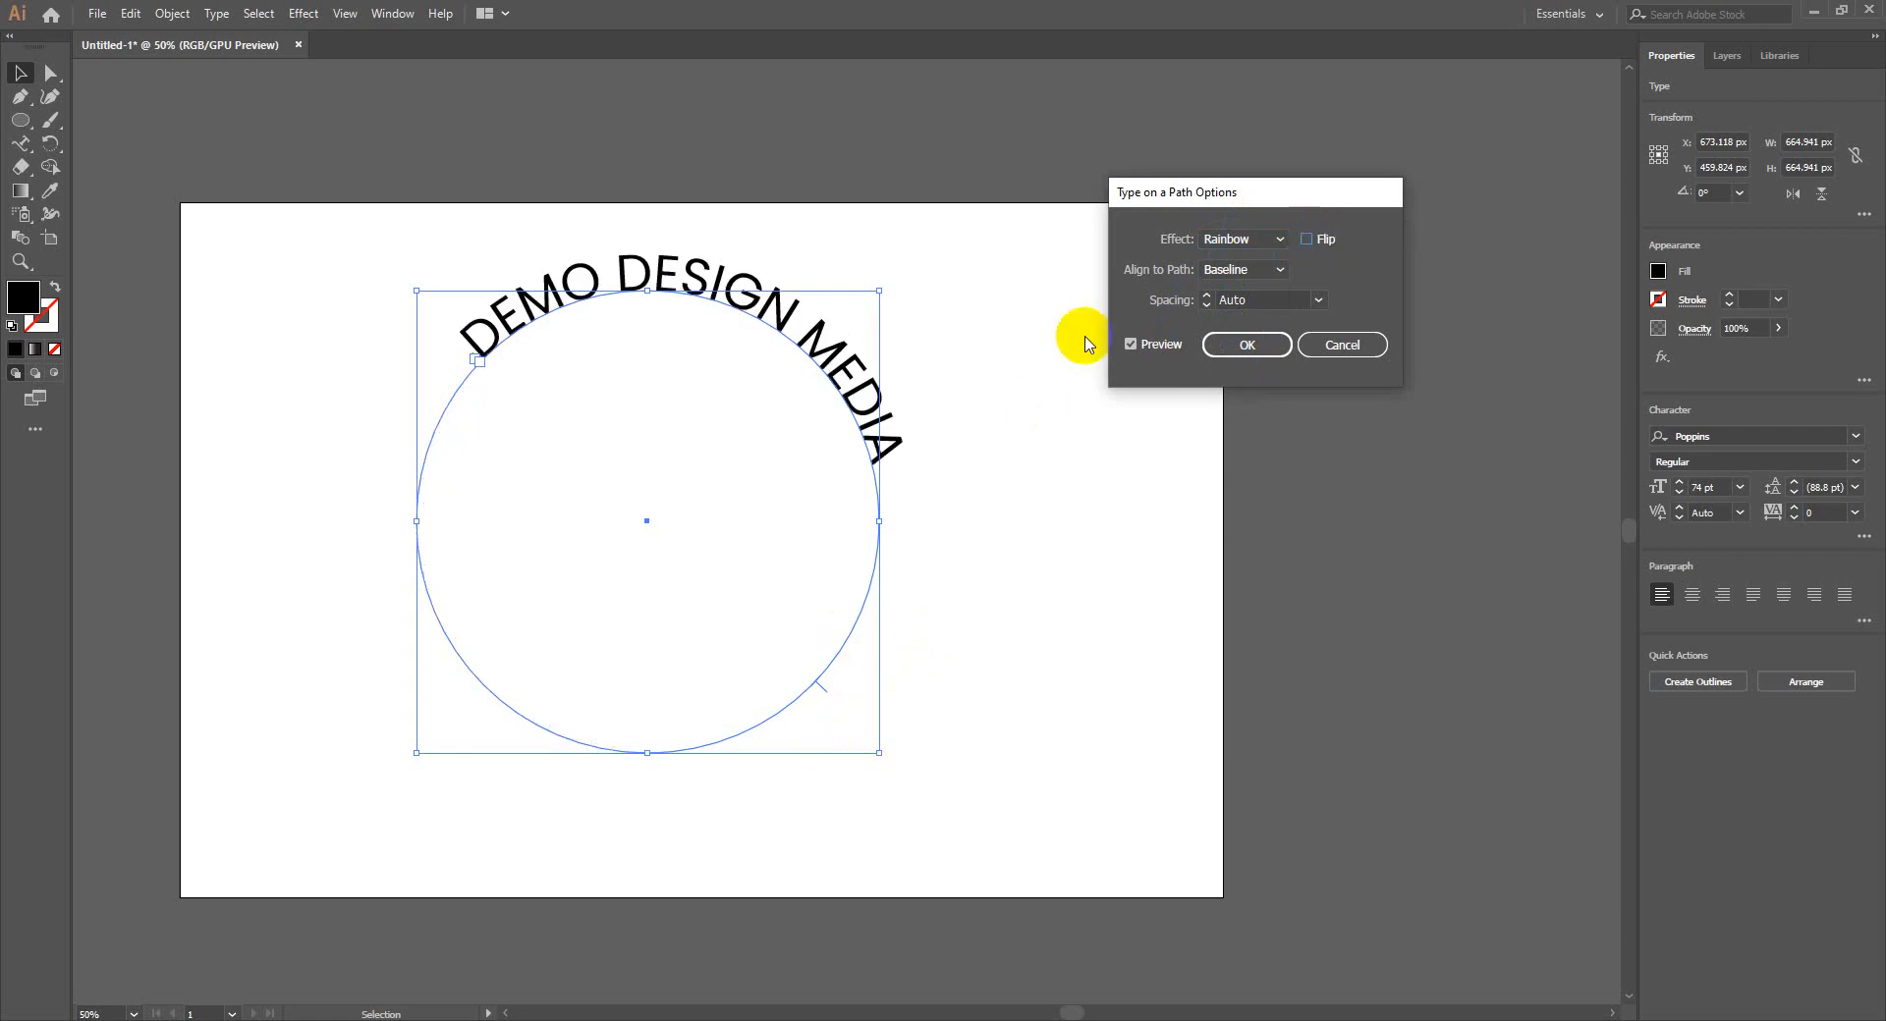
Try aligning the text to the circle by its ascender and by its descender, ending on Ascender
click(1237, 273)
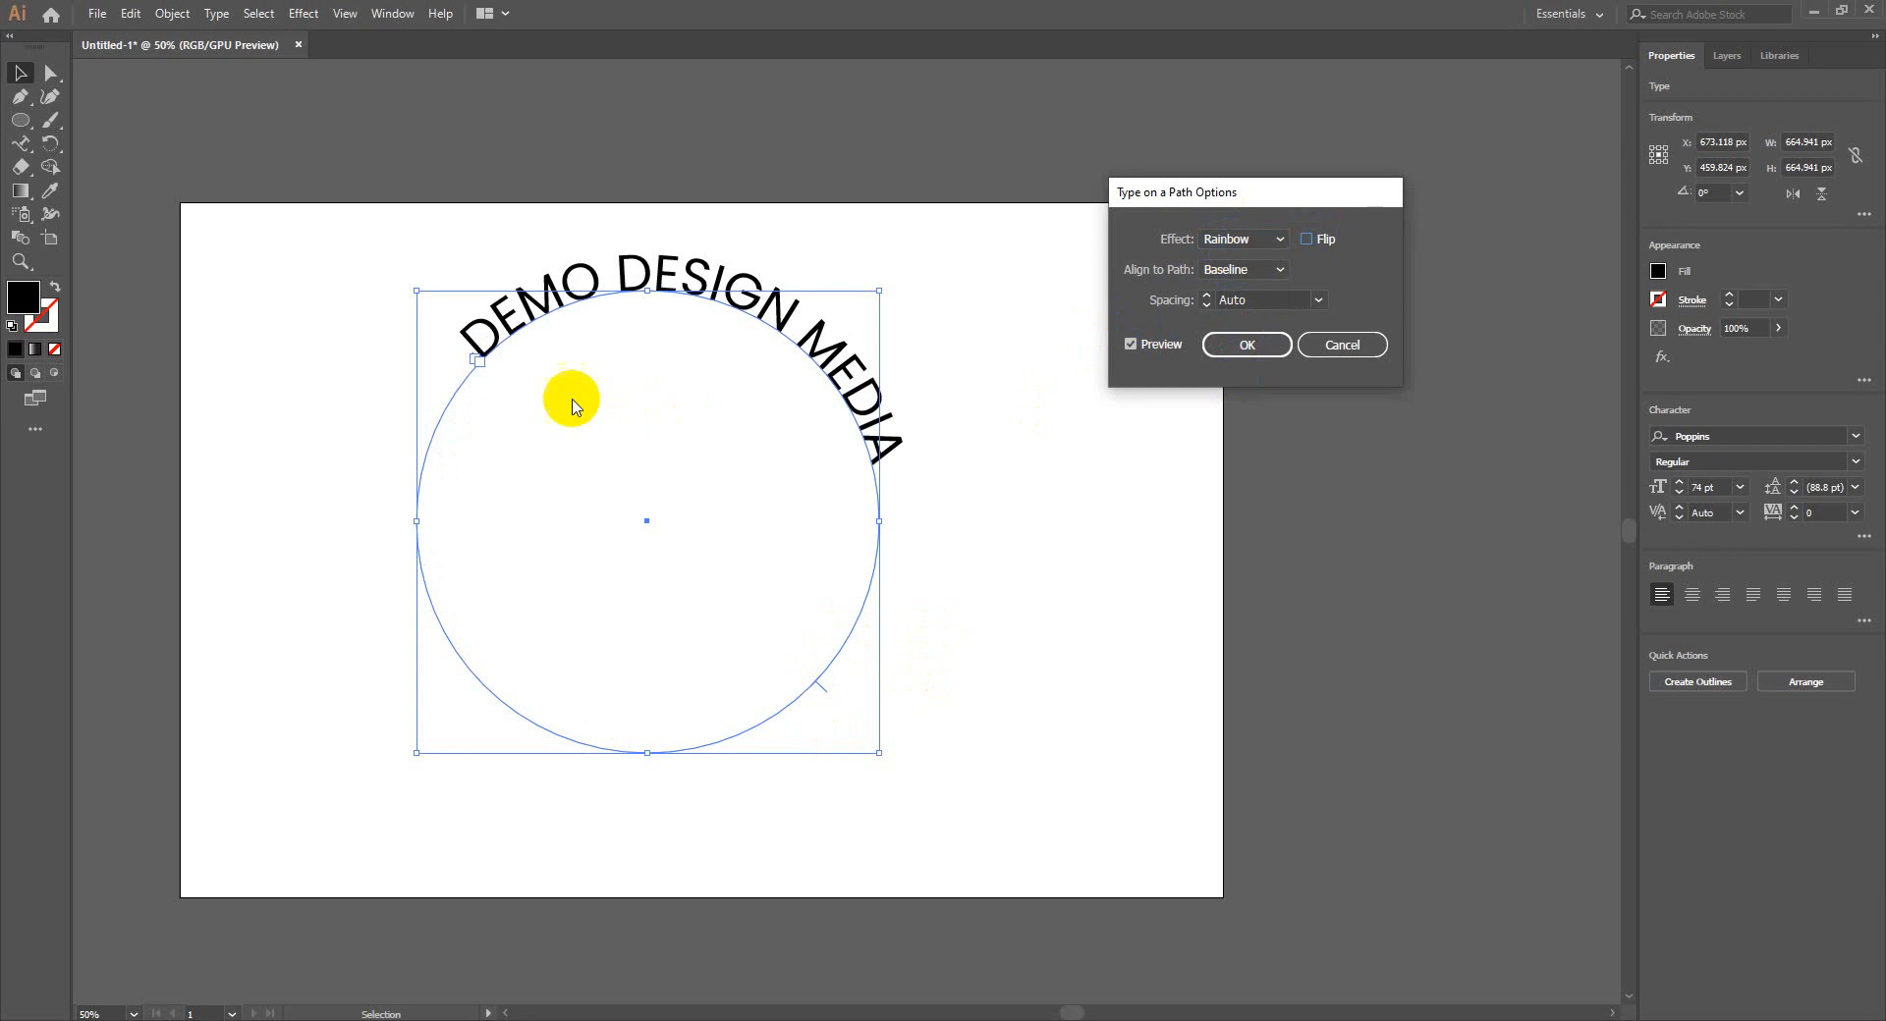
click(1256, 271)
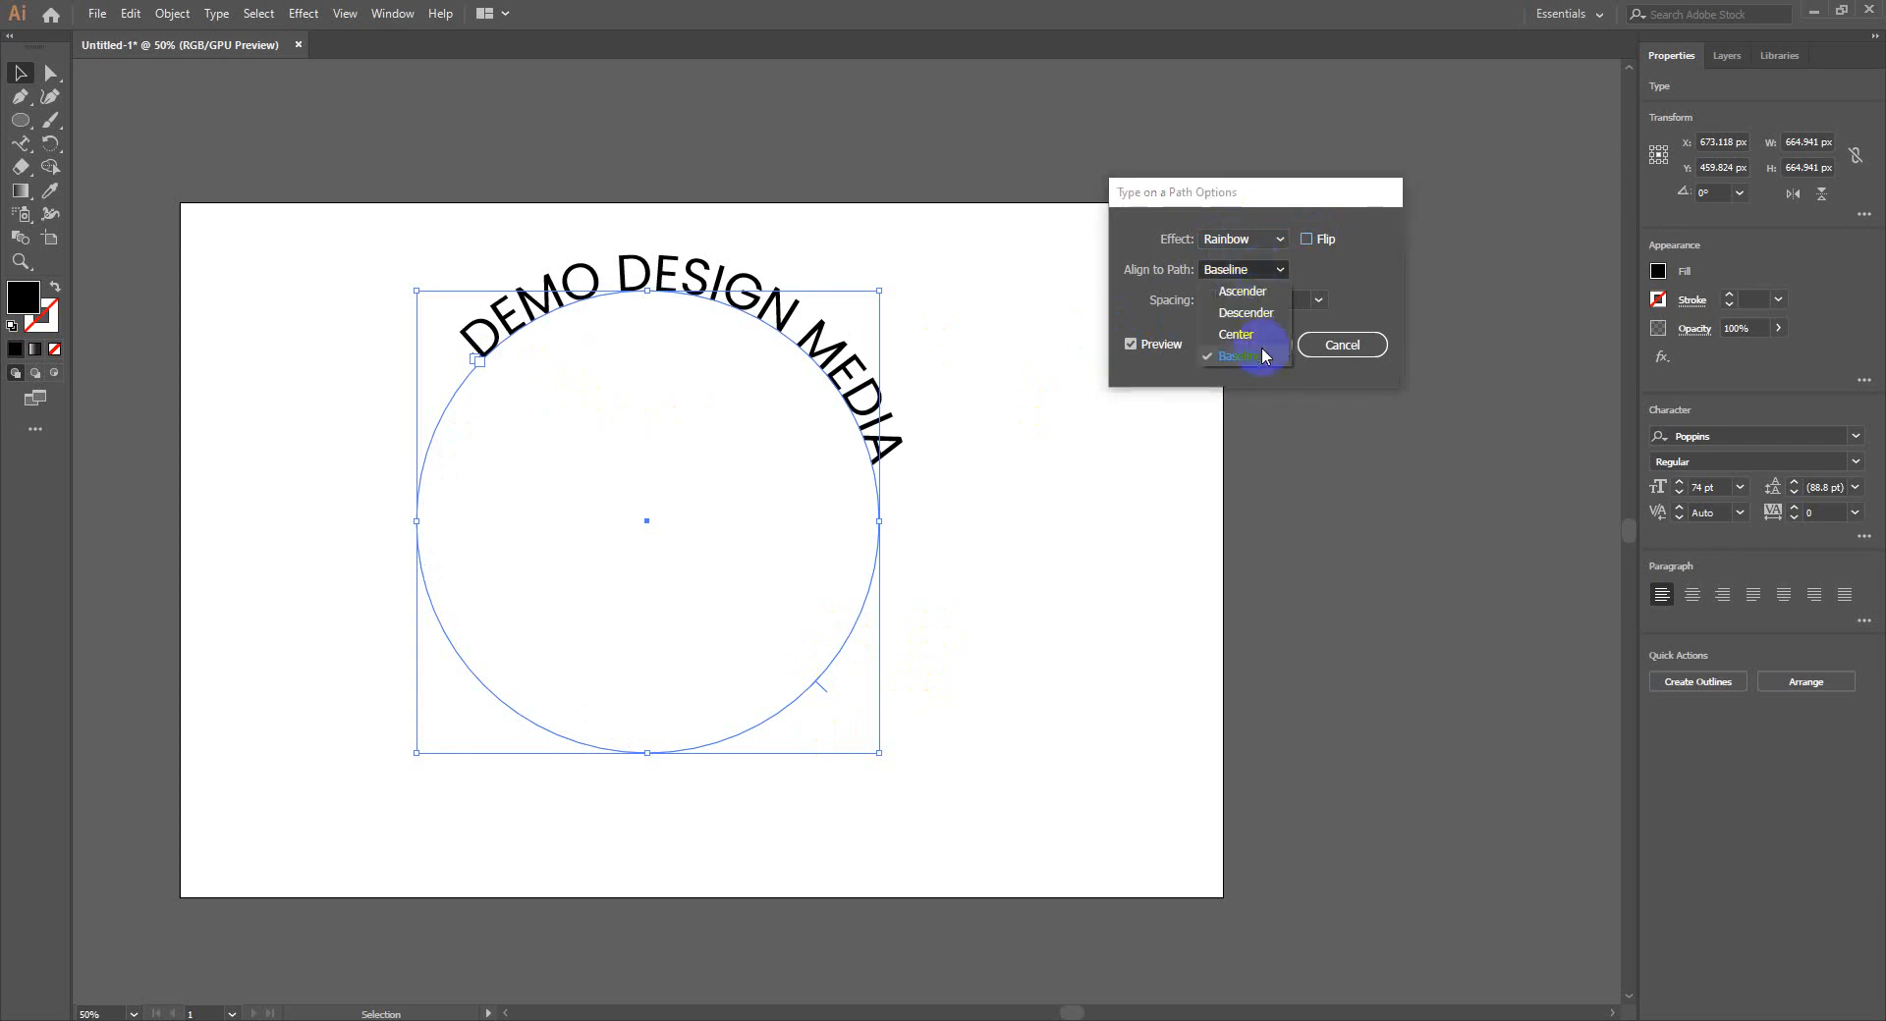
click(1243, 291)
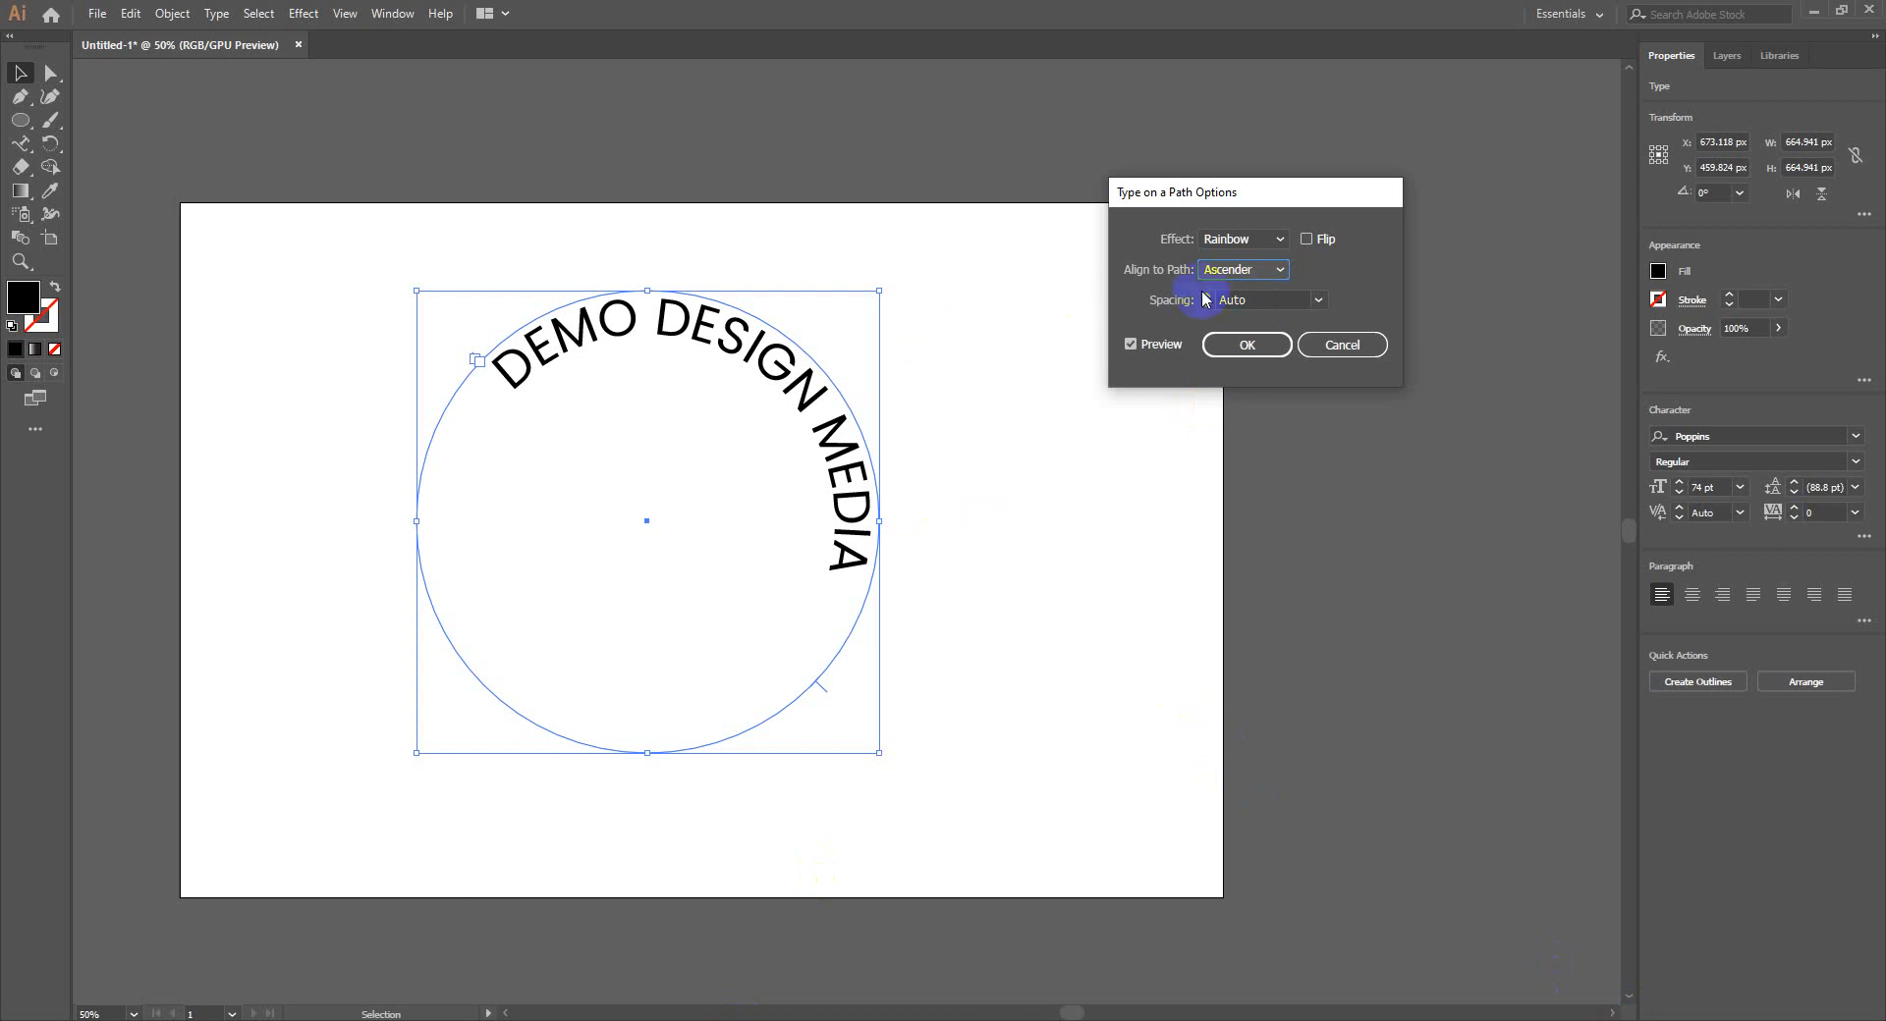
click(1236, 271)
click(1239, 307)
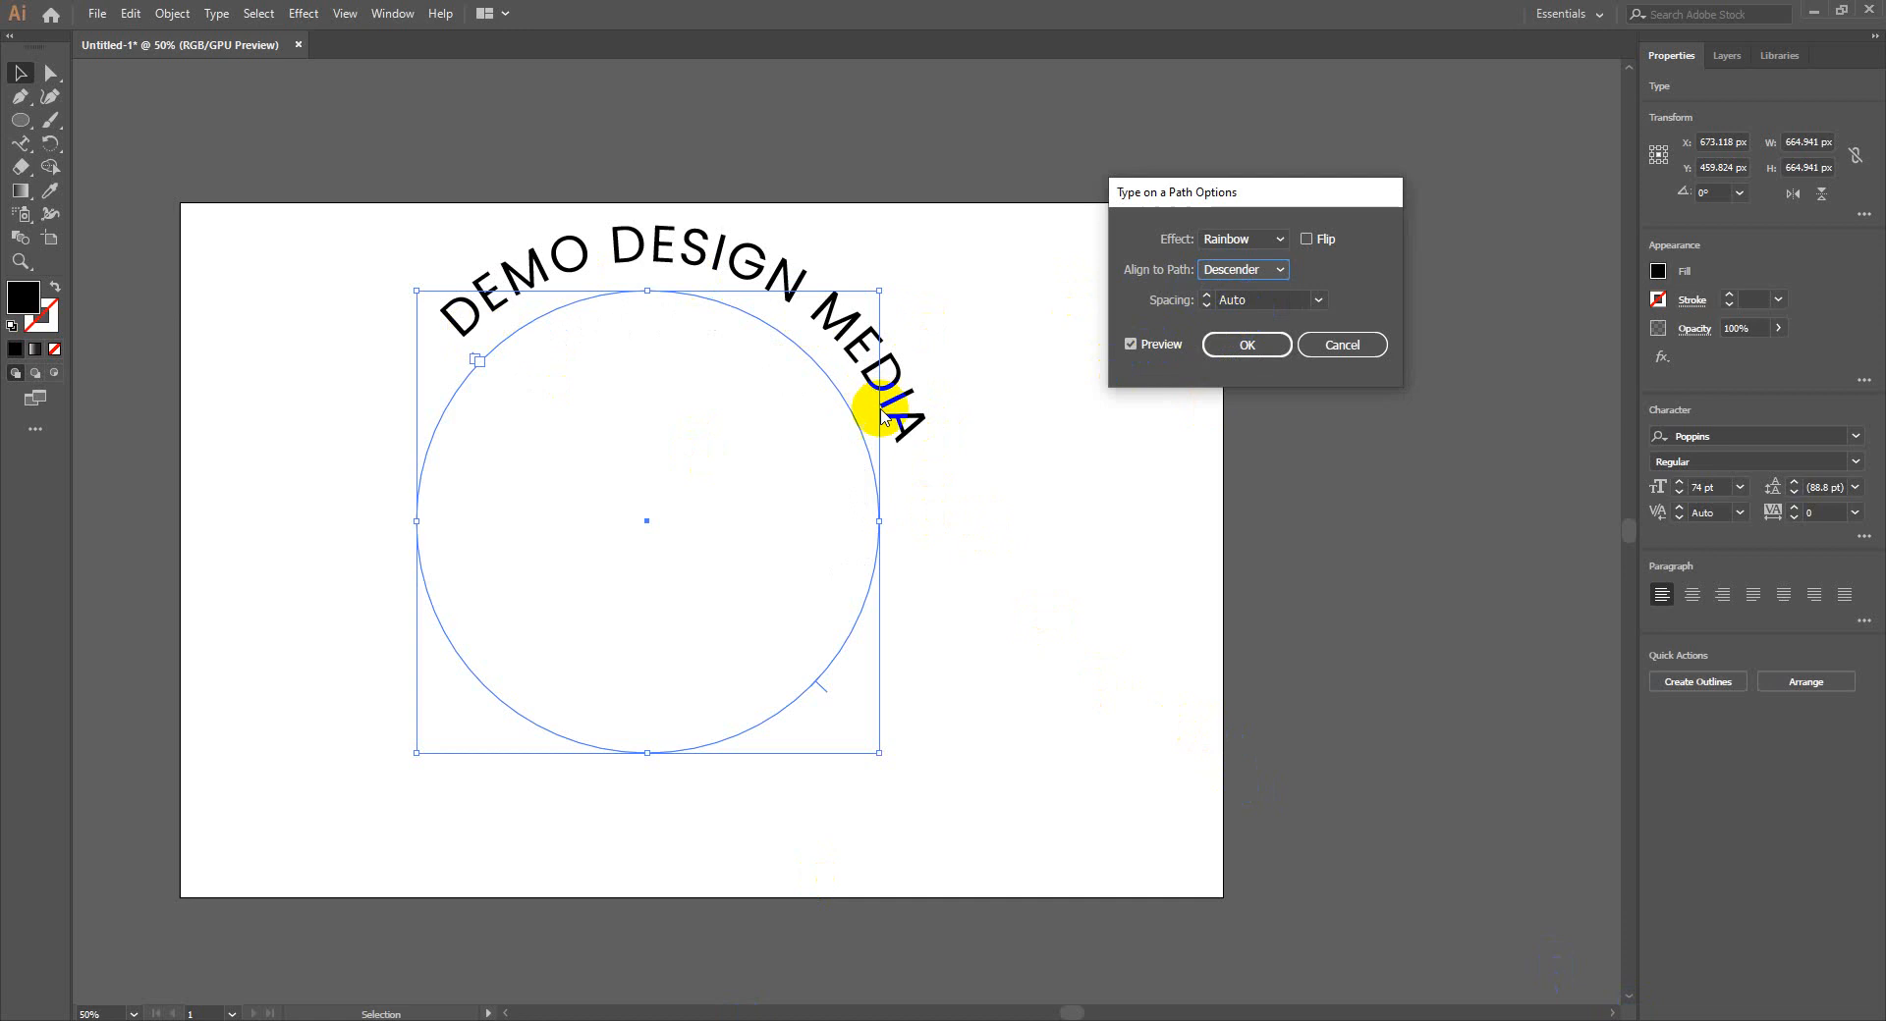
click(1239, 269)
click(1218, 293)
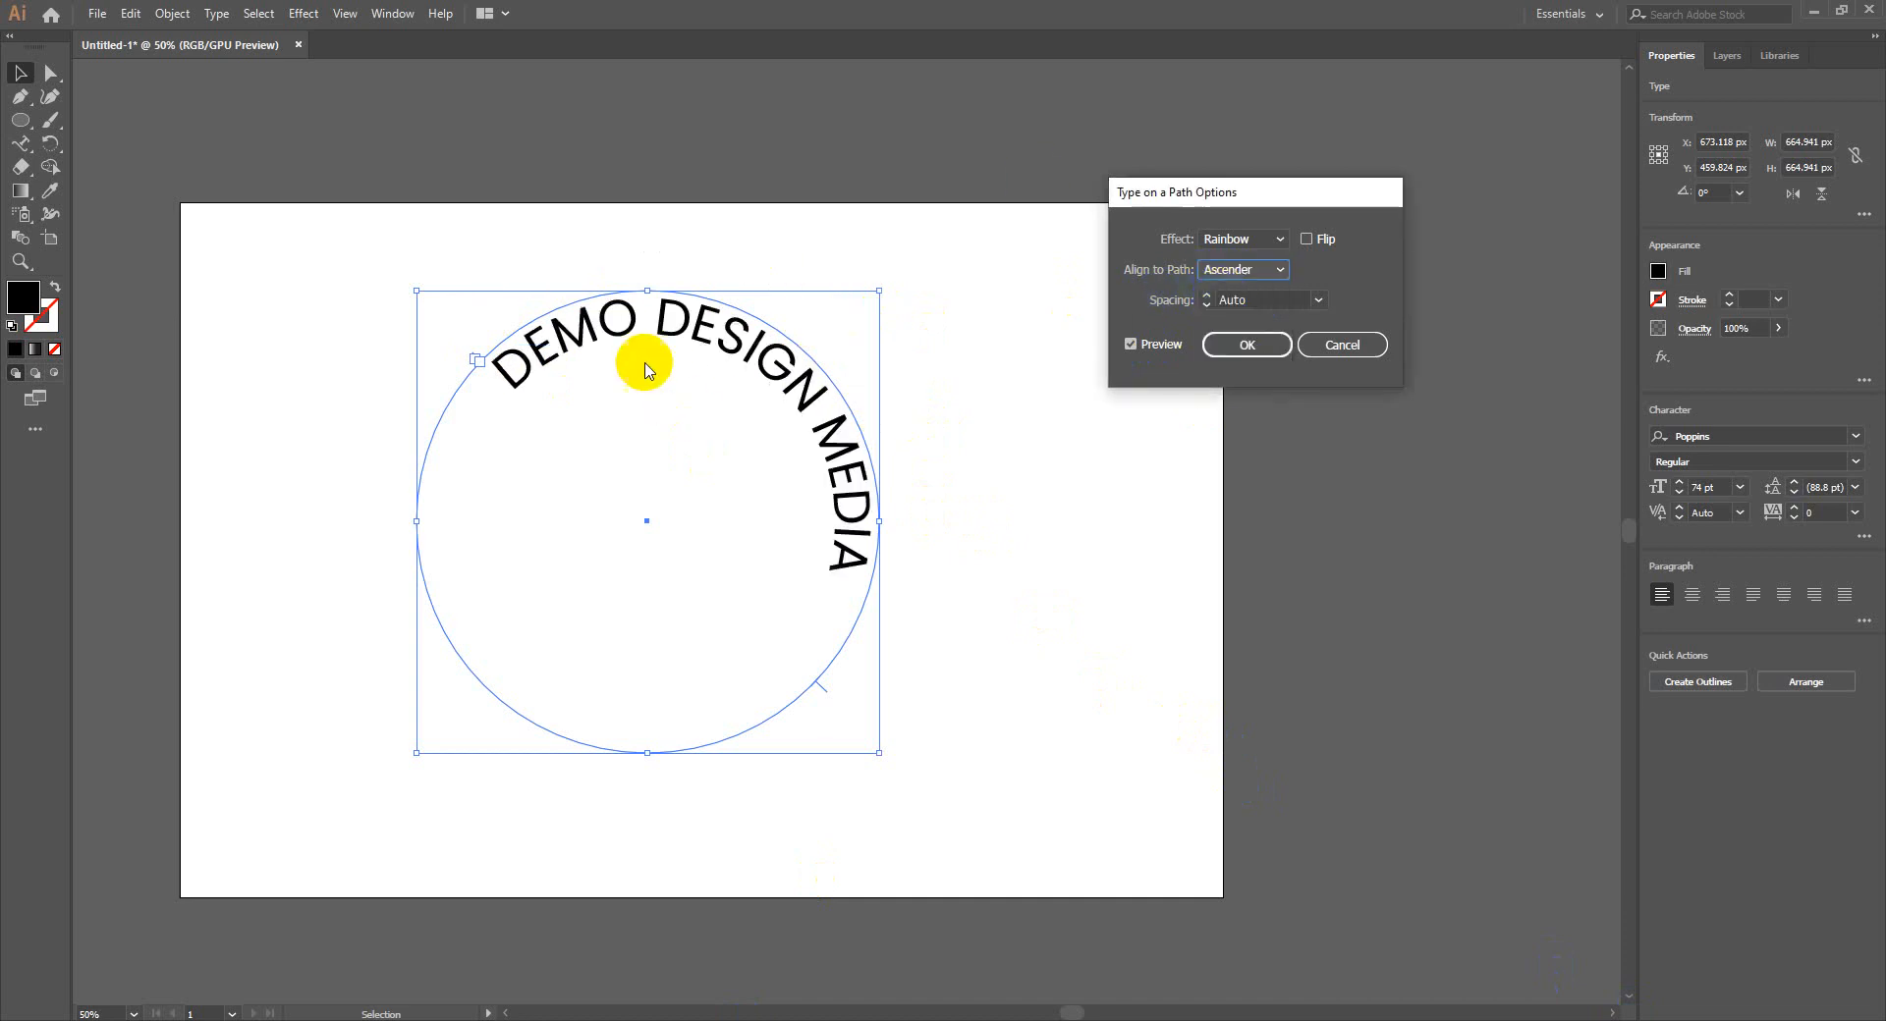
Try the Center alignment to the path, and return the text to Baseline
click(1223, 269)
click(1239, 334)
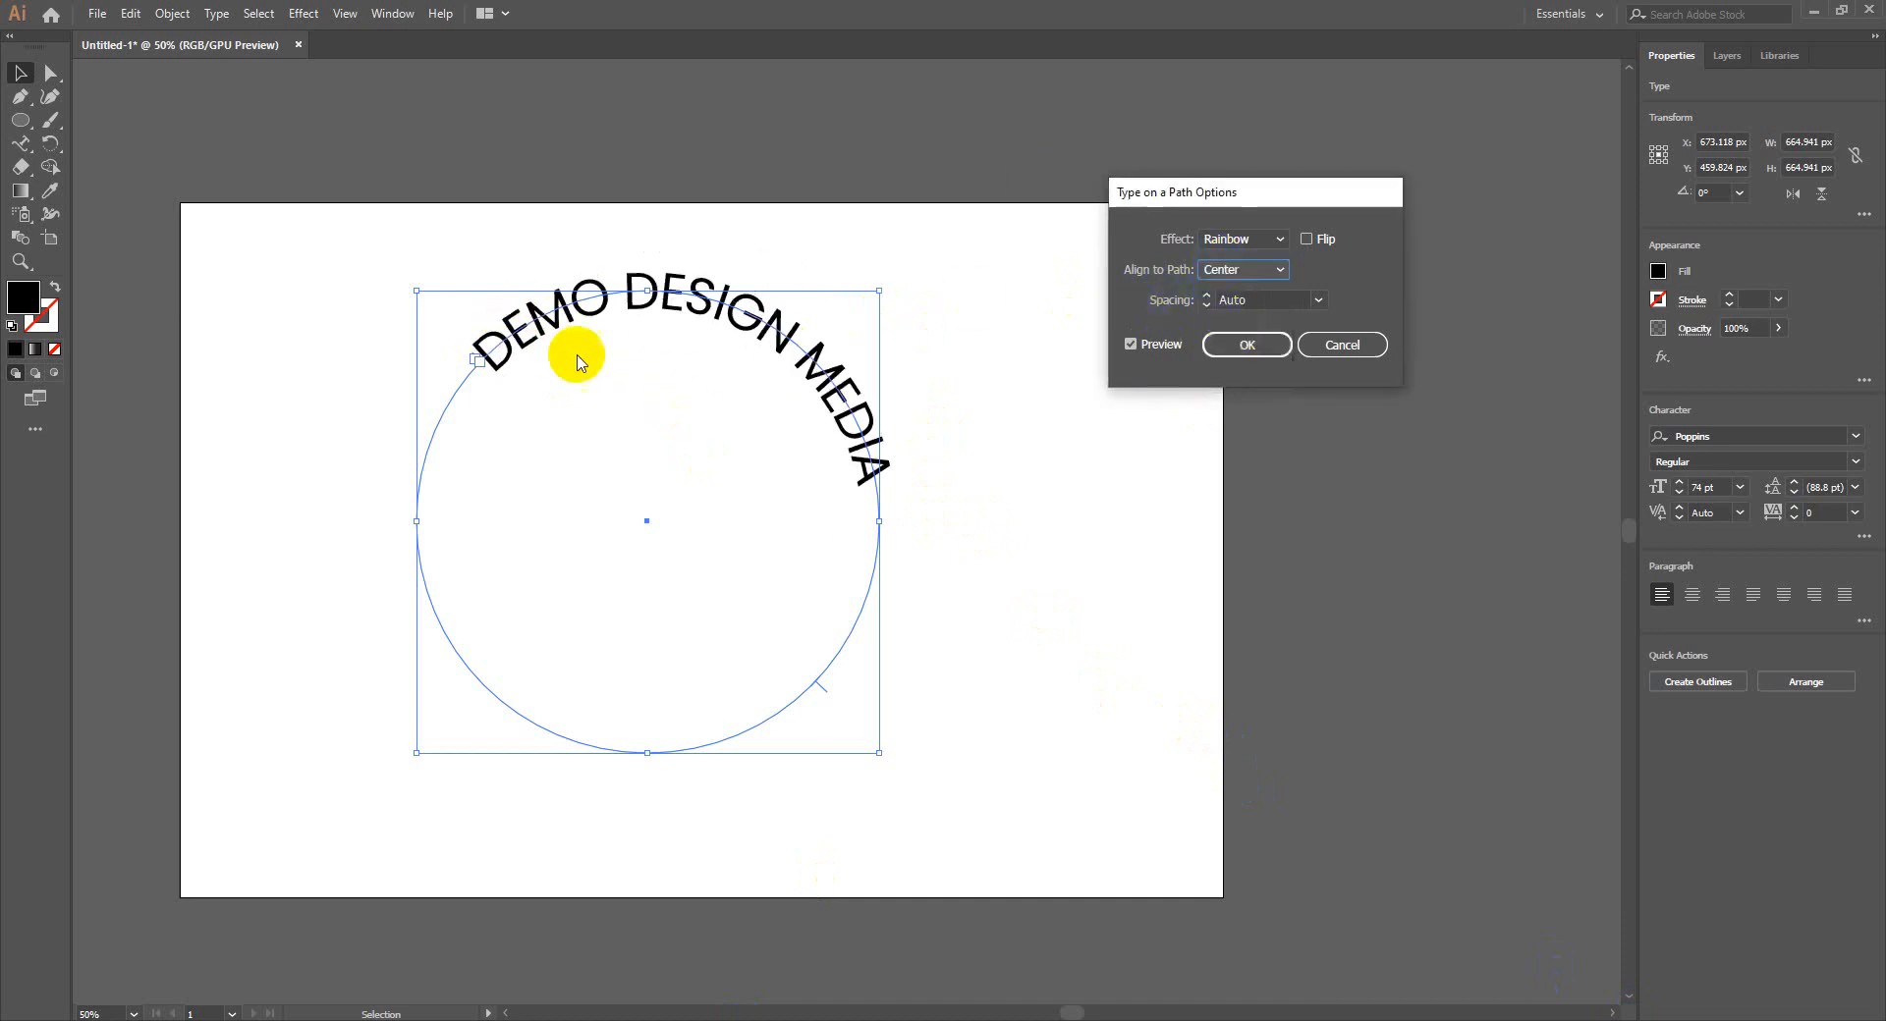
click(1255, 276)
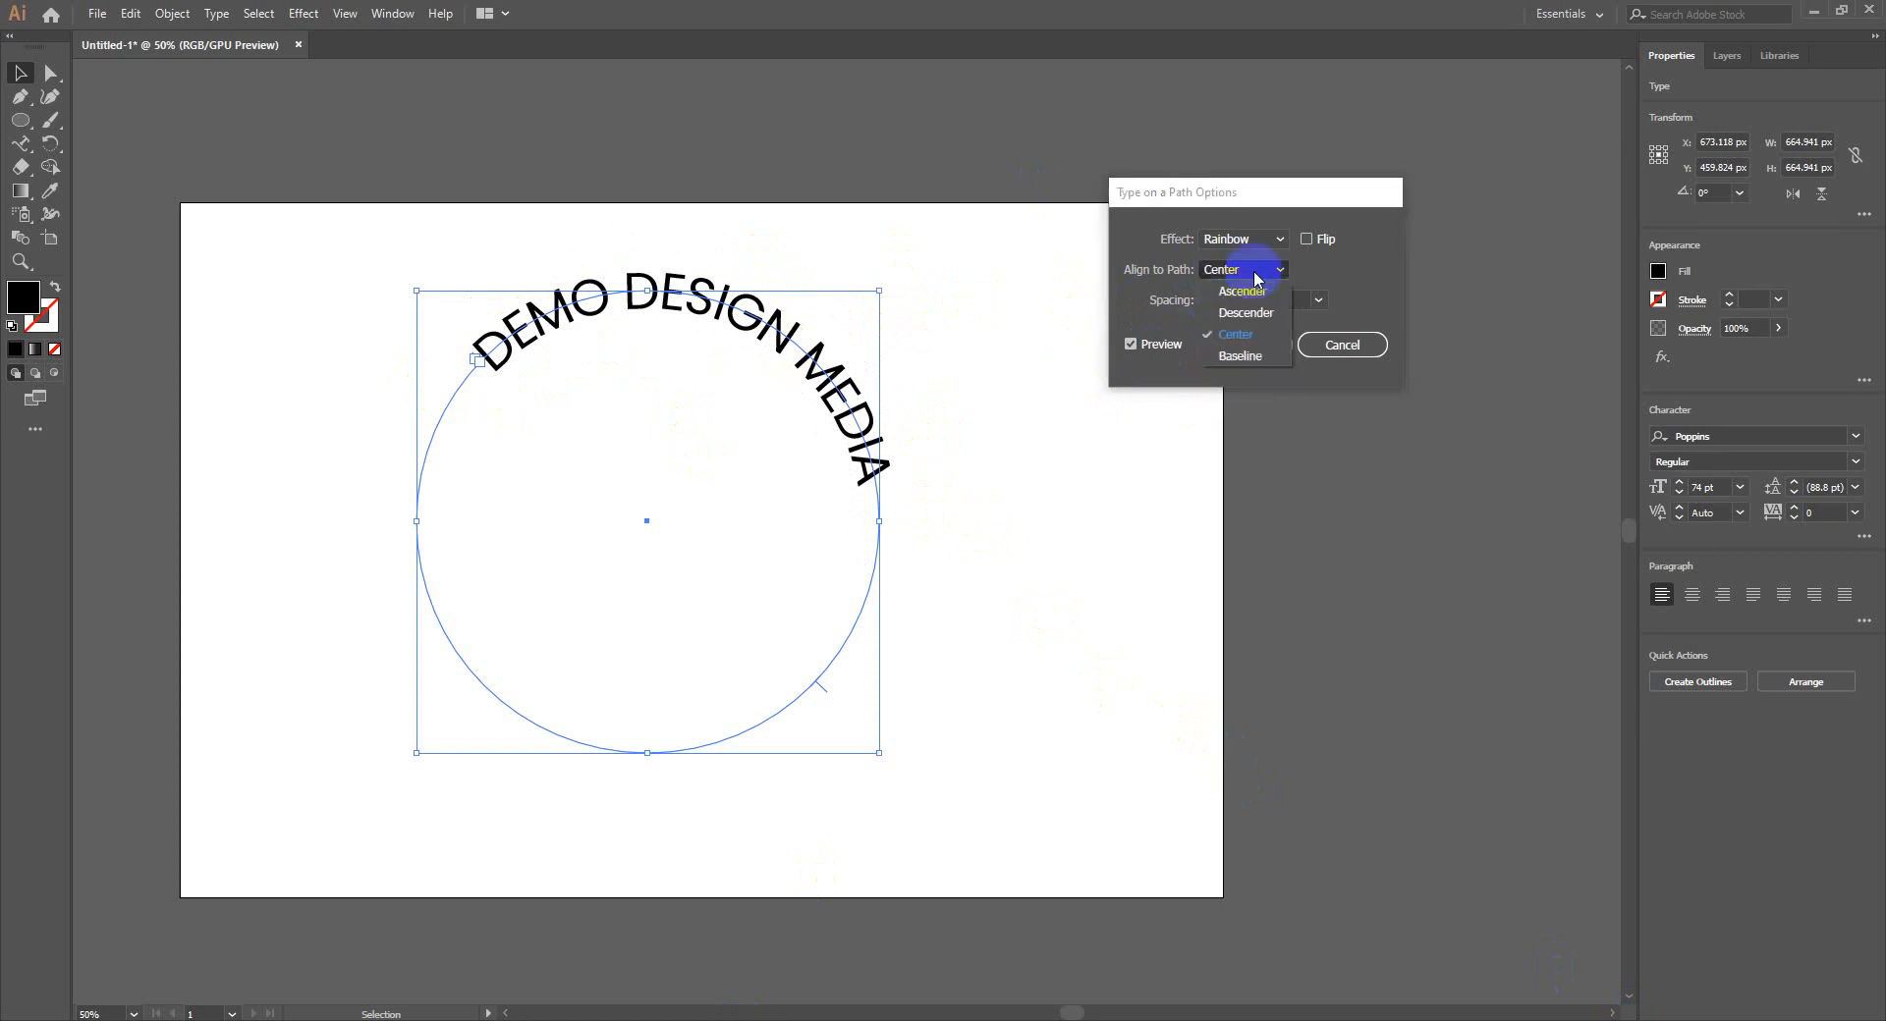
click(1239, 356)
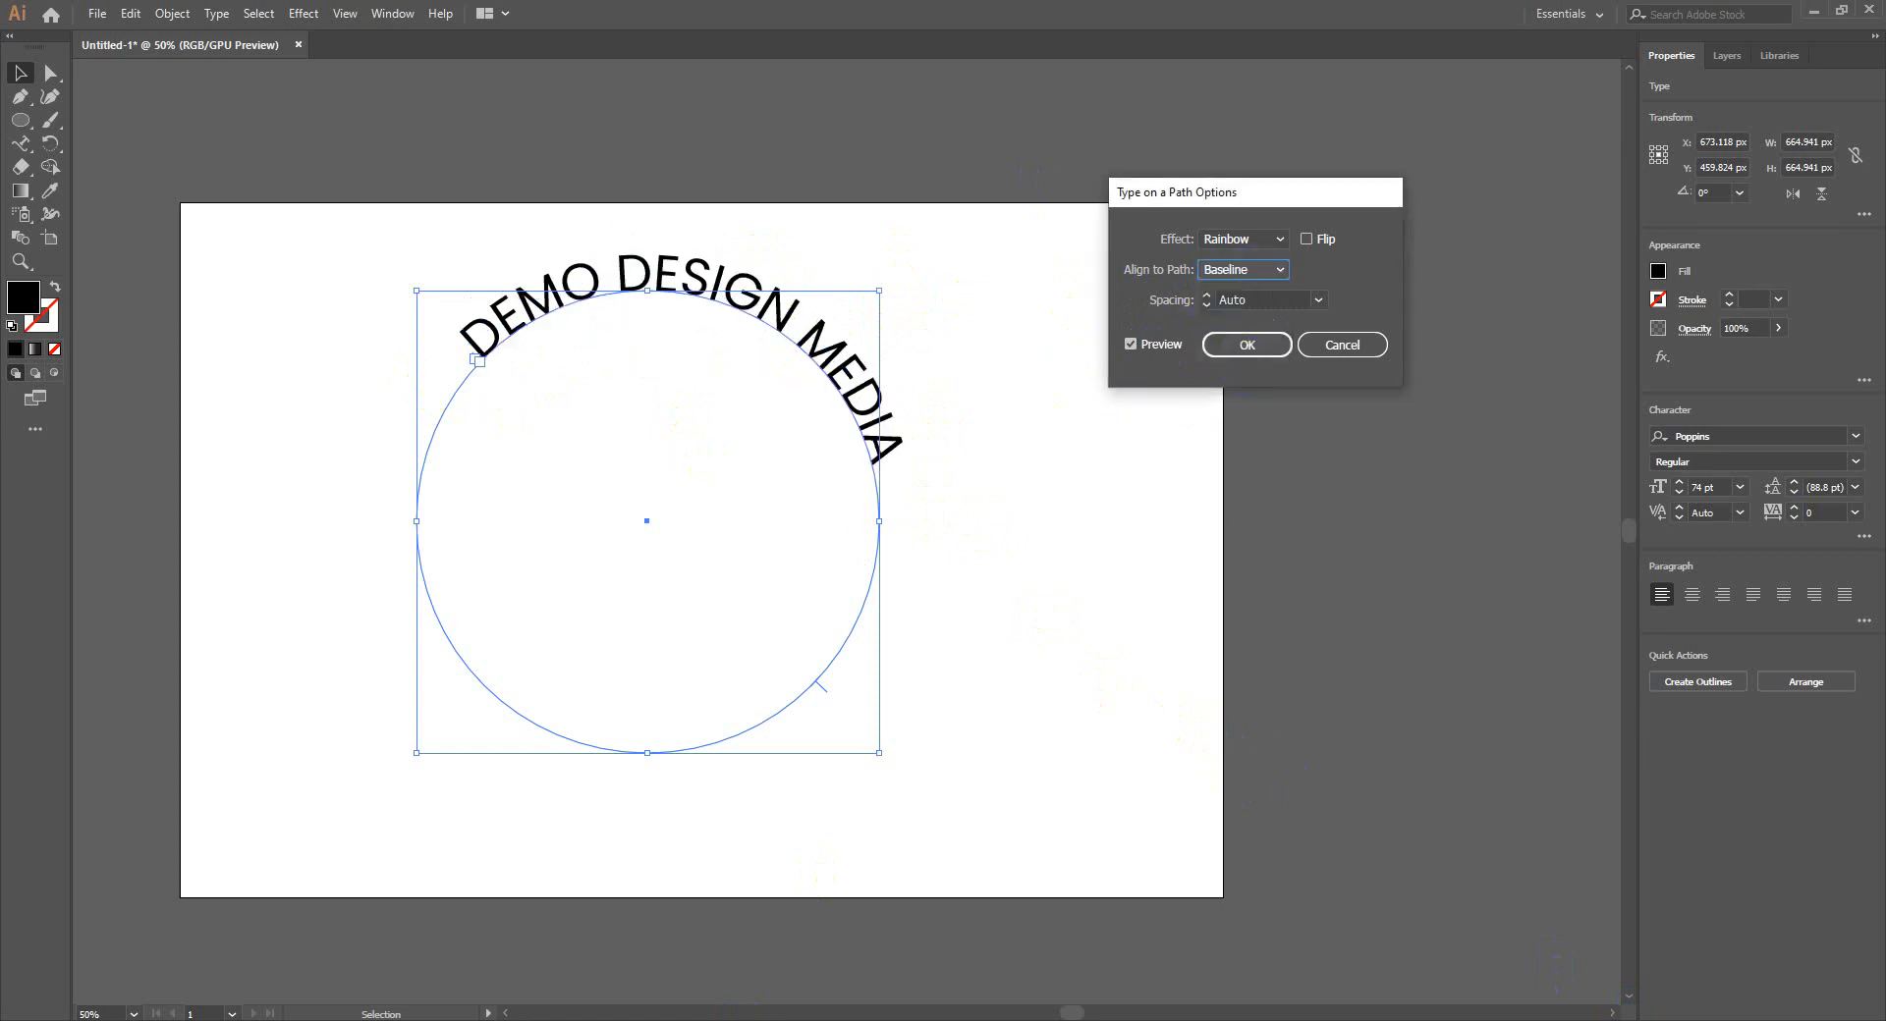
click(1713, 1020)
click(1713, 1012)
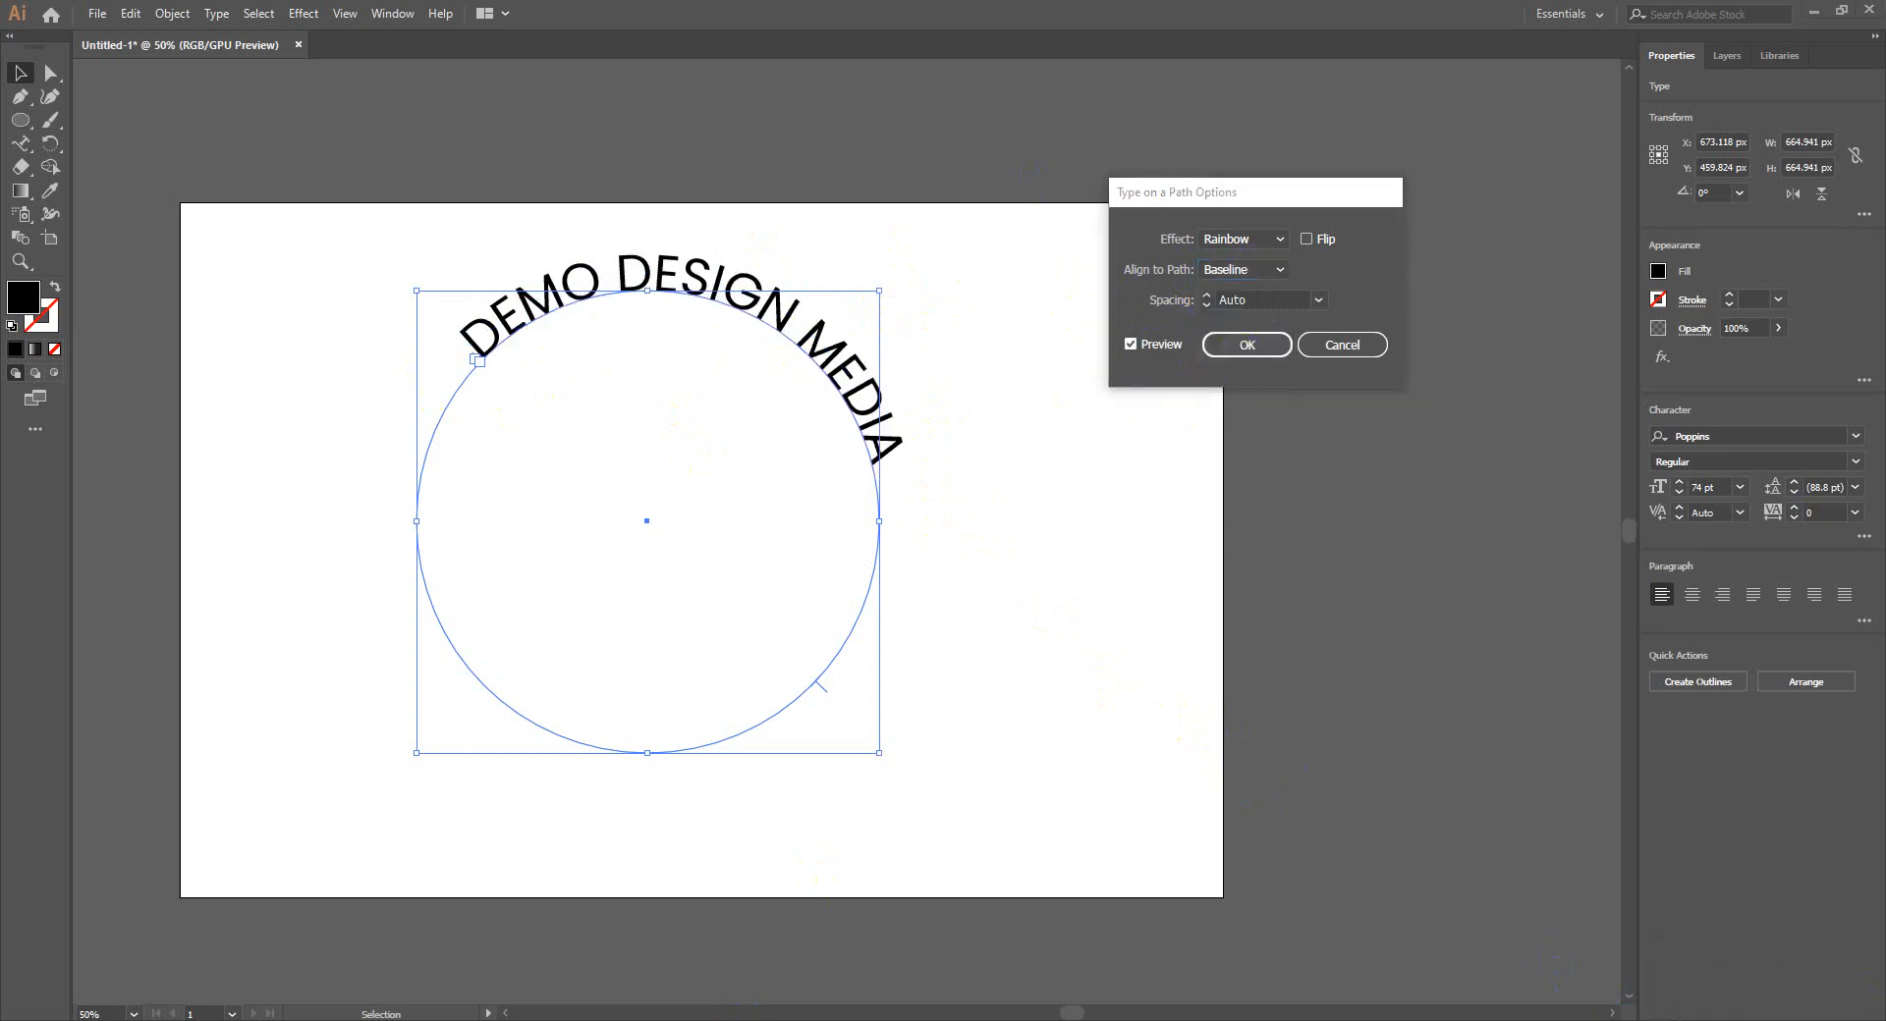
click(1235, 278)
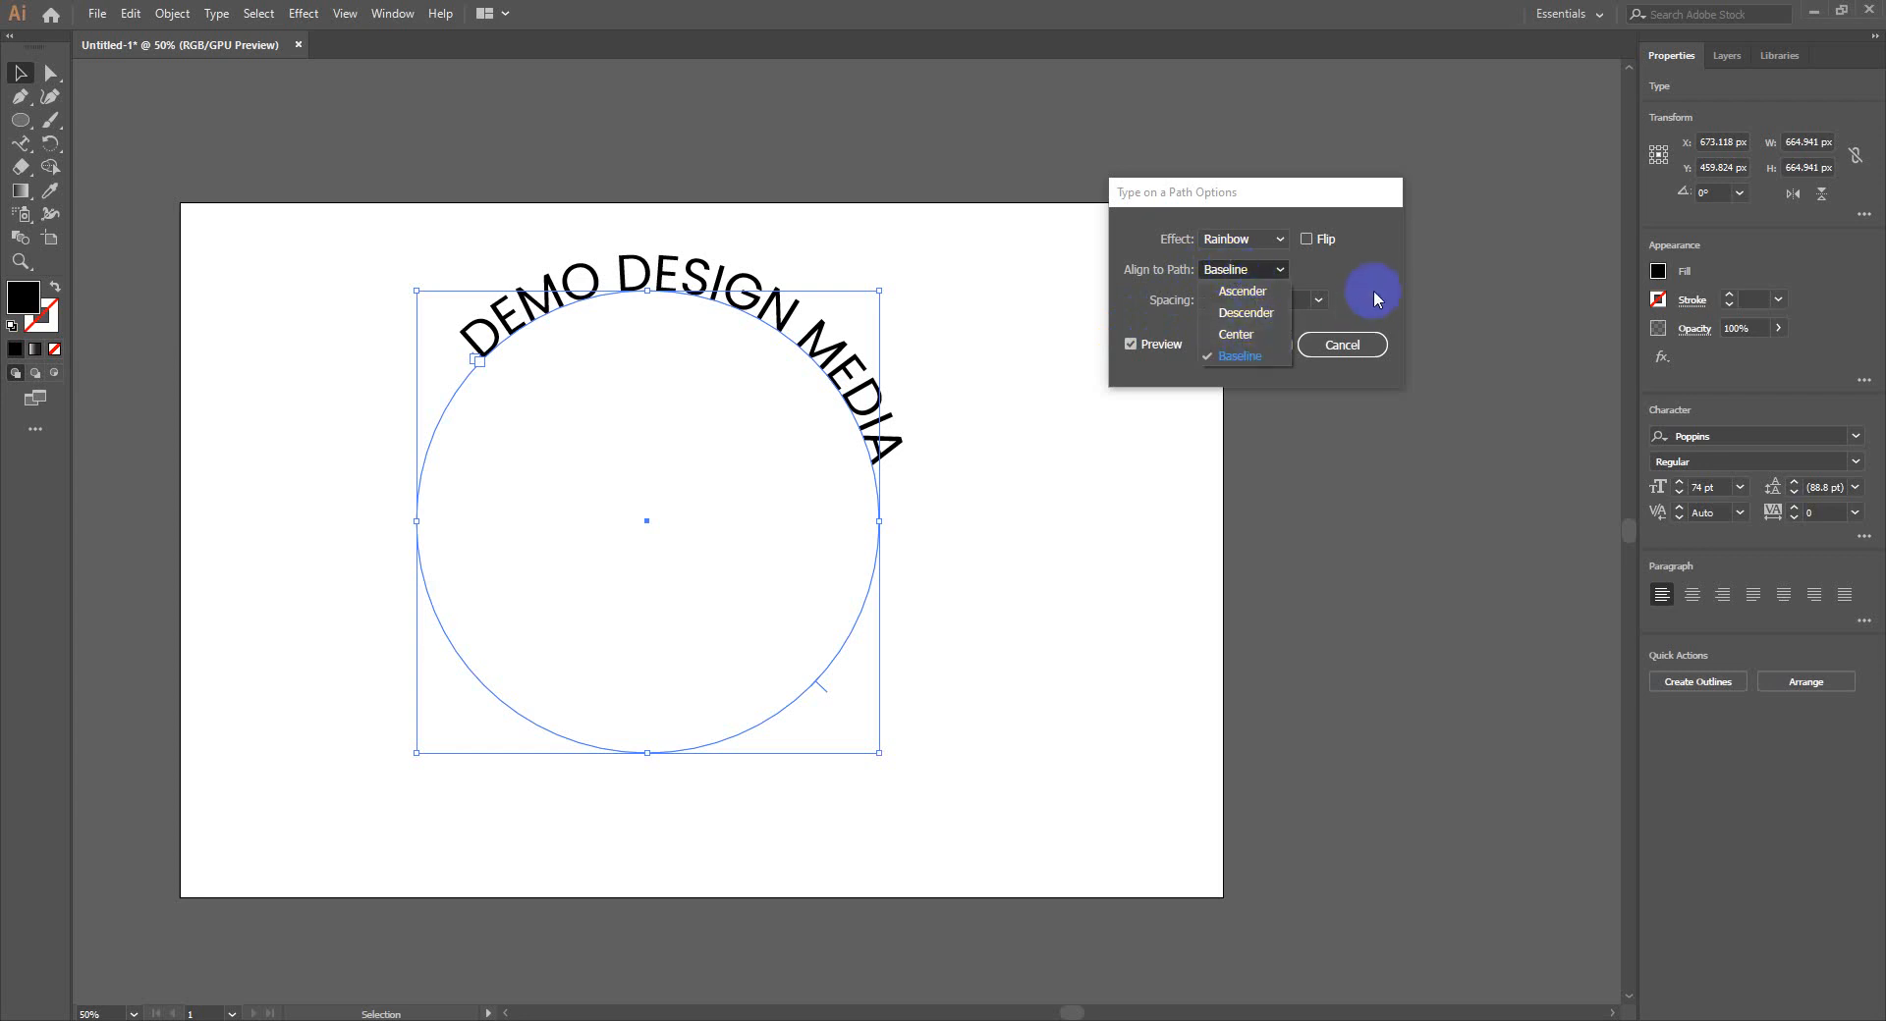
click(1374, 299)
Raise the path text's spacing from Auto to 38 pt
click(1263, 304)
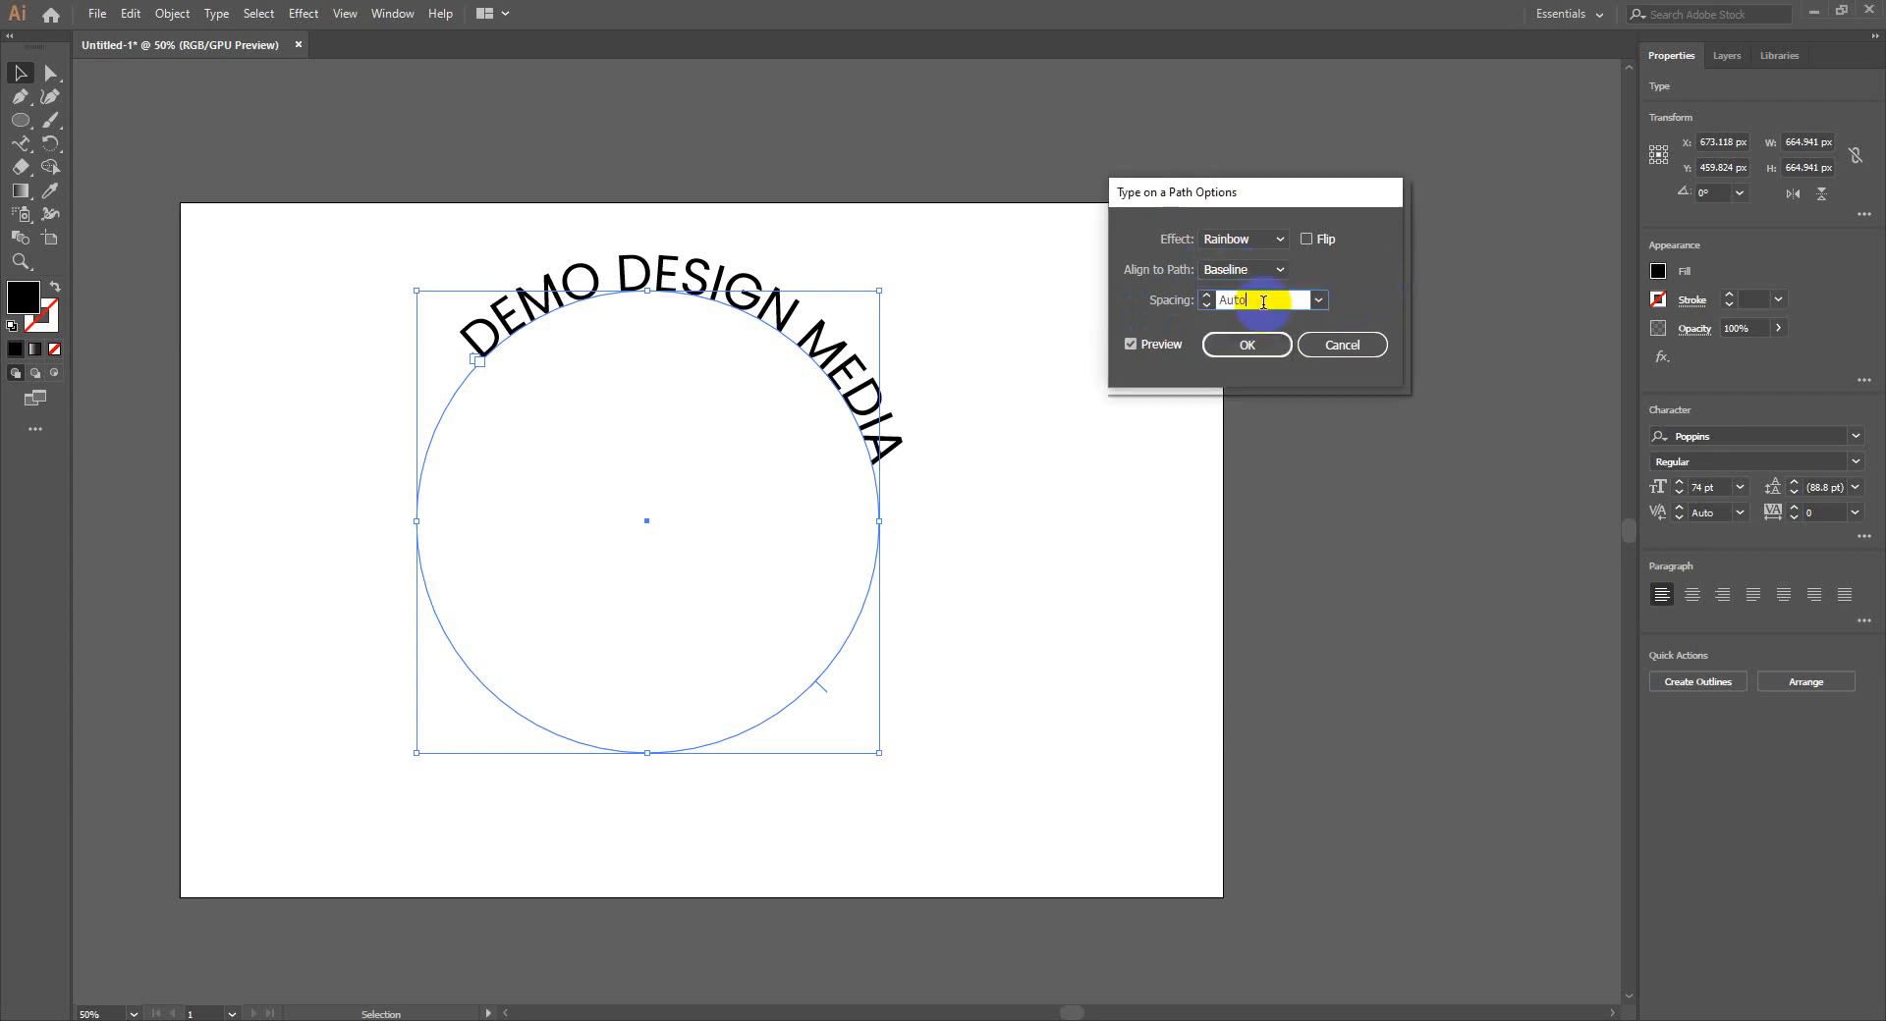
key(Up)
key(Up)
key(Up)
key(Up)
key(Up)
key(Up)
key(Up)
key(Up)
key(Up)
key(Up)
key(Up)
key(Up)
key(Up)
key(Up)
key(Up)
key(Up)
key(Up)
key(Up)
key(Up)
key(Up)
key(Up)
key(Up)
key(Up)
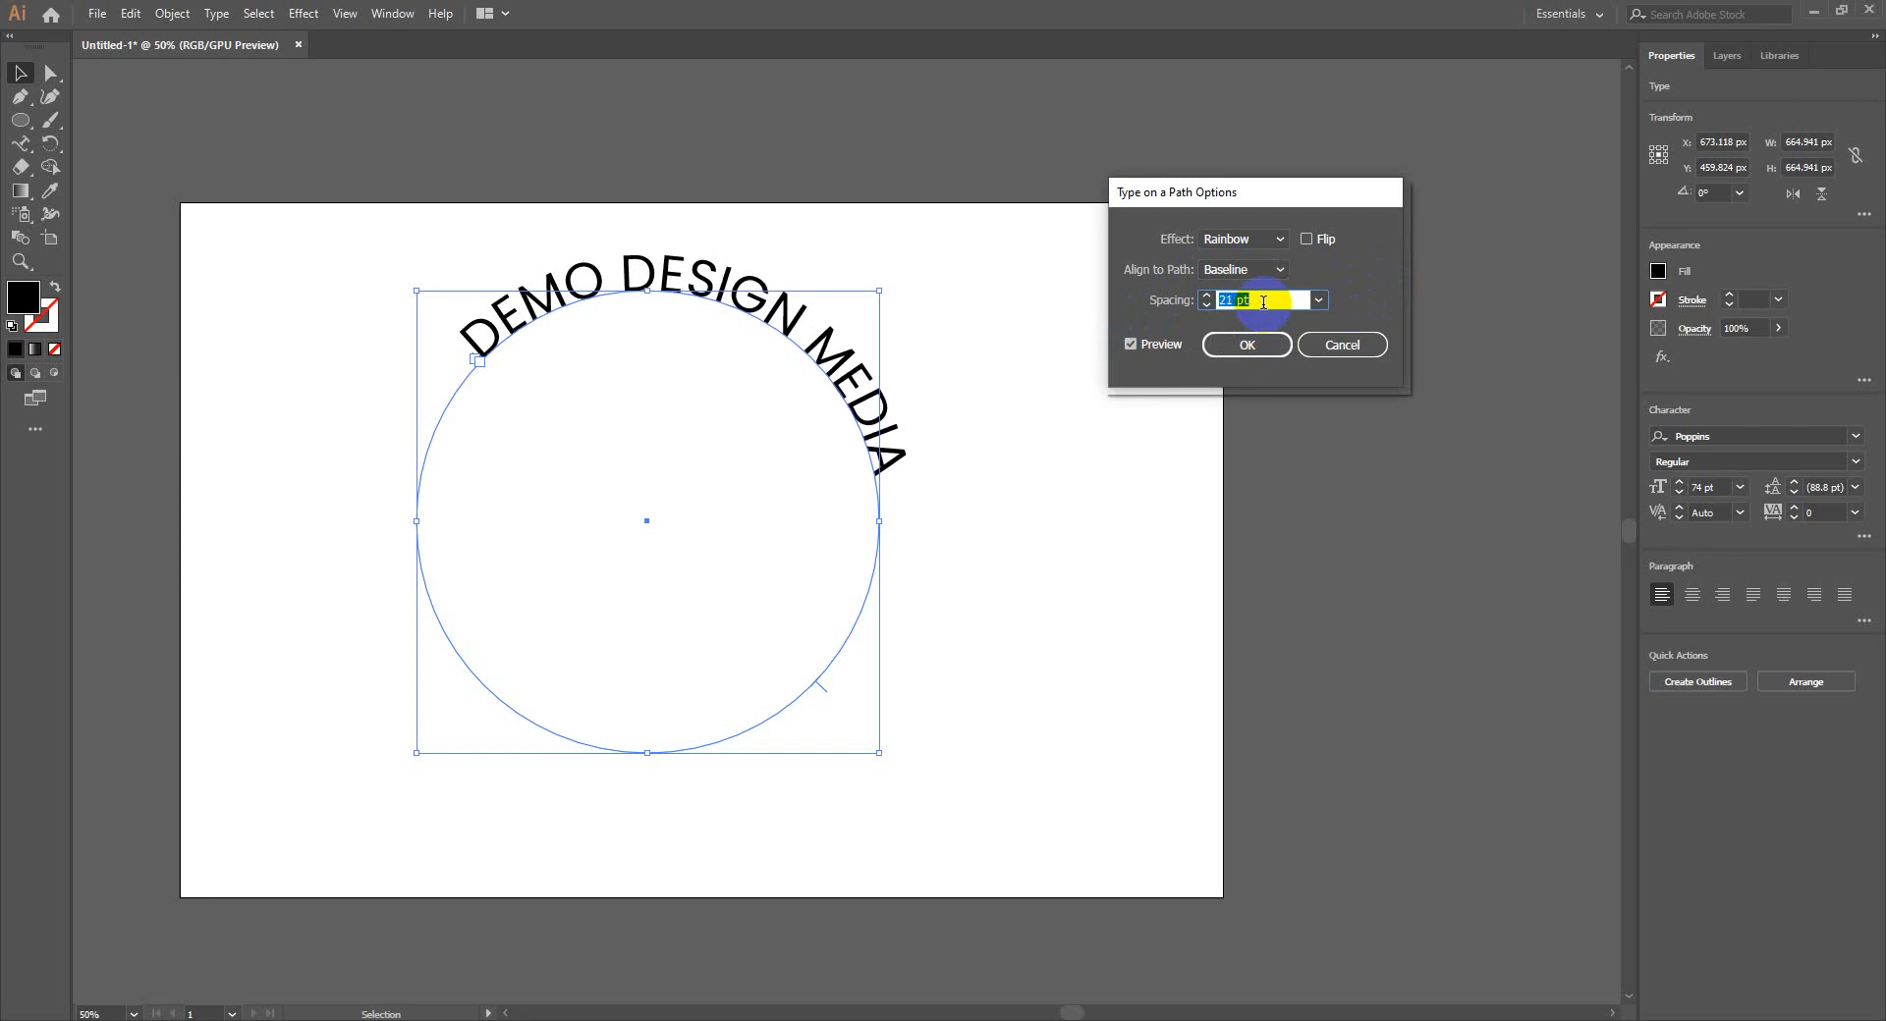
Try the preset spacings 24 pt and 36 pt on the path text, and raise the spacing to 58 pt
click(1318, 299)
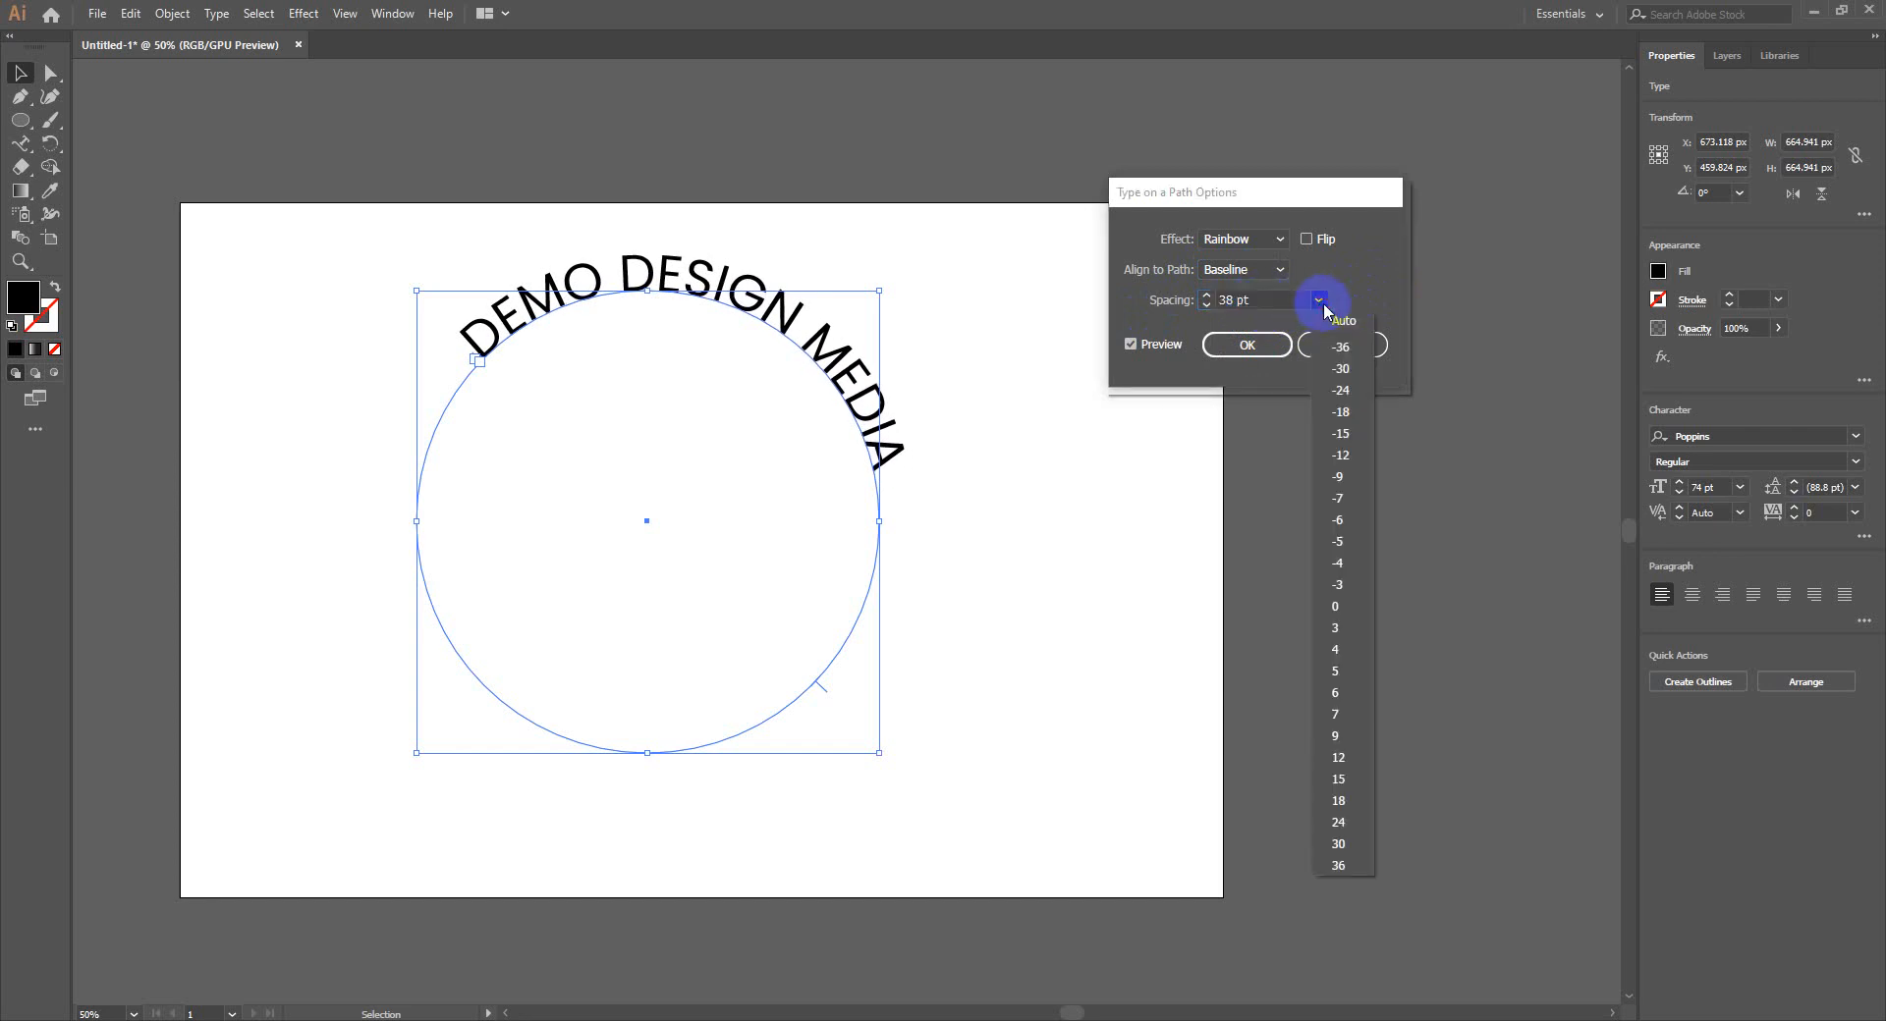
click(1365, 834)
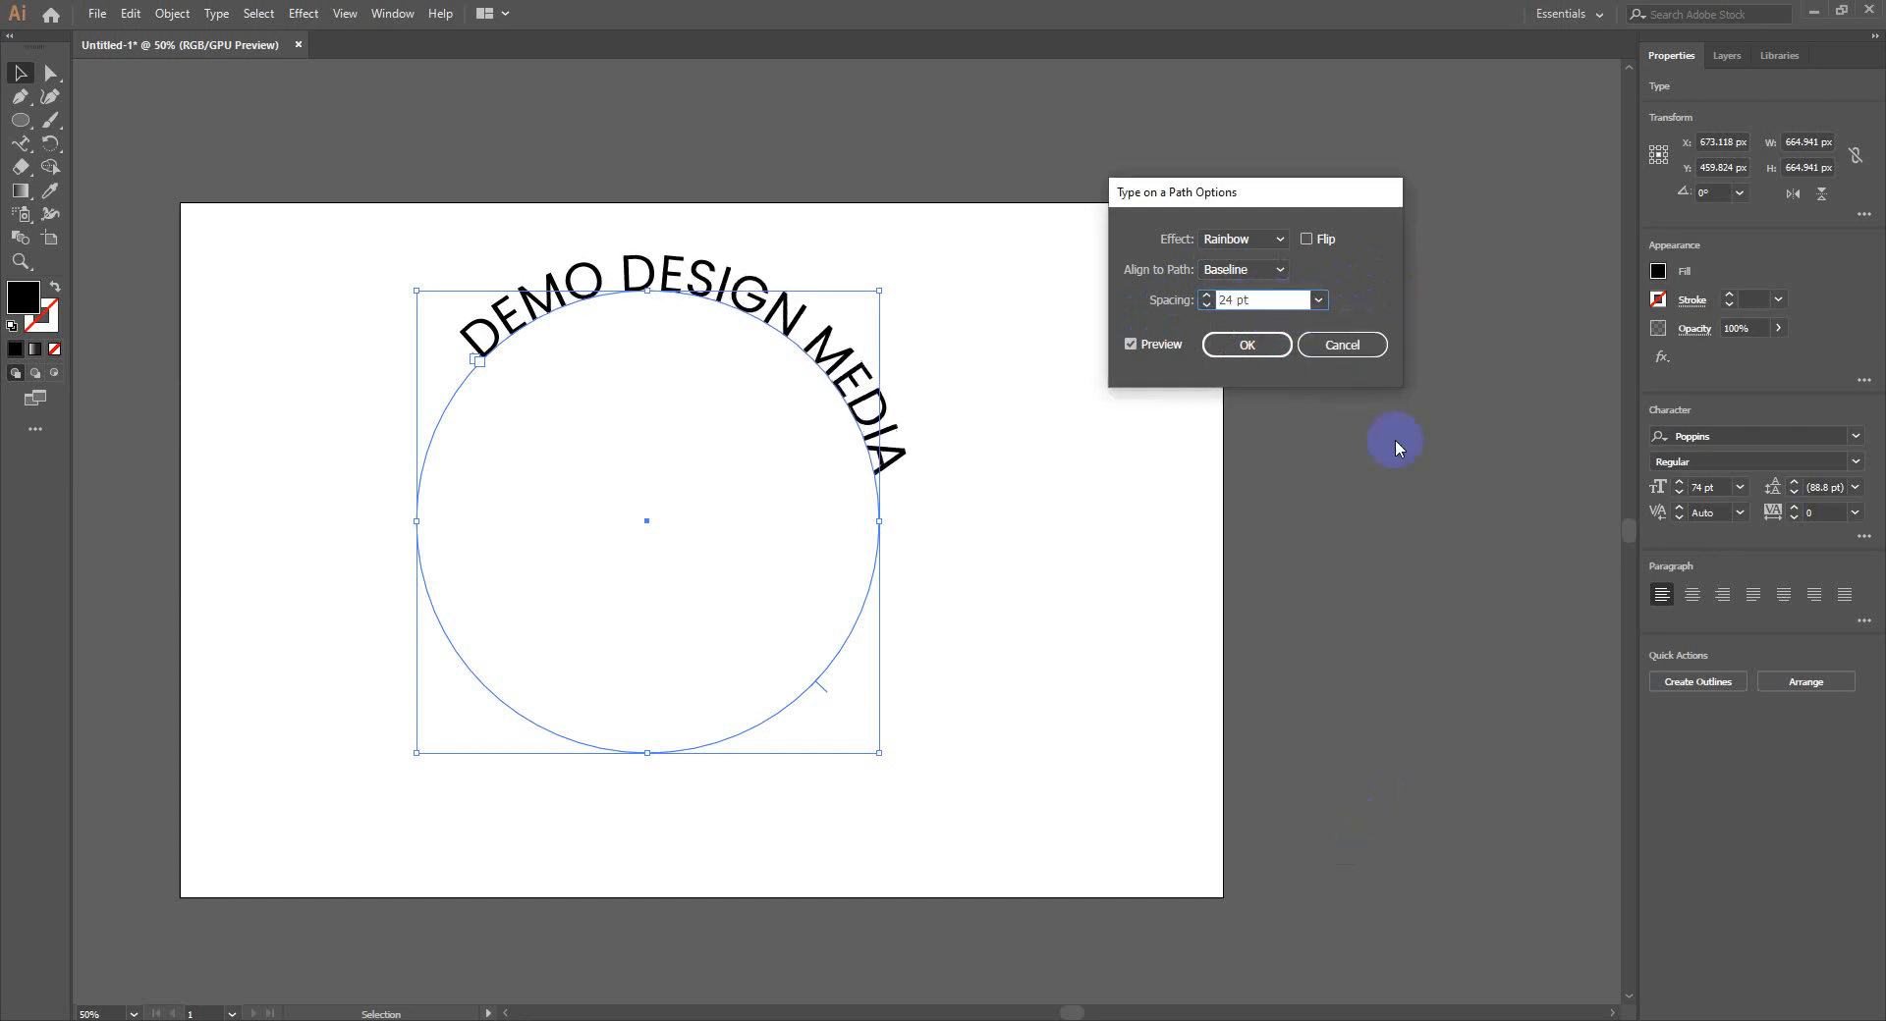
click(1318, 300)
click(1338, 871)
click(1275, 302)
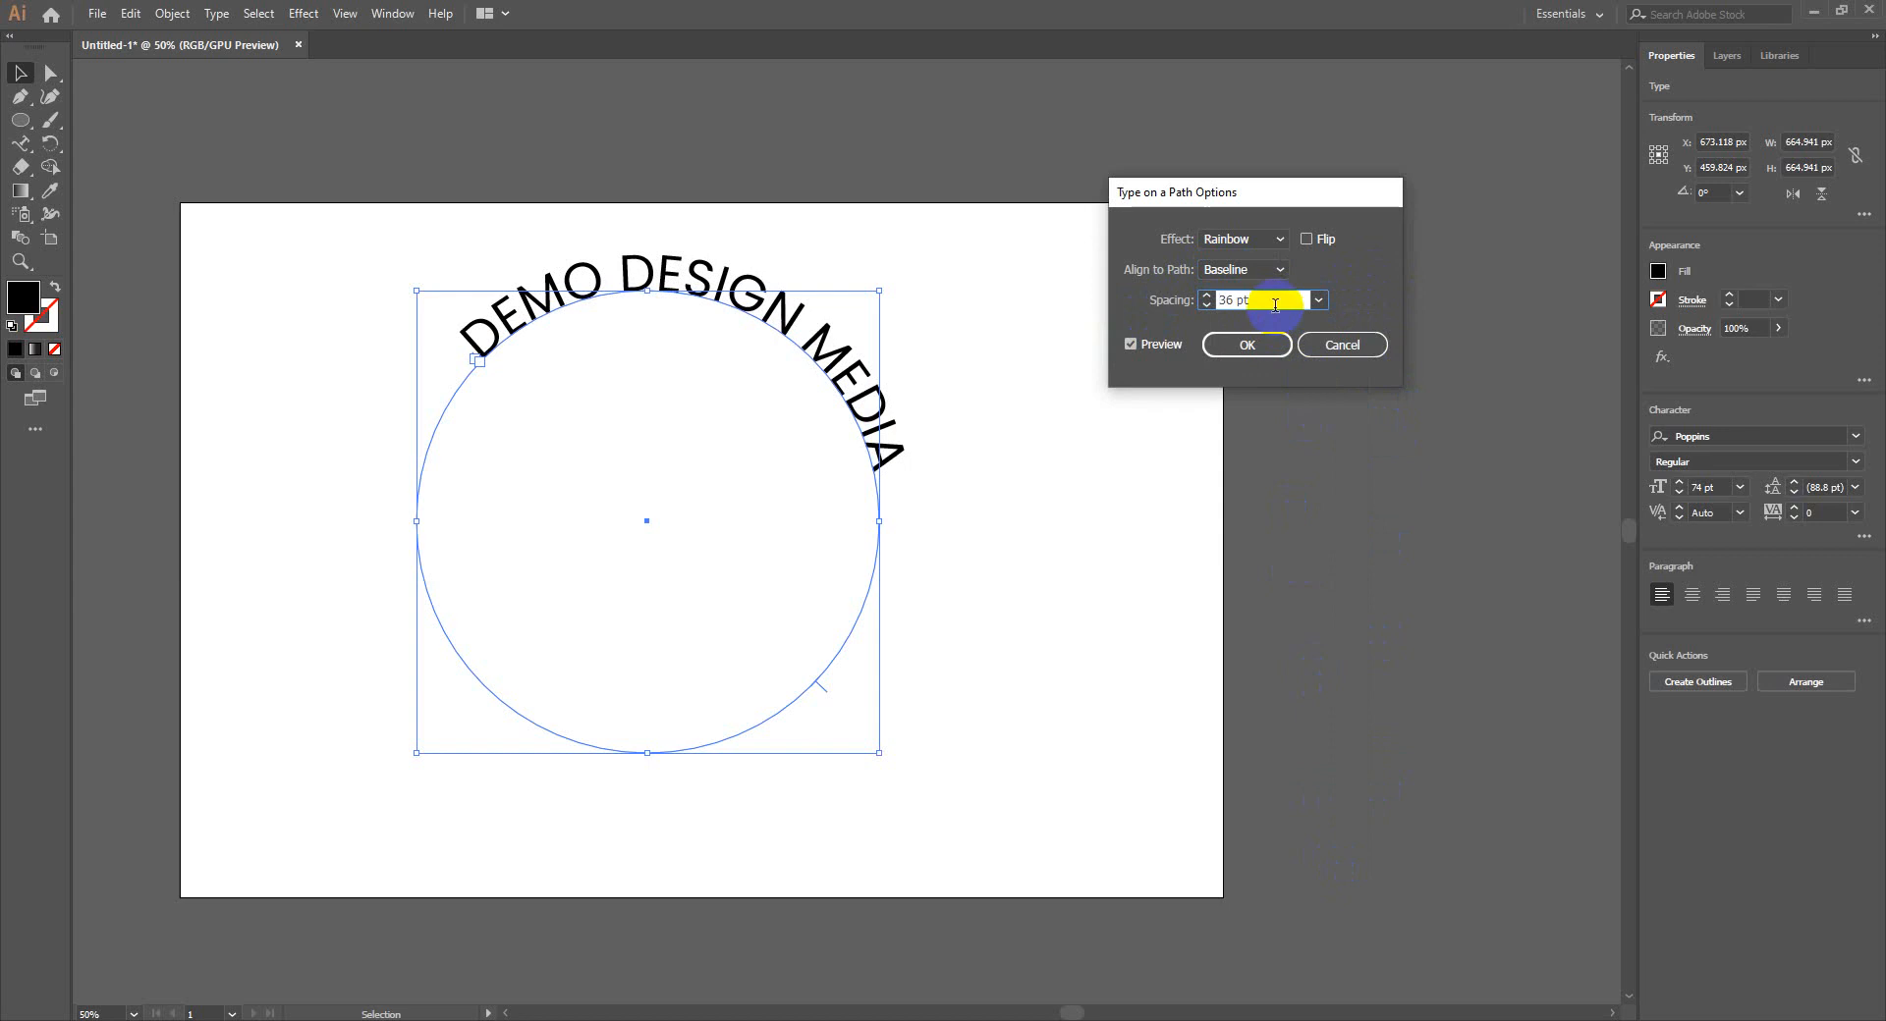
key(Up)
key(Up)
key(Up)
key(Up)
key(Up)
key(Up)
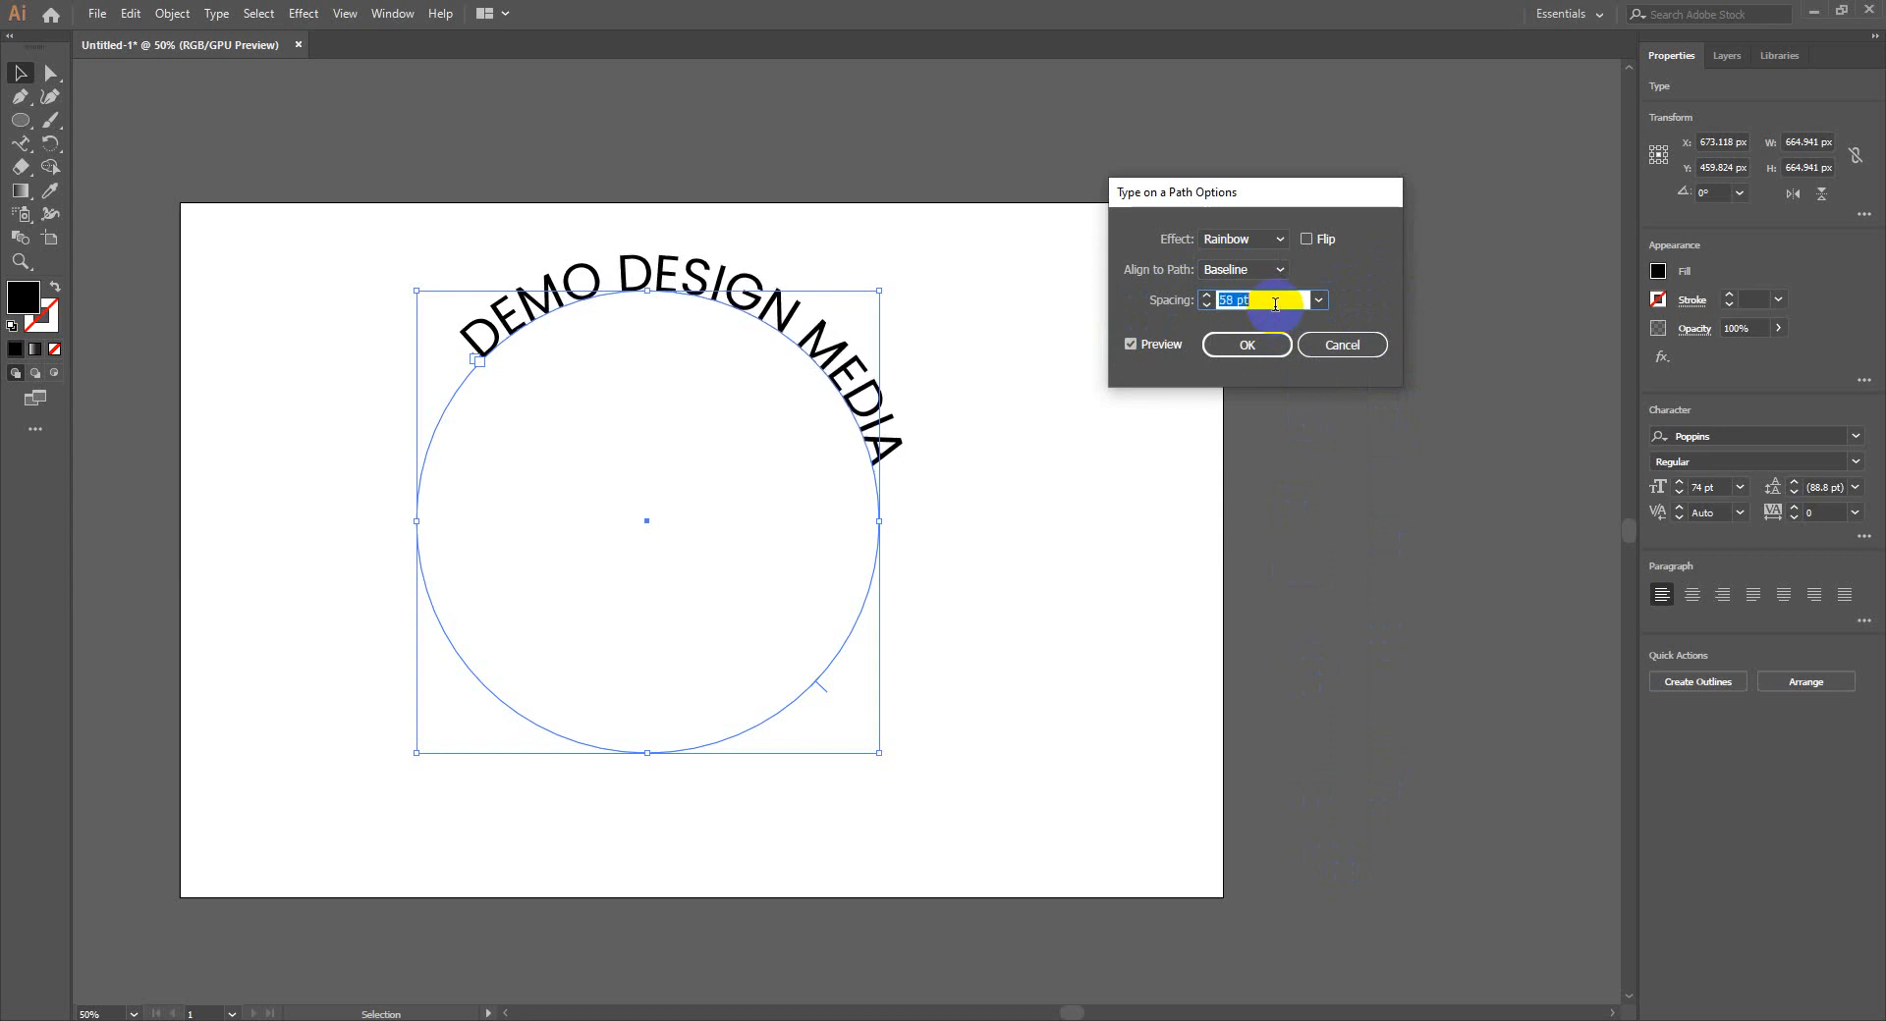
Set the path text's spacing to -100 pt and refresh the preview
key(Down)
key(Down)
key(Down)
key(Down)
key(Down)
key(Down)
key(Down)
key(Down)
key(Down)
key(Down)
key(Down)
key(Down)
key(Down)
key(Down)
key(Down)
key(Down)
key(Down)
key(Down)
key(Down)
key(Down)
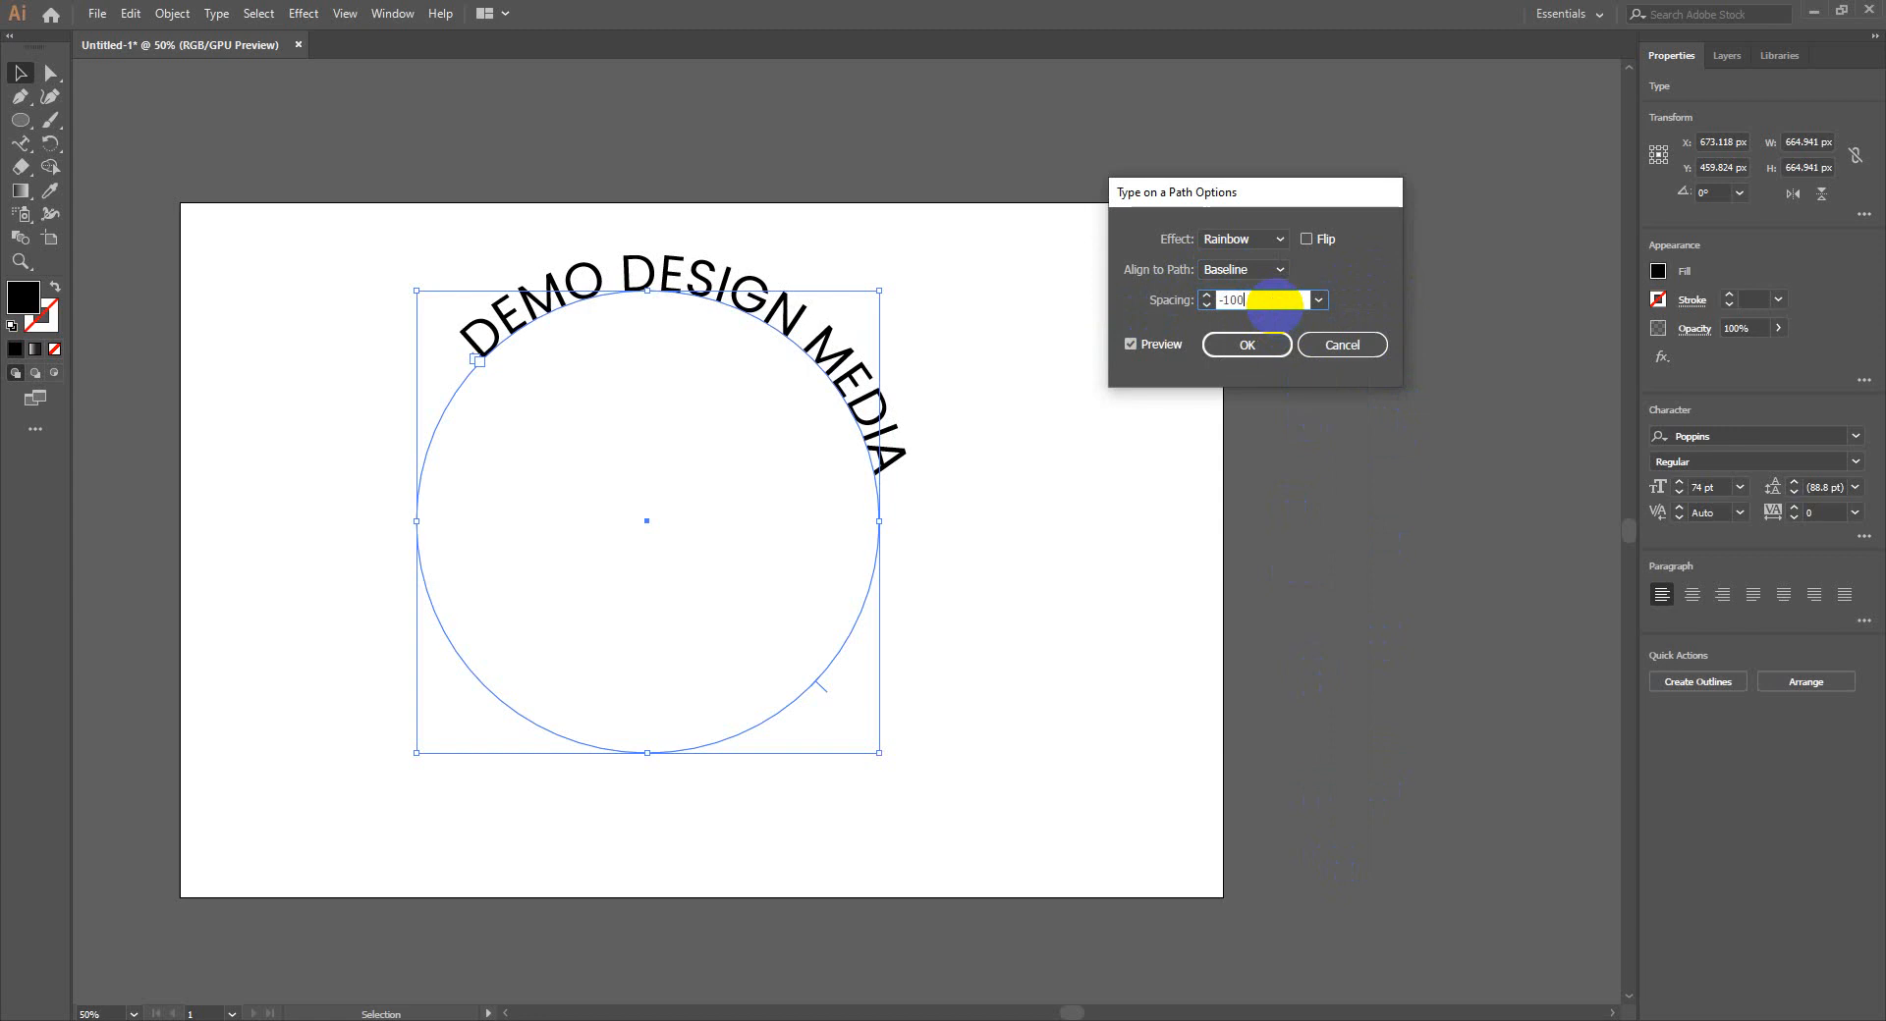
click(1133, 346)
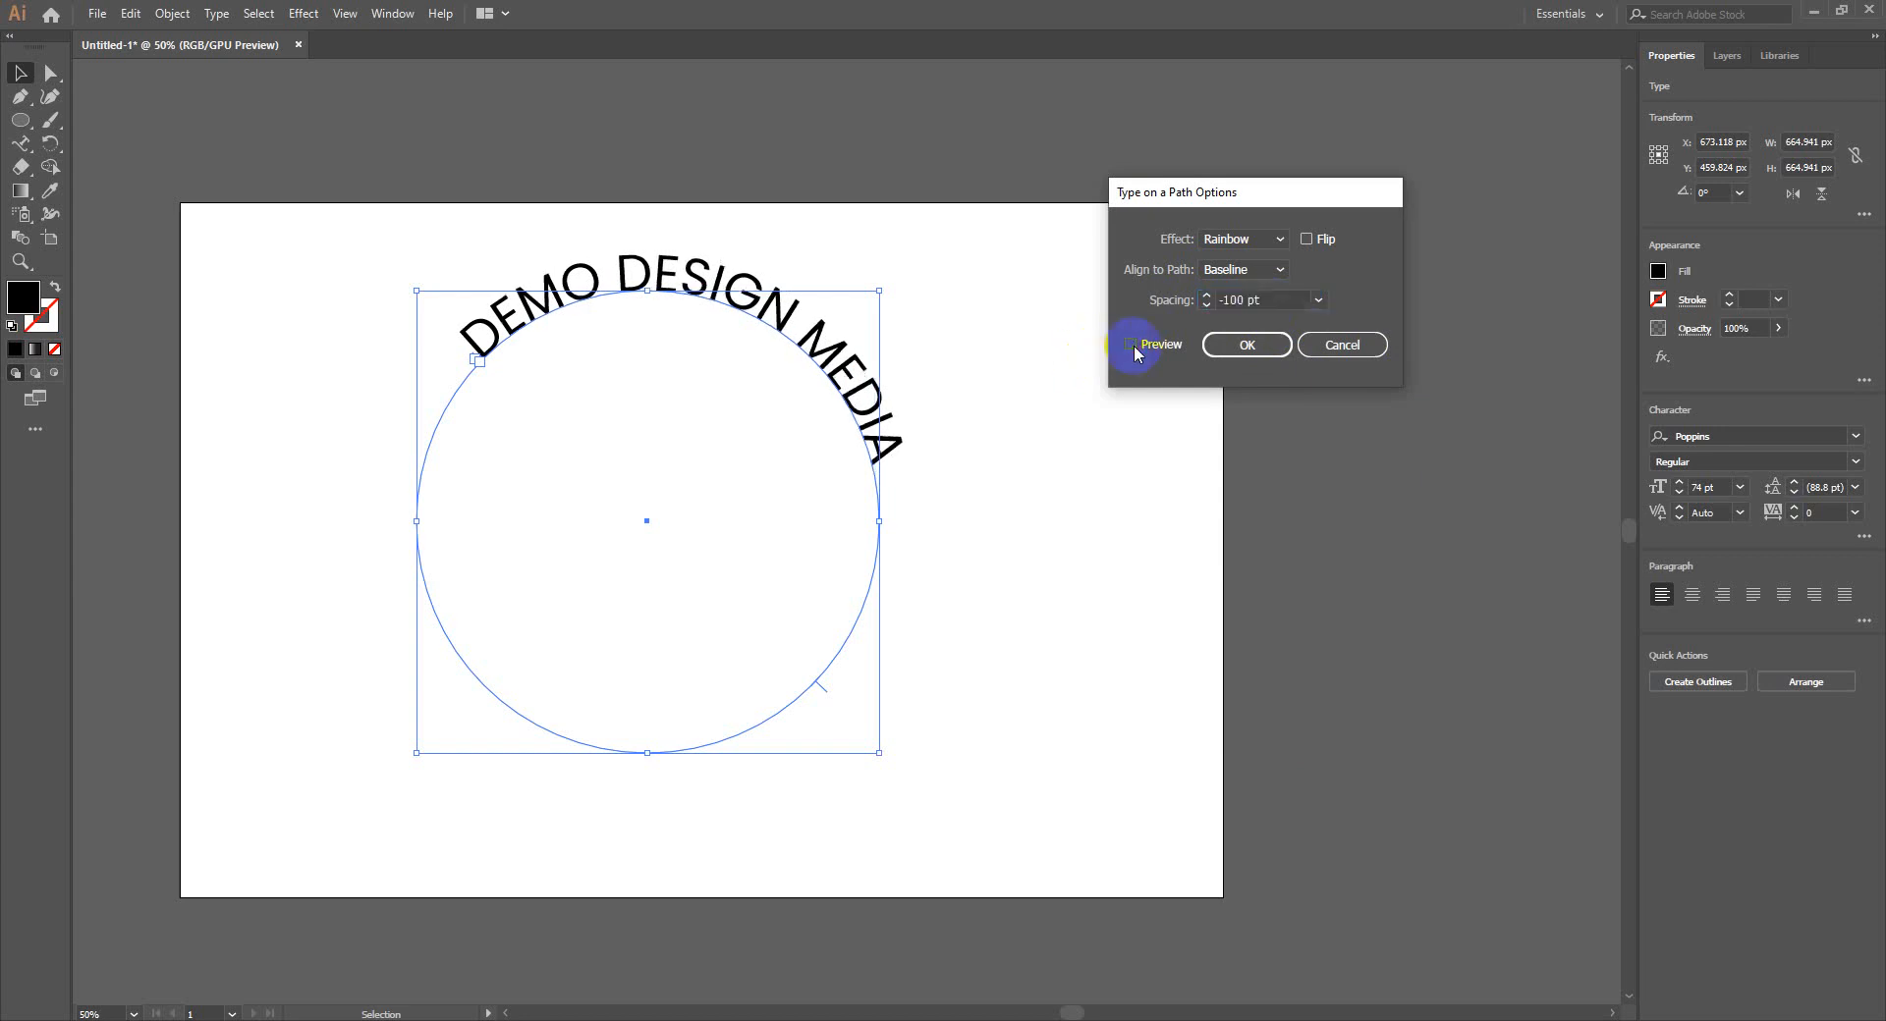
click(1132, 346)
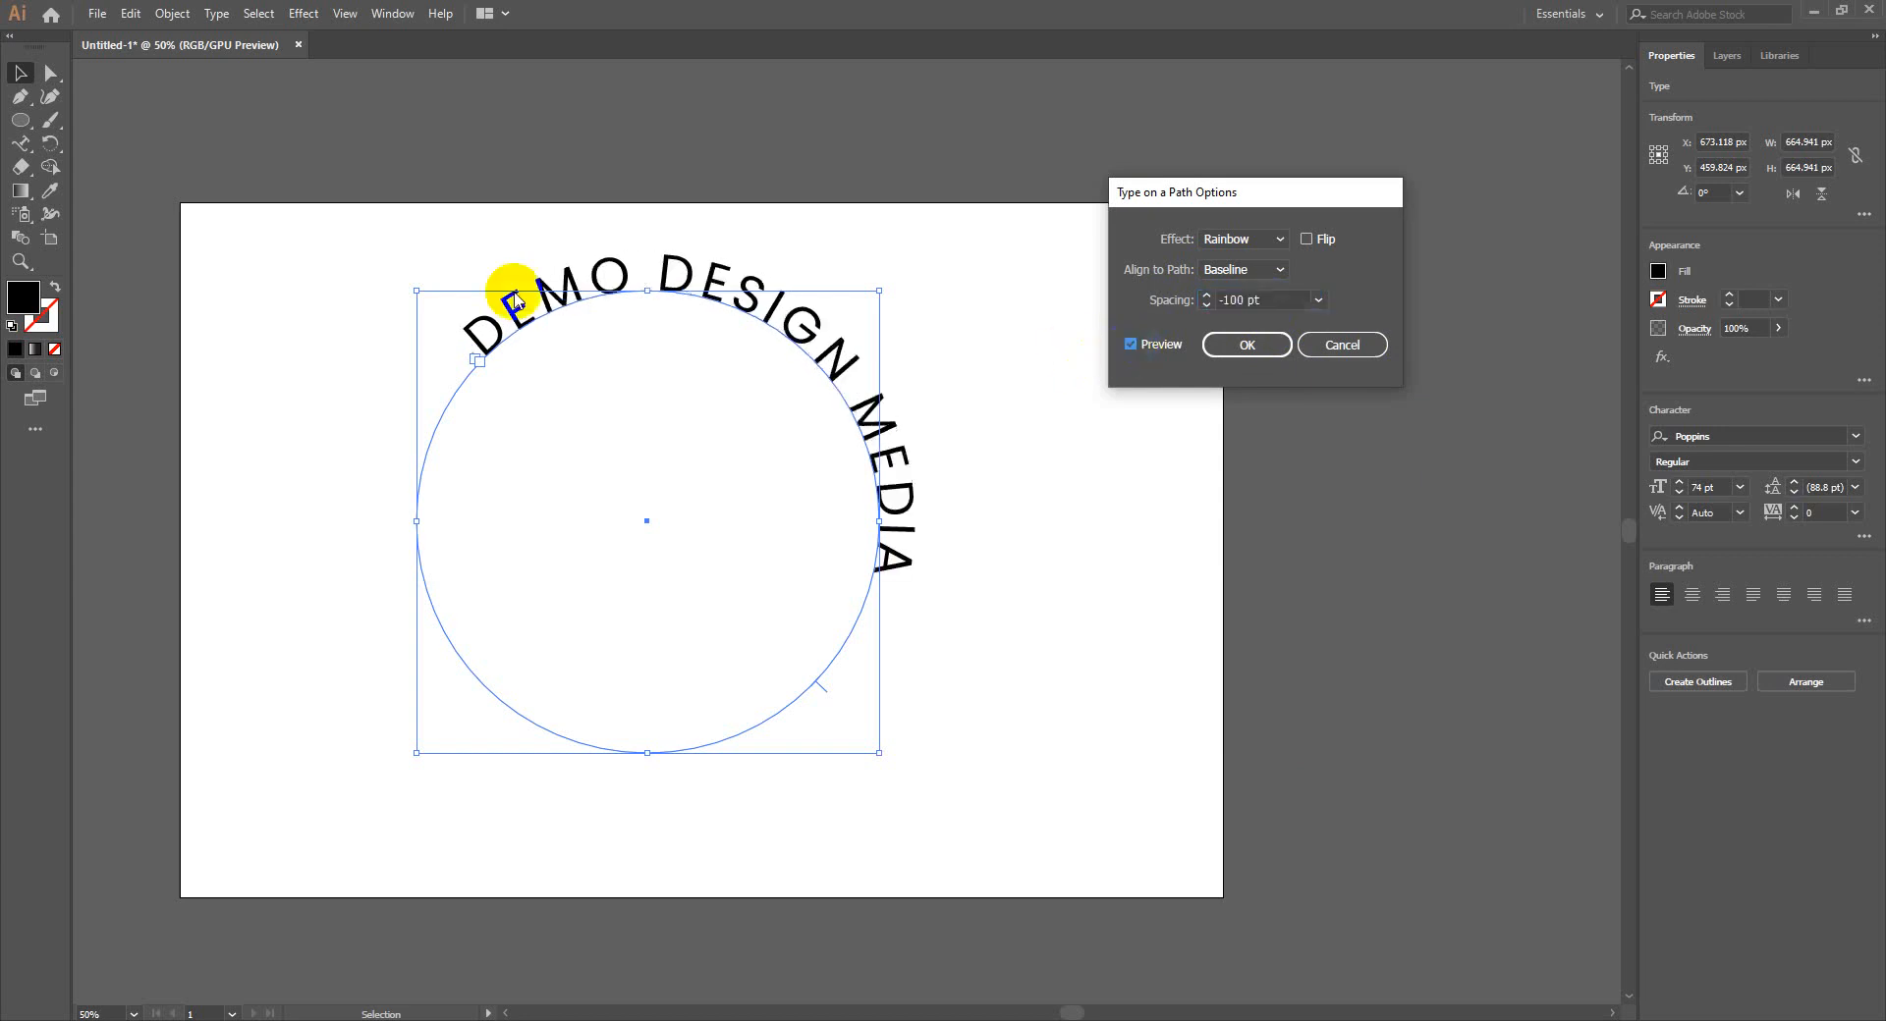
Reset the spacing to Auto and discard the Type on a Path changes
click(1318, 300)
click(1345, 324)
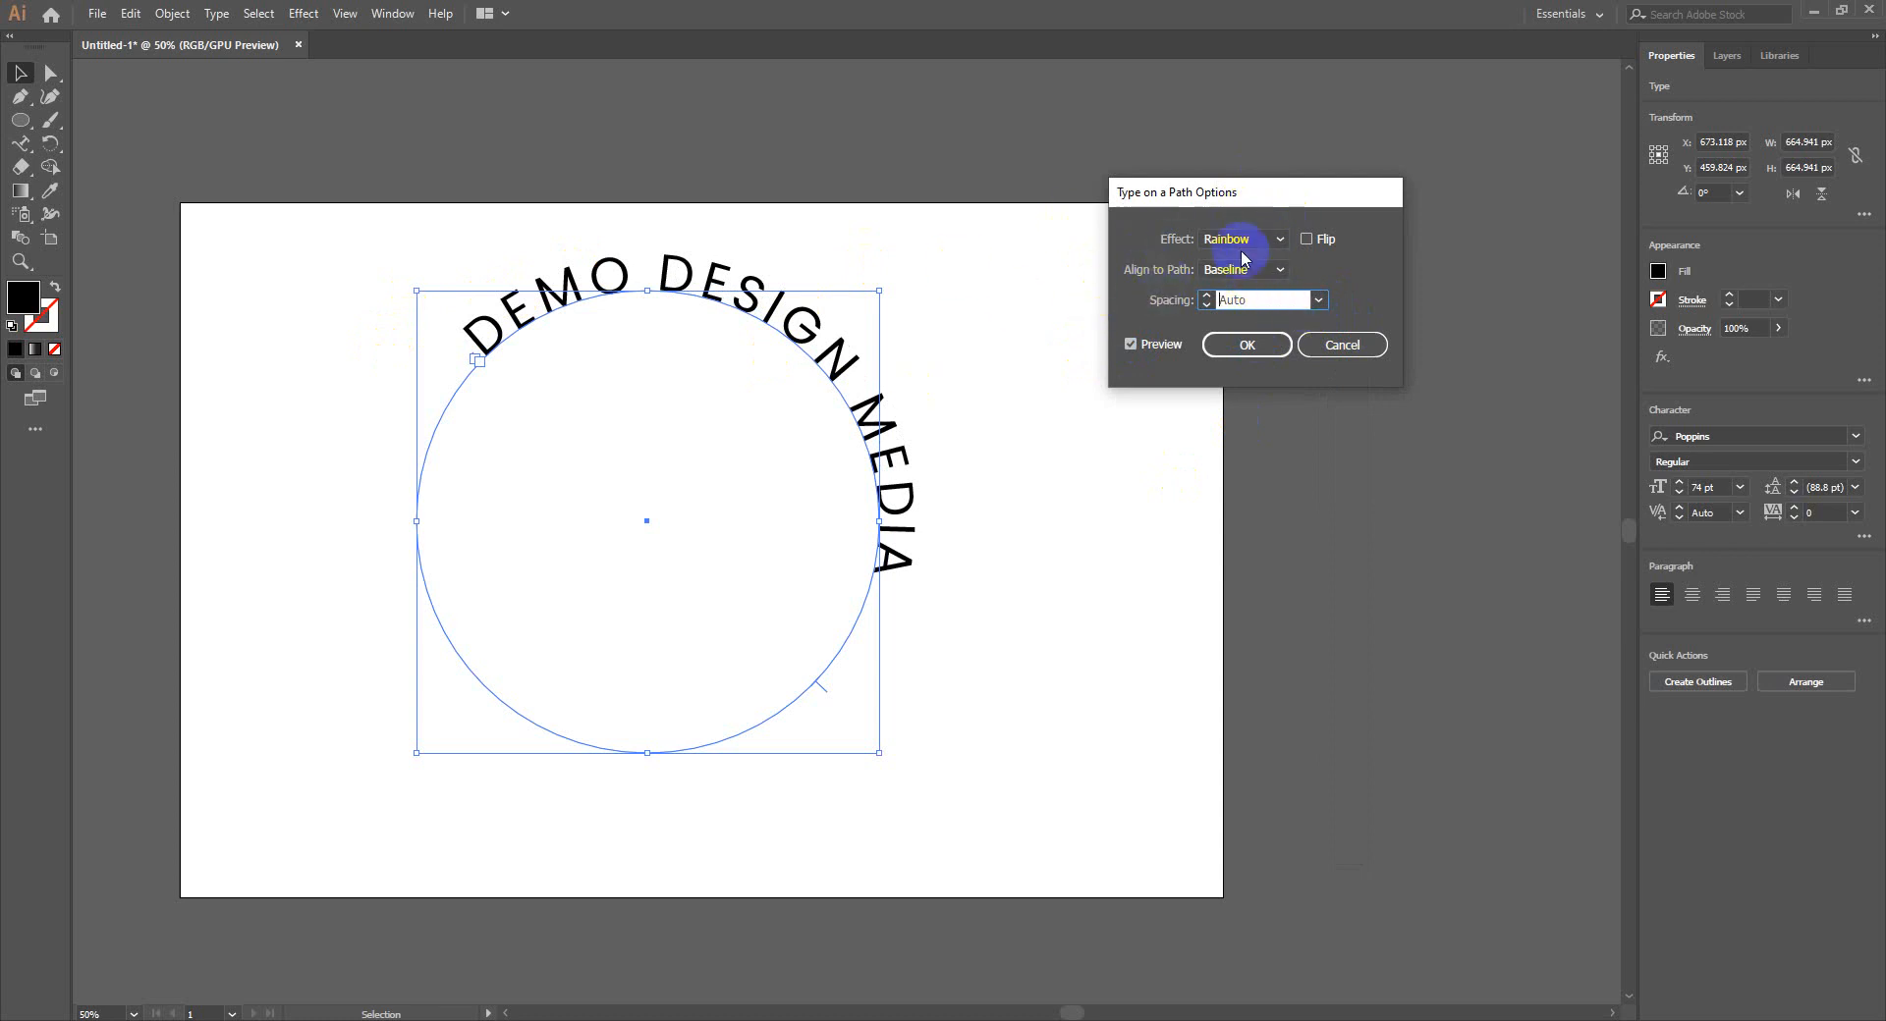
click(1372, 358)
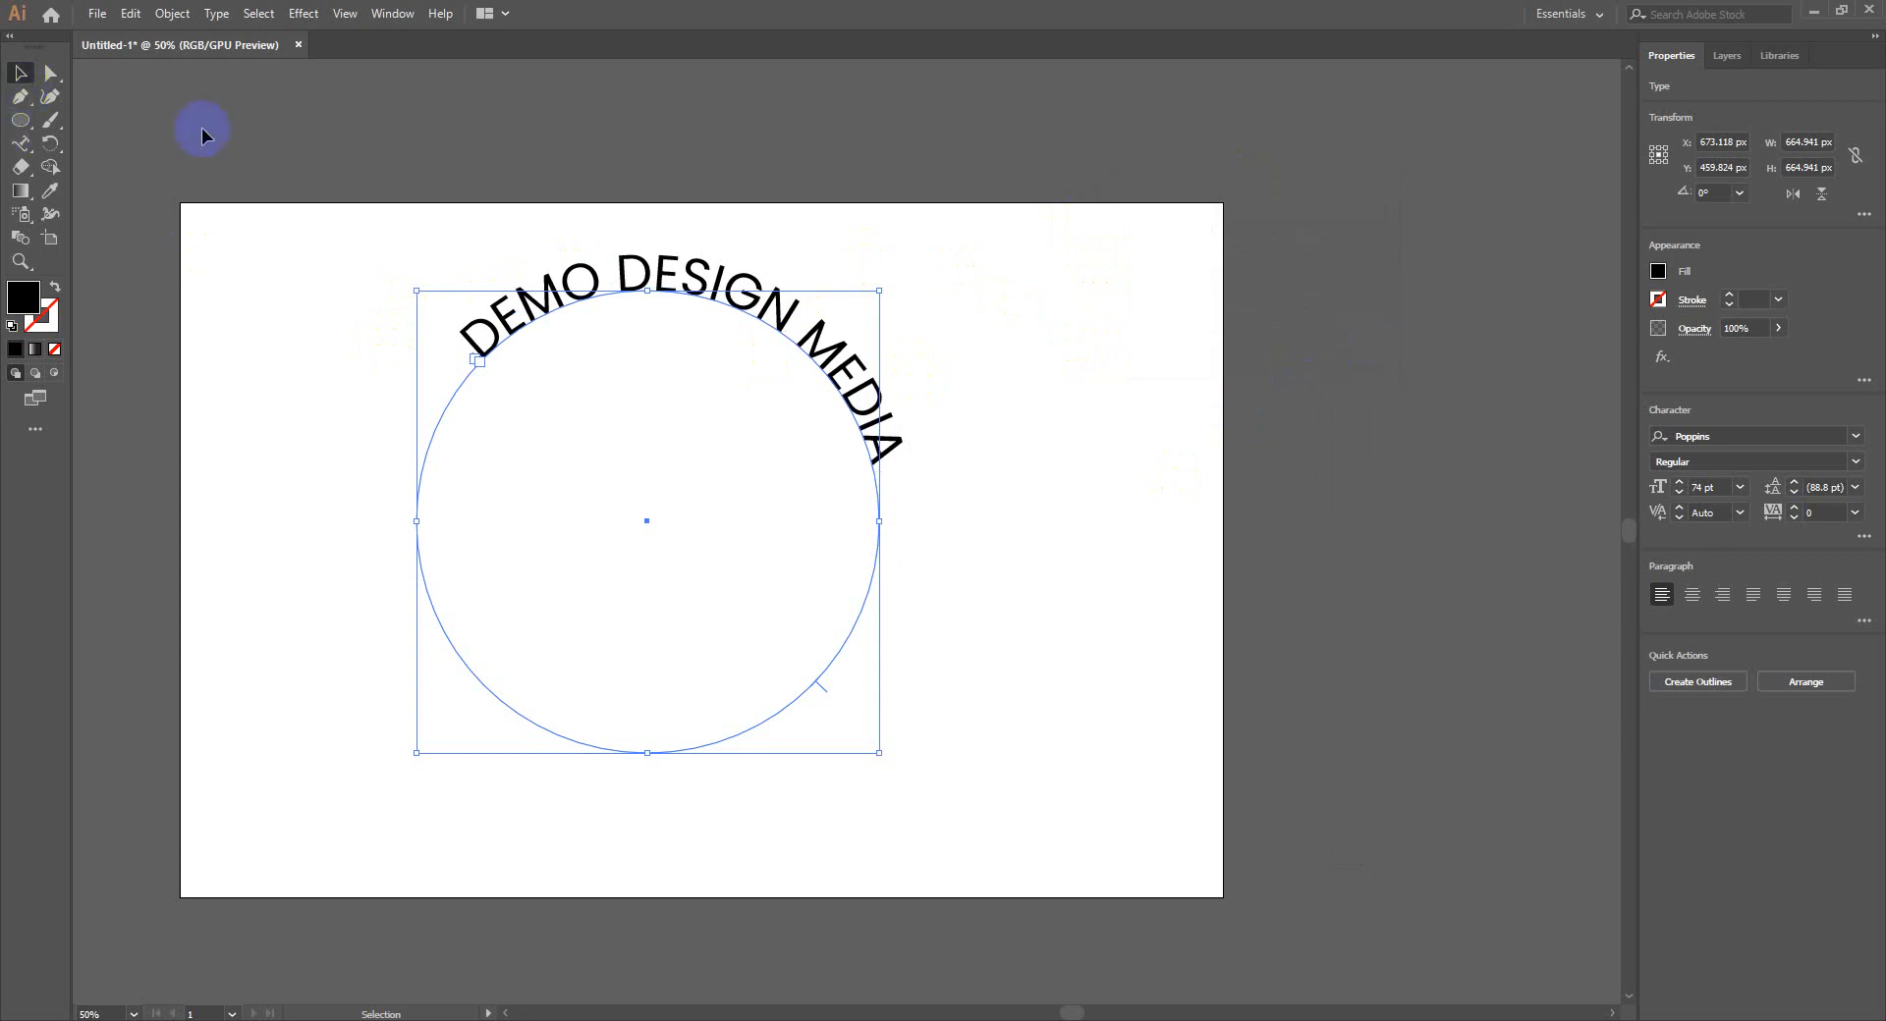
Delete the circle with its text from the artboard and show the available type tools
drag(250, 157, 968, 649)
key(Delete)
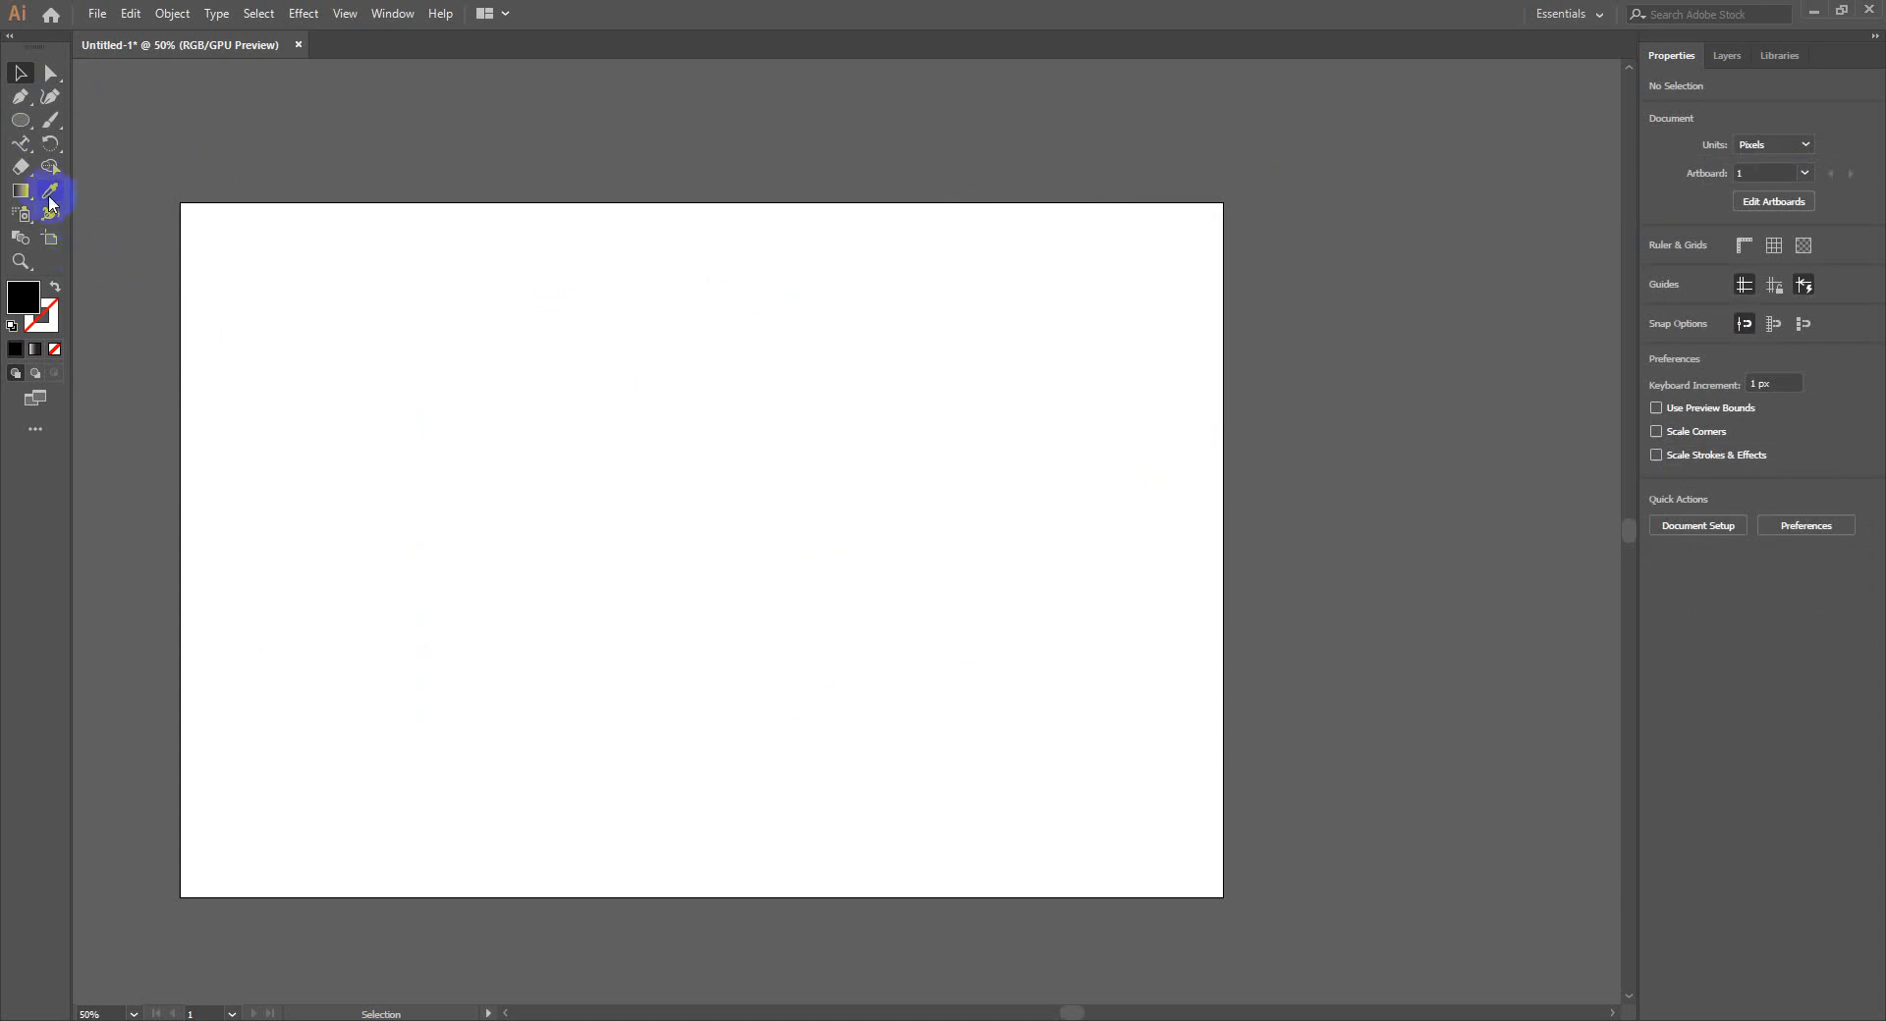
click(20, 144)
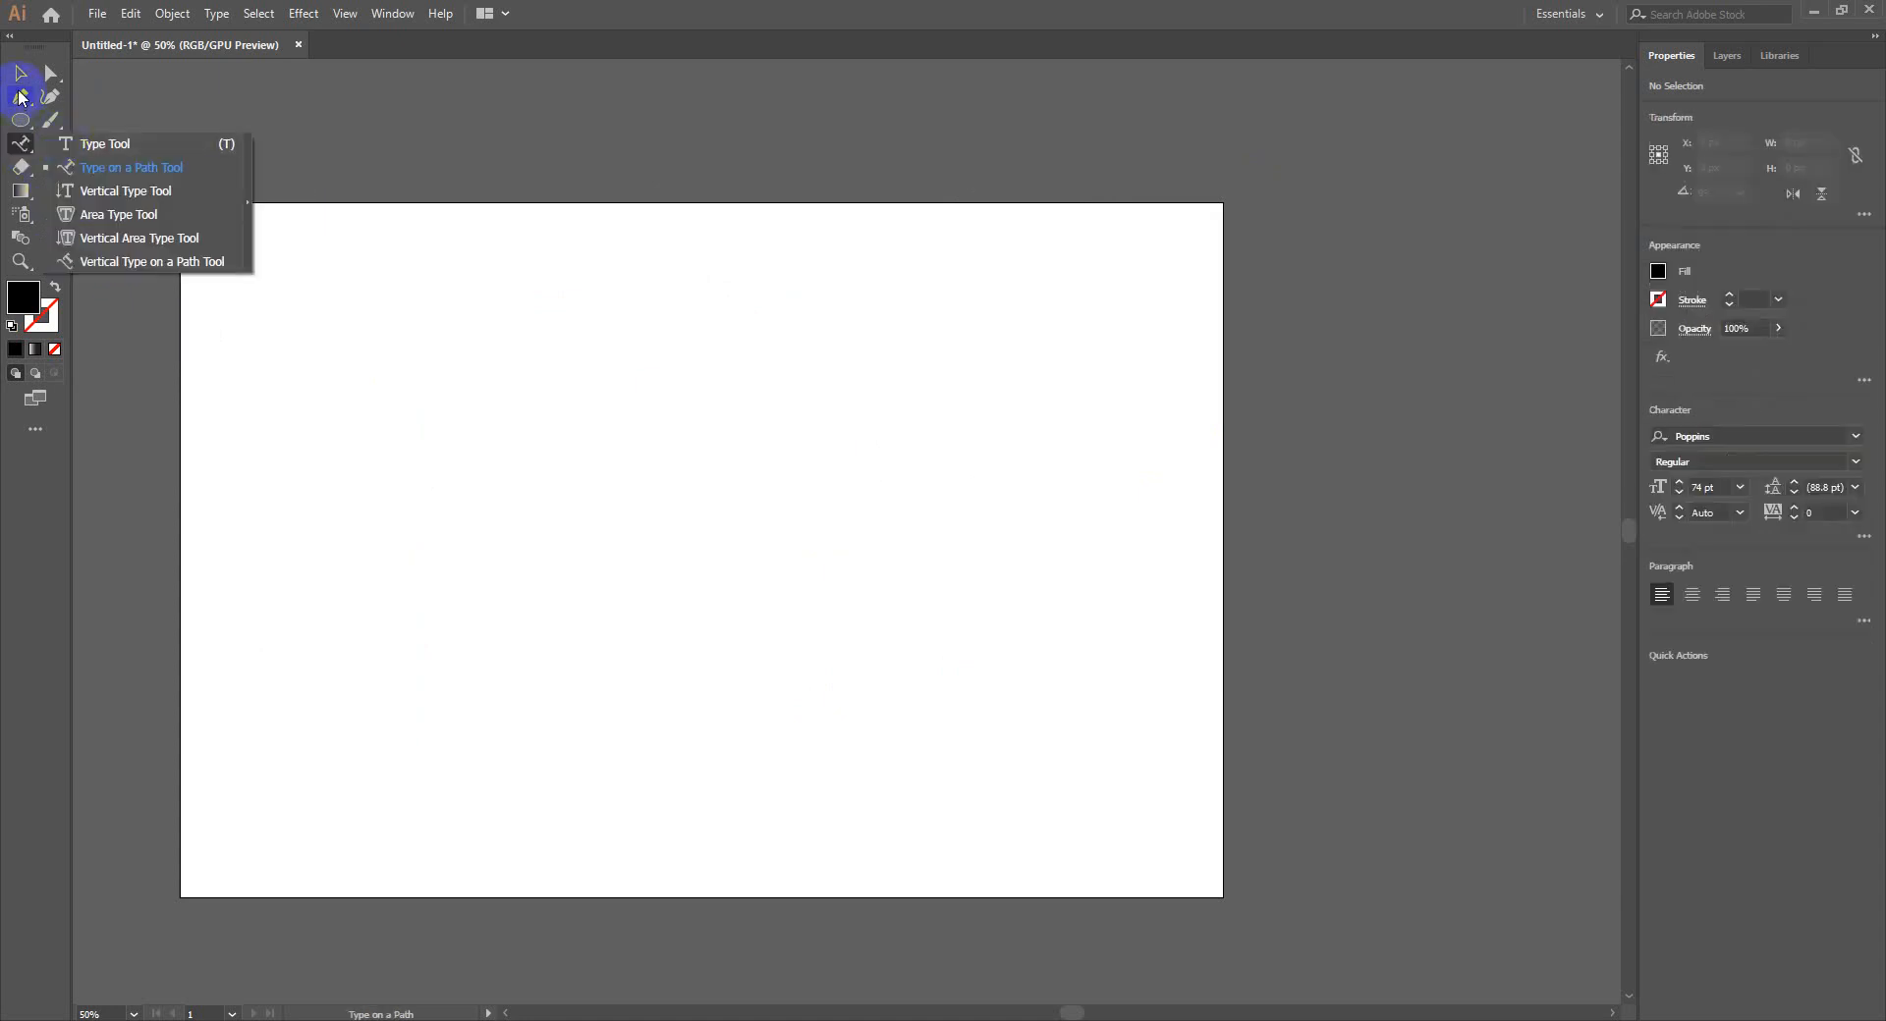
click(19, 73)
scroll(269, 186, up, 8)
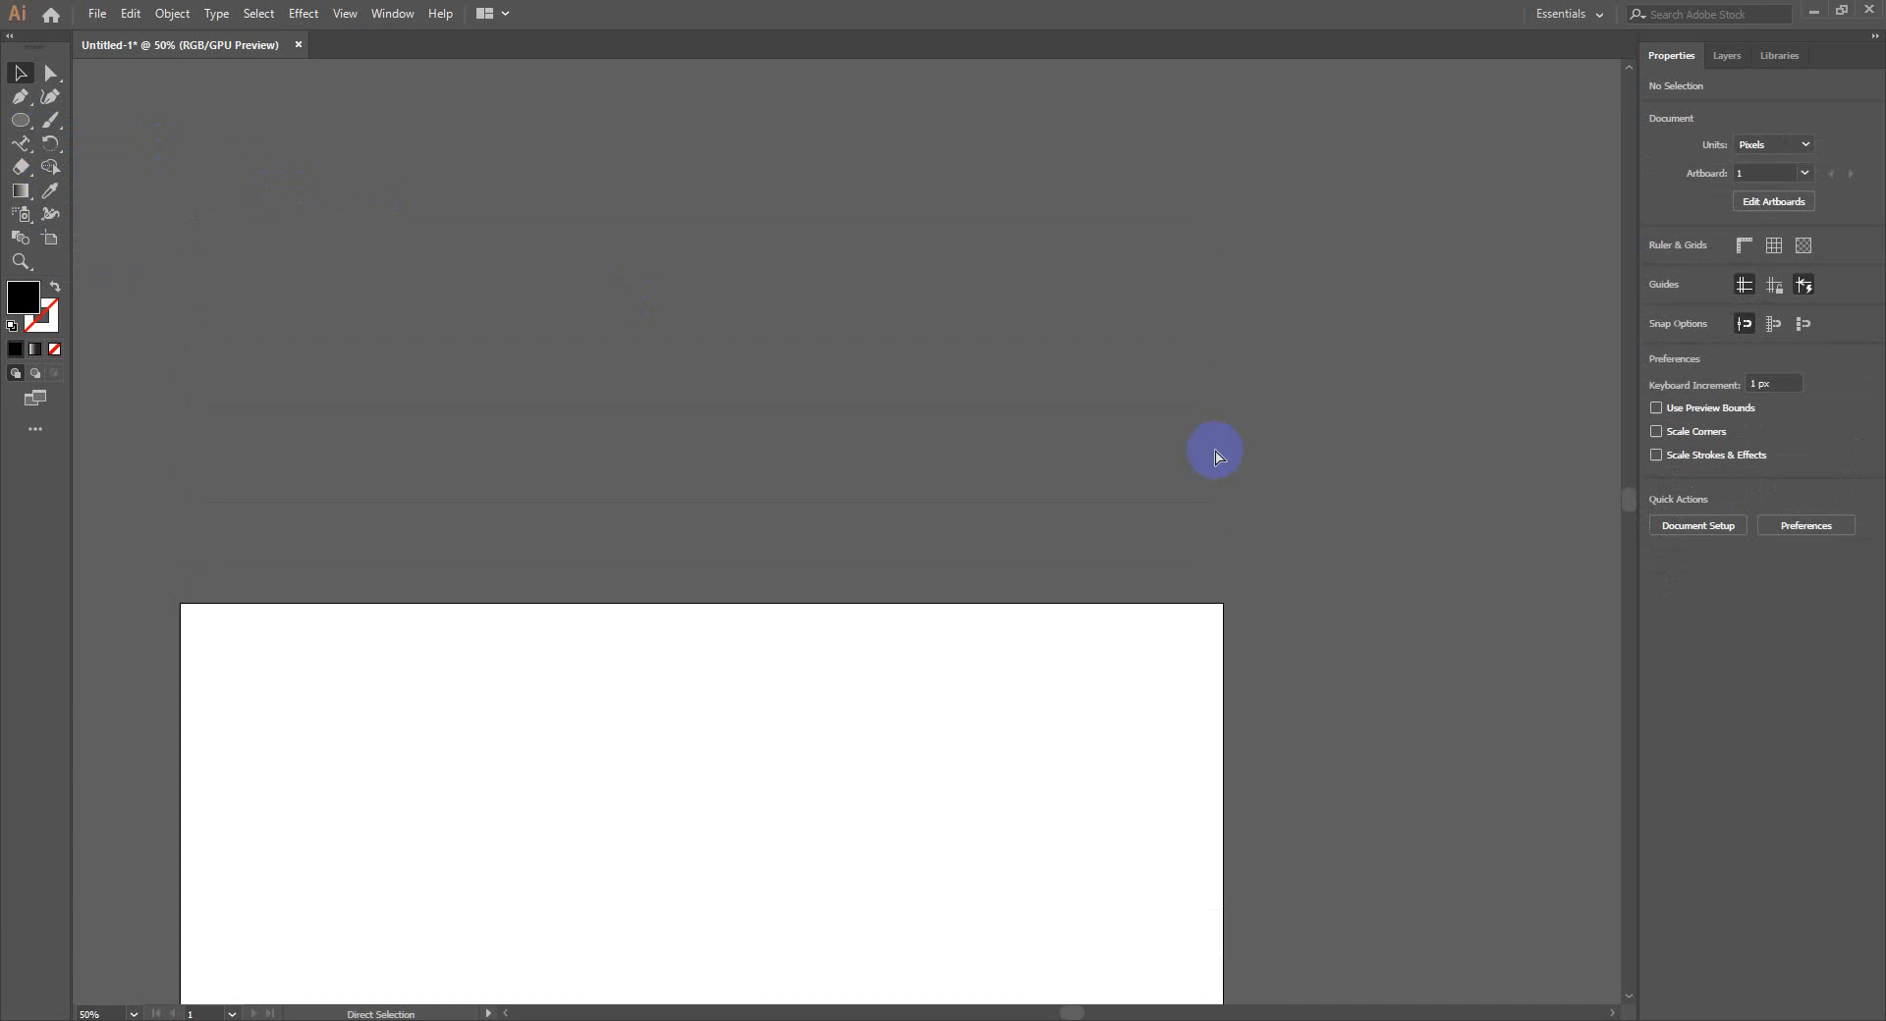
key(ctrl+minus)
key(ctrl+minus)
key(ctrl+minus)
key(ctrl+minus)
key(ctrl+minus)
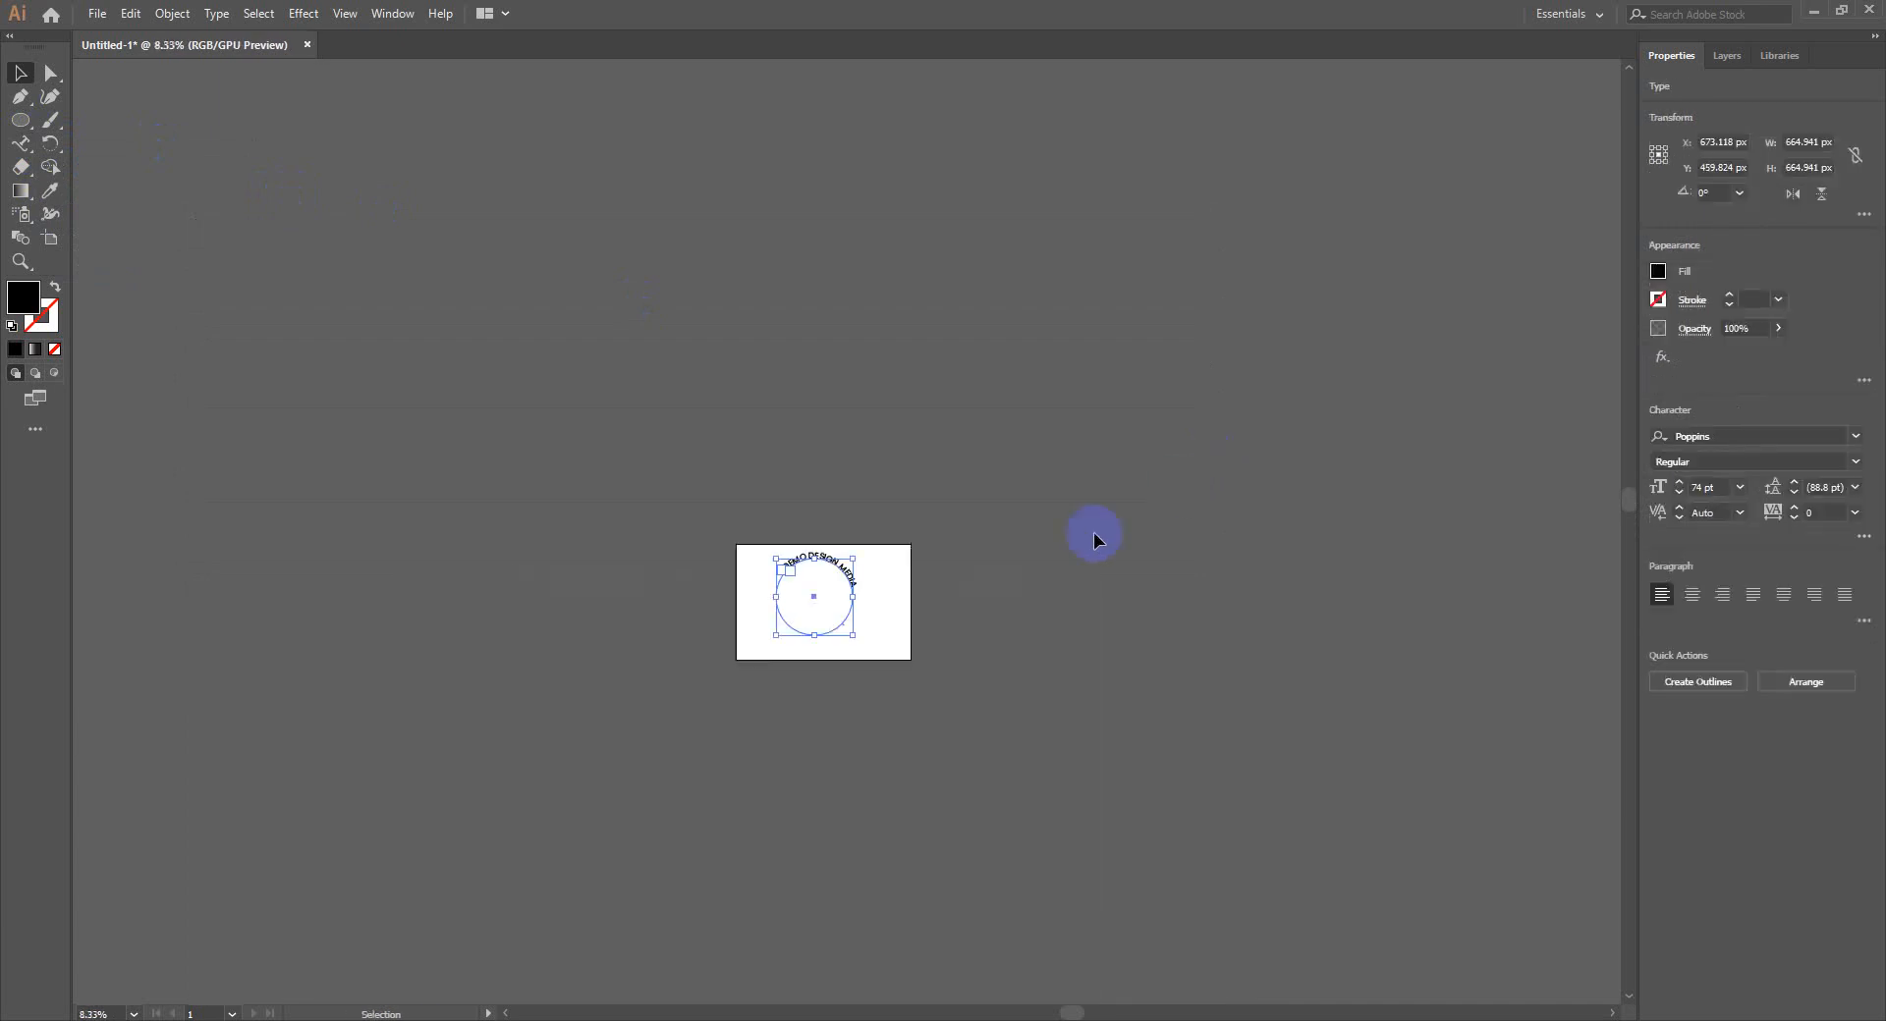
key(z)
drag(812, 597, 869, 547)
click(869, 547)
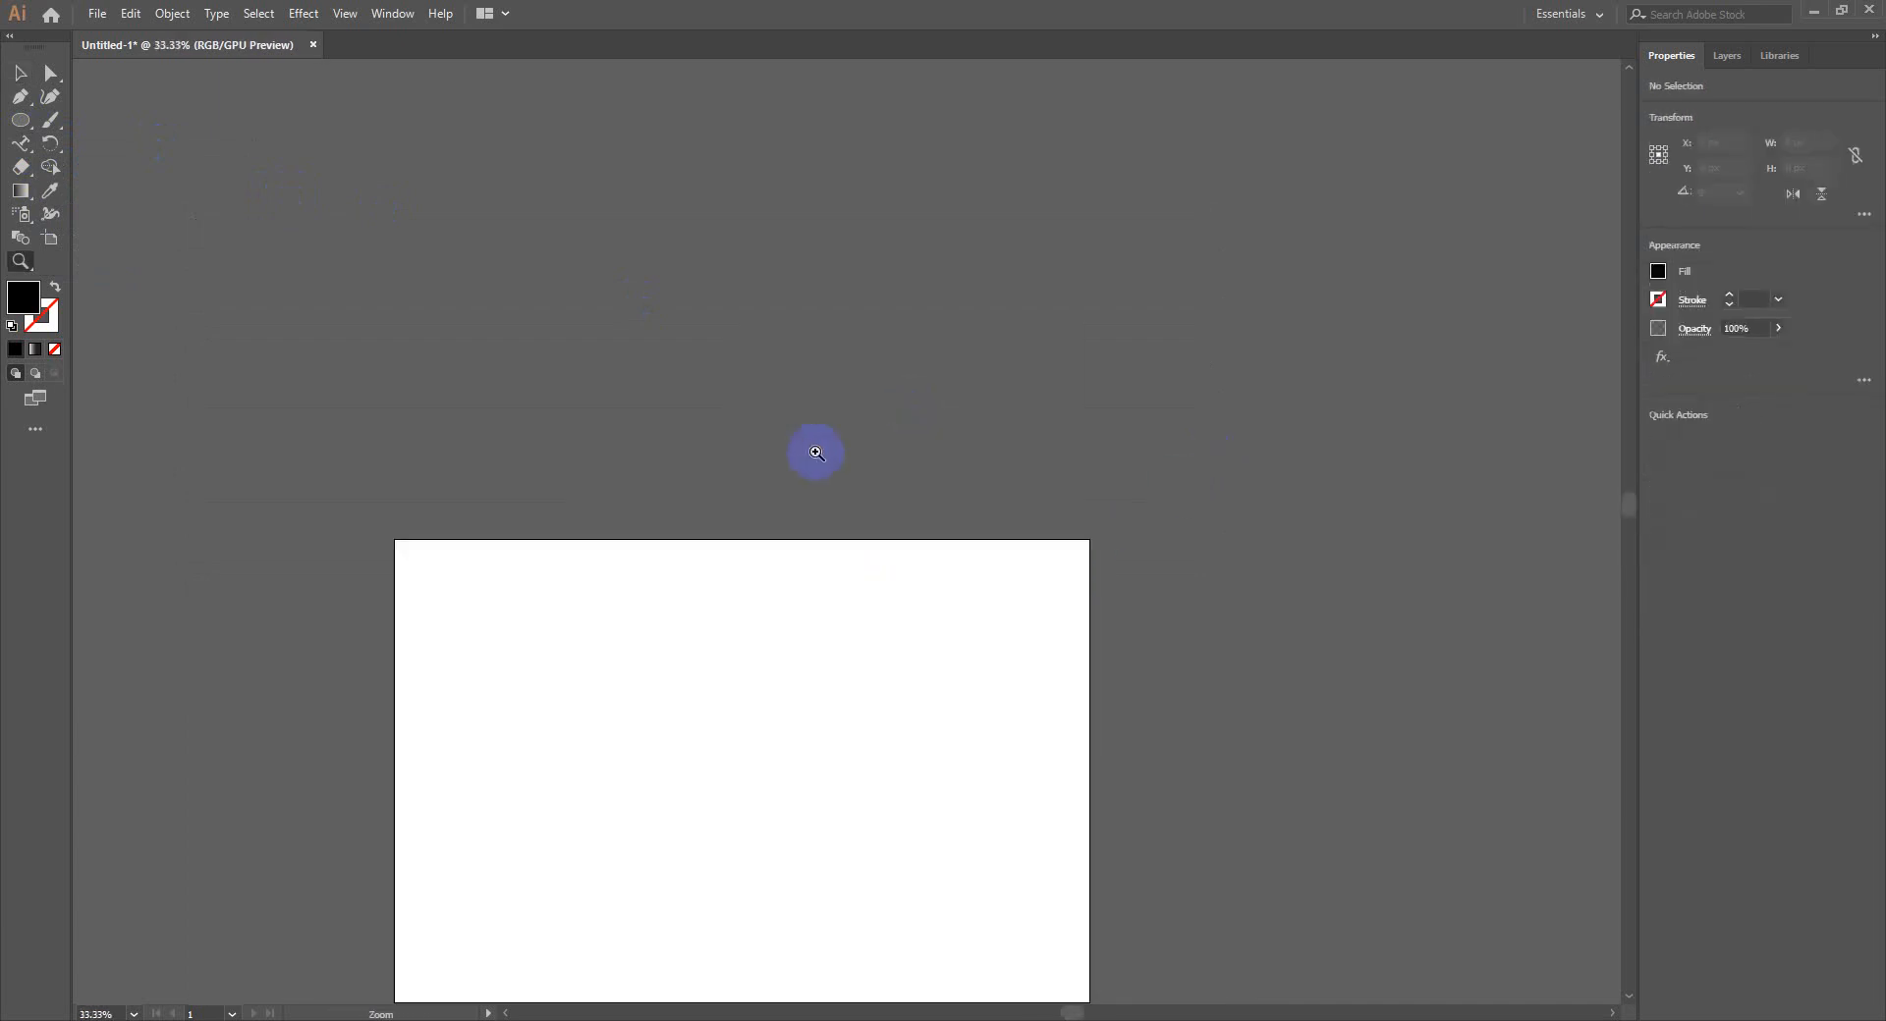
Create a placeholder area type box about 980 px wide and 453 px high on the artboard with the Type tool
drag(20, 143, 59, 144)
scroll(580, 615, down, 3)
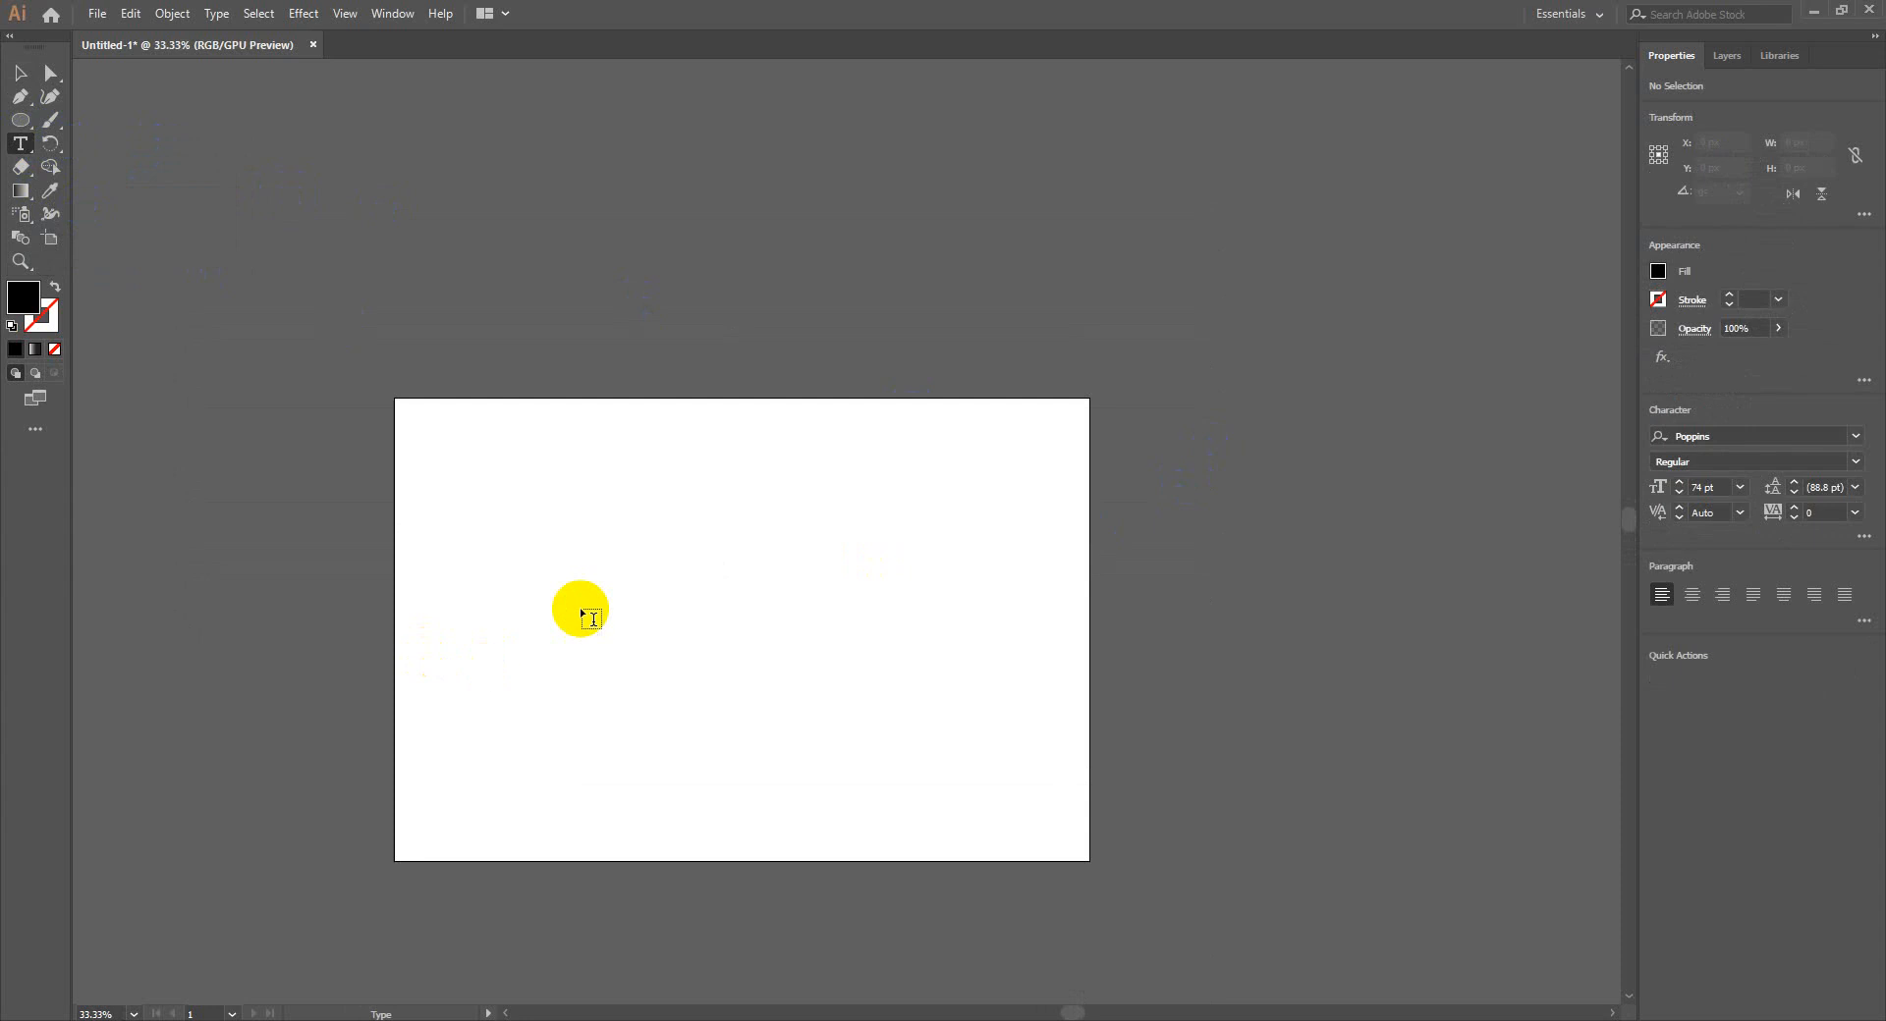
drag(486, 504, 941, 713)
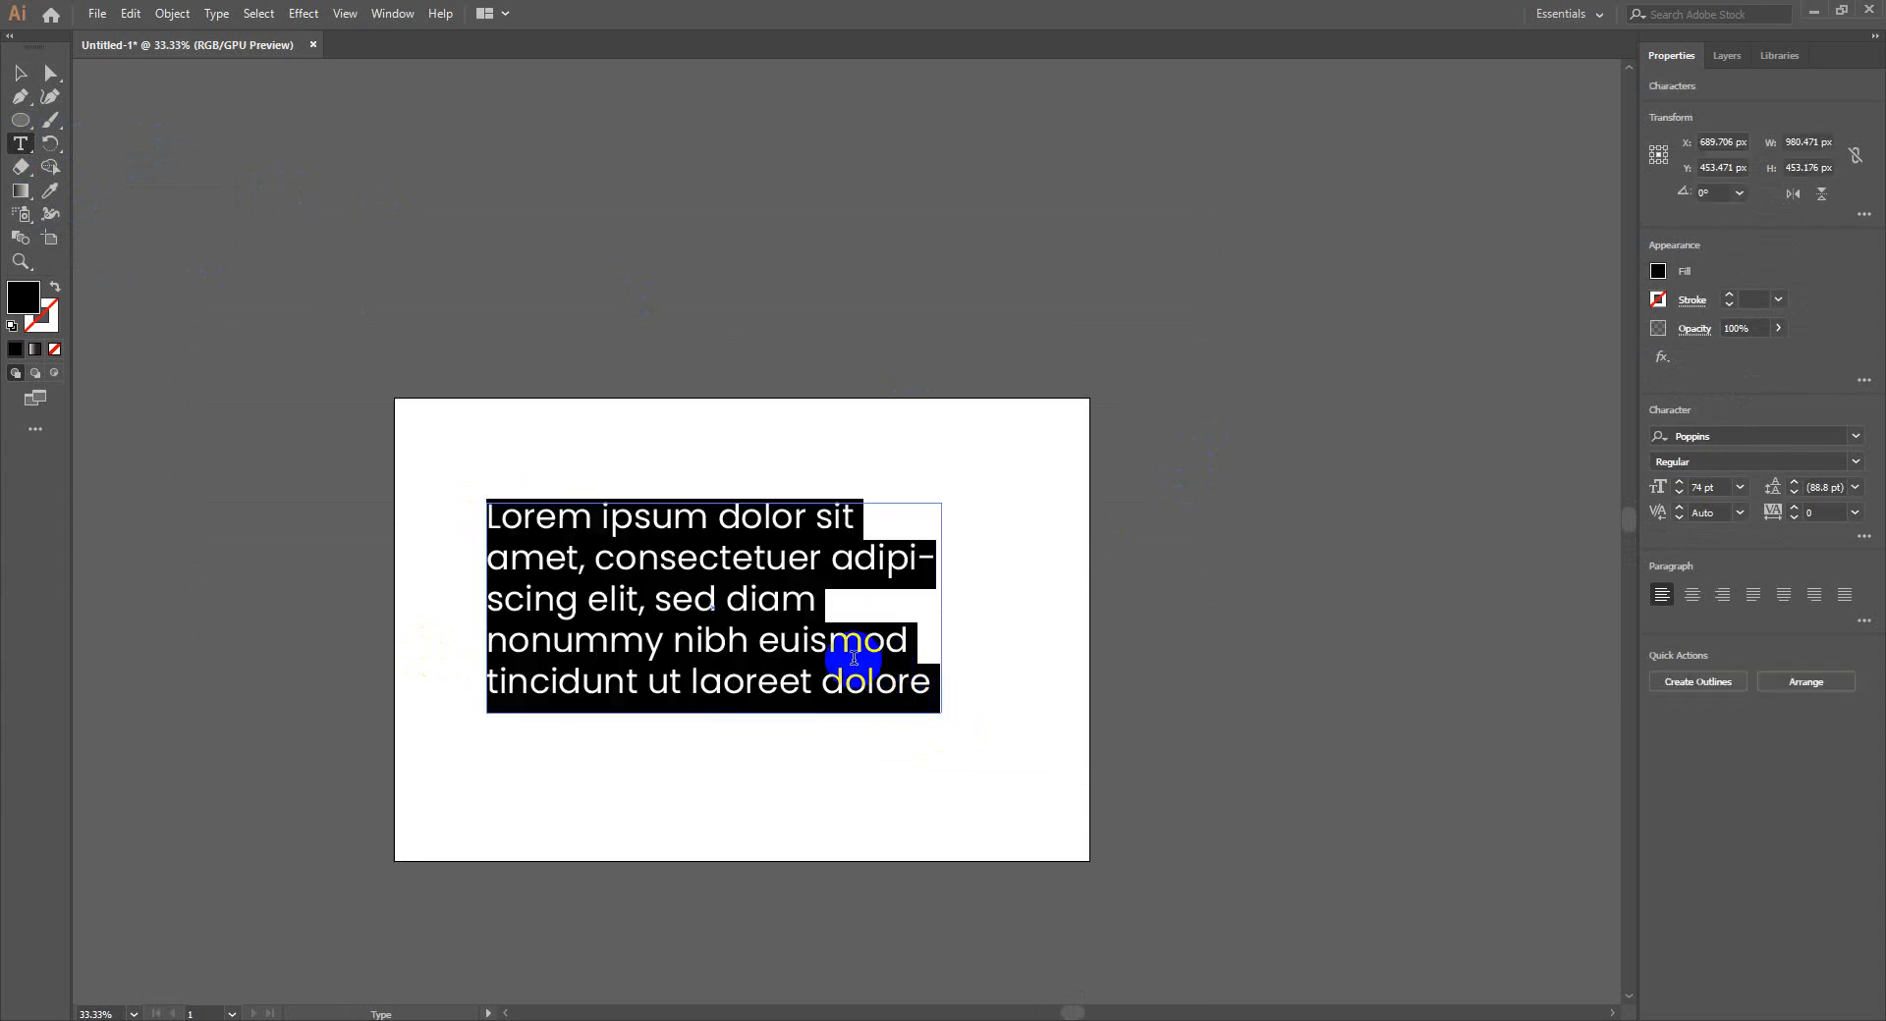
click(20, 74)
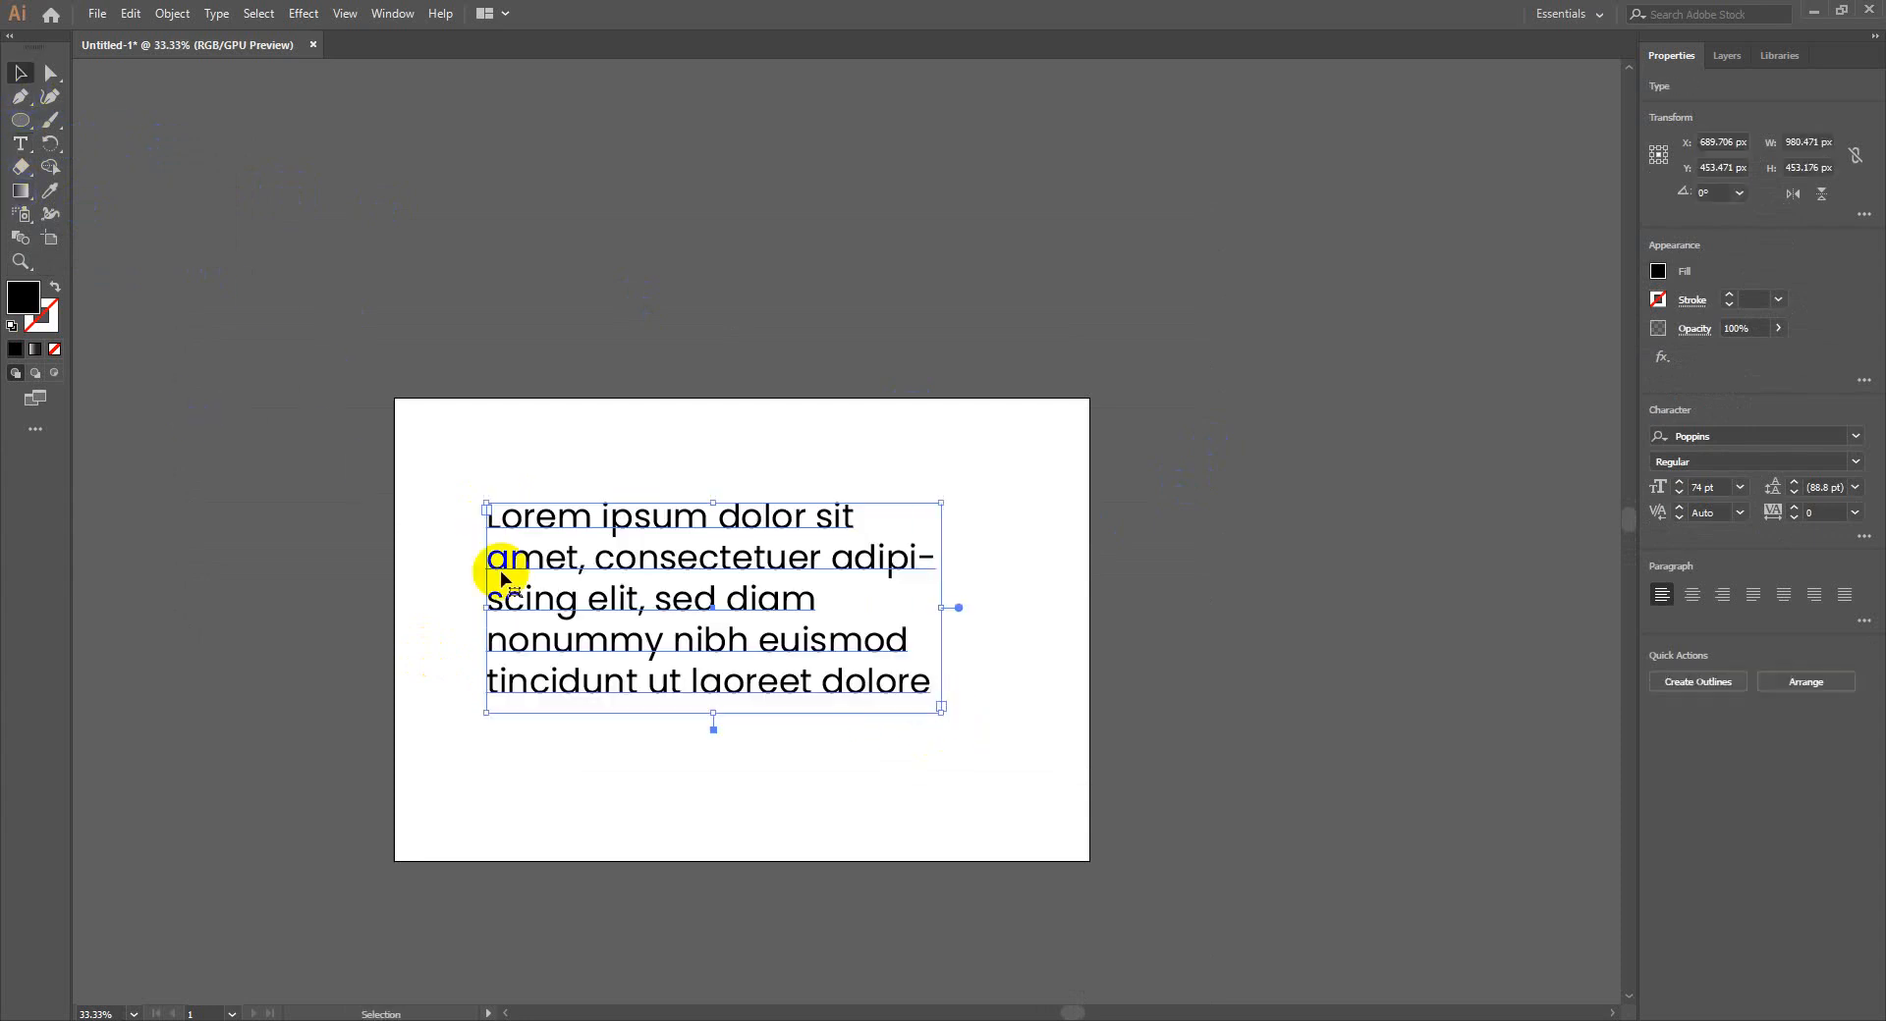
Capitalize the first letter of "nonummy" in the paragraph and return to selecting the text as an object
double_click(506, 643)
drag(500, 635, 481, 658)
text(N)
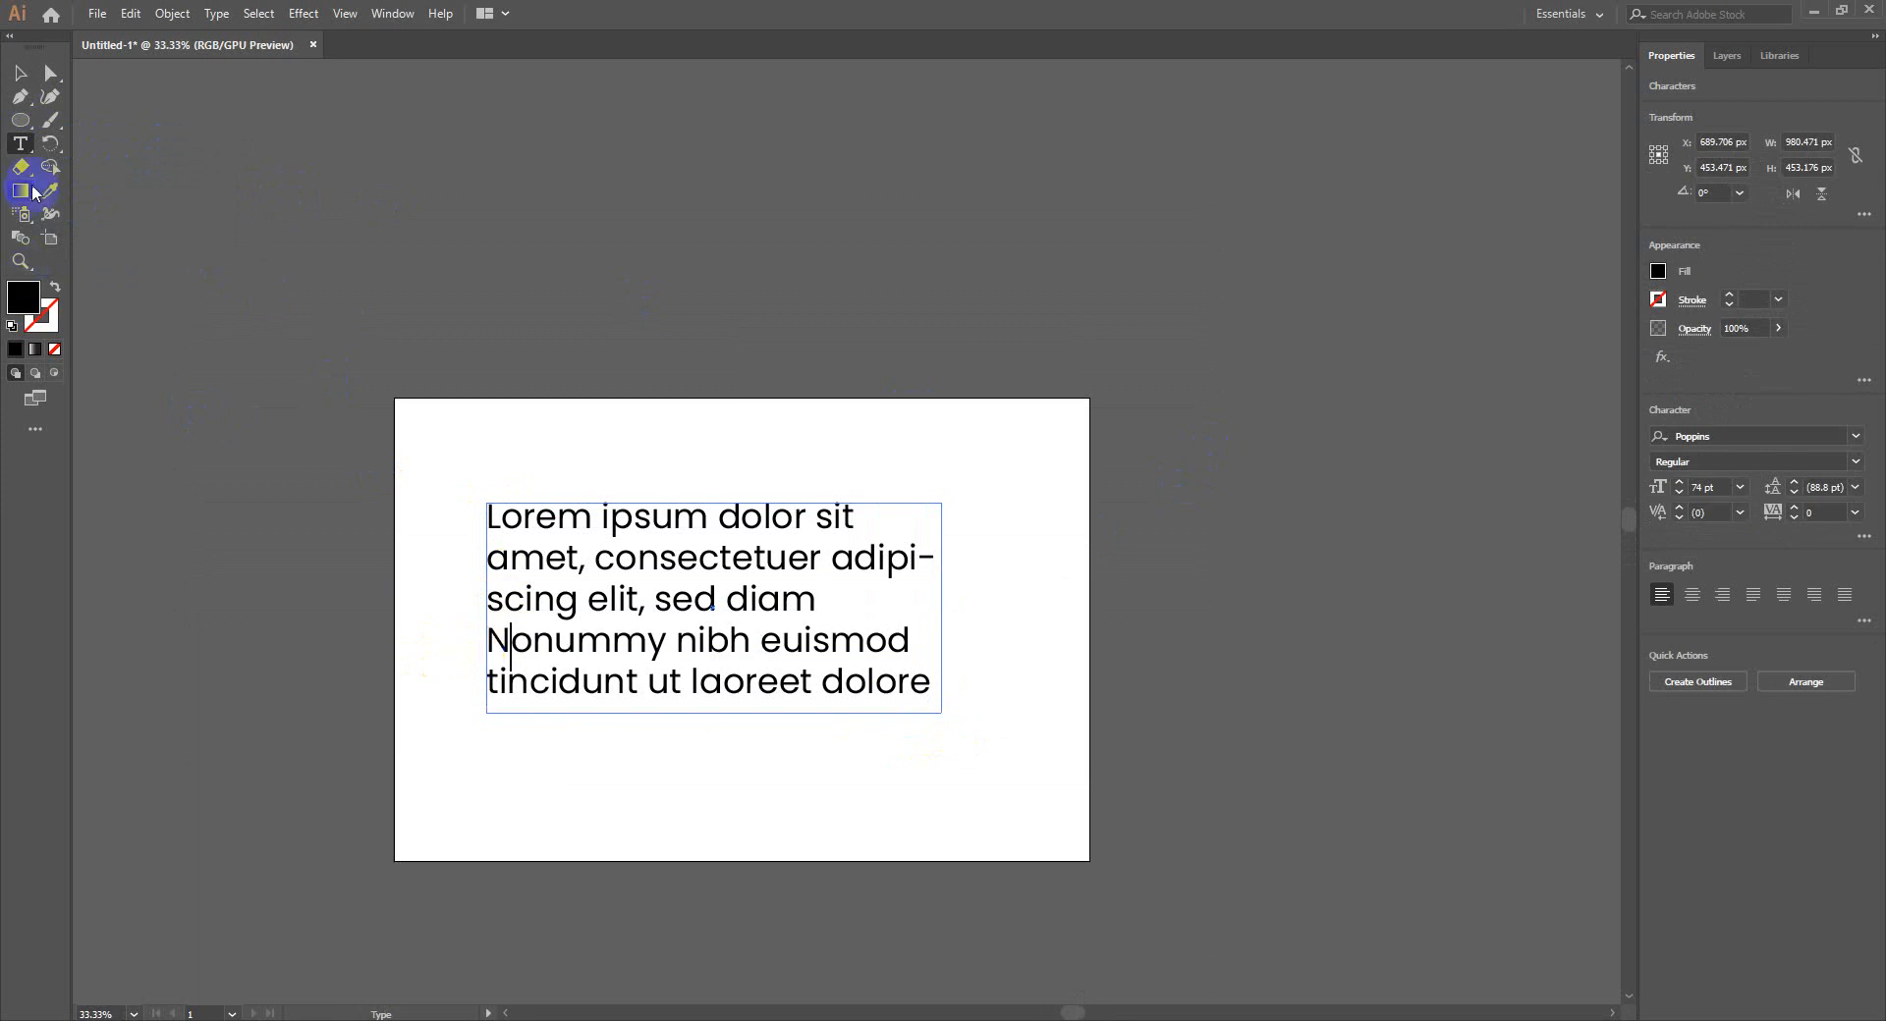
click(13, 77)
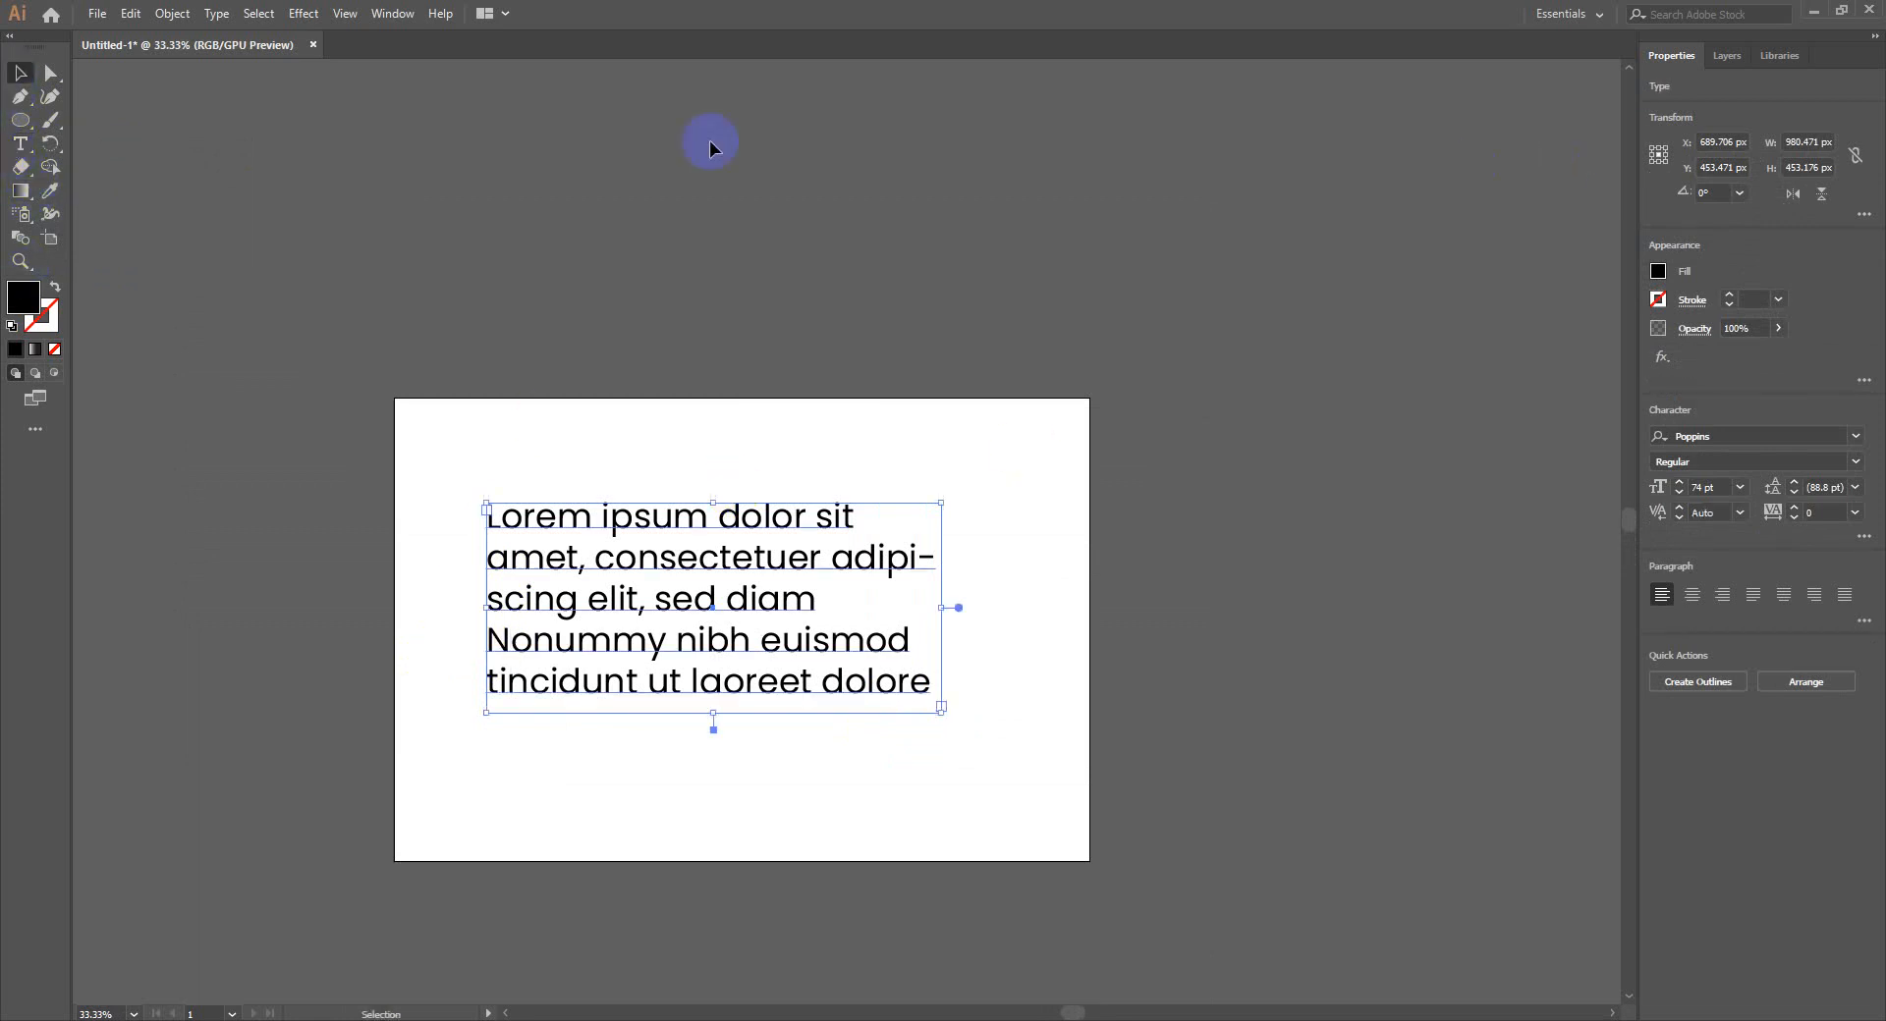
Show the Character panel and go through its font family, font style and font size settings
click(398, 13)
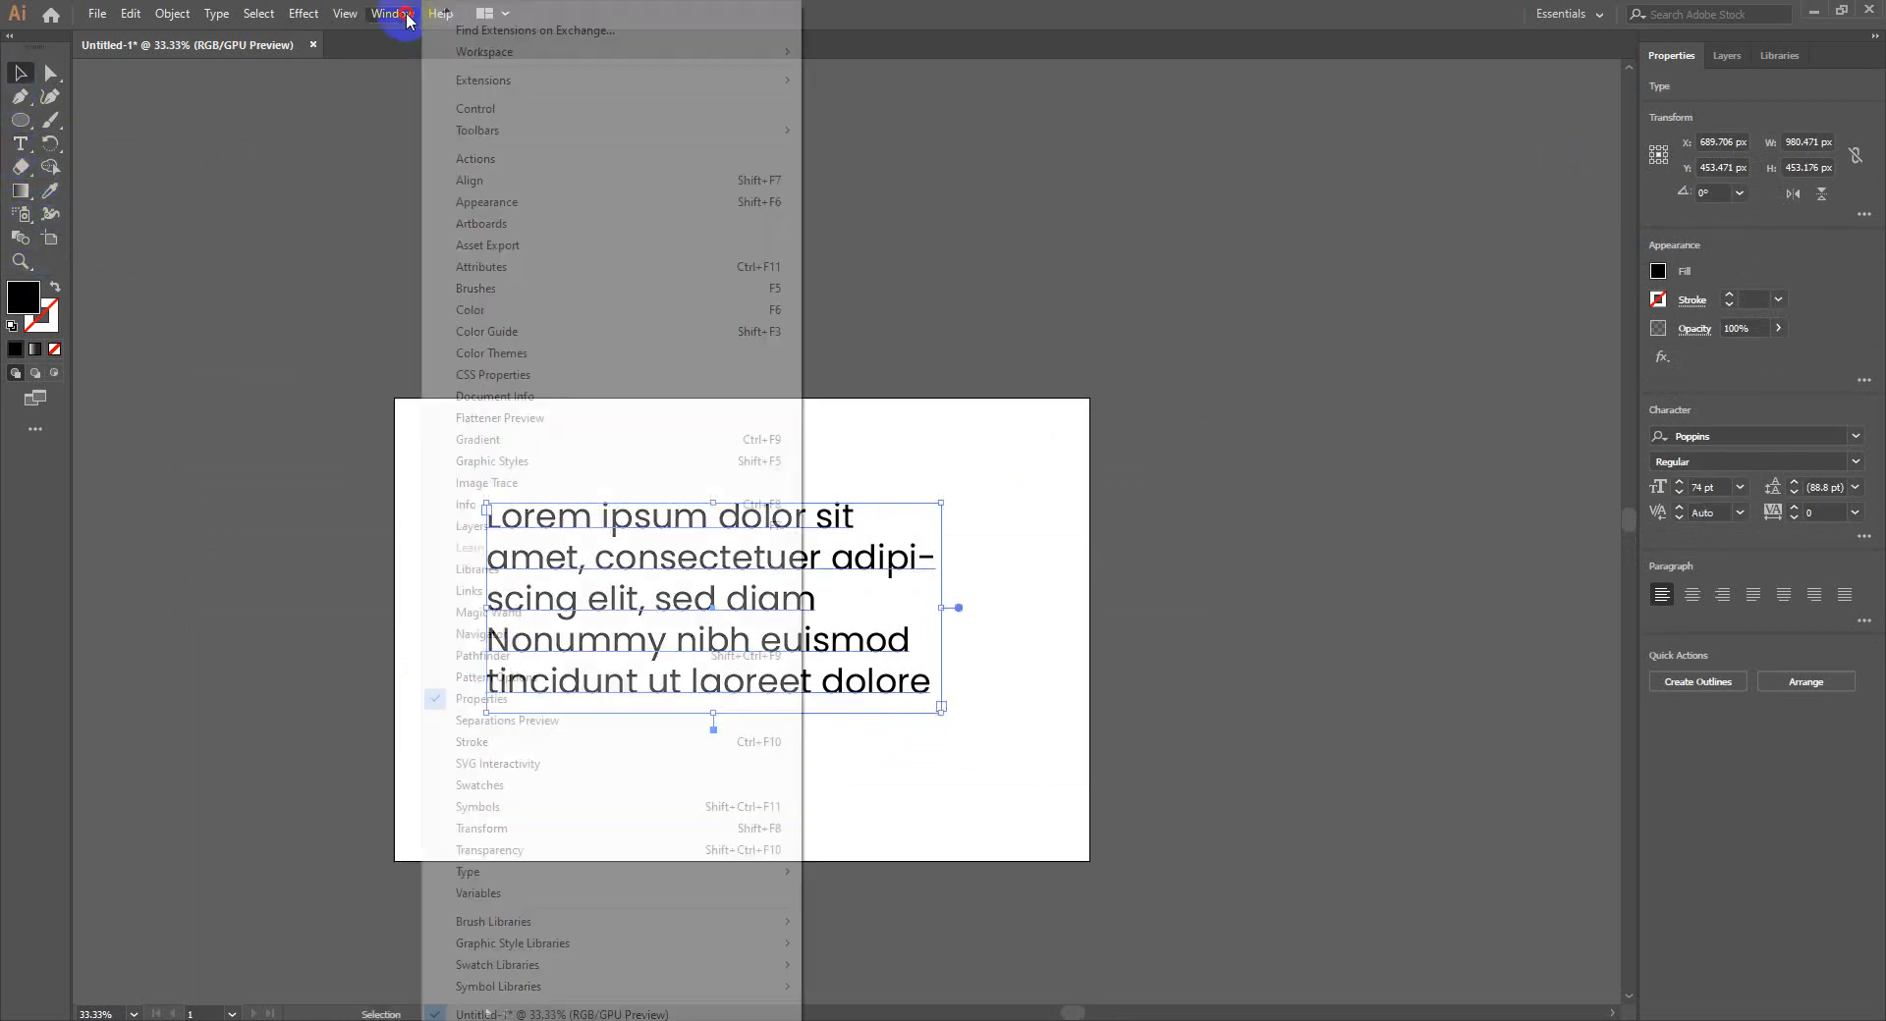
mouse_move(733, 873)
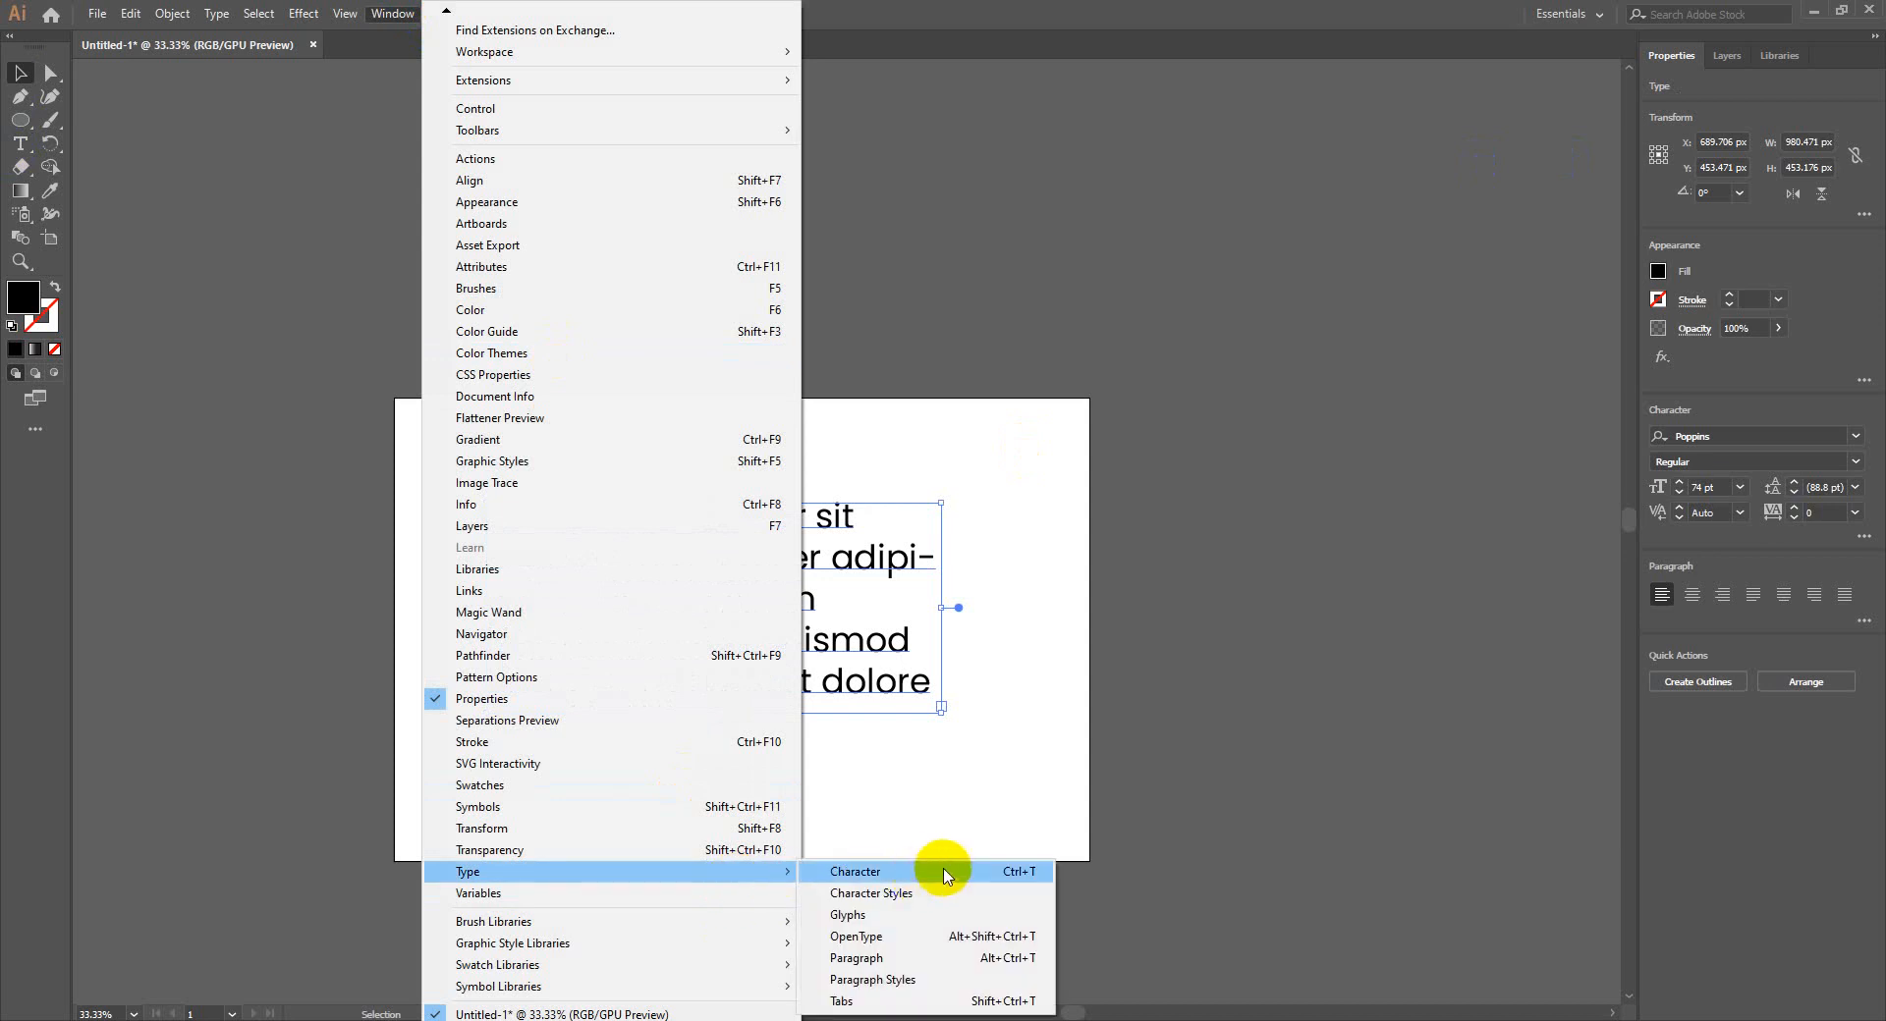
click(944, 875)
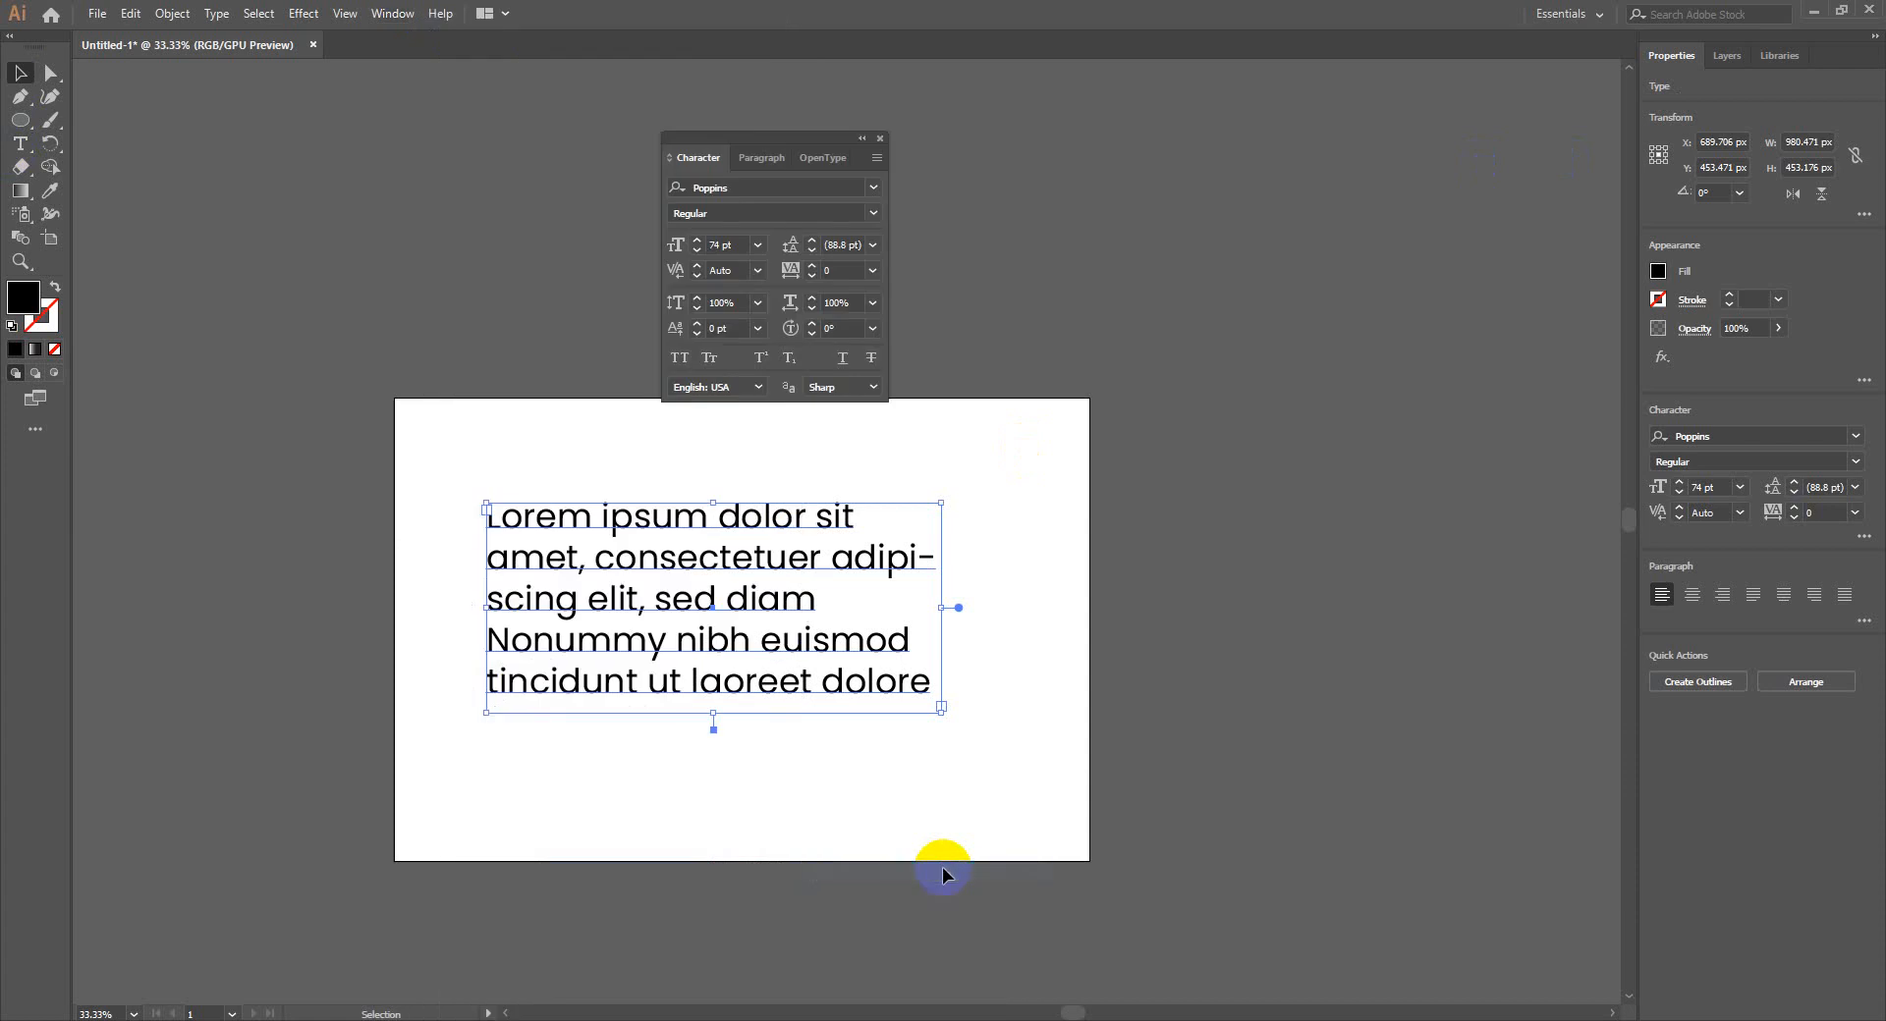
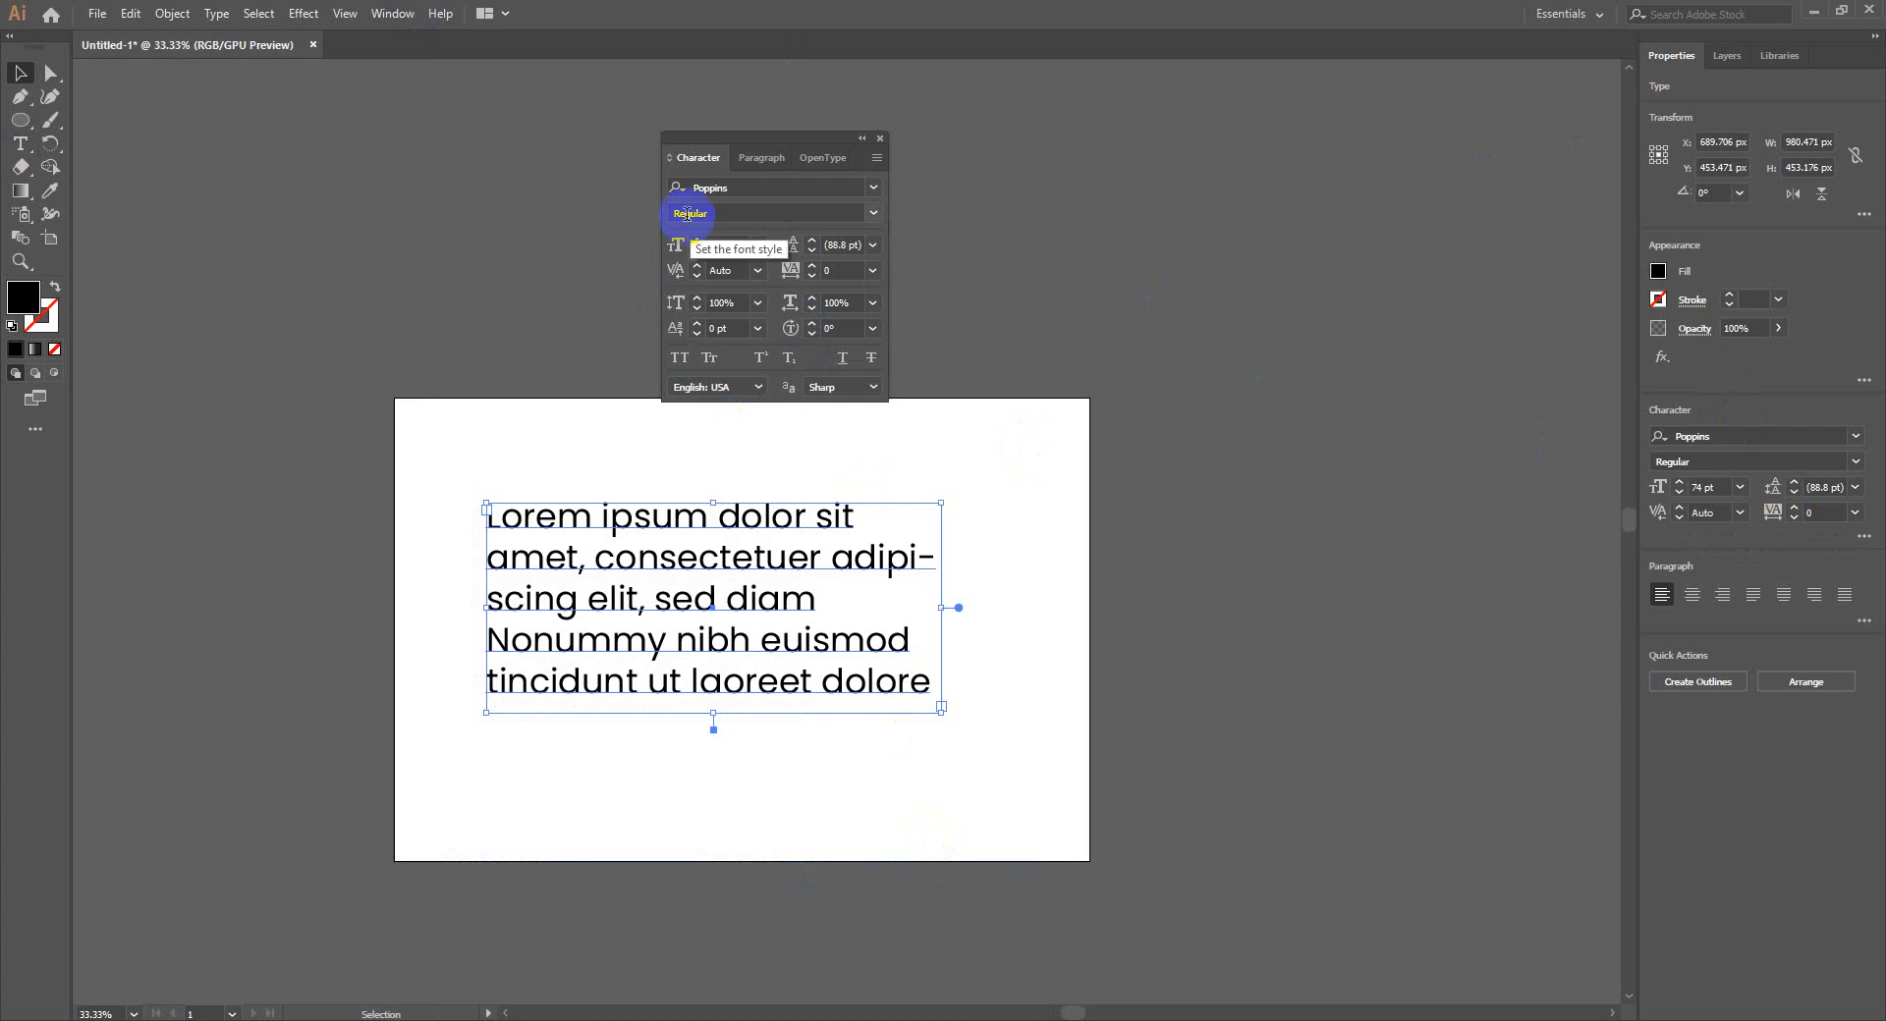
click(743, 179)
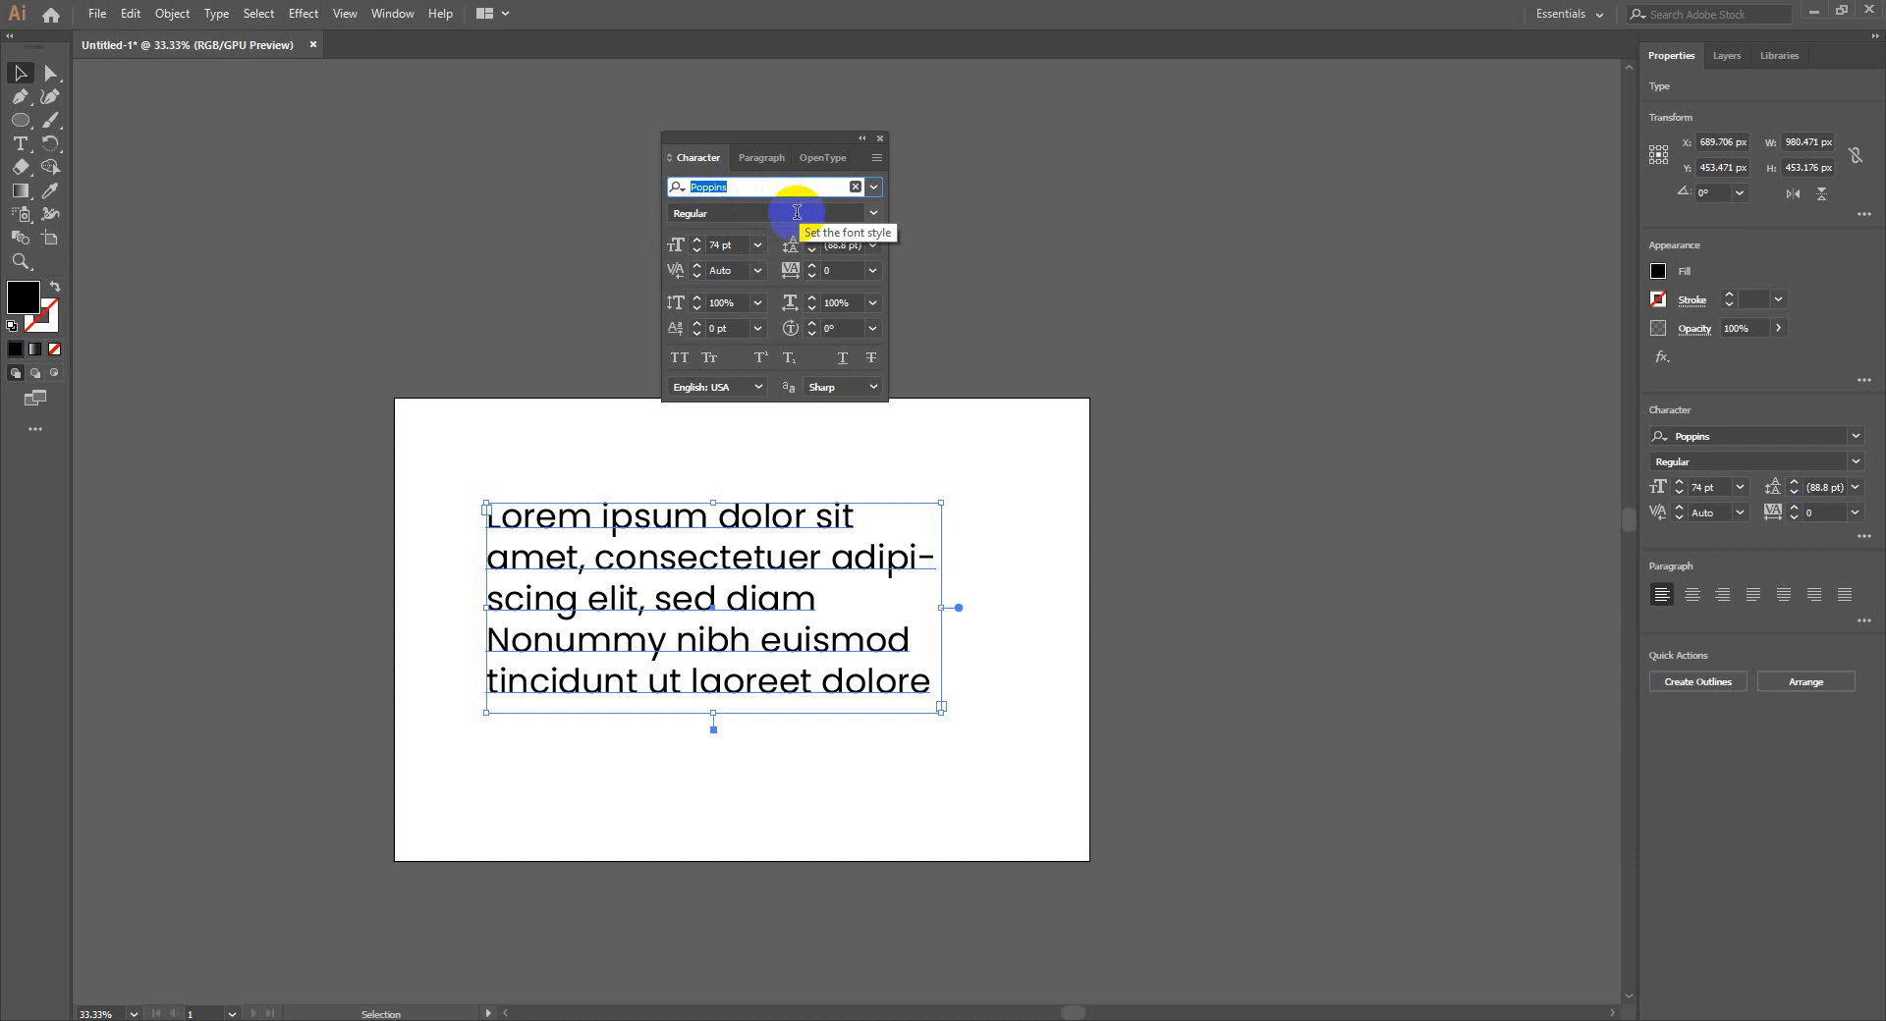
click(797, 212)
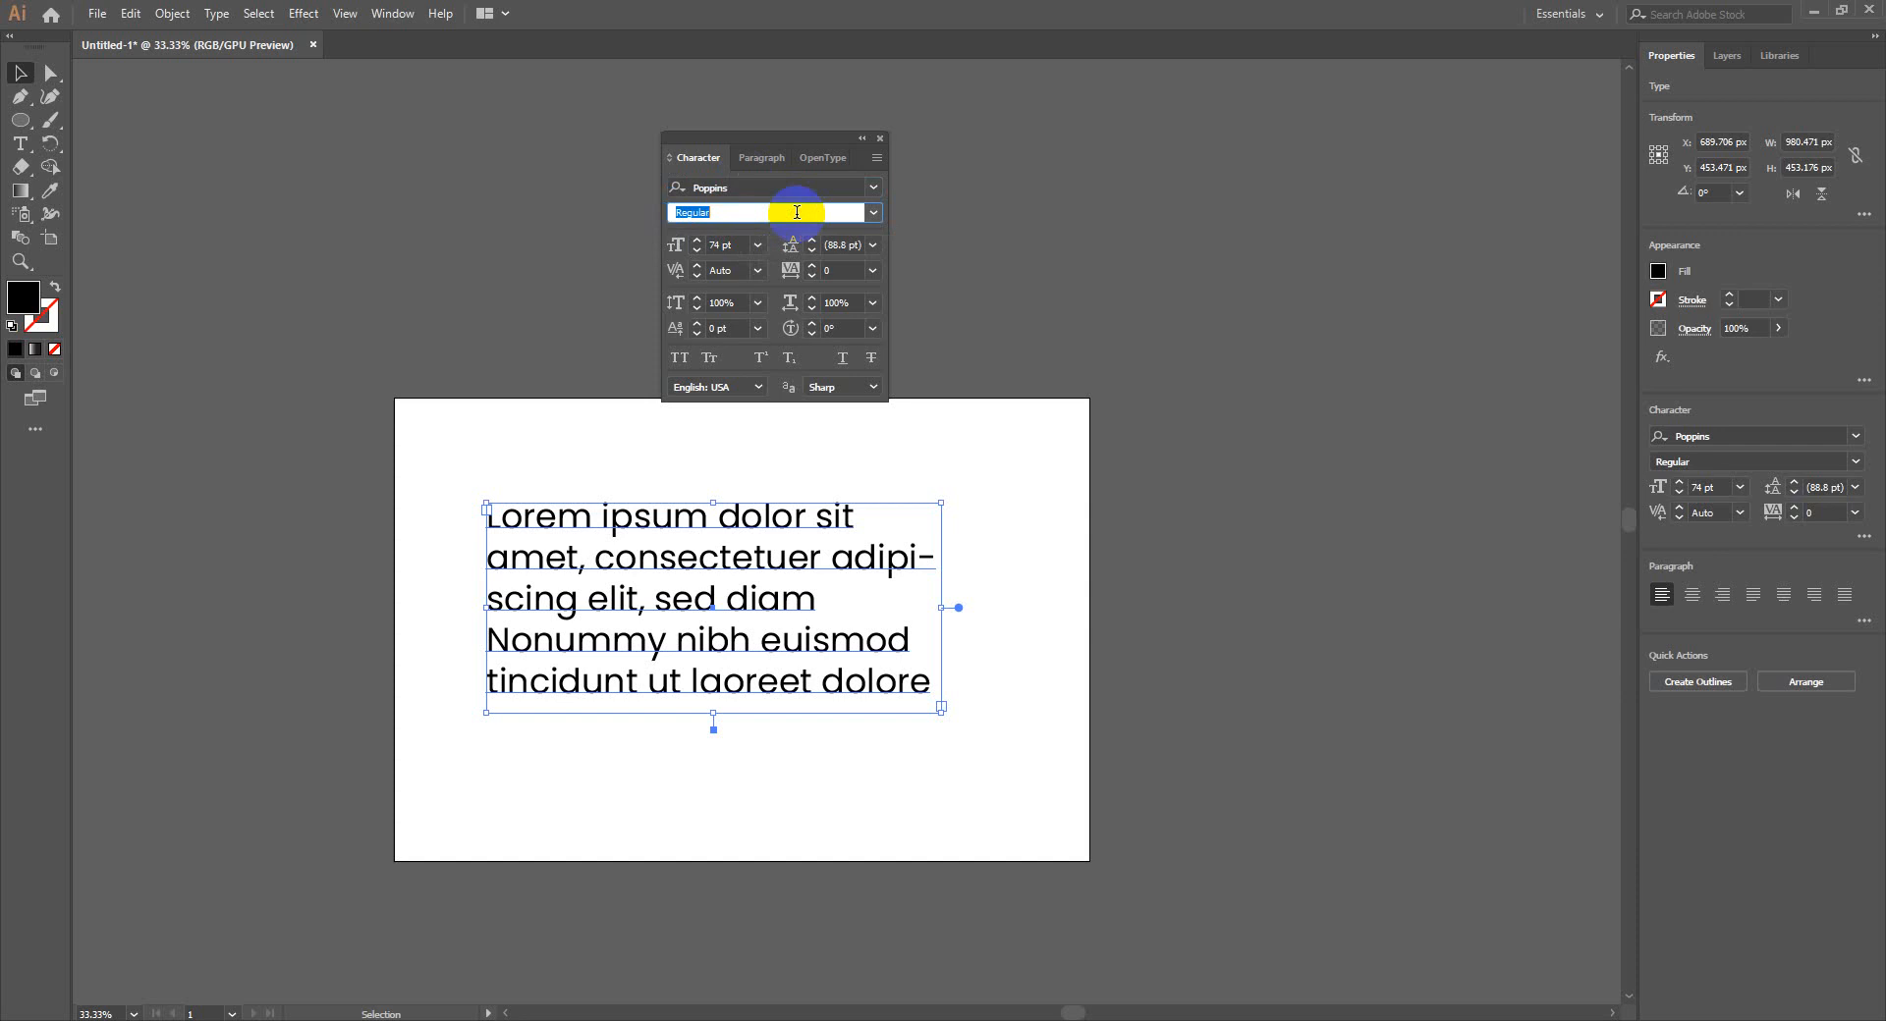
click(715, 242)
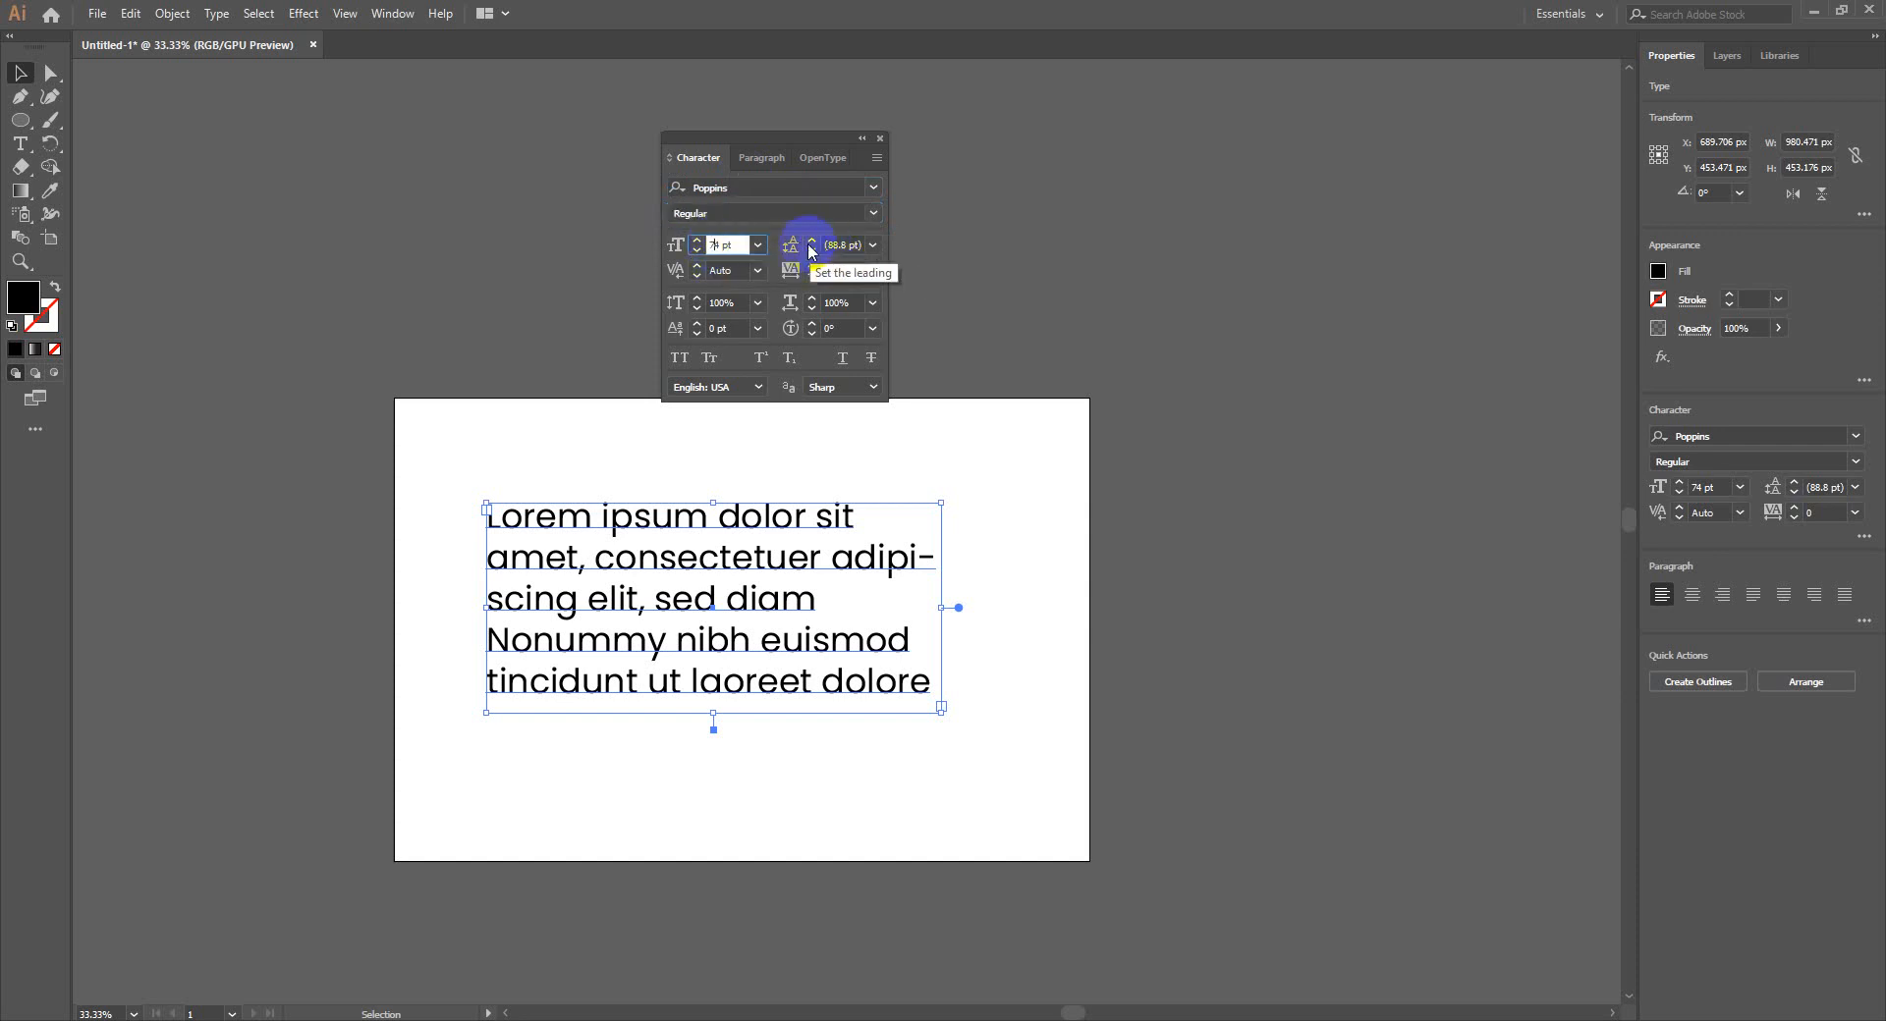
Adjust the paragraph's leading to 87 pt and extend the text frame downward to about 798 px high
click(845, 245)
scroll(849, 243, up, 5)
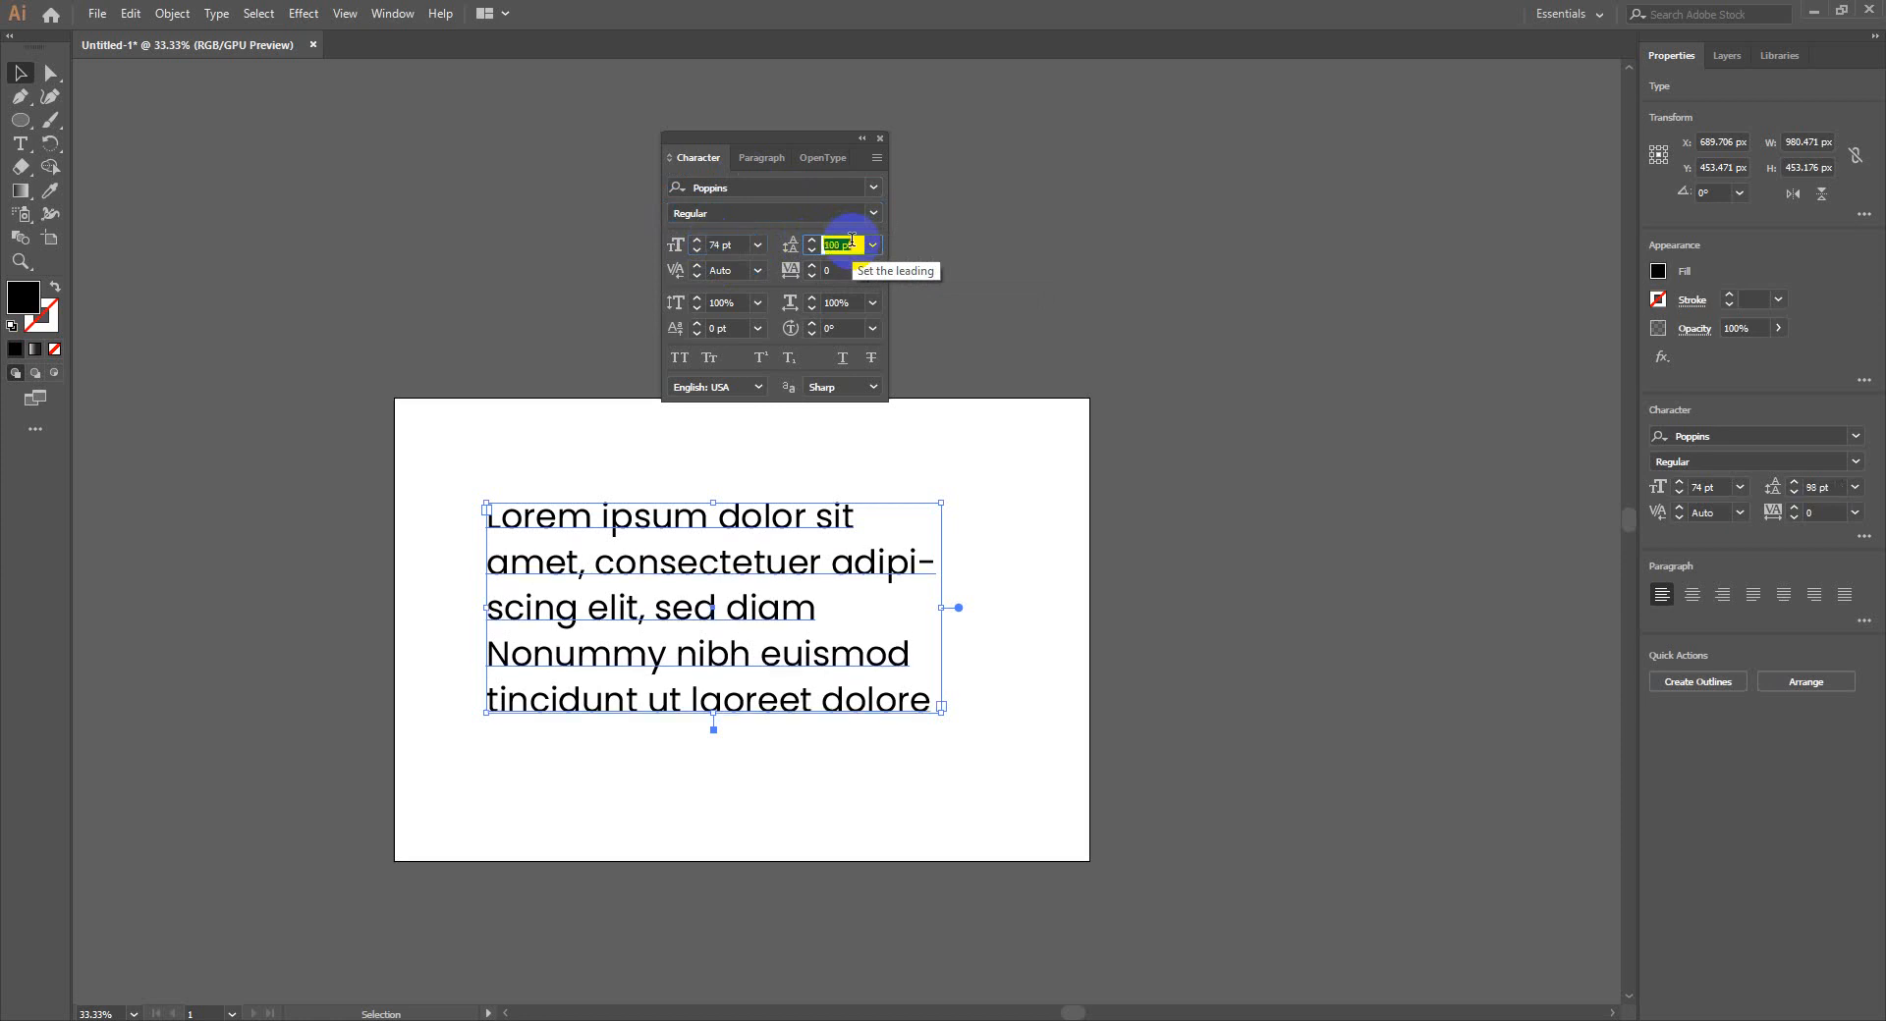
scroll(850, 245, down, 13)
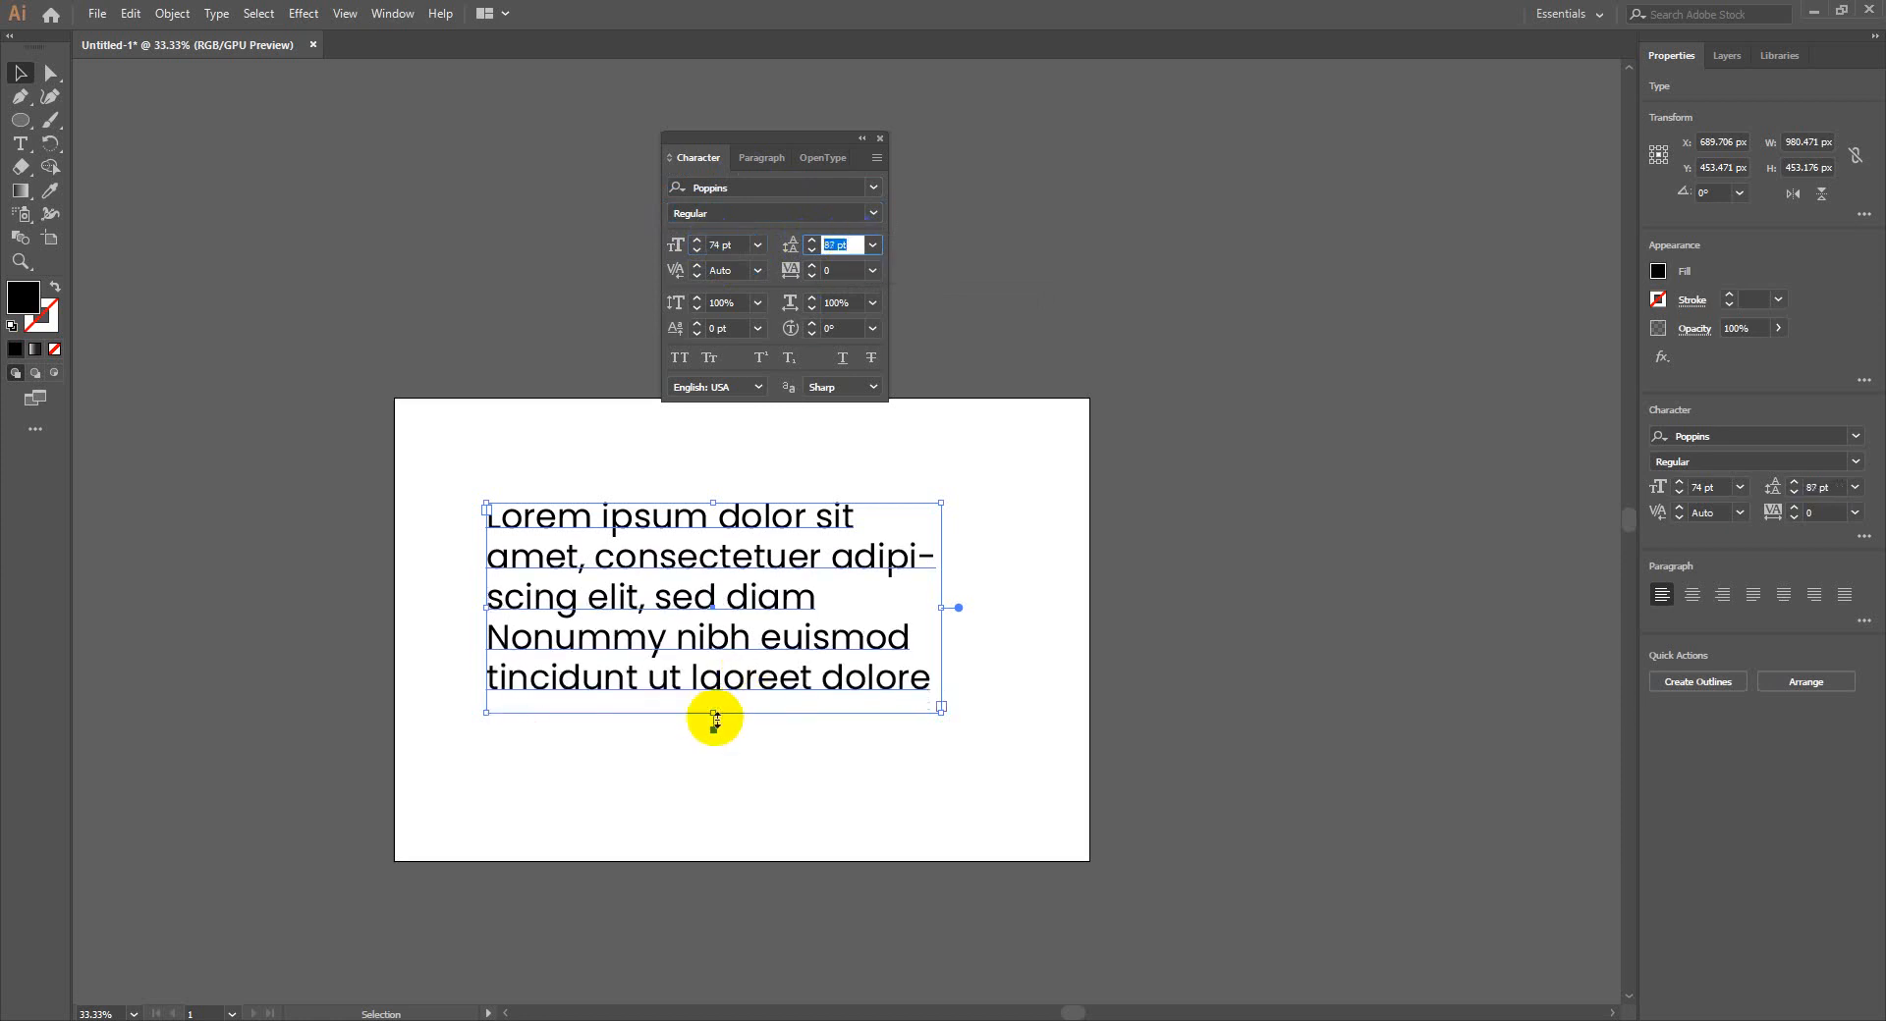
drag(714, 714, 713, 872)
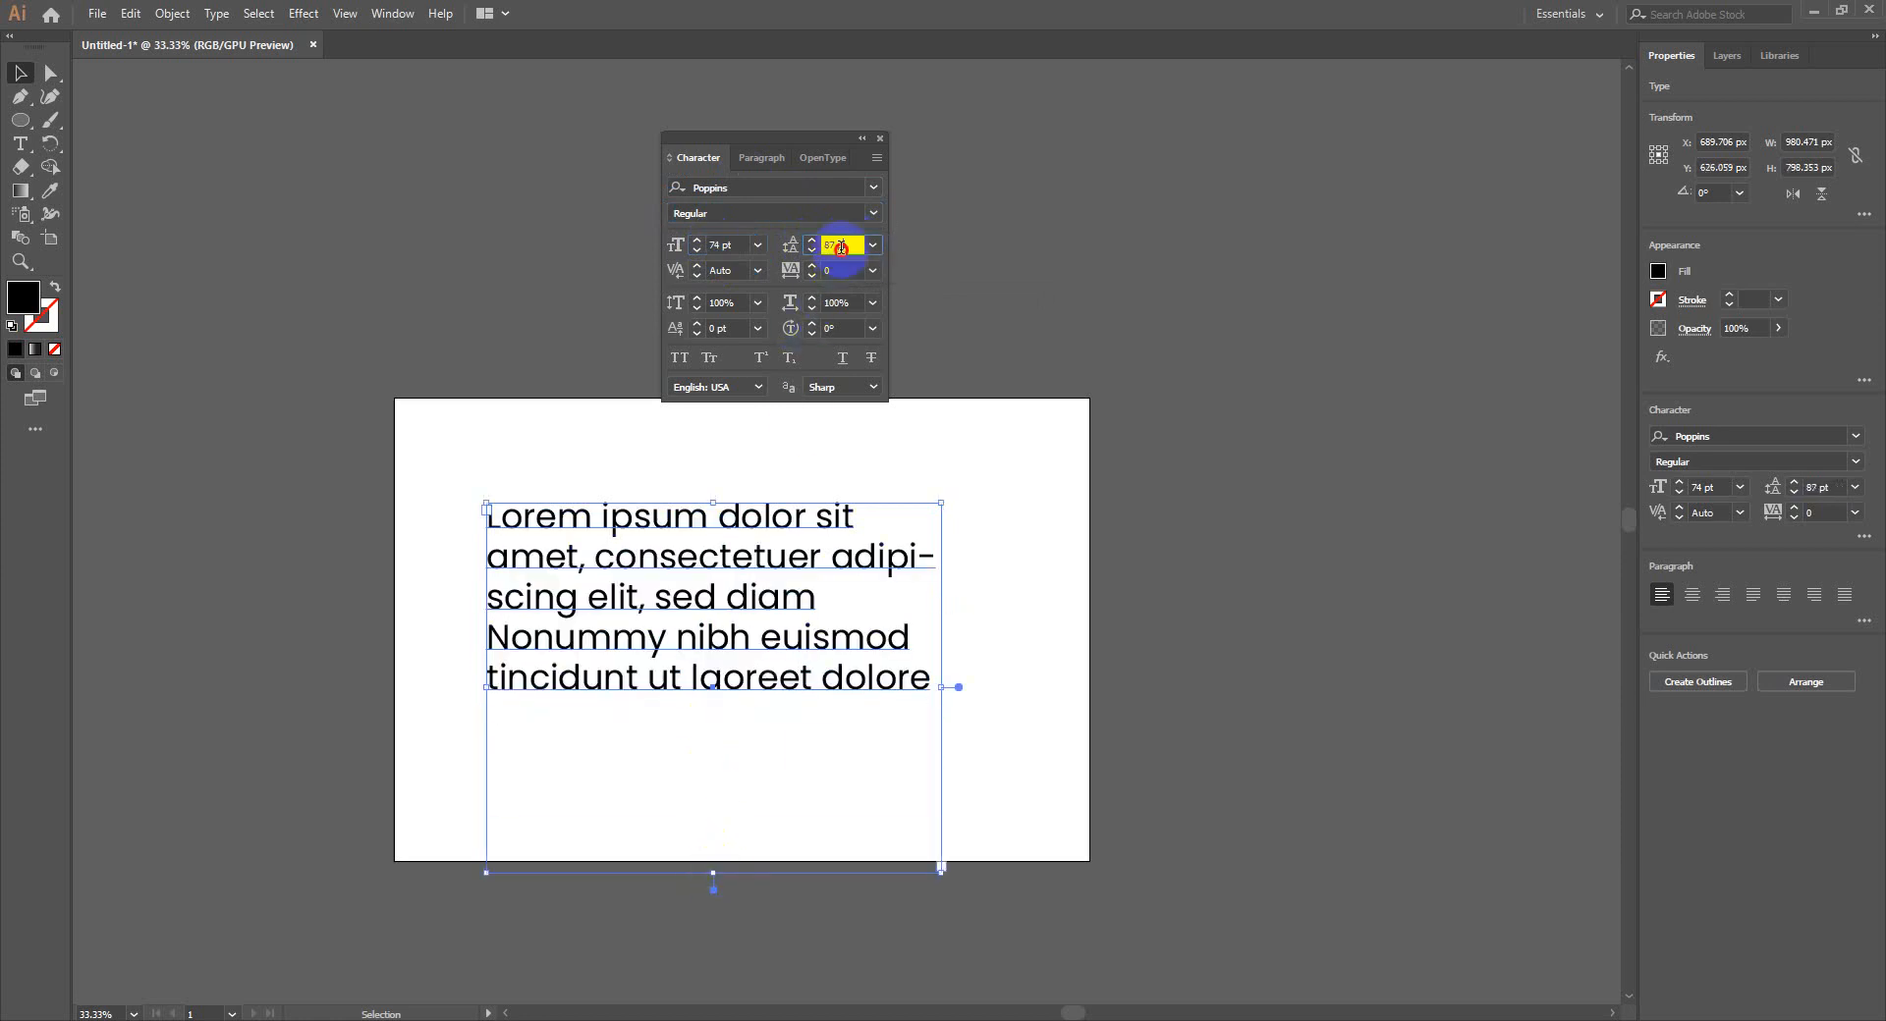
Try wider leading values such as 132 pt and 94 pt on the paragraph, and reset its leading to Auto
scroll(841, 247, up, 20)
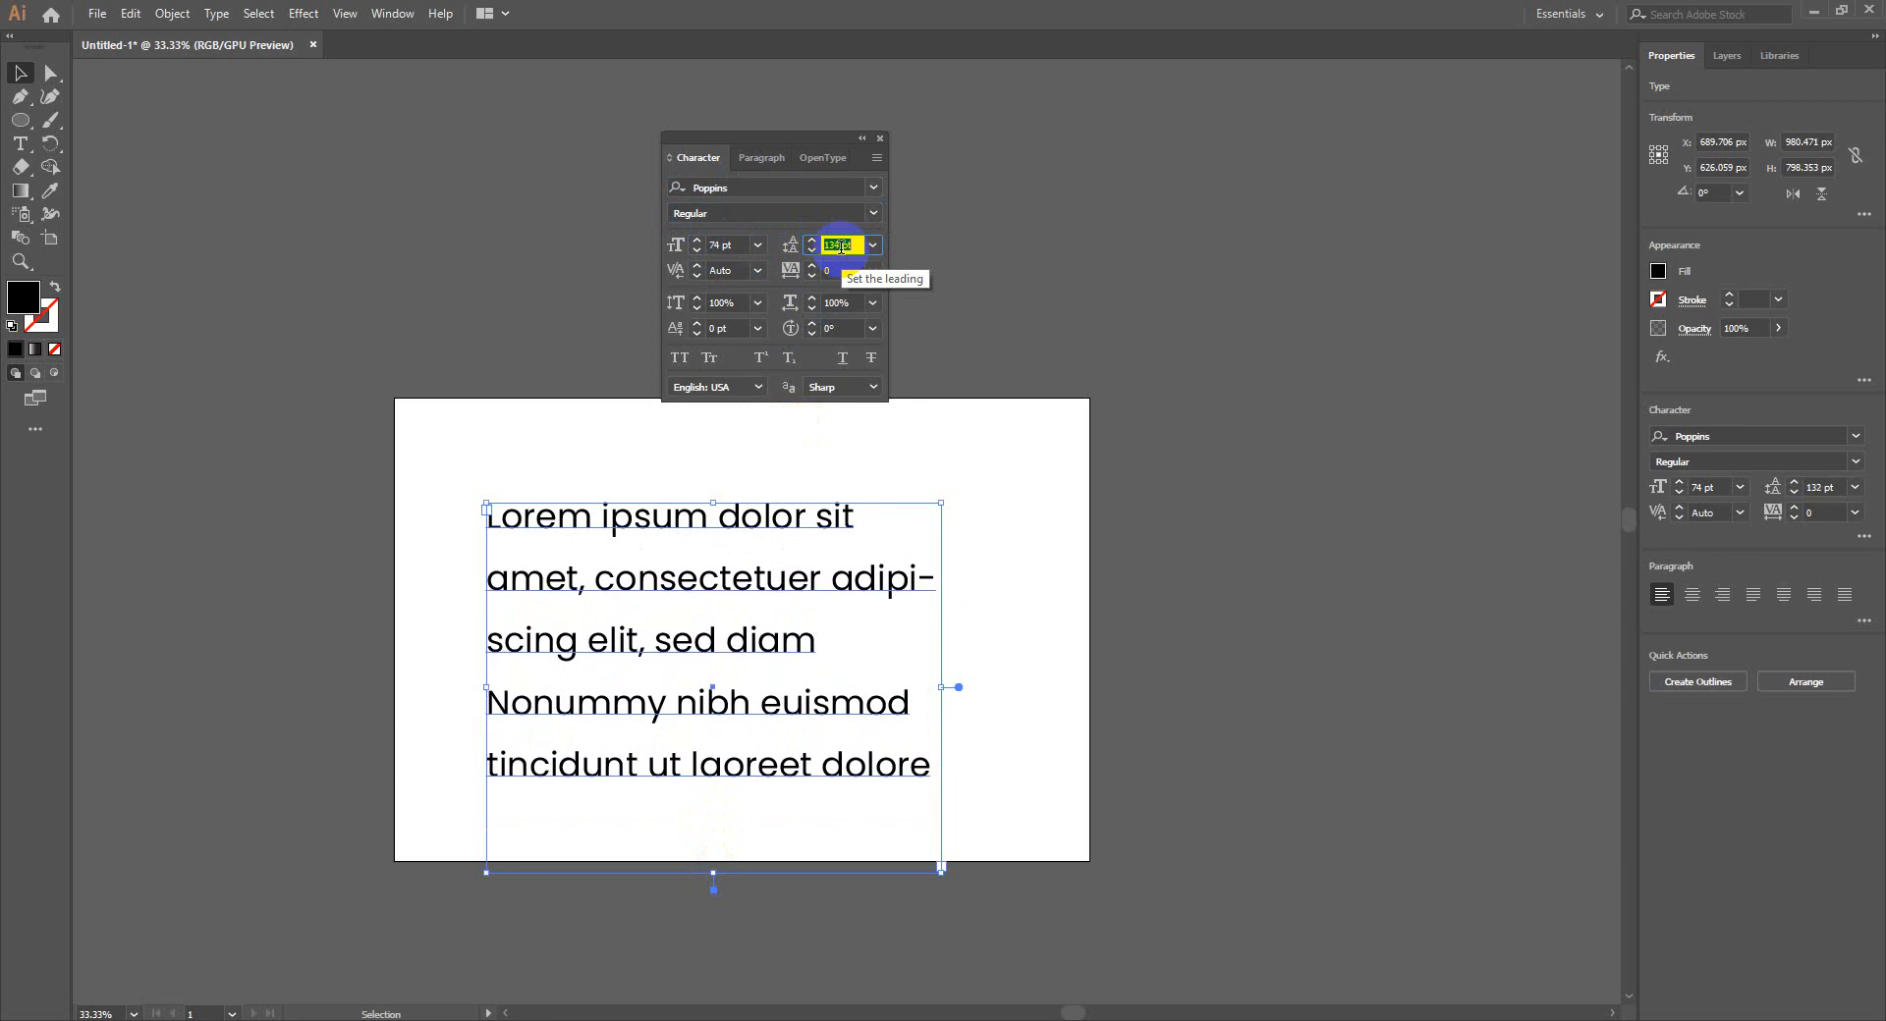
scroll(840, 248, up, 7)
scroll(840, 248, down, 11)
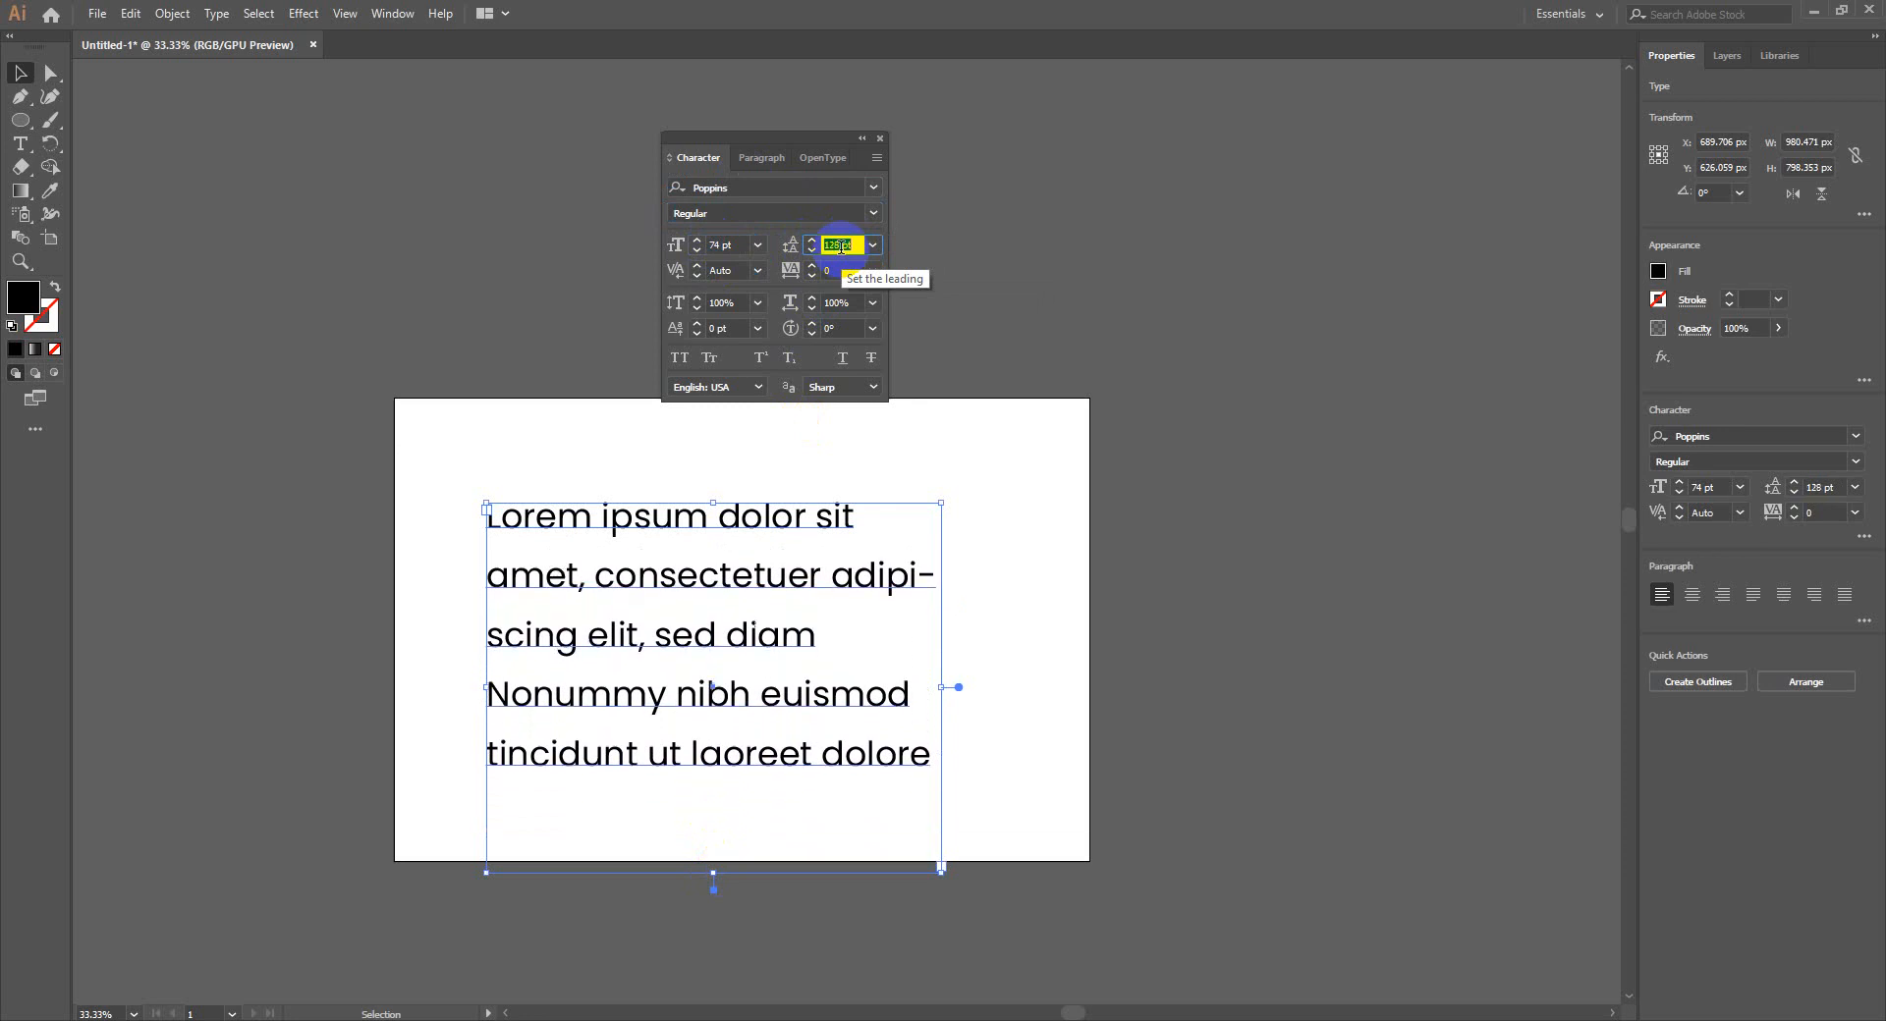
scroll(841, 248, down, 20)
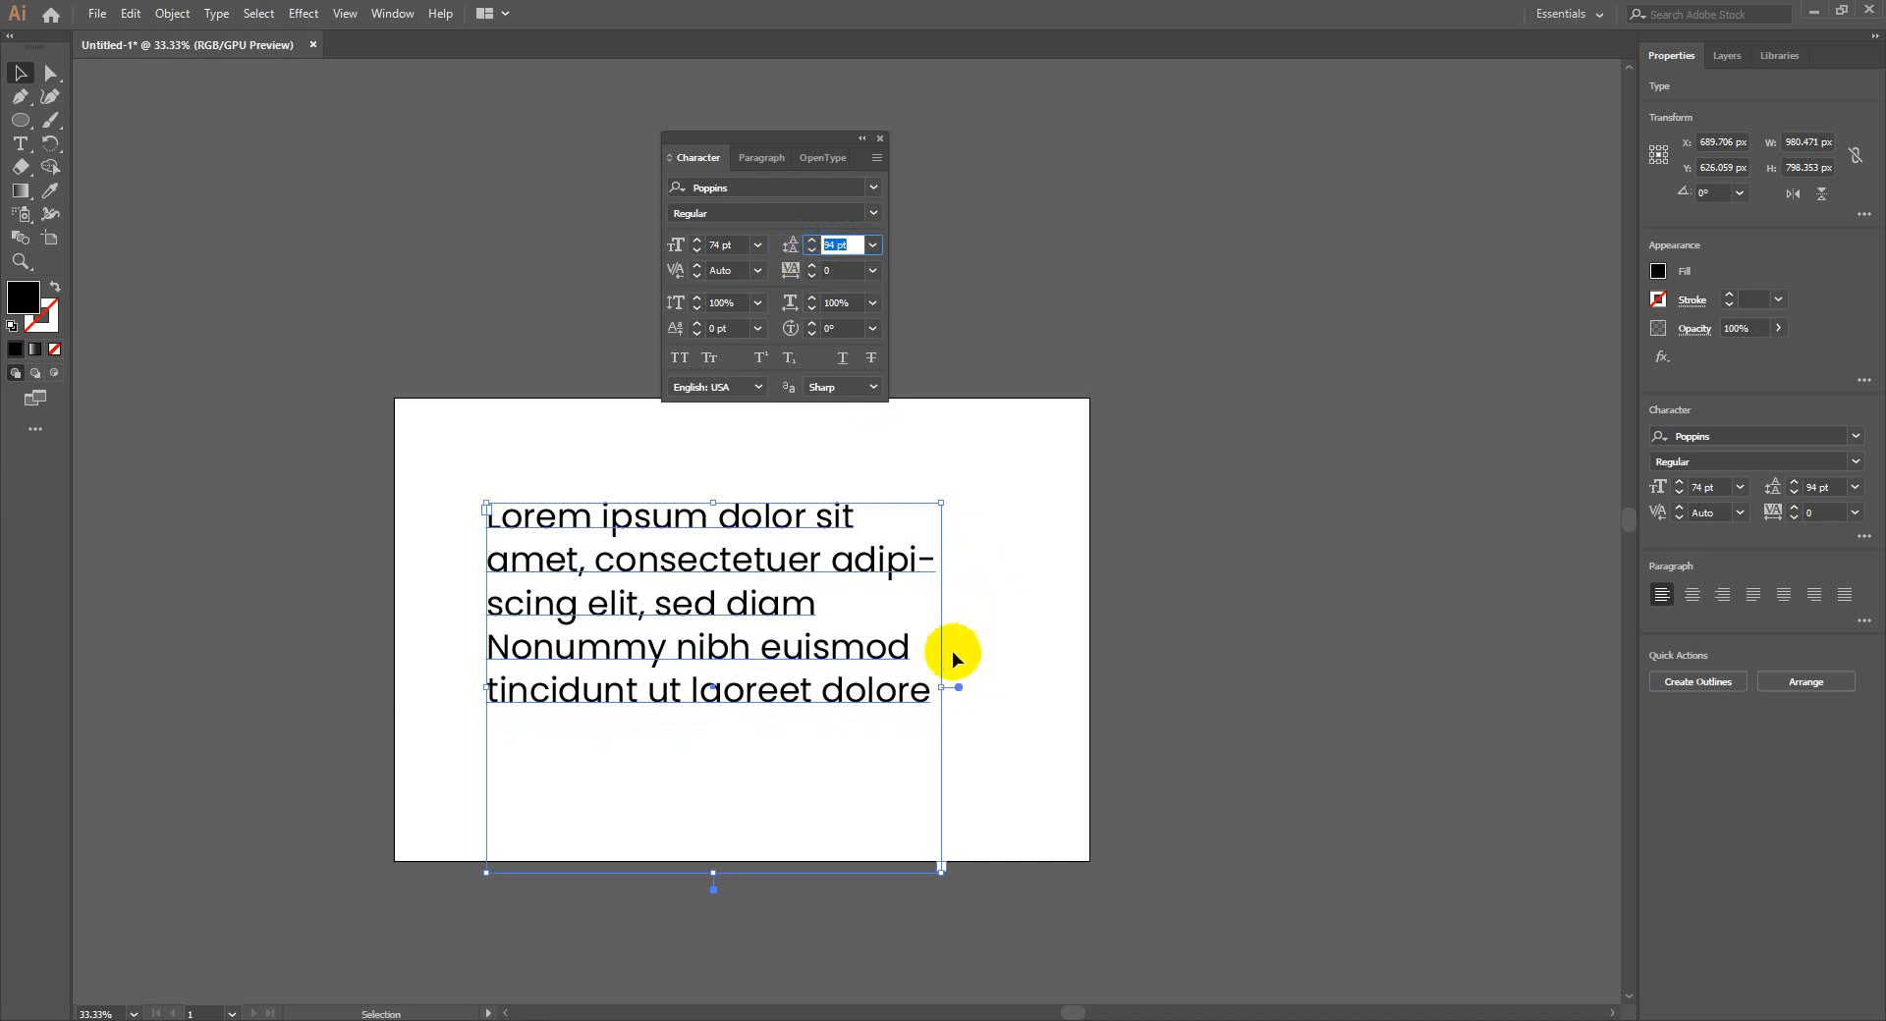
click(873, 245)
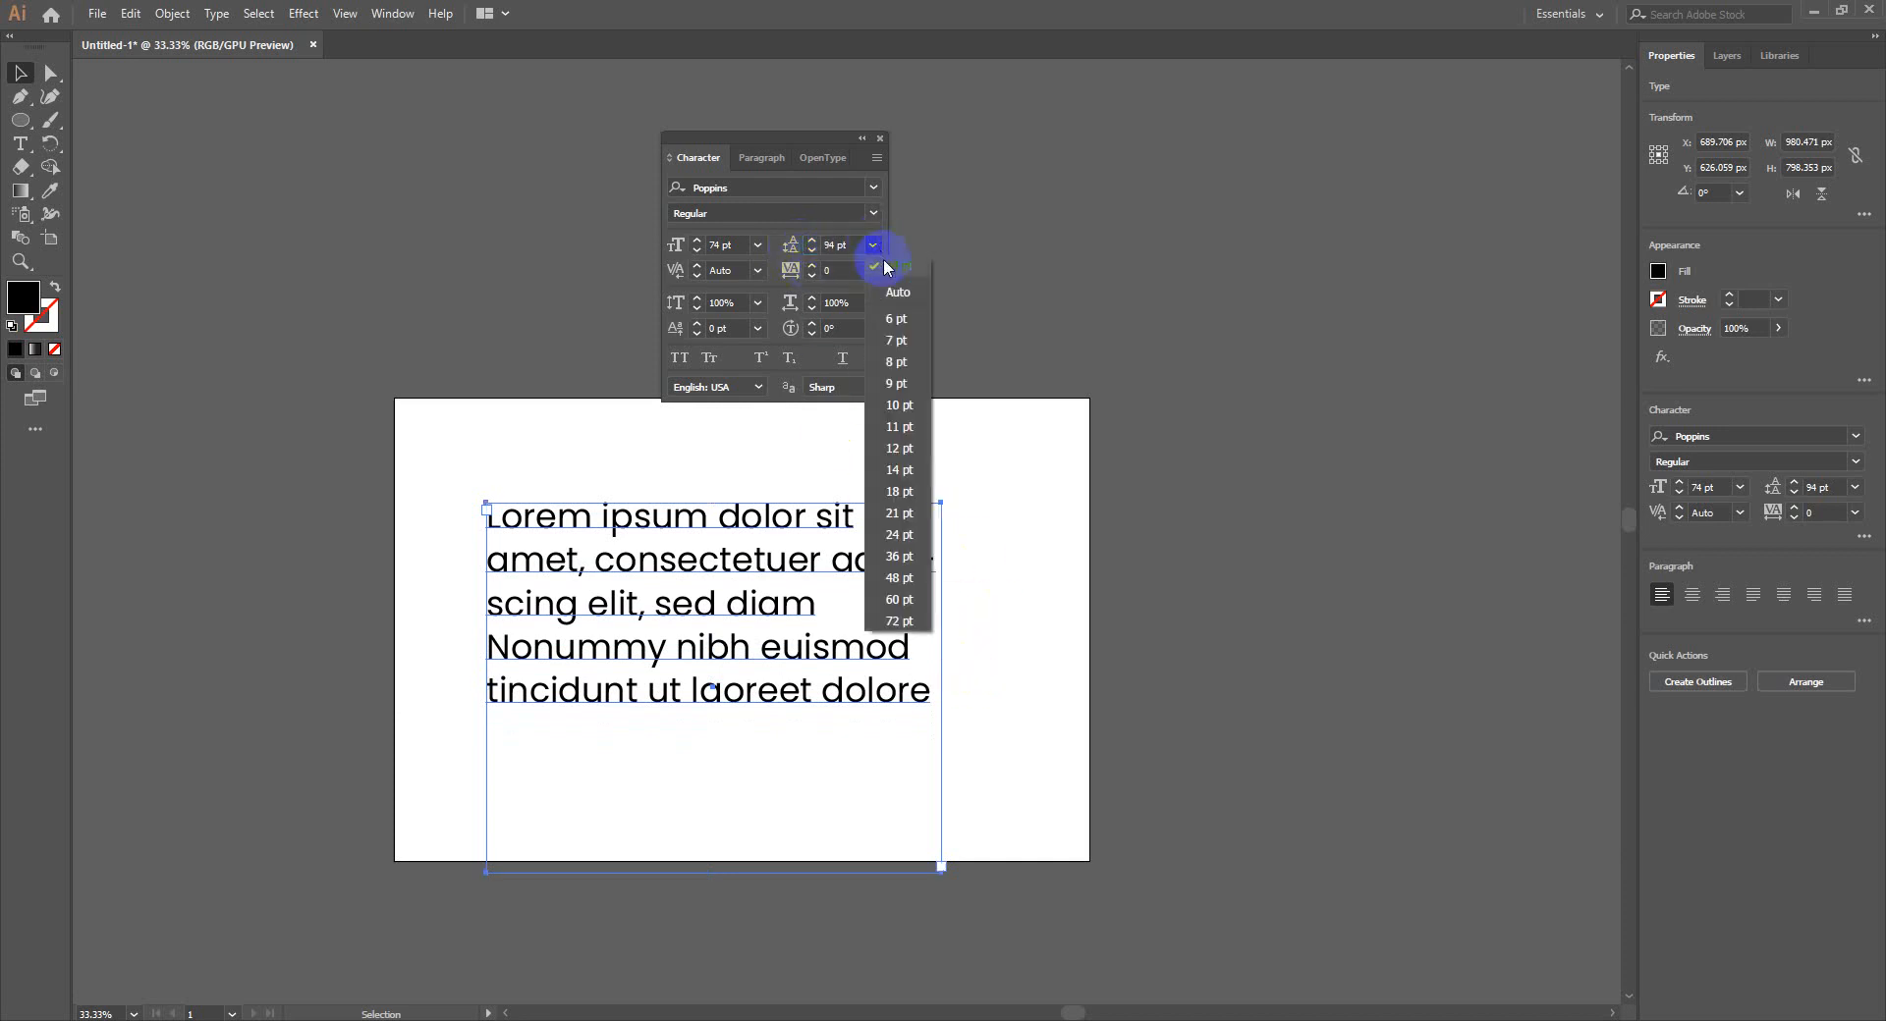
click(890, 284)
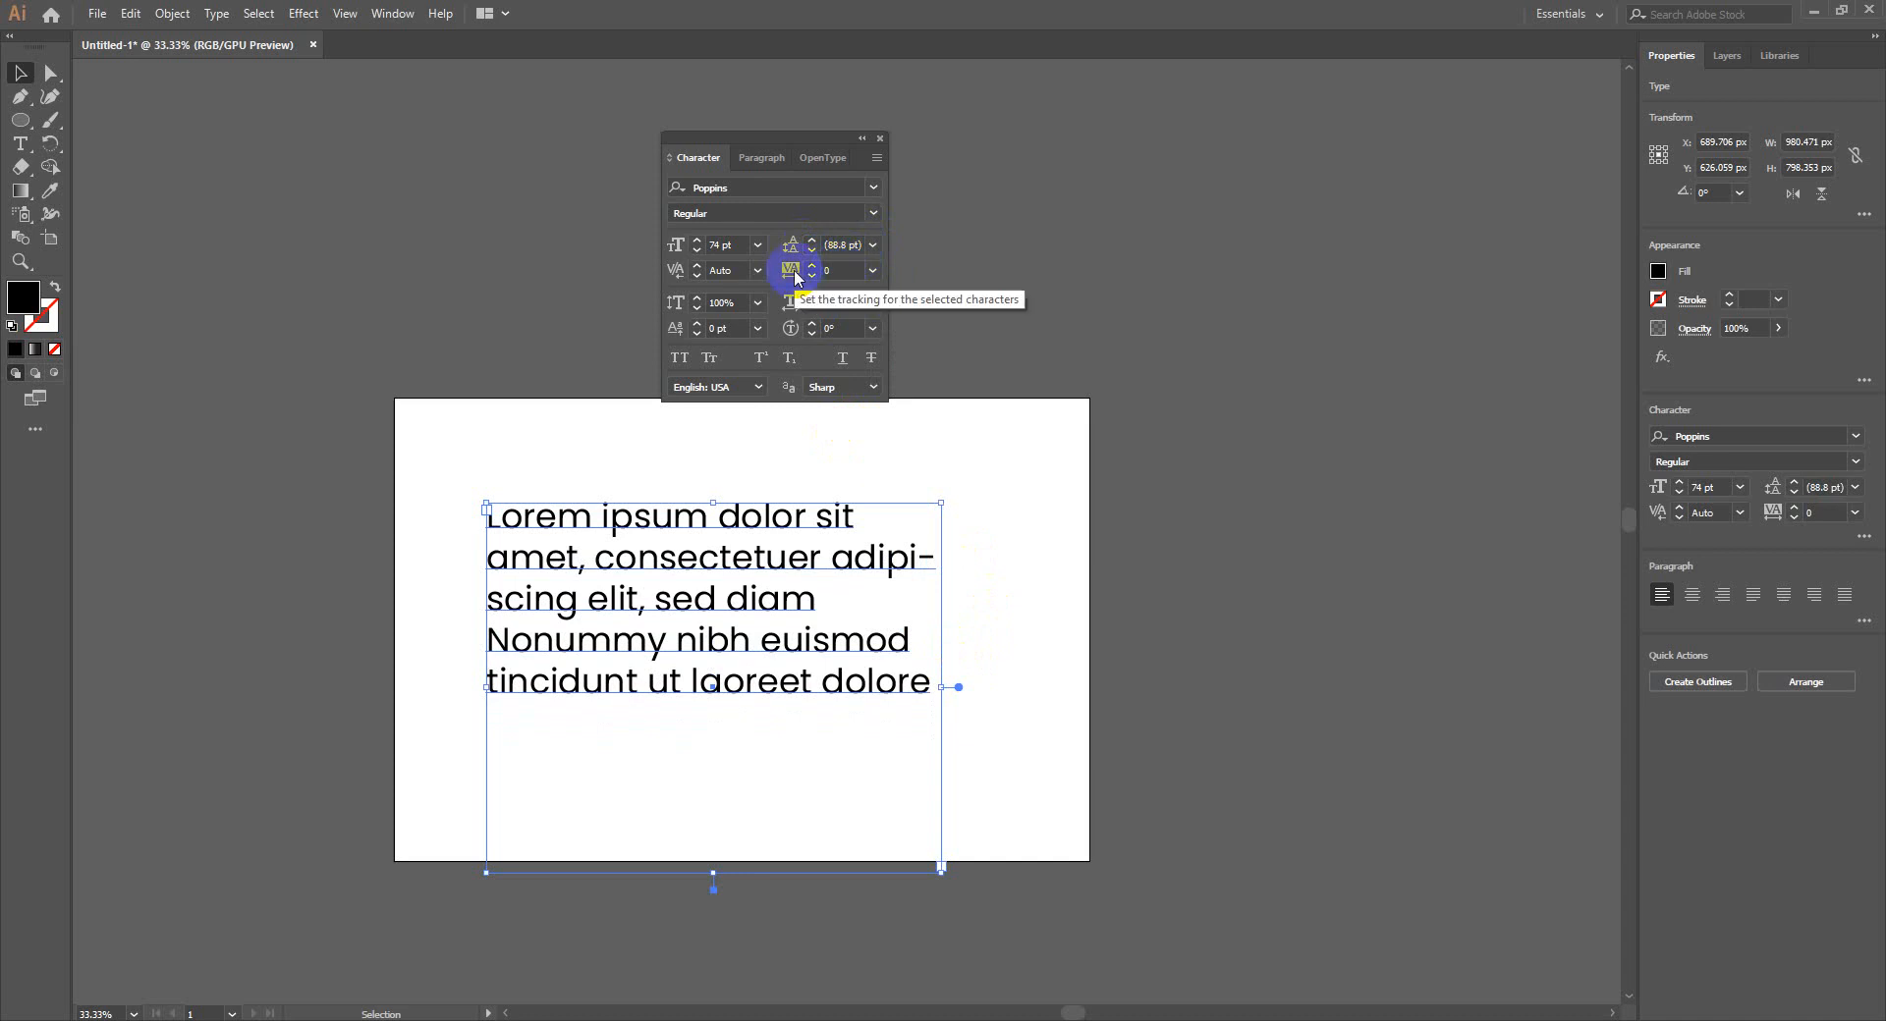
Raise the paragraph's tracking gradually to 89
click(836, 270)
text(16)
key(Return)
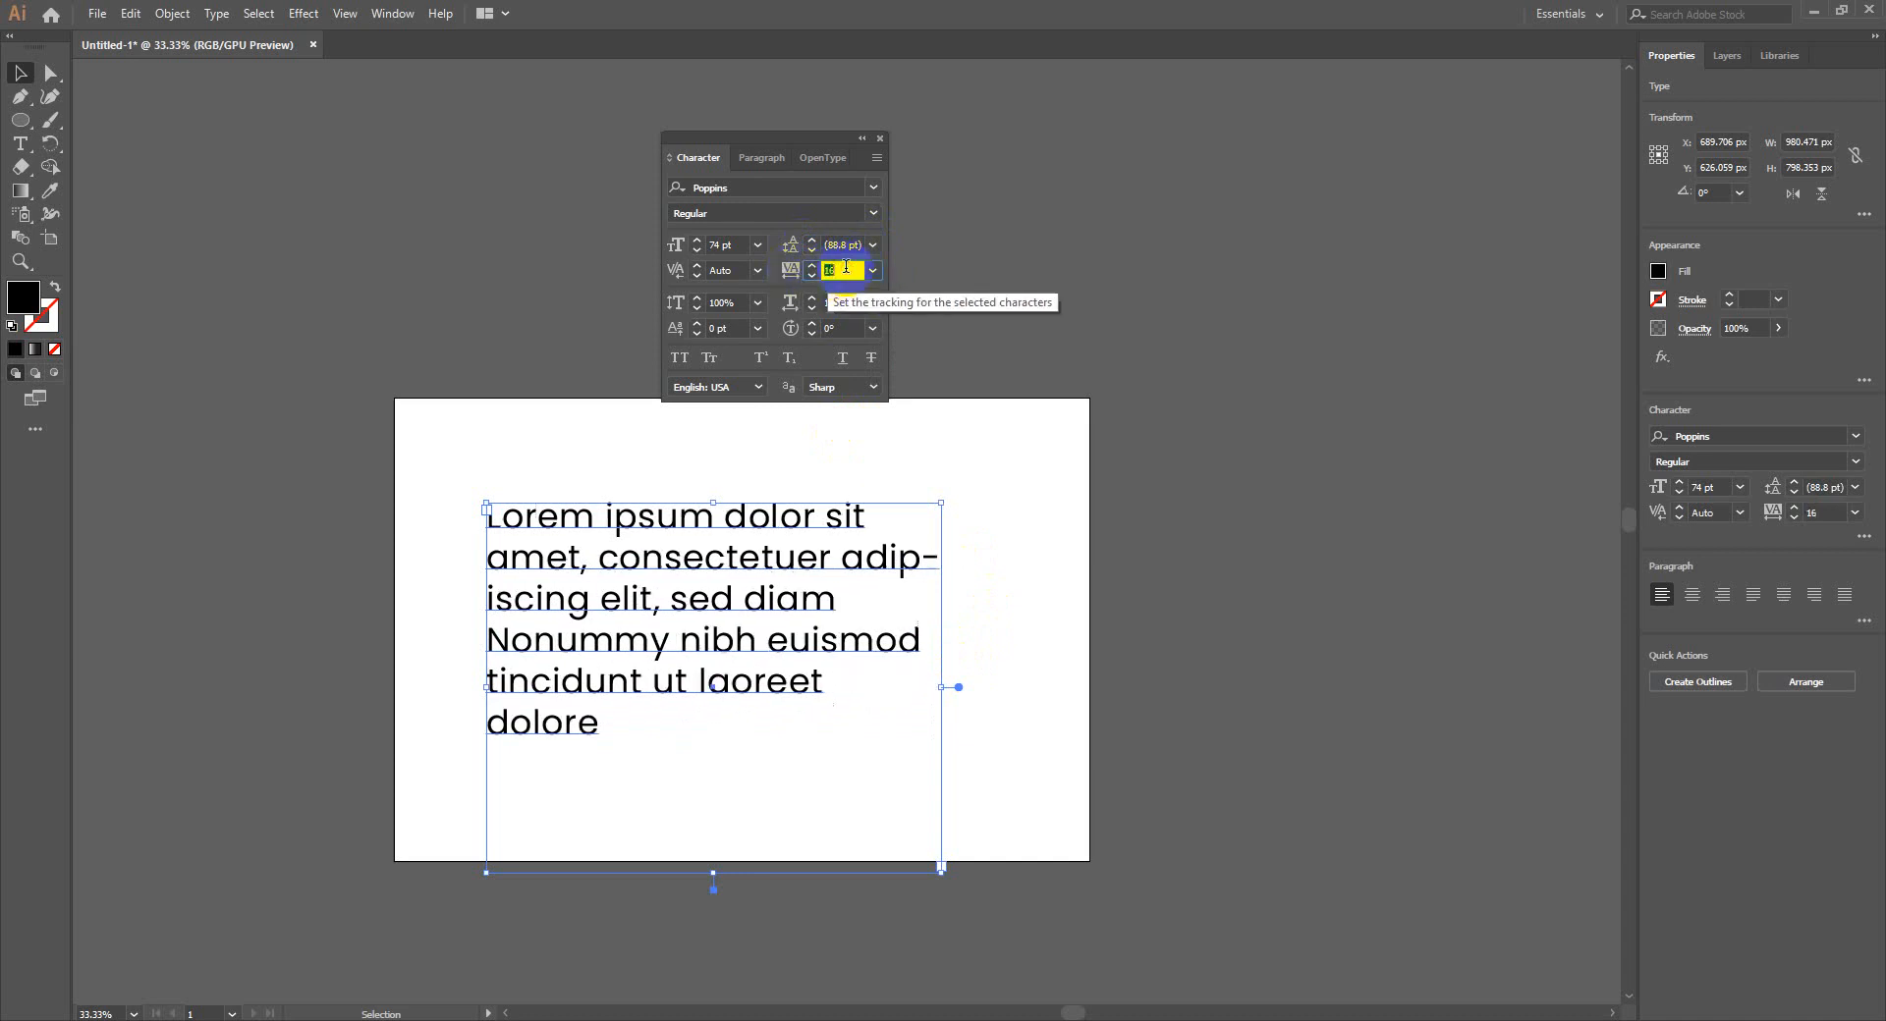
key(Up)
key(Up)
key(Up)
key(Up)
key(Up)
key(Up)
key(Up)
key(Up)
key(Up)
key(Up)
key(Up)
key(Up)
key(Up)
key(Up)
key(Up)
key(Up)
key(Up)
key(Up)
key(Up)
key(Up)
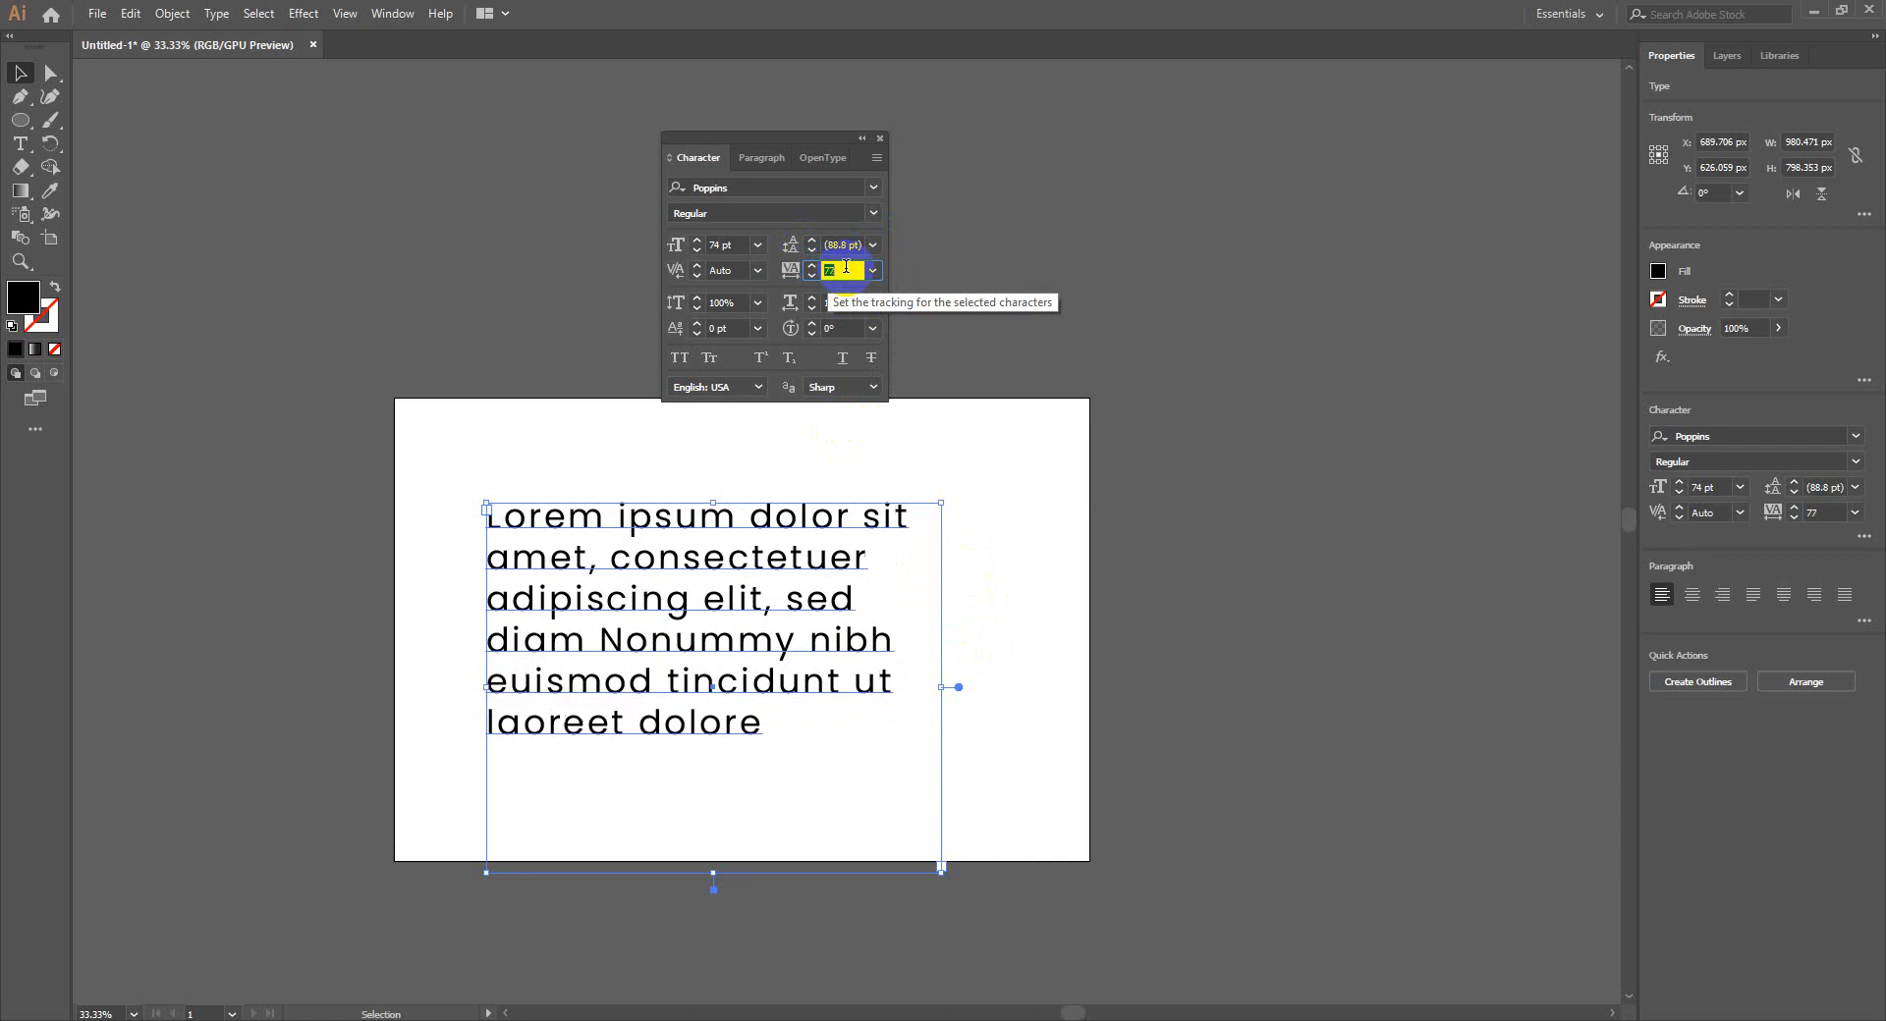
key(Up)
key(Up)
key(Up)
key(Up)
key(Up)
key(Up)
key(Up)
key(Up)
key(Up)
key(Up)
key(Up)
key(Up)
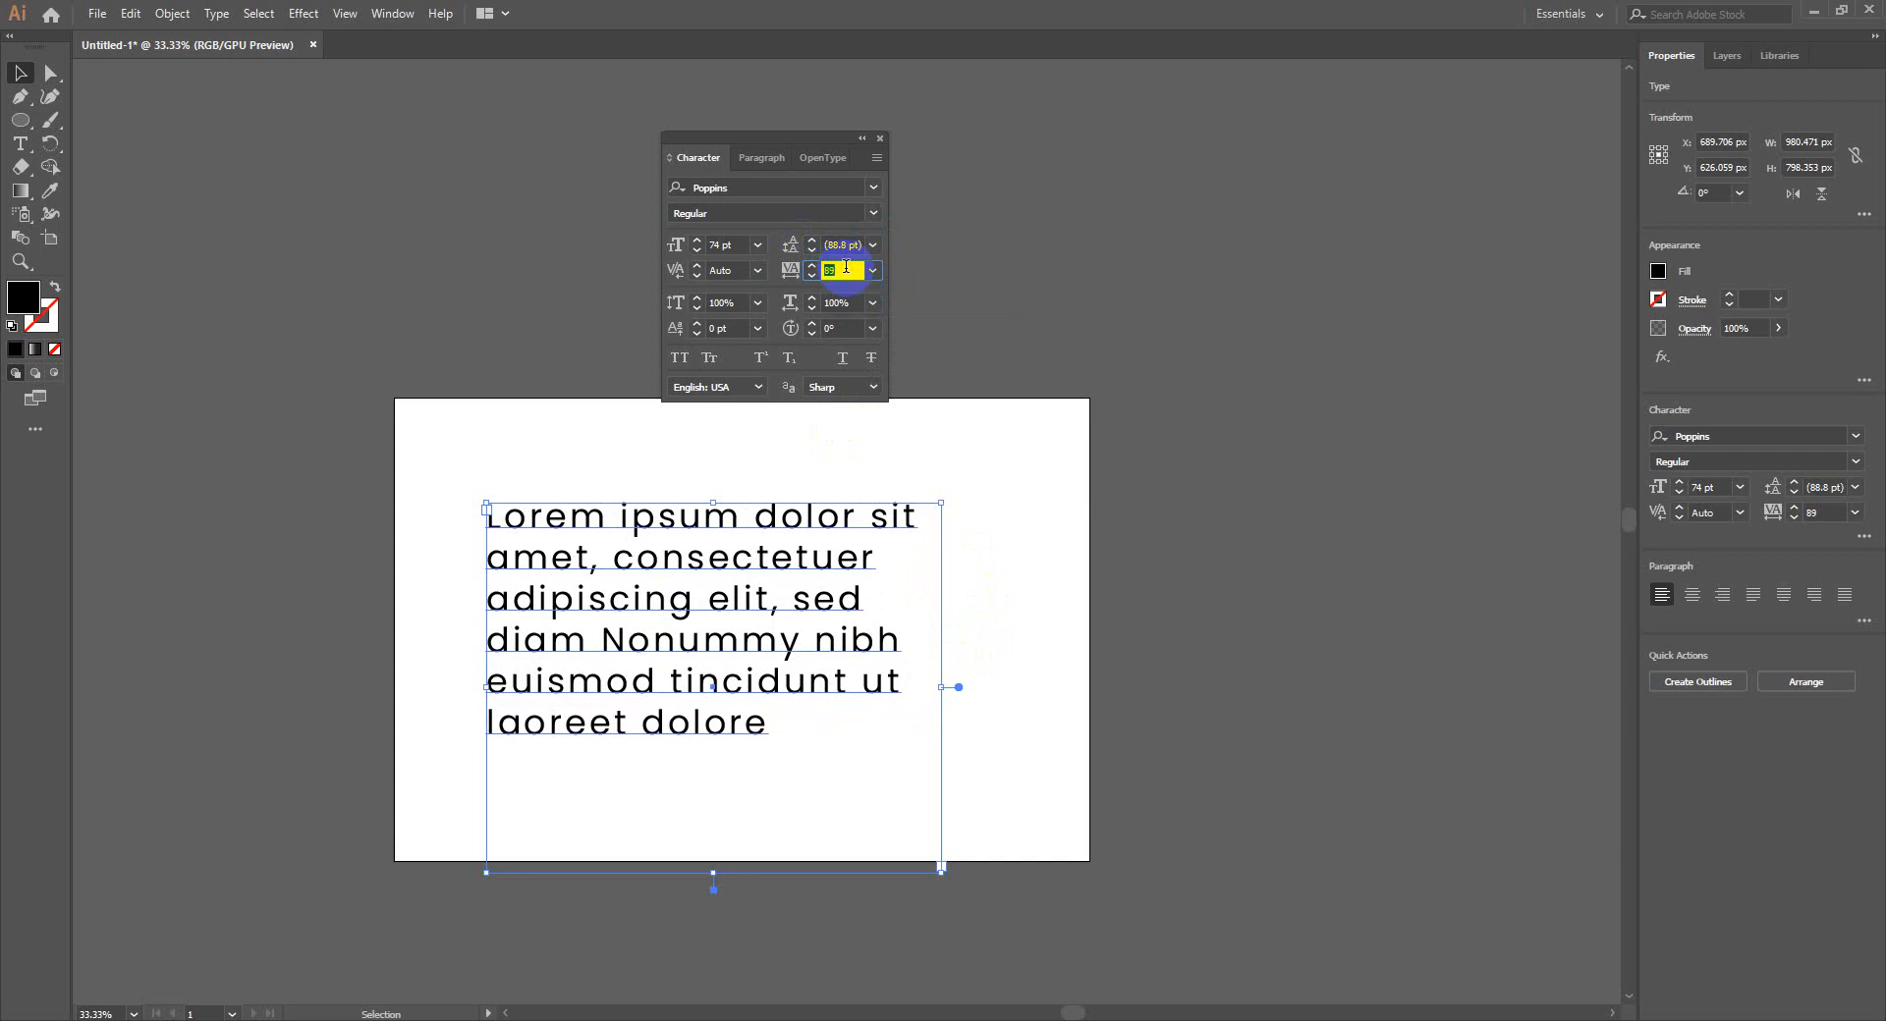
Try a tracking of 200 on the paragraph and reset the tracking to 0
text(200)
key(Return)
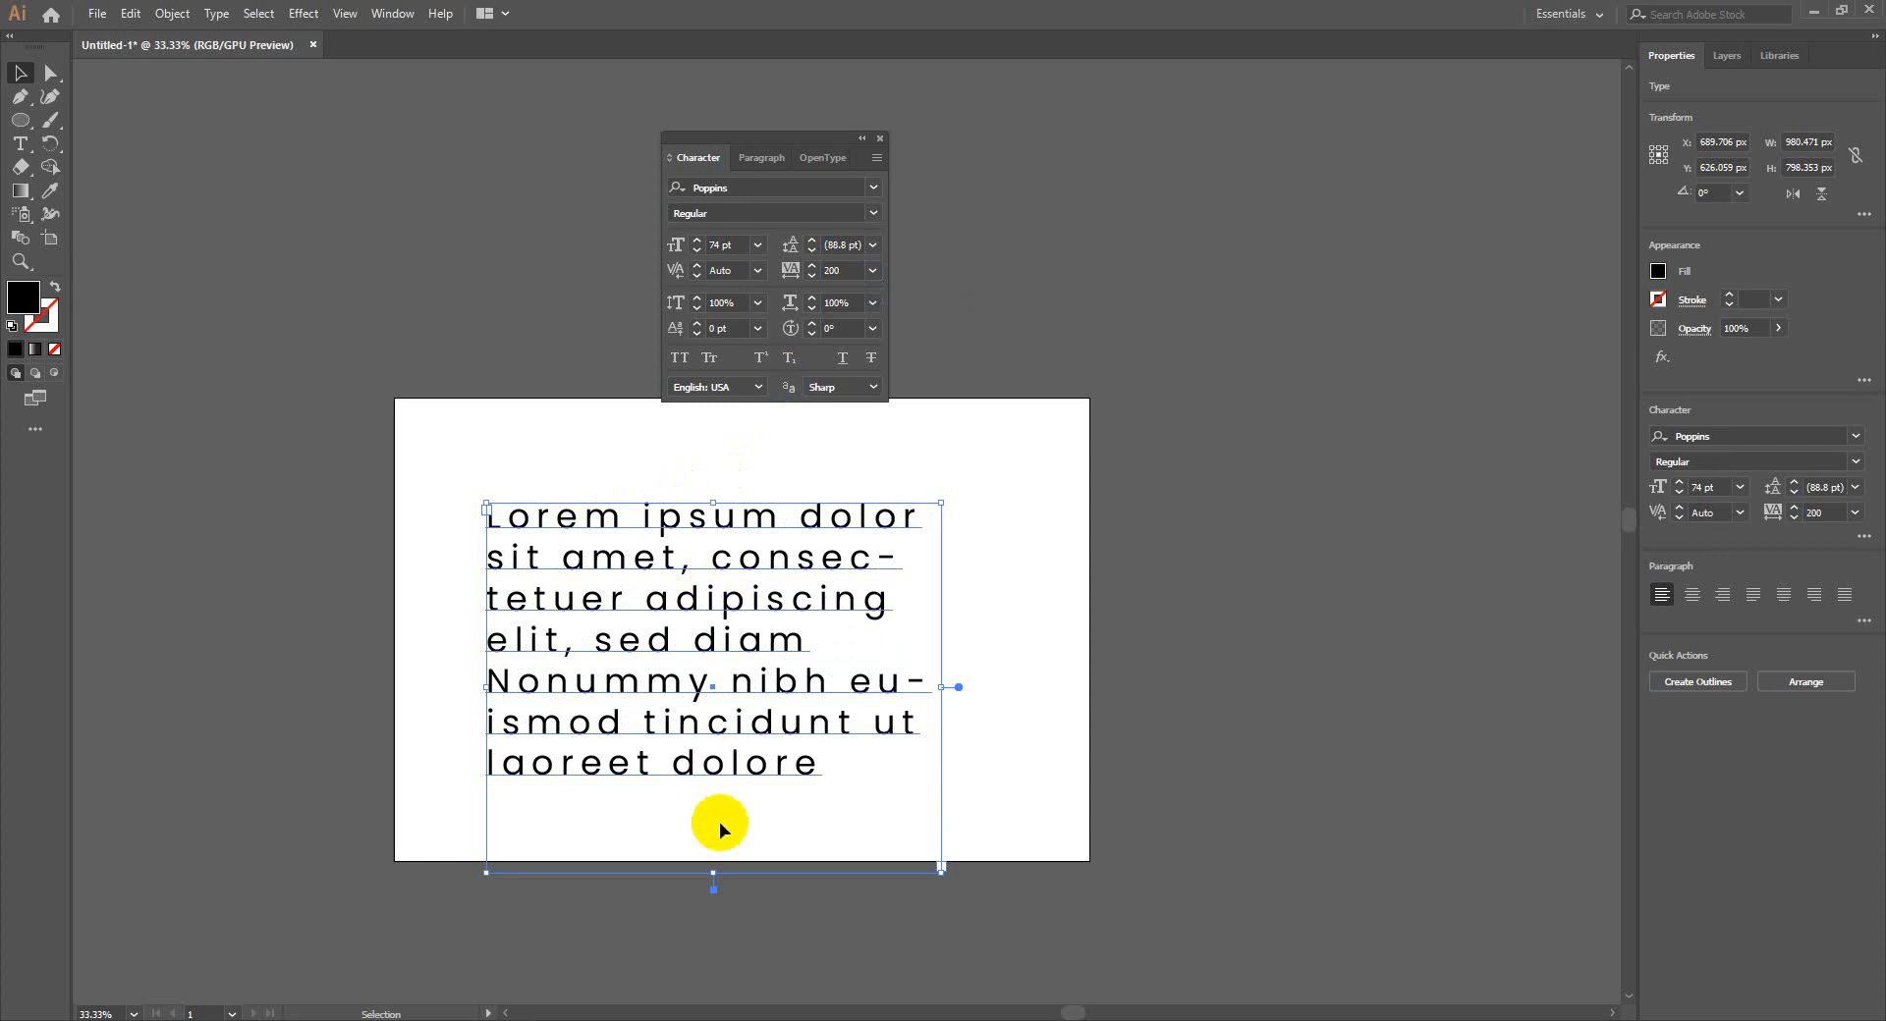
click(842, 271)
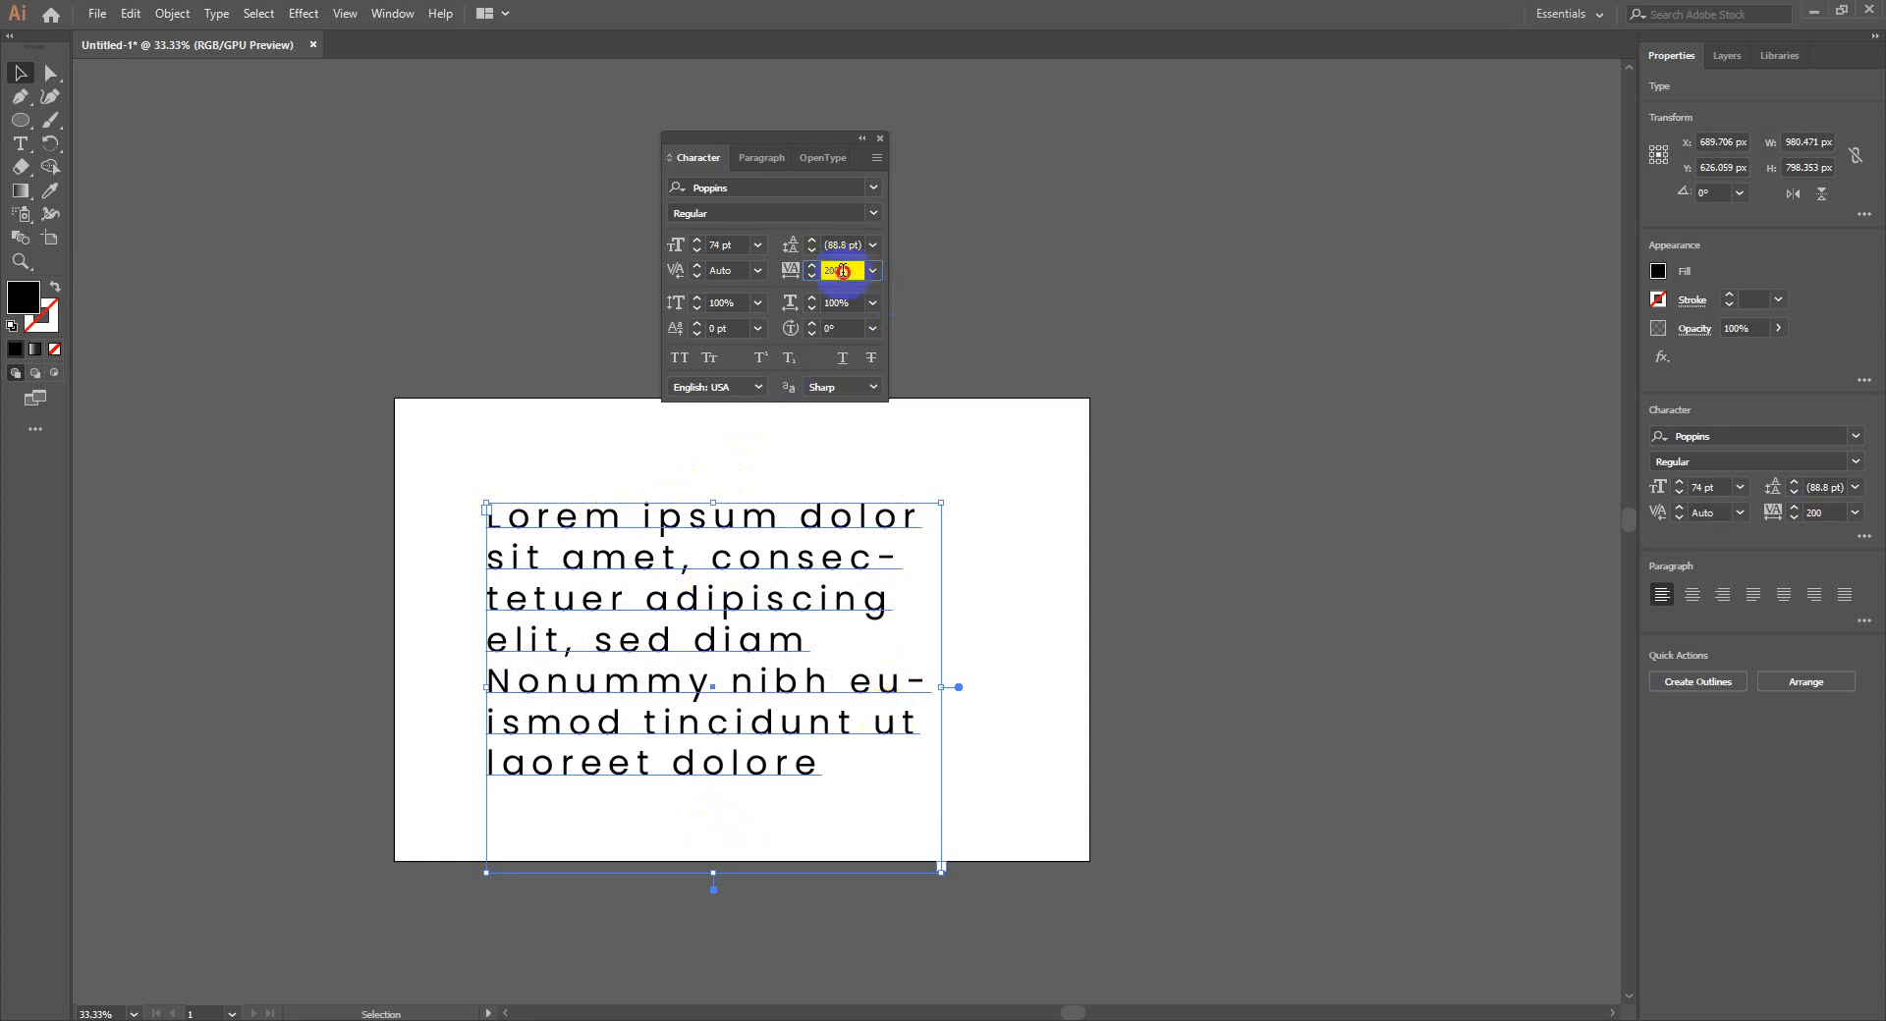
text(0)
key(Return)
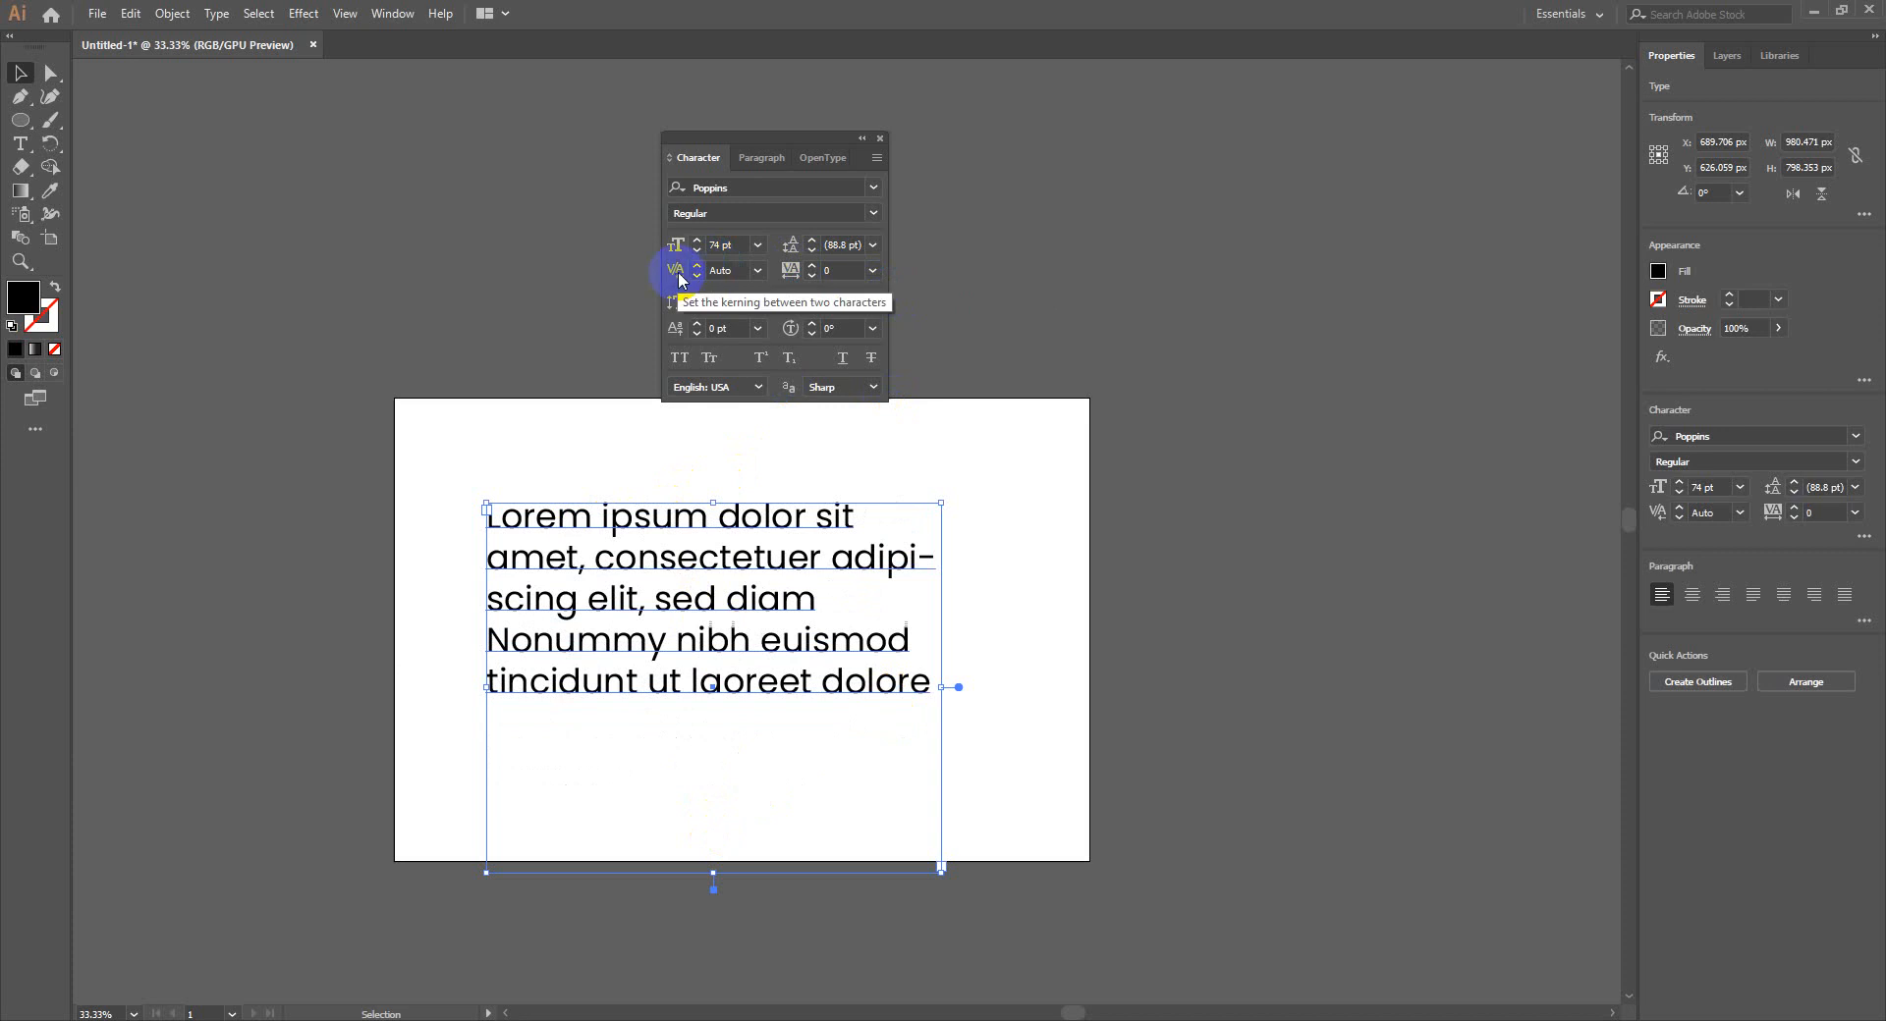
Increase the kerning between the letters "s" and "u" in "ipsum" to 95
double_click(652, 517)
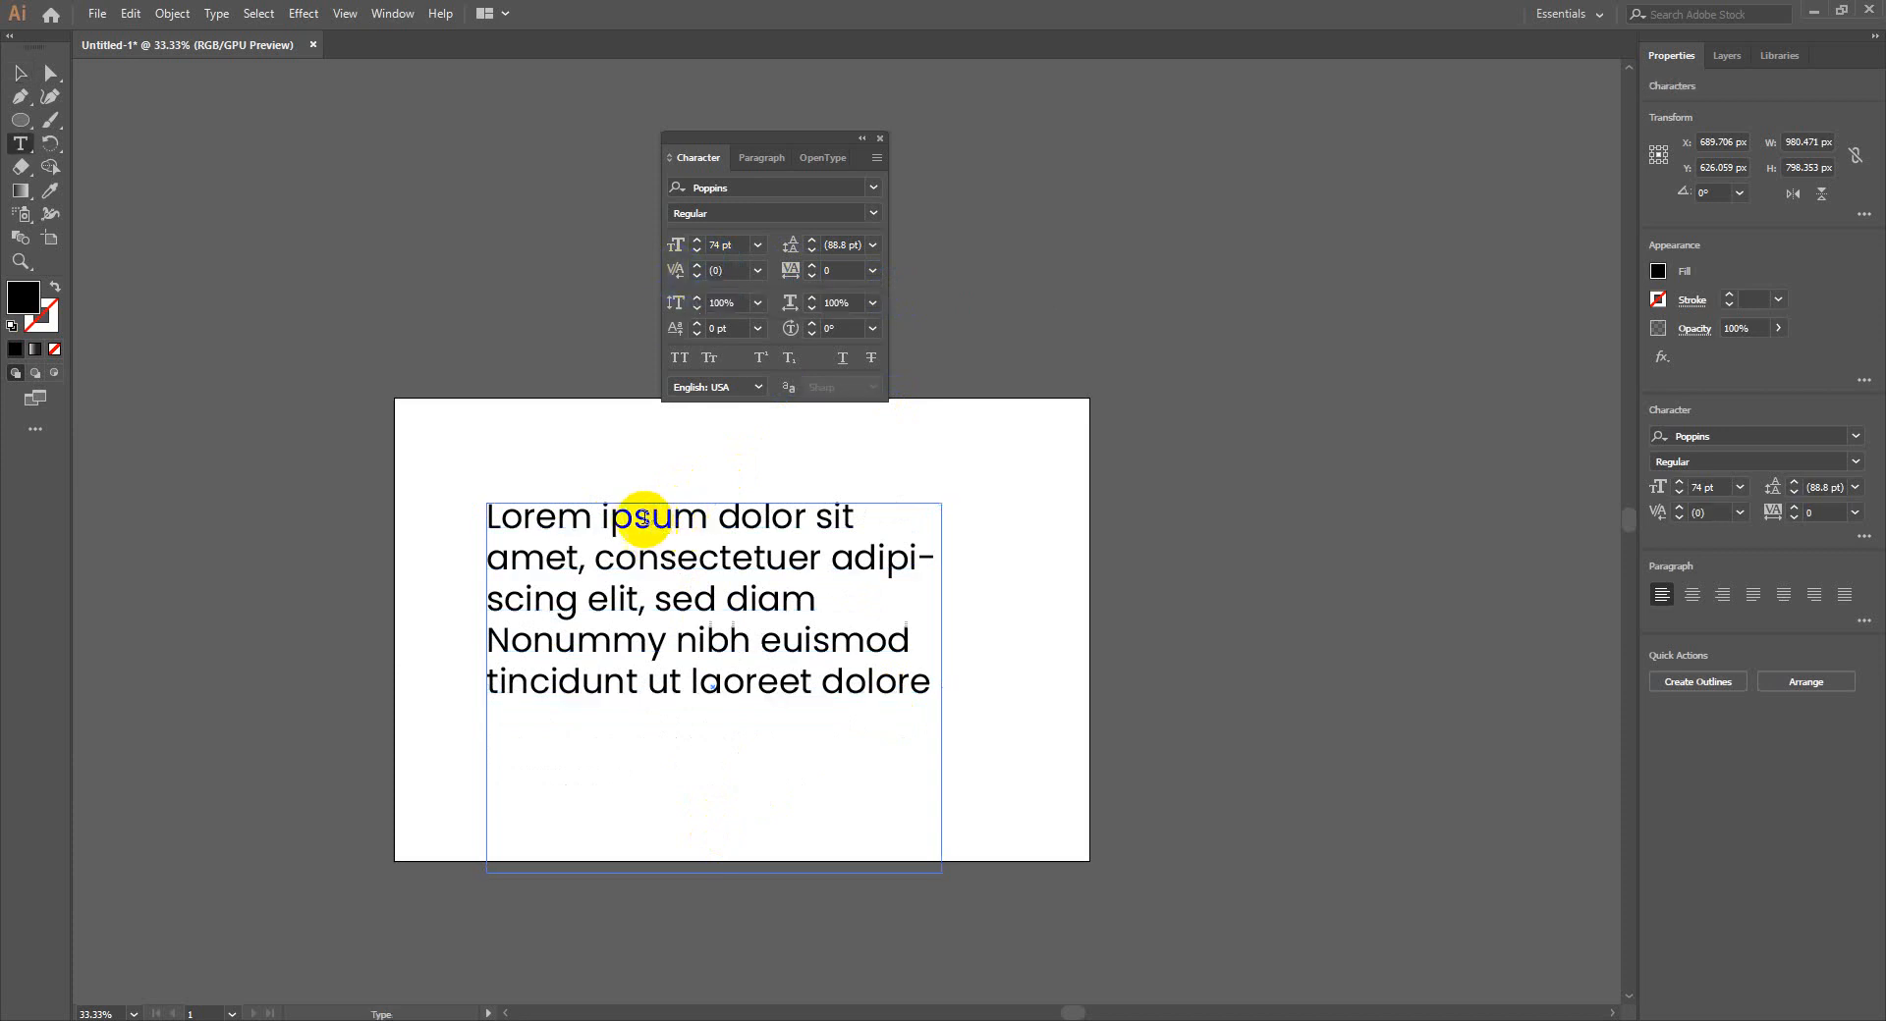
click(739, 272)
text(5)
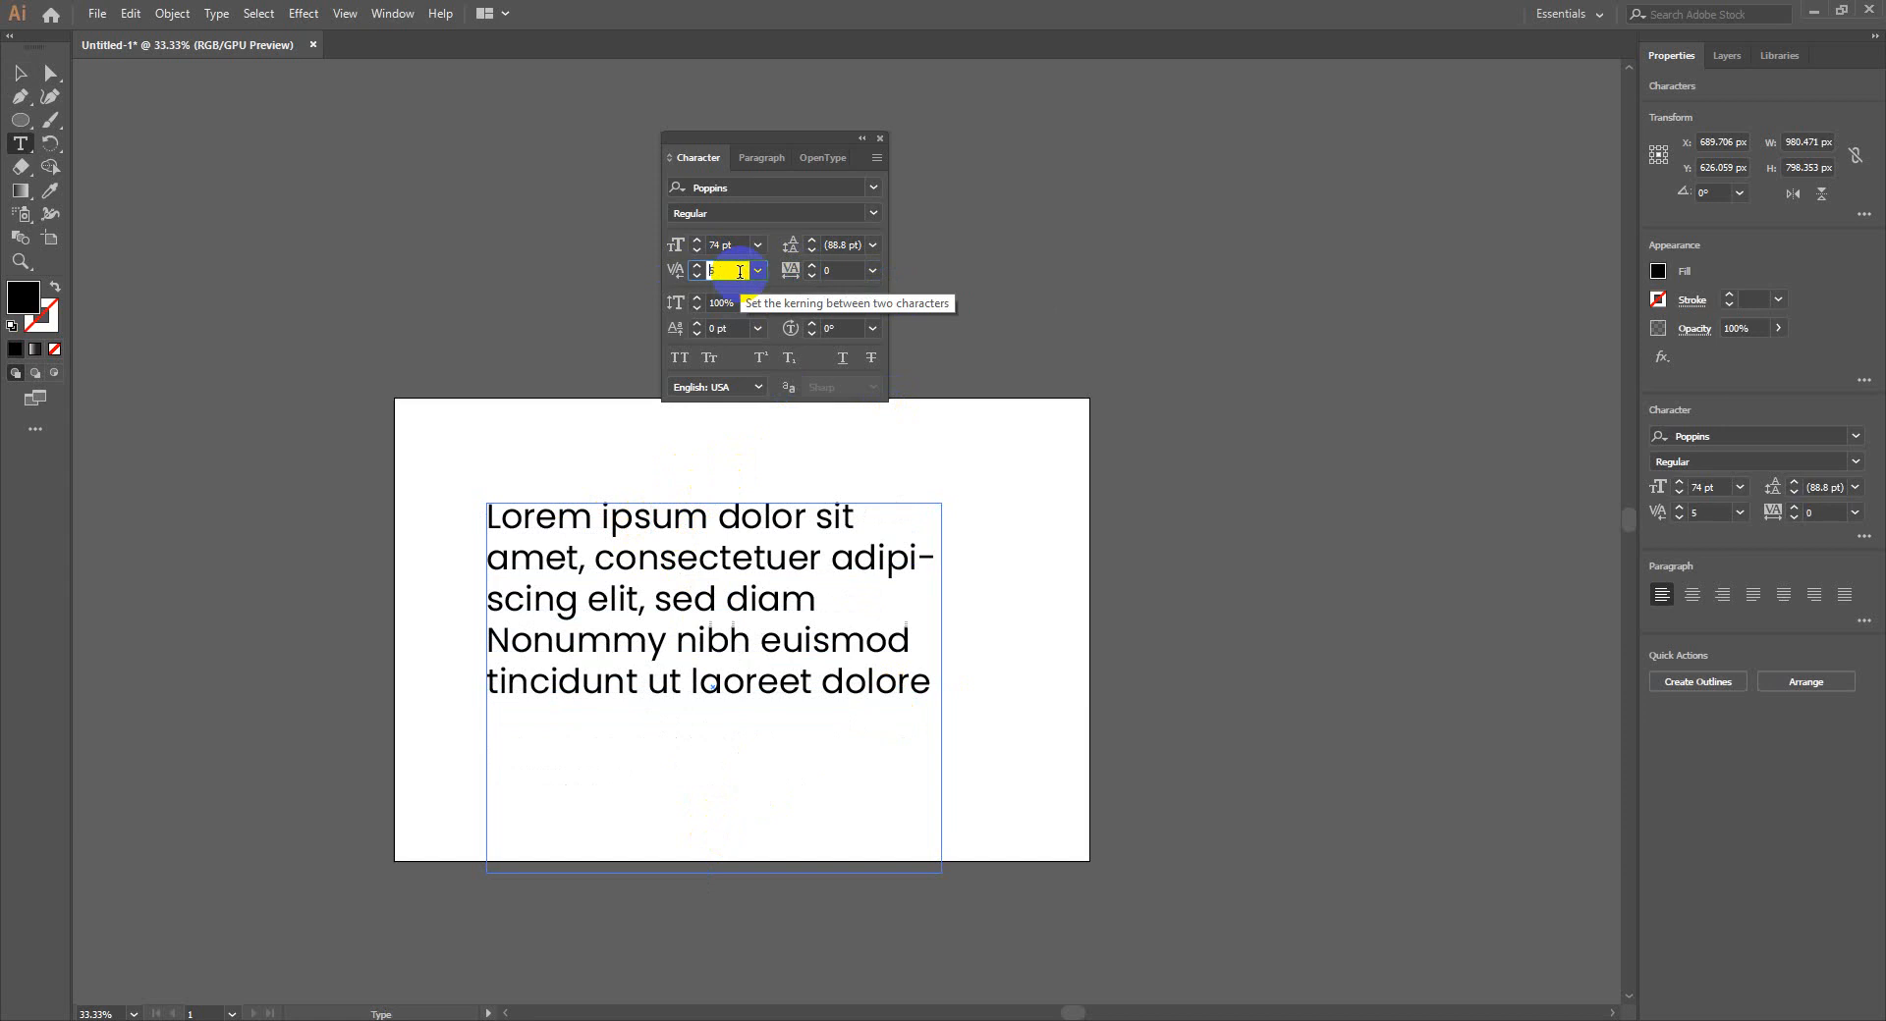
text(6)
key(Return)
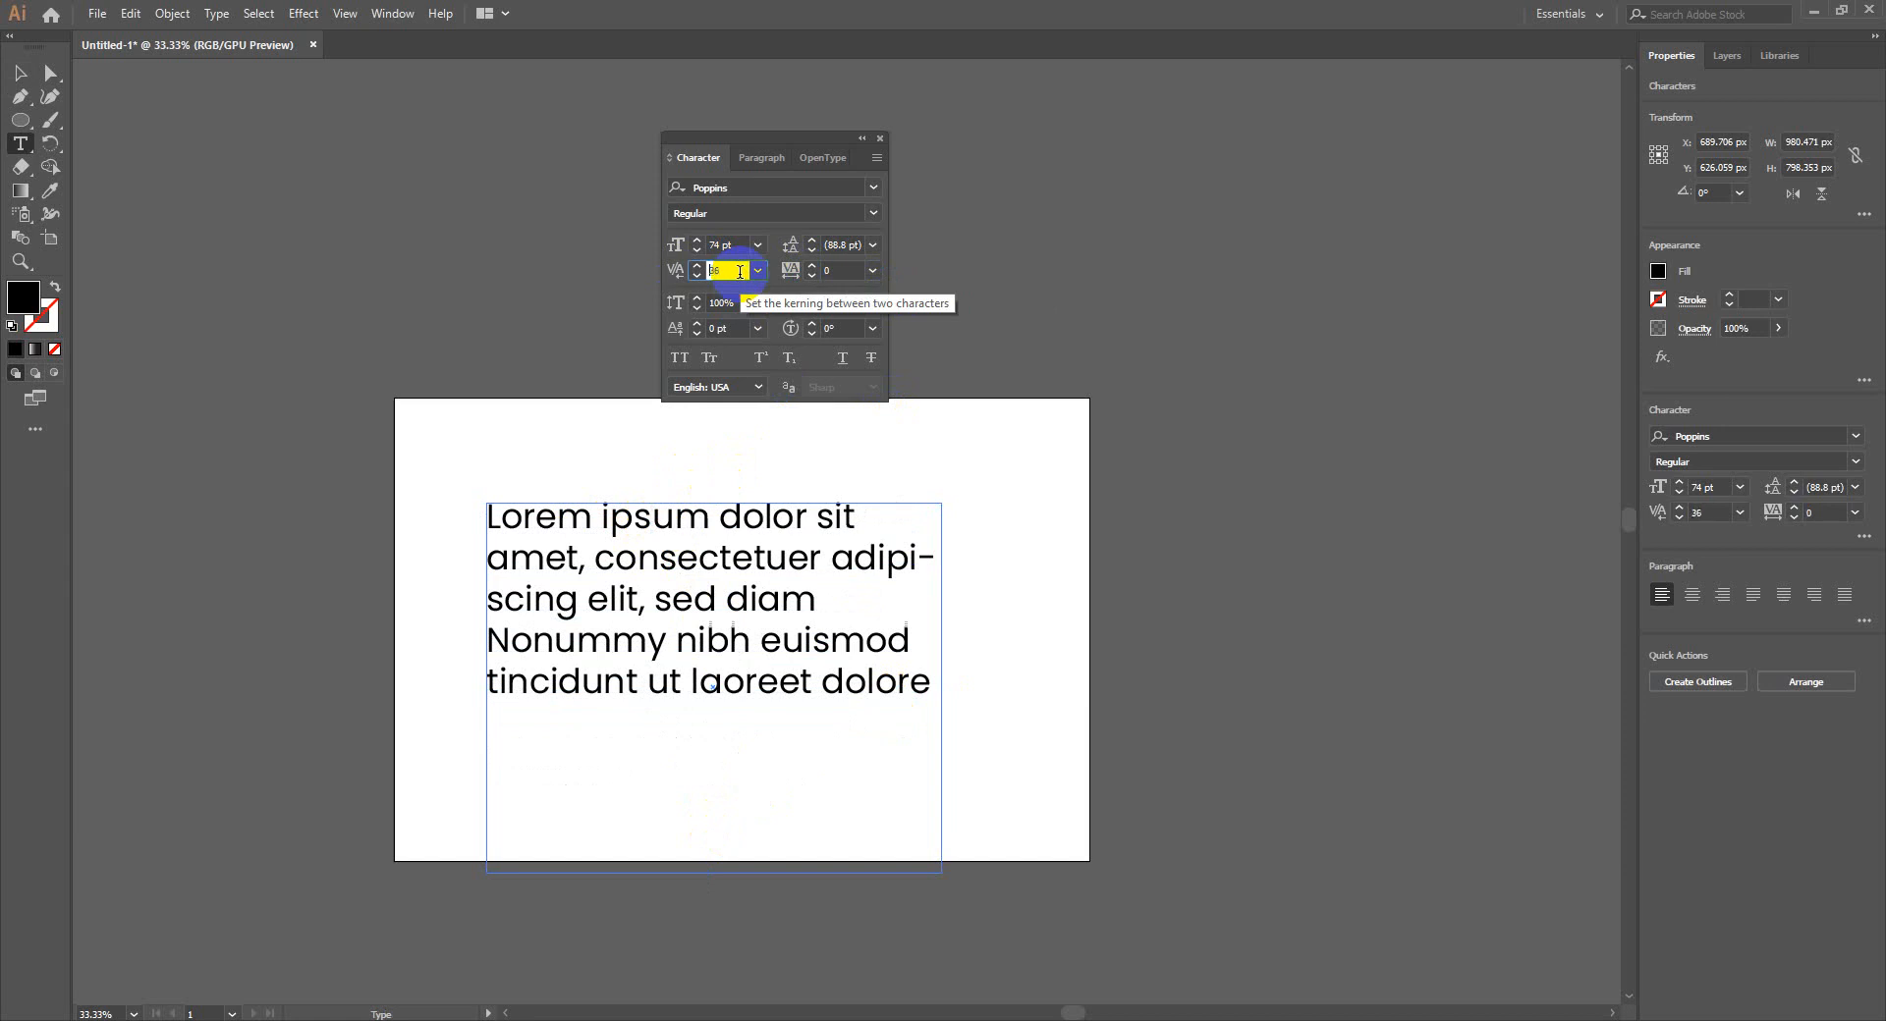
key(Up)
key(Up)
key(Up)
key(Up)
key(Up)
key(Up)
key(Up)
key(Up)
key(Up)
key(Up)
key(Up)
key(Up)
key(Up)
key(Up)
key(Up)
key(Up)
key(Up)
key(Up)
key(Up)
key(Up)
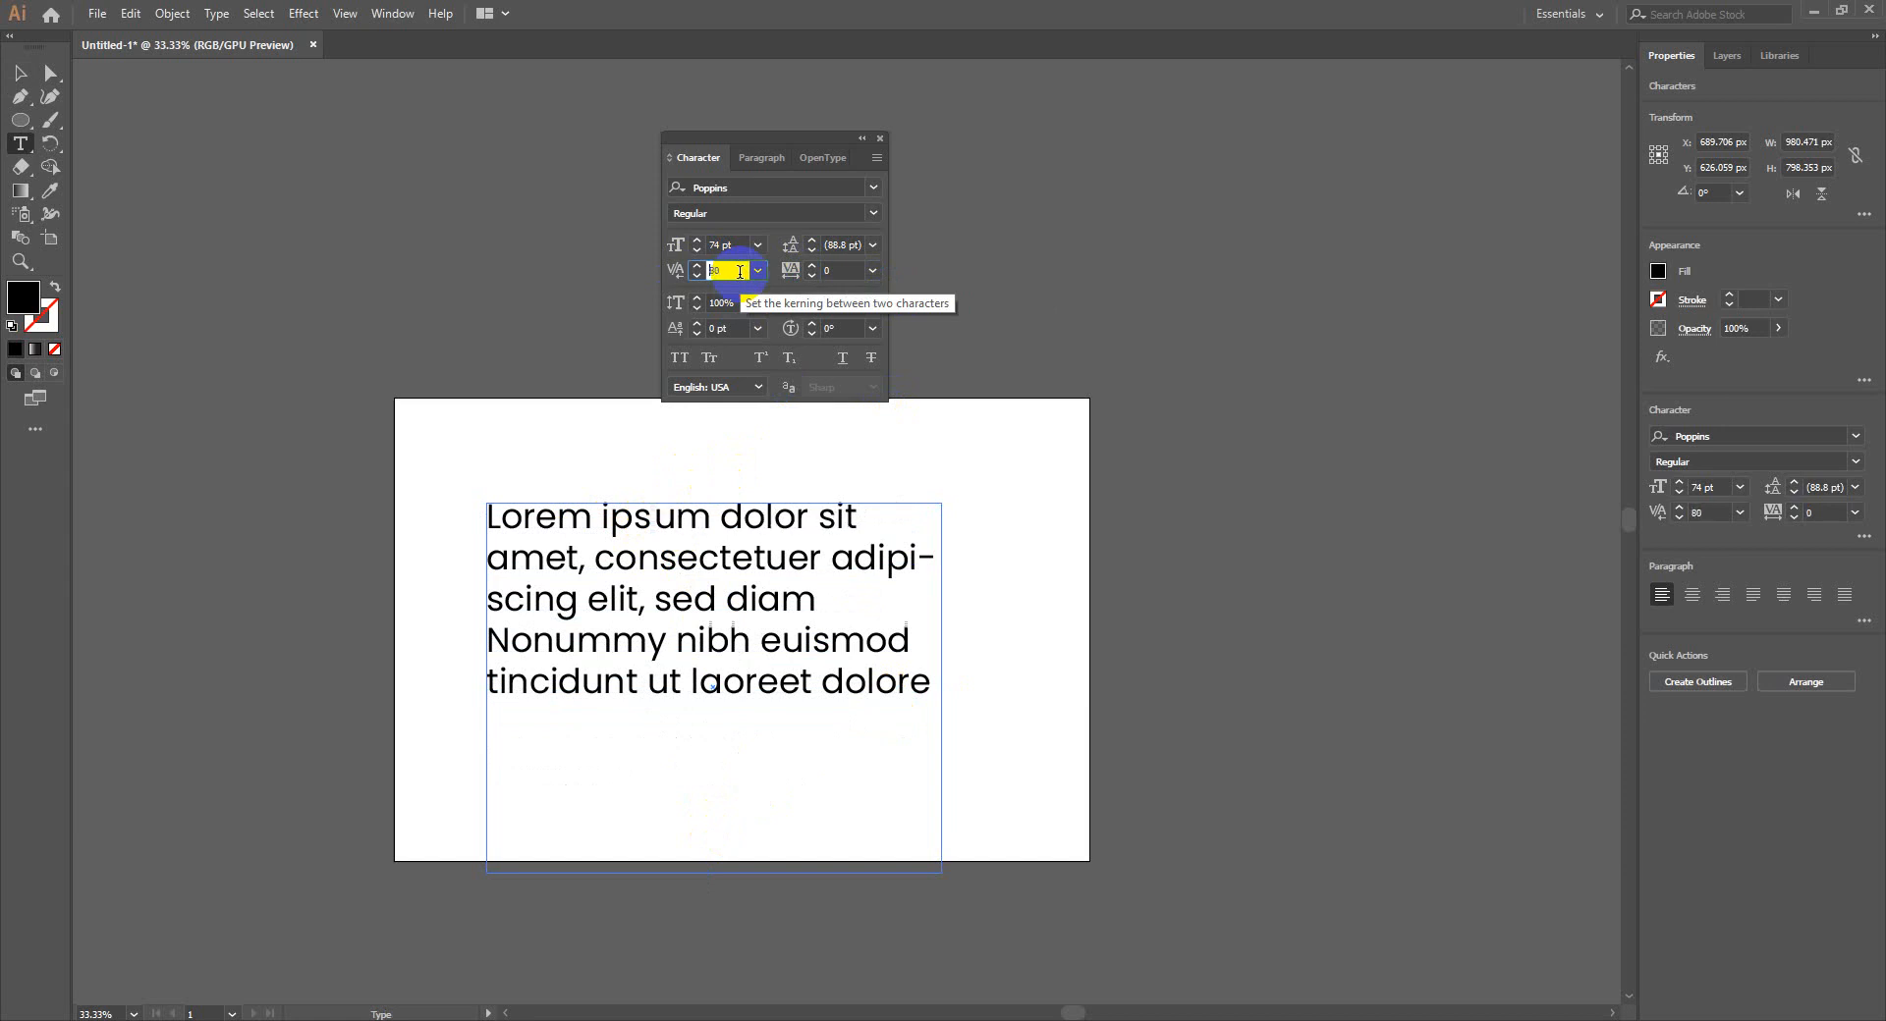
key(Up)
key(Up)
key(Up)
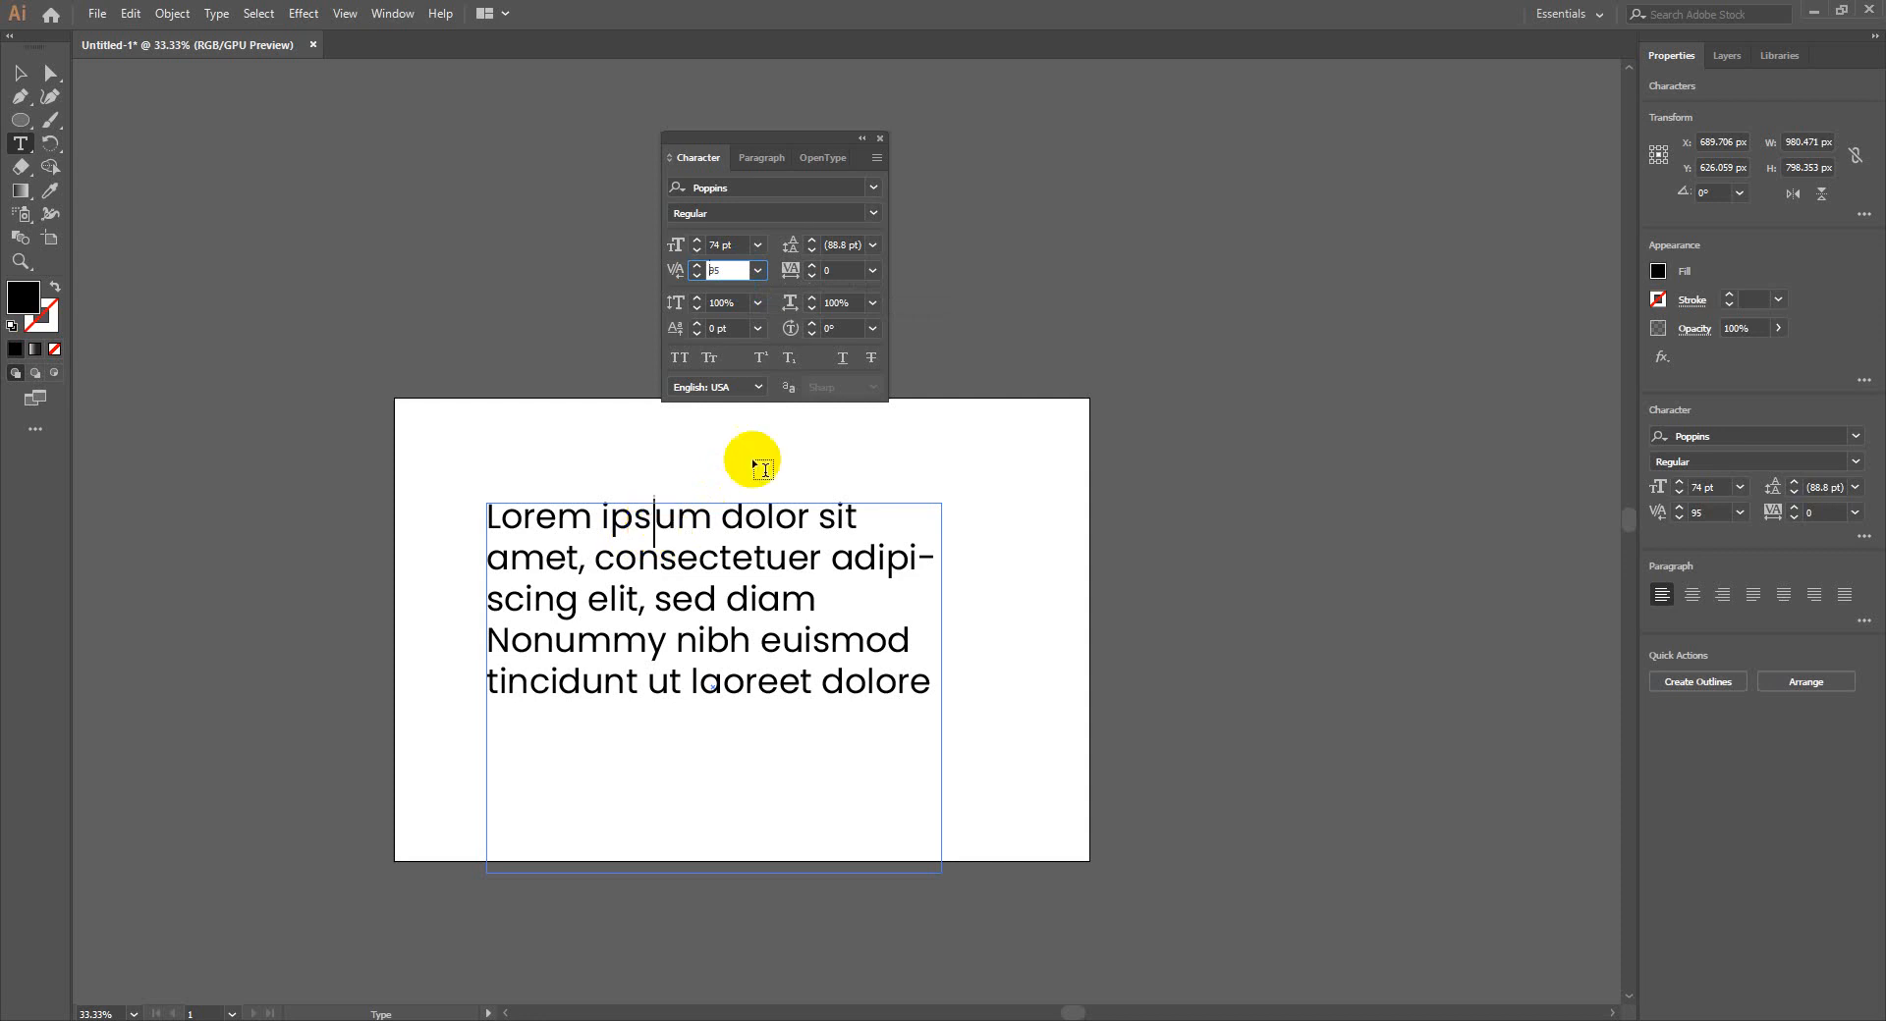
Reset the kerning between "s" and "u" in "ipsum" to Auto, and shorten the text frame to about 474 px high
click(758, 270)
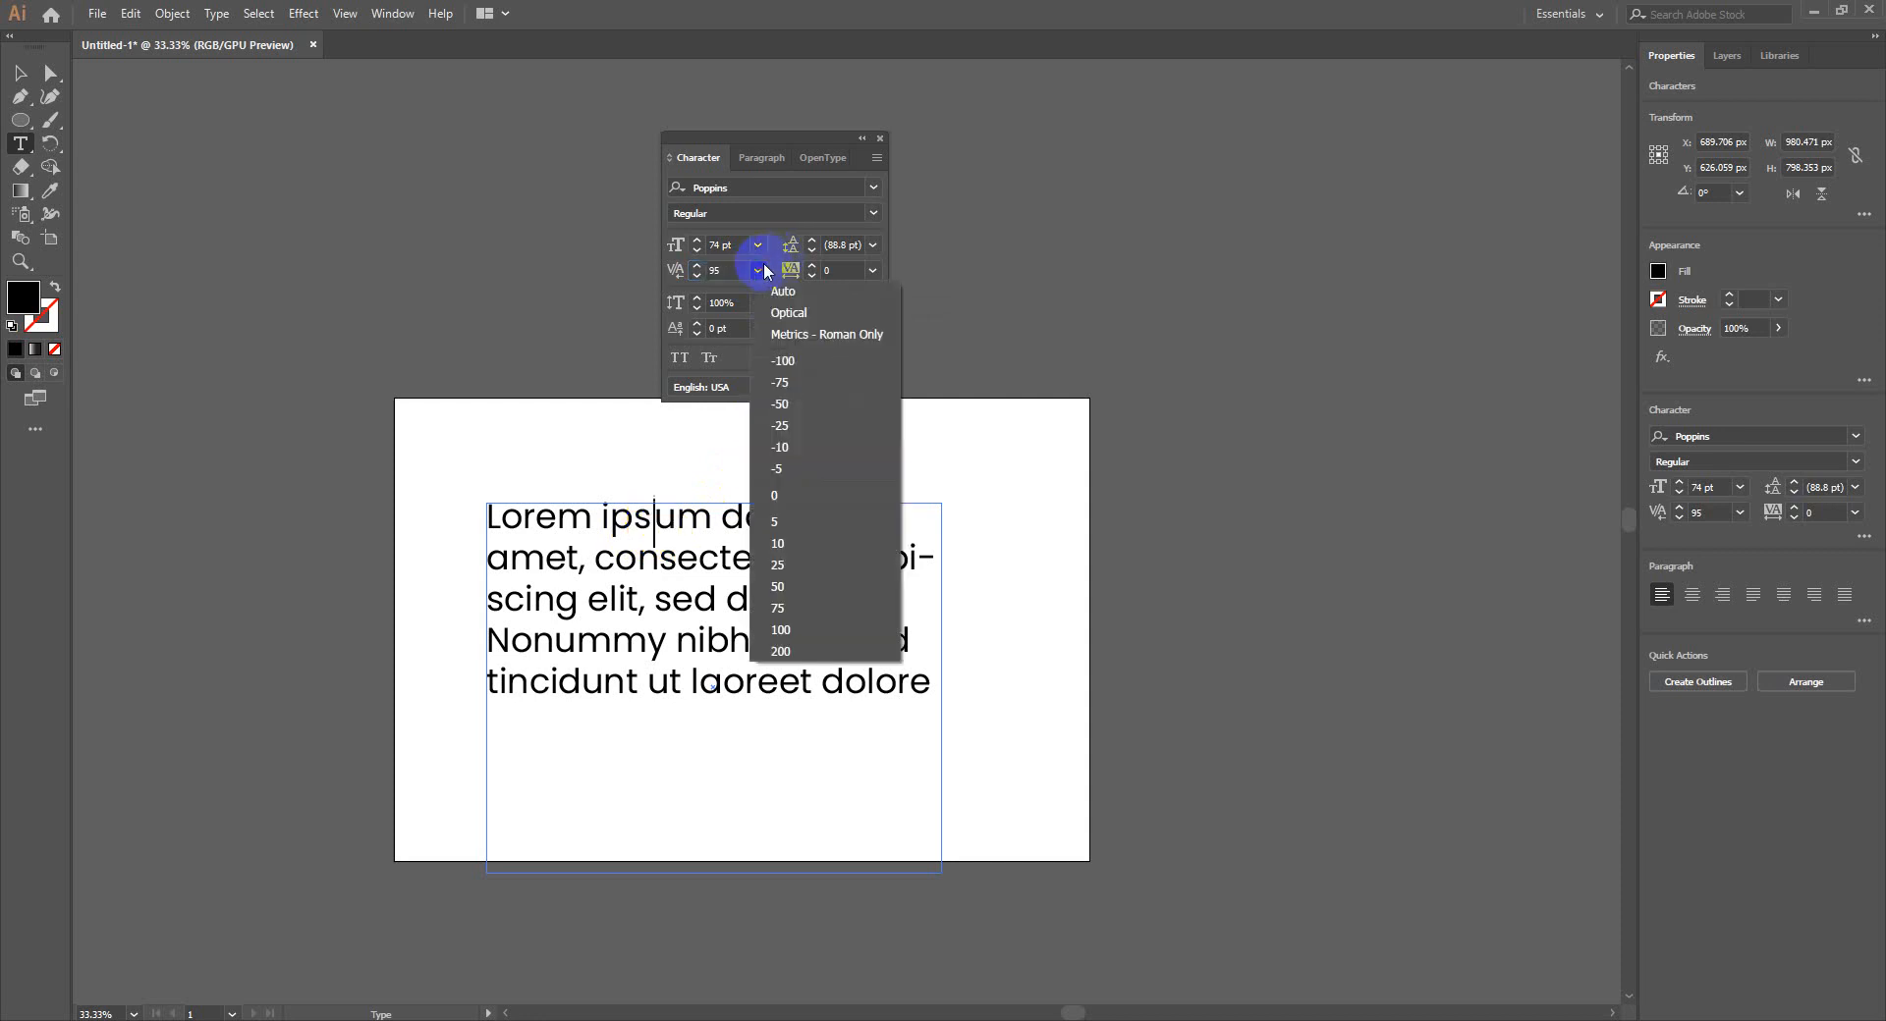
click(838, 289)
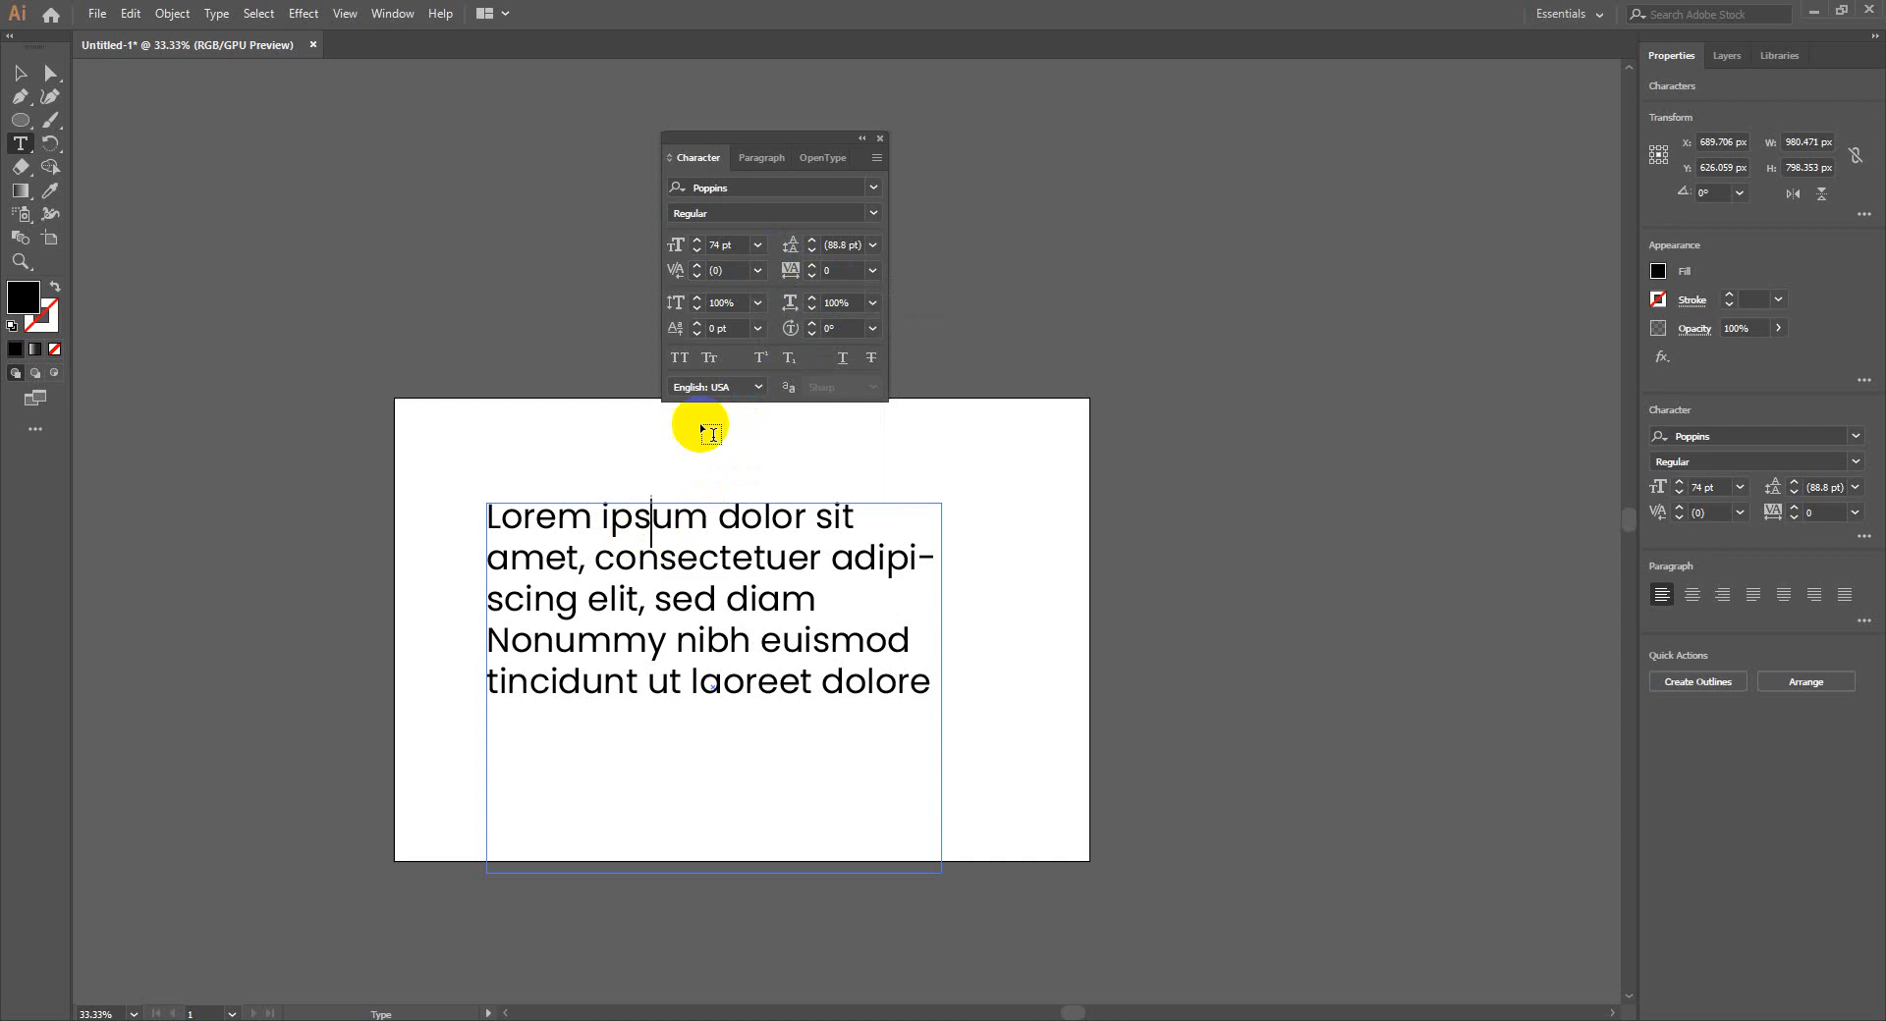
click(20, 72)
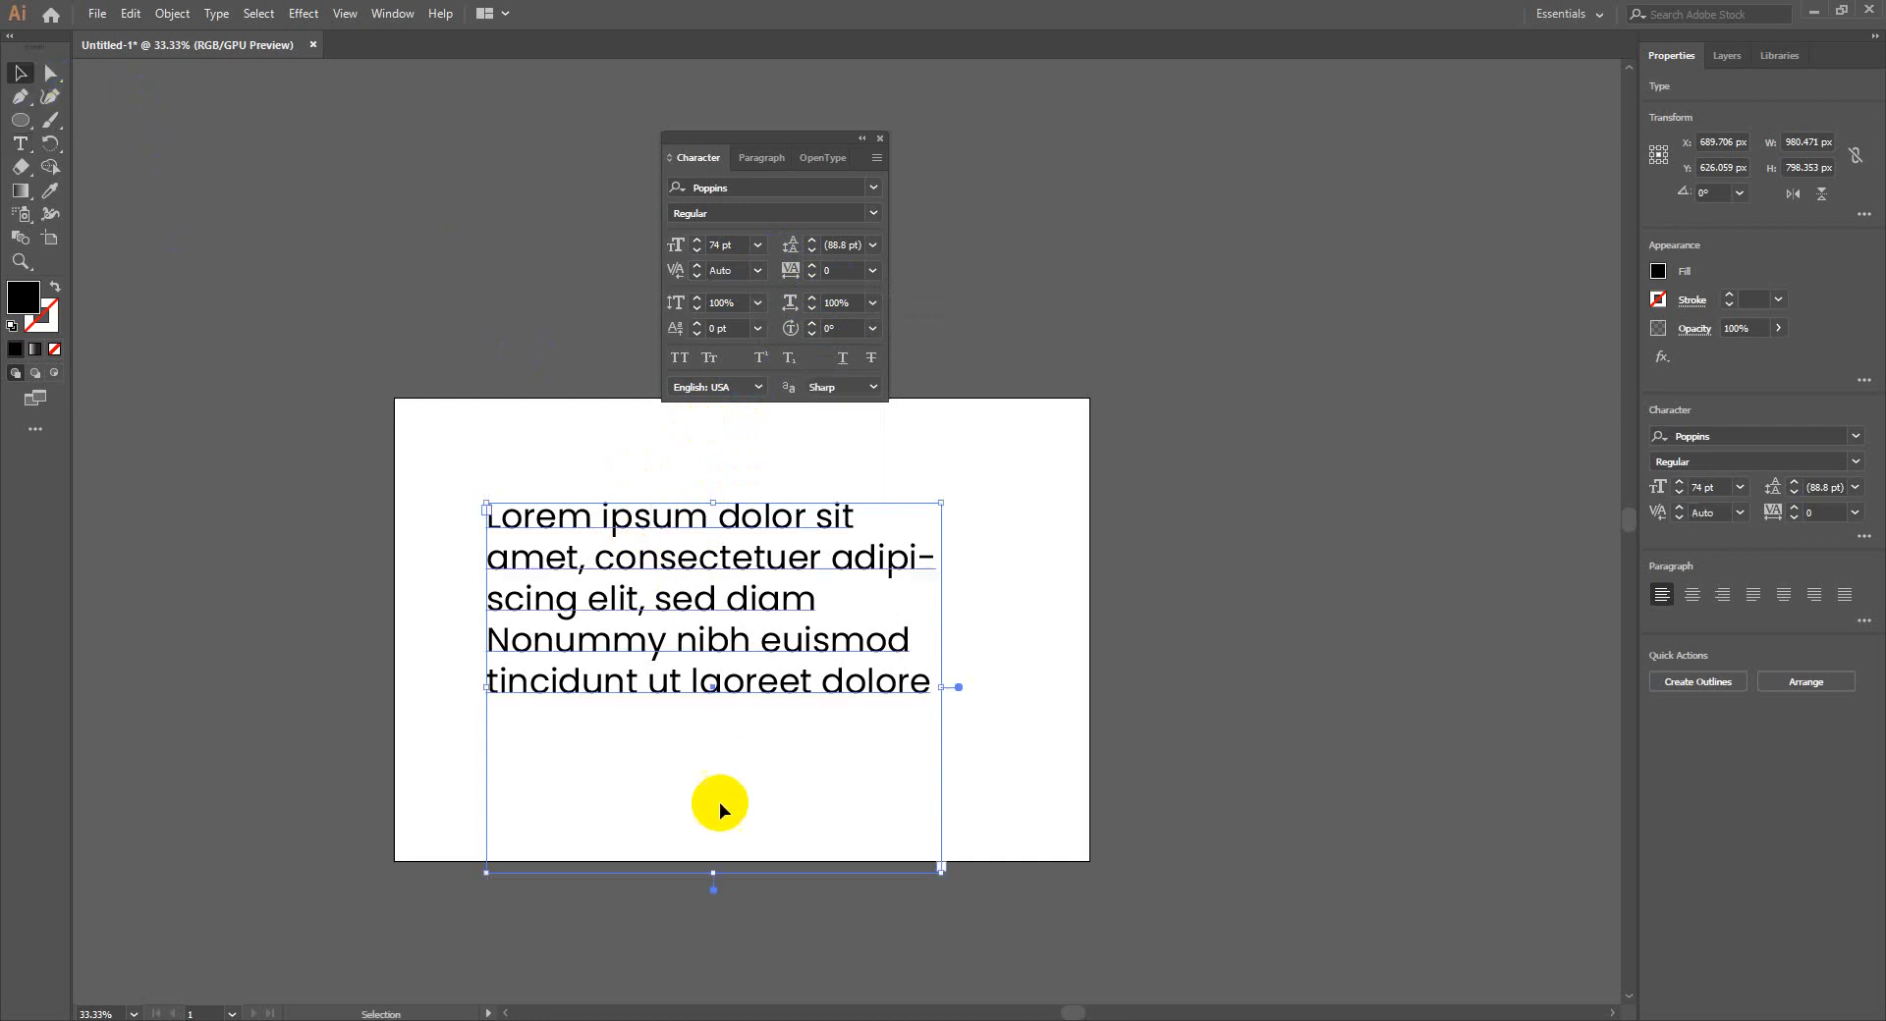
drag(716, 875, 726, 724)
Try gradually larger vertical scale values on the paragraph and reset its vertical scale to 100%
click(724, 303)
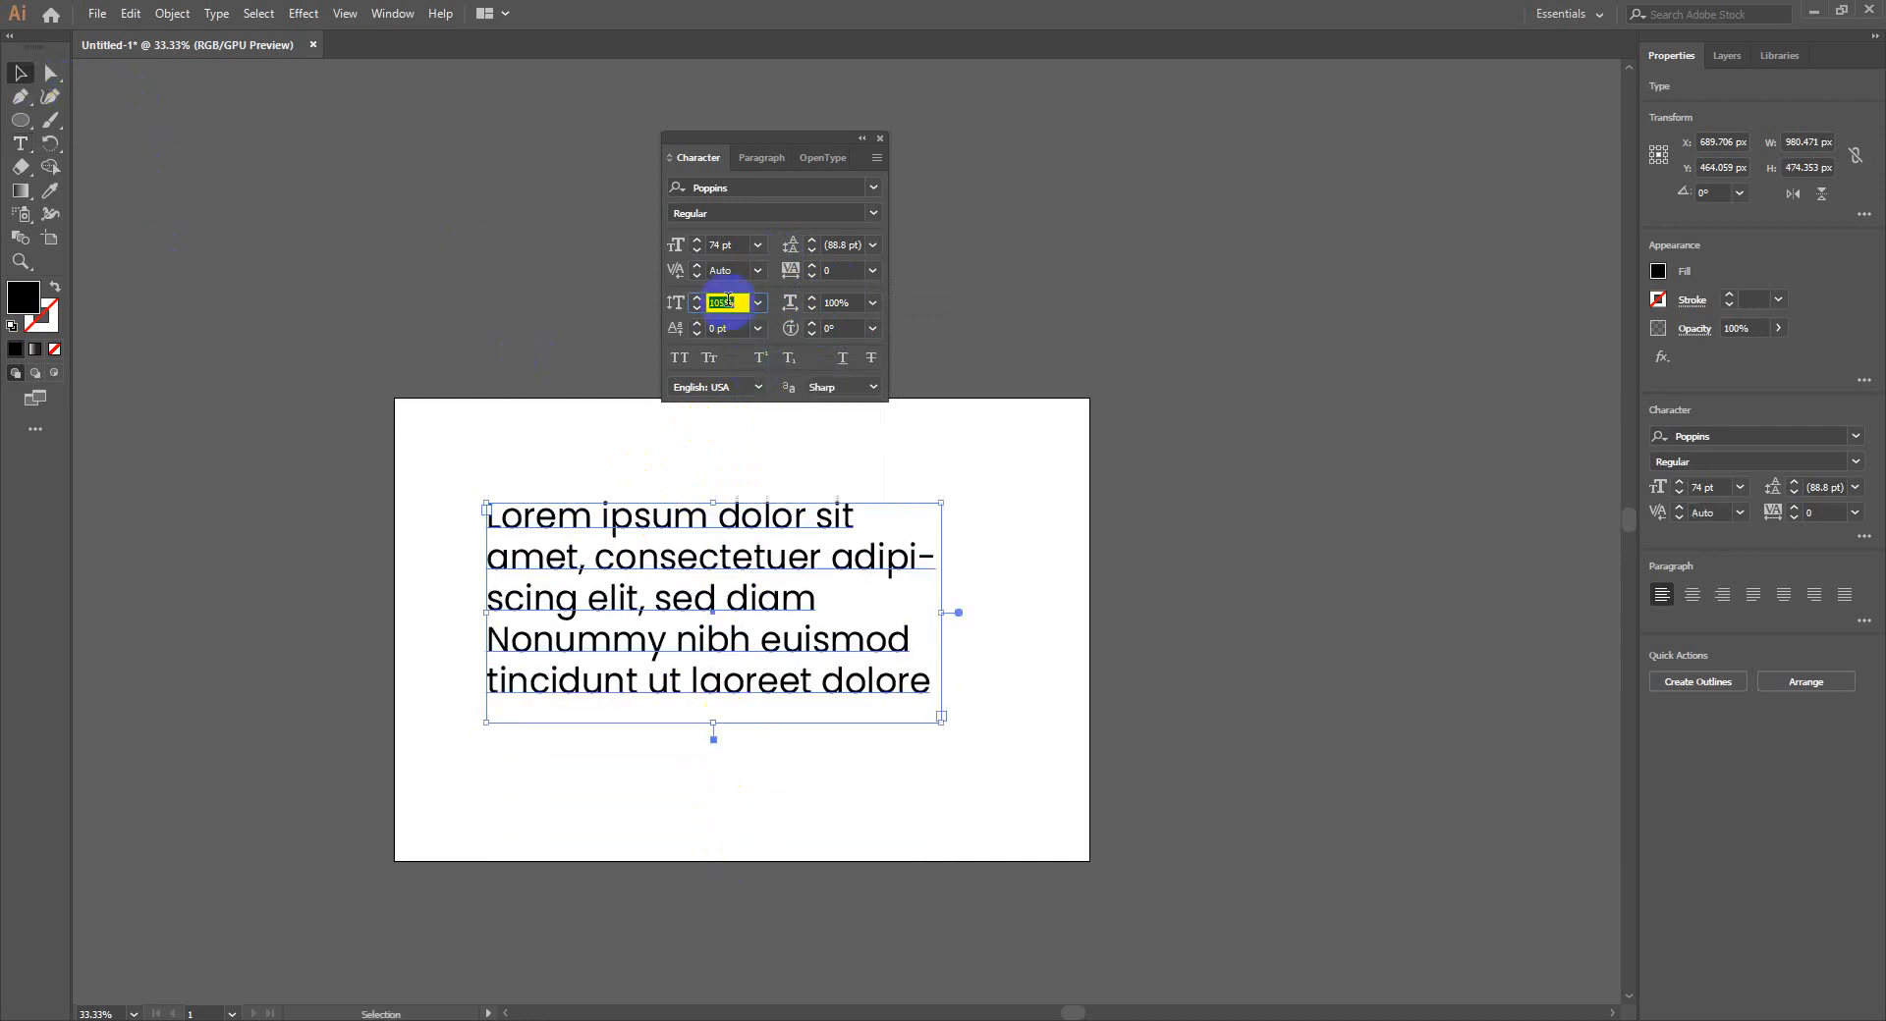
key(Up)
key(Up)
key(Up)
key(Up)
key(Up)
key(Up)
key(Up)
key(Up)
key(Up)
key(Up)
key(Up)
key(Up)
key(Up)
key(Up)
key(Up)
key(Up)
key(Up)
key(Up)
key(Up)
key(Up)
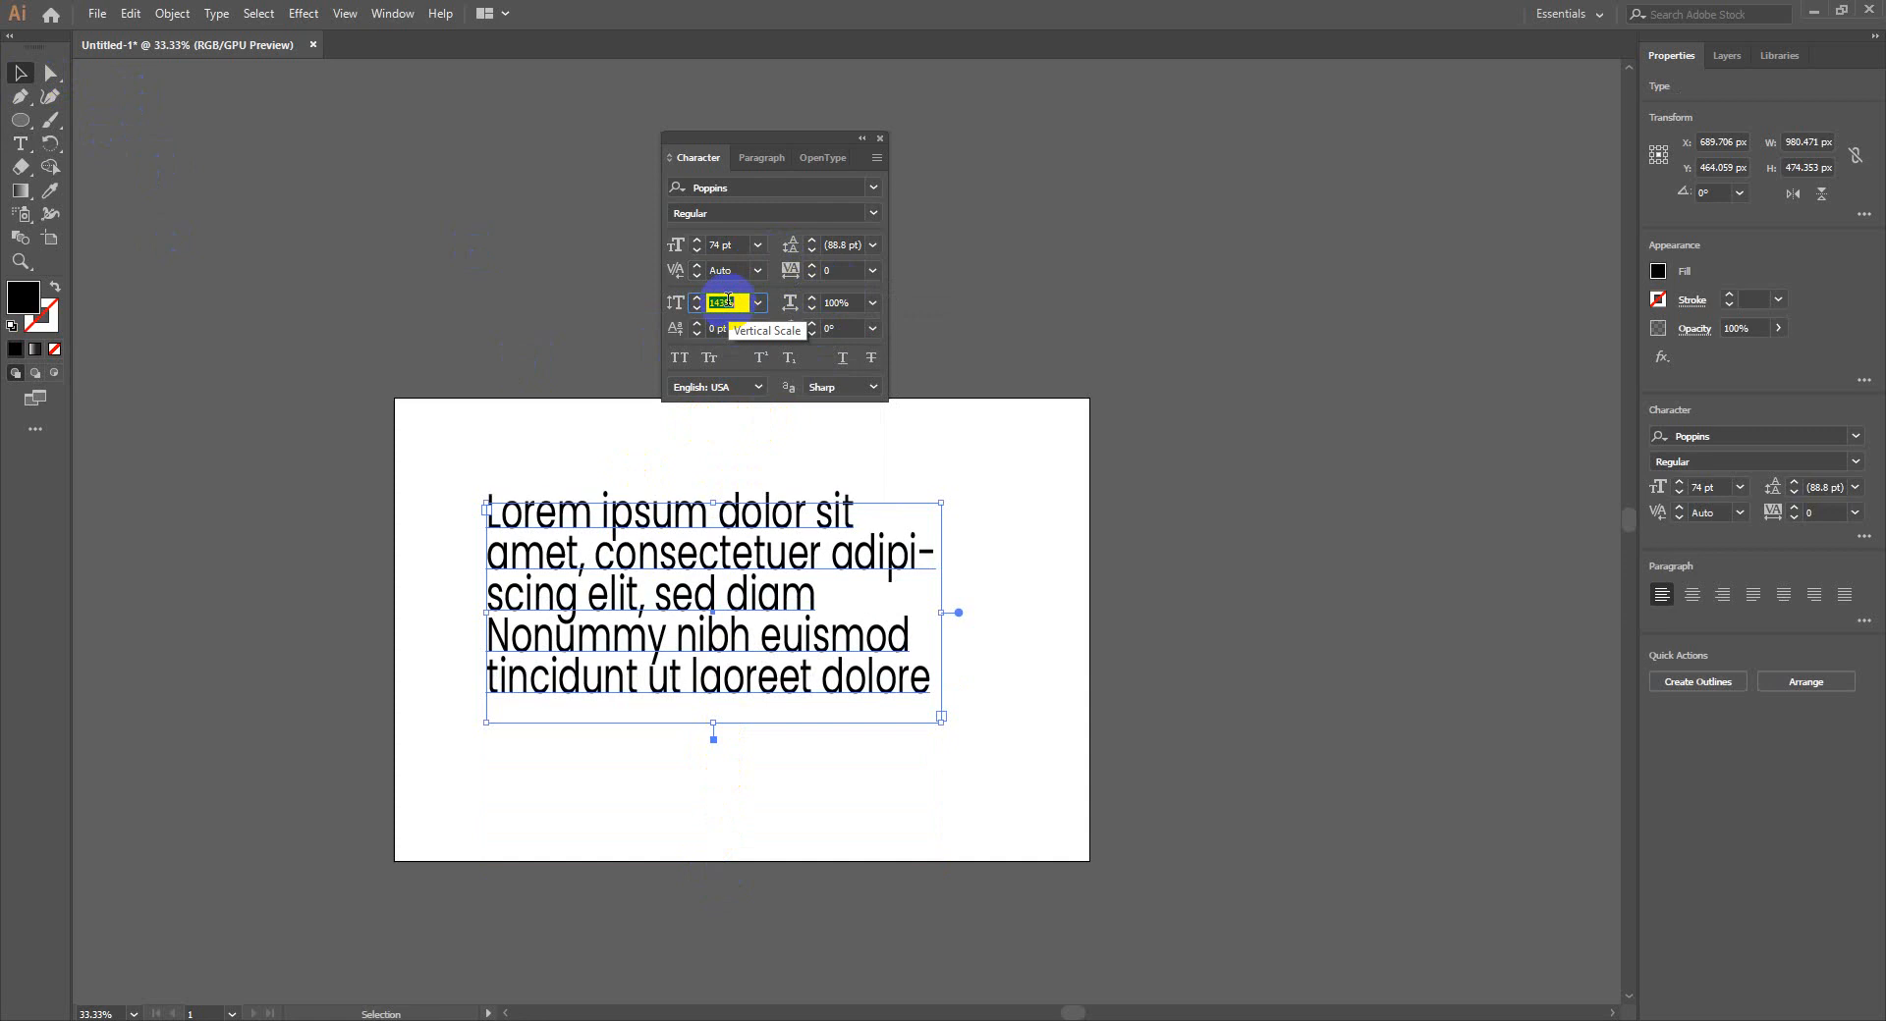
key(Up)
key(Up)
key(Up)
key(Up)
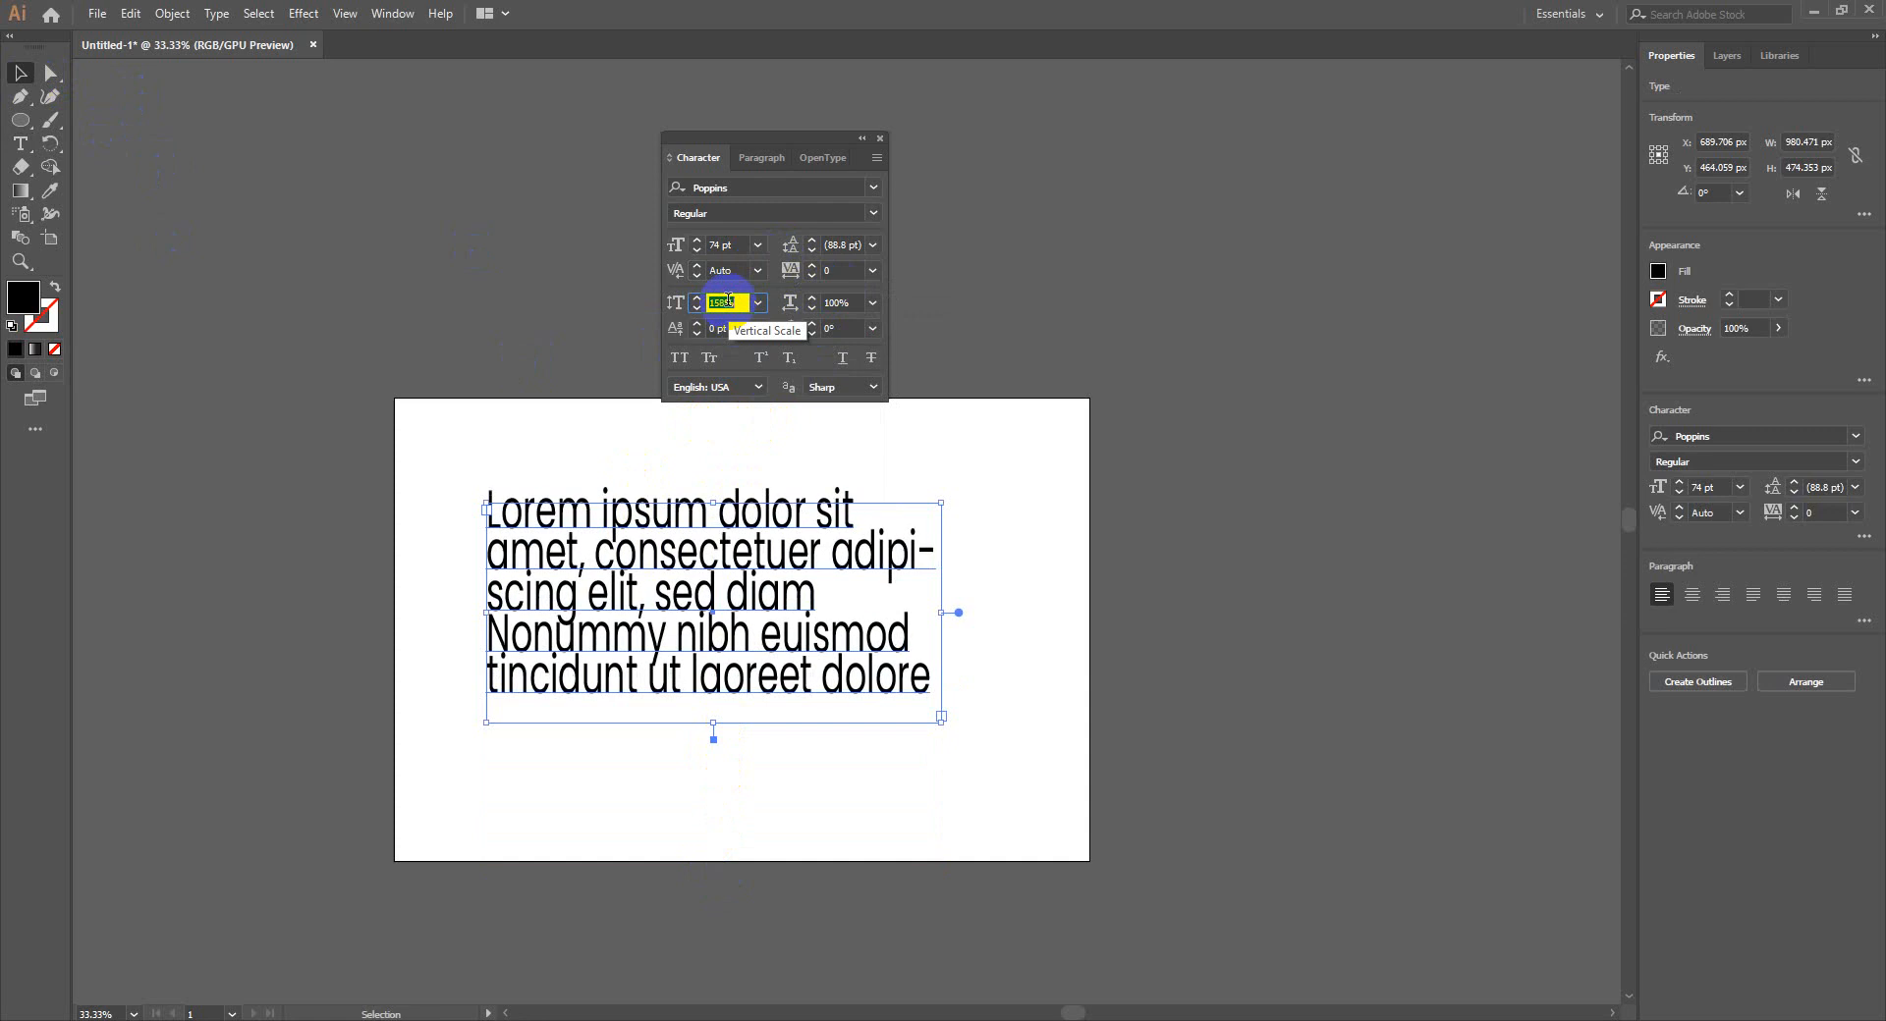
text(100)
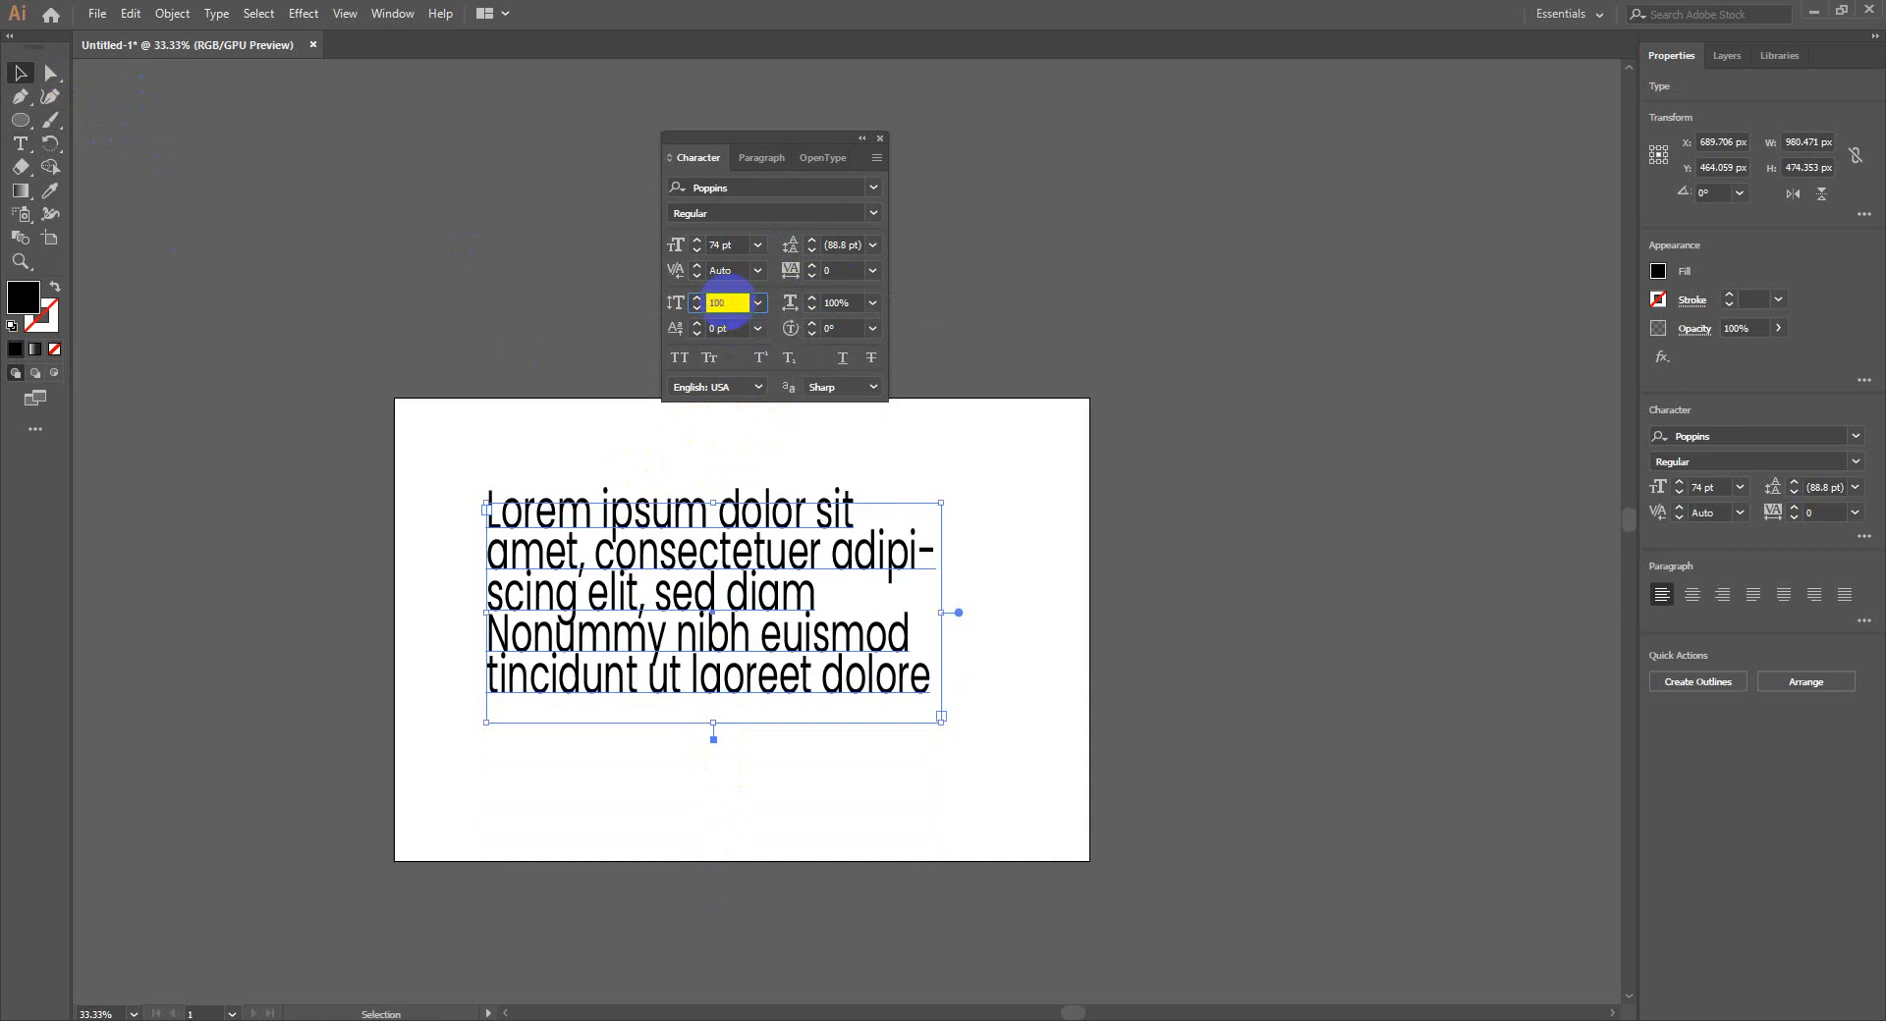
Try gradually larger horizontal scale values on the paragraph and reset its horizontal scale to 100%
click(837, 302)
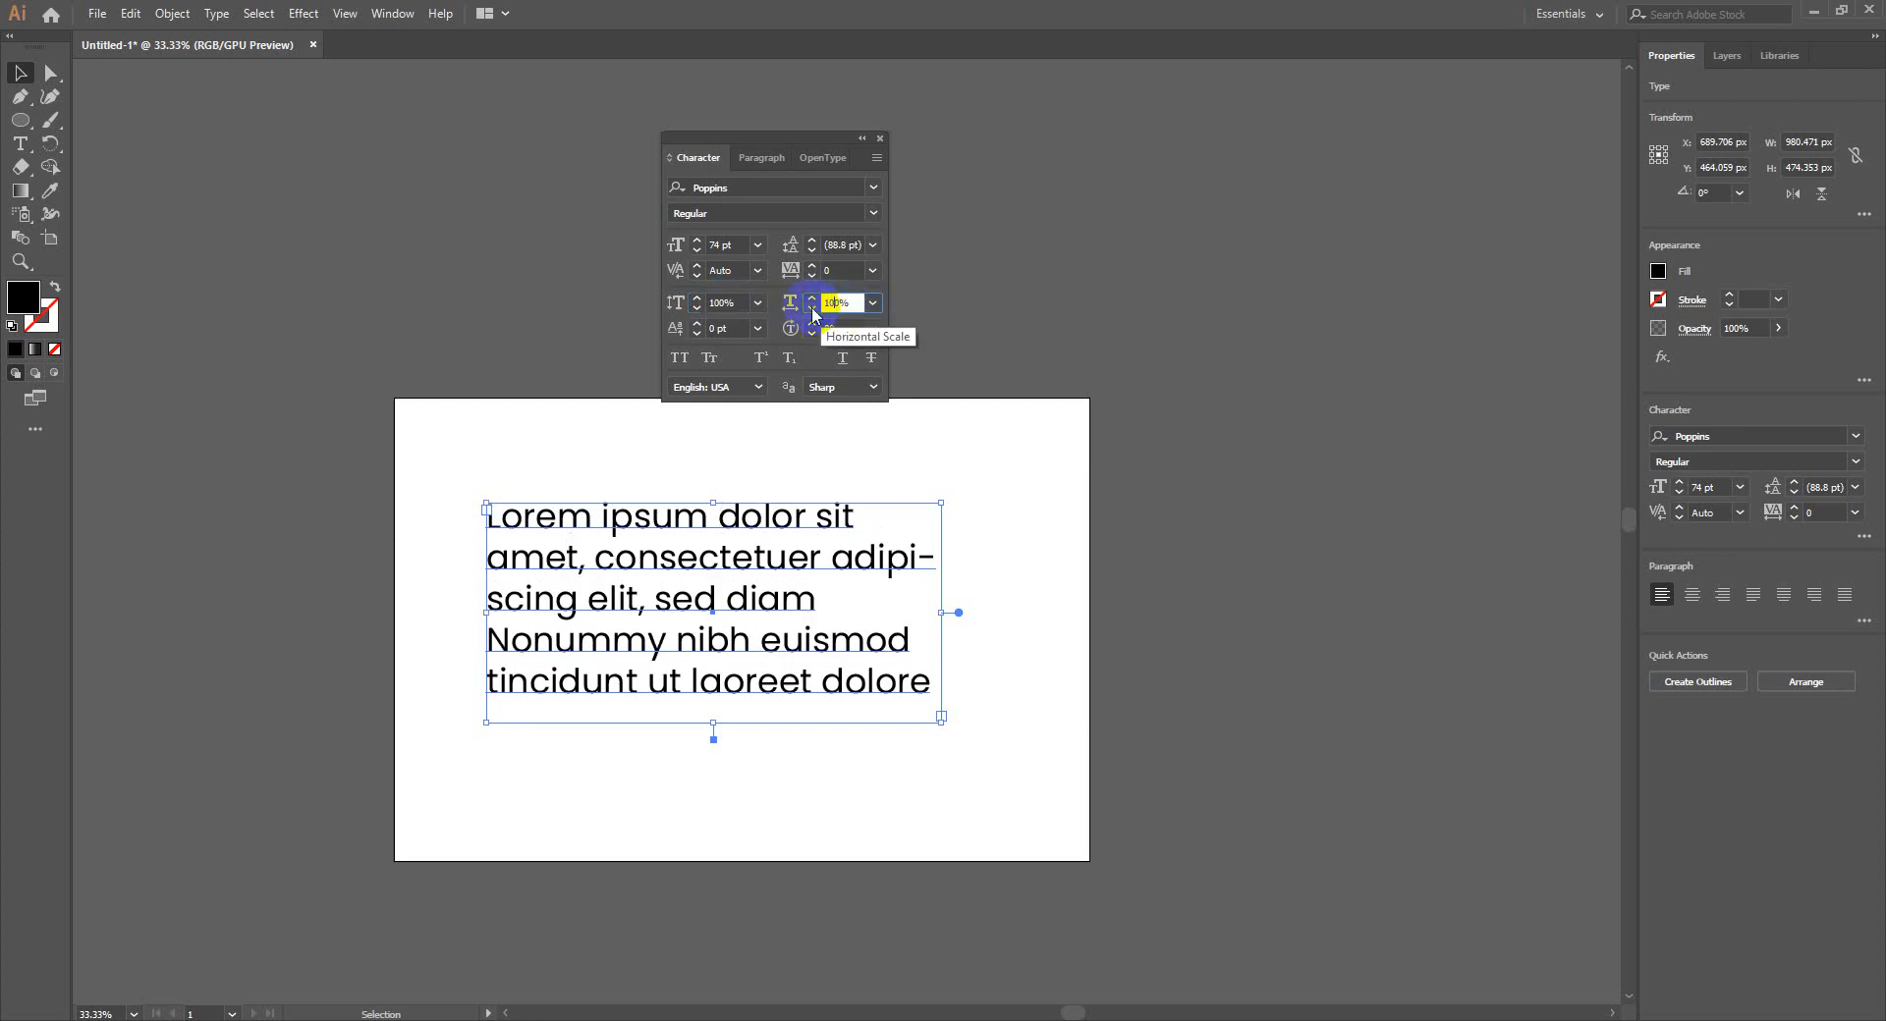
click(841, 302)
text(113)
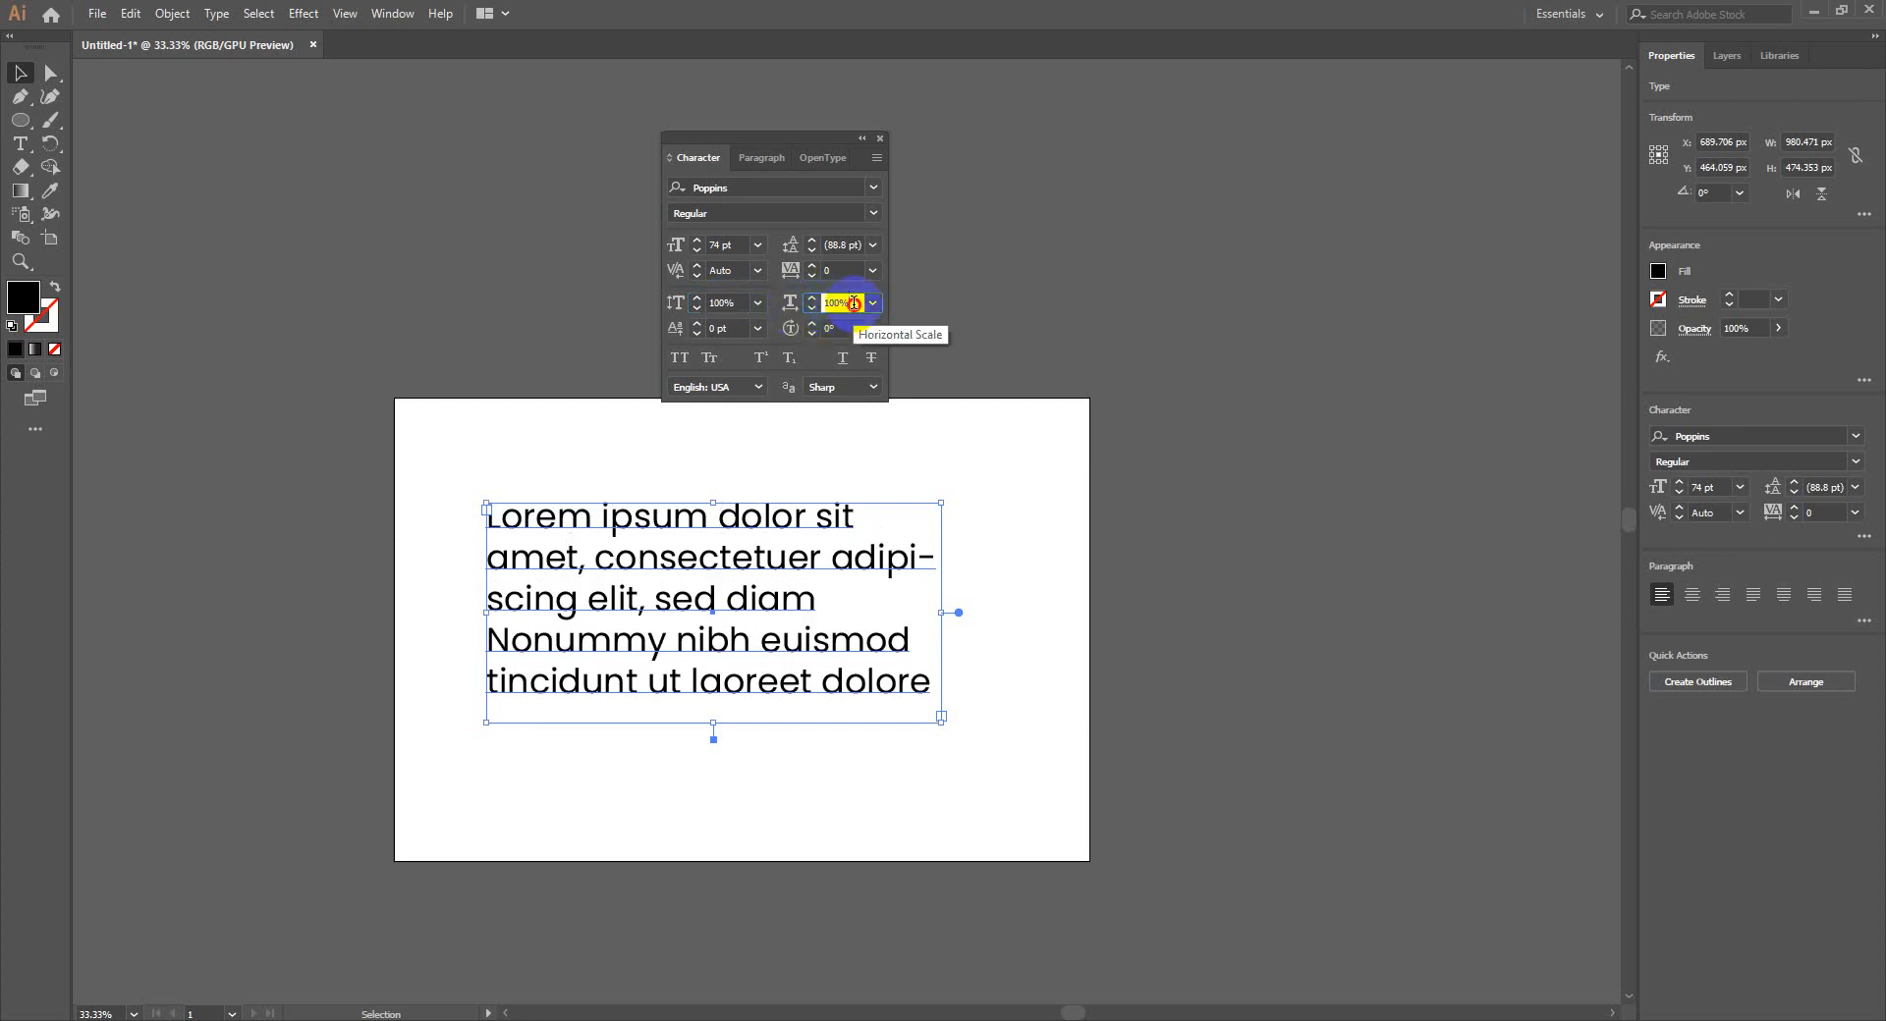
key(Return)
key(Up)
key(Up)
key(Up)
key(Up)
key(Up)
key(Up)
key(Up)
key(Up)
key(Up)
key(Up)
key(Up)
key(Up)
key(Up)
key(Up)
key(Up)
key(Up)
key(Up)
key(Up)
key(Up)
key(Up)
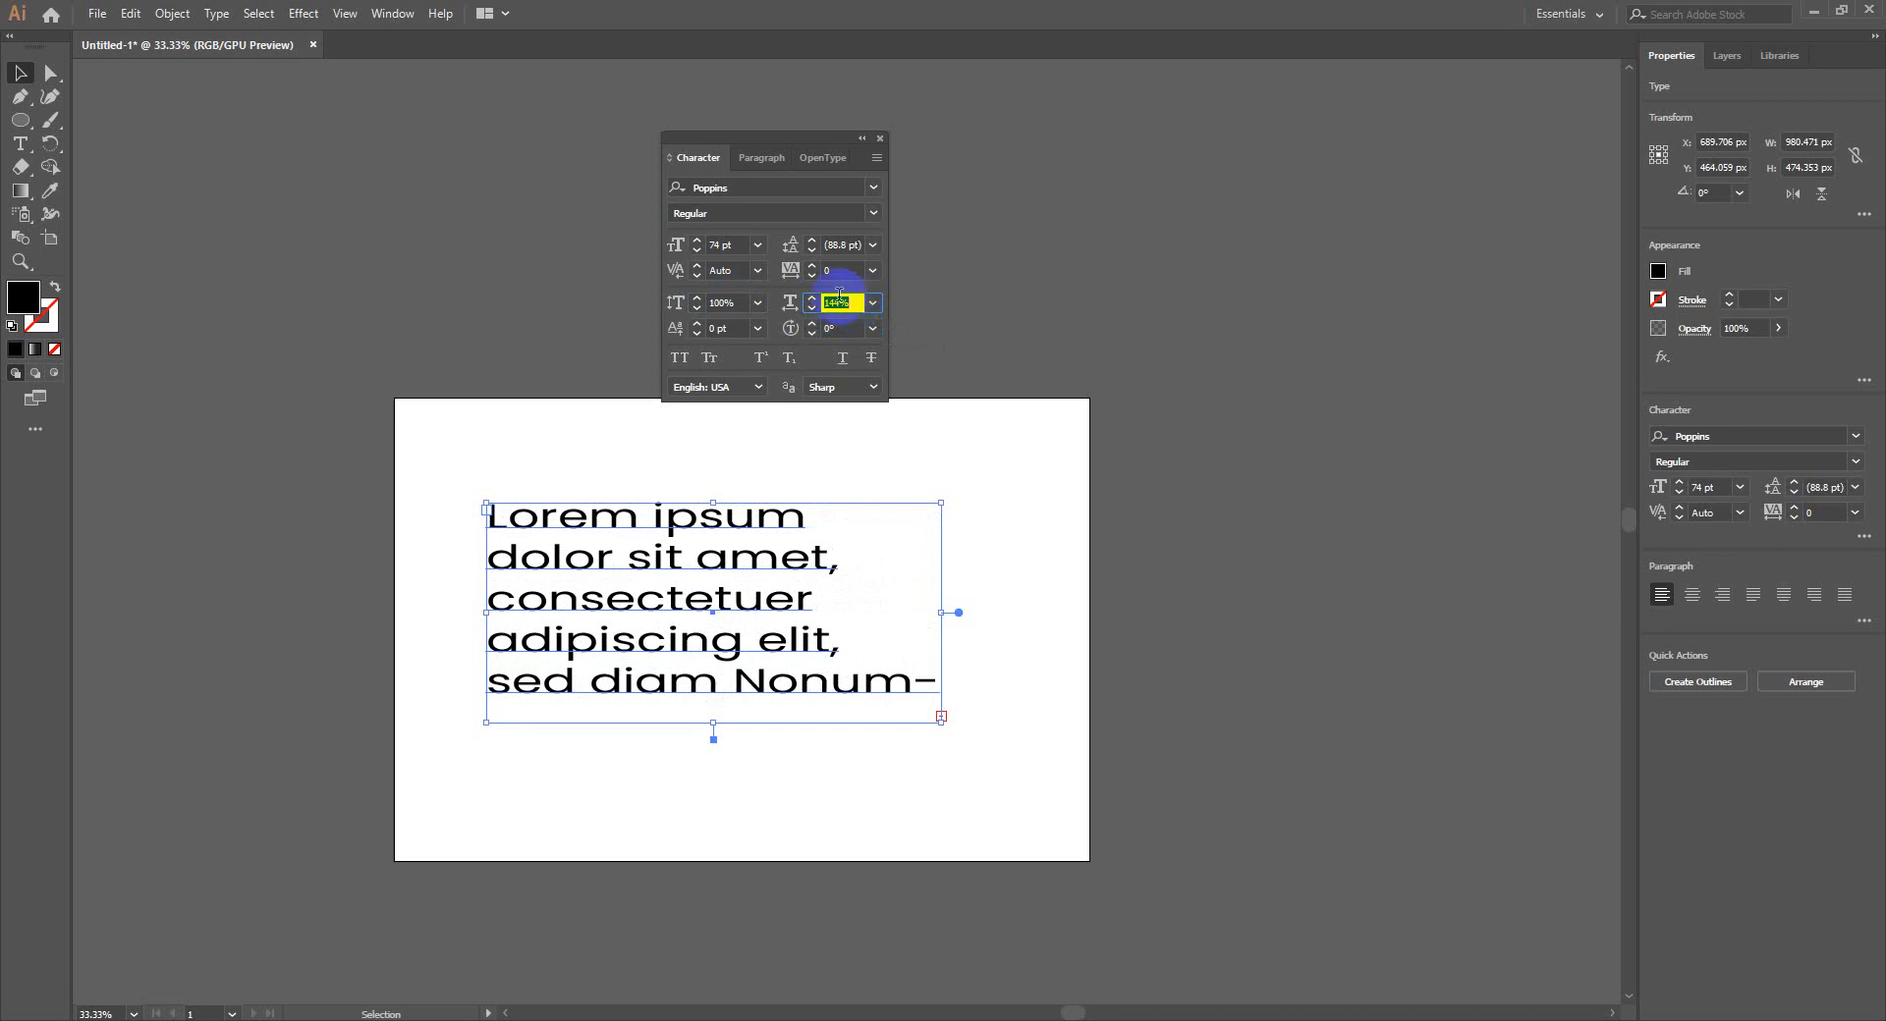
text(100)
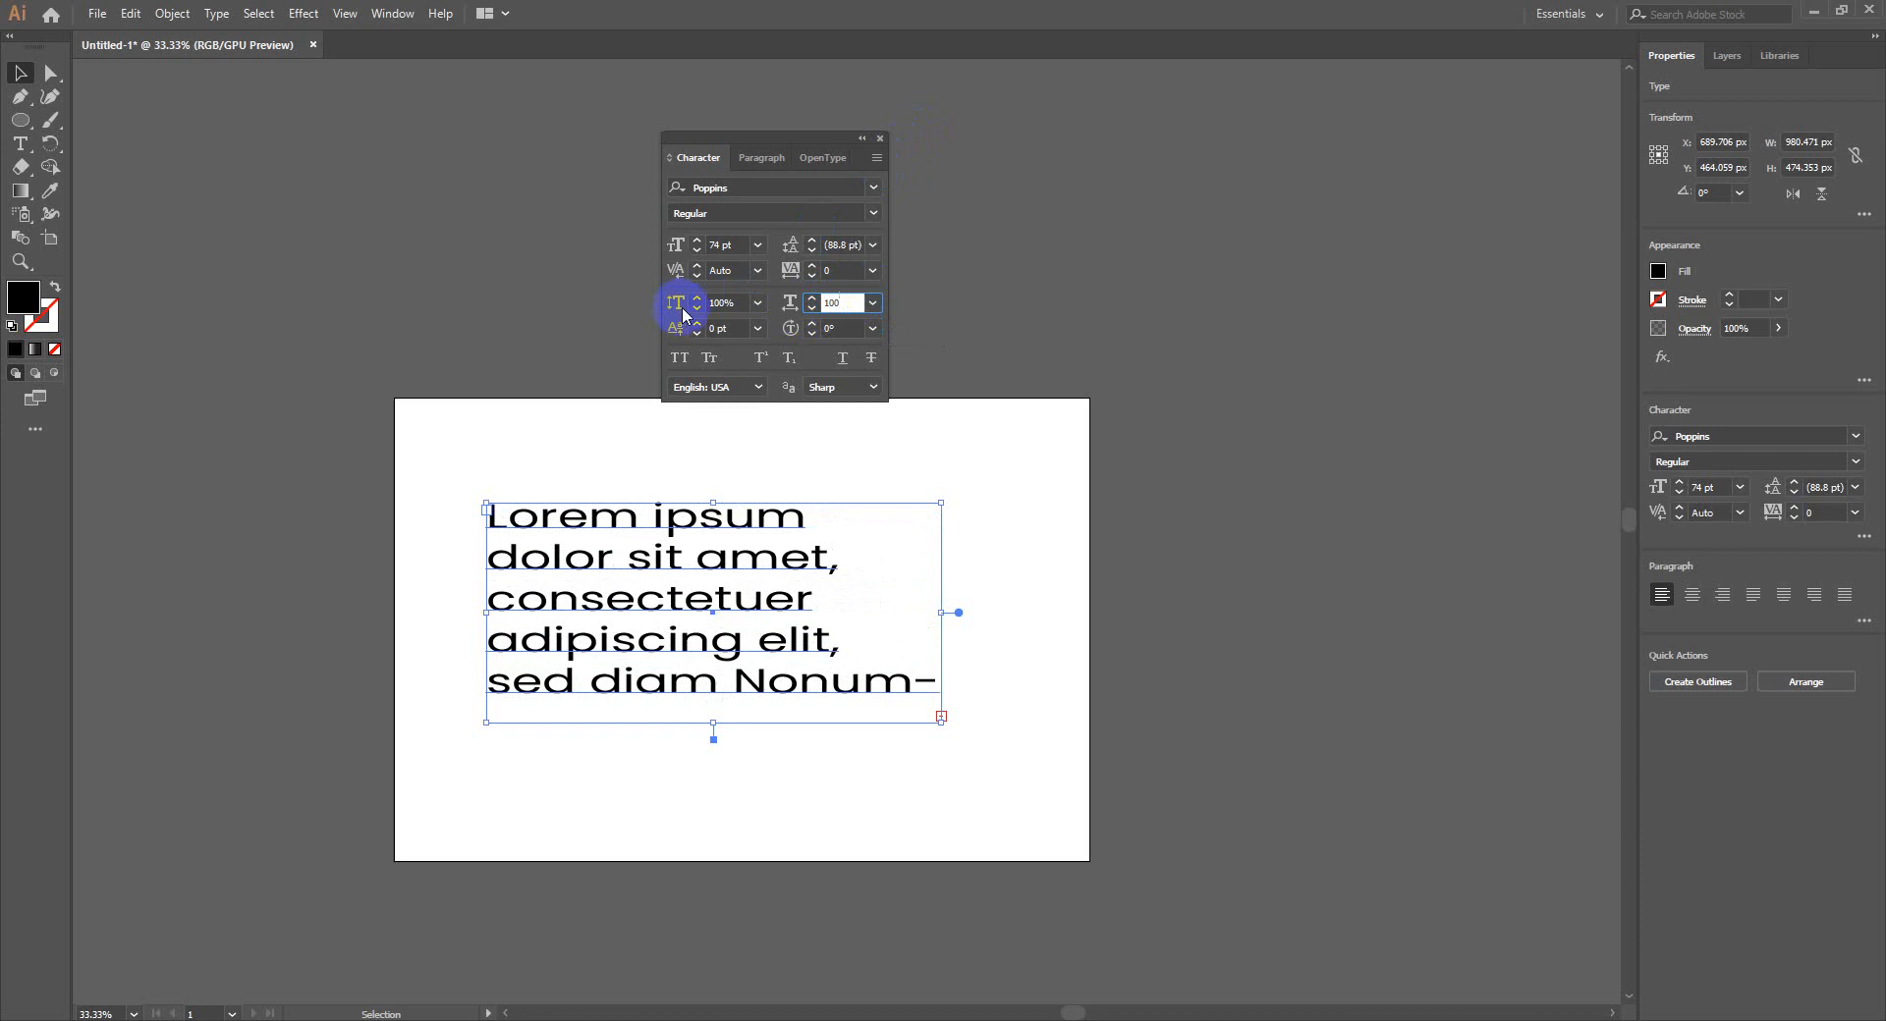
click(713, 303)
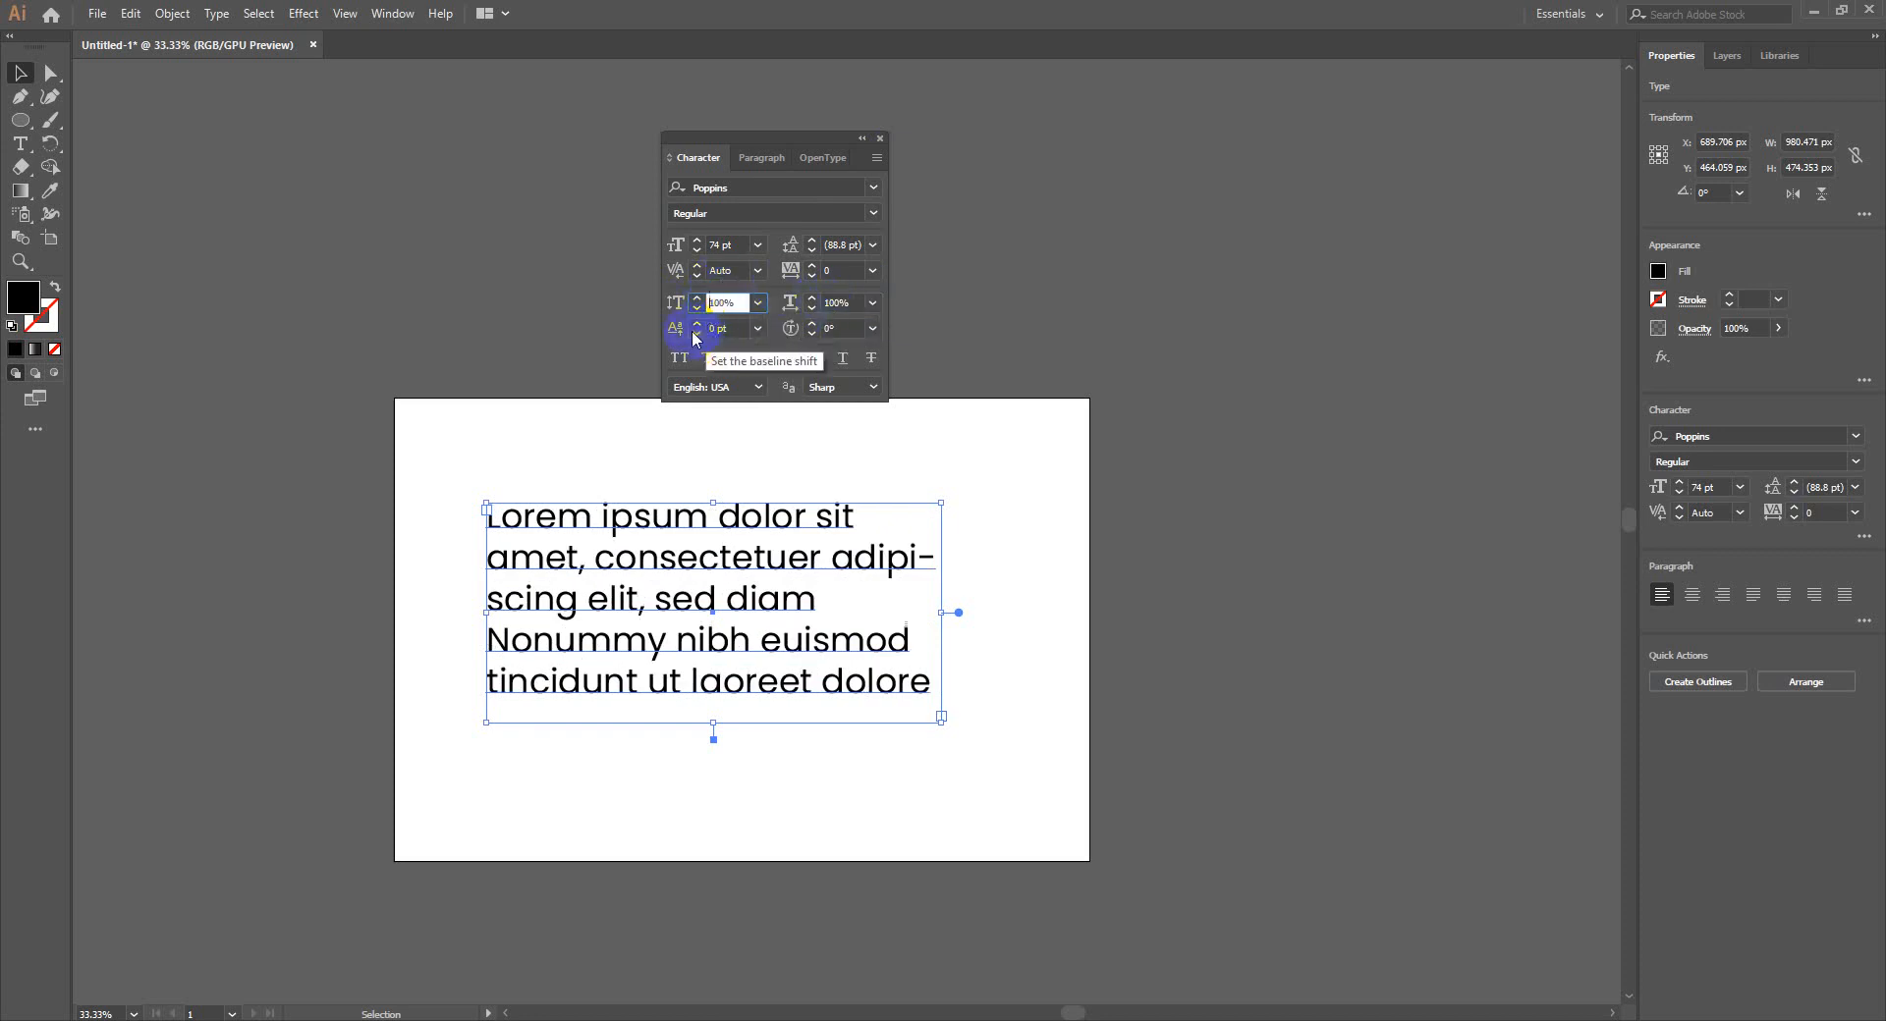
Enter text editing in the paragraph with the cursor right after the word "ipsum"
double_click(705, 506)
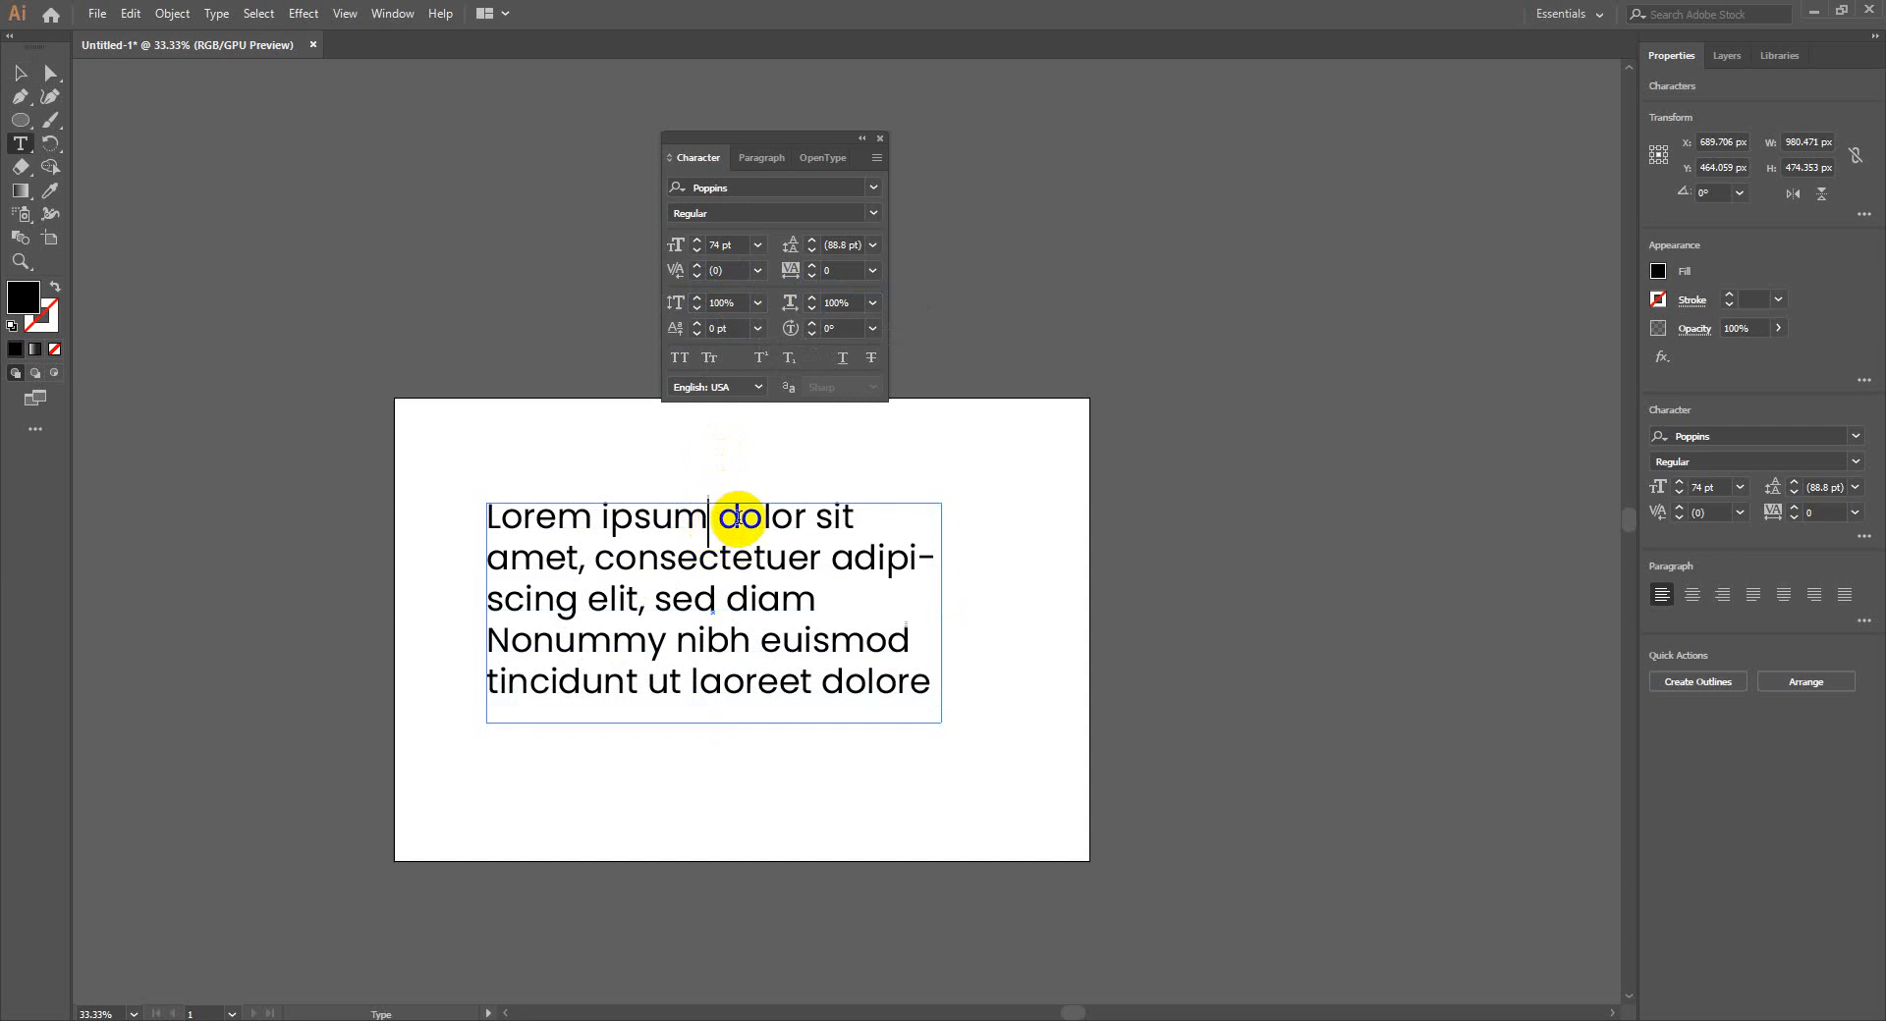
Try raising the baseline shift of the letters "olor" in the first line and return it to 0 pt
drag(741, 517, 806, 518)
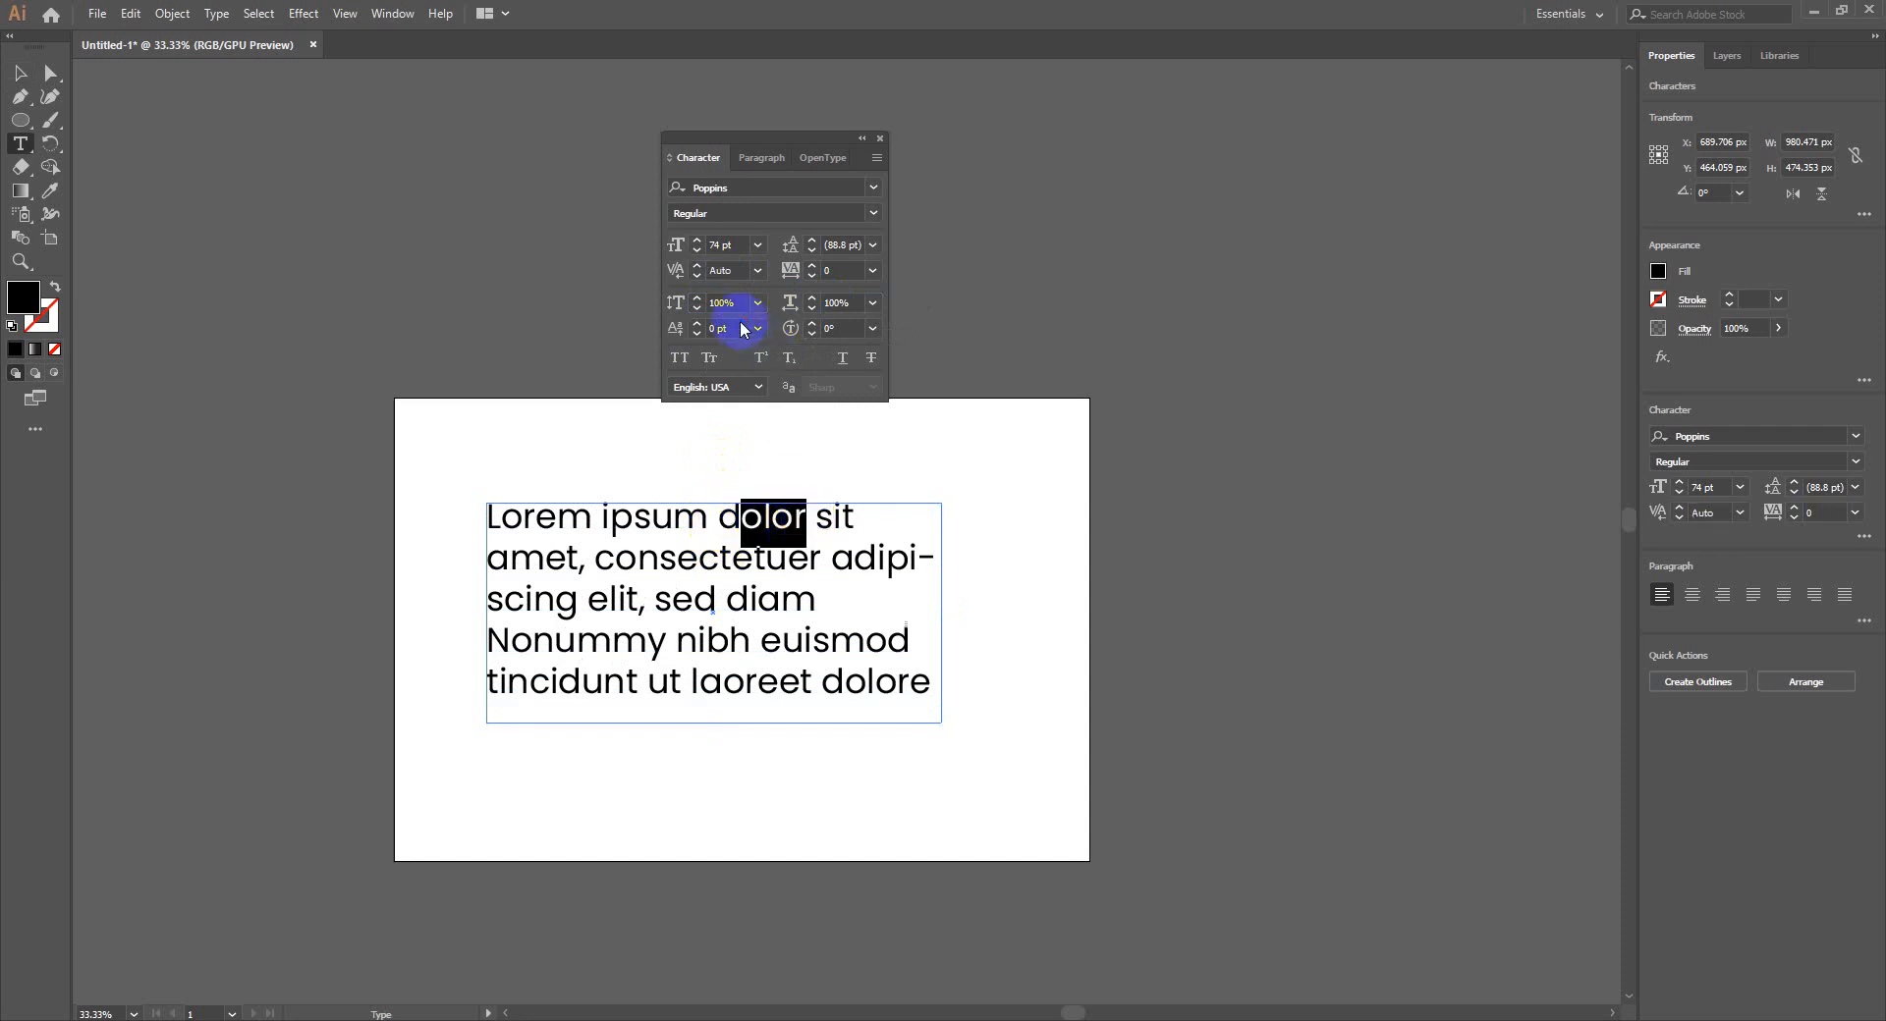
click(740, 324)
scroll(739, 324, up, 20)
scroll(740, 324, up, 20)
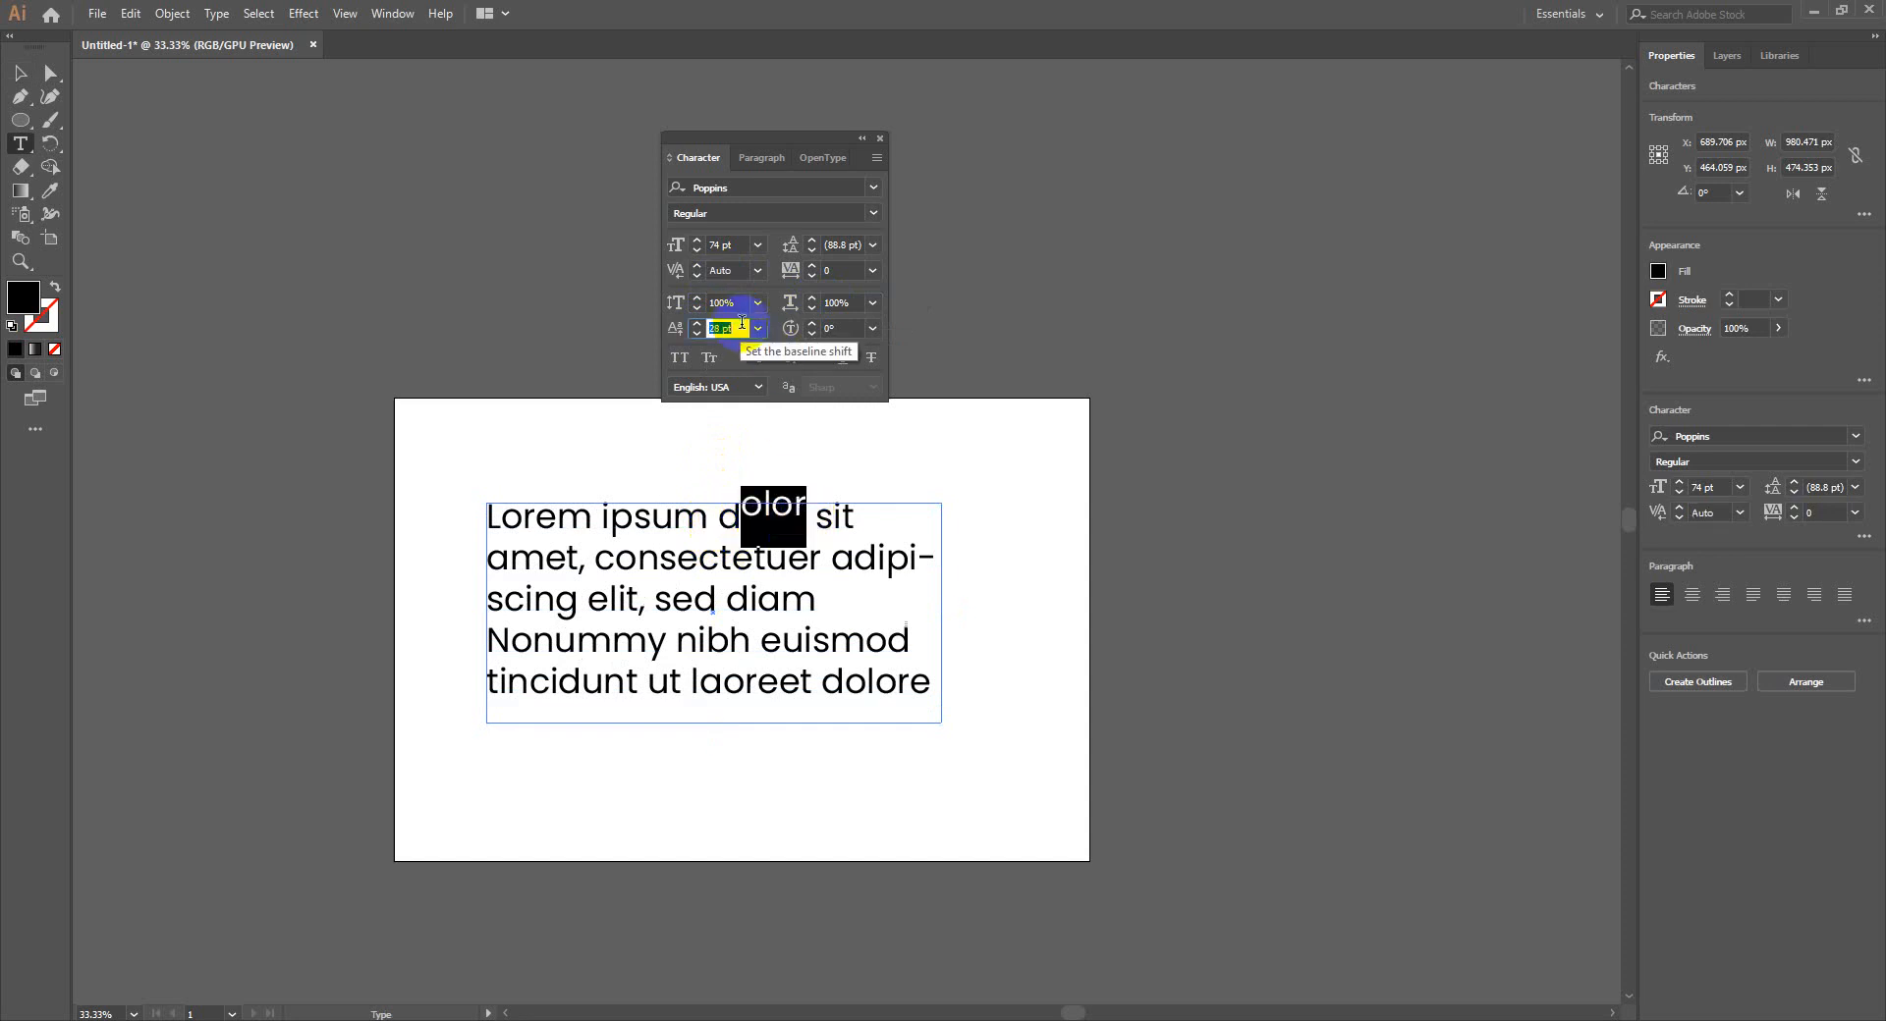
scroll(742, 323, down, 20)
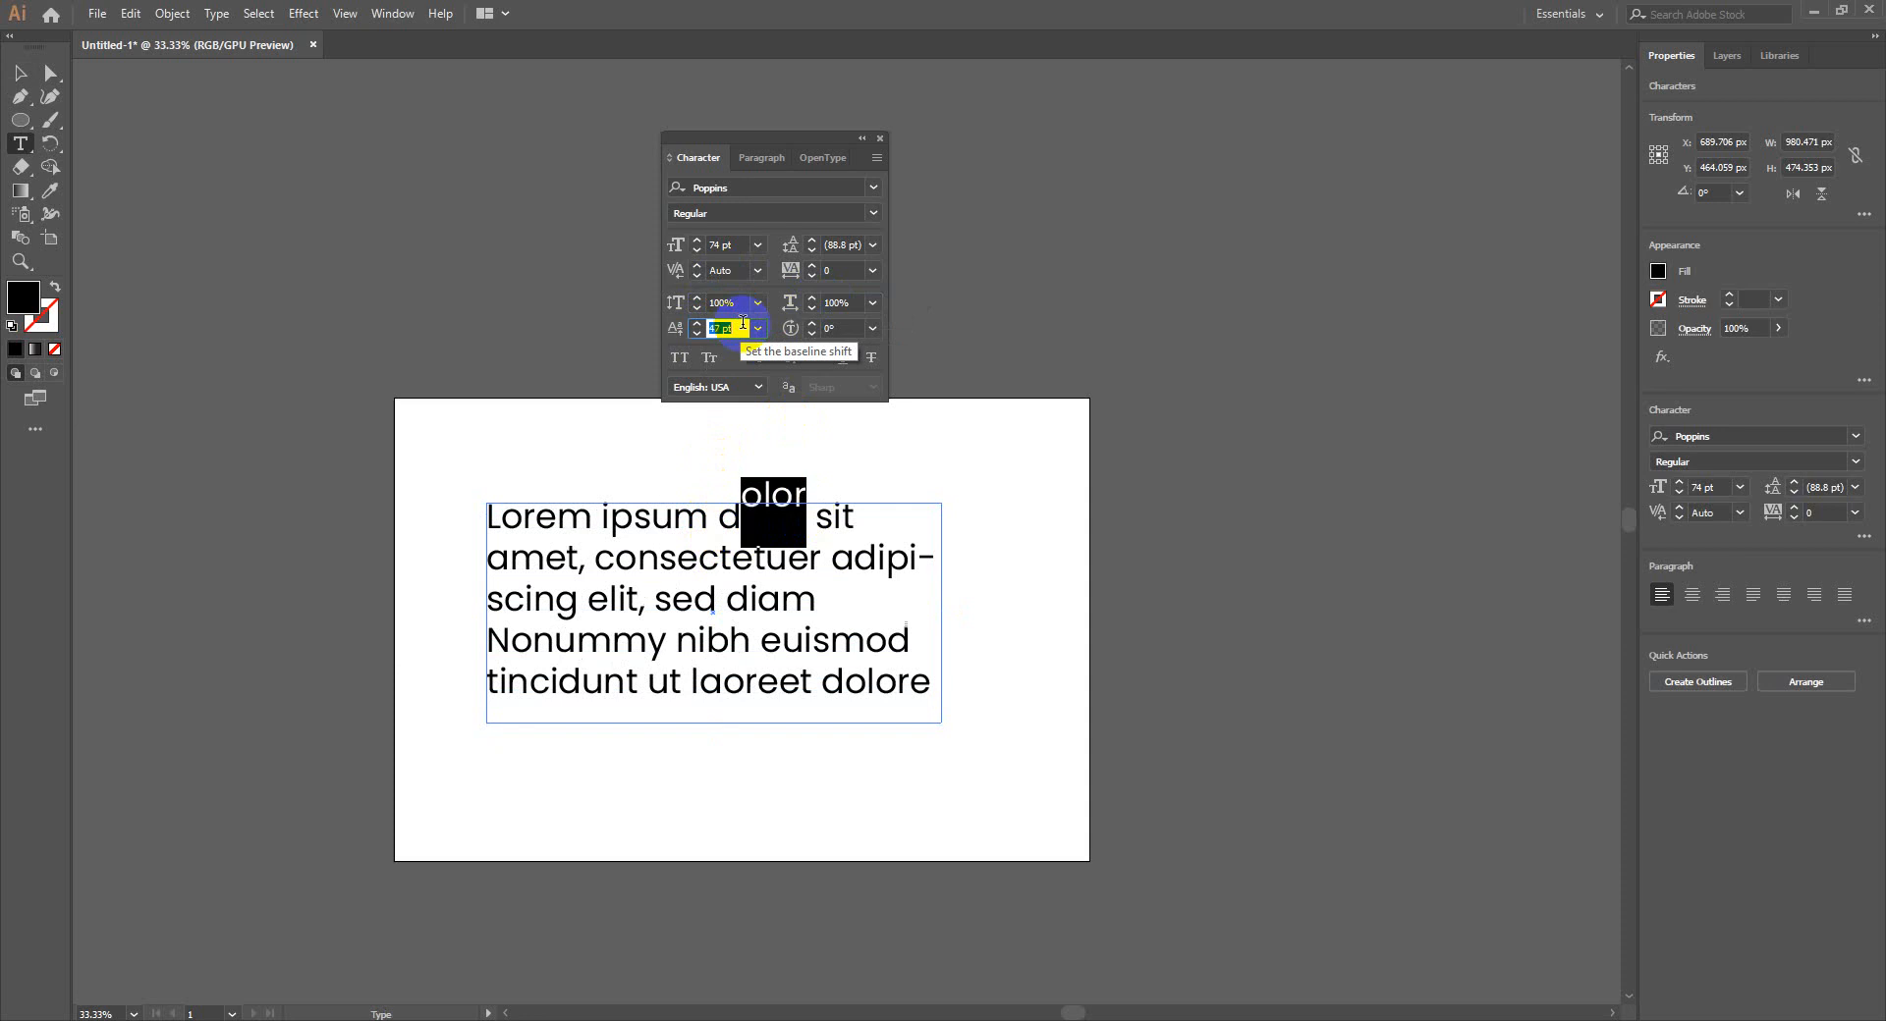
scroll(742, 323, down, 18)
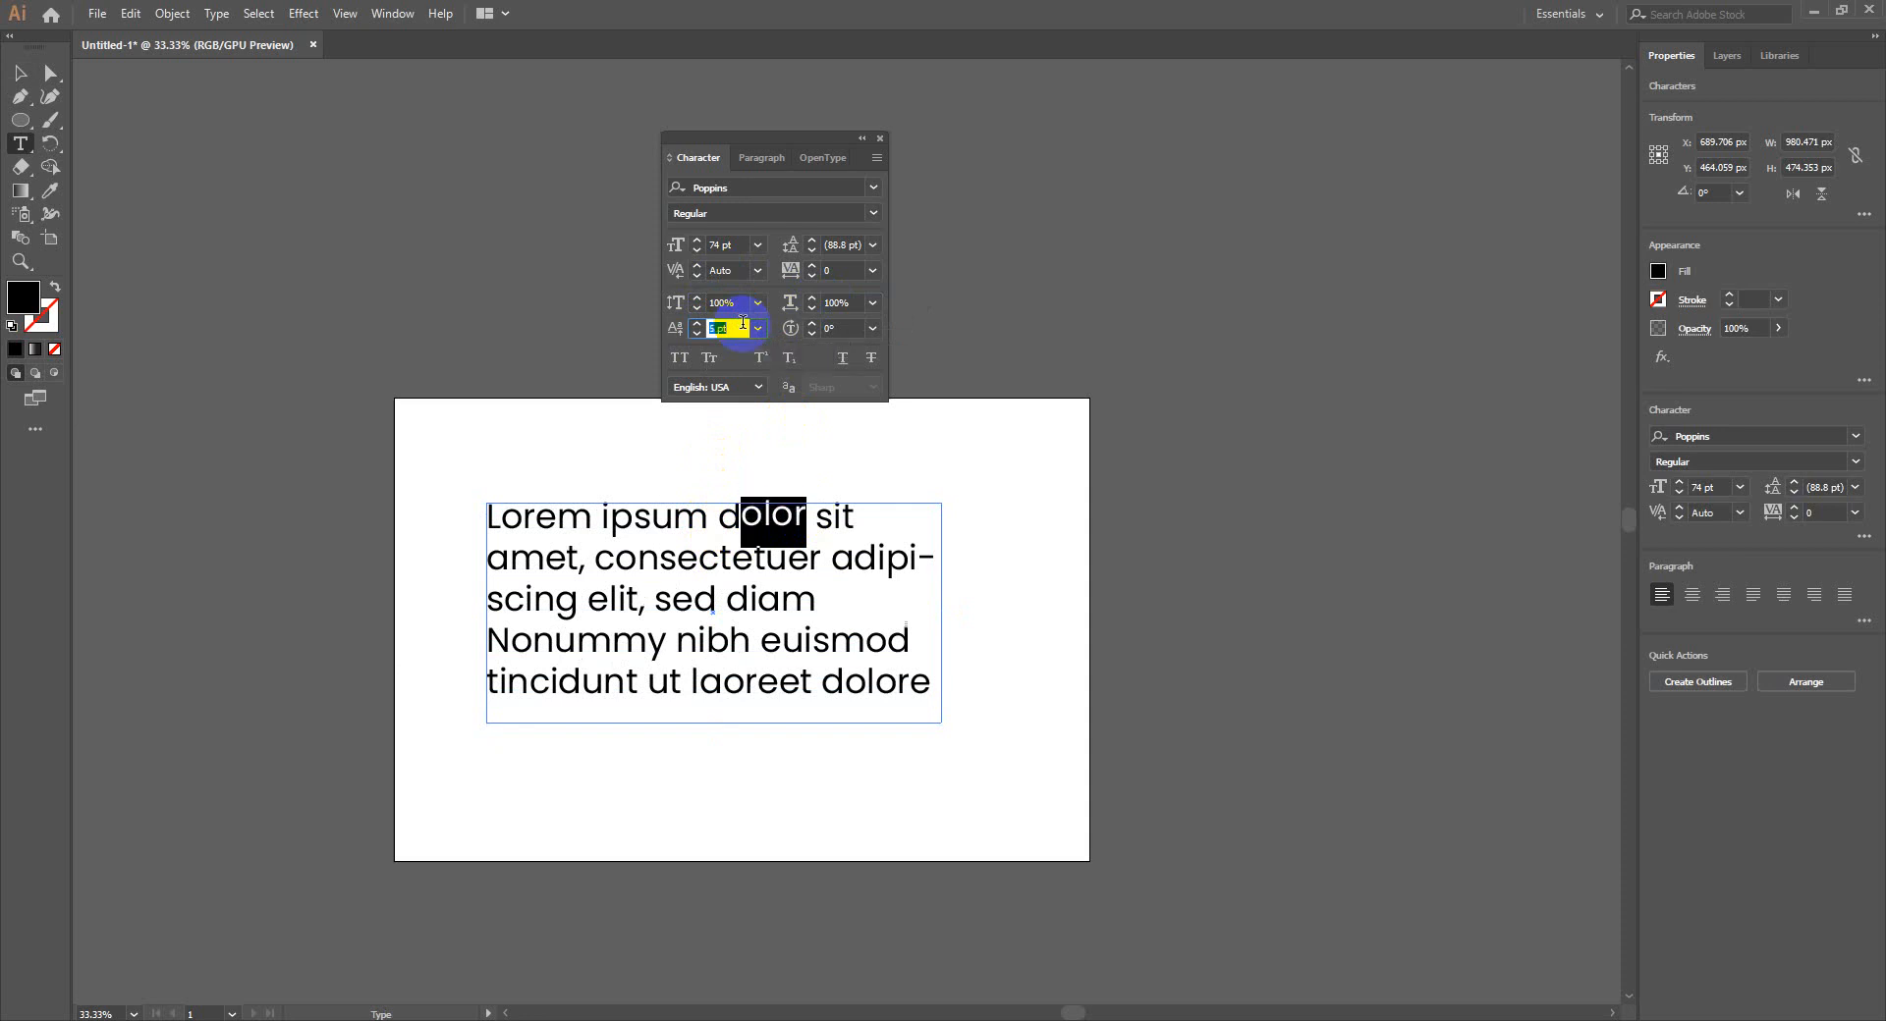
scroll(742, 323, up, 1)
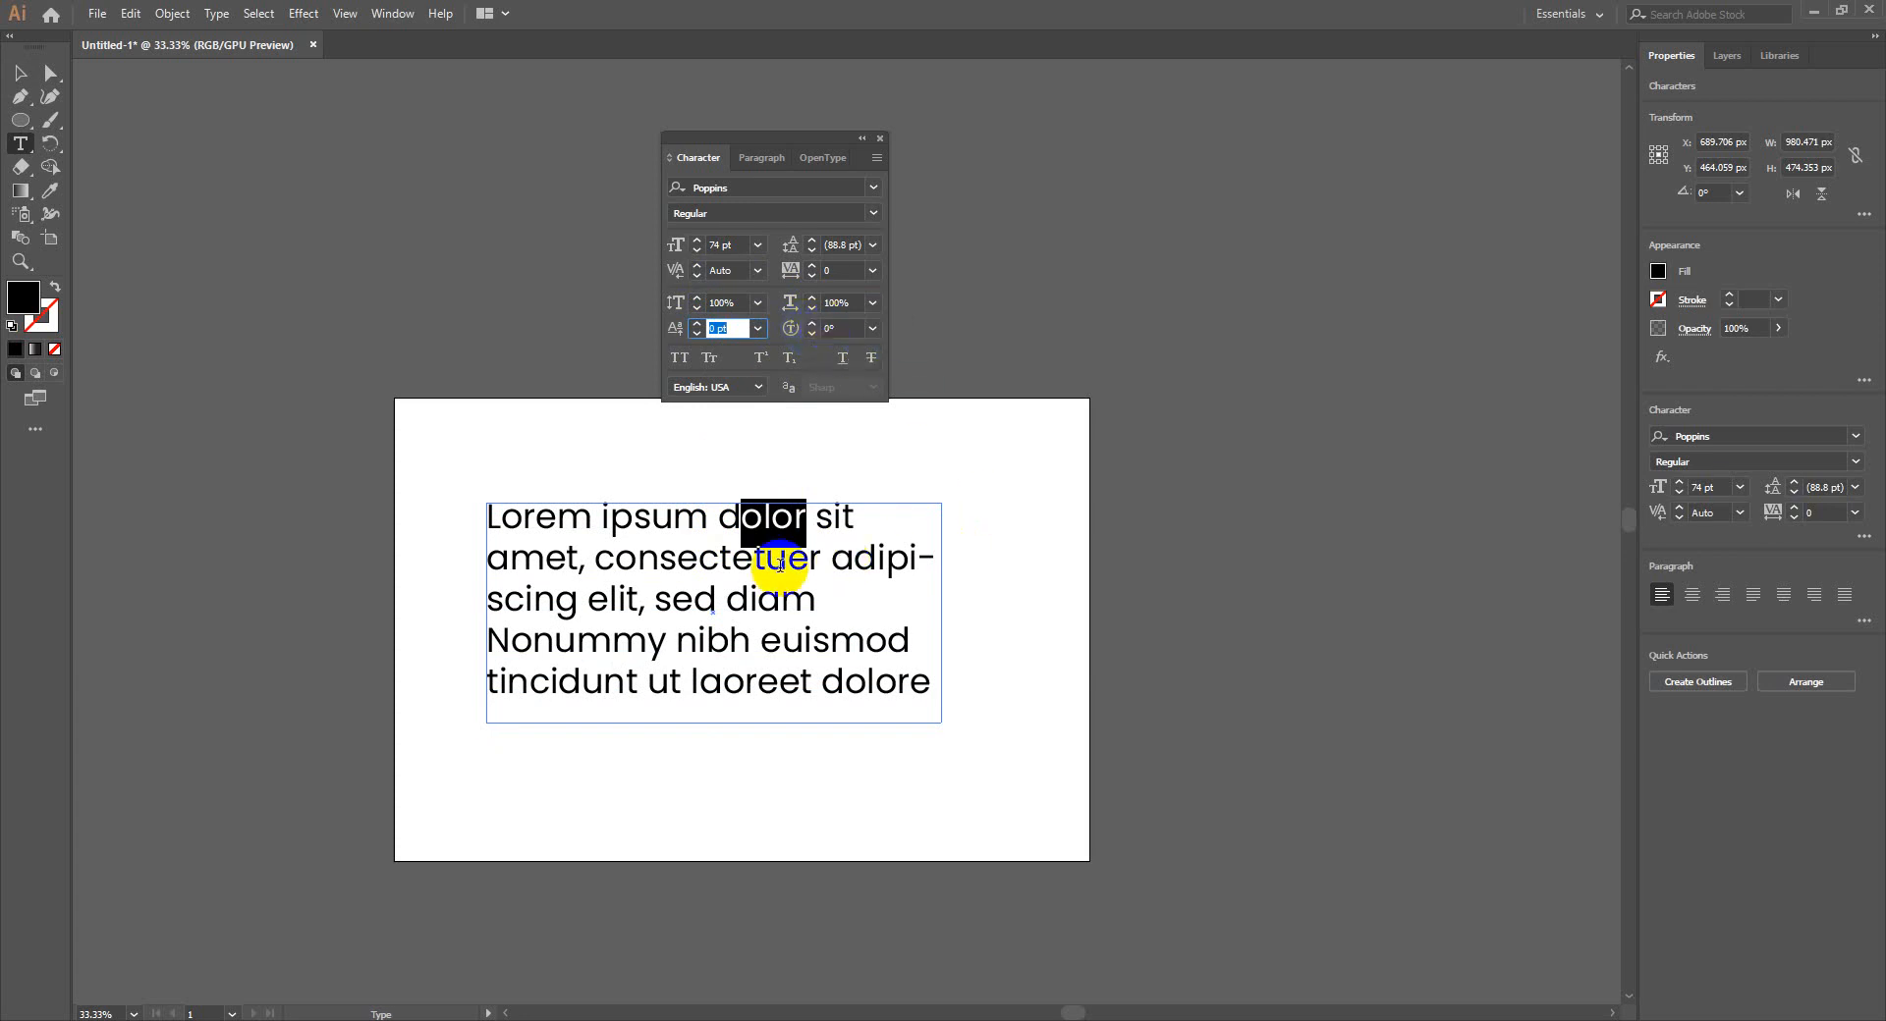
Try increasing the character rotation of the whole paragraph and reset it to 0°
drag(754, 560, 820, 559)
key(ctrl+a)
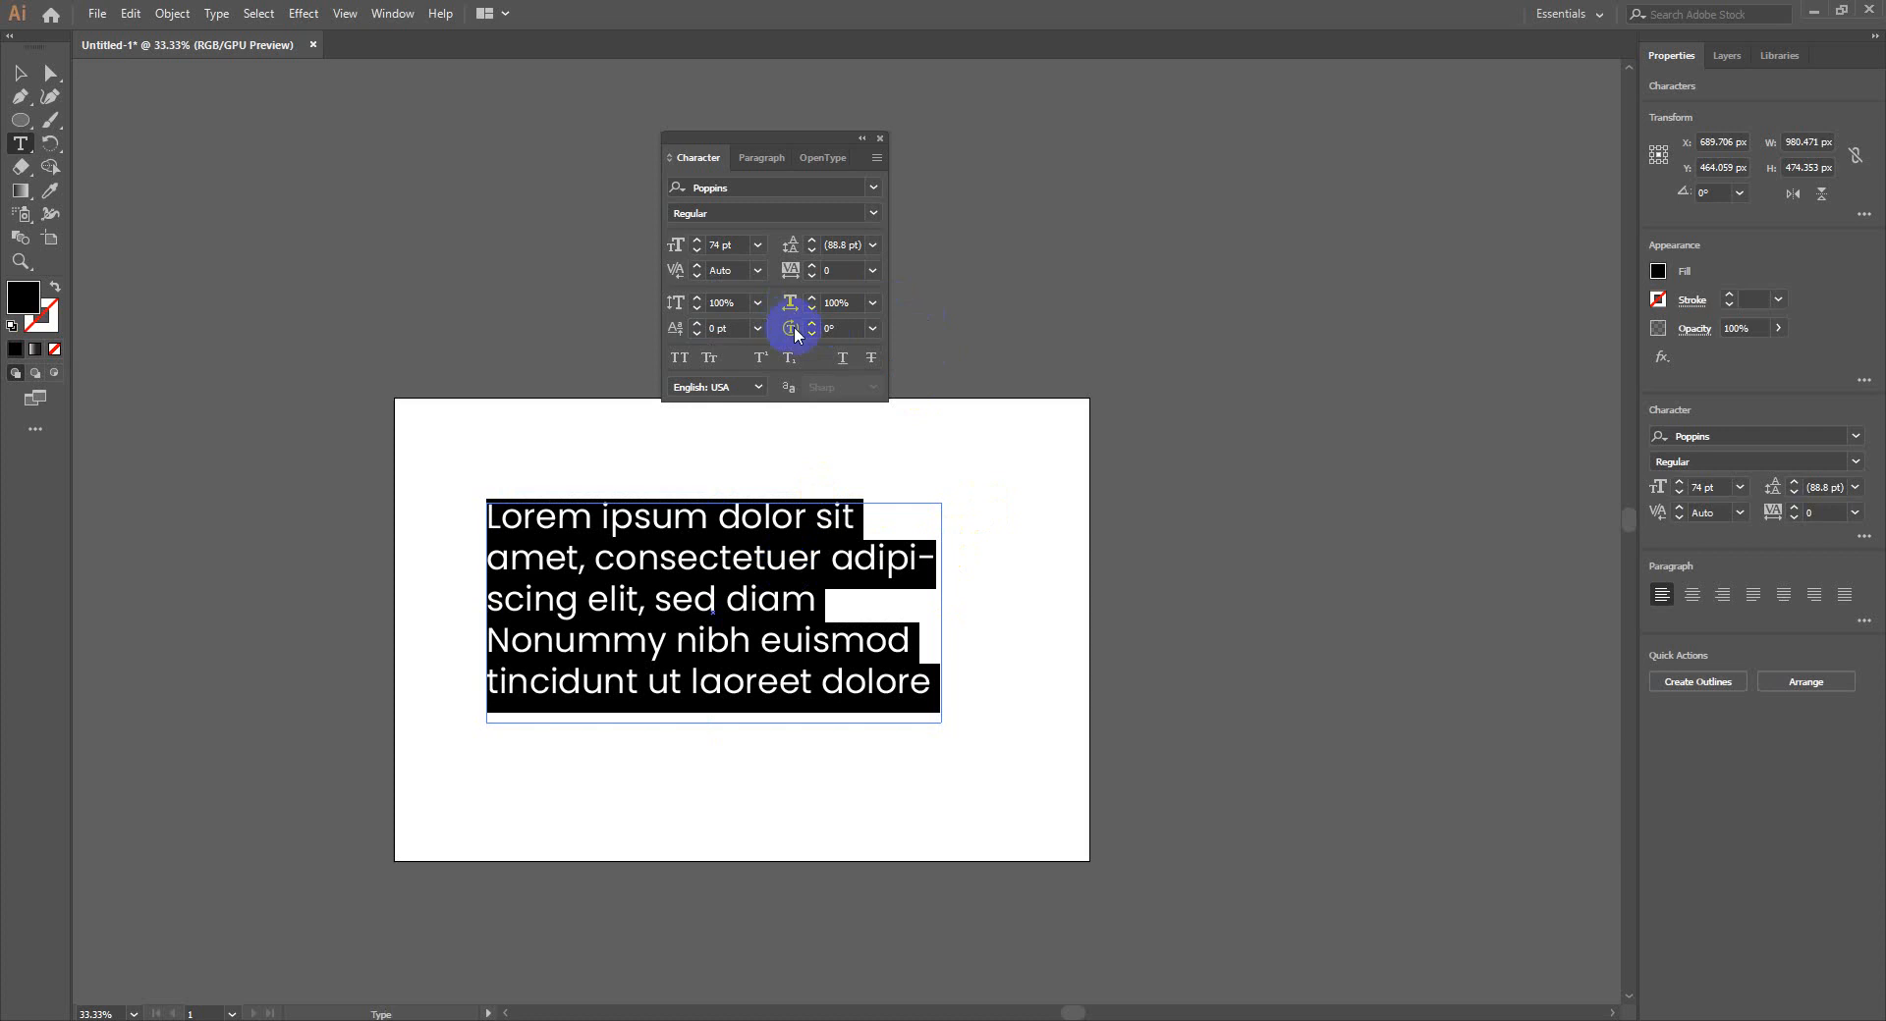
click(846, 328)
scroll(847, 328, up, 14)
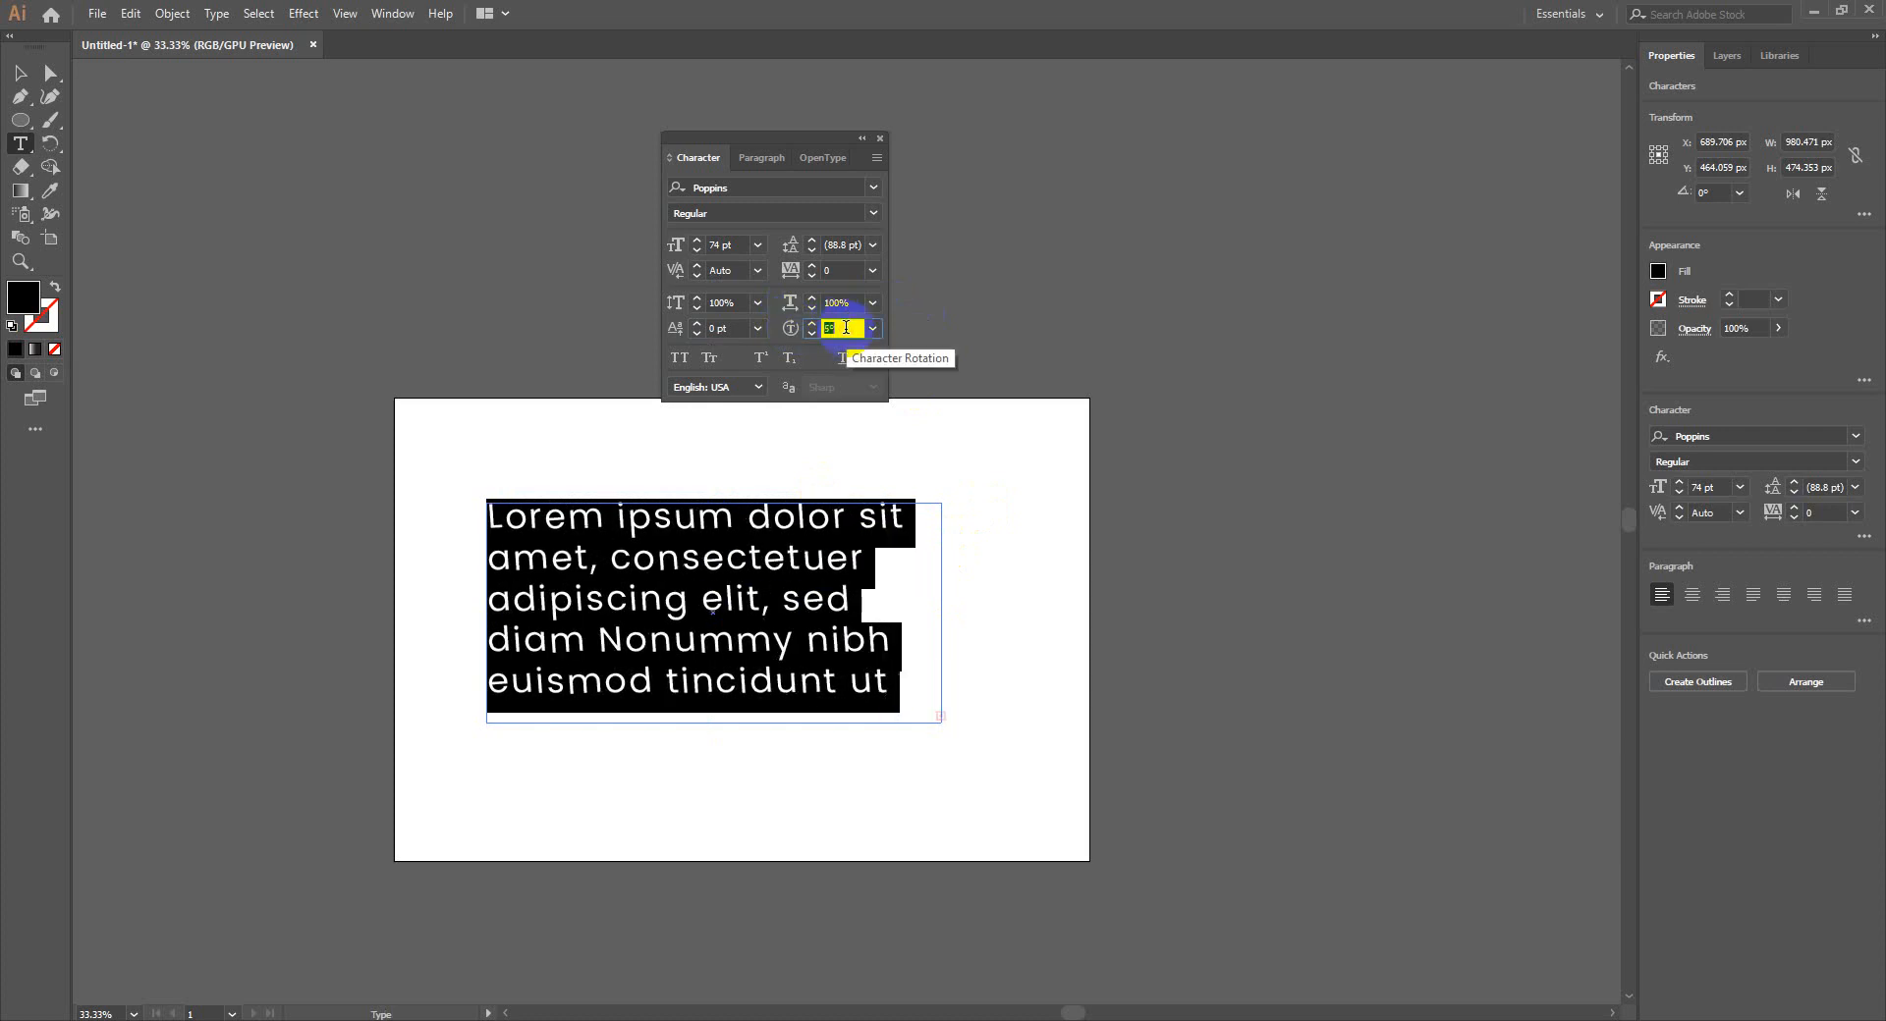
scroll(846, 328, up, 20)
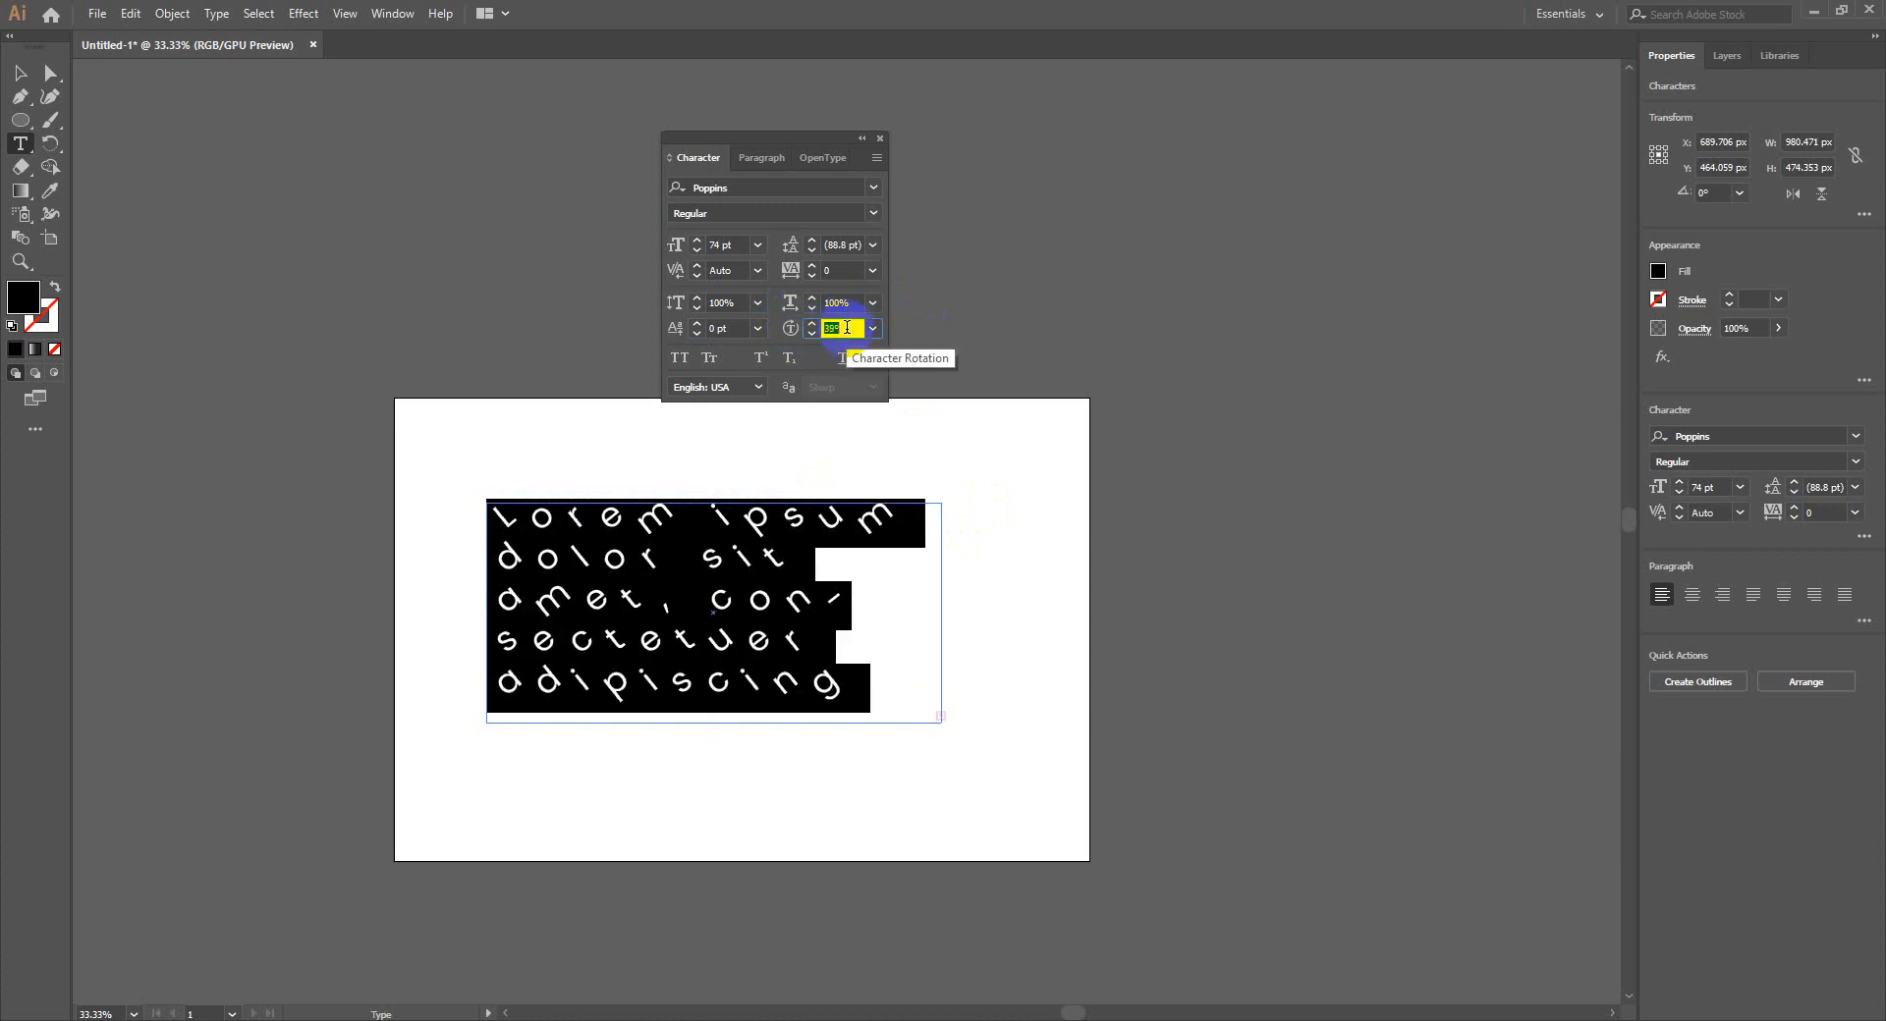
scroll(846, 328, up, 20)
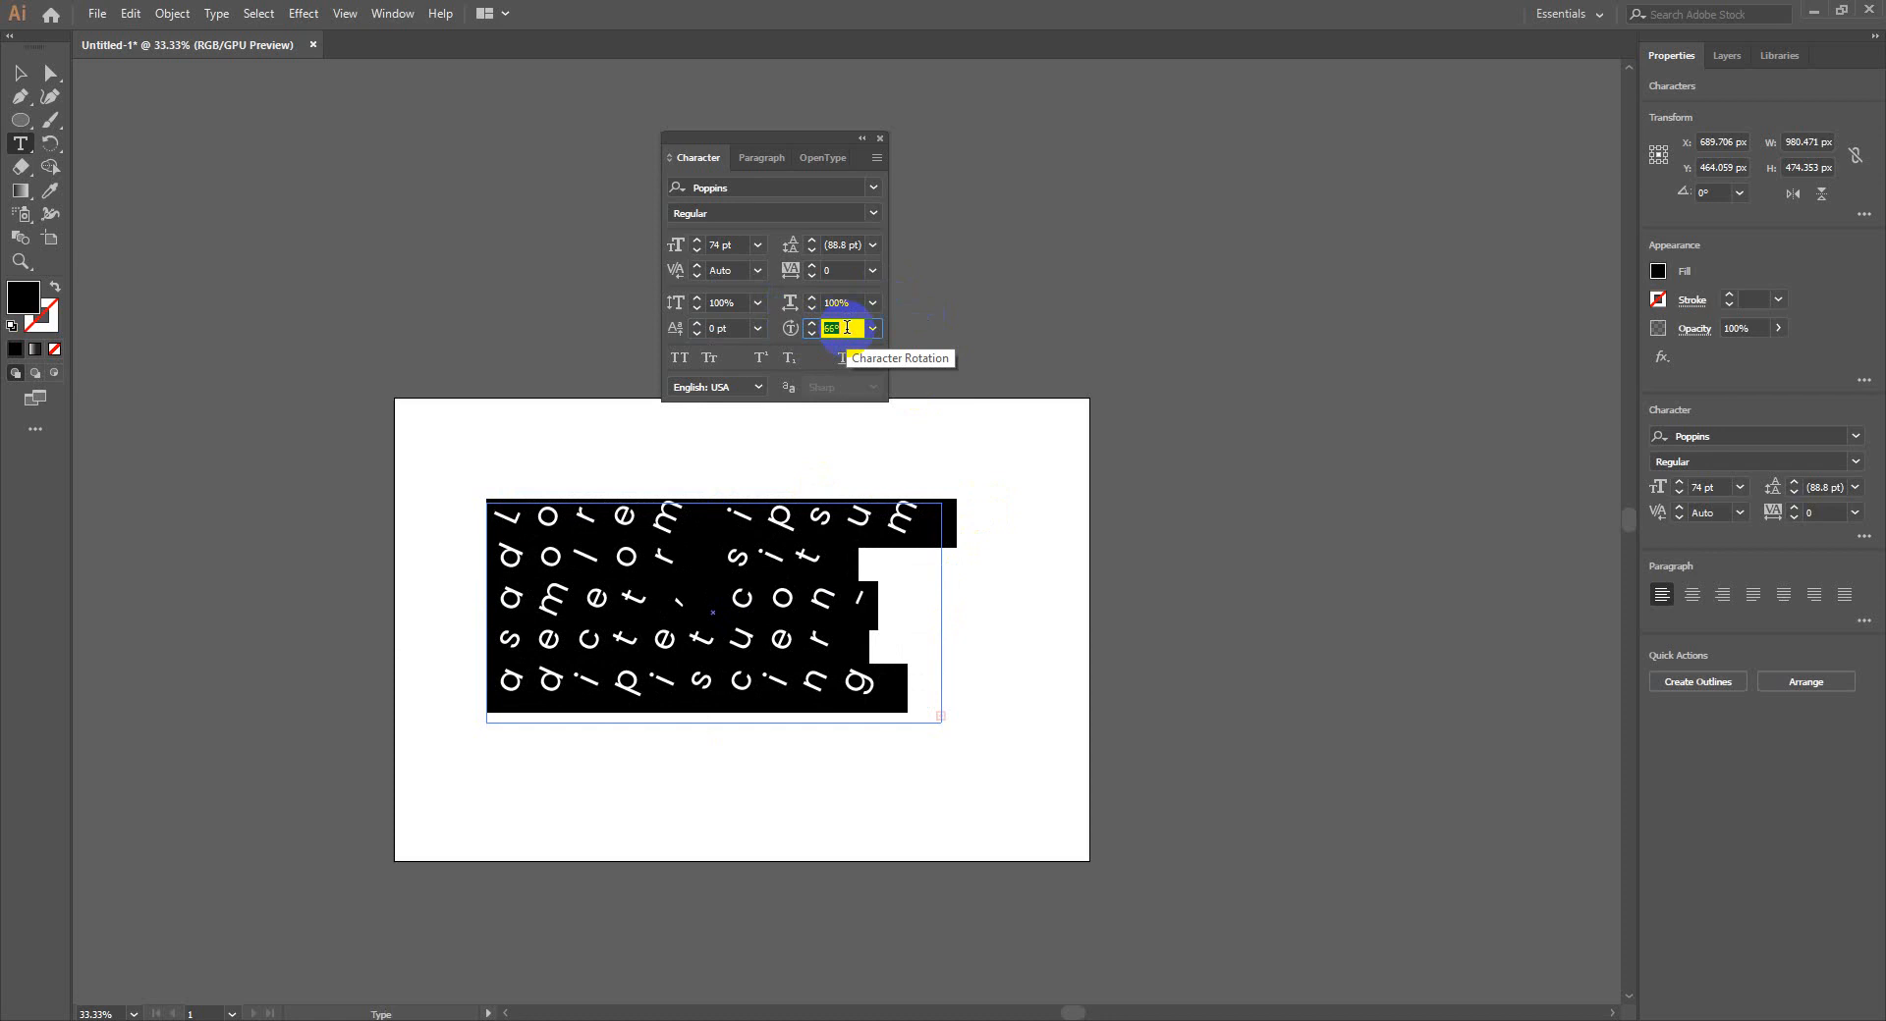
scroll(847, 328, down, 20)
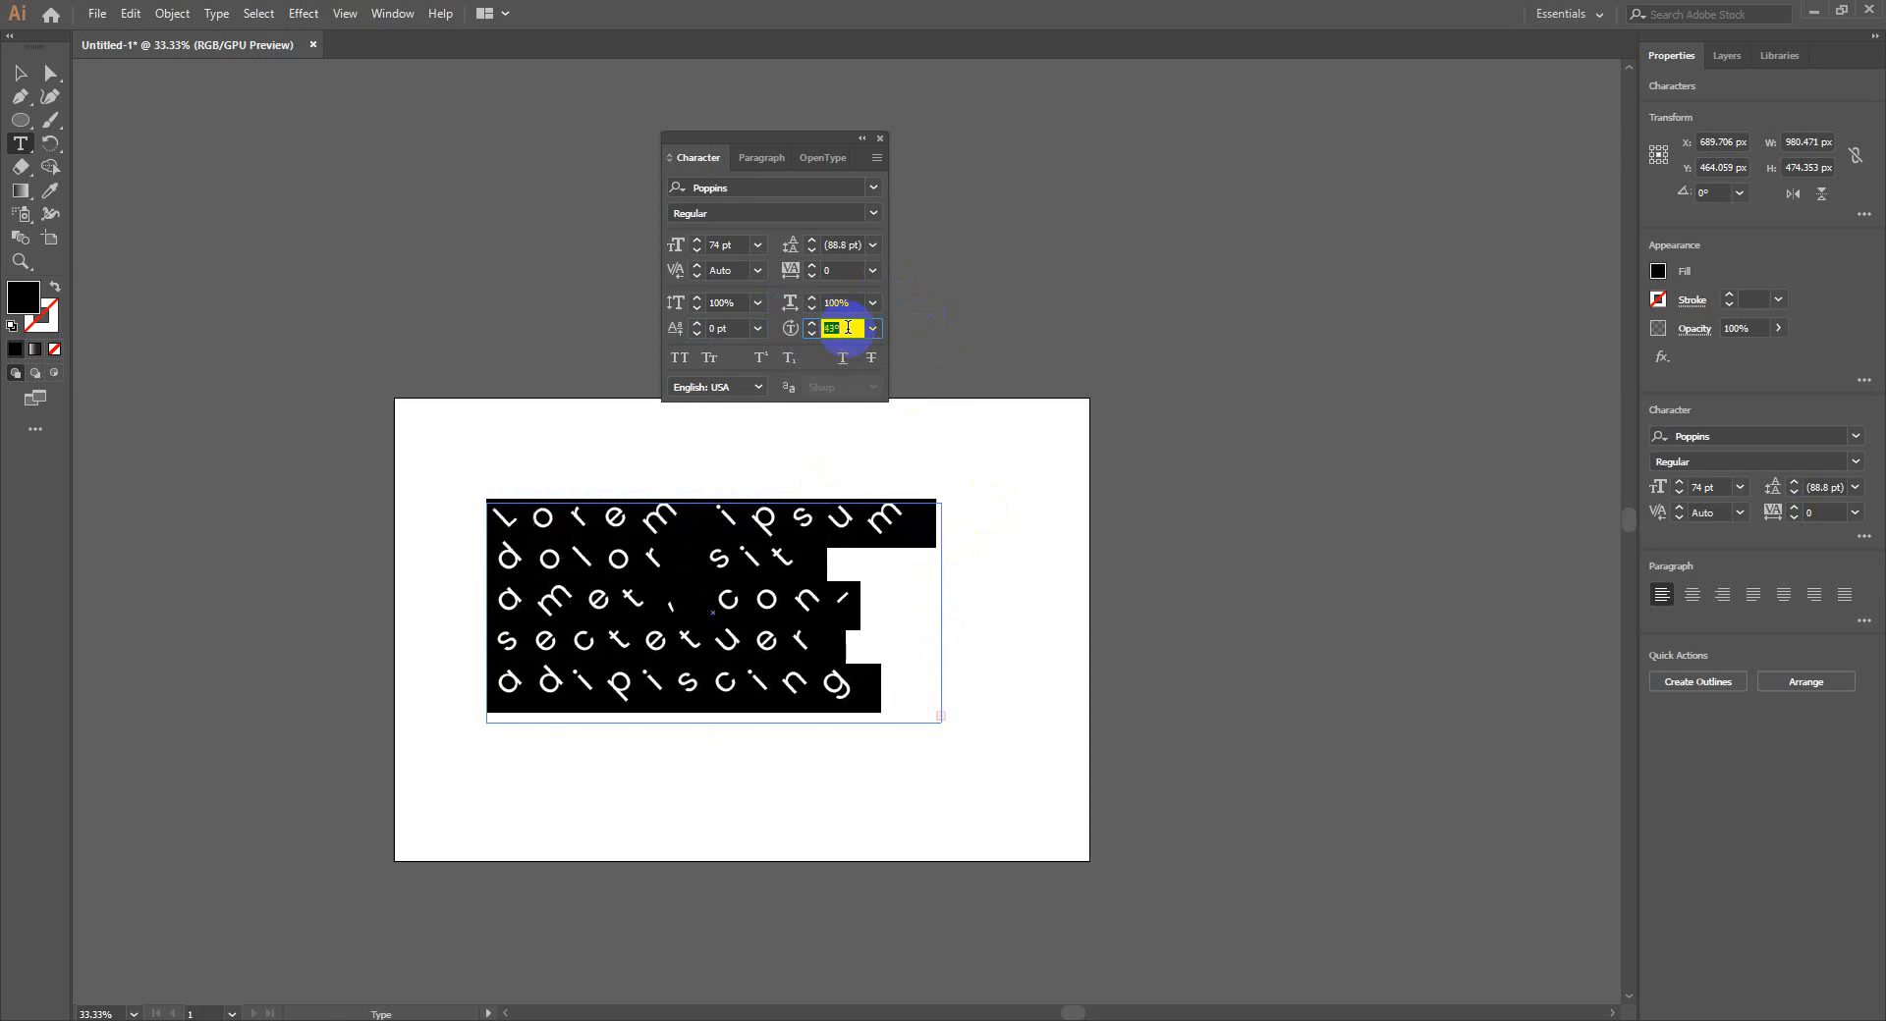
text(0)
key(Return)
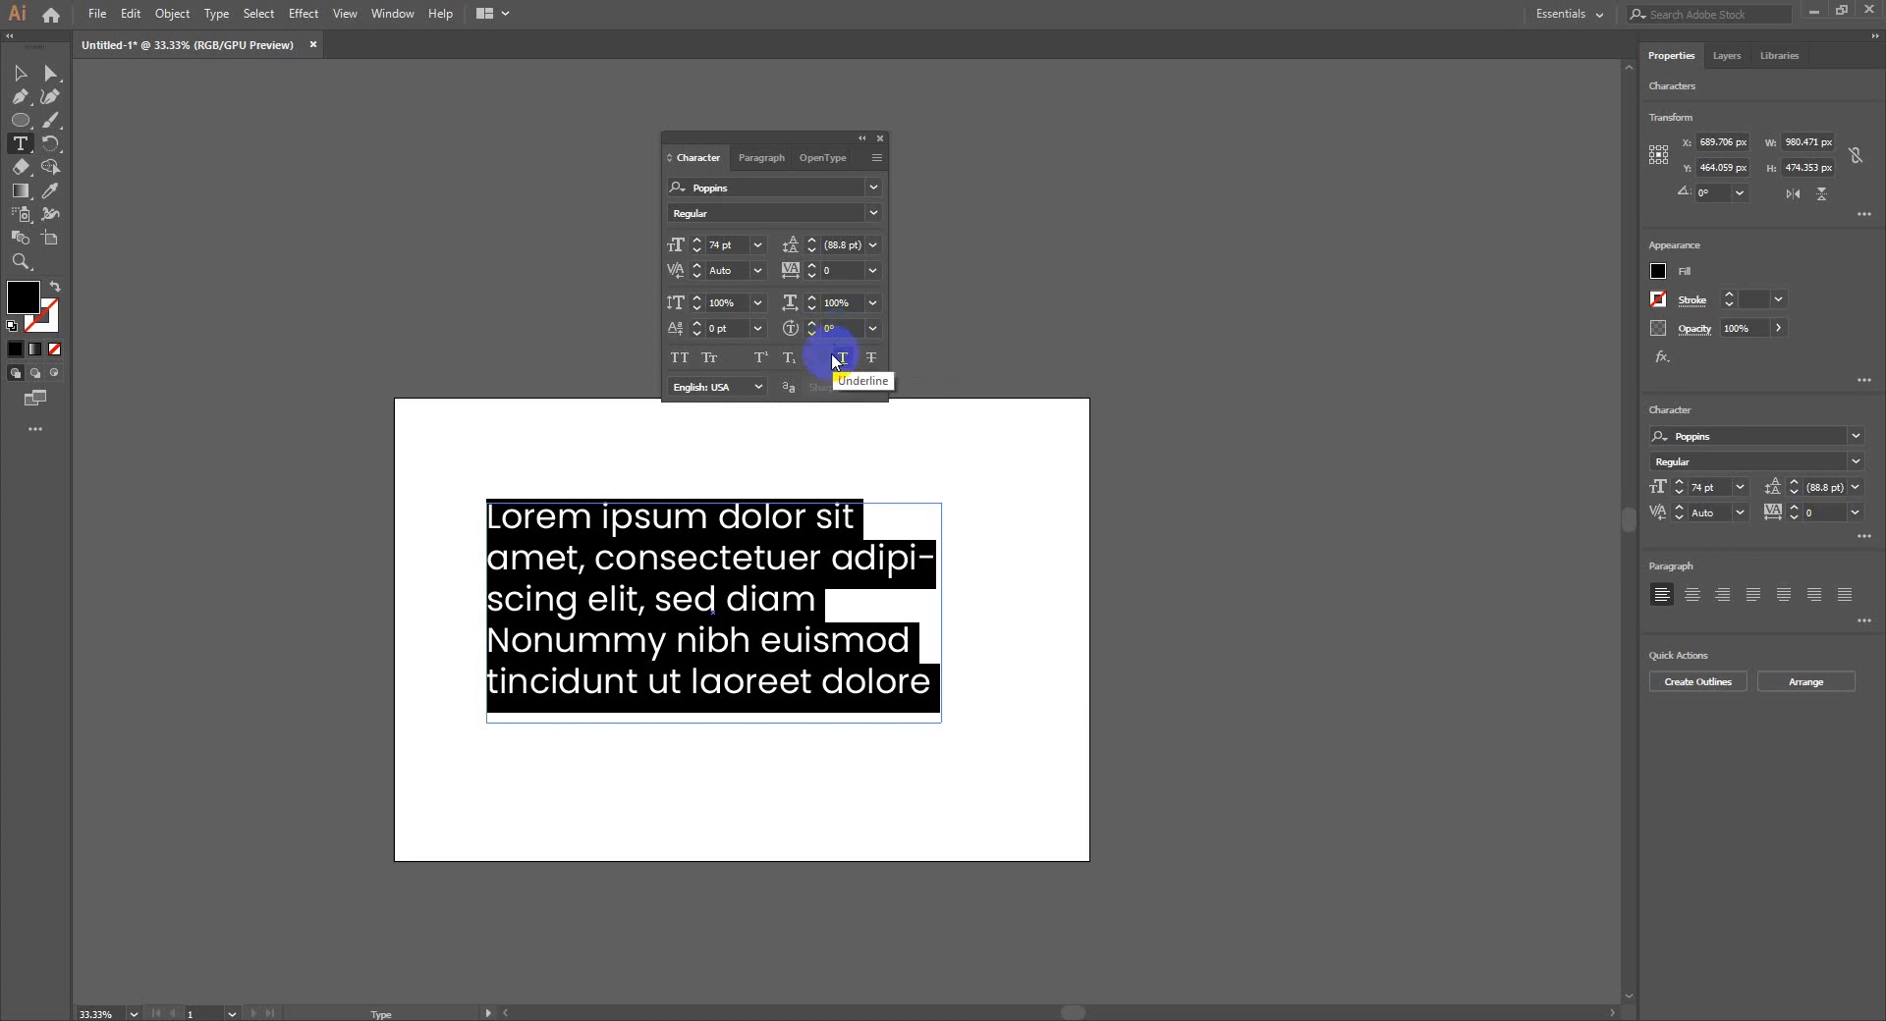
Try All Caps and Small Caps one after the other on the whole paragraph, switching each off again
click(678, 359)
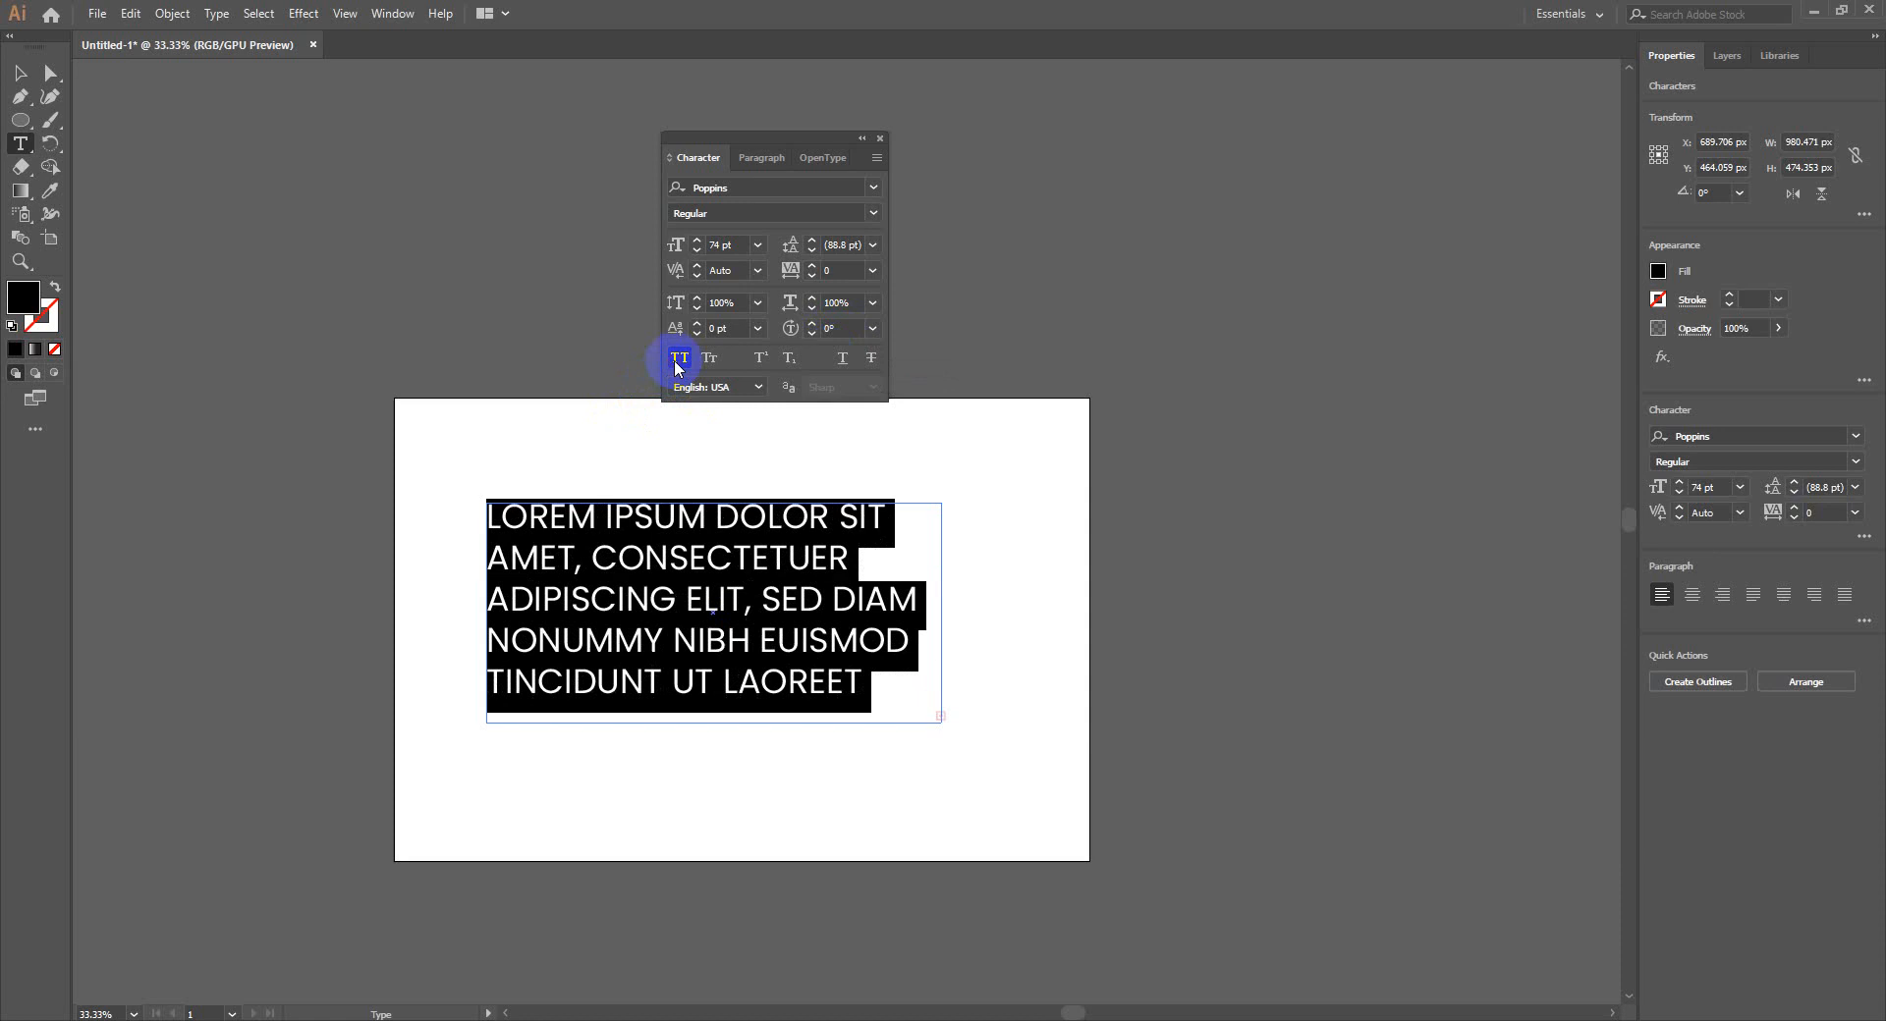
click(676, 364)
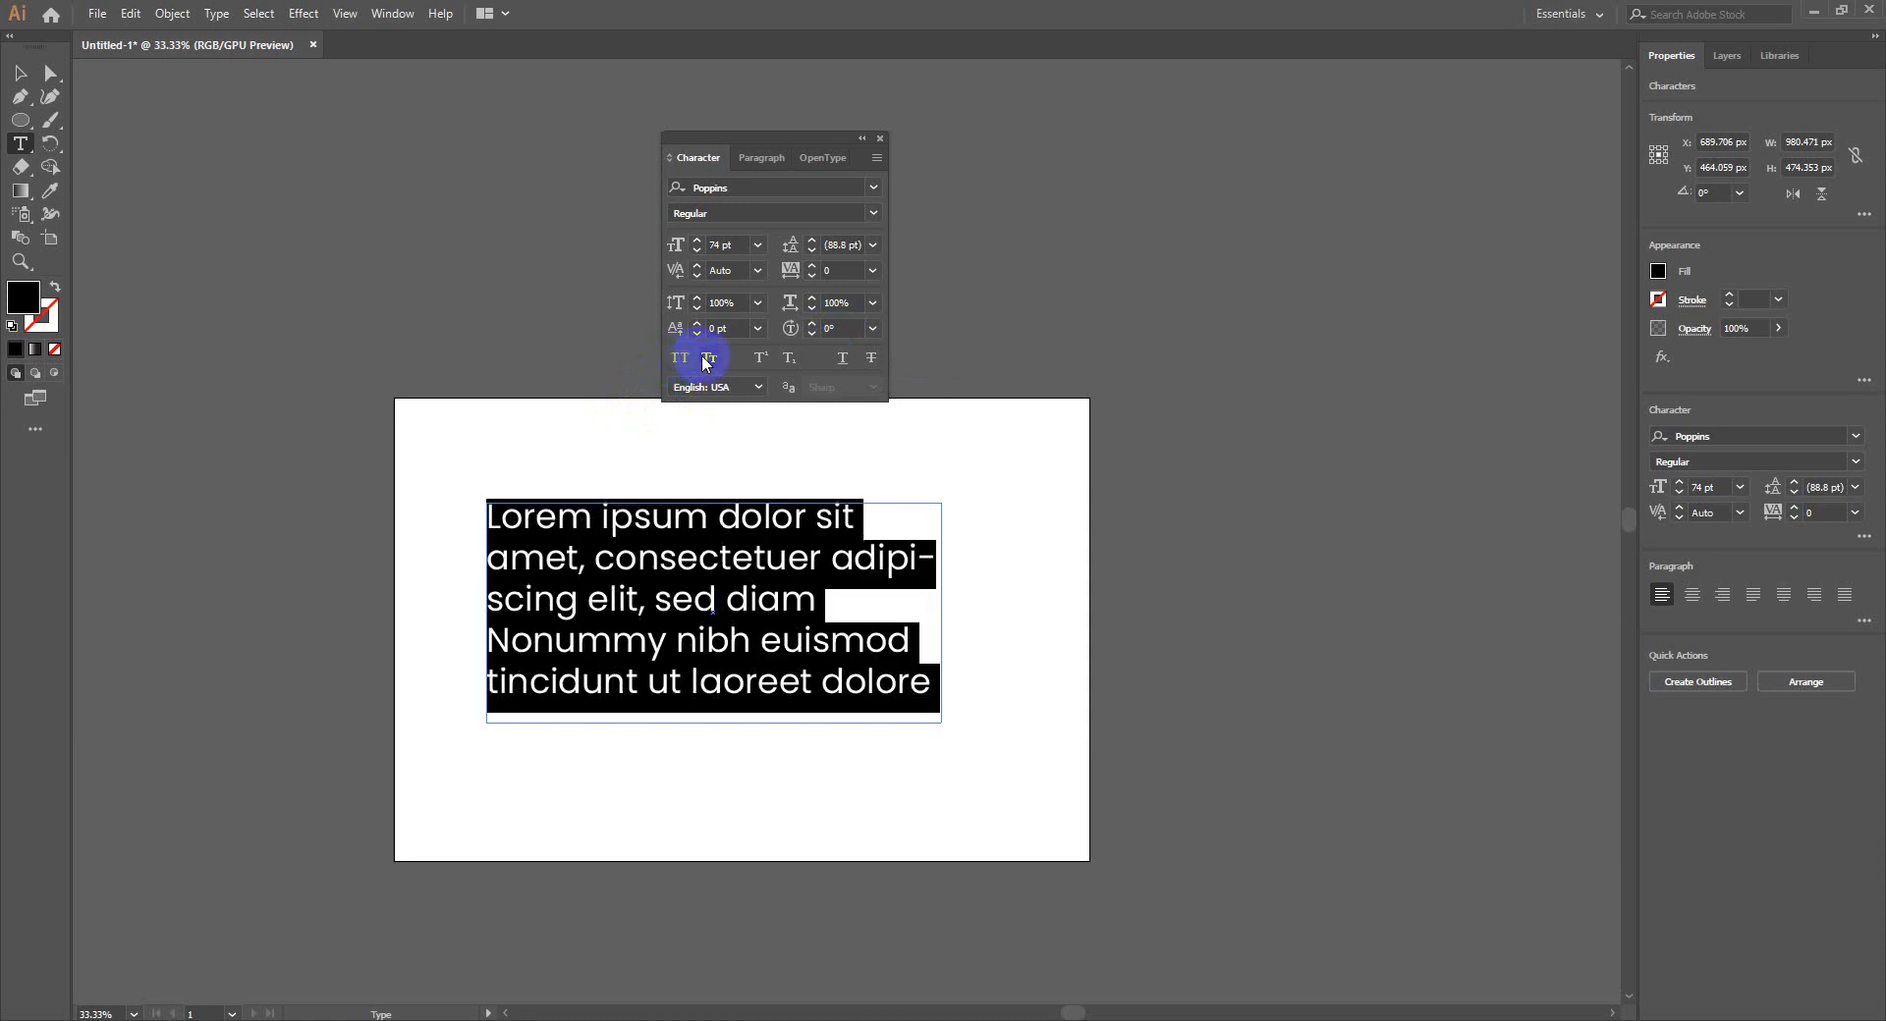
click(707, 360)
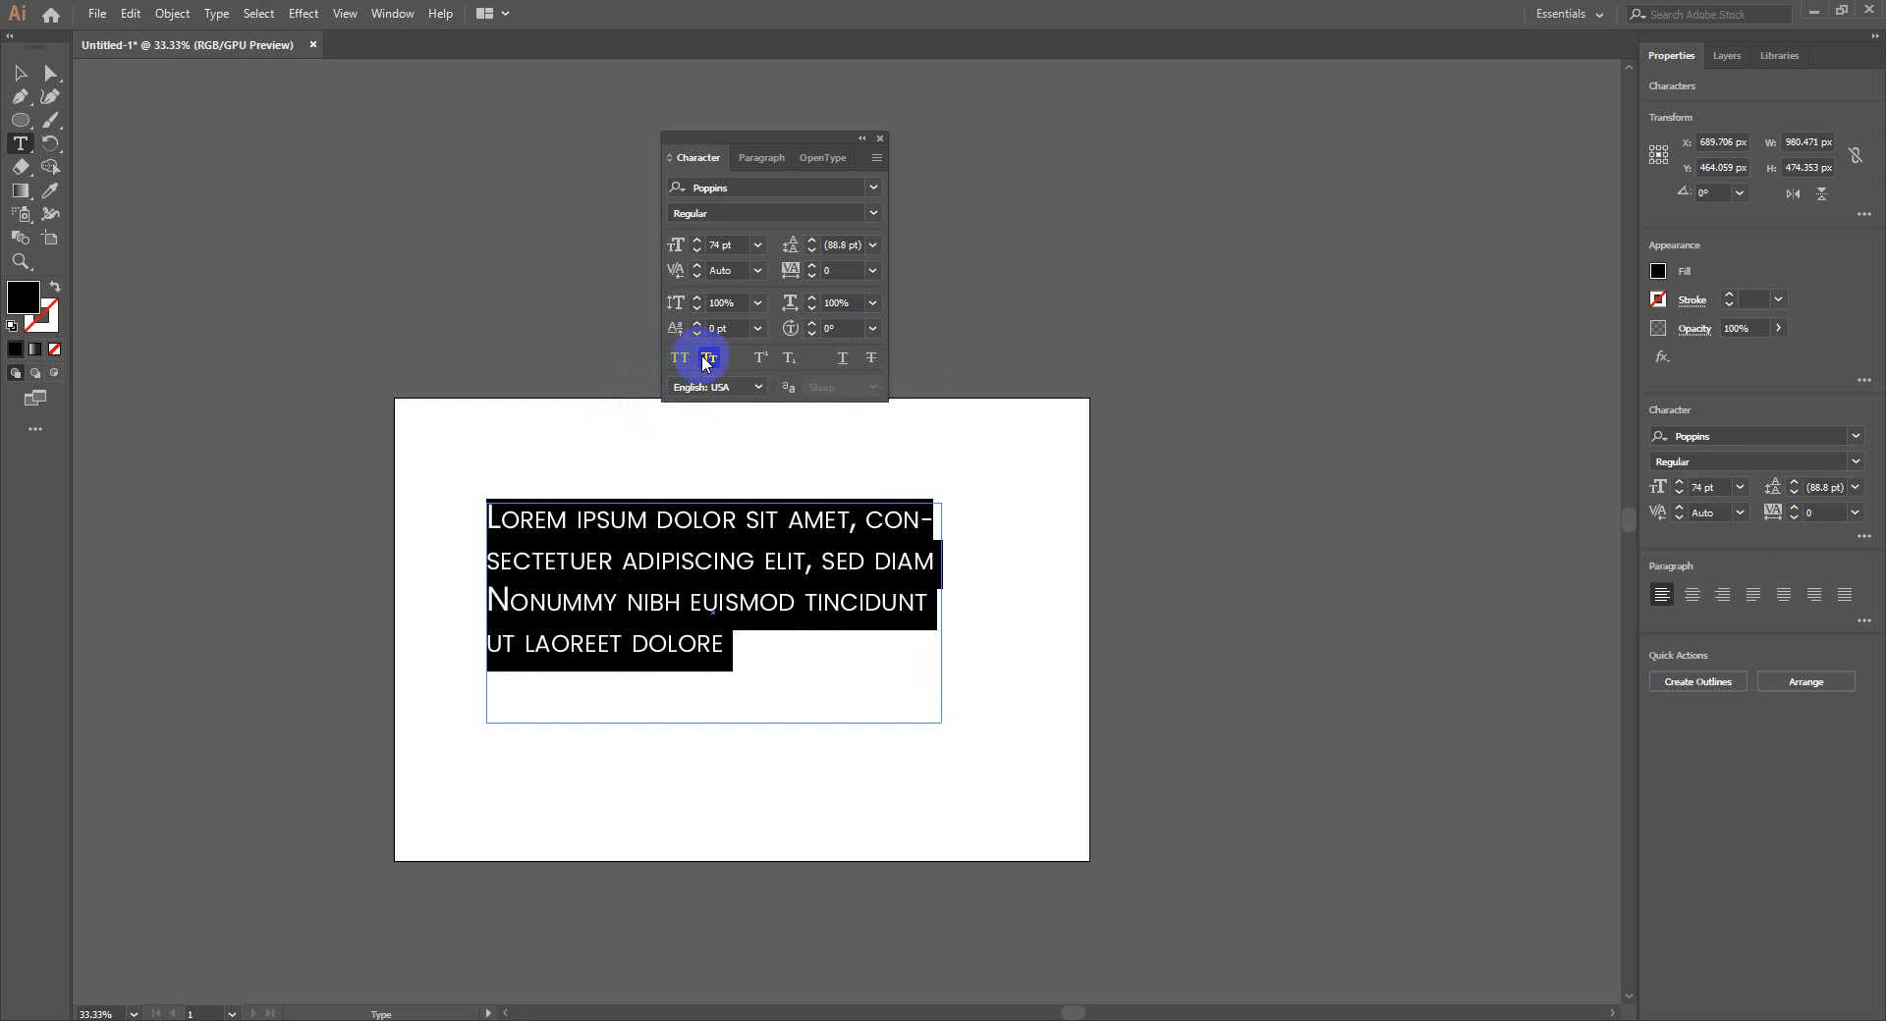
click(707, 359)
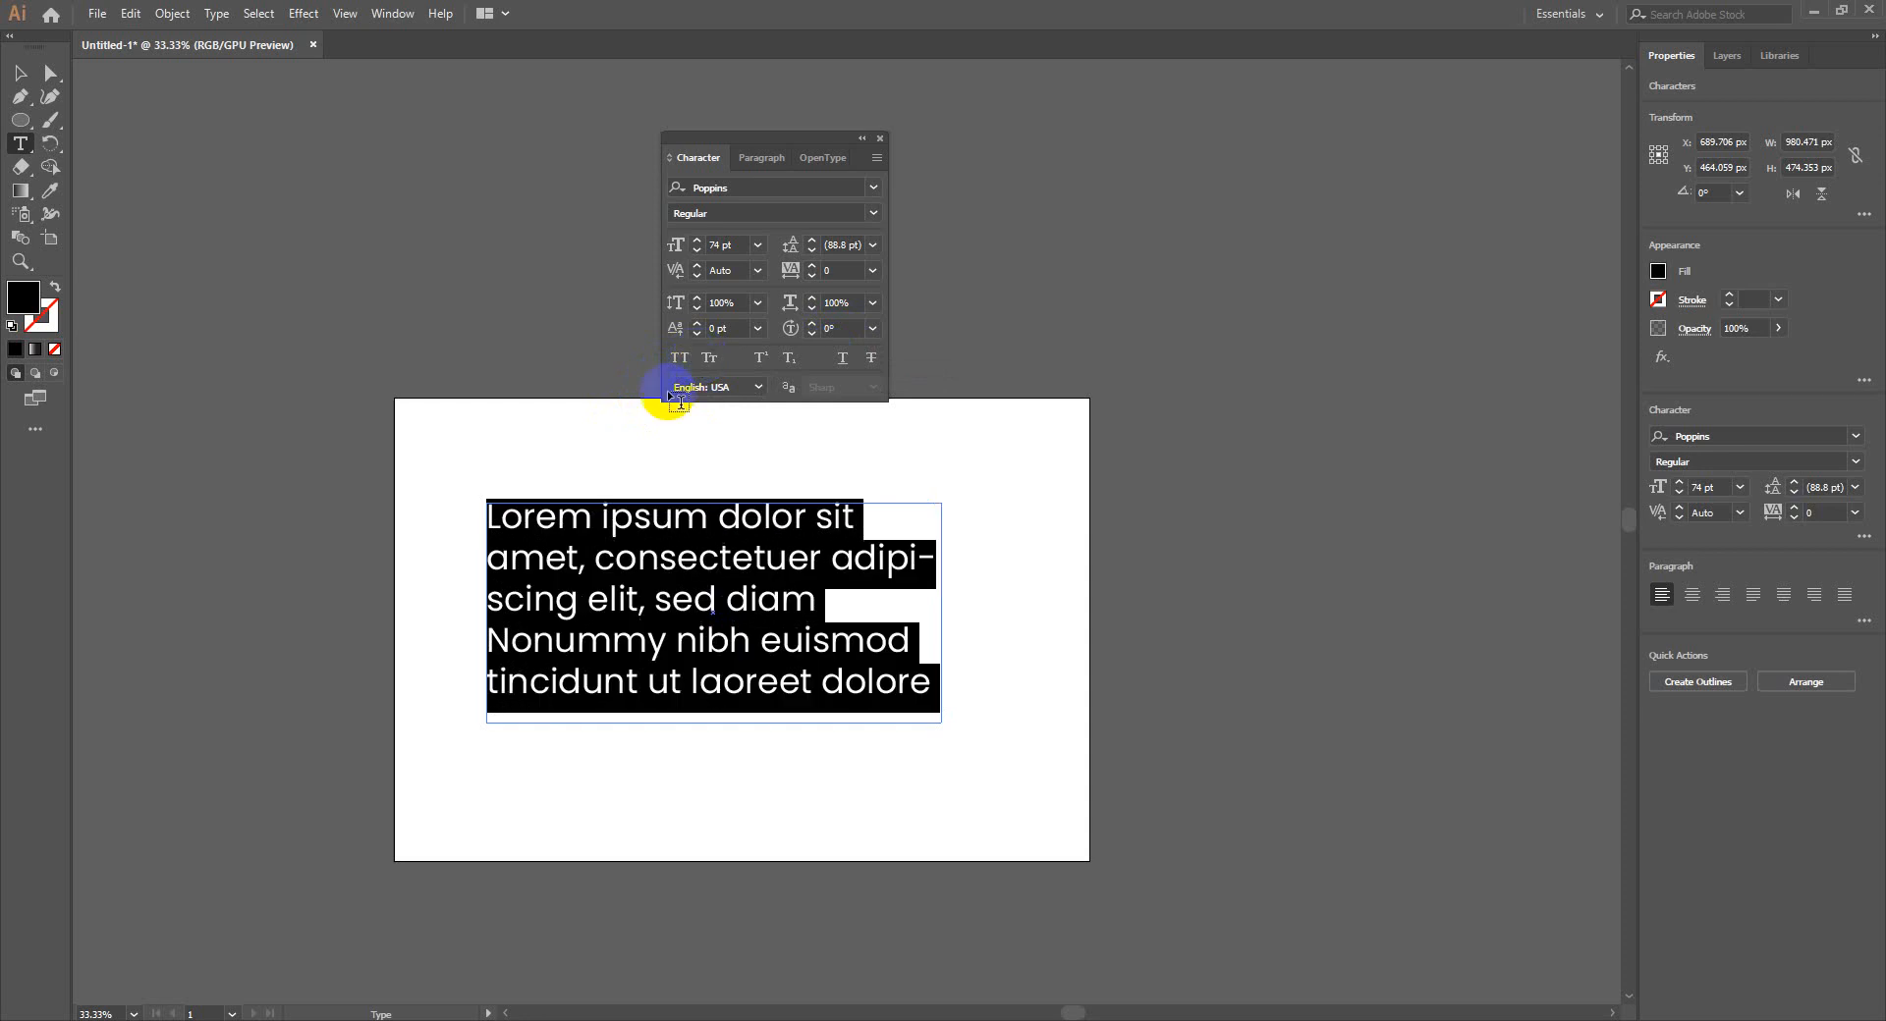
Try Small Caps on the whole paragraph, compare its original capitals L and N, and switch Small Caps off
click(496, 515)
double_click(496, 515)
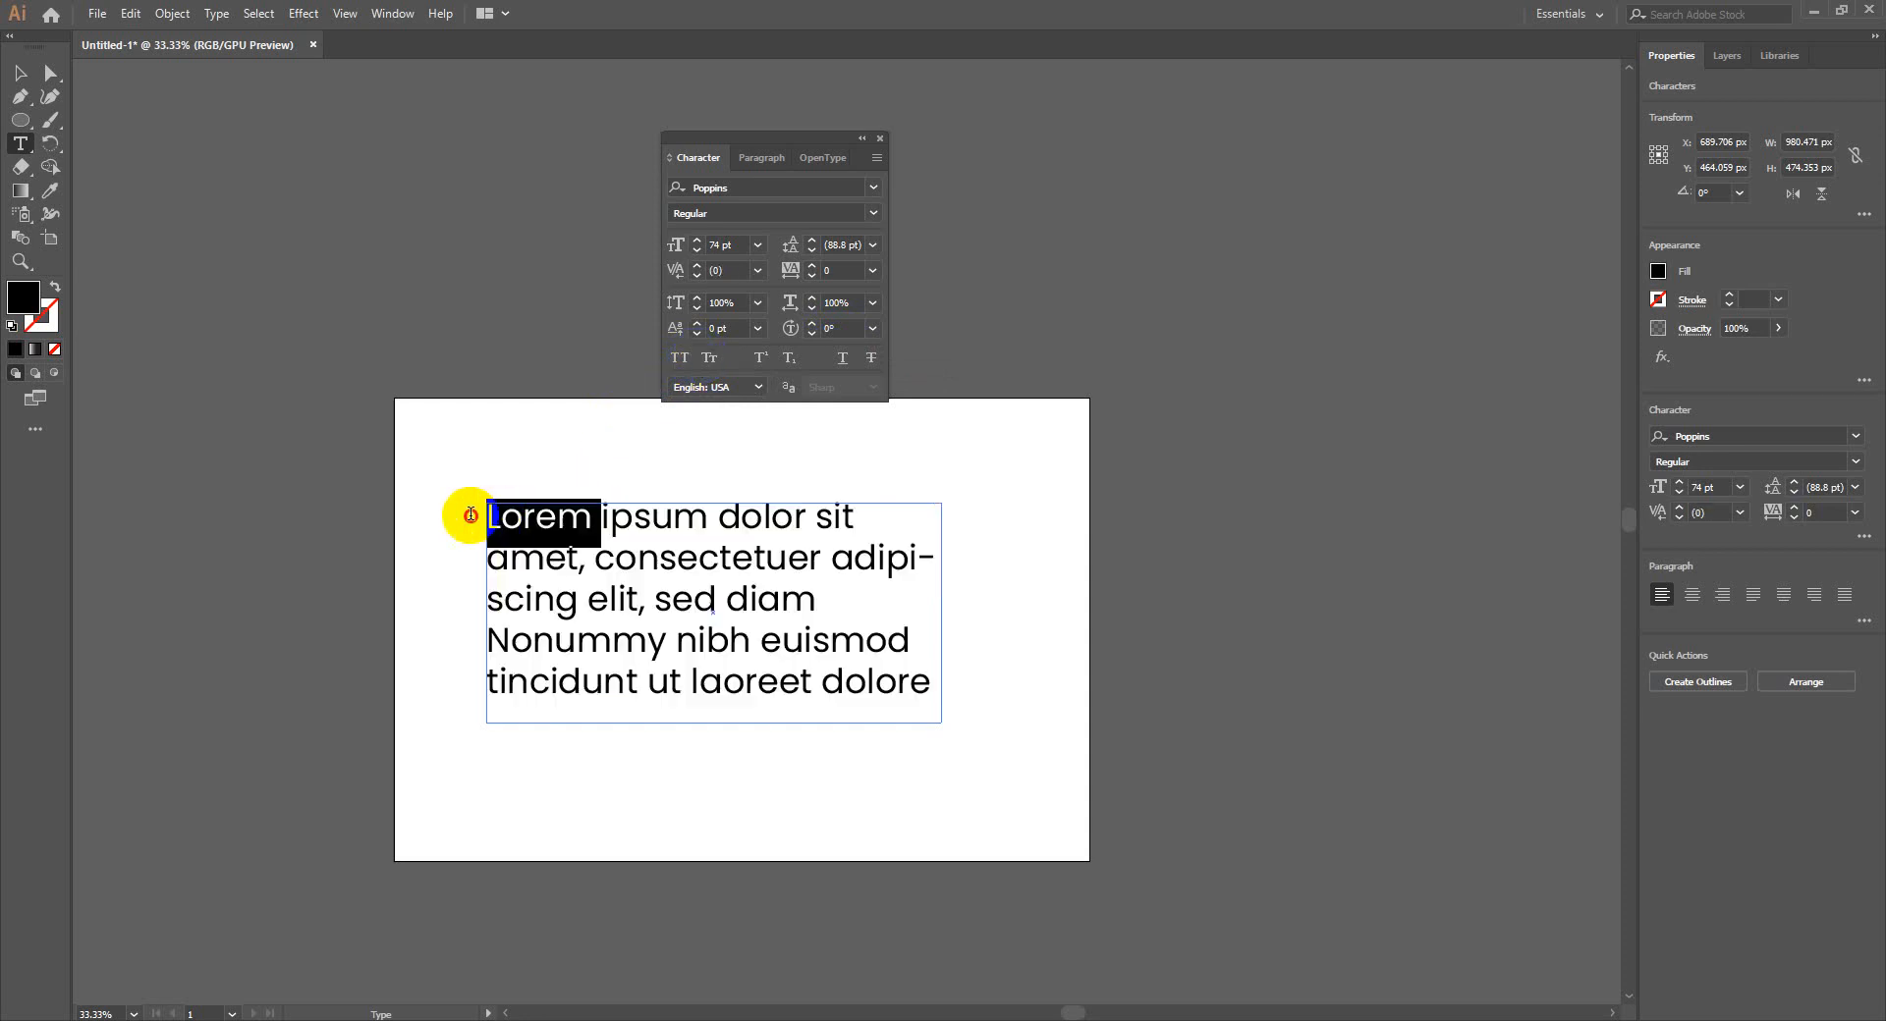
click(496, 514)
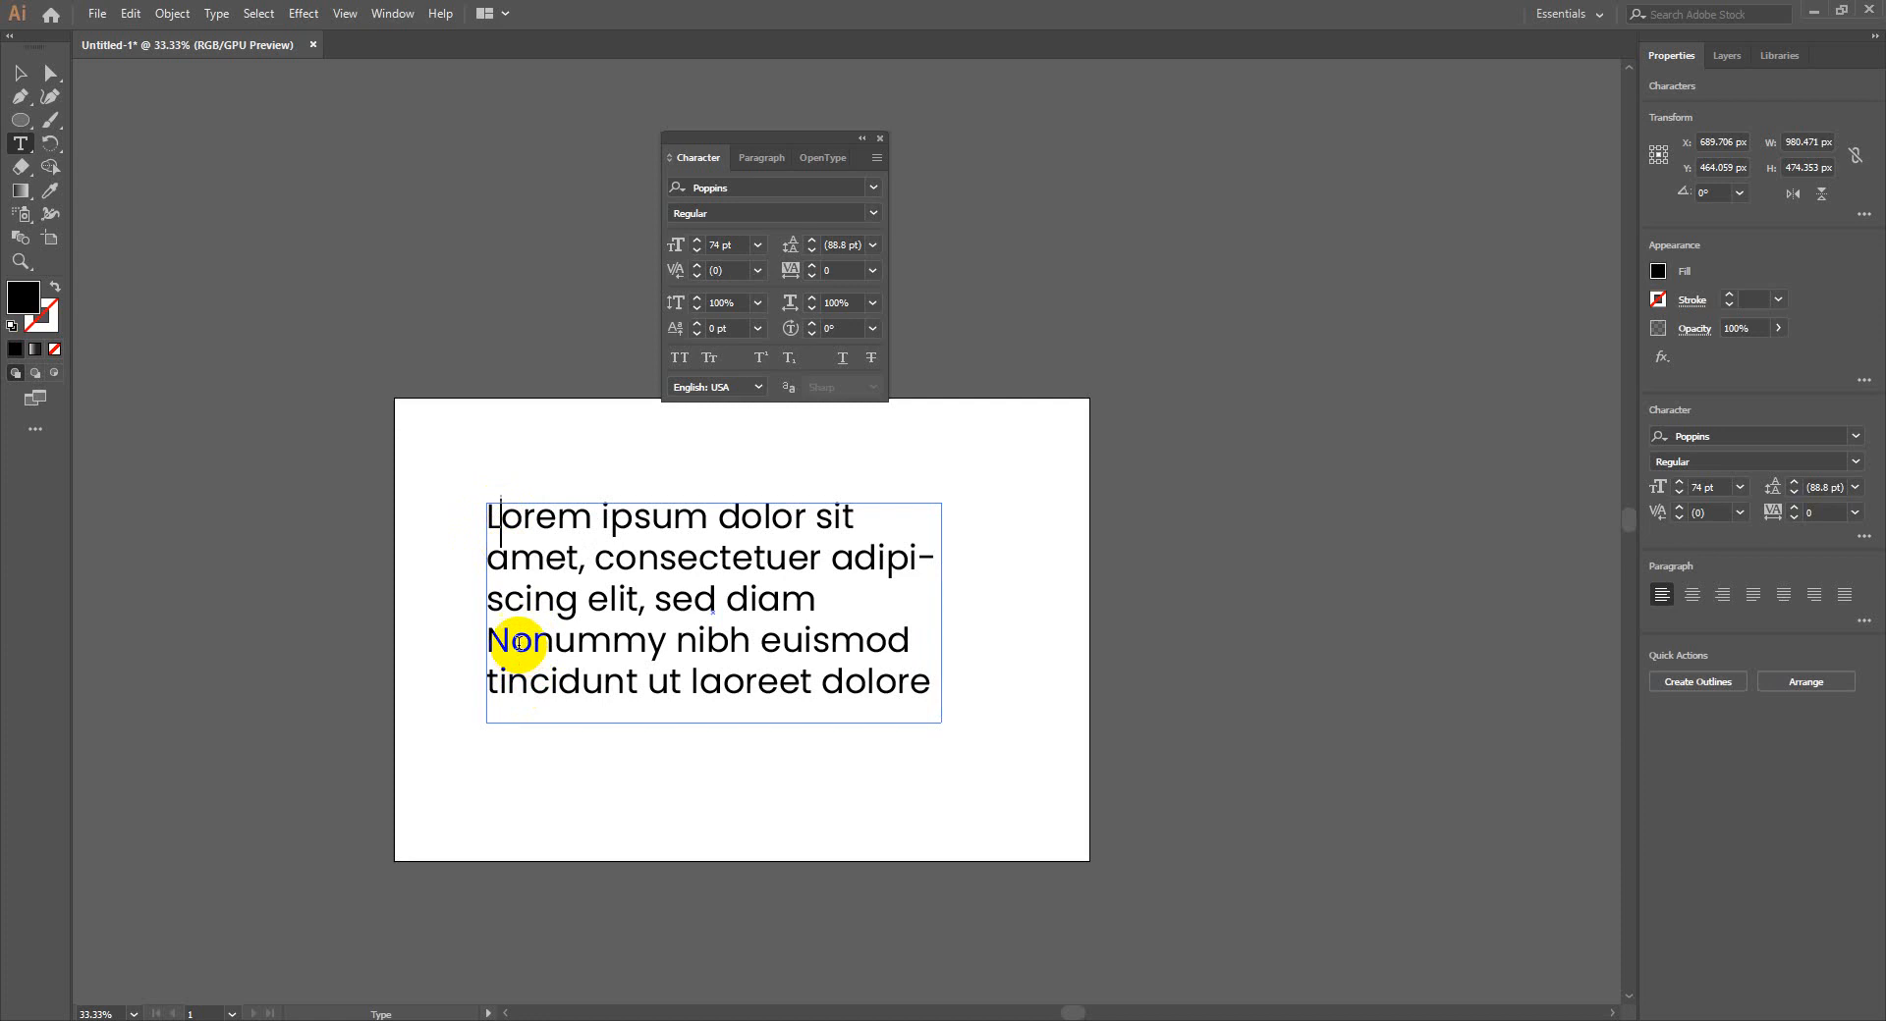
drag(510, 641, 470, 636)
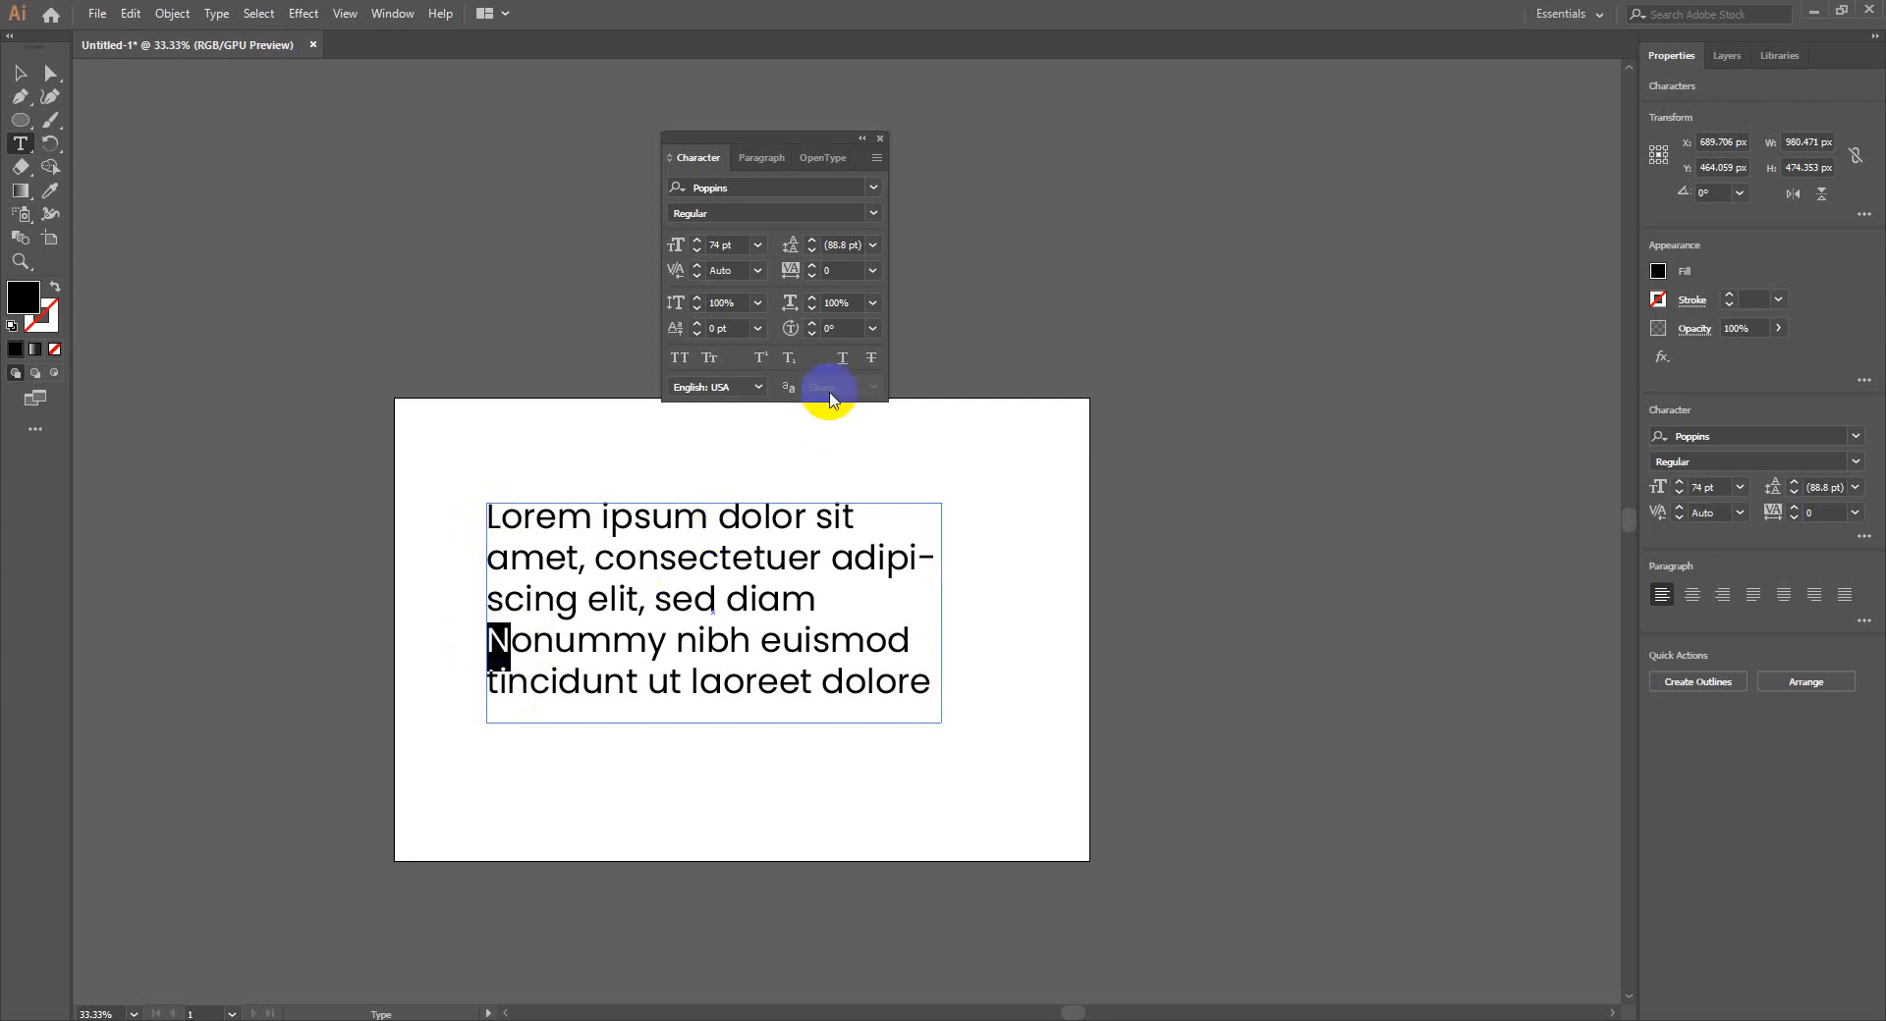
key(ctrl+a)
click(721, 360)
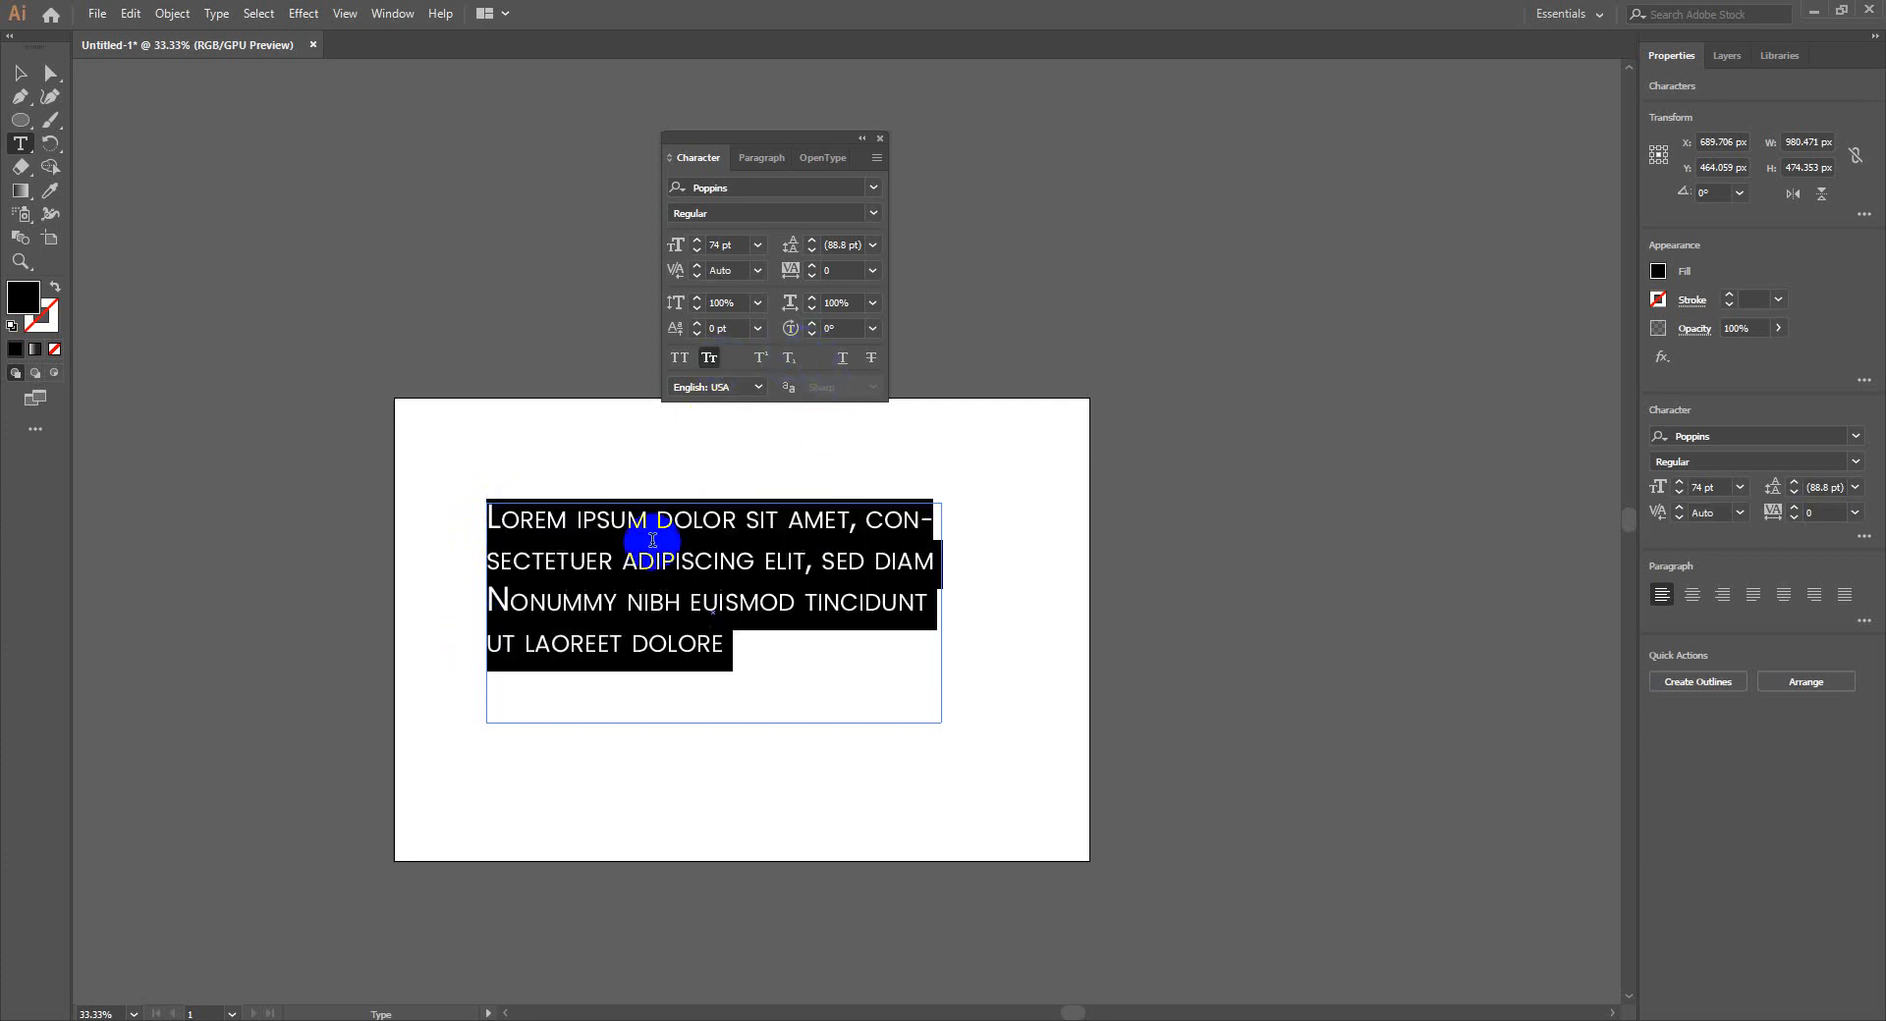
click(485, 599)
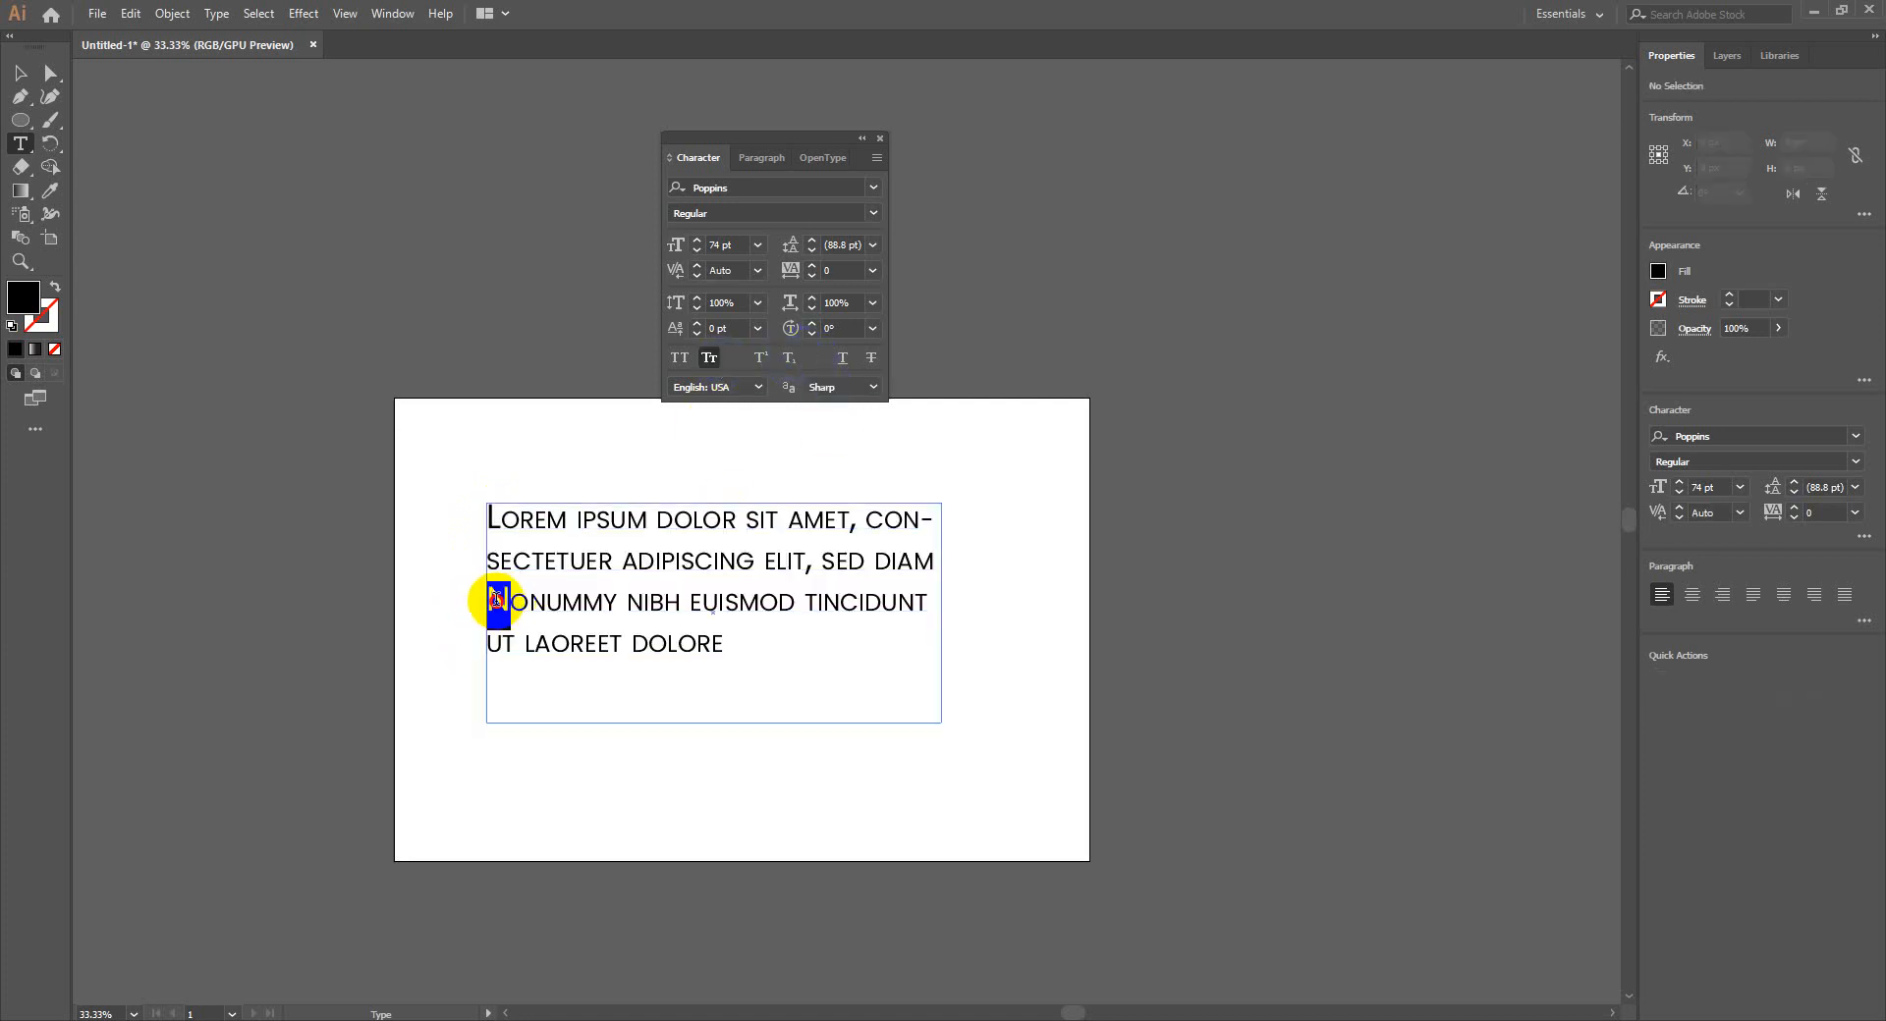
drag(500, 518, 485, 525)
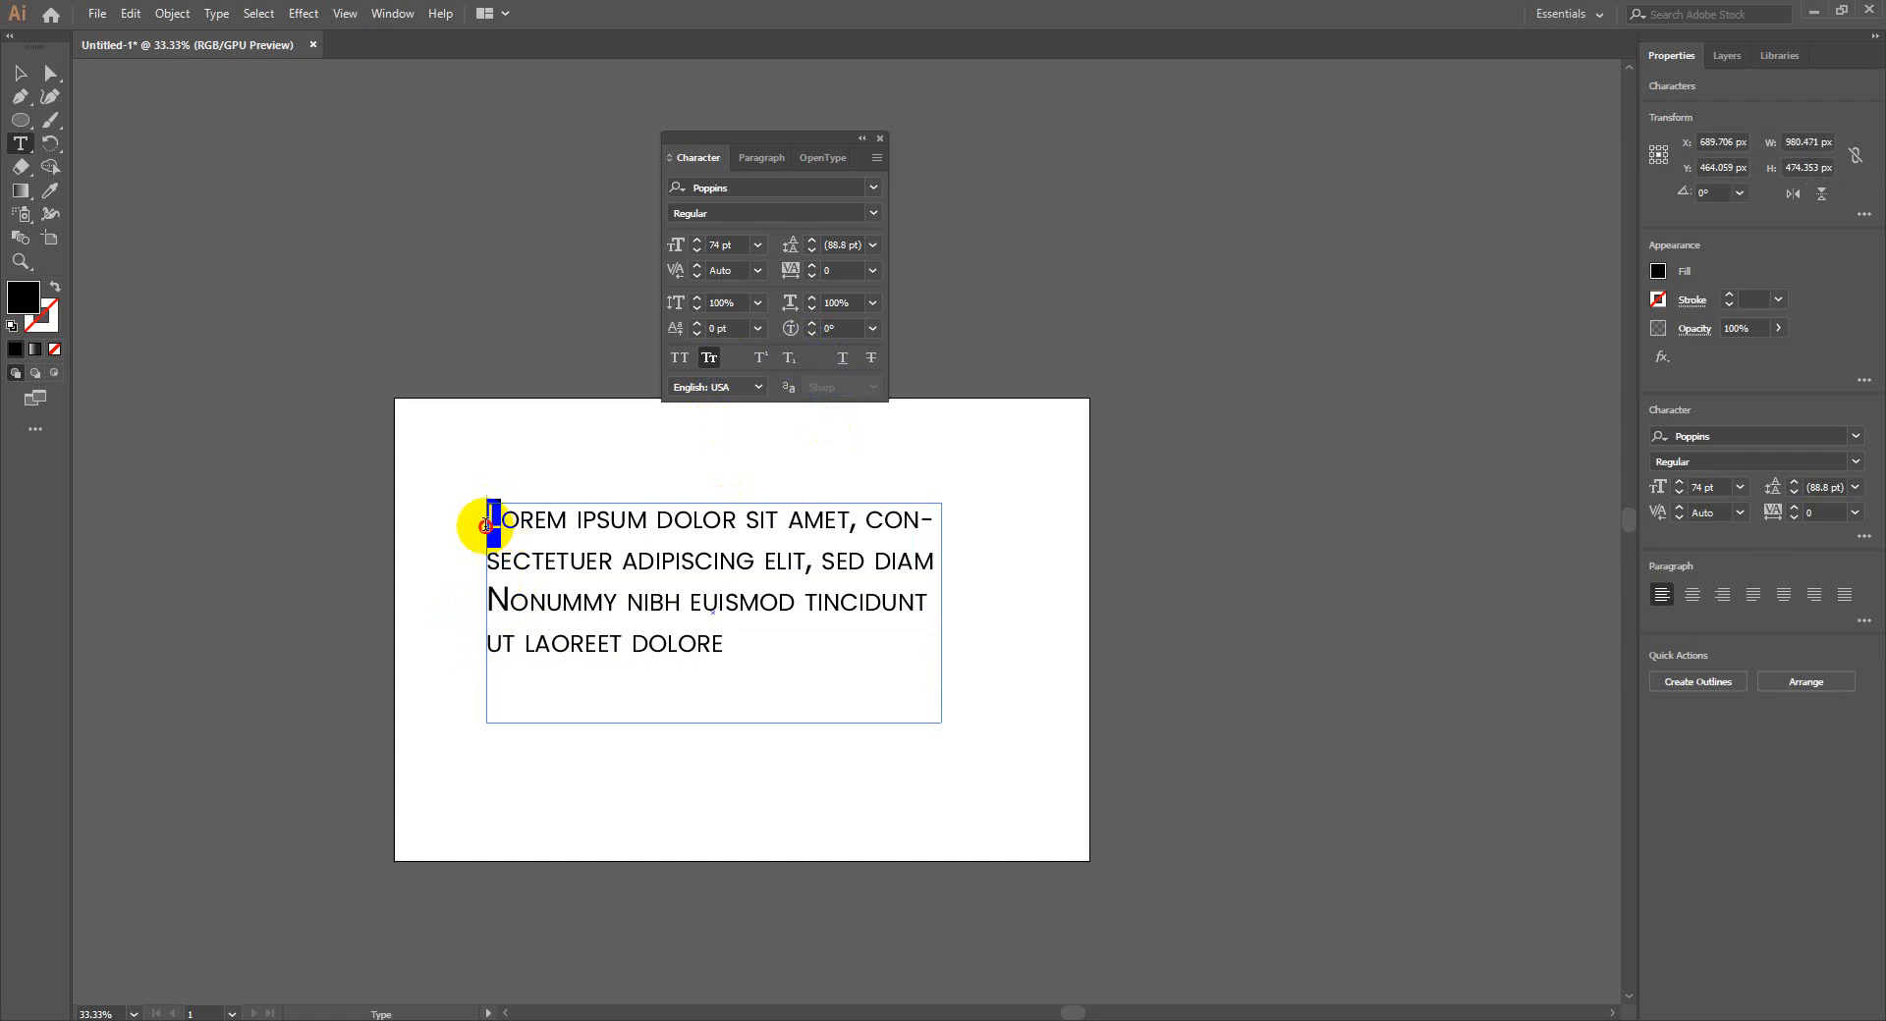
triple_click(637, 513)
click(706, 357)
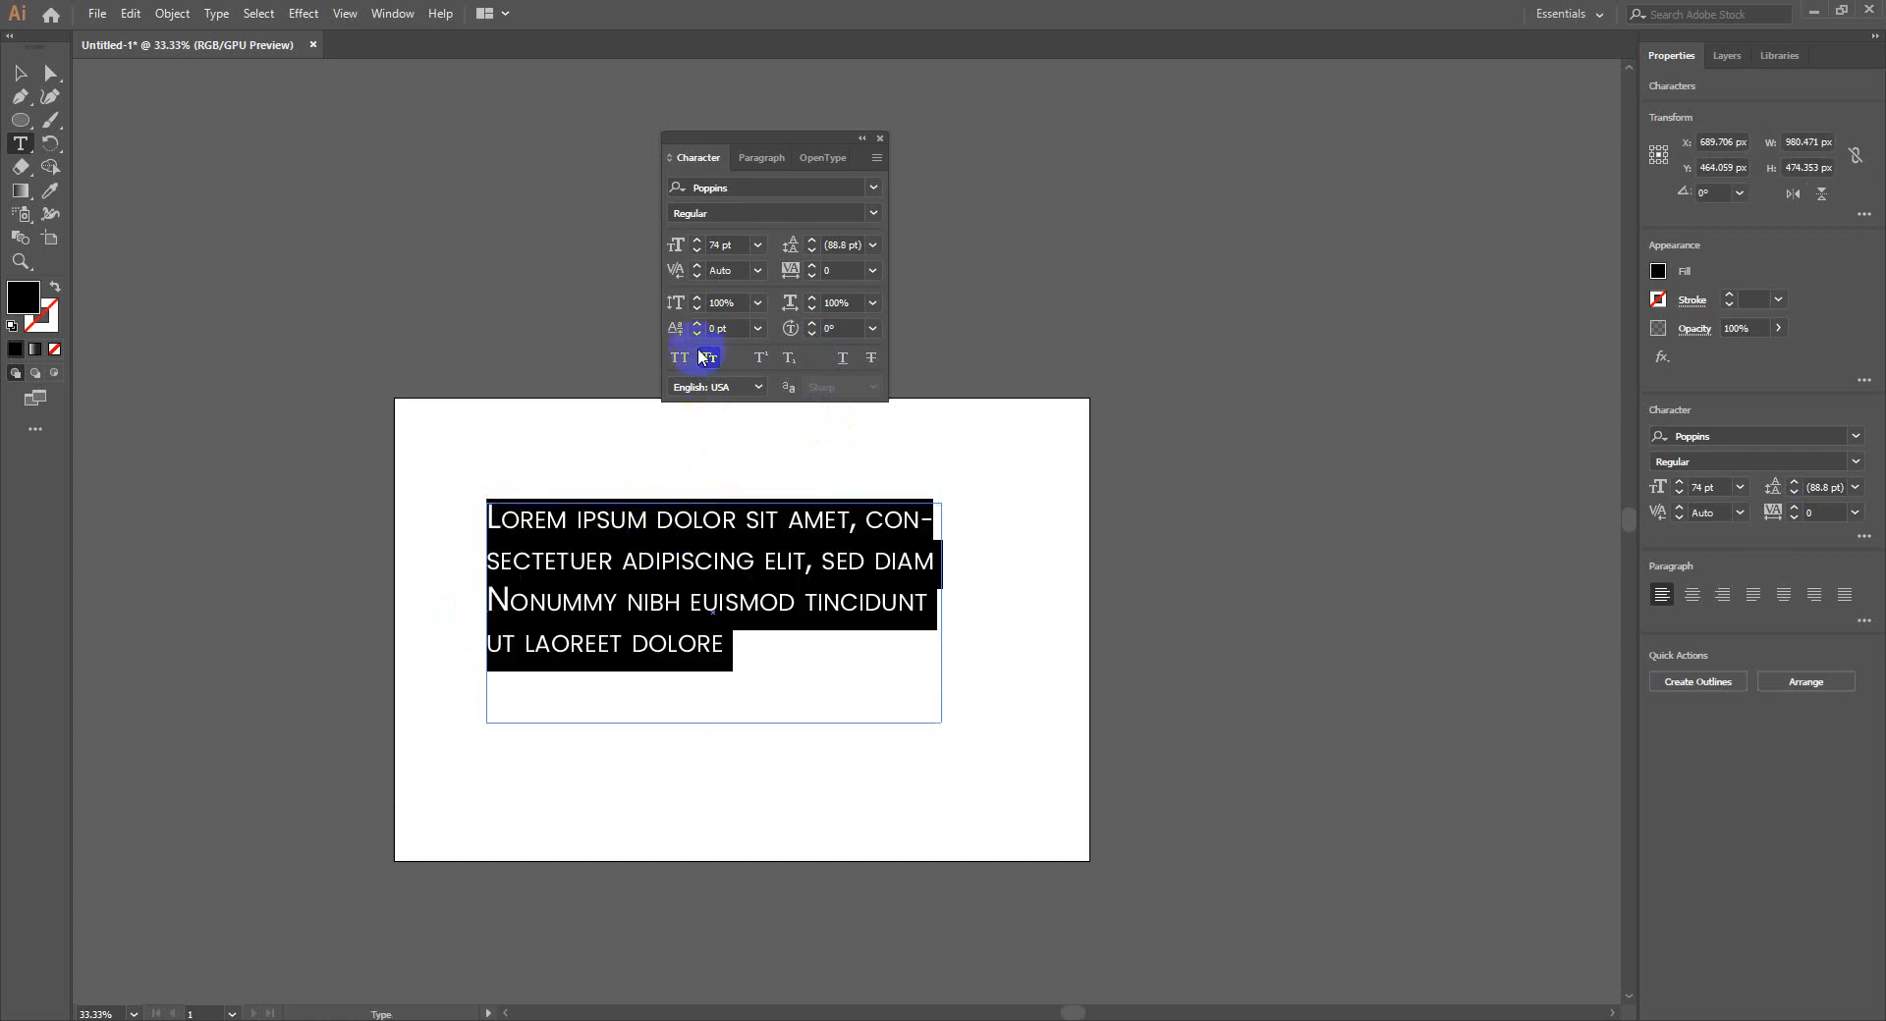
click(712, 360)
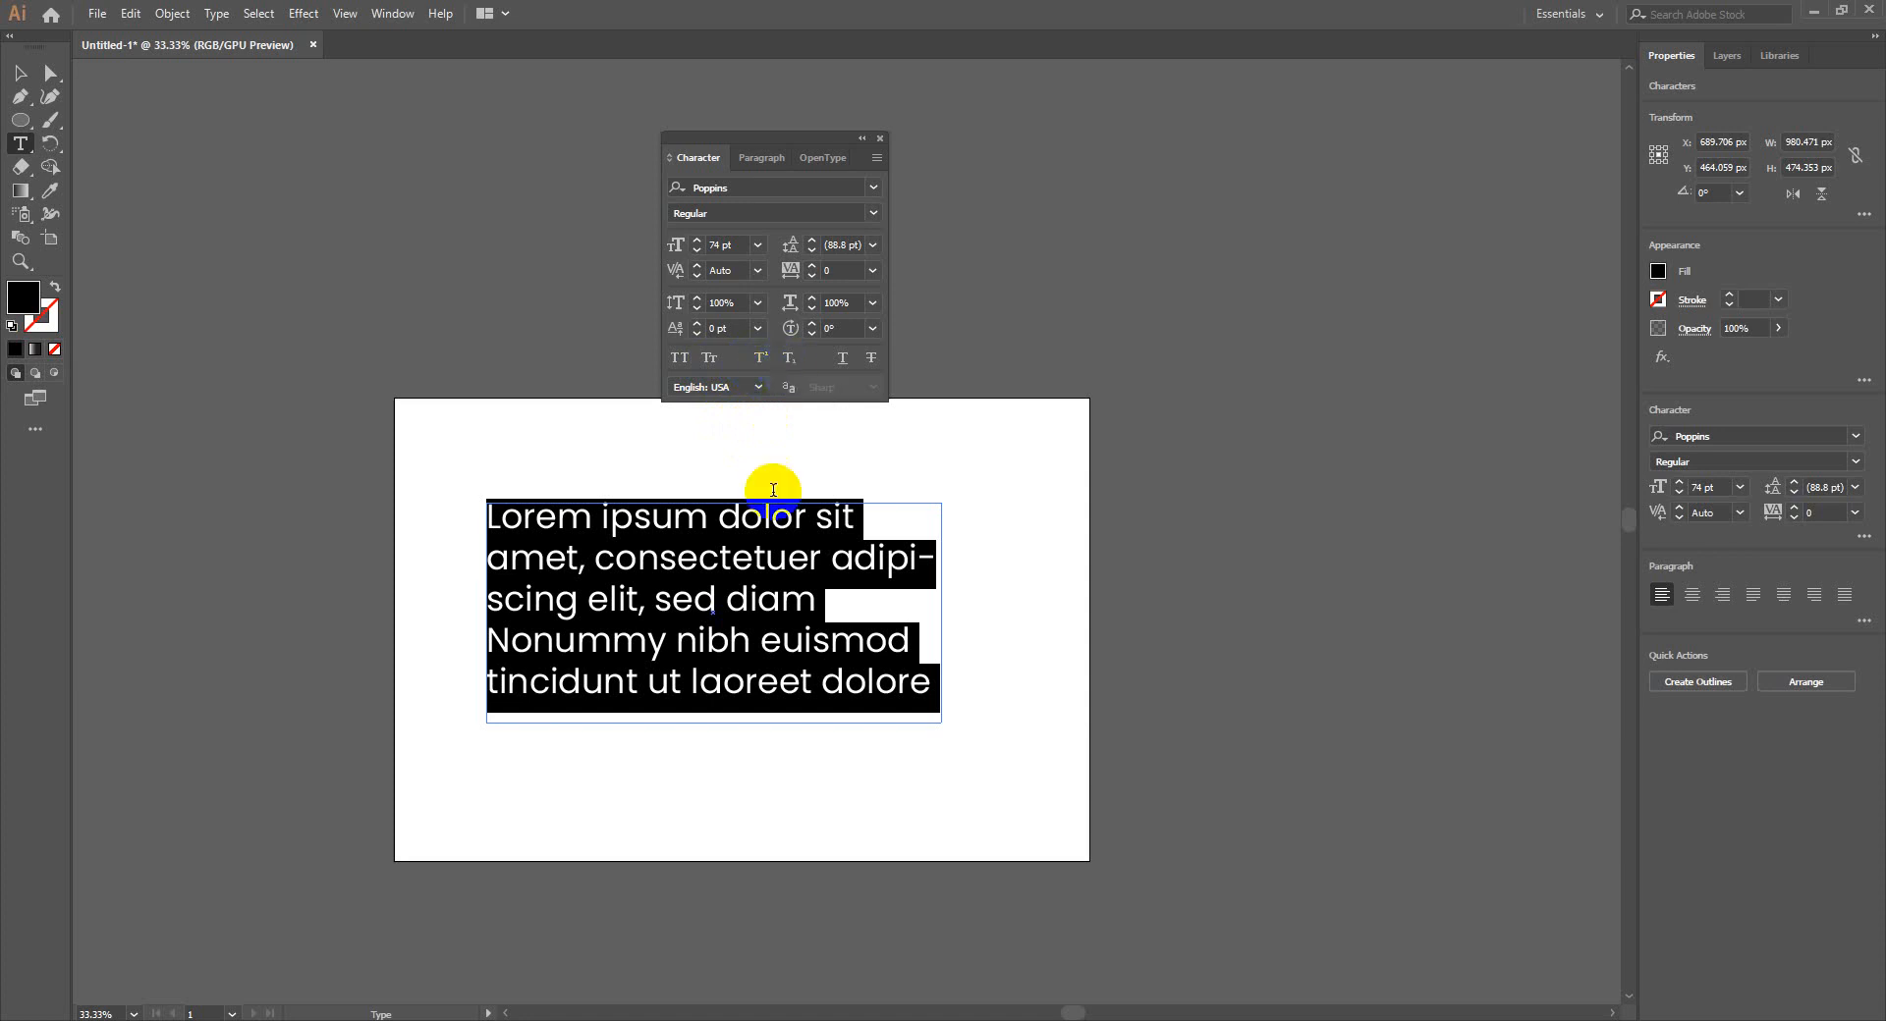
Replace all the placeholder text in the text frame with "(a+b)2"
ctrl+click(737, 577)
key(ctrl+a)
key(BackSpace)
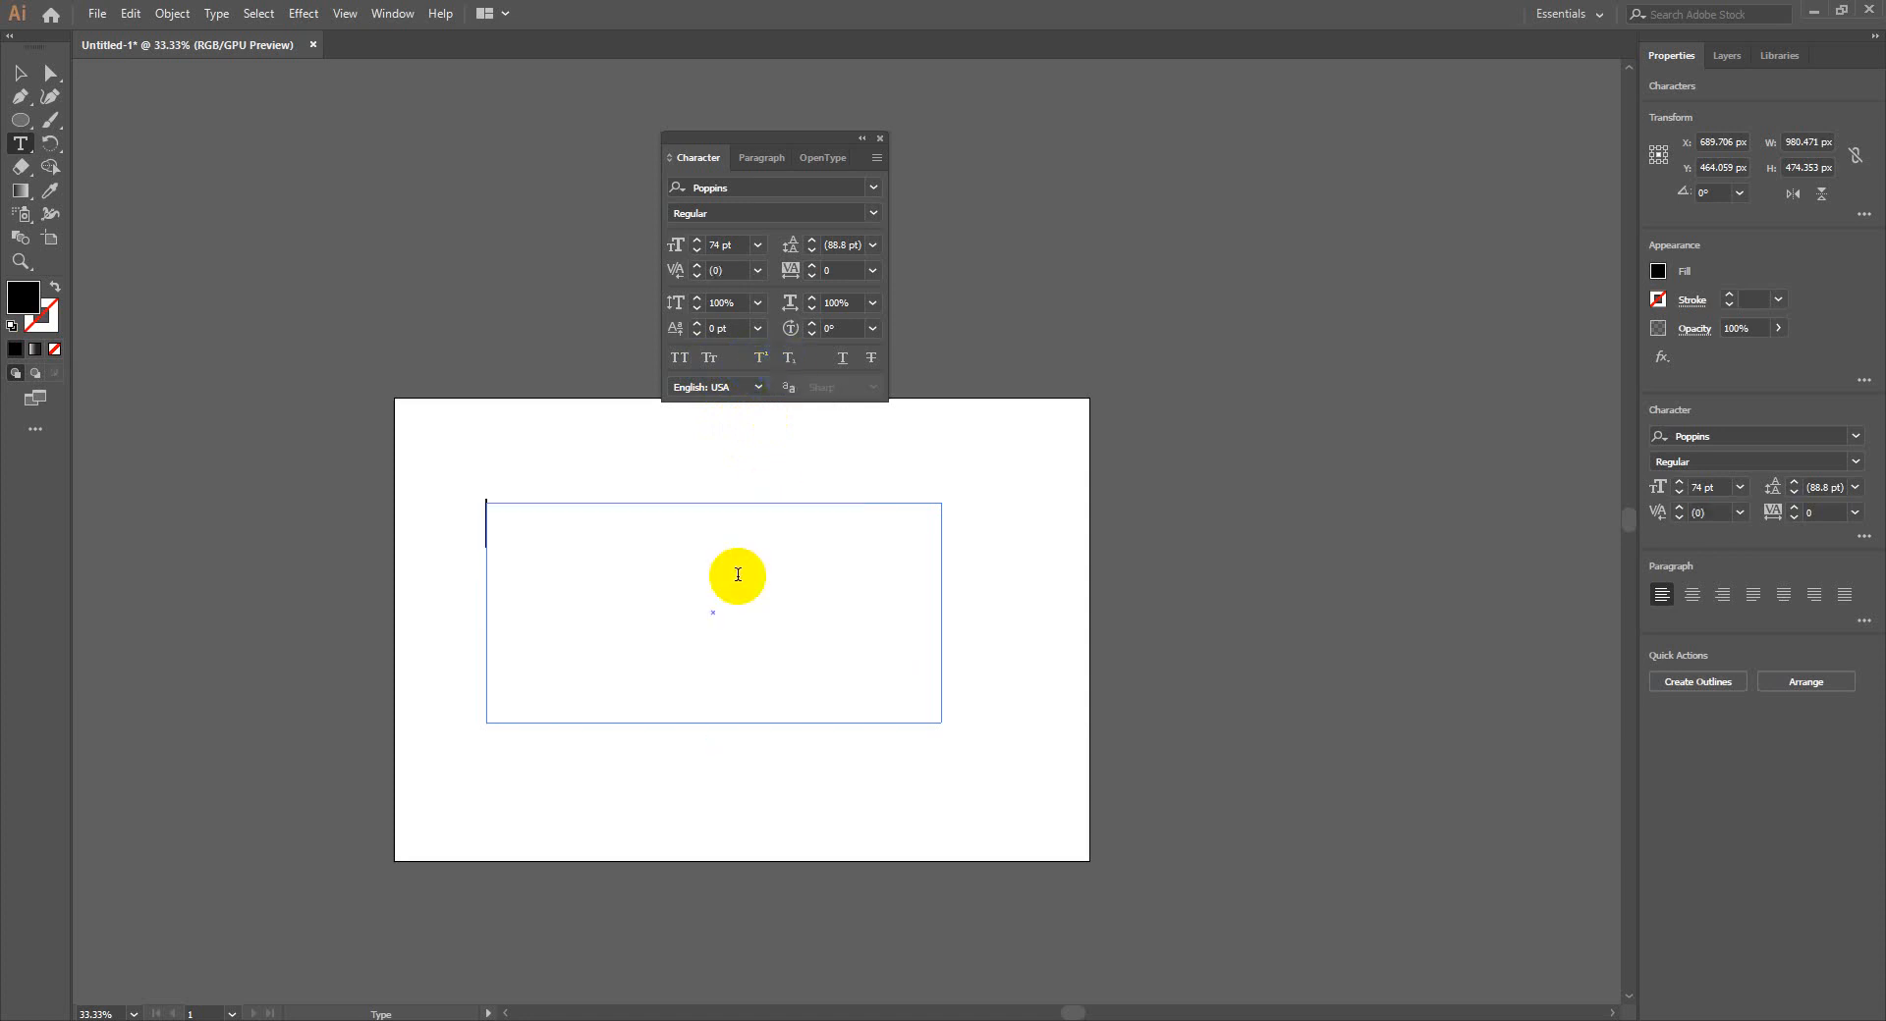
text((a+b)2)
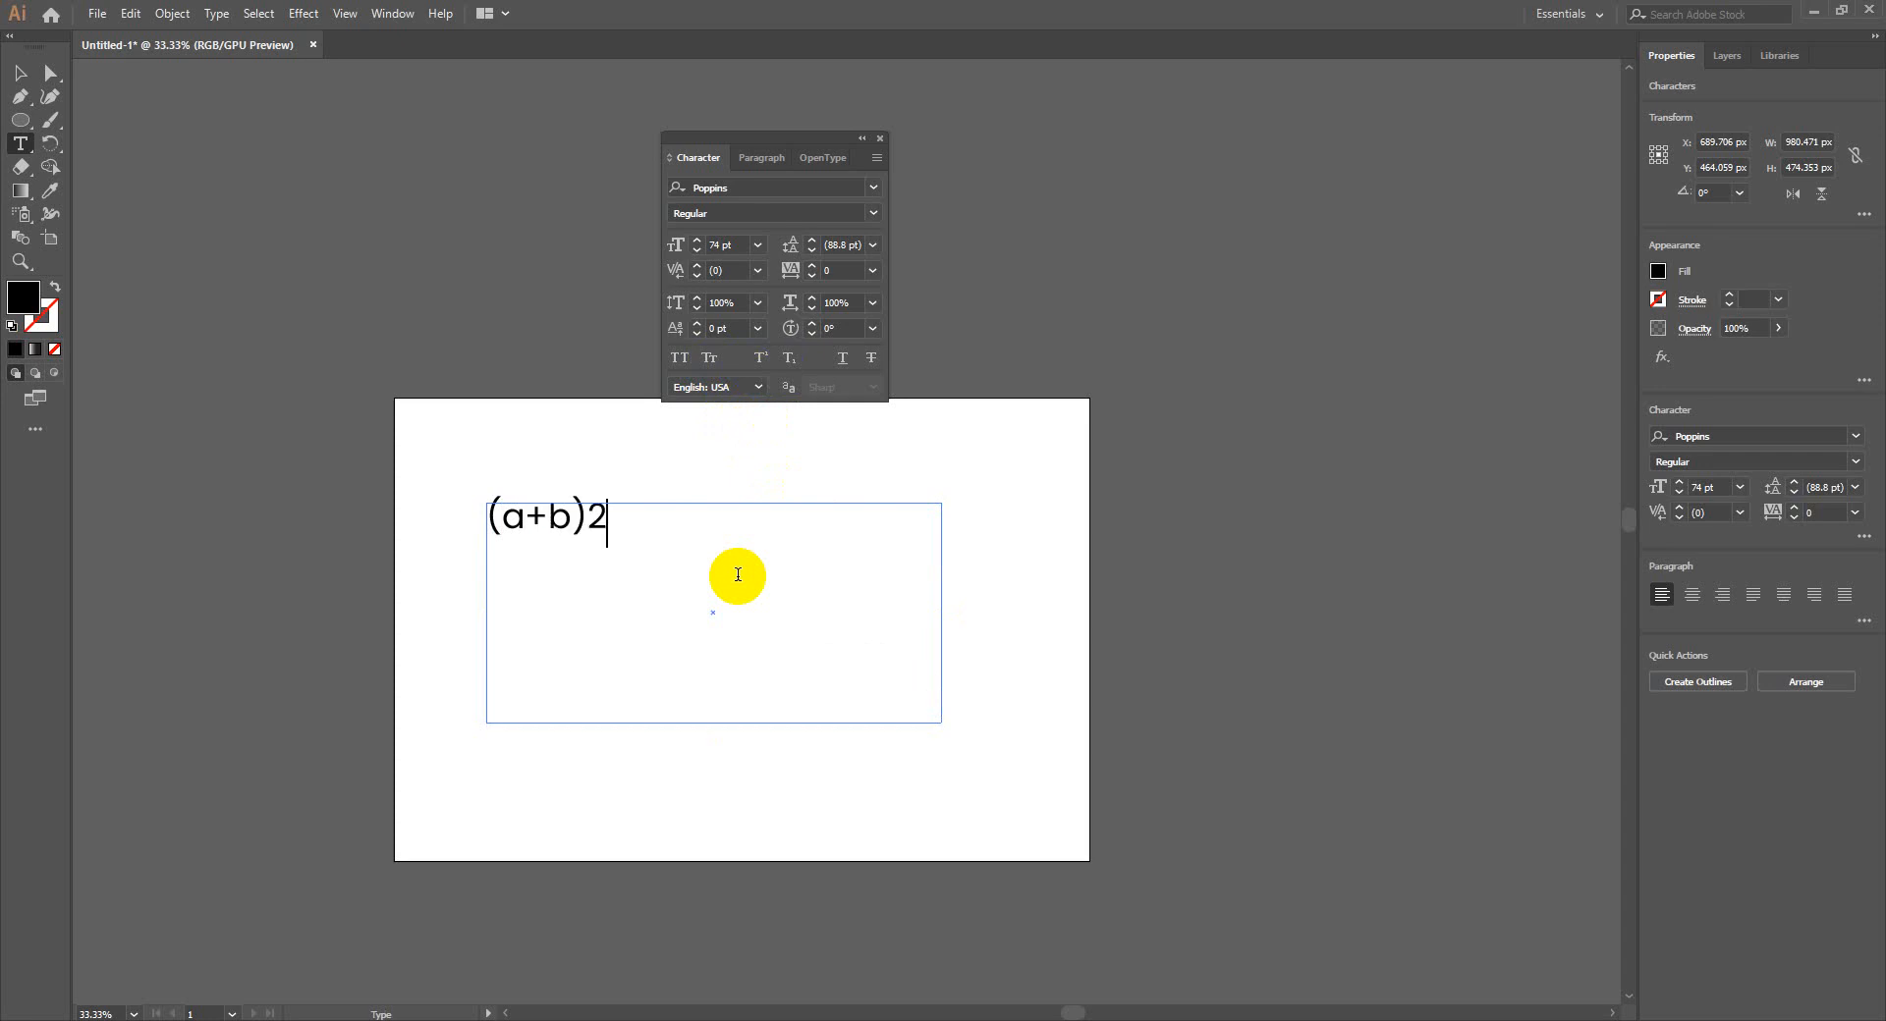
Try Superscript on the 2 in the expression "(a+b)2" and switch it off again
drag(606, 536, 569, 546)
click(678, 359)
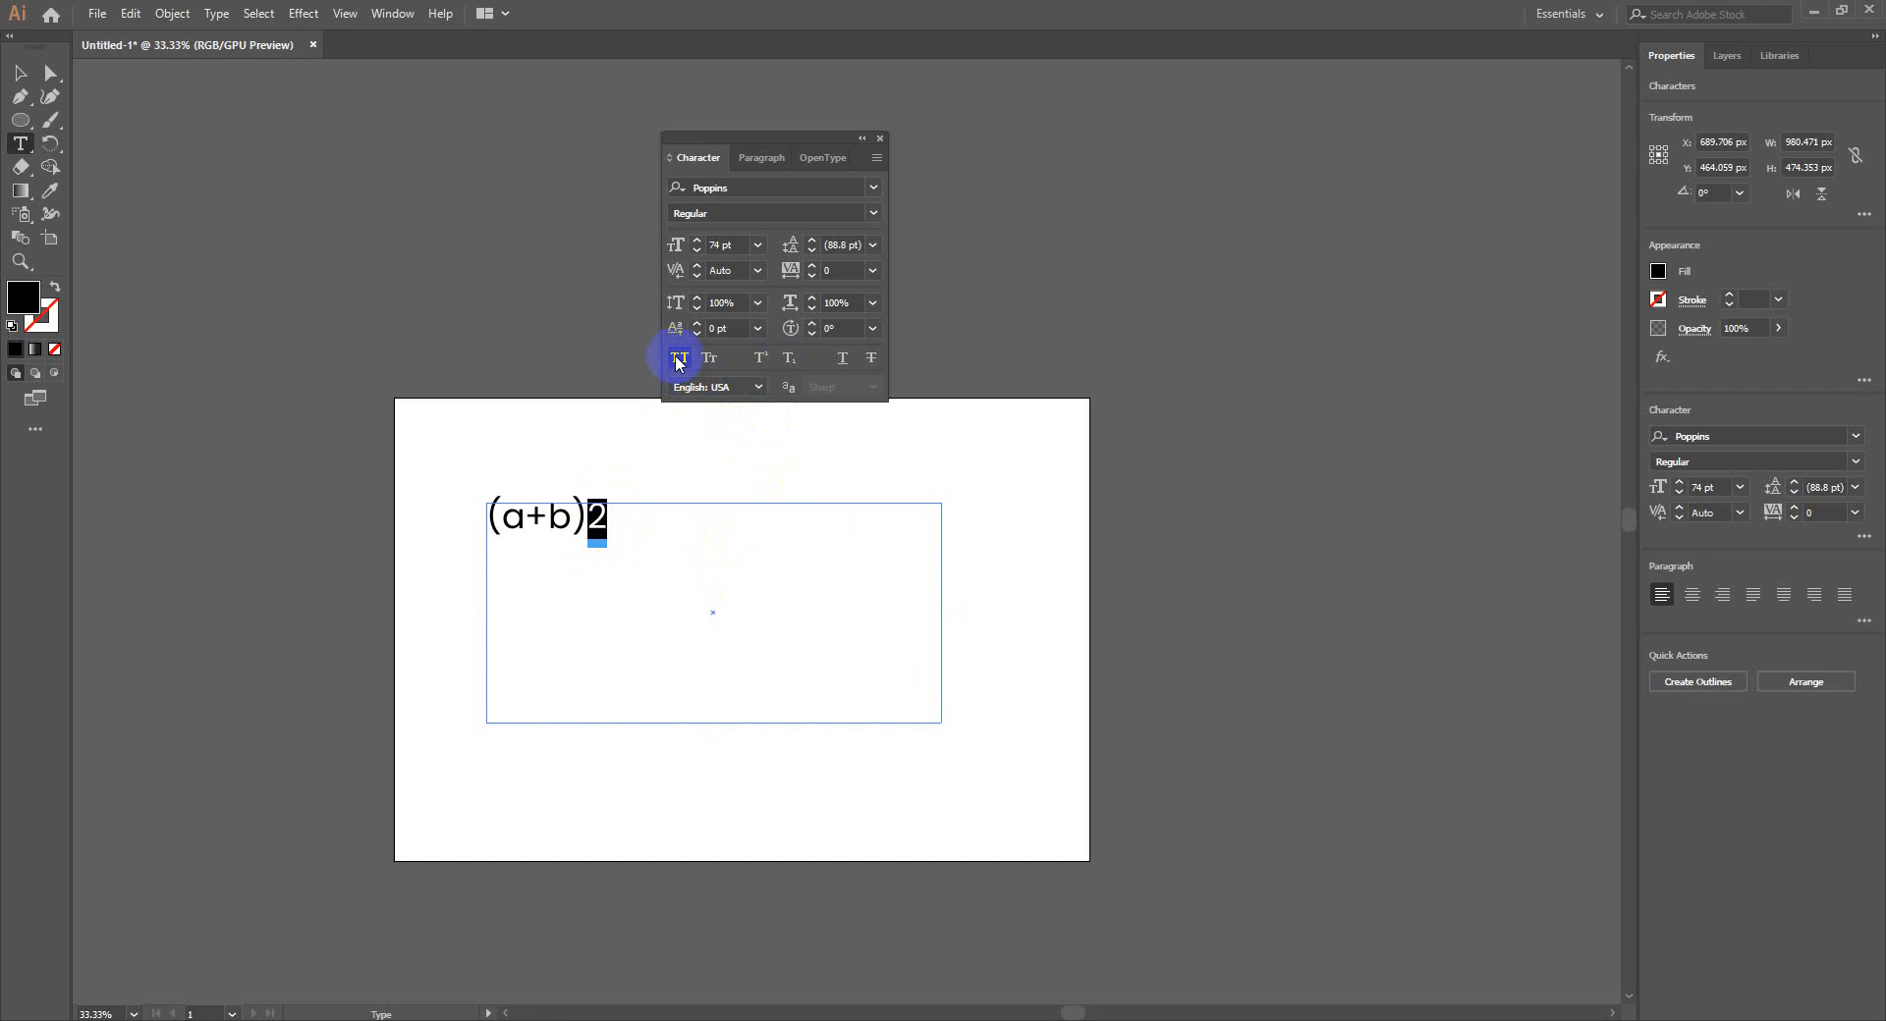
click(761, 357)
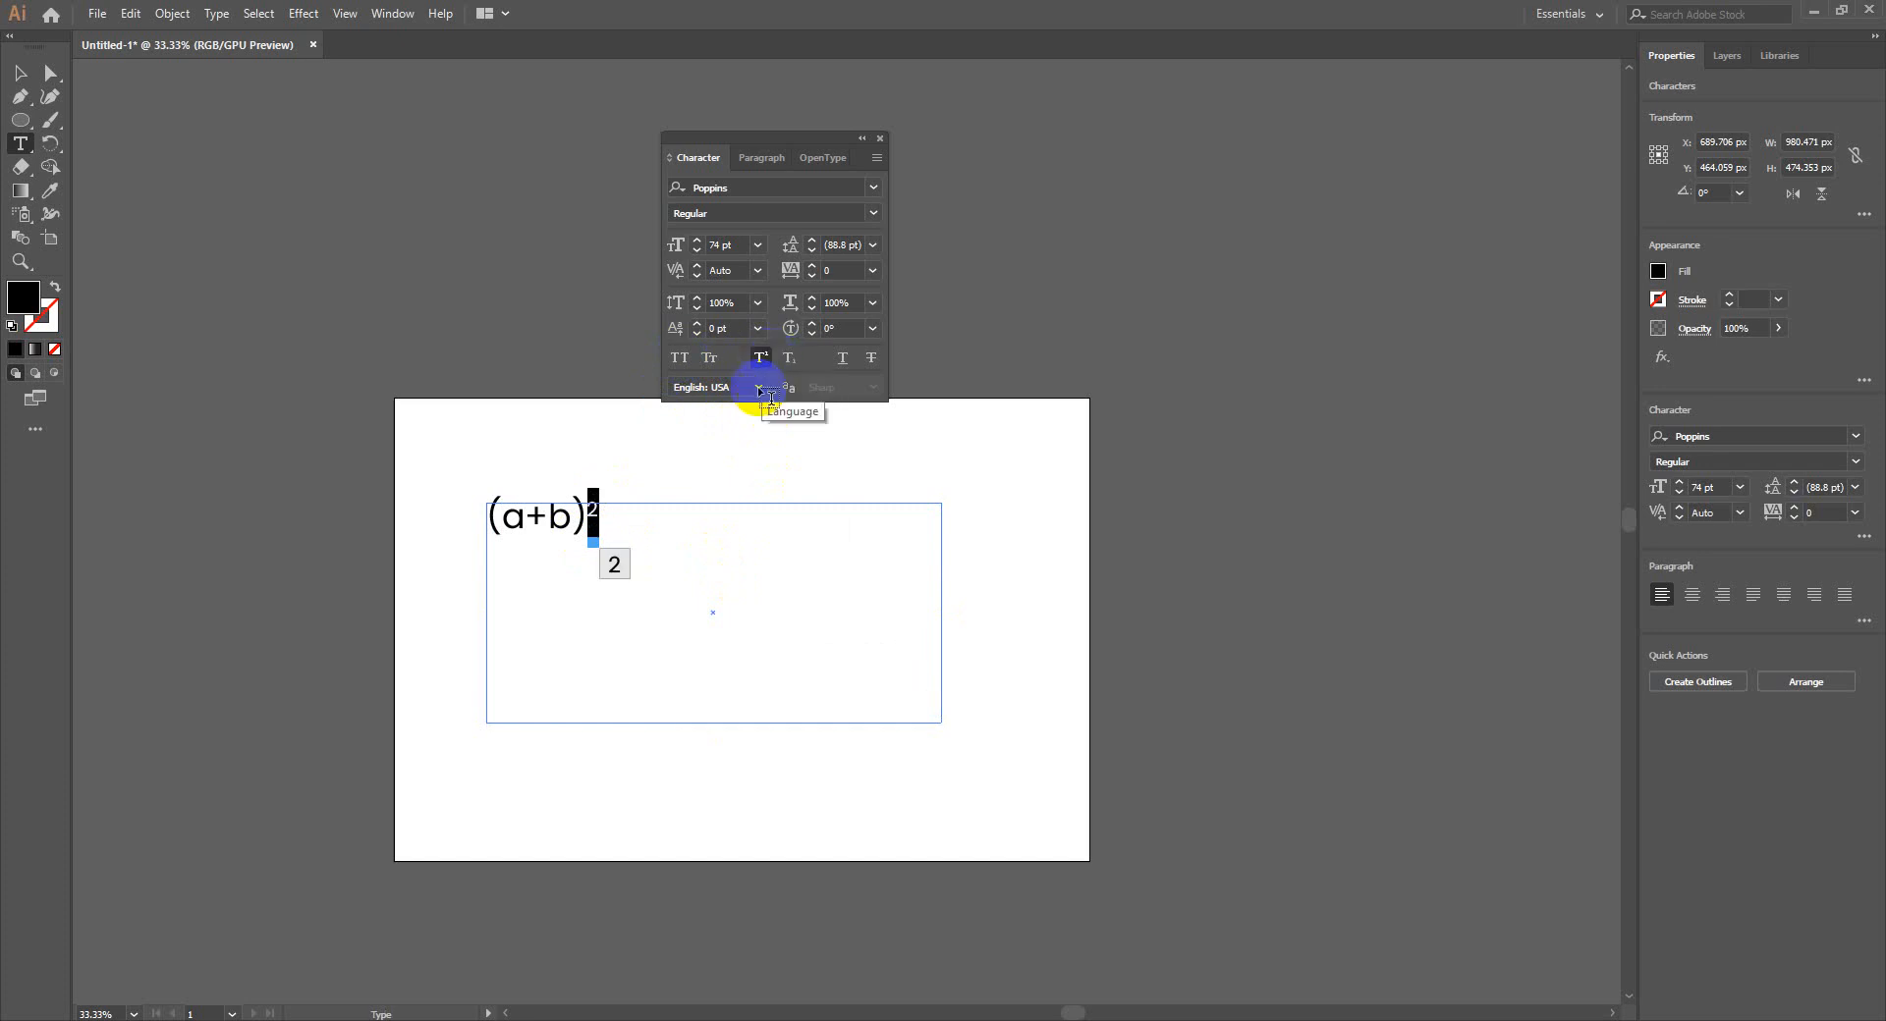
drag(602, 509, 610, 556)
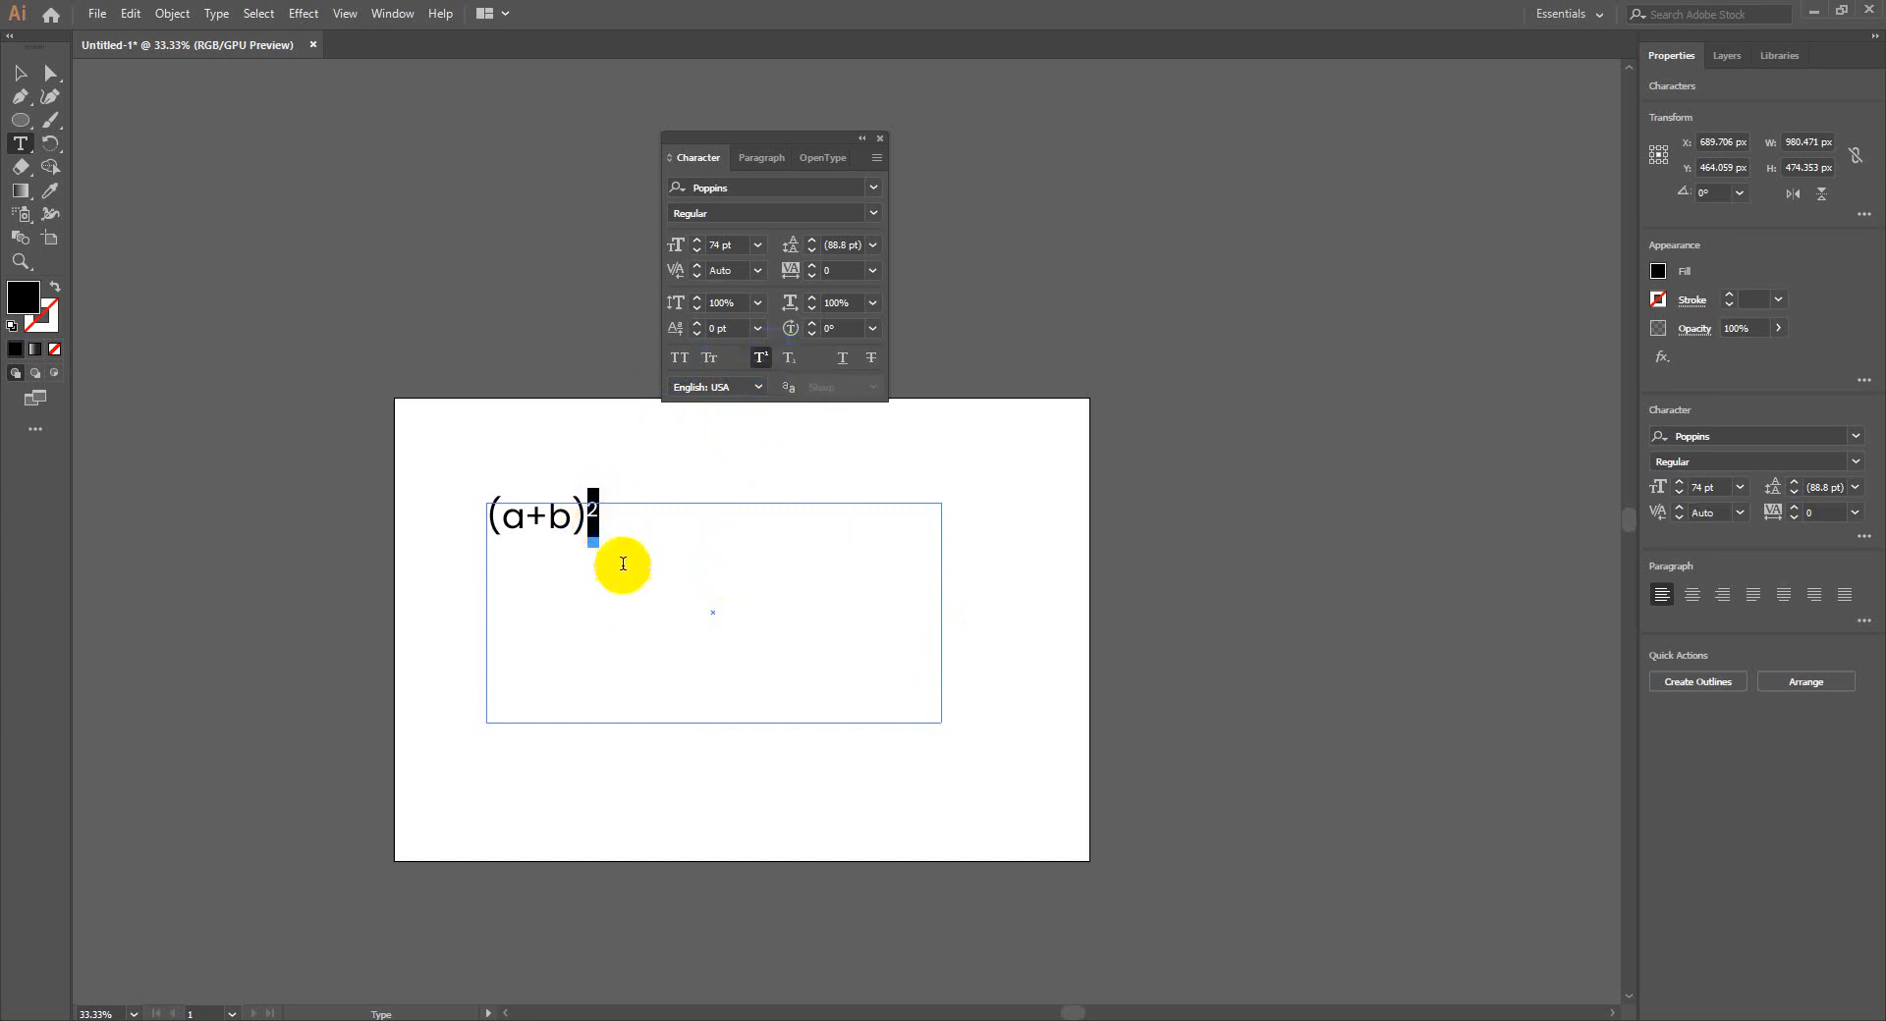
click(762, 357)
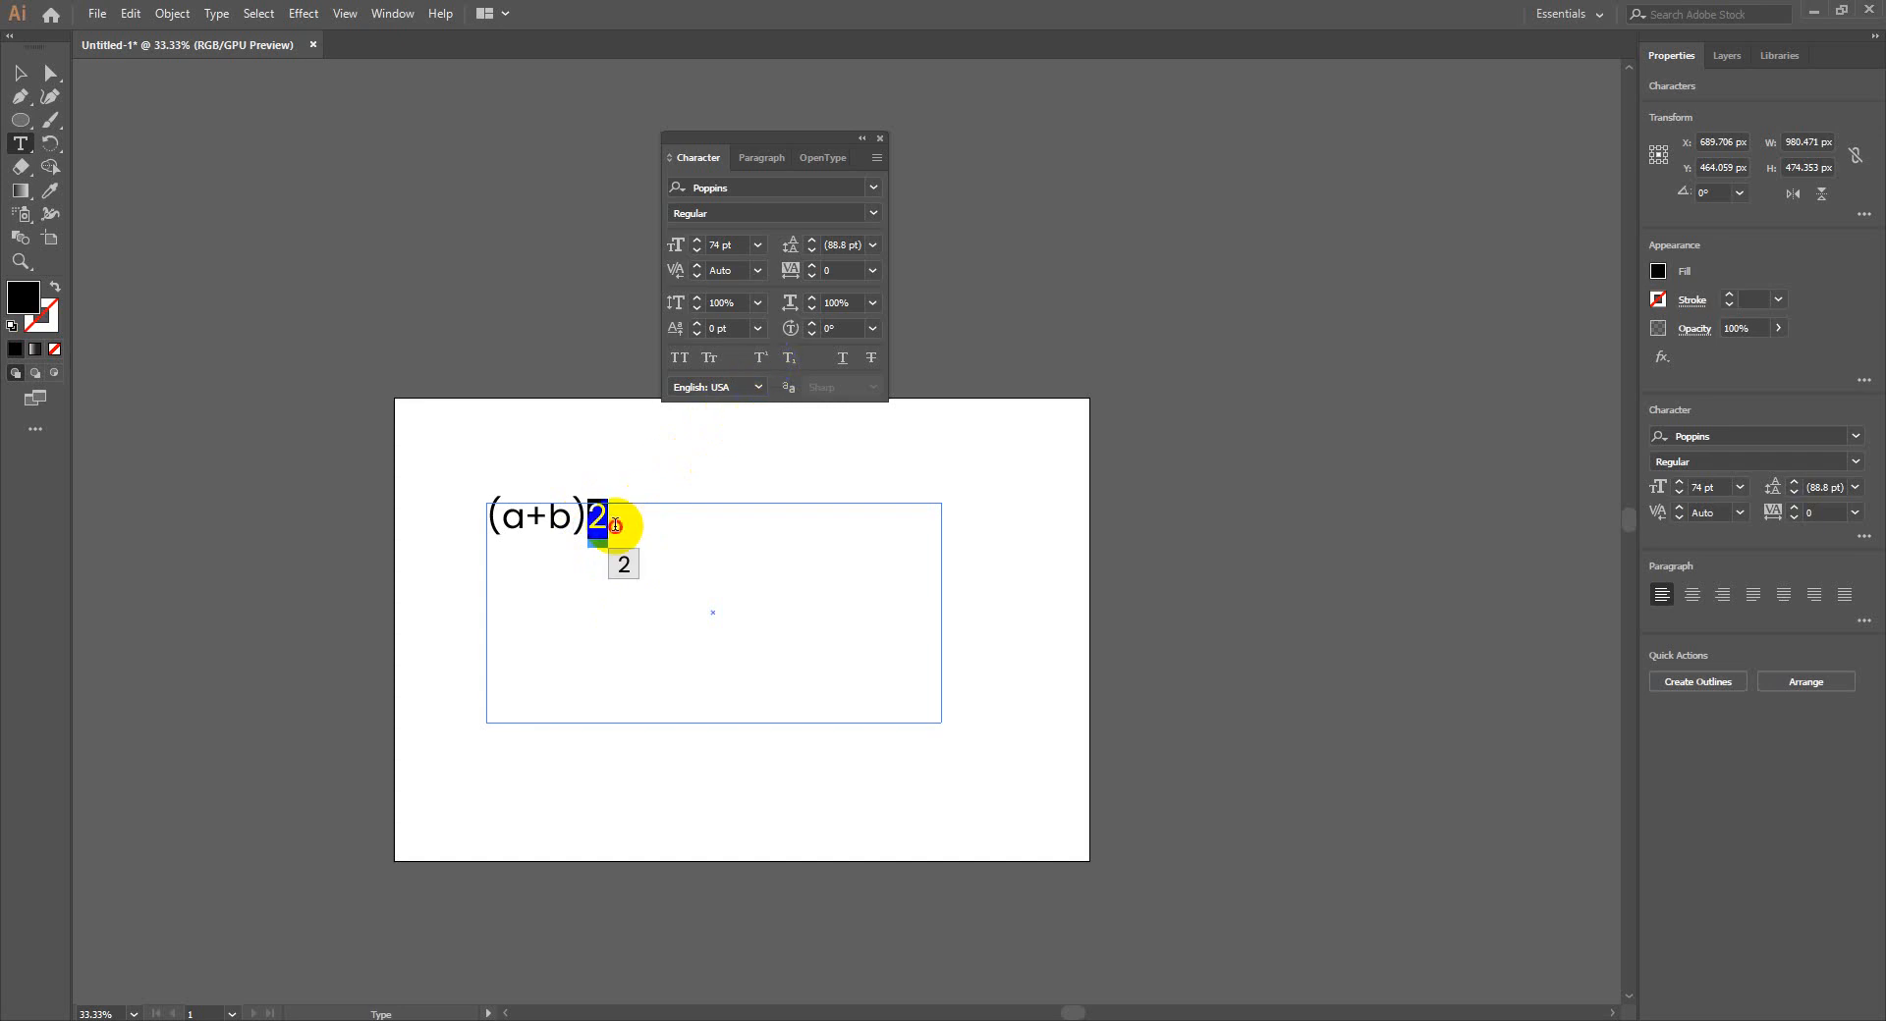
Replace the whole expression in the text frame with "O2"
drag(616, 526, 314, 560)
text(H)
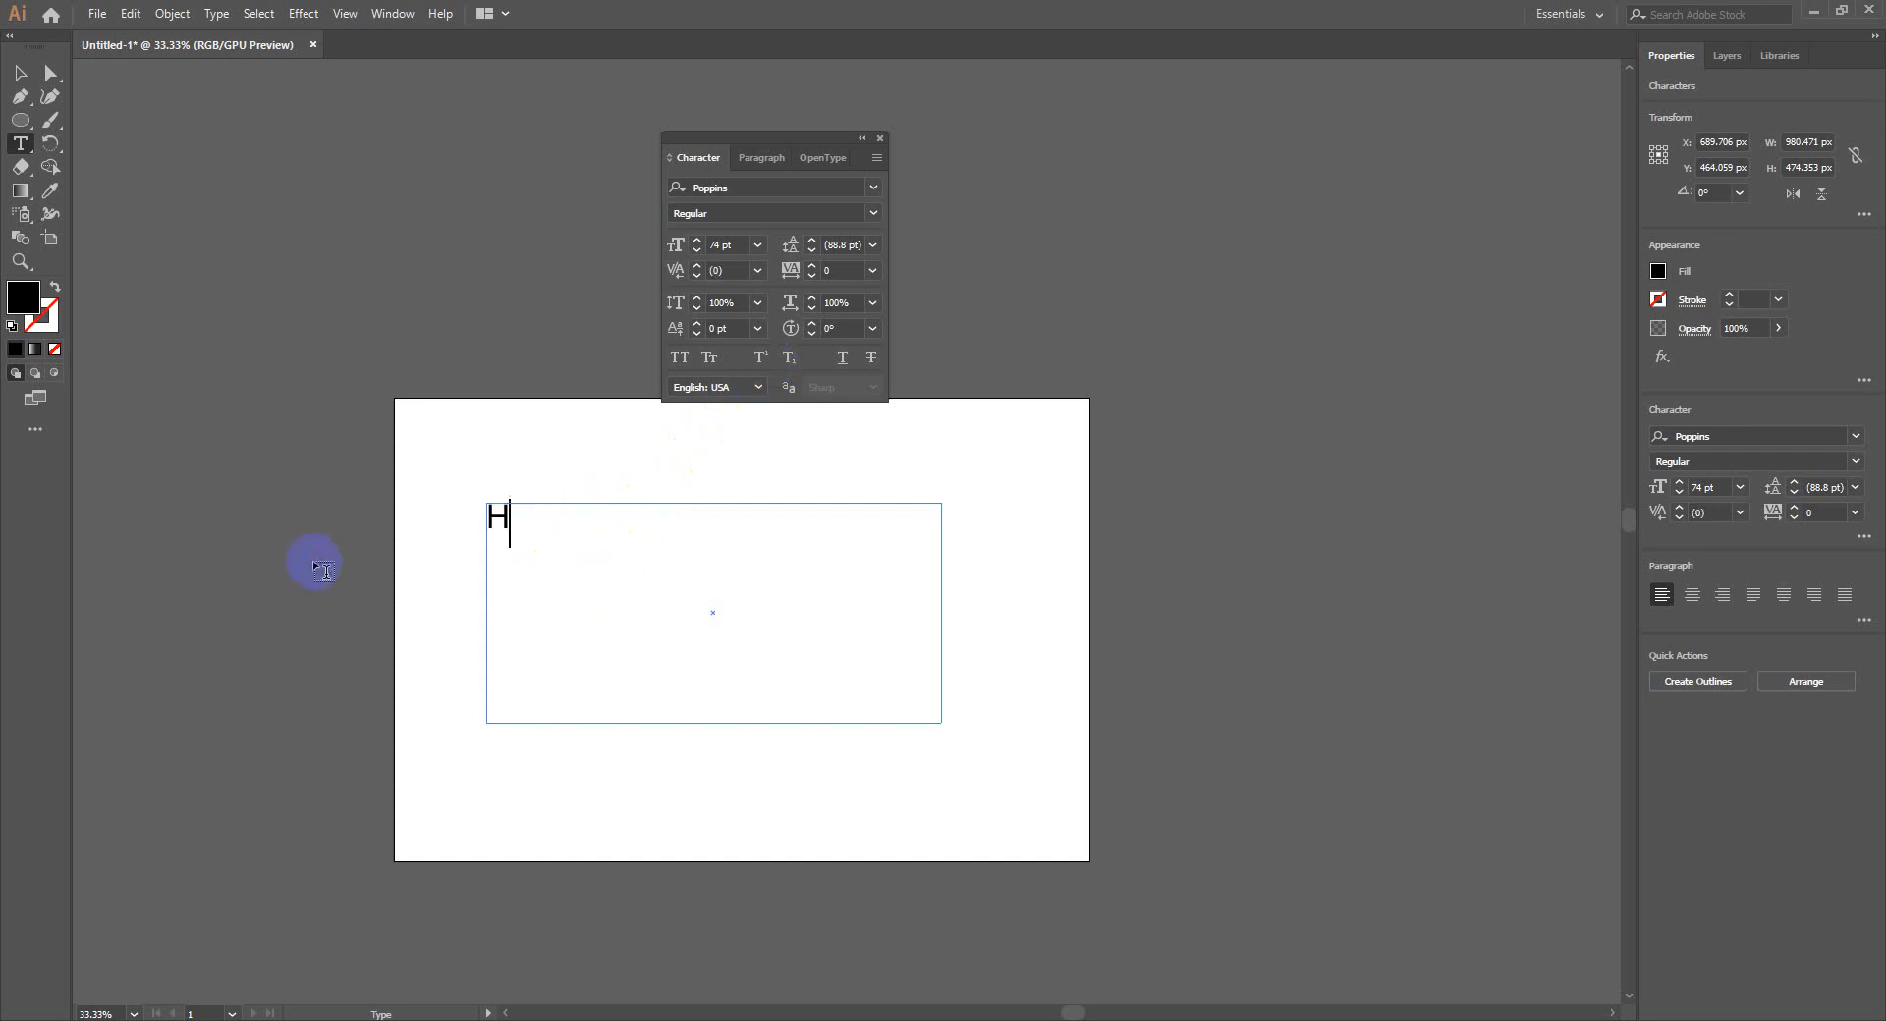
key(BackSpace)
text(O2)
Try Subscript on the 2 in "O2" and switch it off again
mouse_move(533, 519)
mouse_down()
mouse_move(475, 522)
mouse_move(511, 518)
mouse_up()
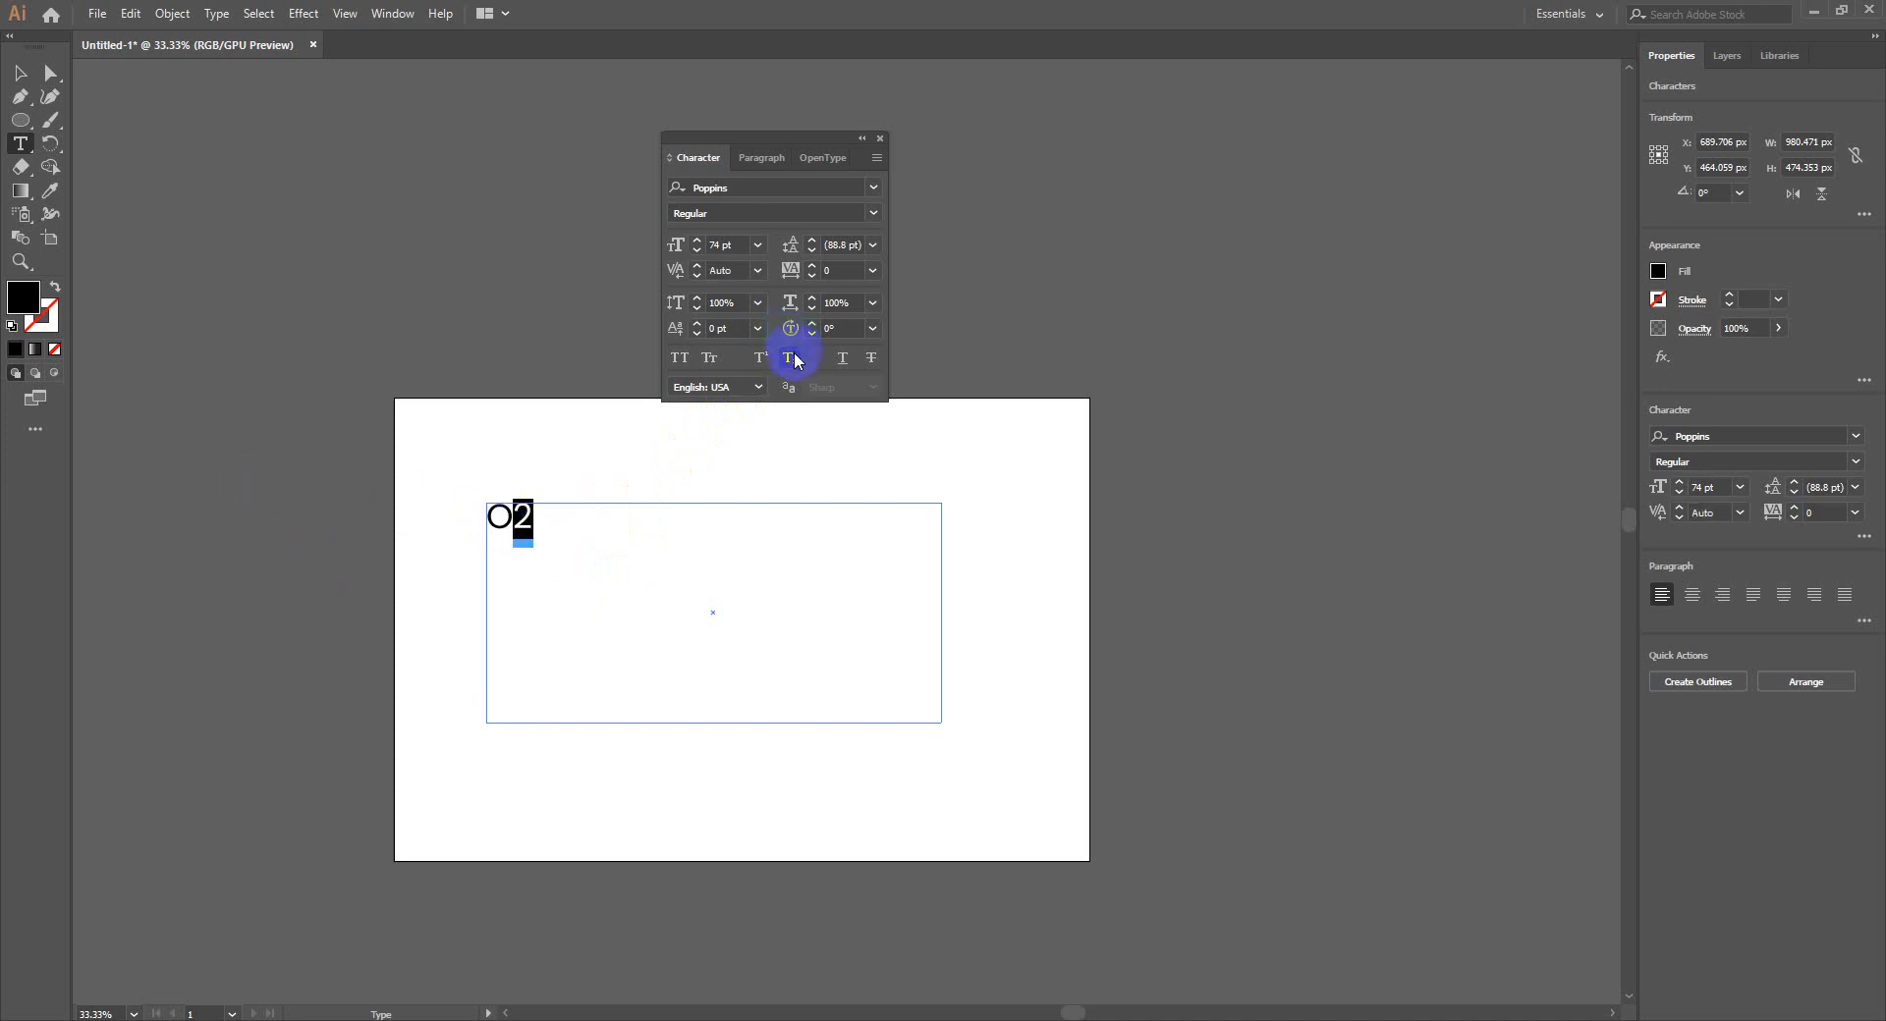
click(789, 358)
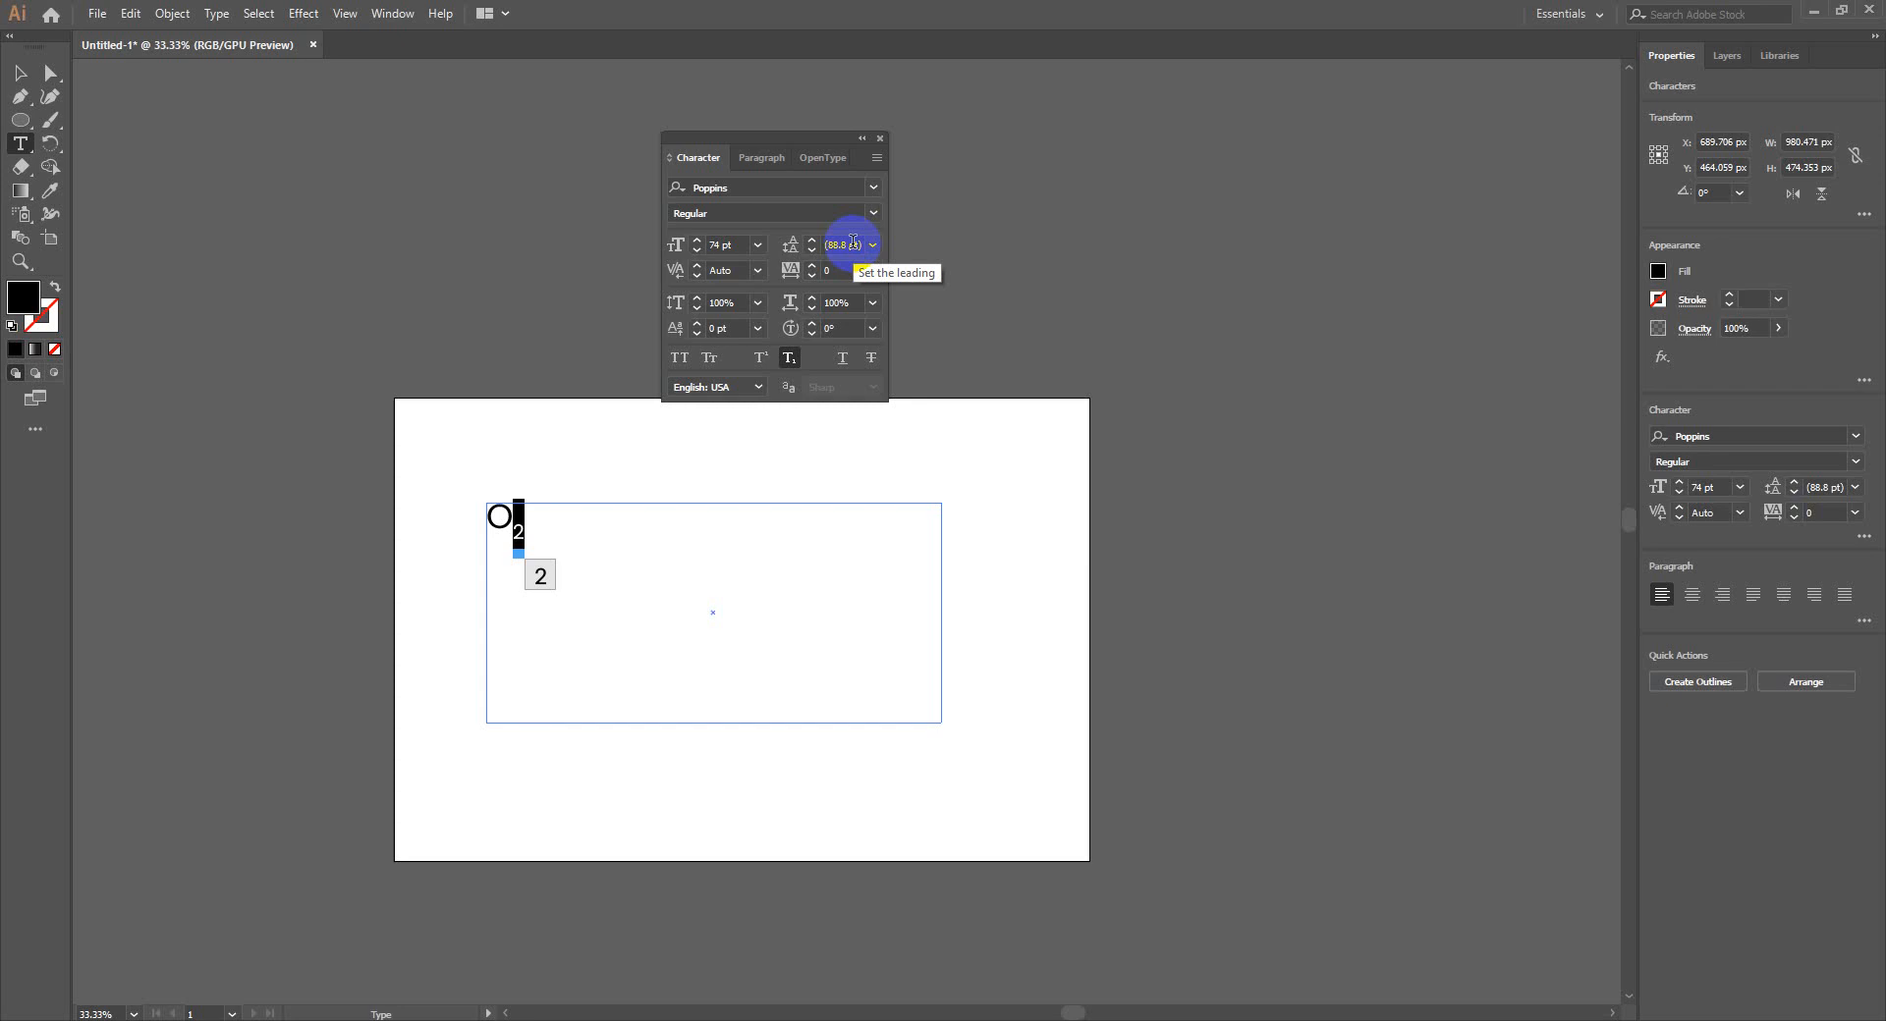
click(789, 357)
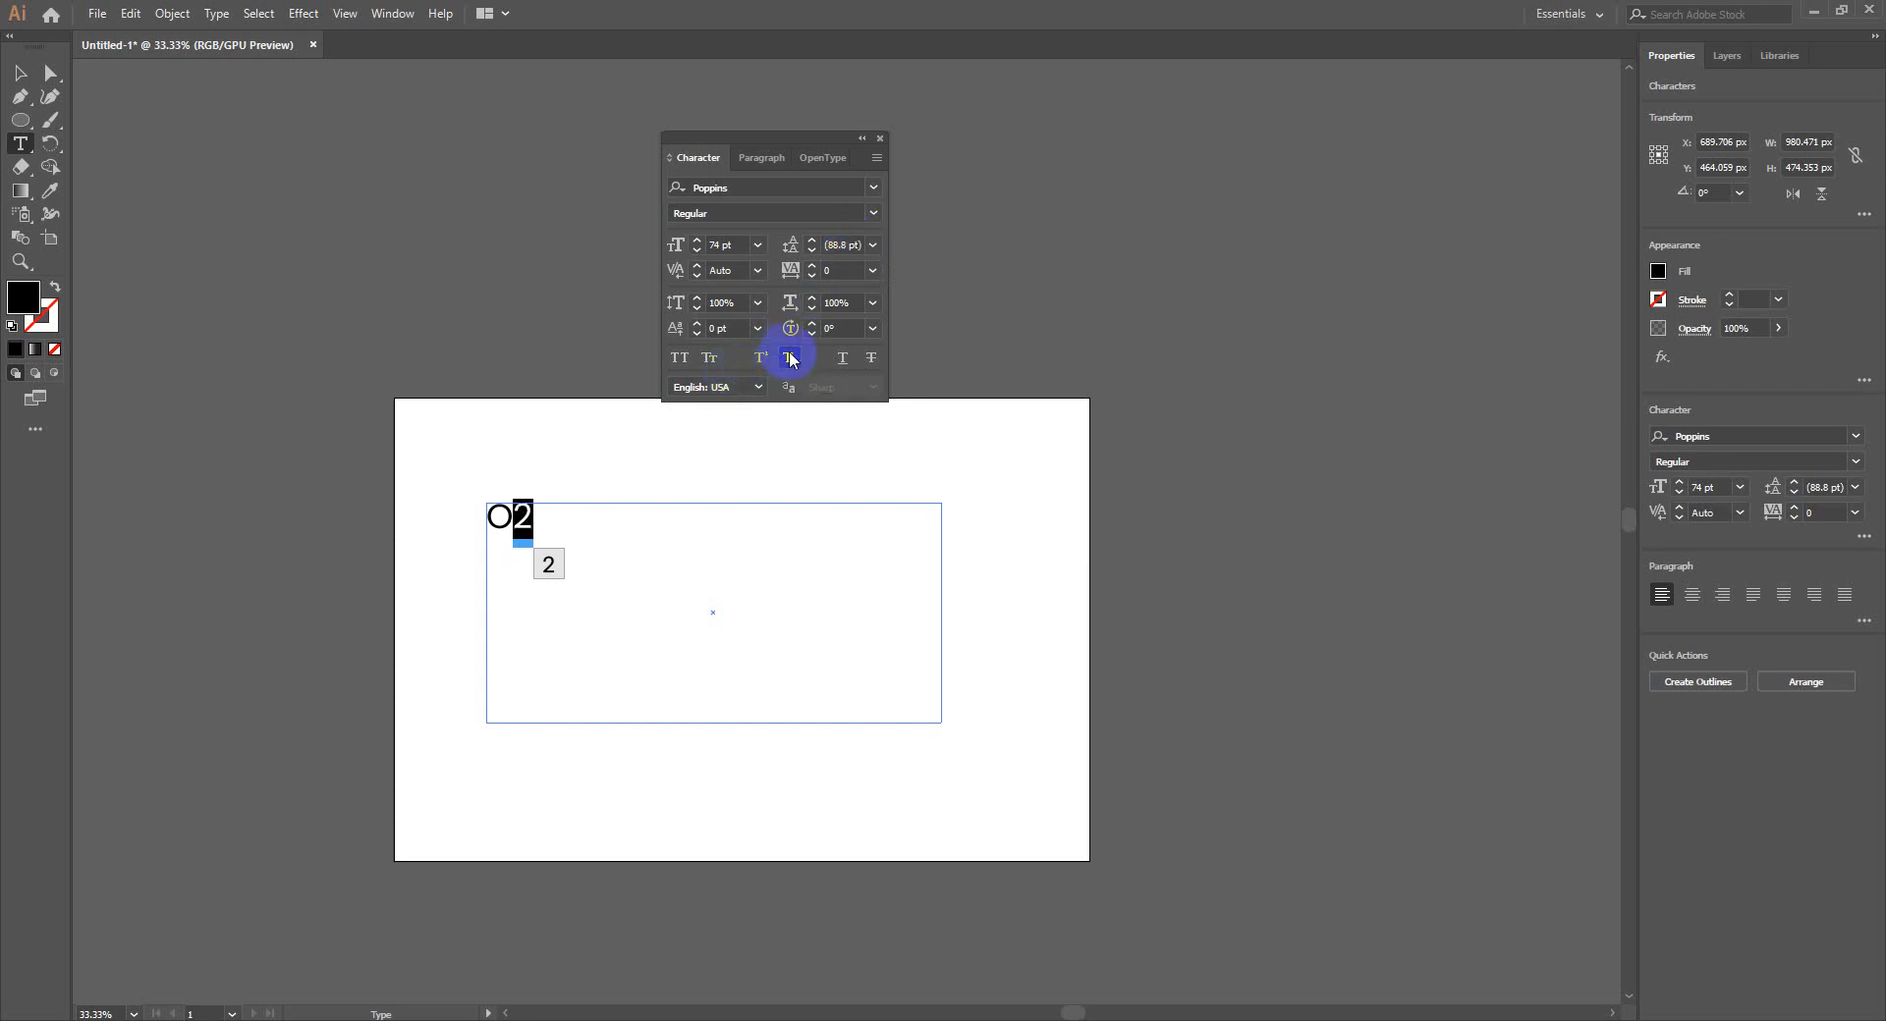
Underline the whole text "O2"
drag(550, 514, 477, 517)
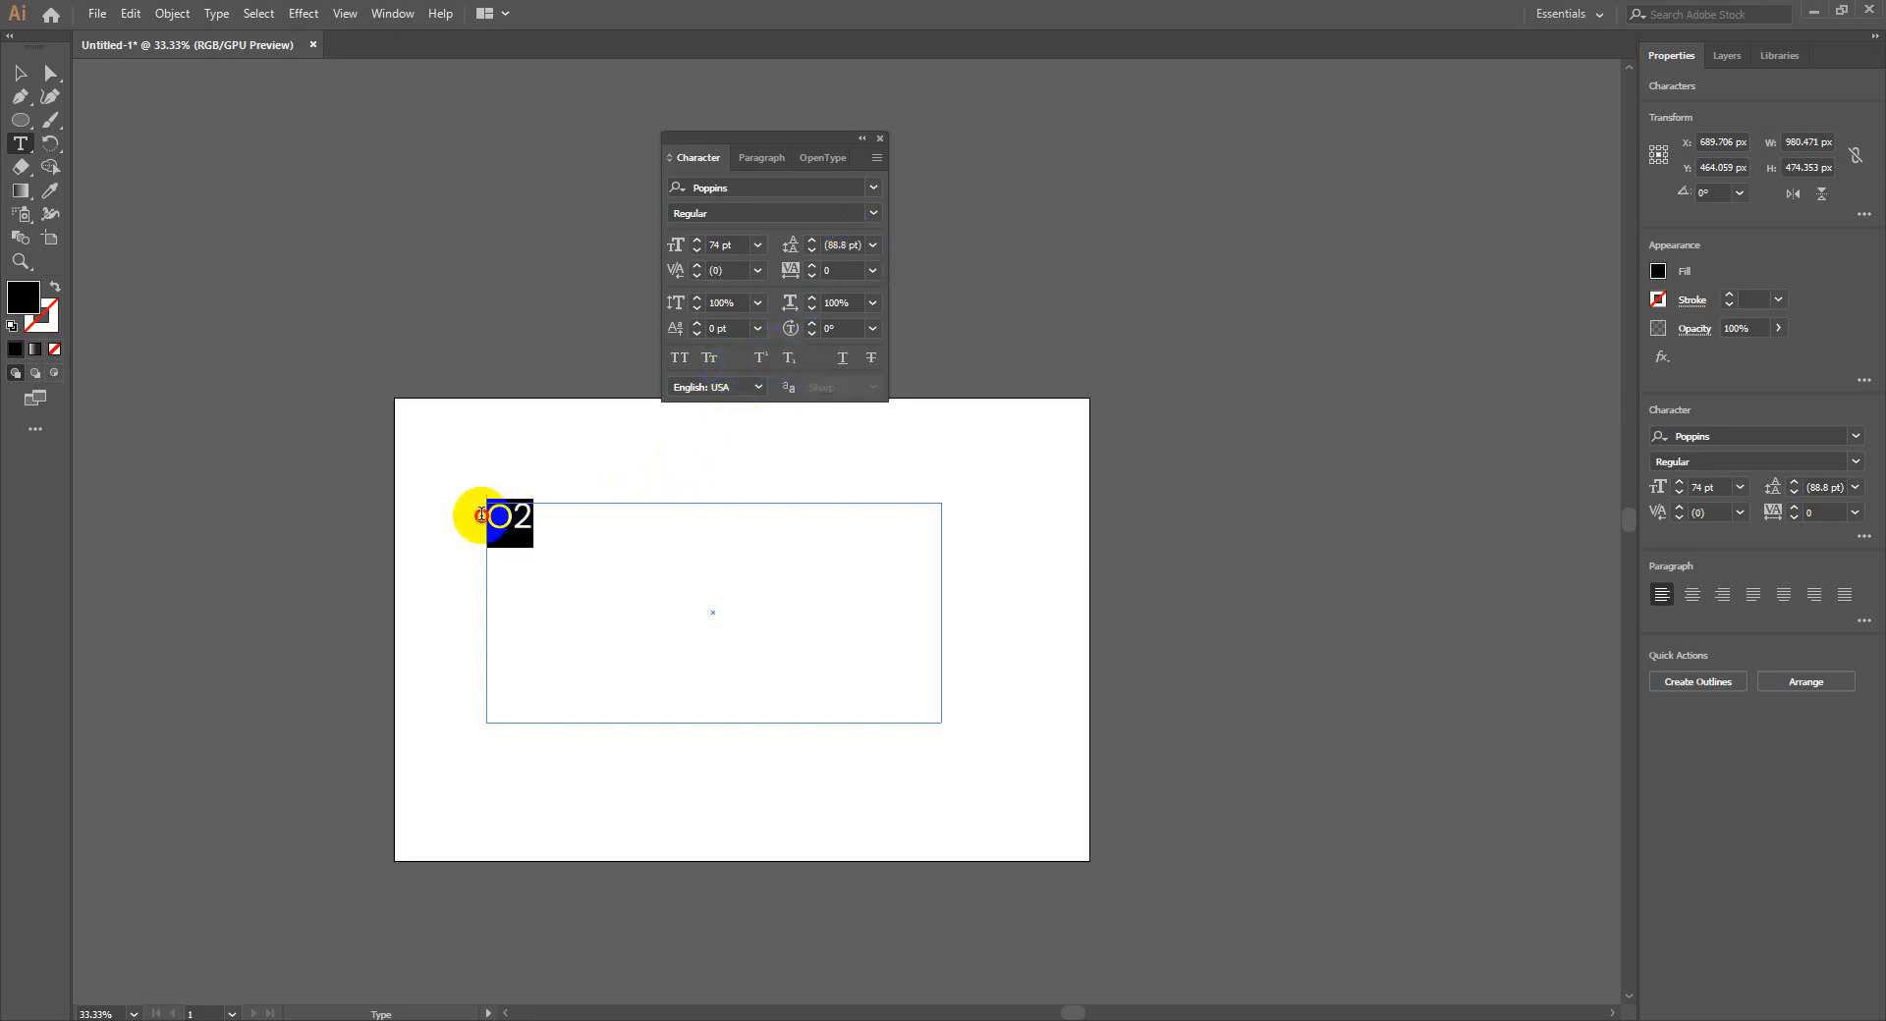
click(842, 357)
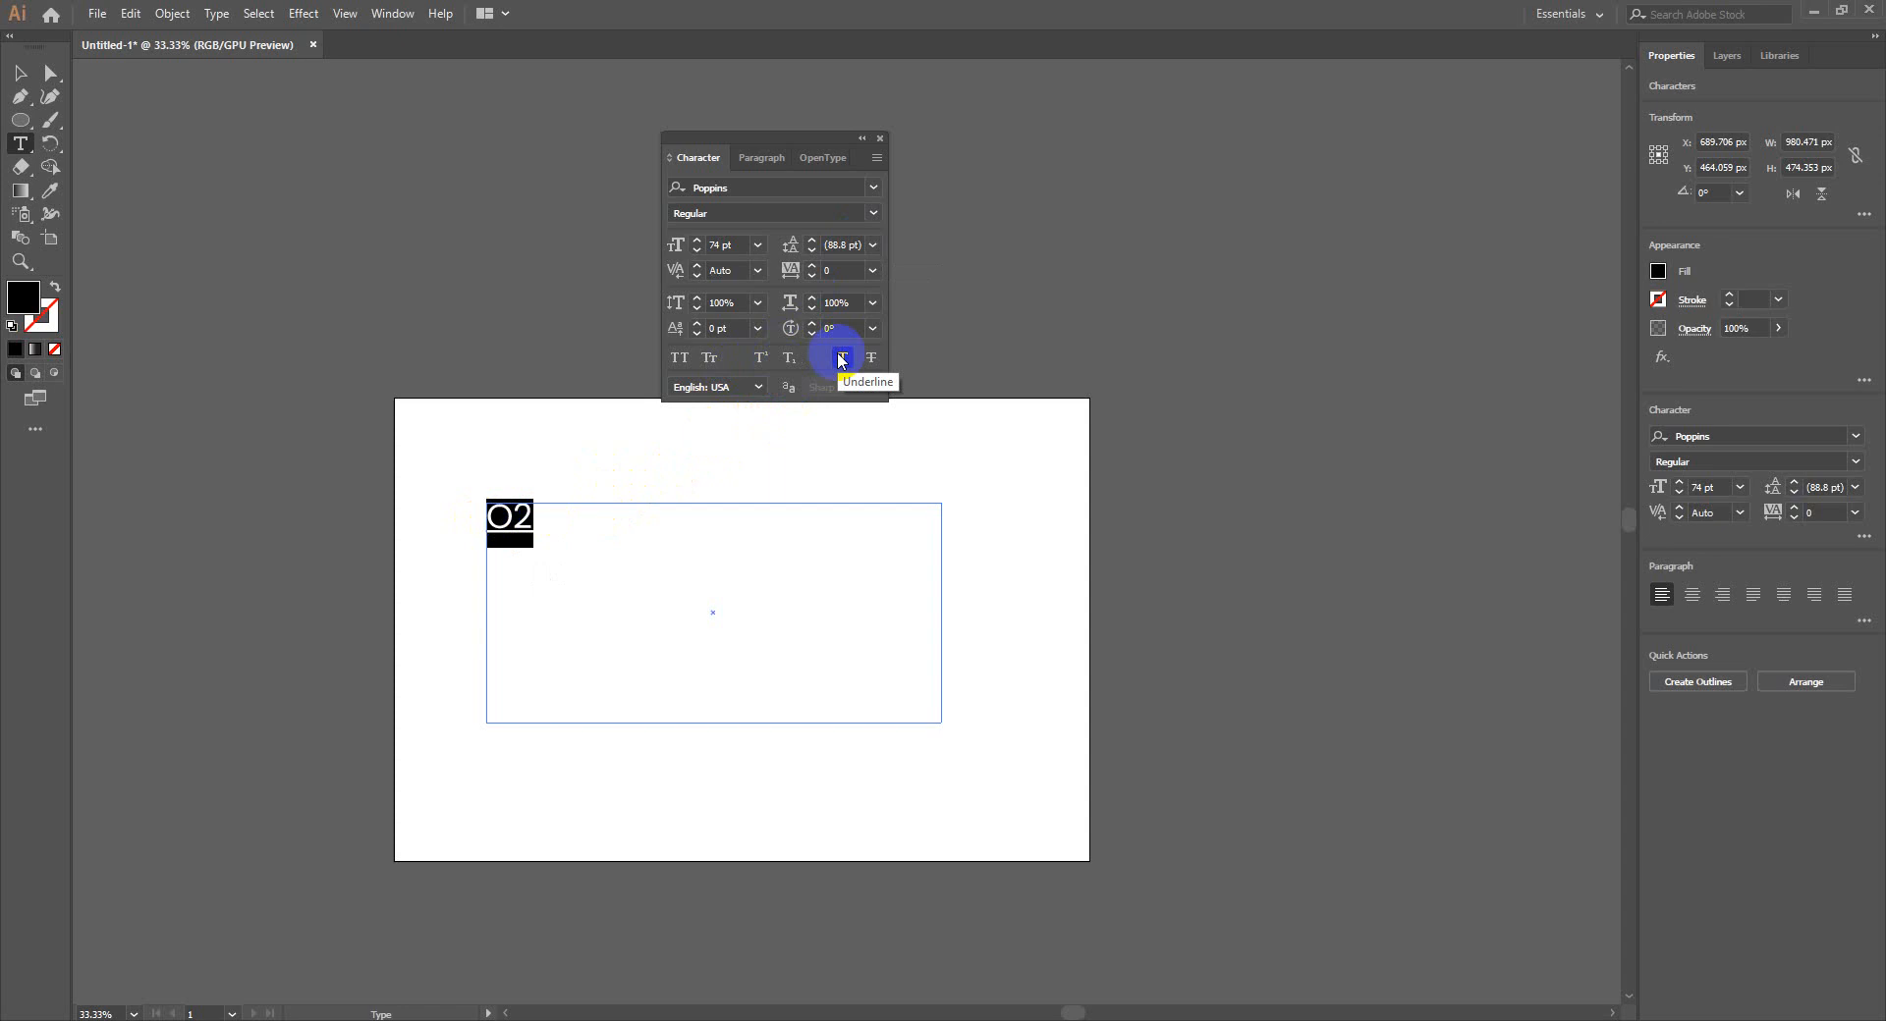
Switch off Underline for the text "O2" and apply Strikethrough to it instead
click(841, 358)
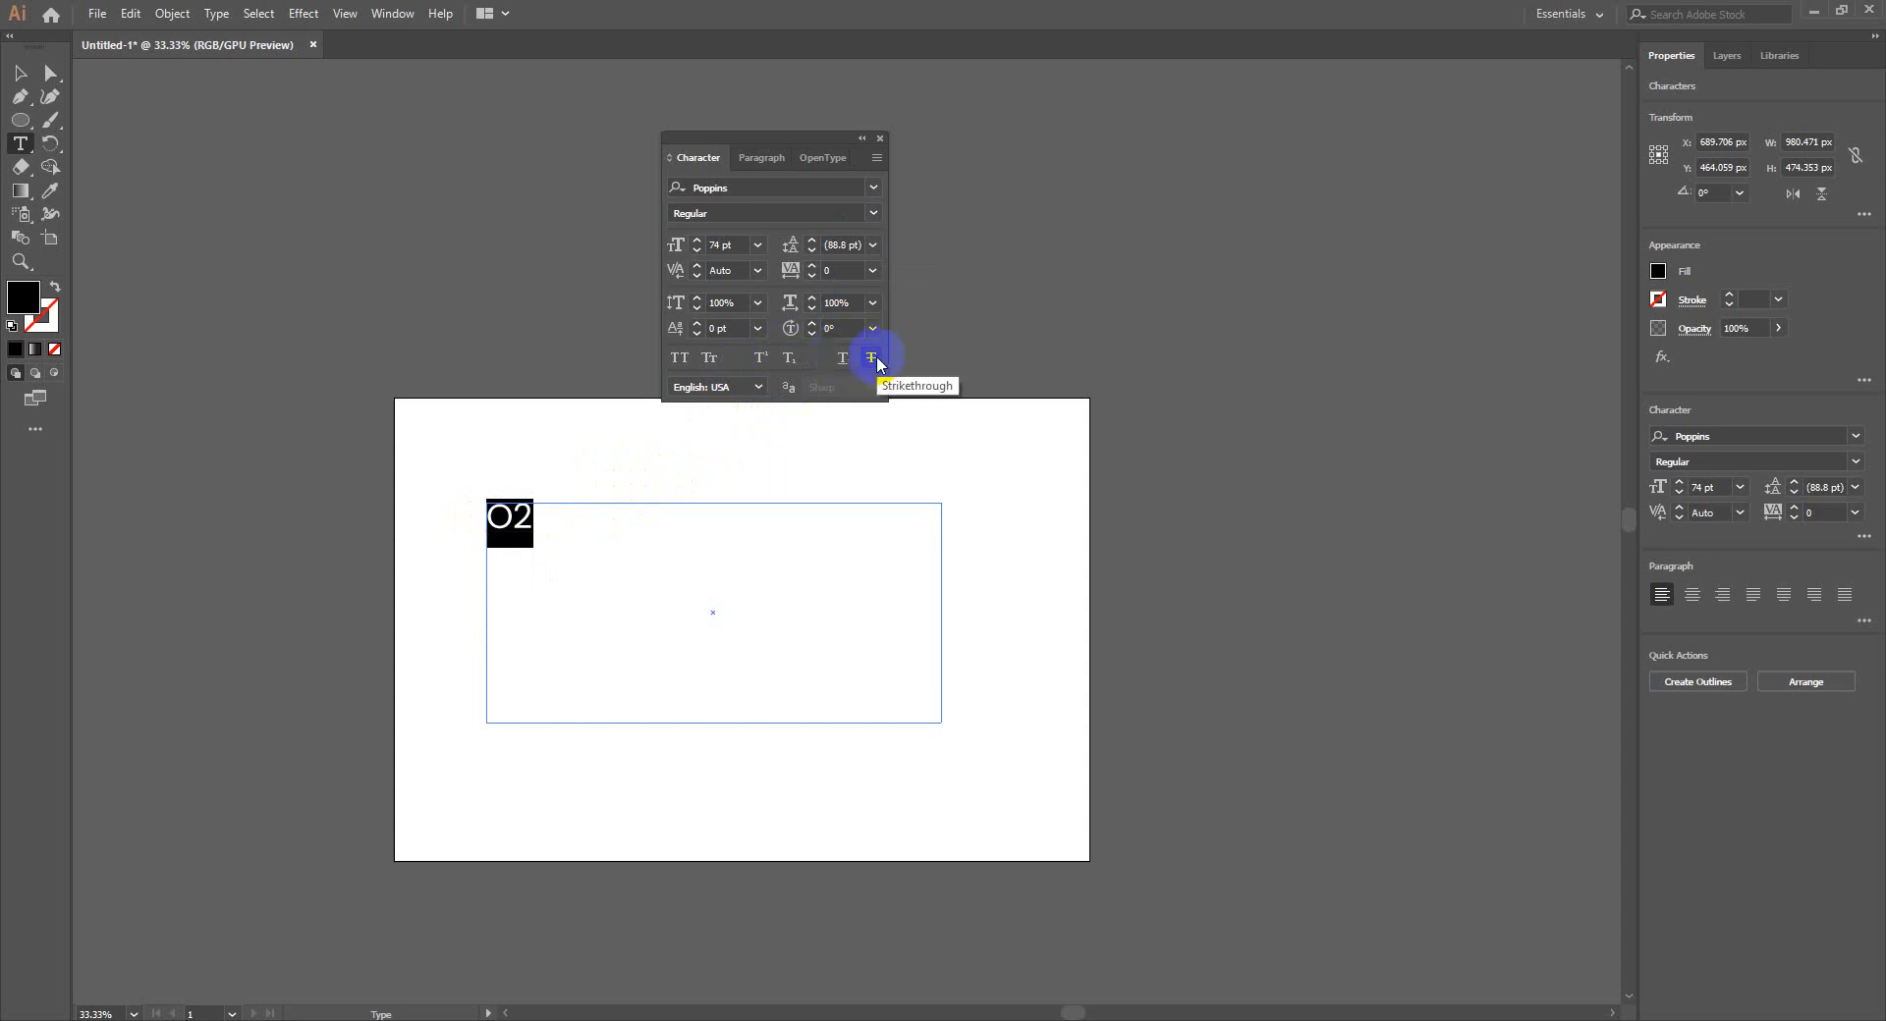
click(872, 358)
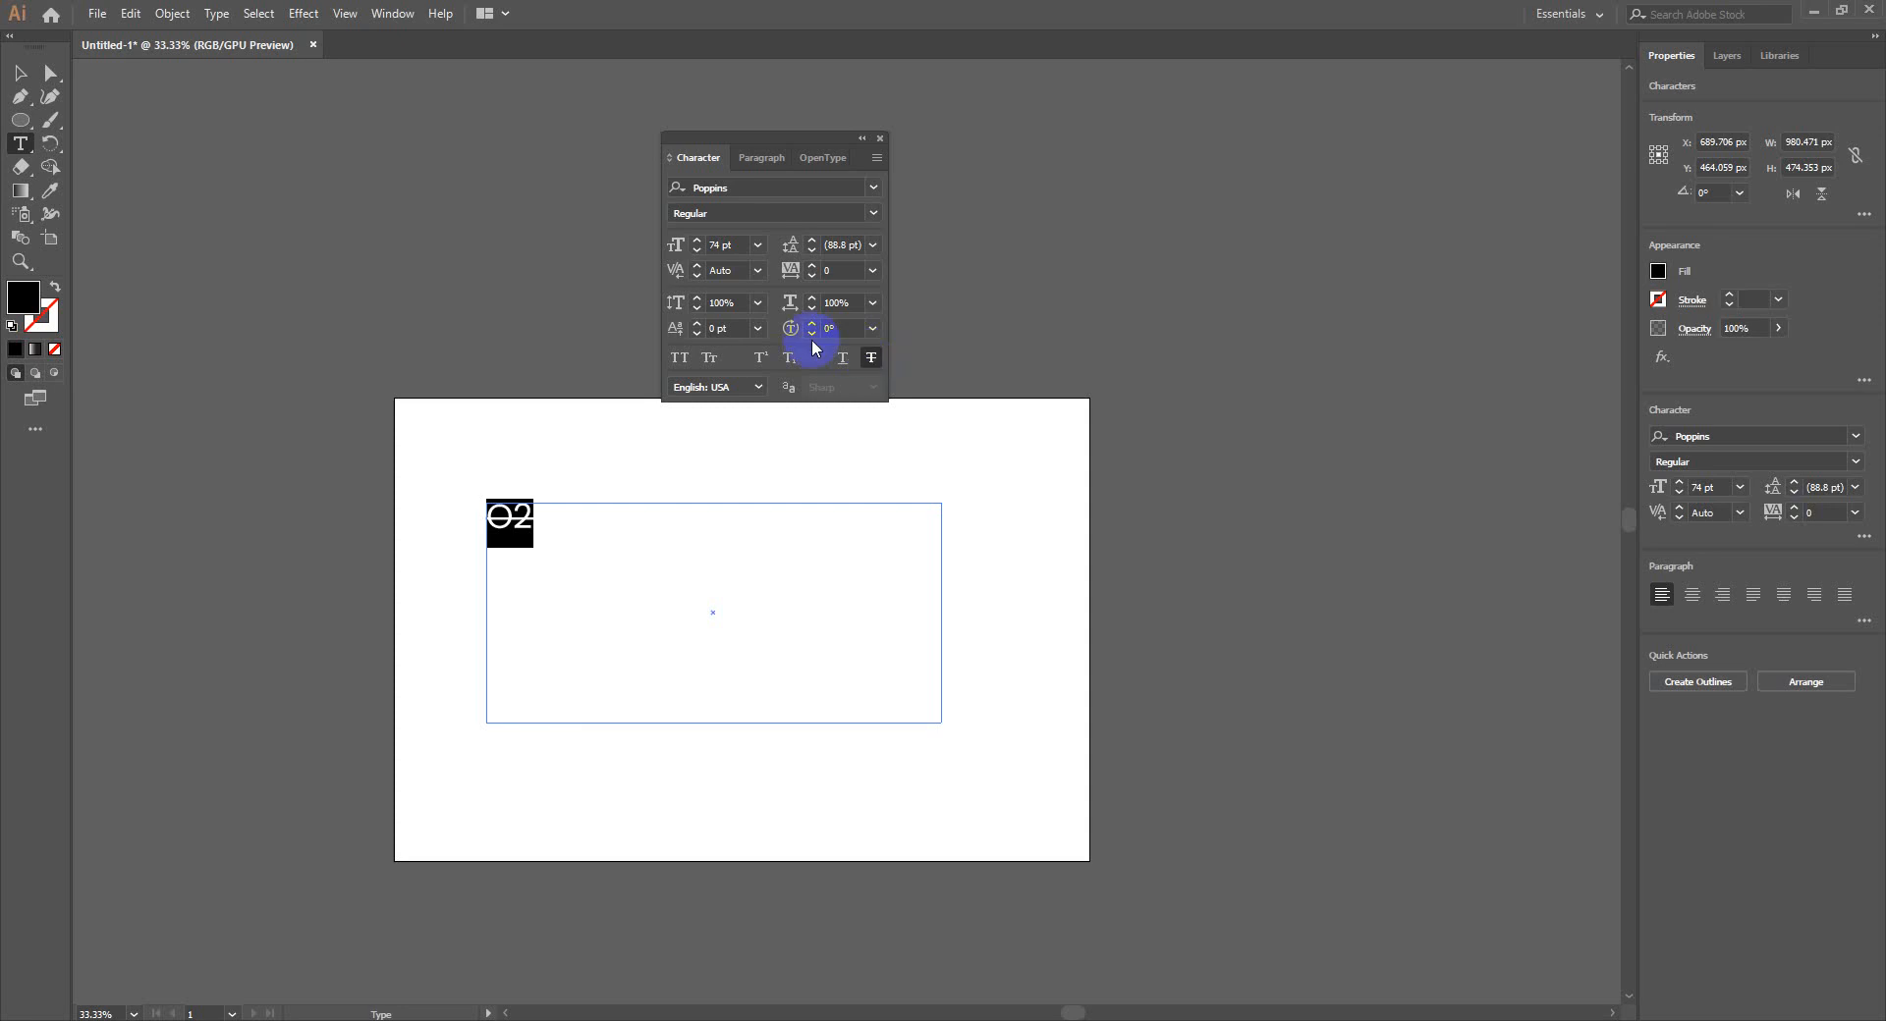
click(870, 365)
click(869, 366)
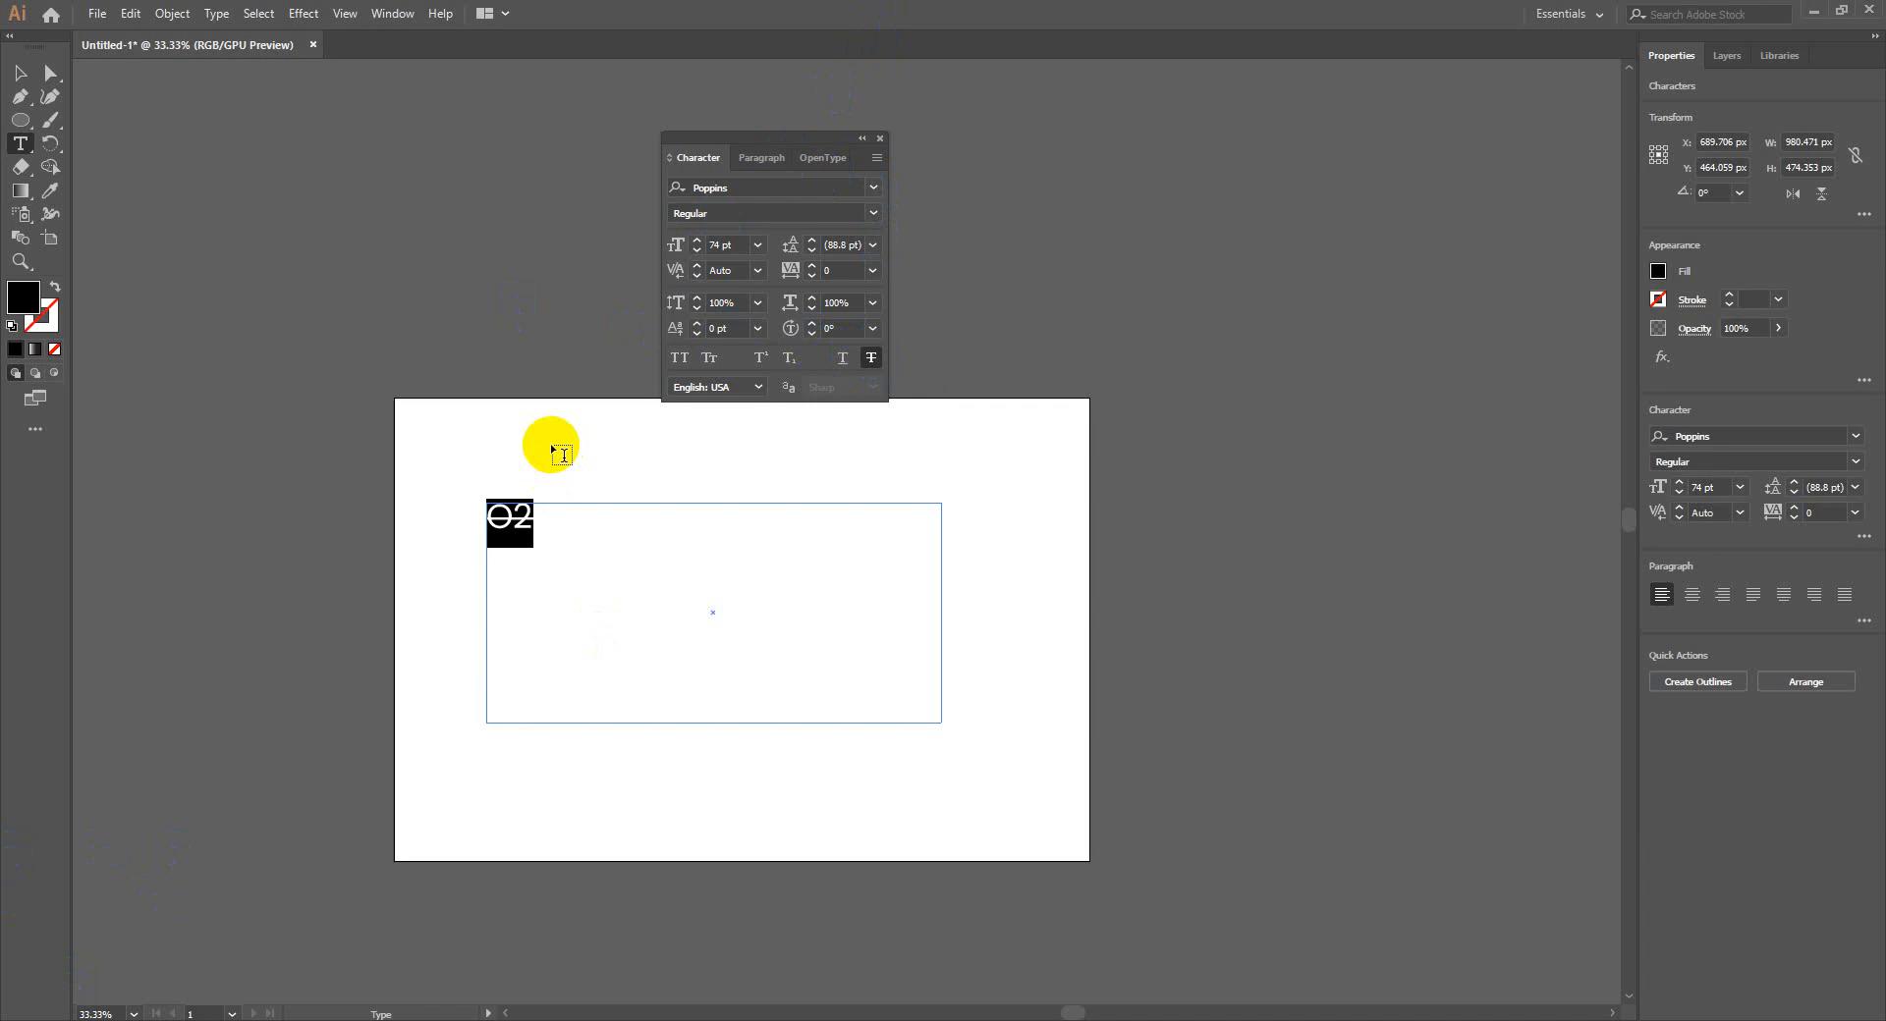
Delete the "O2" text frame and draw a new area text frame with placeholder text, about 1345 by 864 px, across the artboard
click(20, 73)
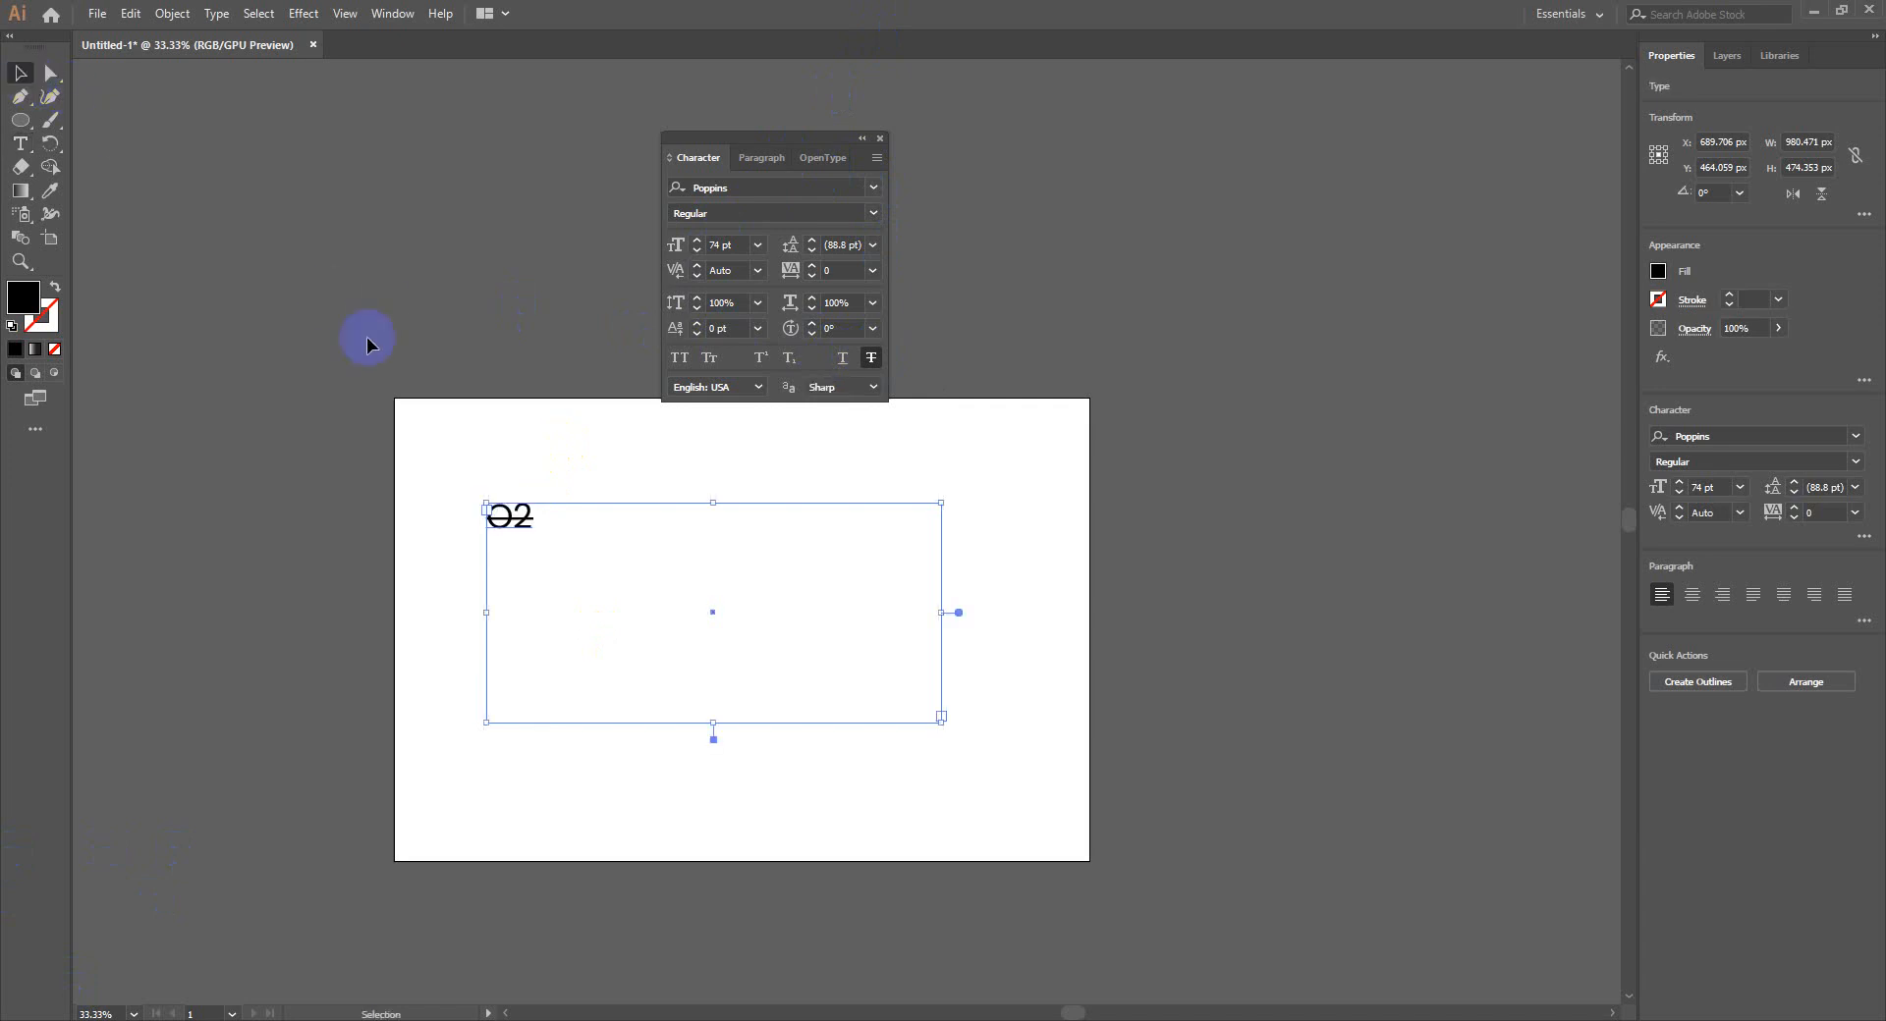
key(Delete)
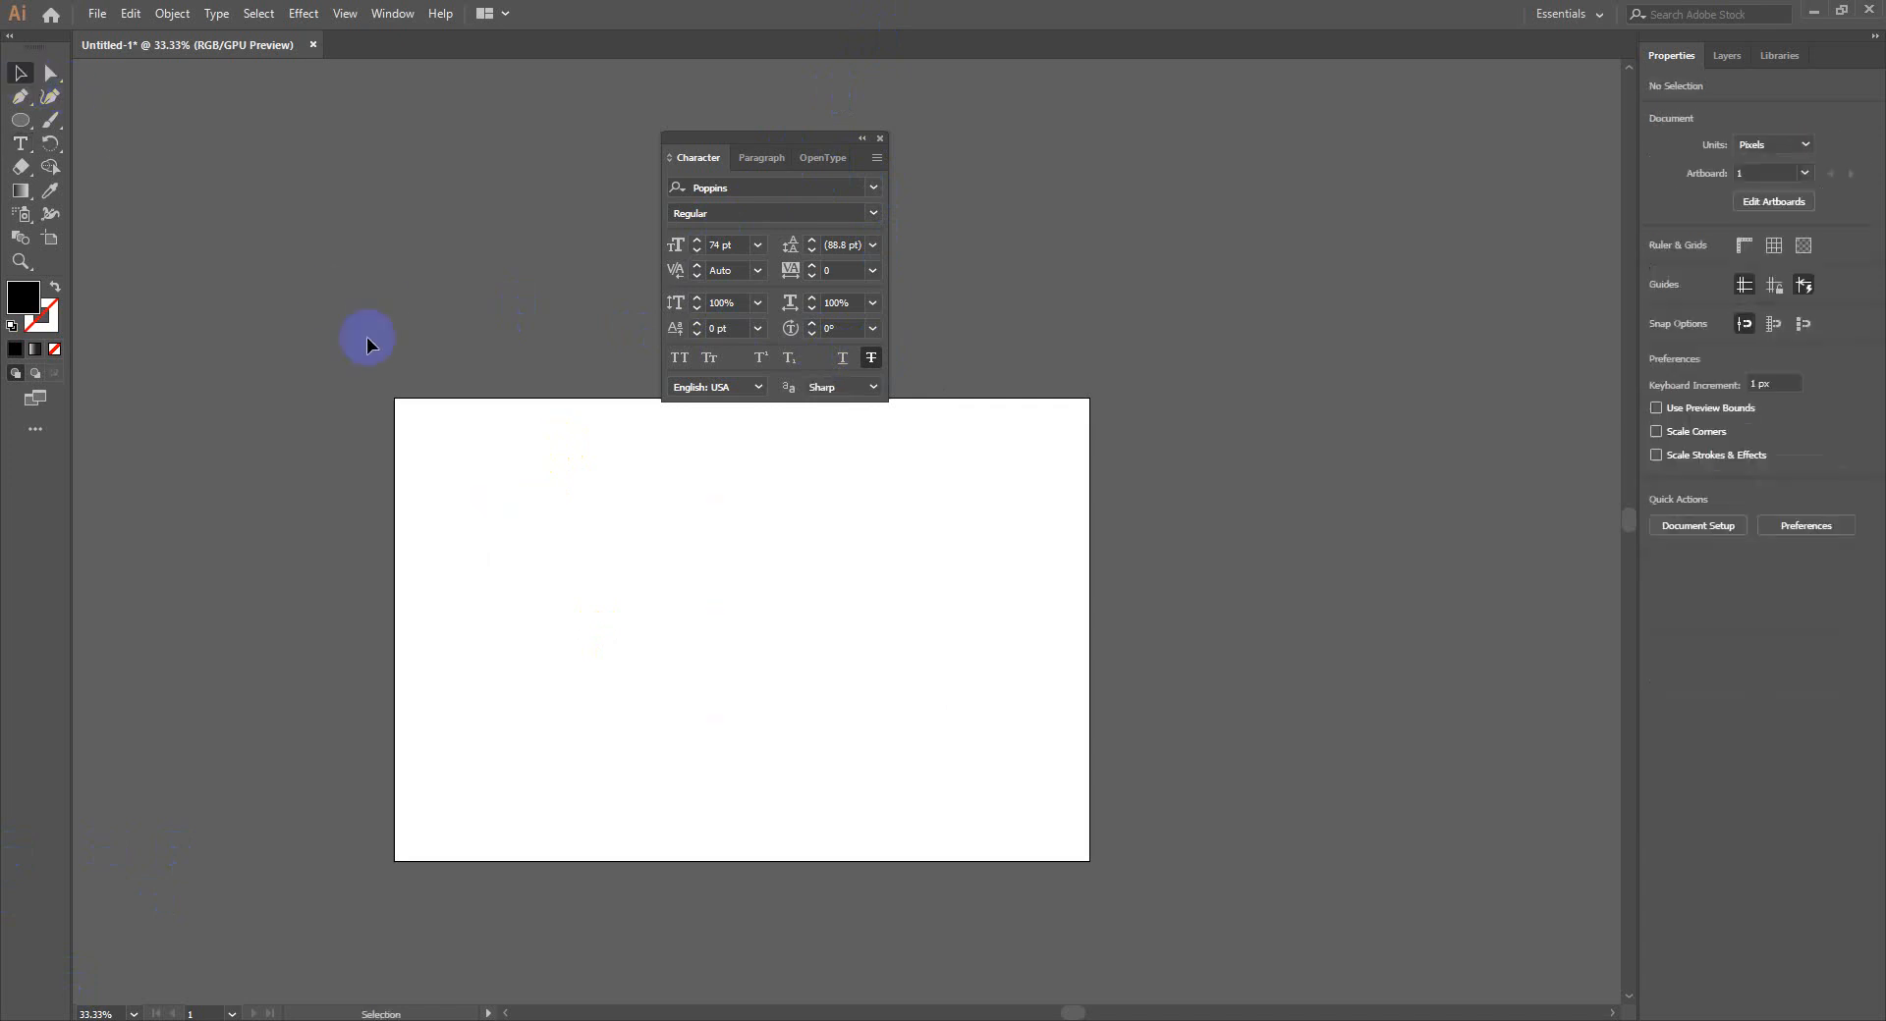
click(23, 151)
drag(430, 439, 1054, 837)
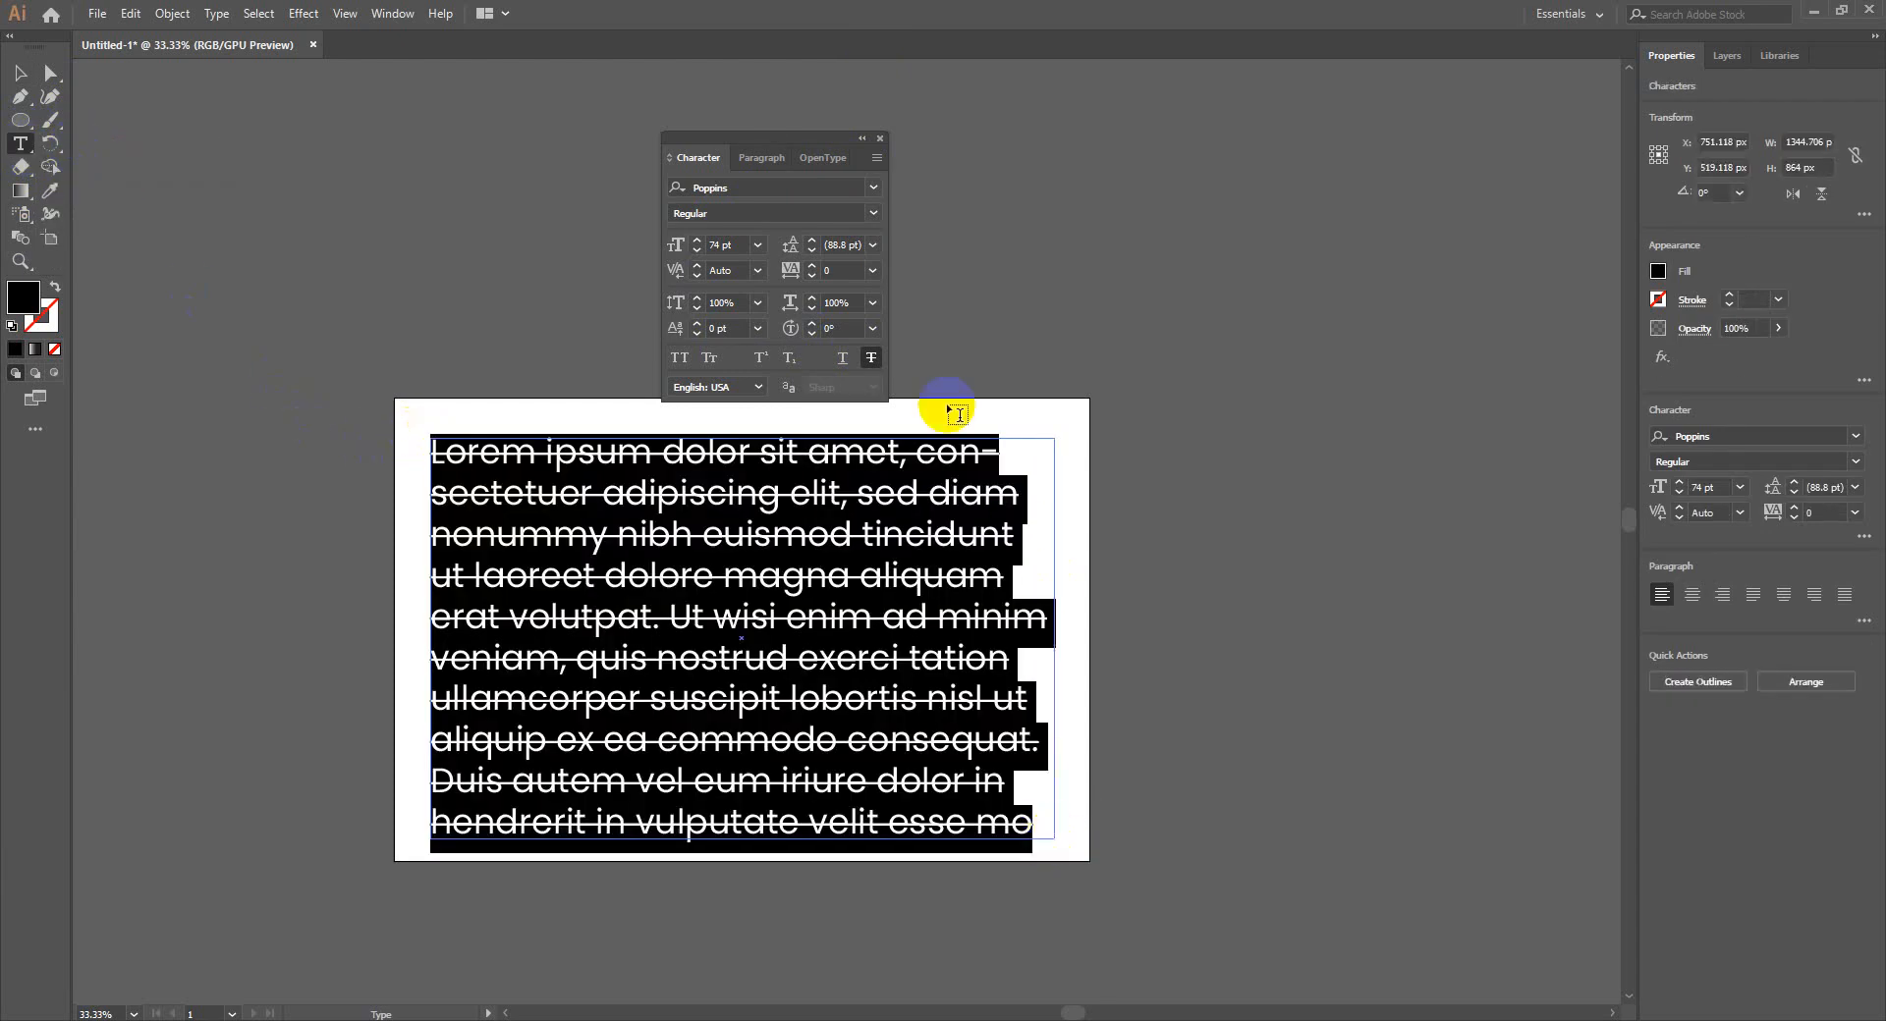
Switch off Strikethrough for the placeholder text and reduce its font size to 53 pt
click(871, 359)
click(841, 499)
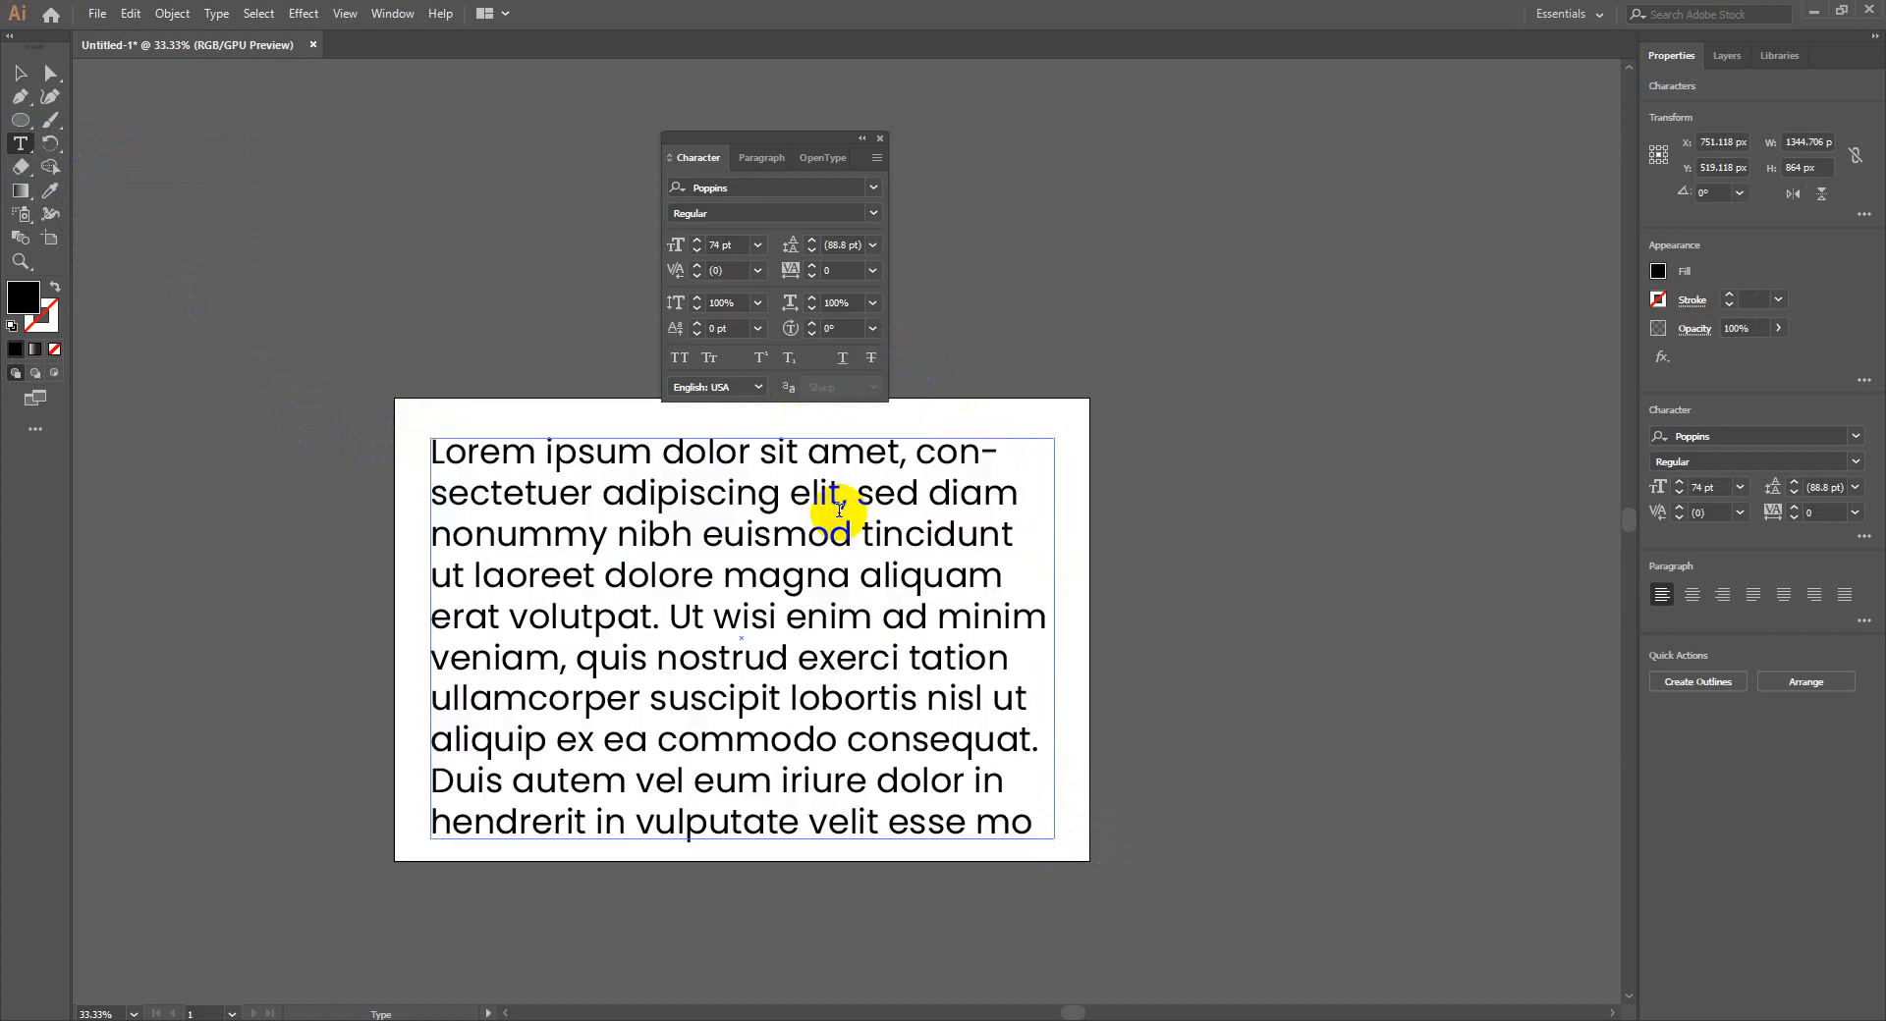
key(ctrl+a)
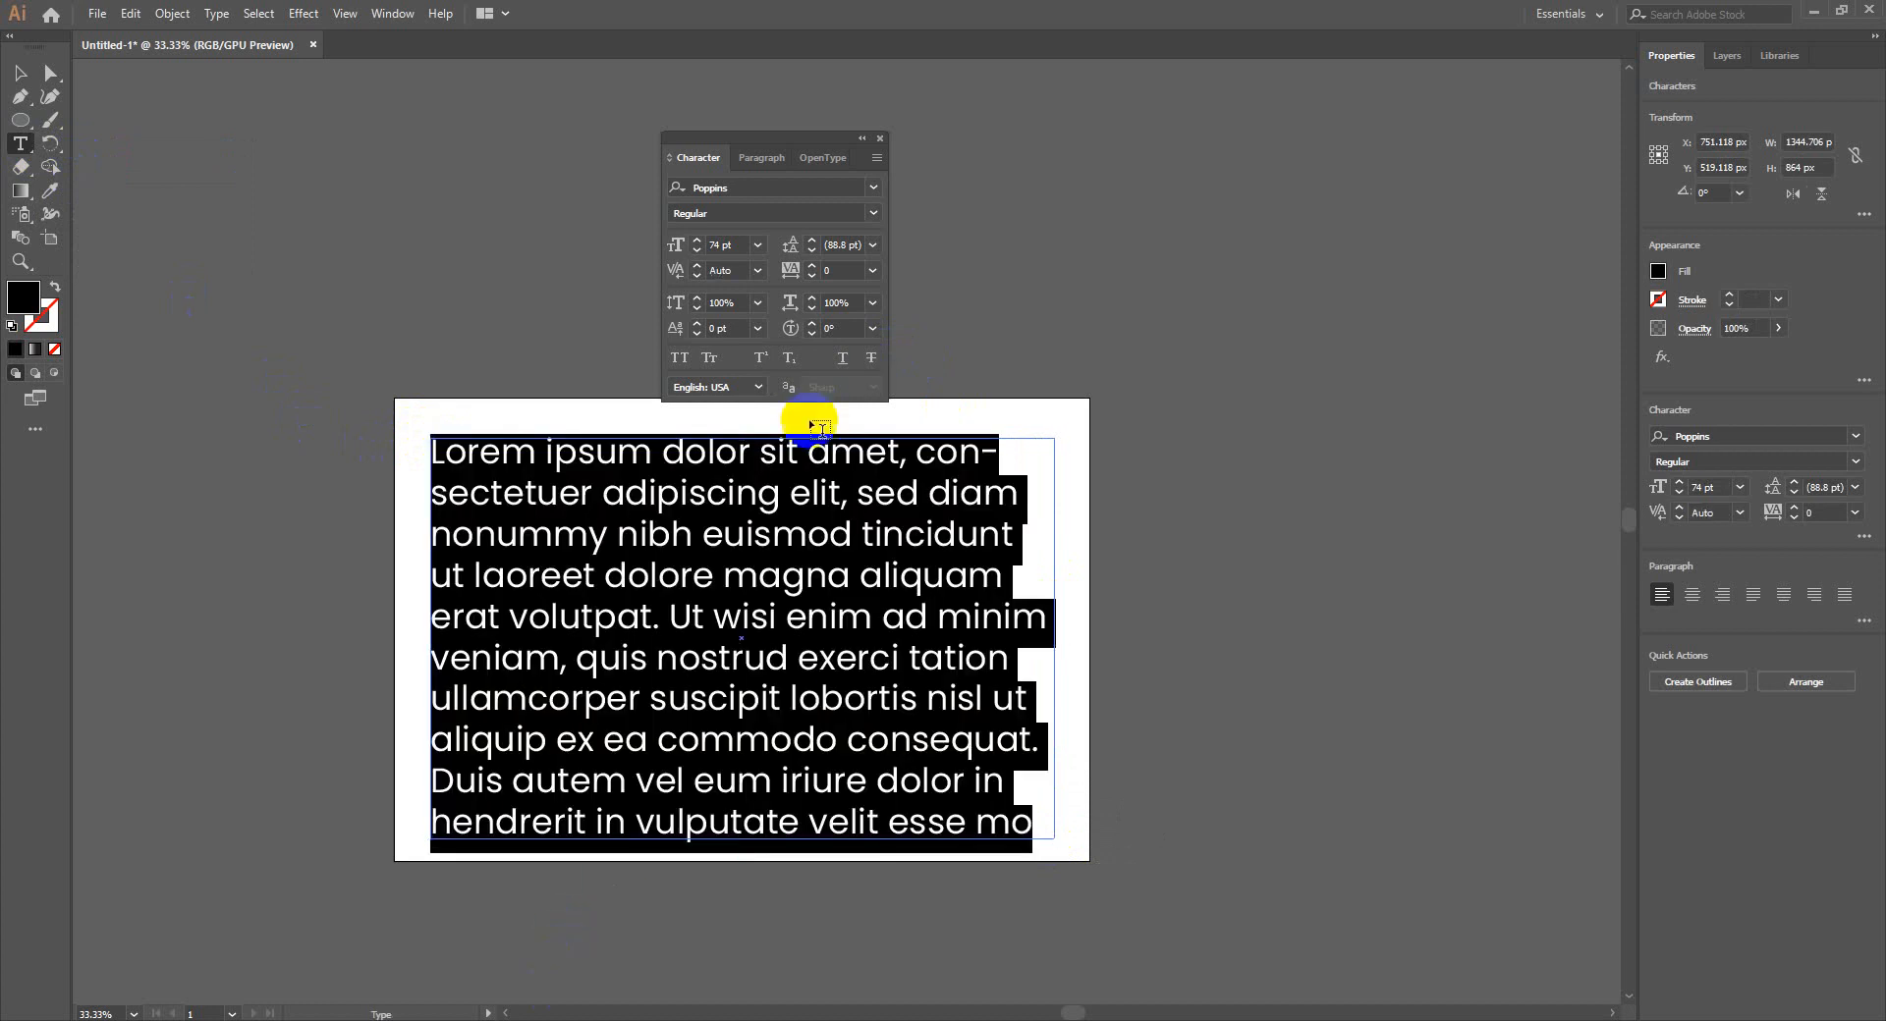
click(731, 245)
scroll(731, 245, down, 7)
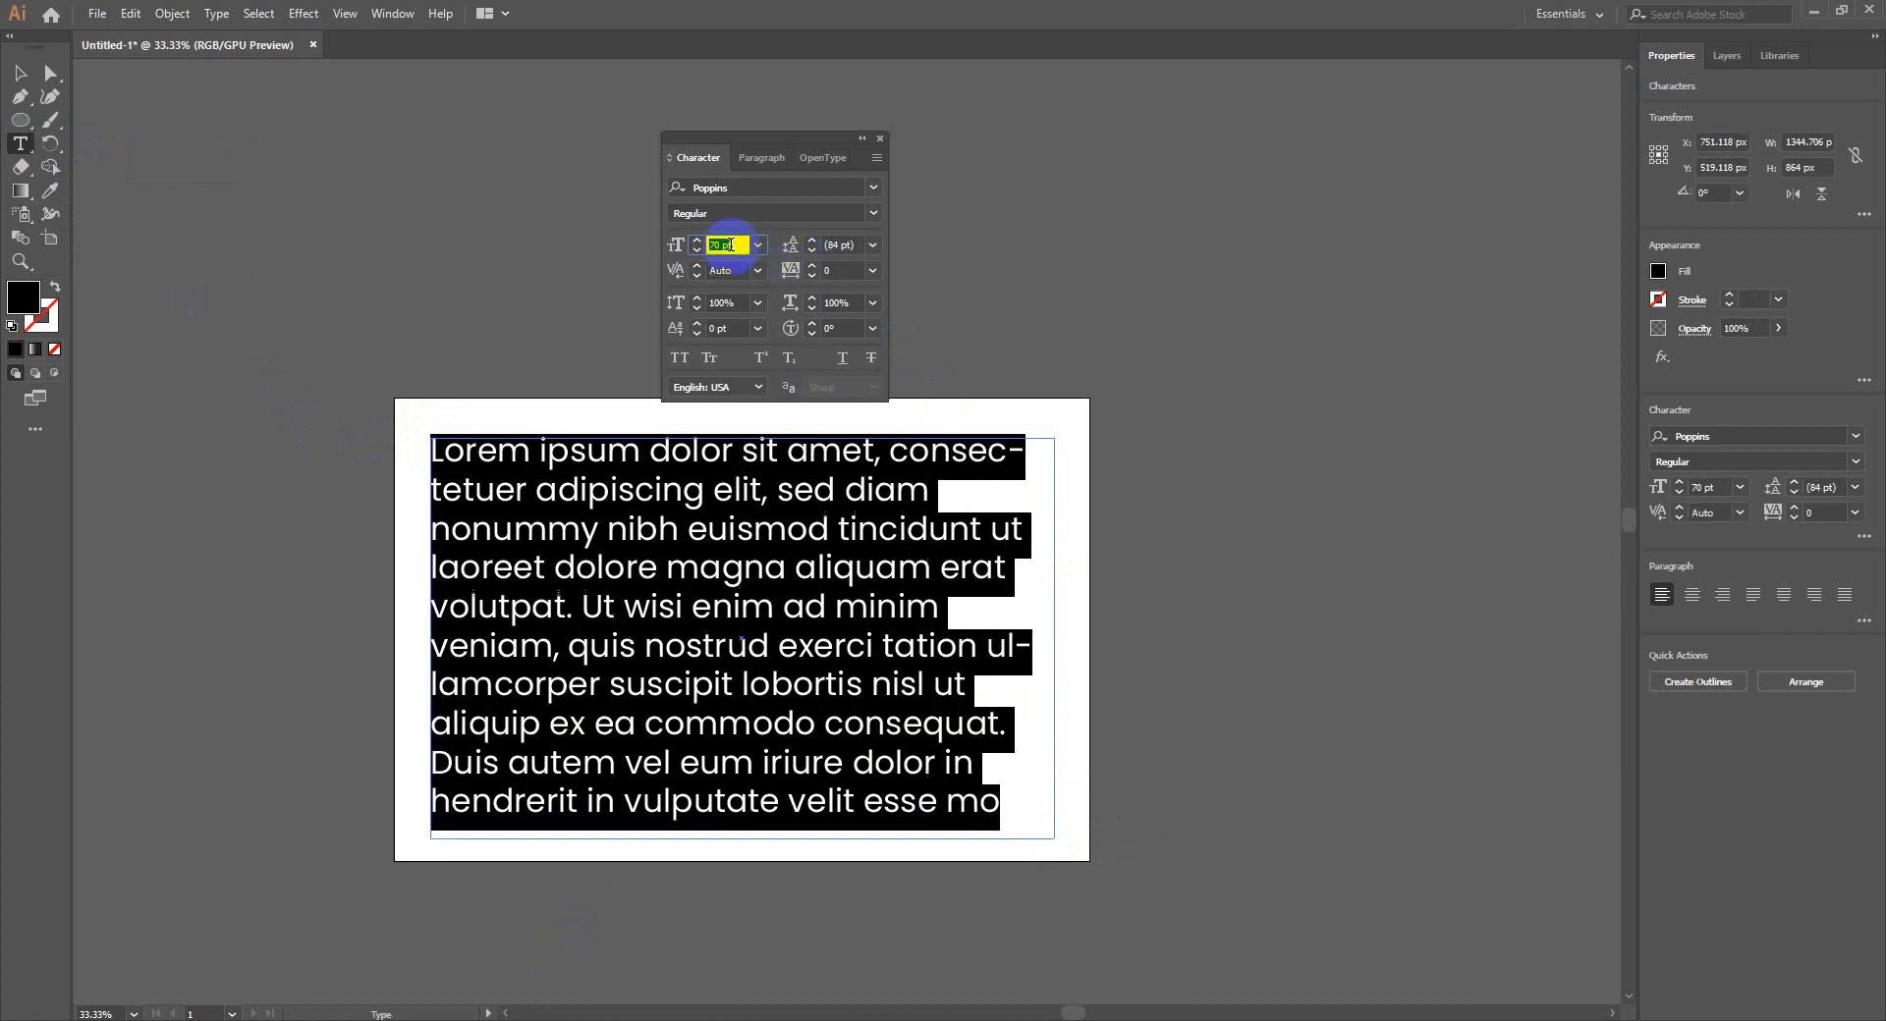
scroll(730, 246, down, 14)
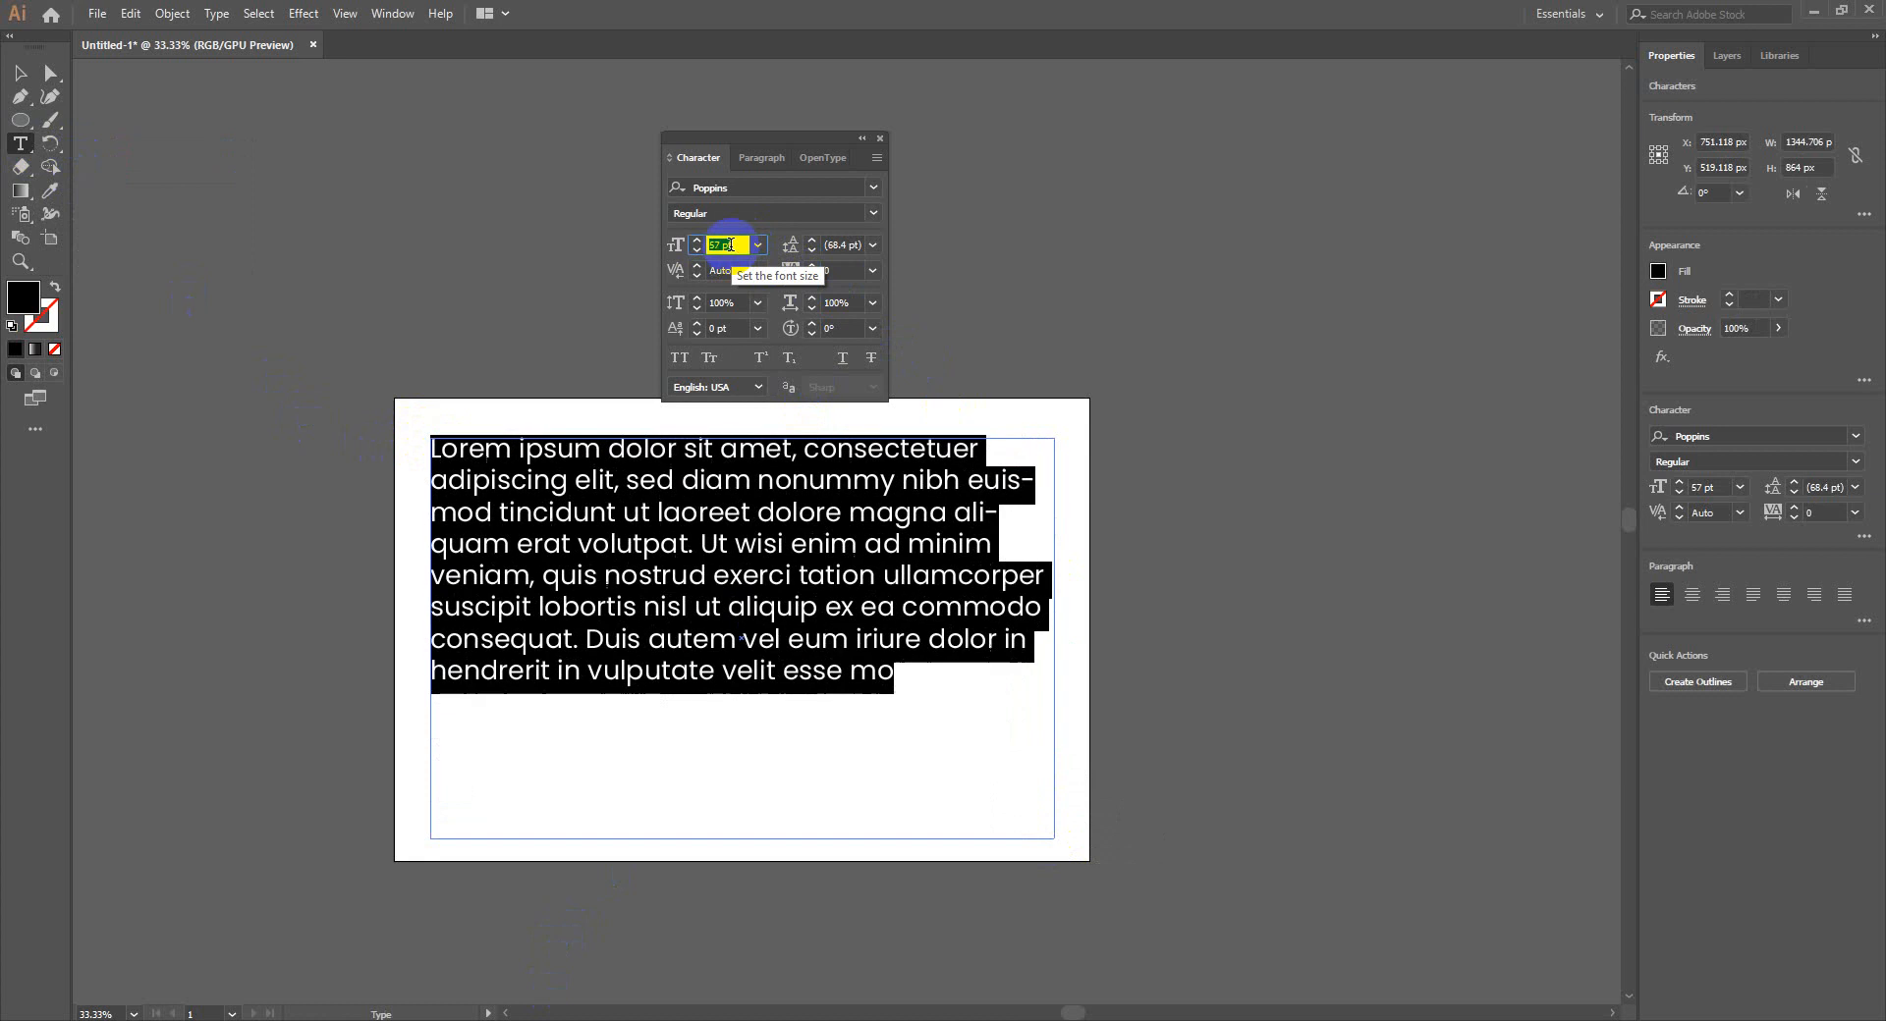
Try centre and right alignment on the placeholder paragraph and return it to left alignment
click(762, 159)
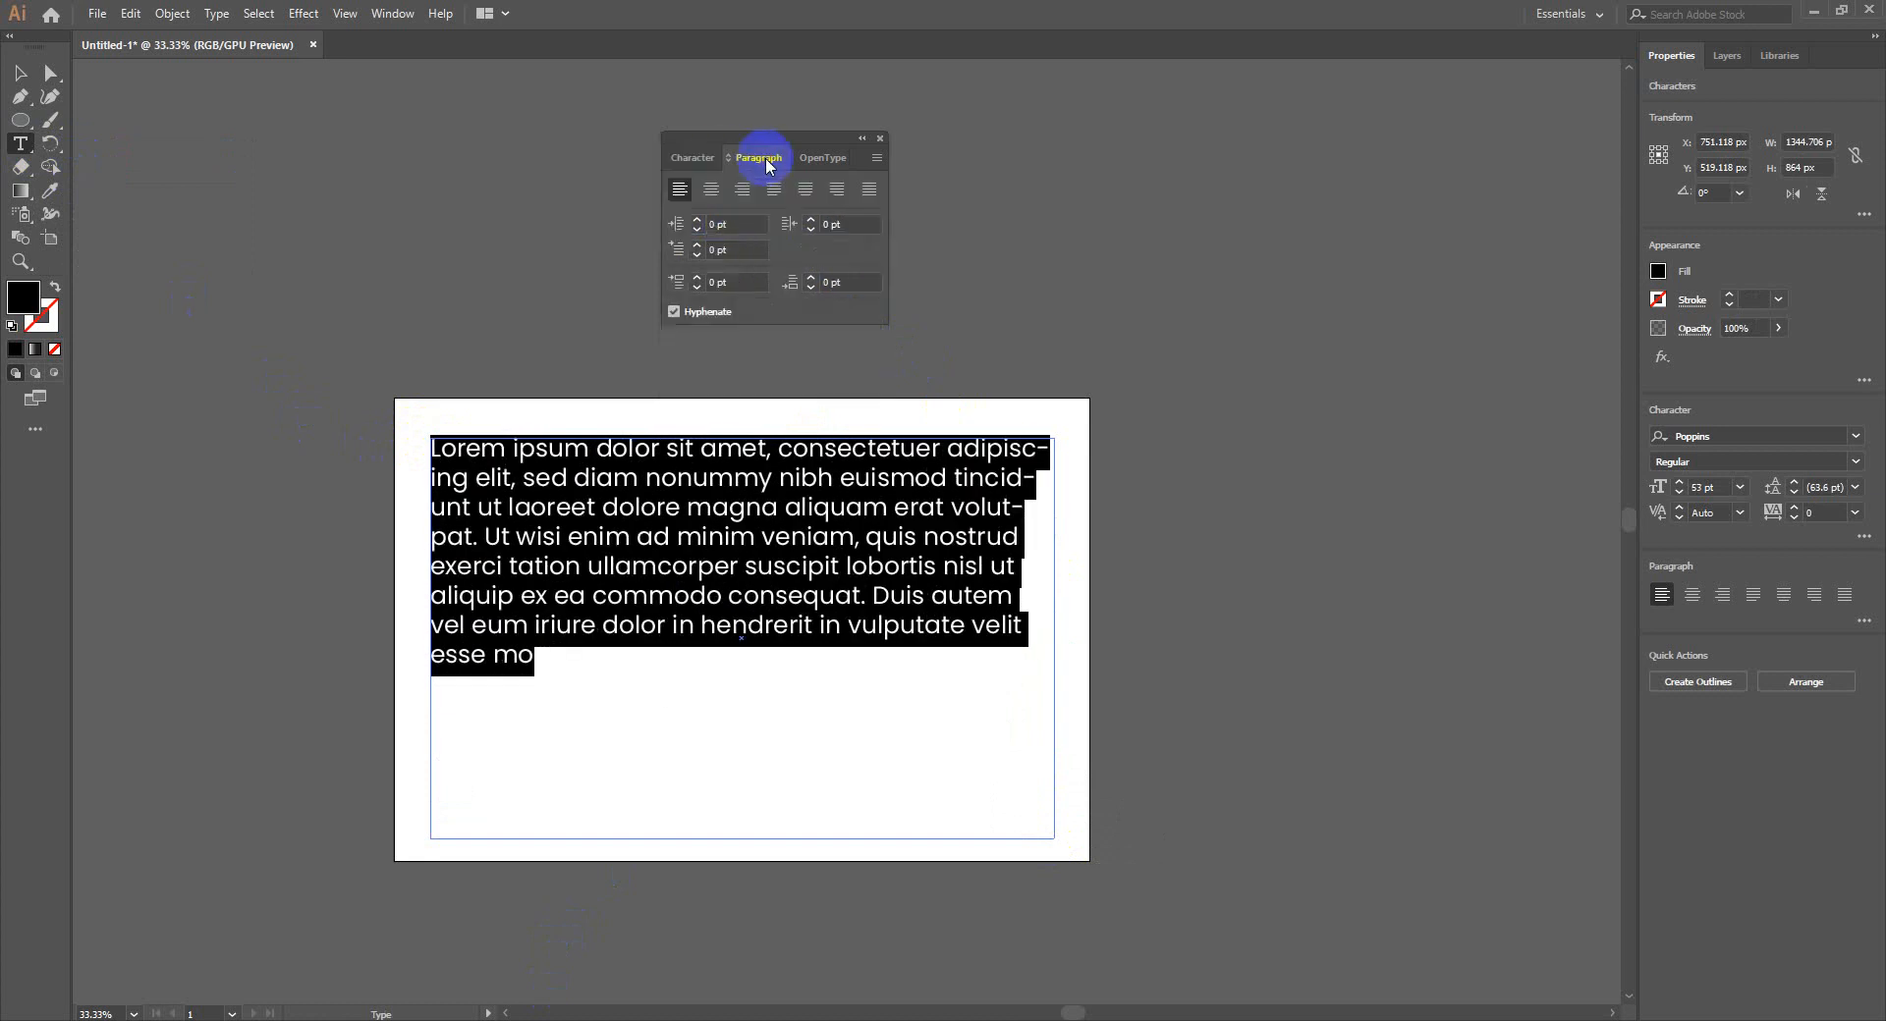
click(711, 189)
click(736, 194)
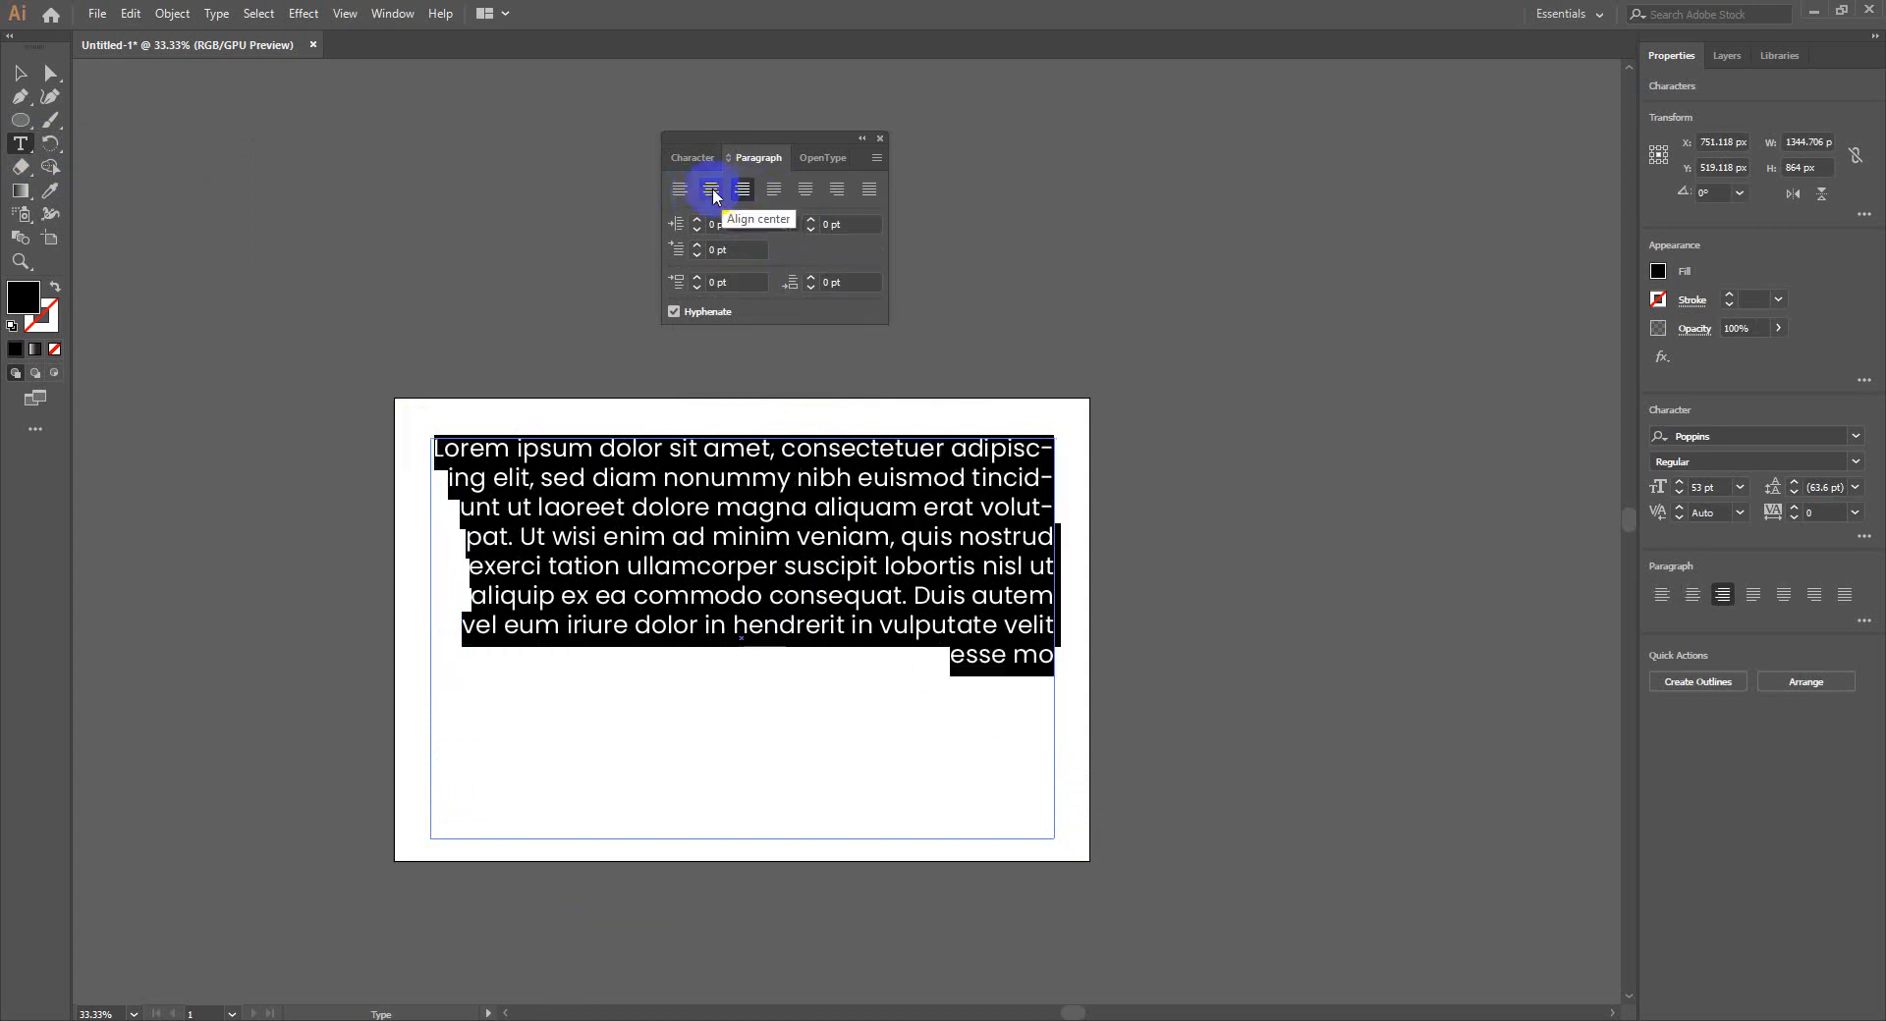
click(682, 190)
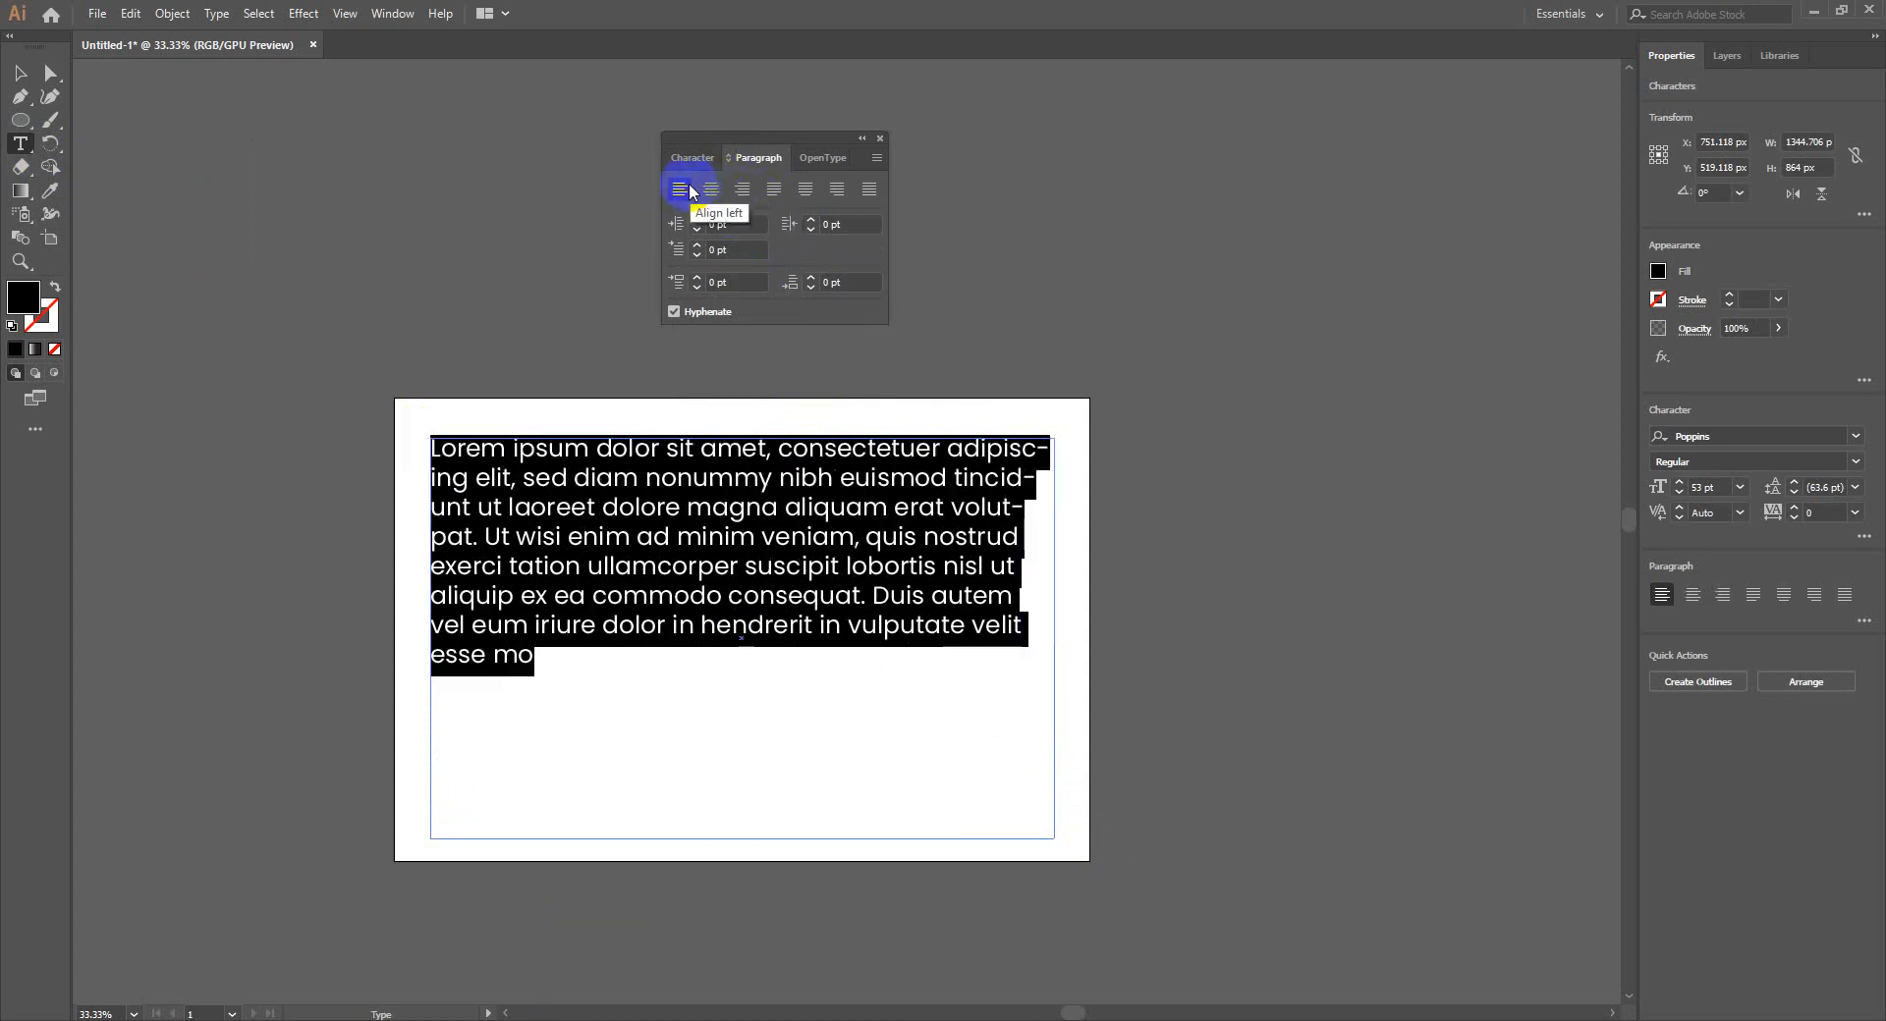
Try the justification options on the paragraph and settle on Justify with last line aligned left
click(773, 190)
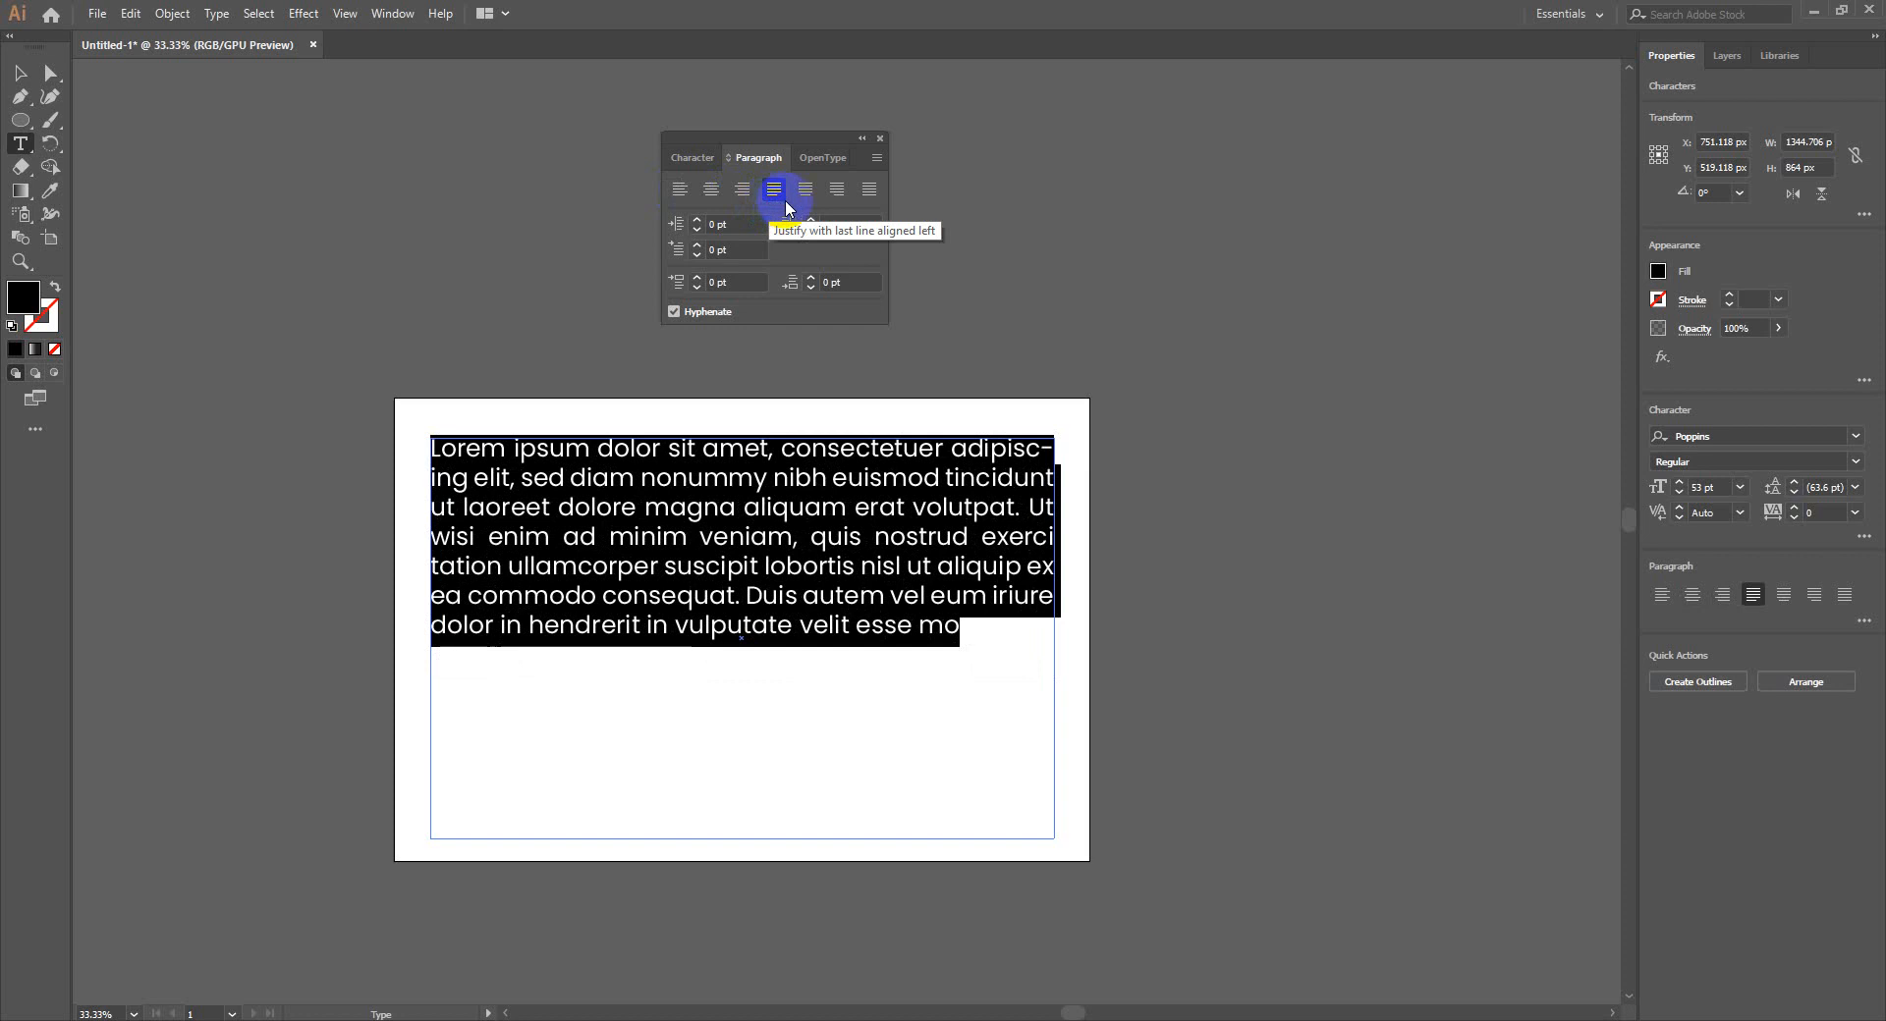
click(806, 193)
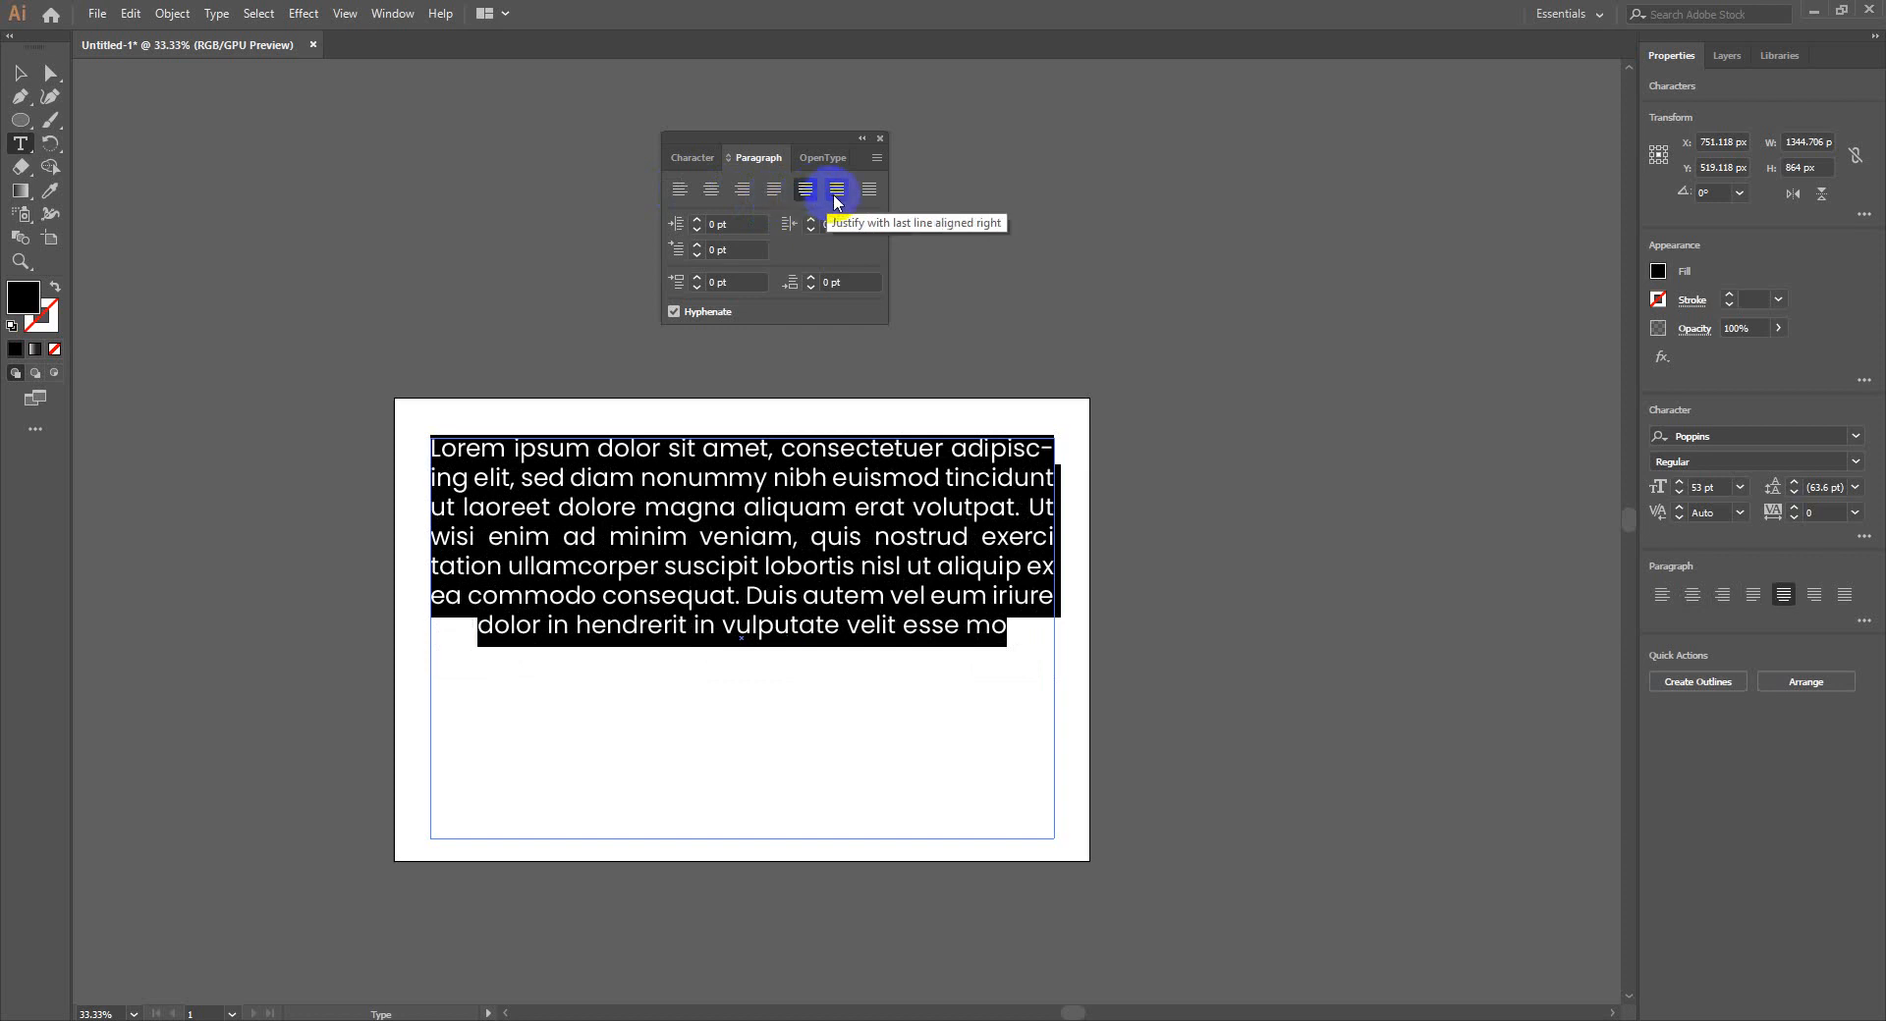
click(837, 191)
click(870, 190)
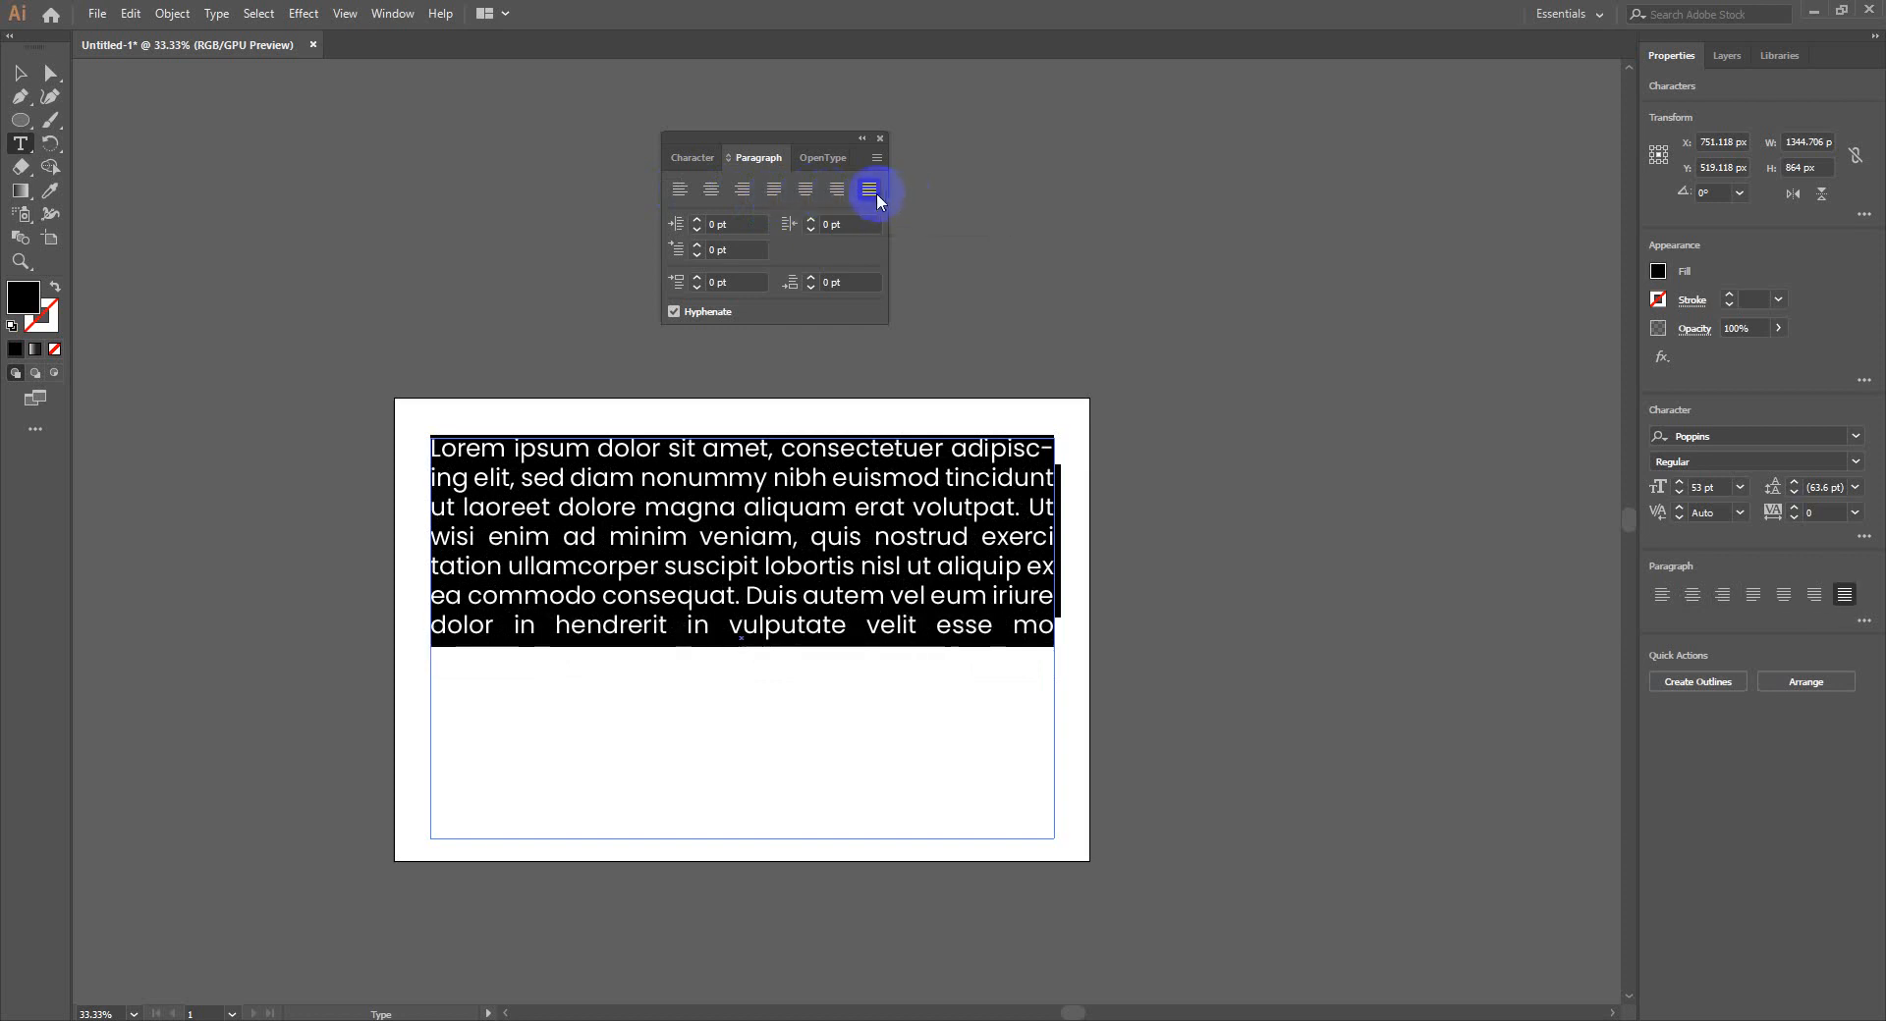
click(782, 203)
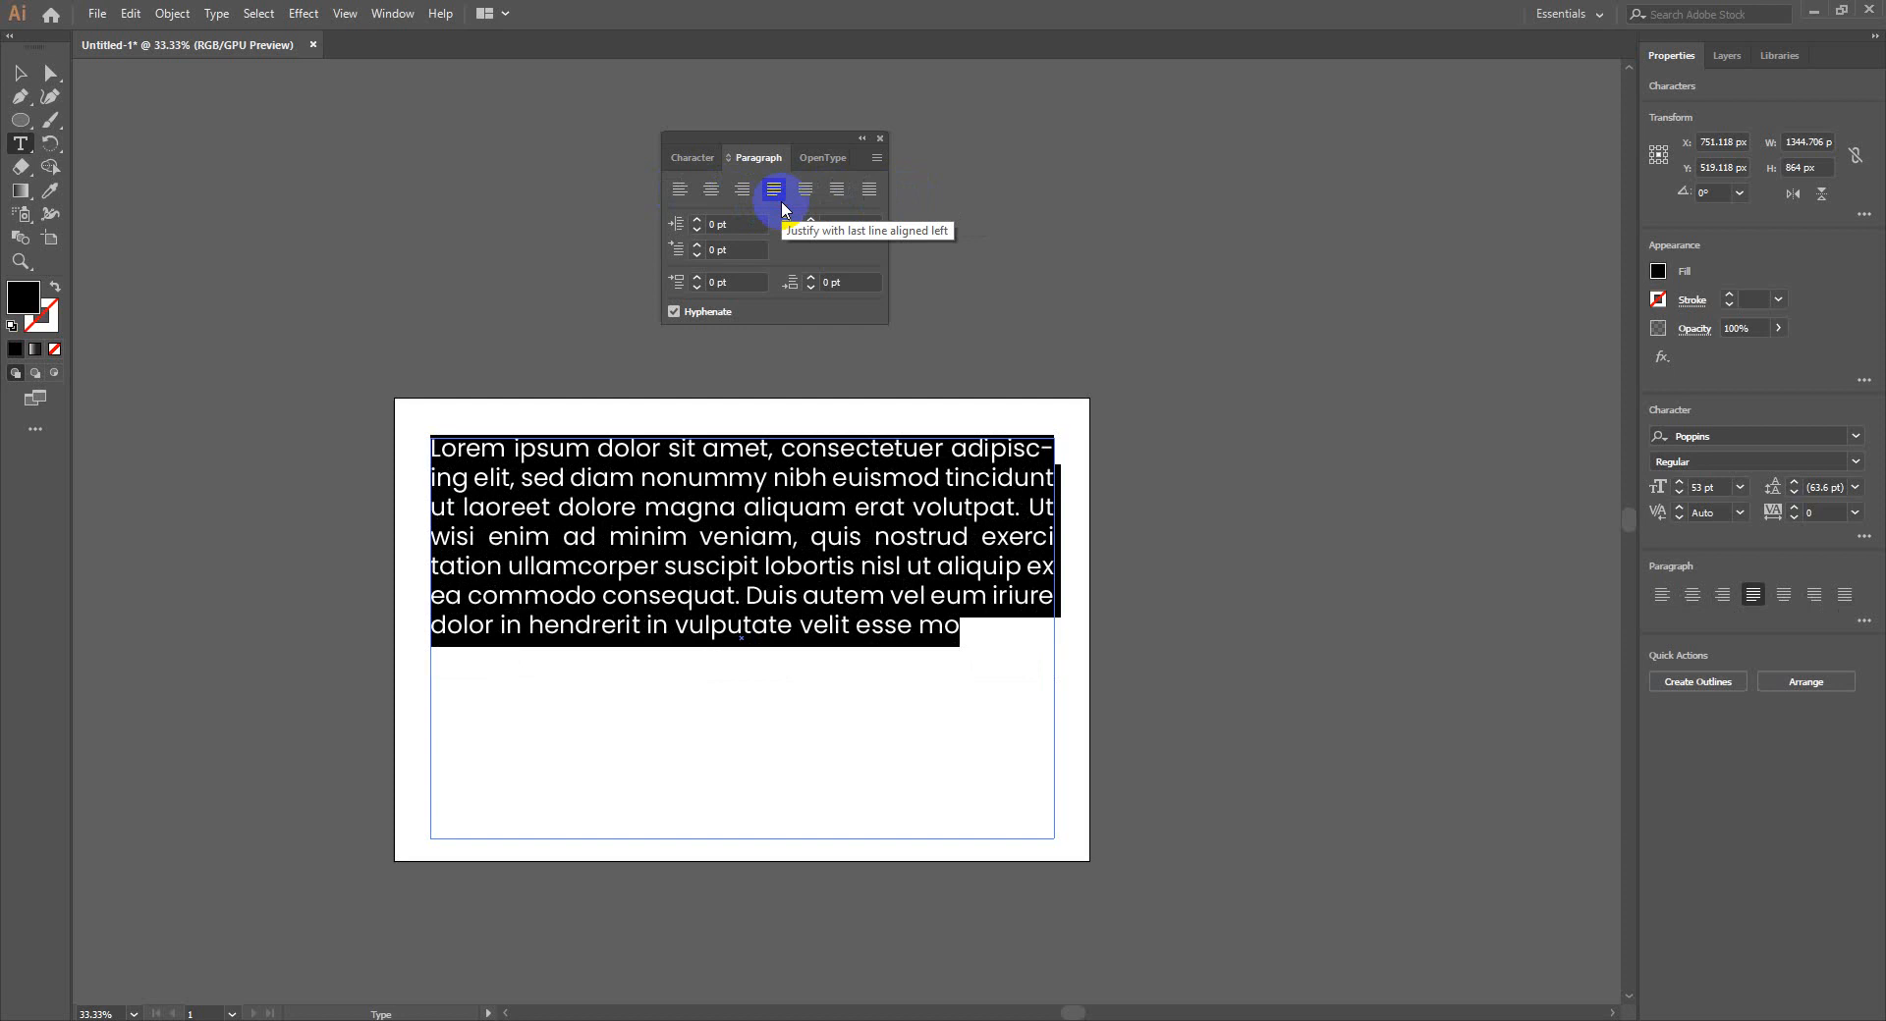
Set the font size of the whole justified paragraph to 51 pt
click(882, 481)
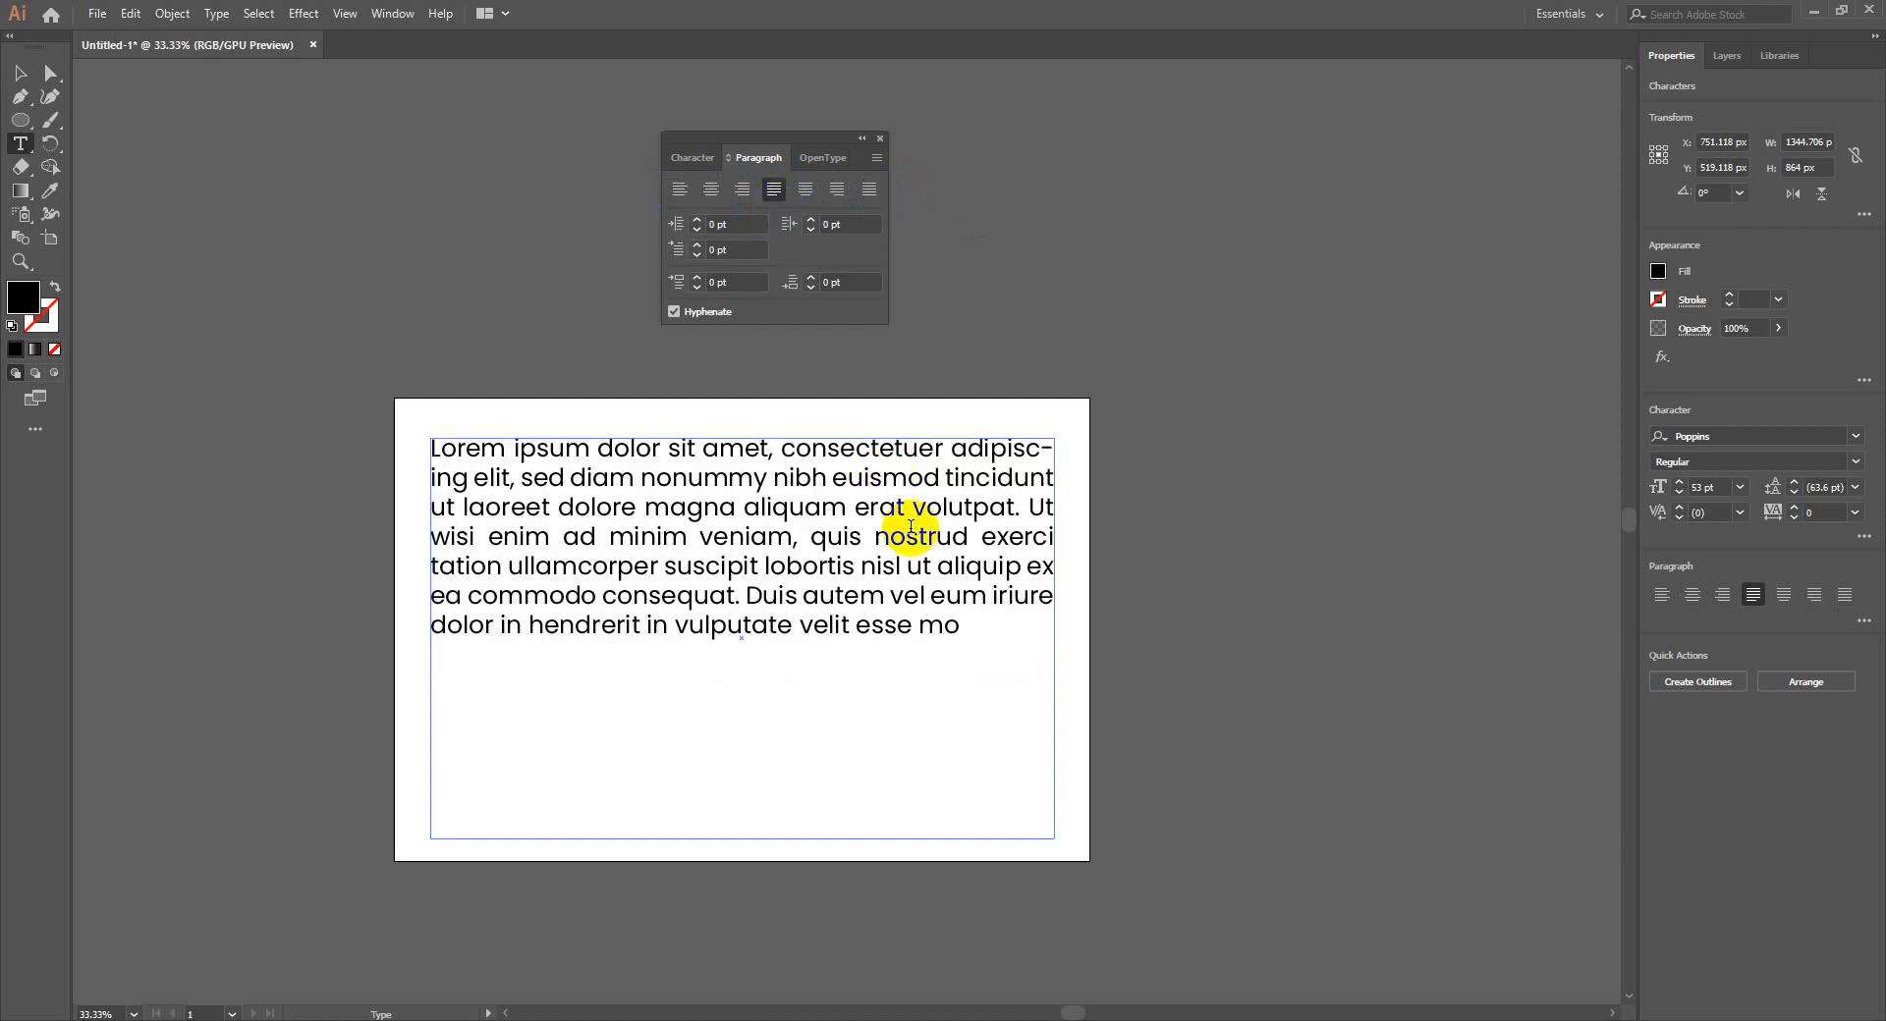
key(ctrl+a)
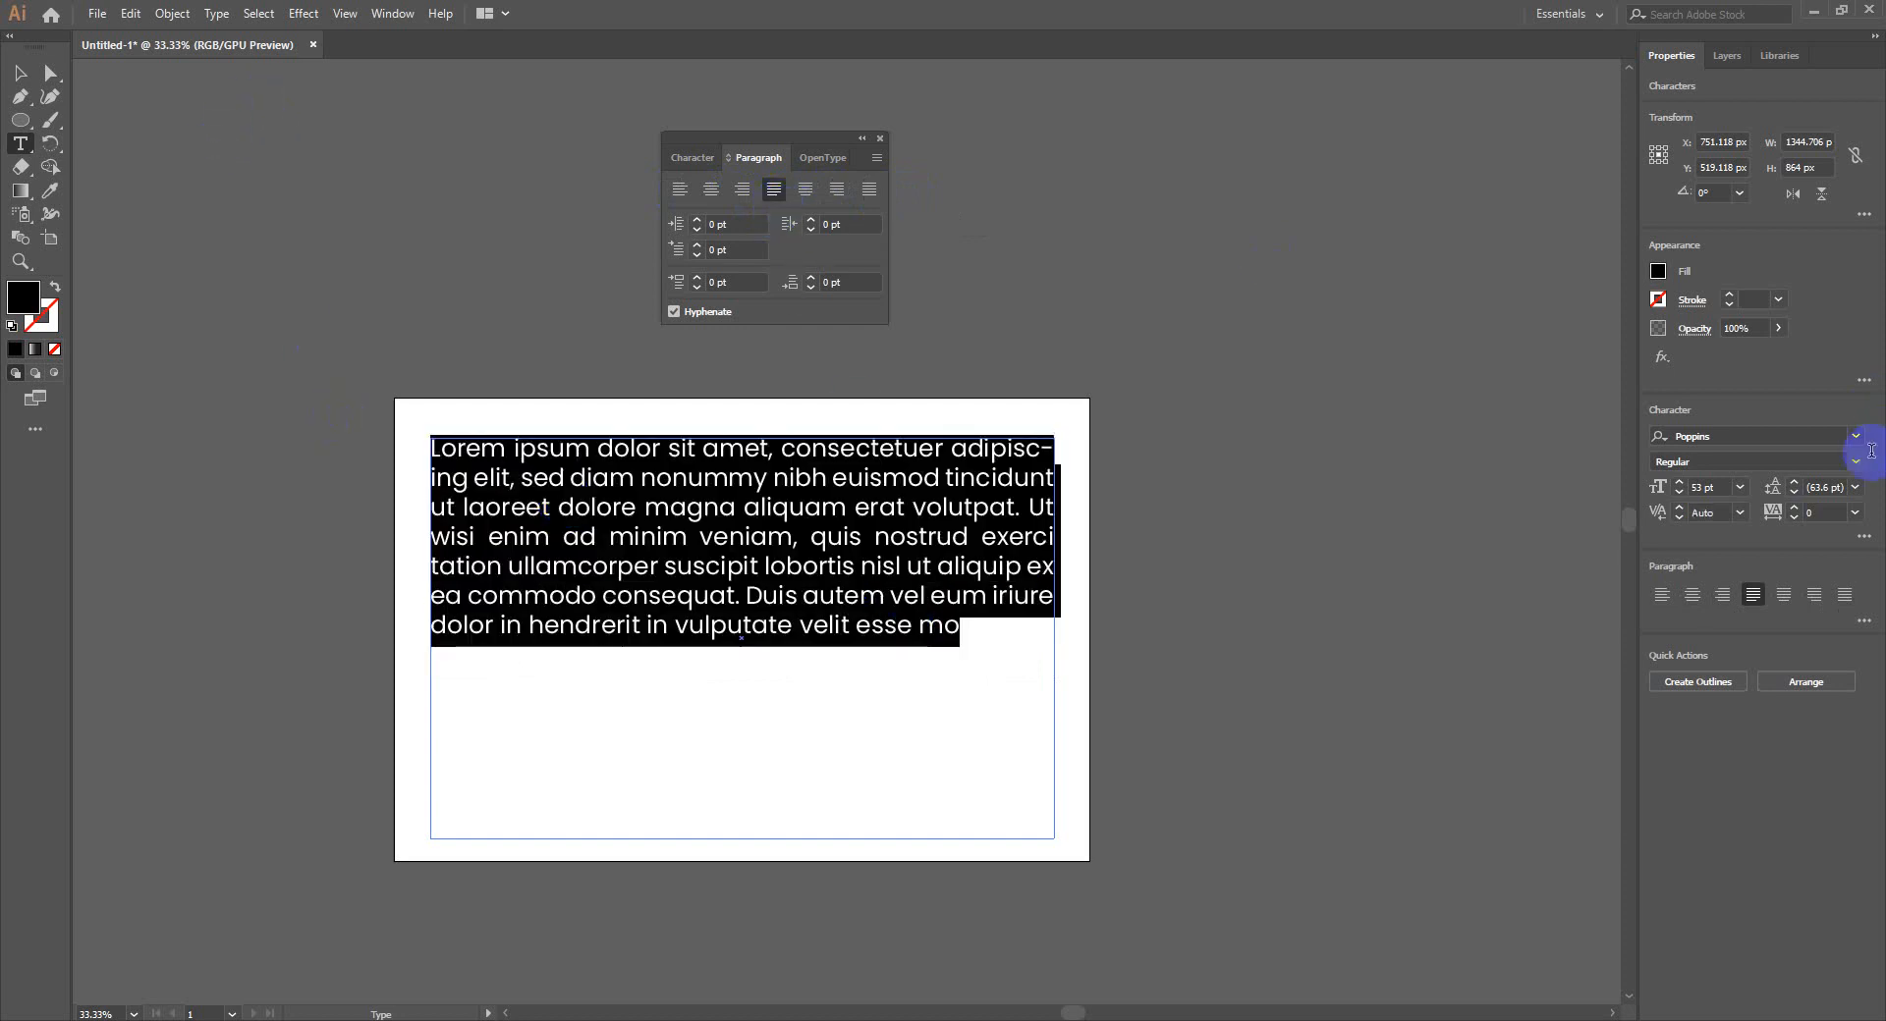
key(Down)
key(Down)
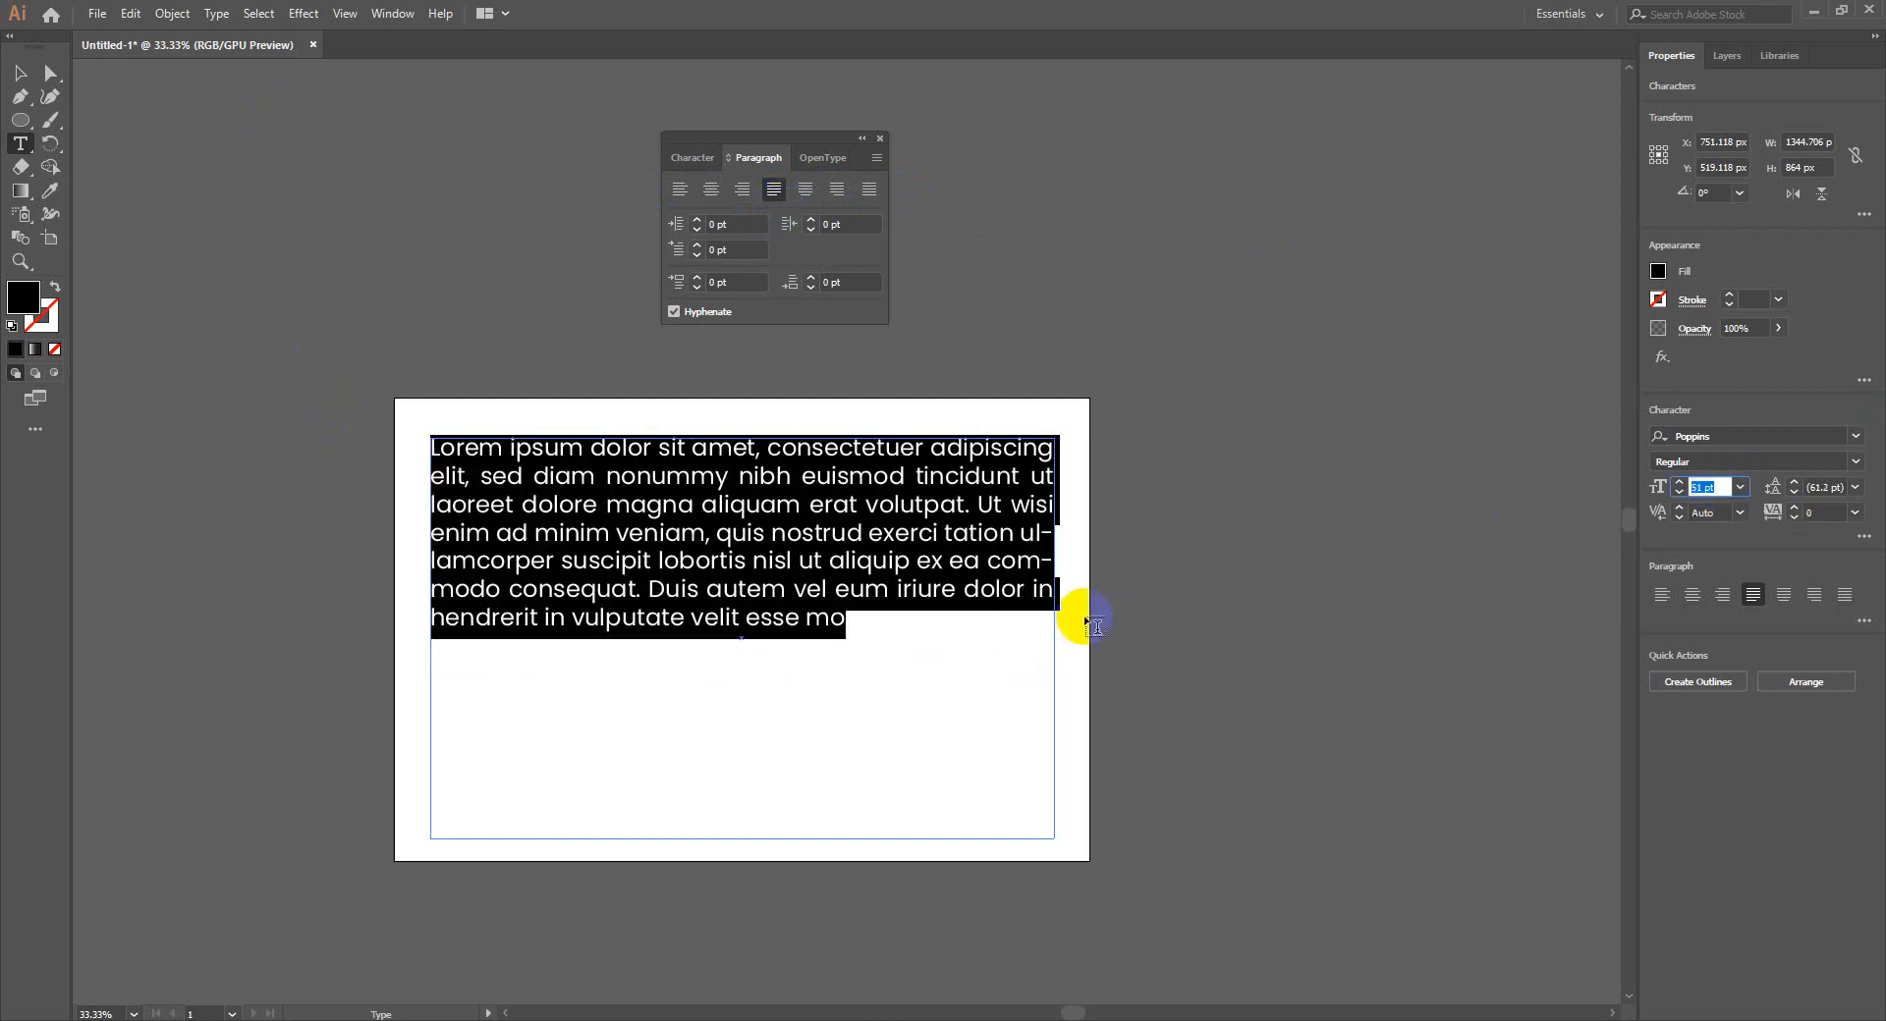
click(969, 609)
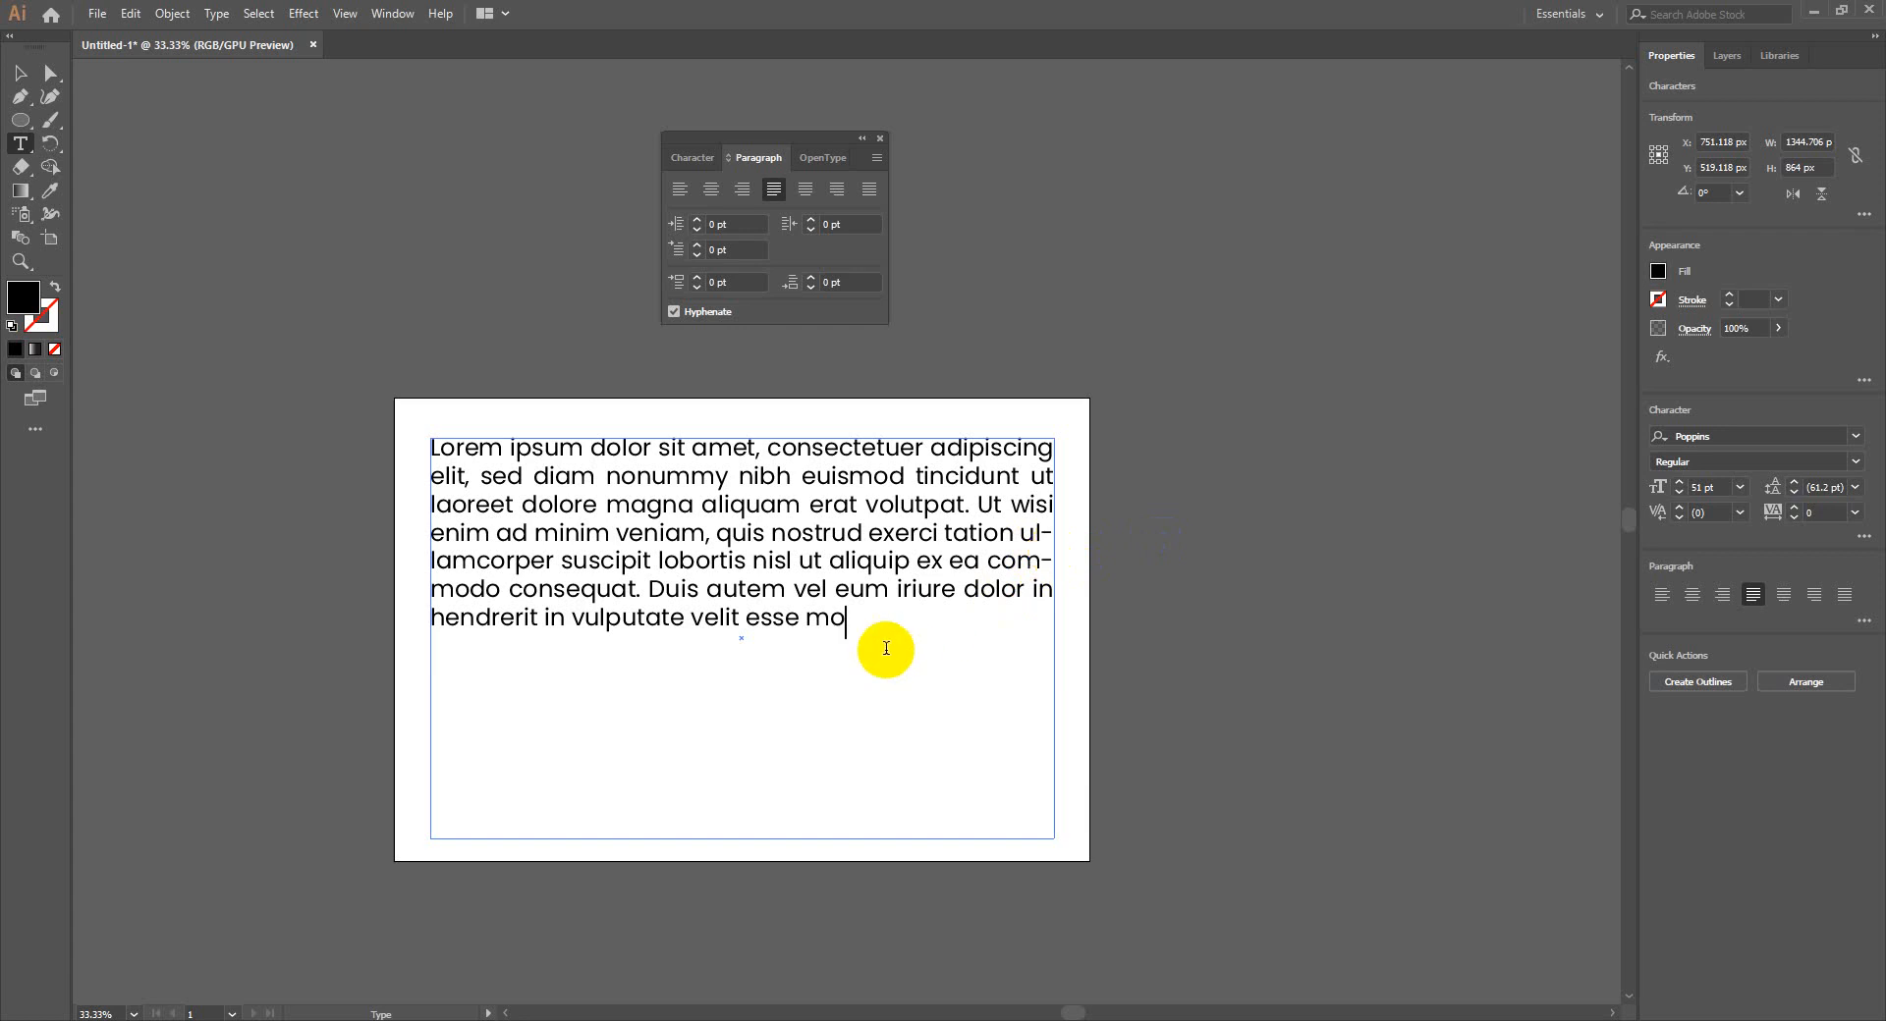
Try turning Hyphenate off for the whole paragraph and switch it back on
drag(890, 634, 345, 393)
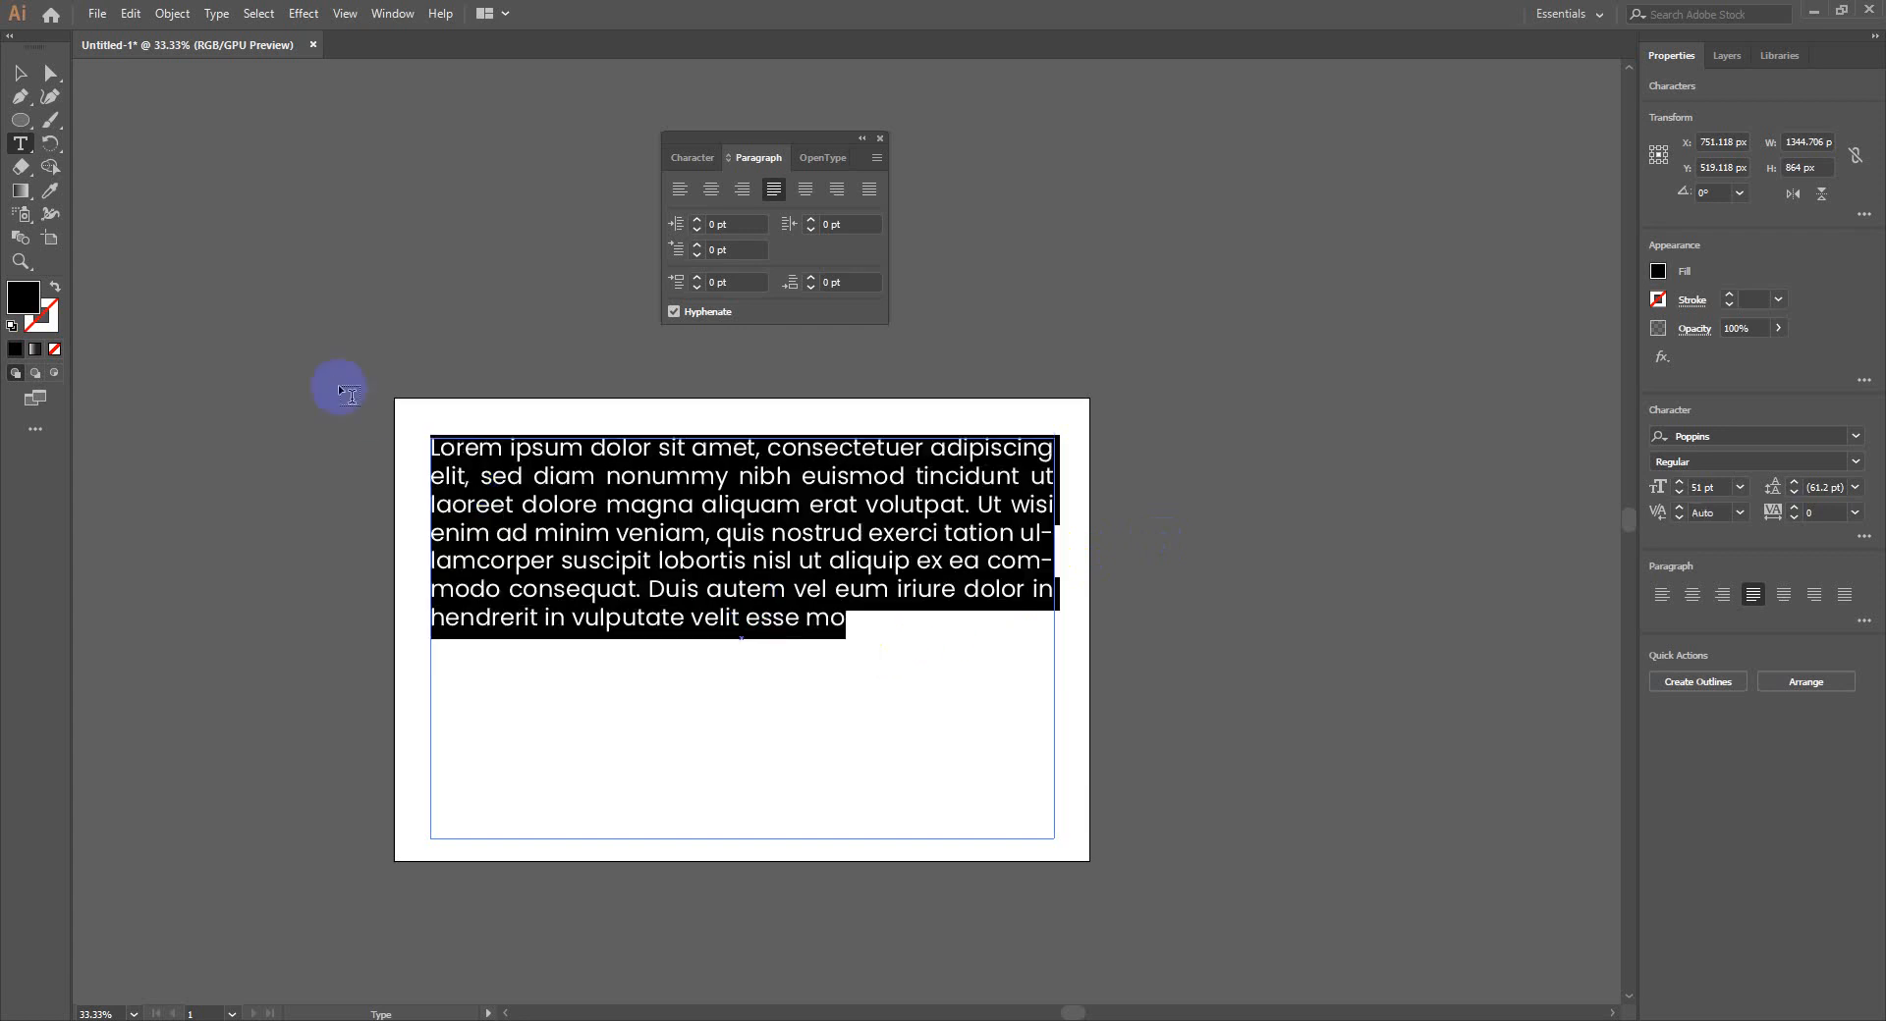
click(672, 314)
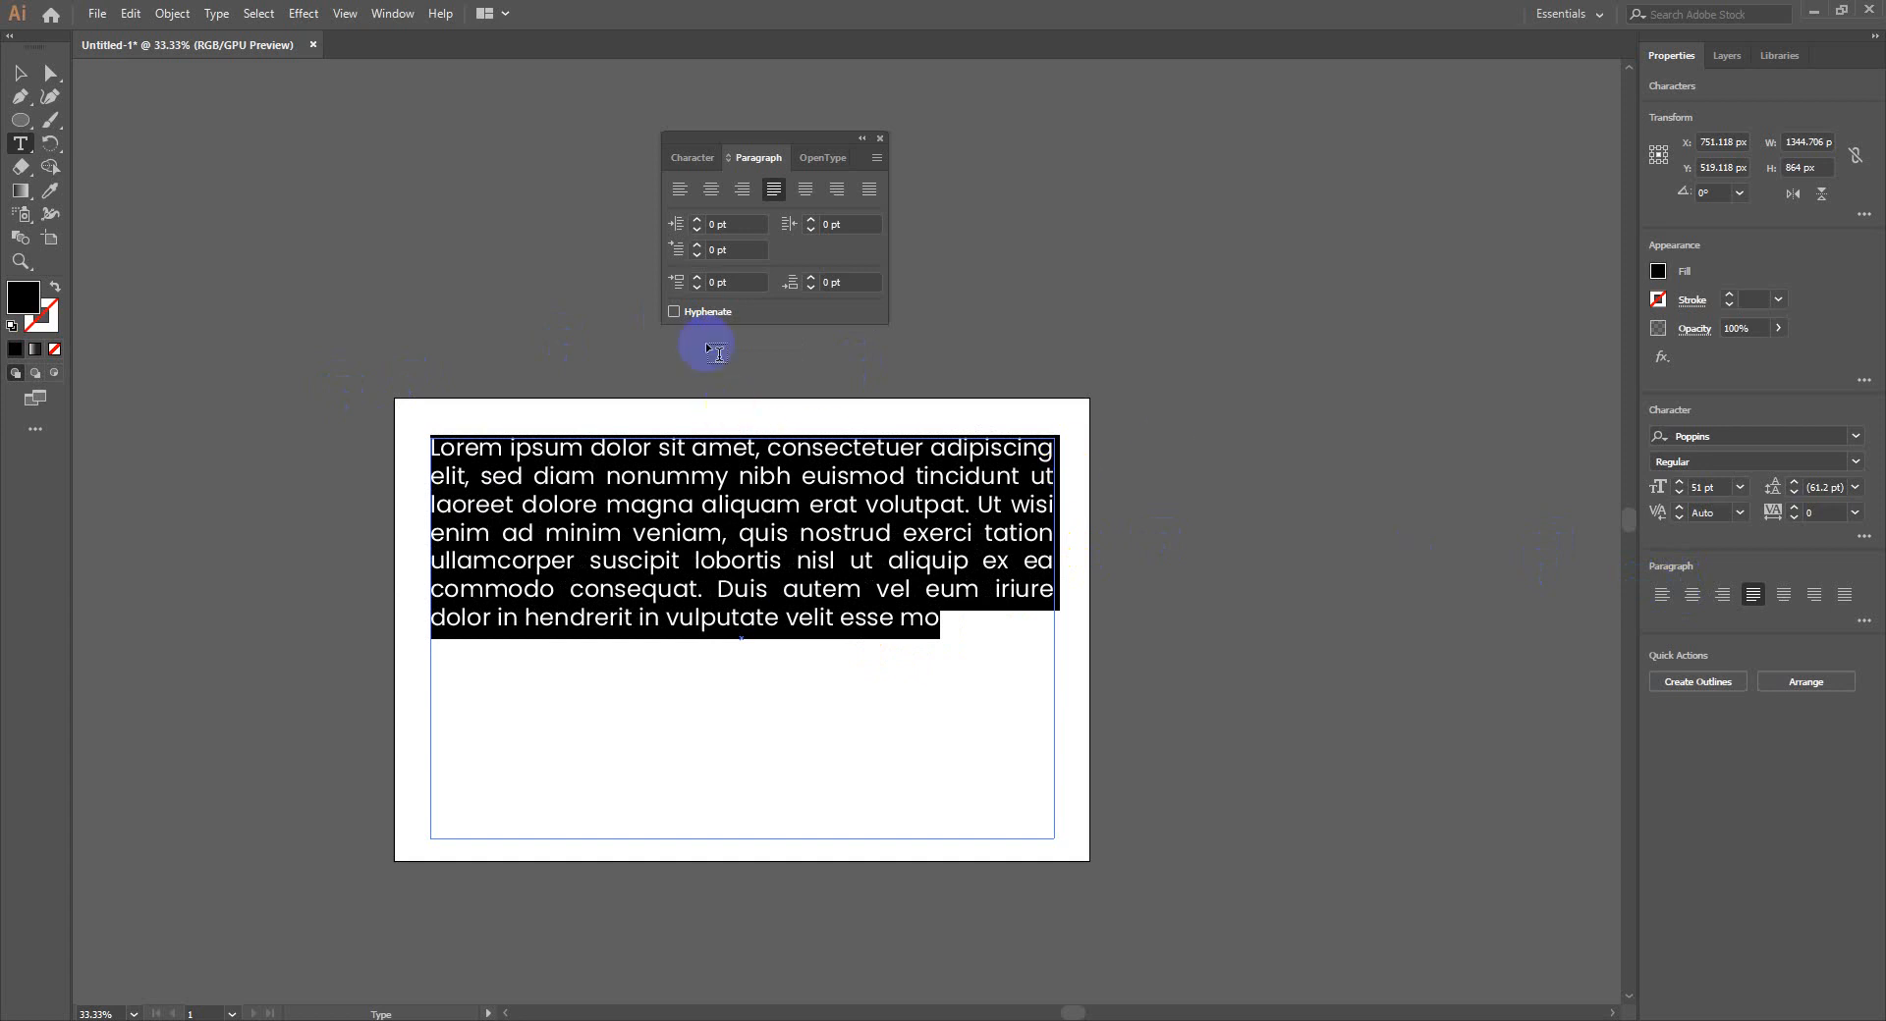
click(691, 312)
click(692, 312)
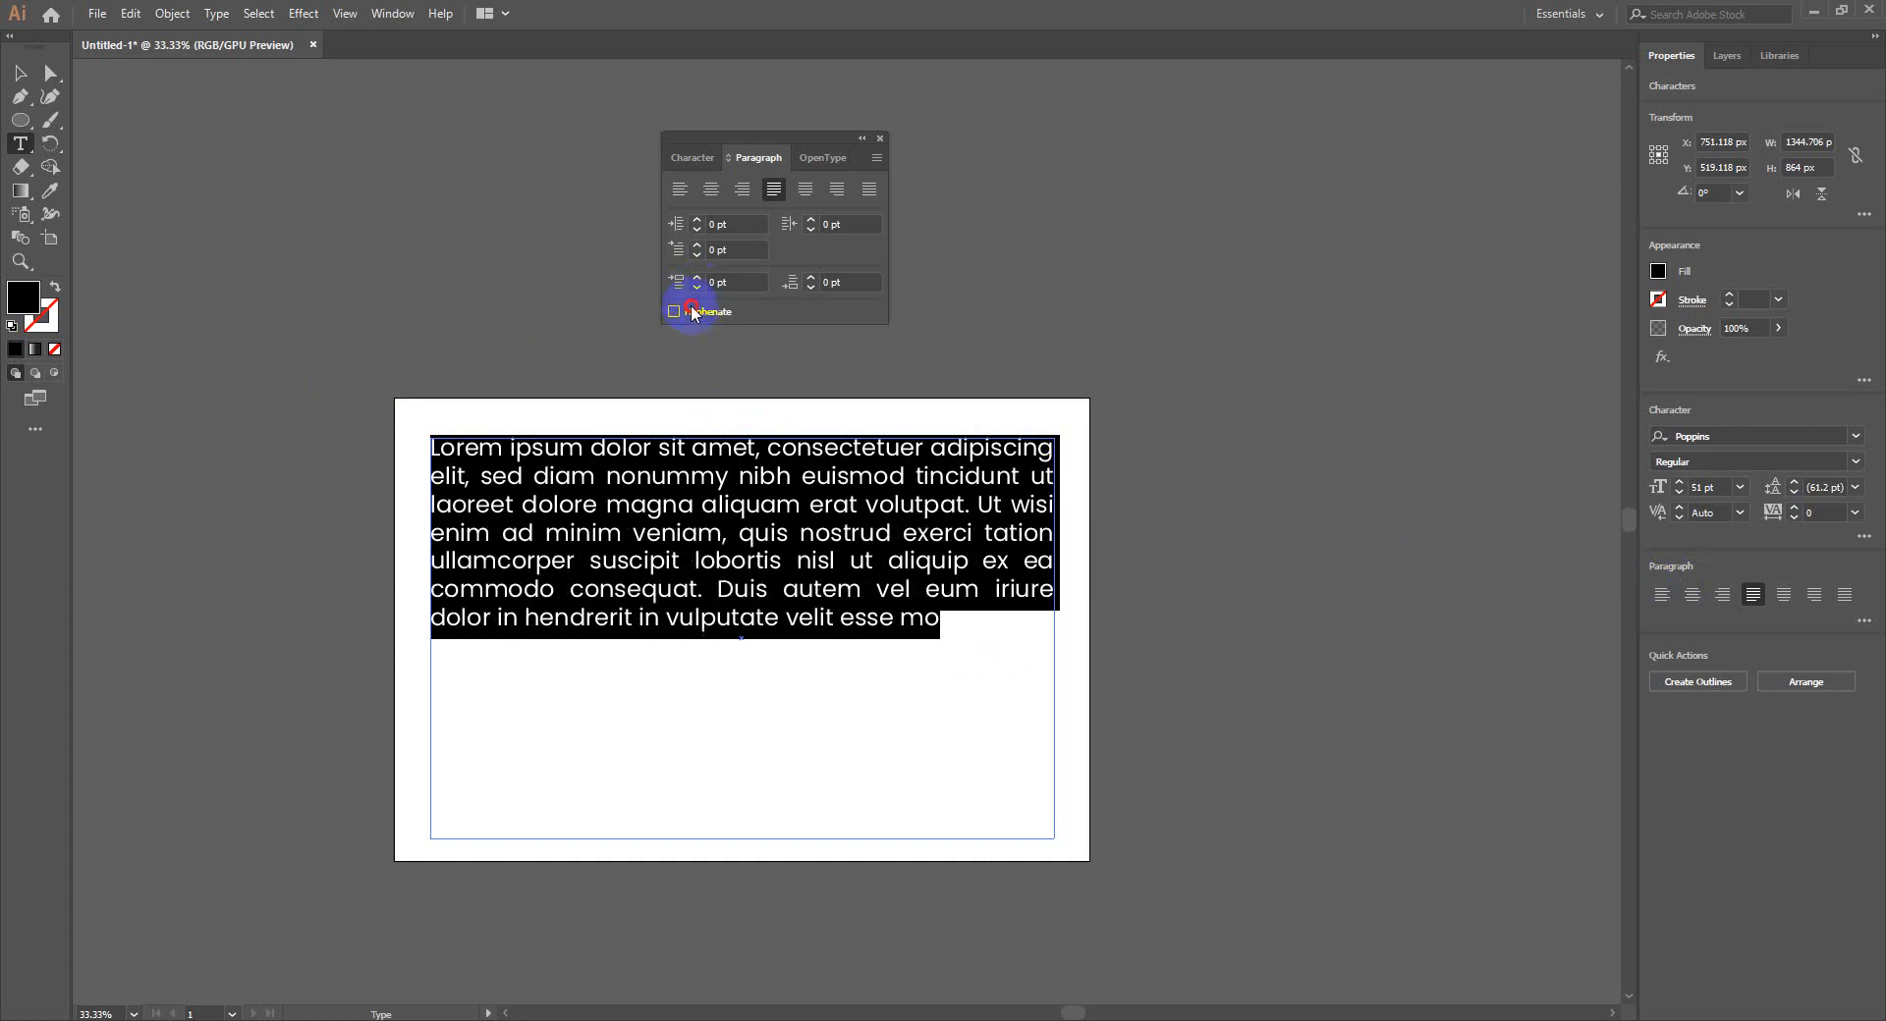
click(693, 312)
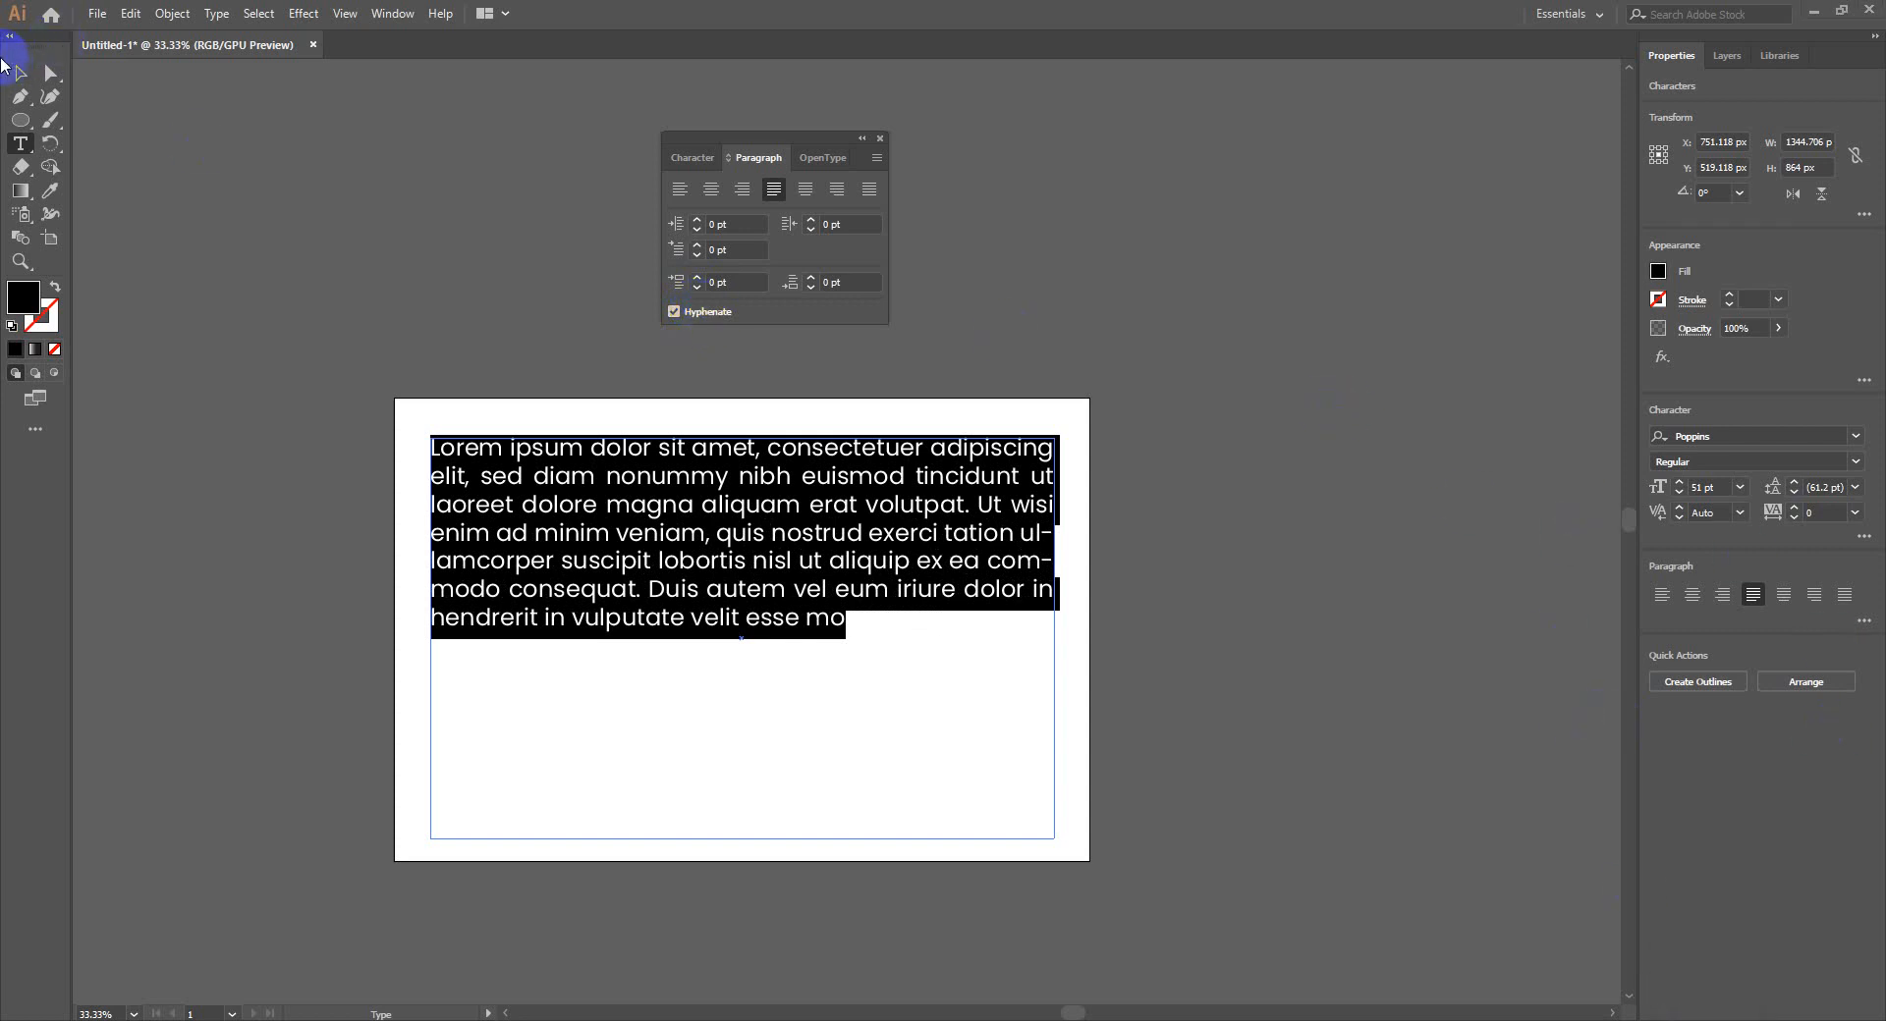
Shorten the text frame to about 445 px high, just below the last line, and move it to the centre of the artboard
click(14, 67)
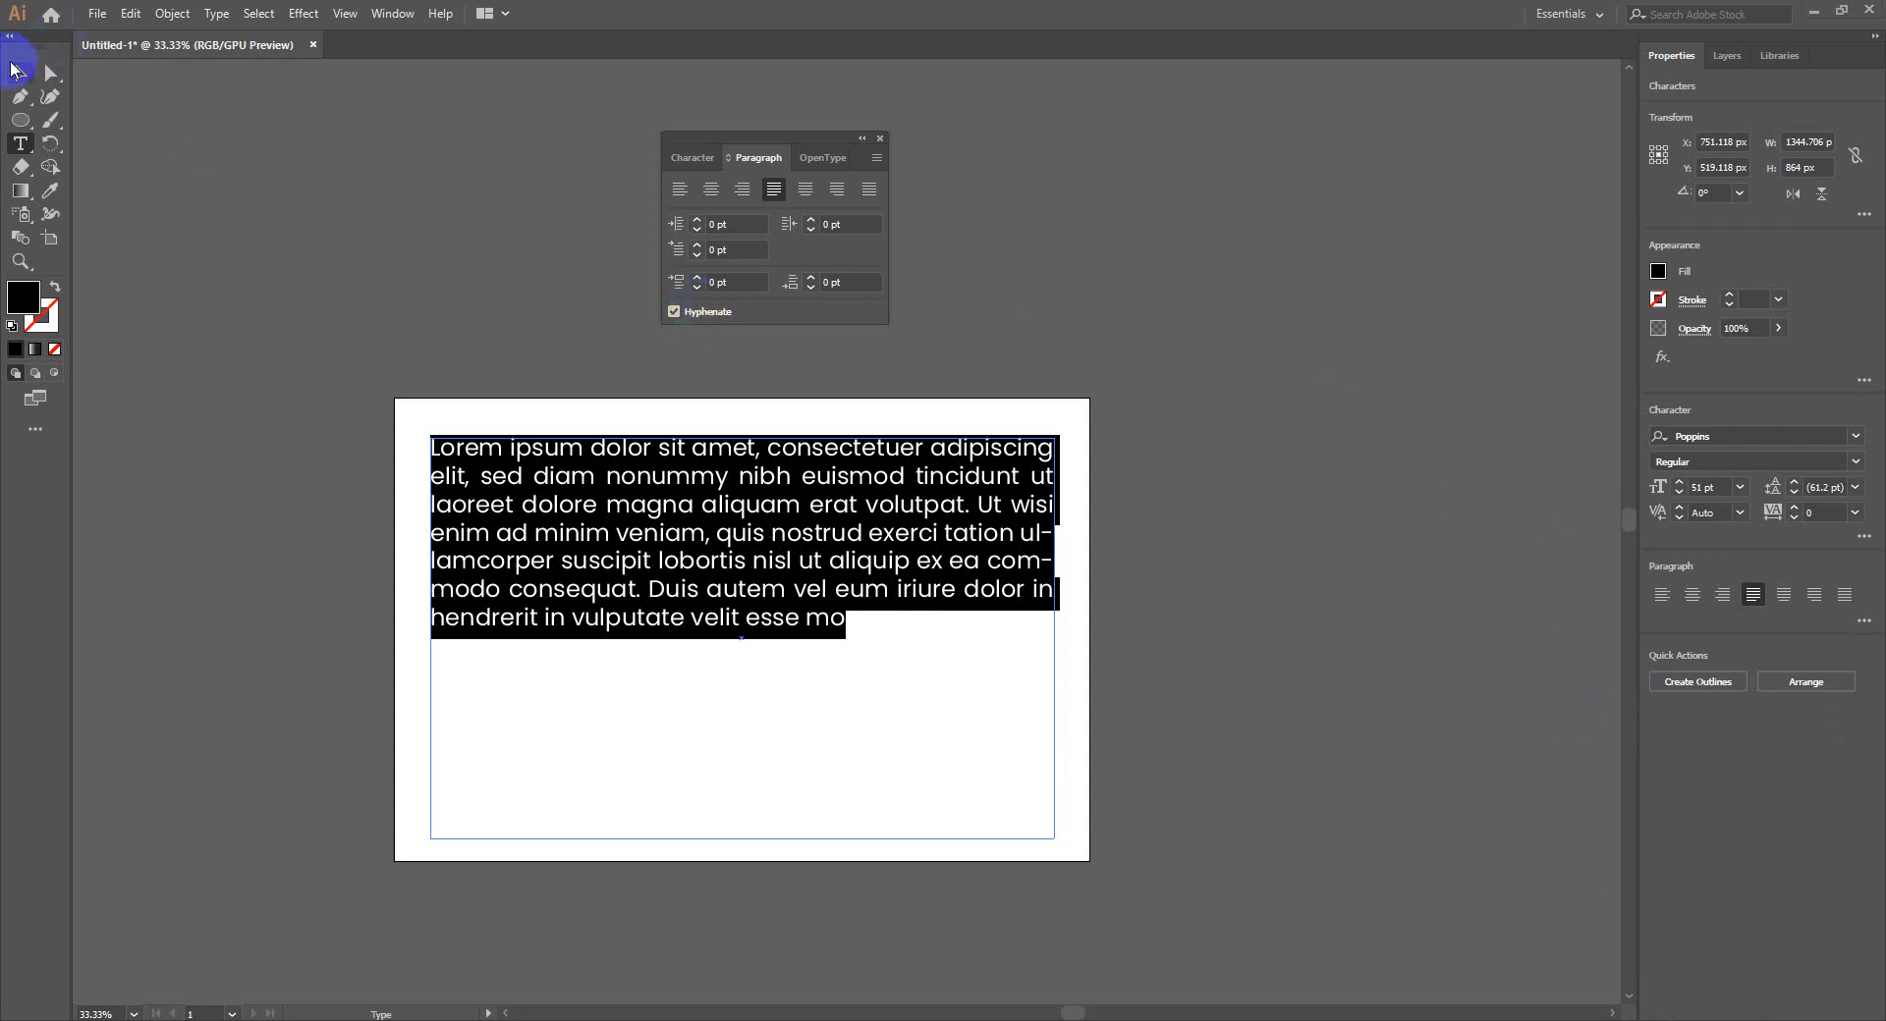
click(186, 639)
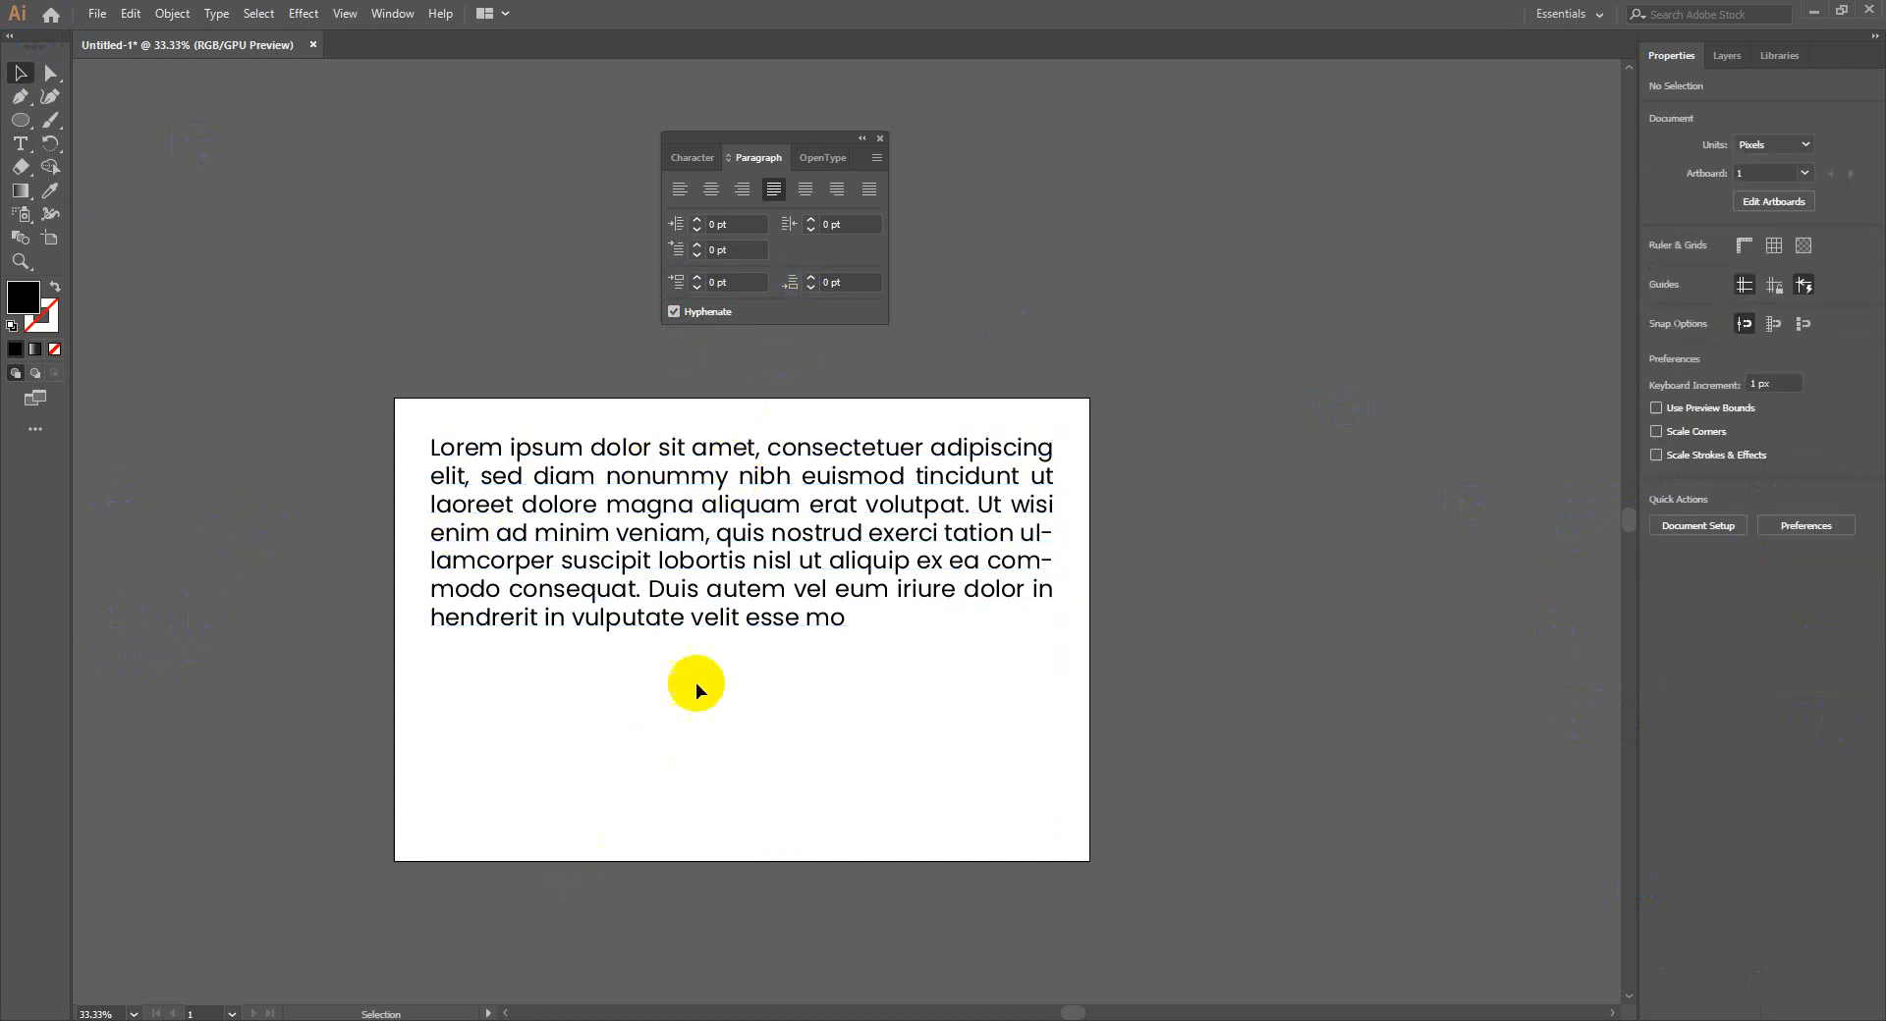
click(718, 621)
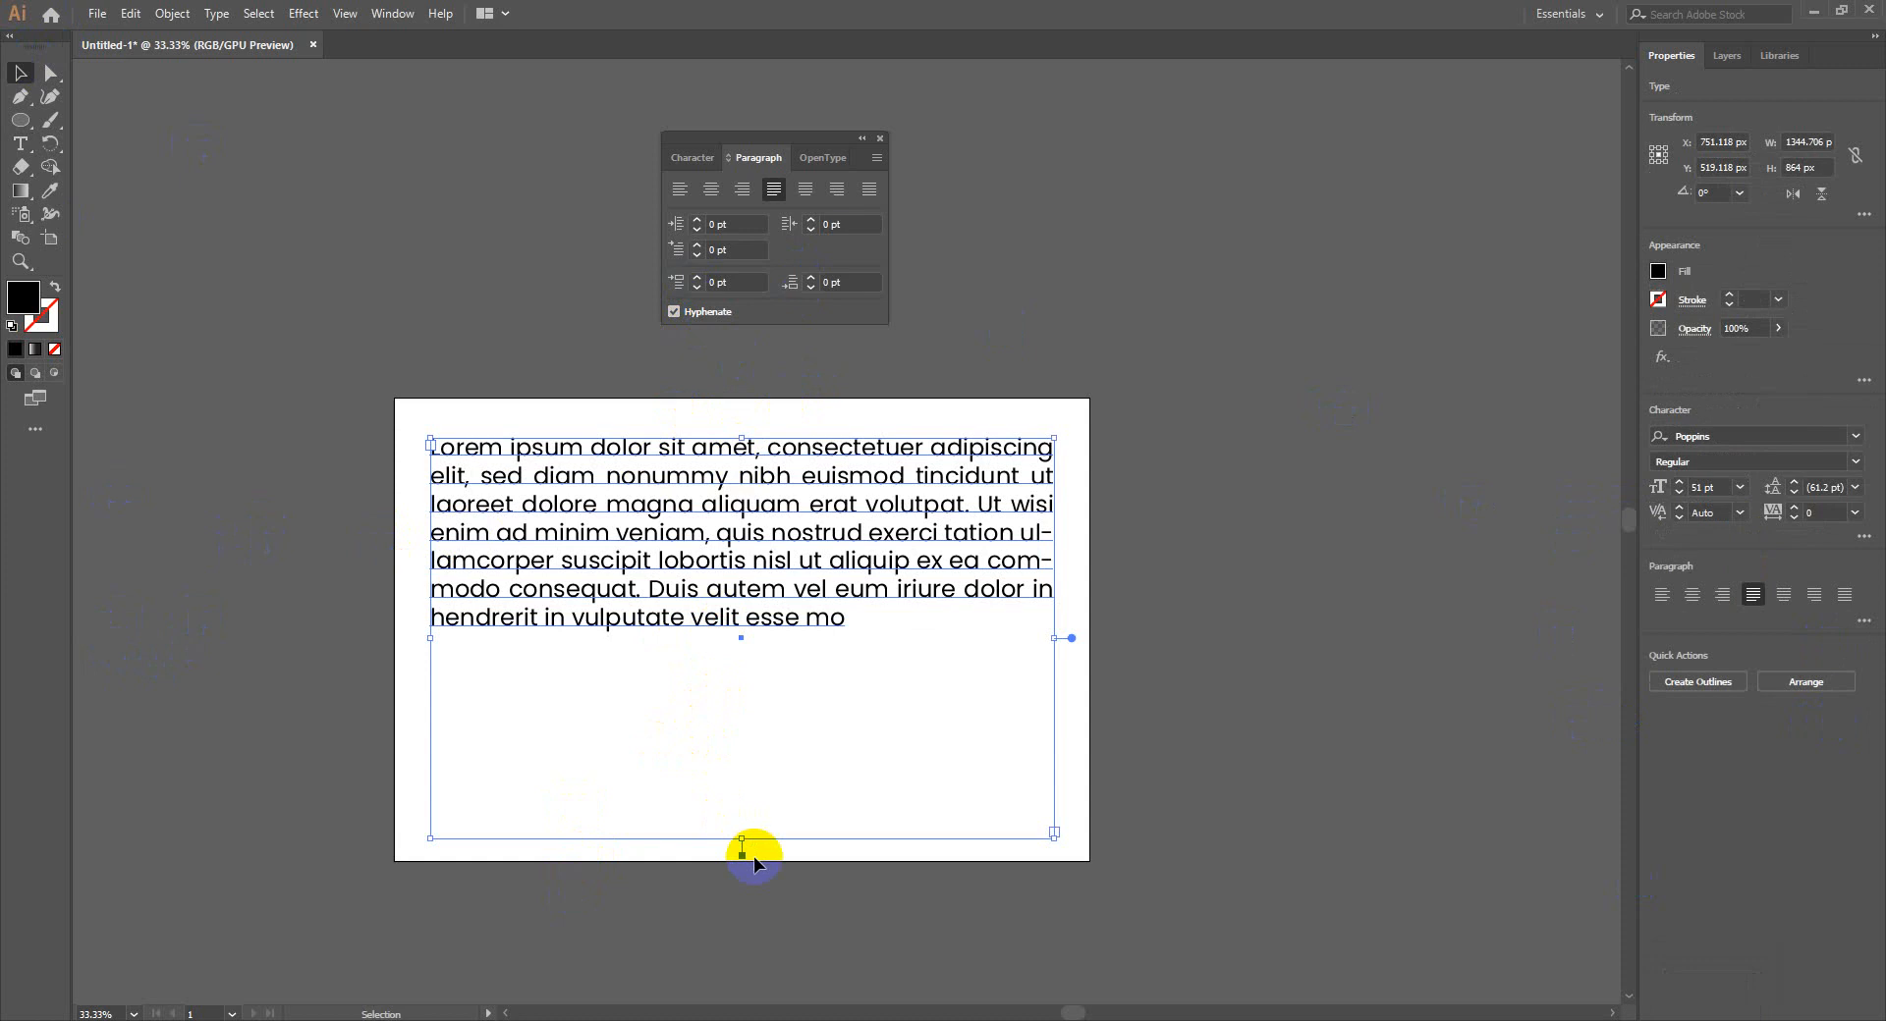
drag(746, 837, 791, 647)
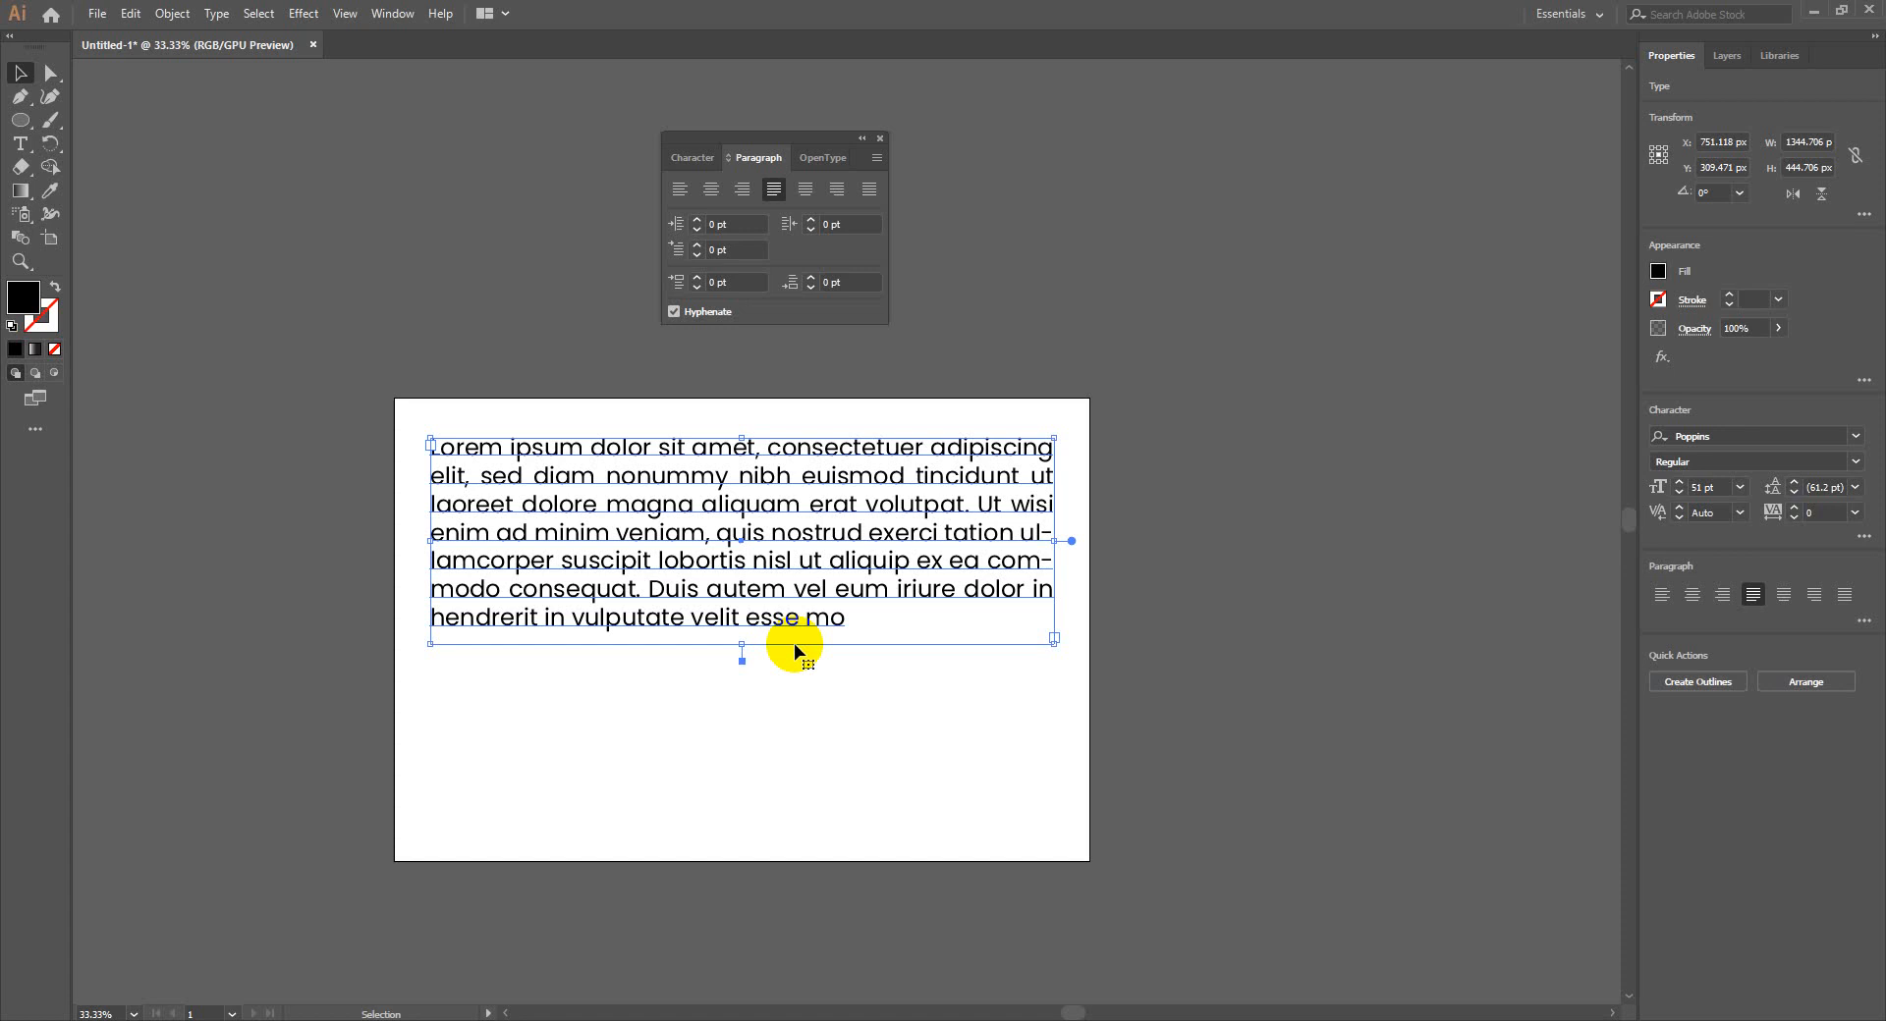
drag(778, 569, 773, 628)
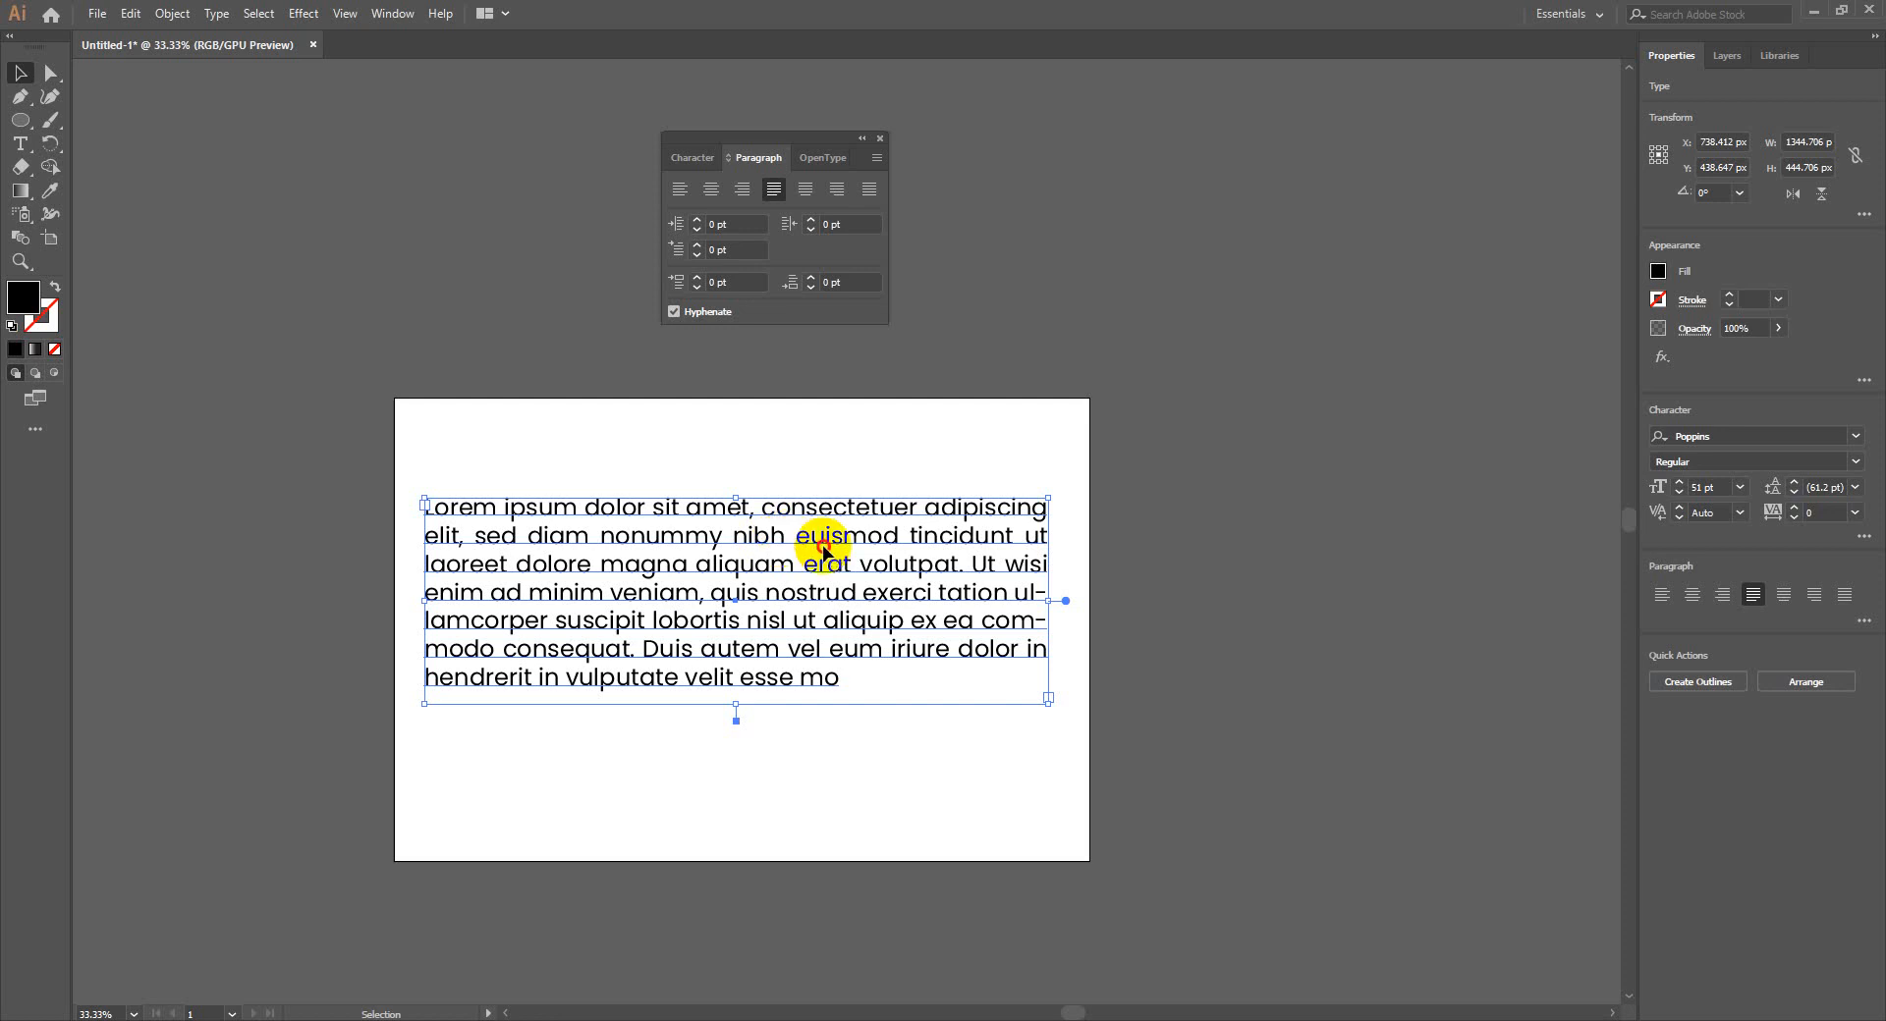
mouse_move(825, 555)
mouse_down()
mouse_move(833, 619)
mouse_move(827, 588)
mouse_up()
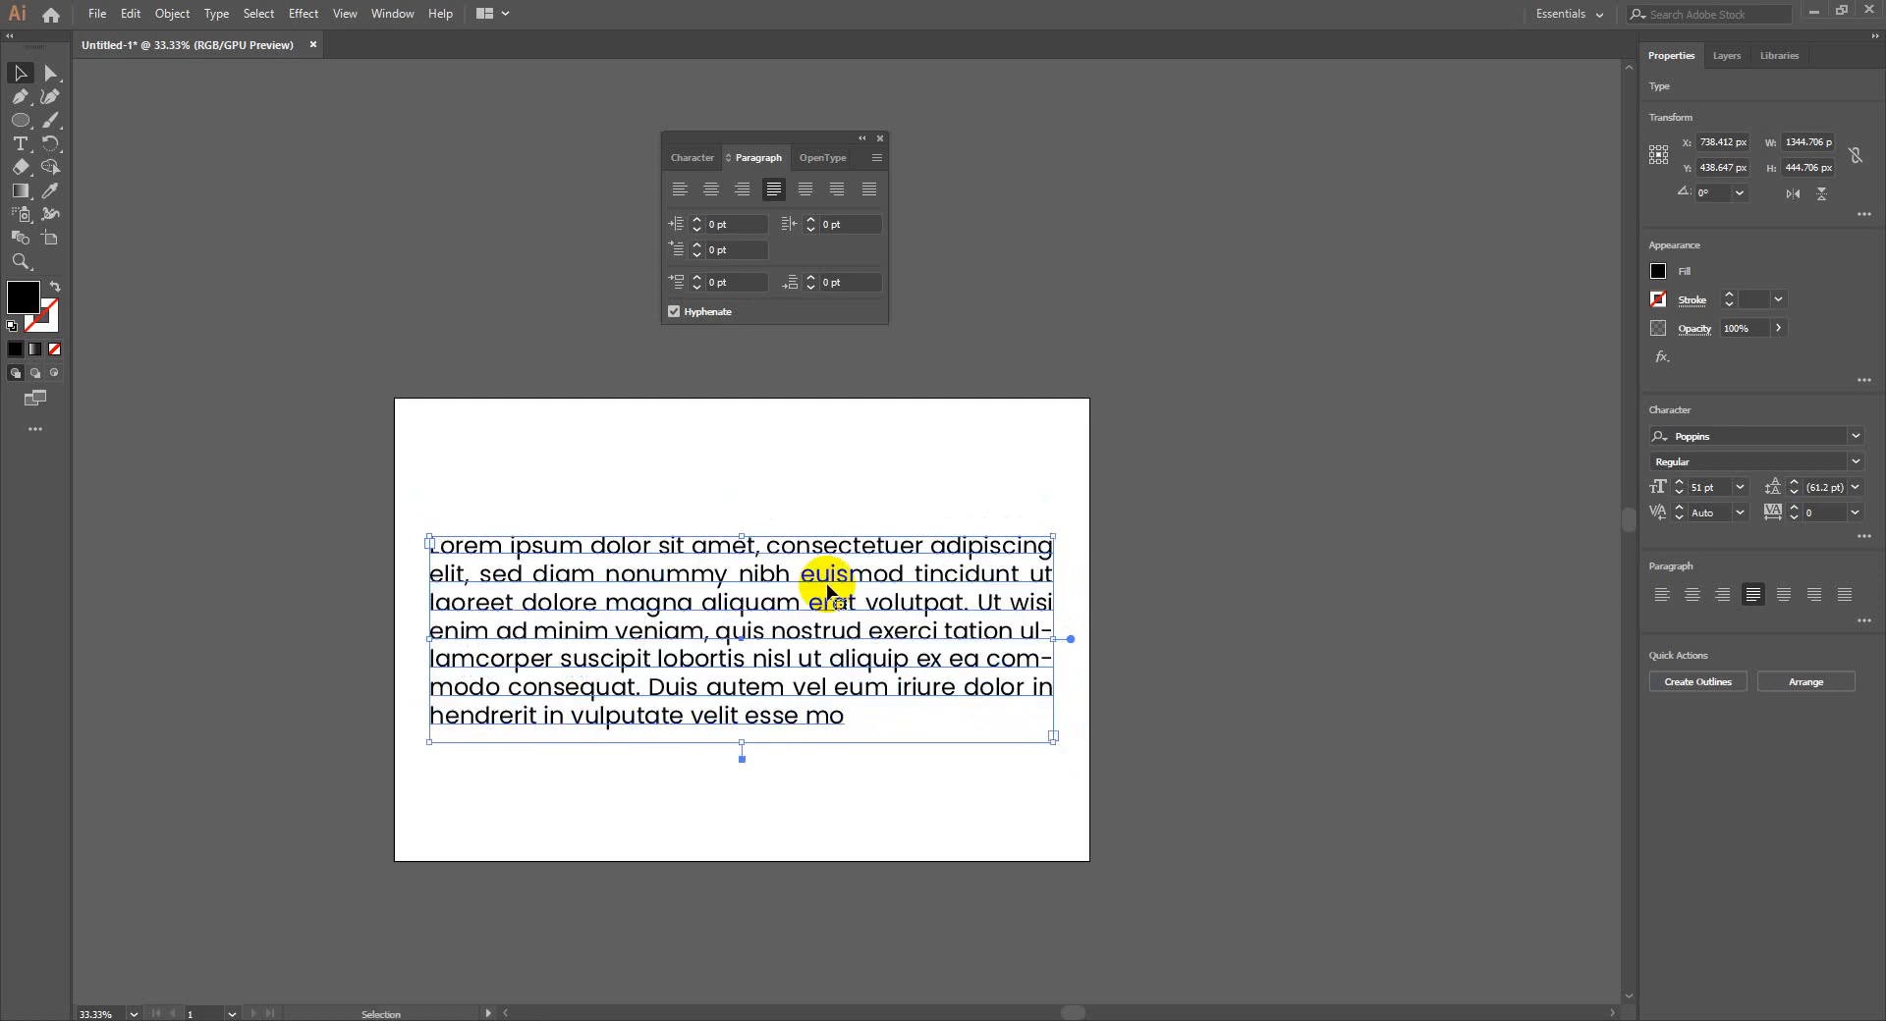
Convert the paragraph to vector shapes with Create Outlines and deselect the resulting group
right_click(694, 608)
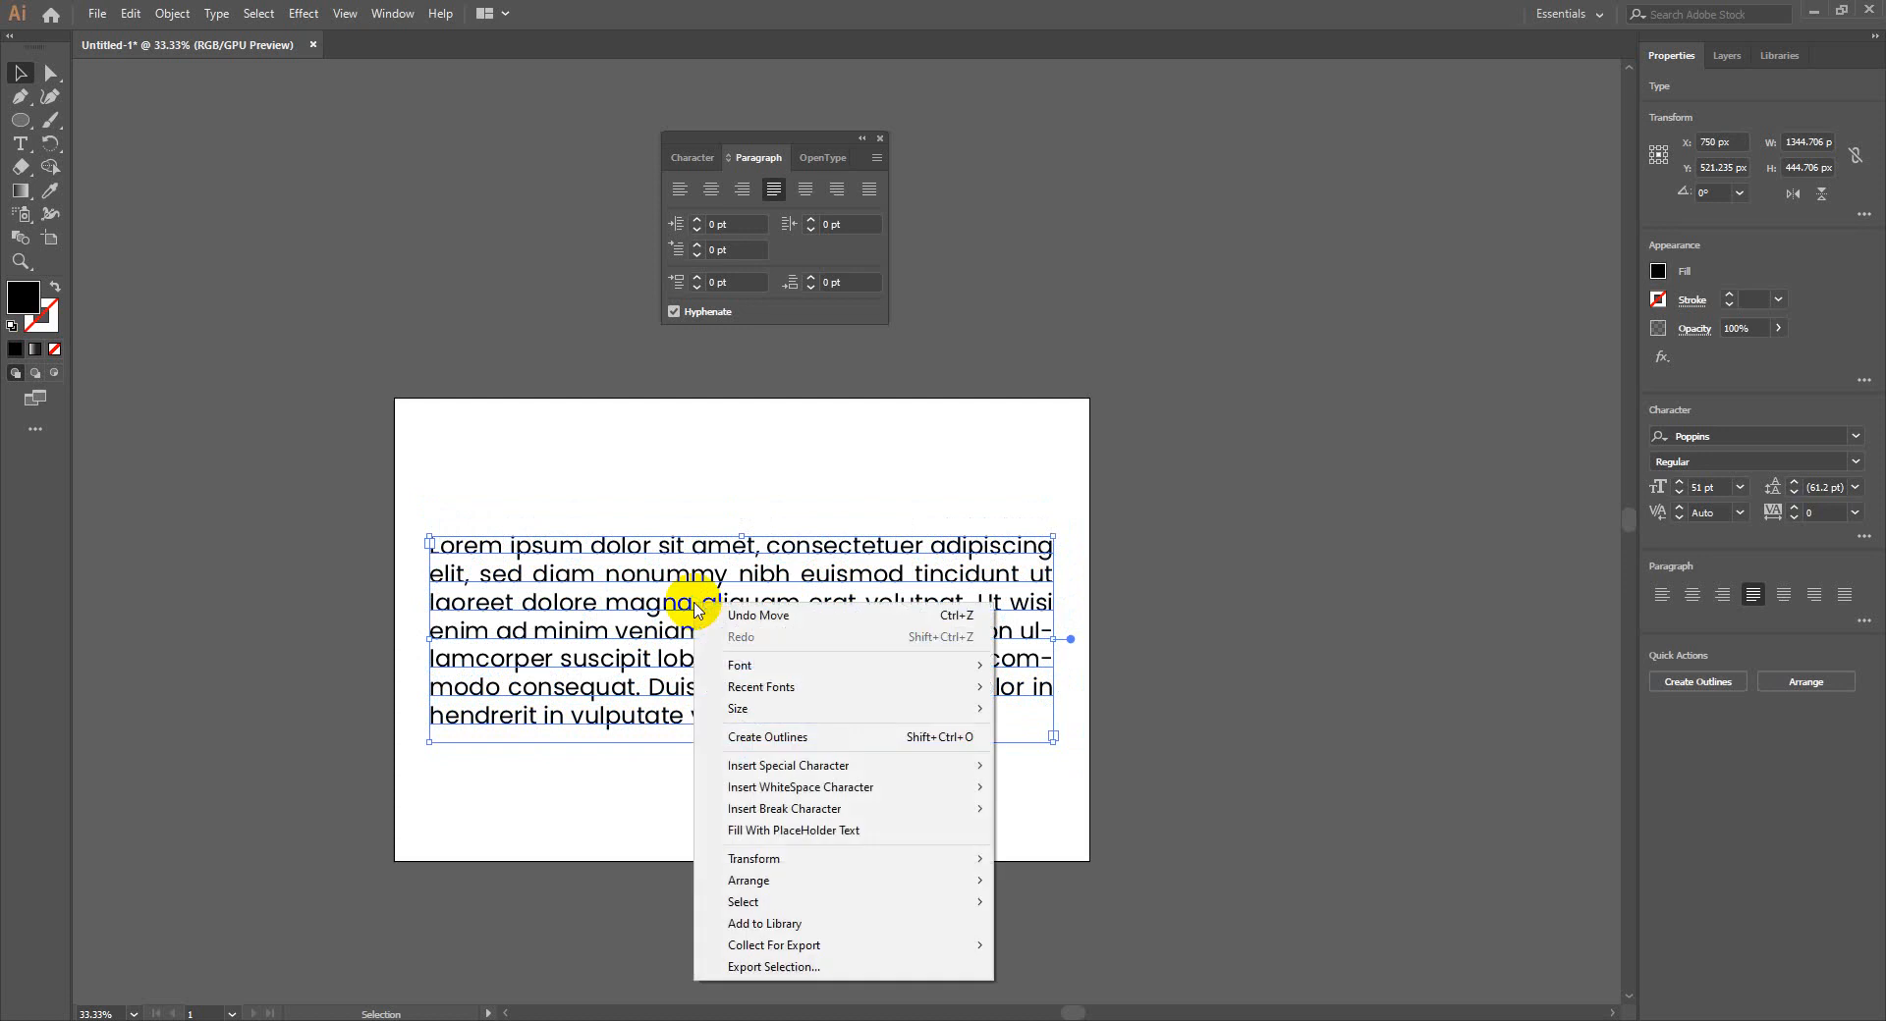
click(785, 735)
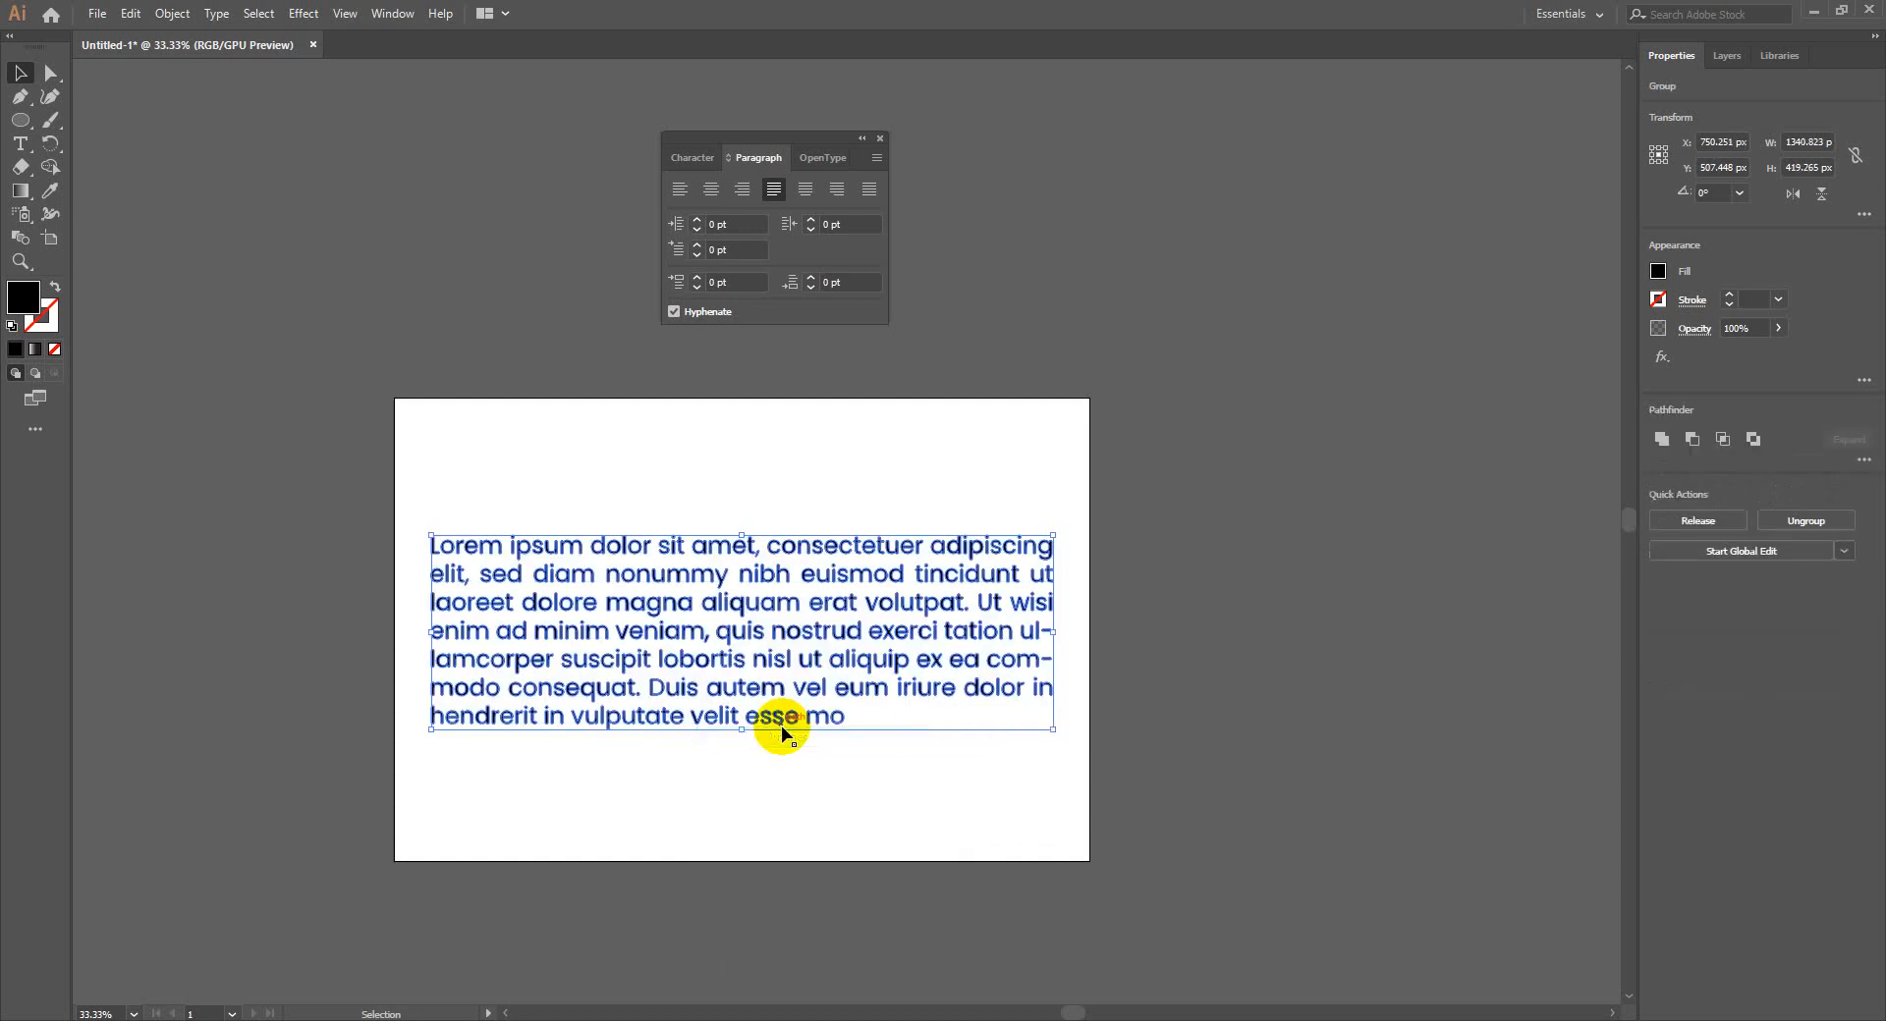
click(792, 817)
click(716, 541)
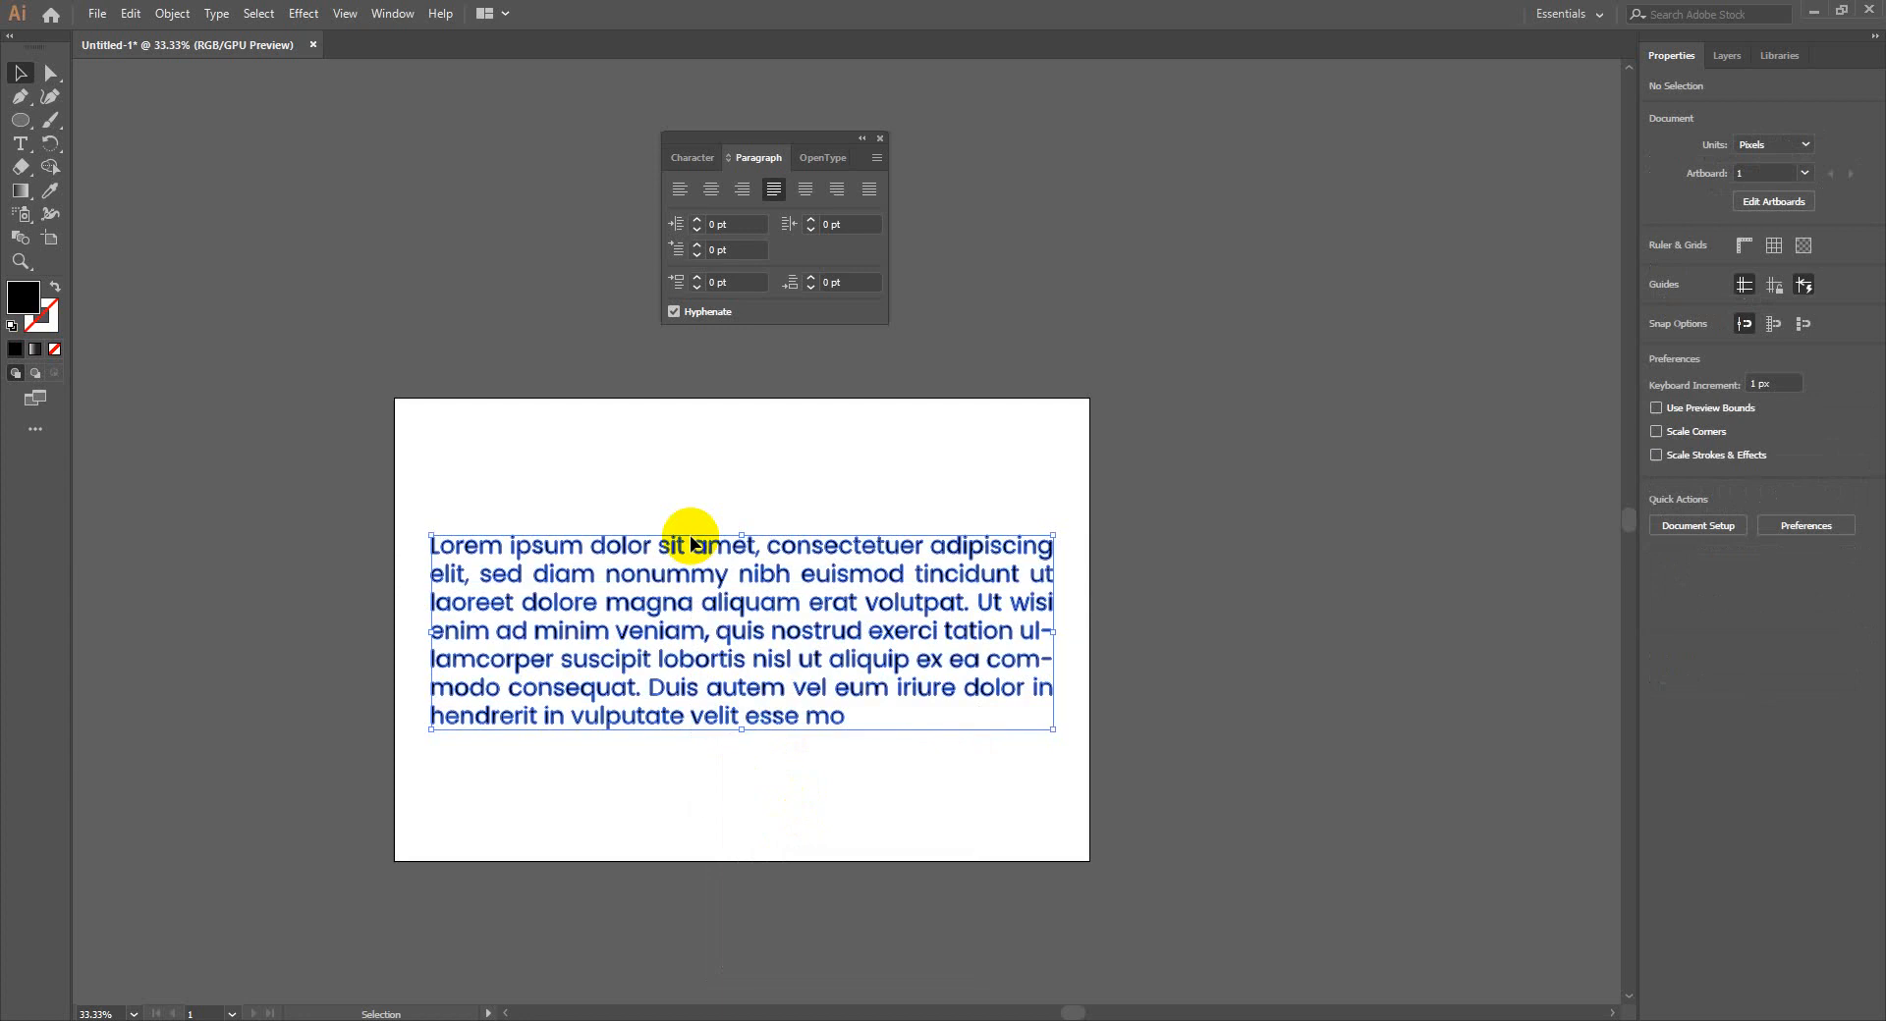
click(734, 481)
key(z)
click(751, 558)
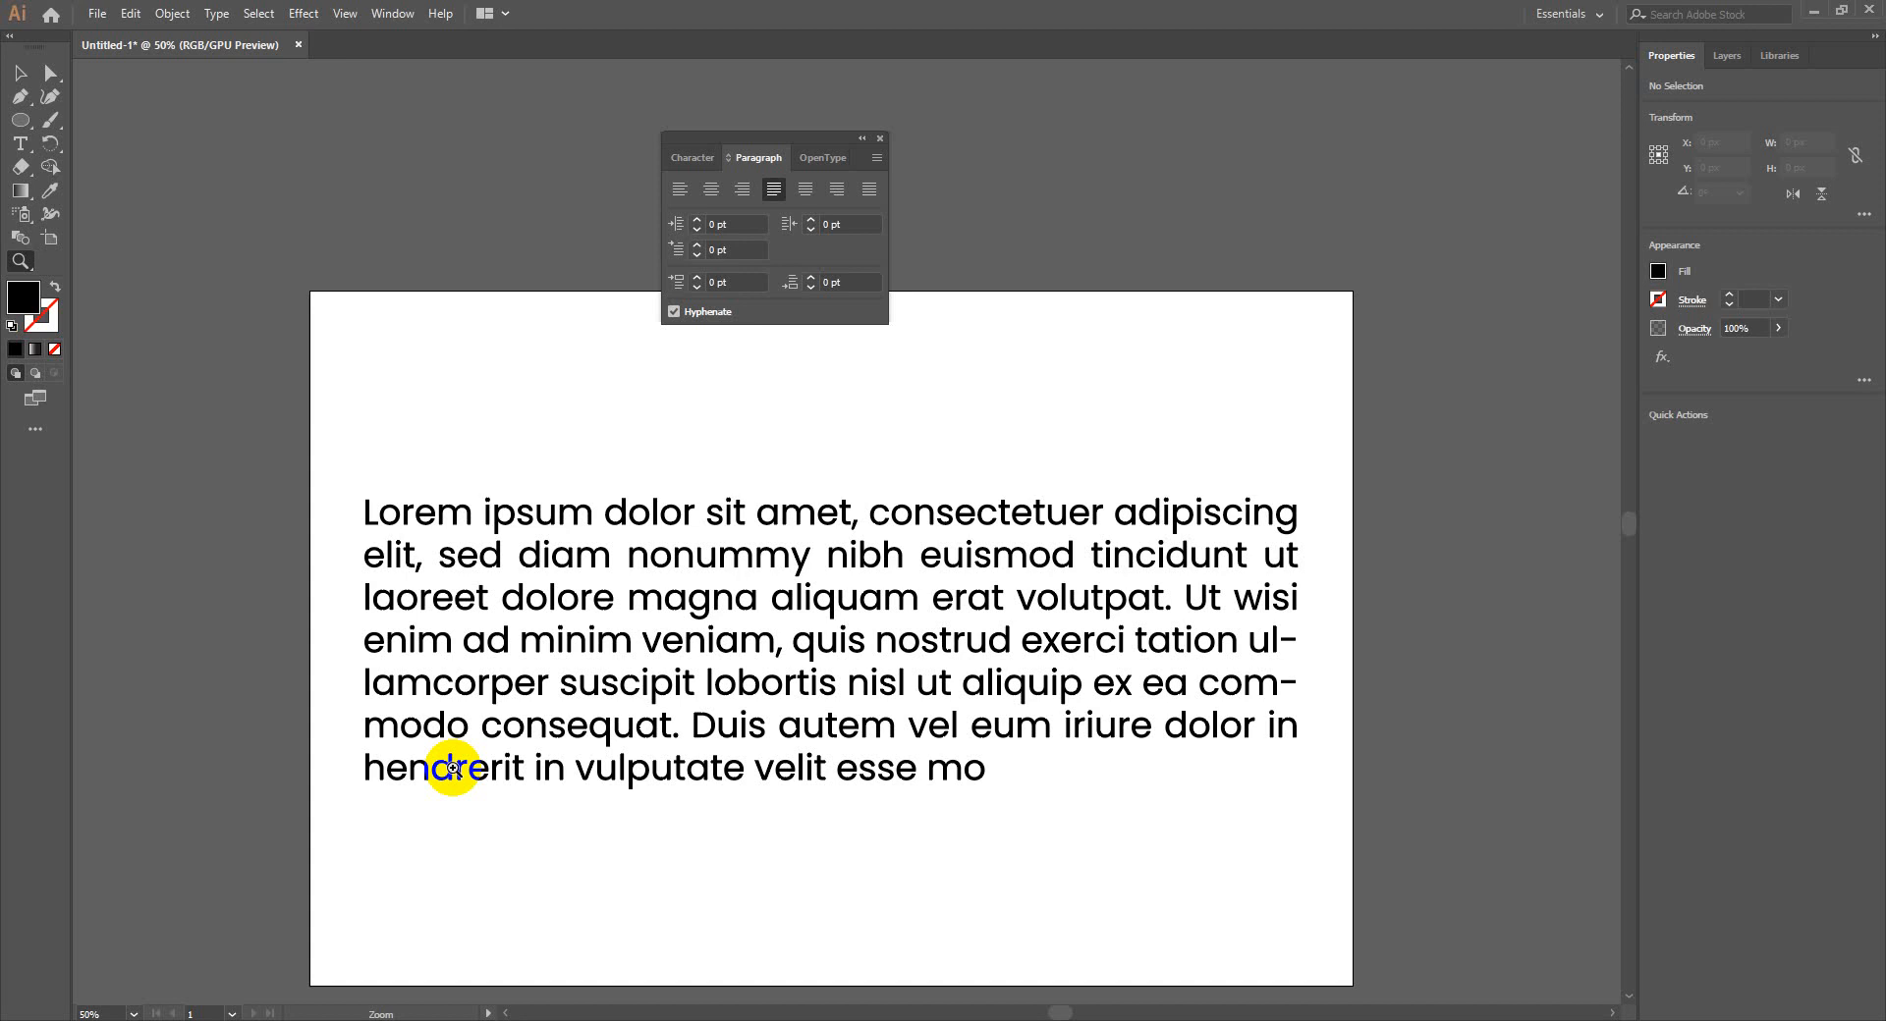
Select the outlined paragraph on the artboard and delete it
click(24, 75)
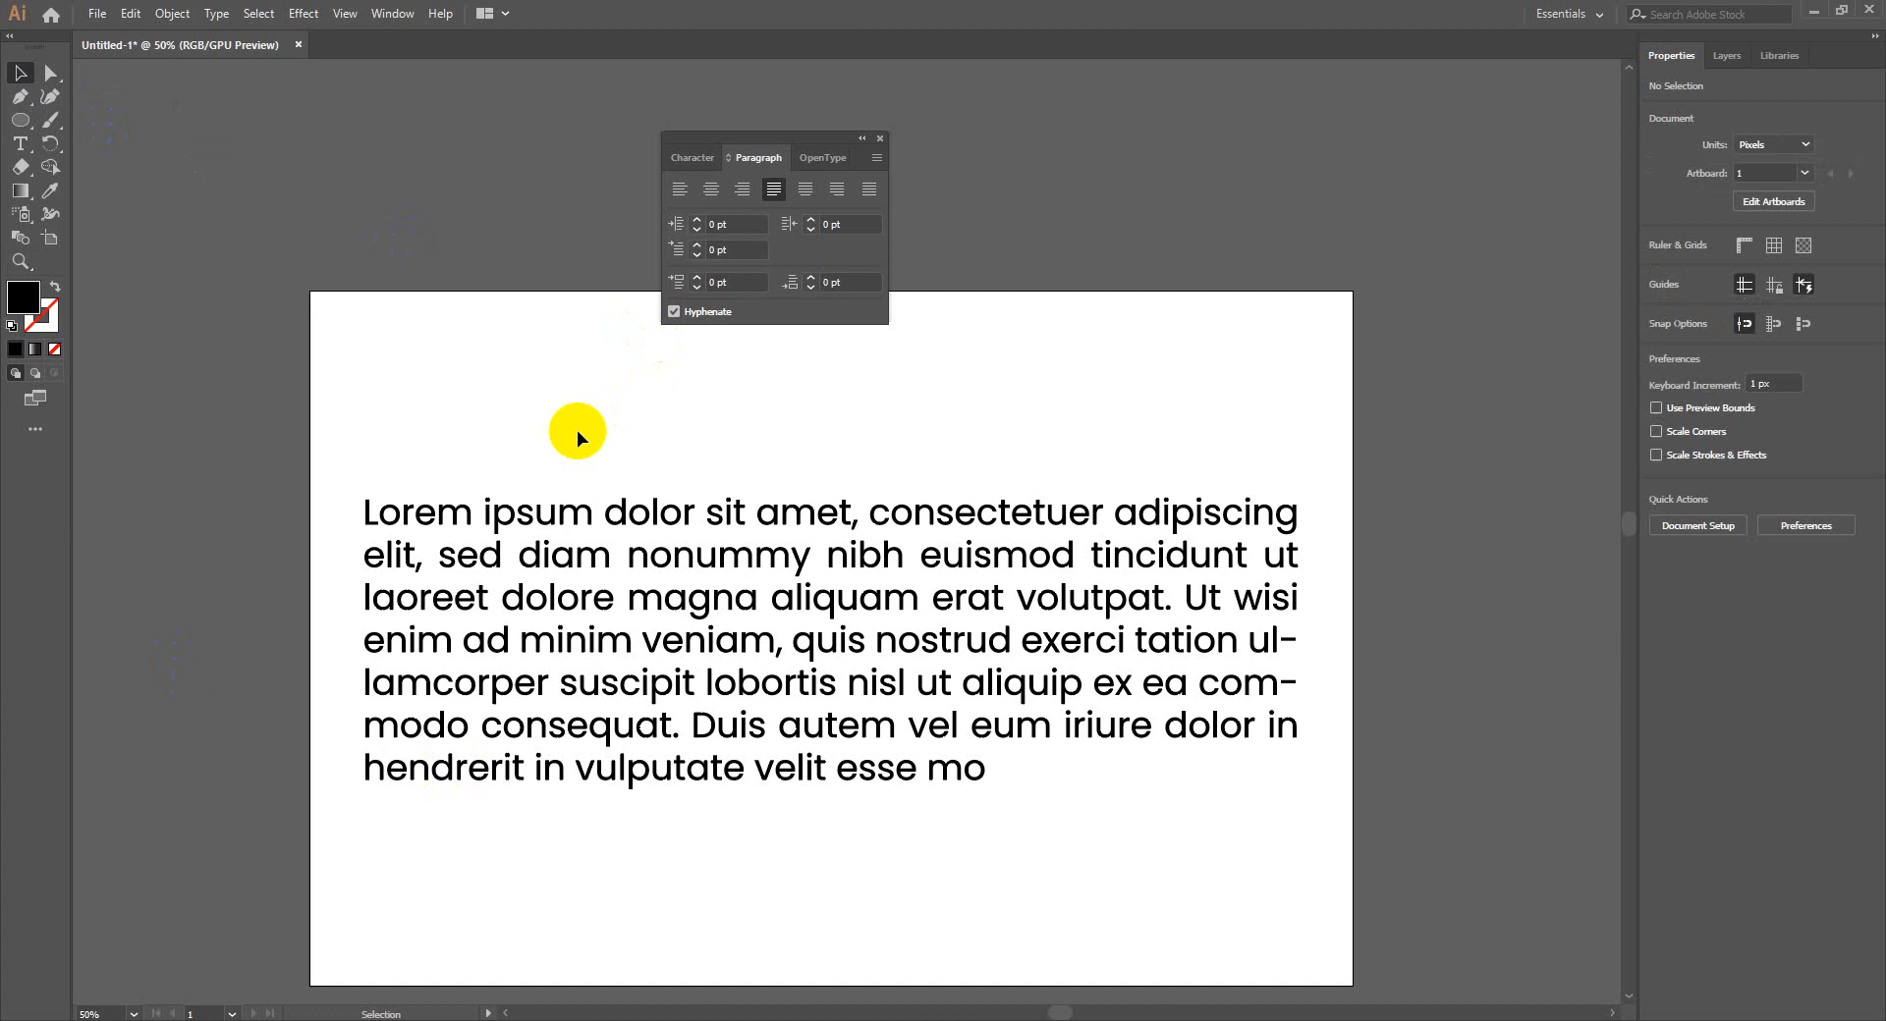
drag(578, 433, 765, 719)
key(Delete)
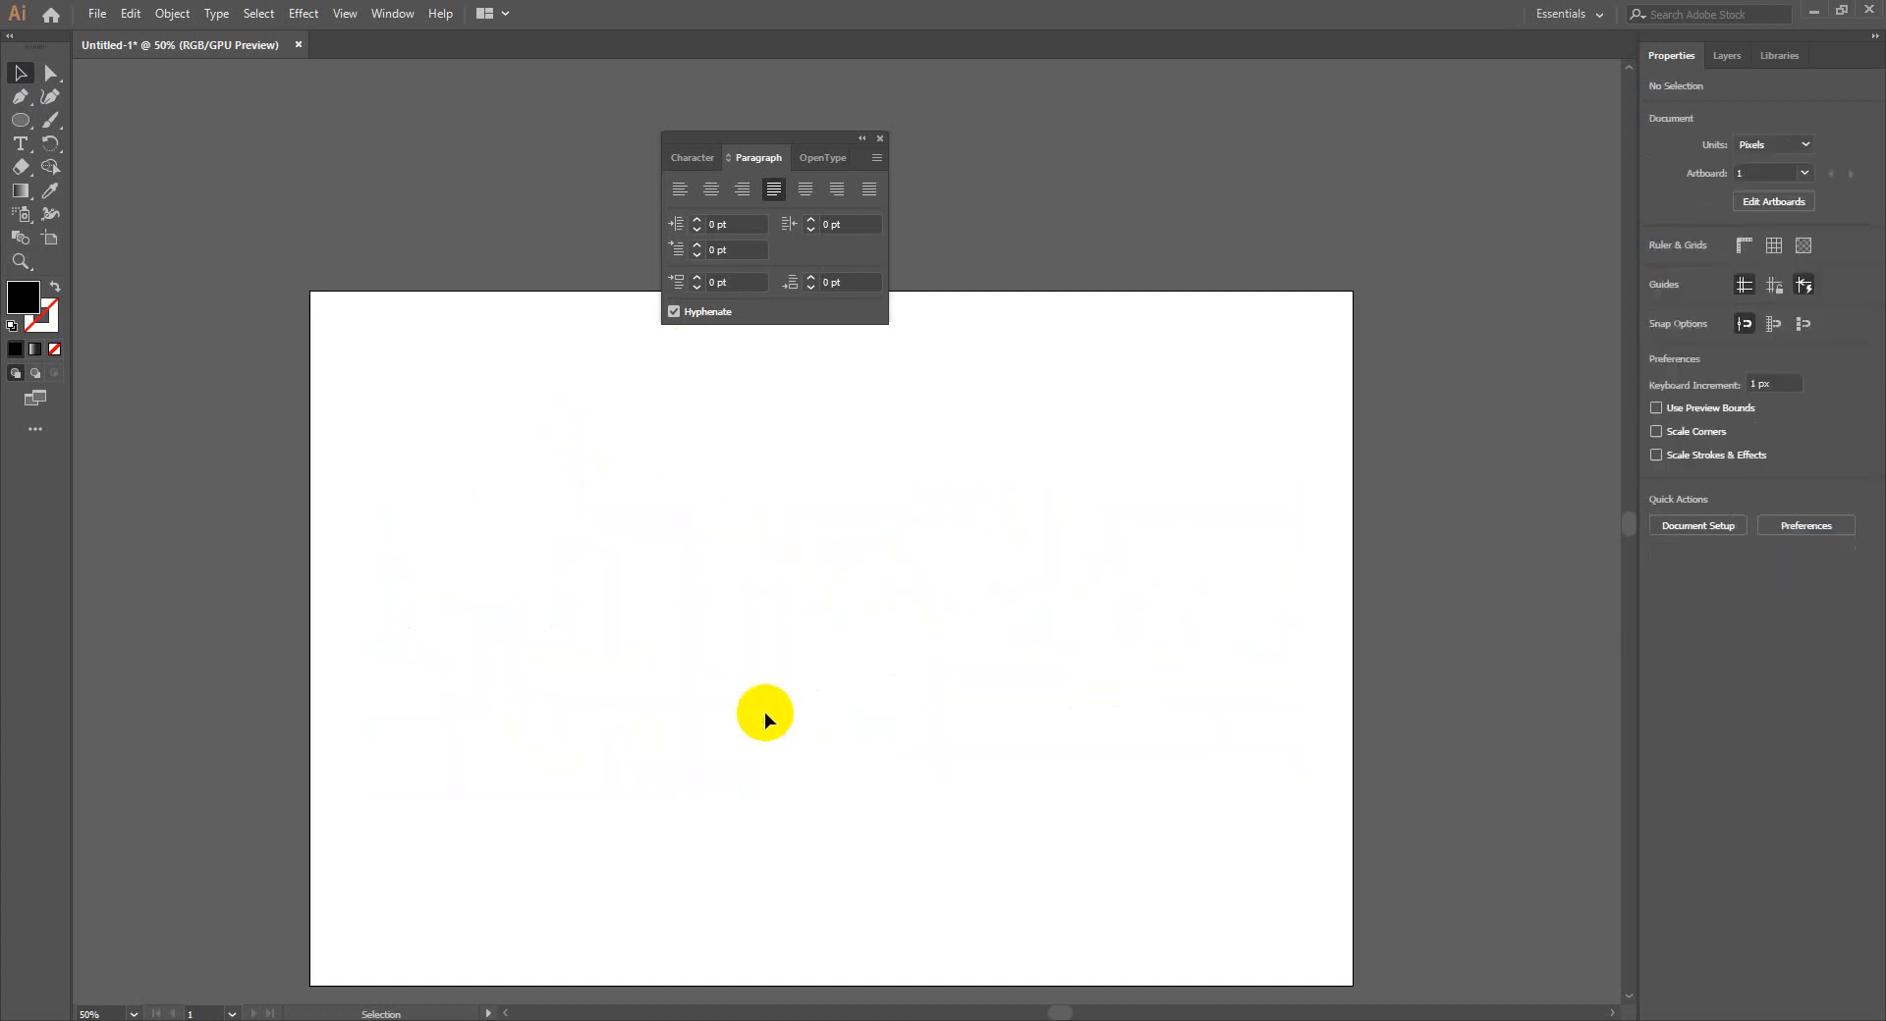
Open the Glyphs collection for Poppins Regular, enlarge its display and browse down to the symbol characters
click(224, 13)
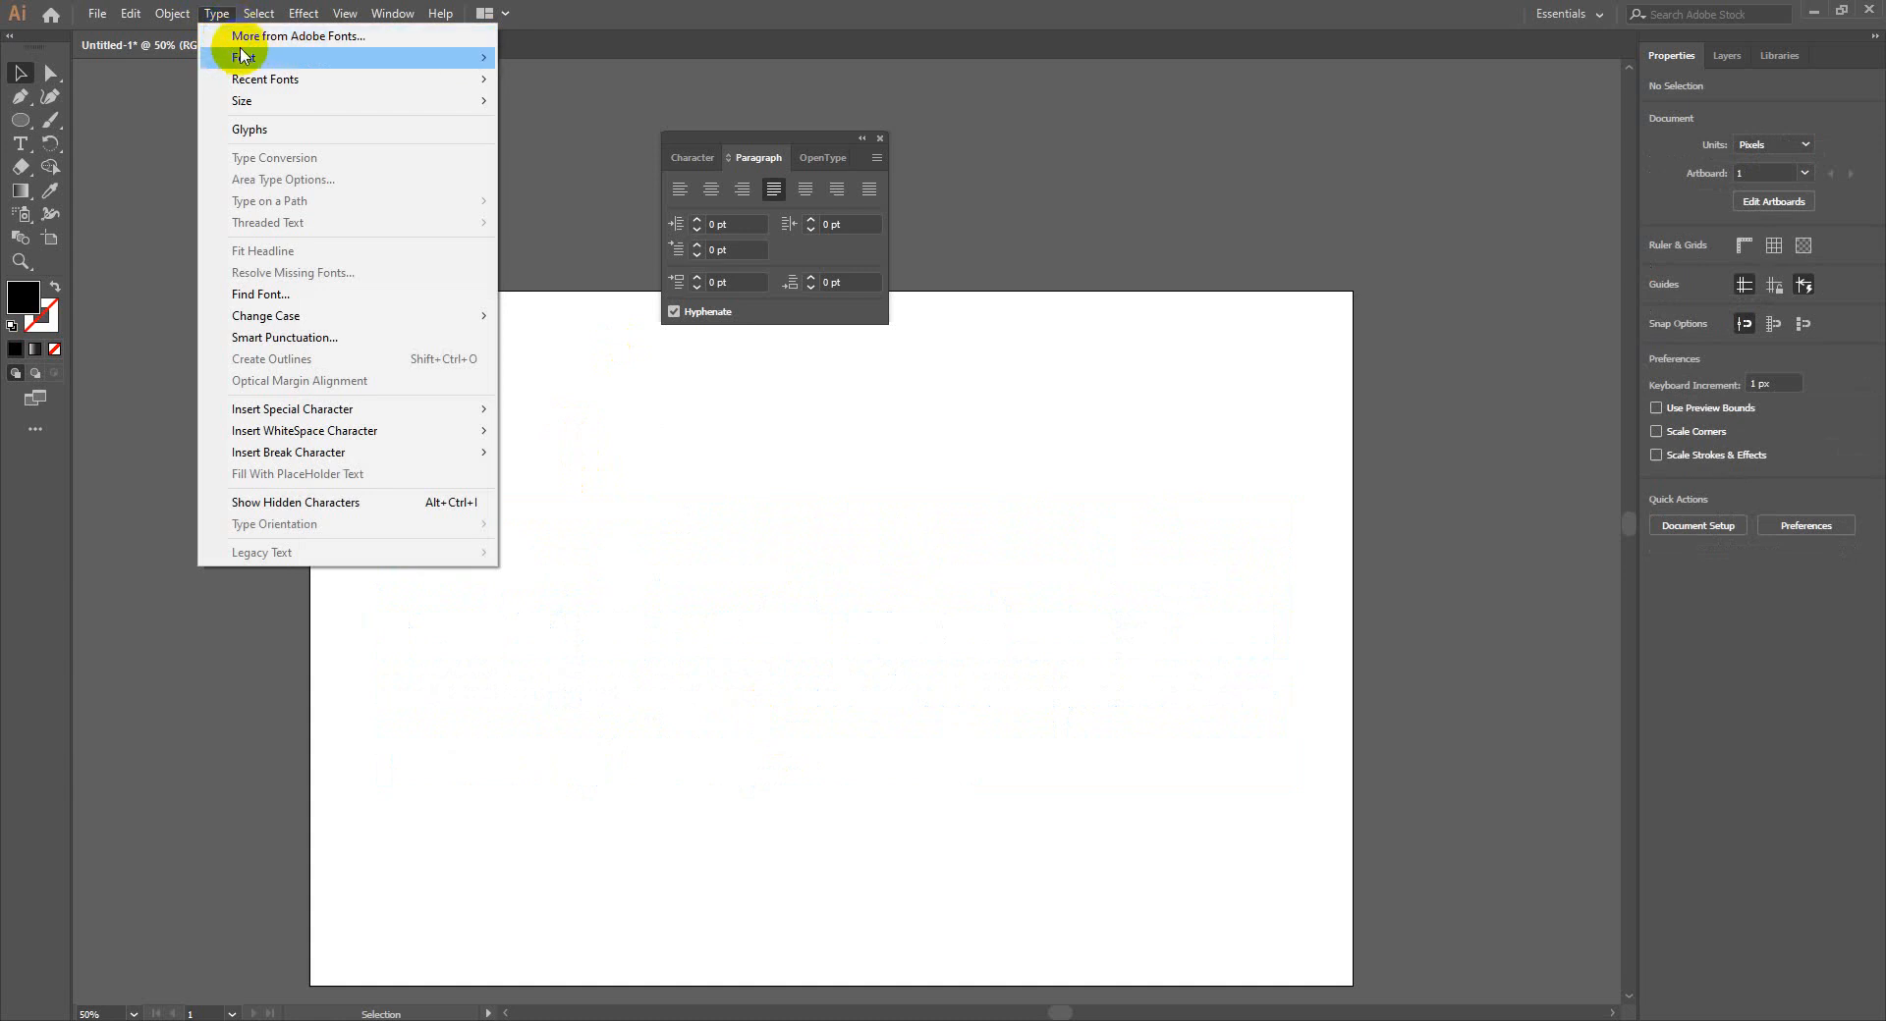
mouse_move(244, 61)
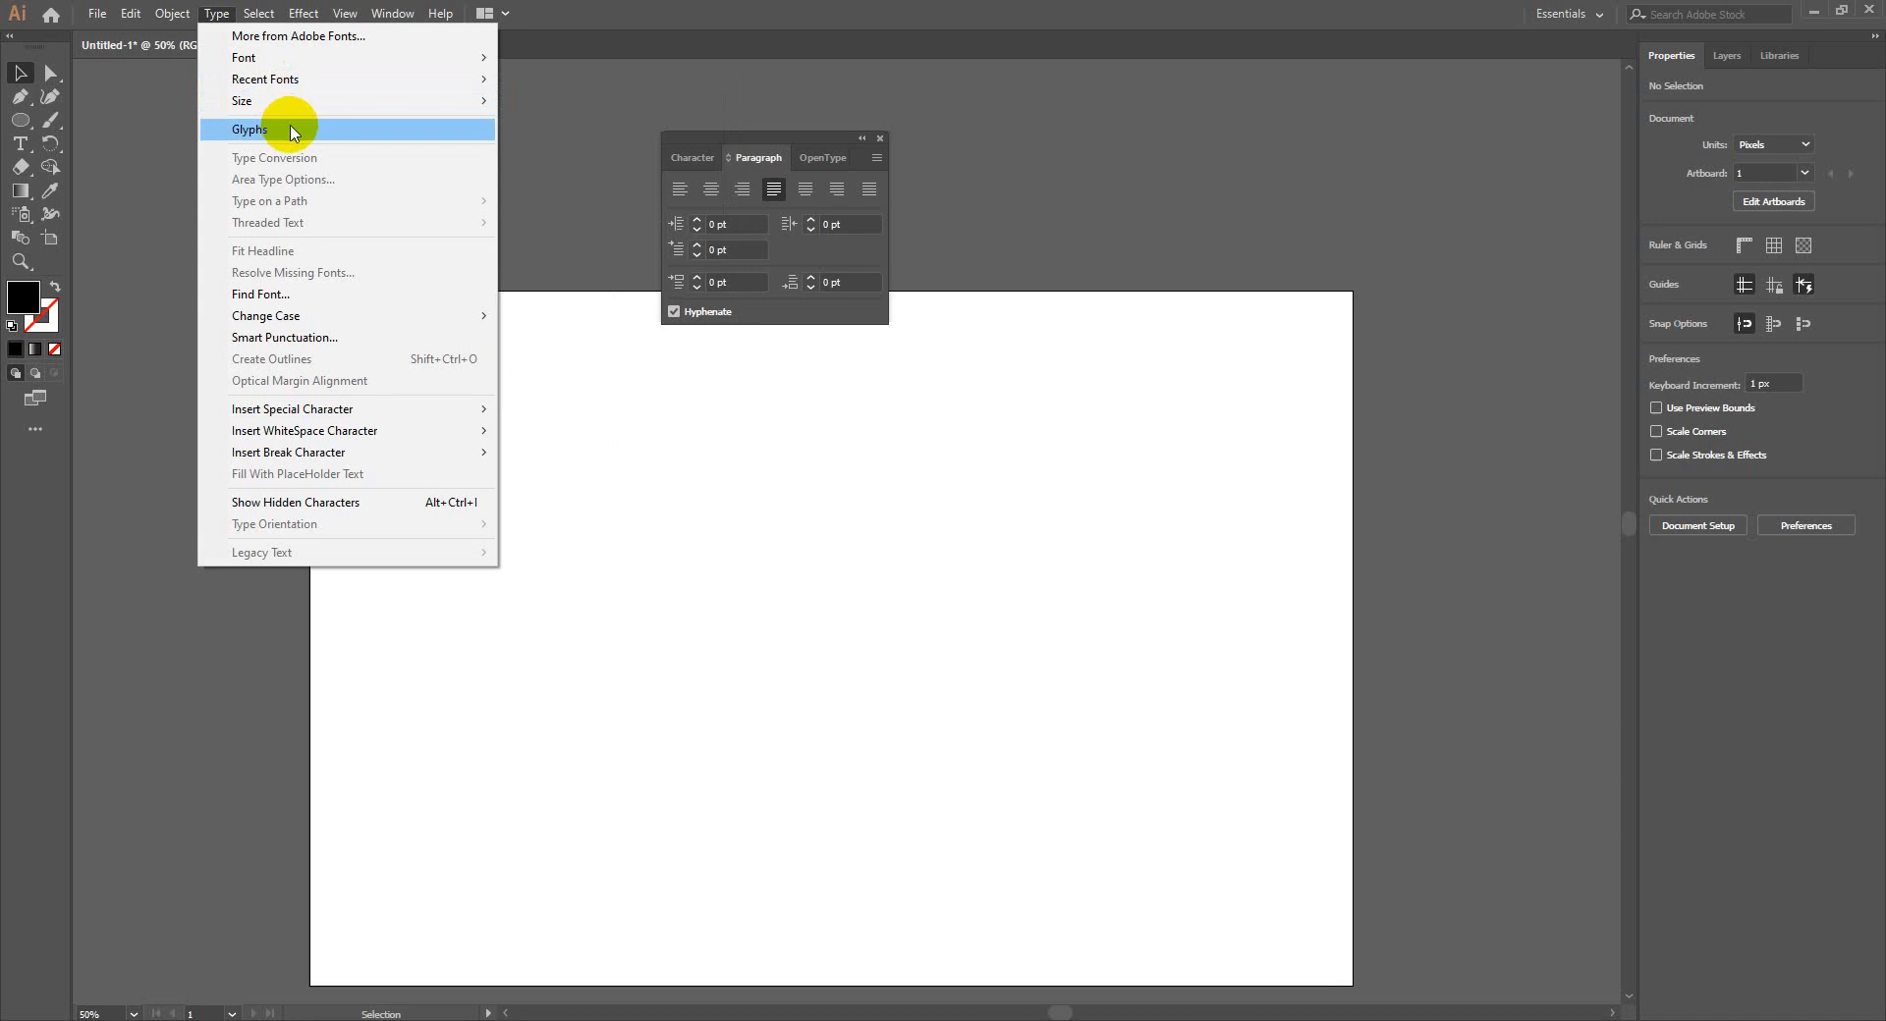
click(263, 128)
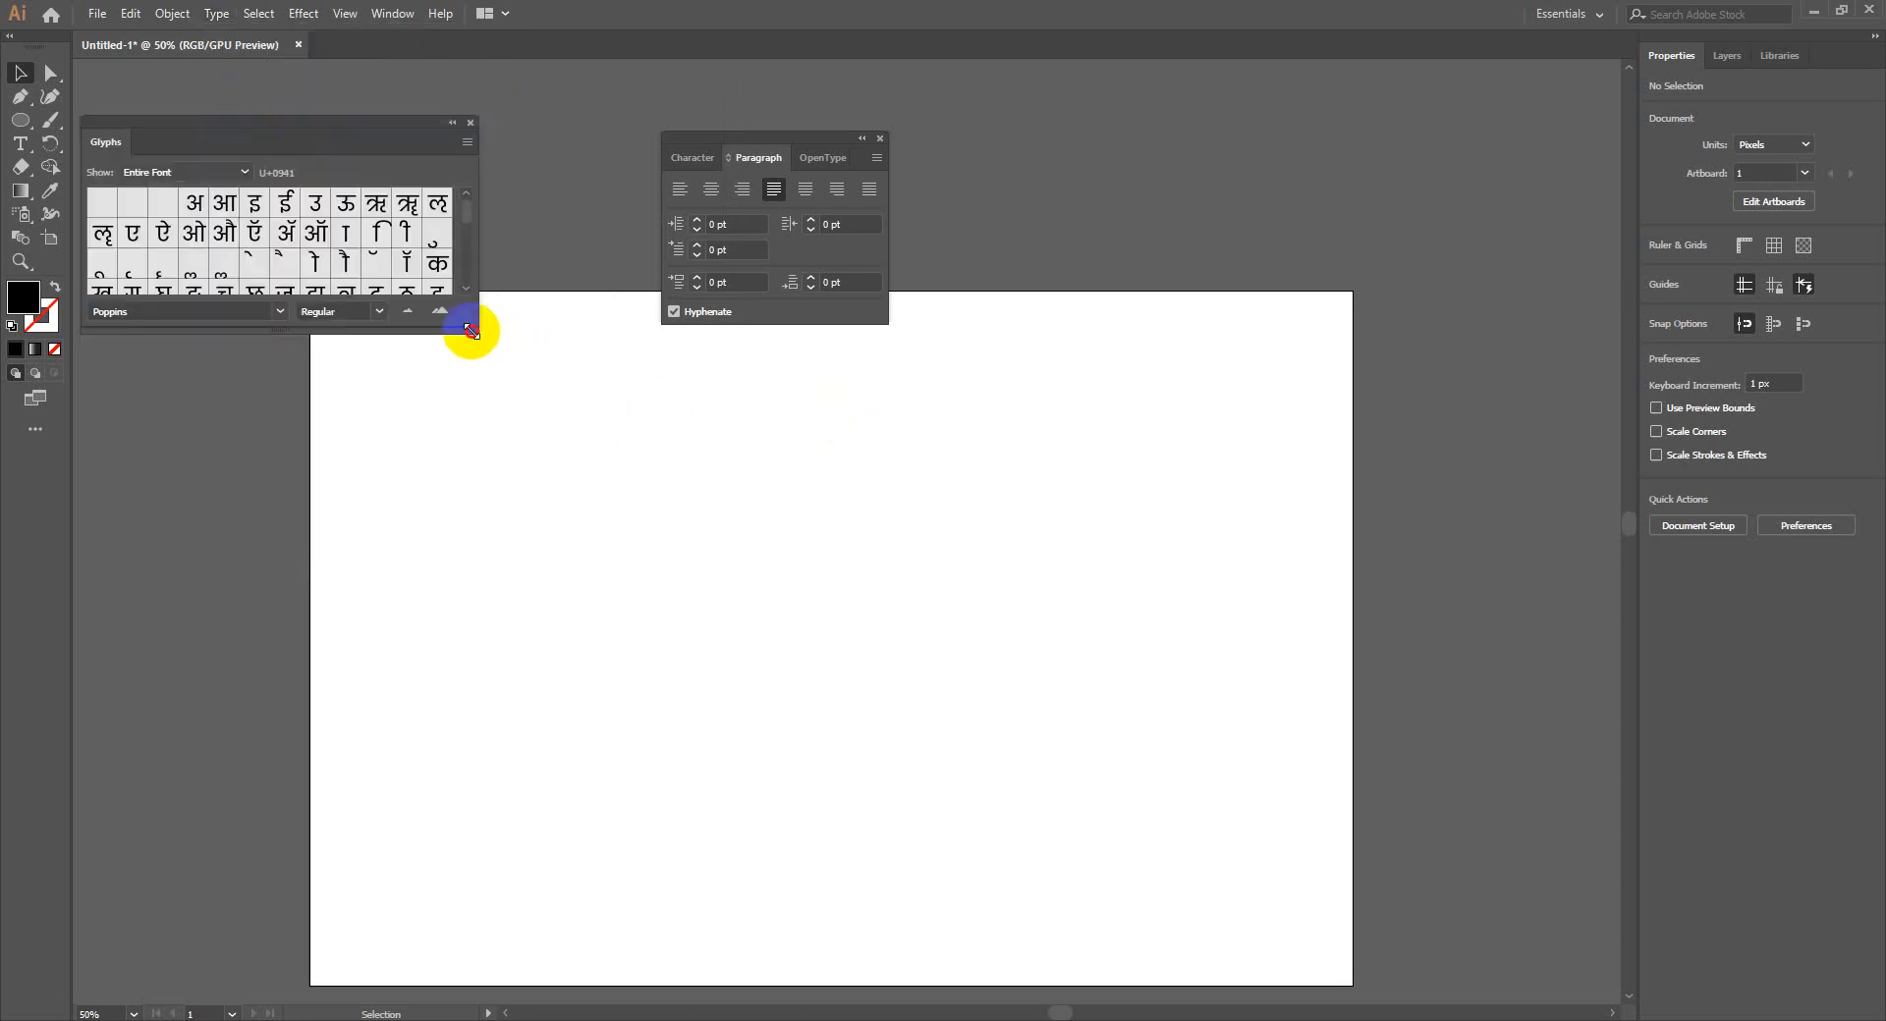
drag(463, 328, 654, 786)
scroll(265, 422, down, 15)
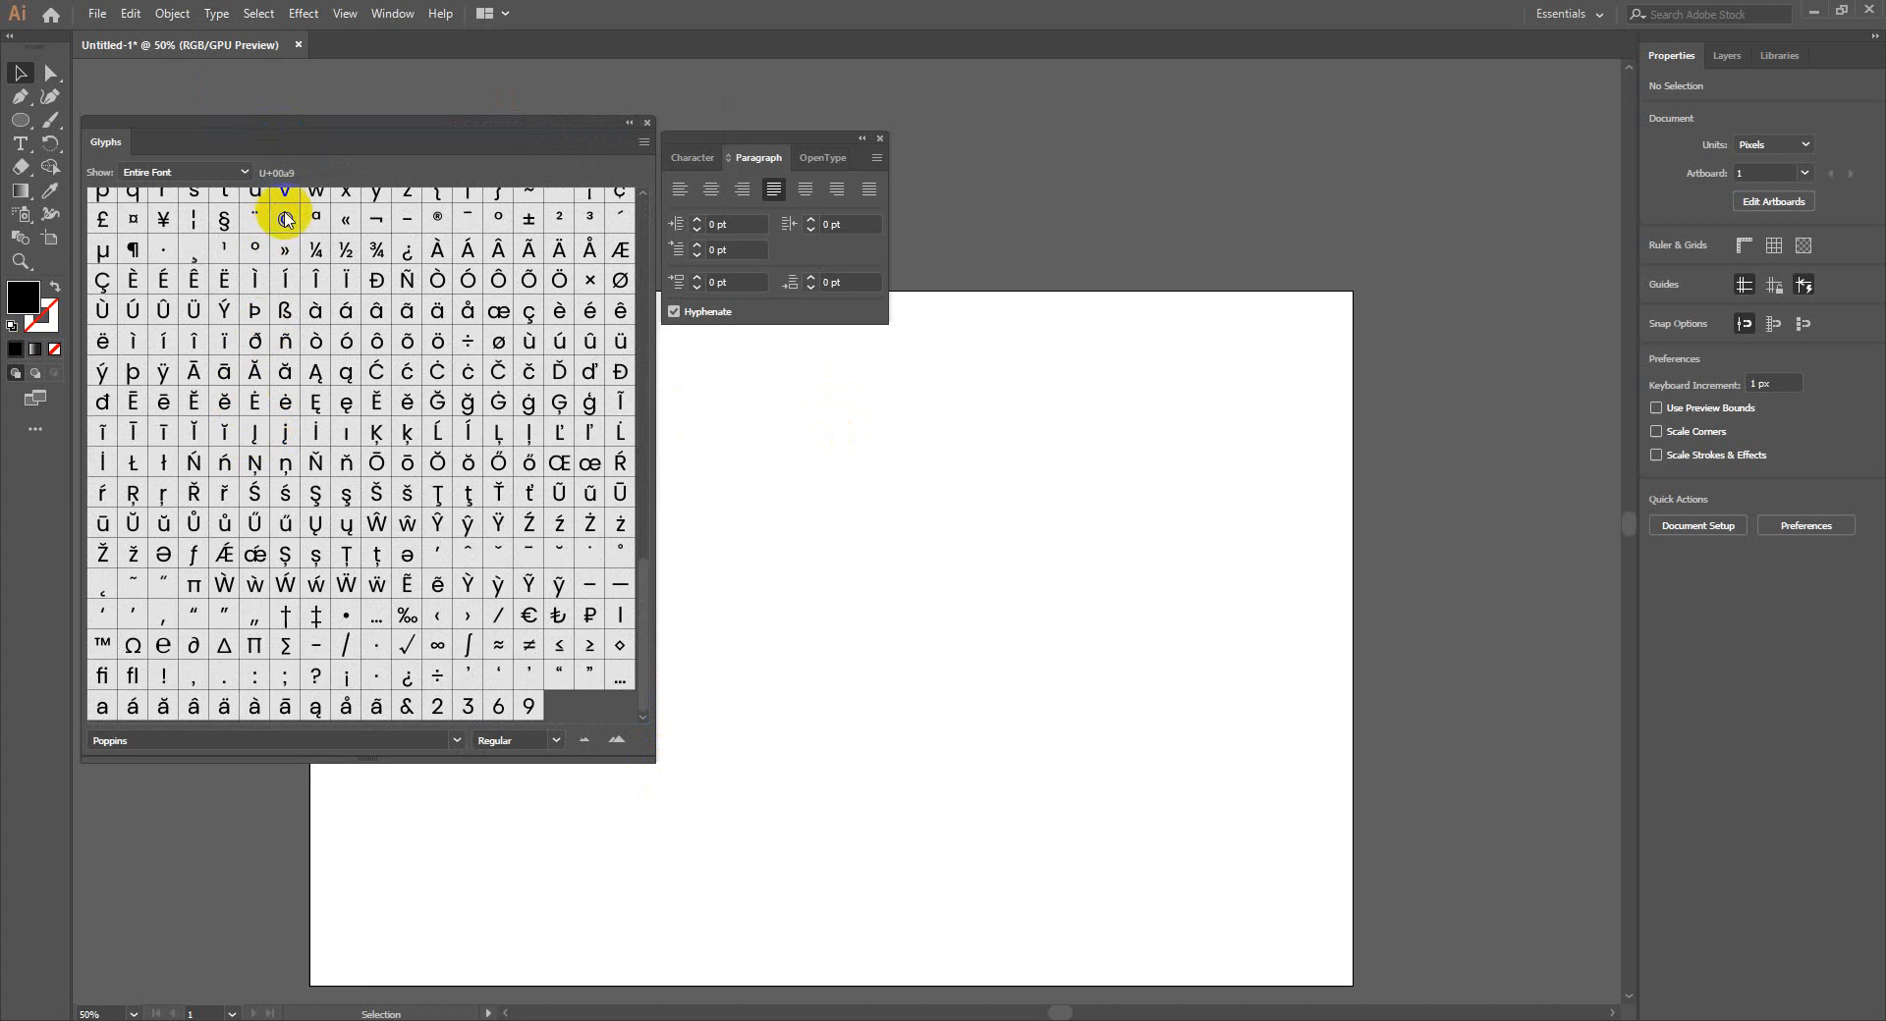
Create a point text object near the centre of the artboard and replace its placeholder text with the © glyph
drag(285, 219, 775, 505)
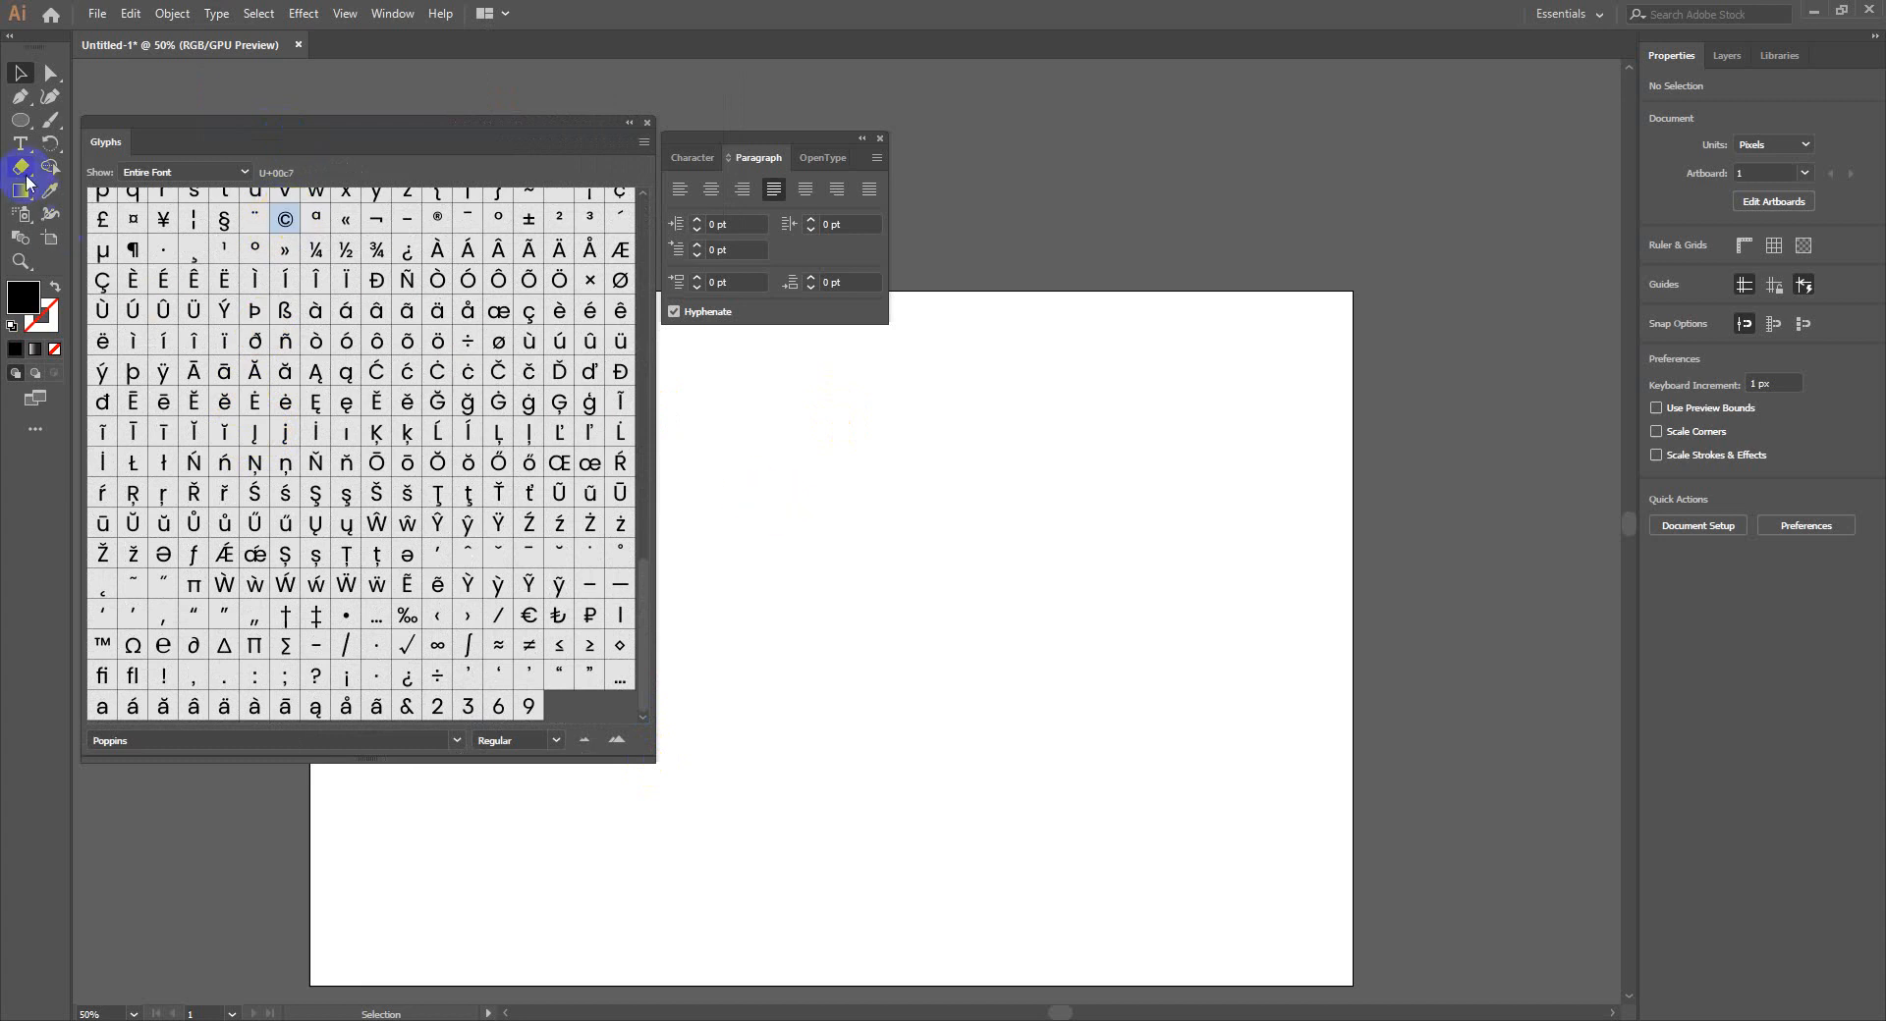
click(20, 143)
click(959, 546)
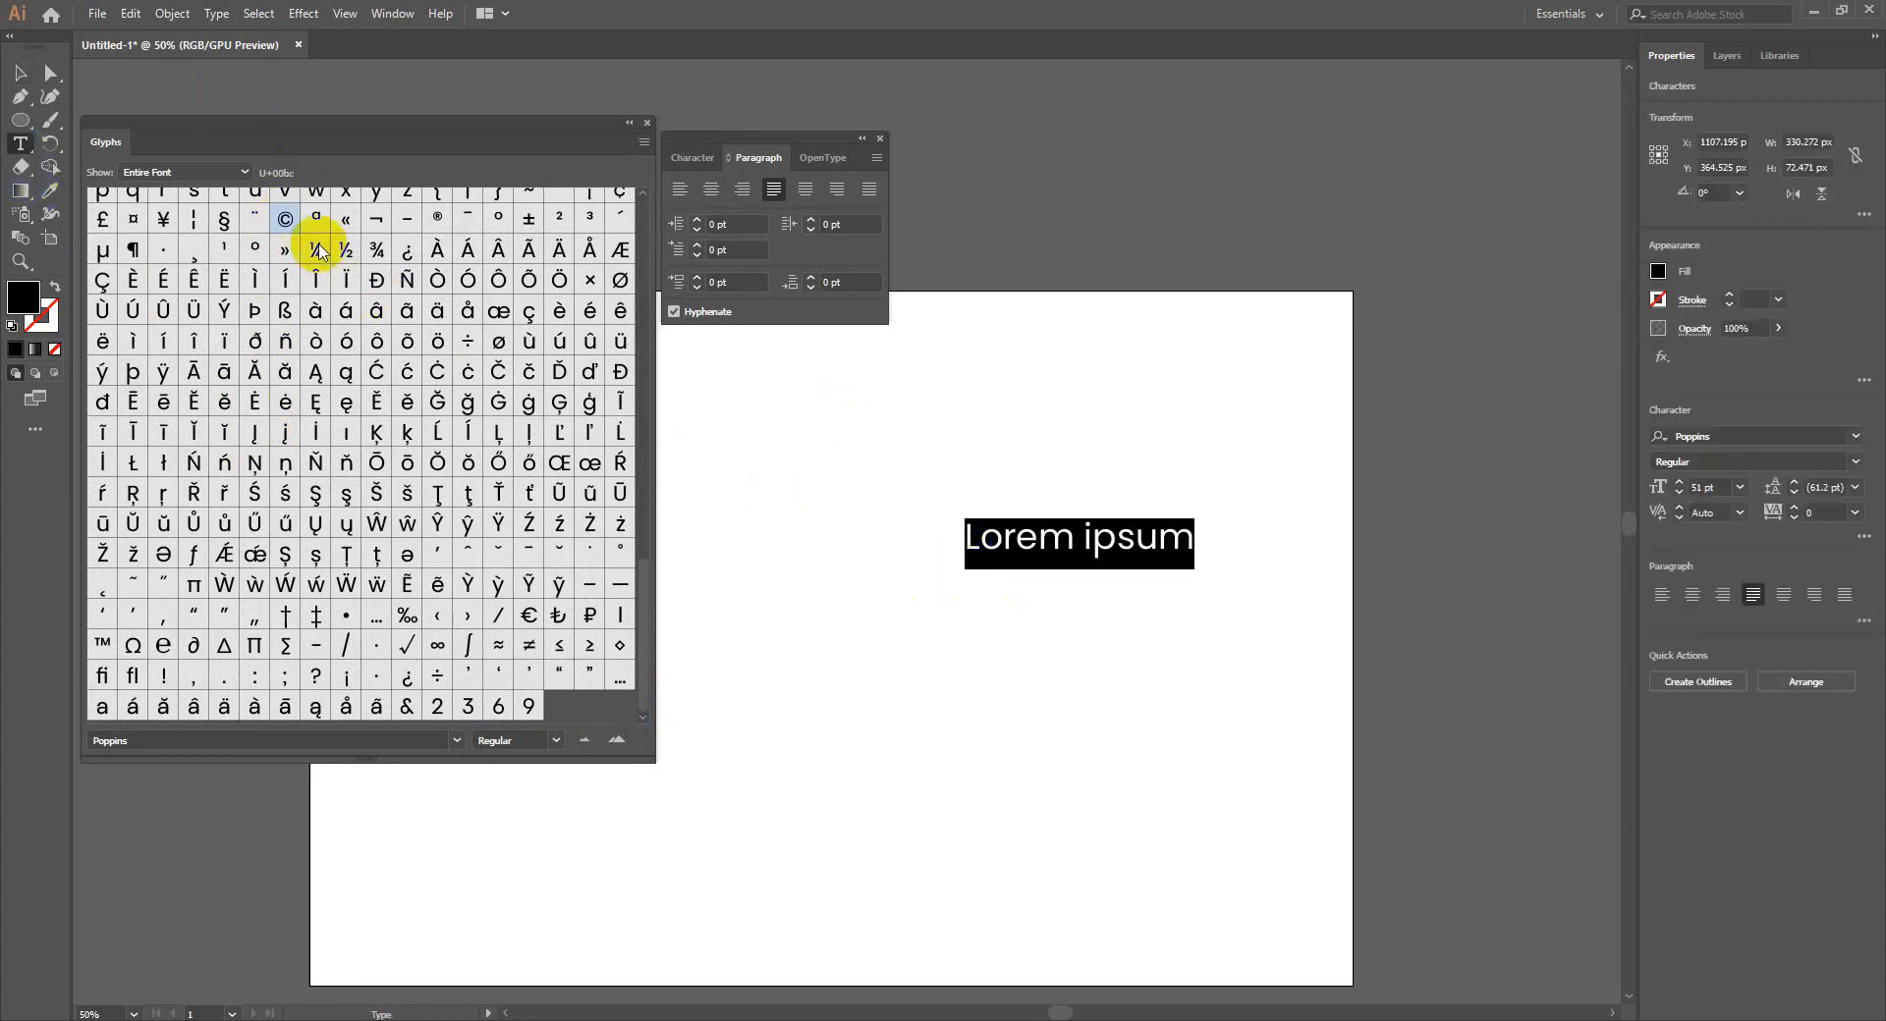
double_click(286, 220)
click(20, 74)
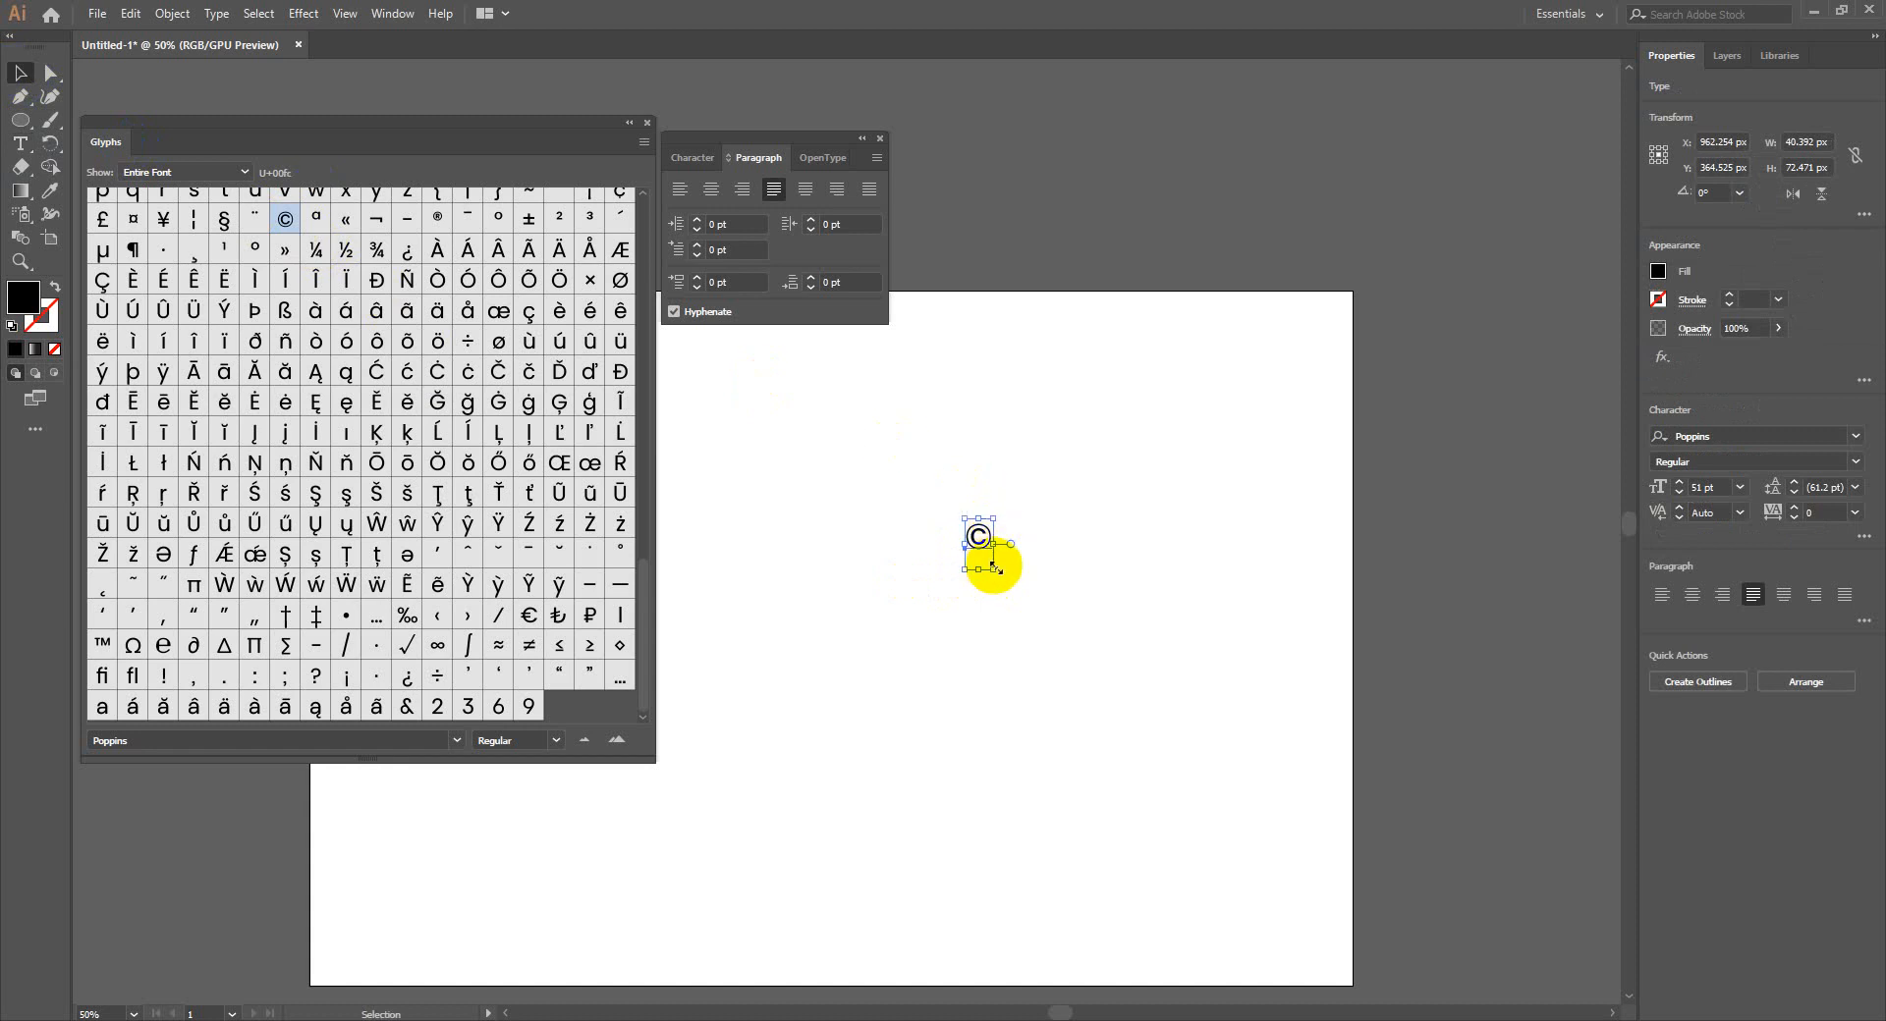
Replace the © character in the text object with the € glyph
key(alt+shift)
double_click(981, 535)
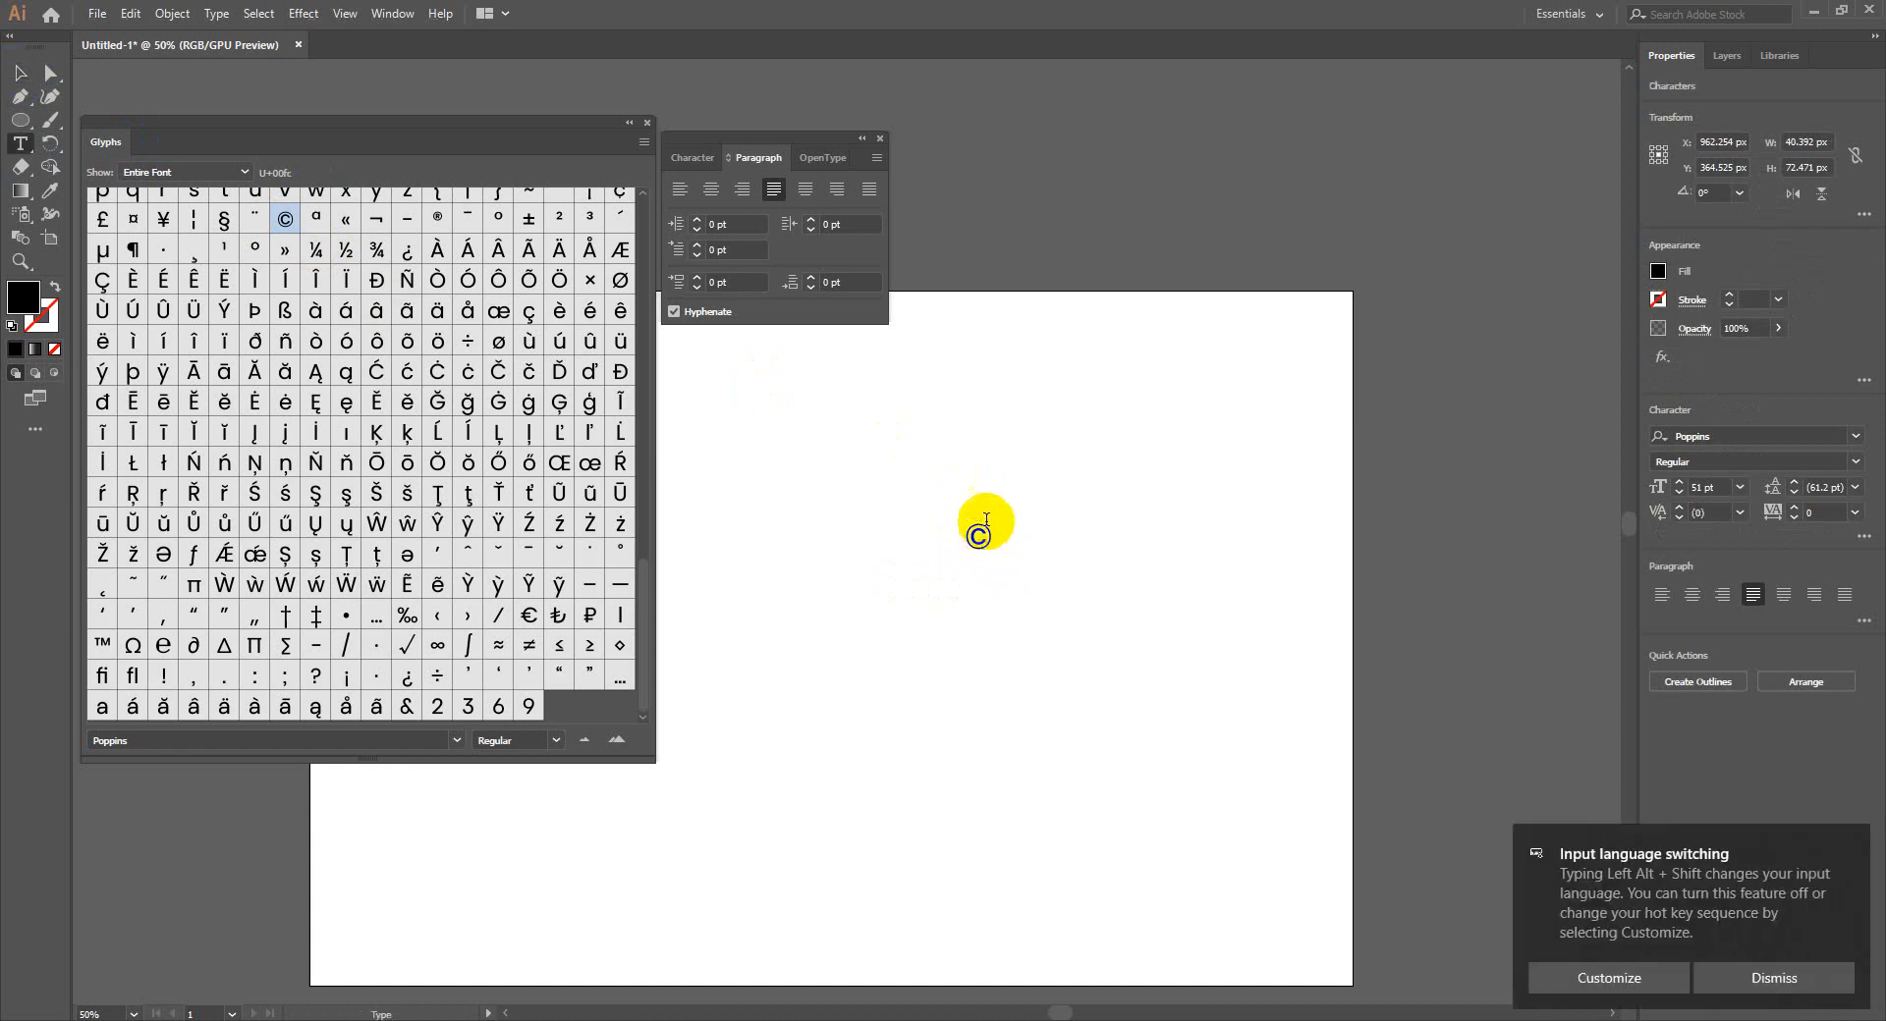
double_click(531, 617)
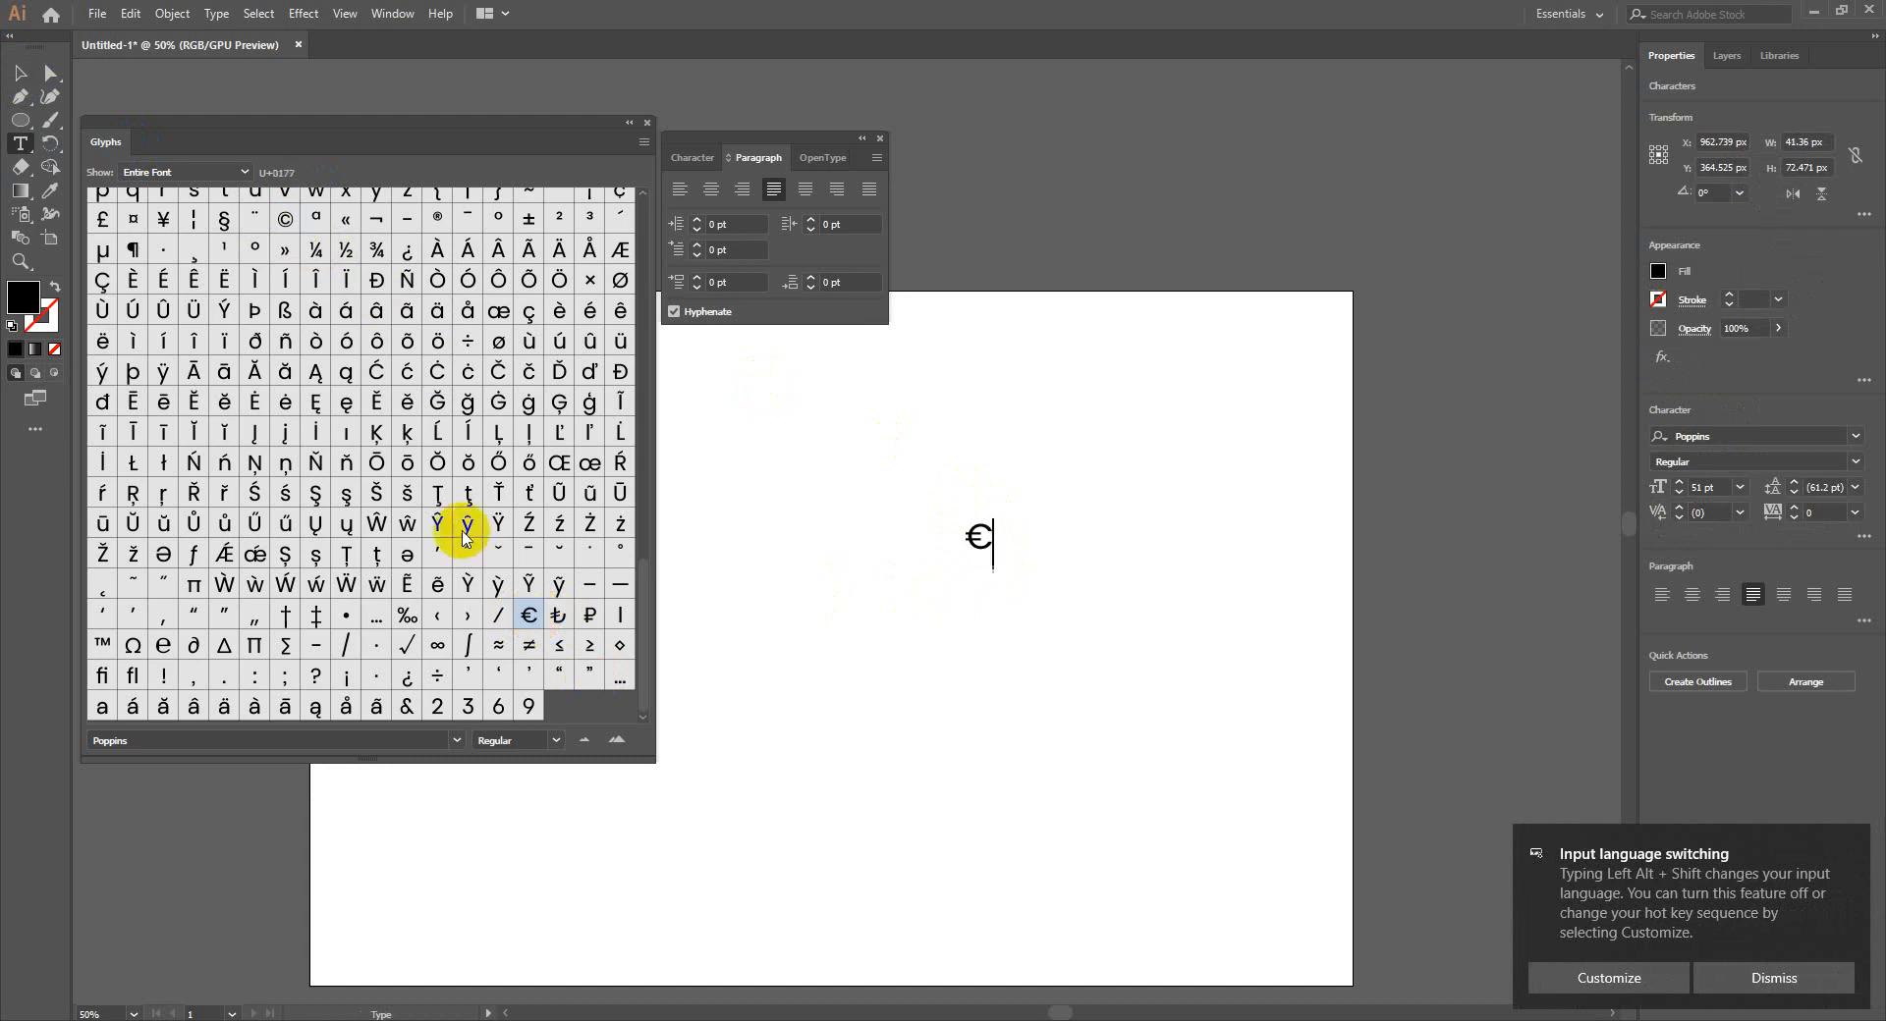
Delete the € text object, dismiss the input-language notification and close the Glyphs collection
scroll(465, 538, up, 3)
scroll(466, 538, up, 1)
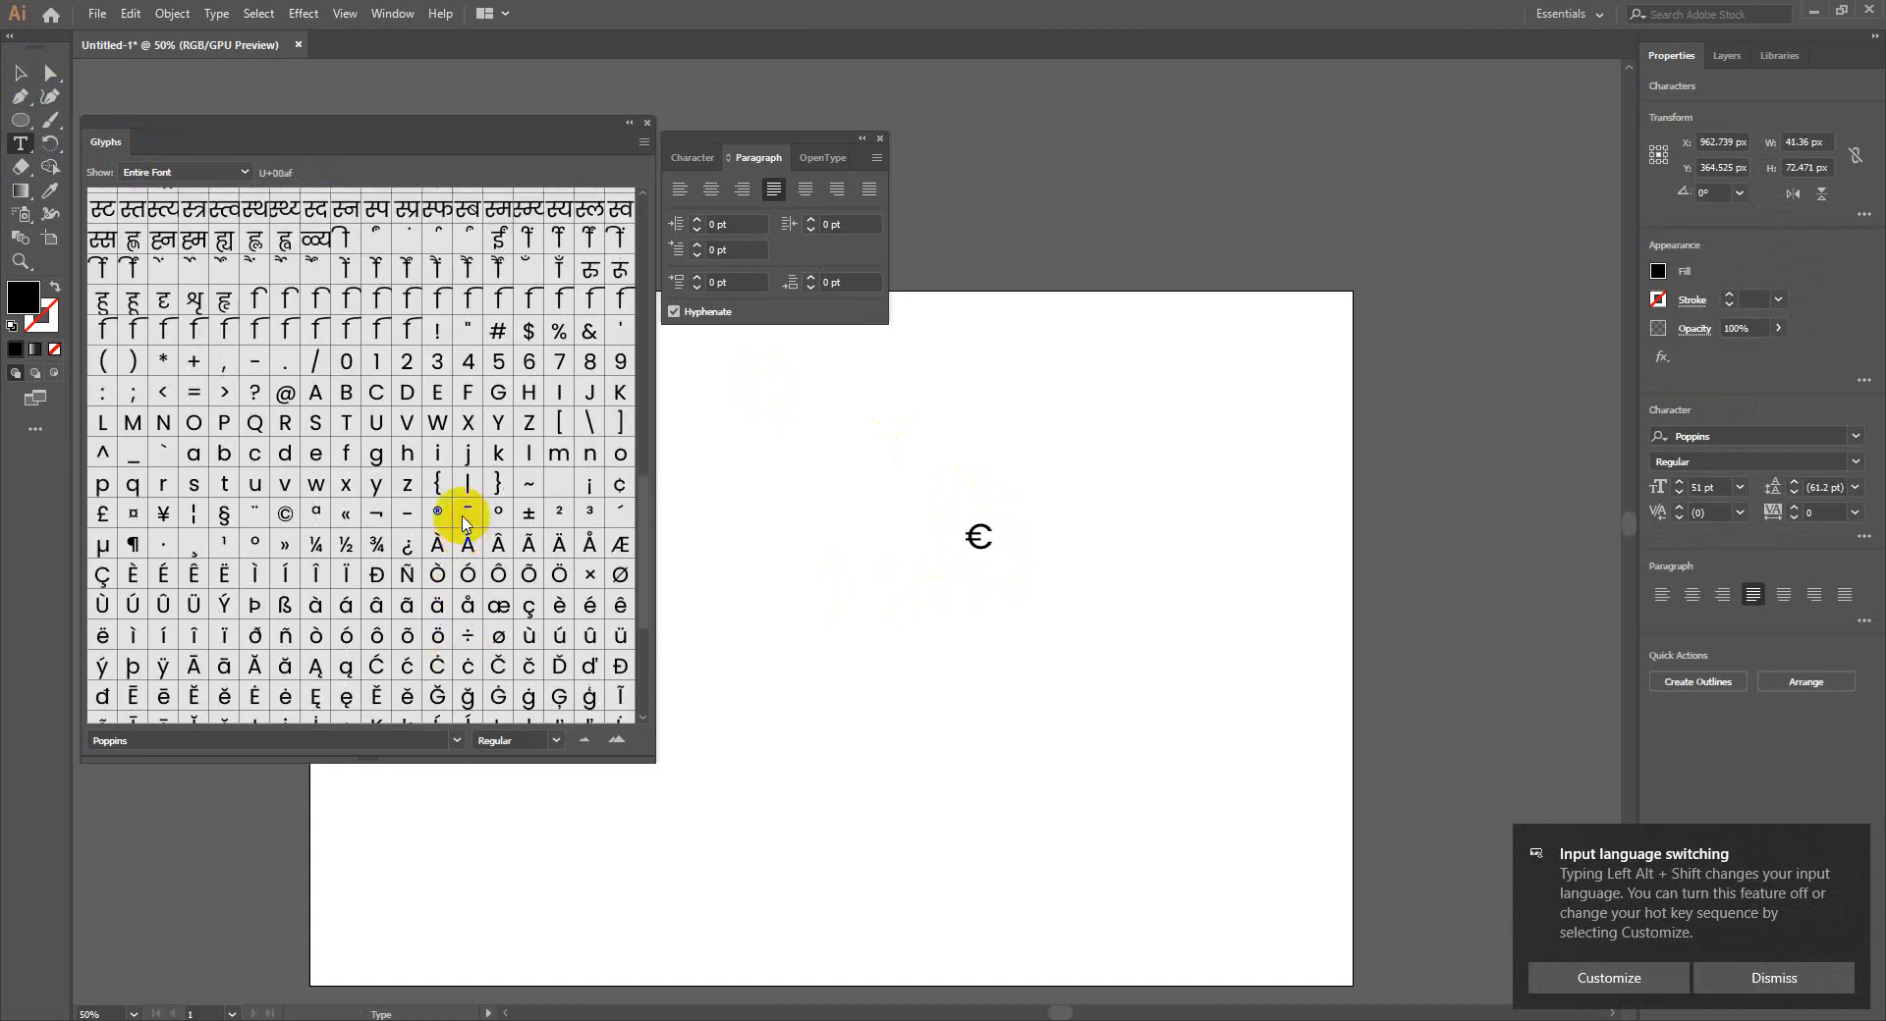
scroll(455, 518, up, 3)
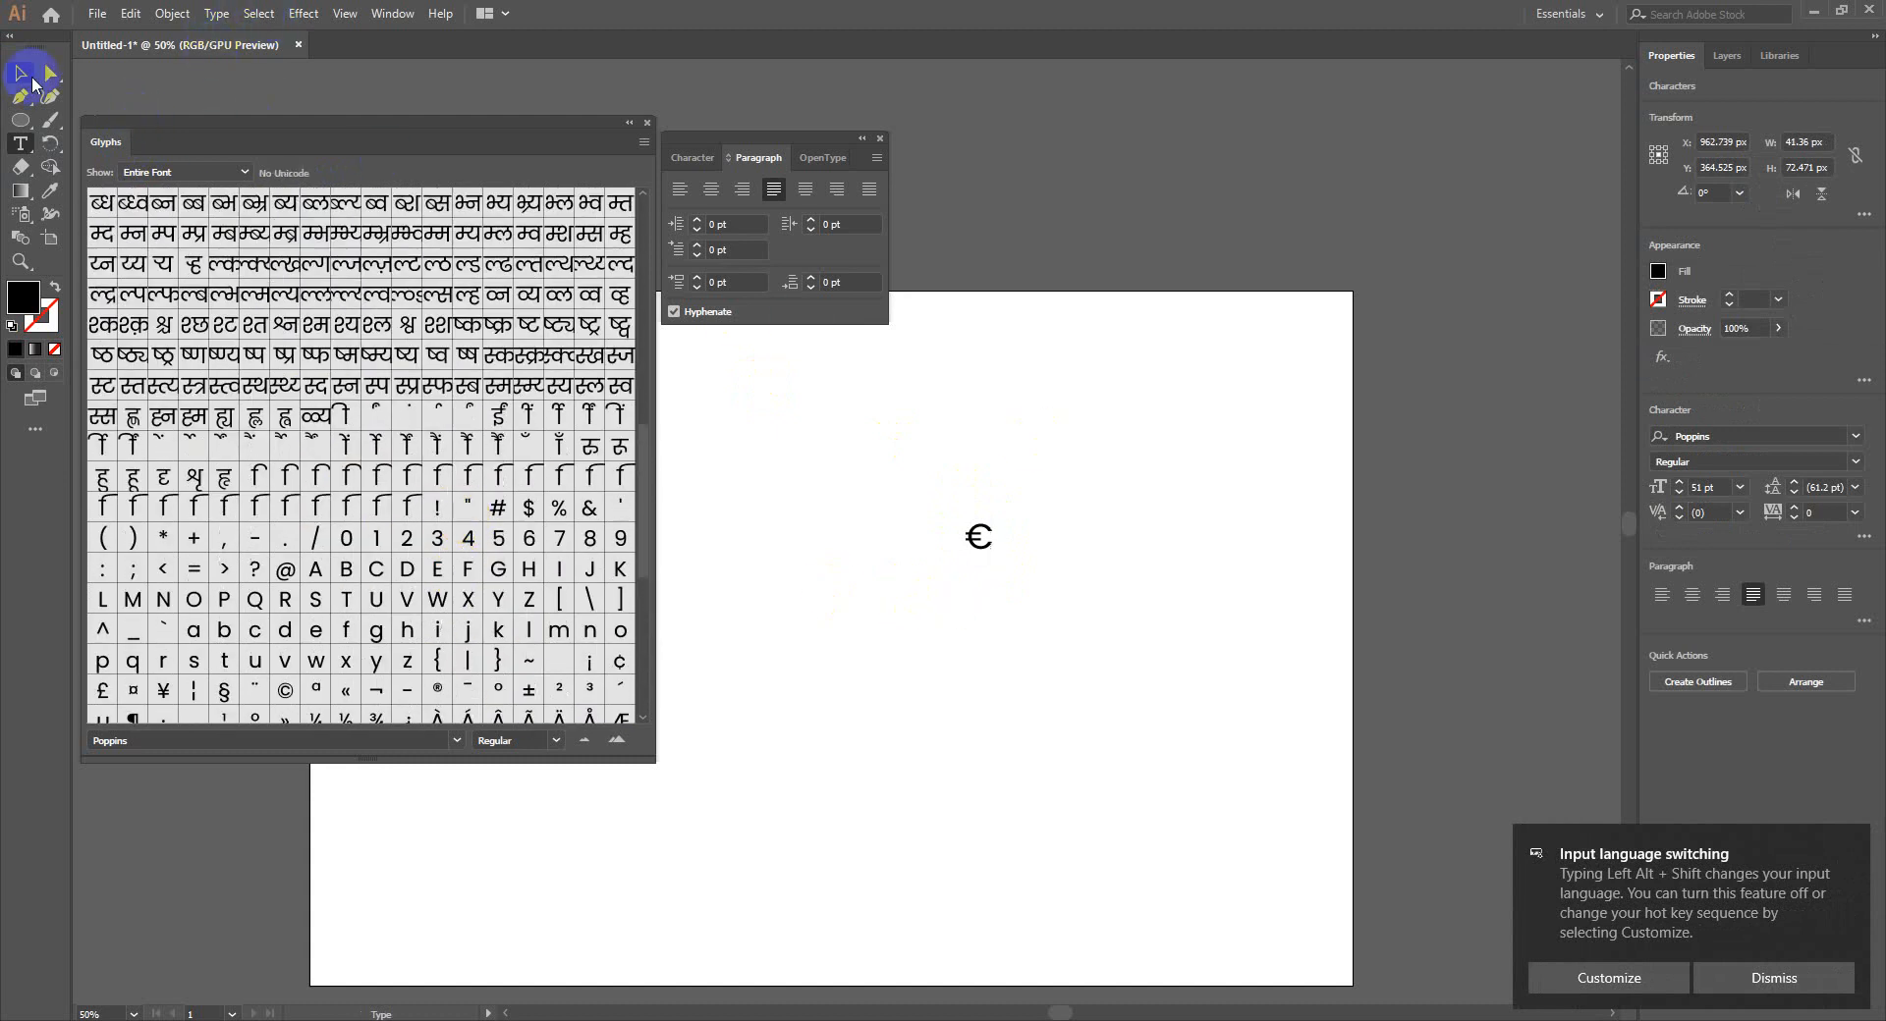
click(17, 74)
key(Delete)
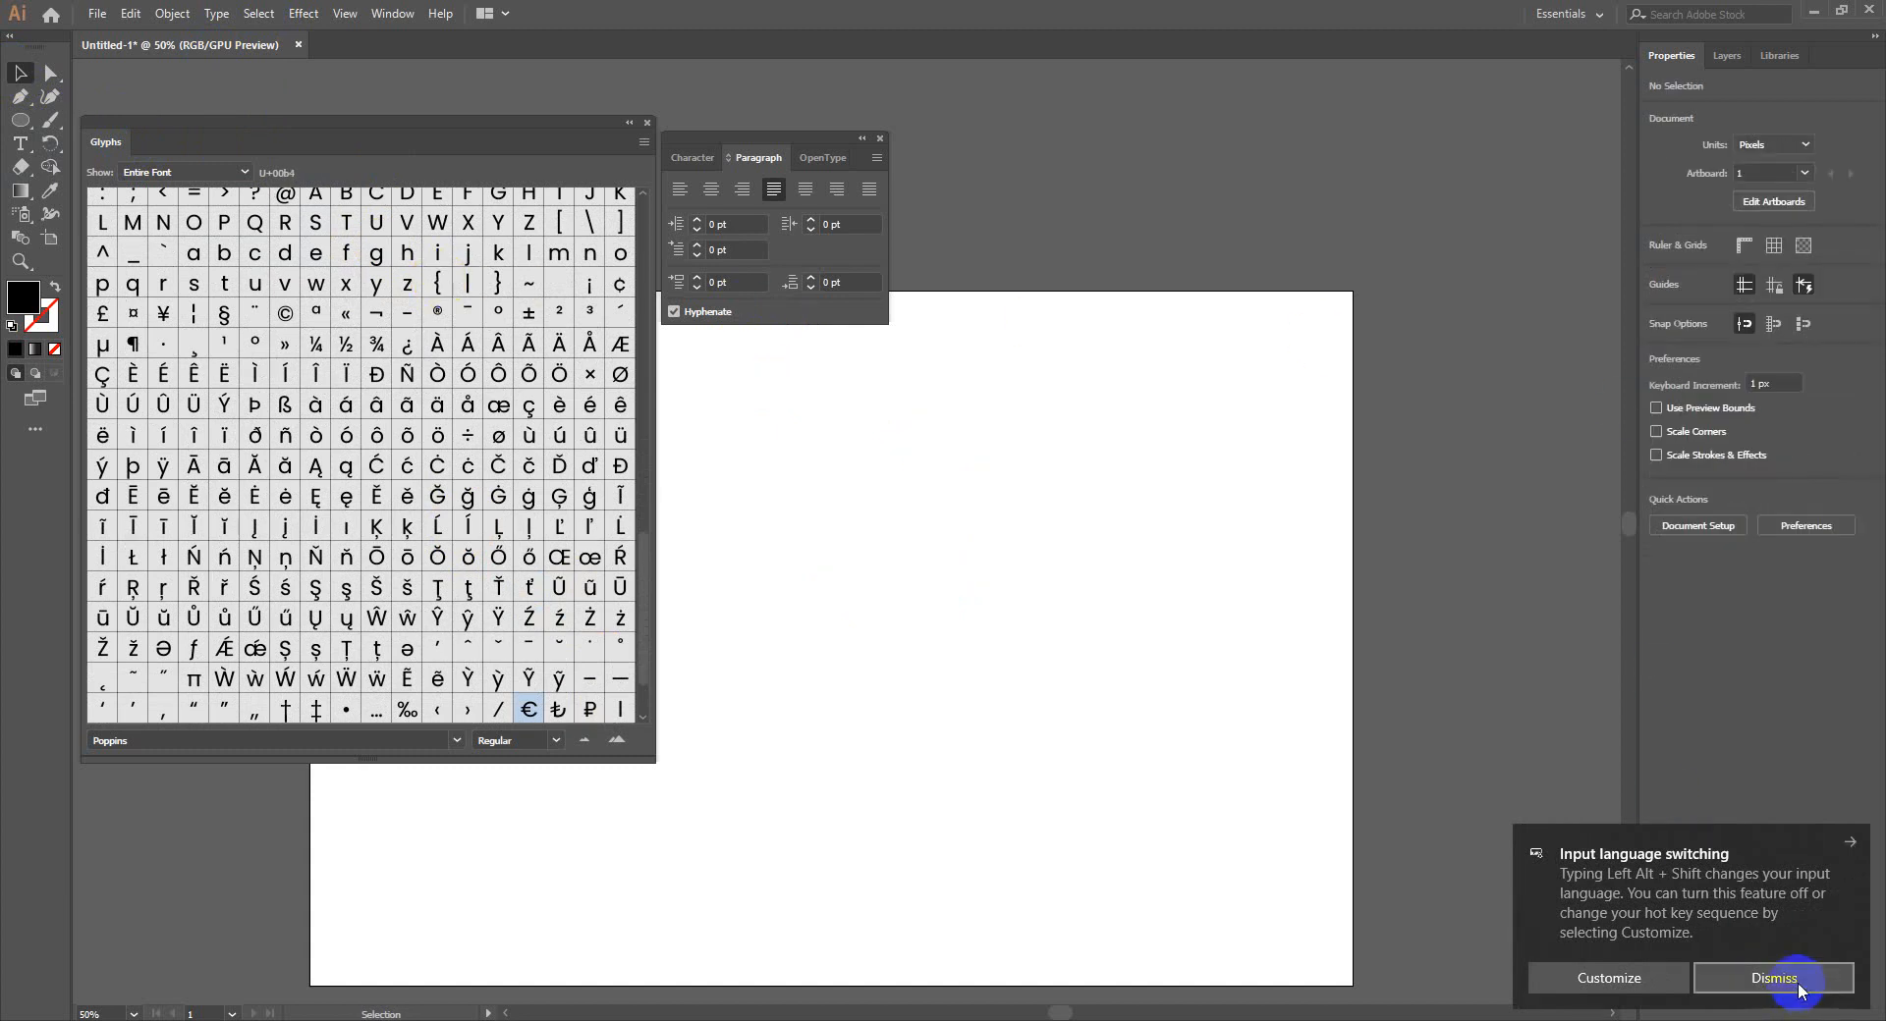
click(1774, 979)
click(12, 75)
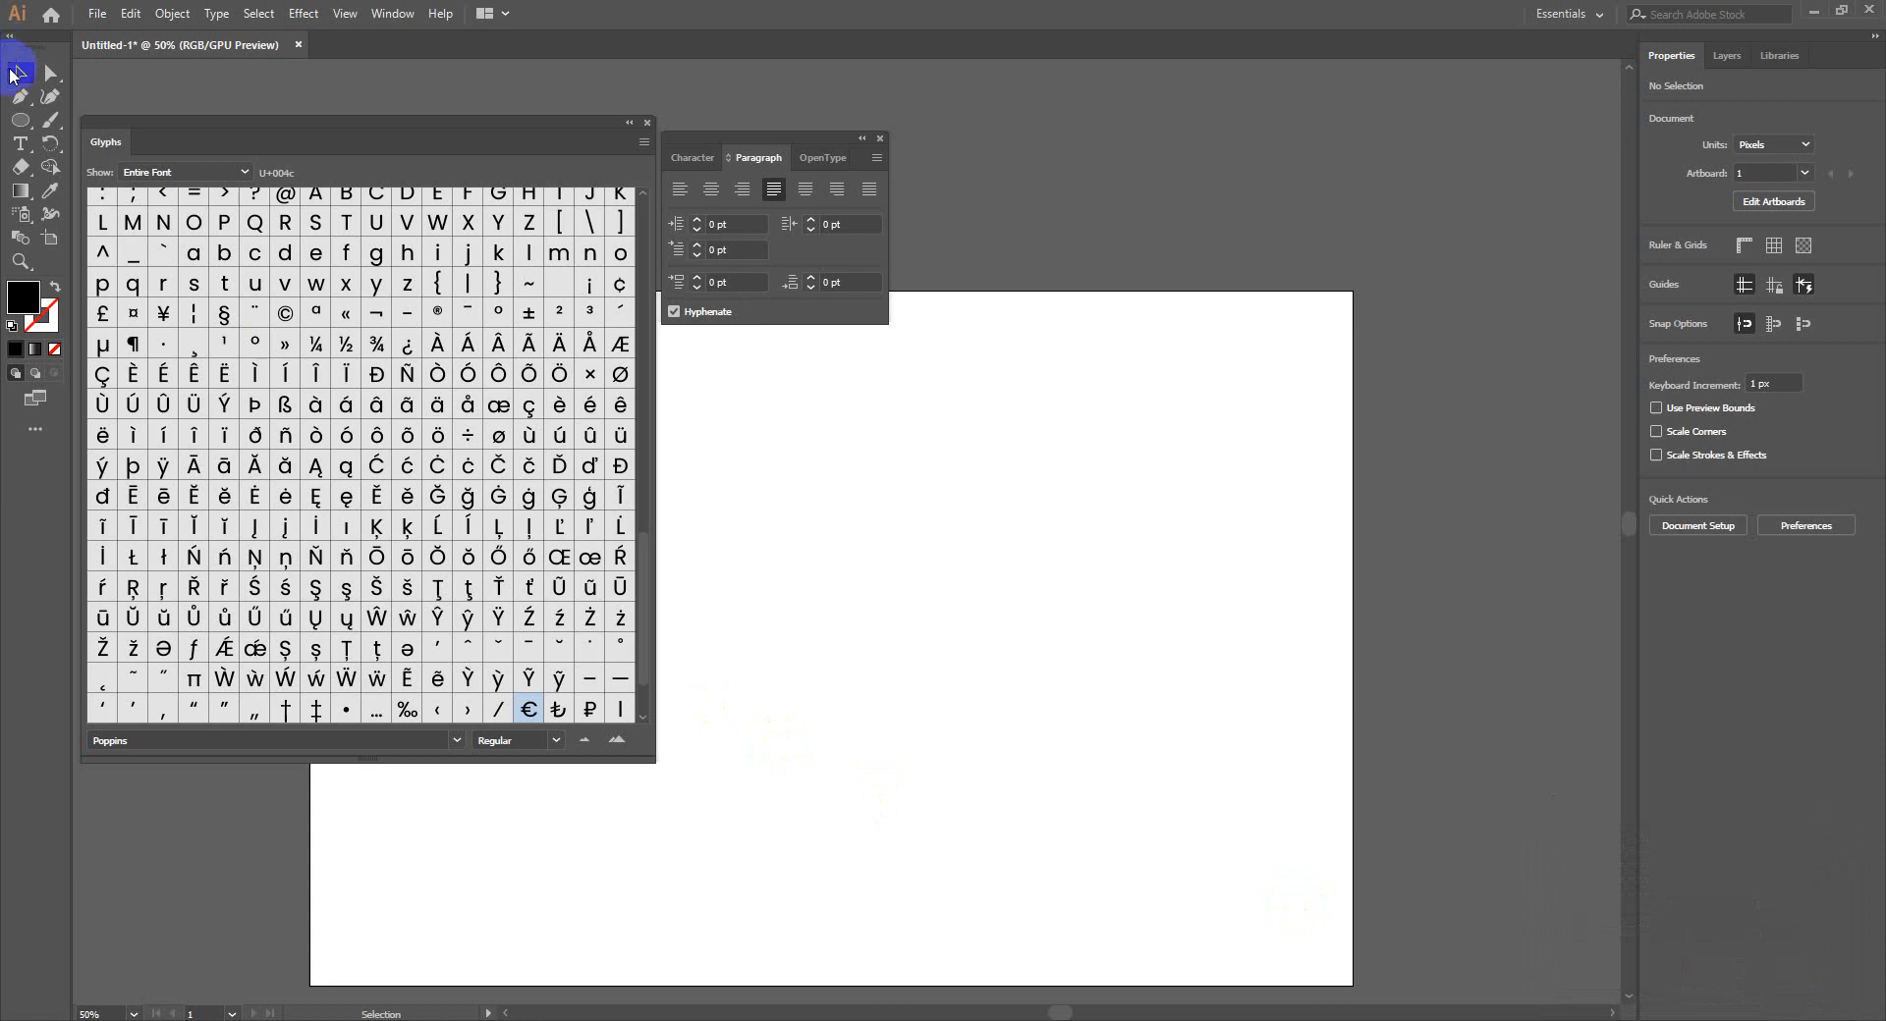
click(647, 125)
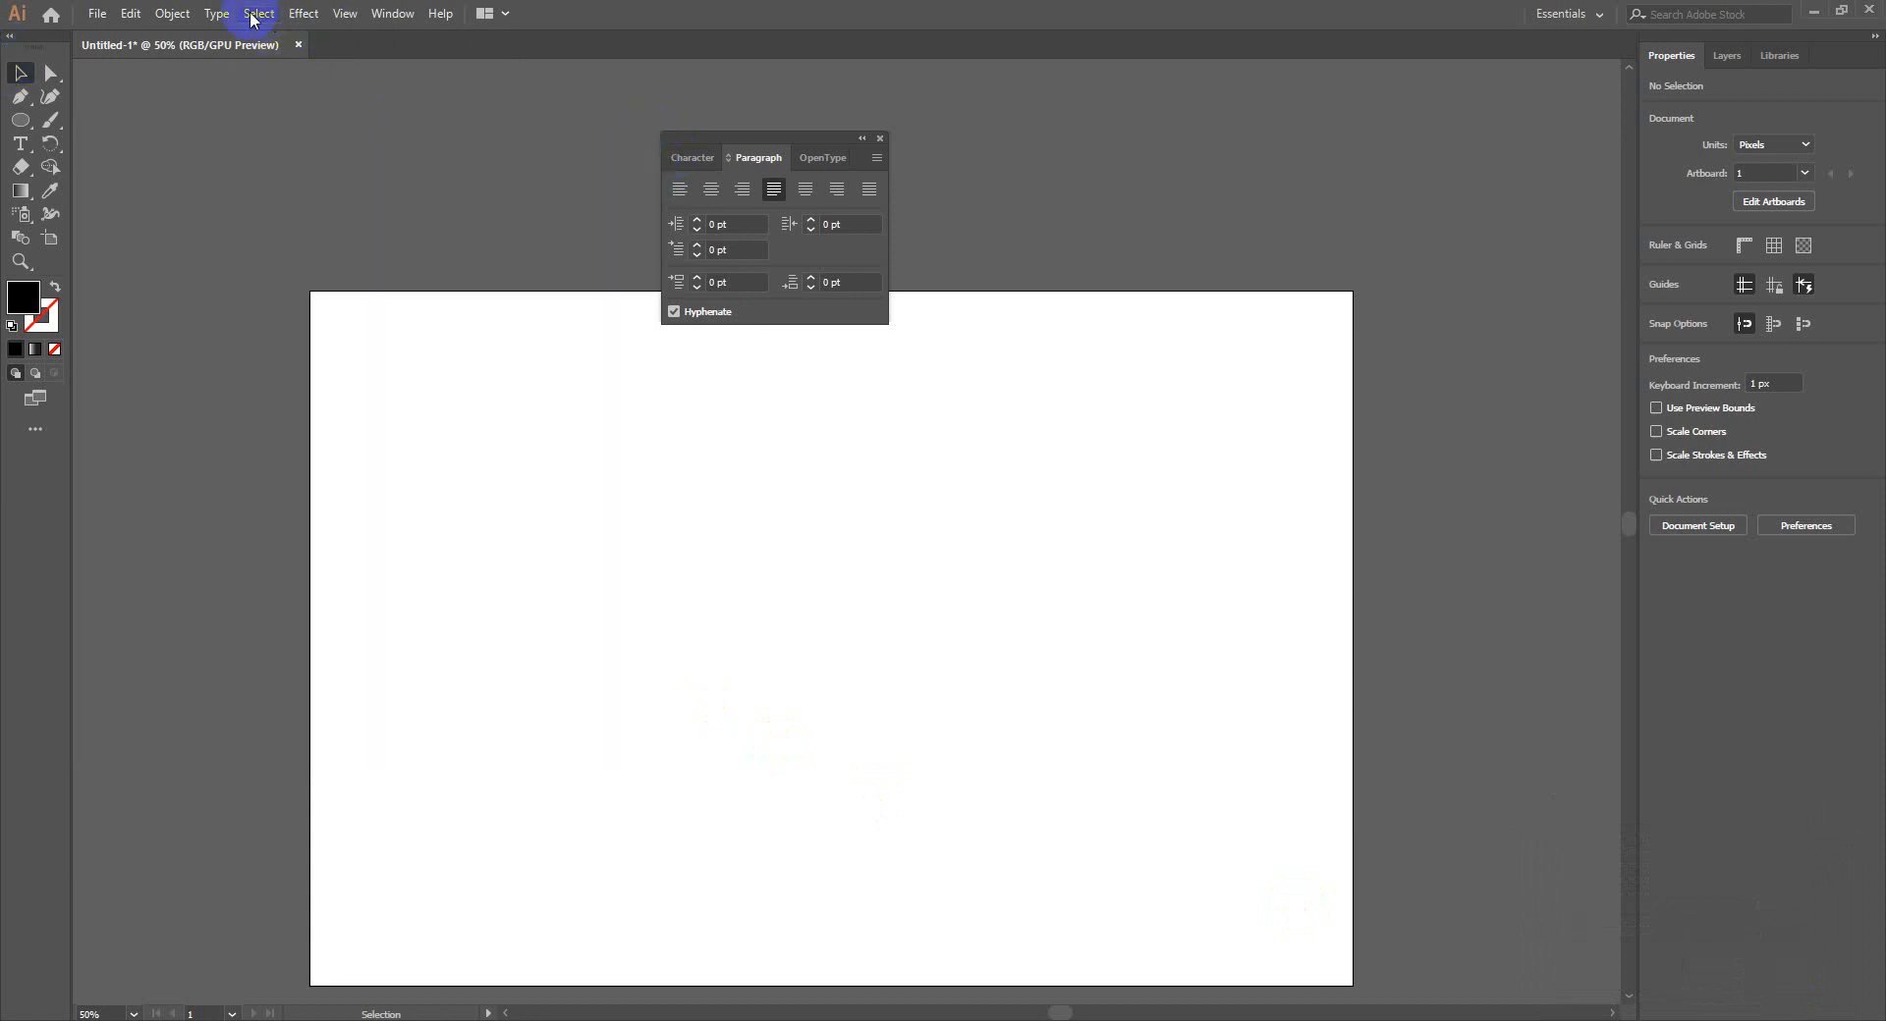
click(216, 14)
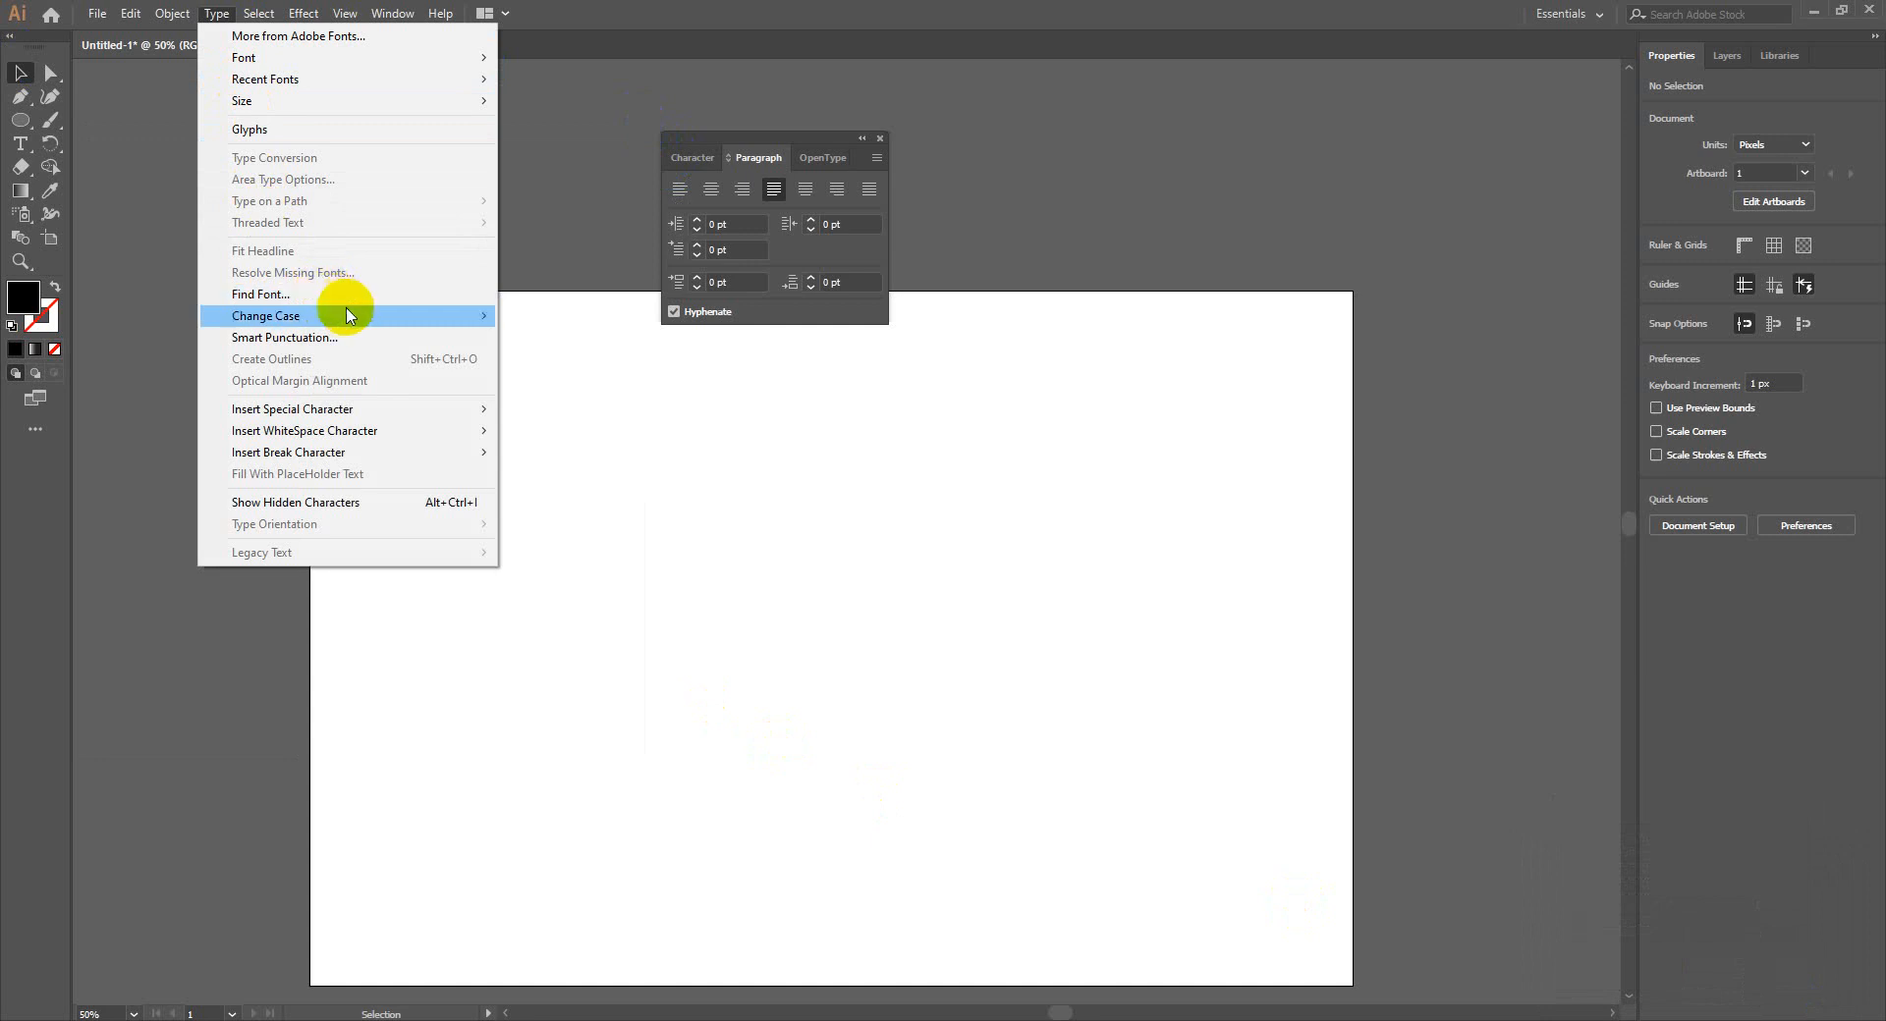
mouse_move(351, 316)
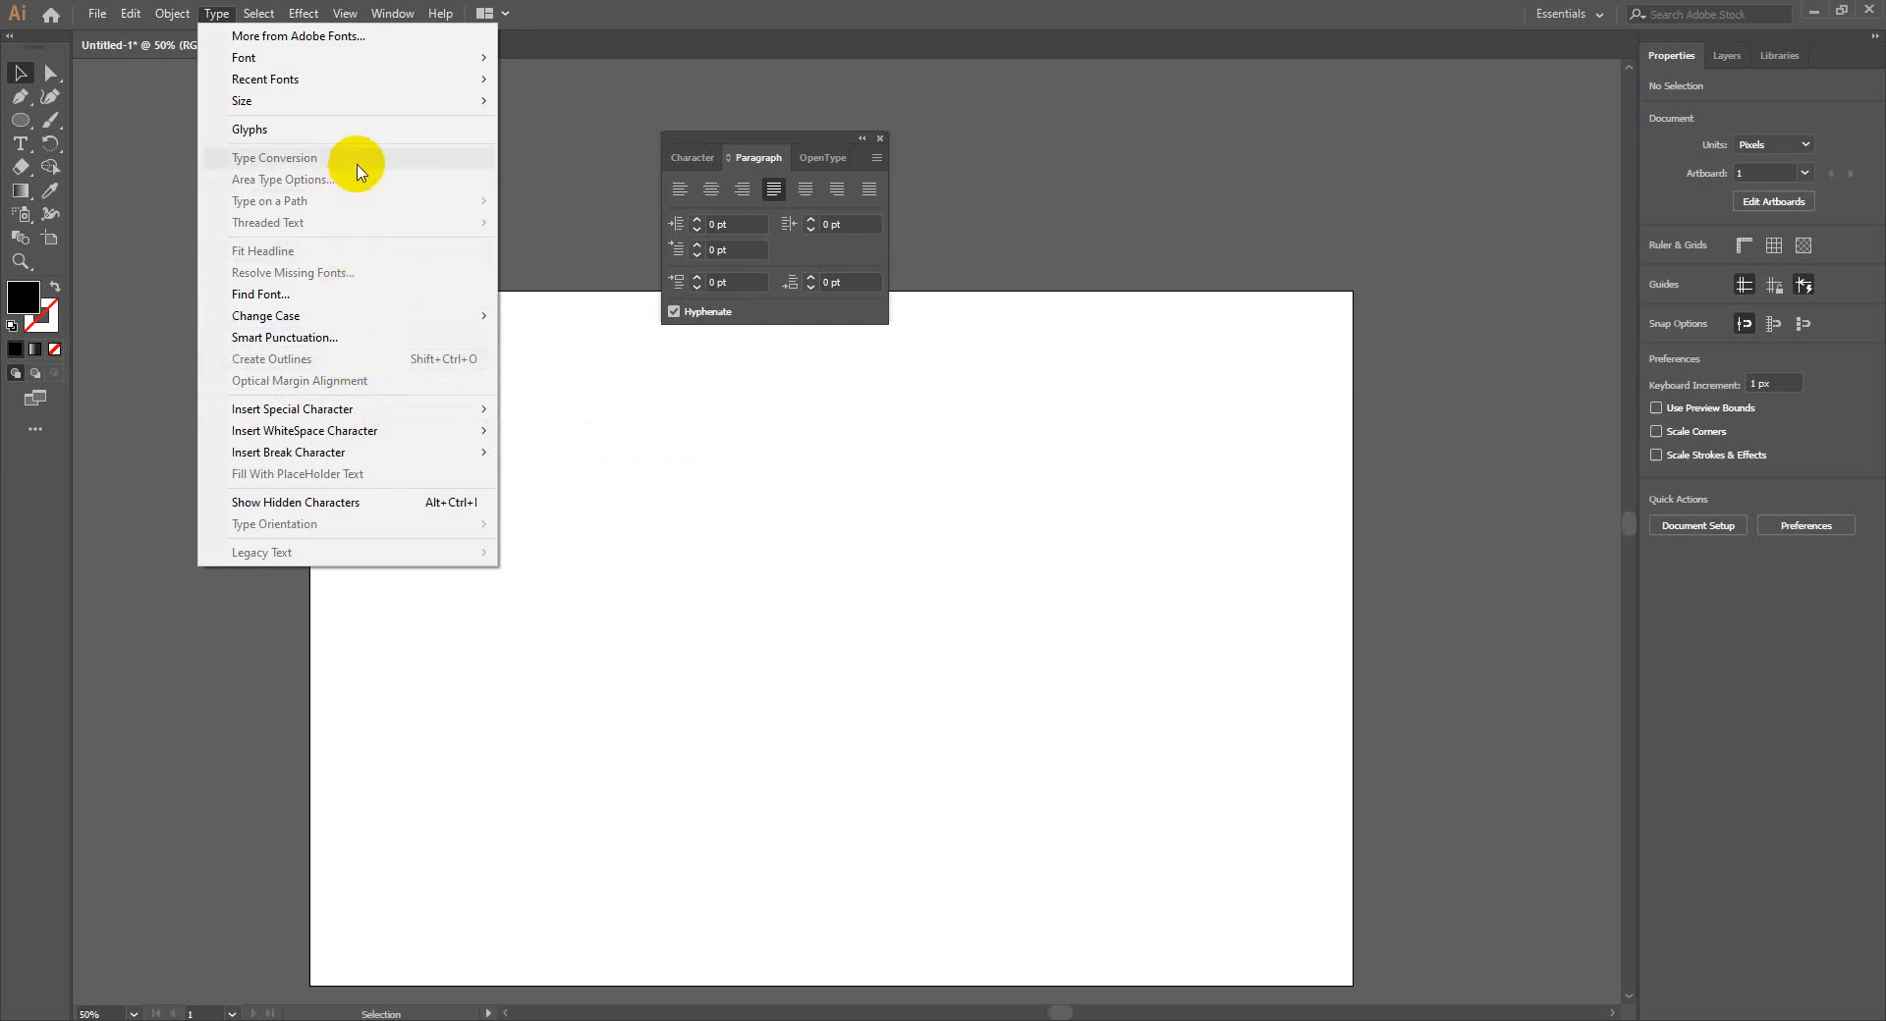
click(34, 72)
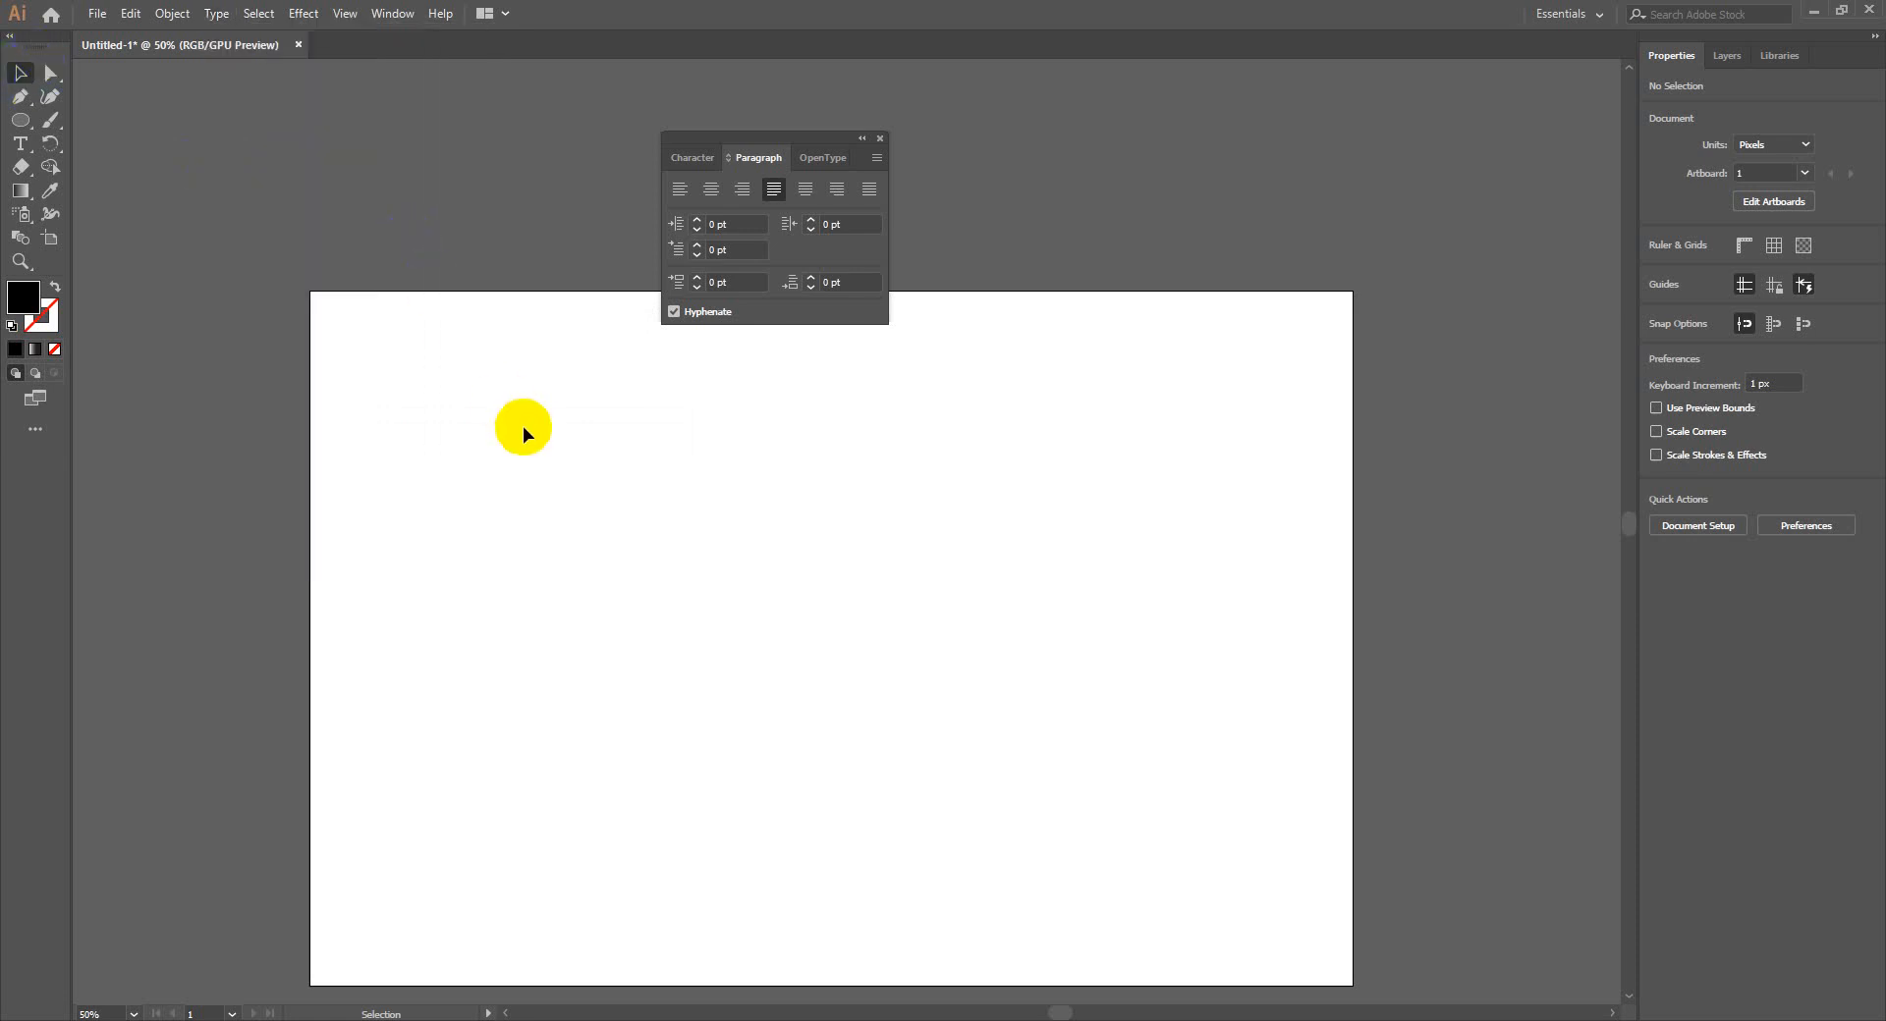
scroll(521, 429, up, 3)
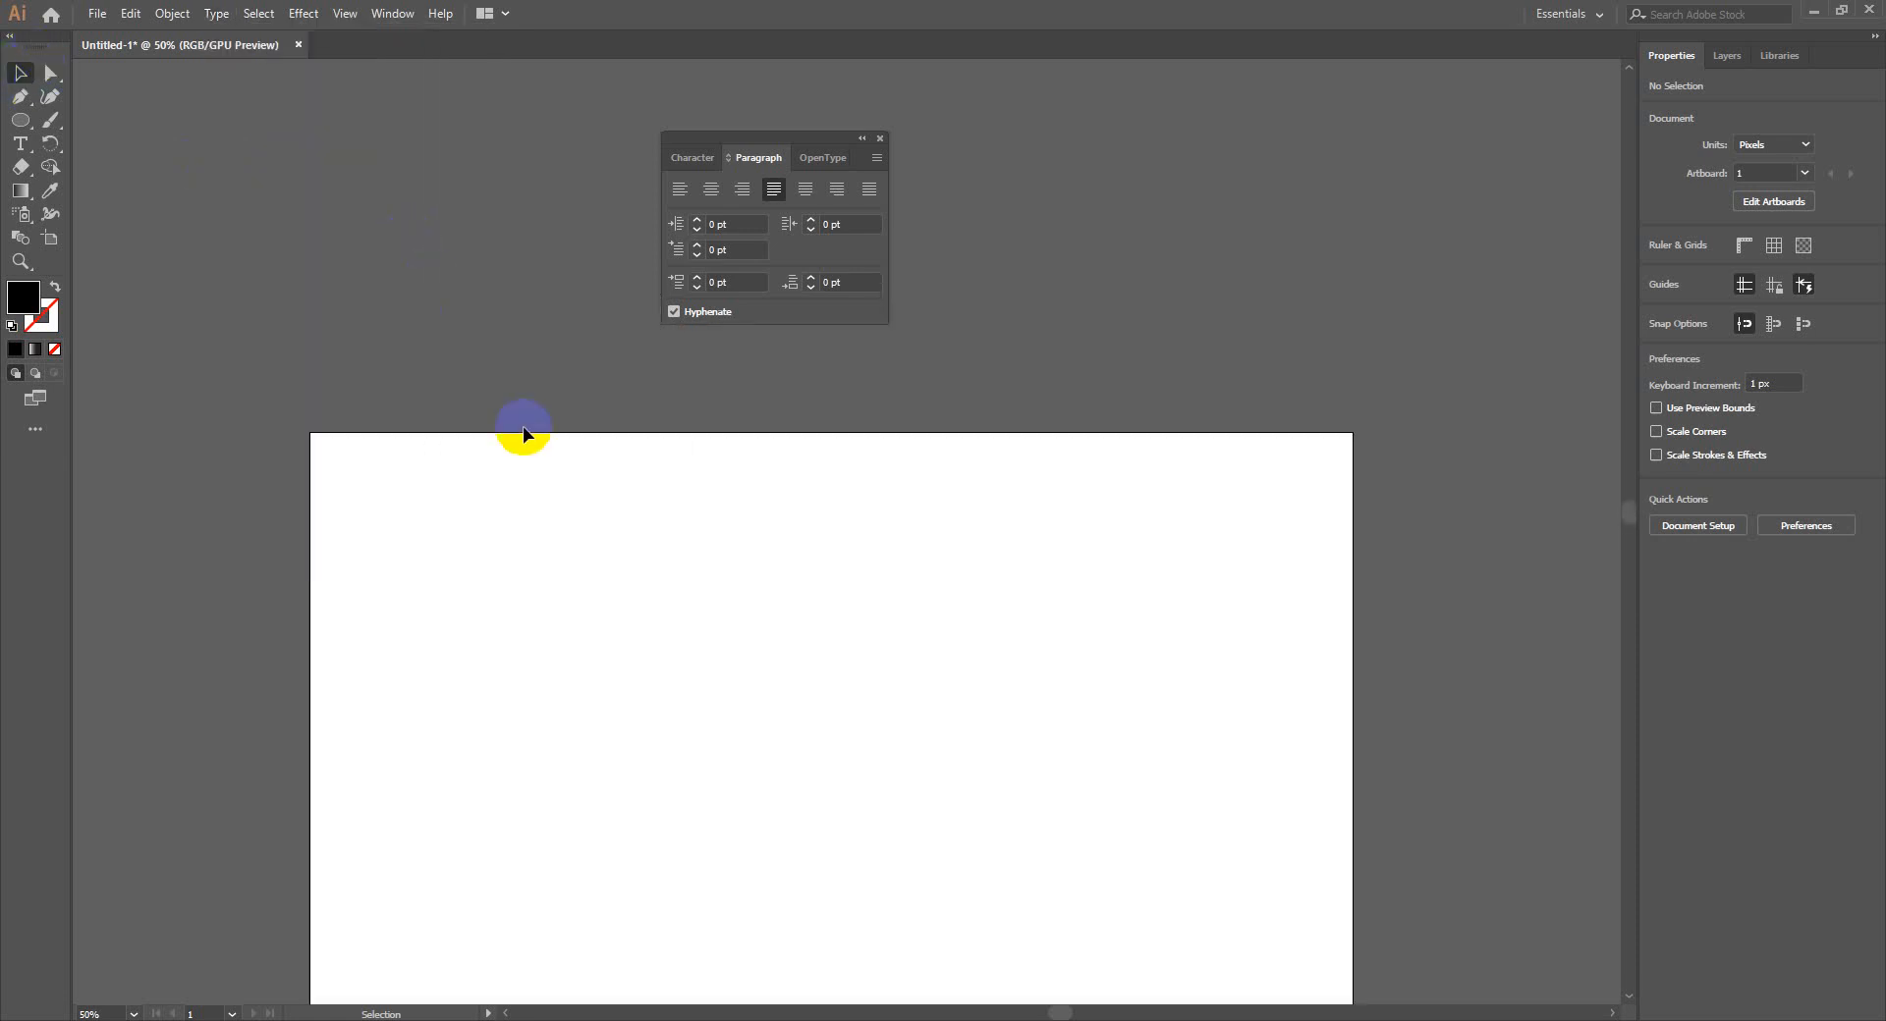
click(20, 143)
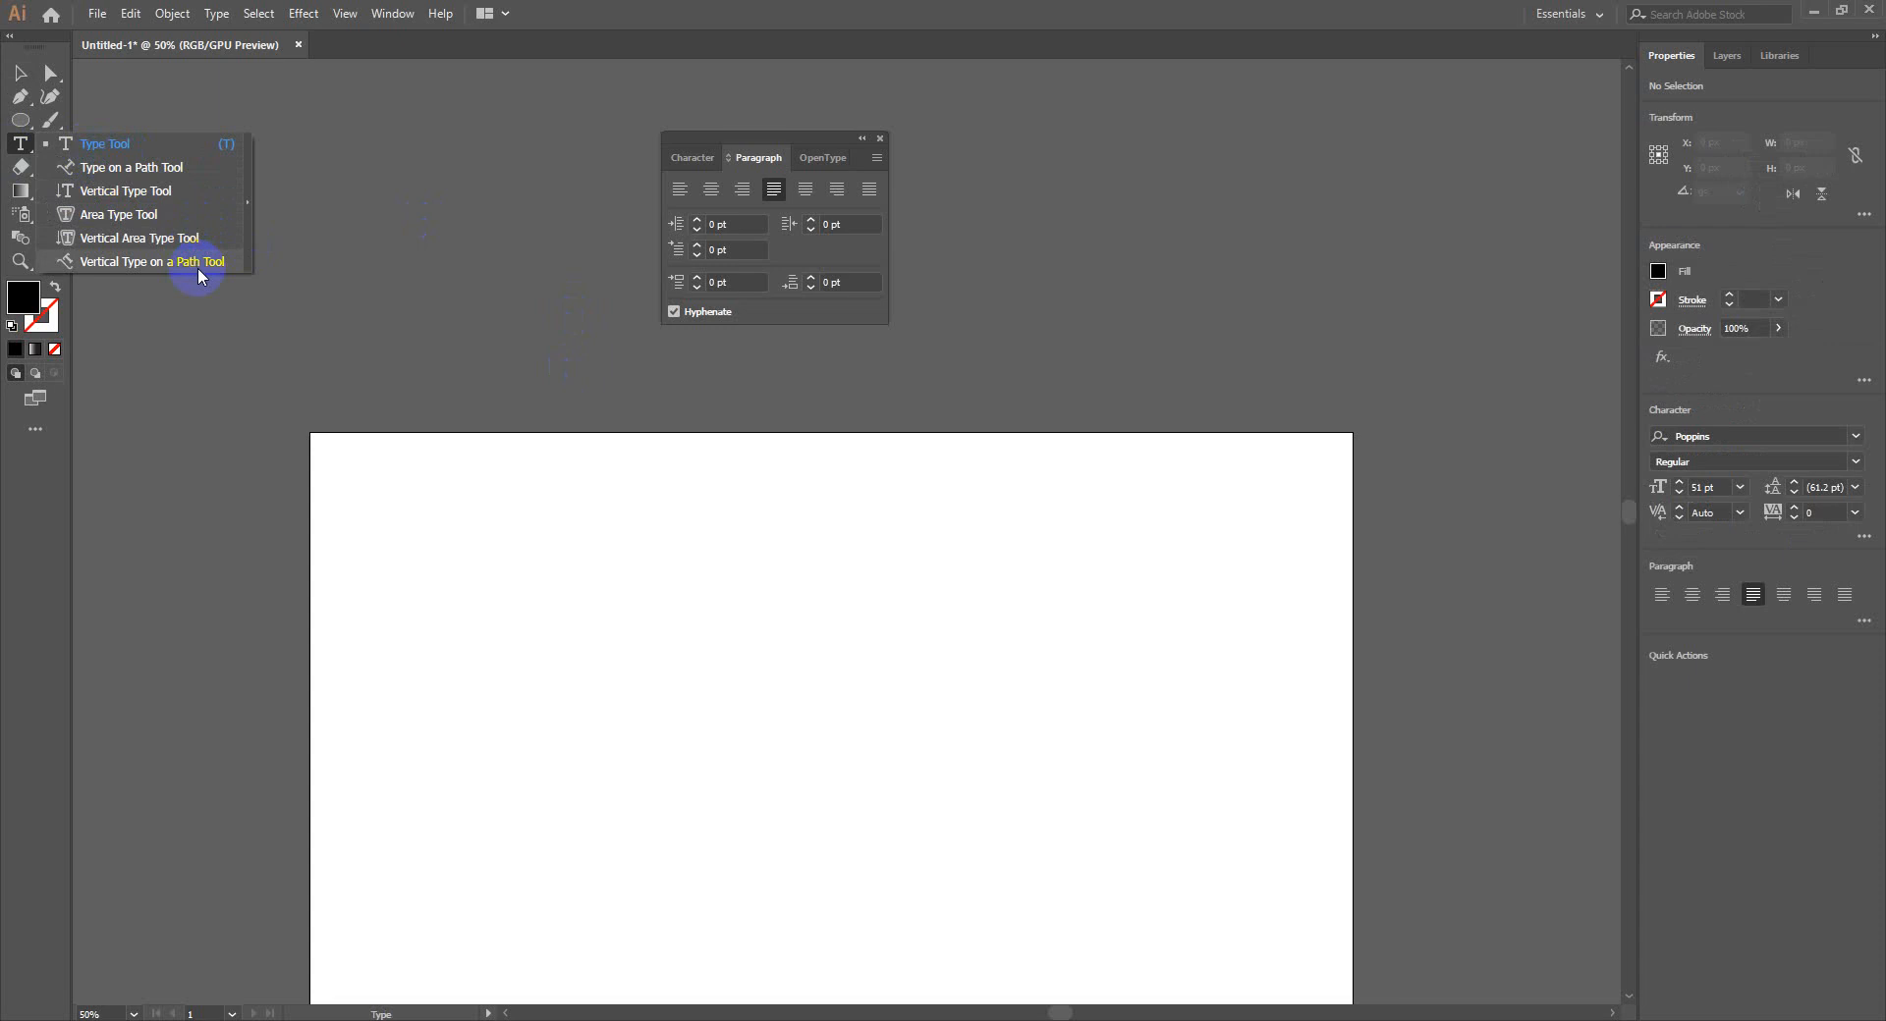
click(19, 72)
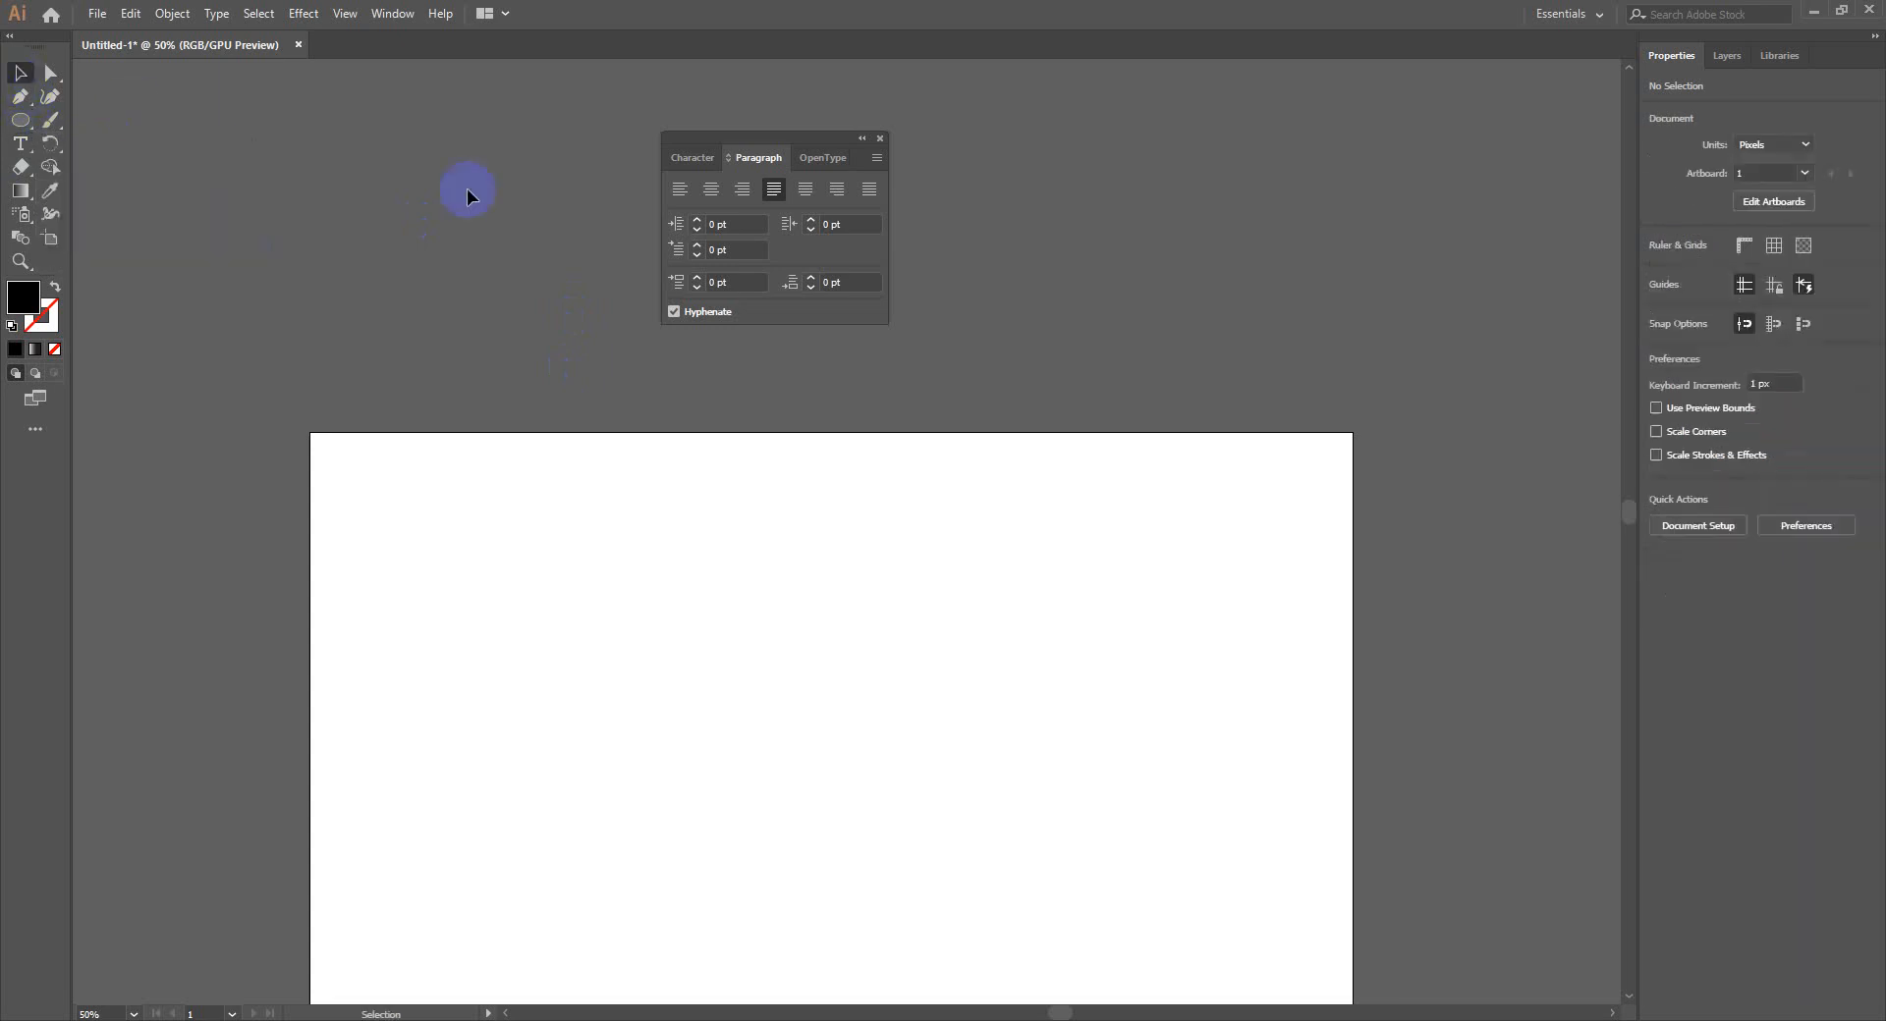
click(700, 157)
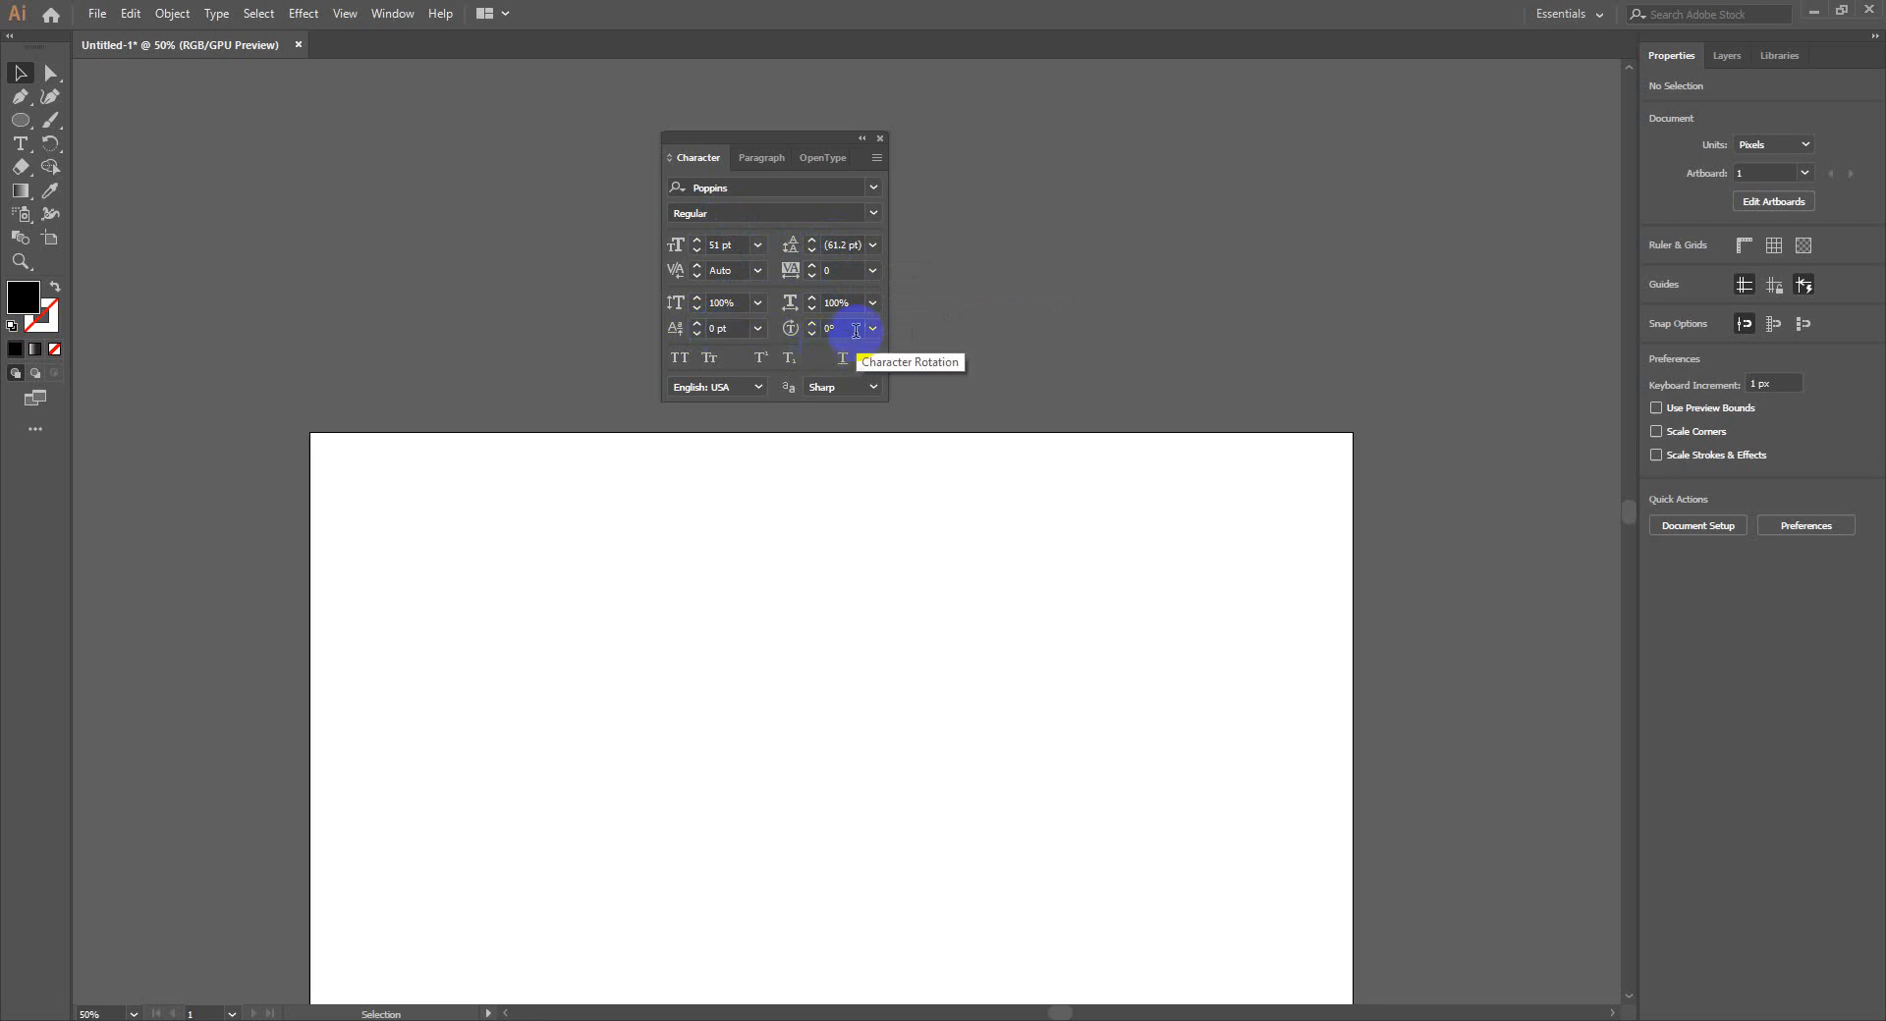
click(685, 357)
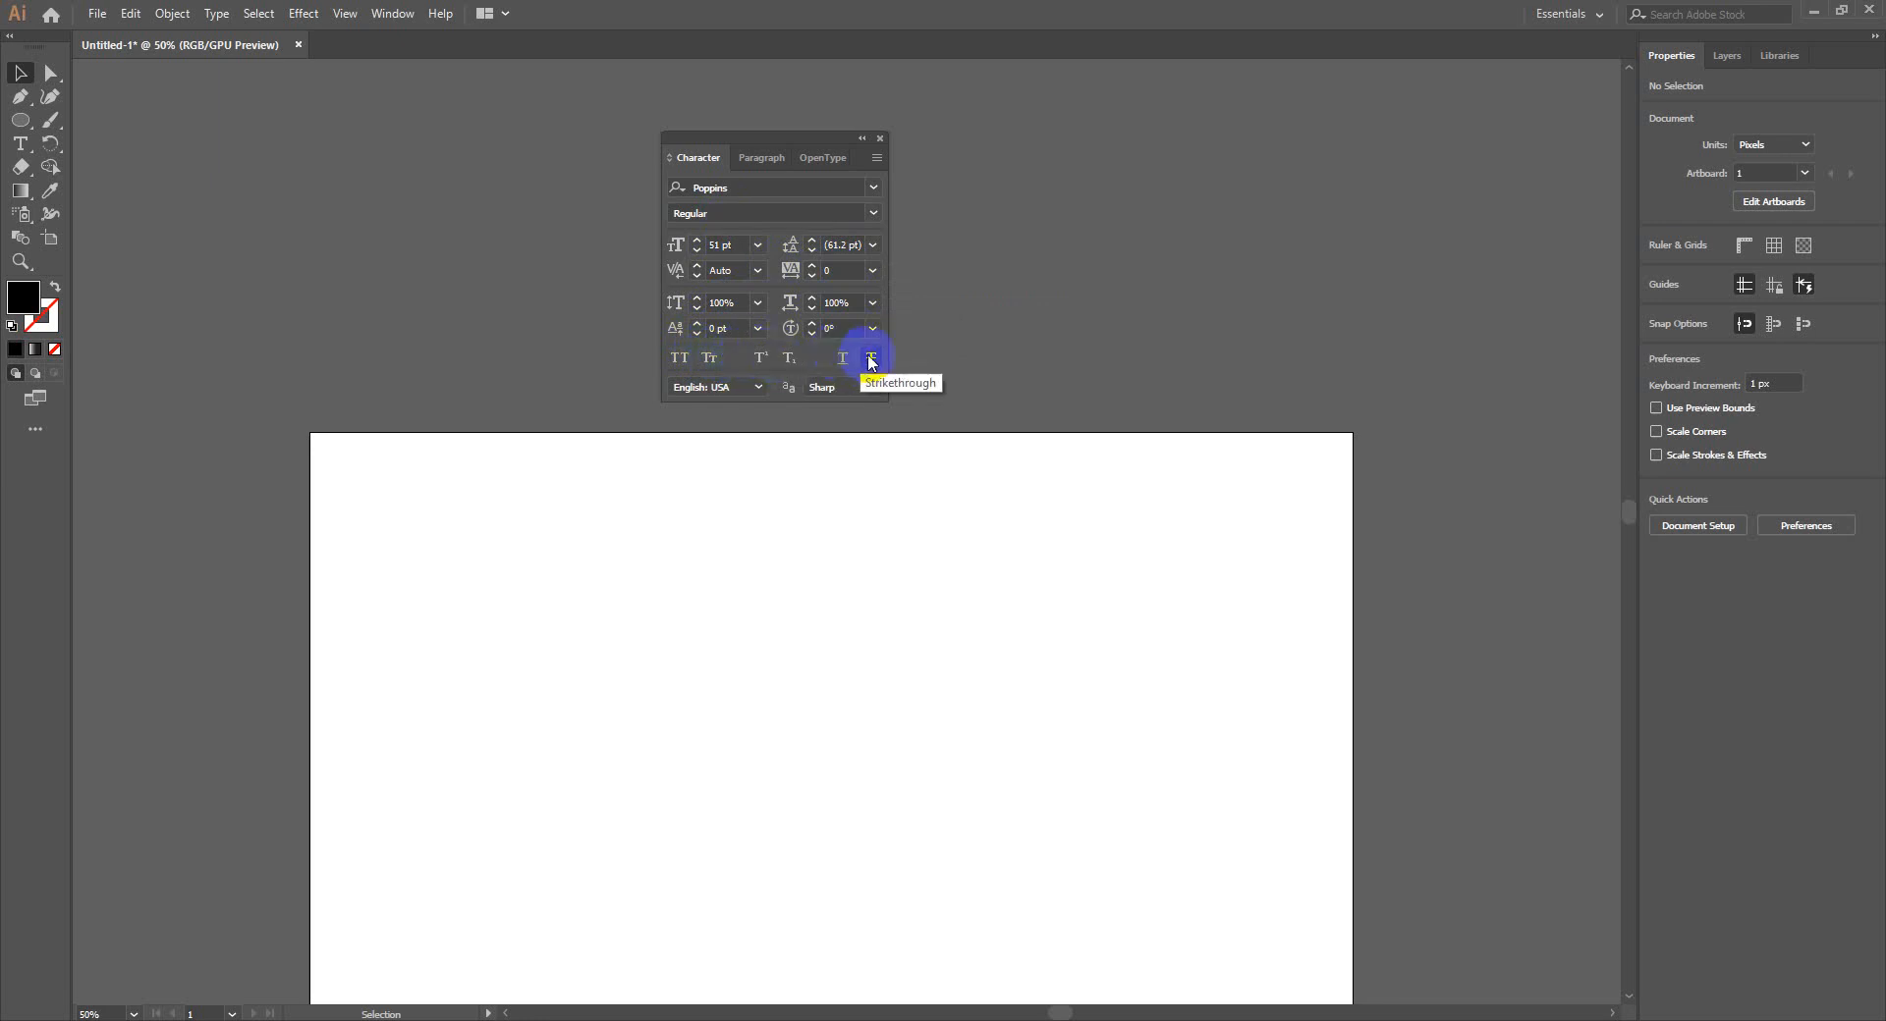
Step through the default paragraph alignments up to justify with last line aligned right, and close the Paragraph settings
click(770, 157)
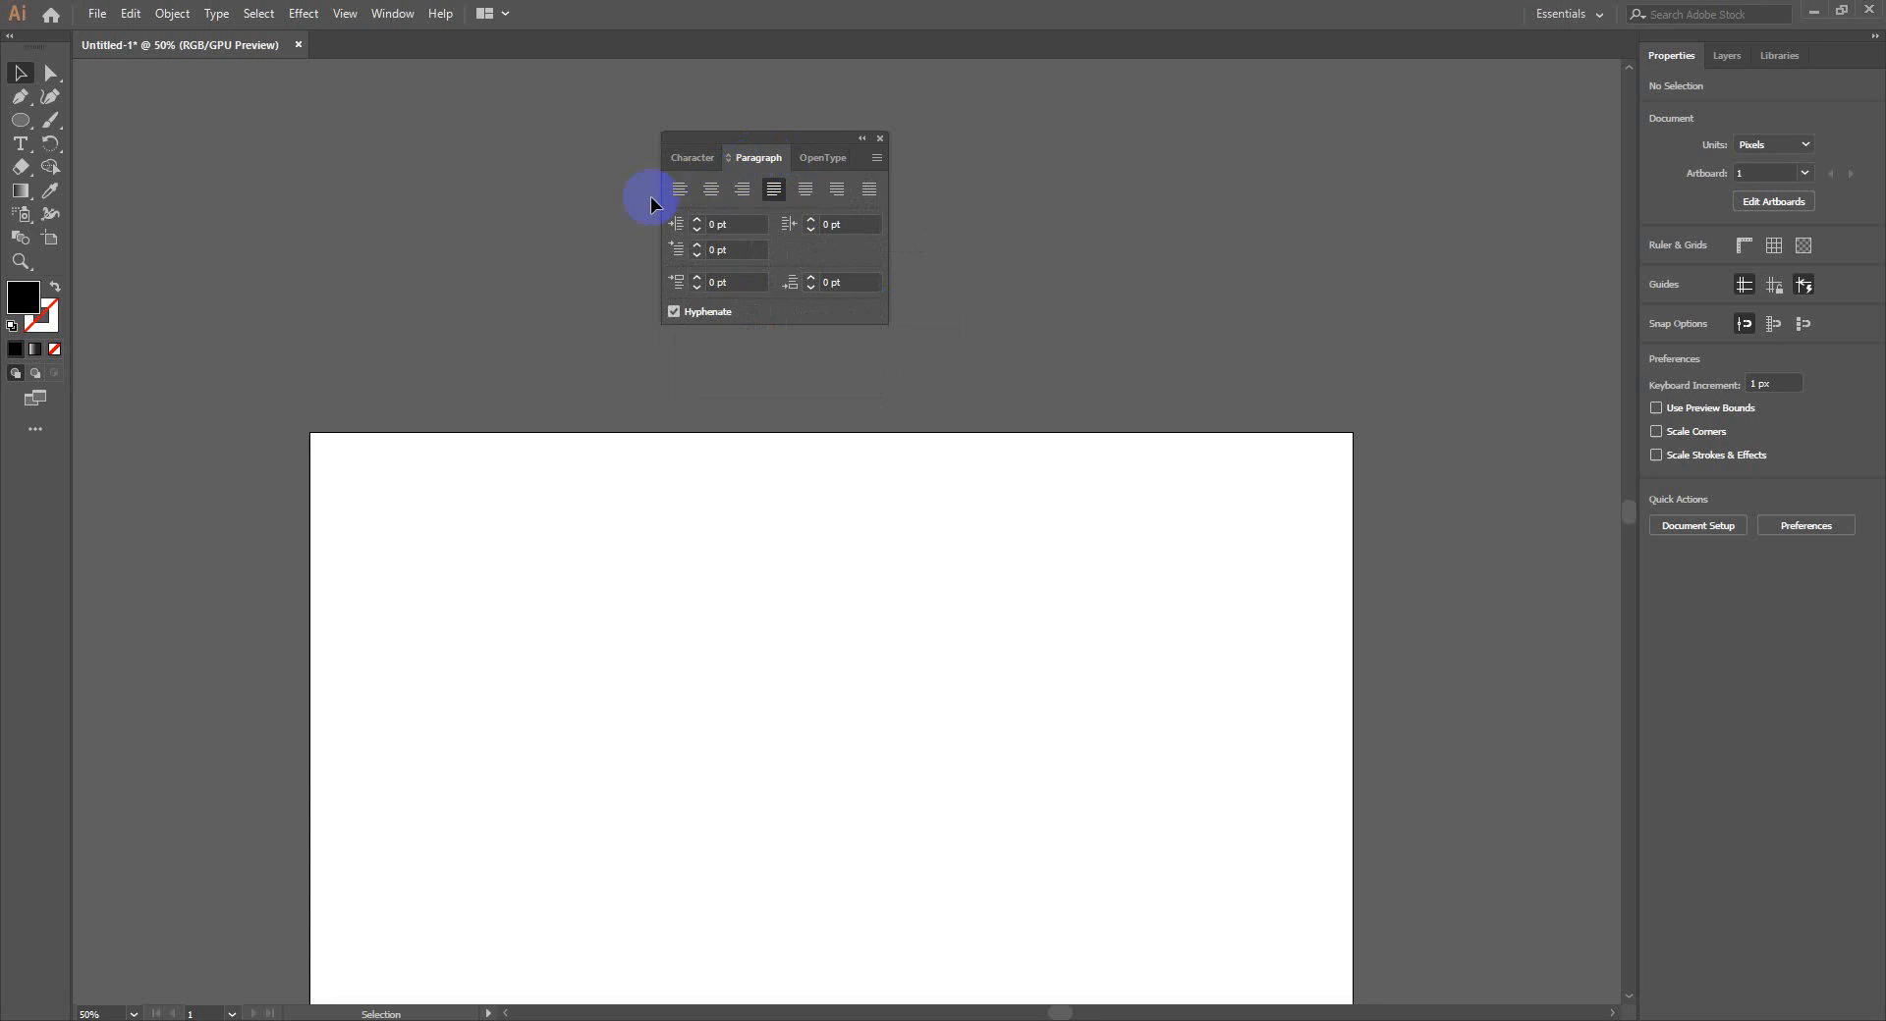
click(679, 189)
click(710, 189)
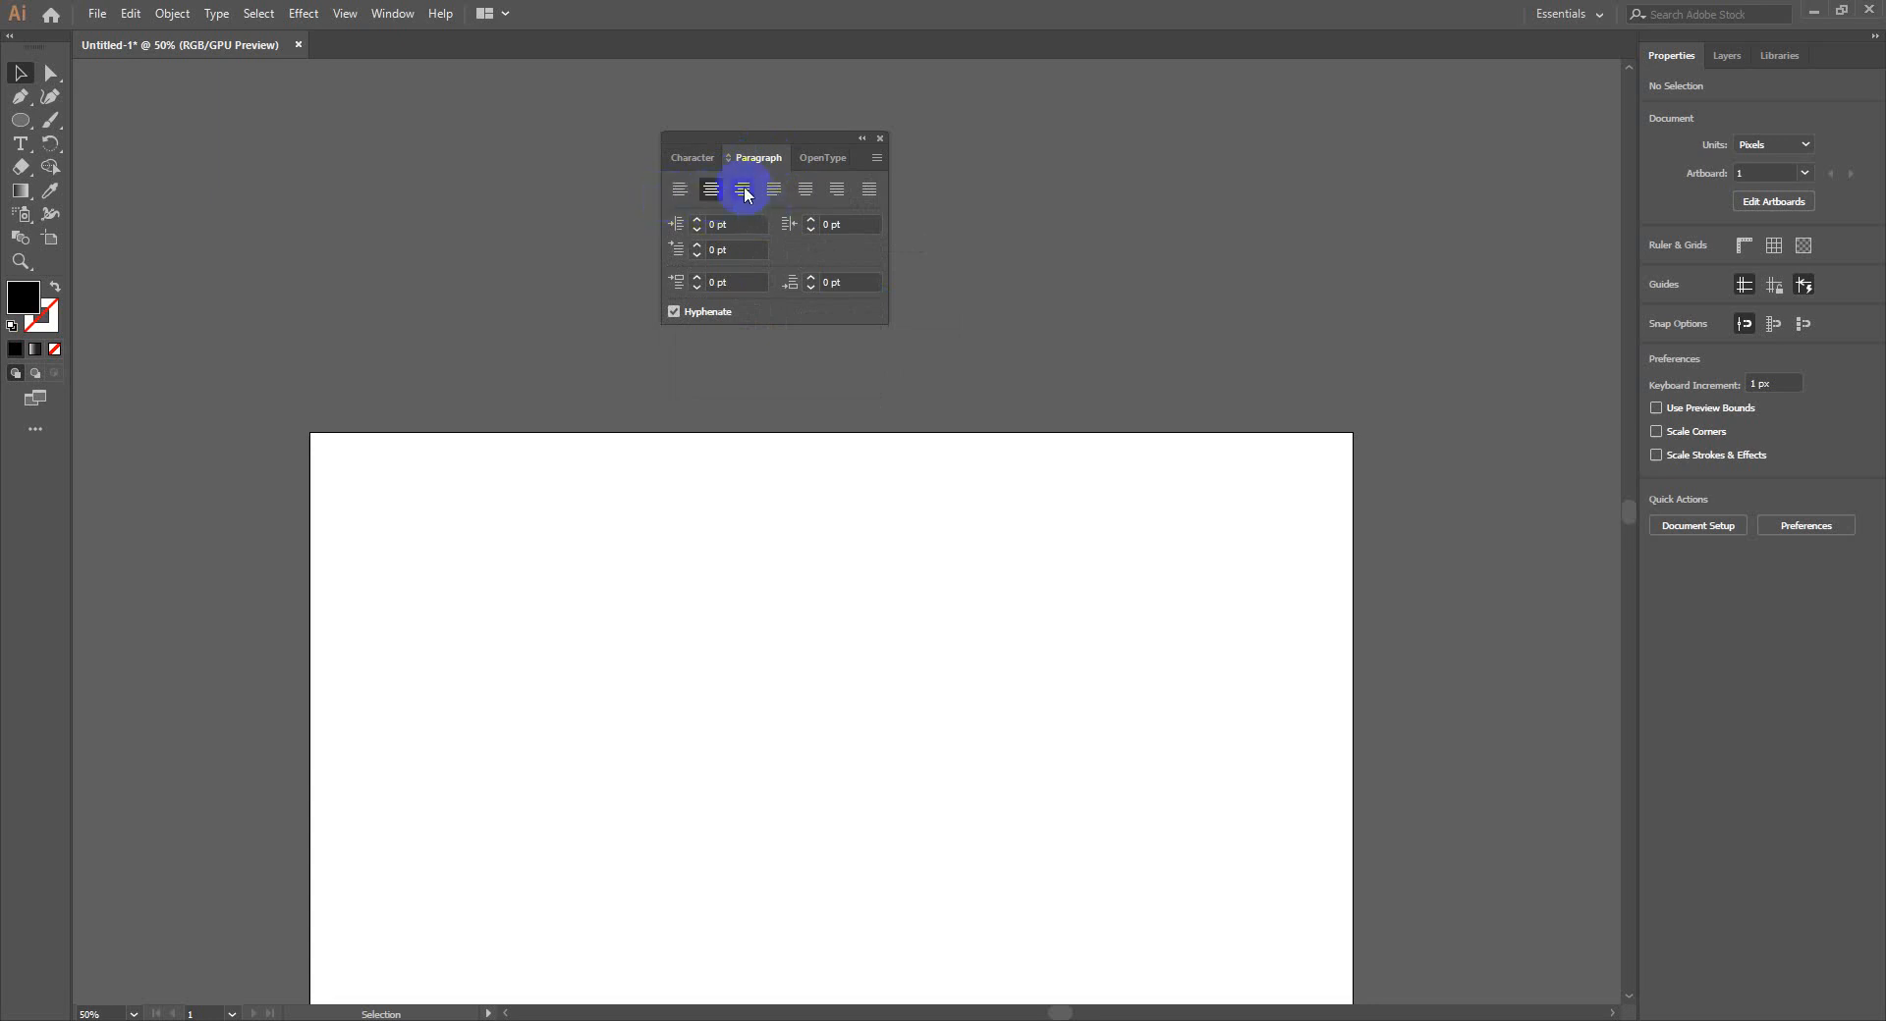
click(743, 190)
click(775, 190)
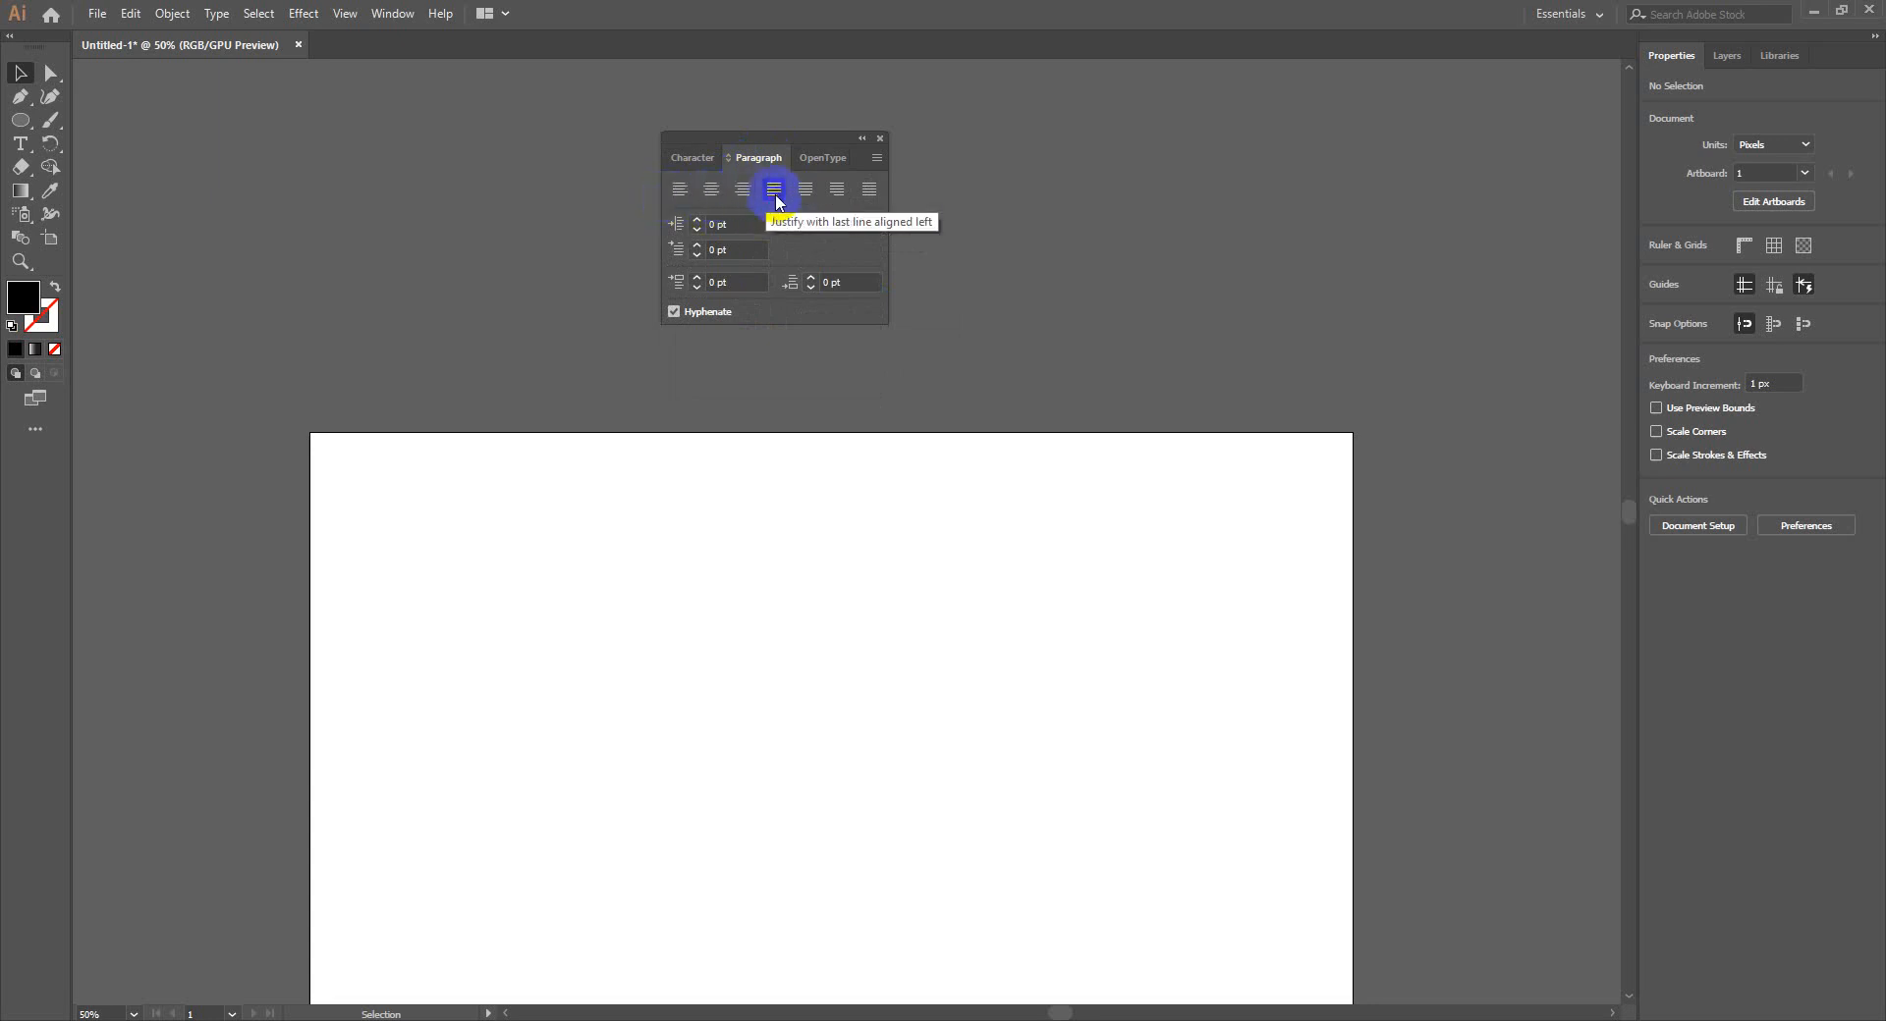
click(805, 190)
click(836, 189)
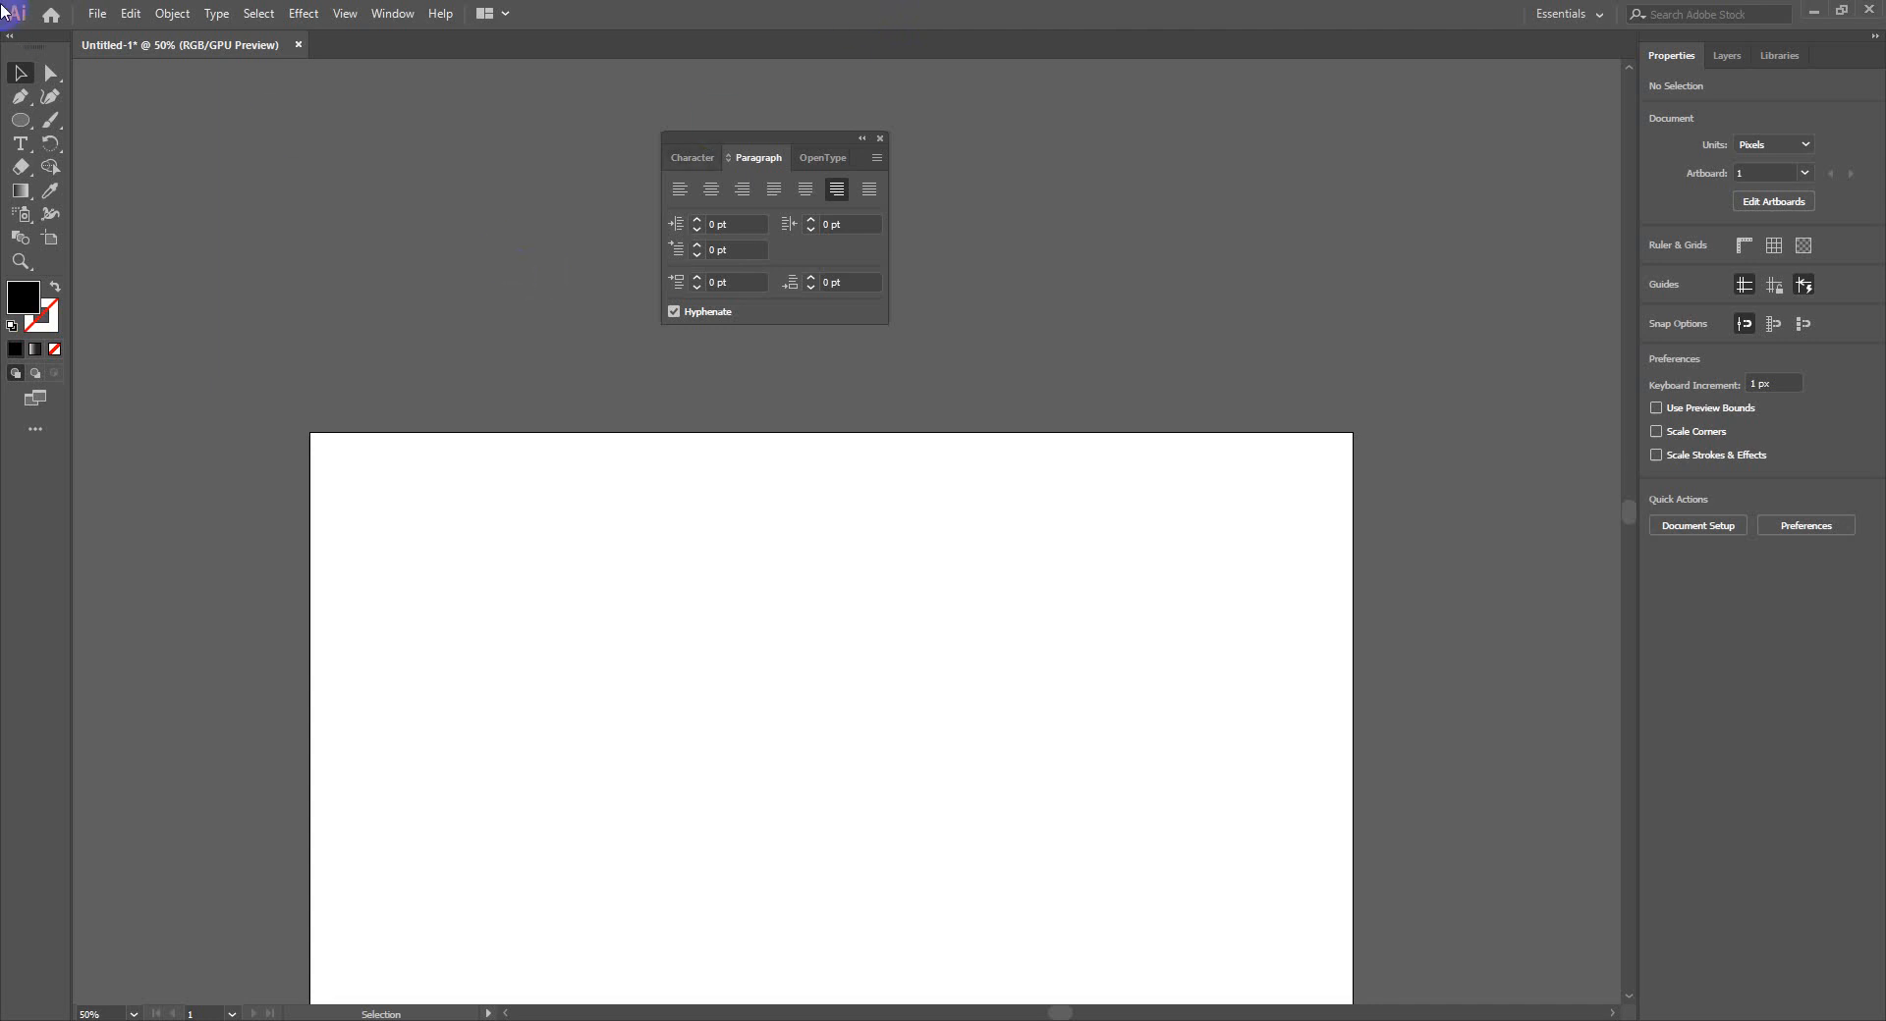
click(880, 137)
Set the fill colour to blue #1D74F2
scroll(773, 442, down, 5)
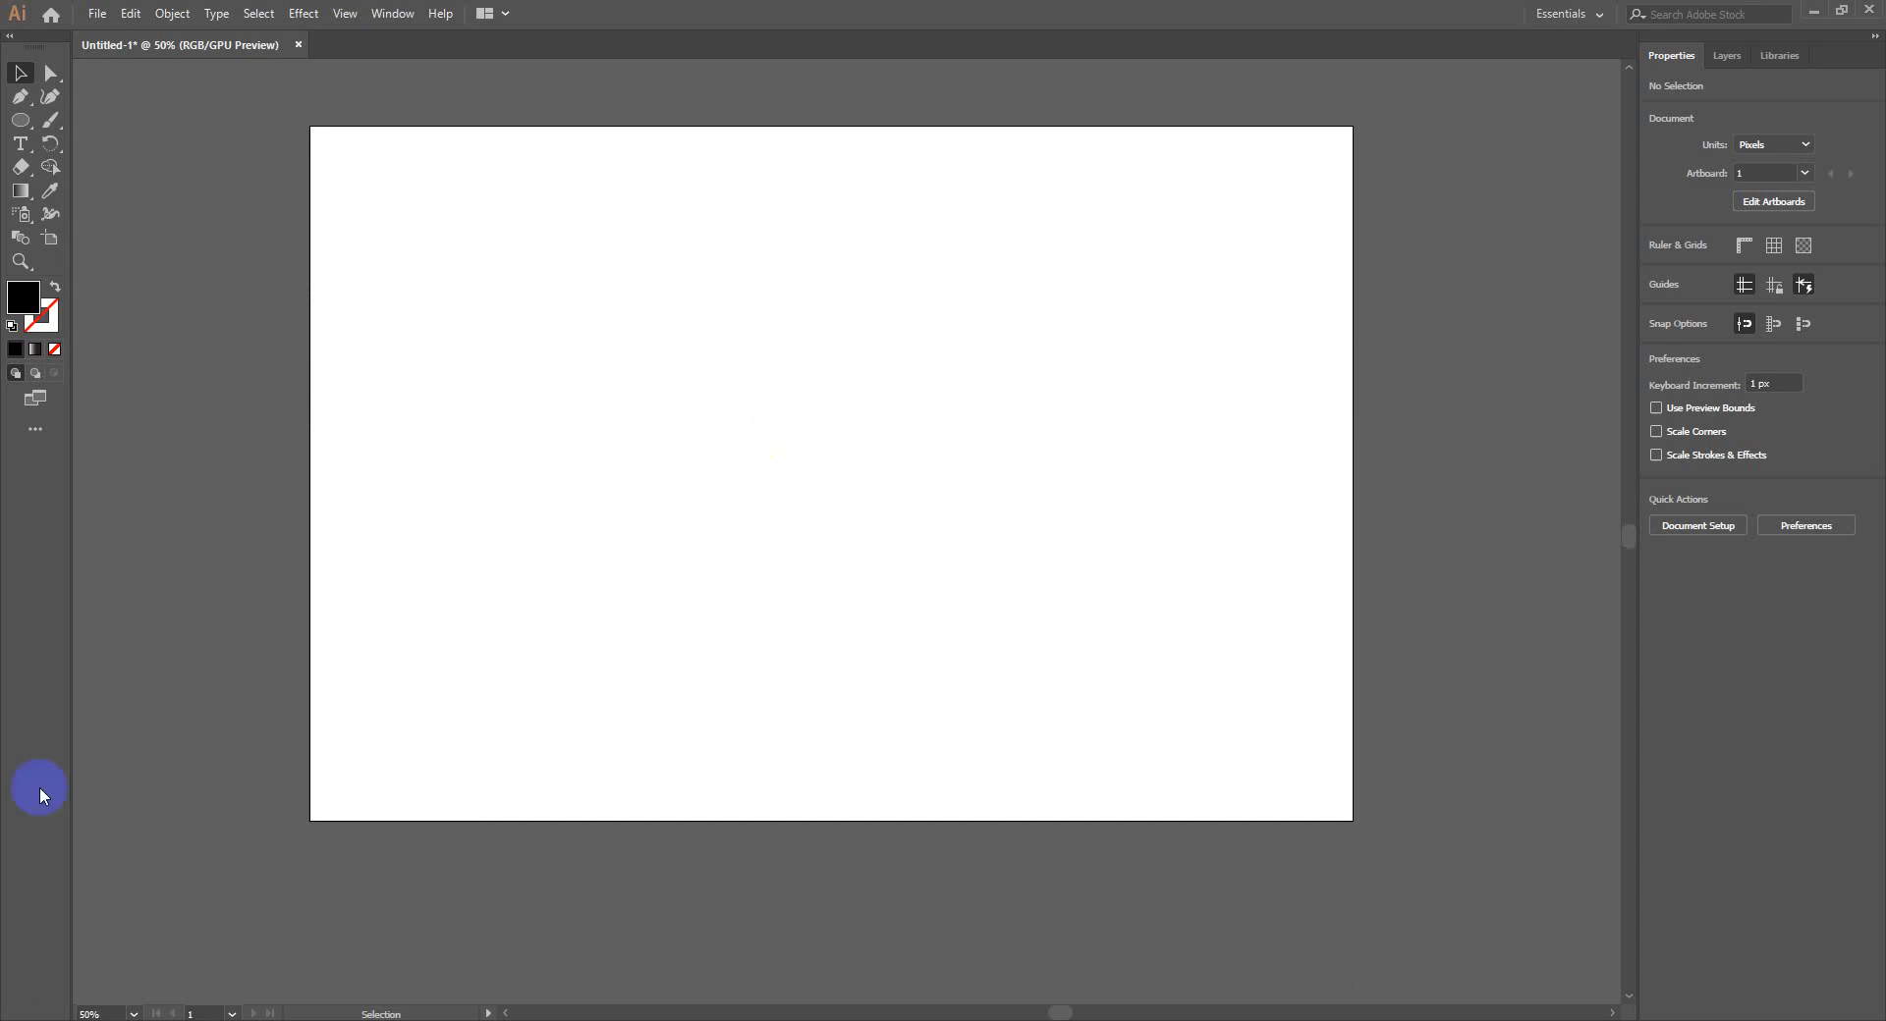
double_click(26, 294)
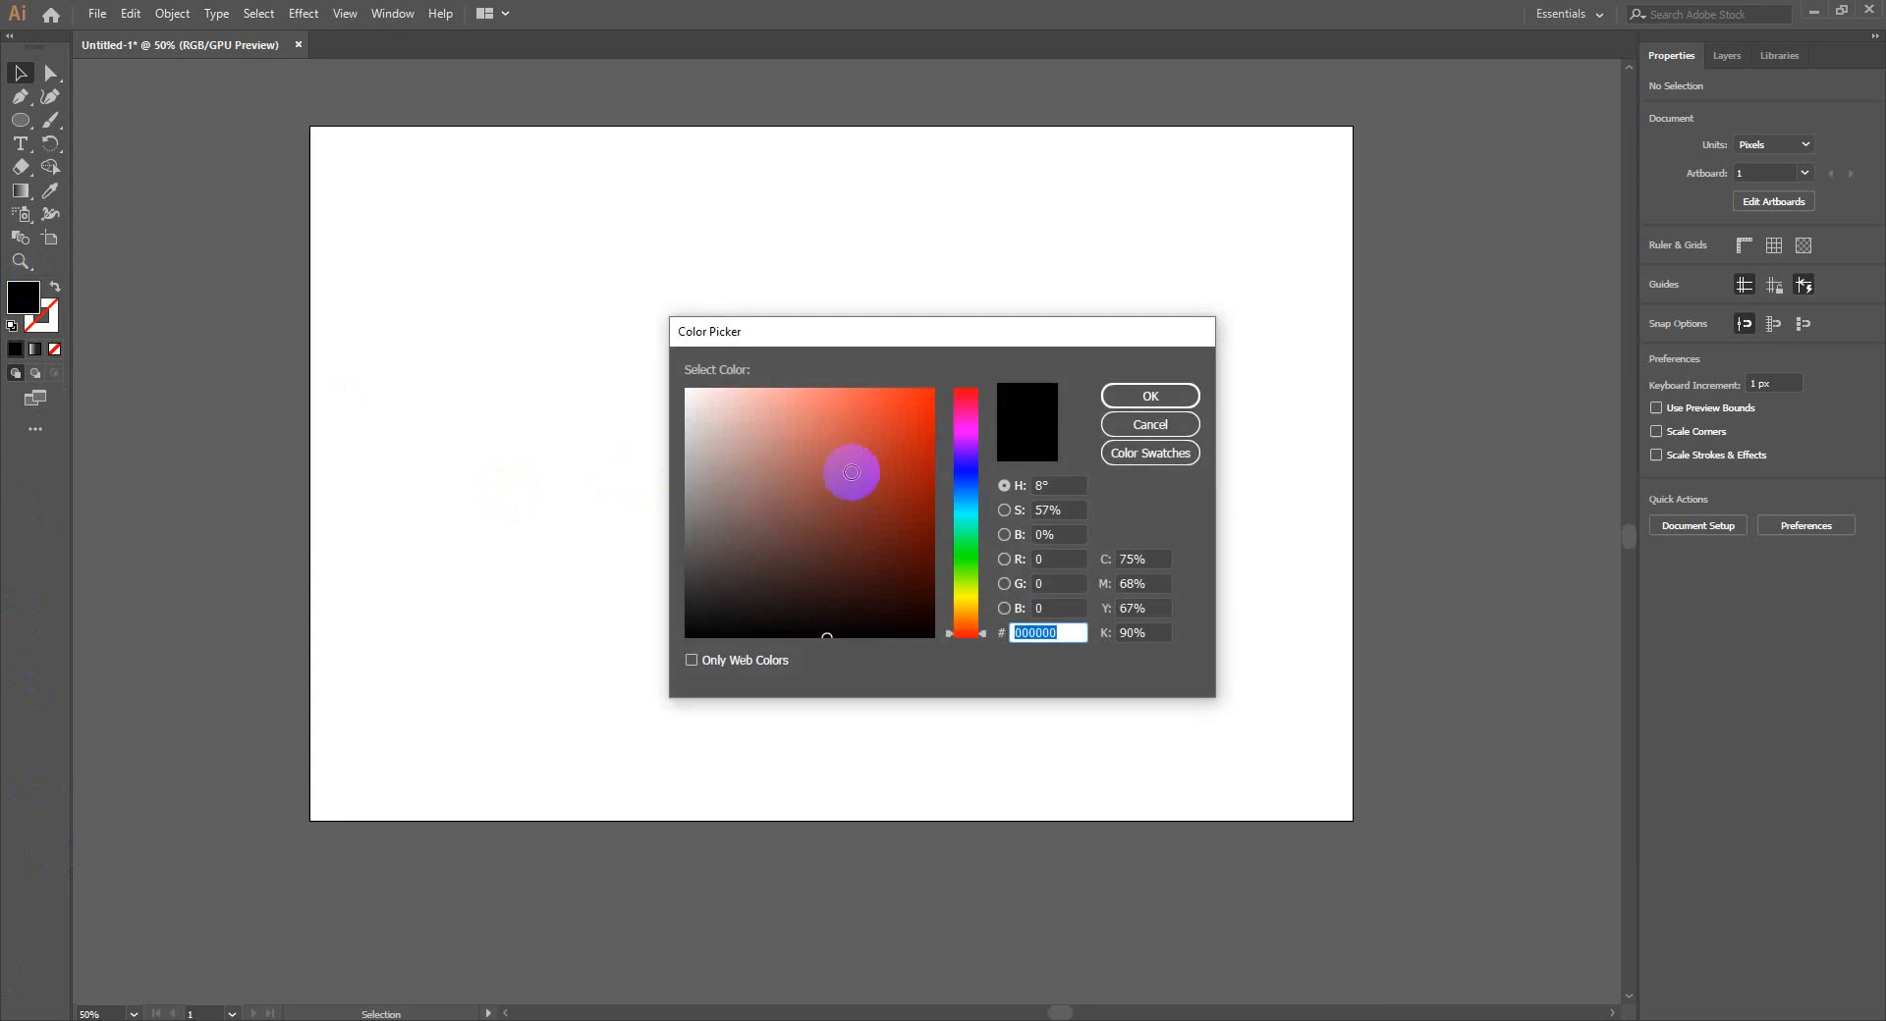
click(967, 489)
drag(910, 478, 897, 403)
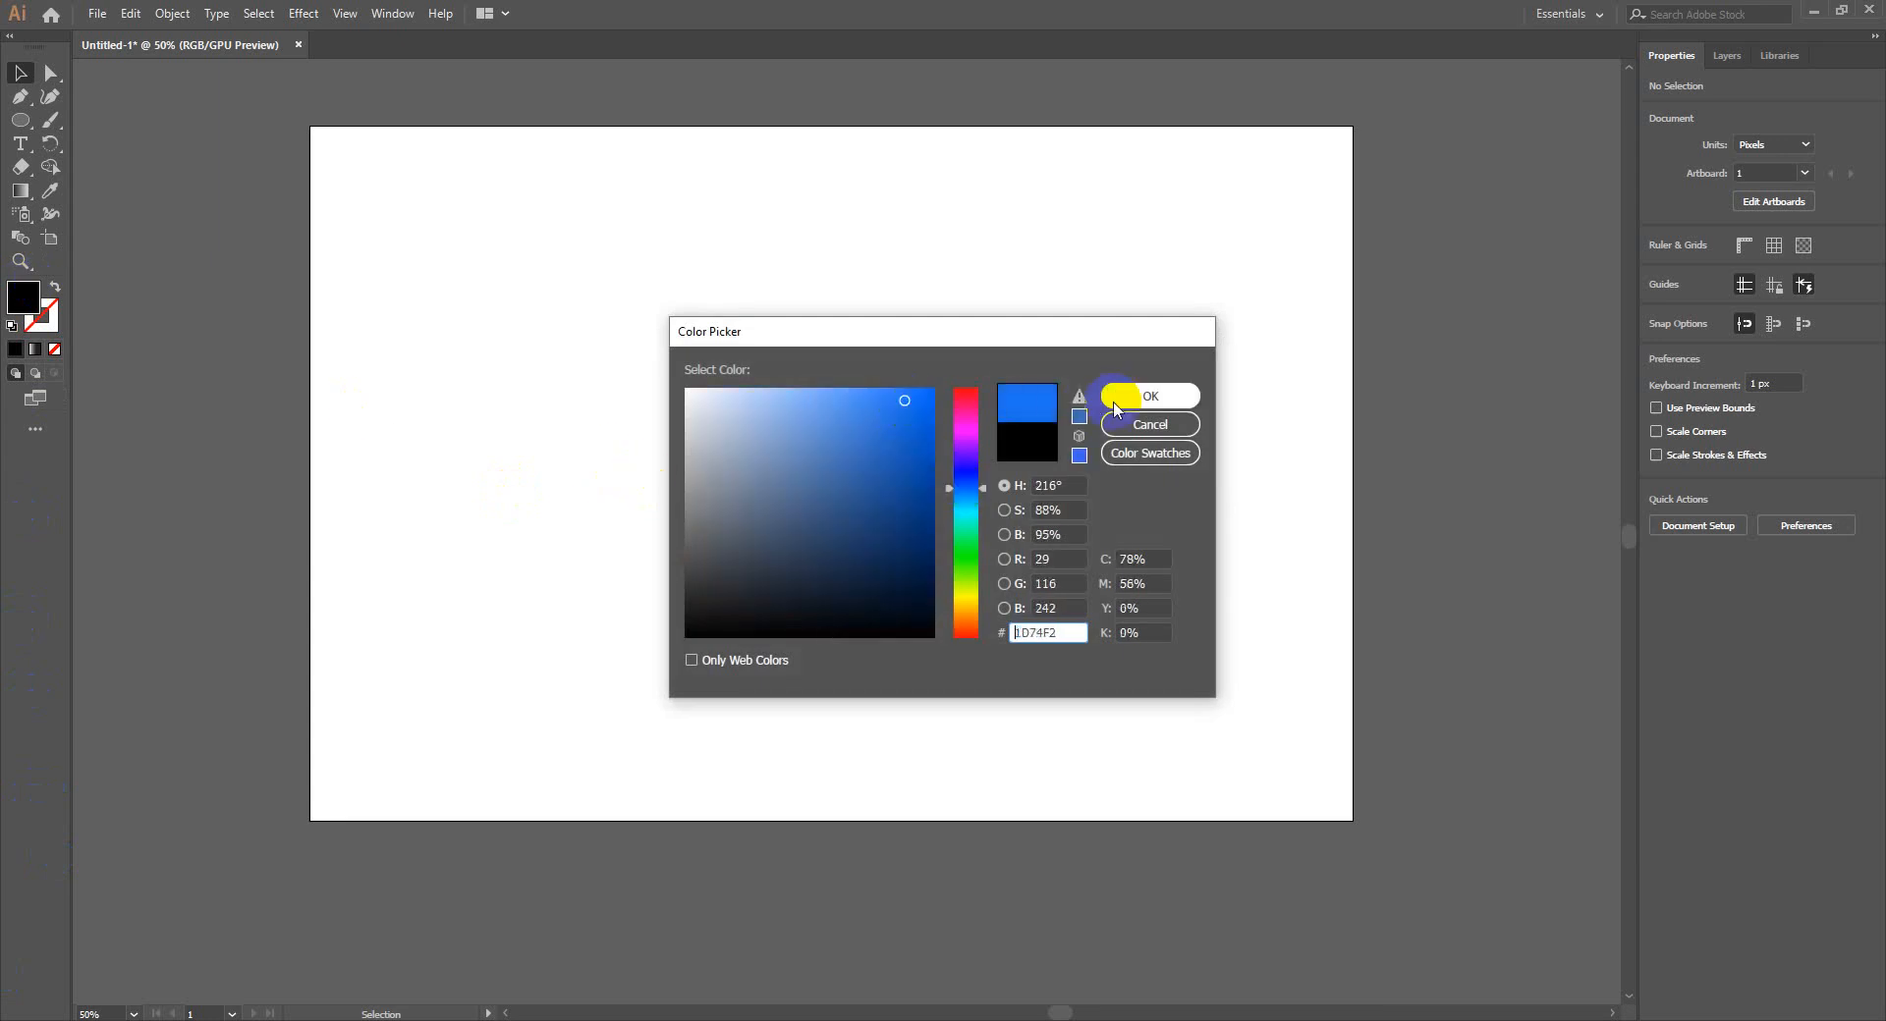
click(1150, 396)
Draw a circle about 566 px in diameter near the centre of the artboard with the Ellipse tool
click(19, 120)
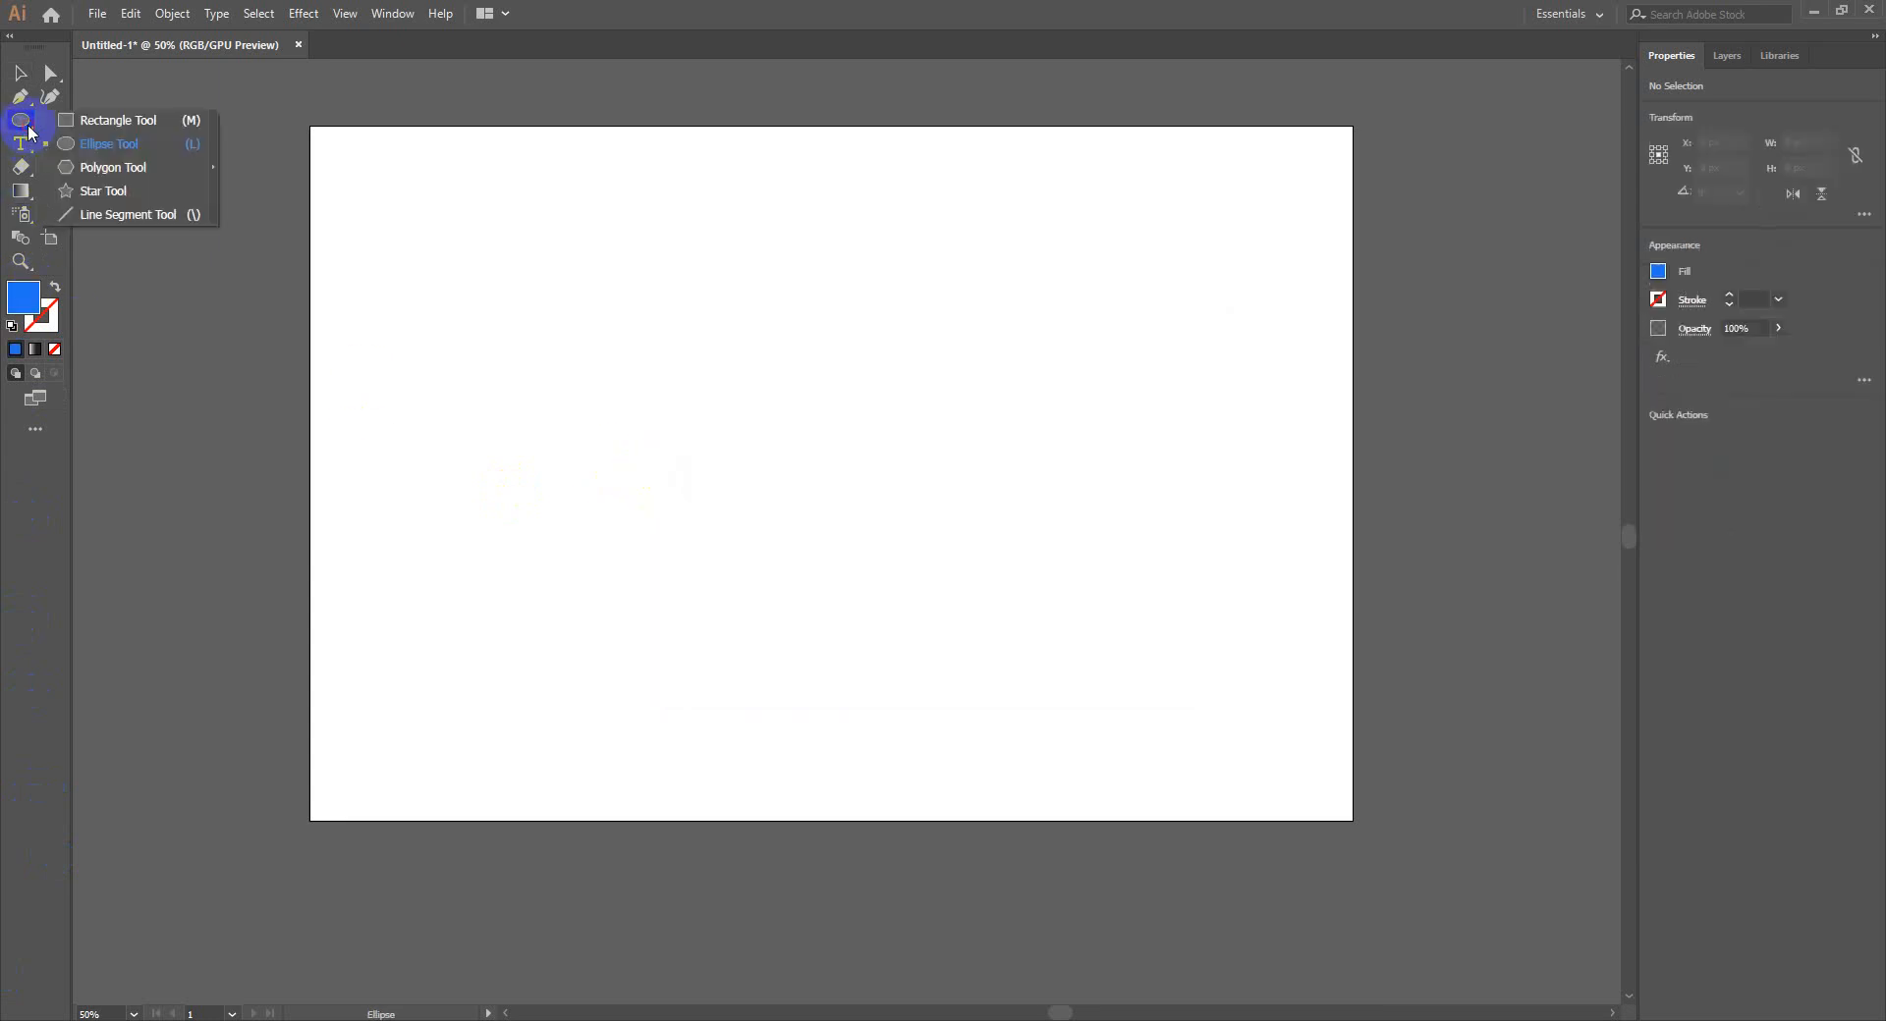
click(110, 139)
drag(623, 352, 1011, 618)
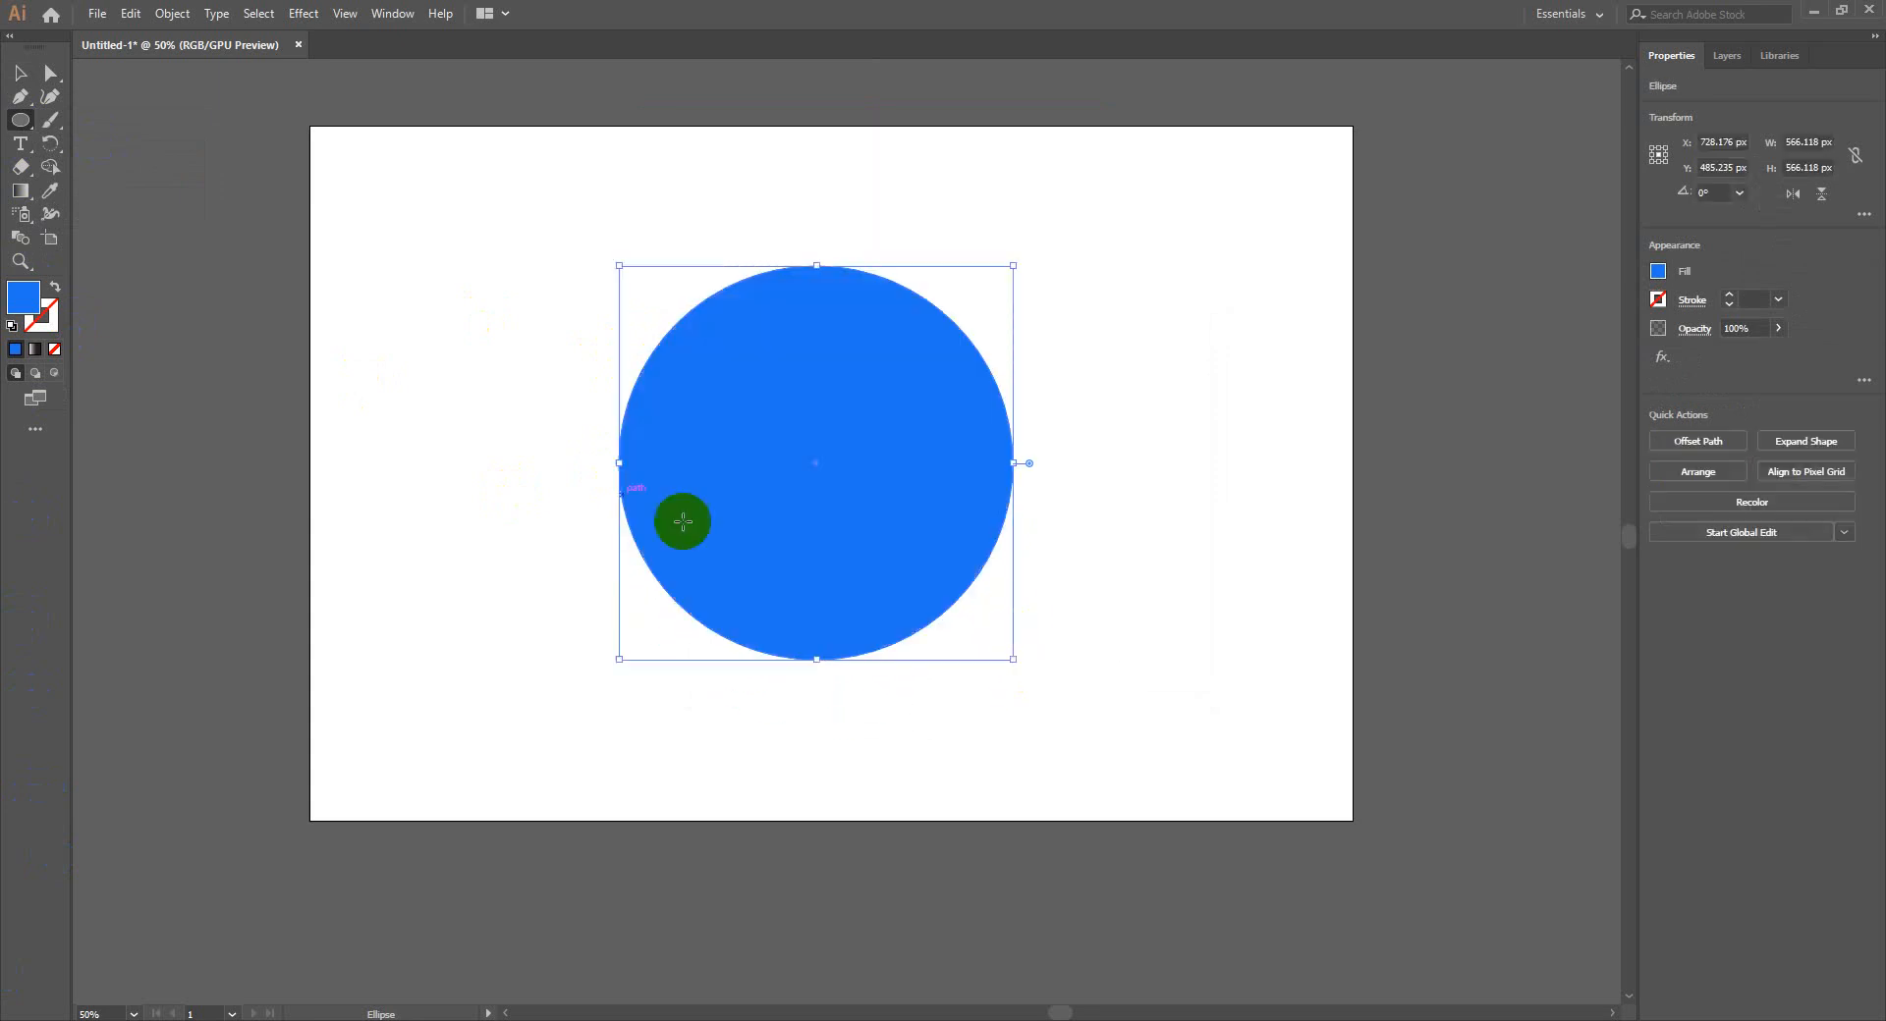
Show the rulers and place a horizontal guide through the circle's centre at about Y 487 px
key(ctrl+r)
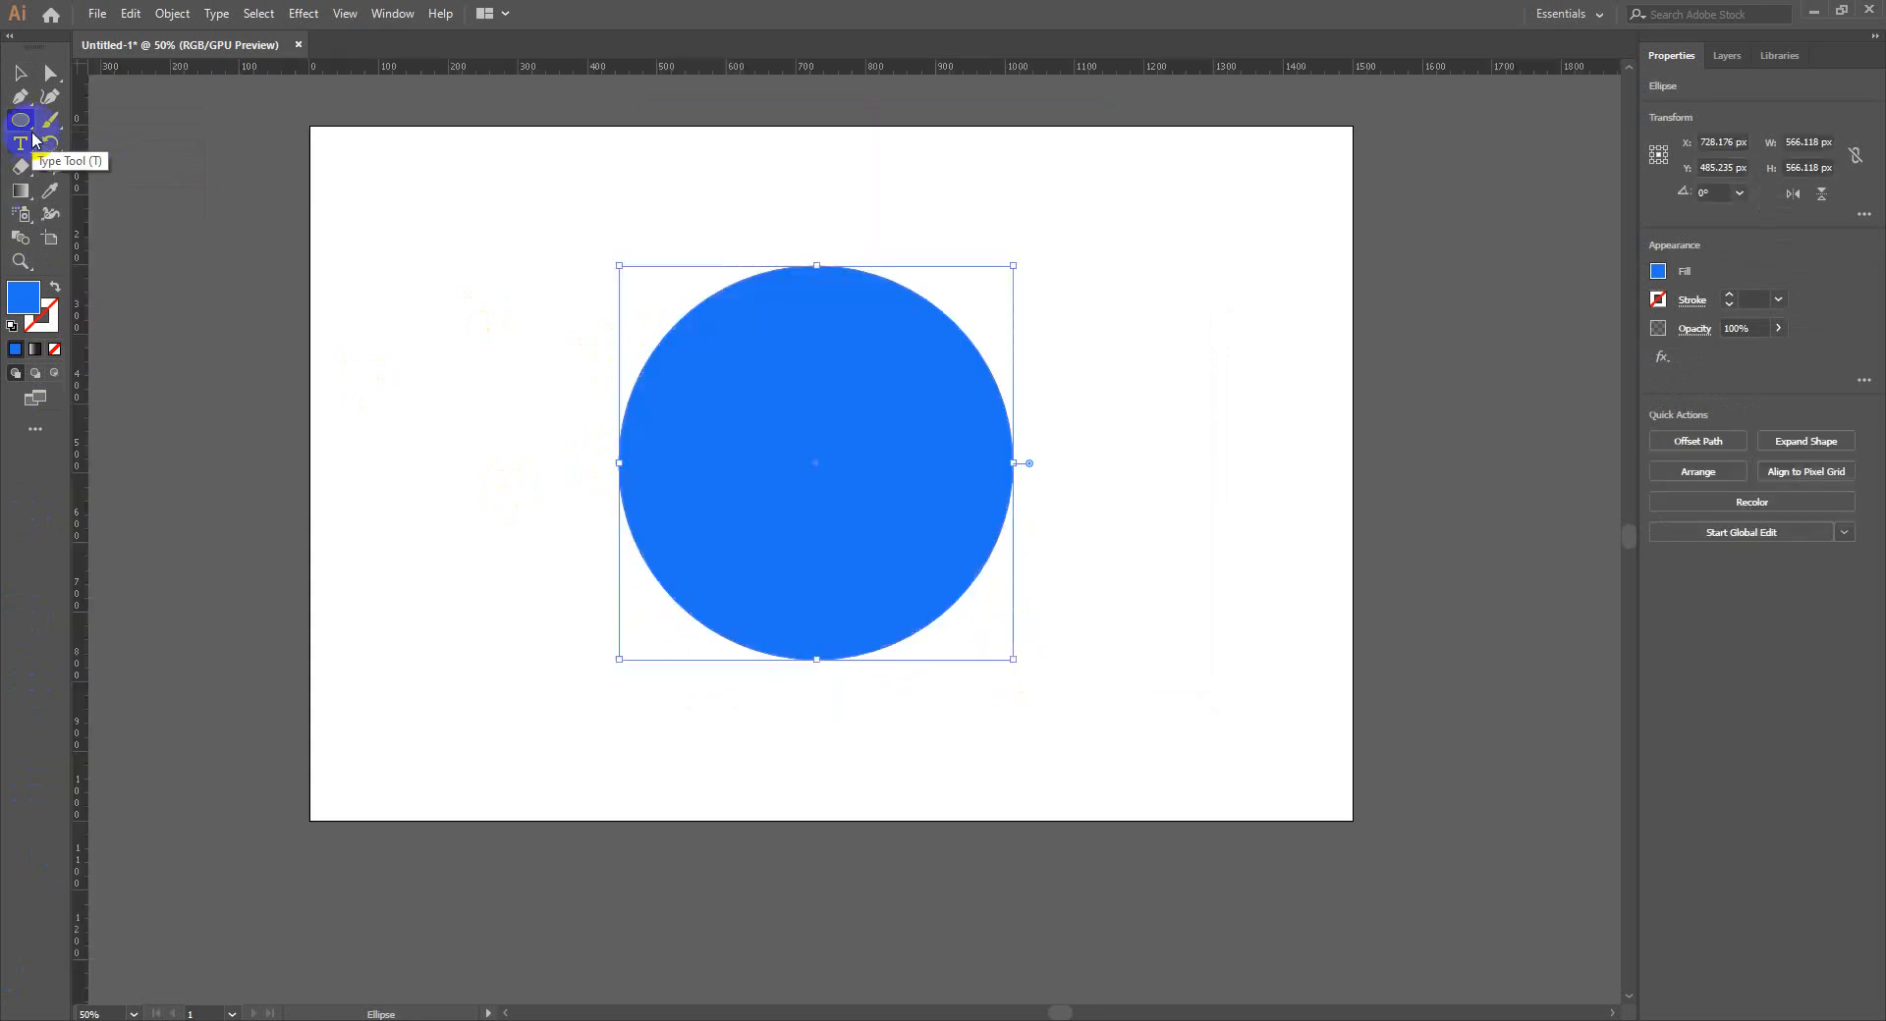
click(22, 77)
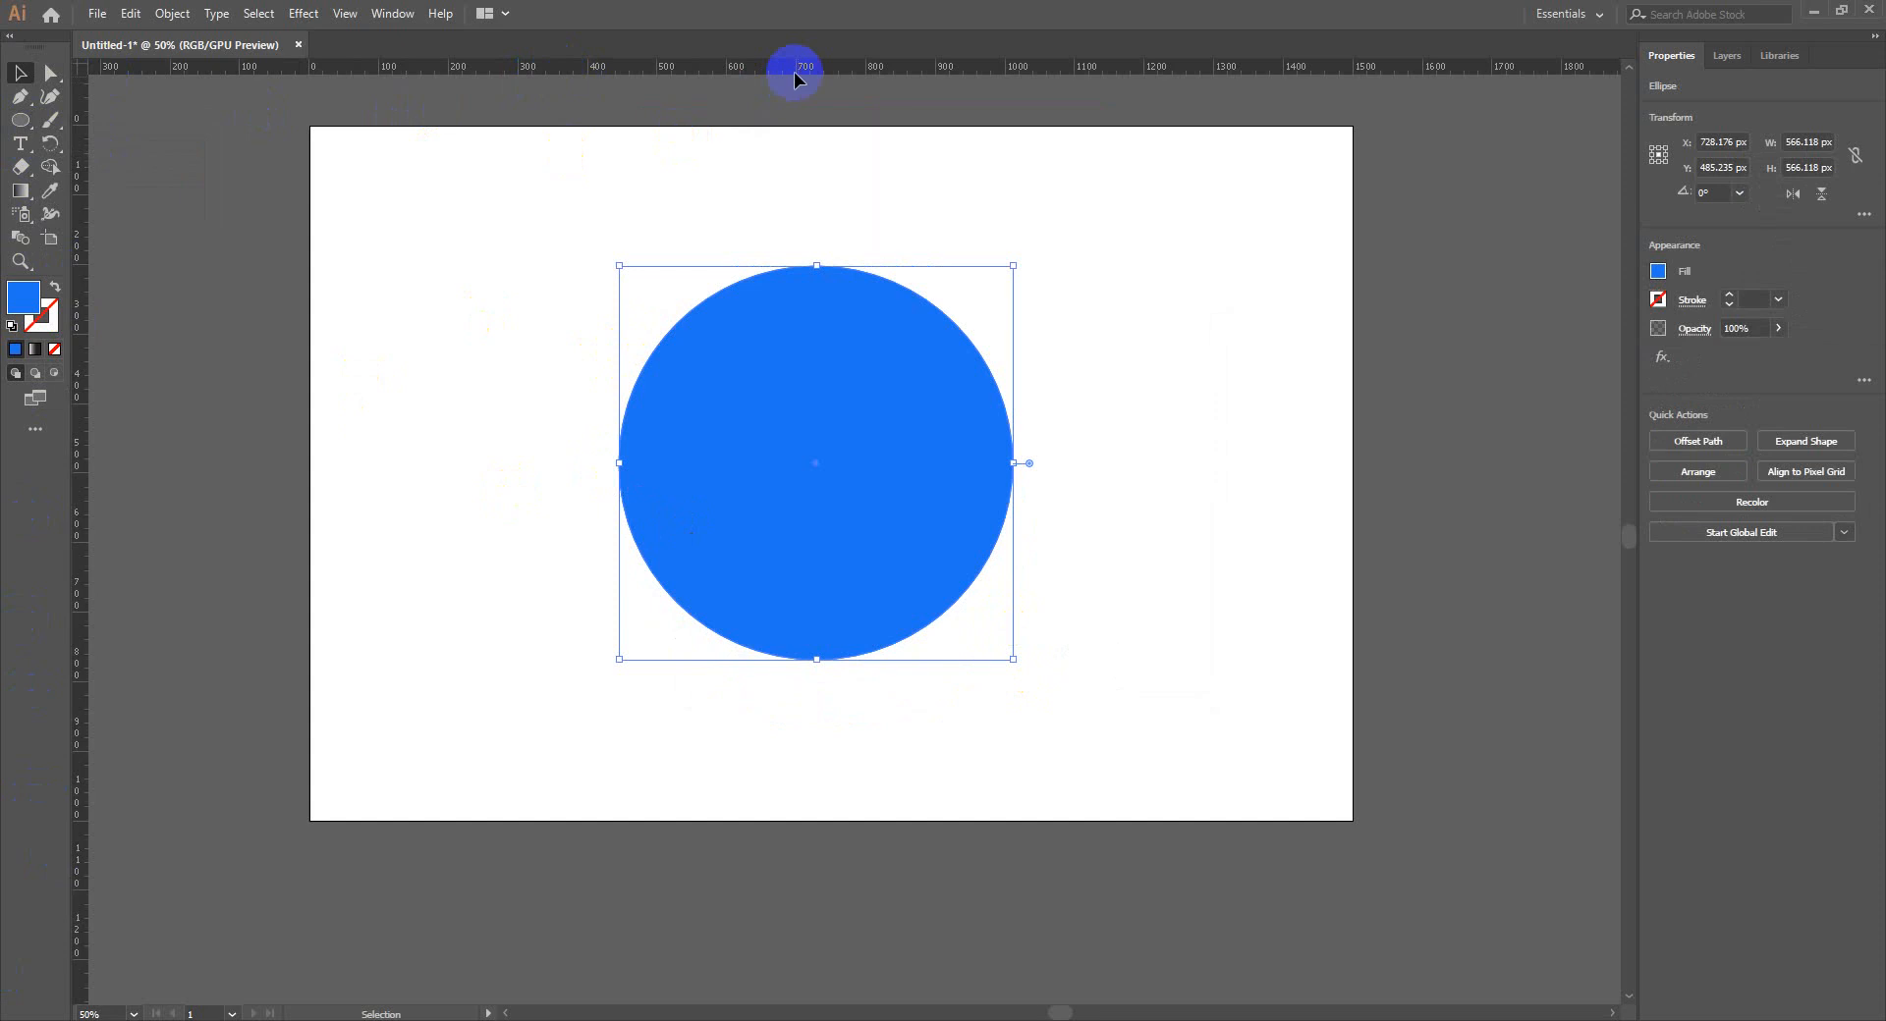
drag(794, 72, 890, 463)
drag(1117, 389, 1243, 469)
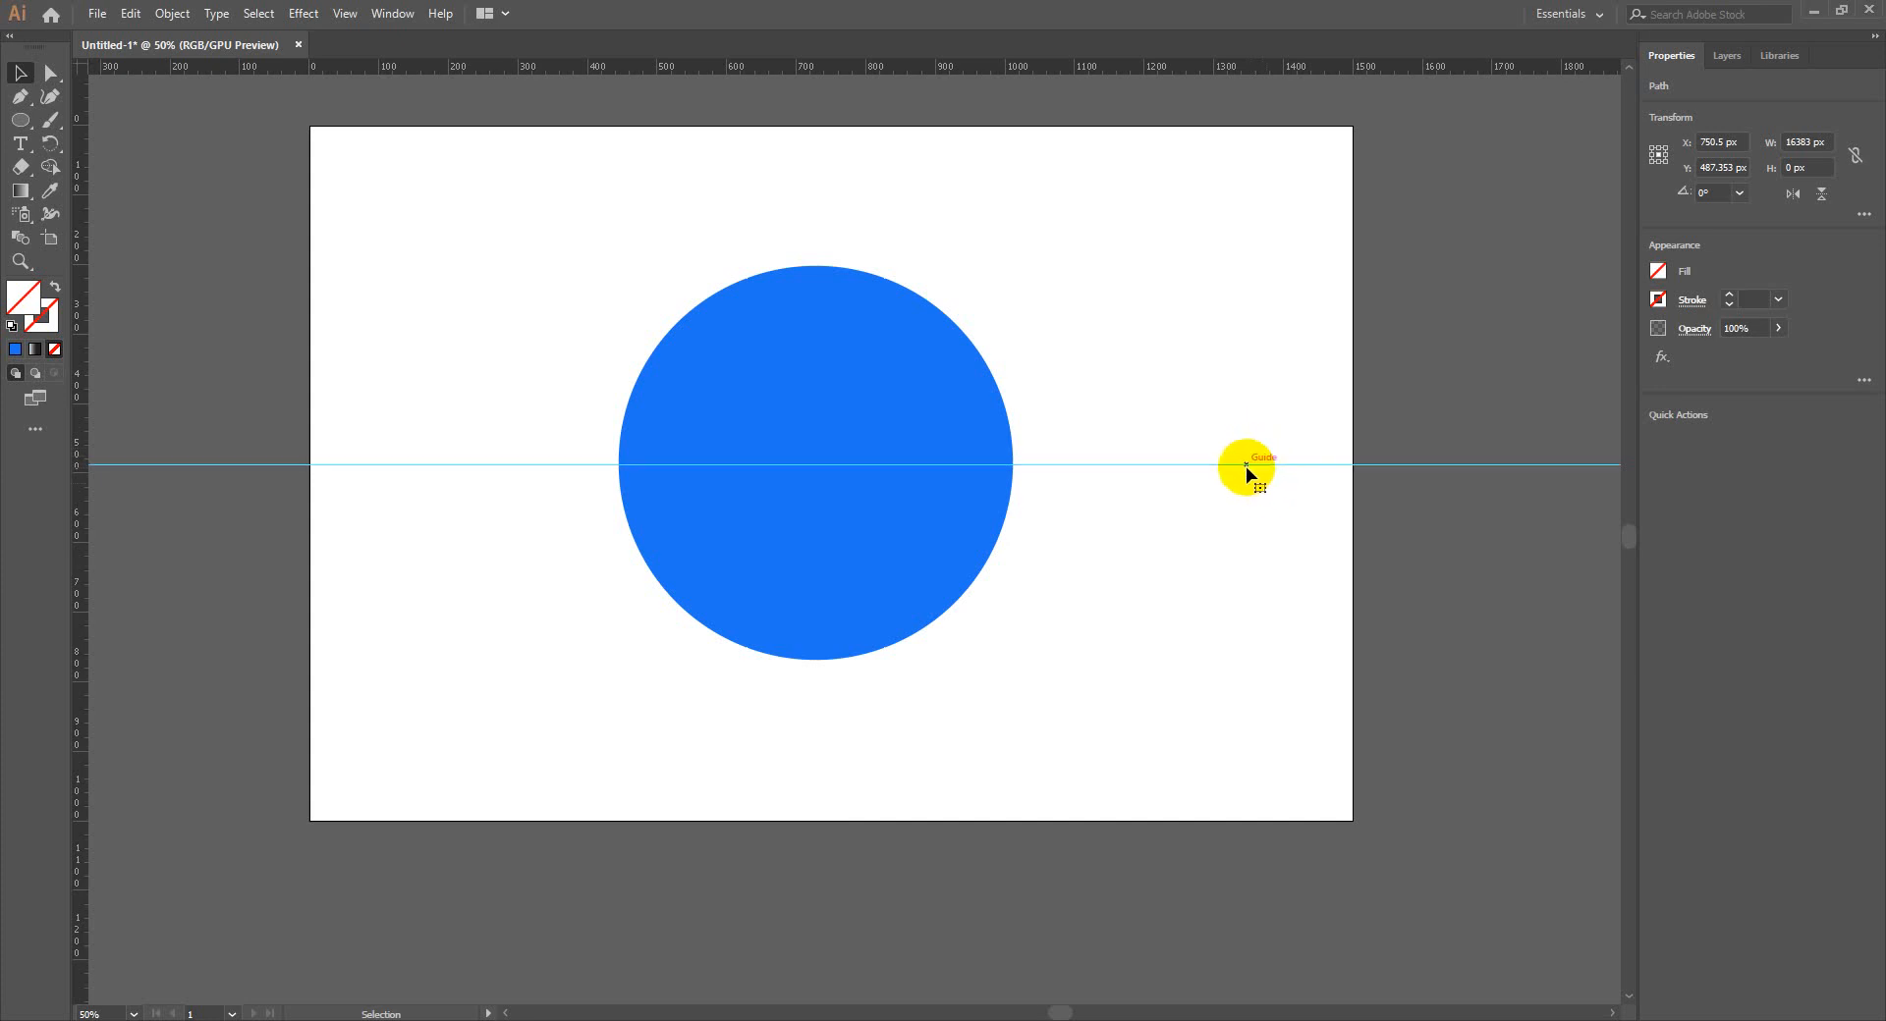
Lock the guides and try to move the horizontal guide
right_click(1246, 468)
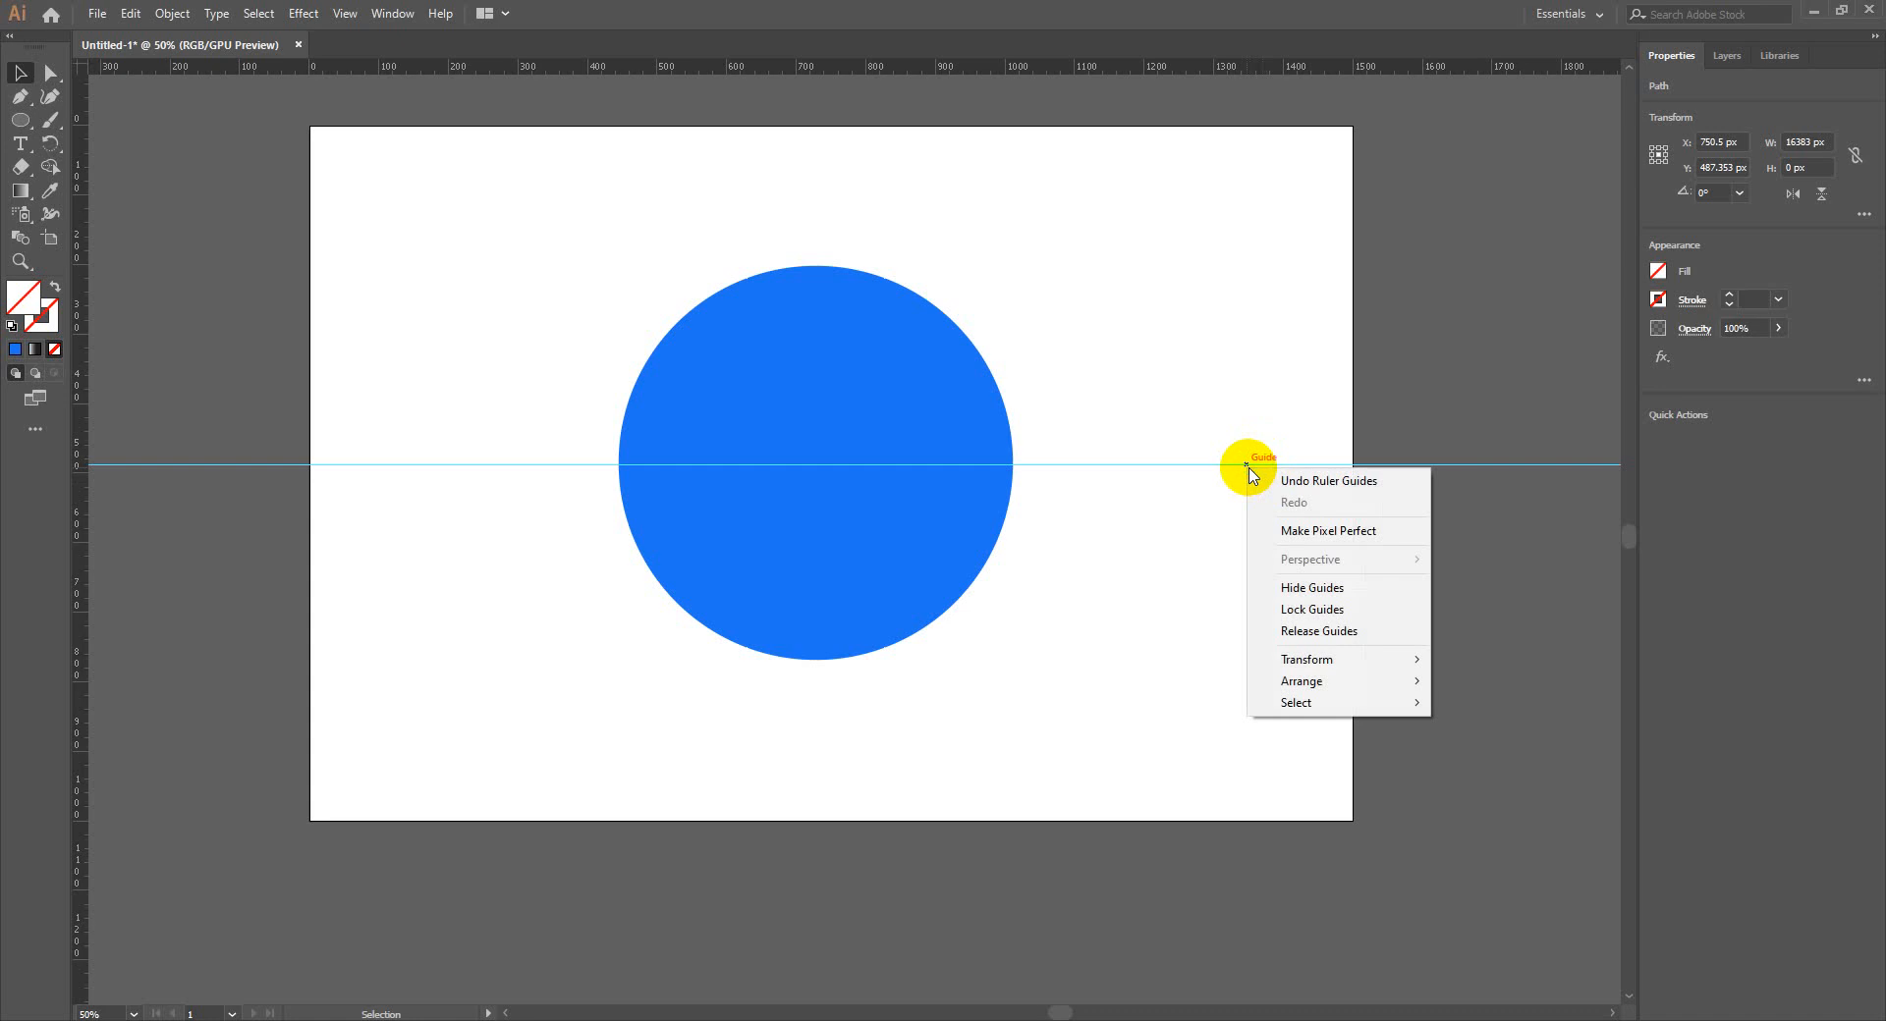
click(1278, 610)
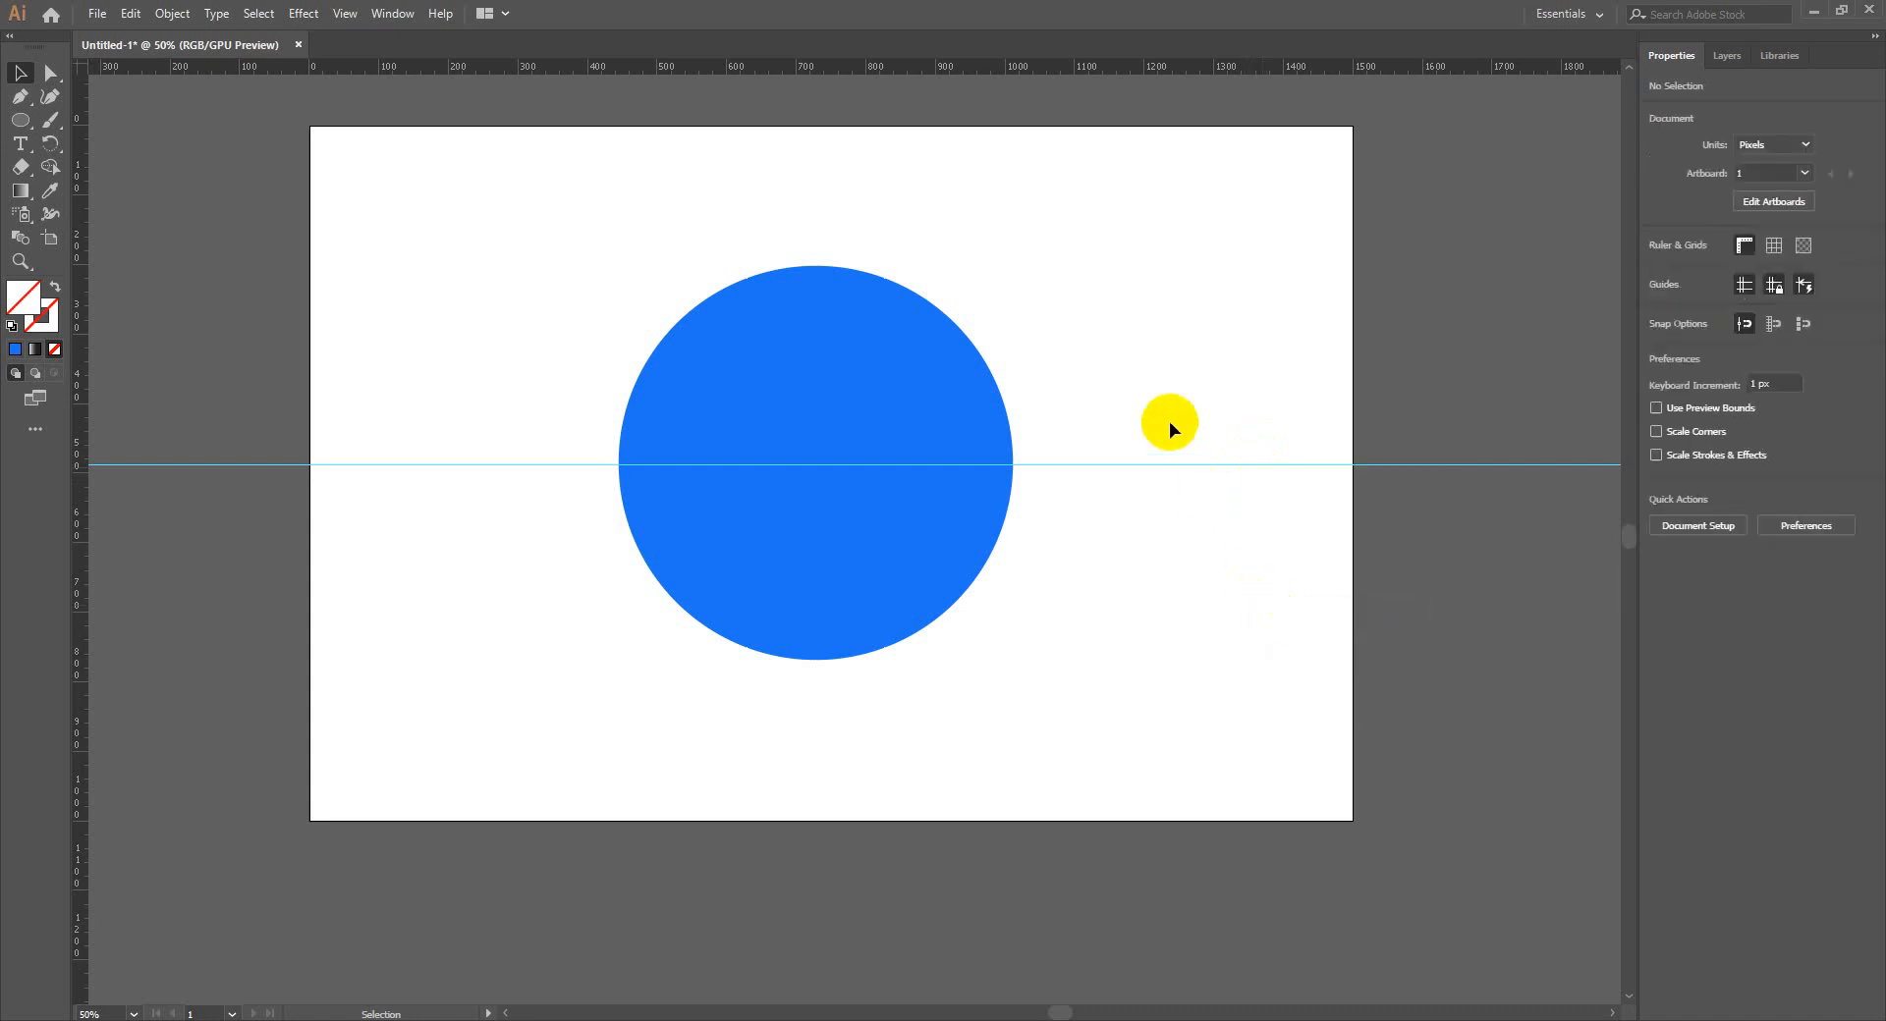
drag(1169, 421, 1269, 579)
drag(1216, 429, 1182, 449)
Scale the circle down about its centre to about 484 px in diameter
click(865, 385)
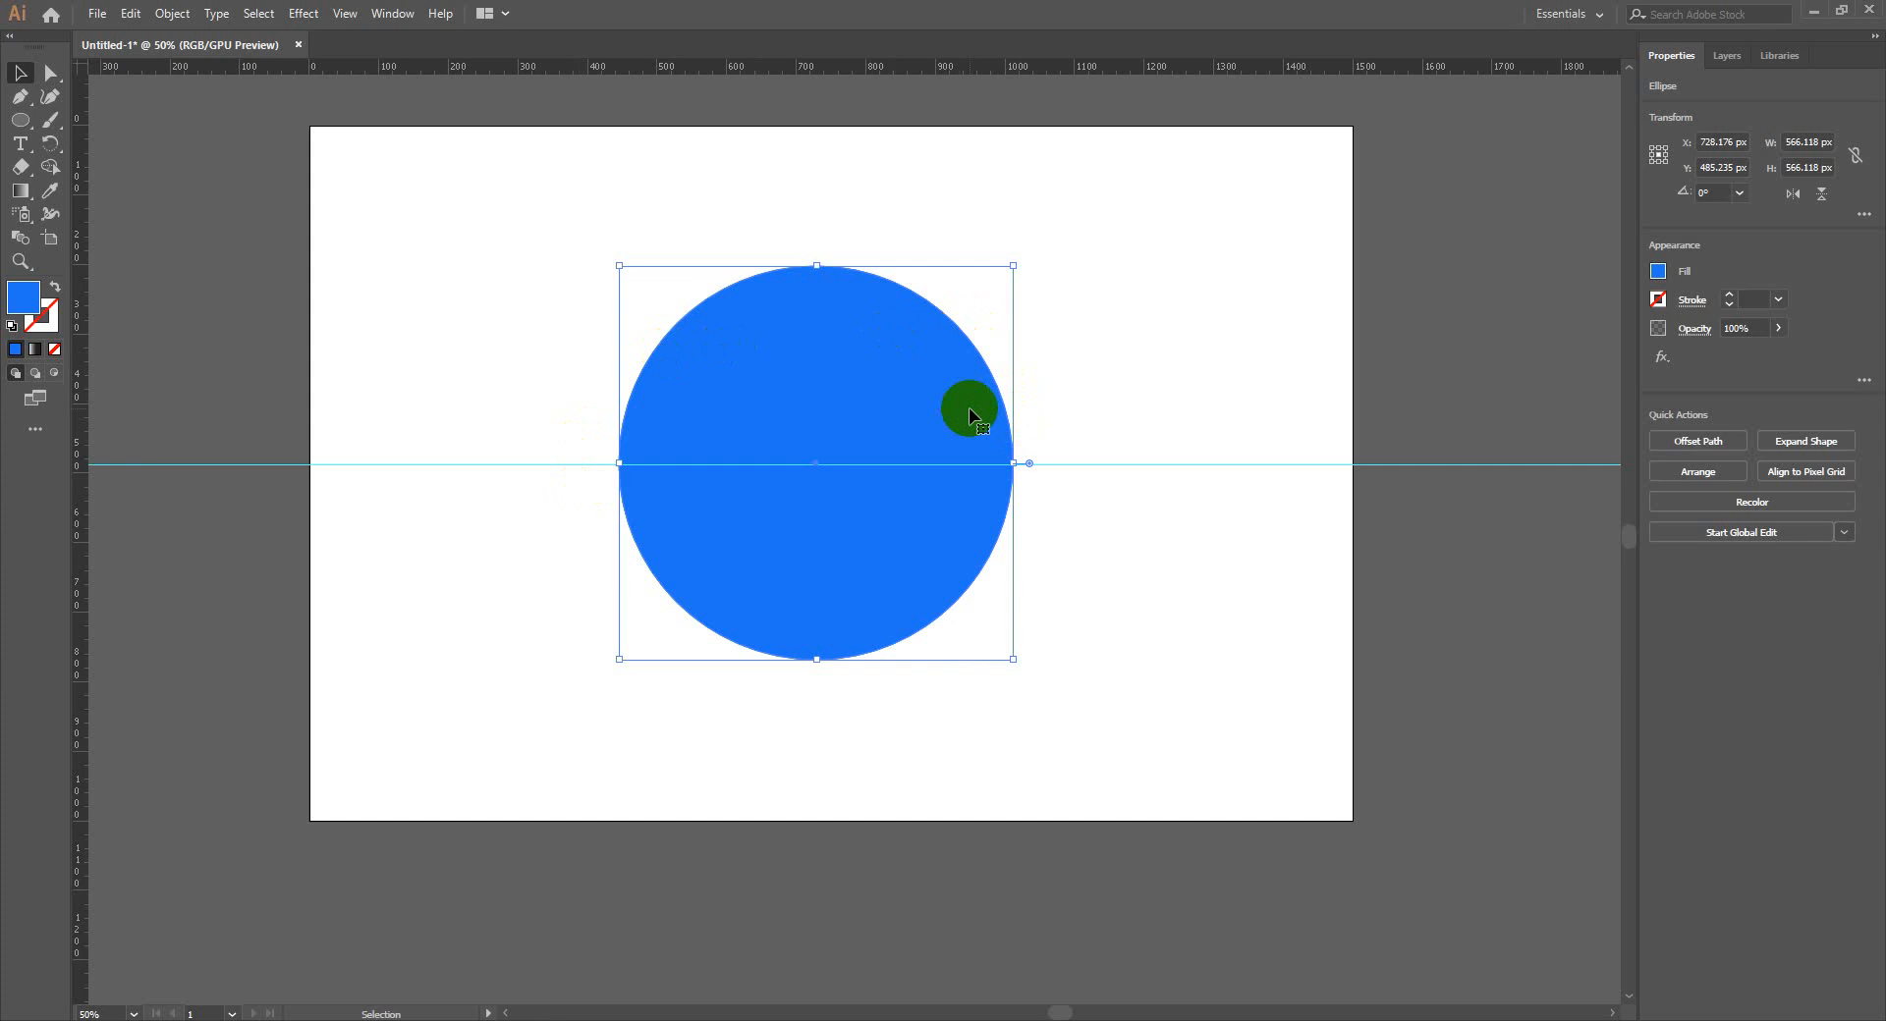
key(a)
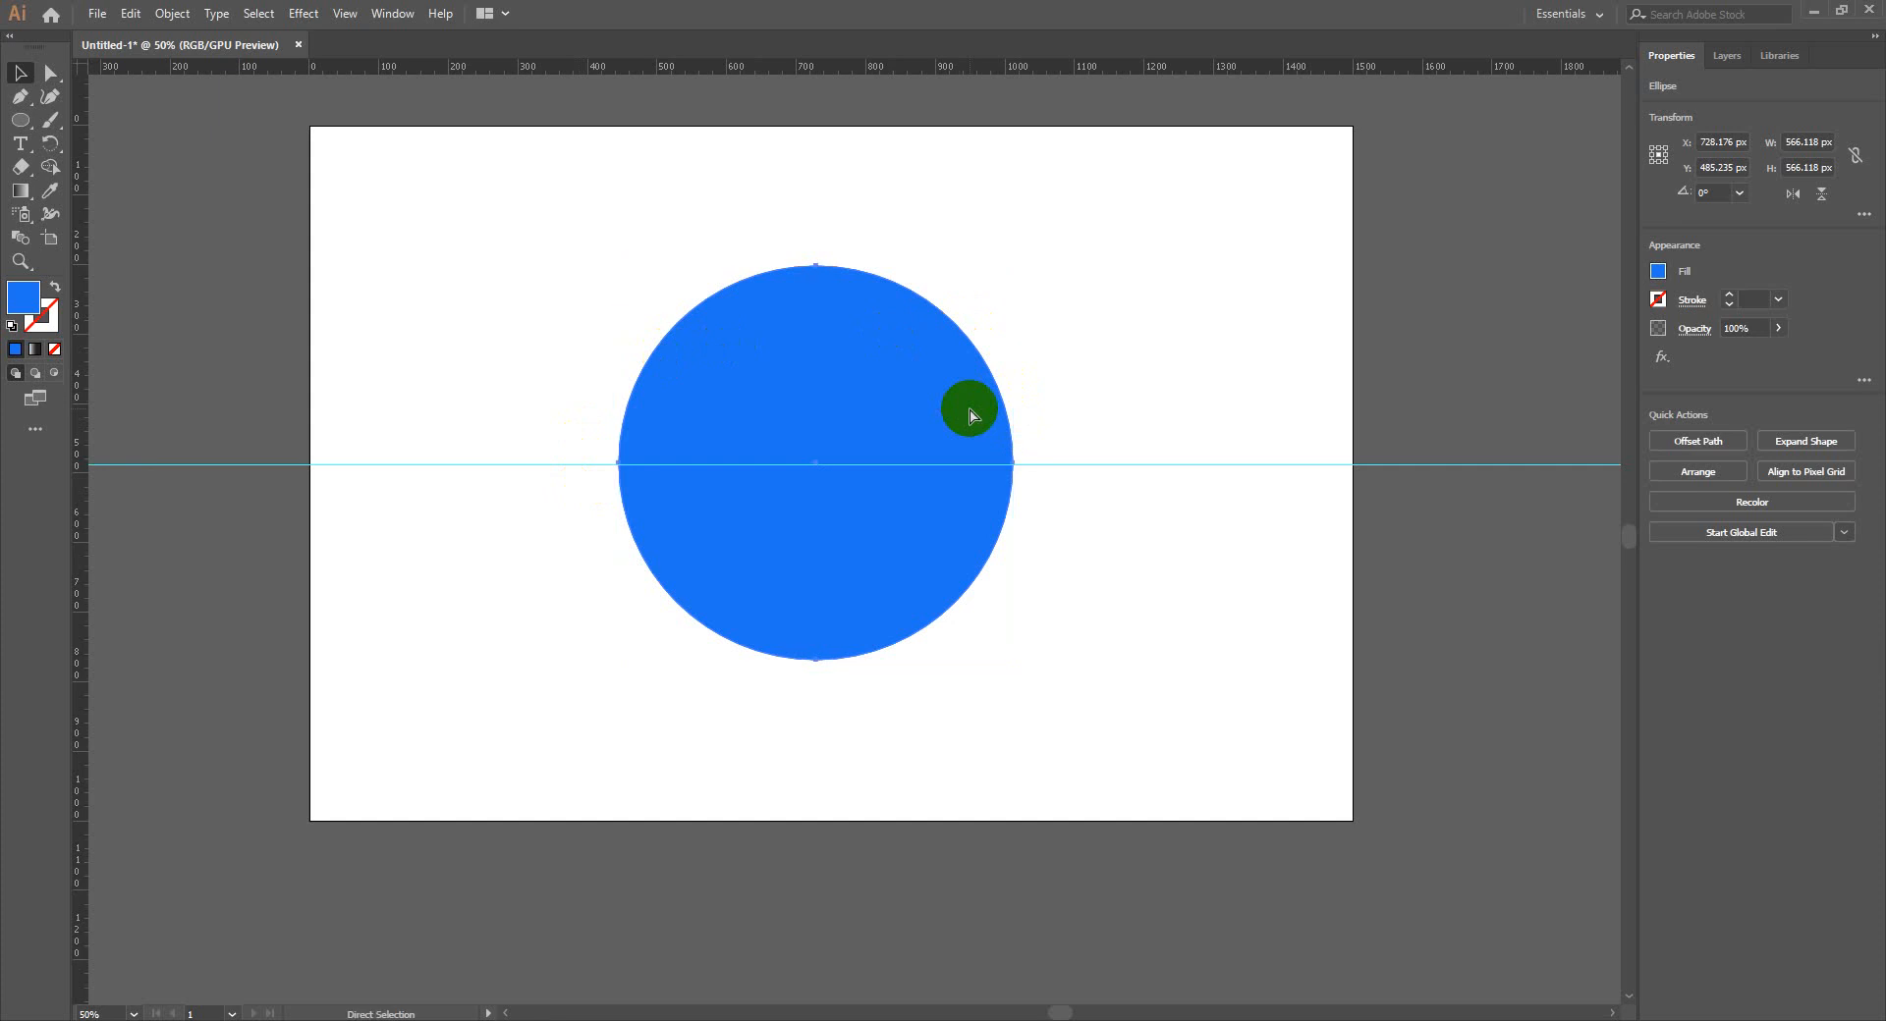
key(v)
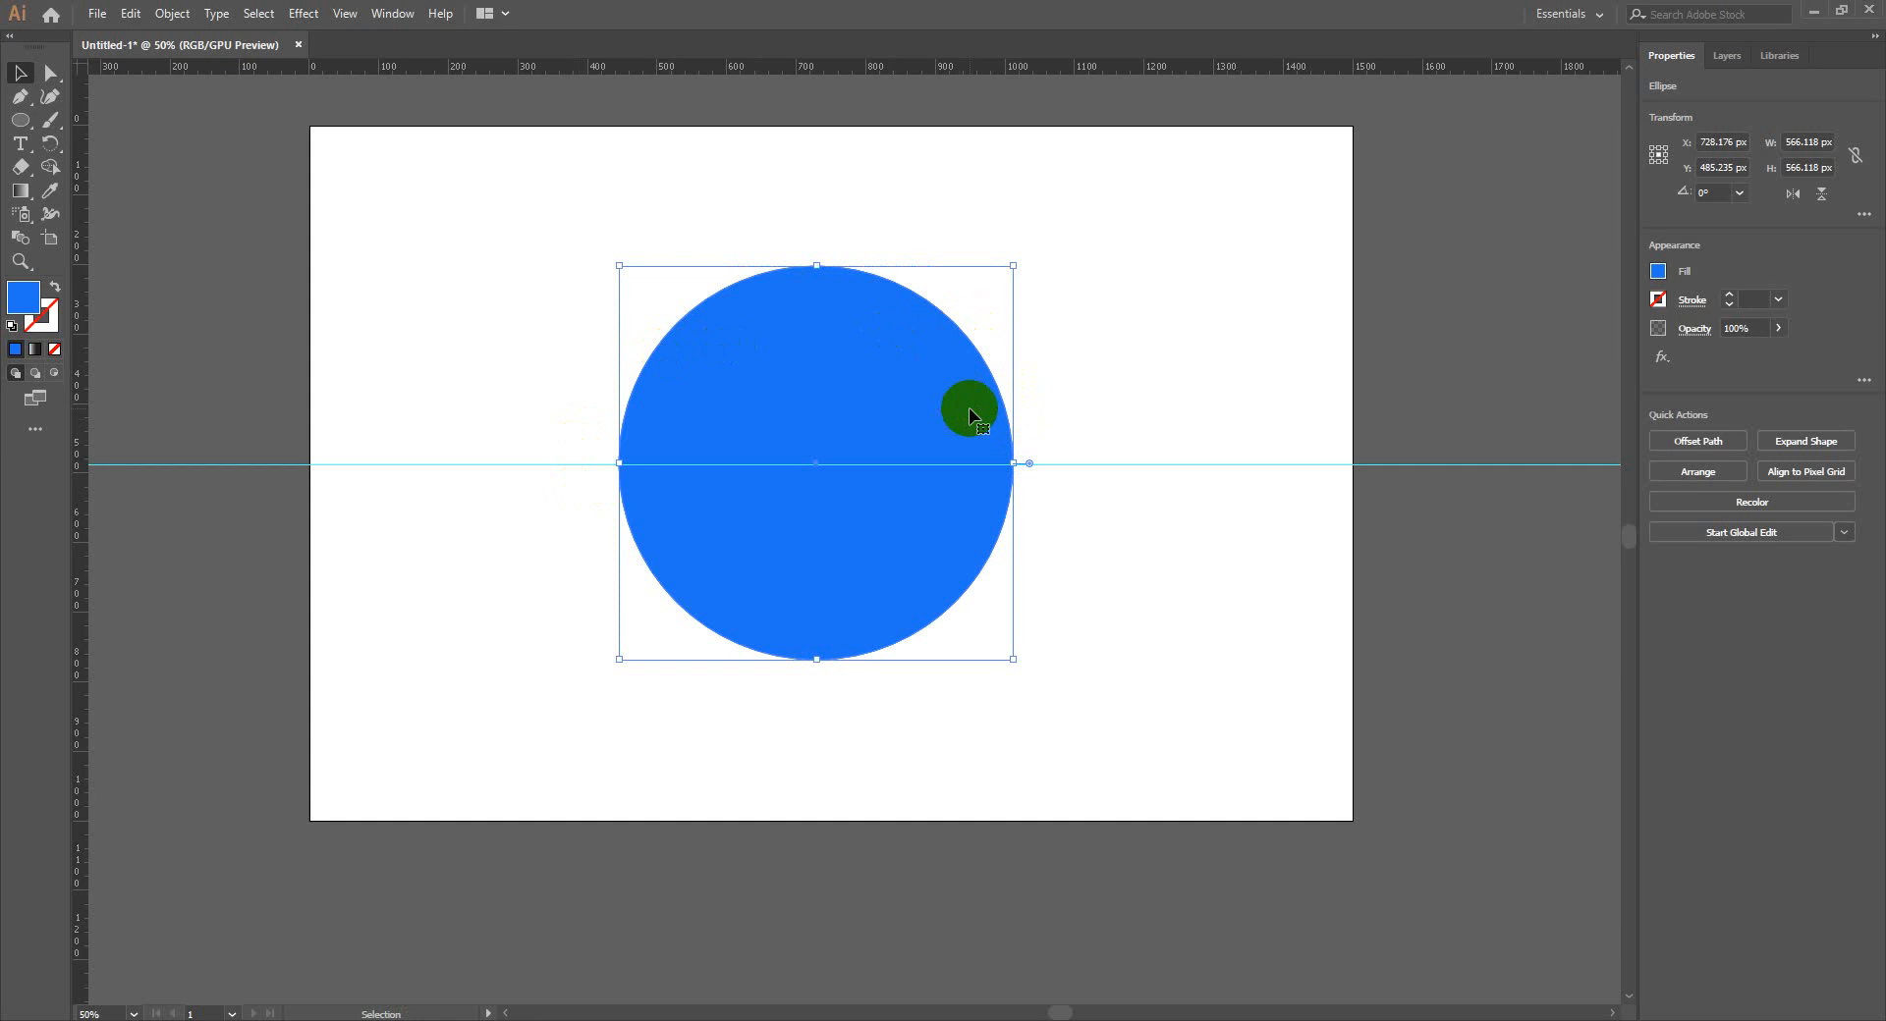
drag(1012, 265, 1006, 293)
key(a)
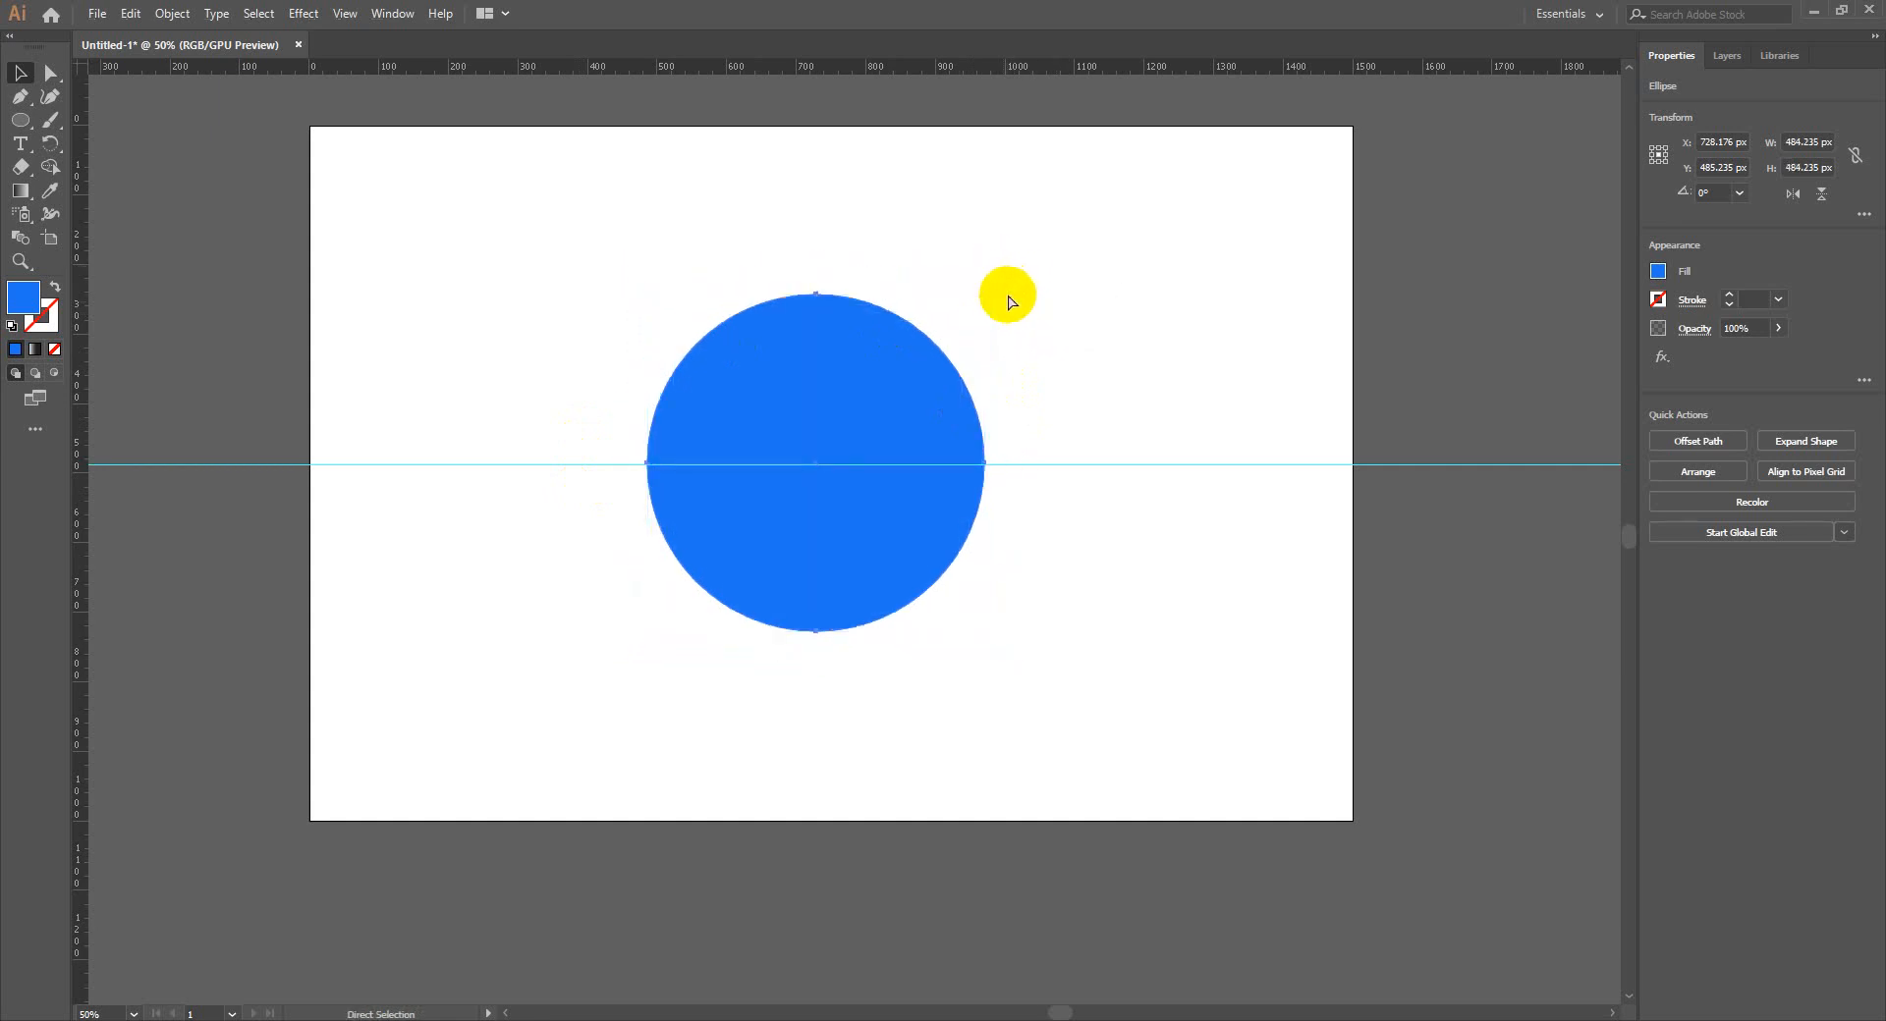
click(894, 376)
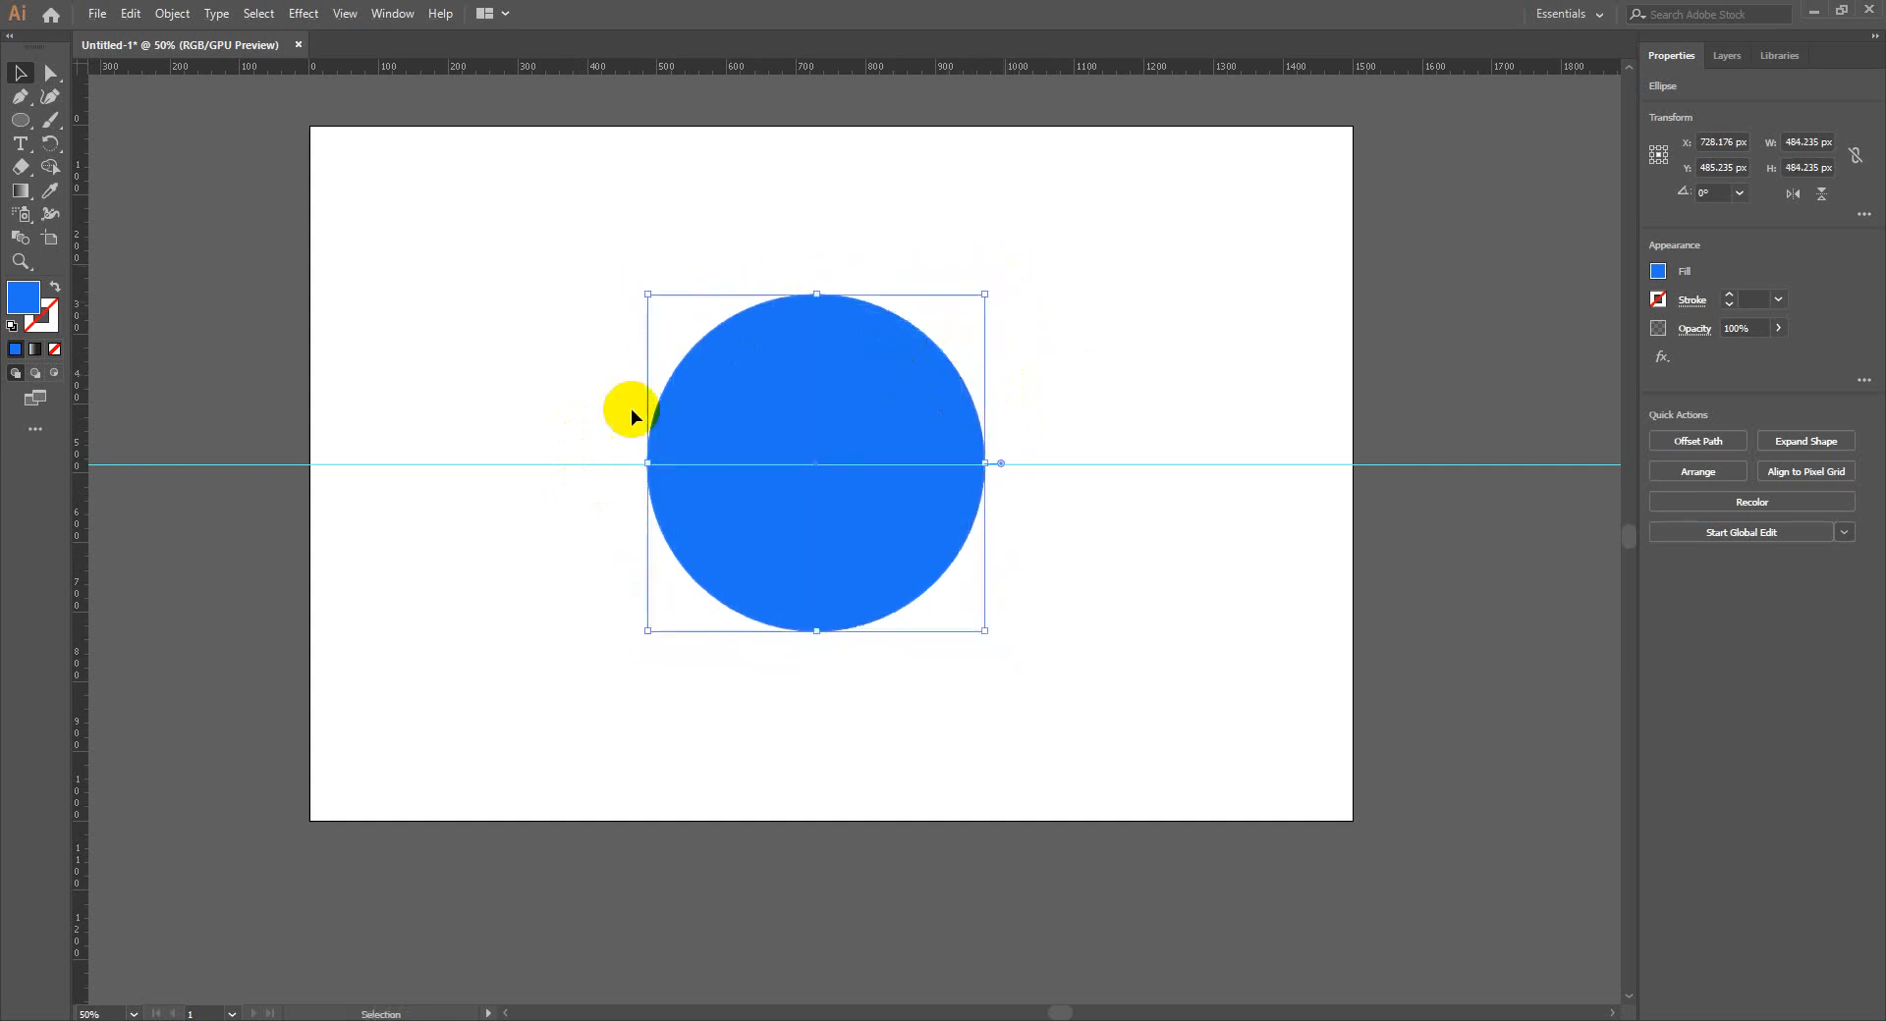
Use the Type on a Path tool on the circle's edge to enter "Bangladesh Govt School & College"
click(19, 144)
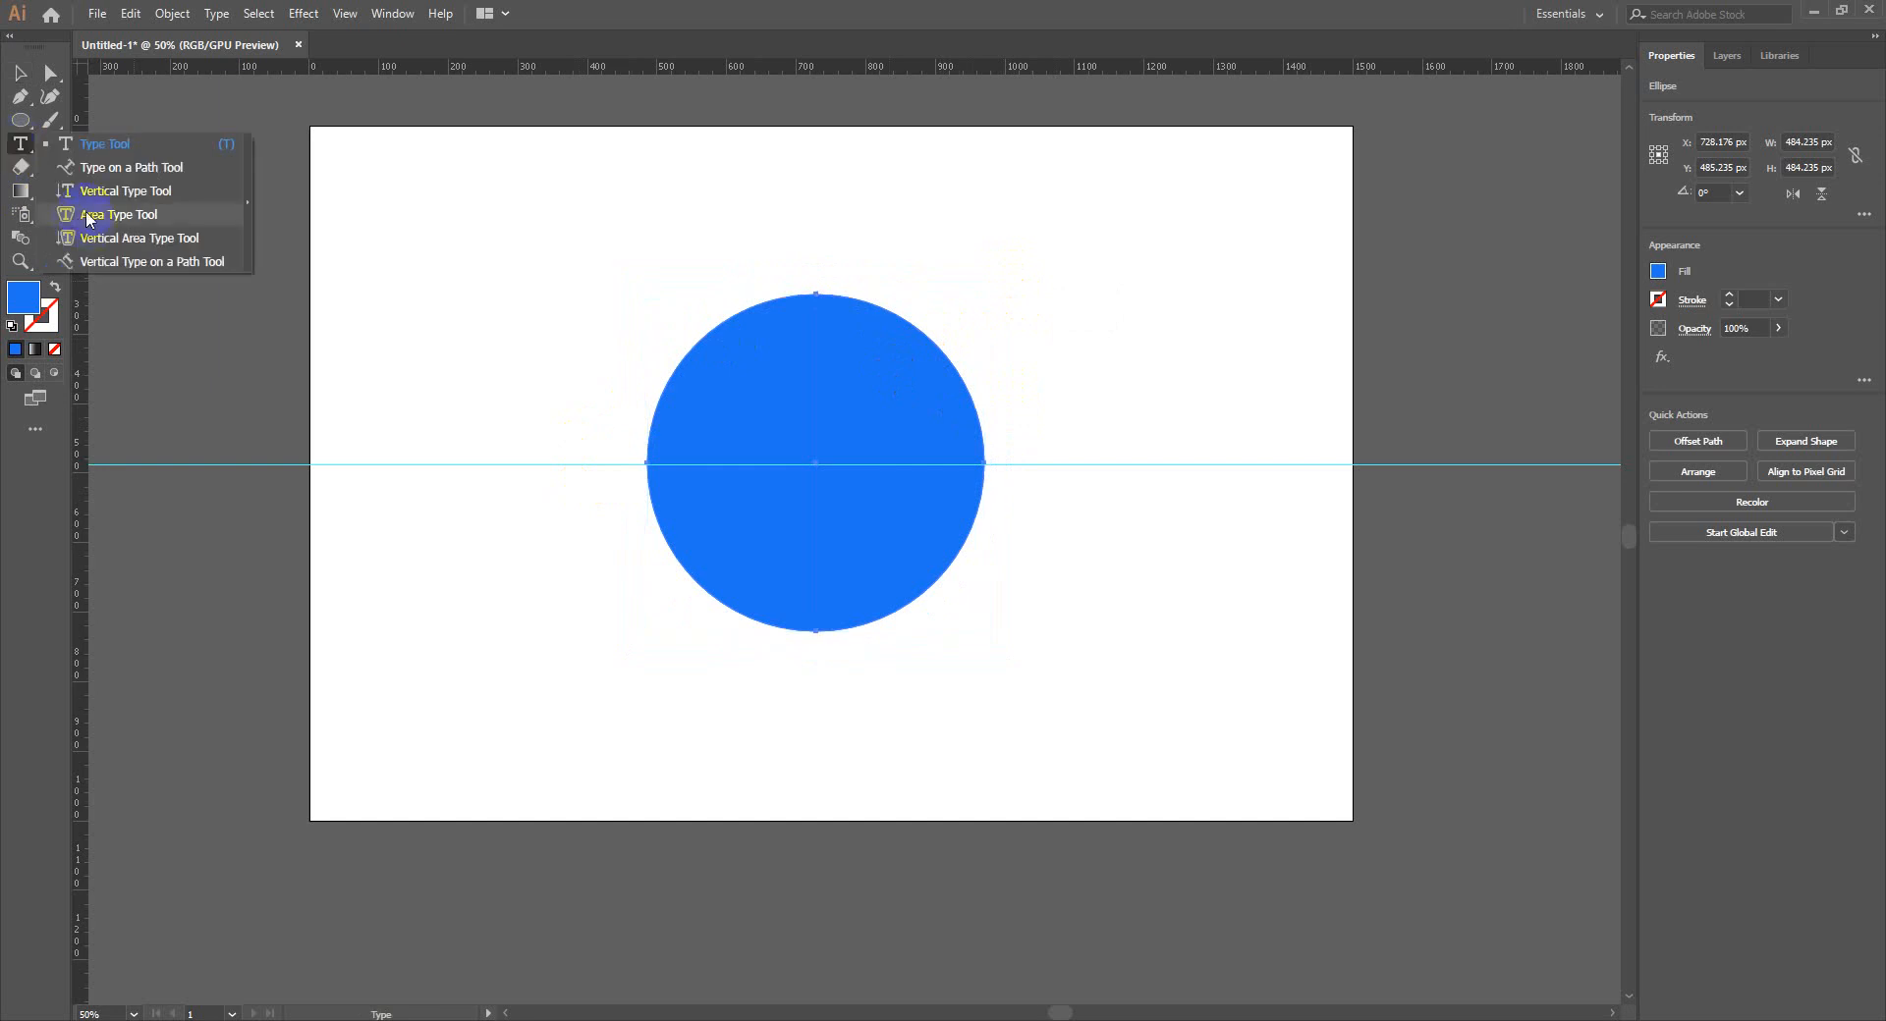
click(151, 194)
click(664, 391)
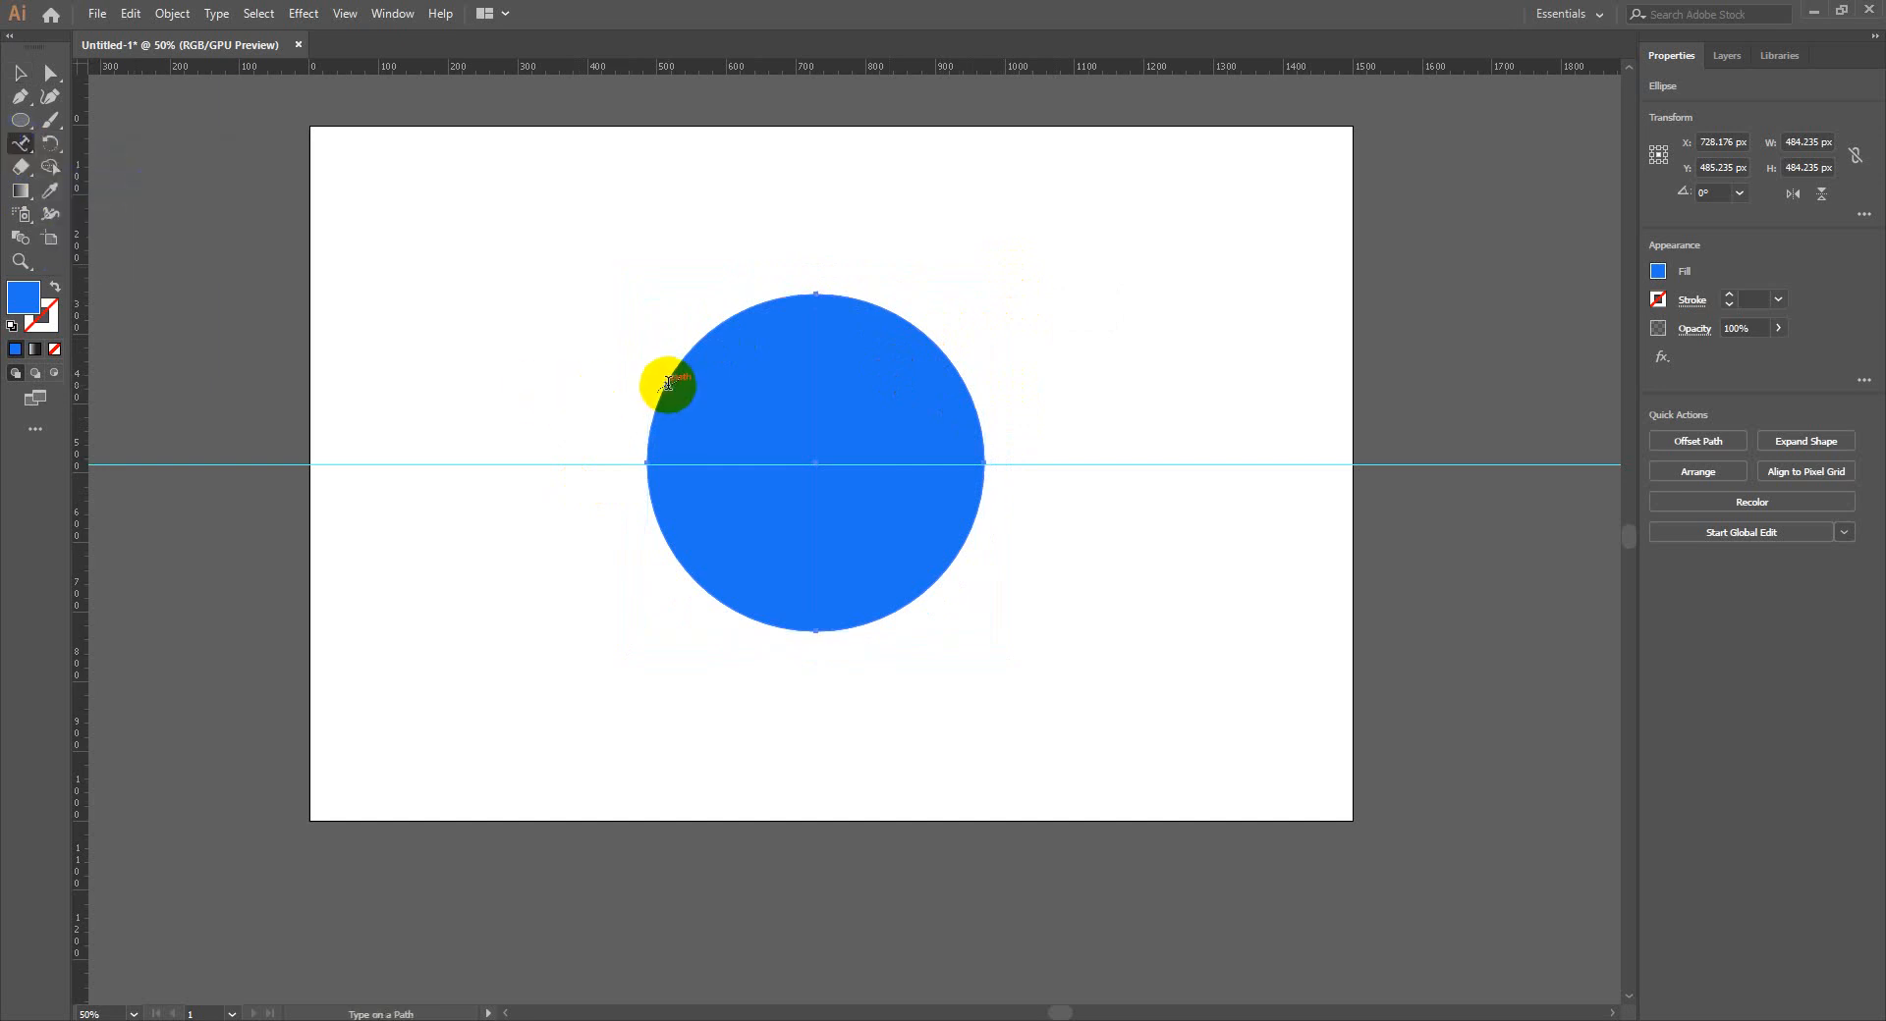
key(BackSpace)
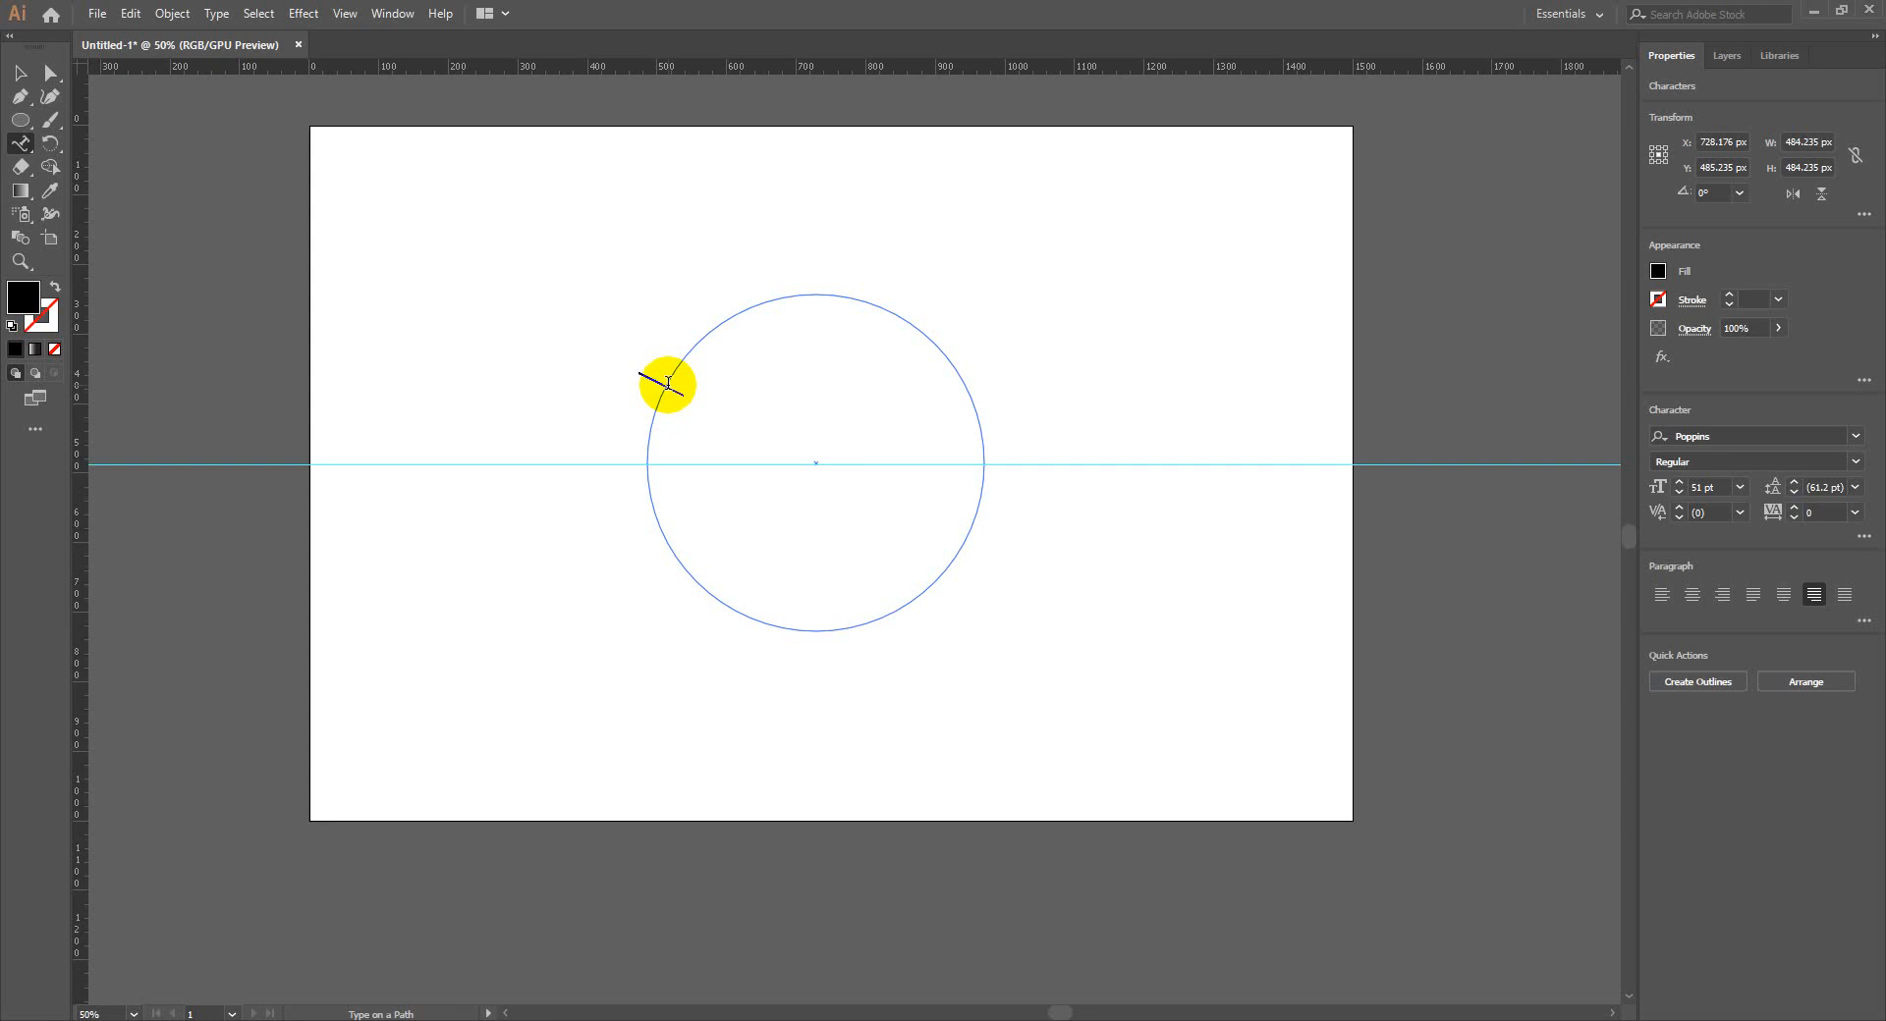
text(Bangladesh C)
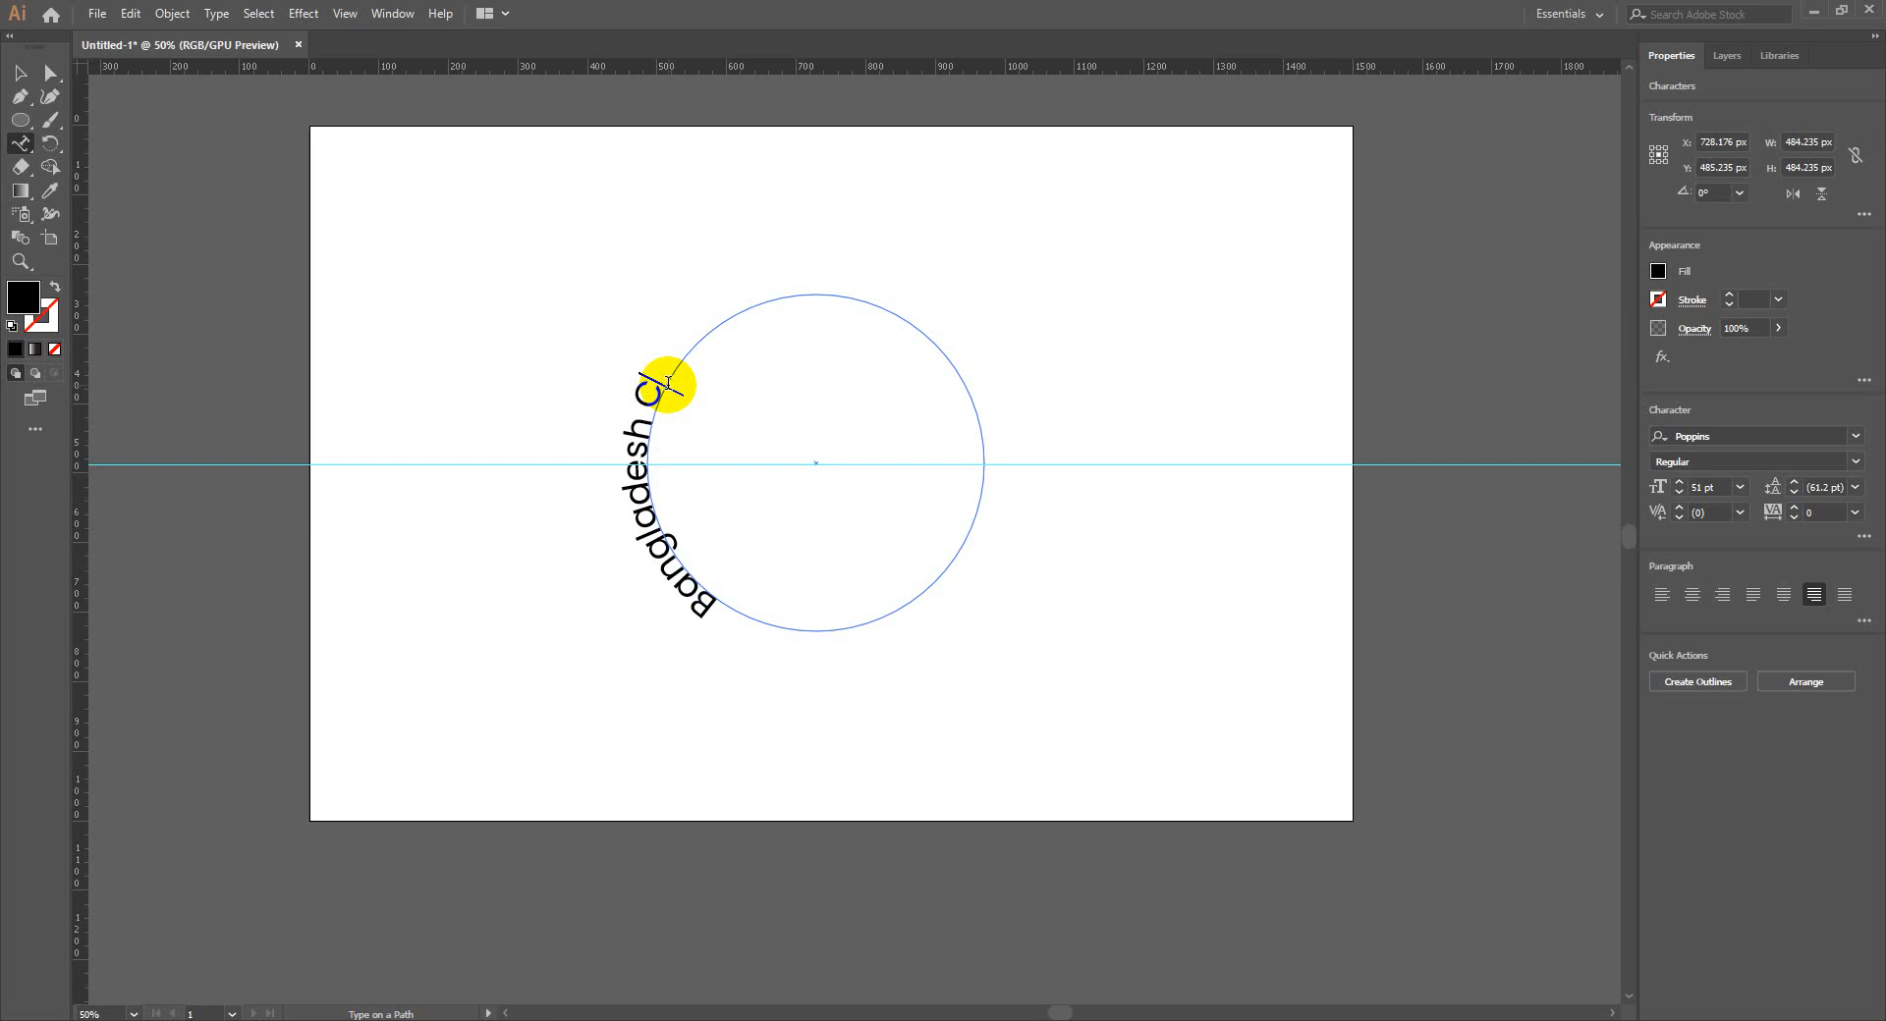
key(BackSpace)
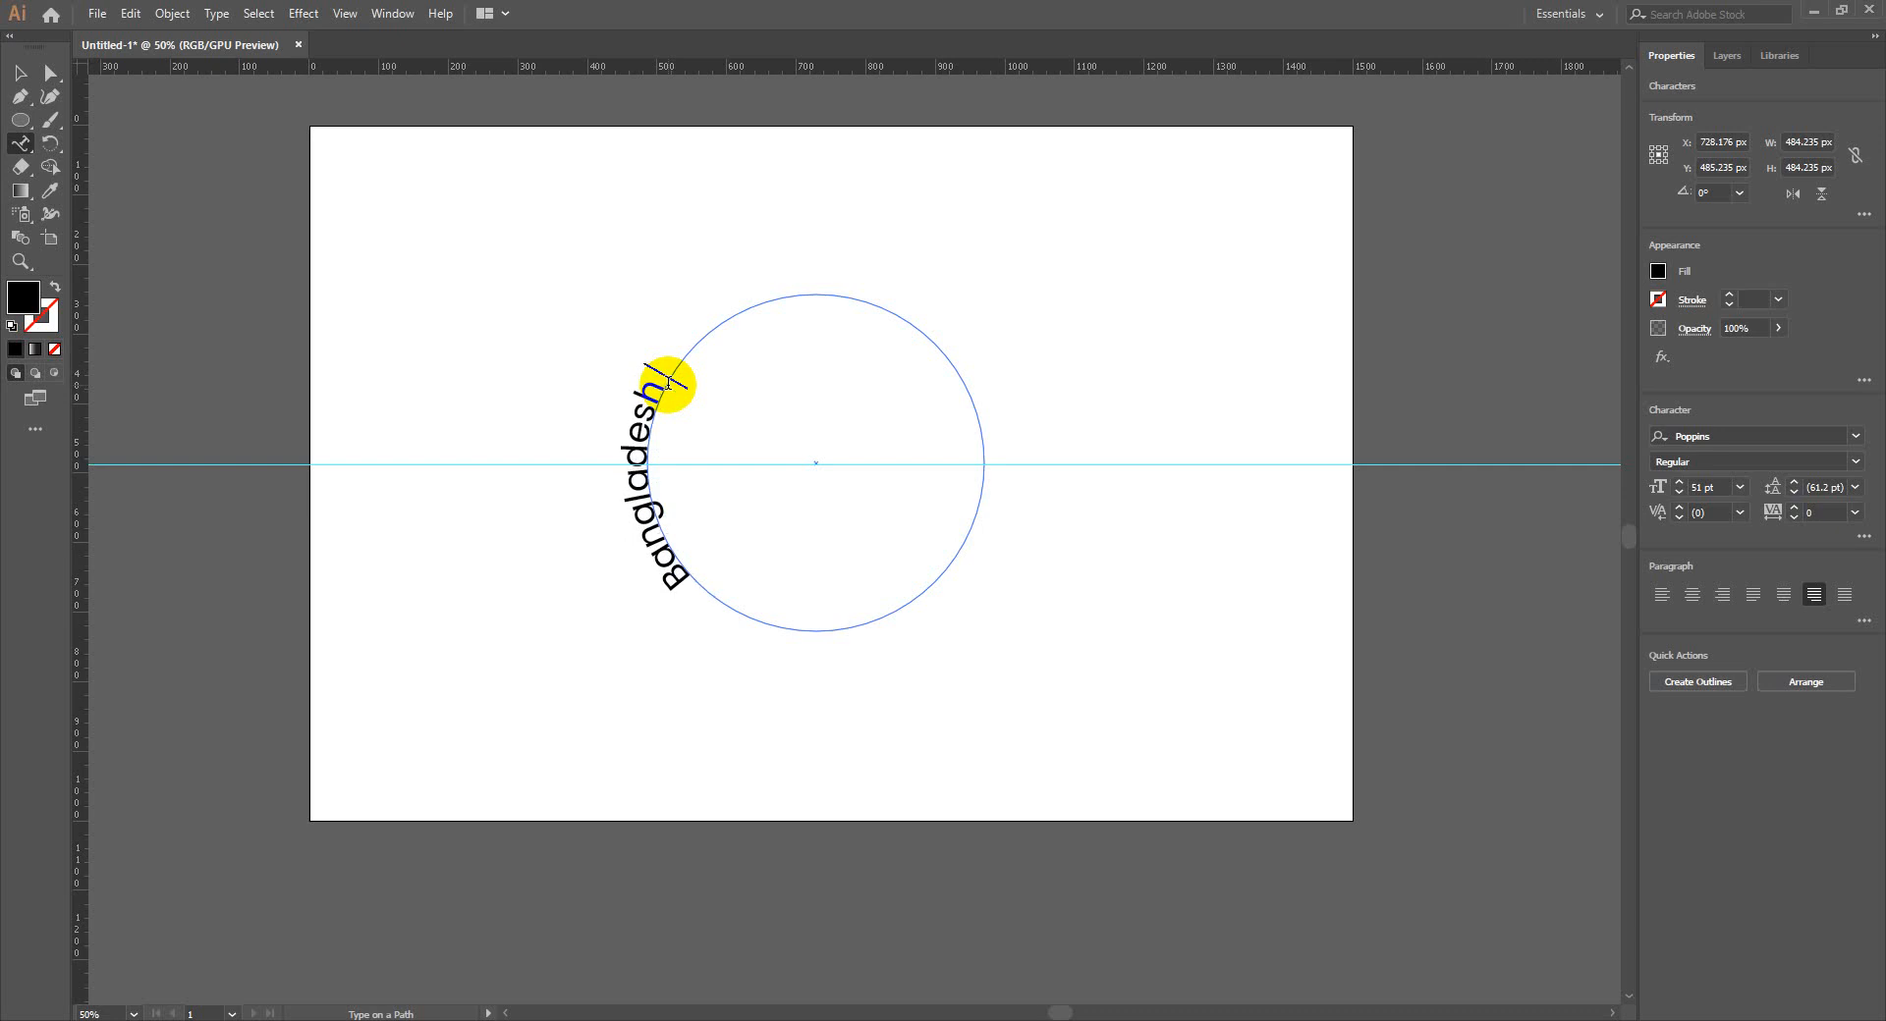
text(Govt Scho)
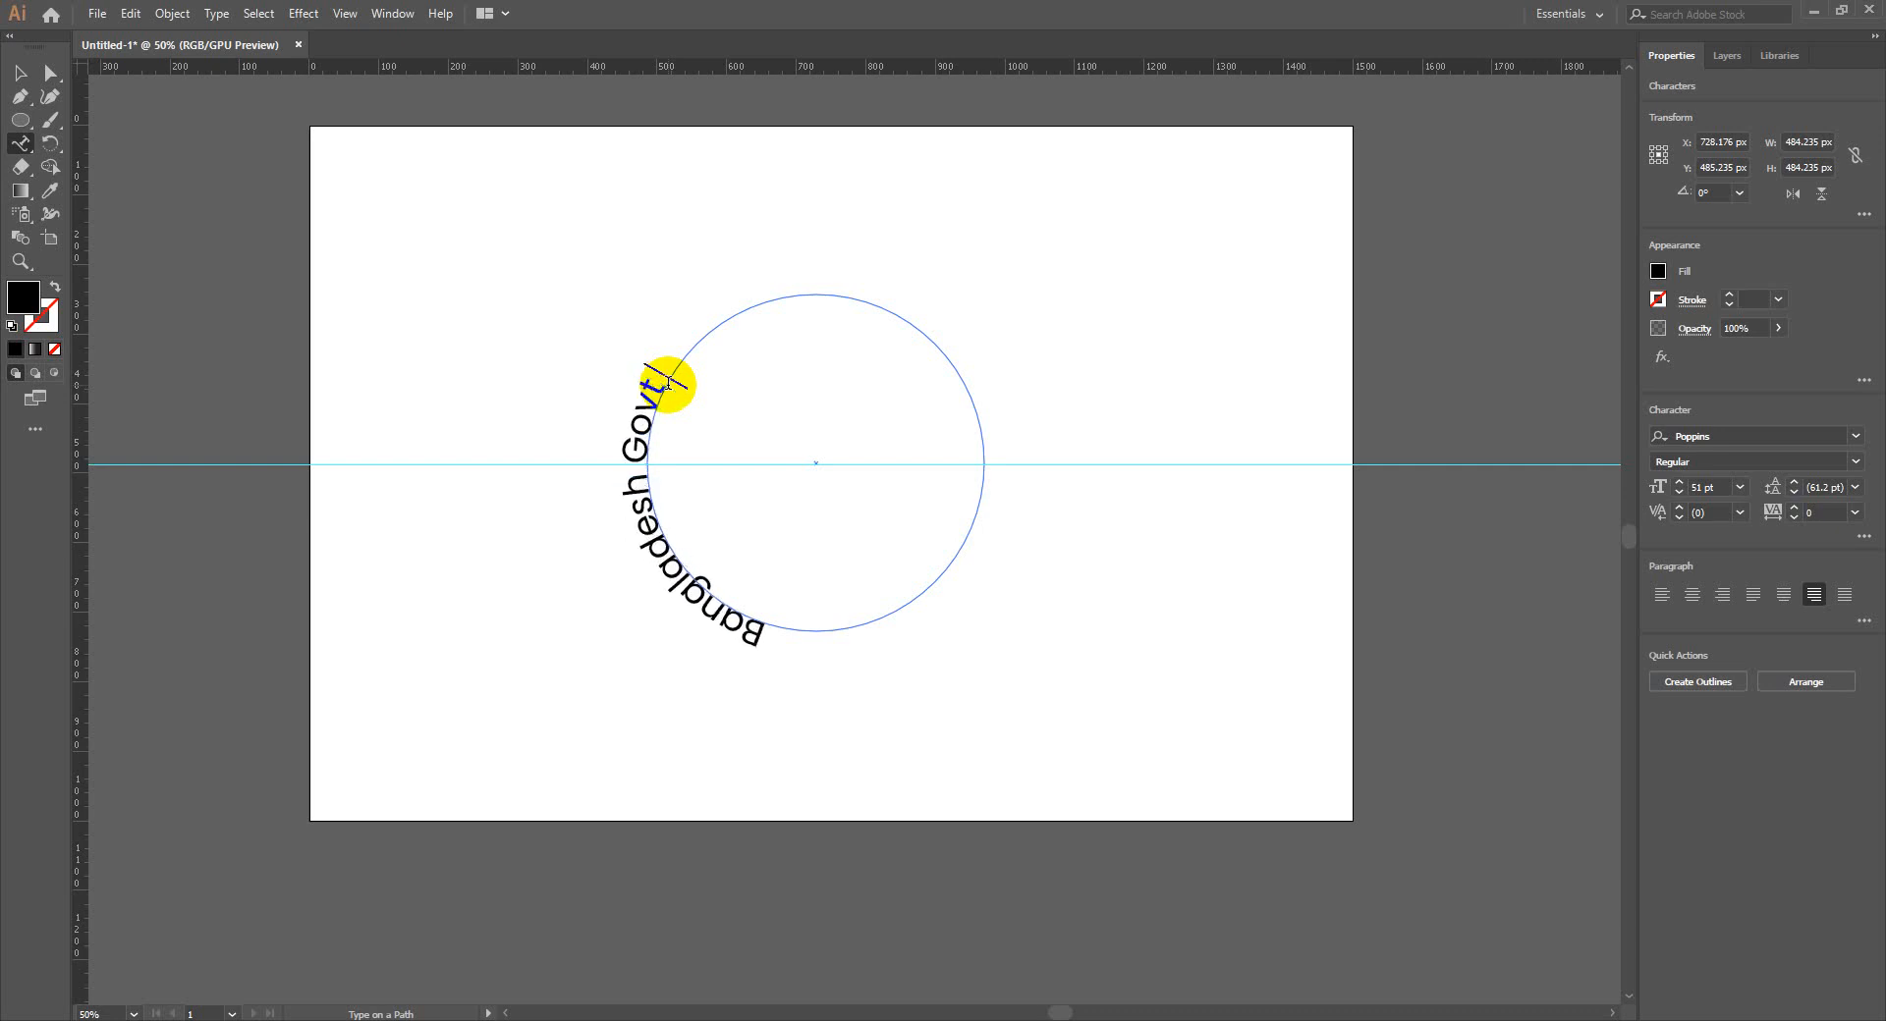
text(ol)
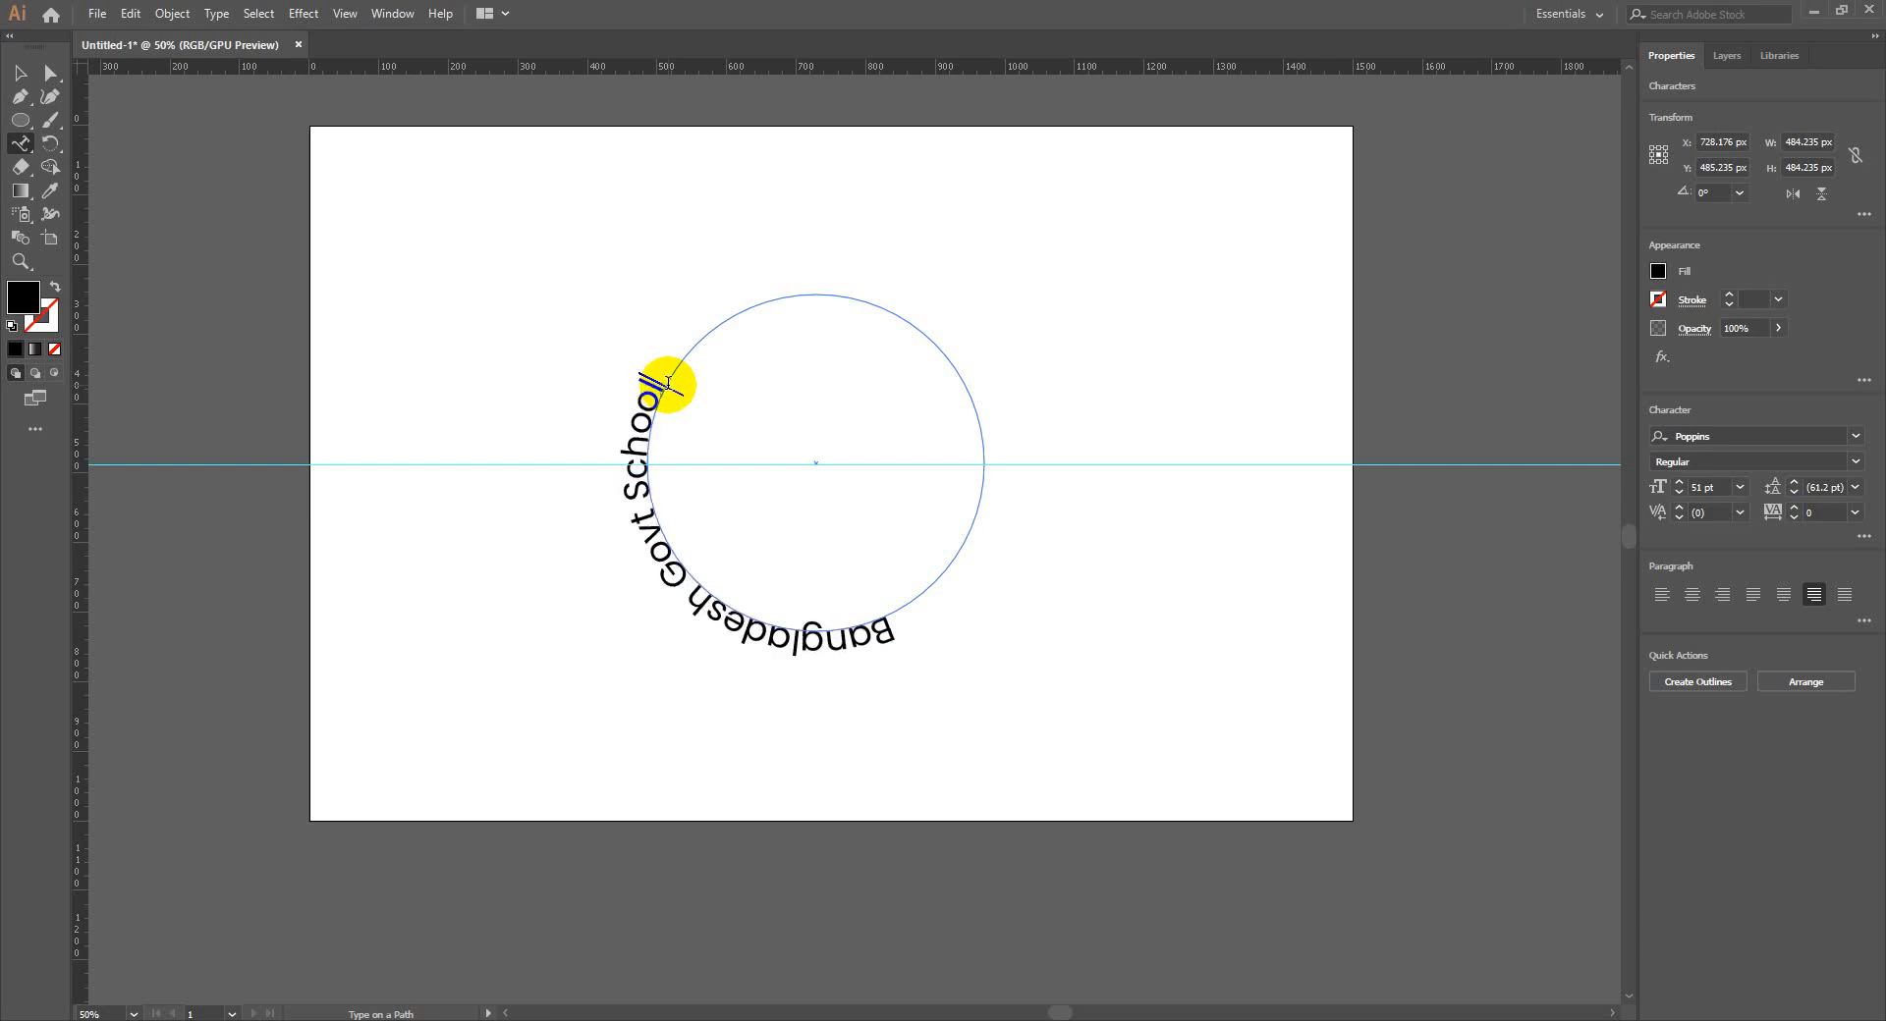
text( & College)
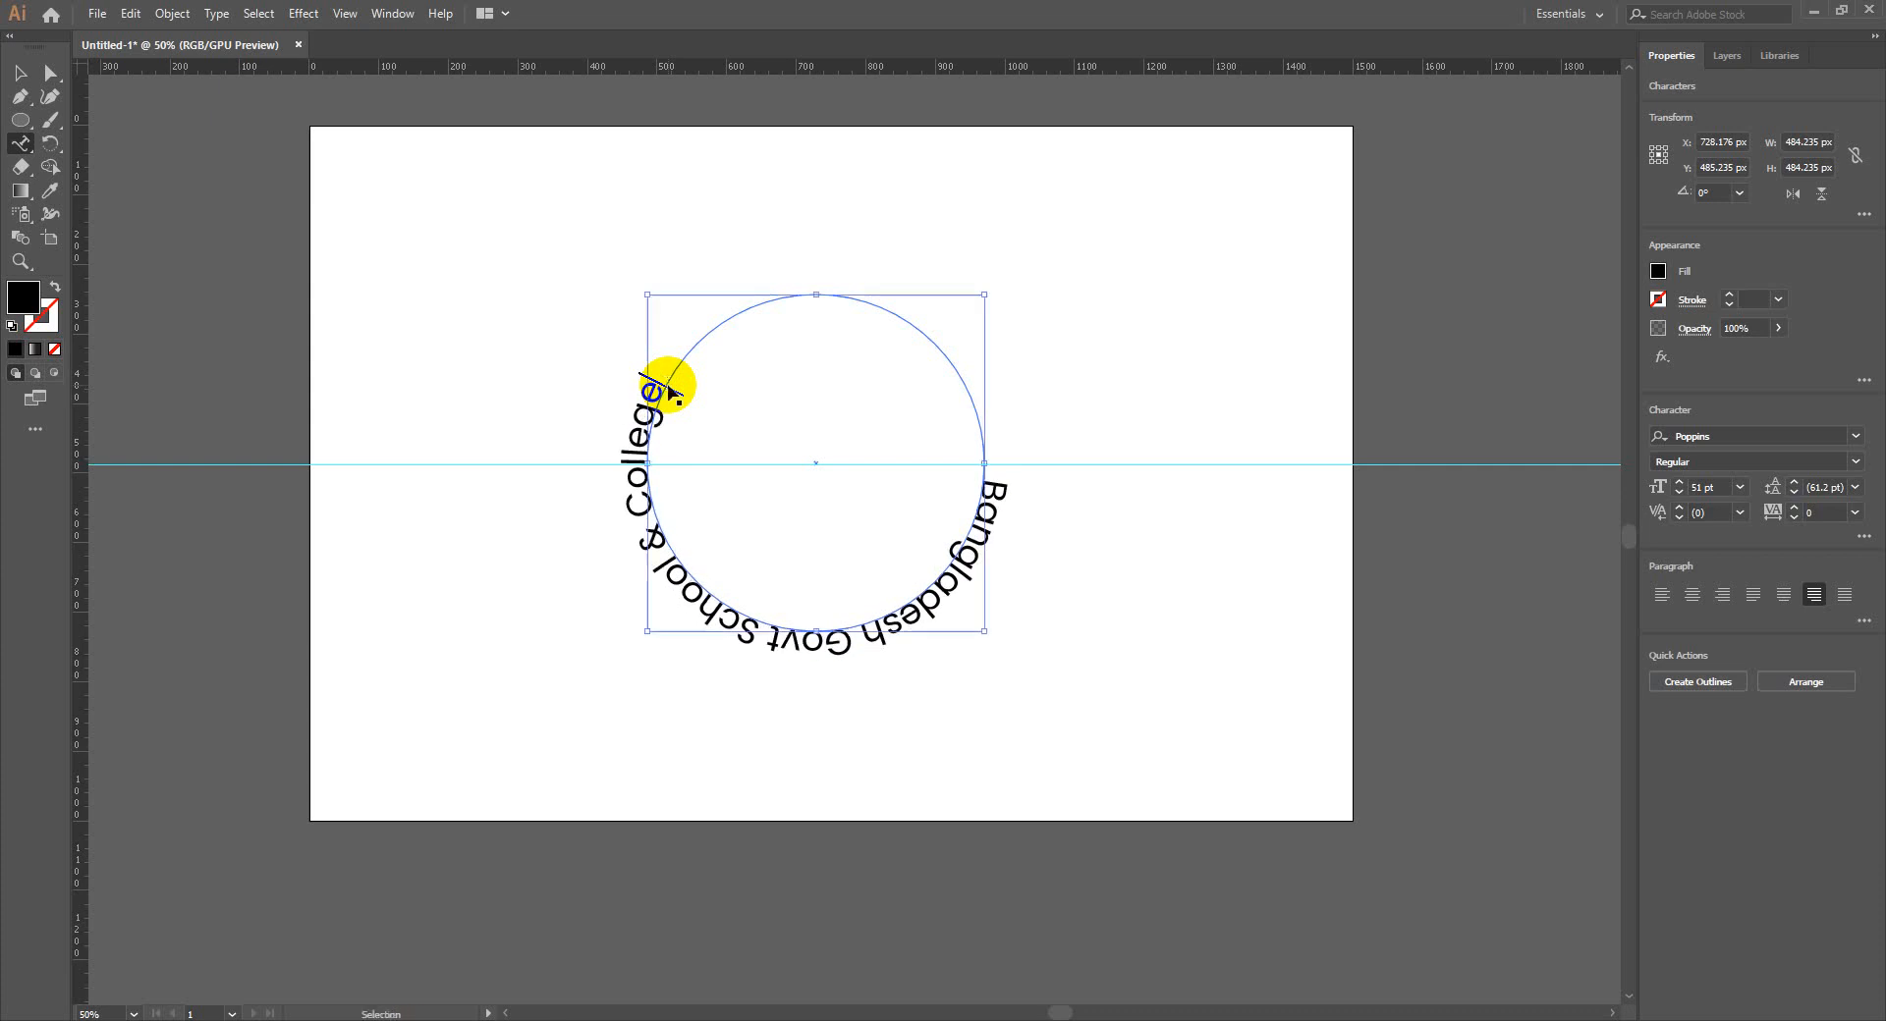
Select all of the path text and apply All Caps to it
key(ctrl+a)
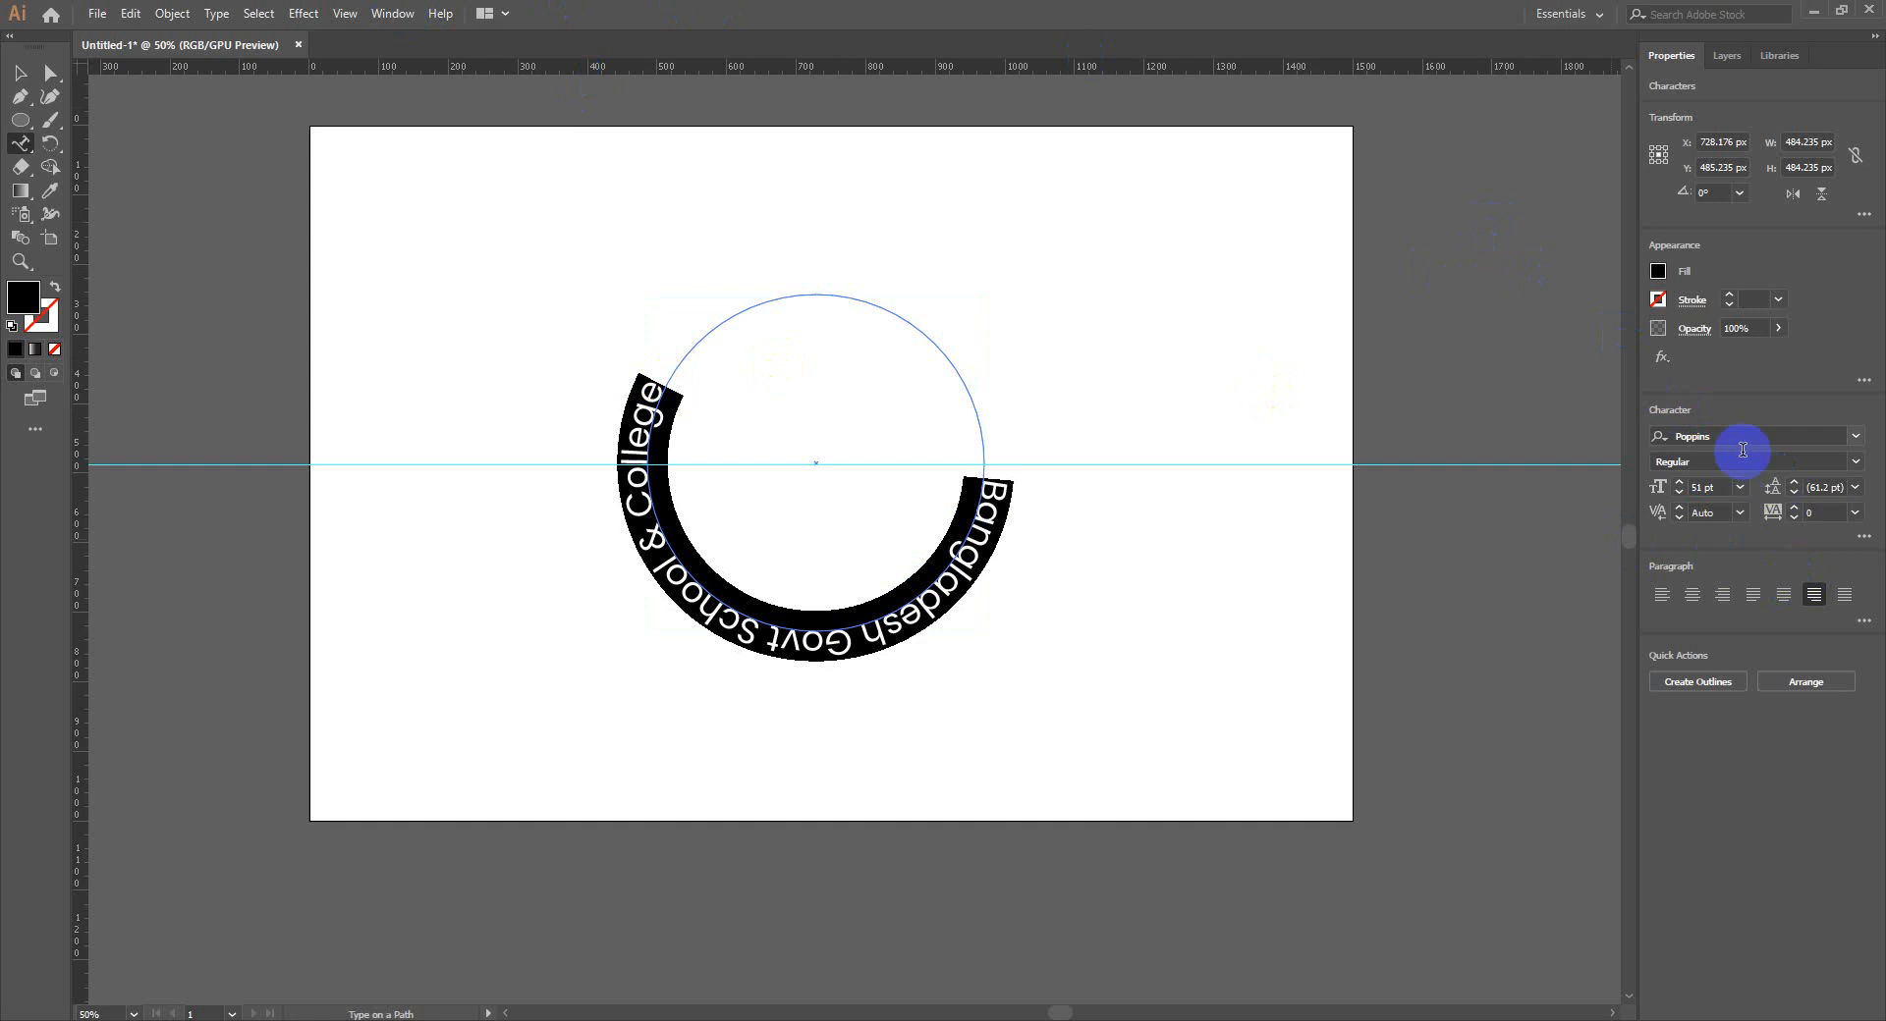
click(1864, 536)
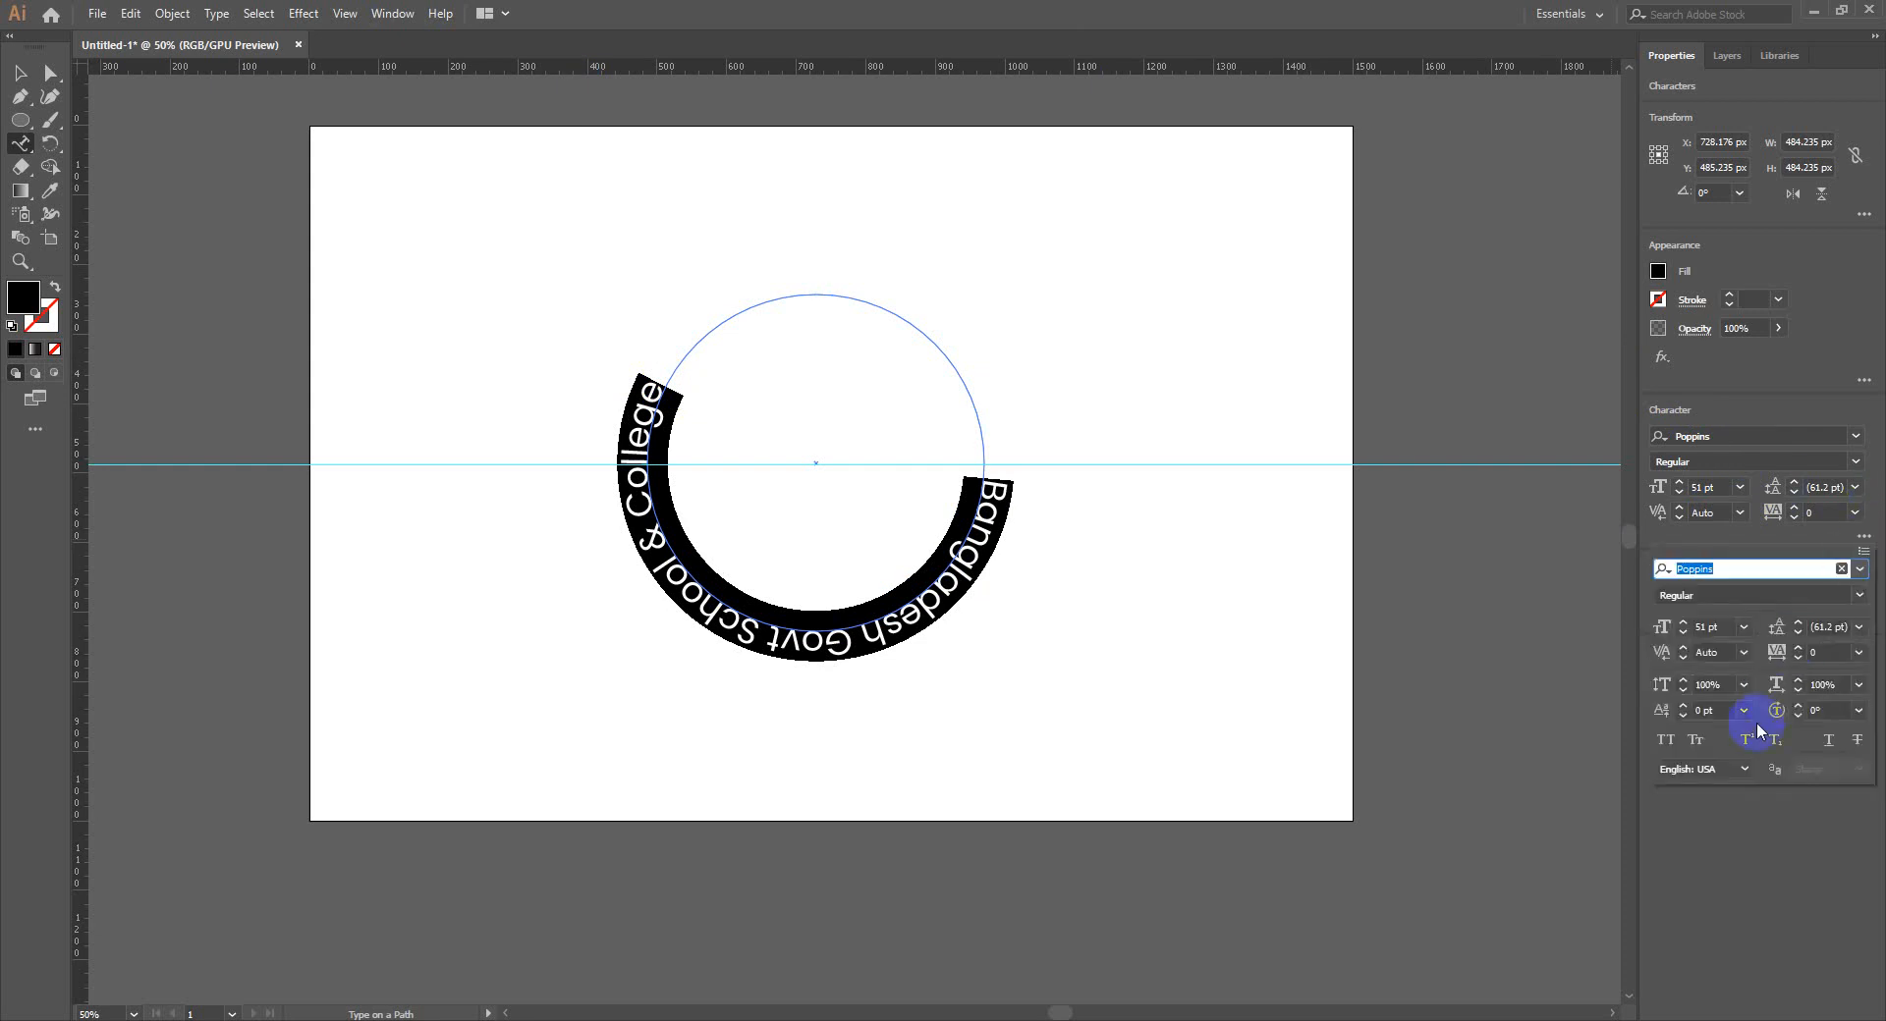
click(1664, 740)
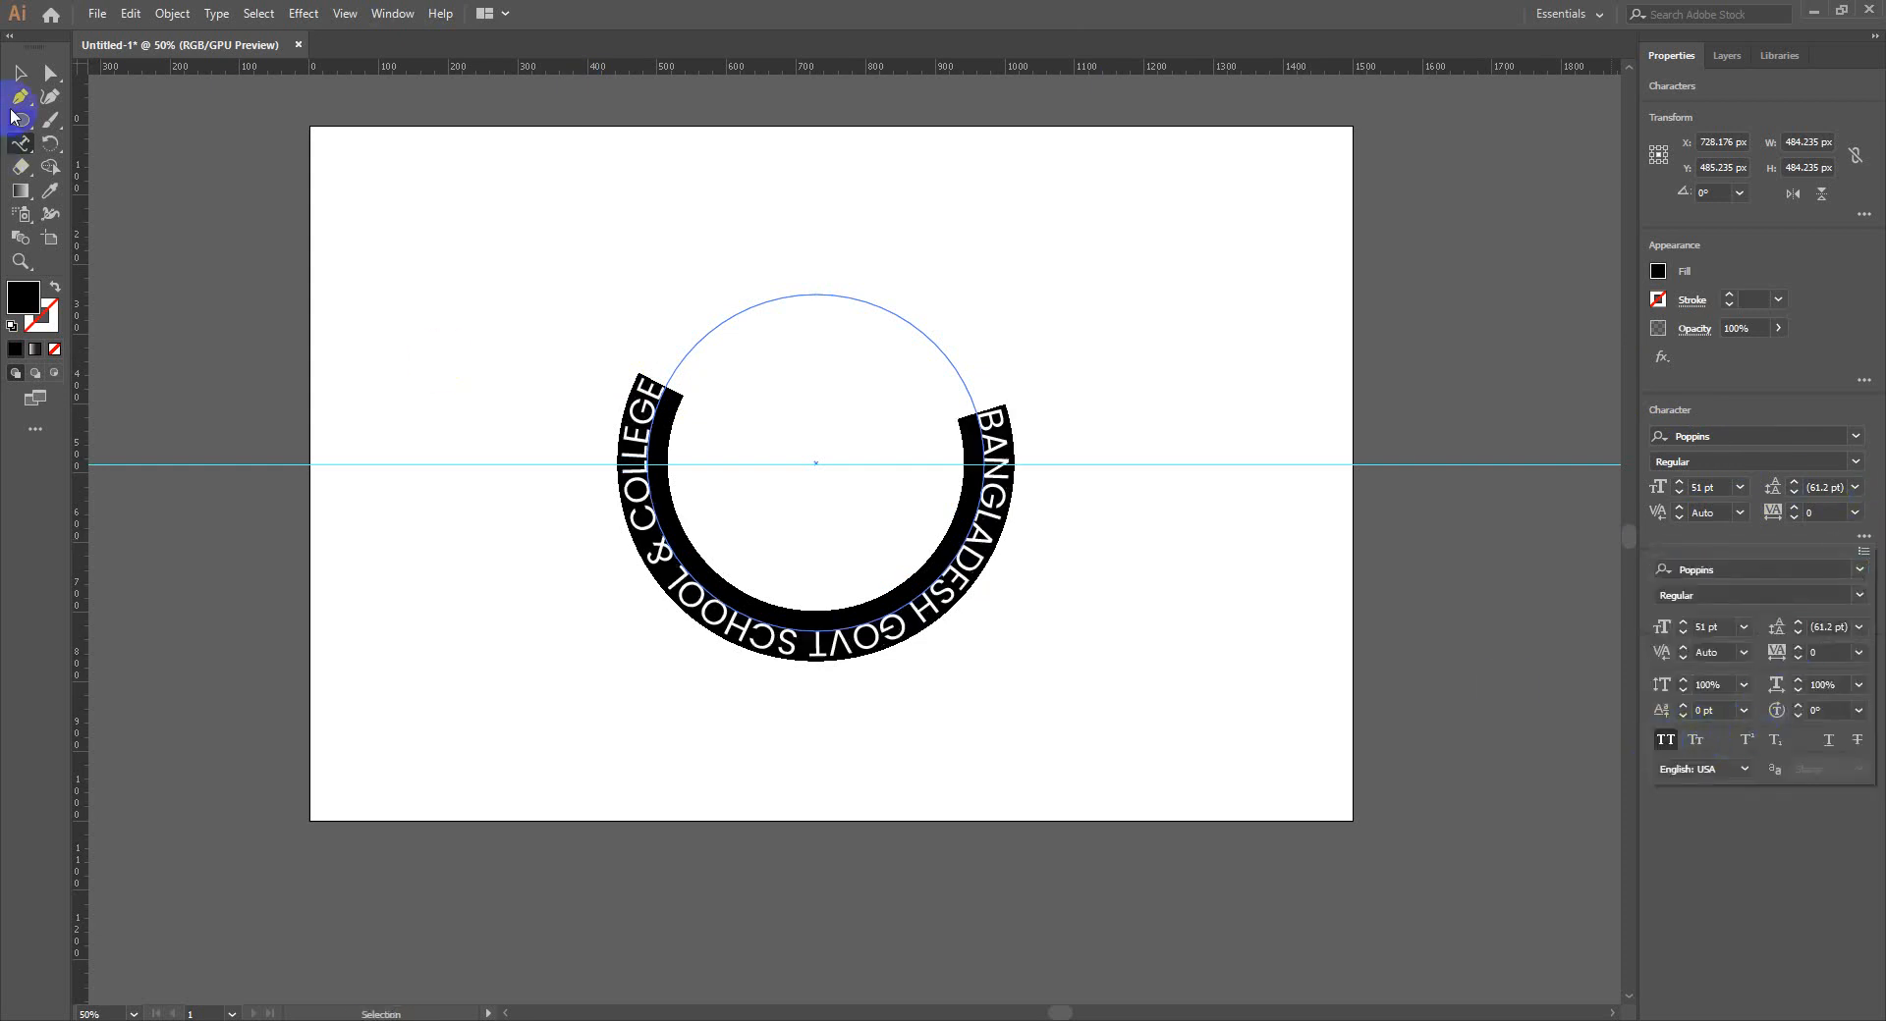
Reduce the font size of the selected path text to 40 pt
click(1713, 487)
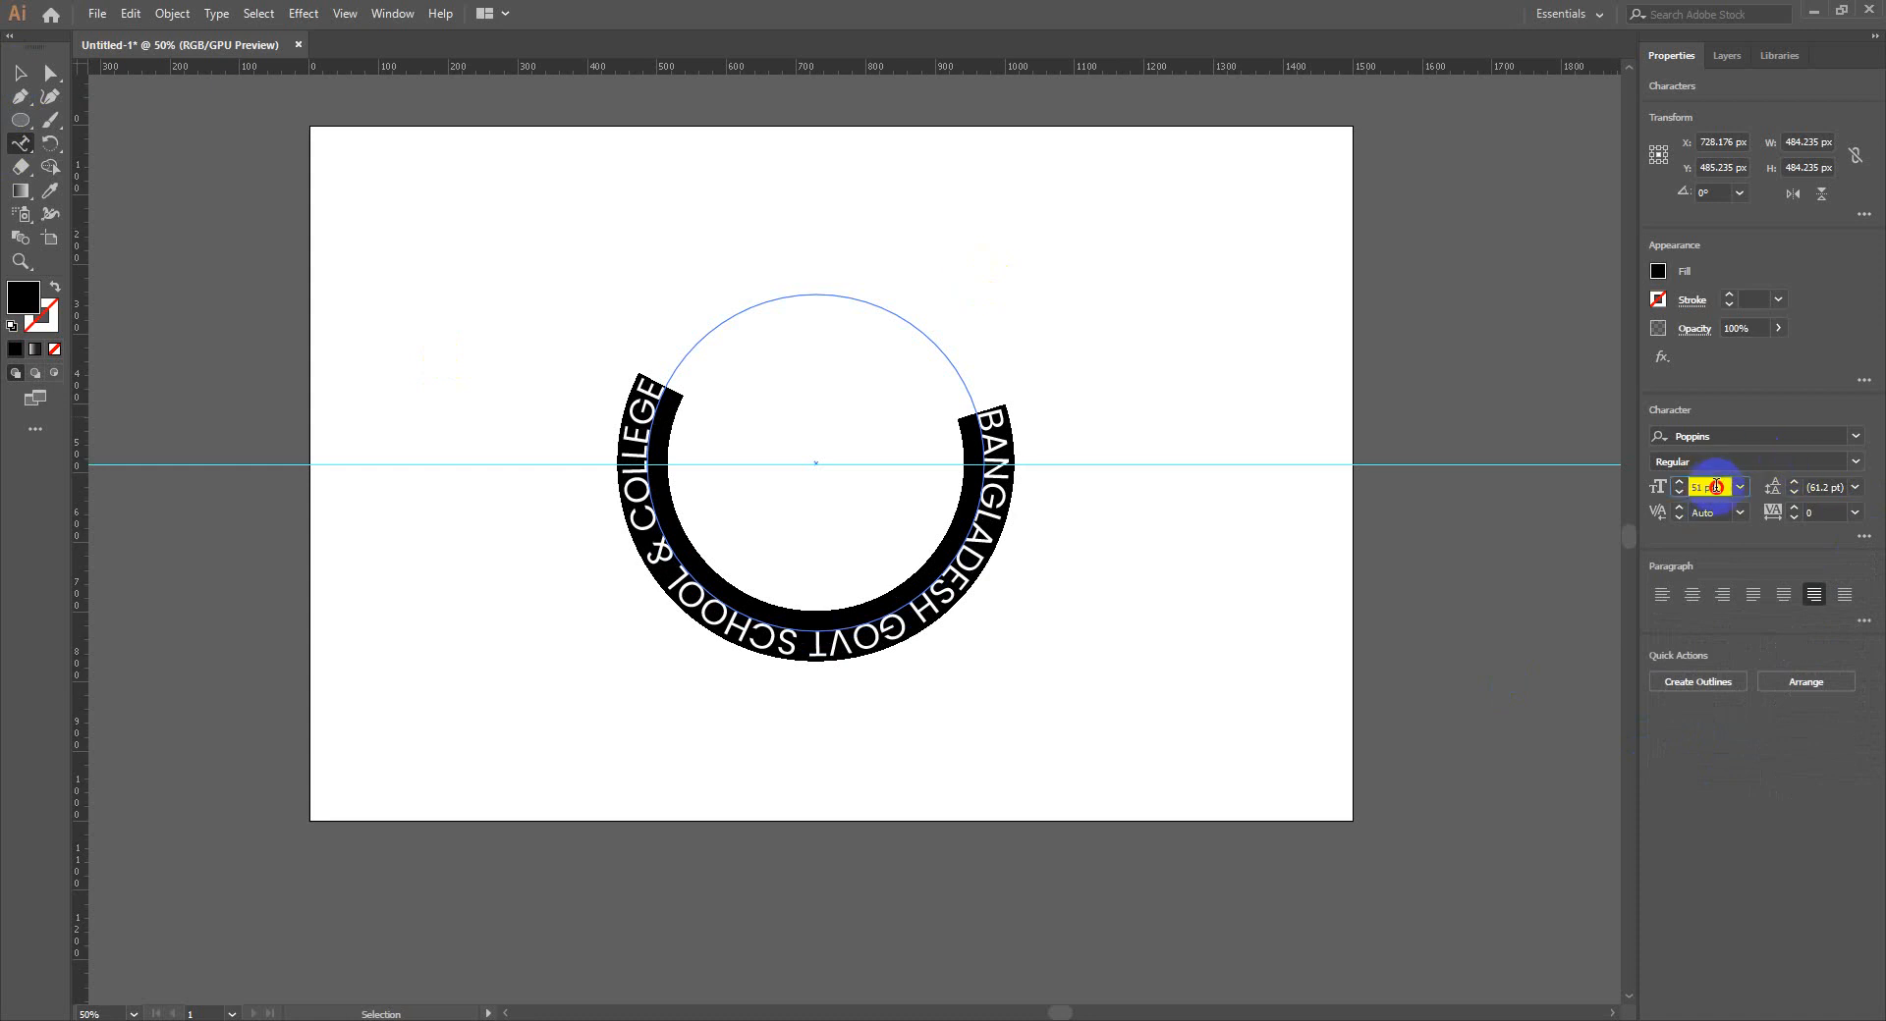
key(Down)
key(Down)
key(Down)
key(Down)
key(Down)
key(Down)
key(Down)
key(Down)
key(Down)
key(Down)
key(Down)
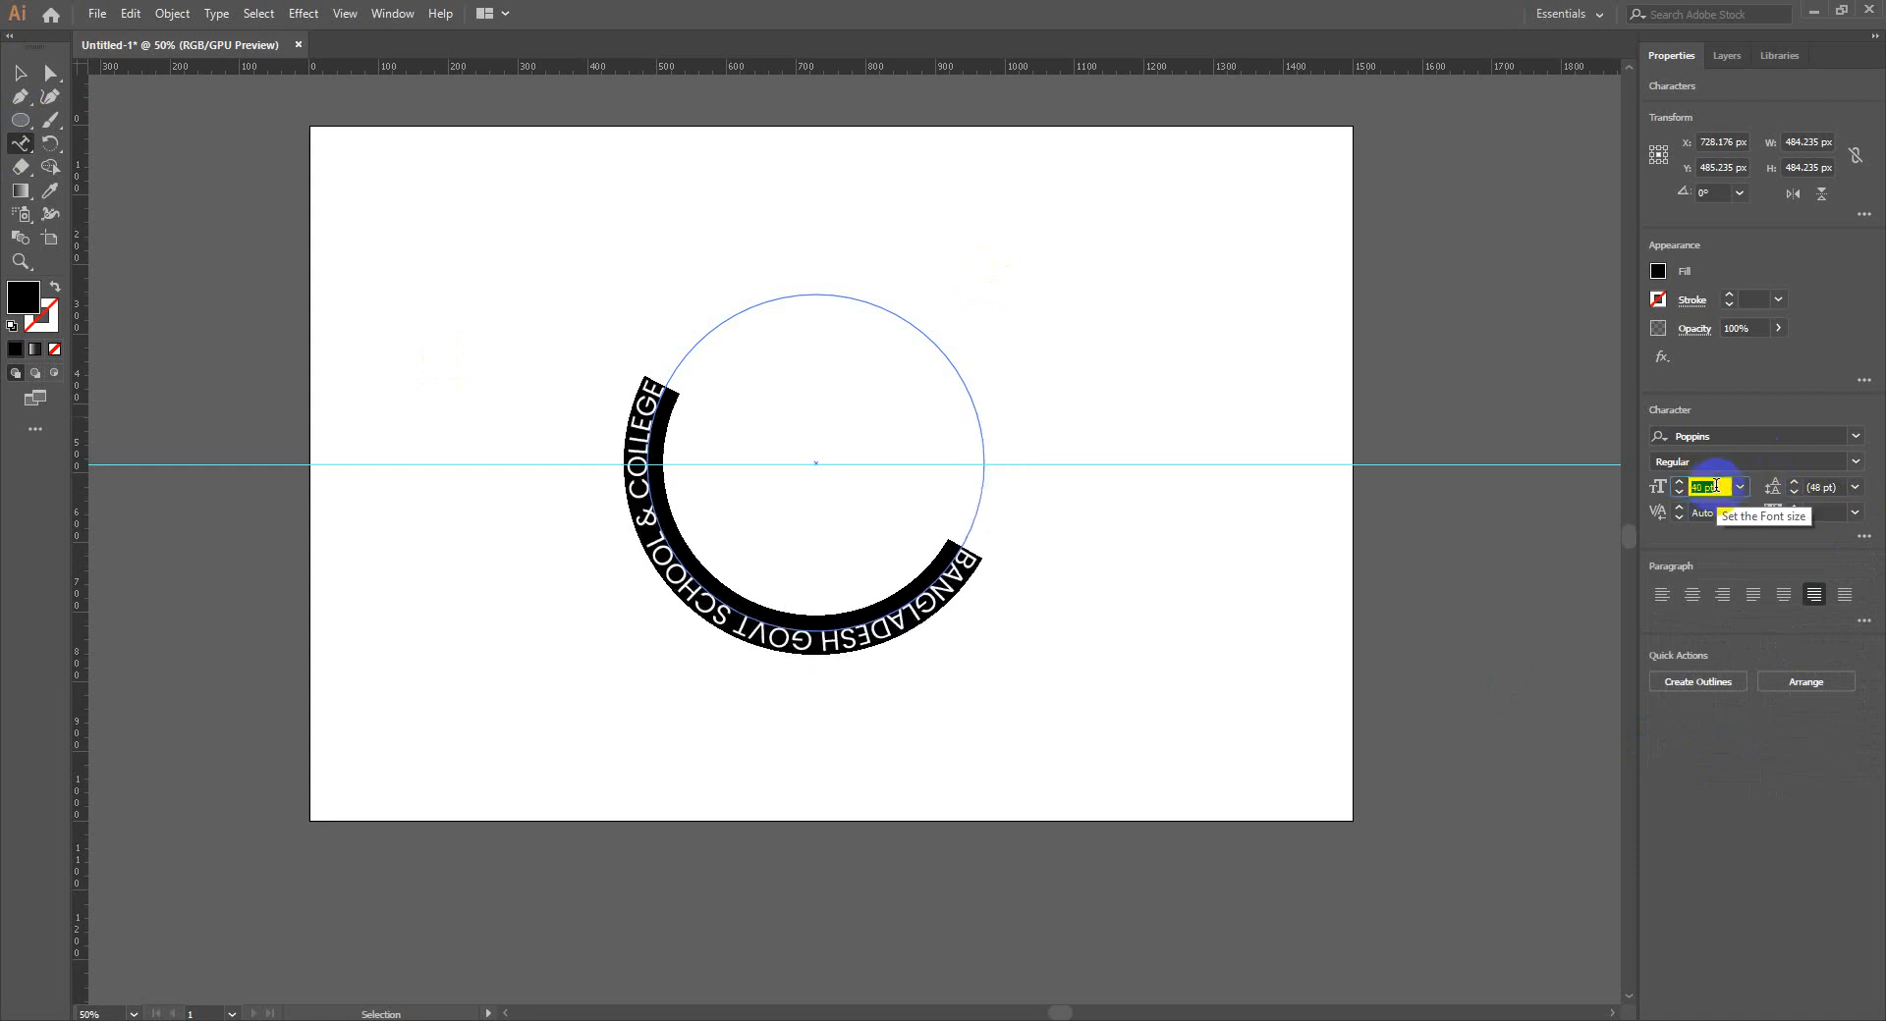
Slide the path text around the circle so it arches over the upper half, and deselect it
click(21, 73)
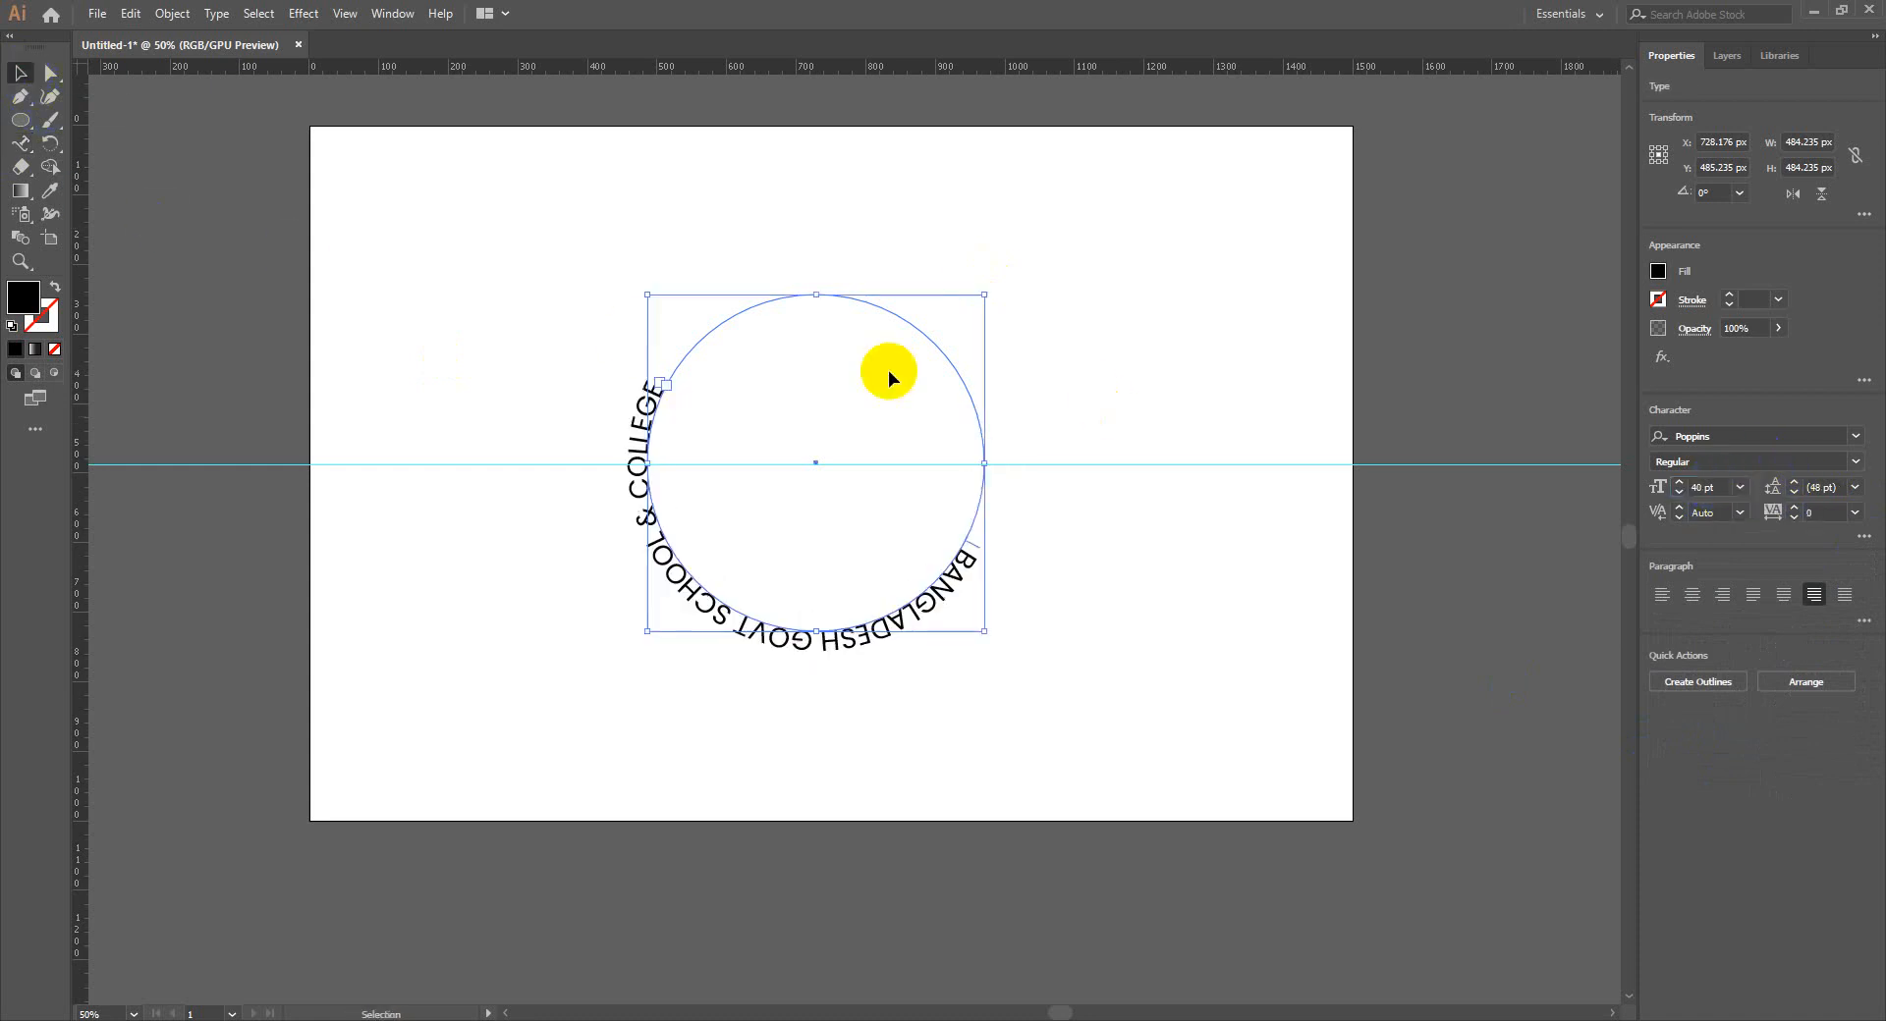
drag(969, 543, 544, 458)
click(1096, 508)
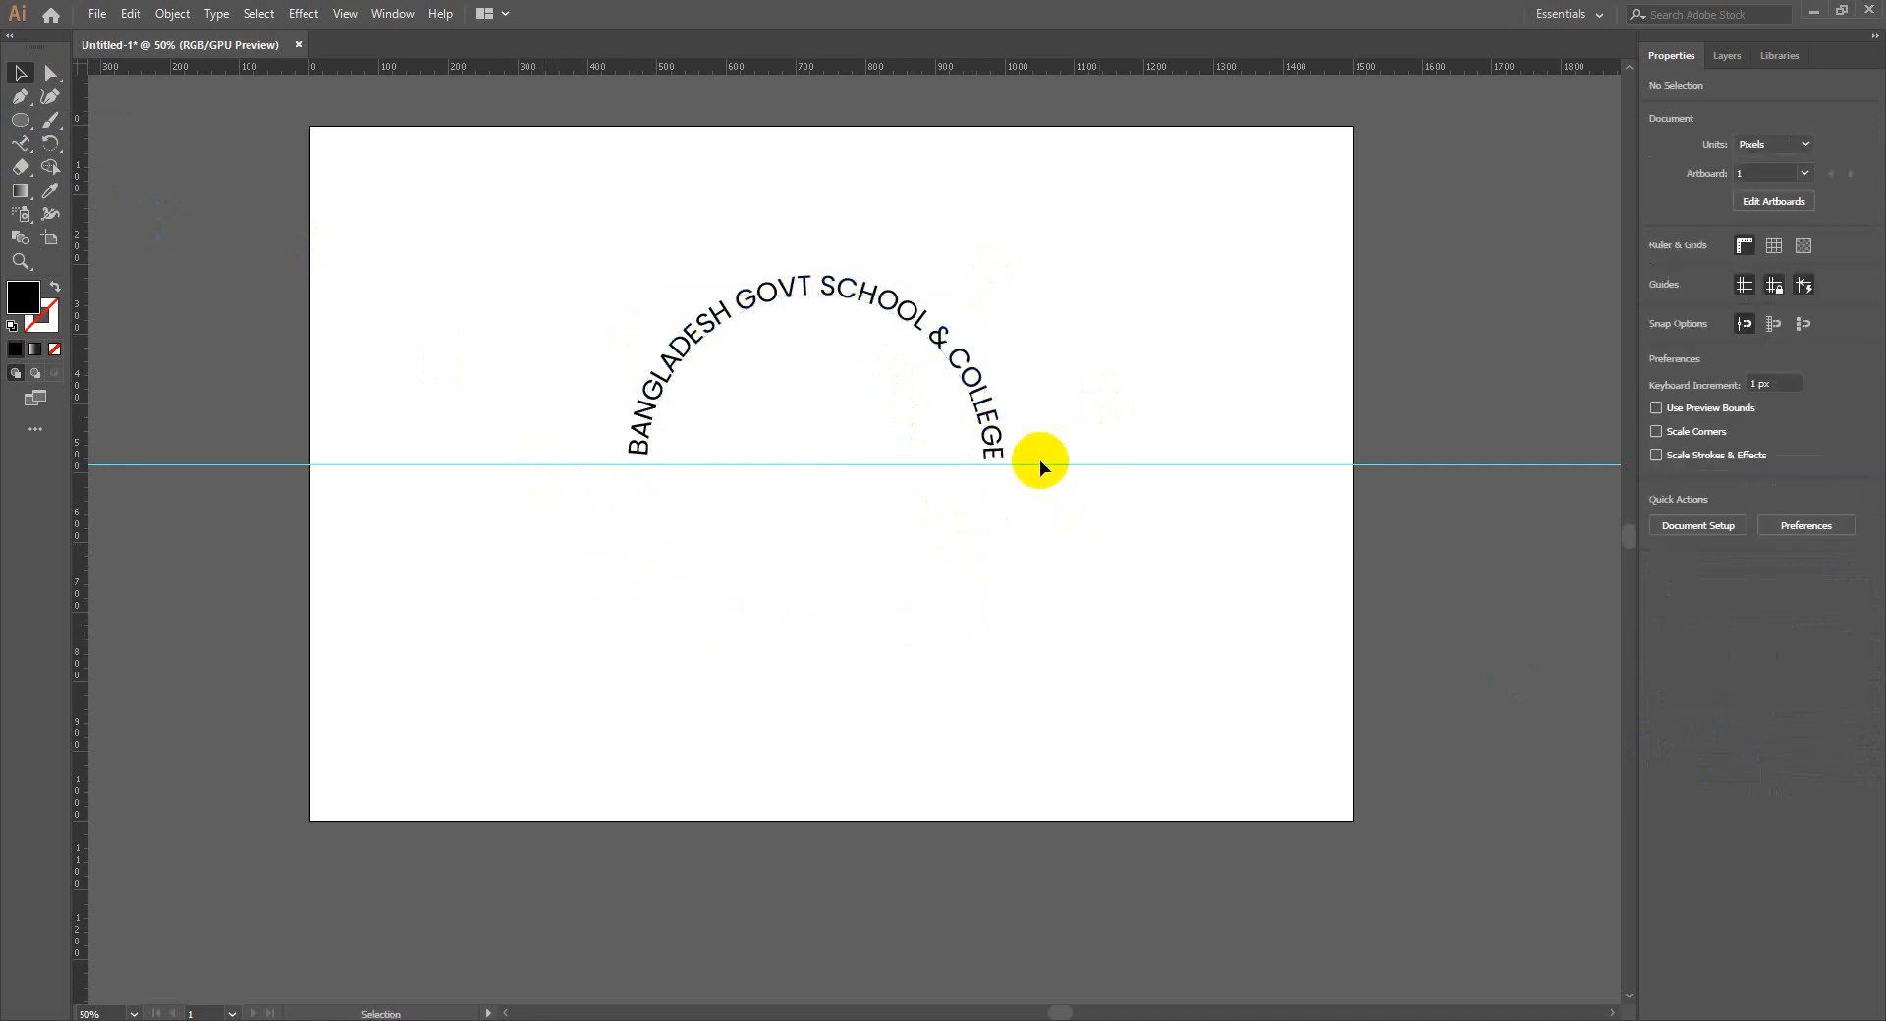
Adjust the start bracket of the path text to line up with the horizontal guide
drag(1036, 547, 842, 404)
key(z)
click(824, 454)
click(842, 433)
click(19, 73)
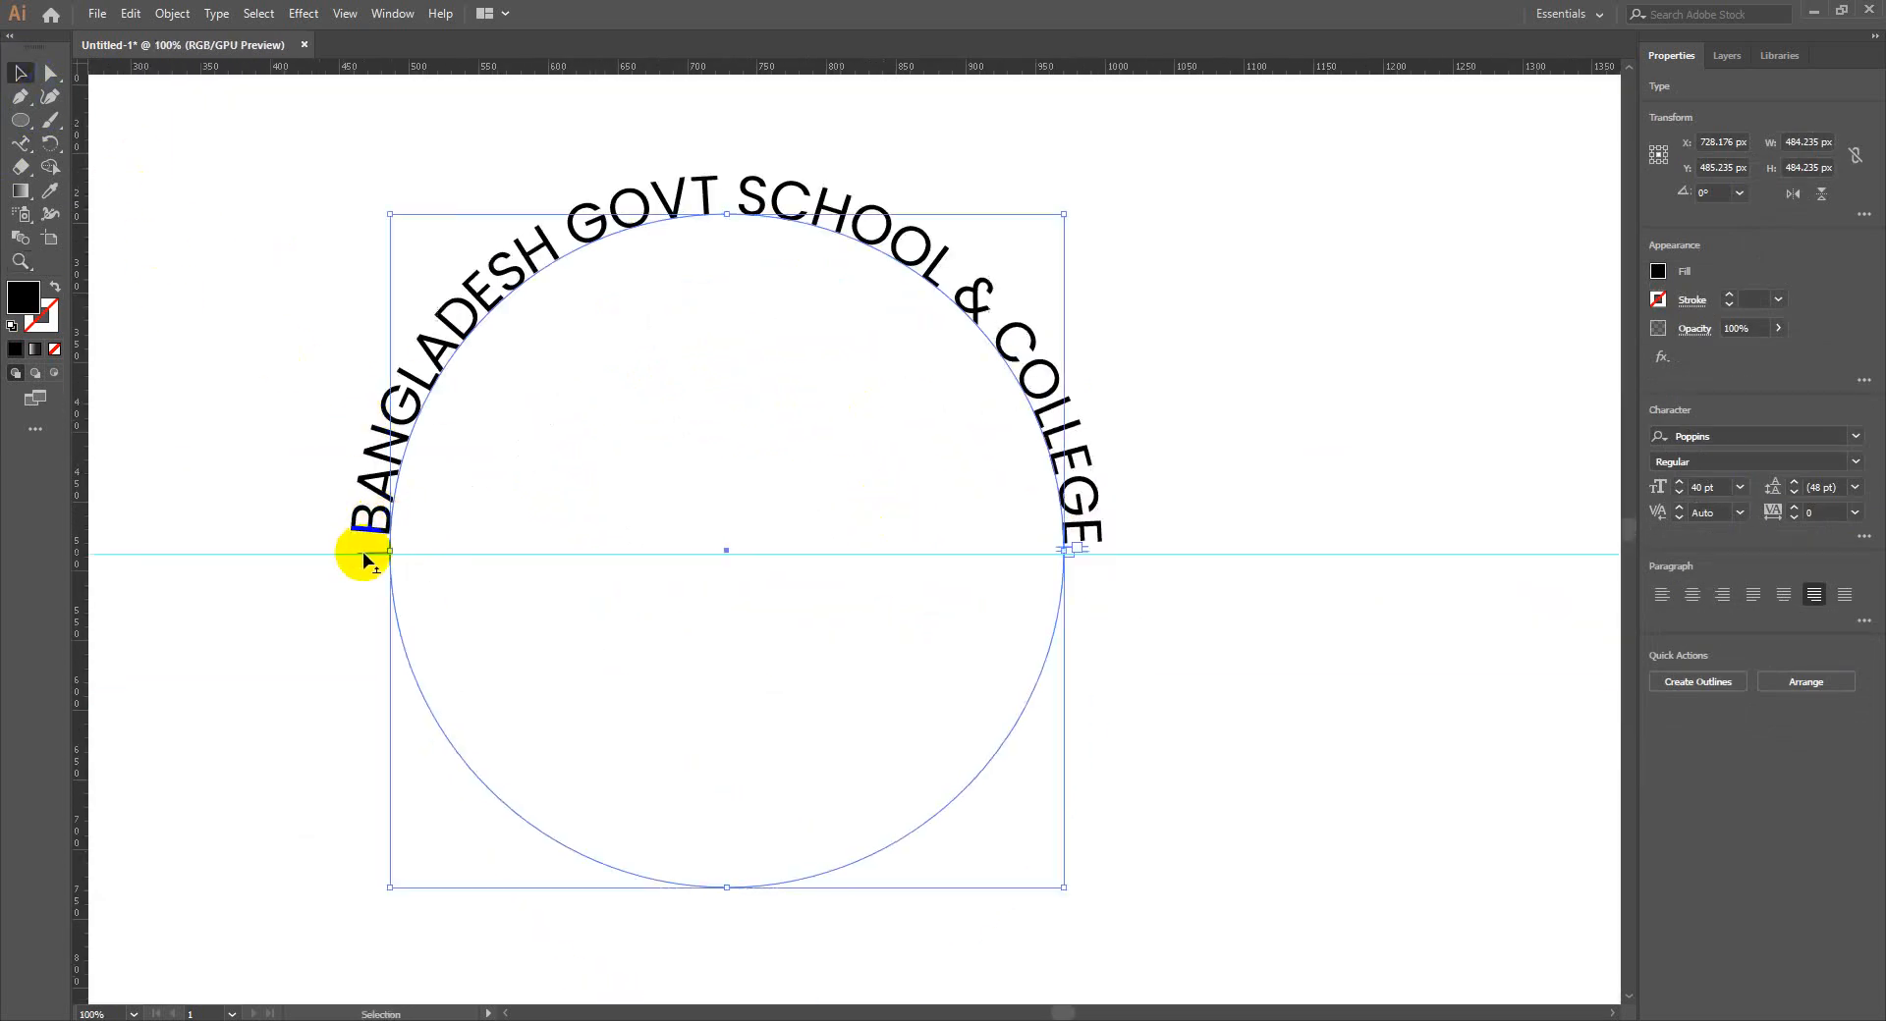
mouse_move(363, 553)
mouse_down()
mouse_move(359, 528)
mouse_move(358, 554)
mouse_up()
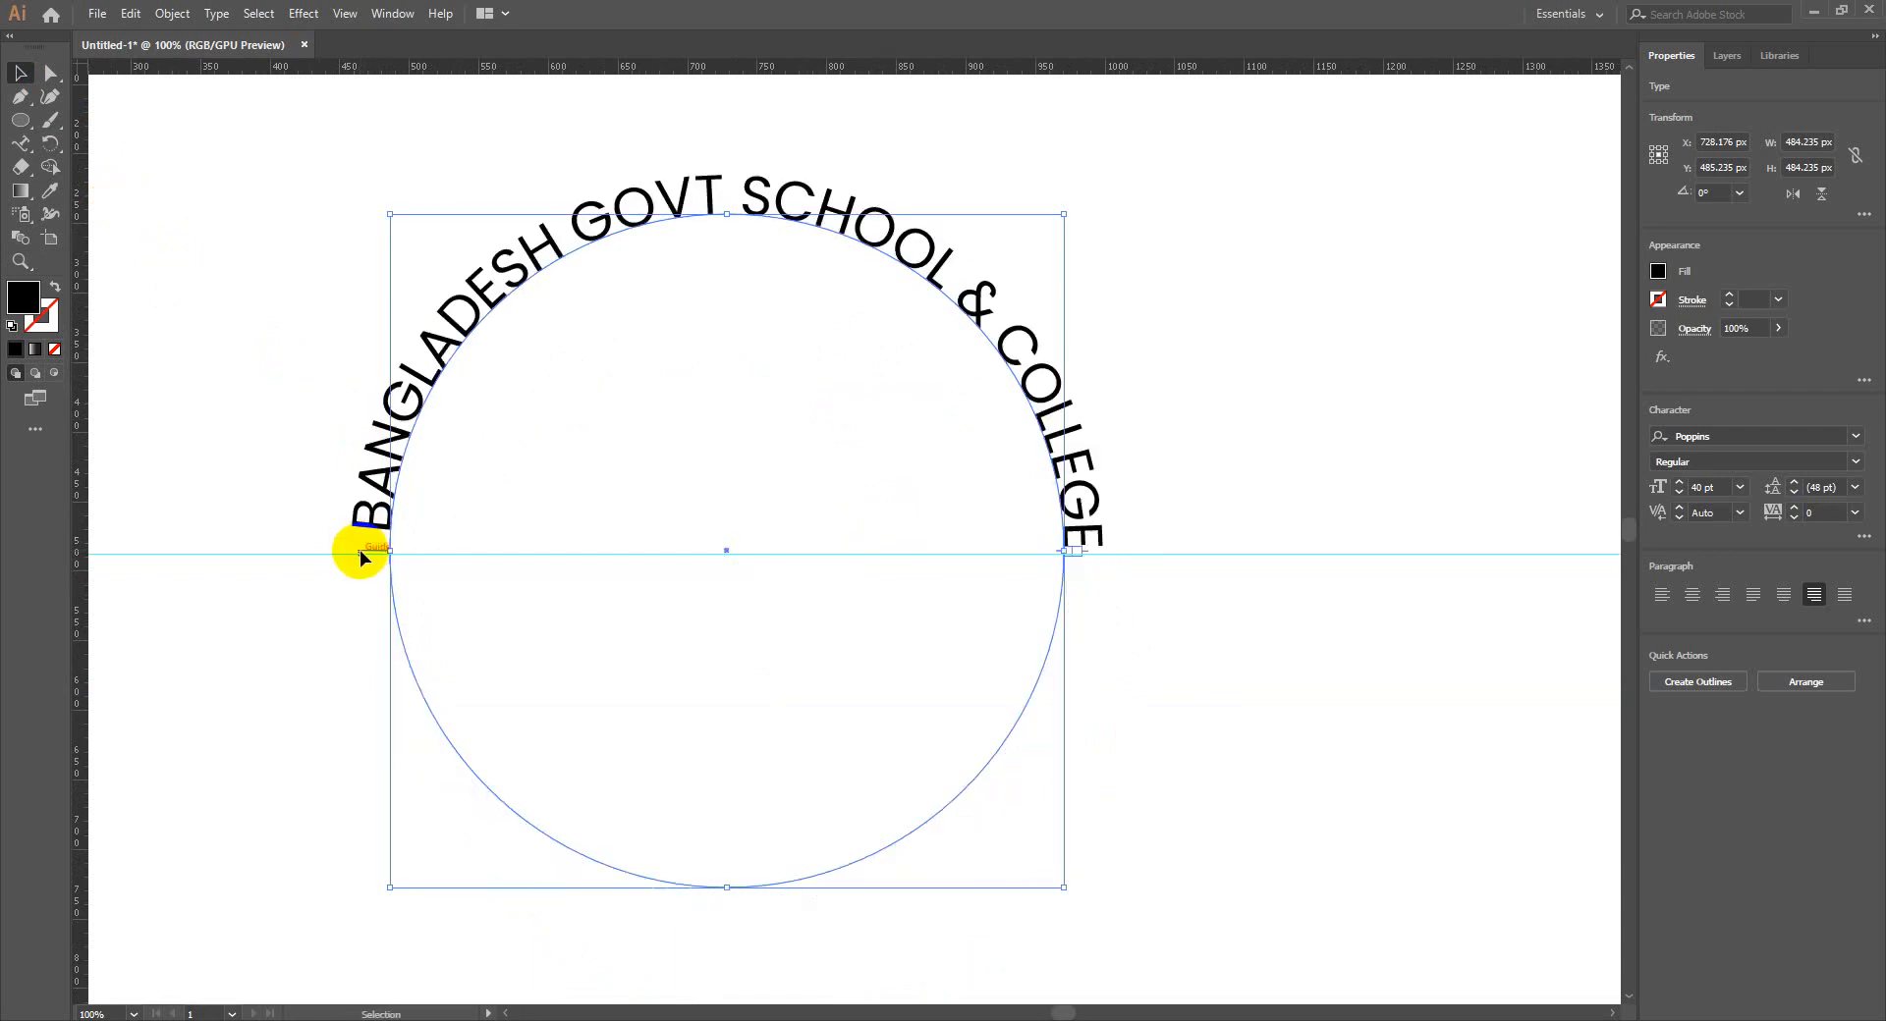
click(373, 565)
drag(278, 422, 403, 585)
double_click(373, 521)
mouse_move(371, 496)
mouse_down()
mouse_move(371, 522)
mouse_move(475, 560)
mouse_move(433, 481)
mouse_move(363, 491)
mouse_up()
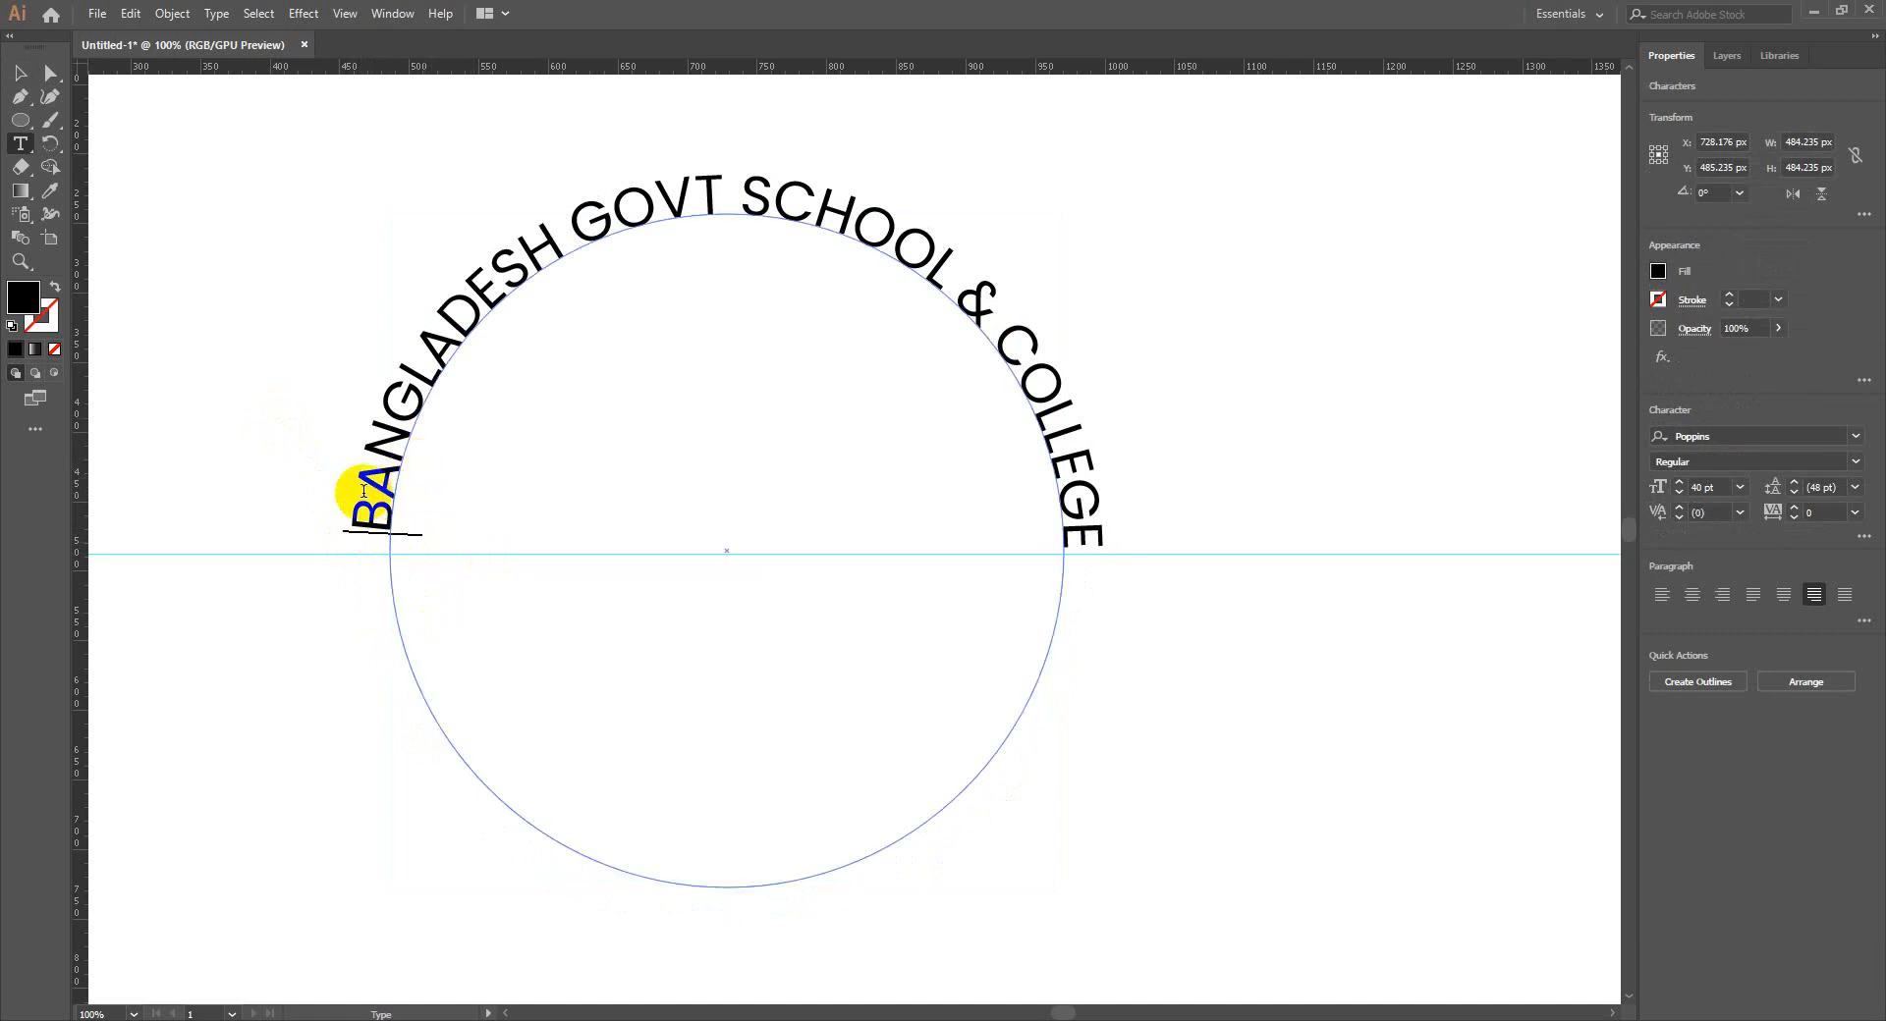
click(21, 73)
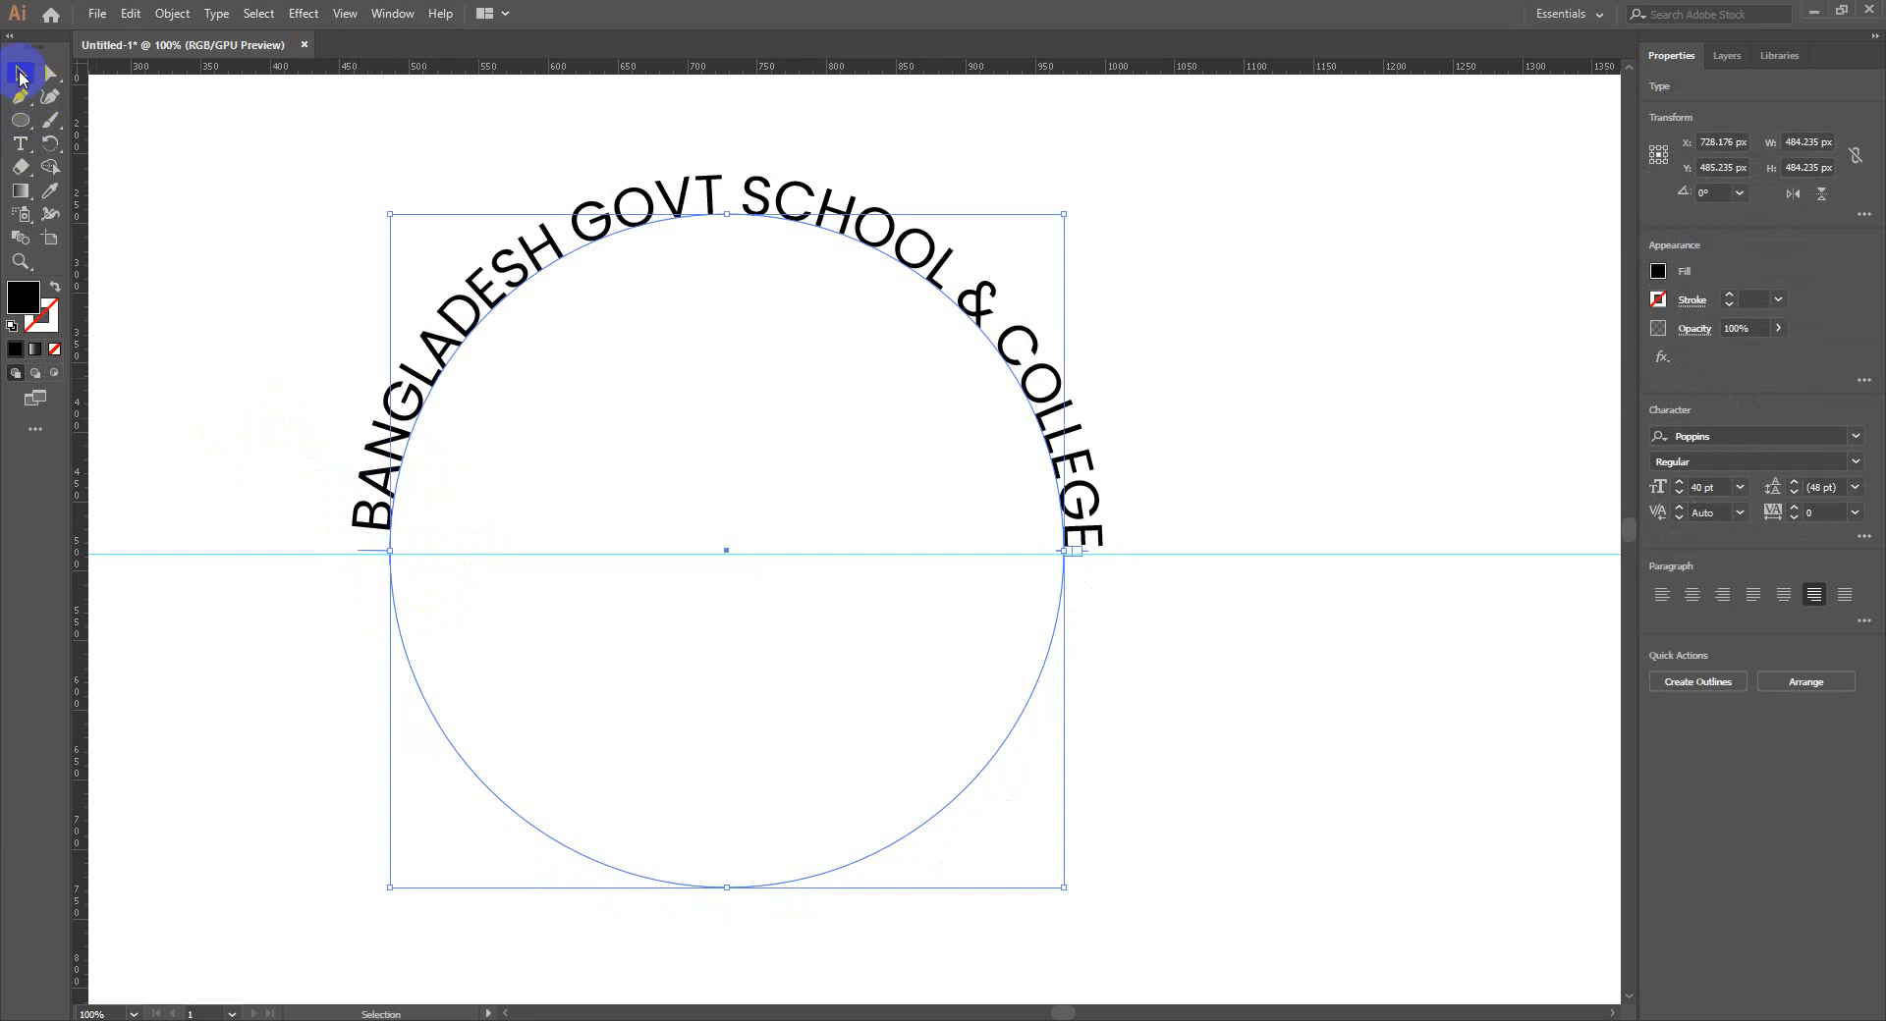
Nudge the path text slightly further clockwise so its last letter ends at the horizontal guide
click(372, 559)
click(361, 511)
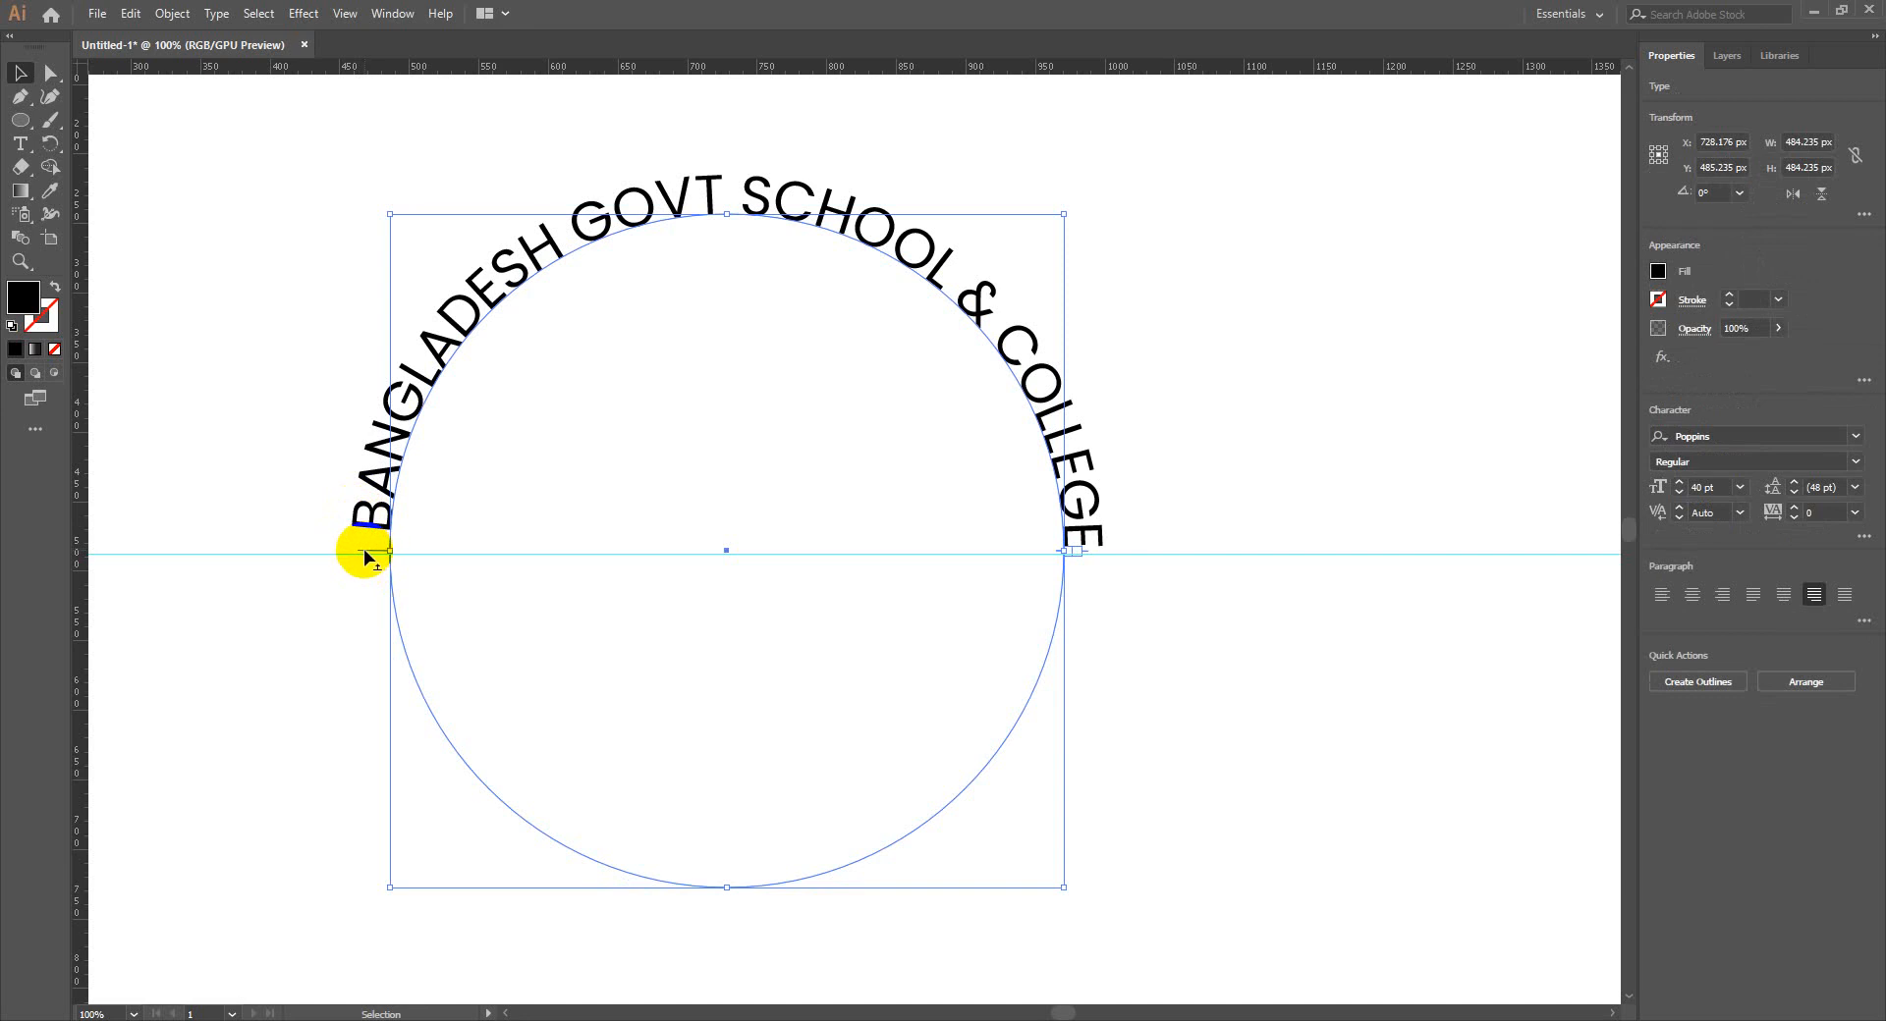
drag(364, 556, 367, 514)
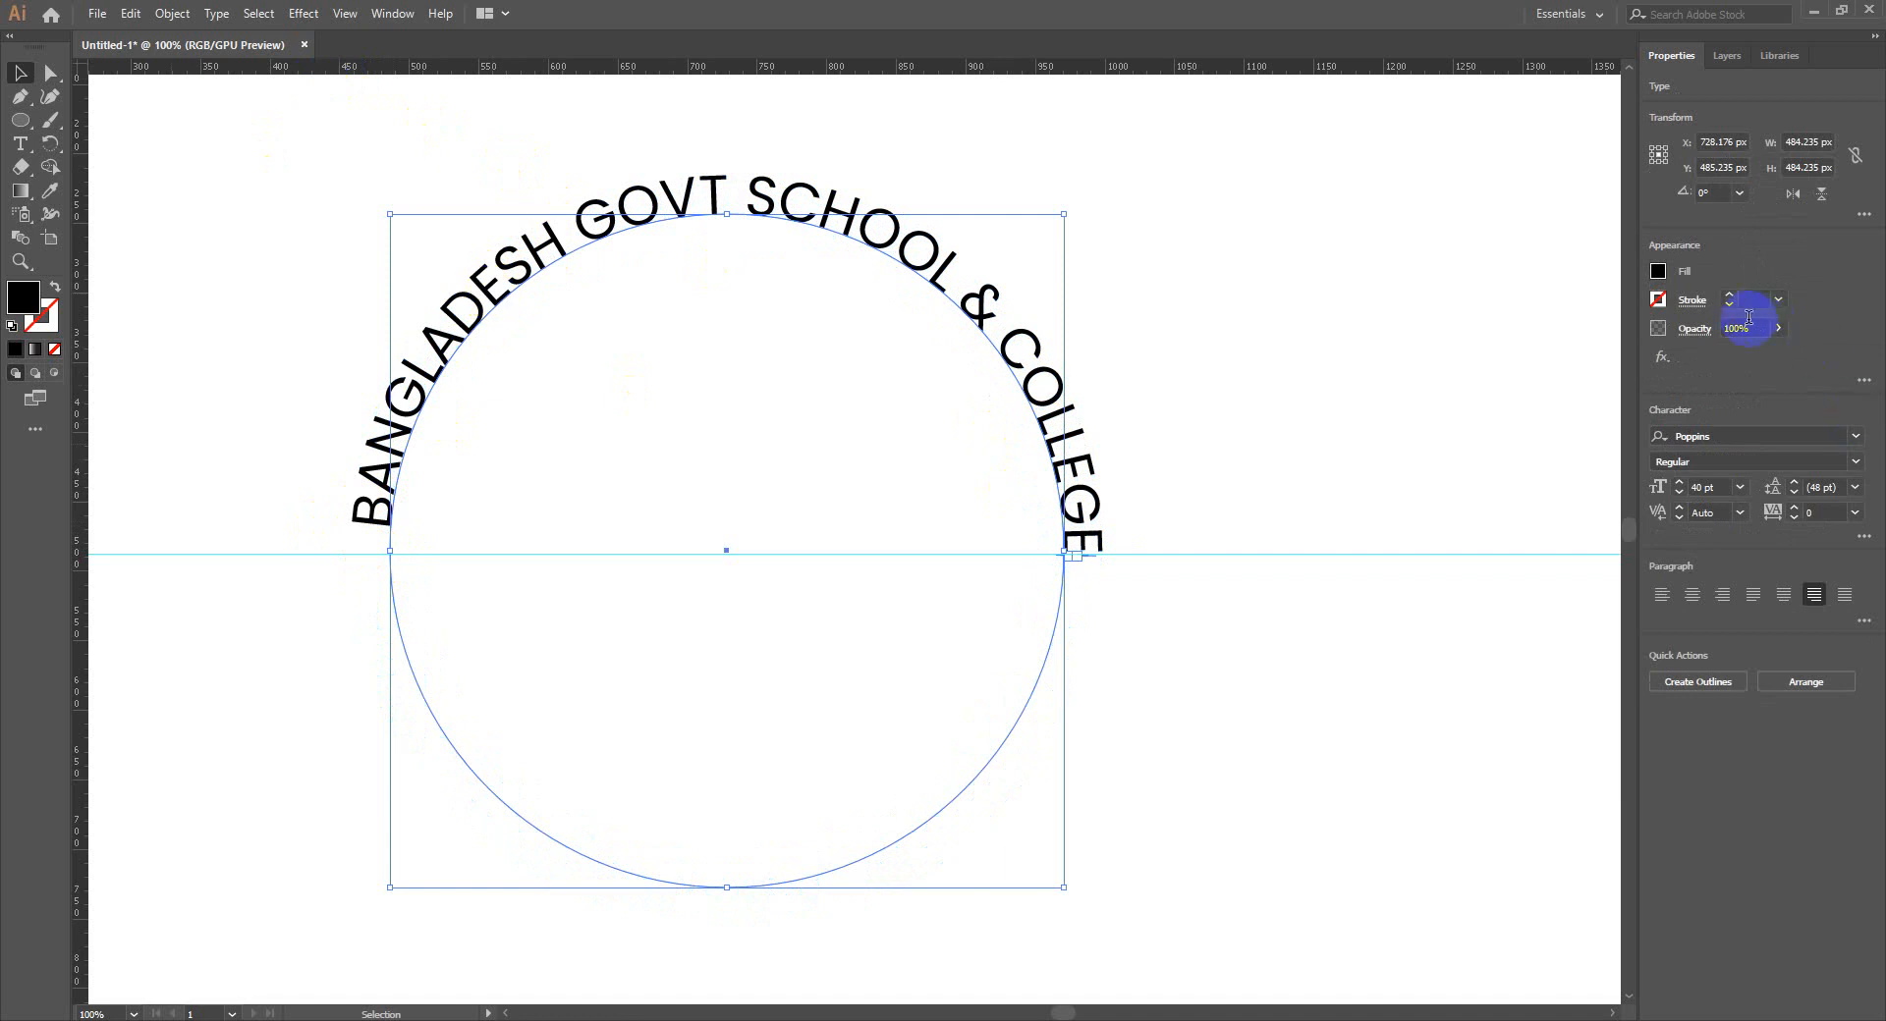
Set the path text's font size to 38 pt
click(1709, 488)
text(38)
key(Return)
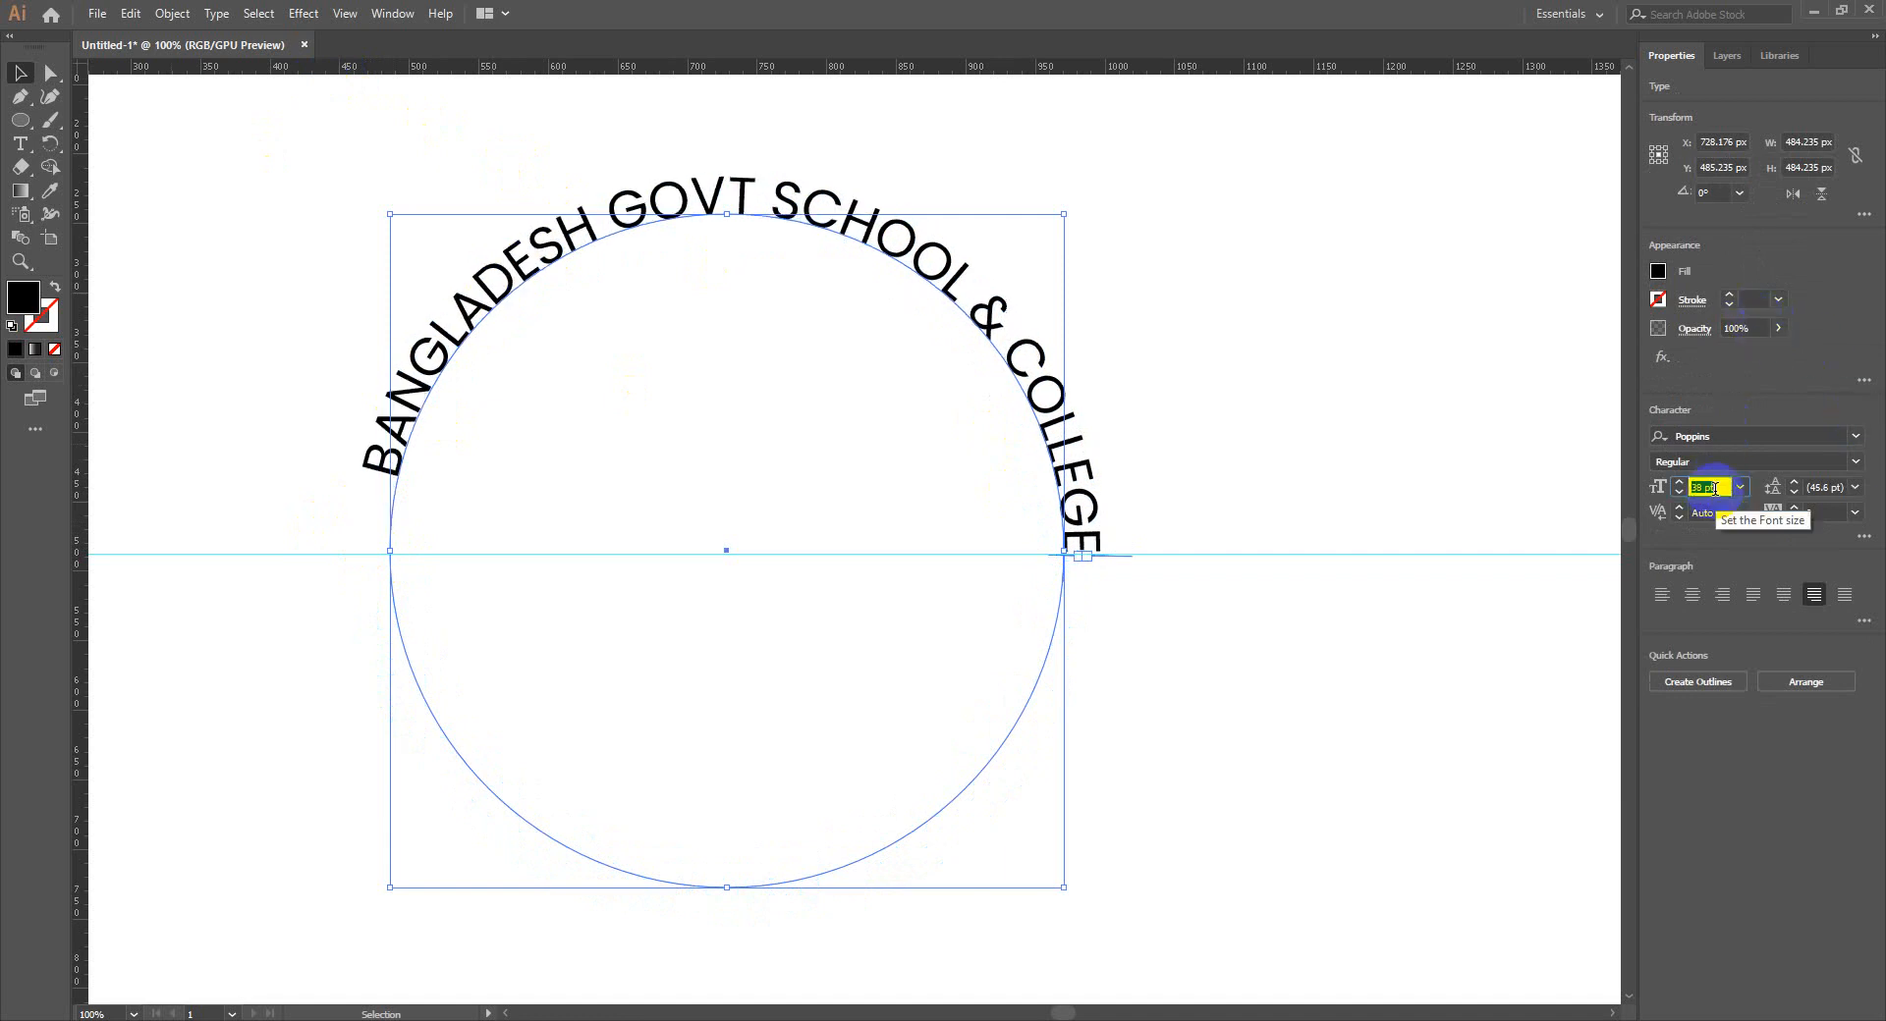
scroll(1326, 314, up, 1)
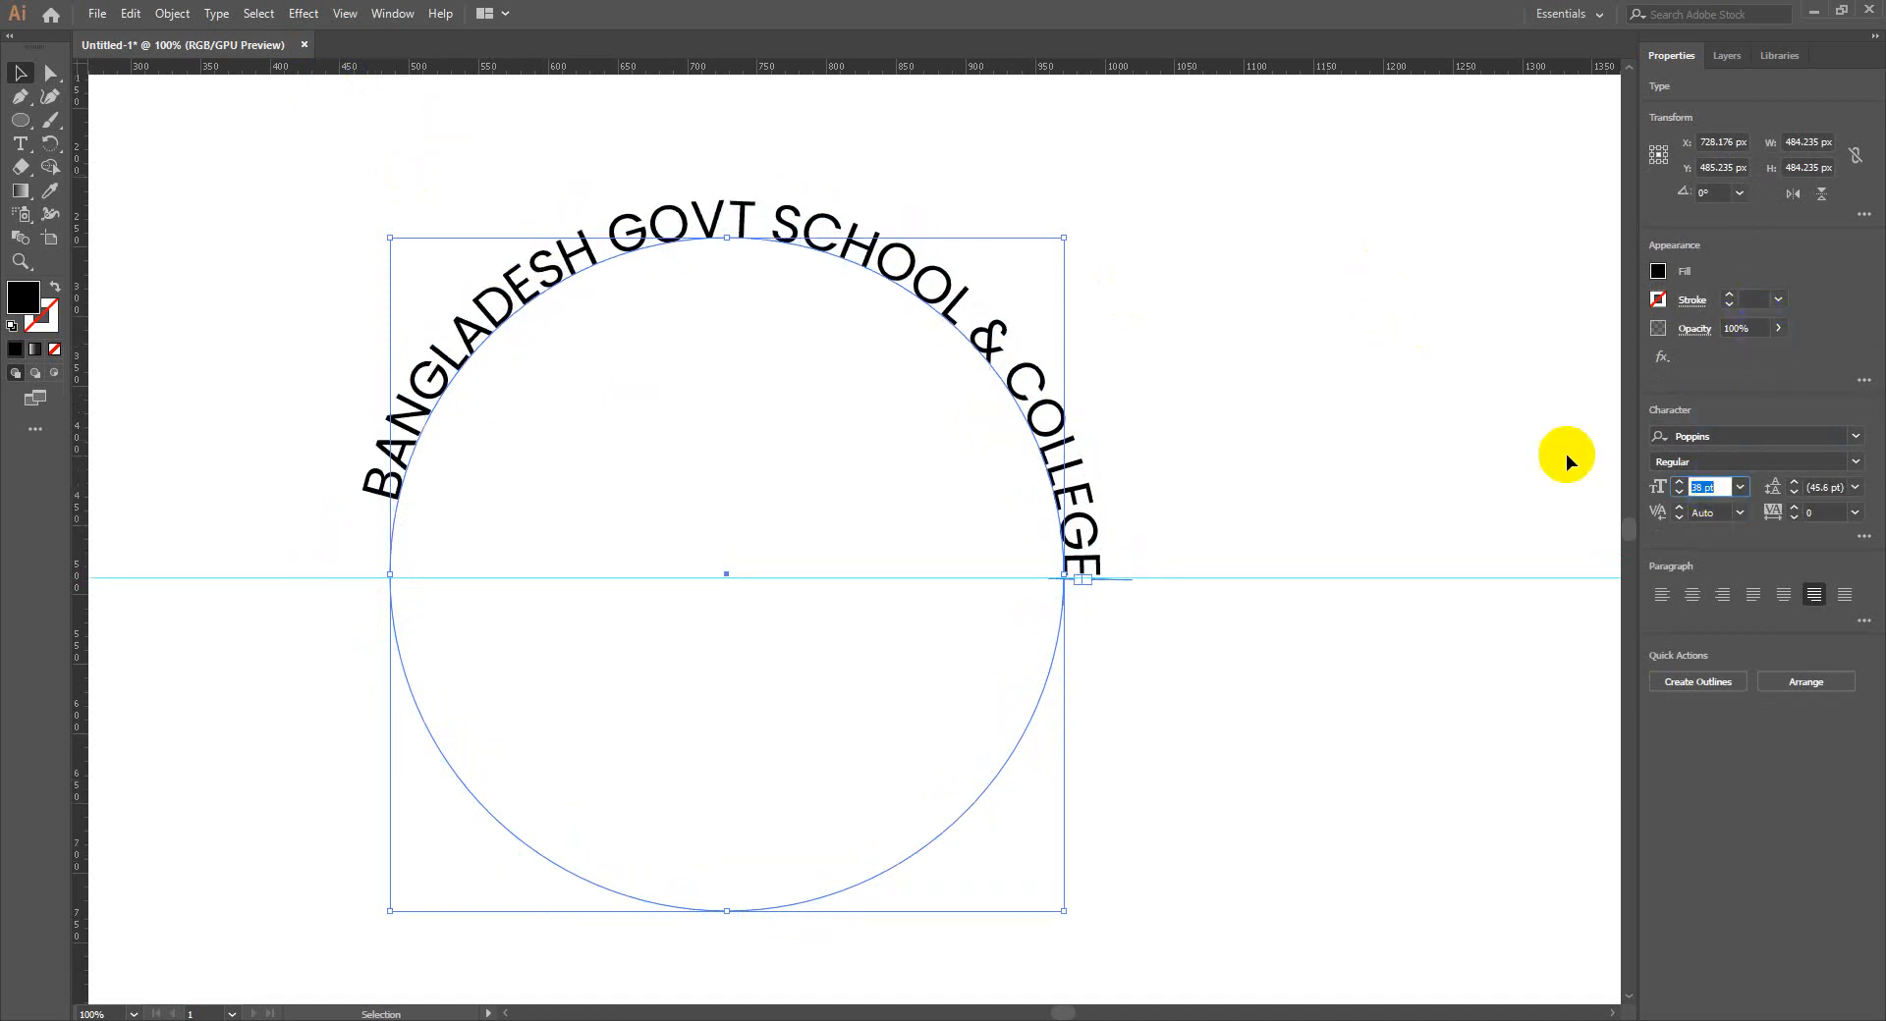
Centre-align the text on the circular path and return to the Selection tool
click(1693, 596)
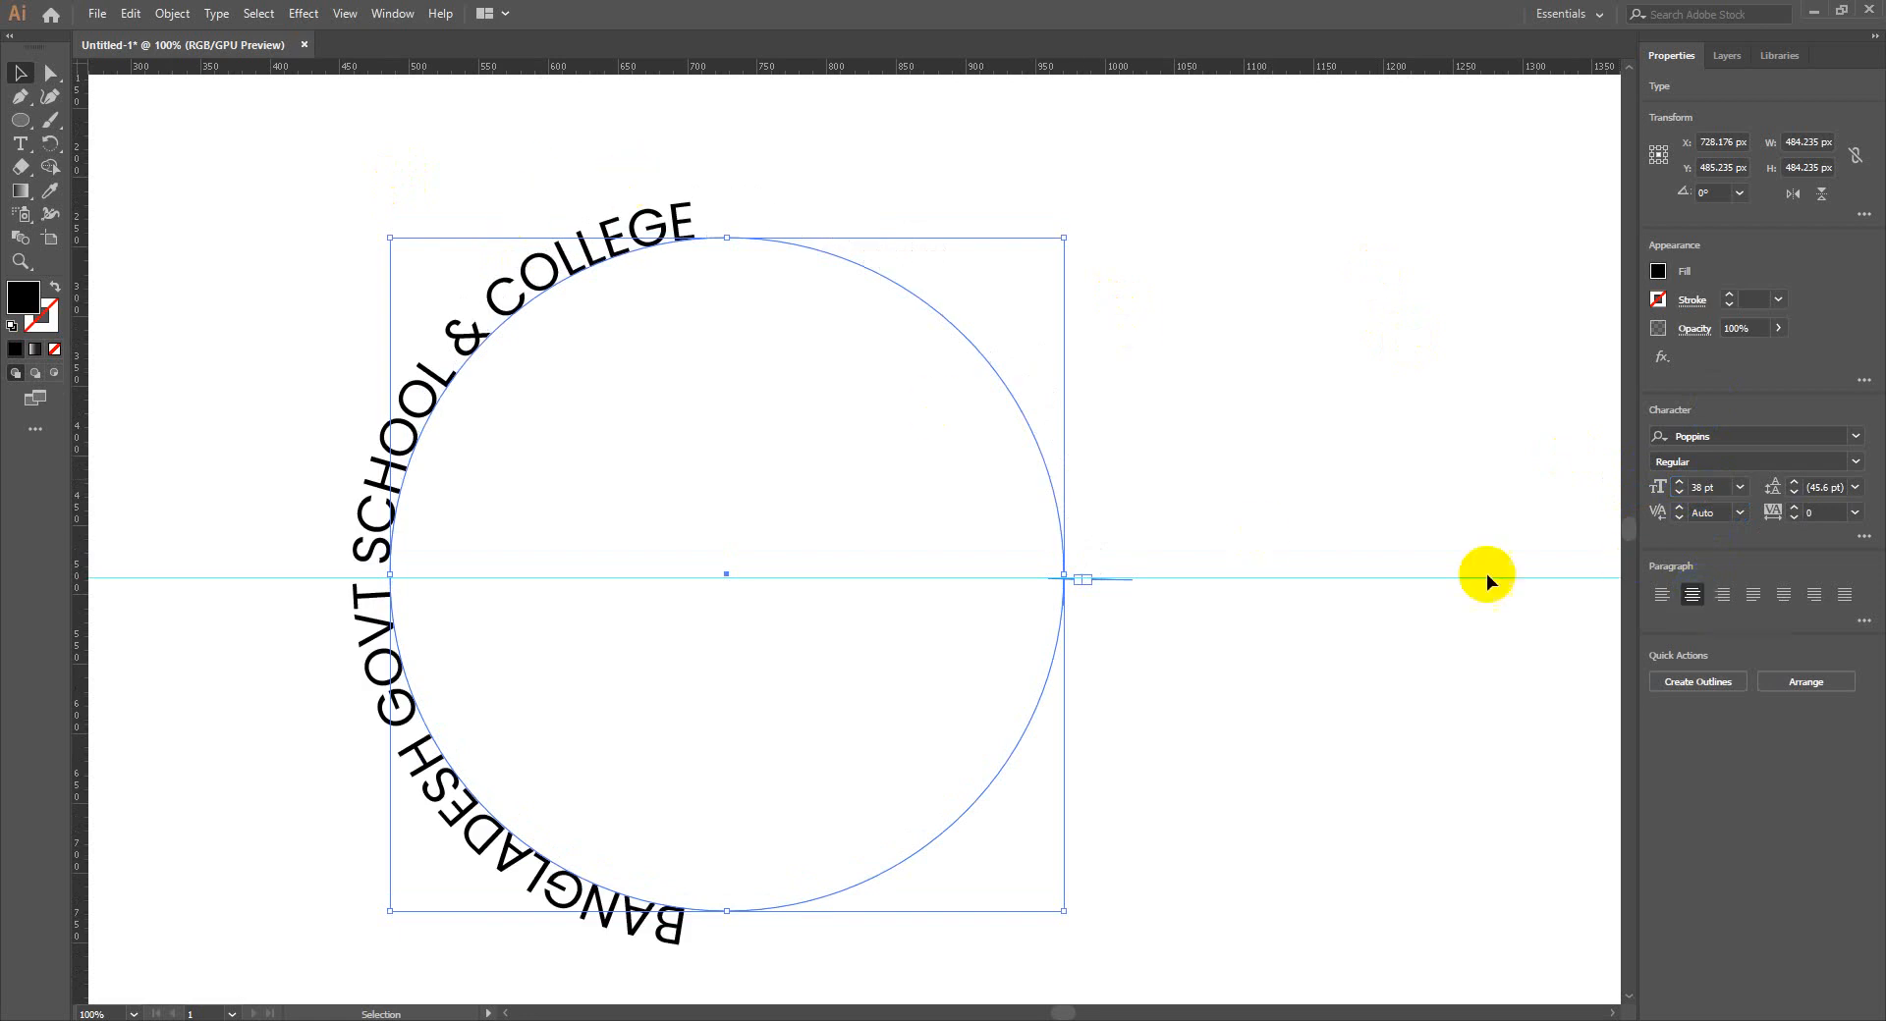
click(1683, 607)
click(20, 73)
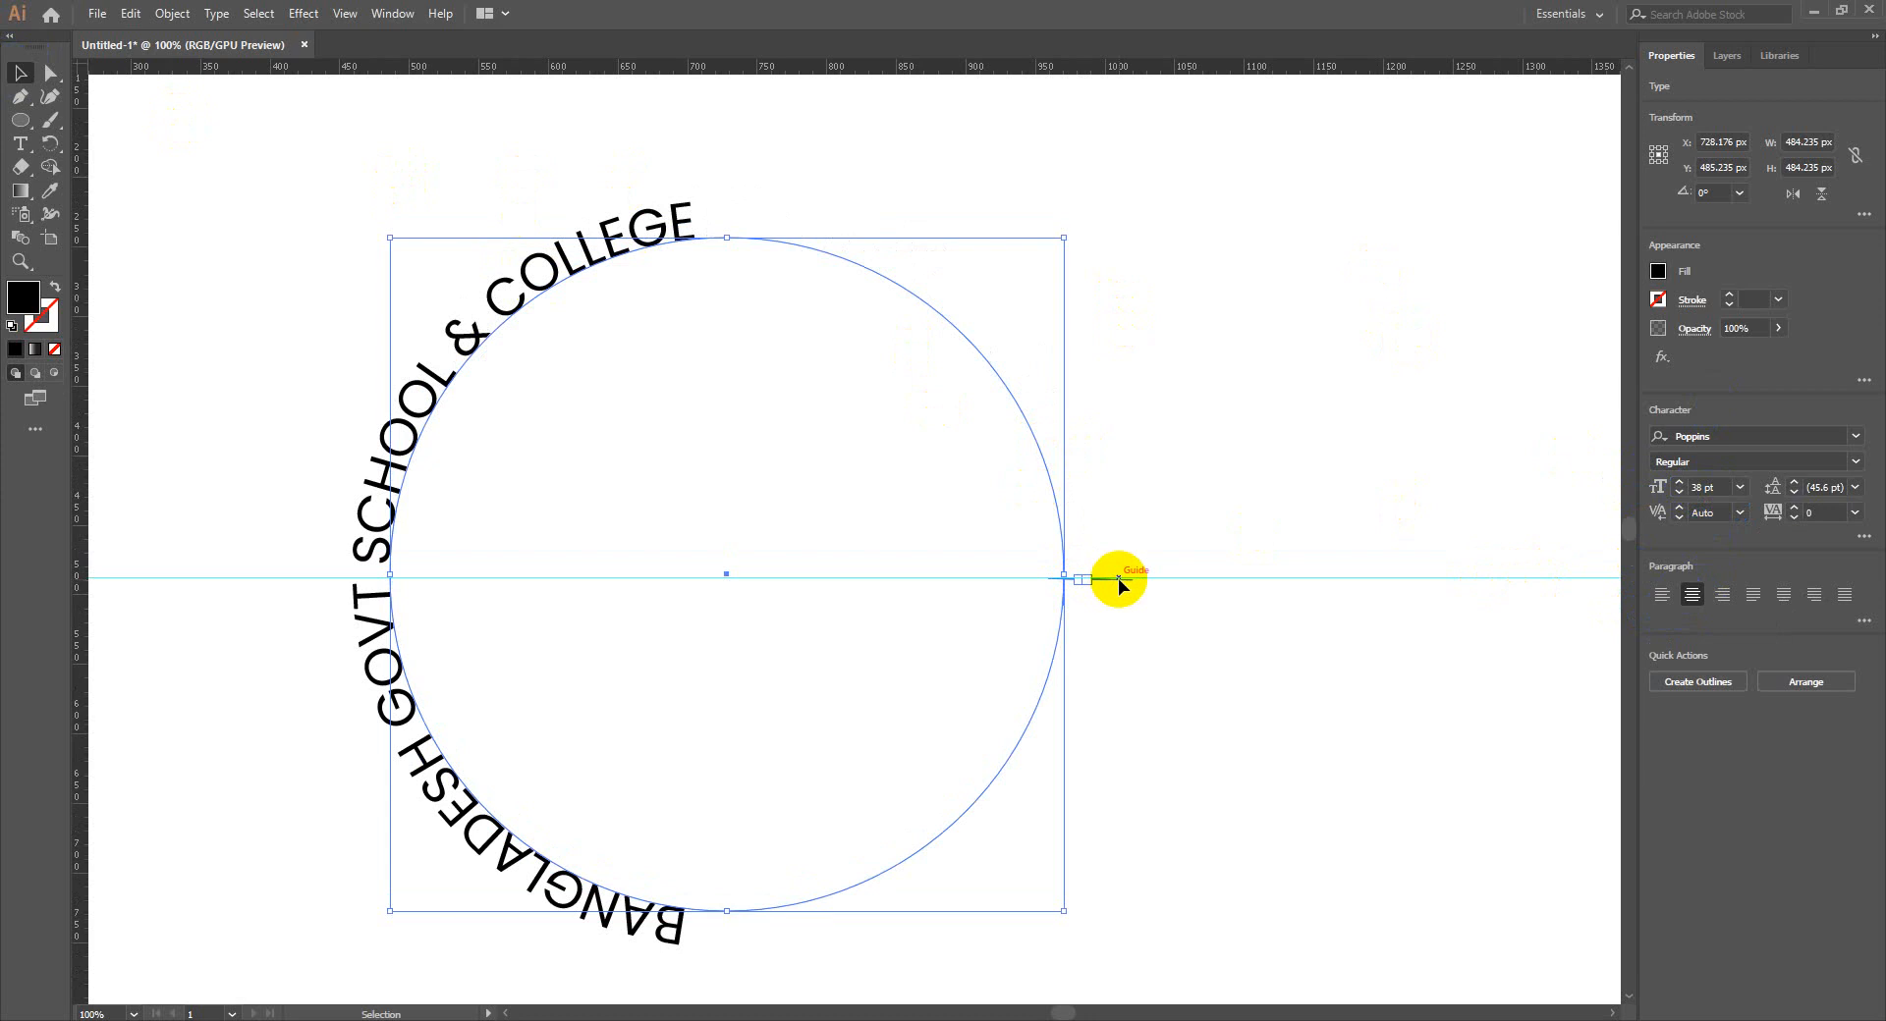
Move the path text's start bracket to the opposite guide intersection so the school name arches centred over the circle's upper half
click(1051, 587)
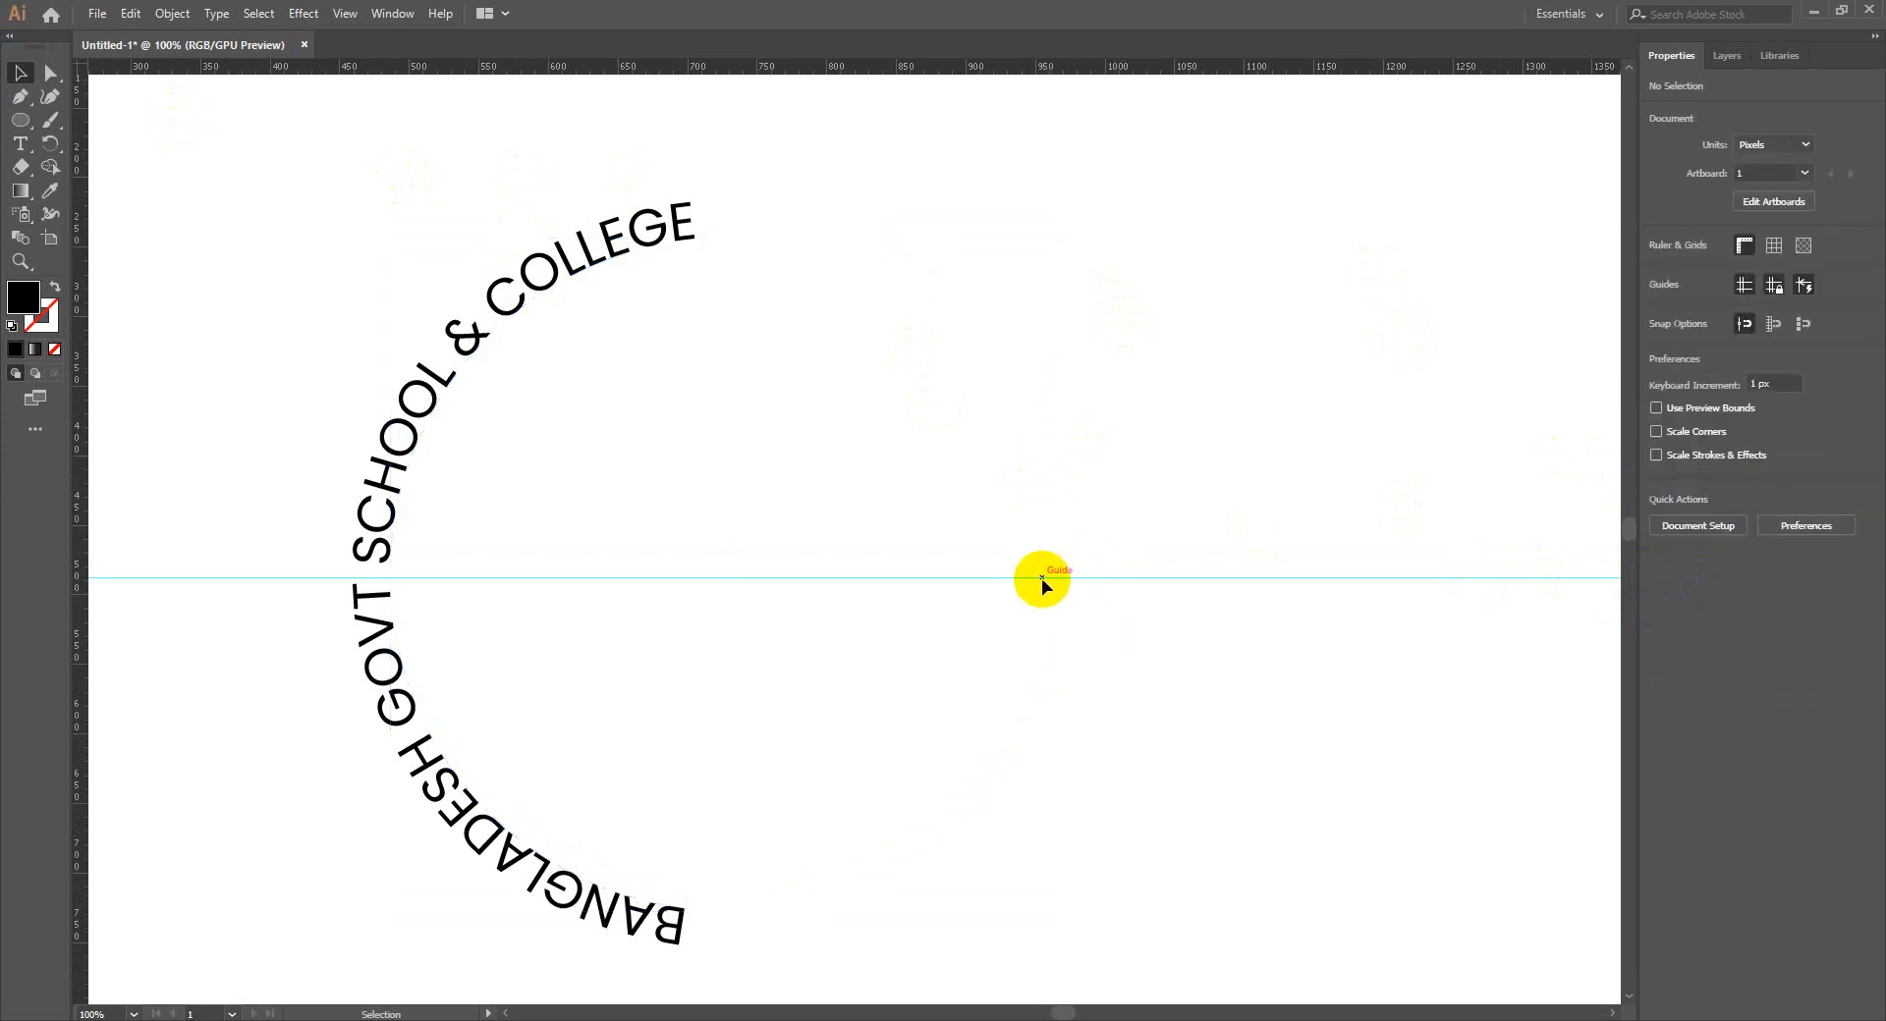
click(1043, 708)
scroll(886, 598, down, 3)
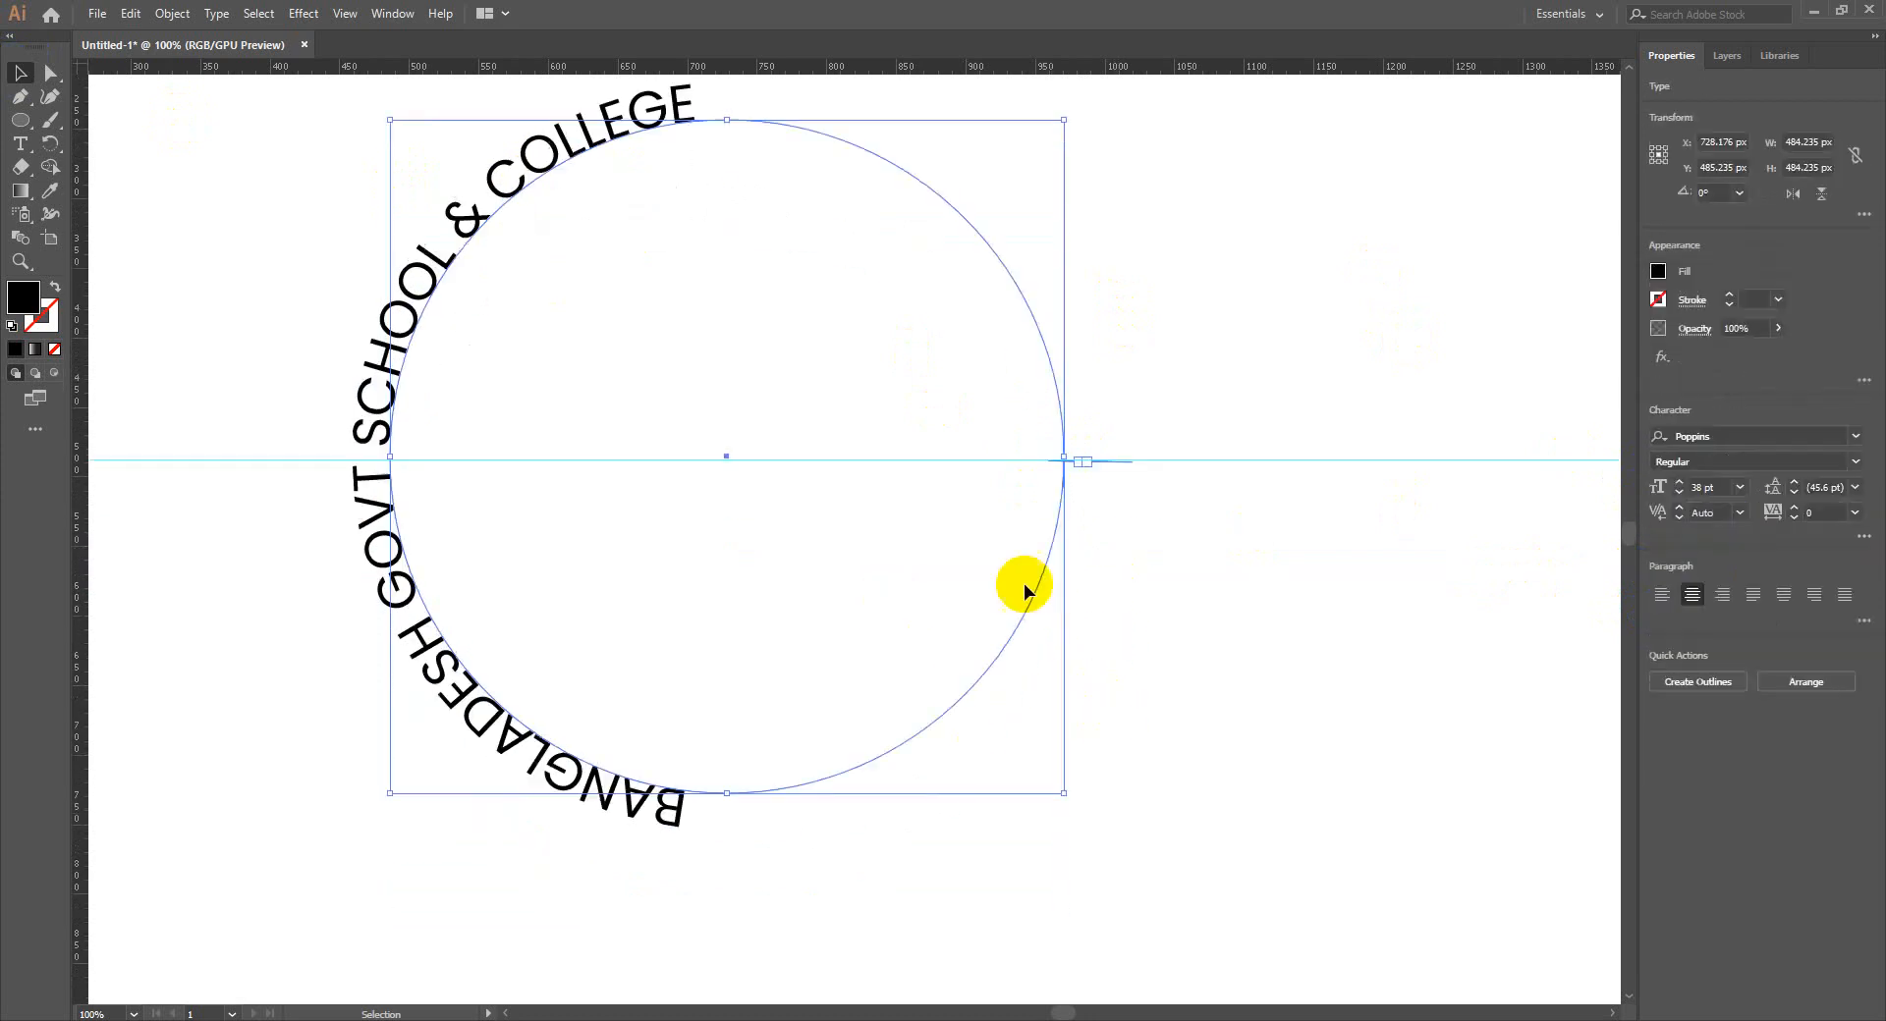
drag(1053, 458, 448, 606)
drag(315, 491, 308, 472)
scroll(1198, 480, up, 3)
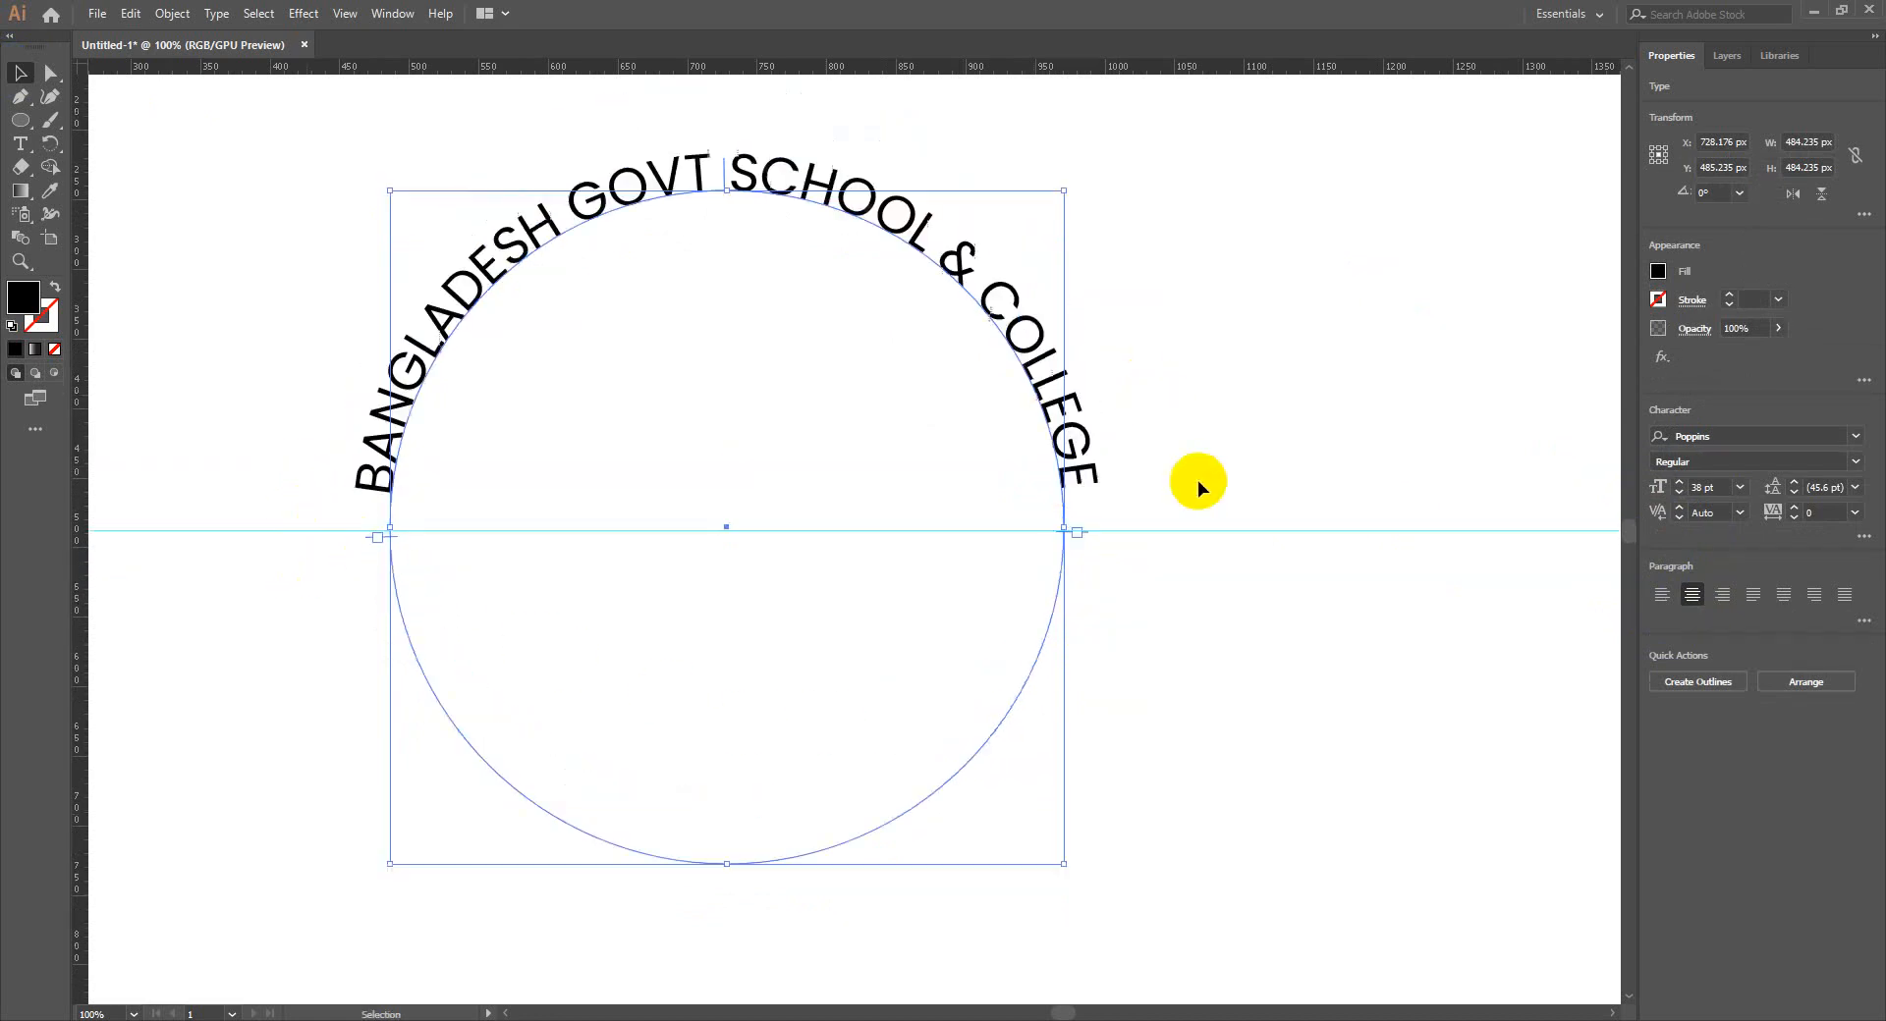
click(1263, 499)
click(946, 273)
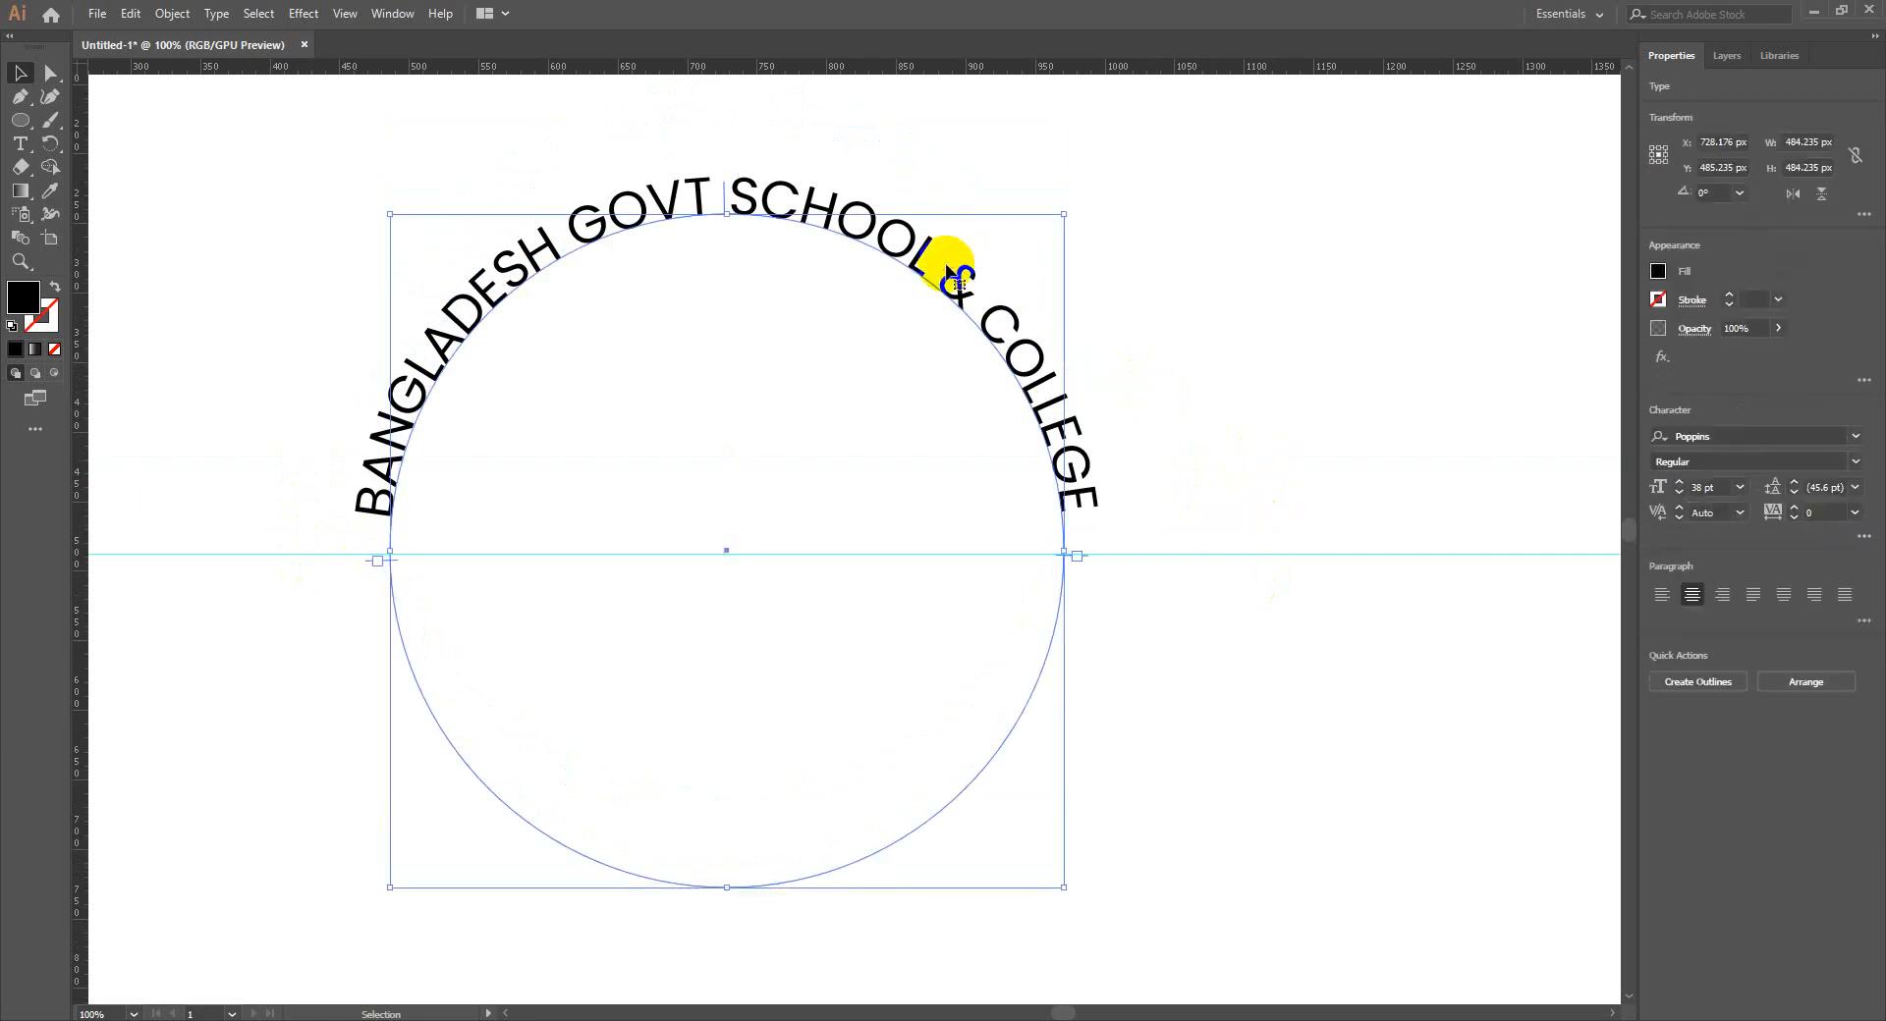
key(ctrl+minus)
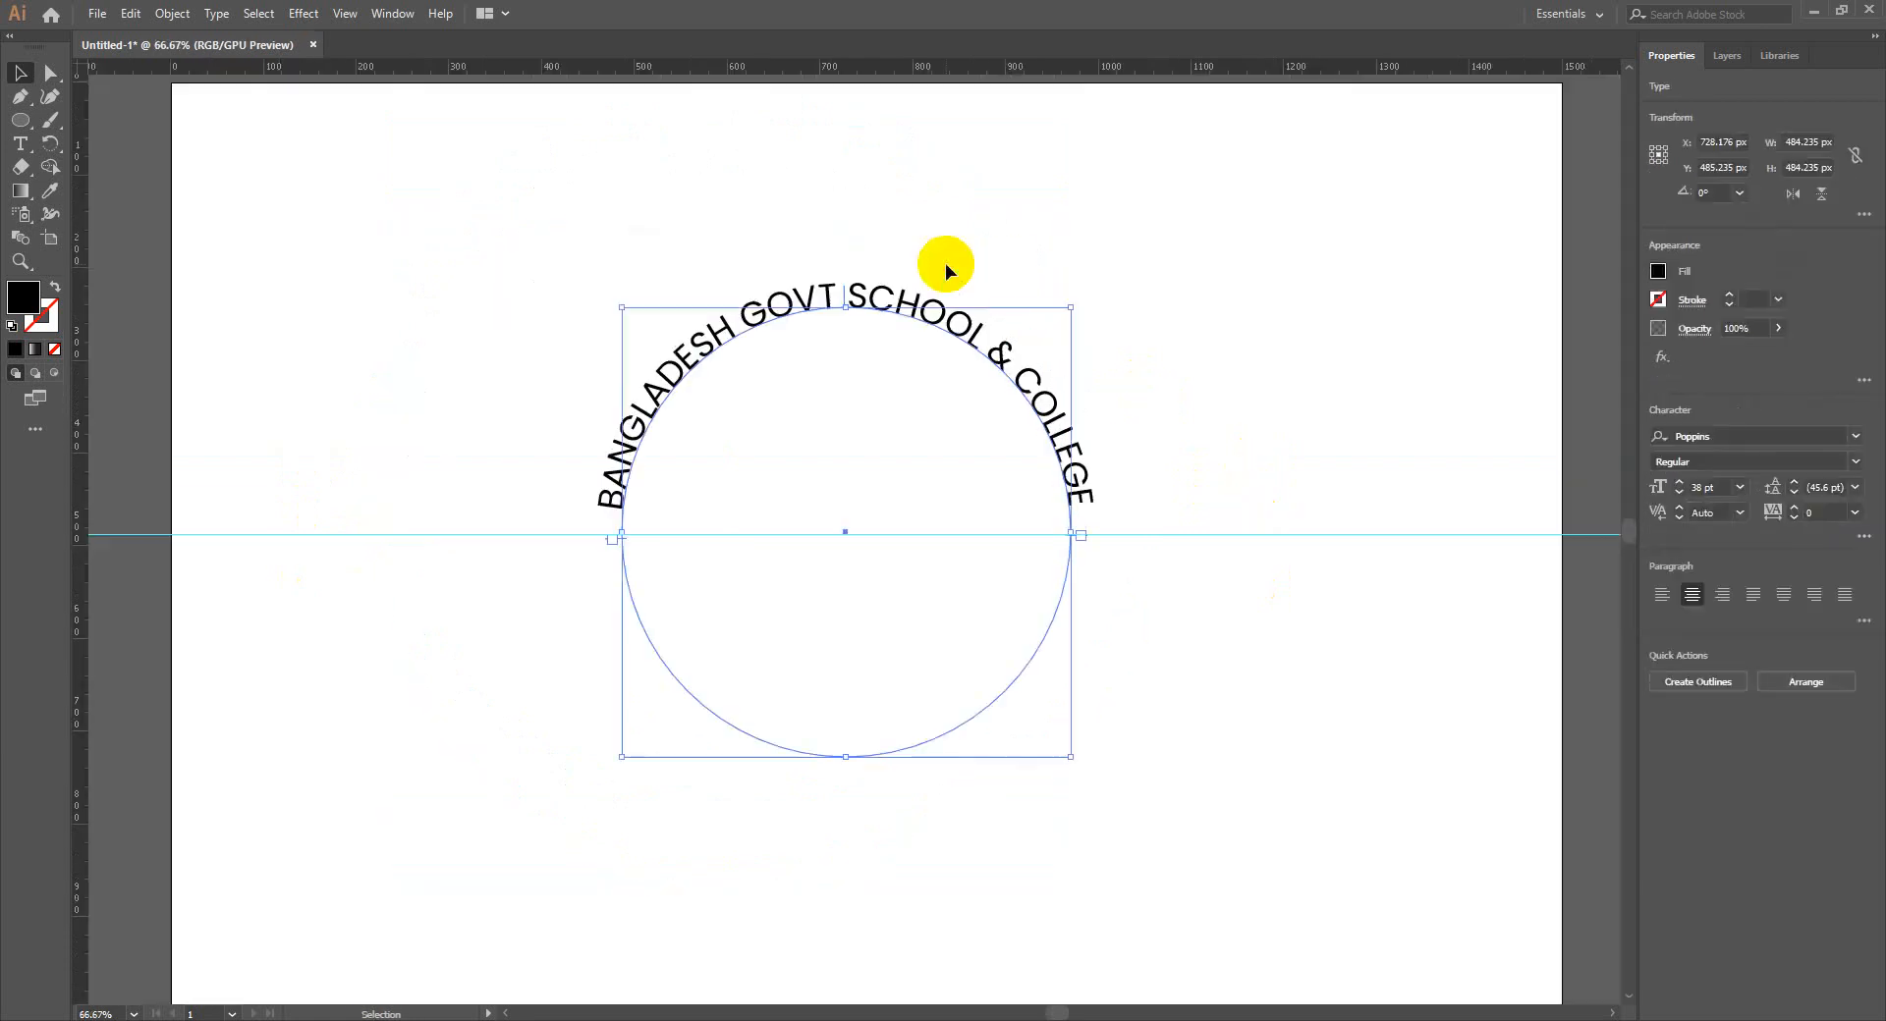
click(1096, 261)
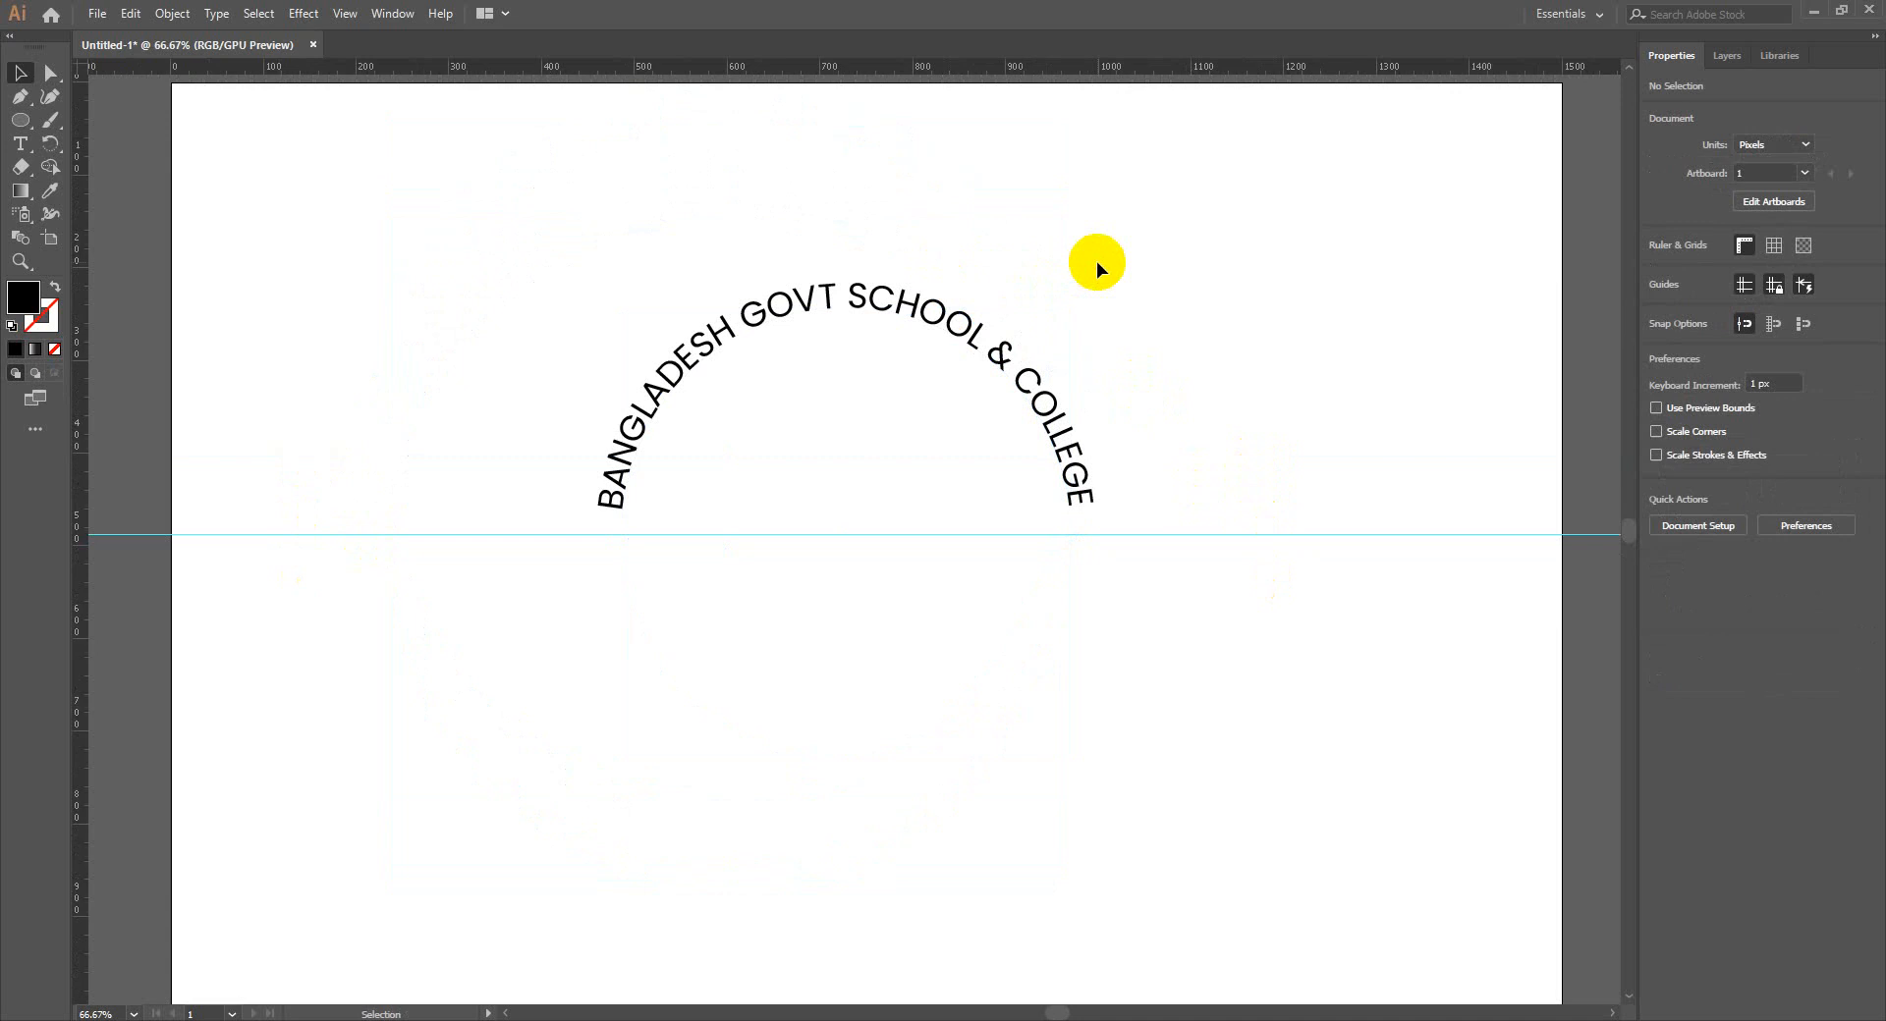
Paste the blue circle in back of the path text and scale it about its centre to about 460 px
key(ctrl+b)
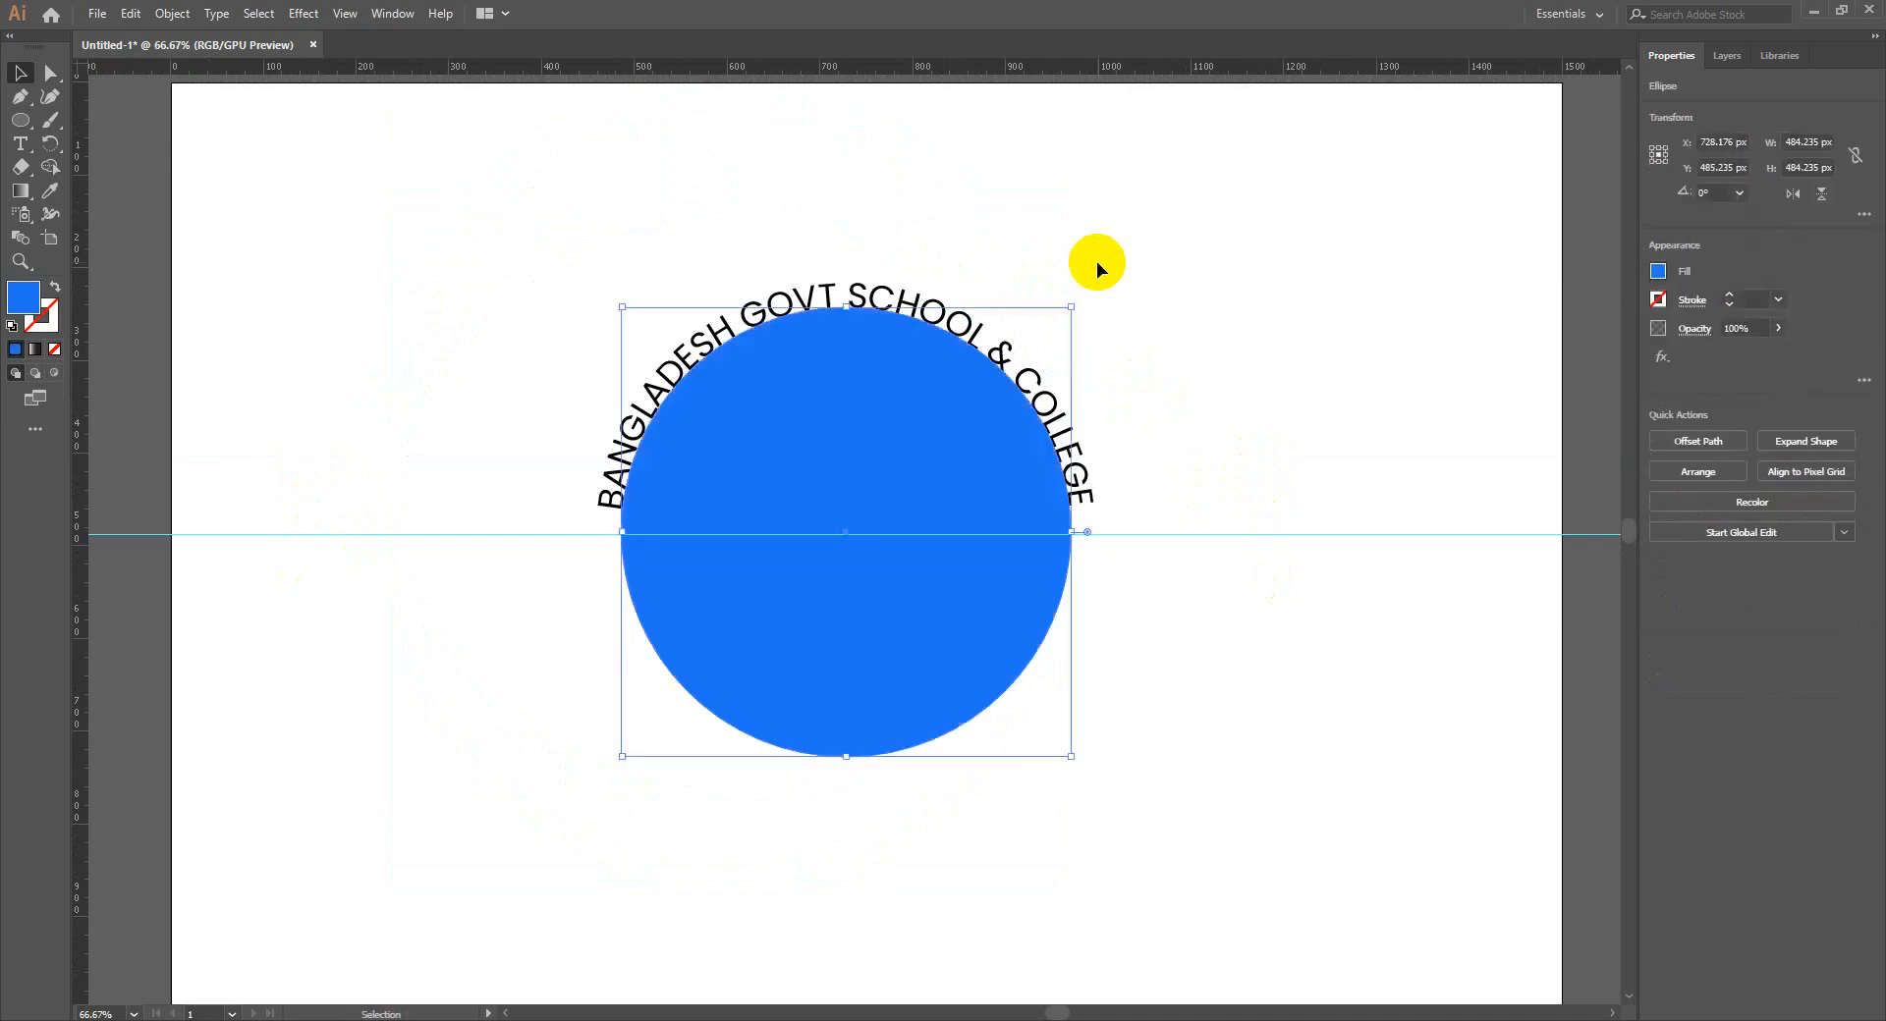
drag(1072, 307, 1063, 319)
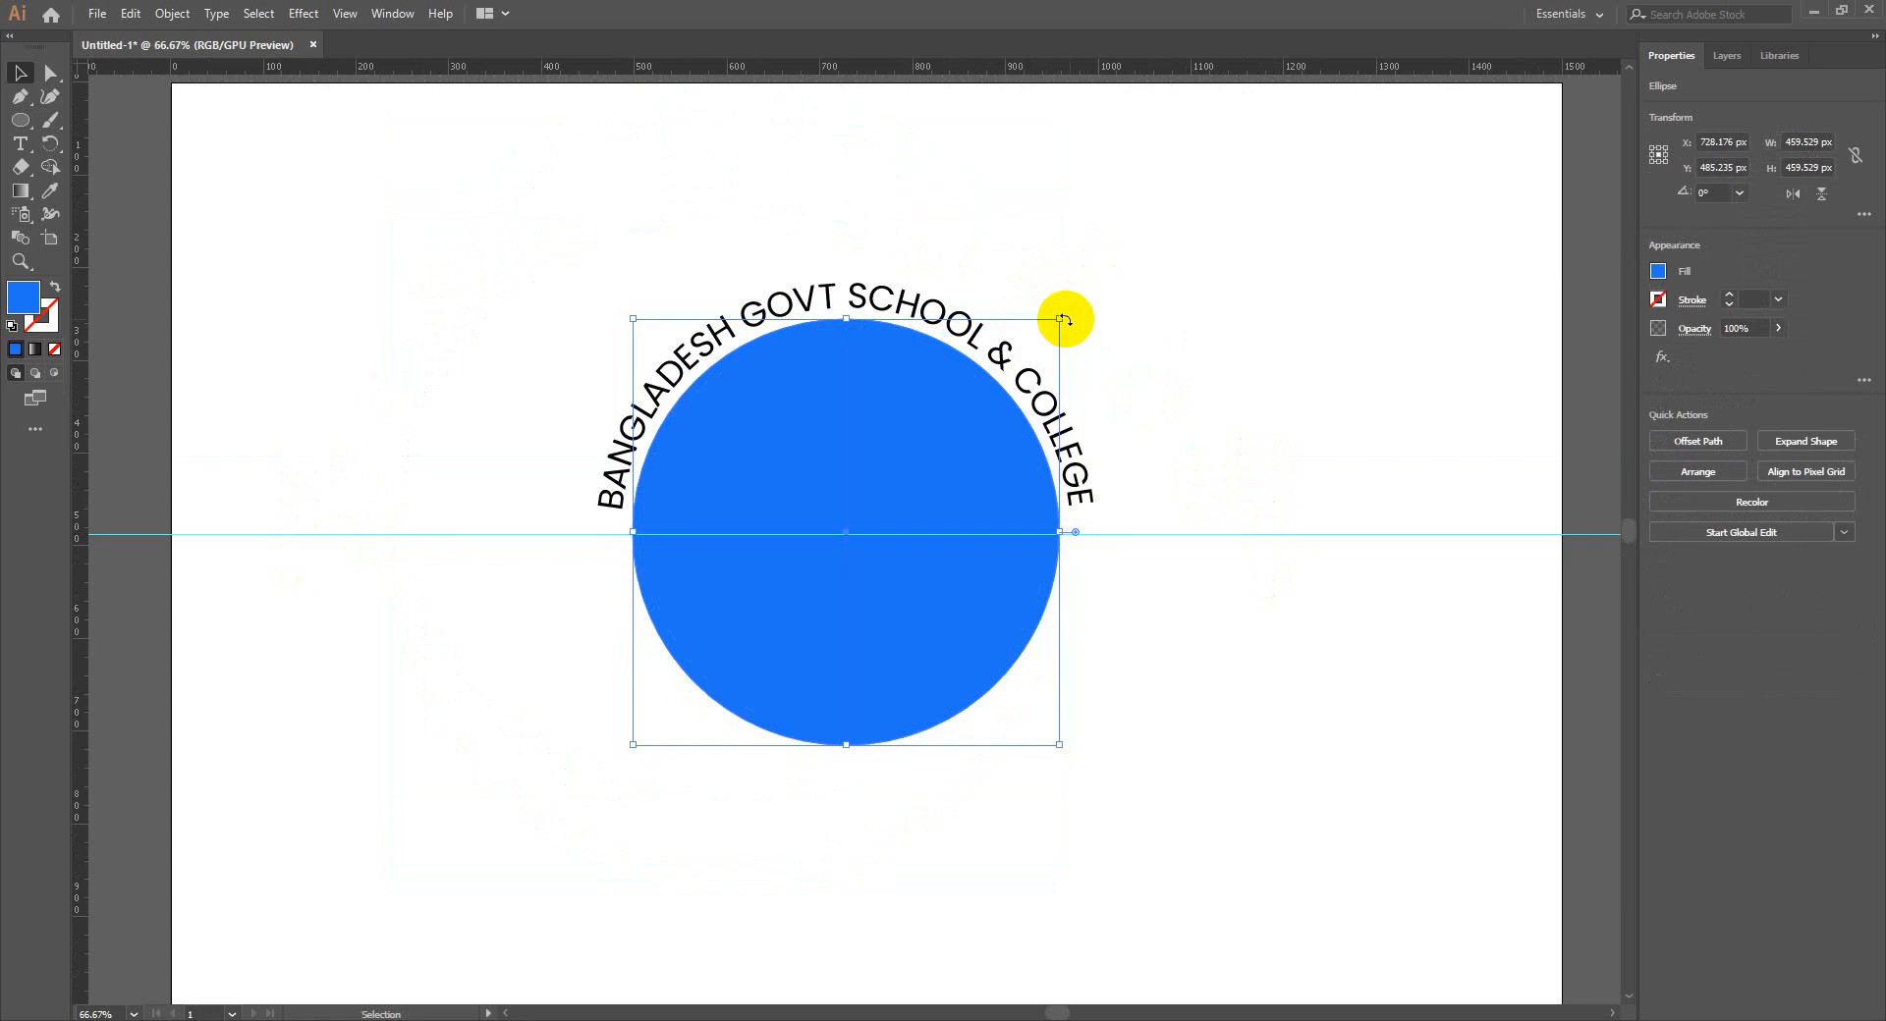
key(a)
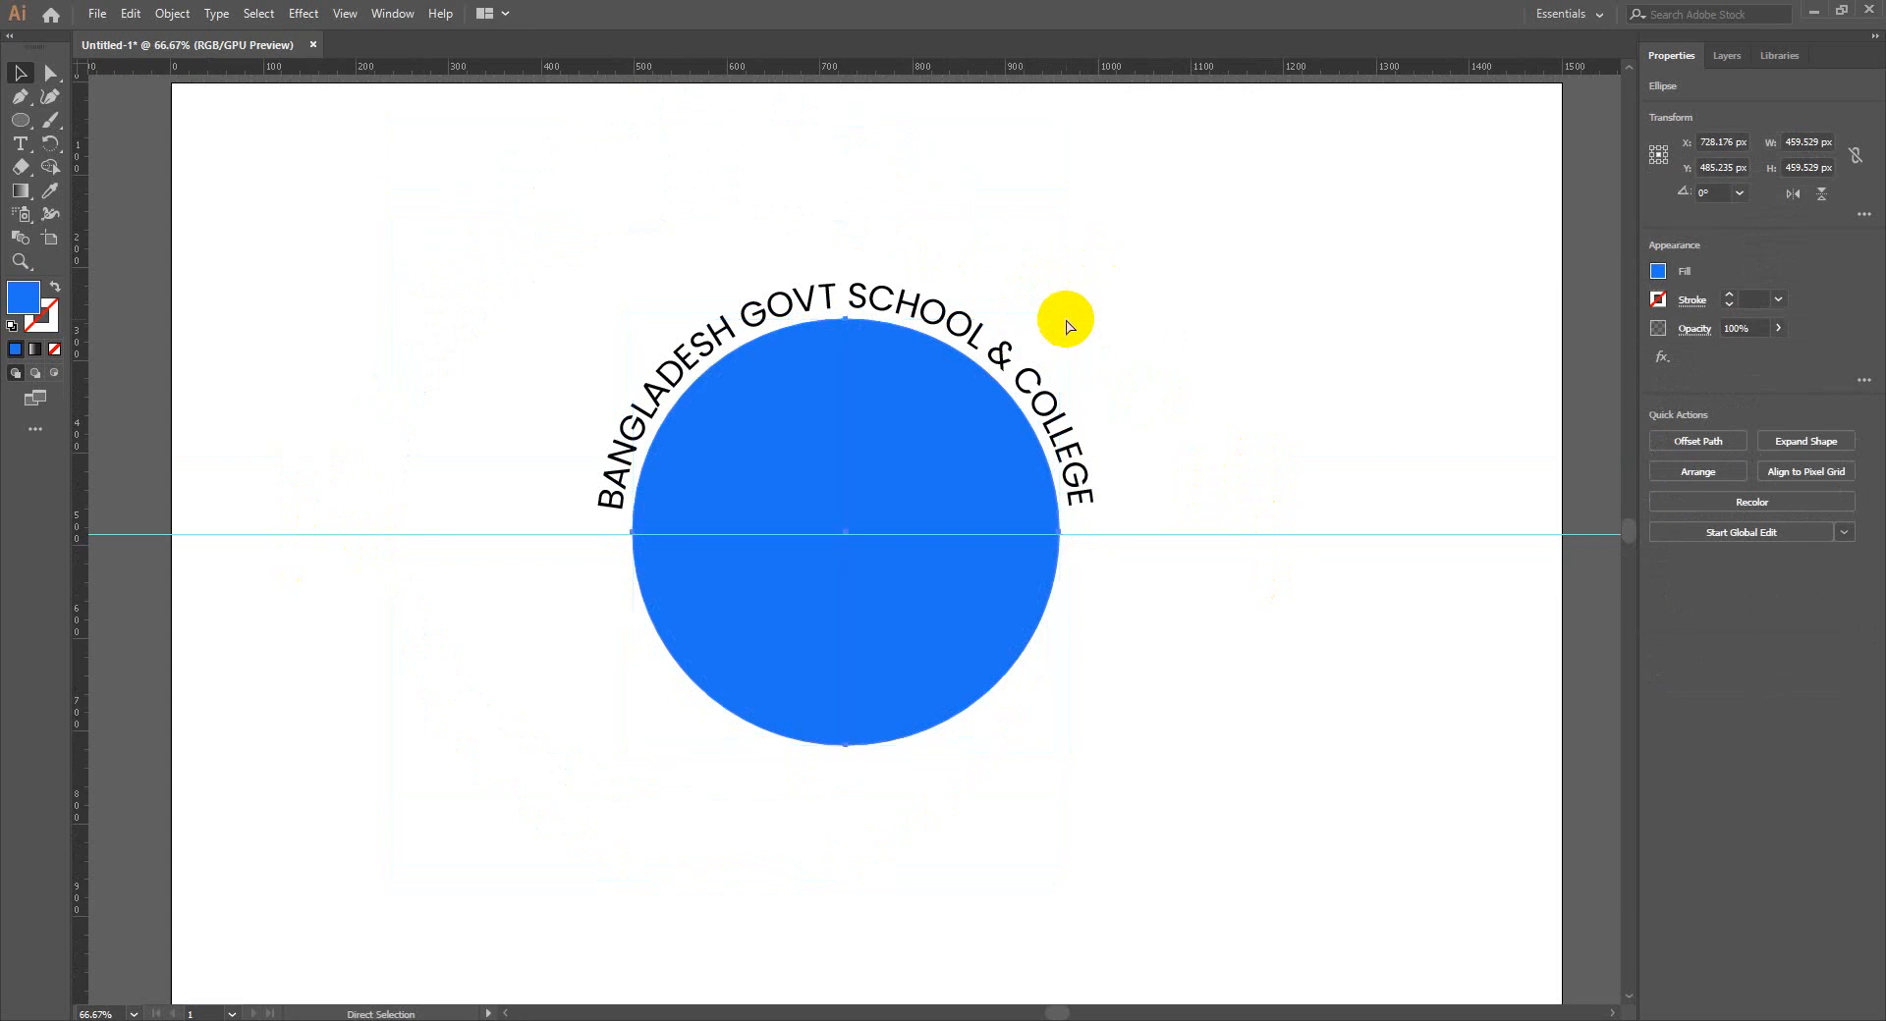
Add another copy of the circle, enlarge it about its centre to about 601 px, and swap its fill and stroke
key(ctrl)
drag(1064, 306, 1125, 225)
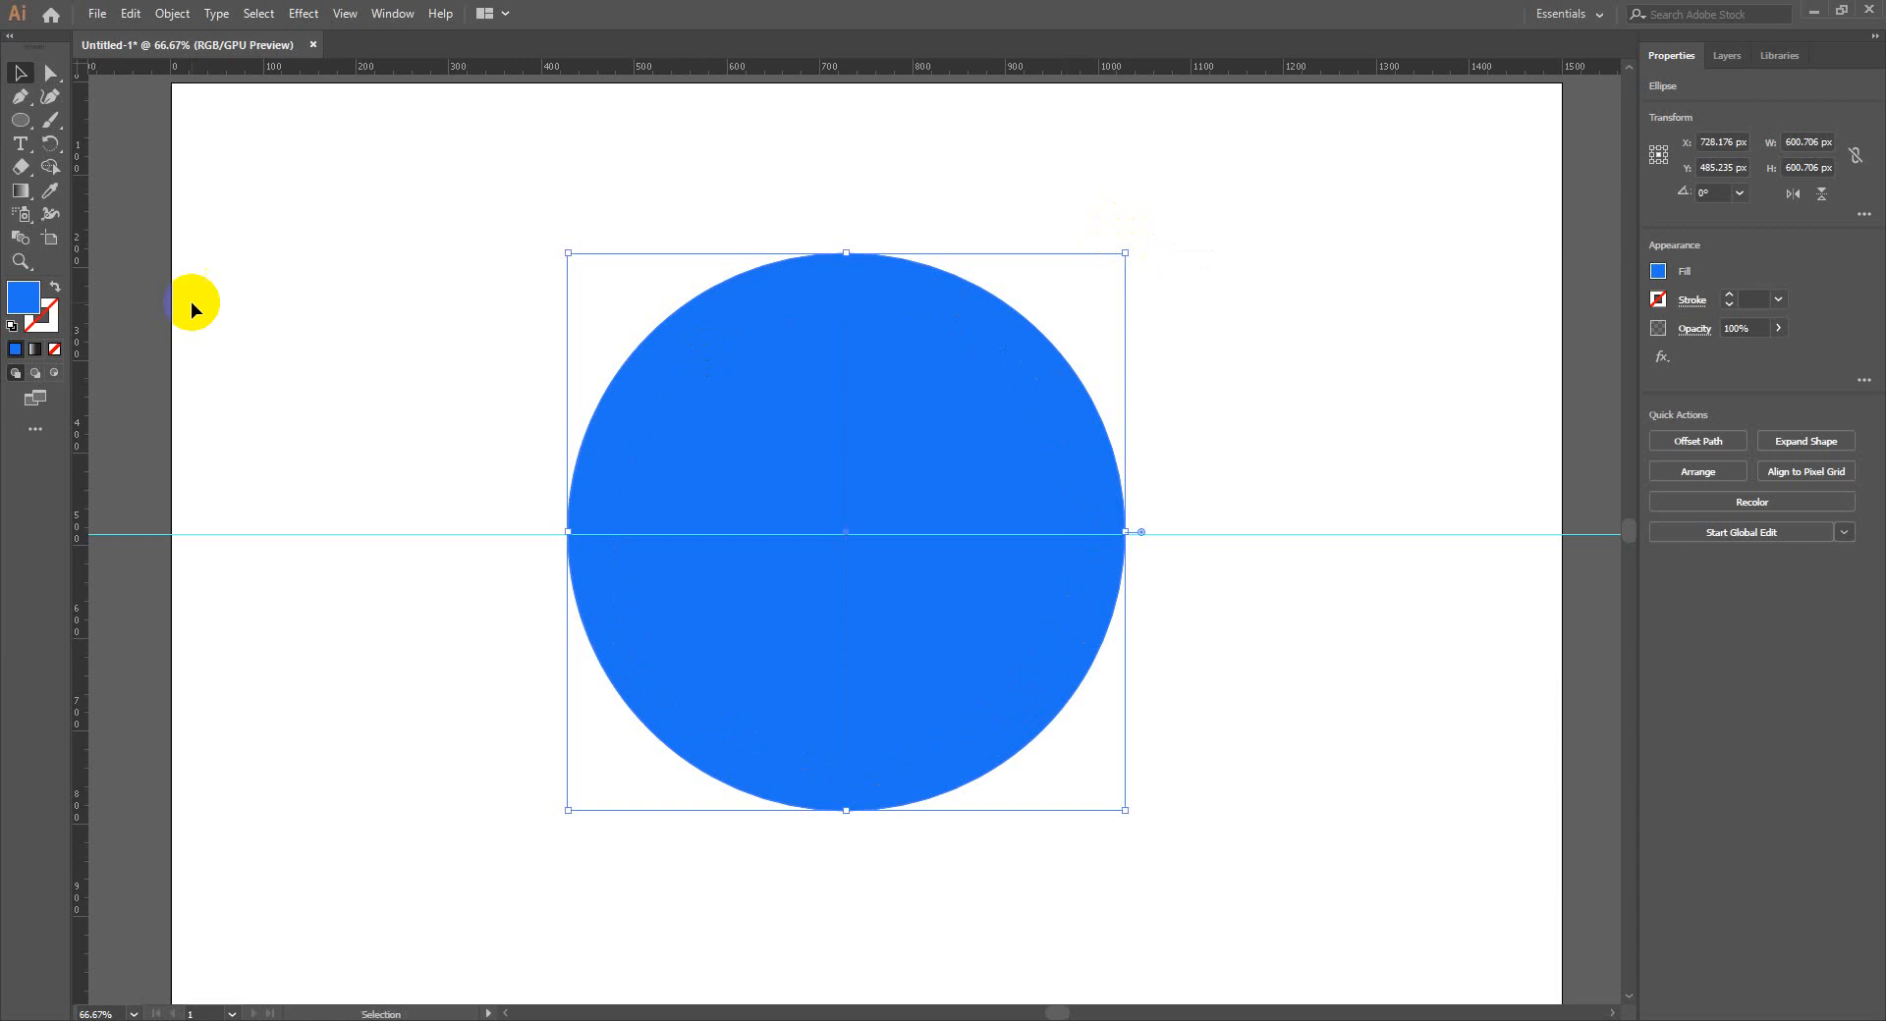
click(56, 286)
Set the outer ring's stroke weight to 6 pt
click(1736, 330)
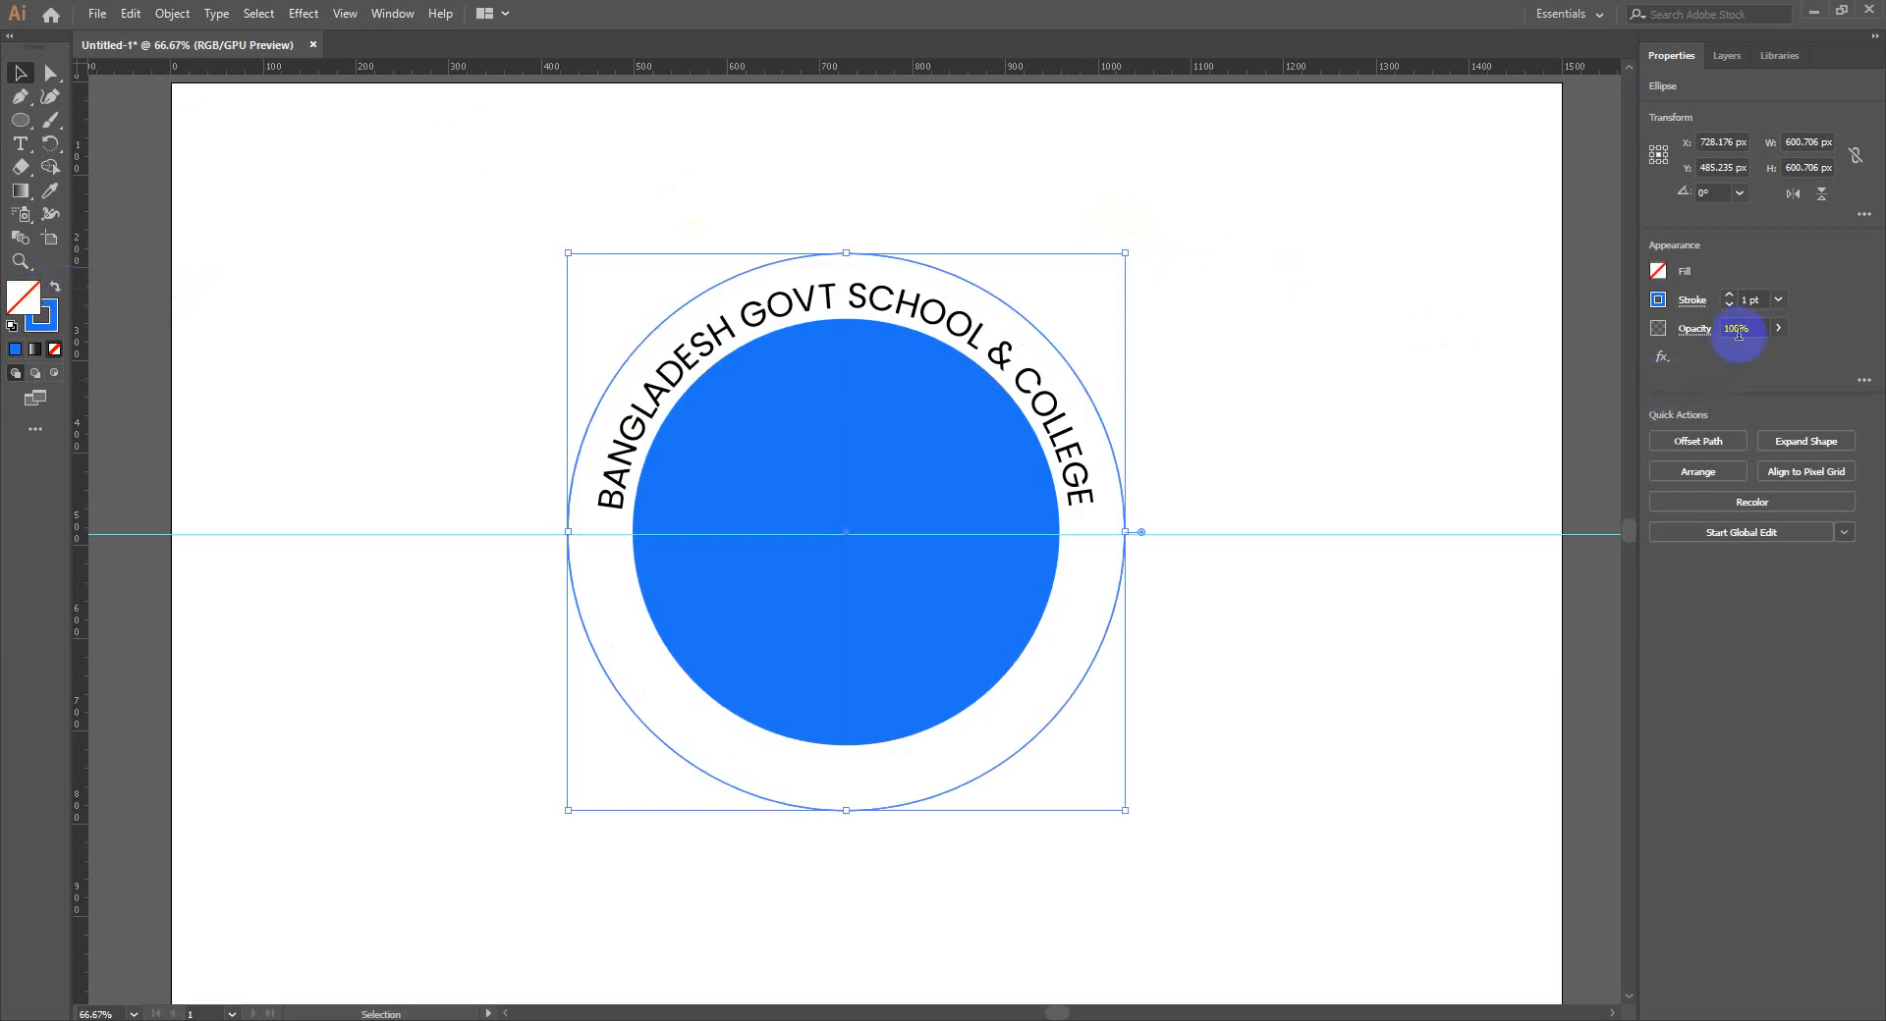
click(1755, 302)
text(3)
key(Return)
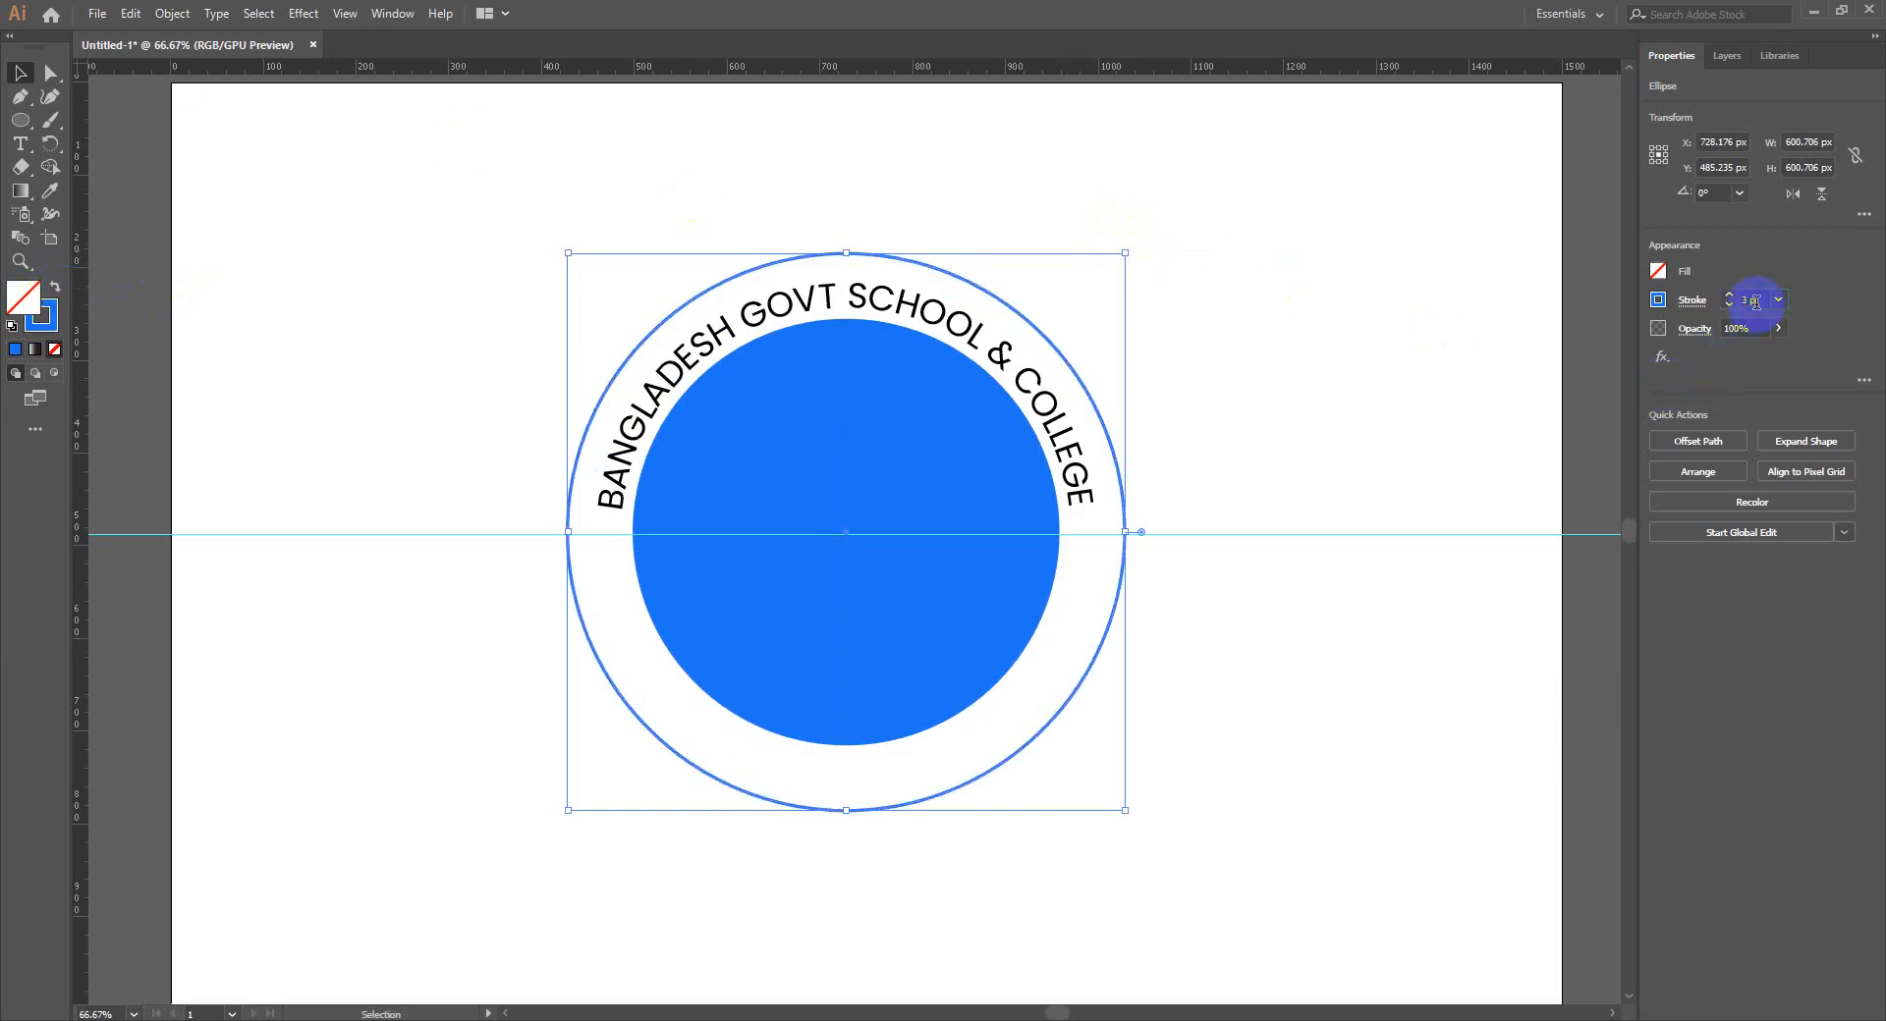
click(1755, 302)
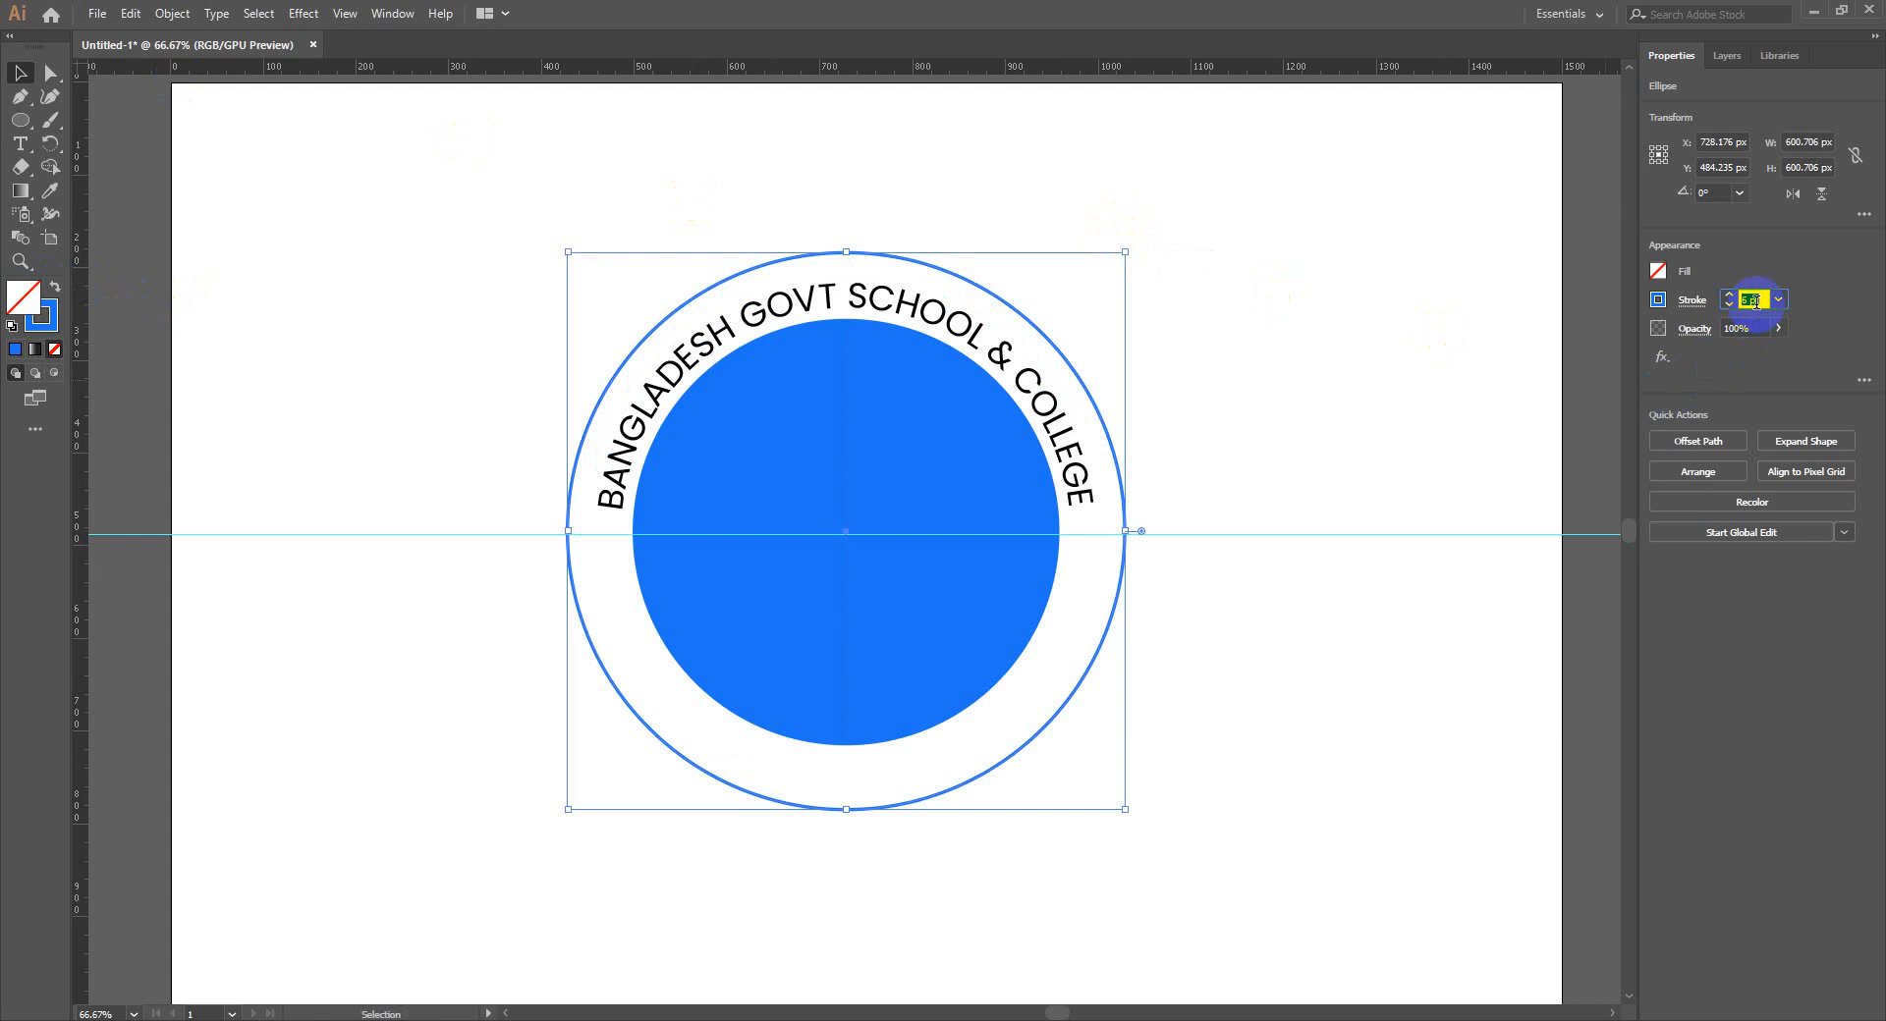
text(6)
key(Return)
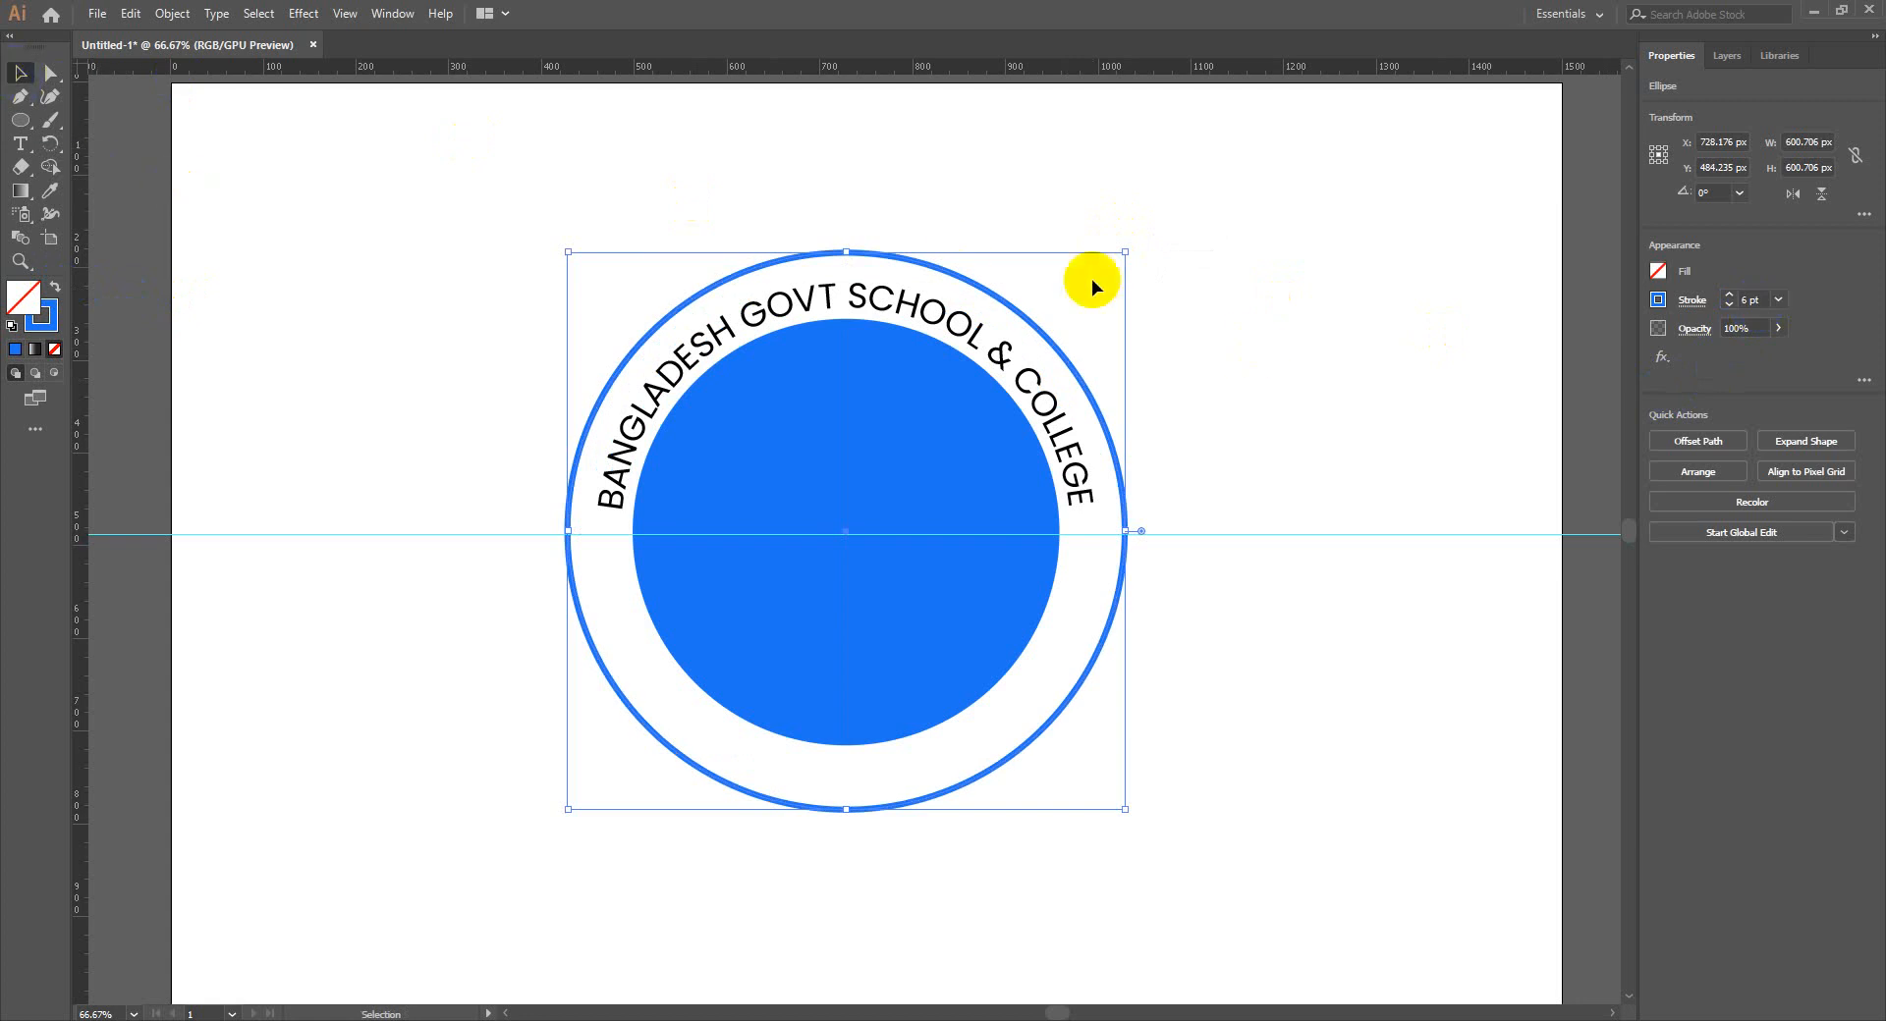
Paste another copy of the original 484 px circle and use Type on a Path to add "EST. 19971" along it
click(1057, 374)
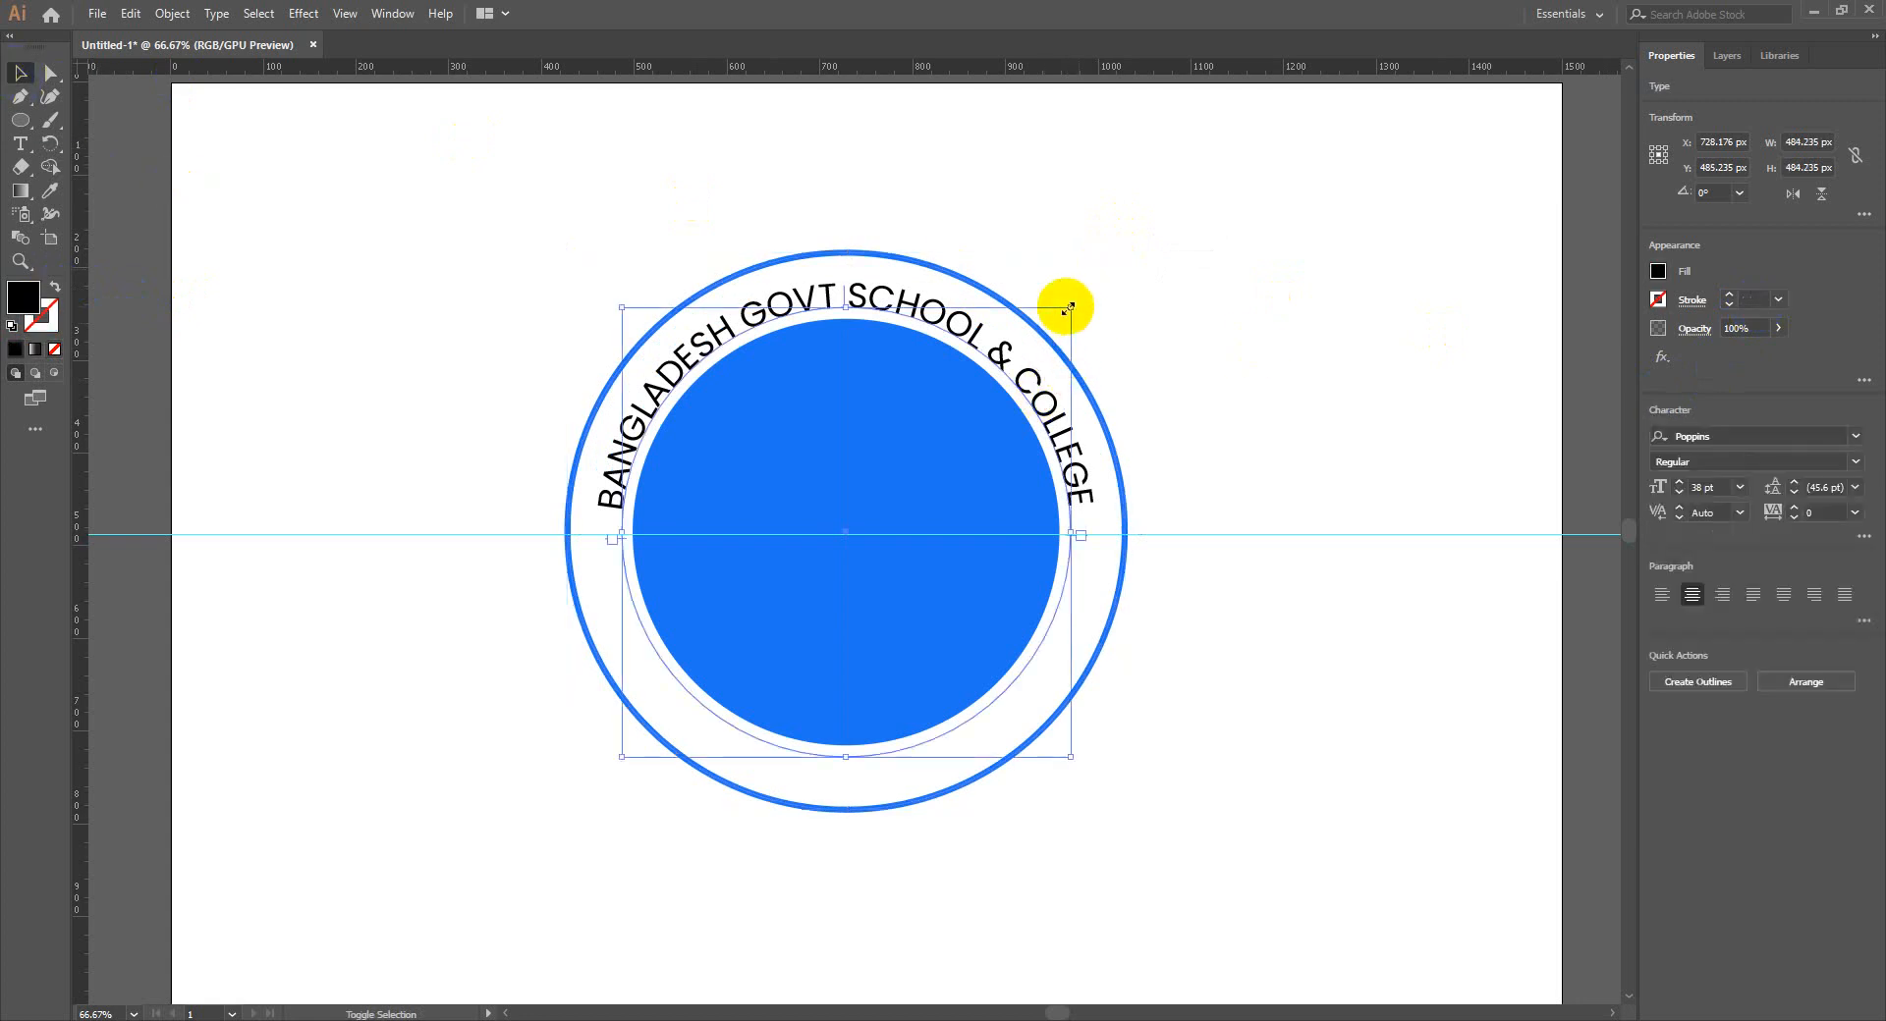
click(1093, 361)
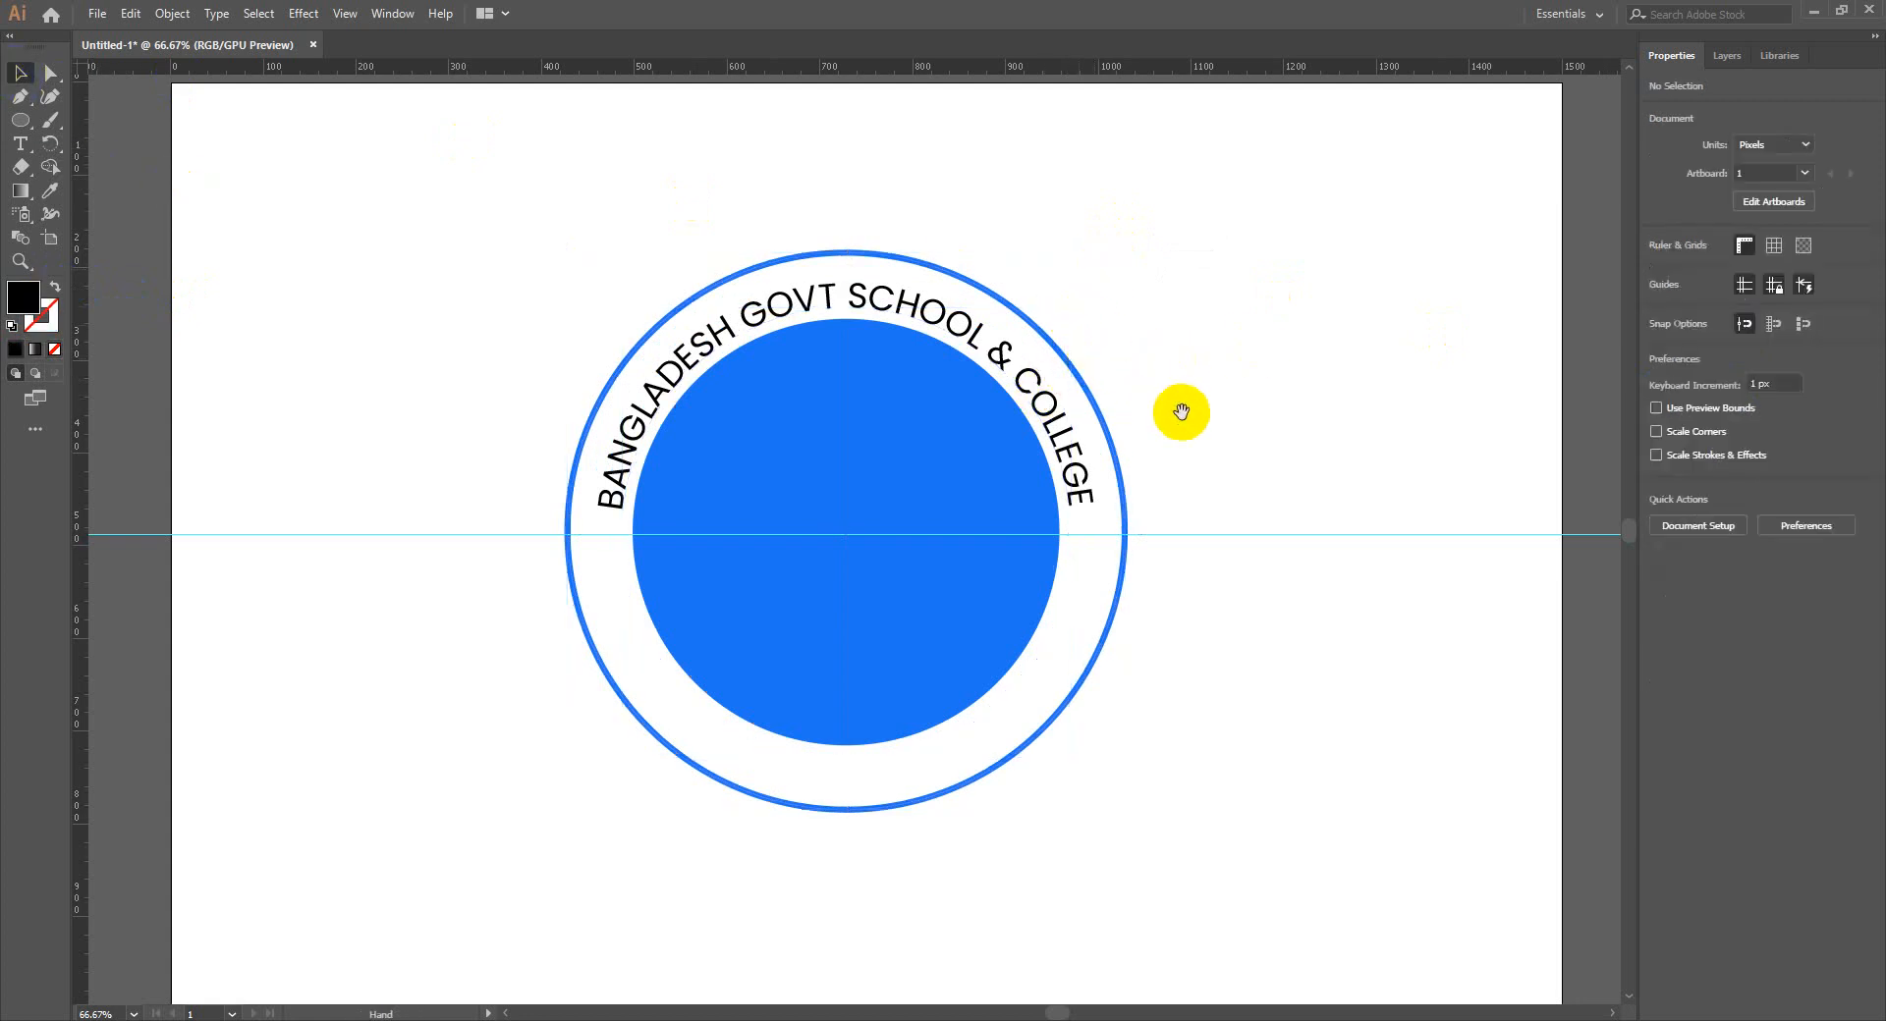
drag(1188, 422, 1118, 326)
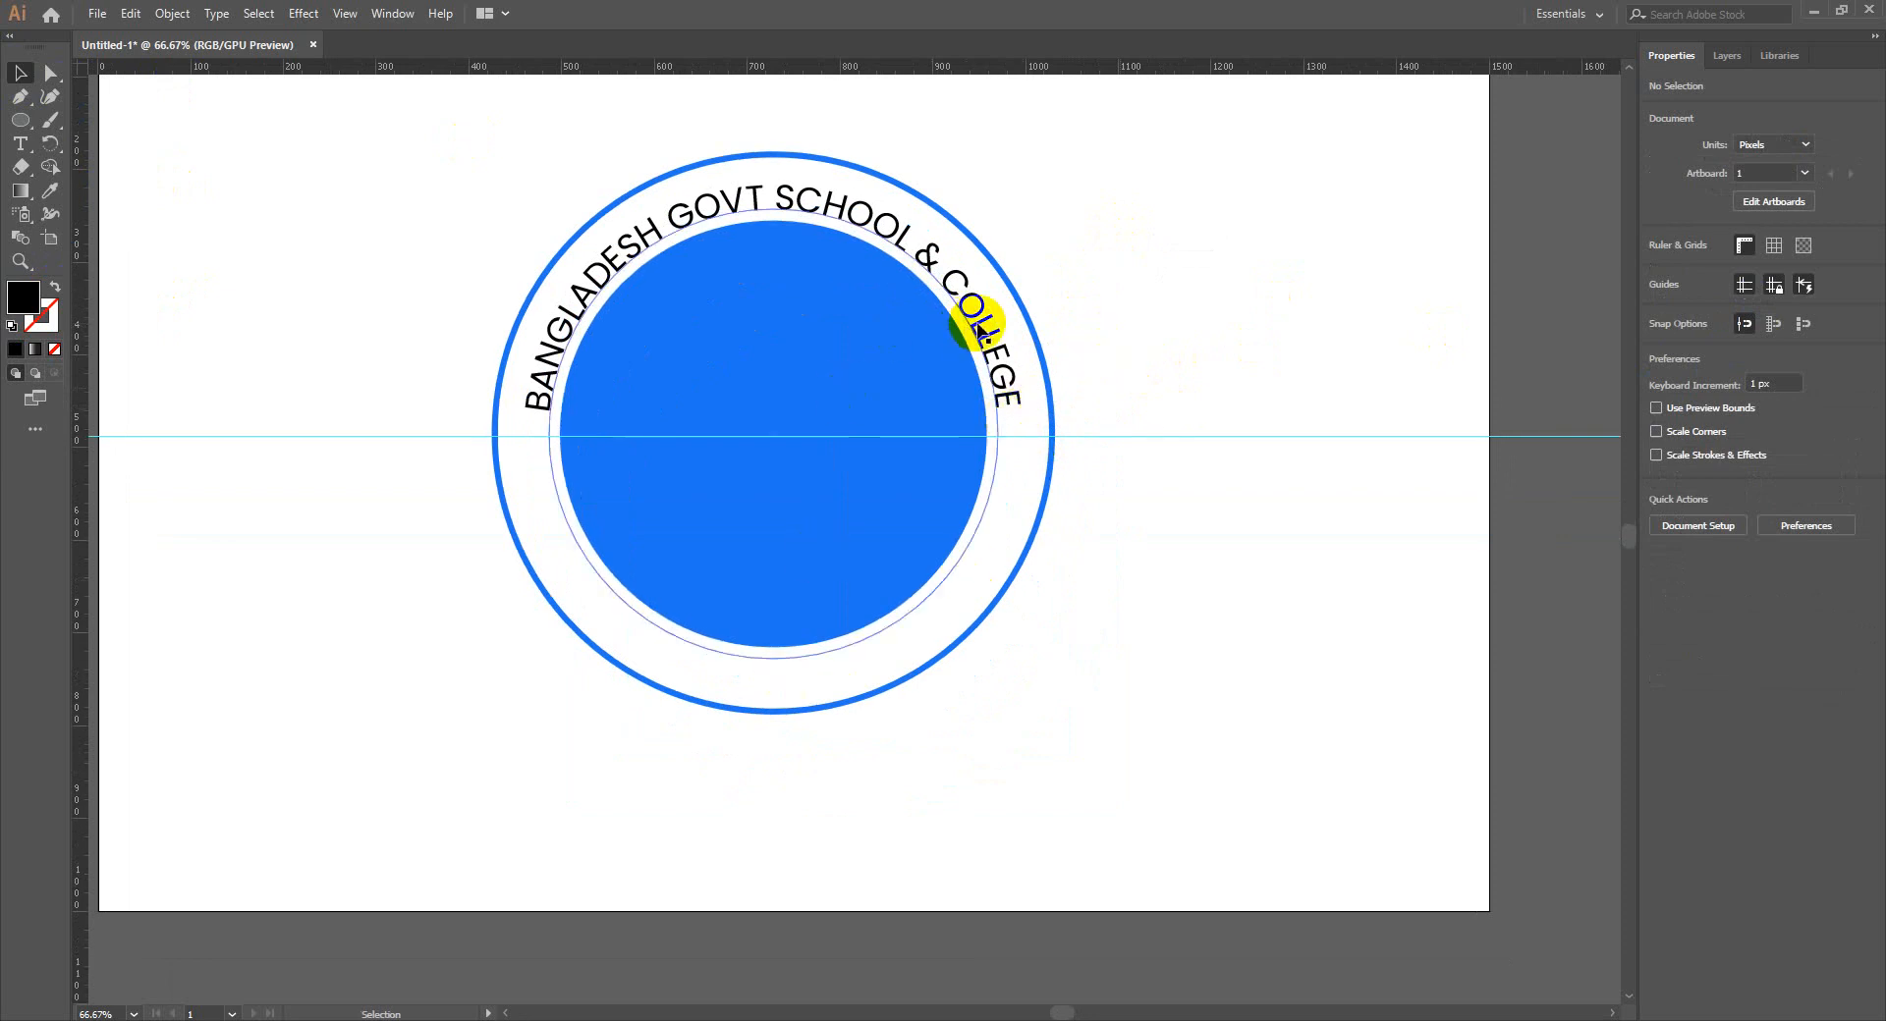
click(1002, 329)
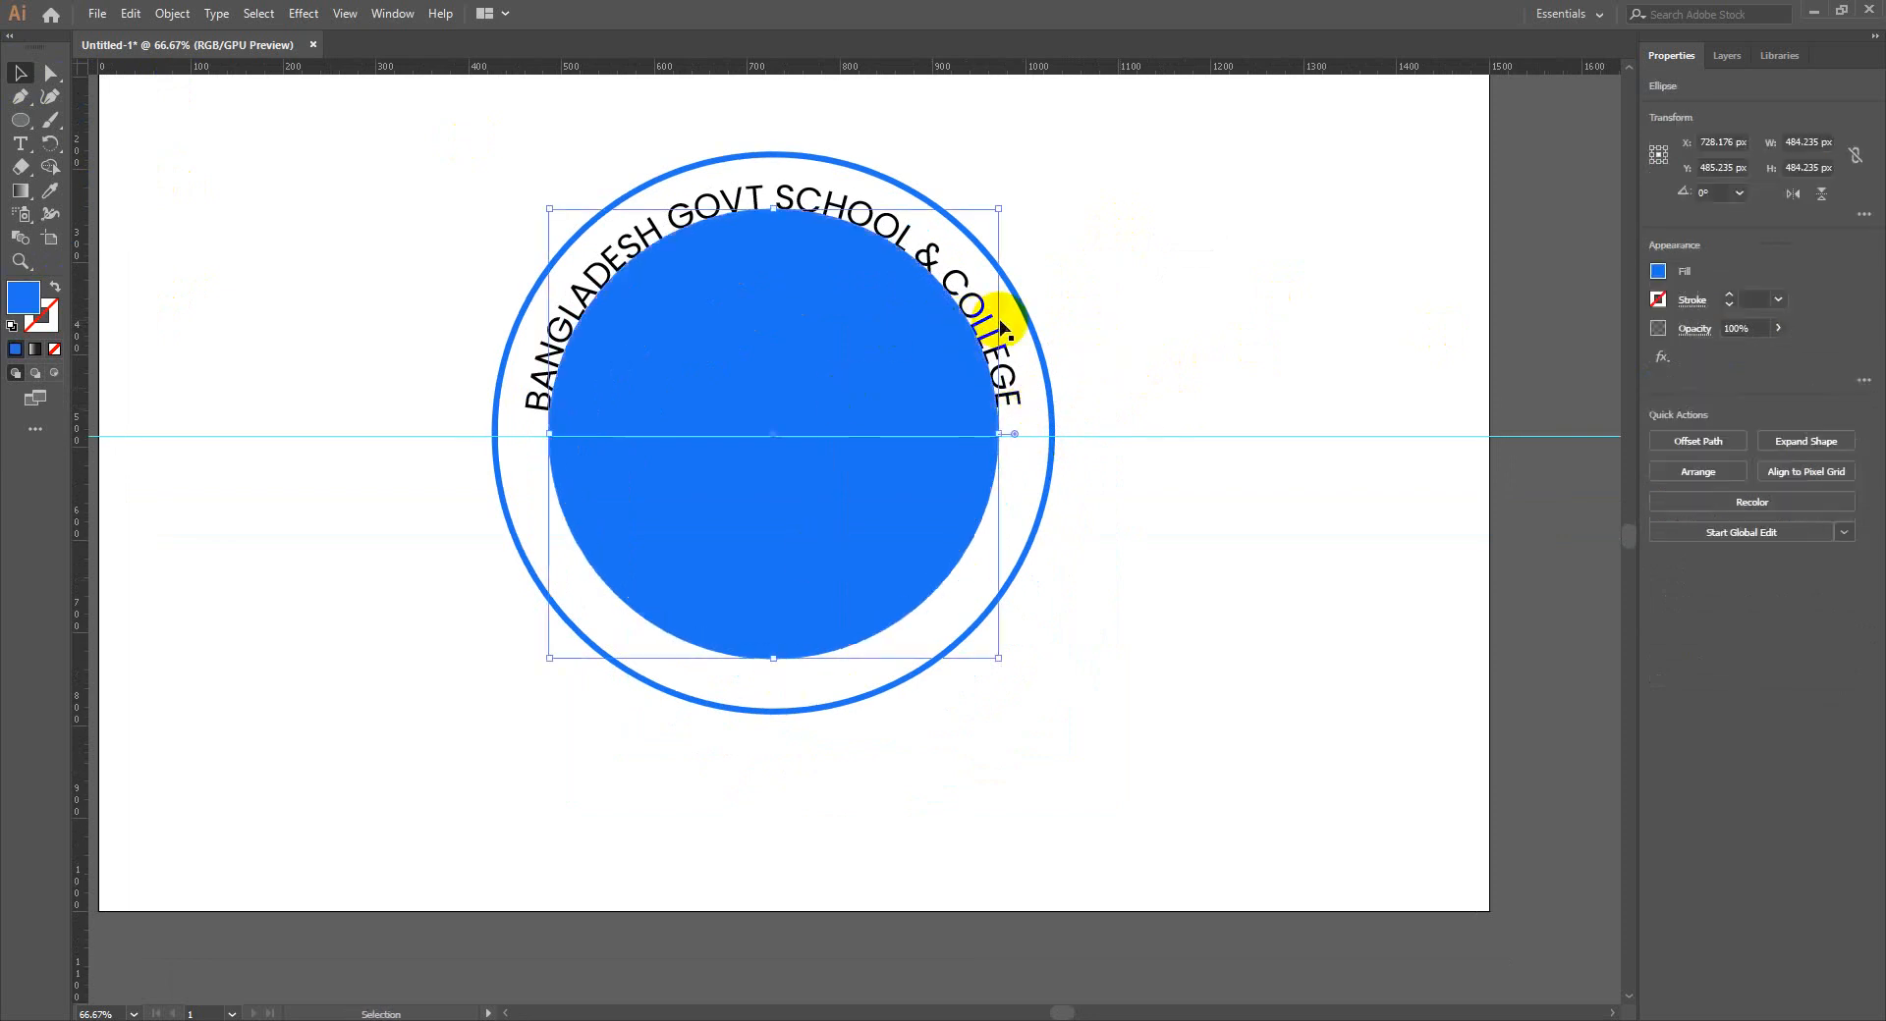
click(26, 154)
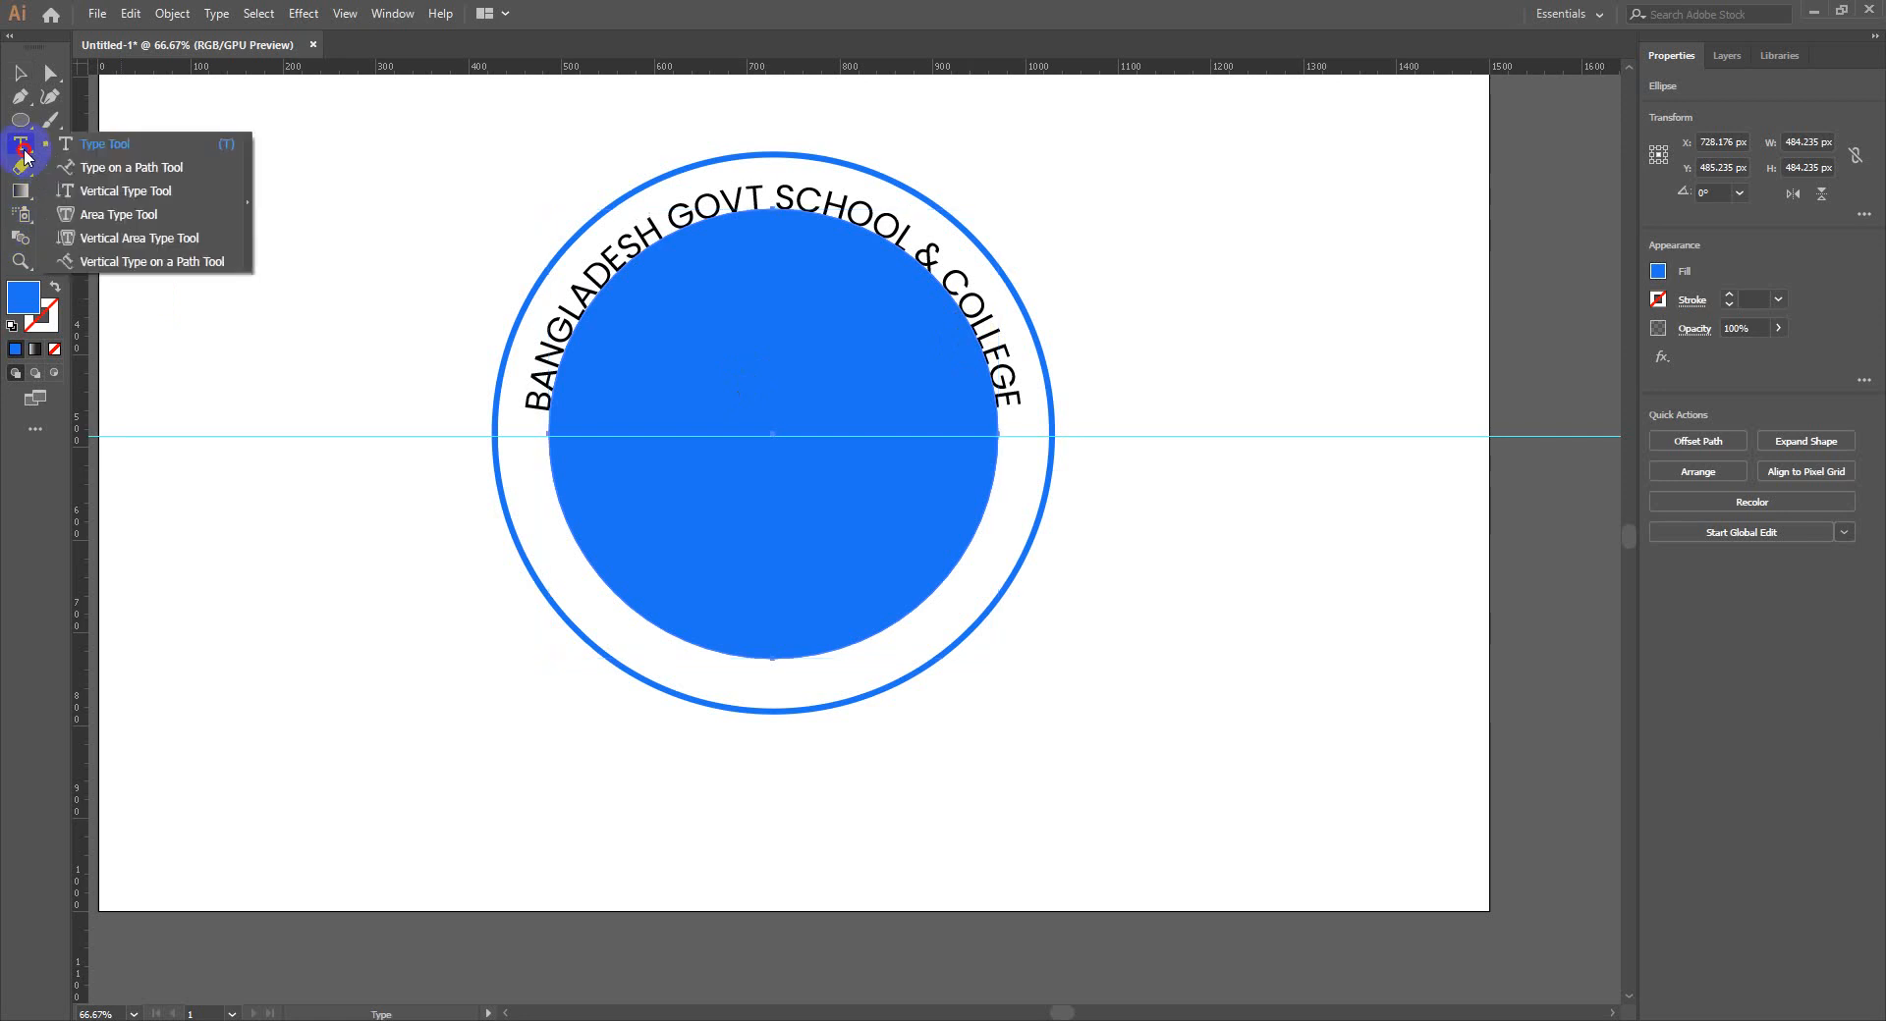
click(96, 168)
click(675, 629)
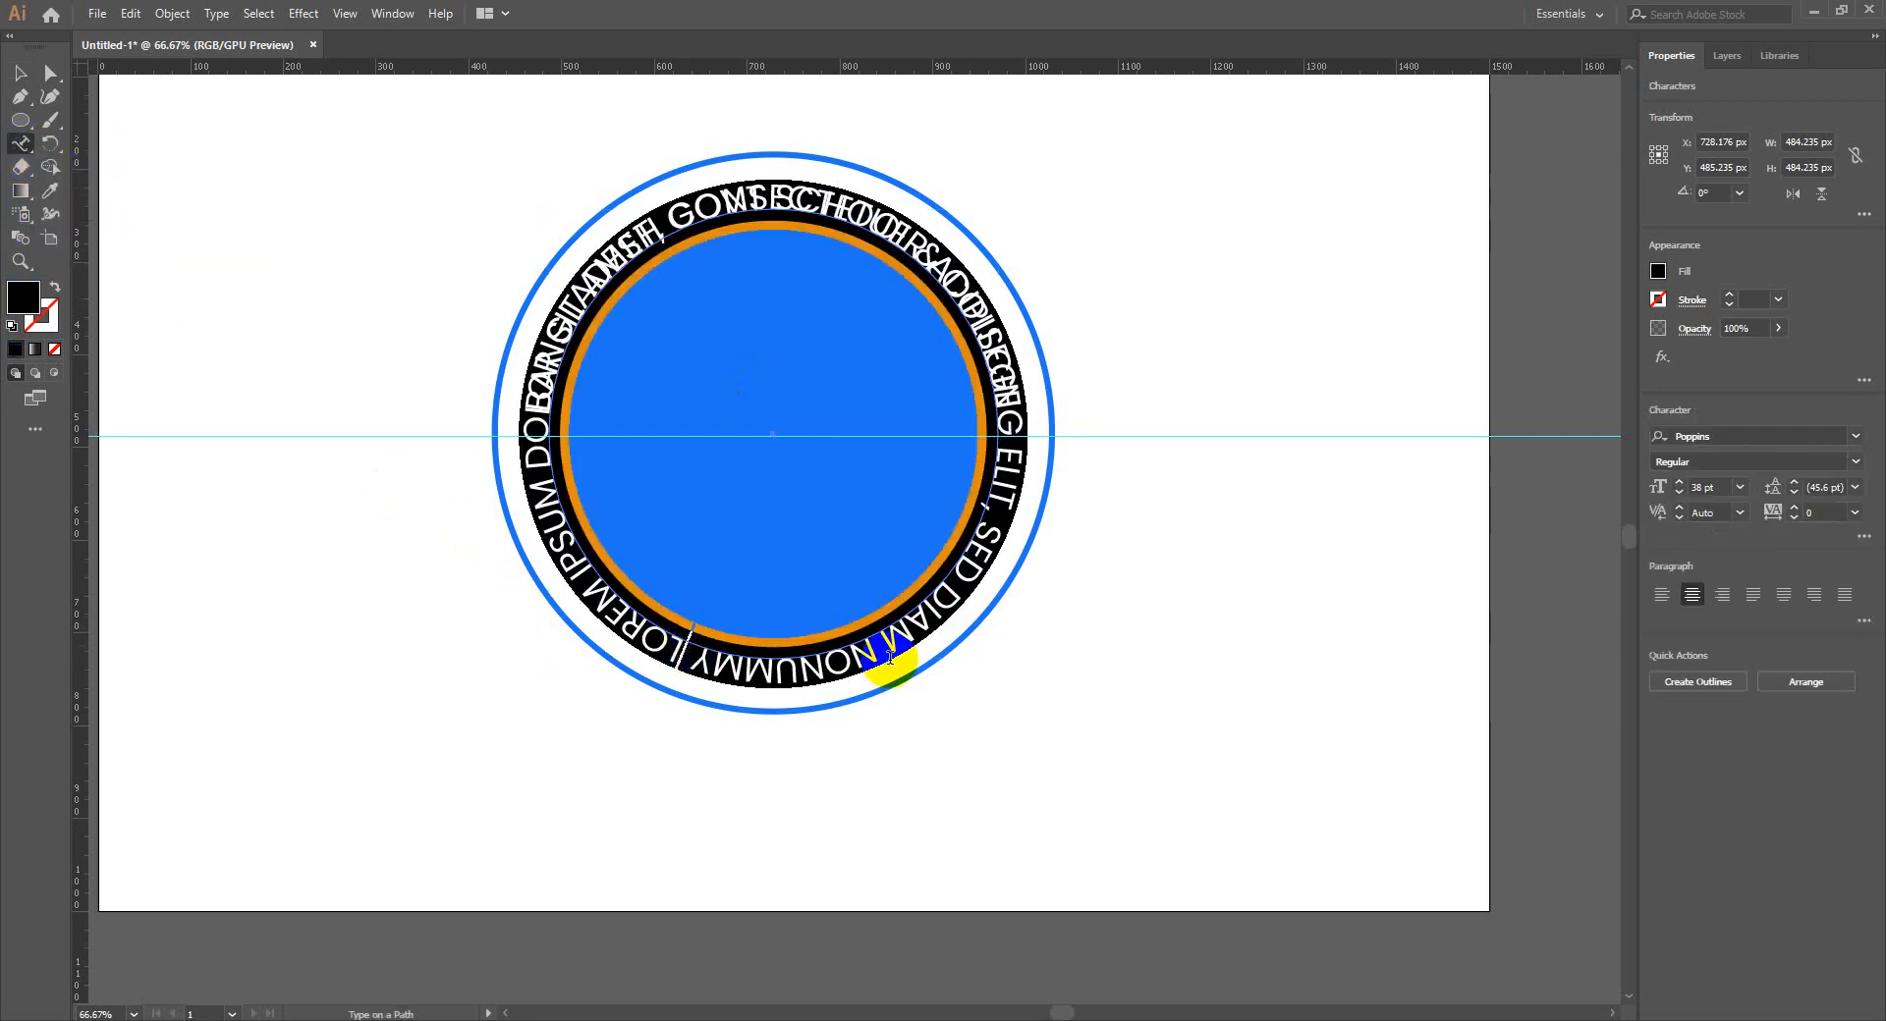
text(BANGLADESH GOVT SCHOOL & COLLEGE)
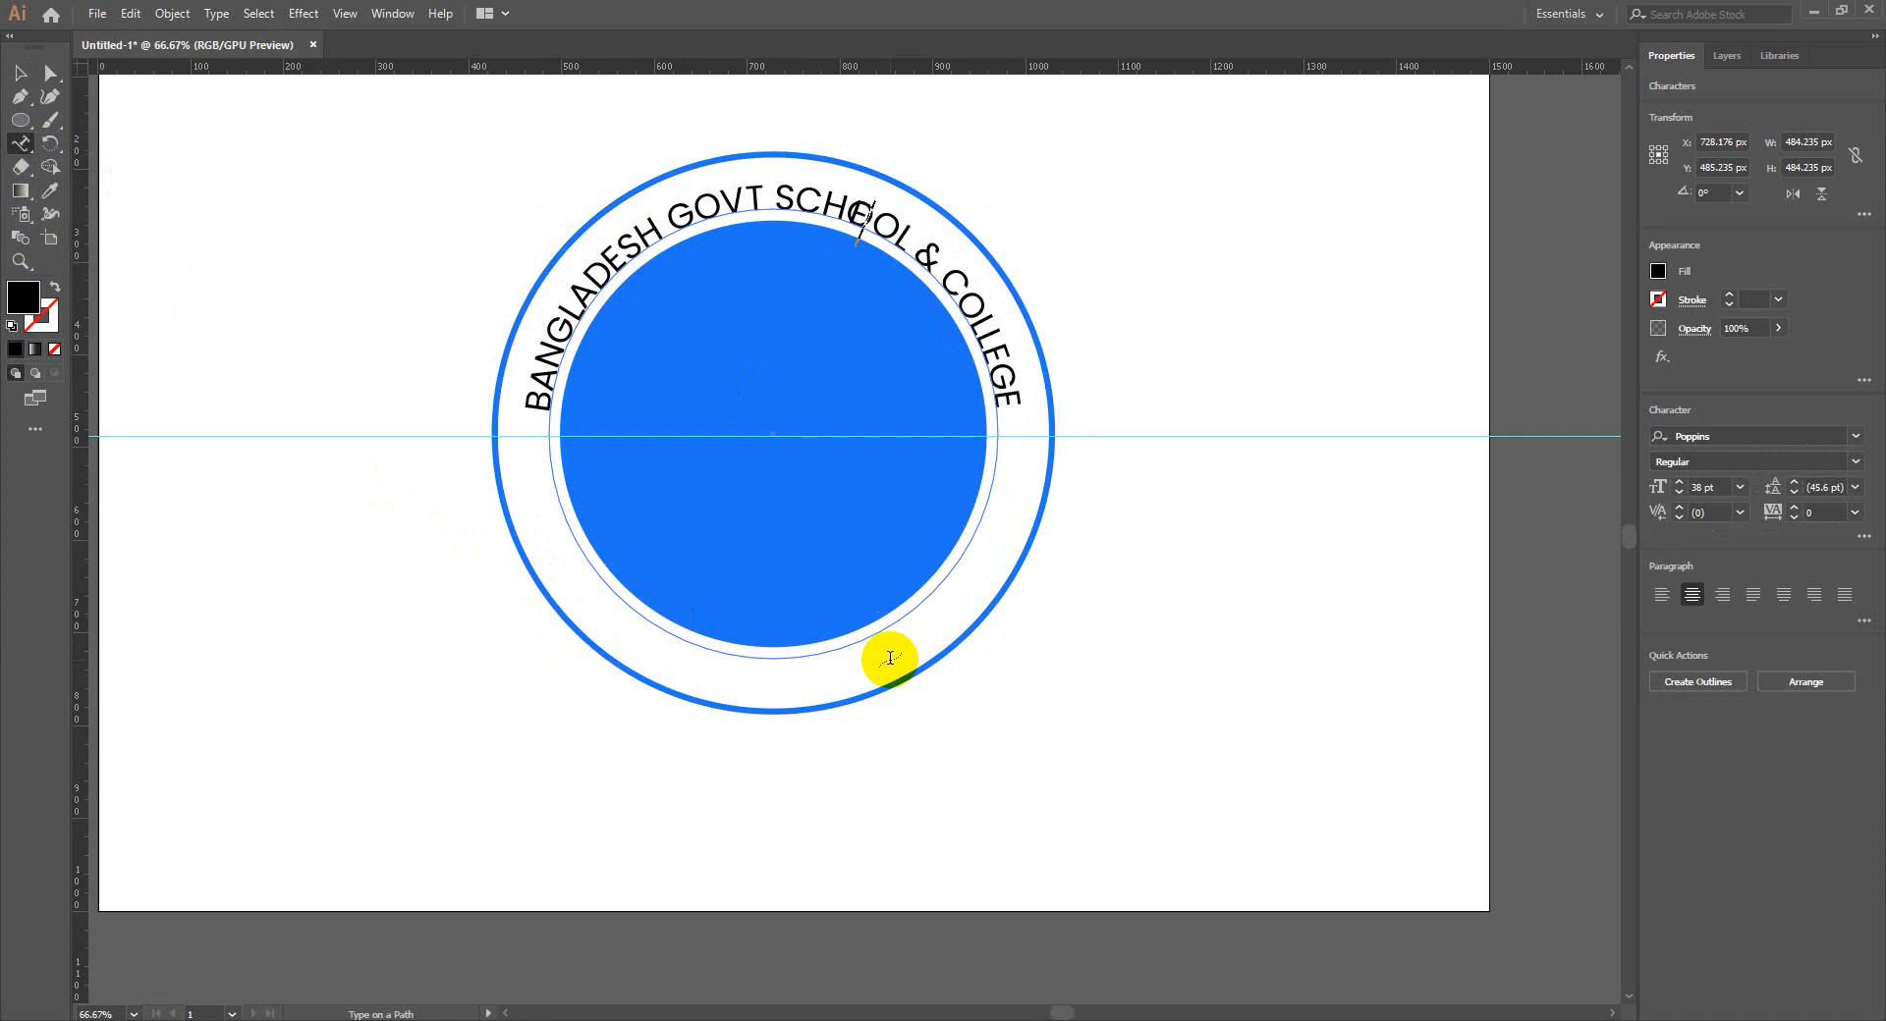
text(EST. 1997)
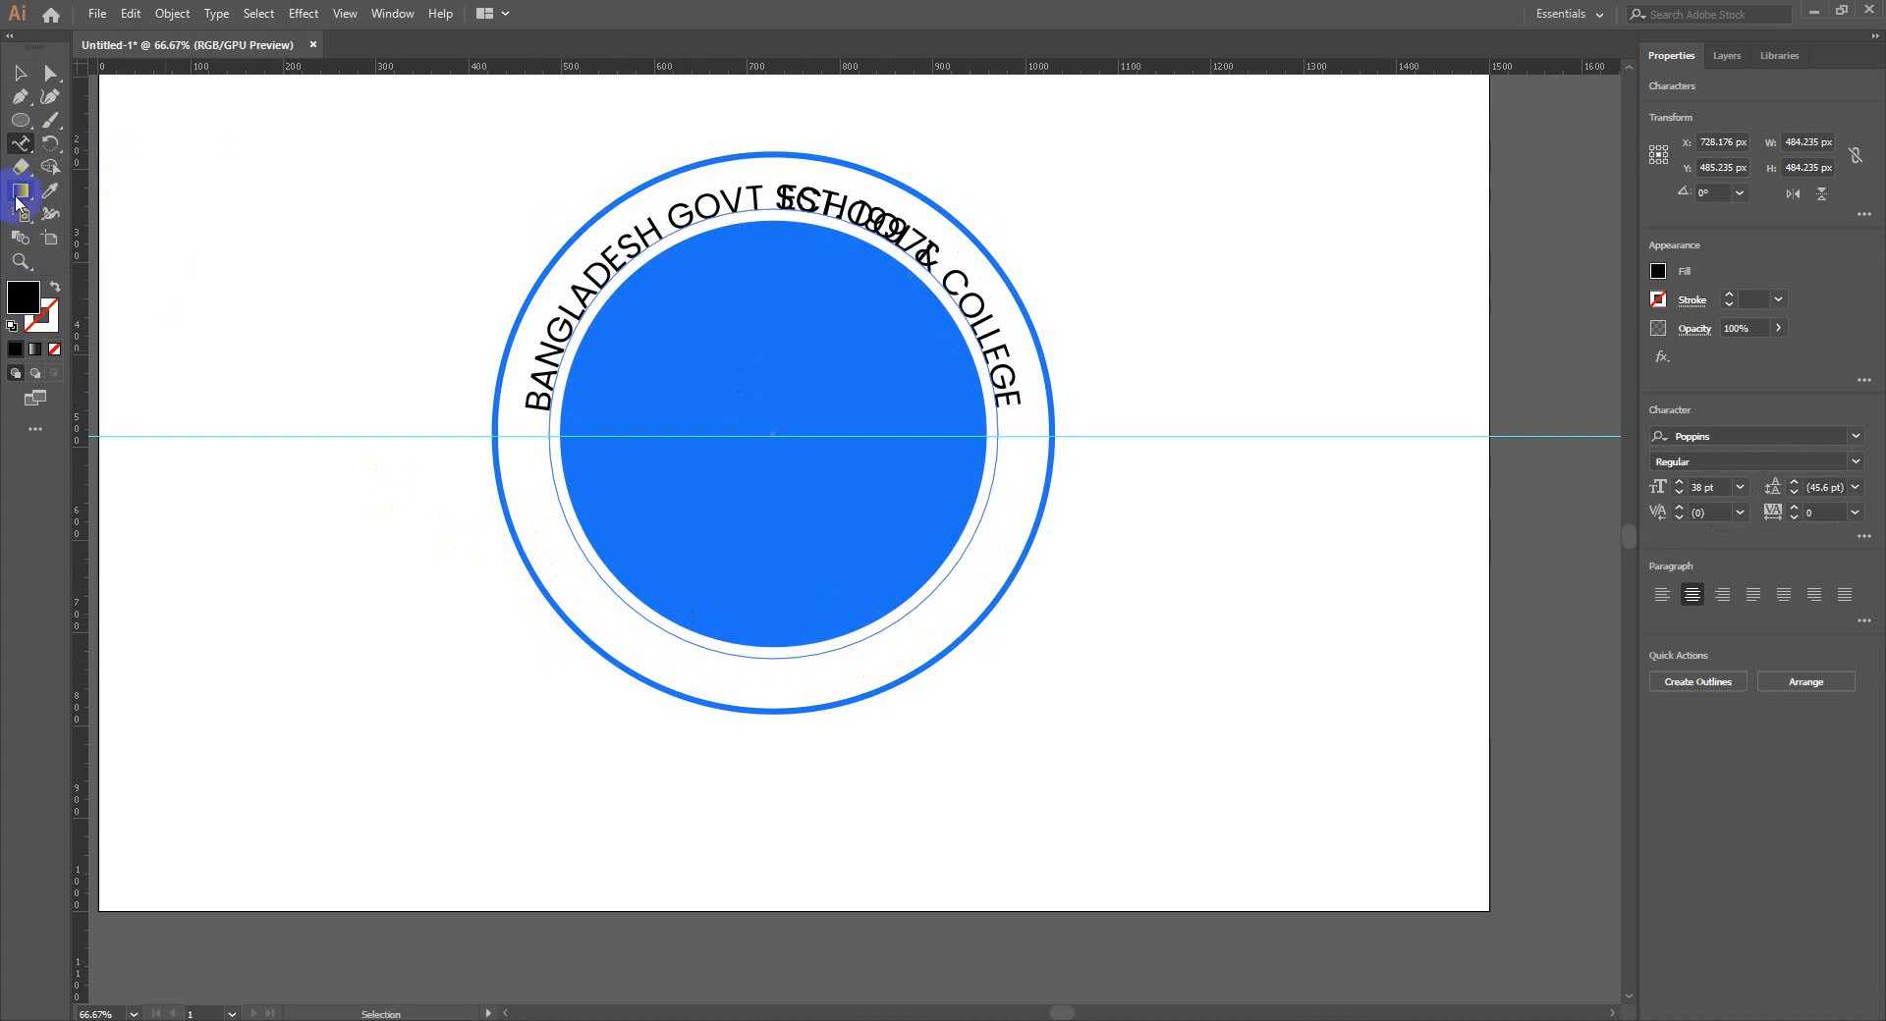
Flip the "EST. 19971" text to the inside of its path and centre it at the bottom of the circle
click(19, 73)
click(874, 269)
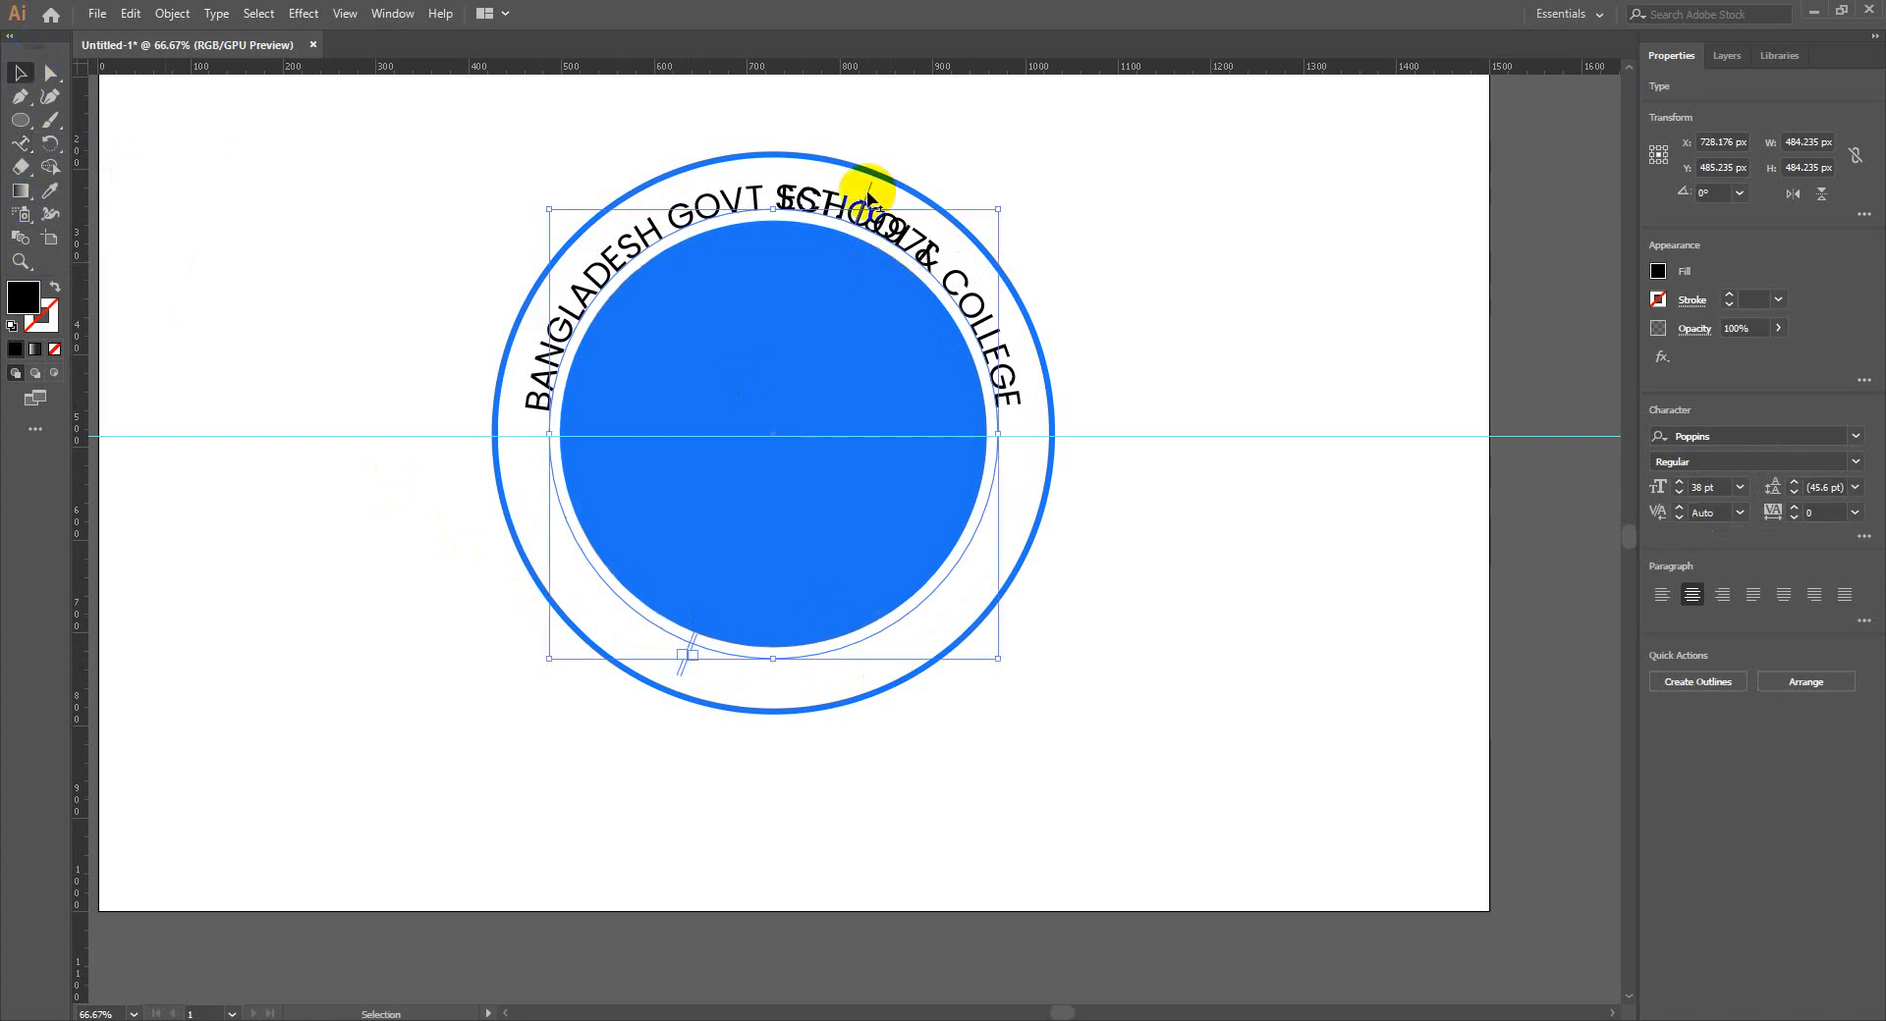
drag(868, 197, 782, 648)
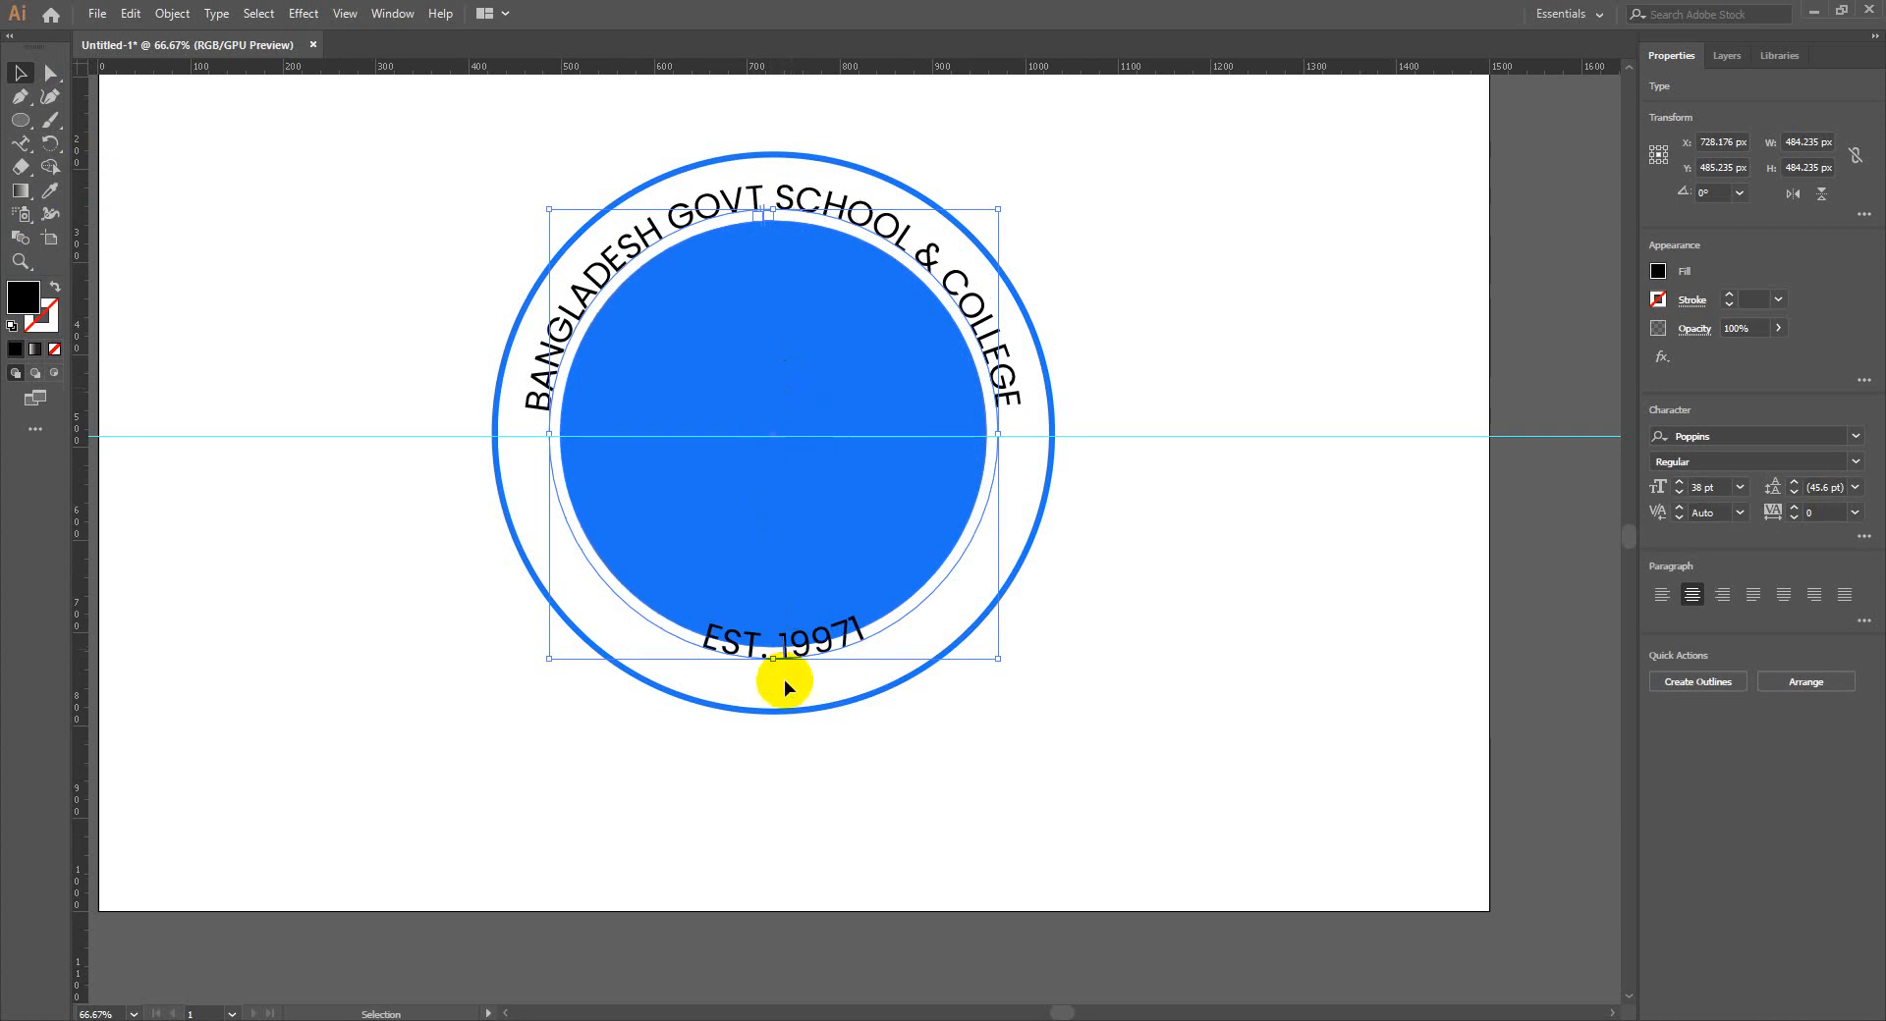
click(1273, 805)
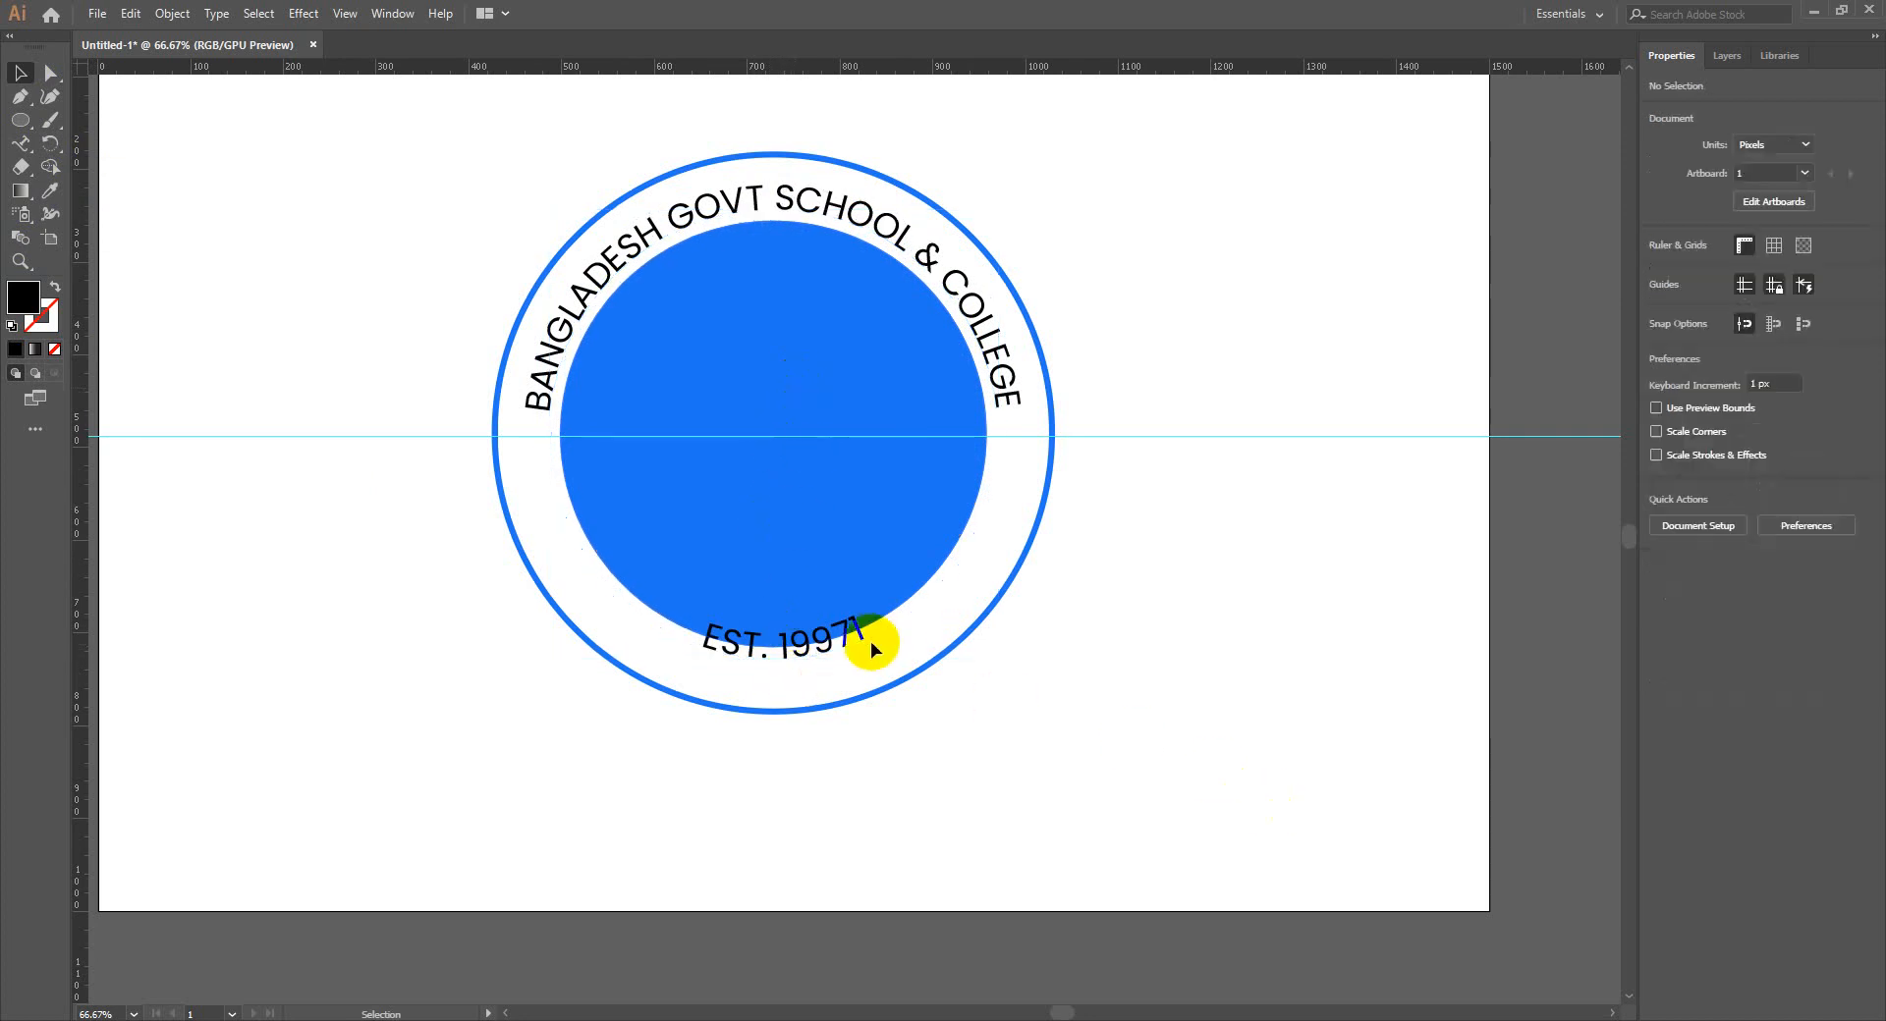
Enlarge the "EST. 19971" path text about its centre to about 546 px so it sits between the two rings
click(840, 648)
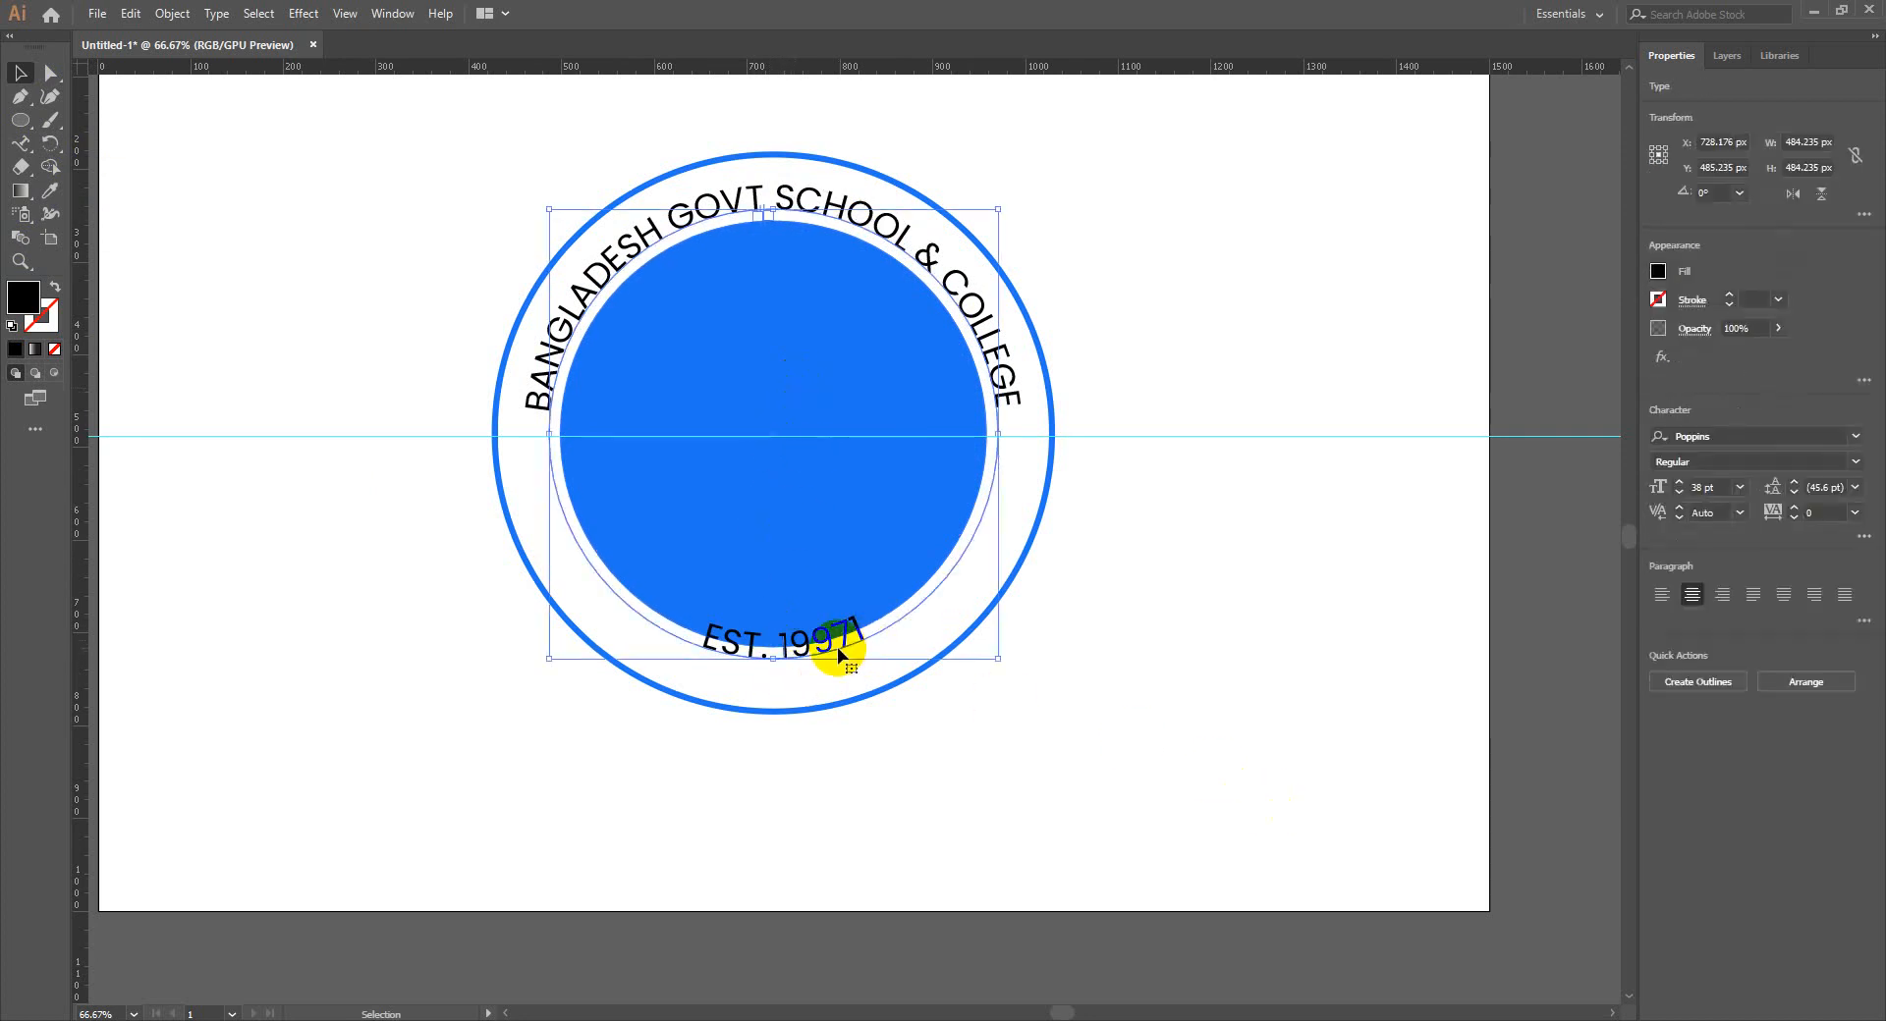
click(1099, 705)
click(805, 646)
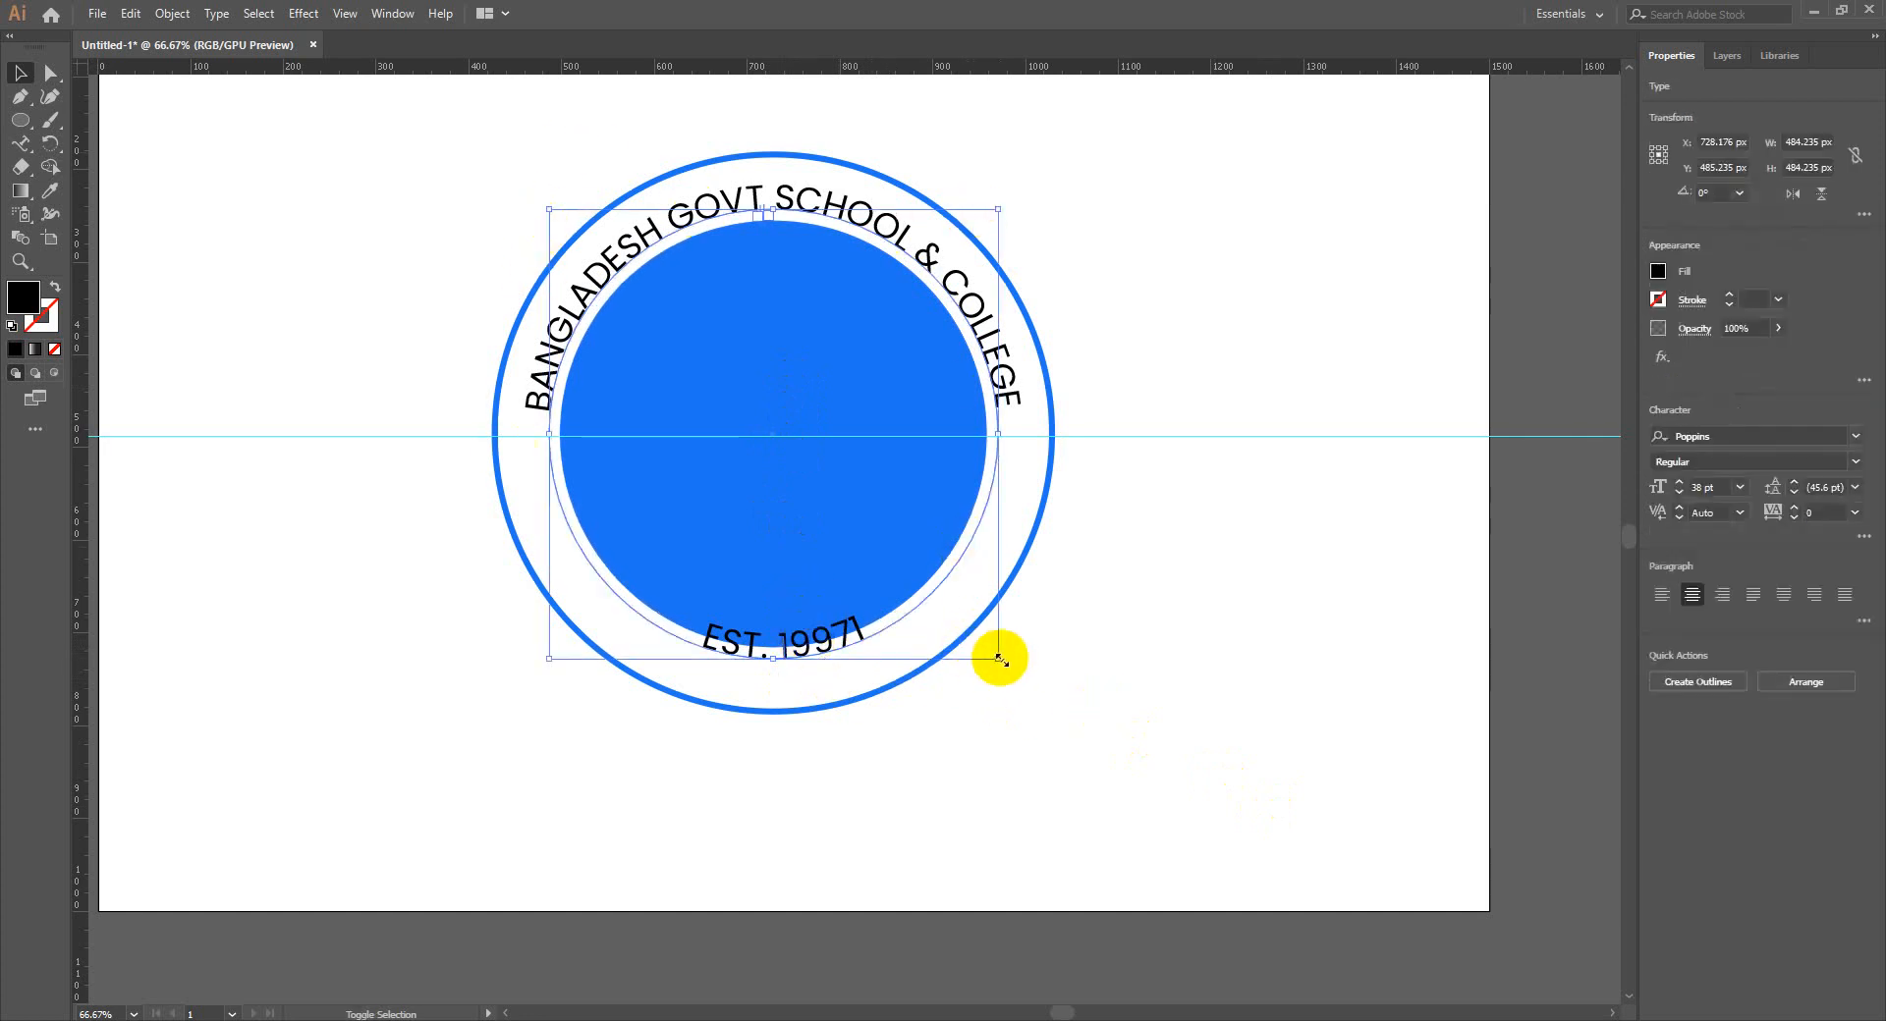
drag(999, 658, 1028, 685)
click(1094, 758)
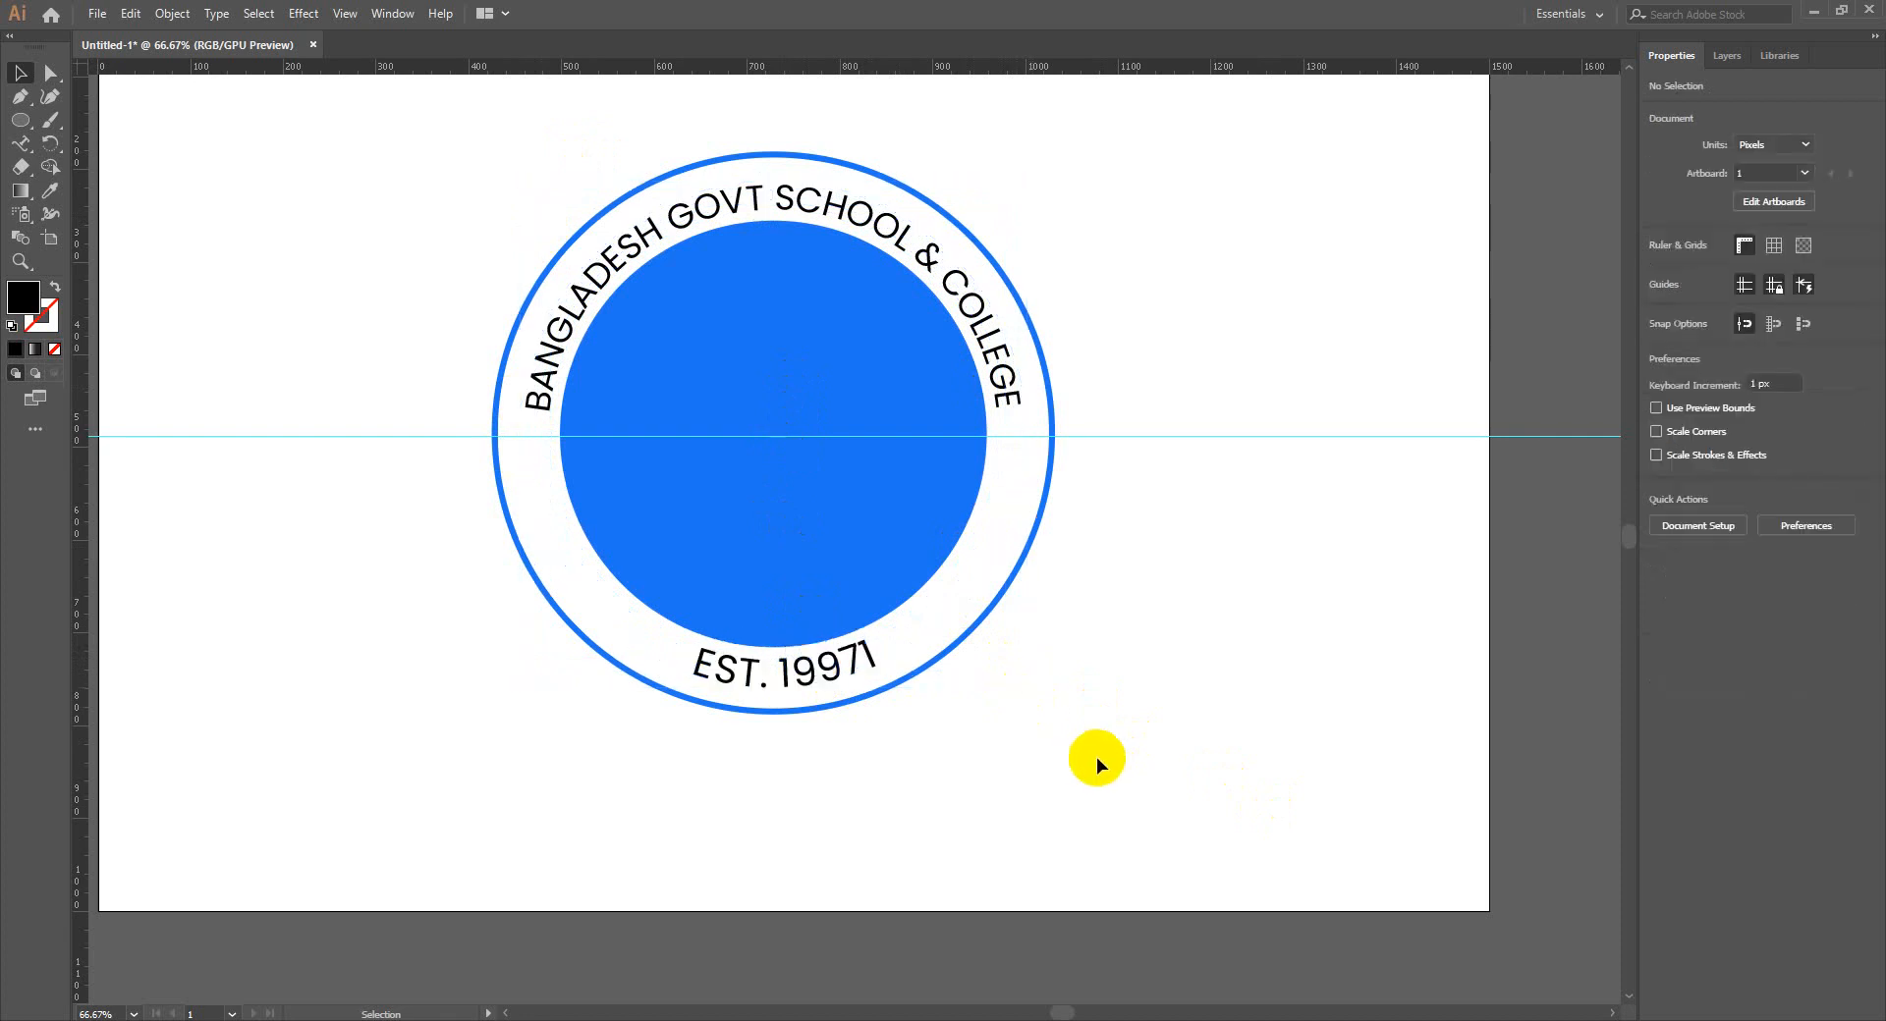
Select both path texts and enlarge them slightly together about their centre, bringing the school name's circle to about 499 px
click(987, 319)
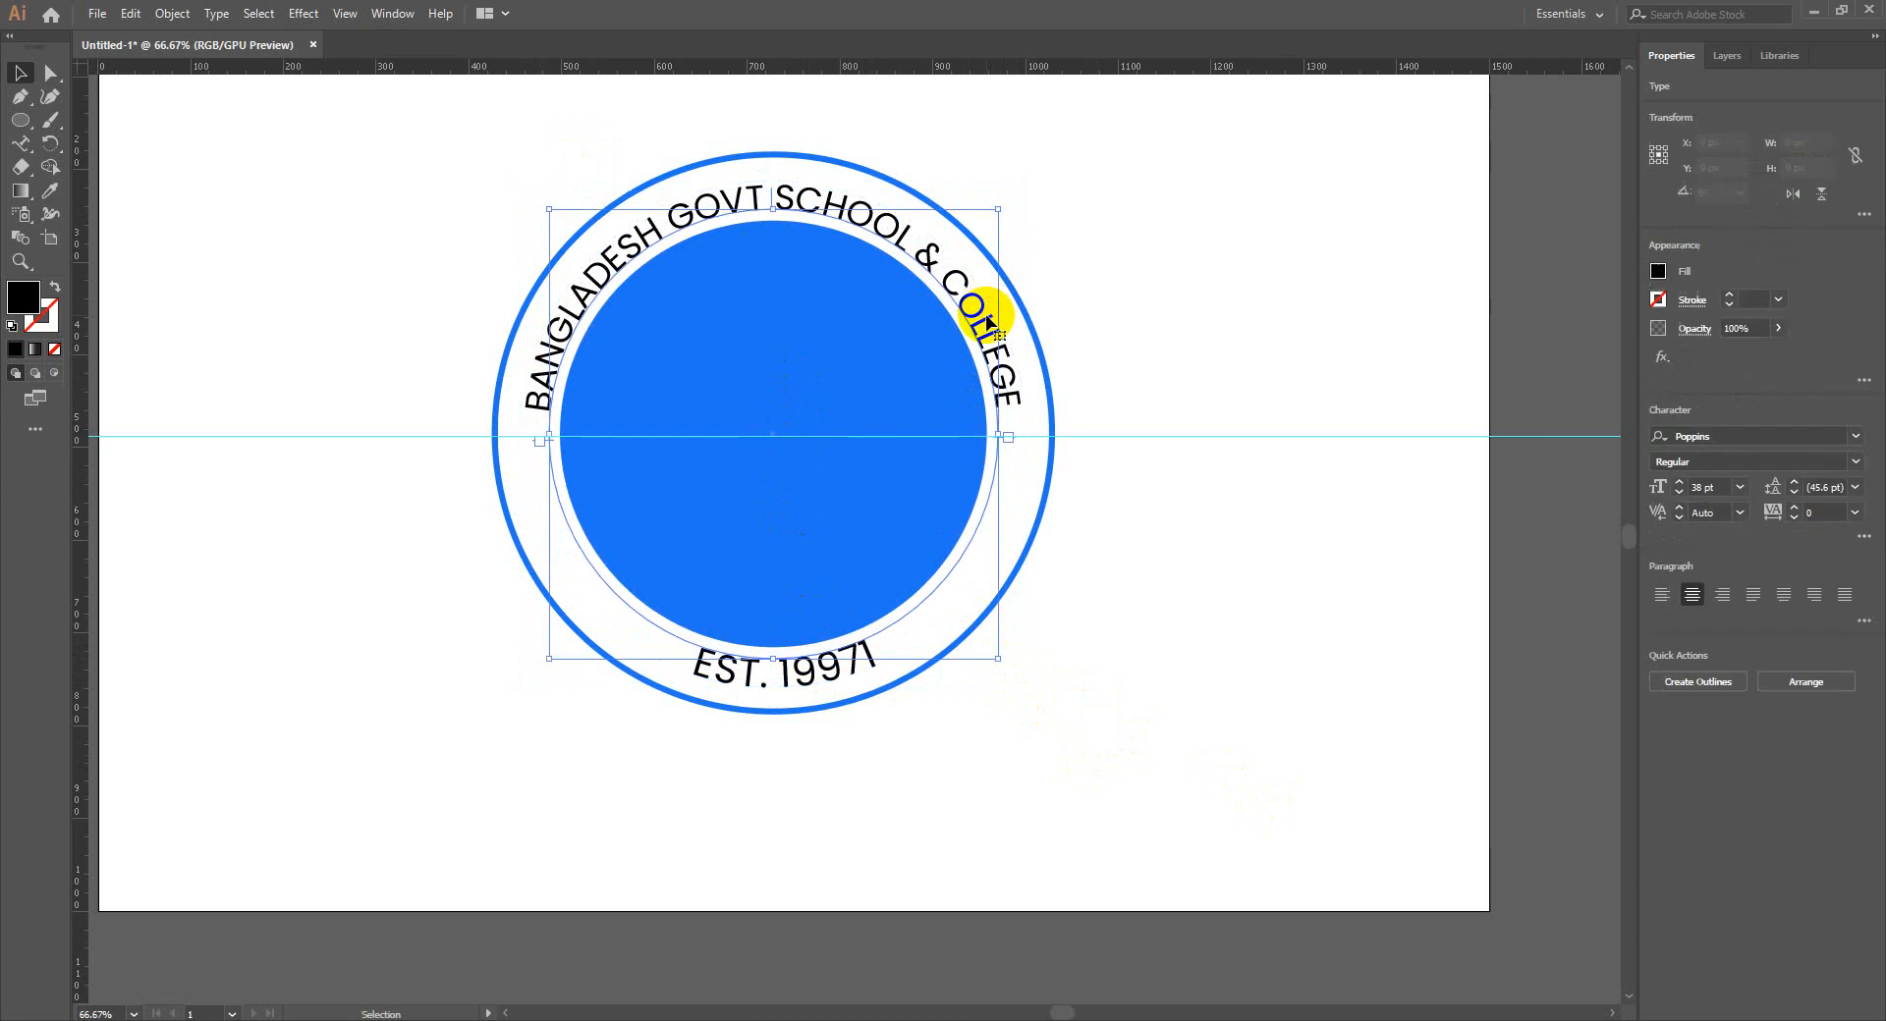
shift+click(845, 662)
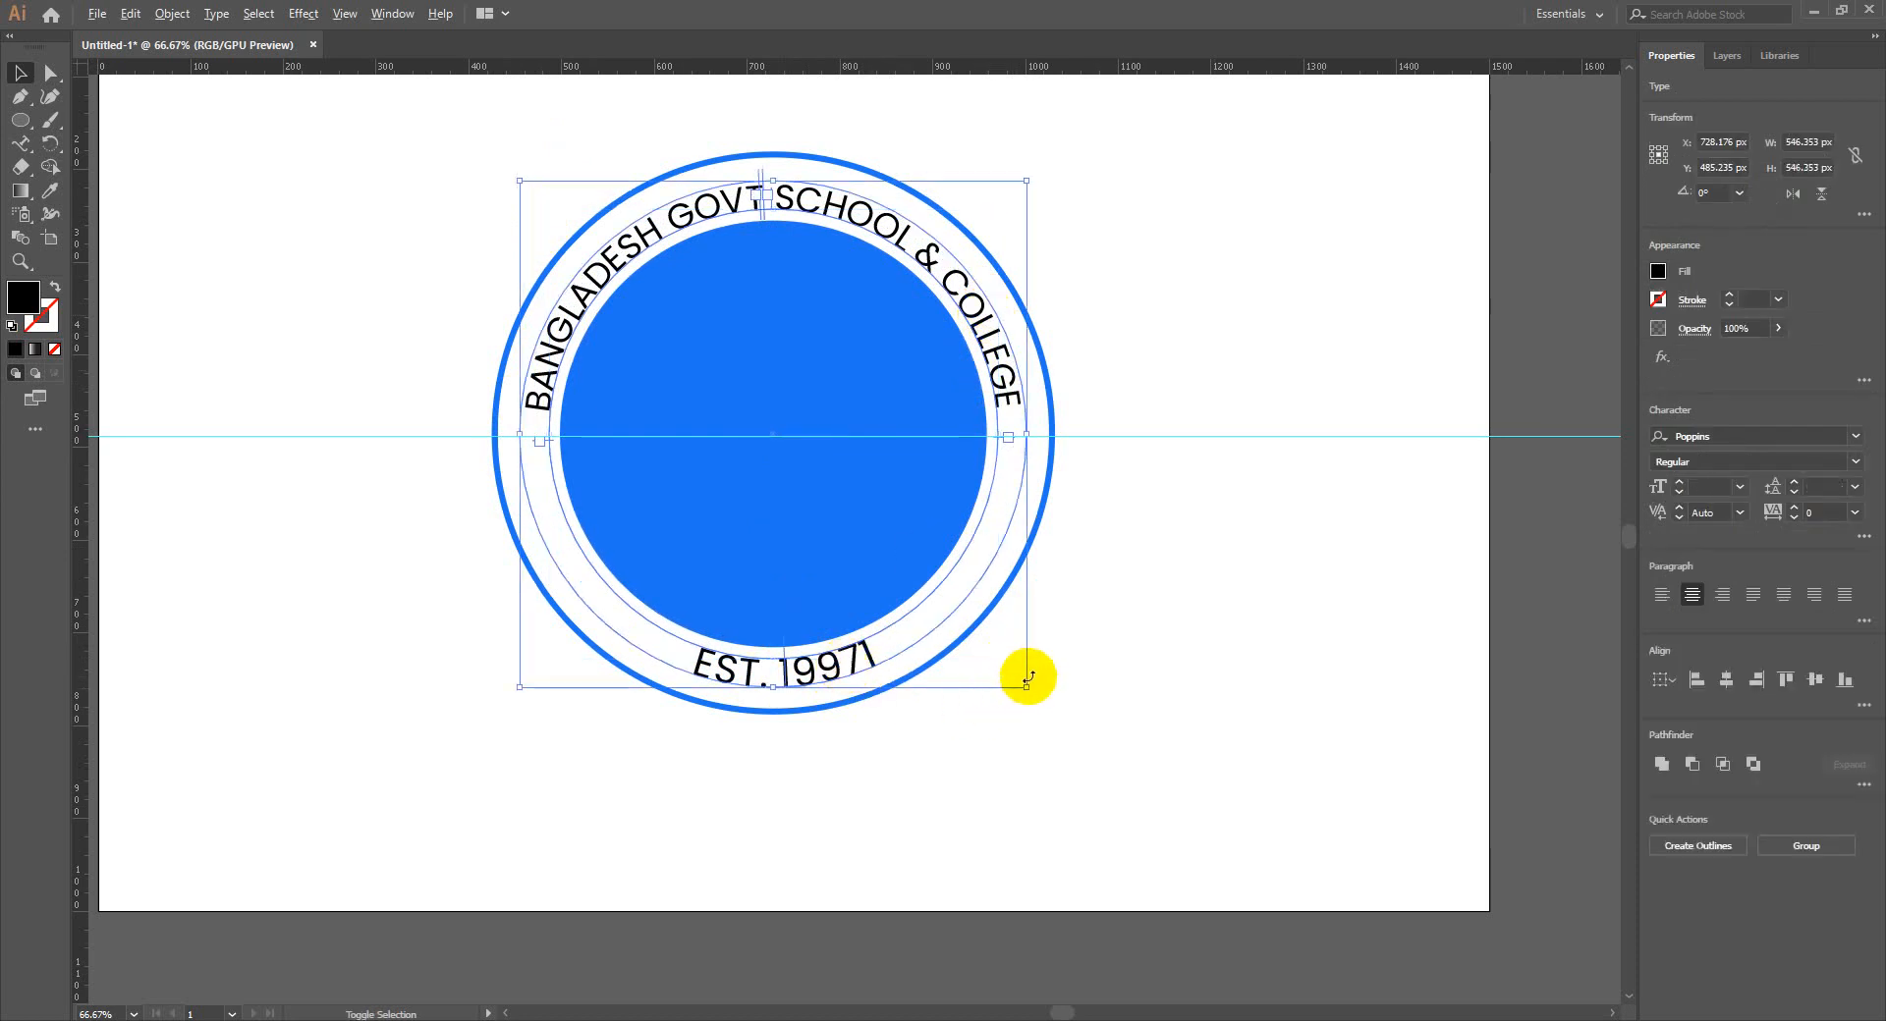
drag(1028, 678, 1031, 704)
click(1114, 722)
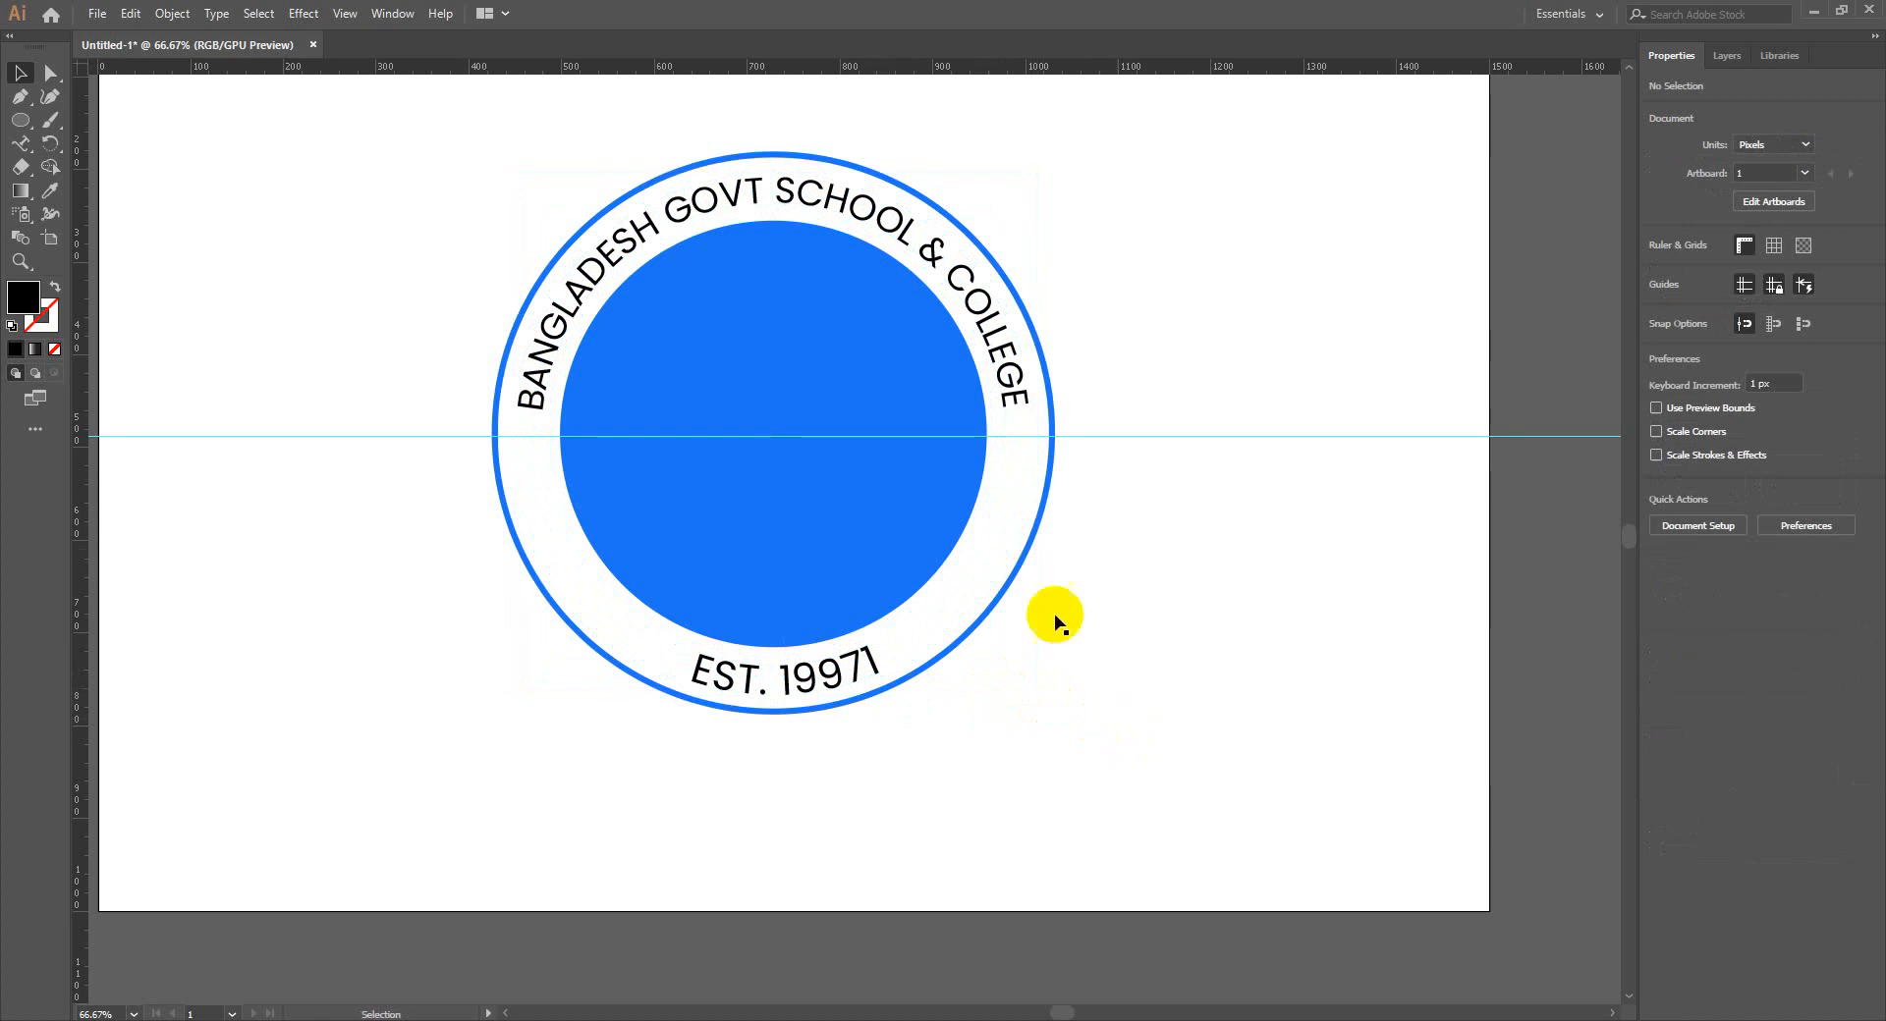
click(843, 201)
click(736, 638)
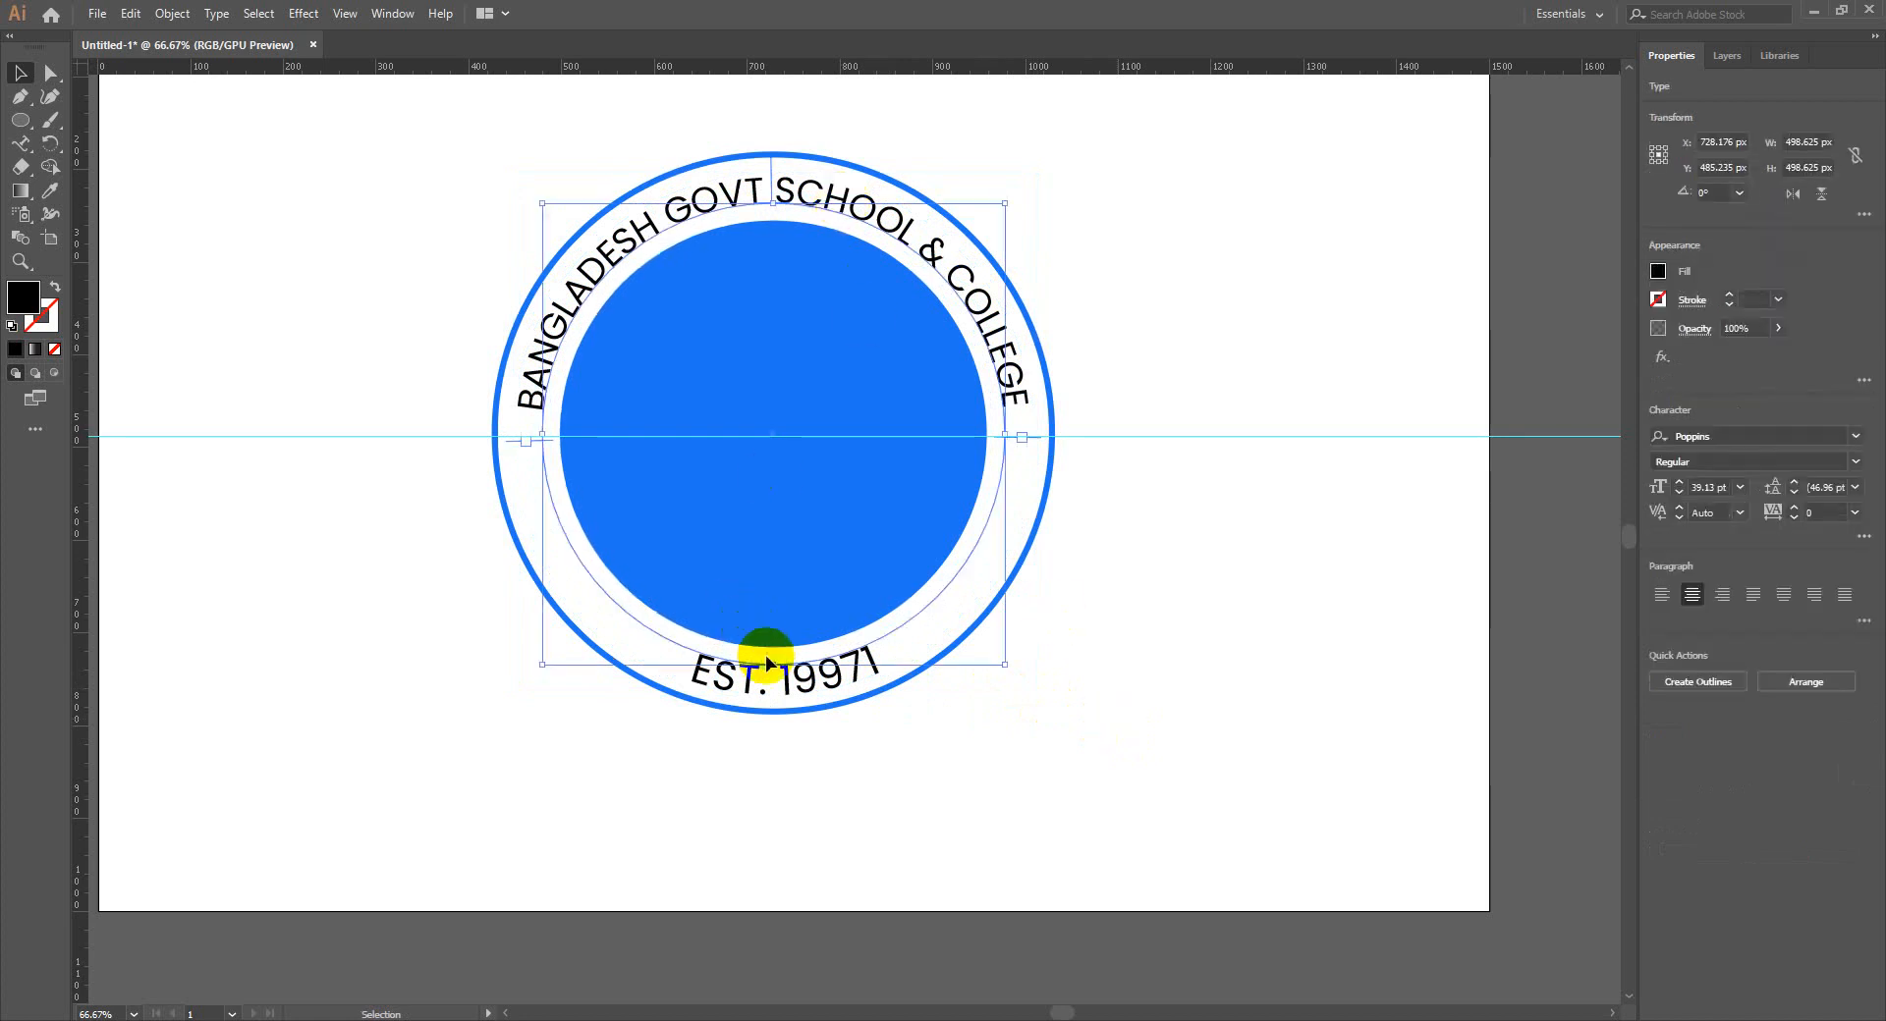
click(1117, 697)
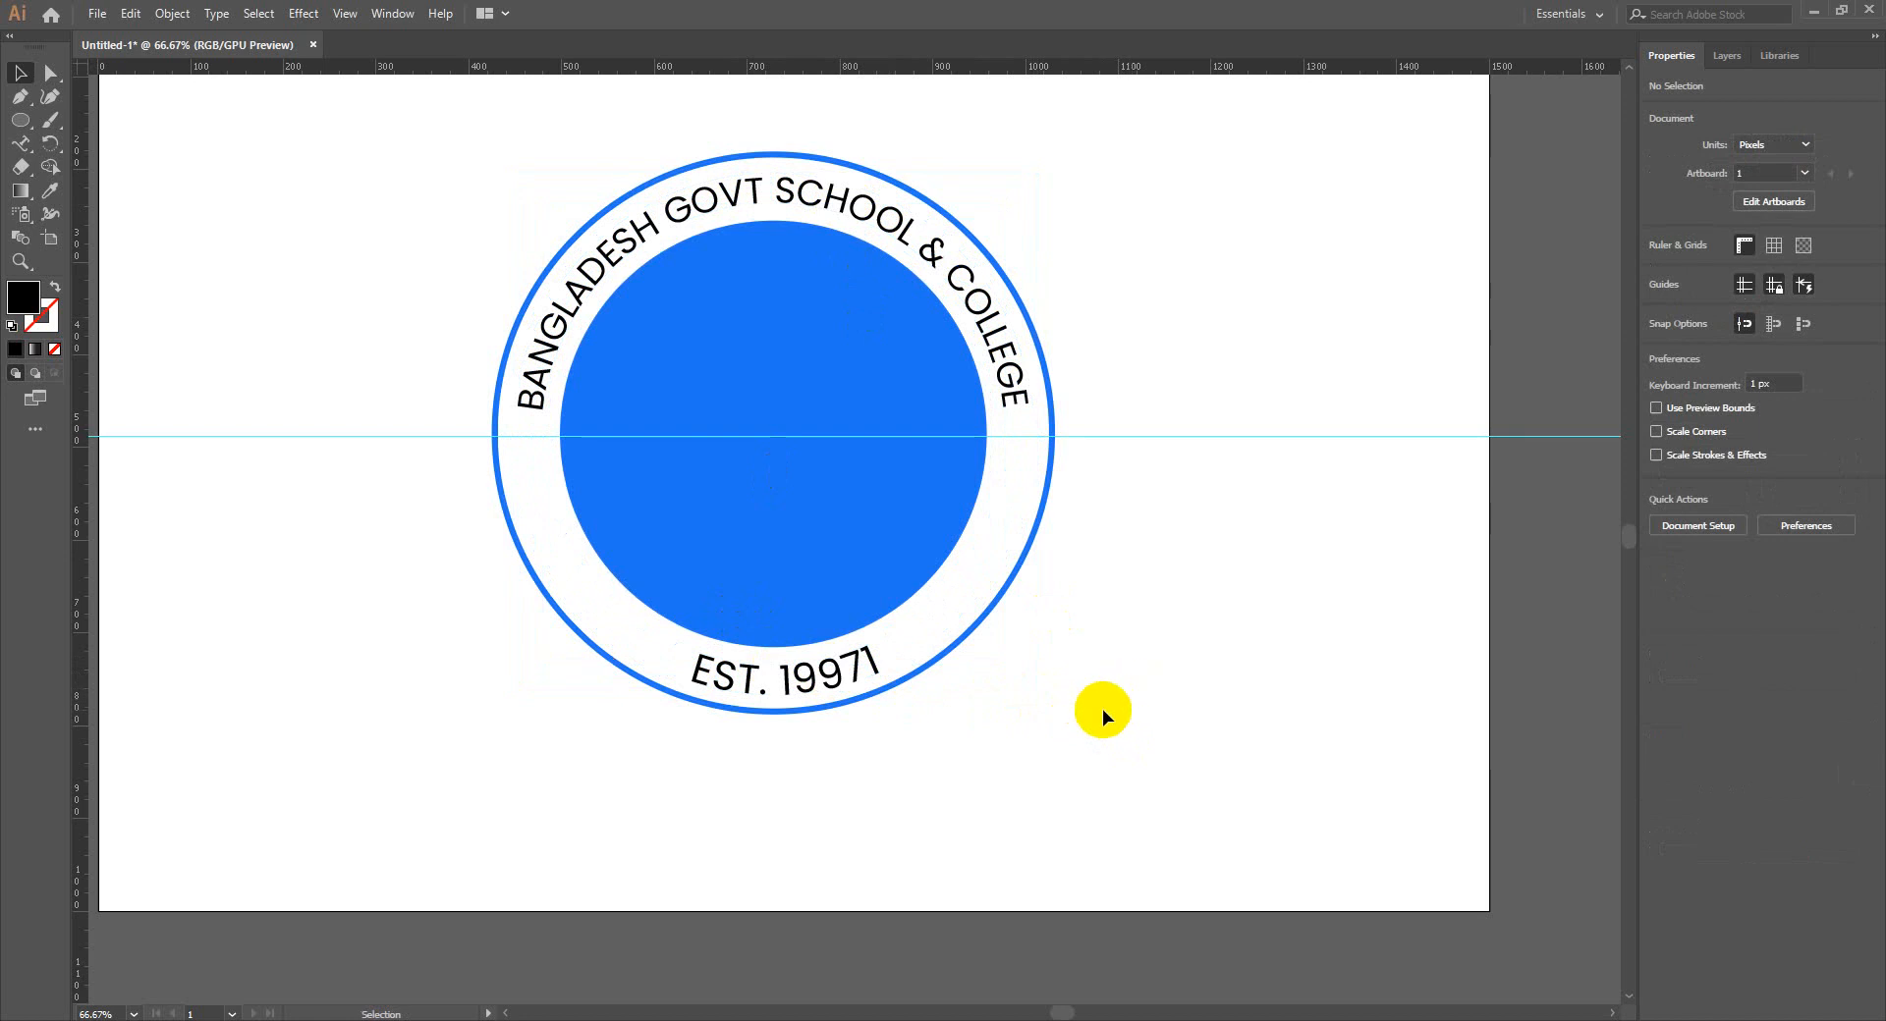
Draw a star about 40 px wide on the guide between the rings below the word BANGLADESH, and switch to the Eyedropper tool
key(space)
drag(1102, 711, 1088, 782)
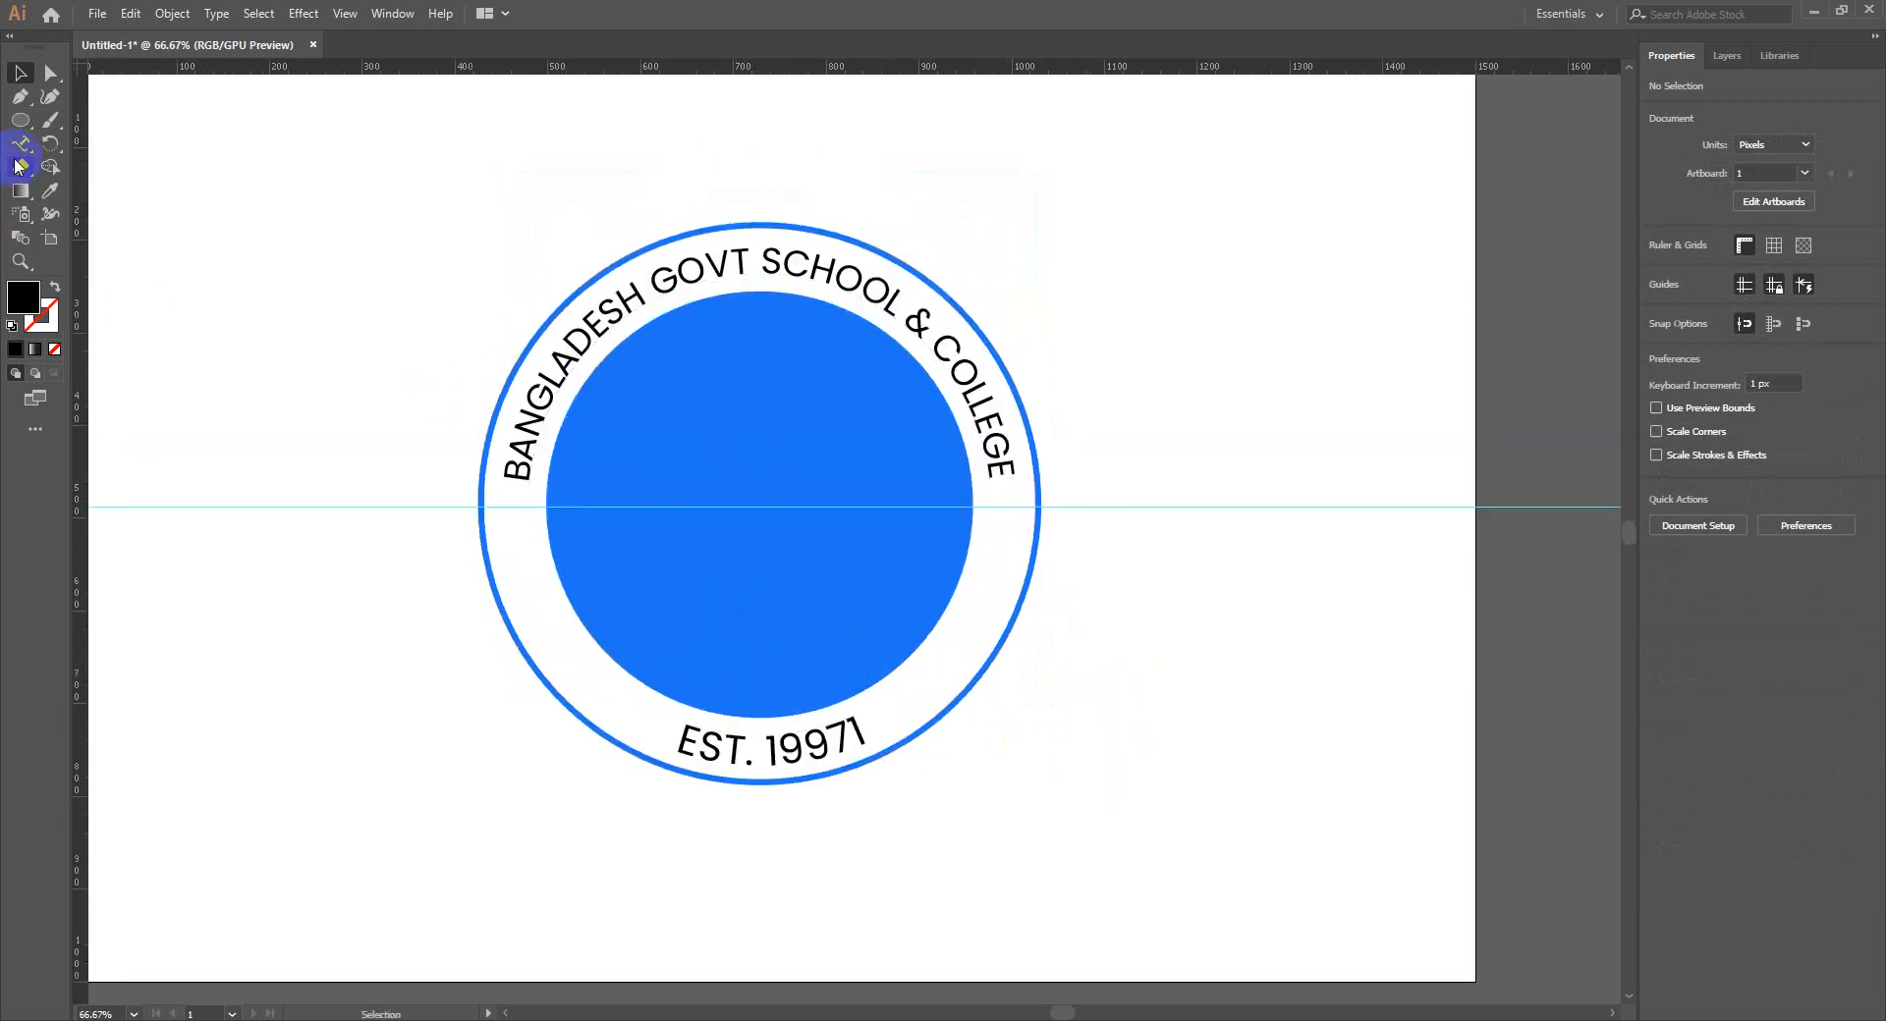
drag(19, 120, 87, 190)
drag(505, 519, 528, 525)
key(i)
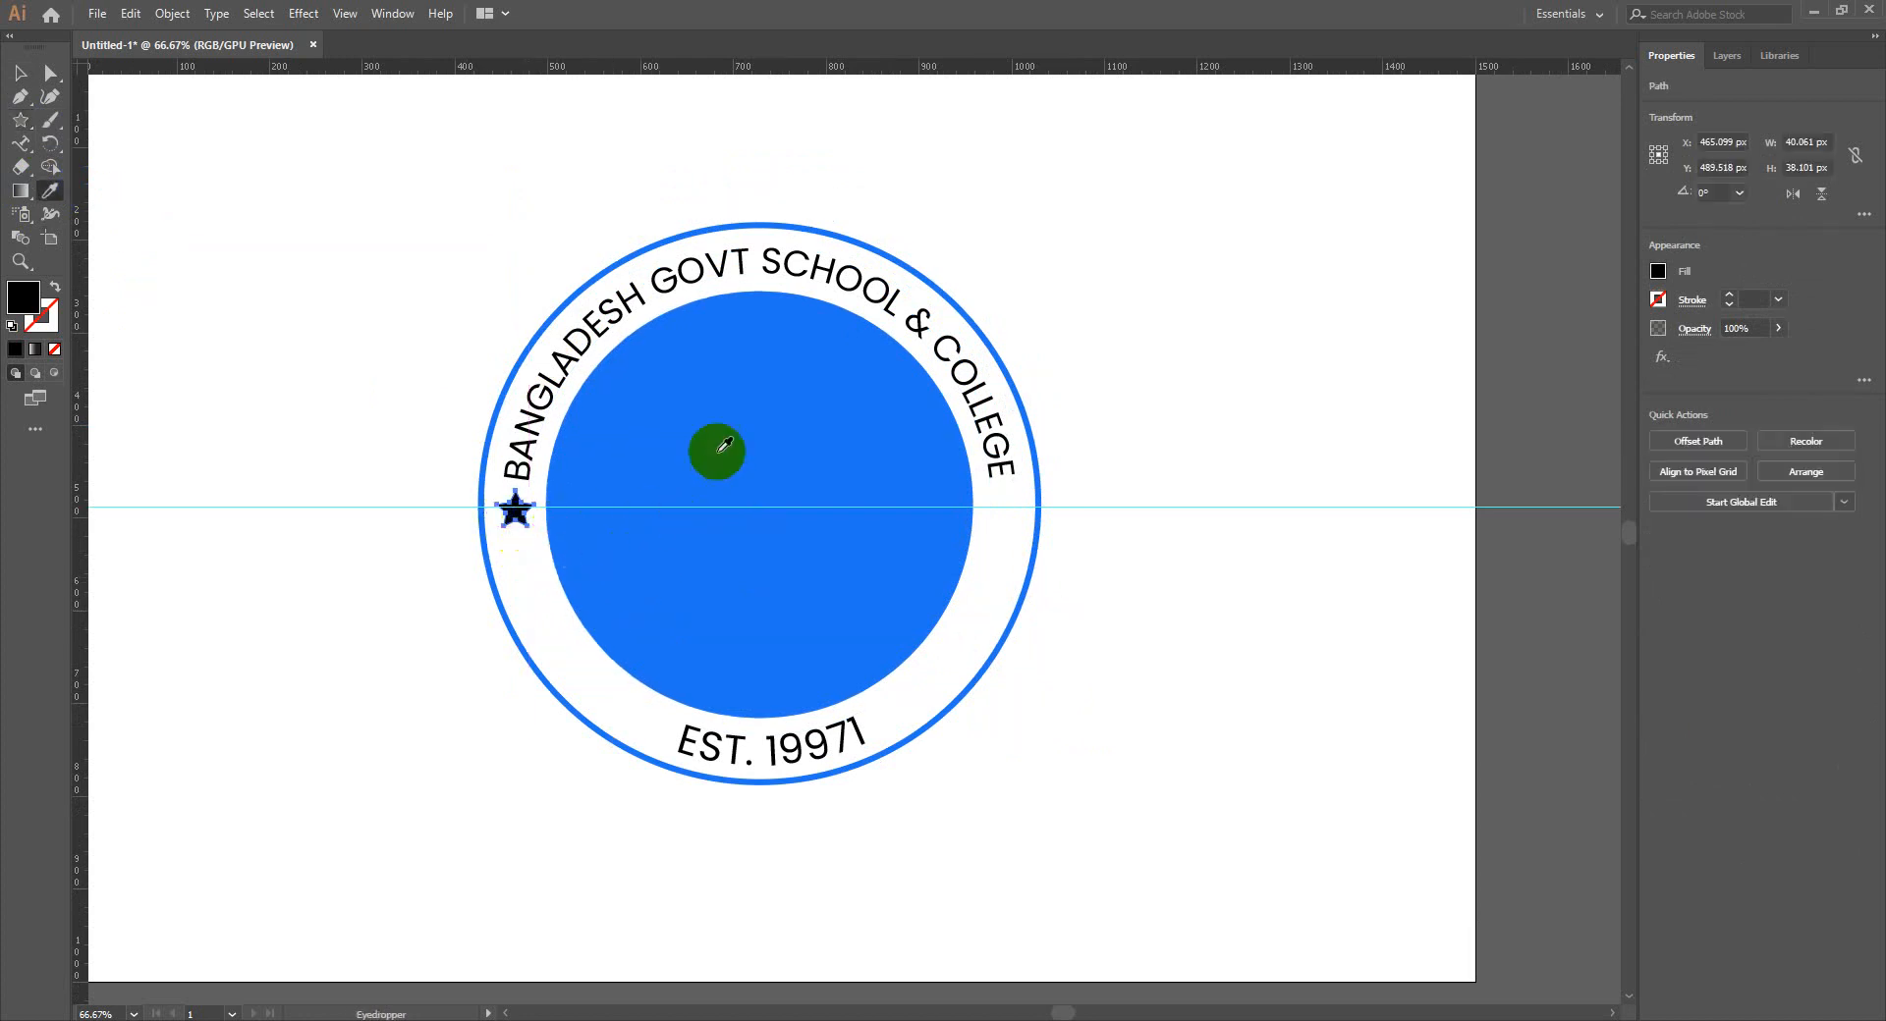
Fill the star with the inner circle's blue and place a copy at the opposite side of the ring below COLLEGE
click(707, 425)
key(v)
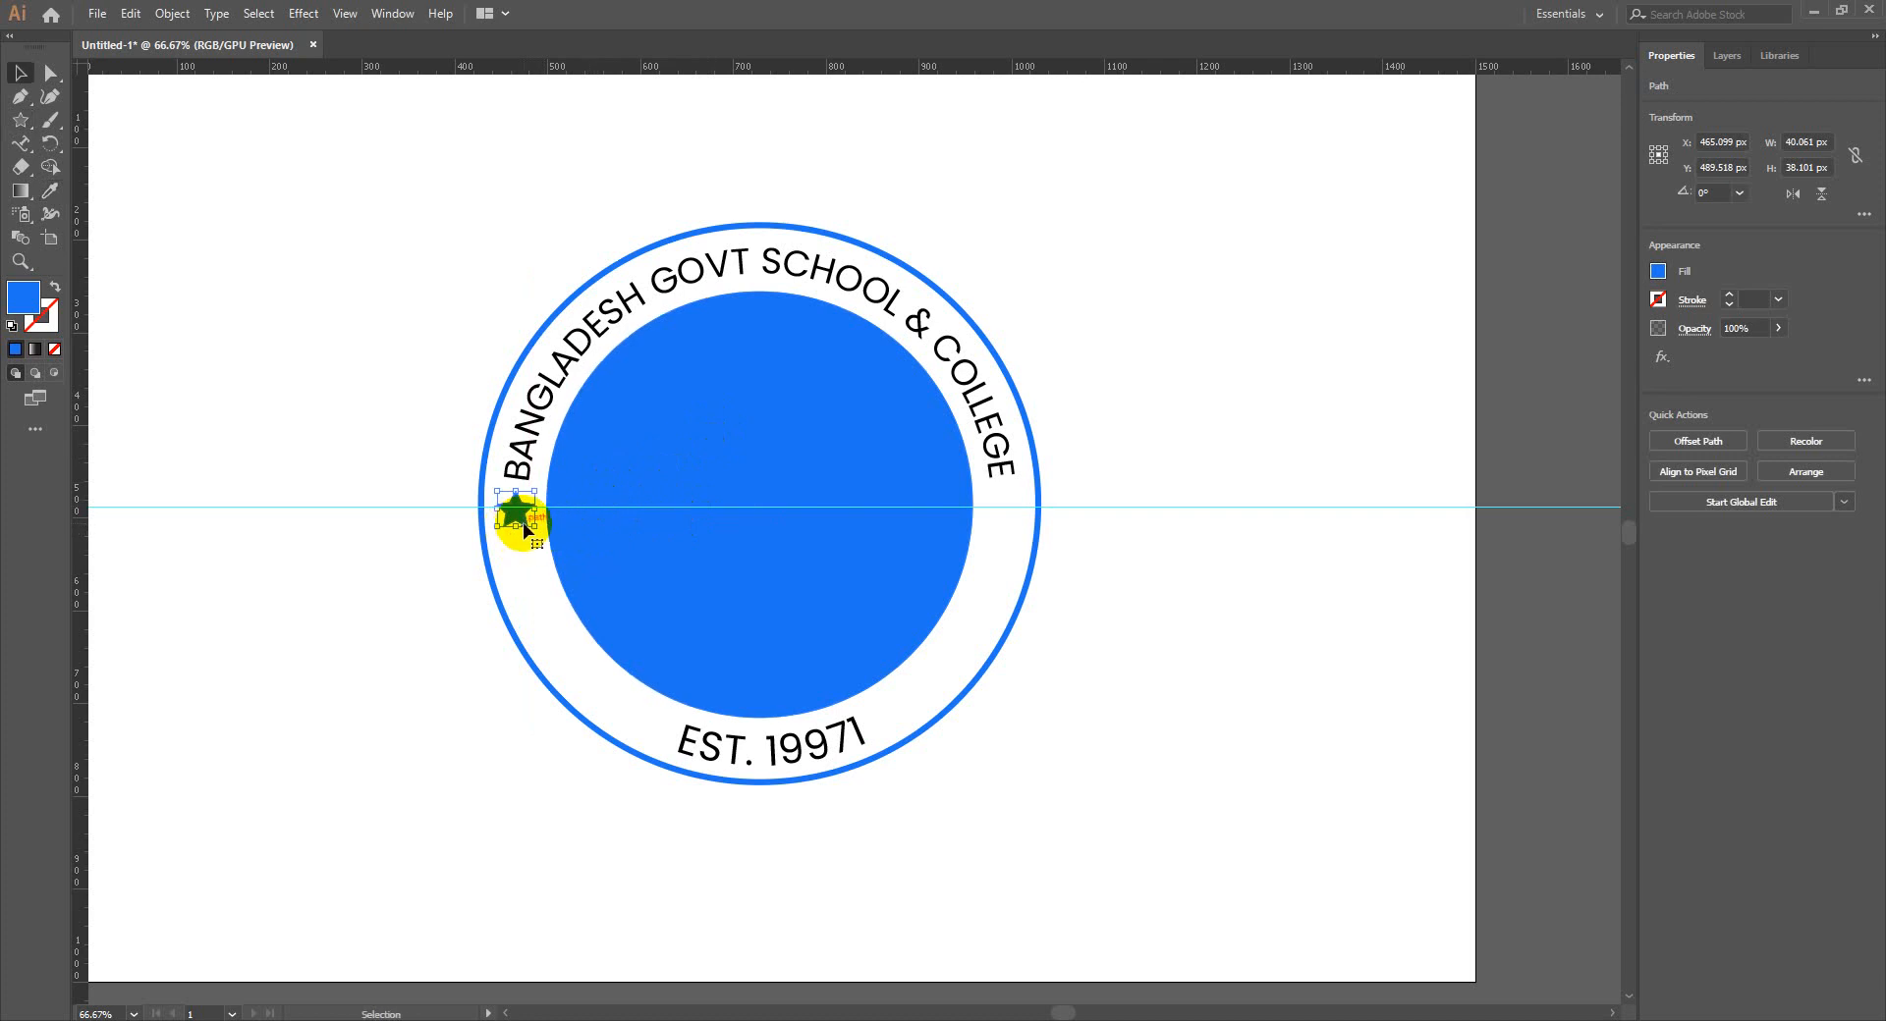
key(alt)
click(686, 42)
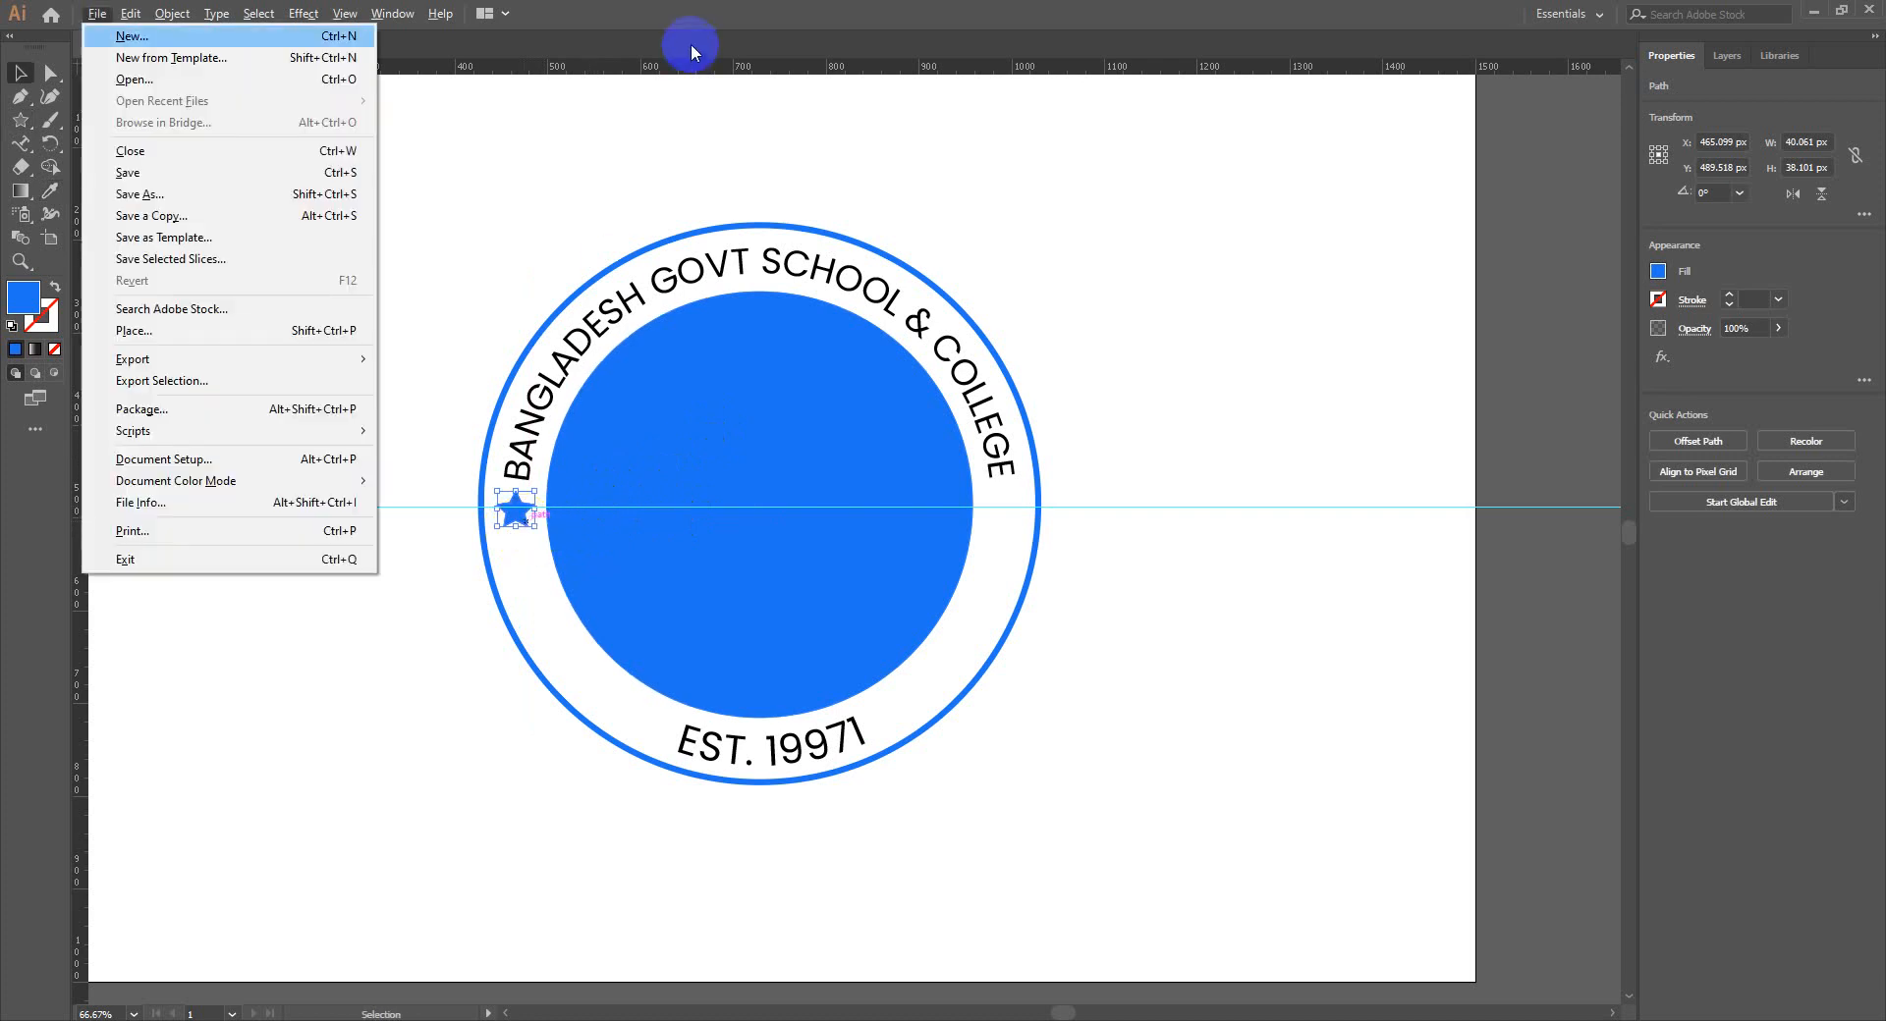
drag(499, 531, 1026, 597)
click(1084, 654)
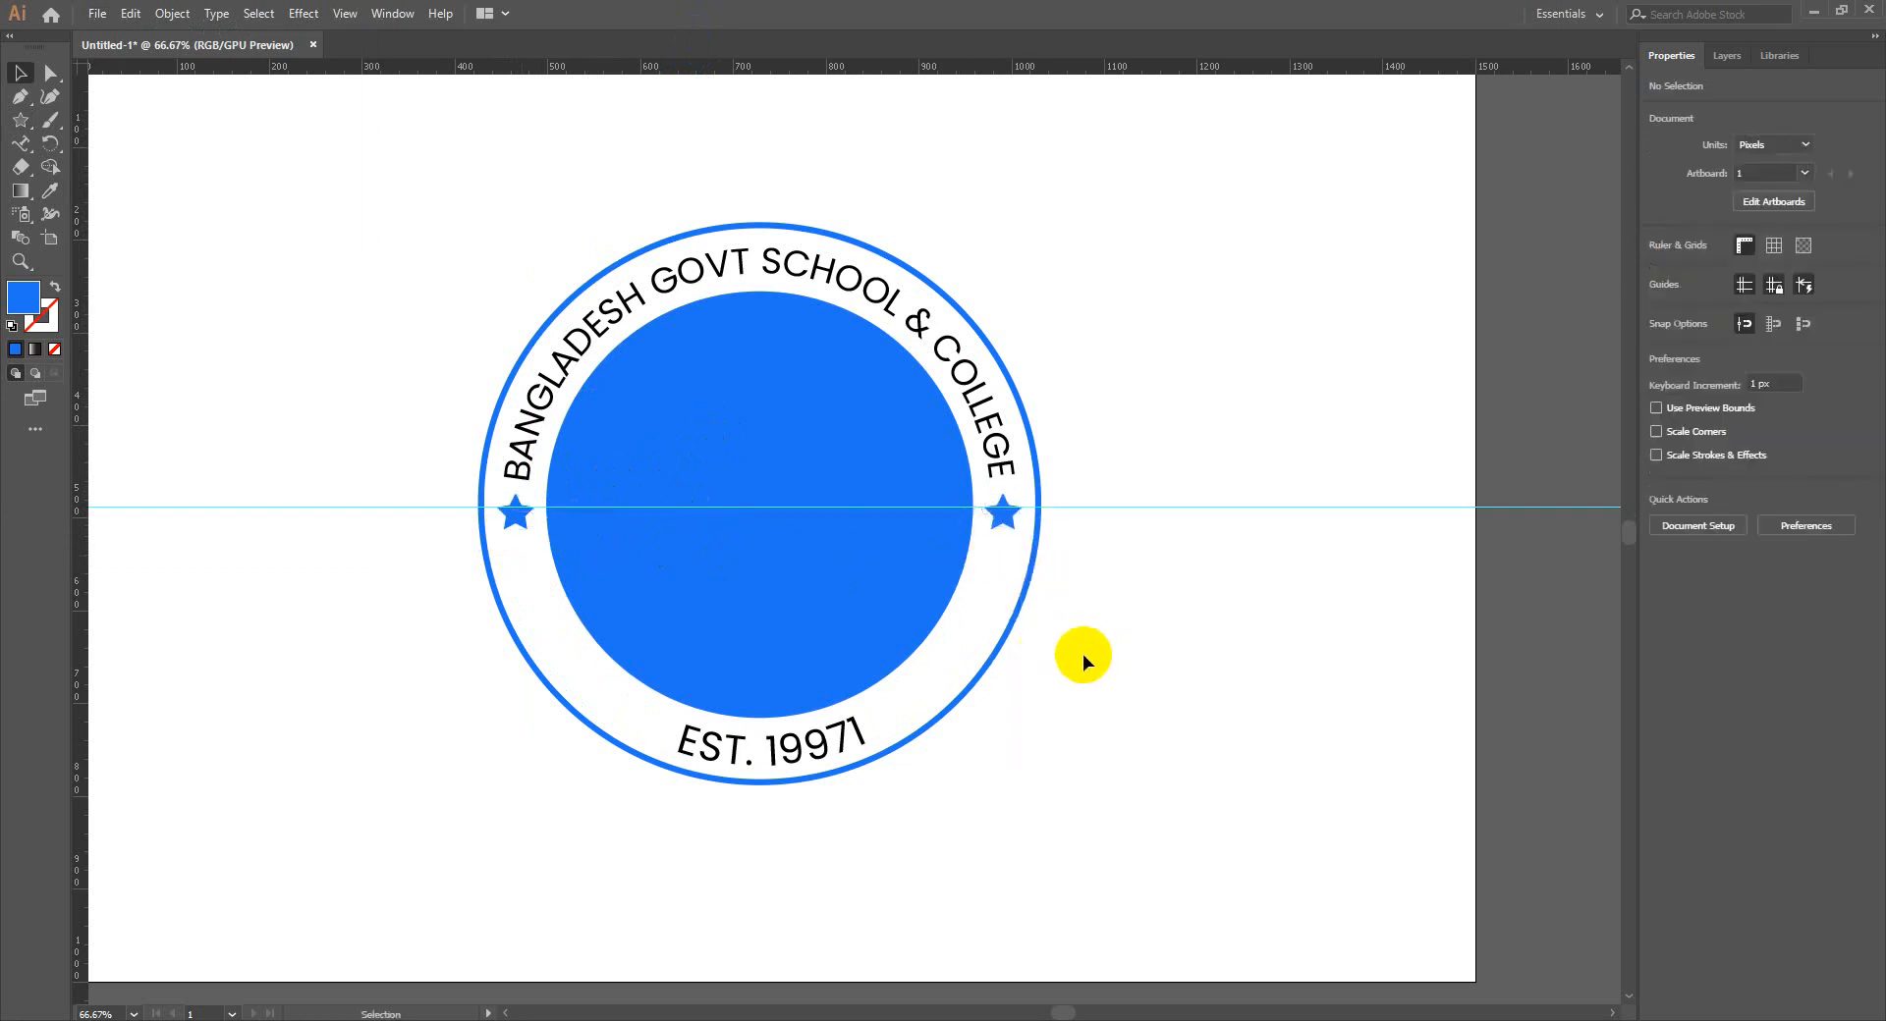
Draw a blue circle about 23 px wide between the rings, just before "EST. 19971"
scroll(1082, 654, down, 3)
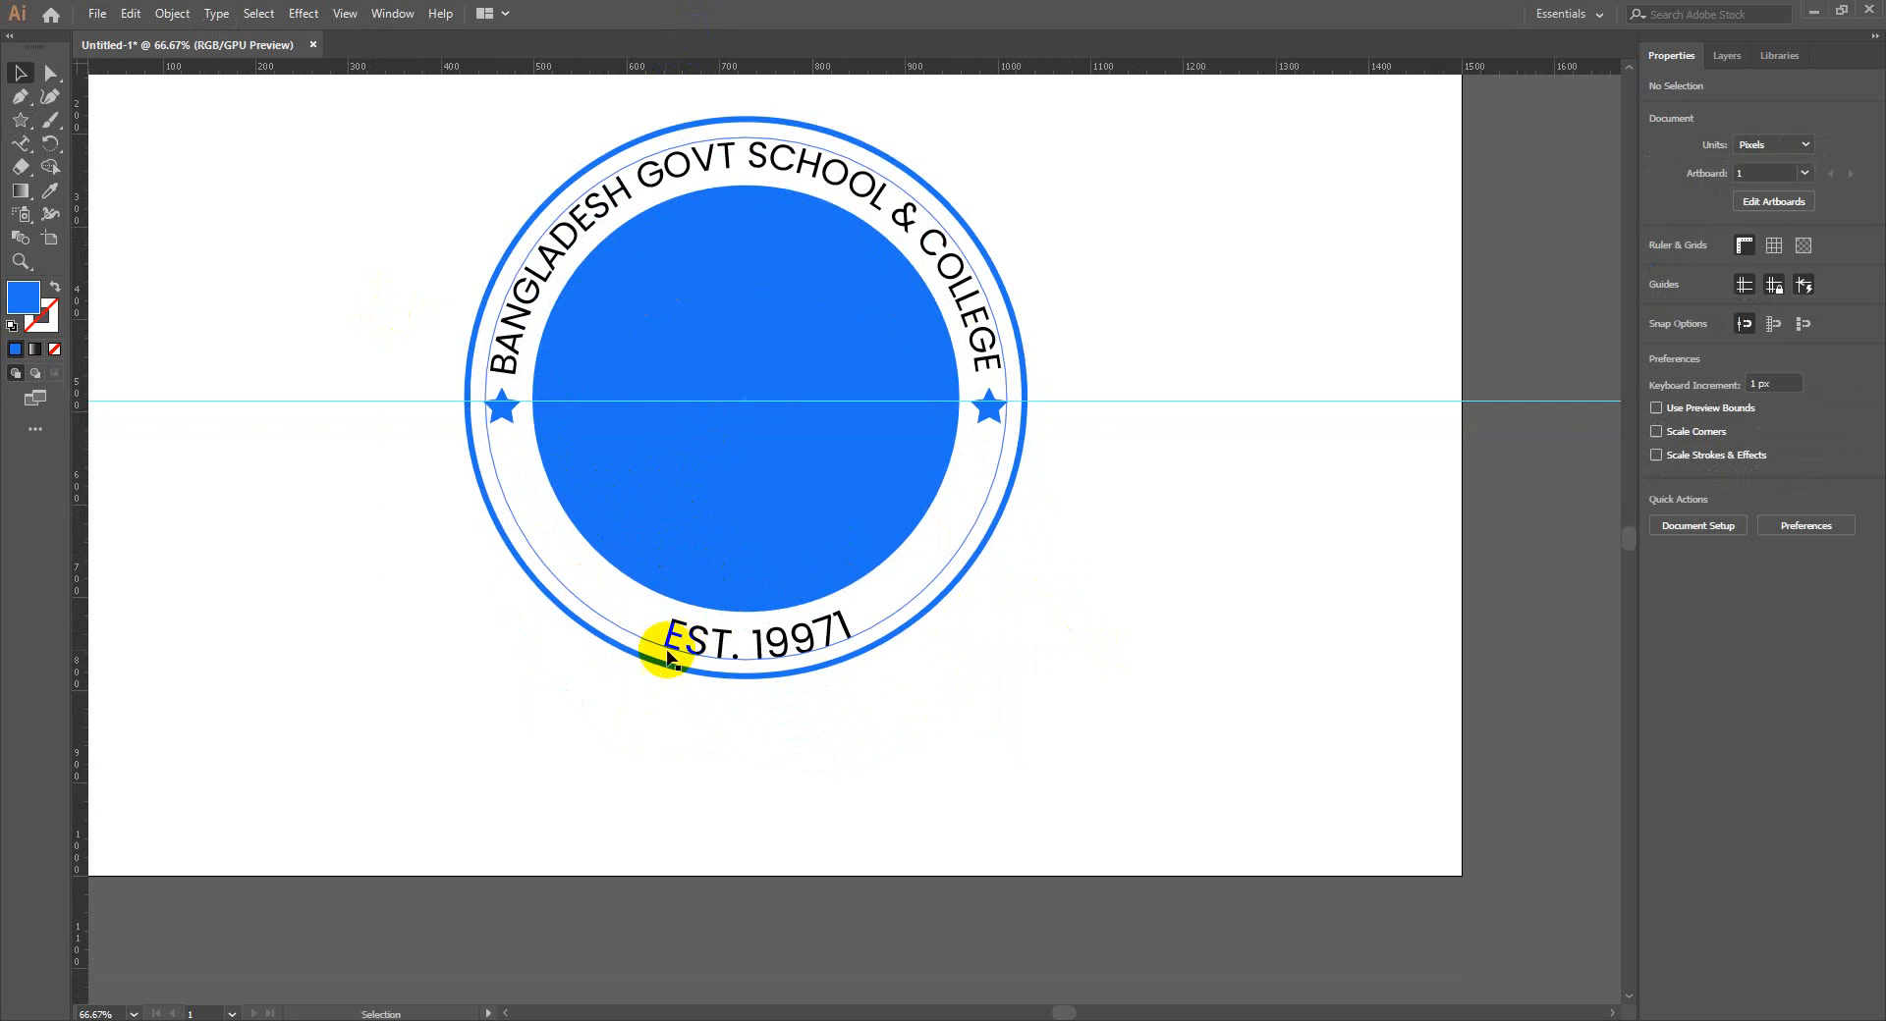
key(z)
click(693, 603)
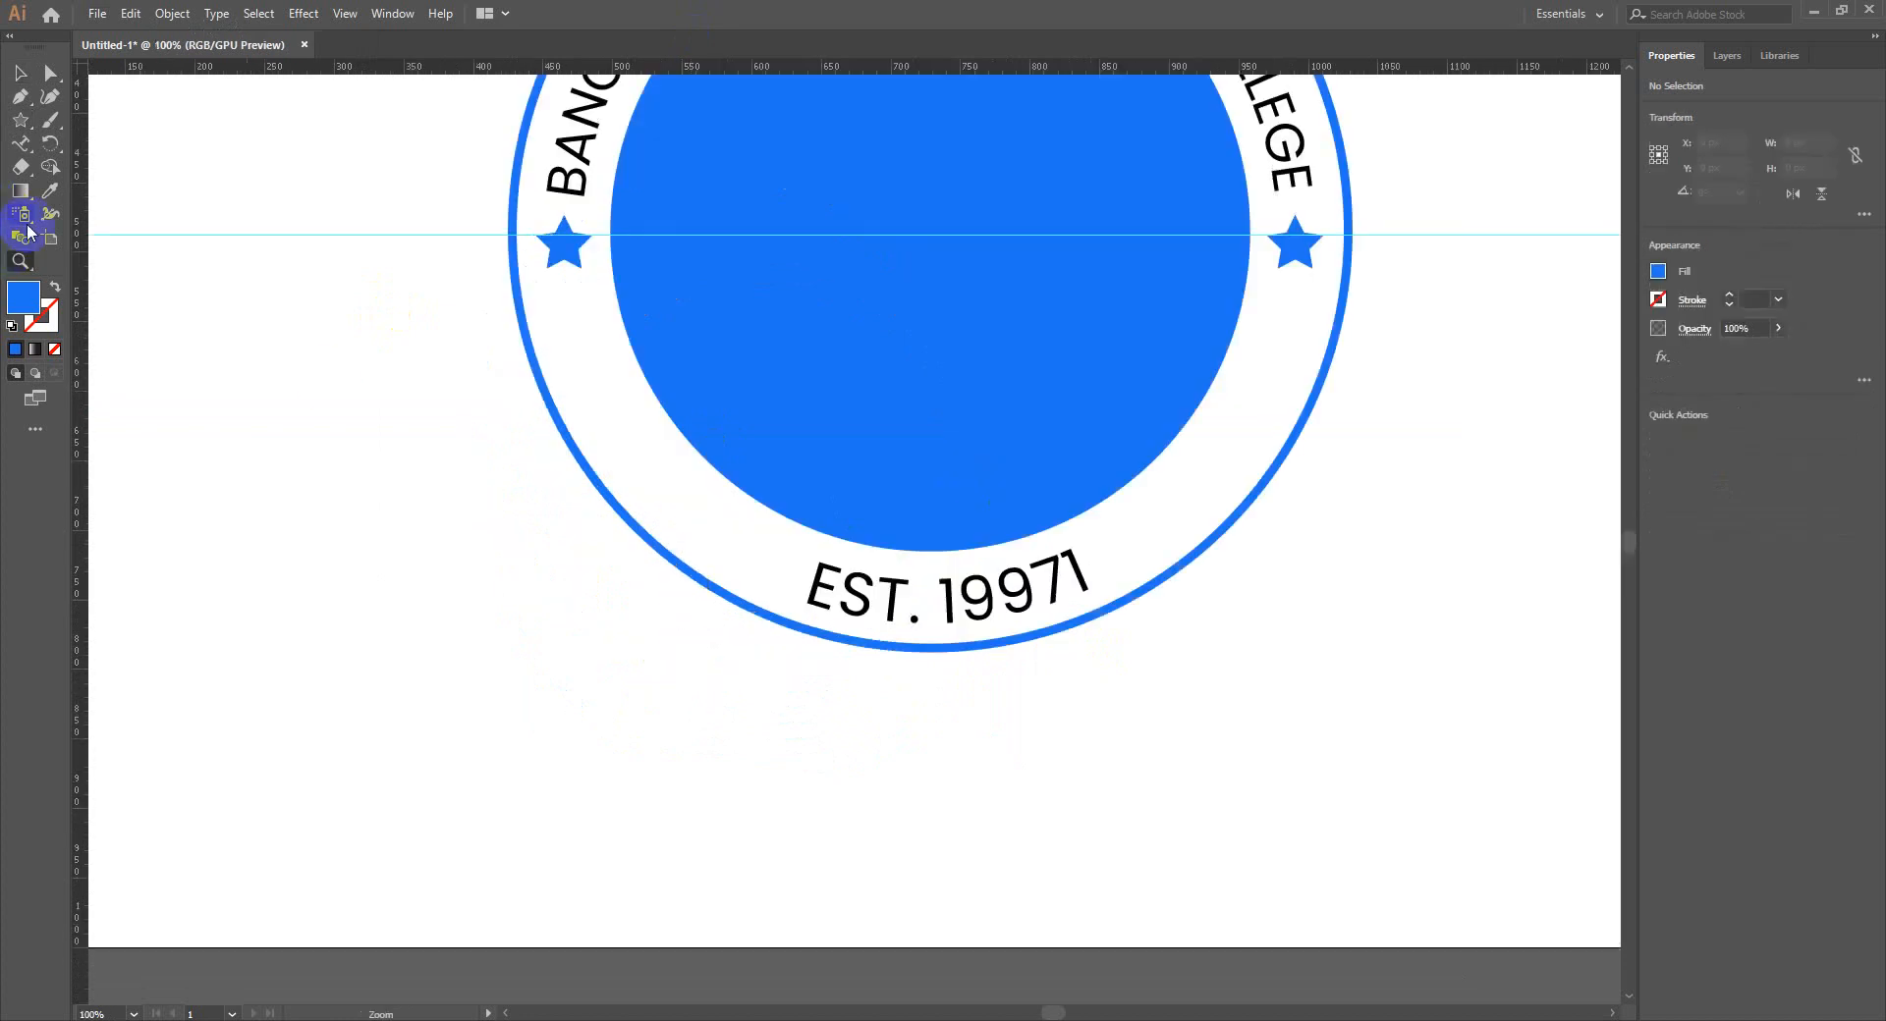
drag(21, 120, 78, 165)
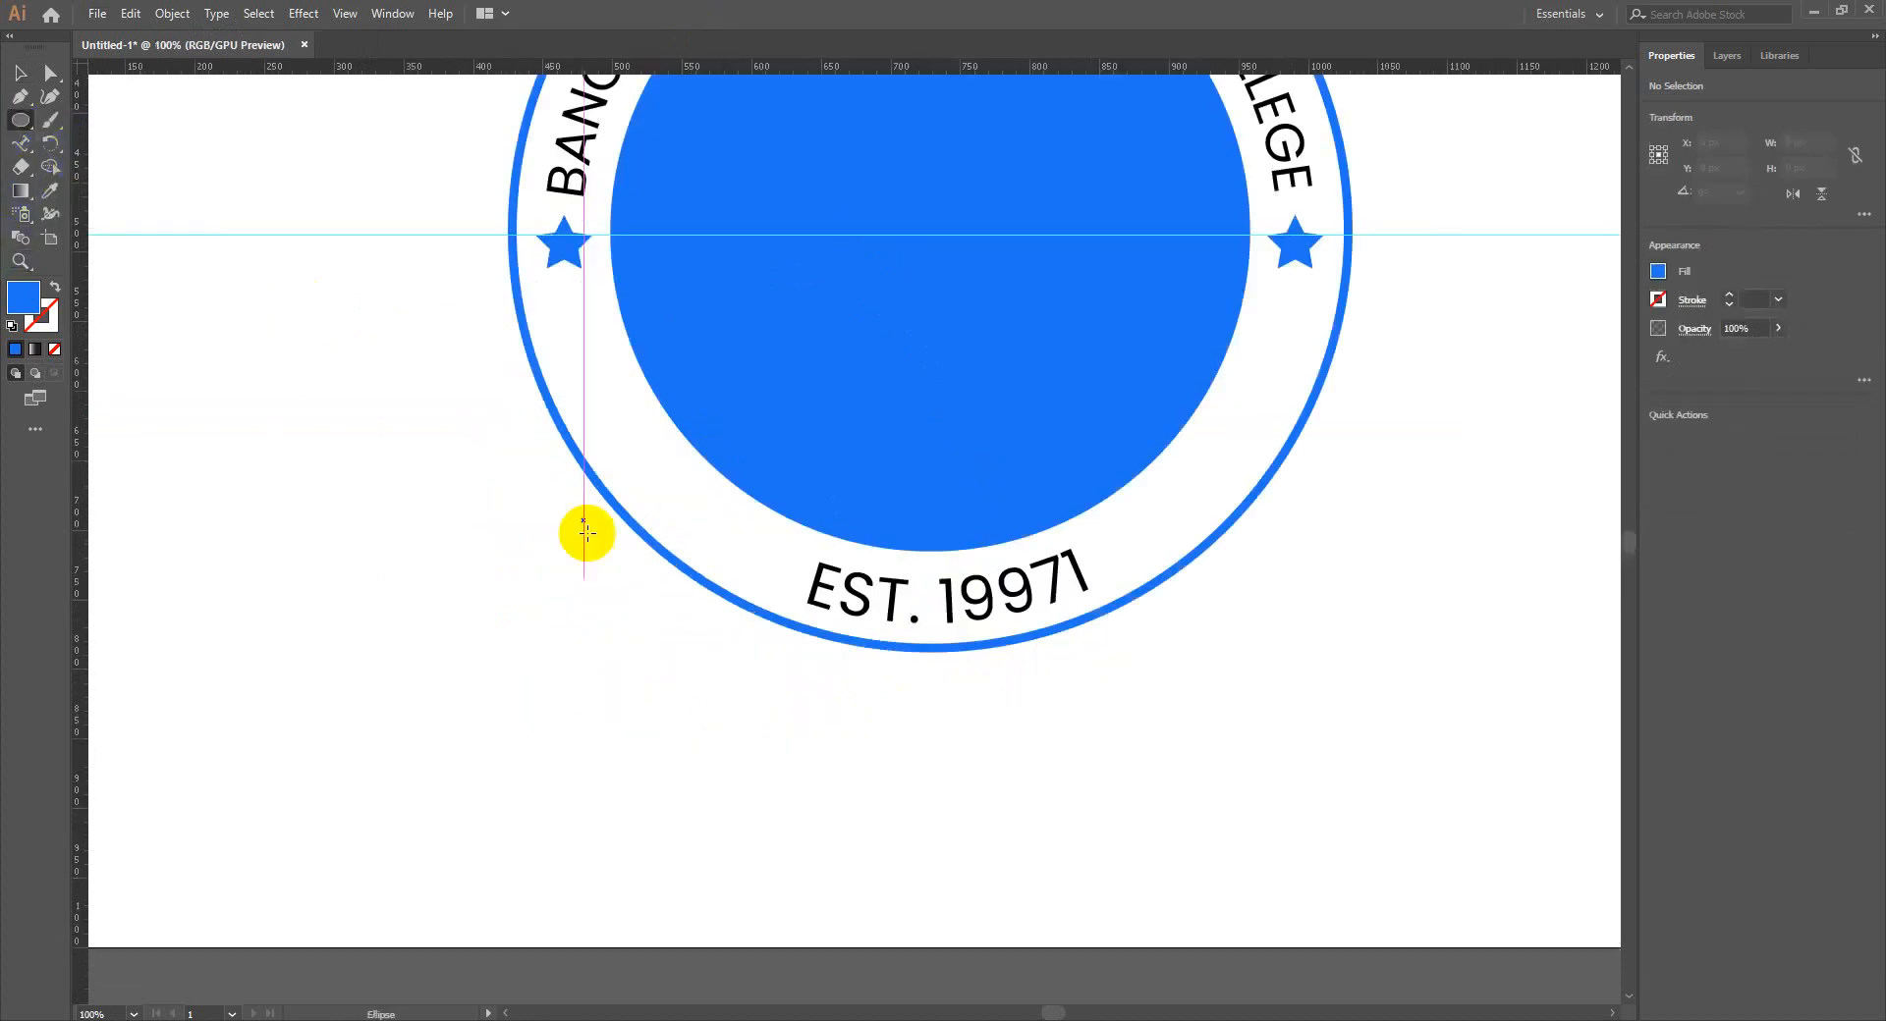
drag(770, 559, 796, 582)
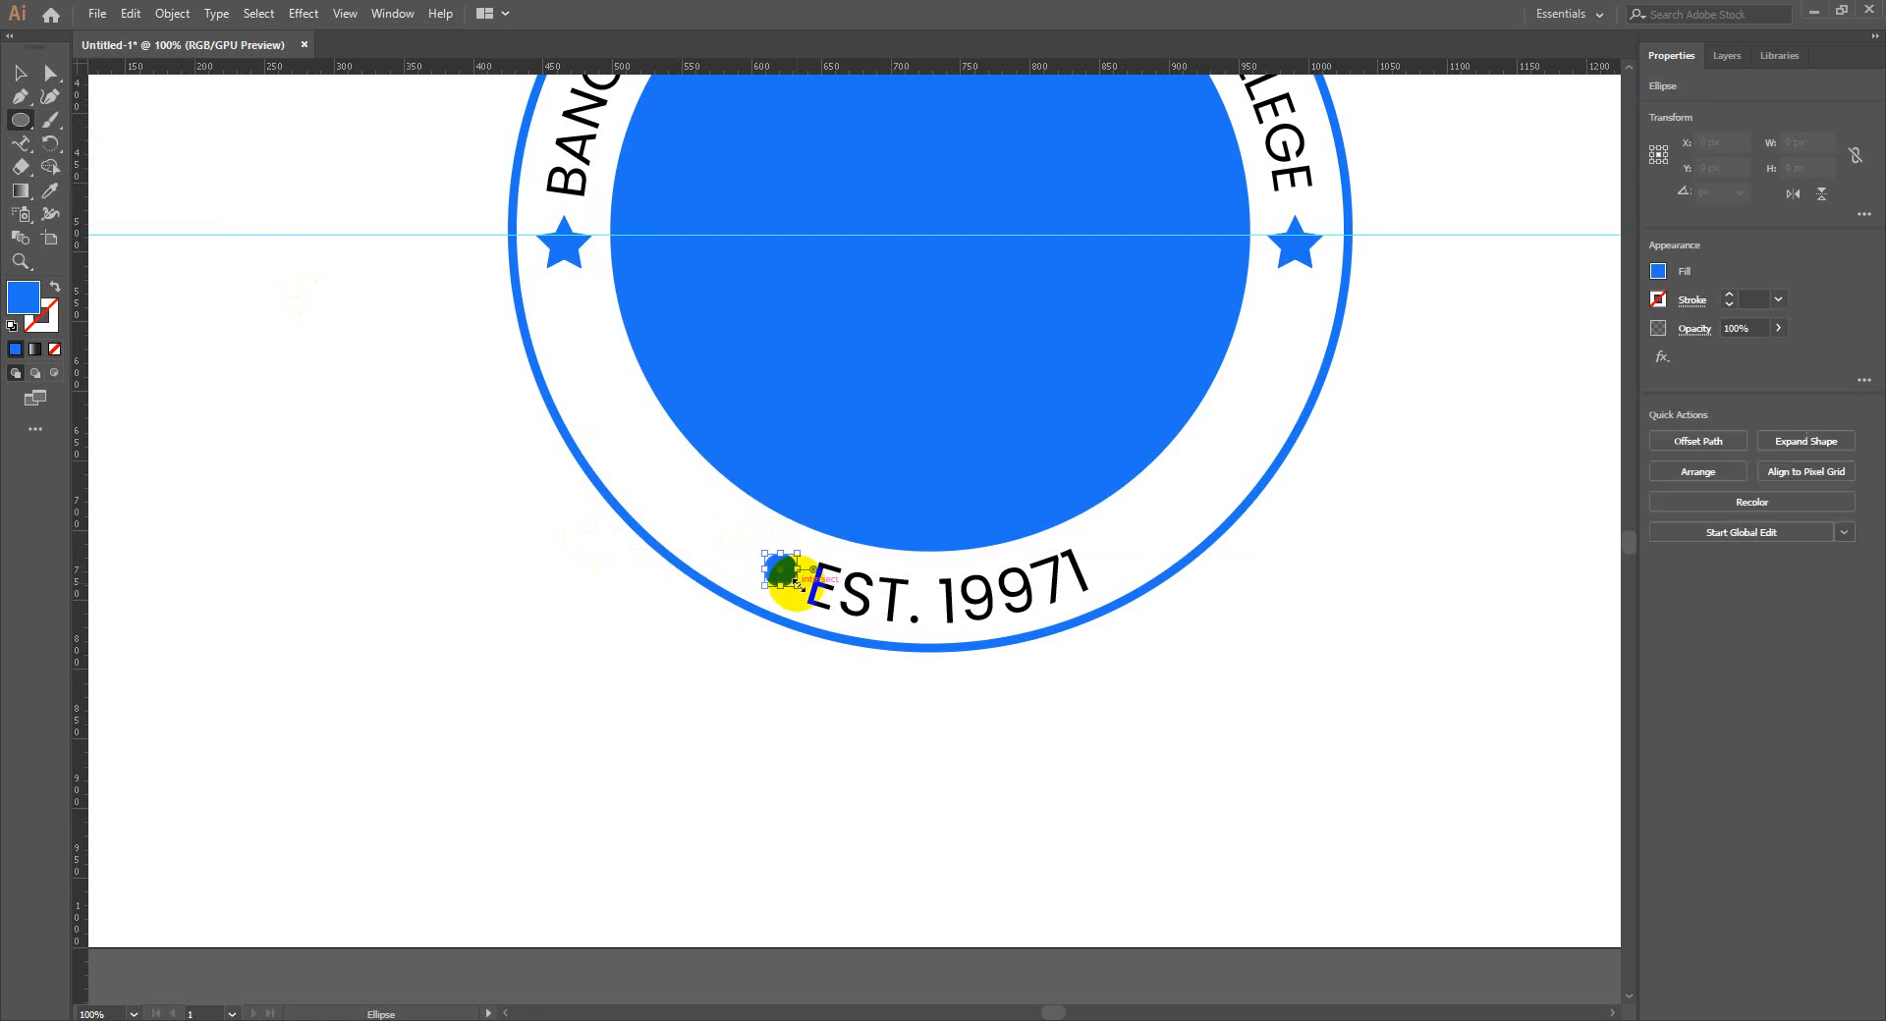
key(v)
click(1030, 752)
Place a copy of the small blue circle at the other end of the "EST. 19971" text
scroll(998, 753, right, 5)
scroll(688, 746, up, 2)
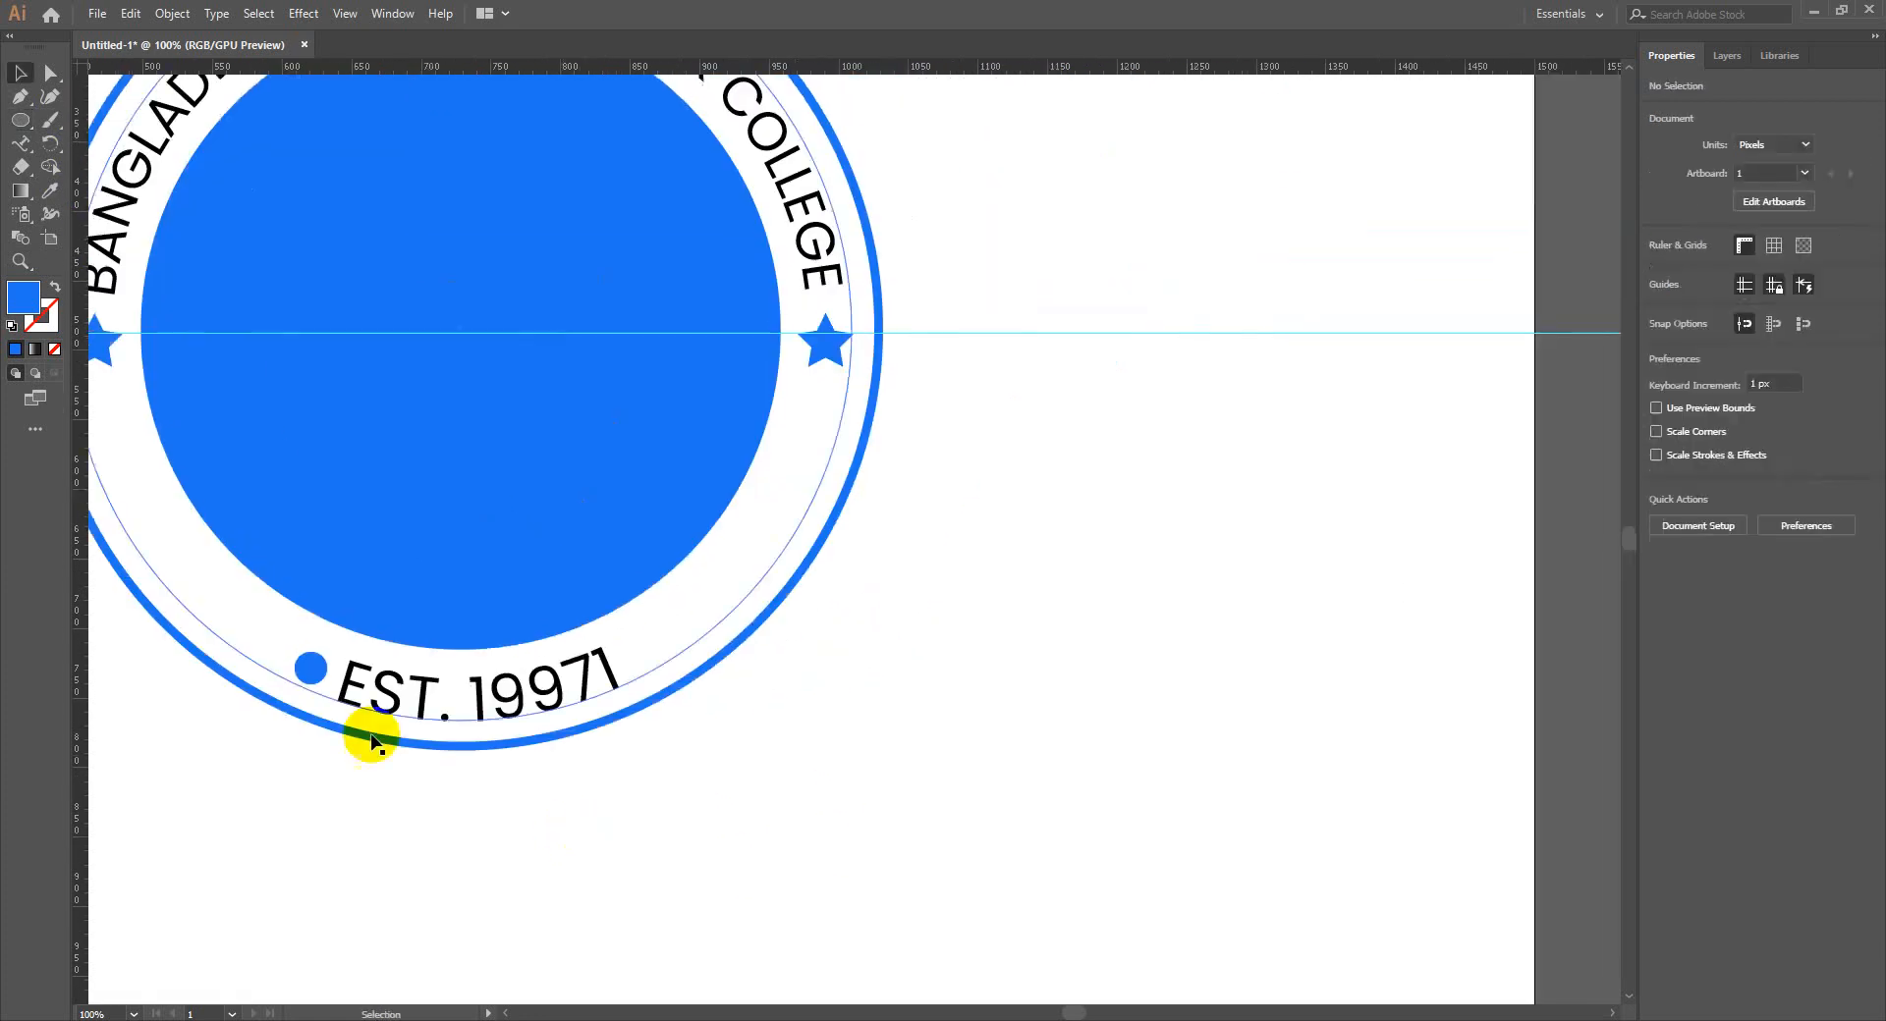
click(316, 676)
drag(316, 674, 641, 667)
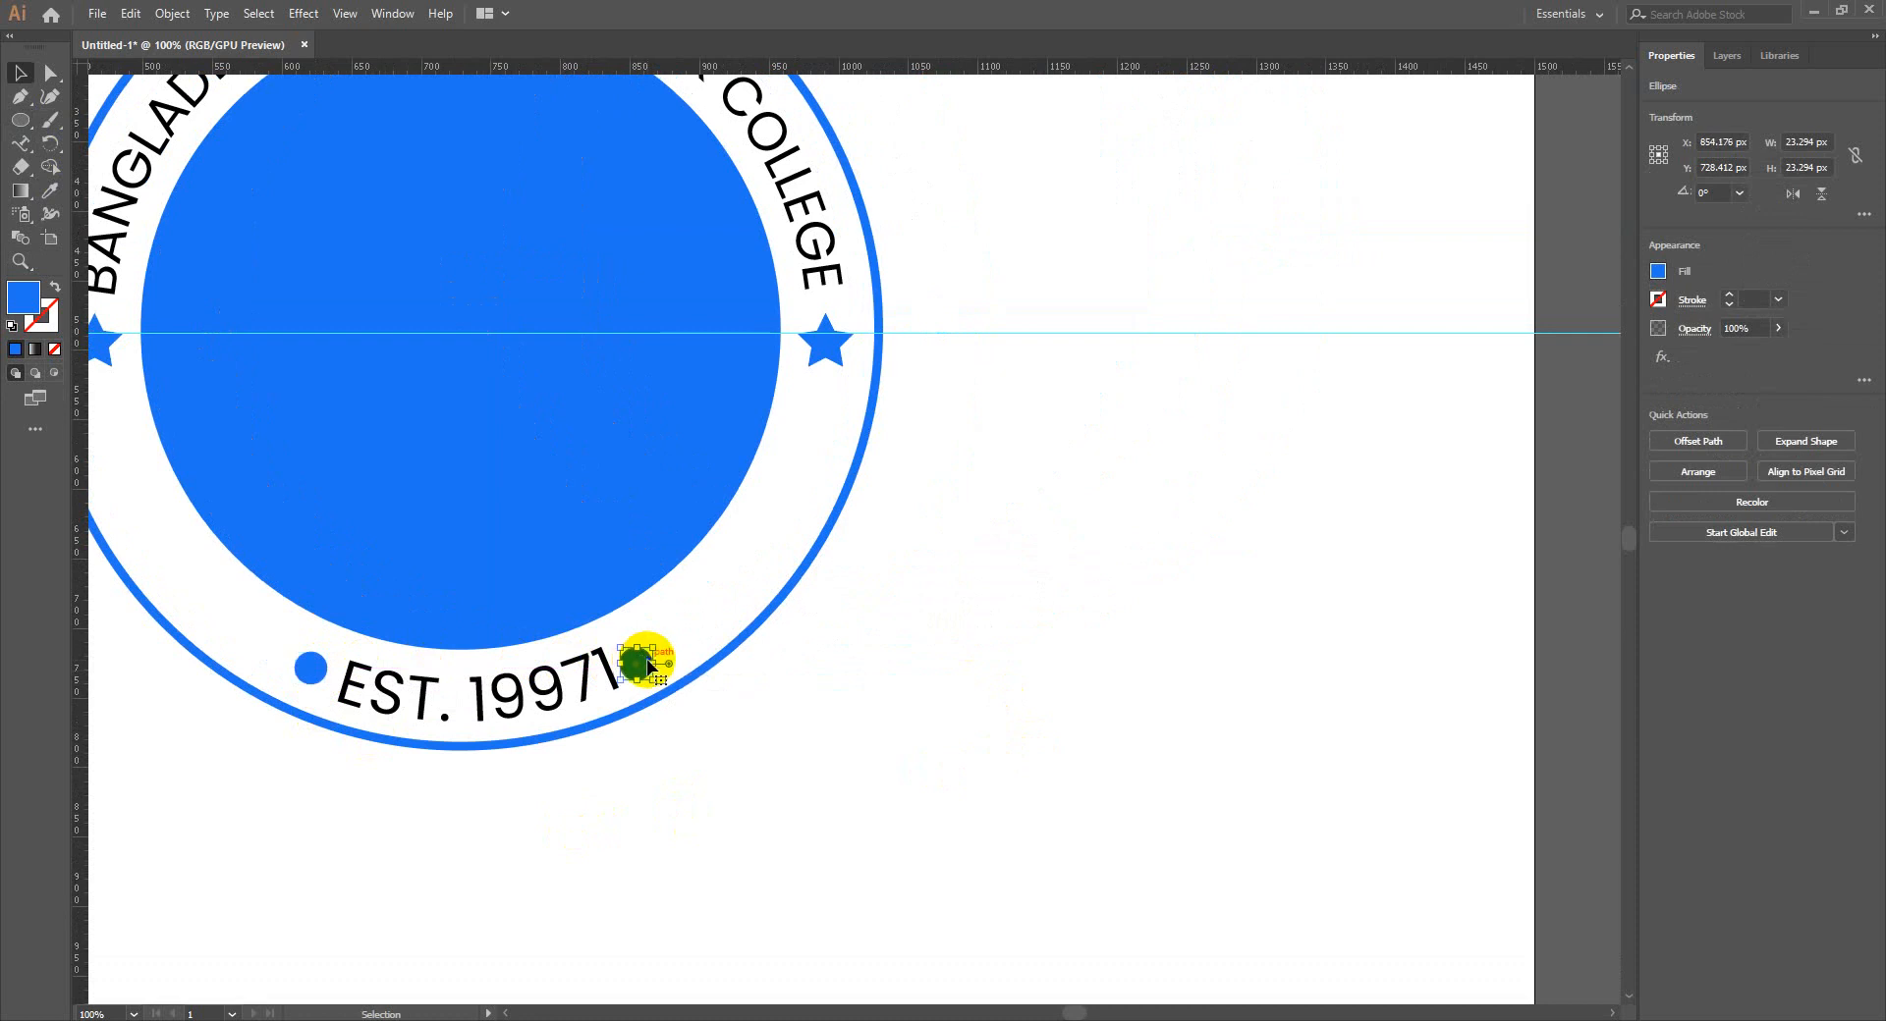
click(709, 770)
drag(709, 772, 1044, 840)
Select both small circles beside "EST. 19971" and fill them with dark grey #505151
drag(1026, 748, 705, 766)
shift+click(695, 759)
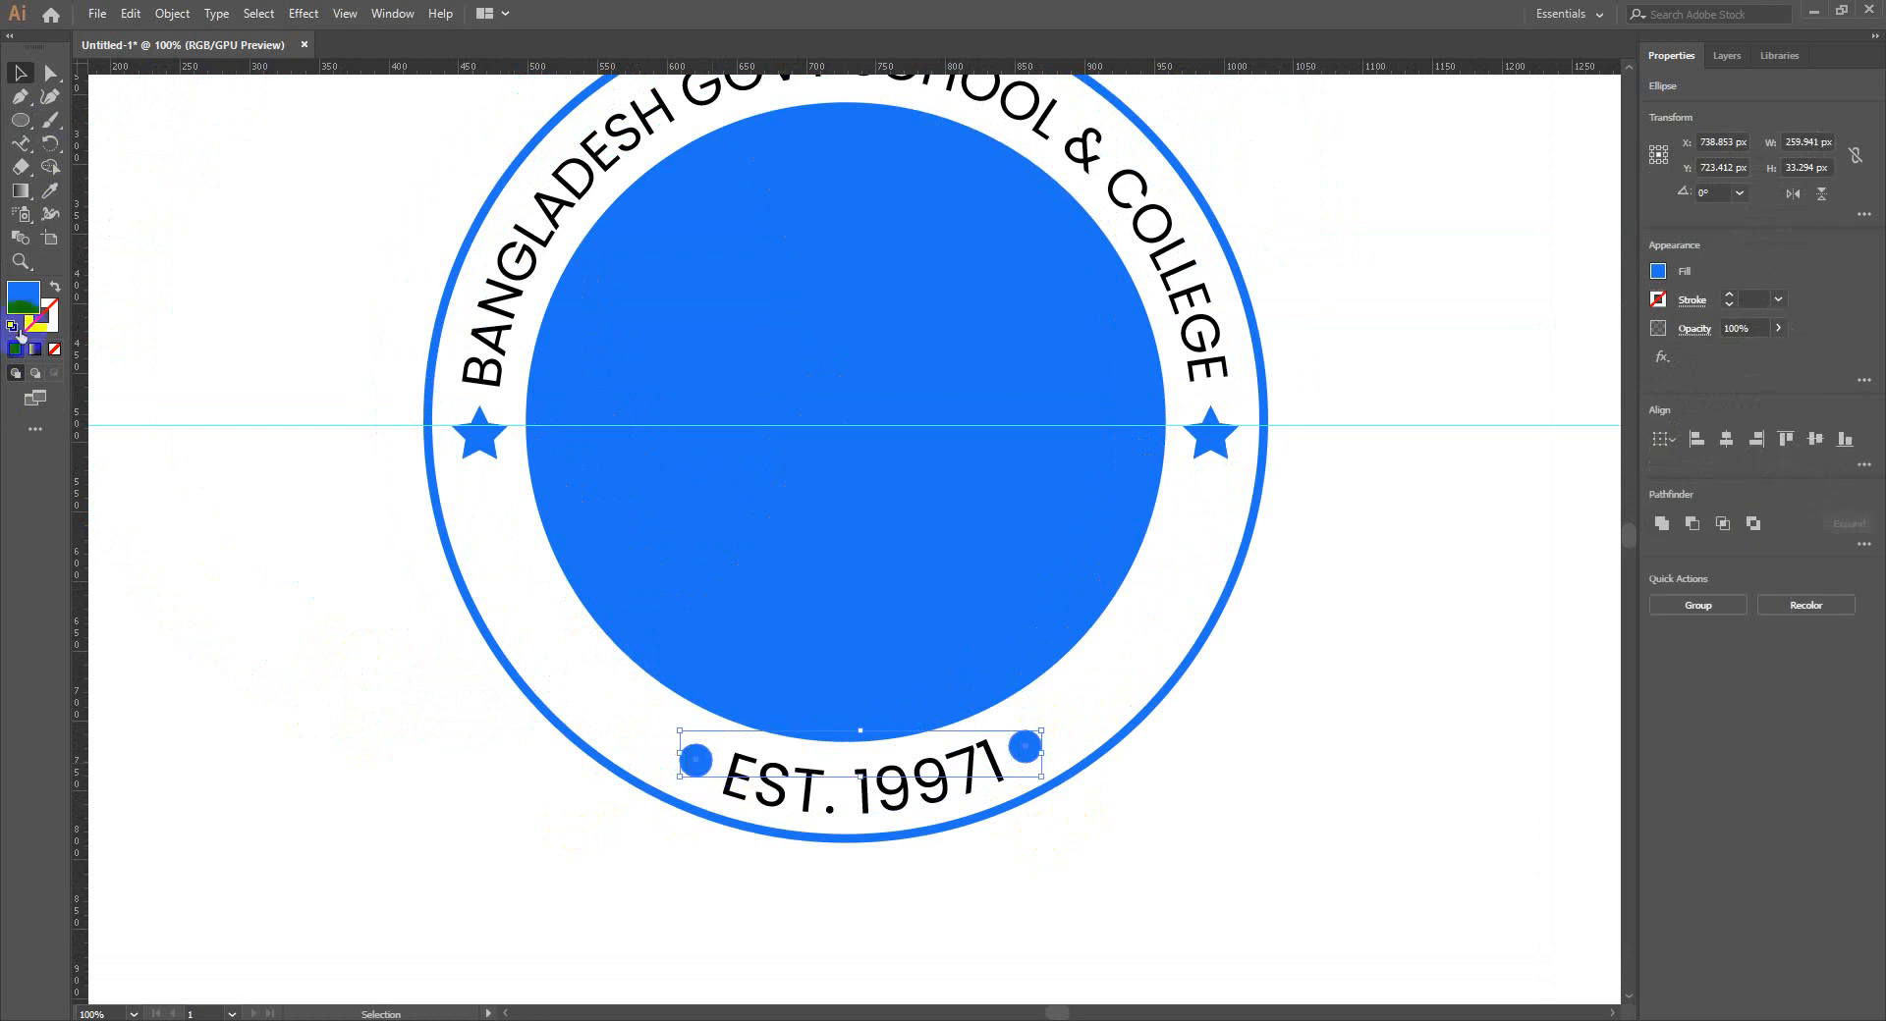
double_click(22, 296)
click(701, 553)
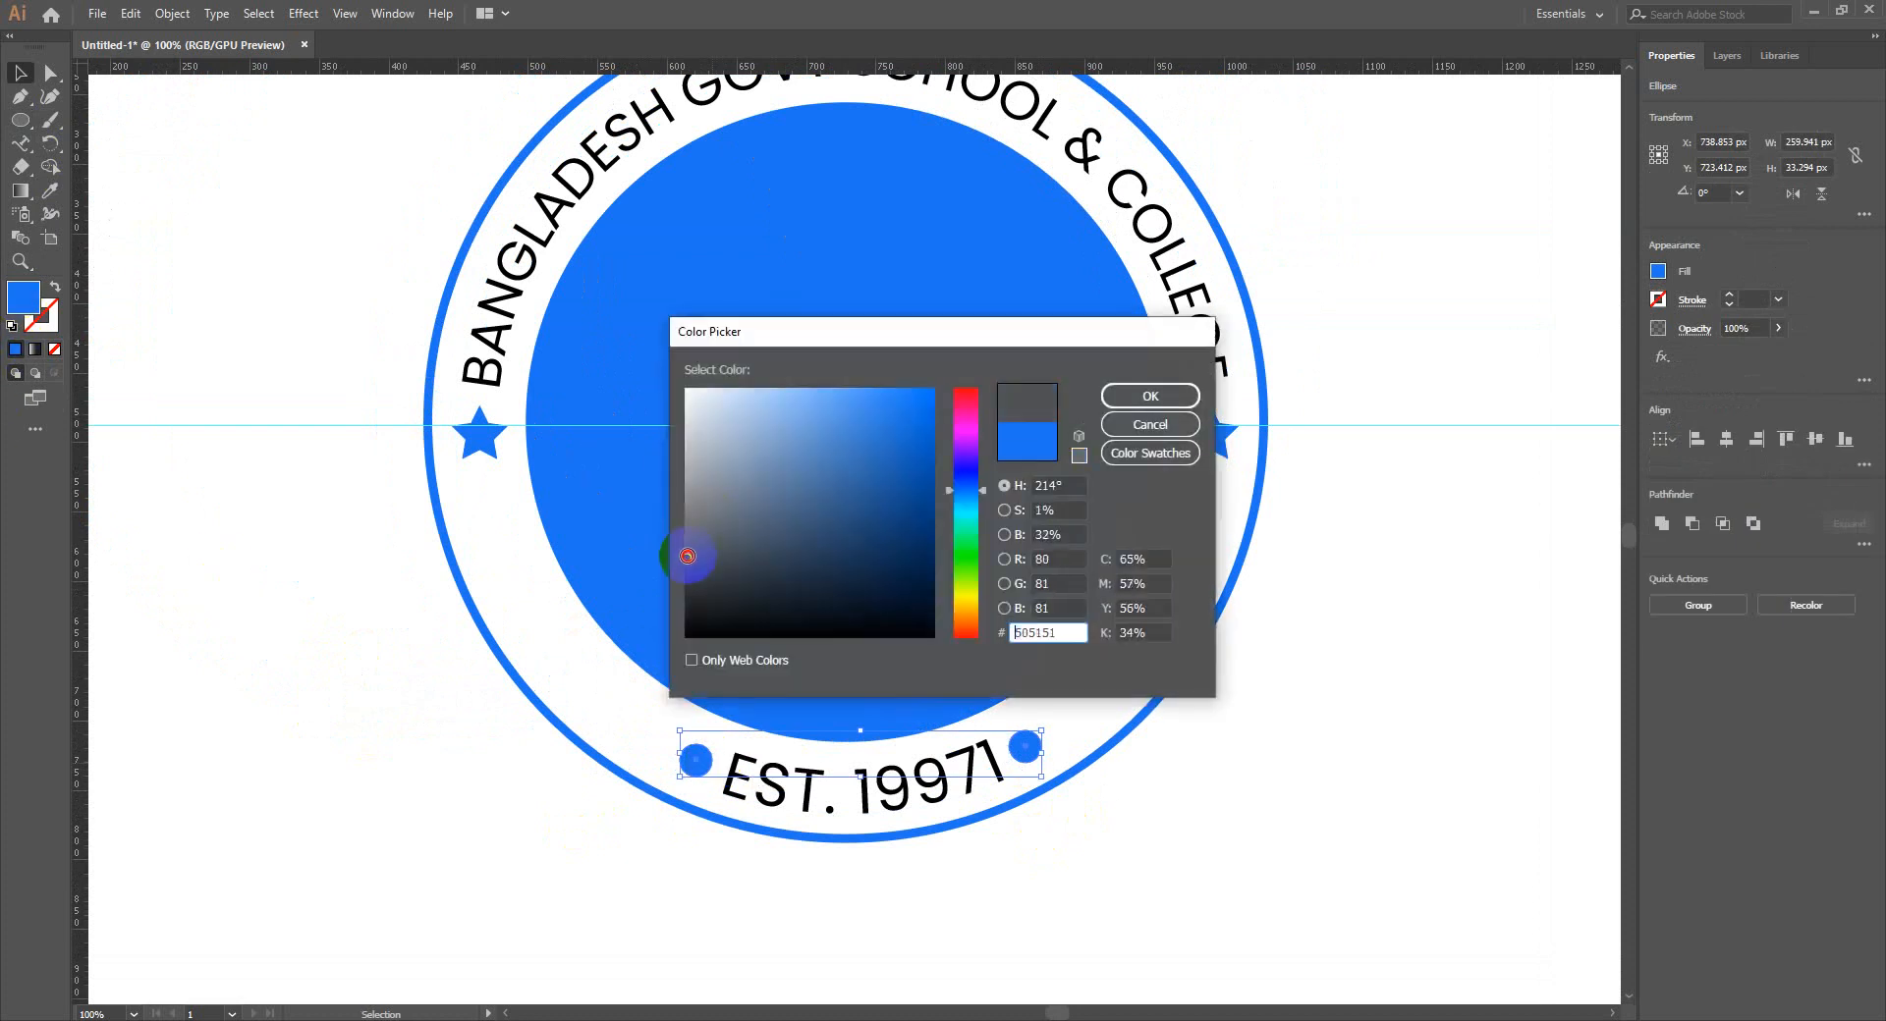
click(1150, 396)
click(1312, 756)
scroll(1312, 756, up, 2)
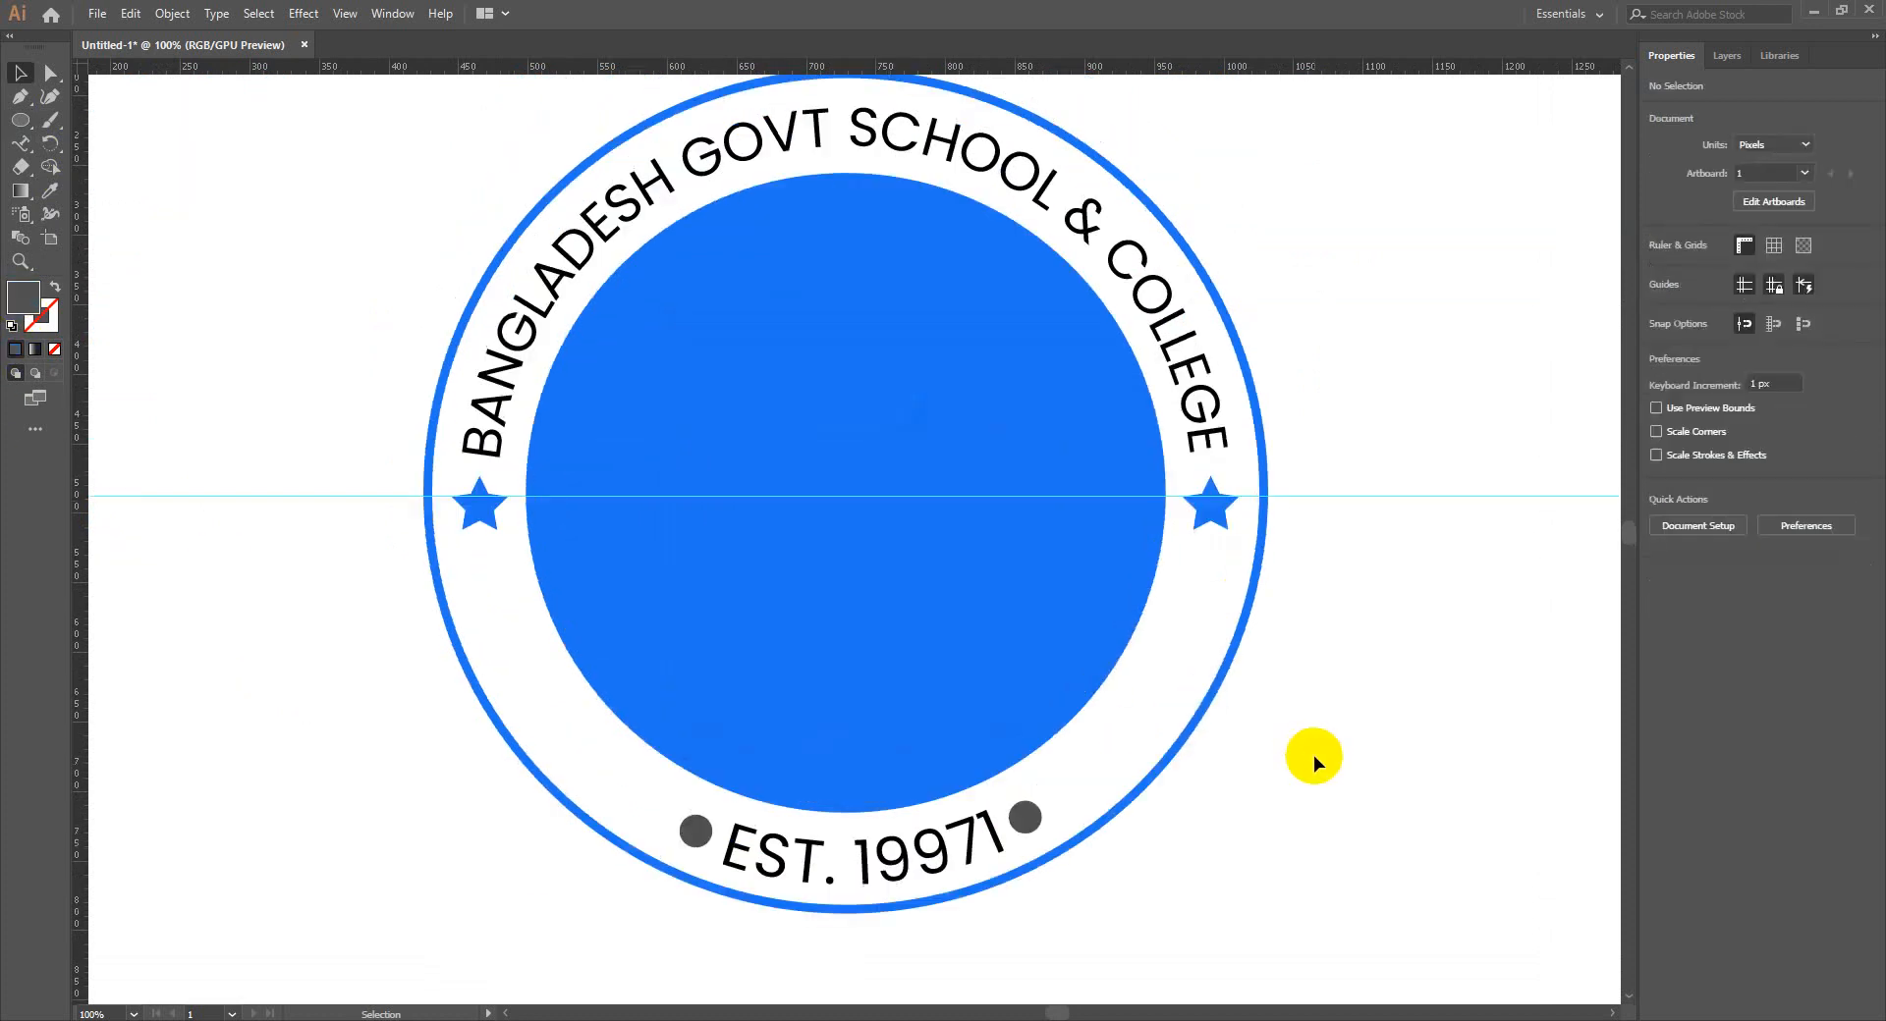
Nudge the dot after "EST. 19971" to about X 859 px, Y 714 px and the dot before it slightly outward
click(1027, 815)
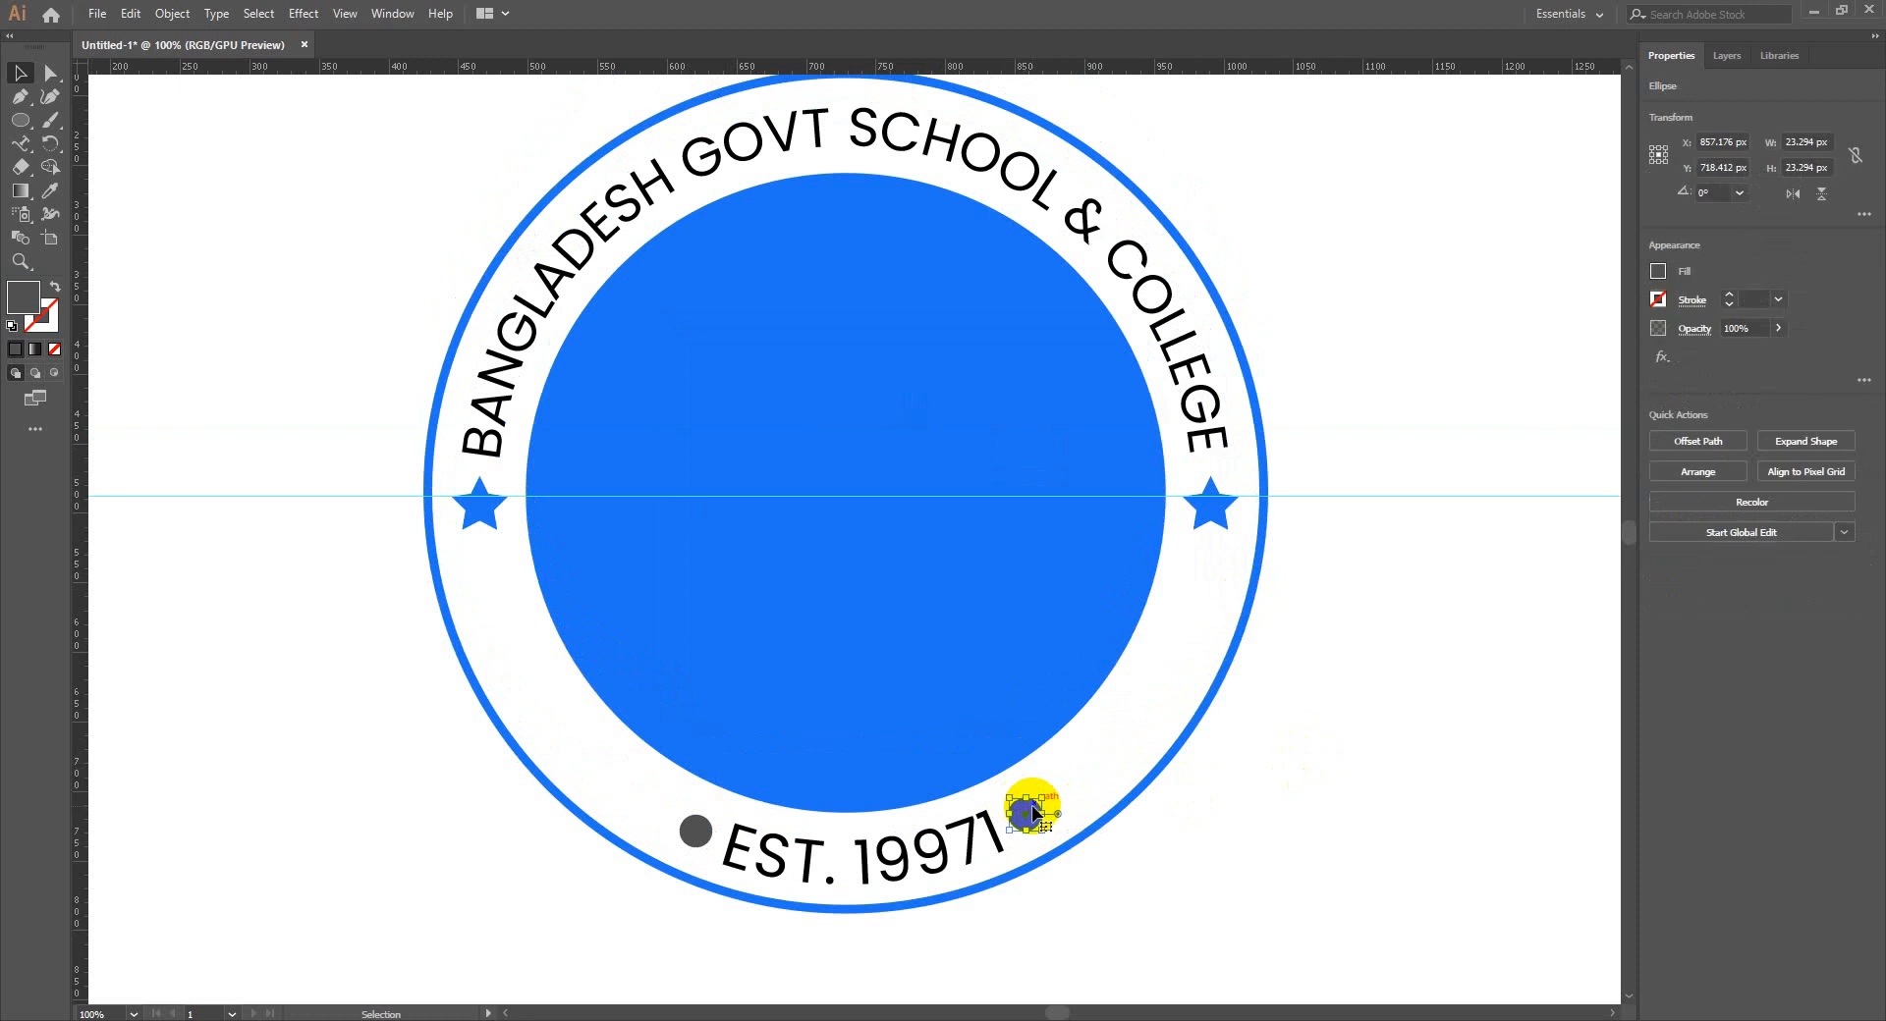
click(692, 828)
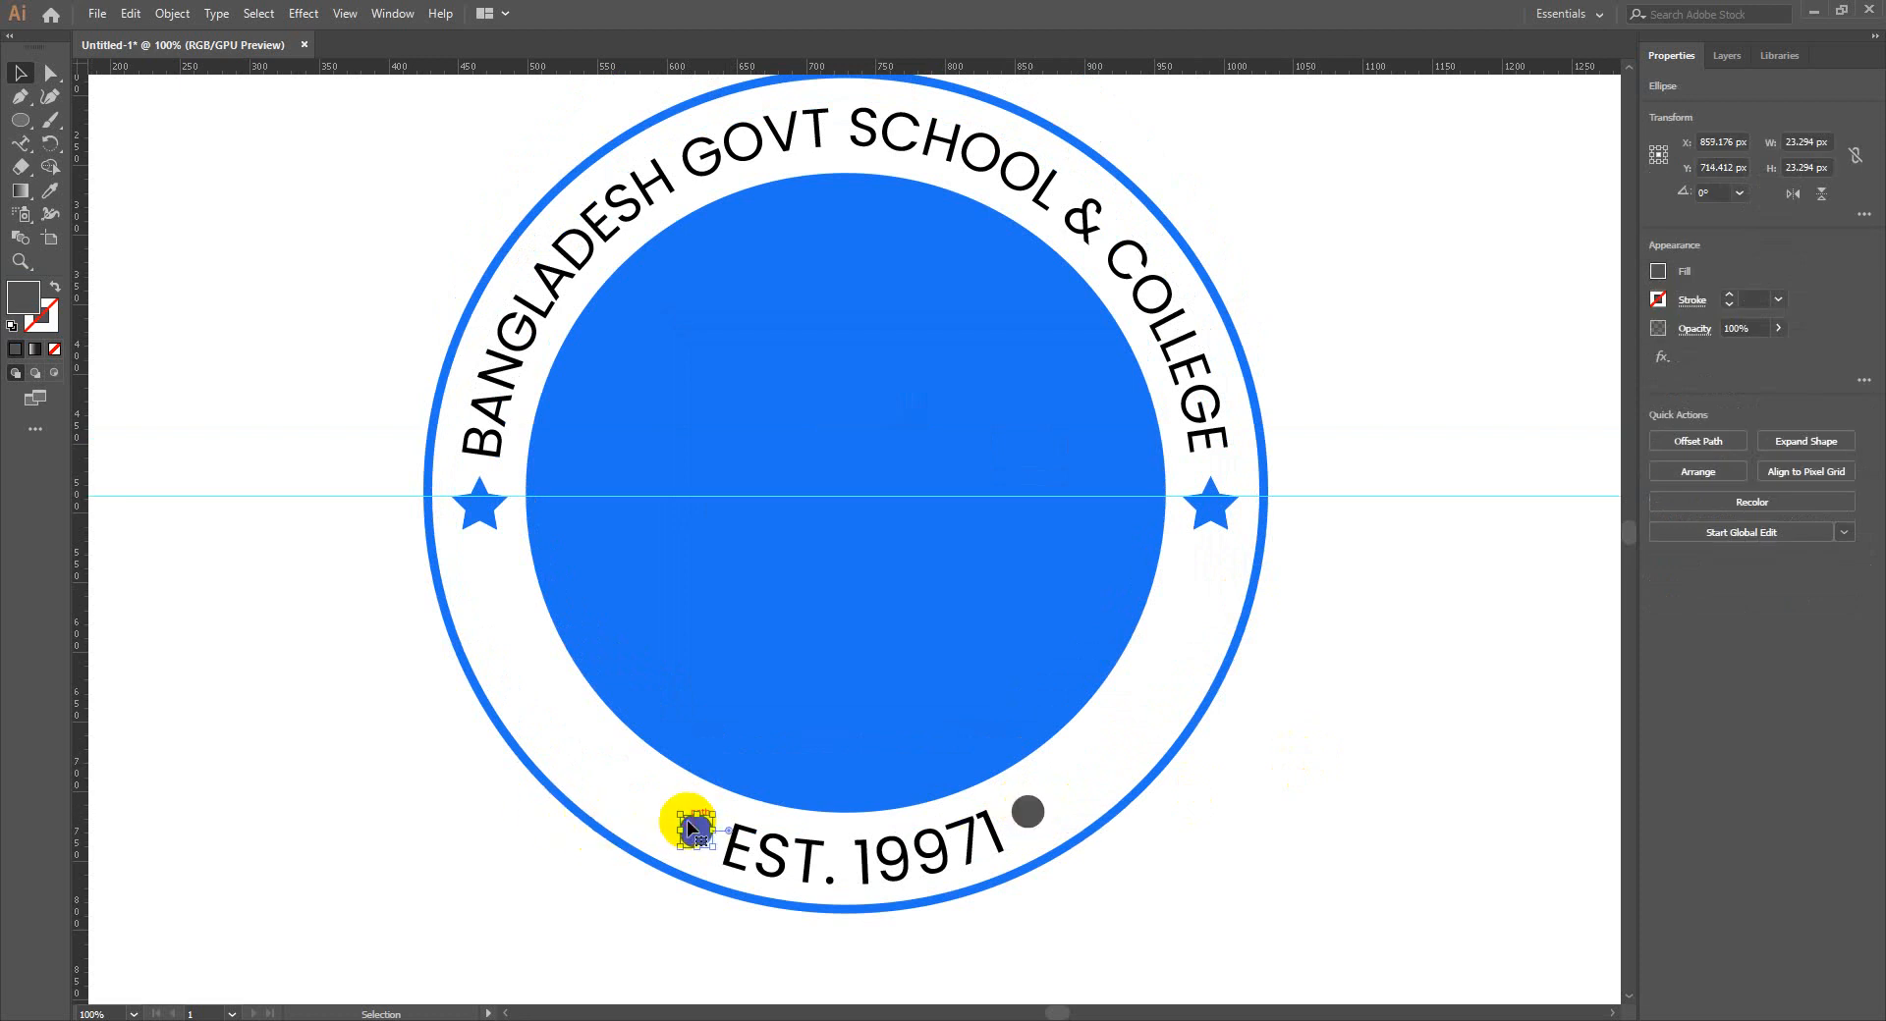
click(1249, 941)
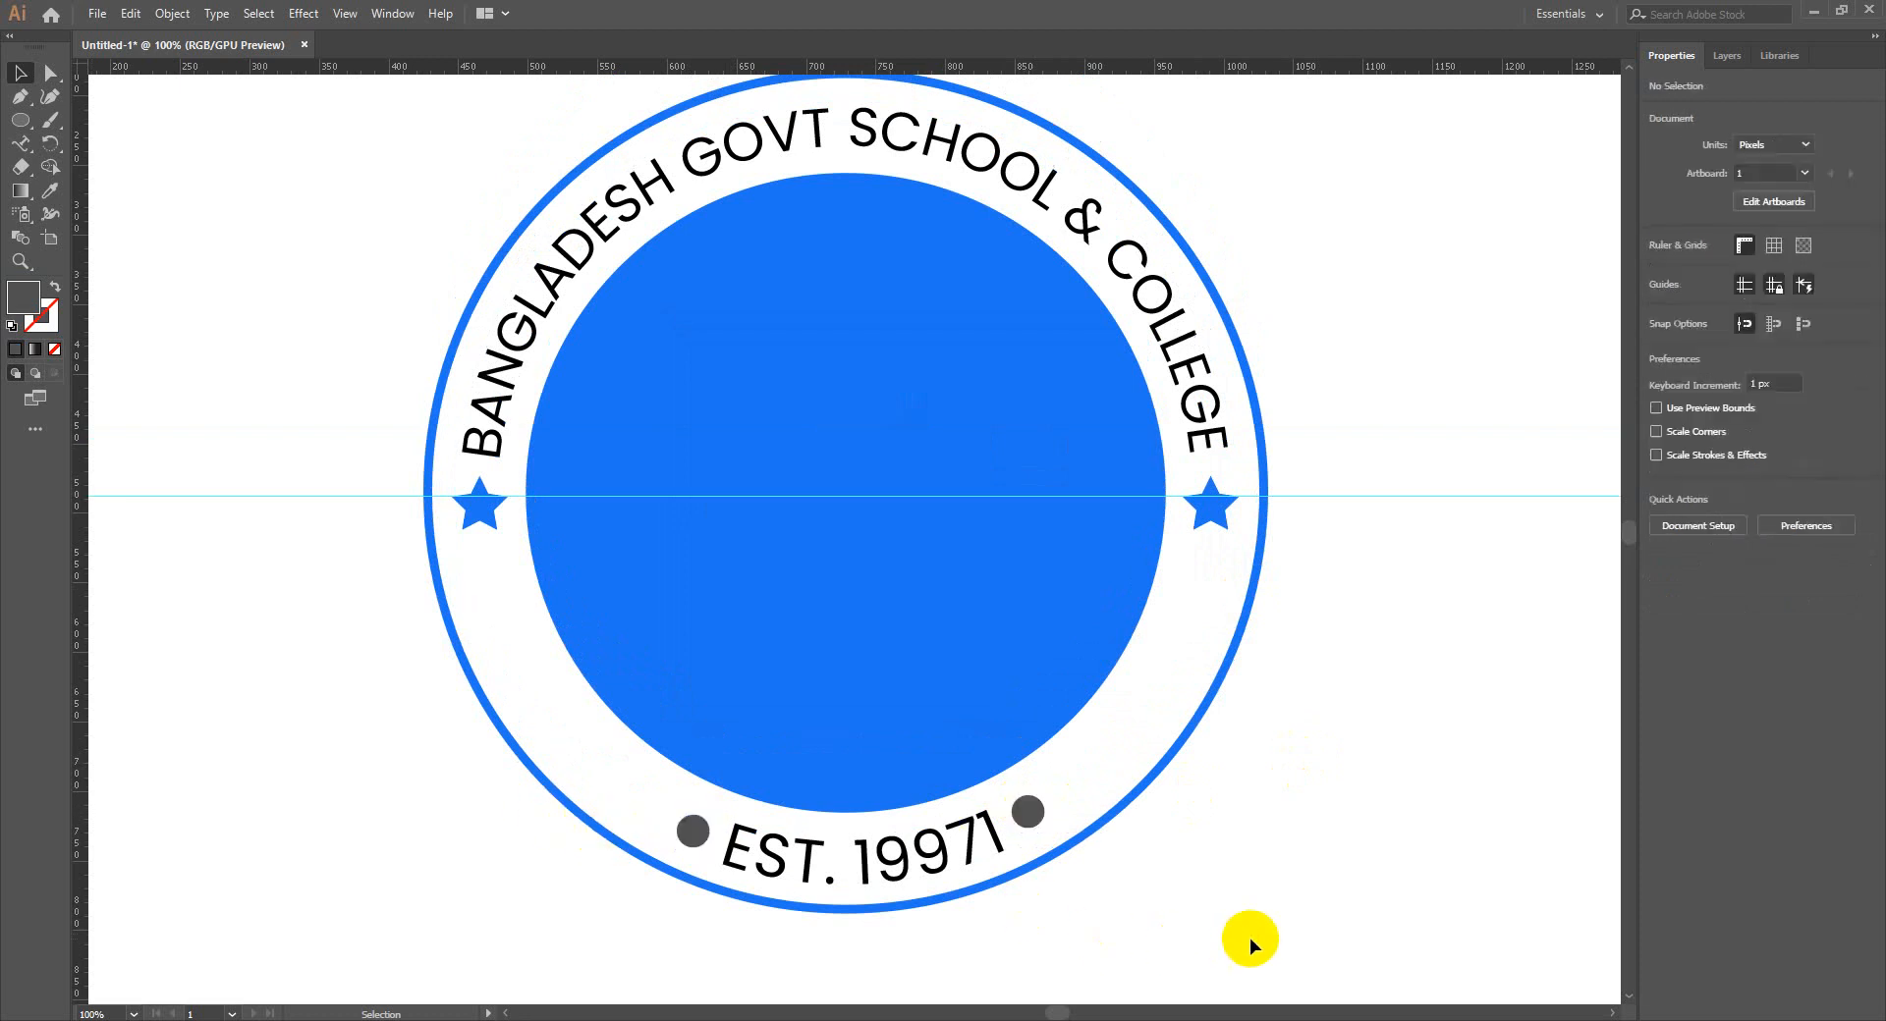
Set the outer ring's stroke to 14 pt and enlarge the ring slightly about its centre
scroll(1249, 939, up, 2)
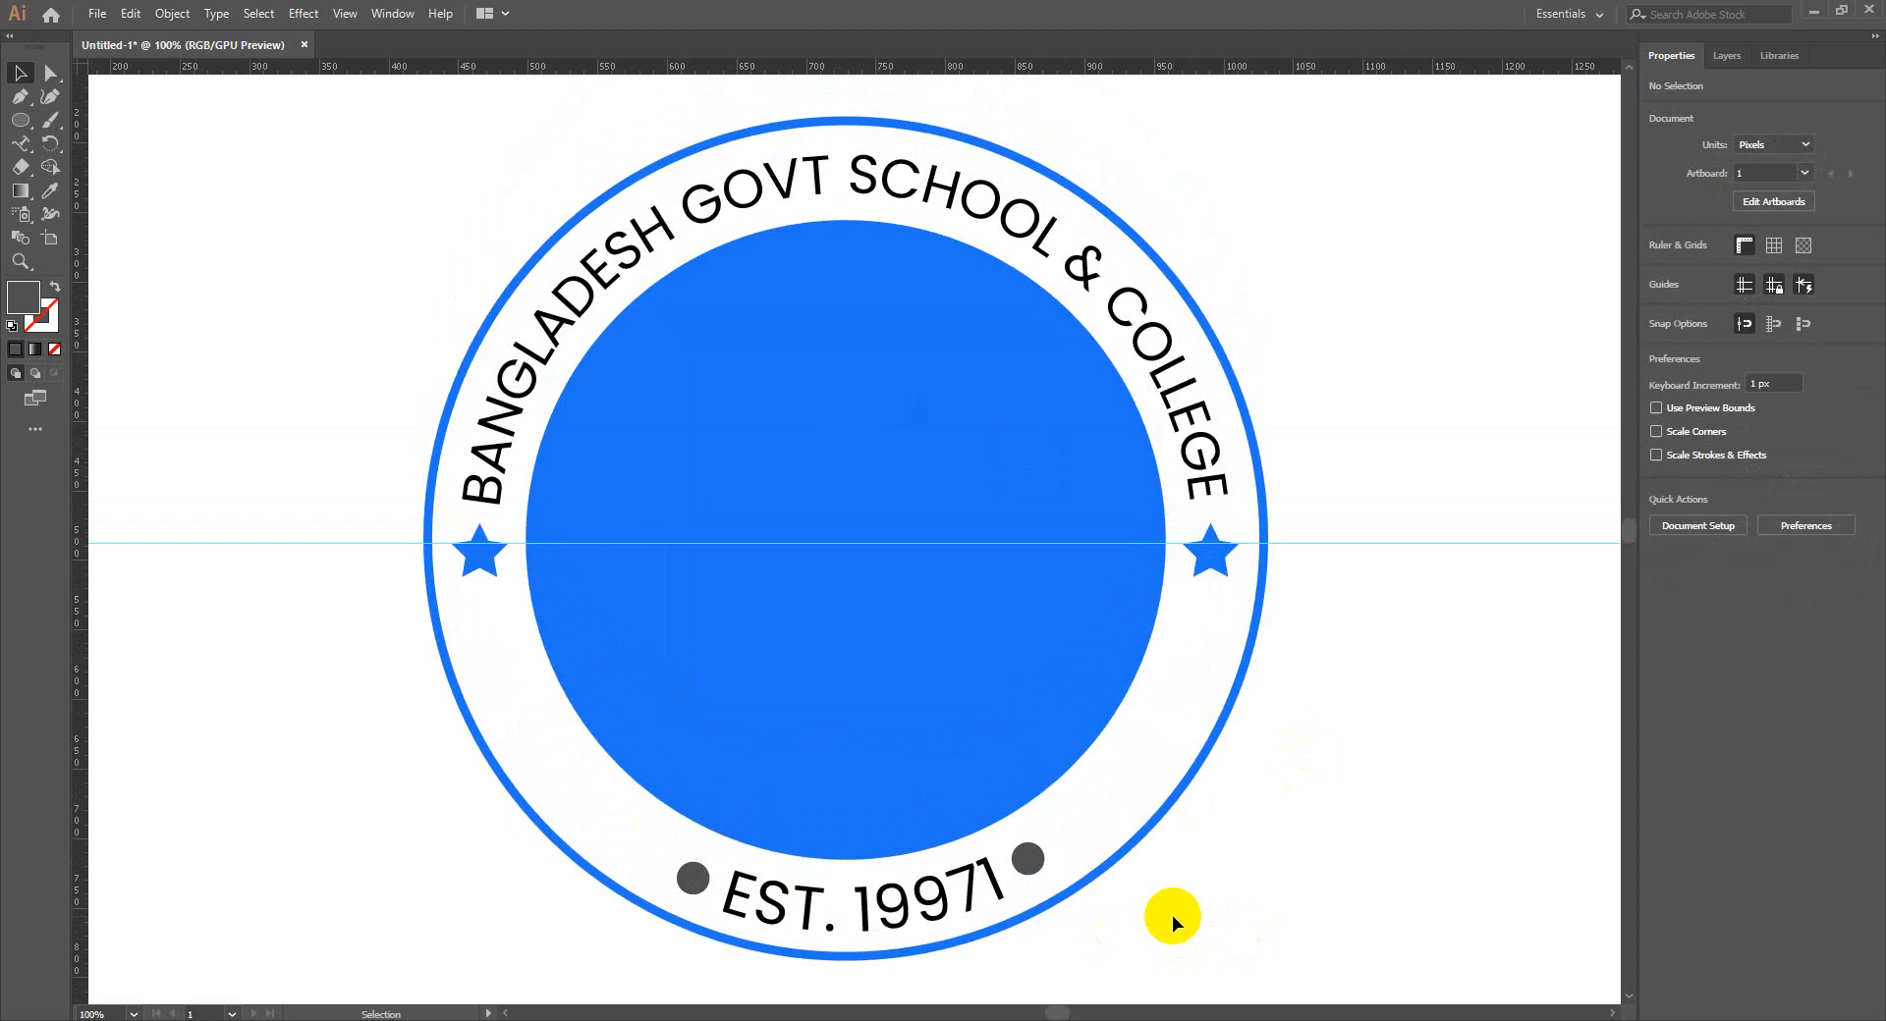
key(ctrl+minus)
click(1076, 666)
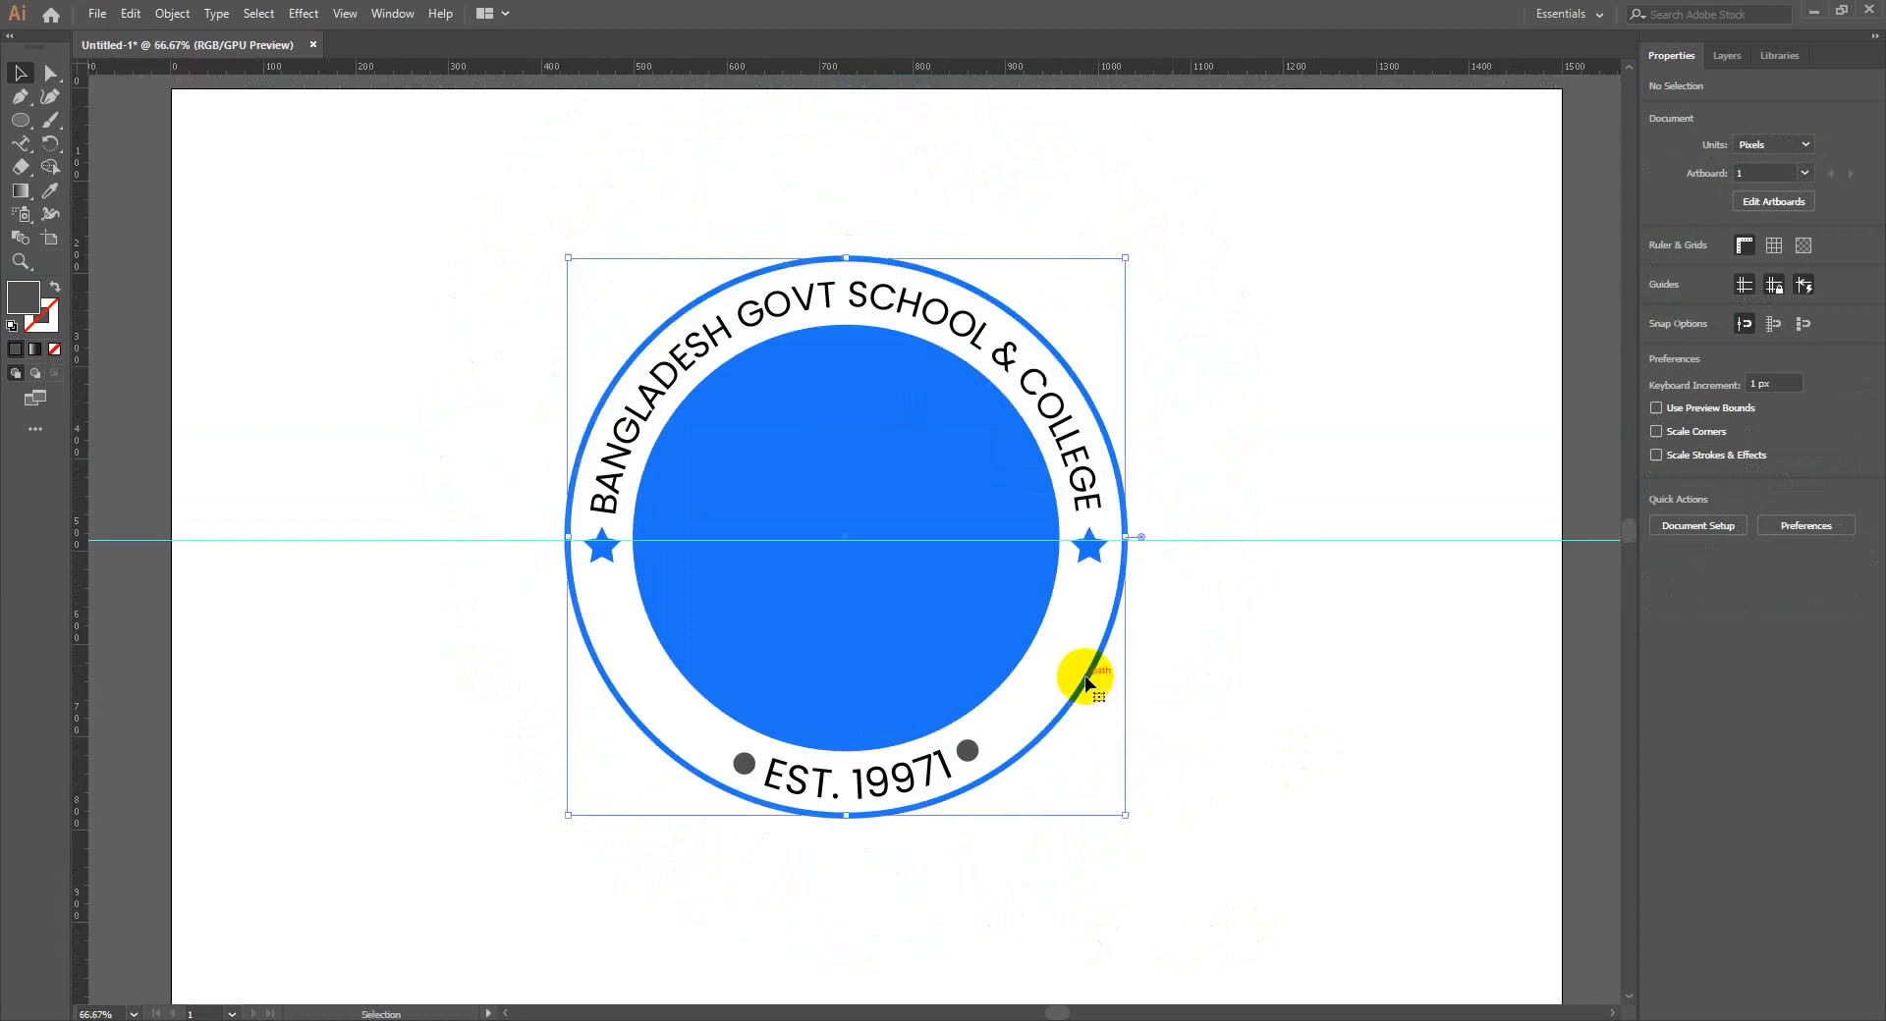
click(1750, 298)
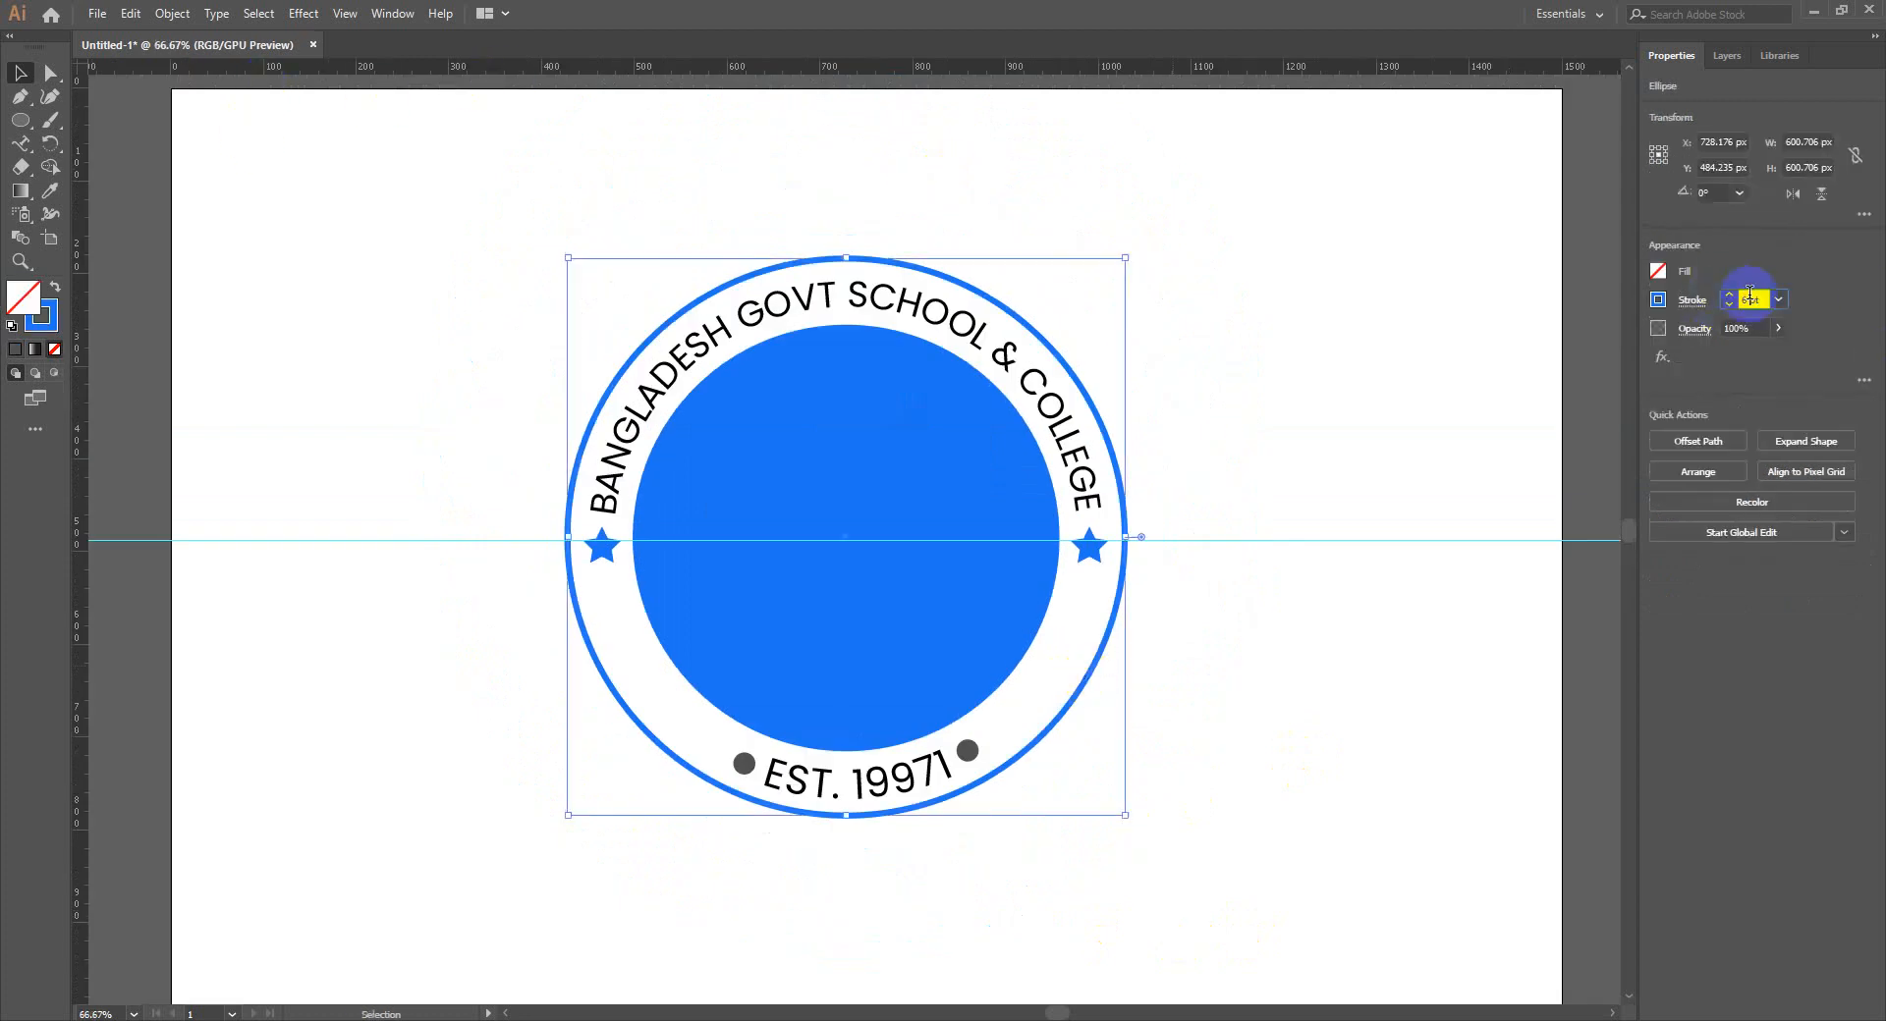
key(Return)
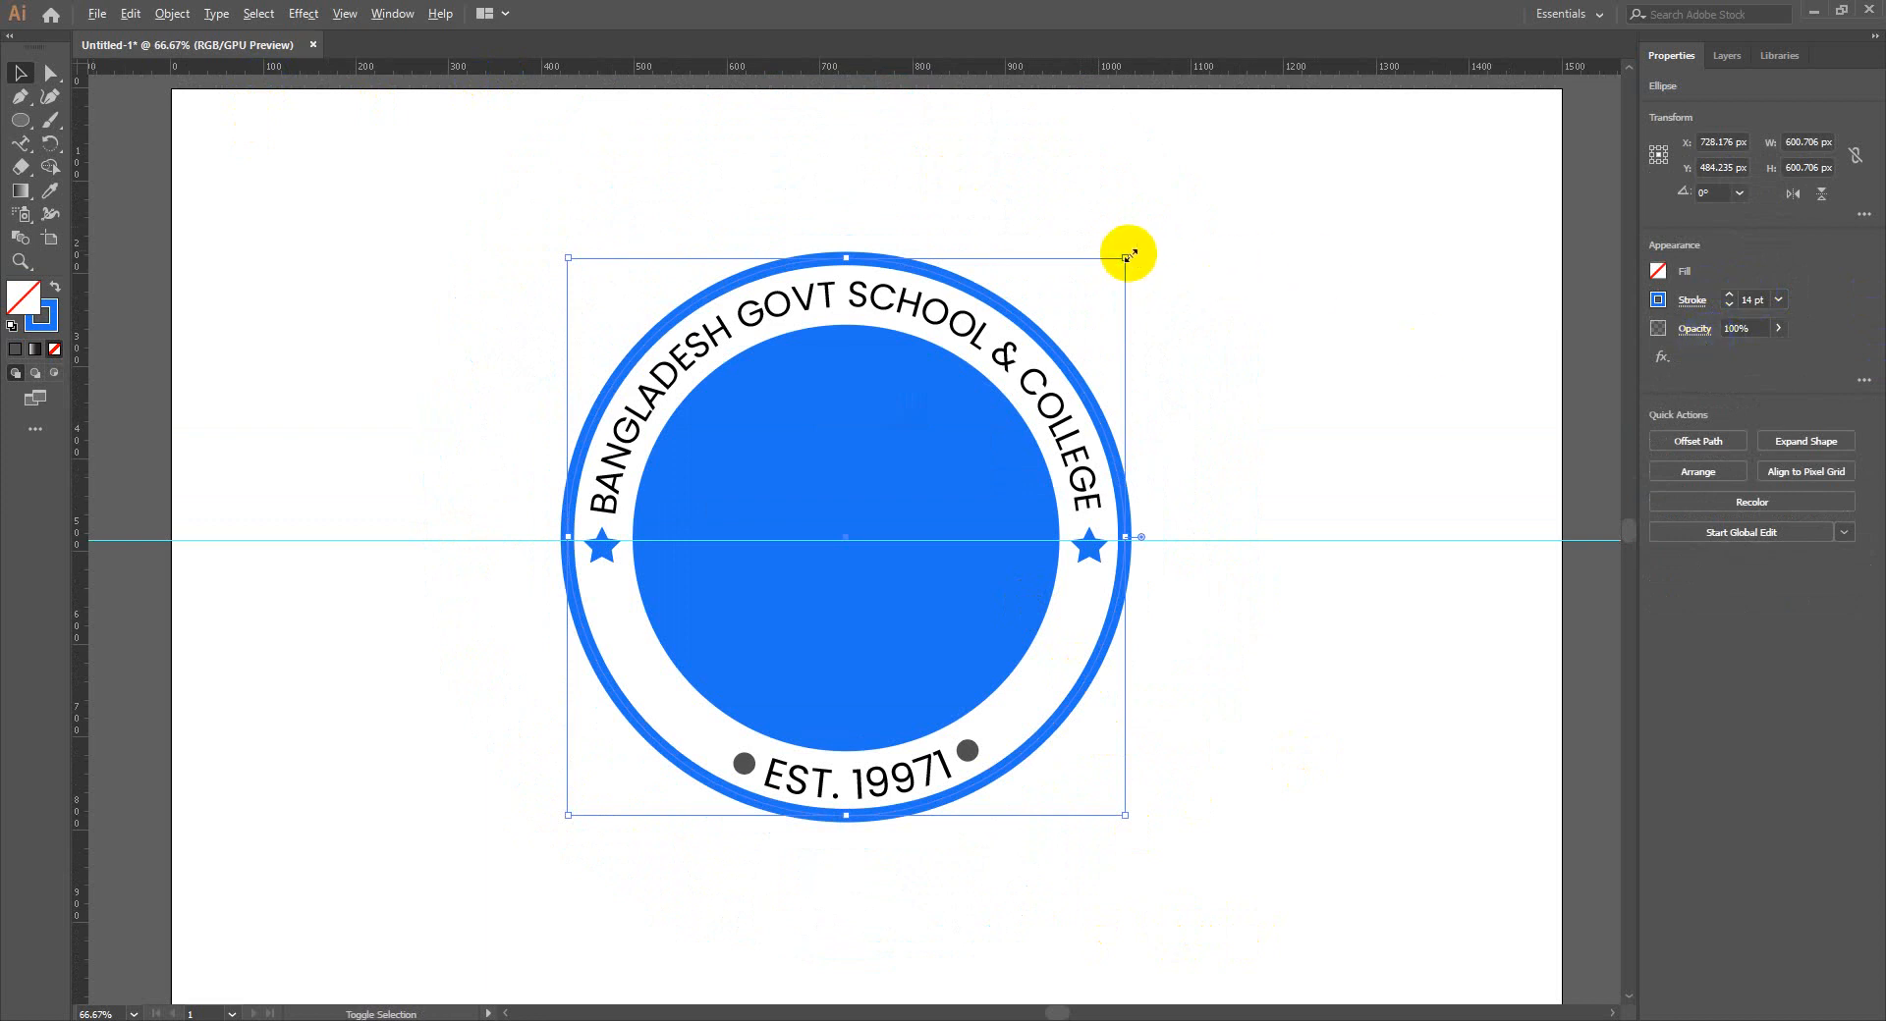
drag(1125, 257, 1135, 251)
click(1281, 424)
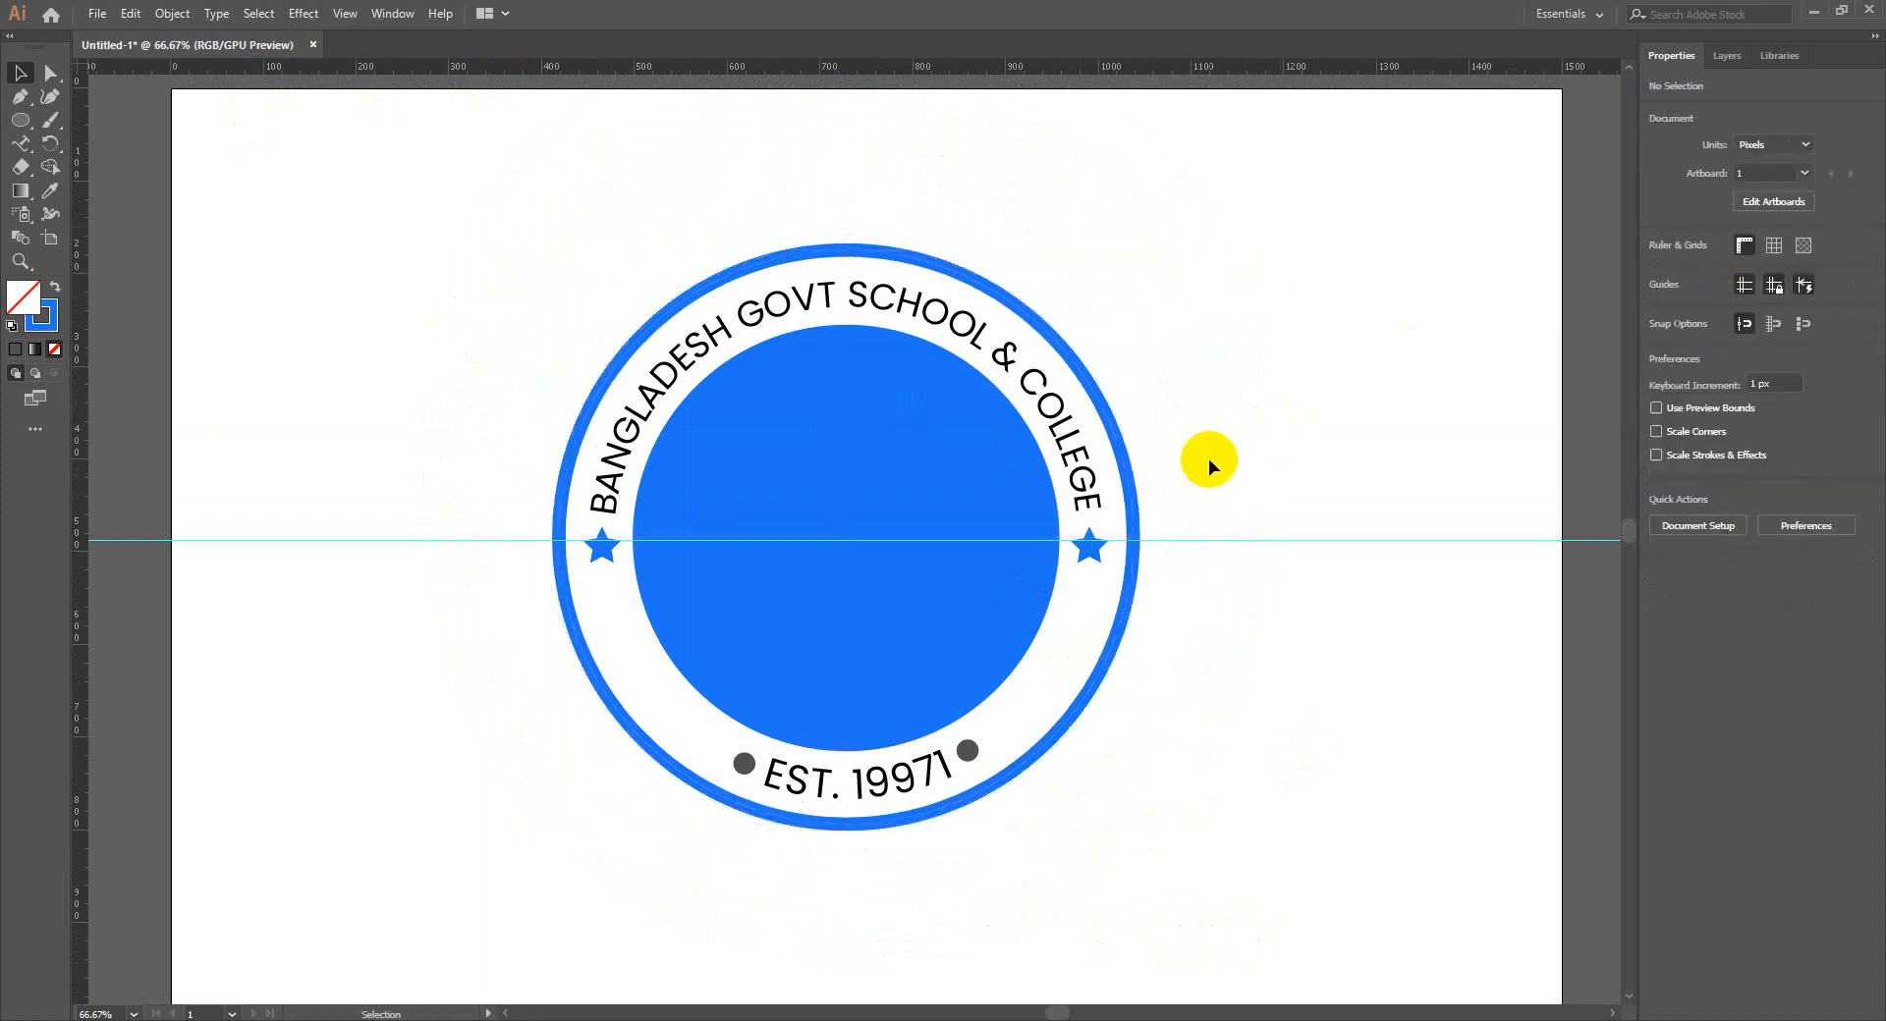
Shrink the inner blue circle about its centre to about 460 px
click(969, 454)
drag(1058, 325, 1050, 336)
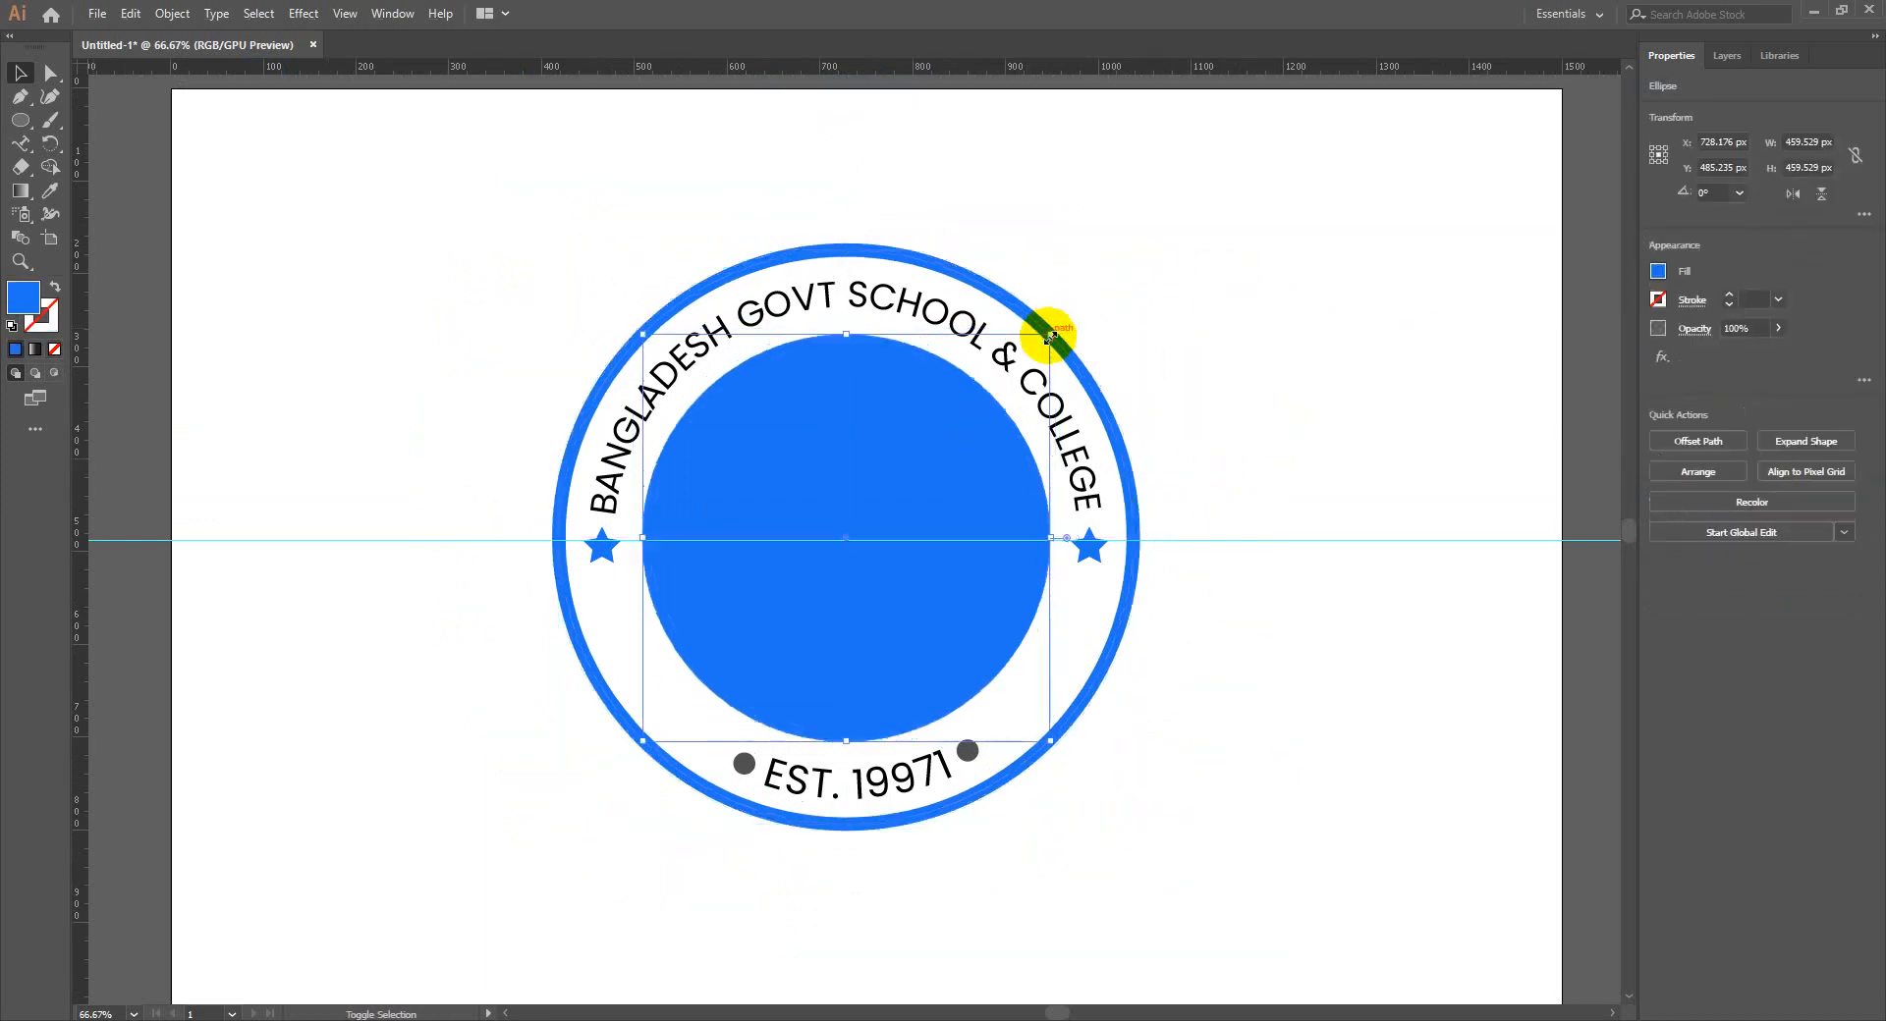
click(1210, 357)
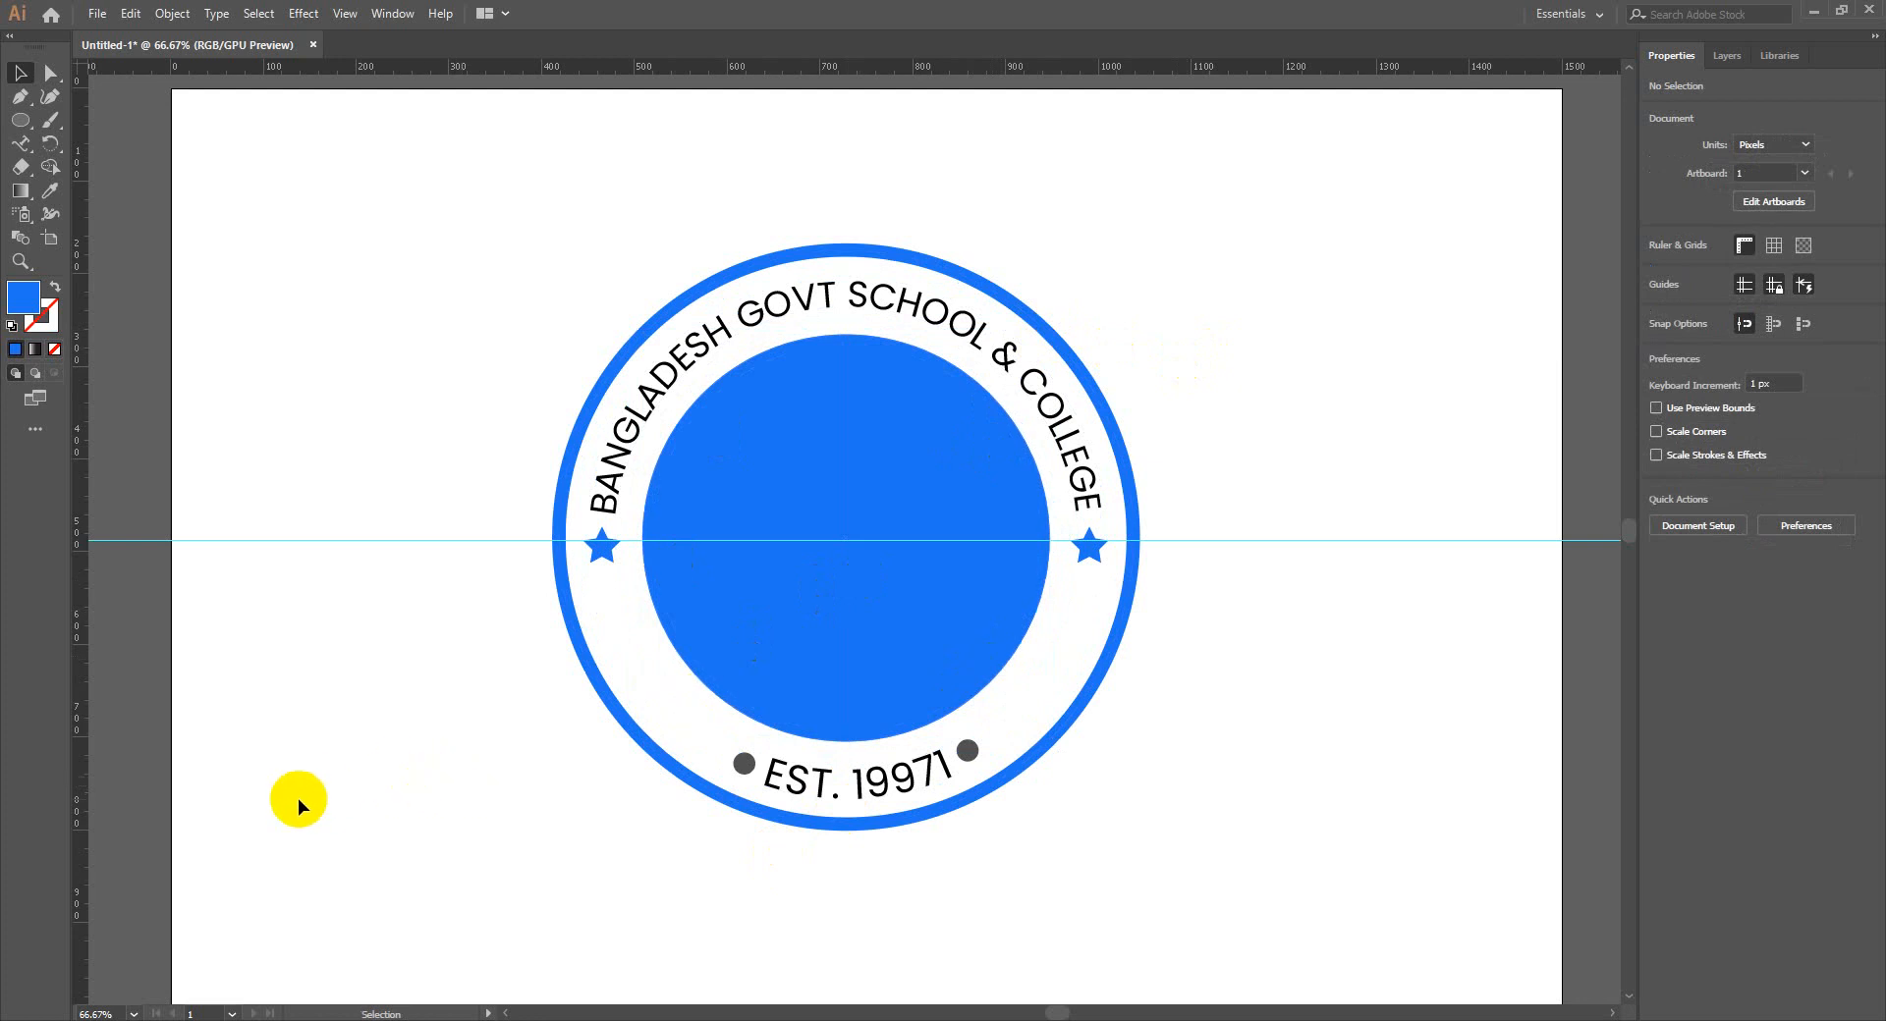
Hide the guides in the document
right_click(306, 541)
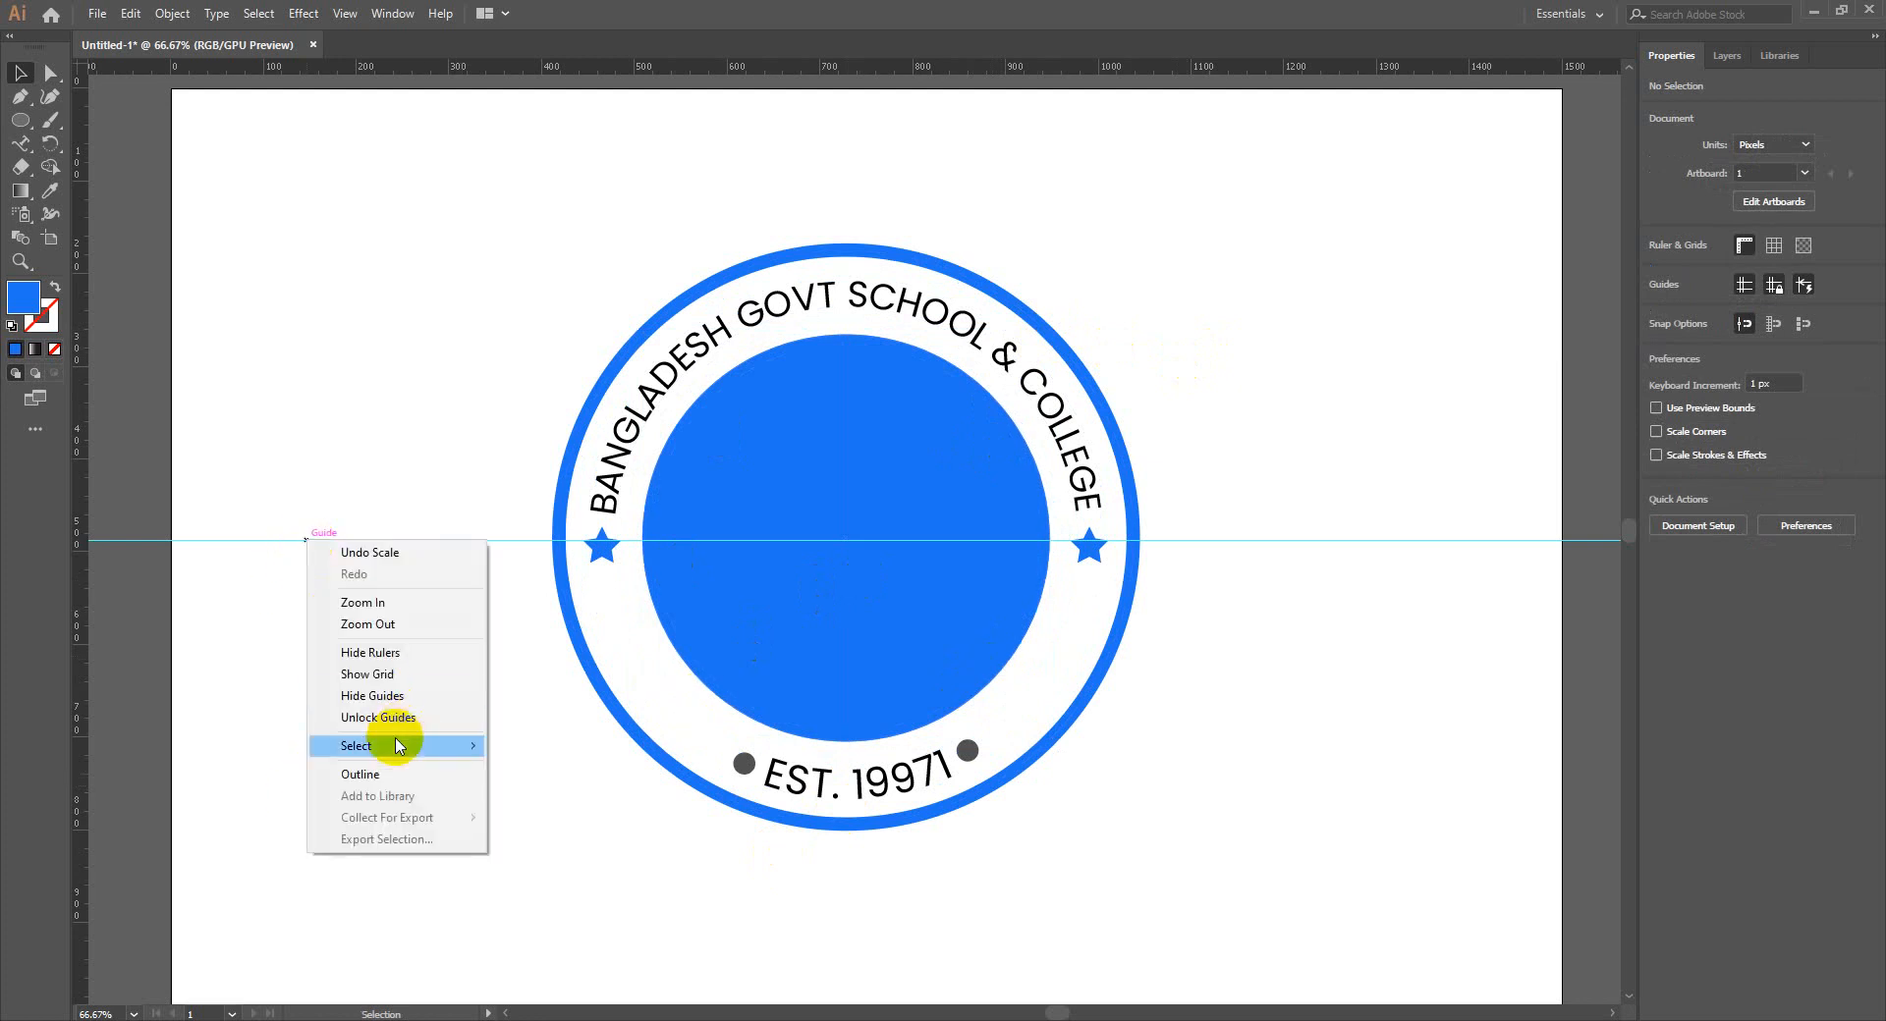
click(241, 622)
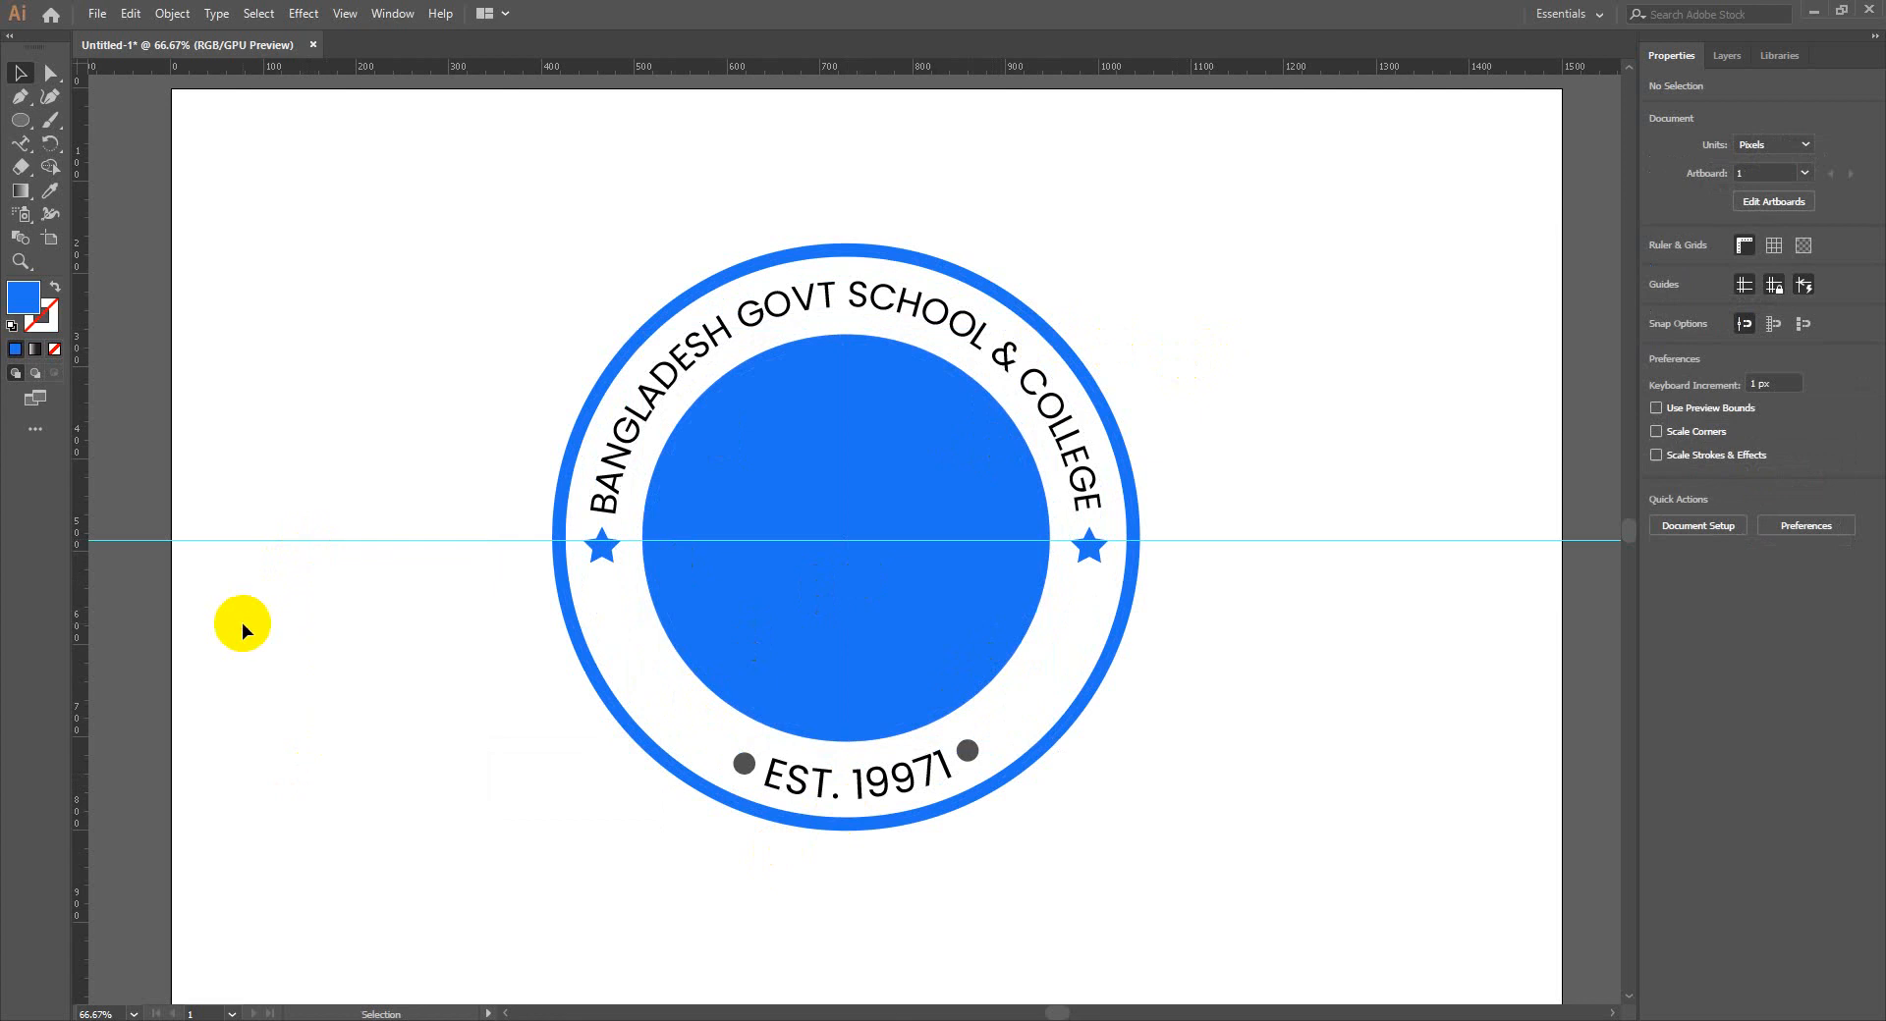
key(ctrl+semicolon)
Switch to the web browser, open flaticon.com in place of the Poppins font page and close the two other tabs
click(174, 950)
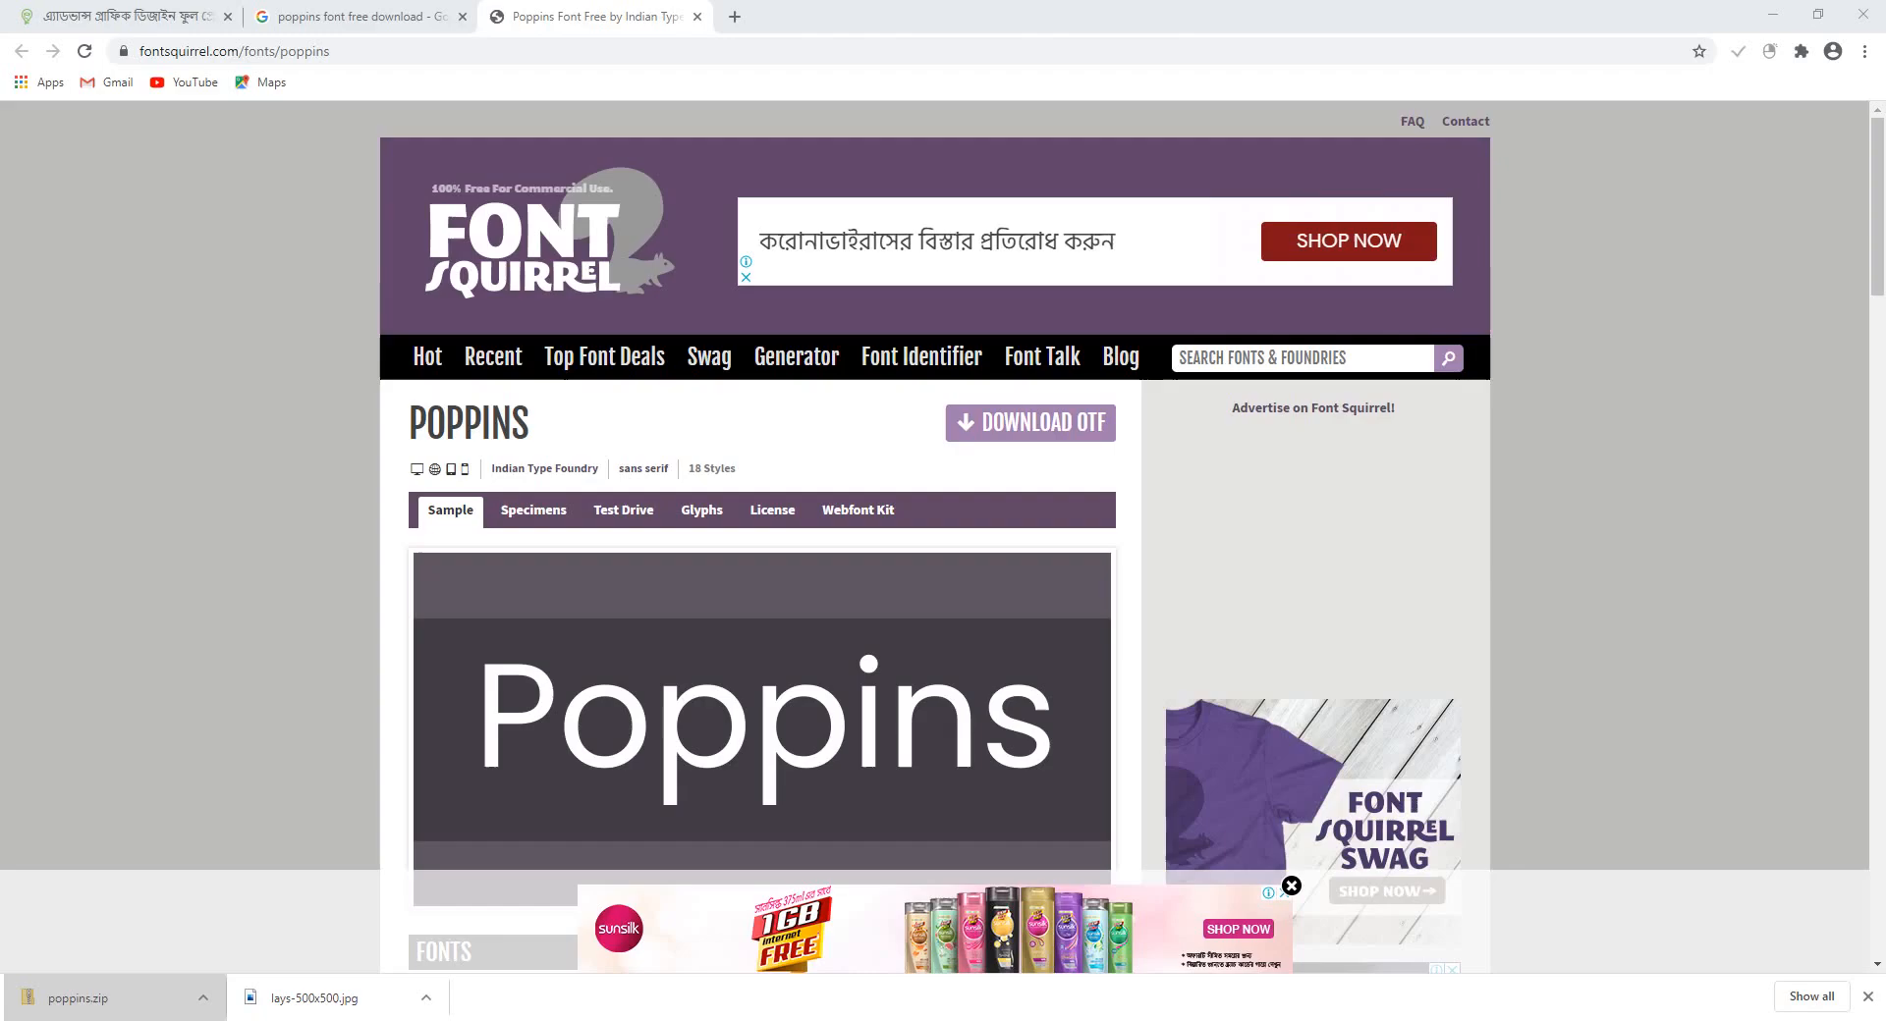
click(577, 43)
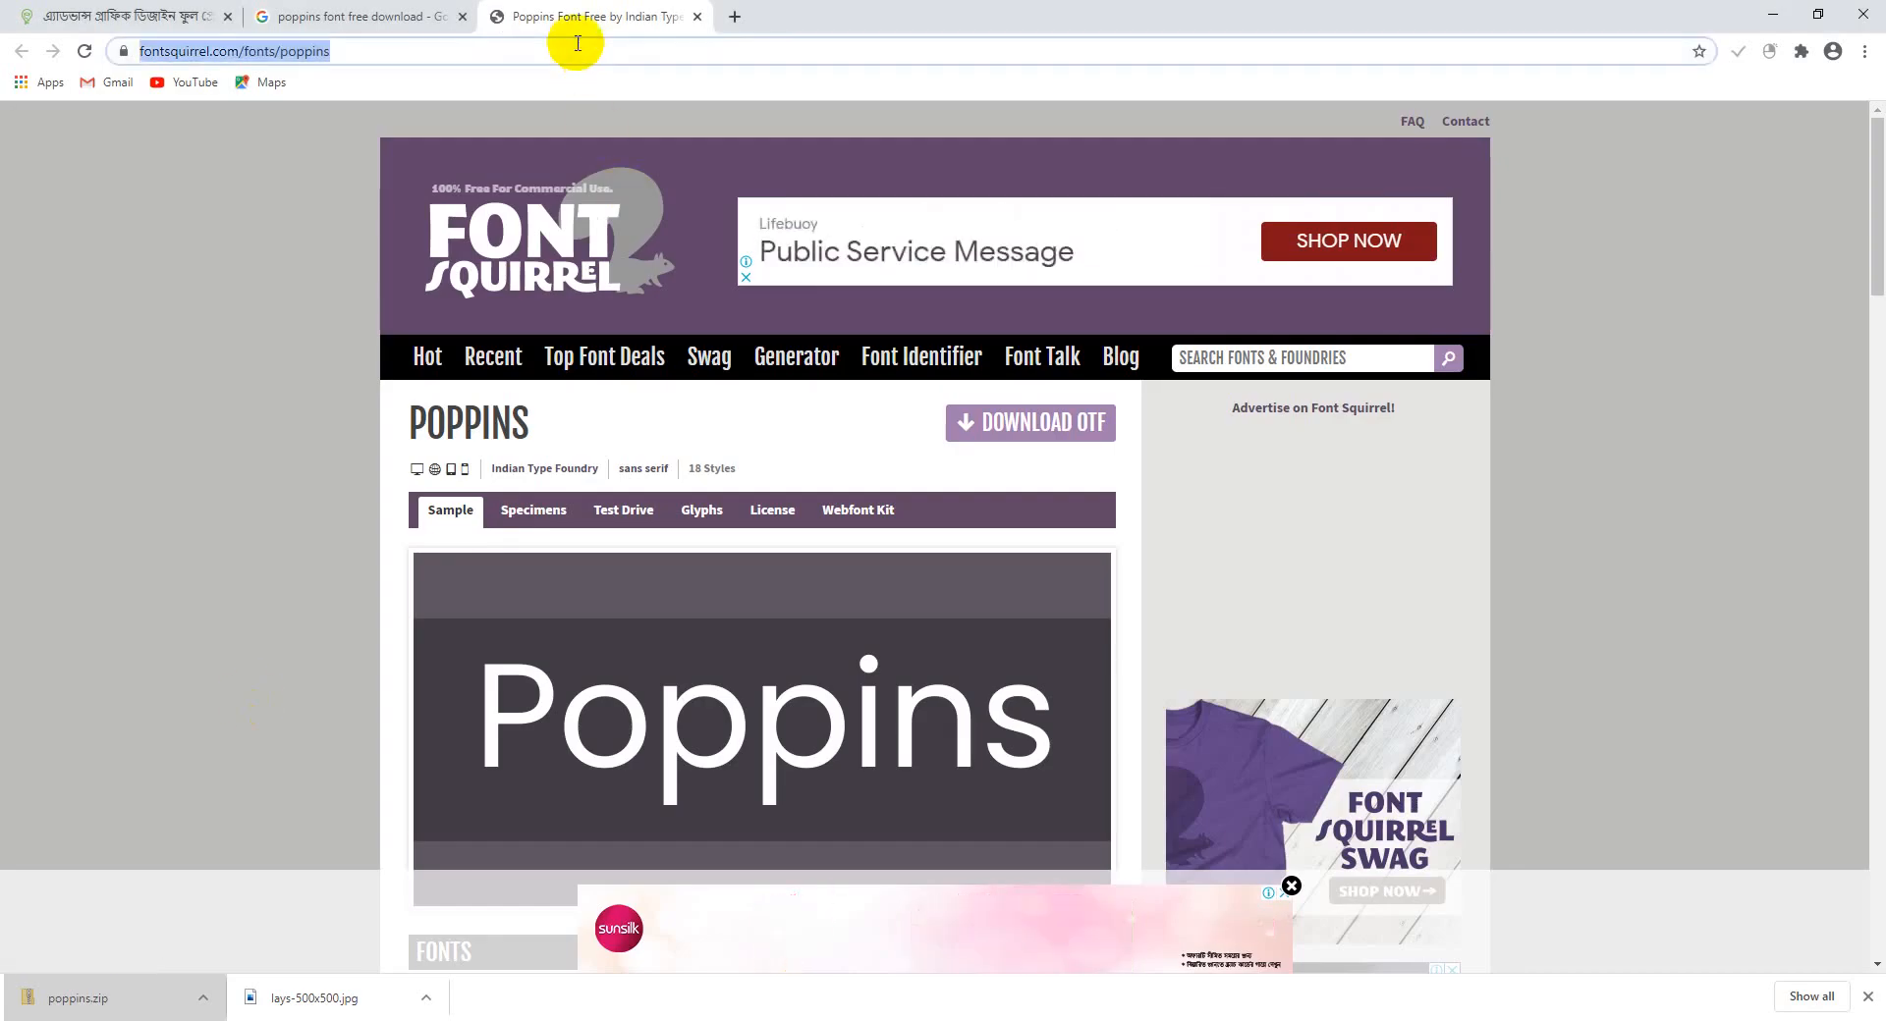
text(fla)
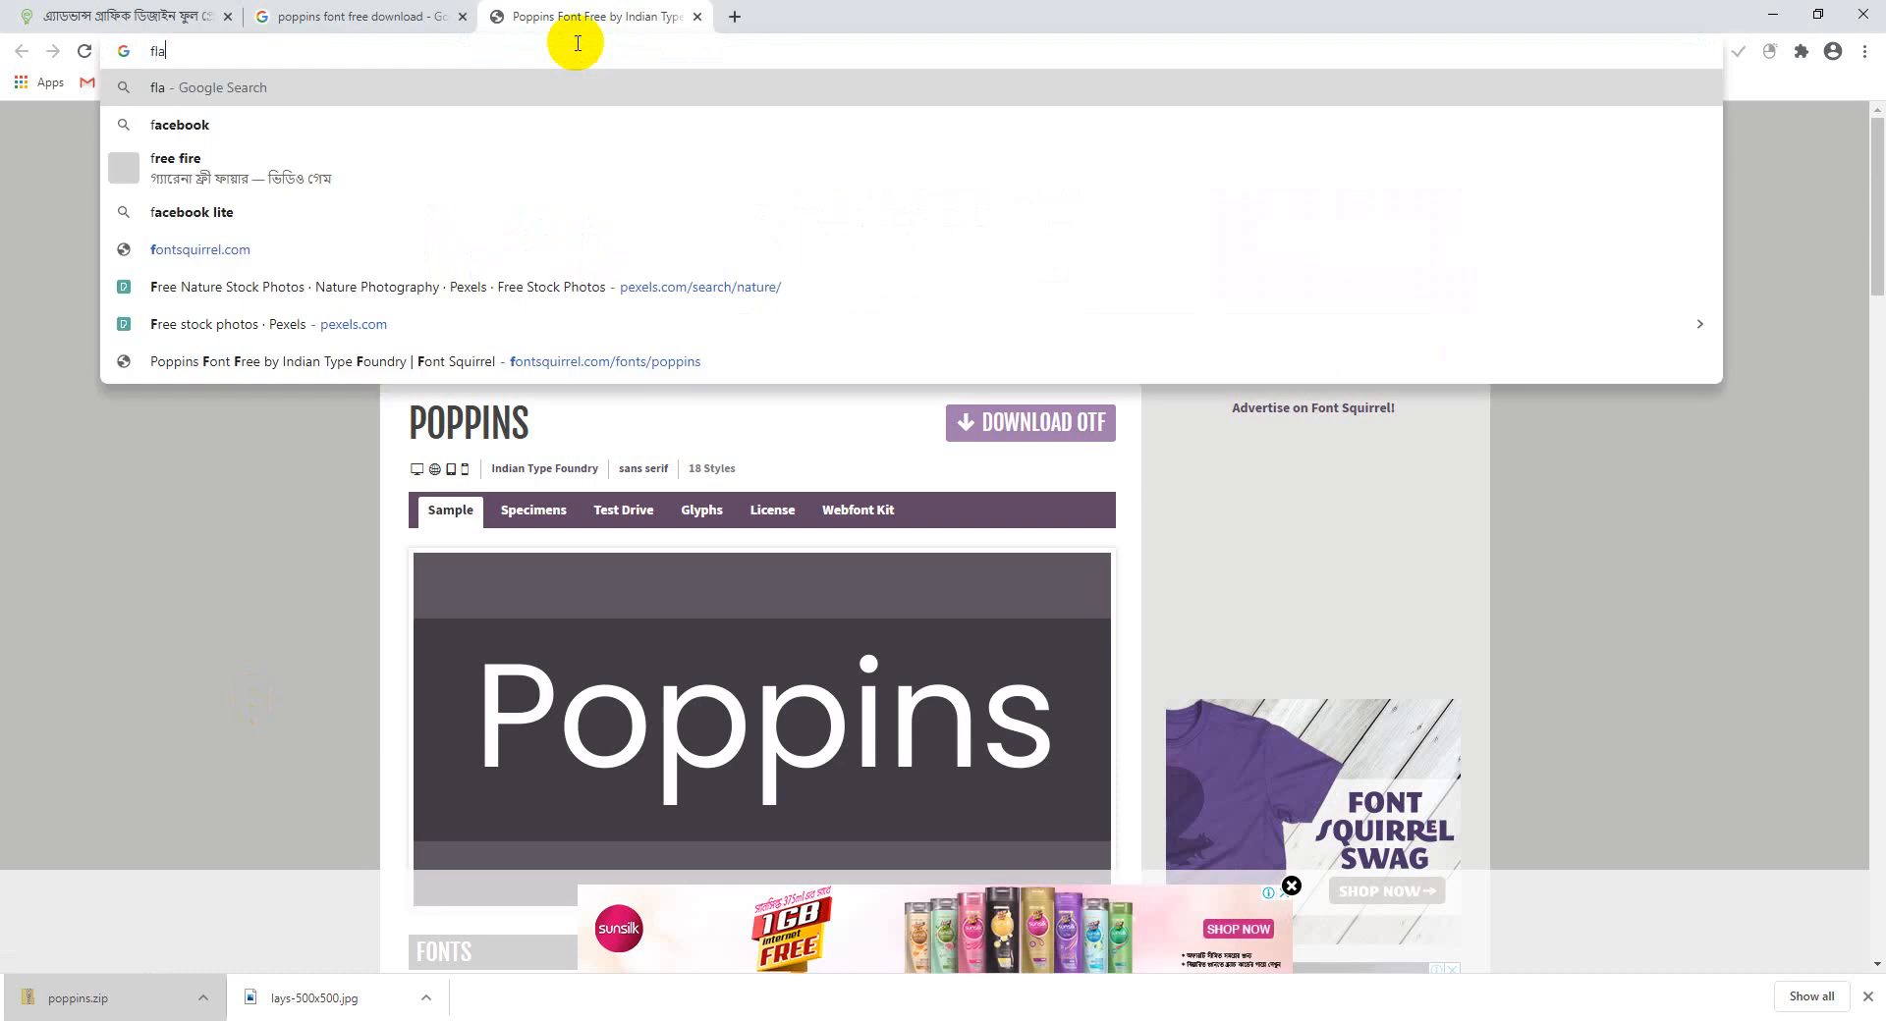
text(ticon.com)
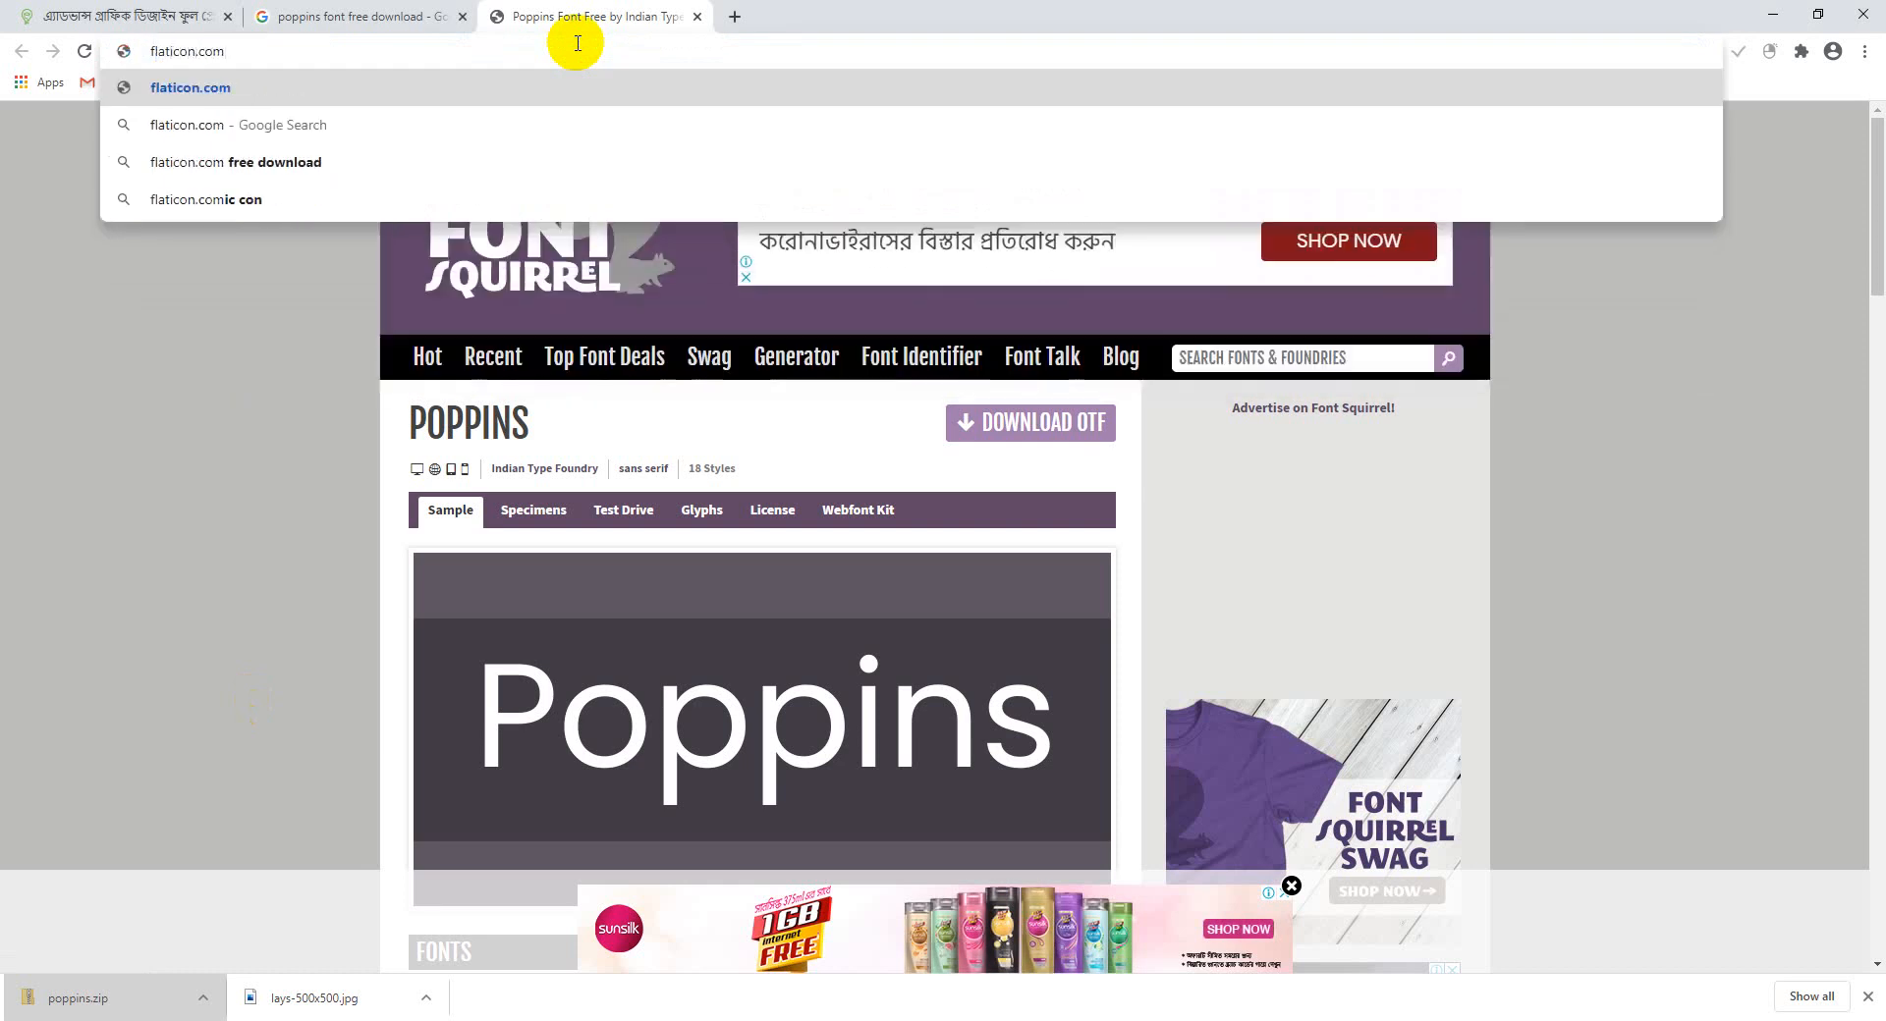
key(Return)
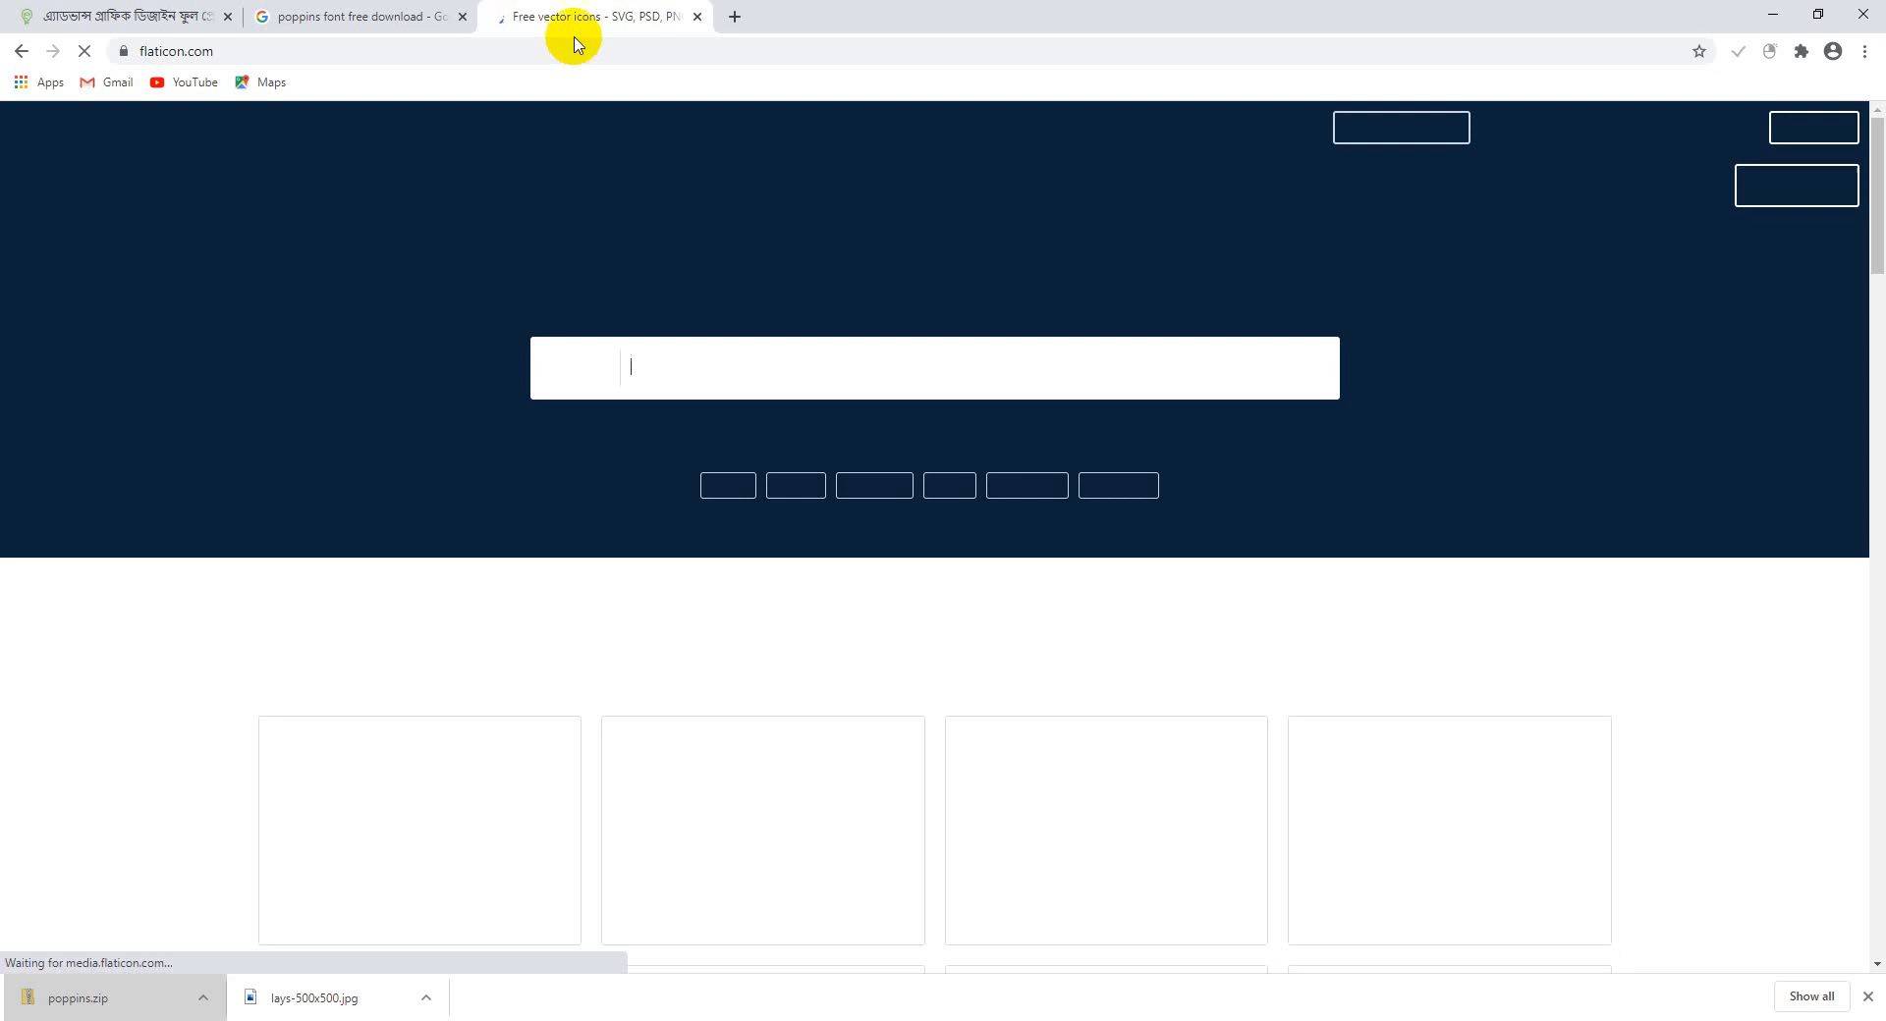
click(462, 16)
click(226, 16)
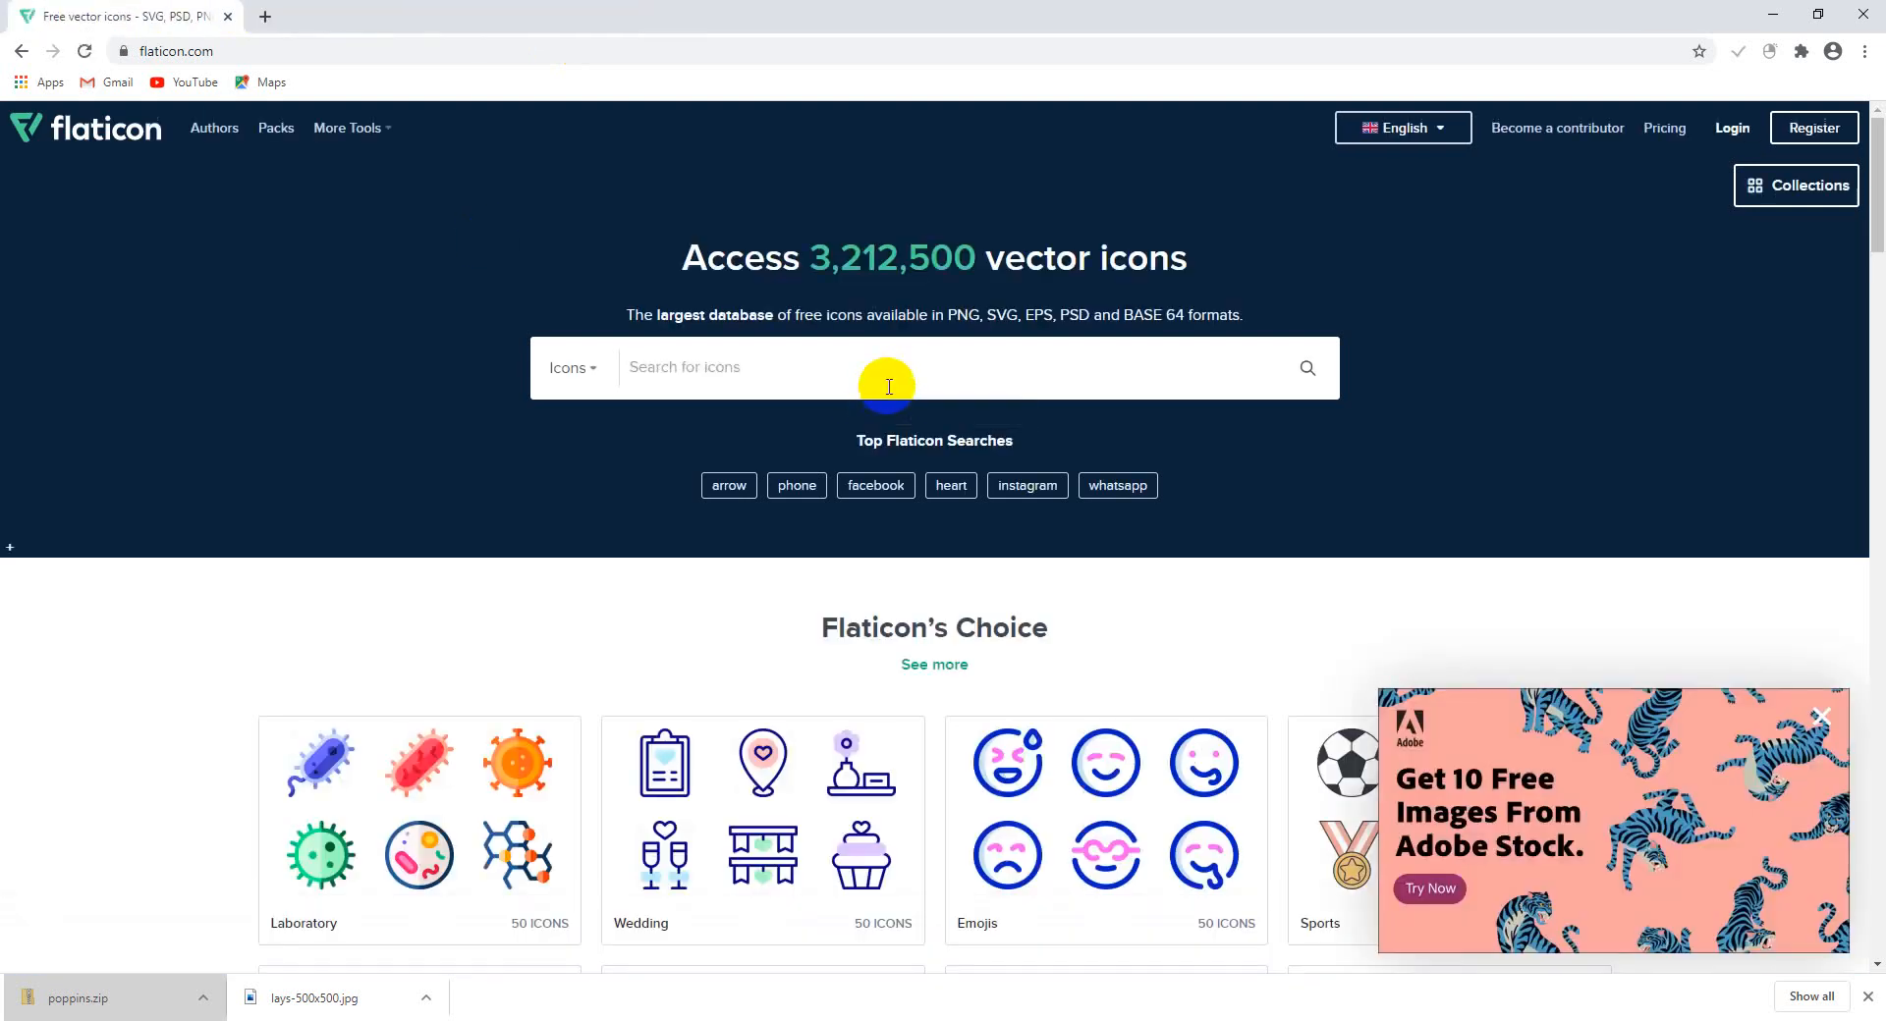
Search the Flaticon icons for "education" and browse the results for a suitable badge icon
text(educati)
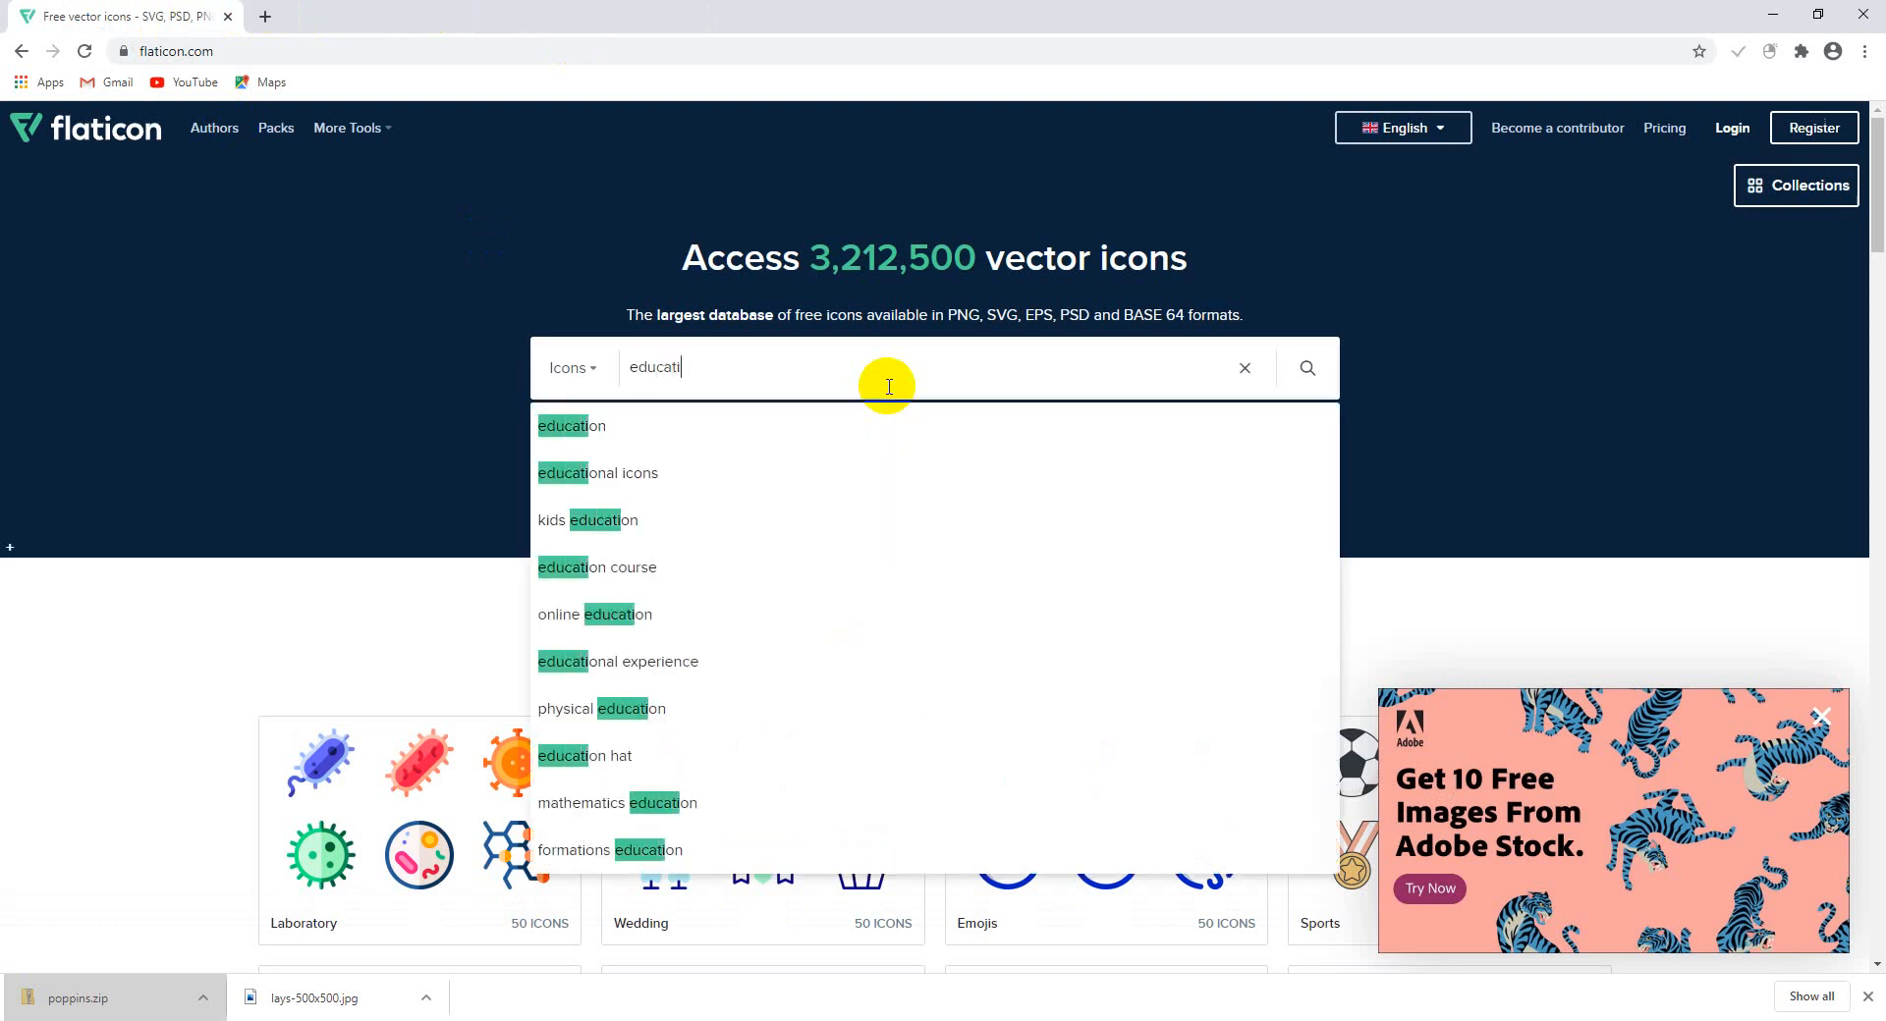
text(on)
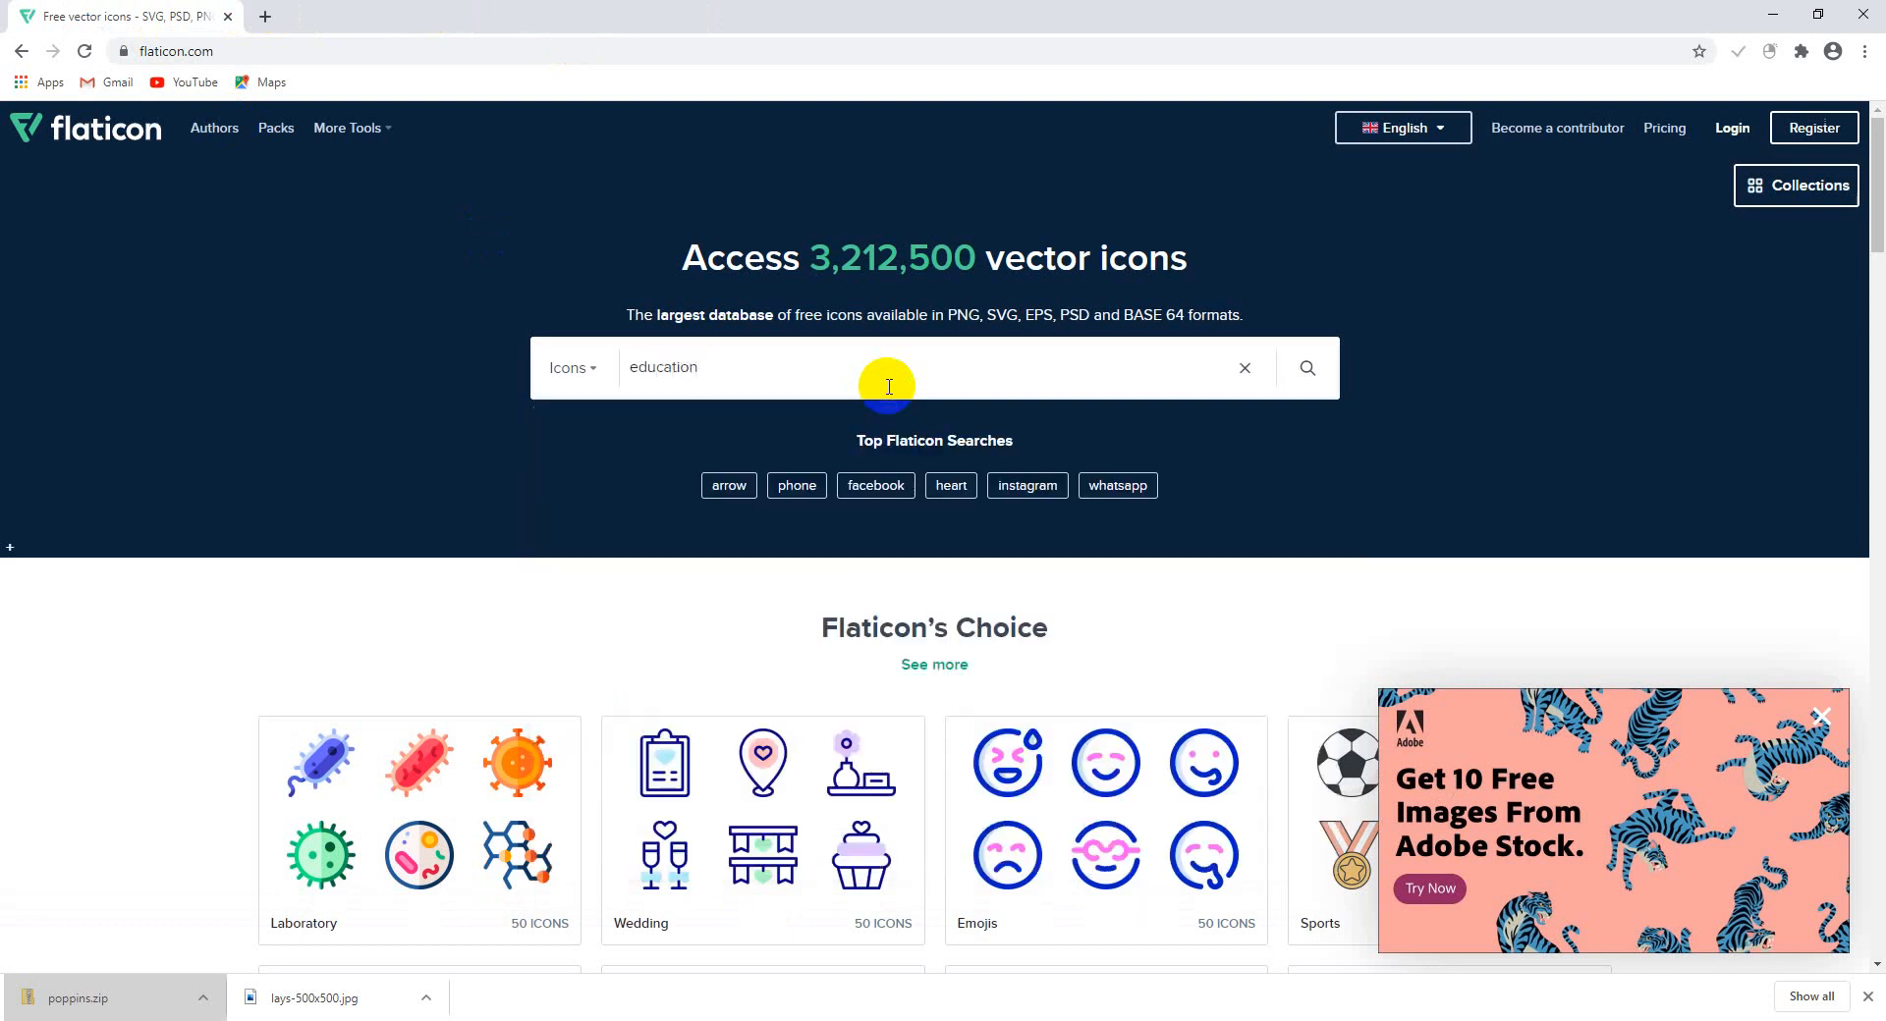
key(Return)
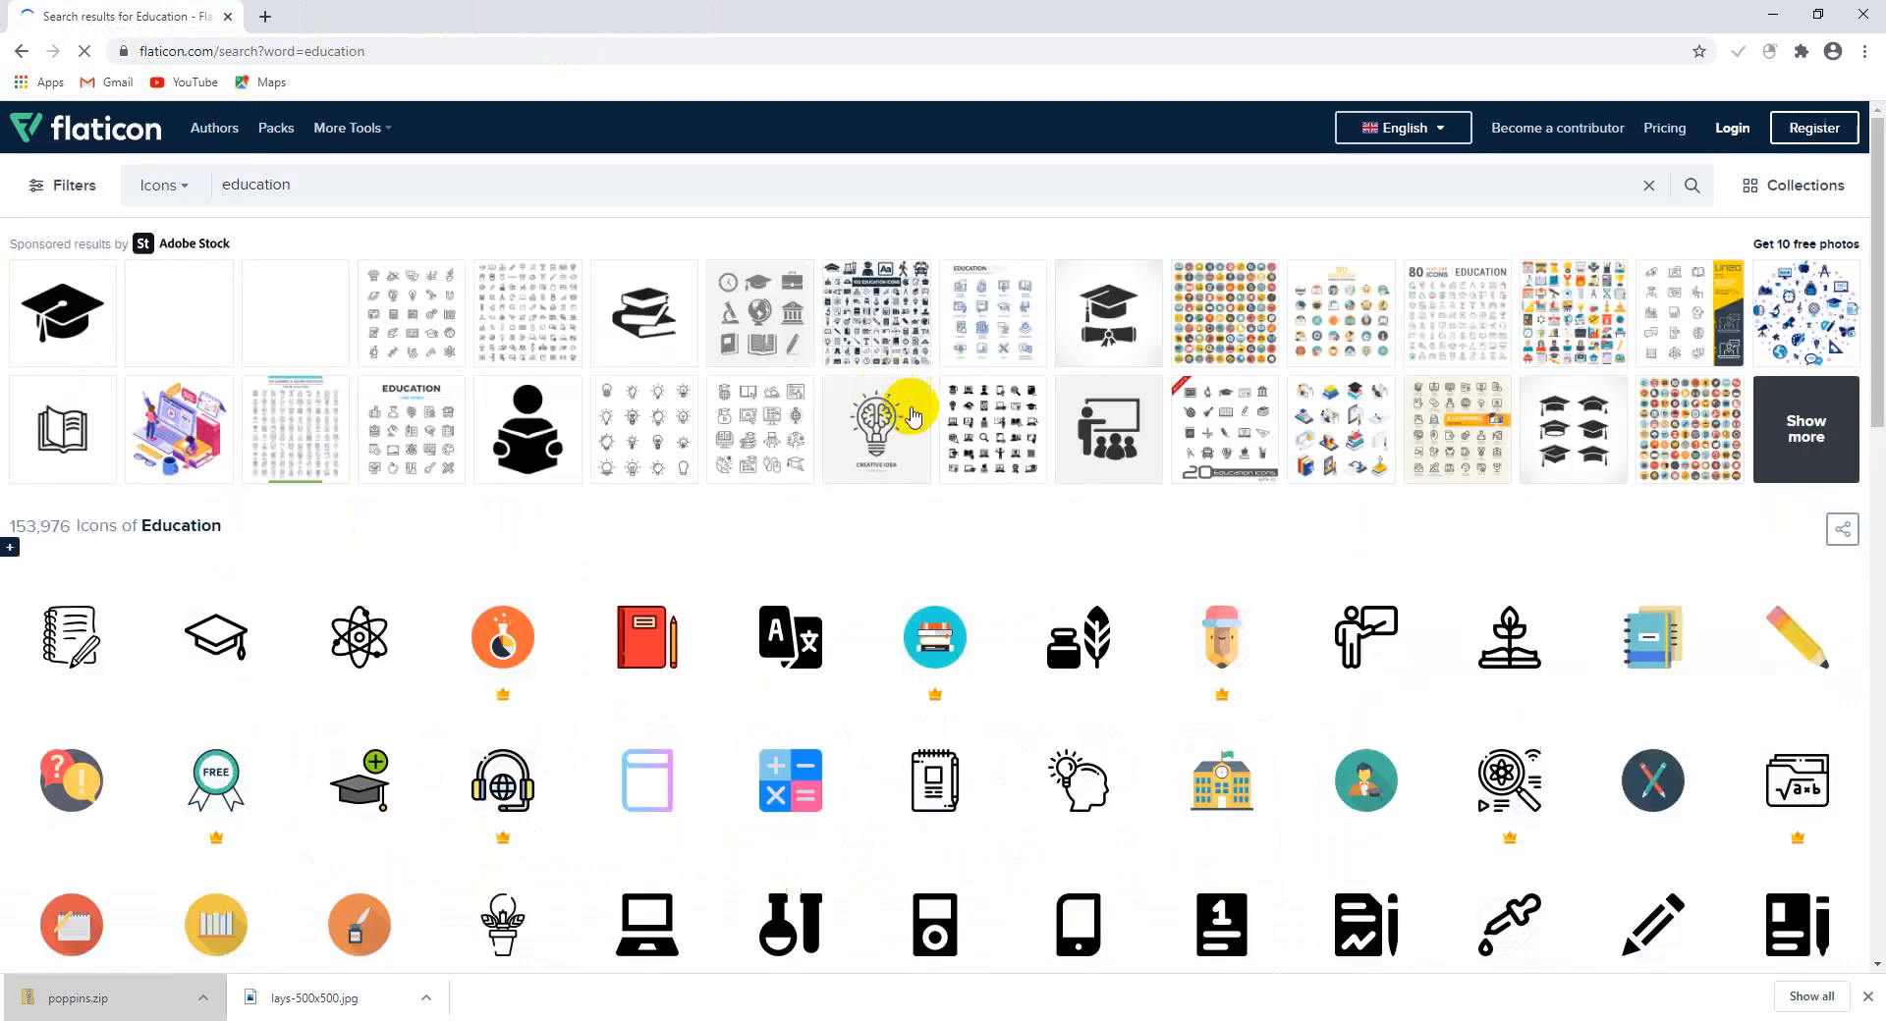
scroll(888, 550, down, 5)
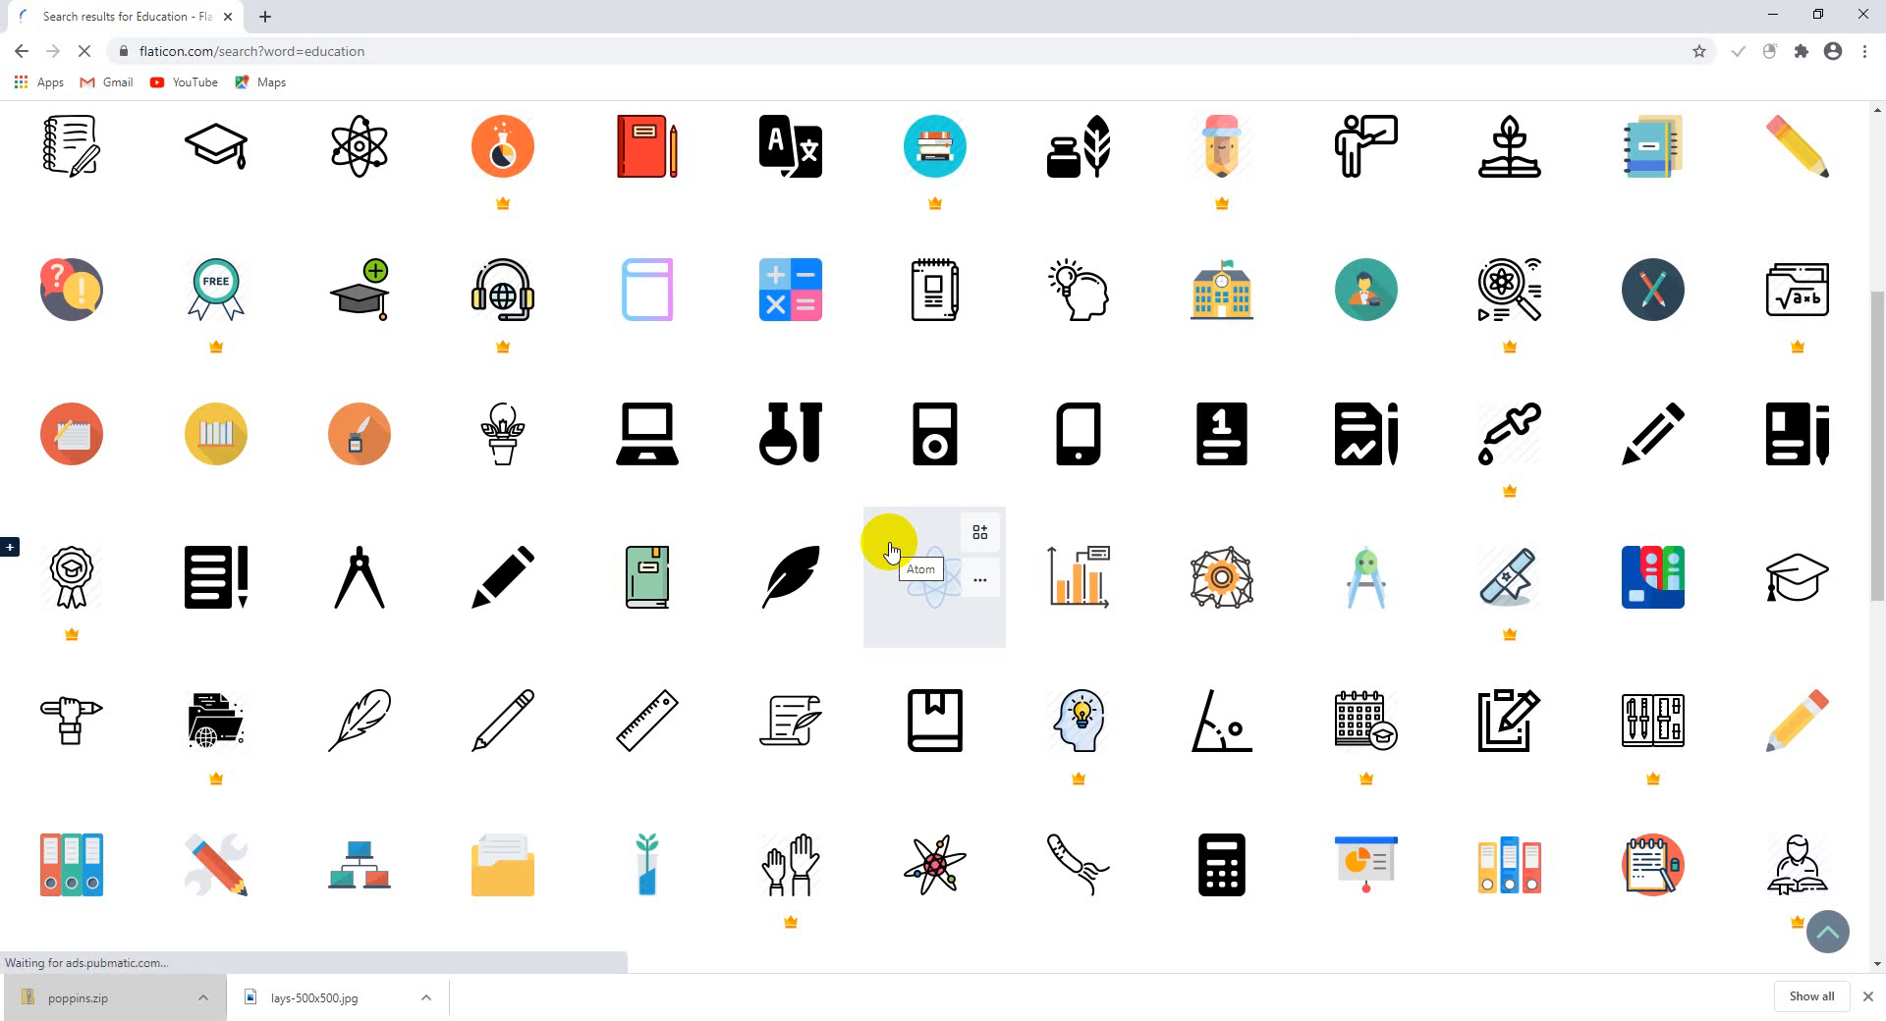
scroll(889, 550, down, 1)
scroll(888, 550, down, 3)
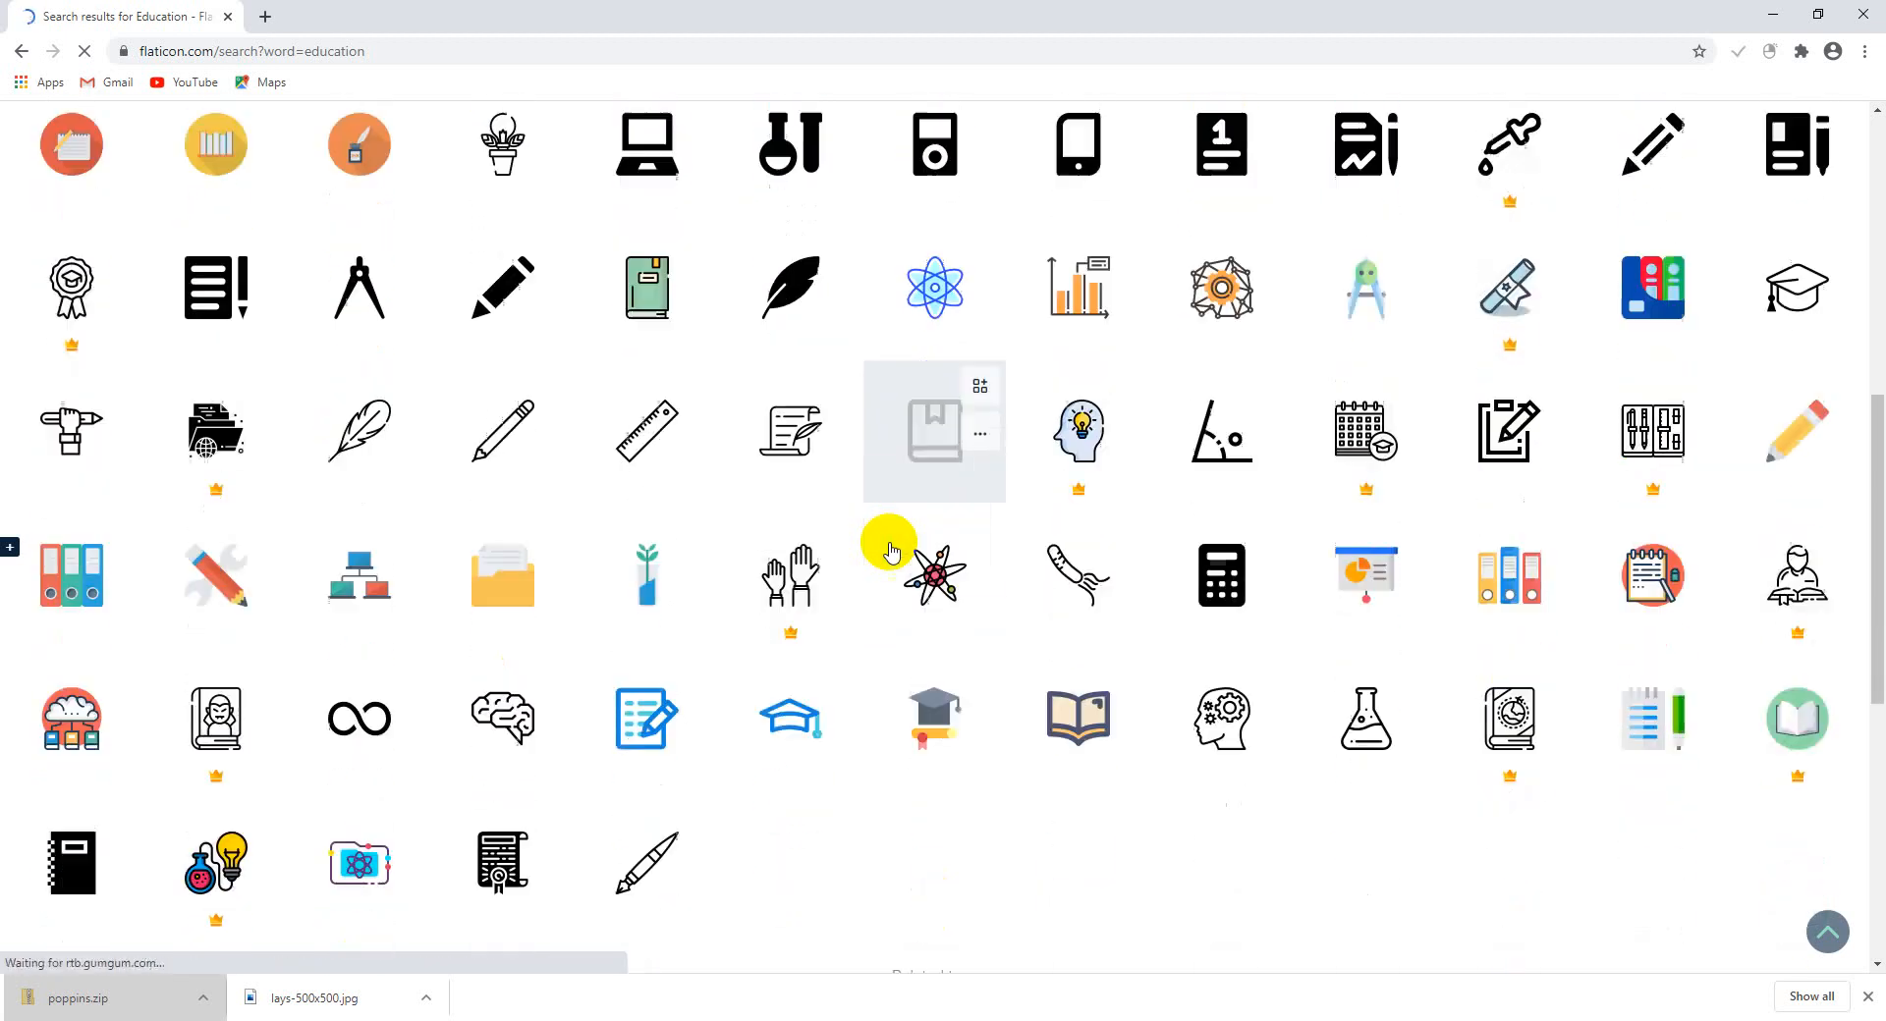
Browse to the second page of the education results and add the lightbulb-over-open-book line icon to the collection
scroll(888, 550, down, 2)
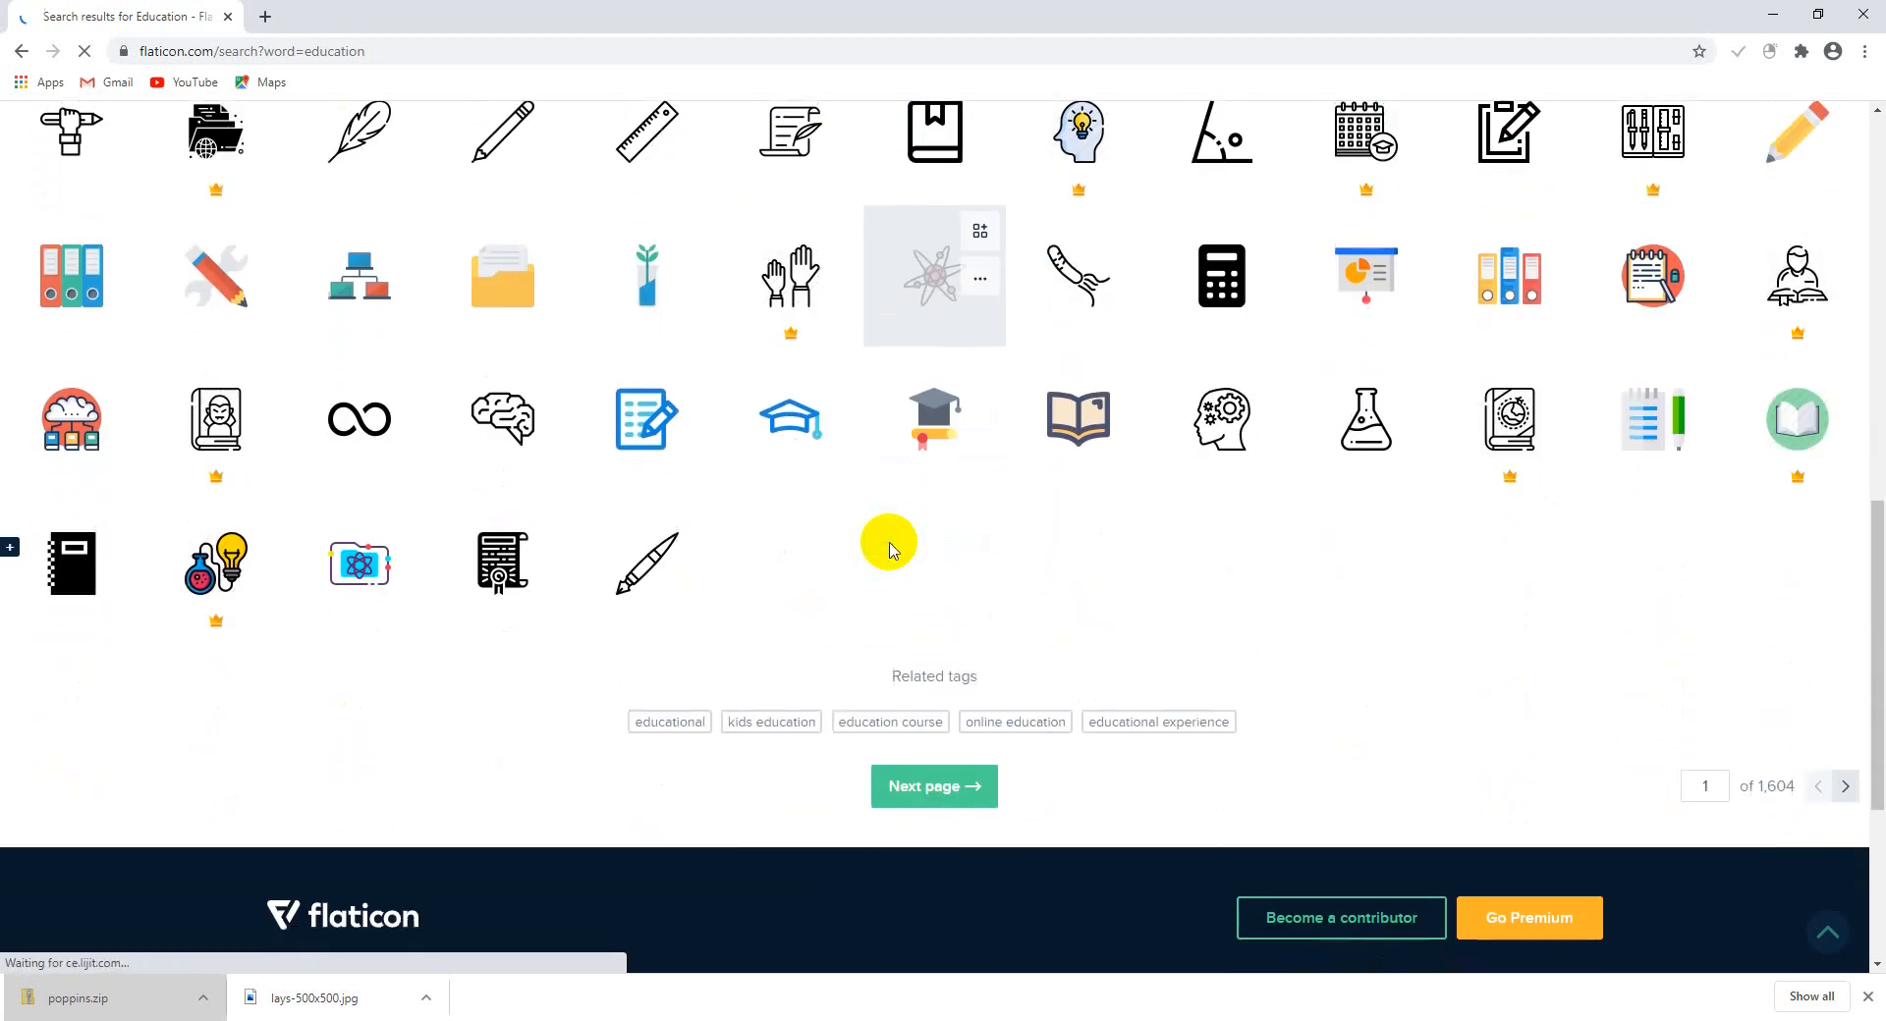
click(931, 785)
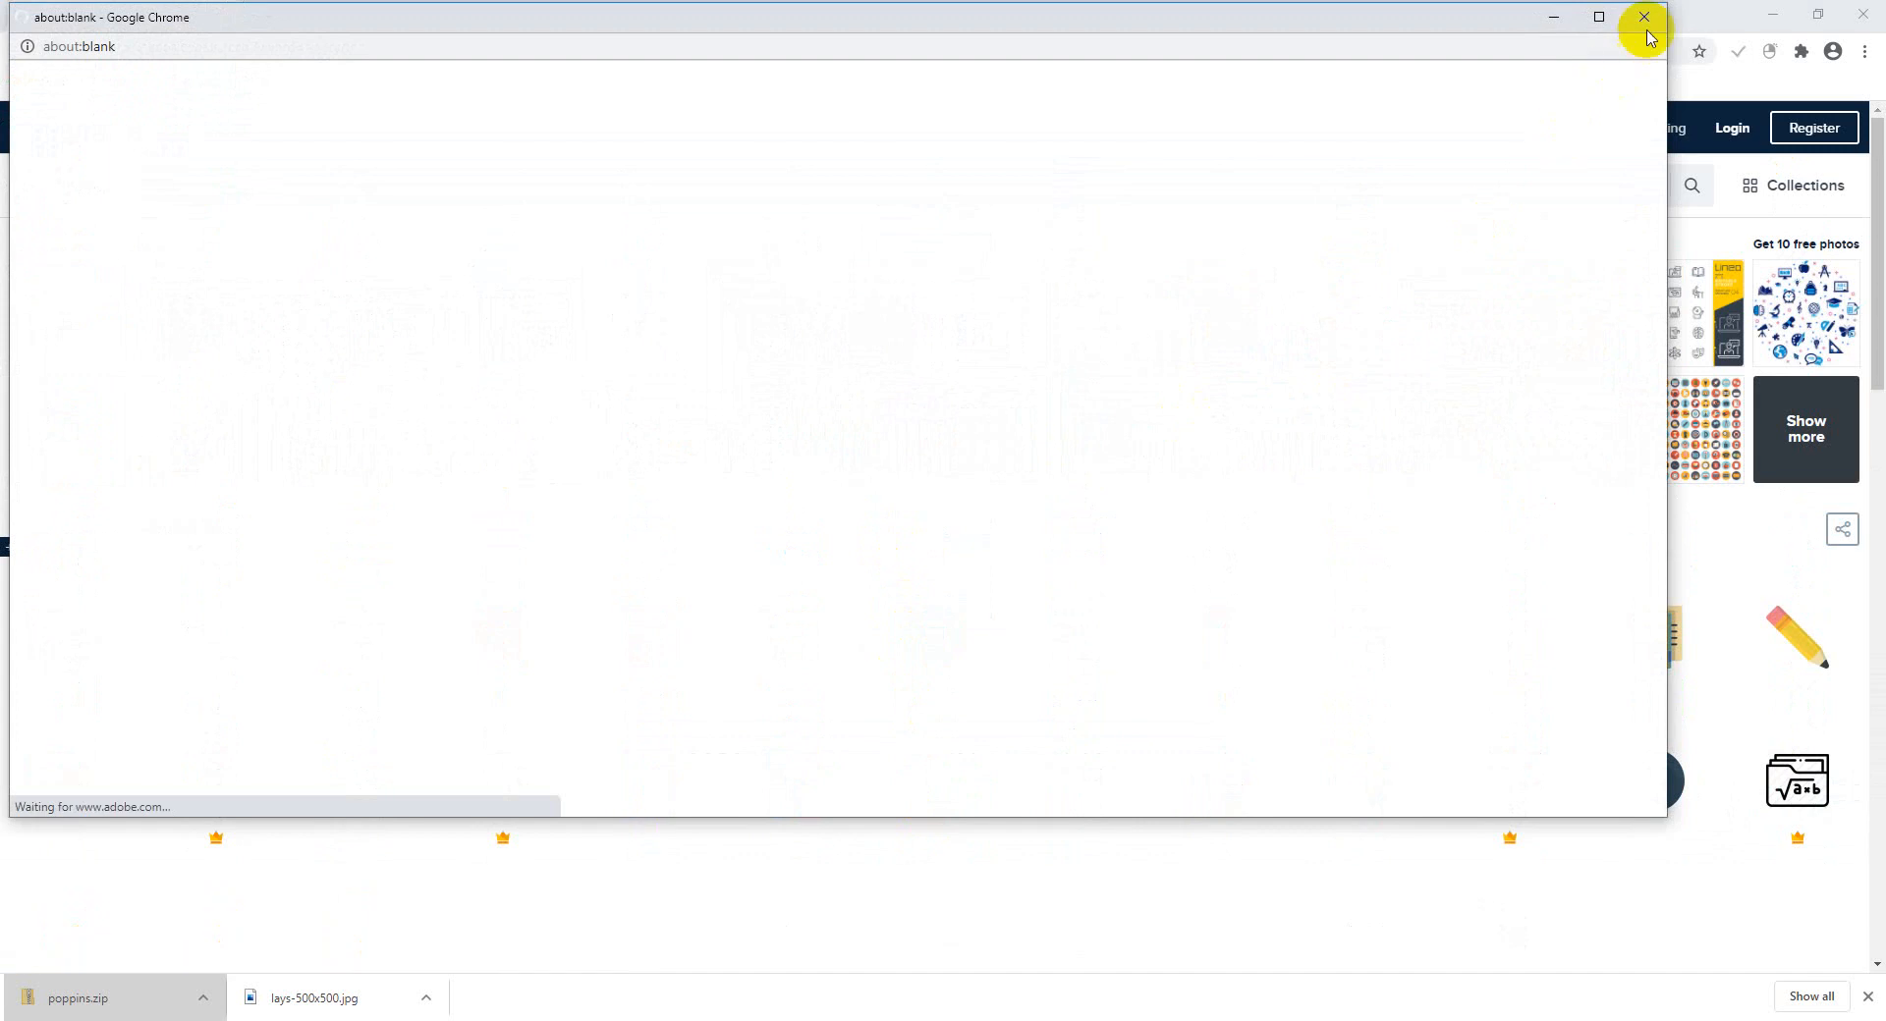
click(1634, 21)
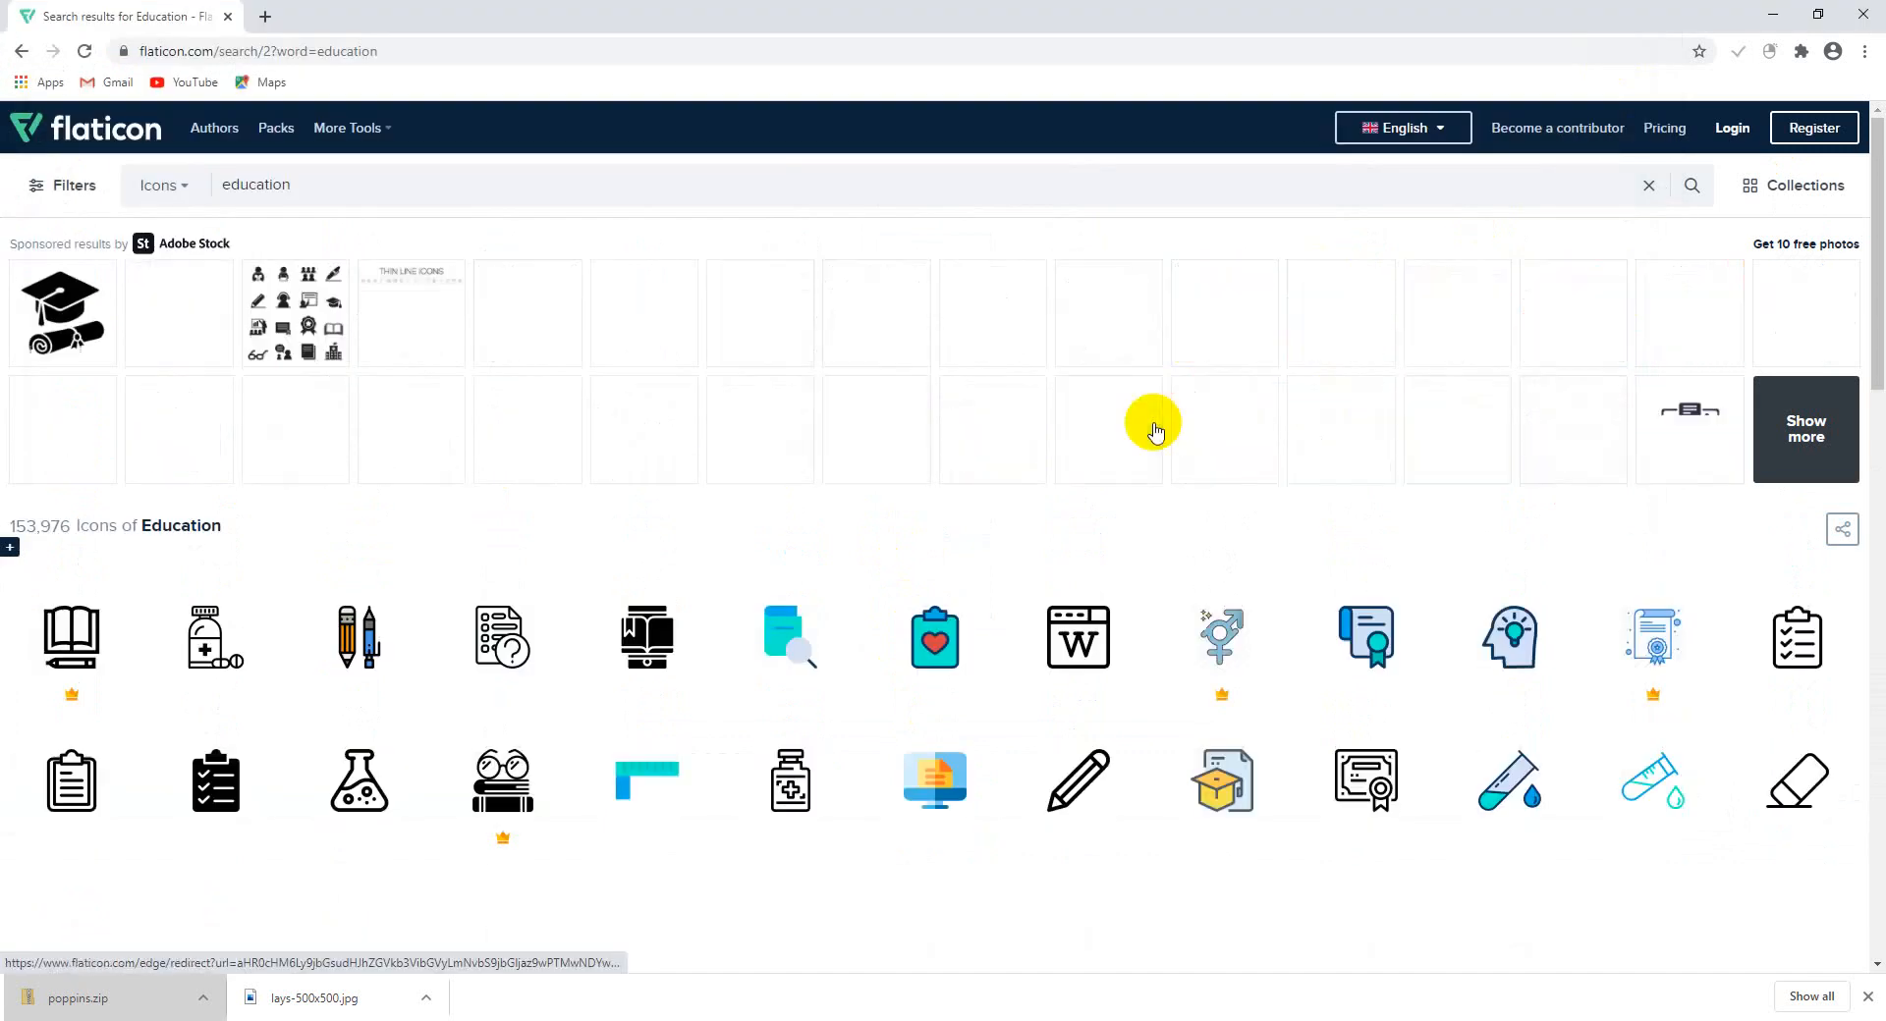
scroll(1154, 430, down, 3)
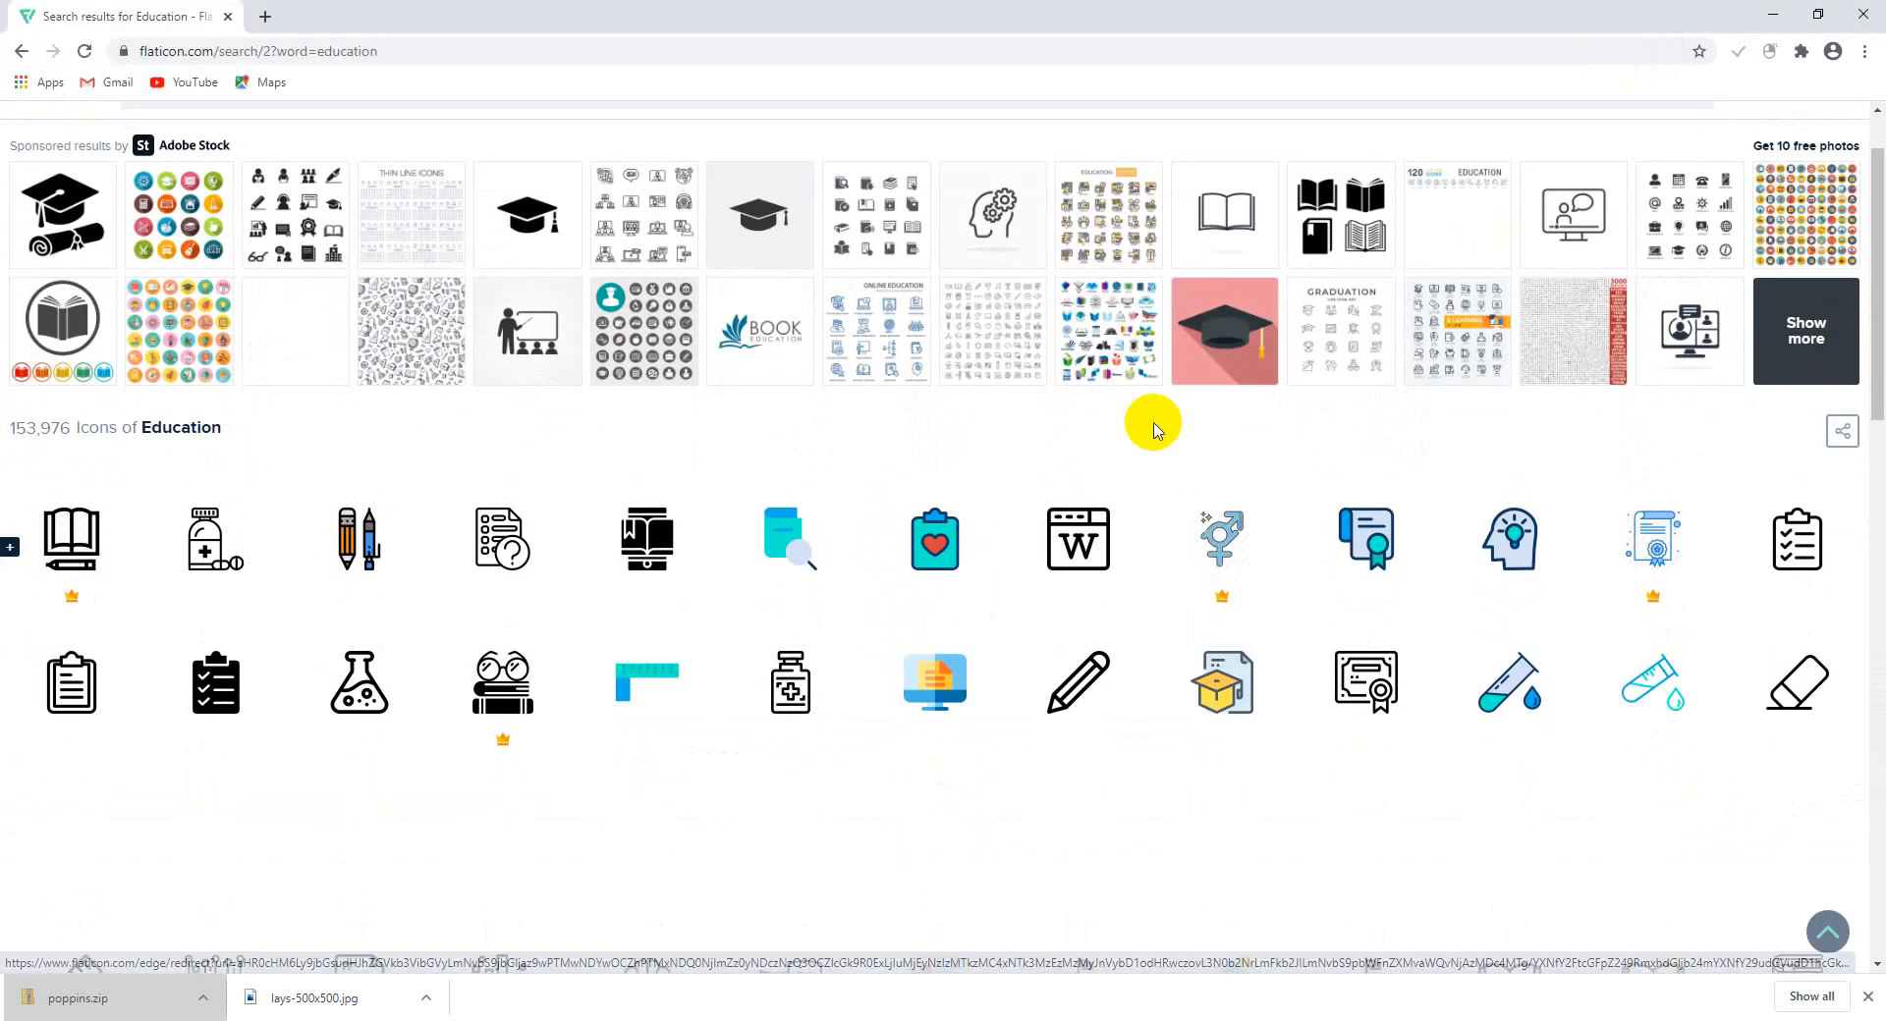
scroll(1154, 430, down, 5)
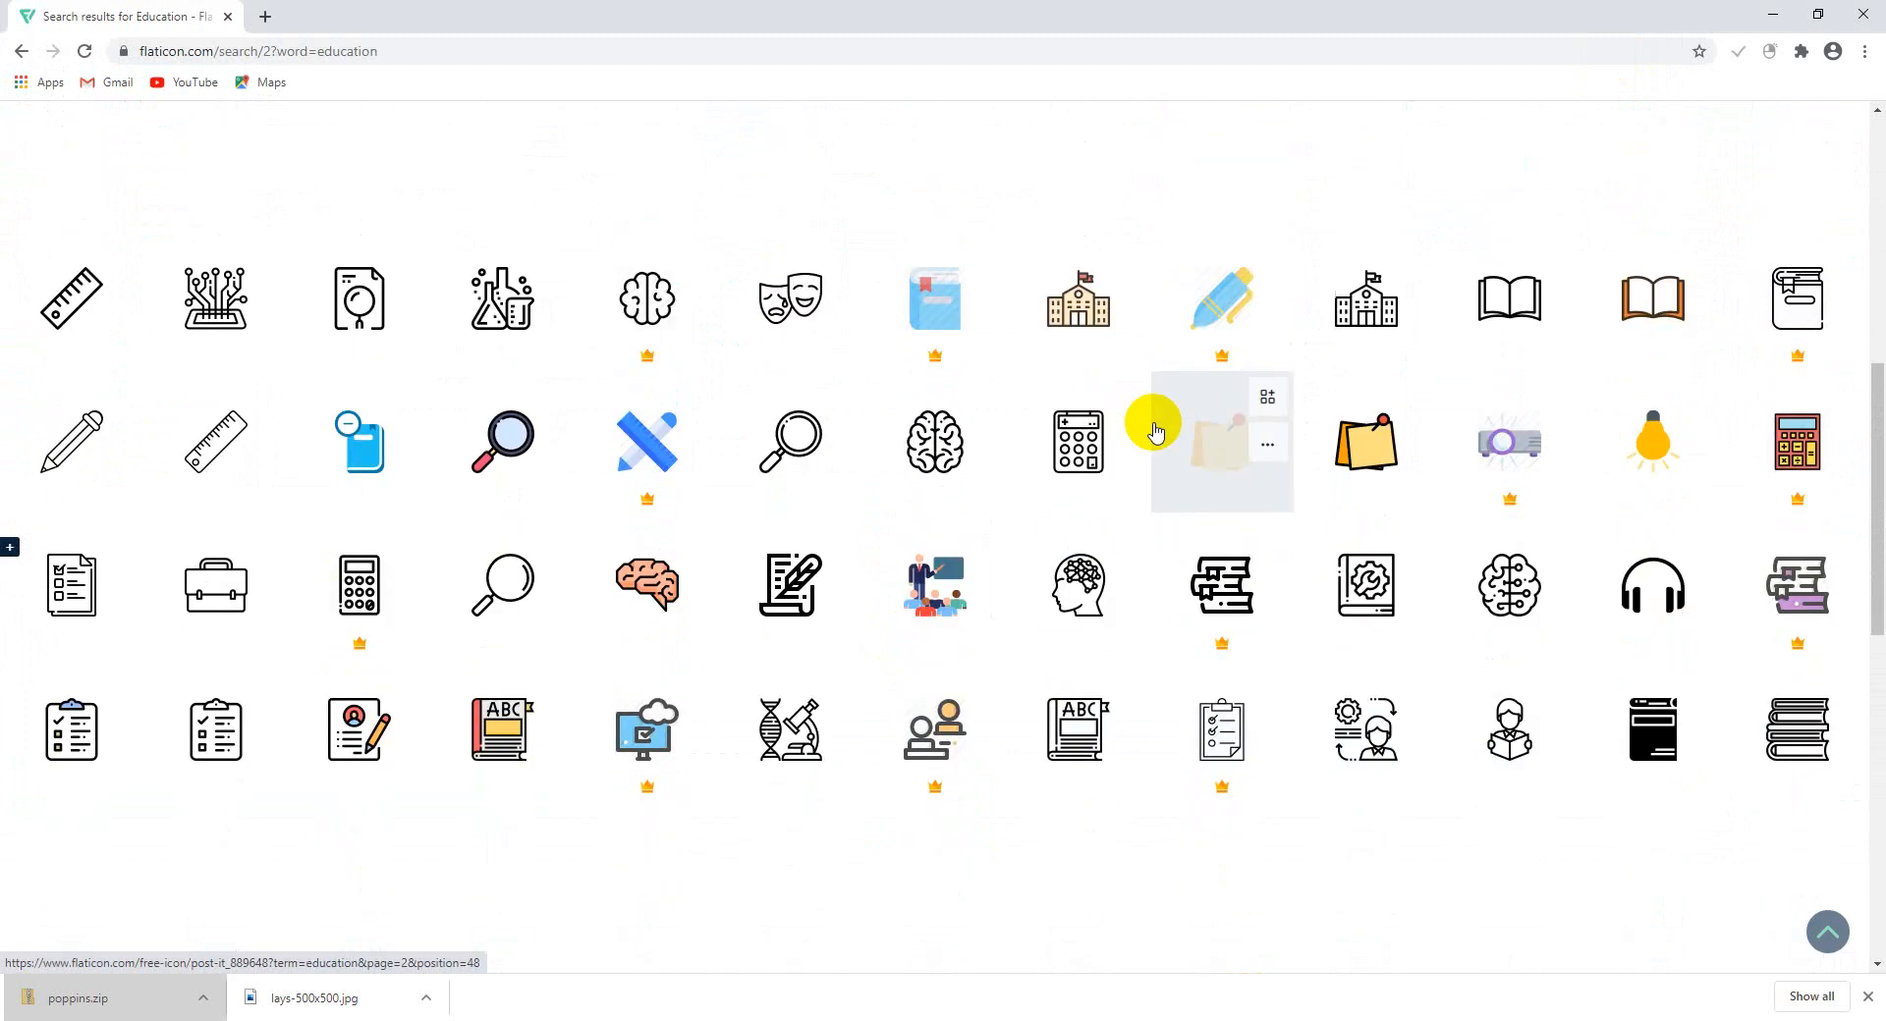
scroll(1155, 430, down, 2)
scroll(1155, 431, down, 2)
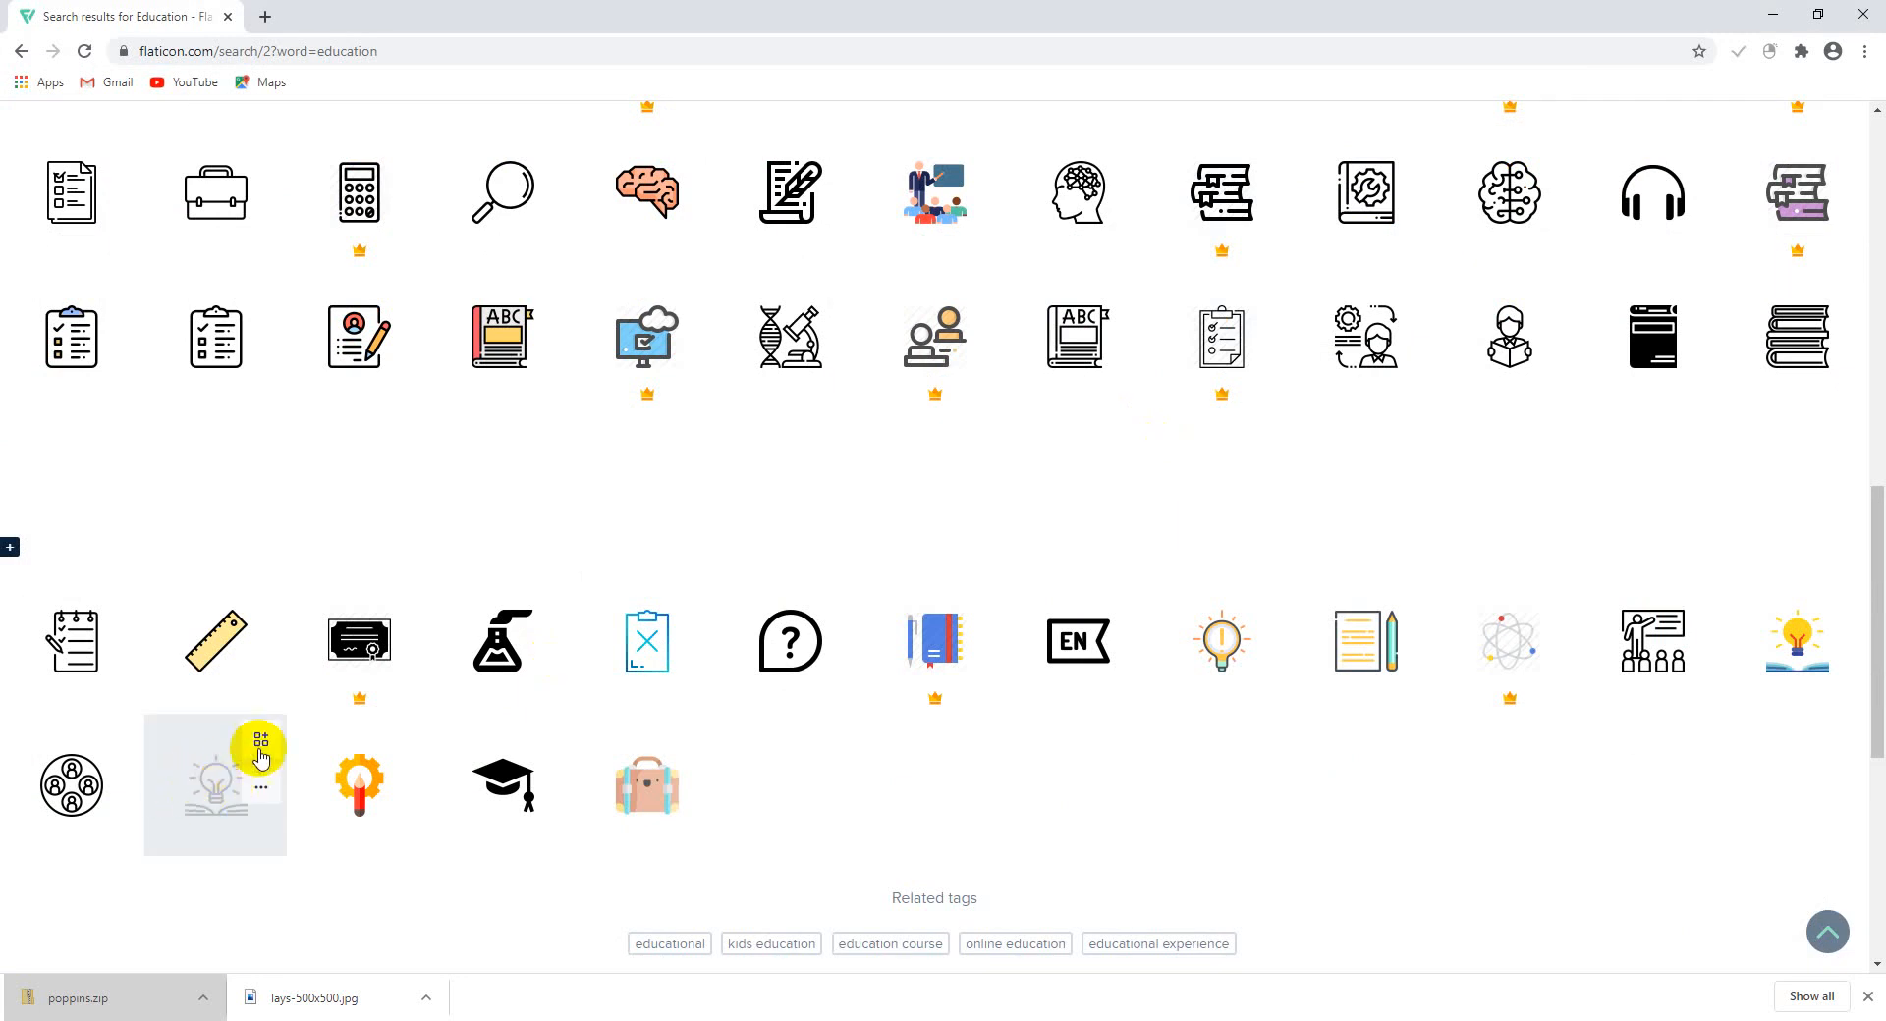
click(261, 747)
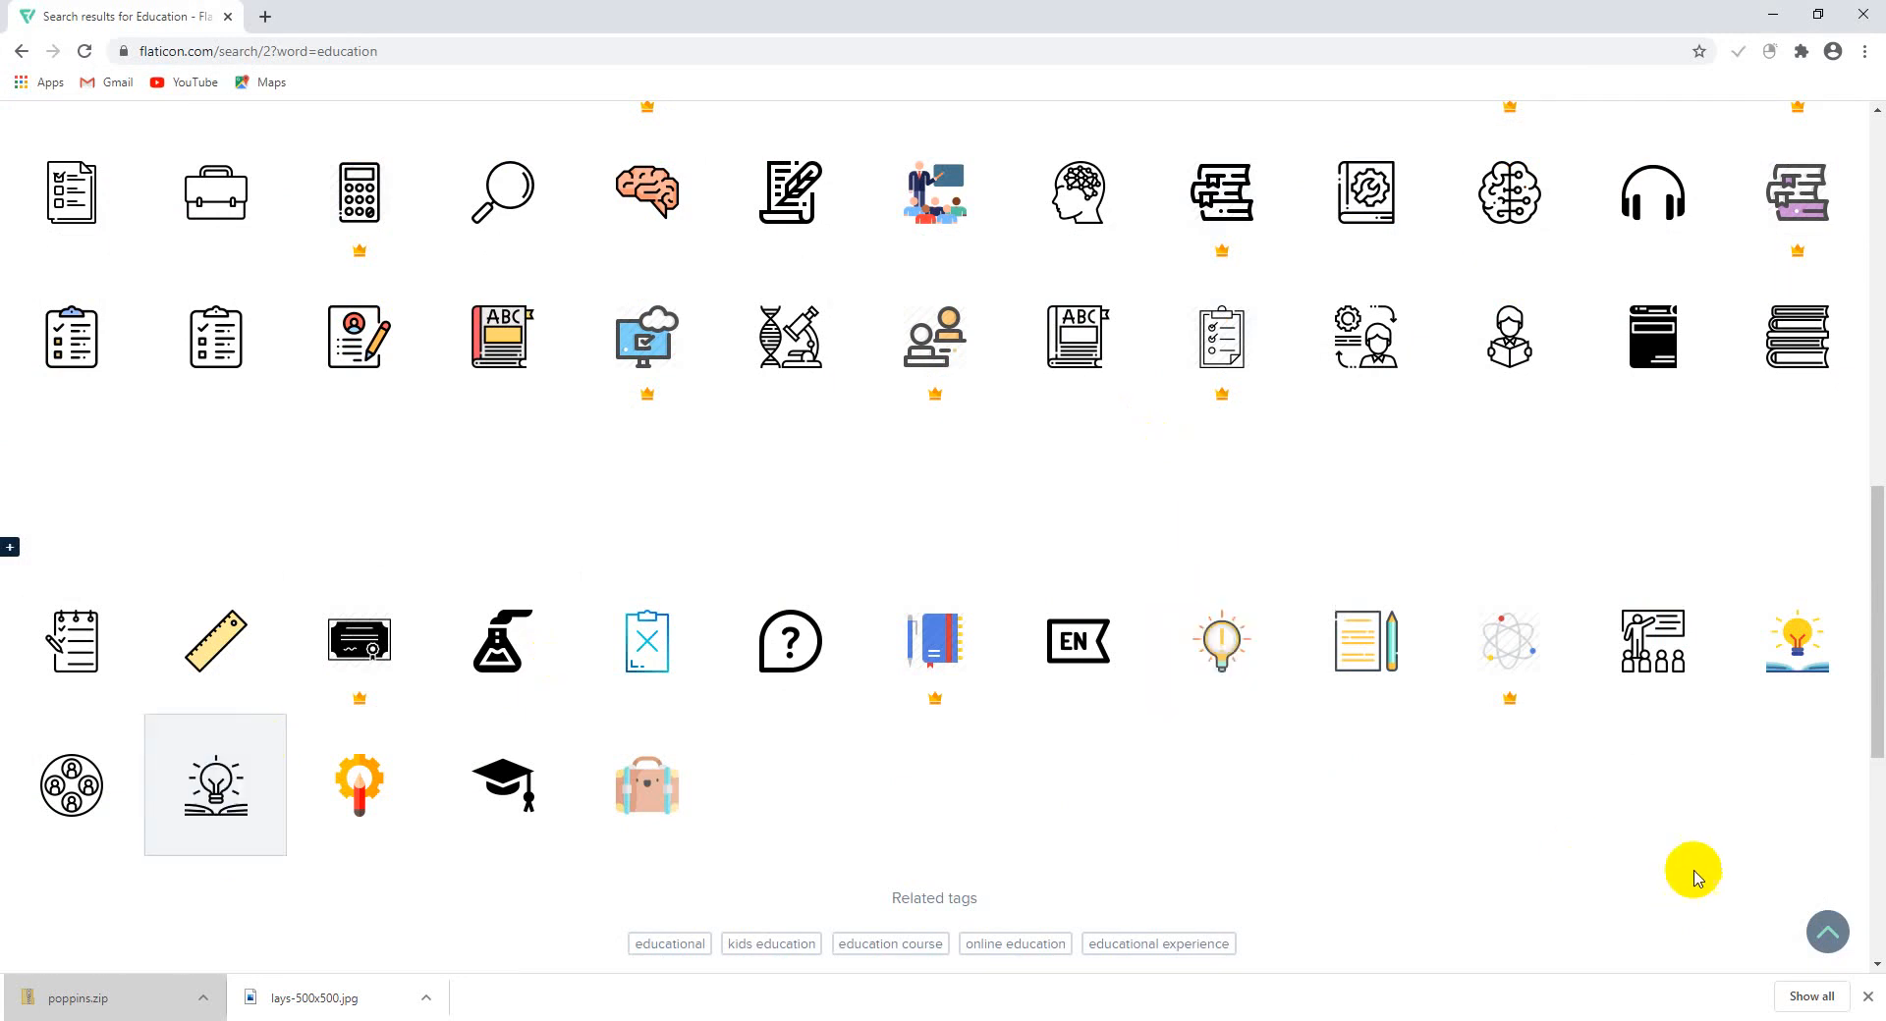
Download the icon collection in EPS format with the free, attribution-required option
click(1867, 996)
scroll(1866, 344, up, 5)
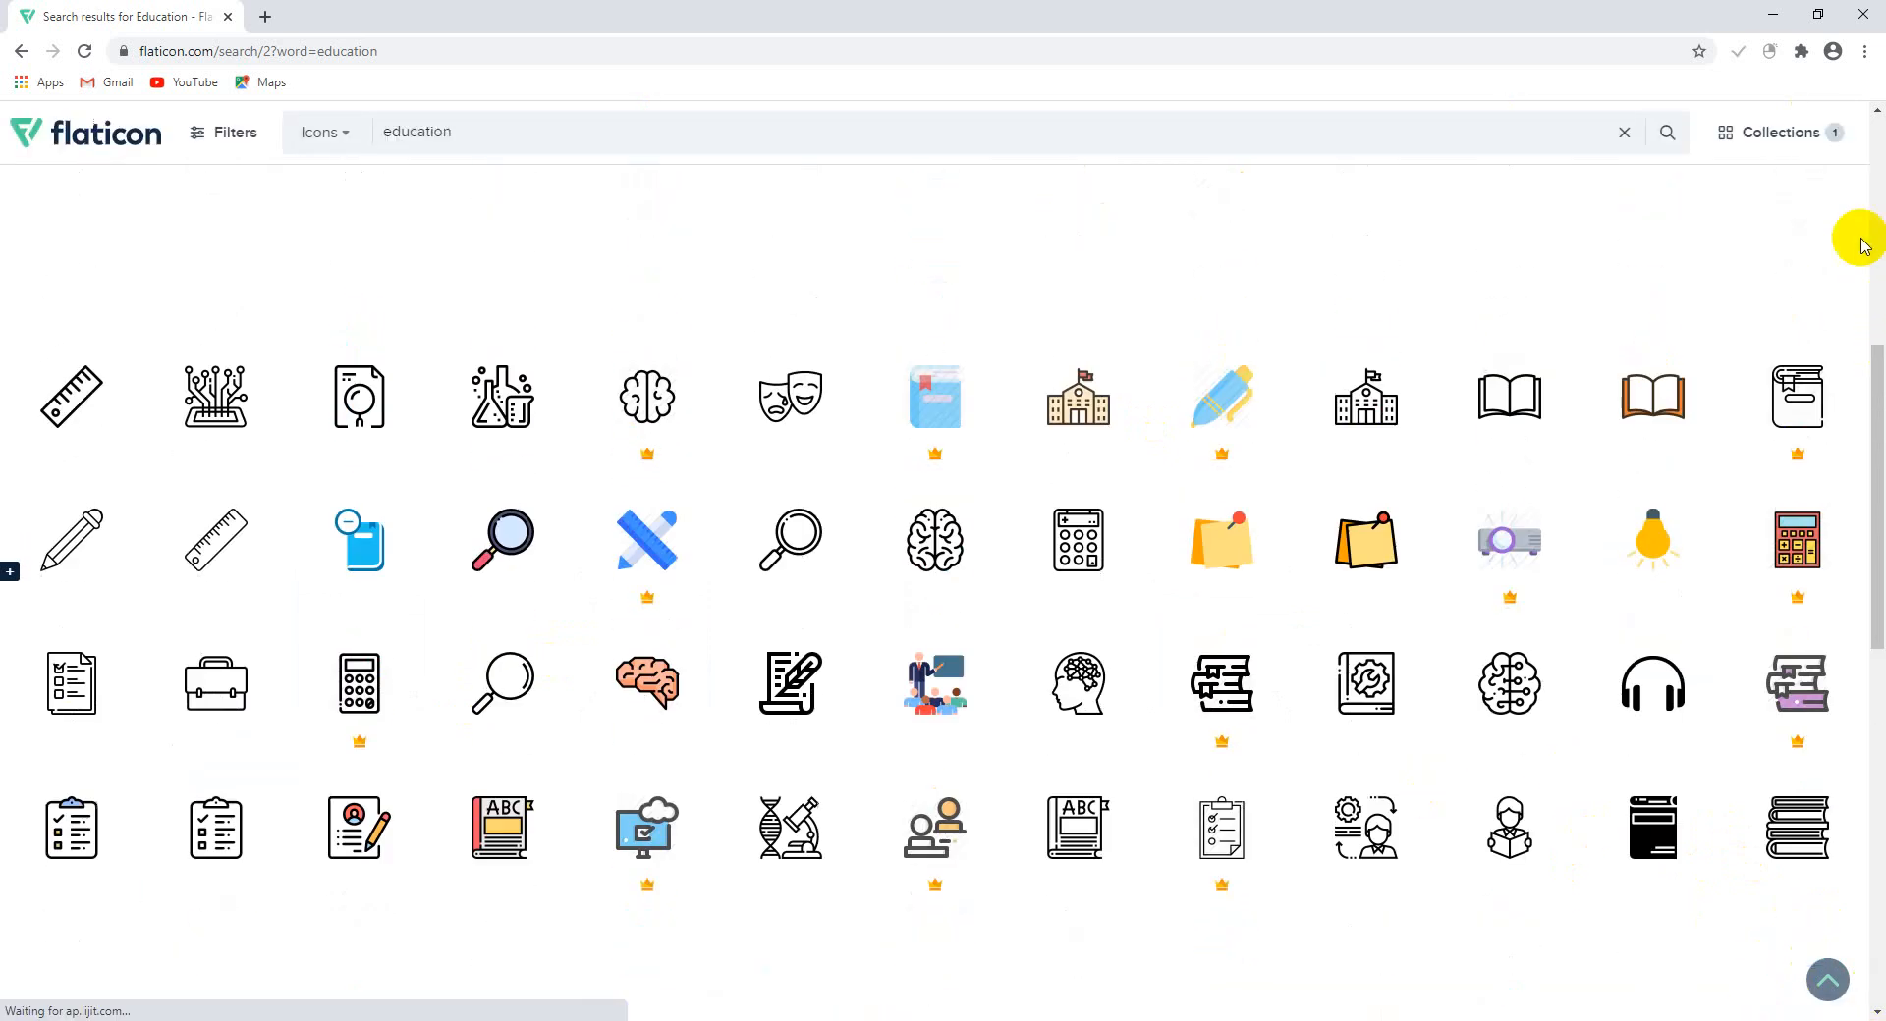
click(1817, 132)
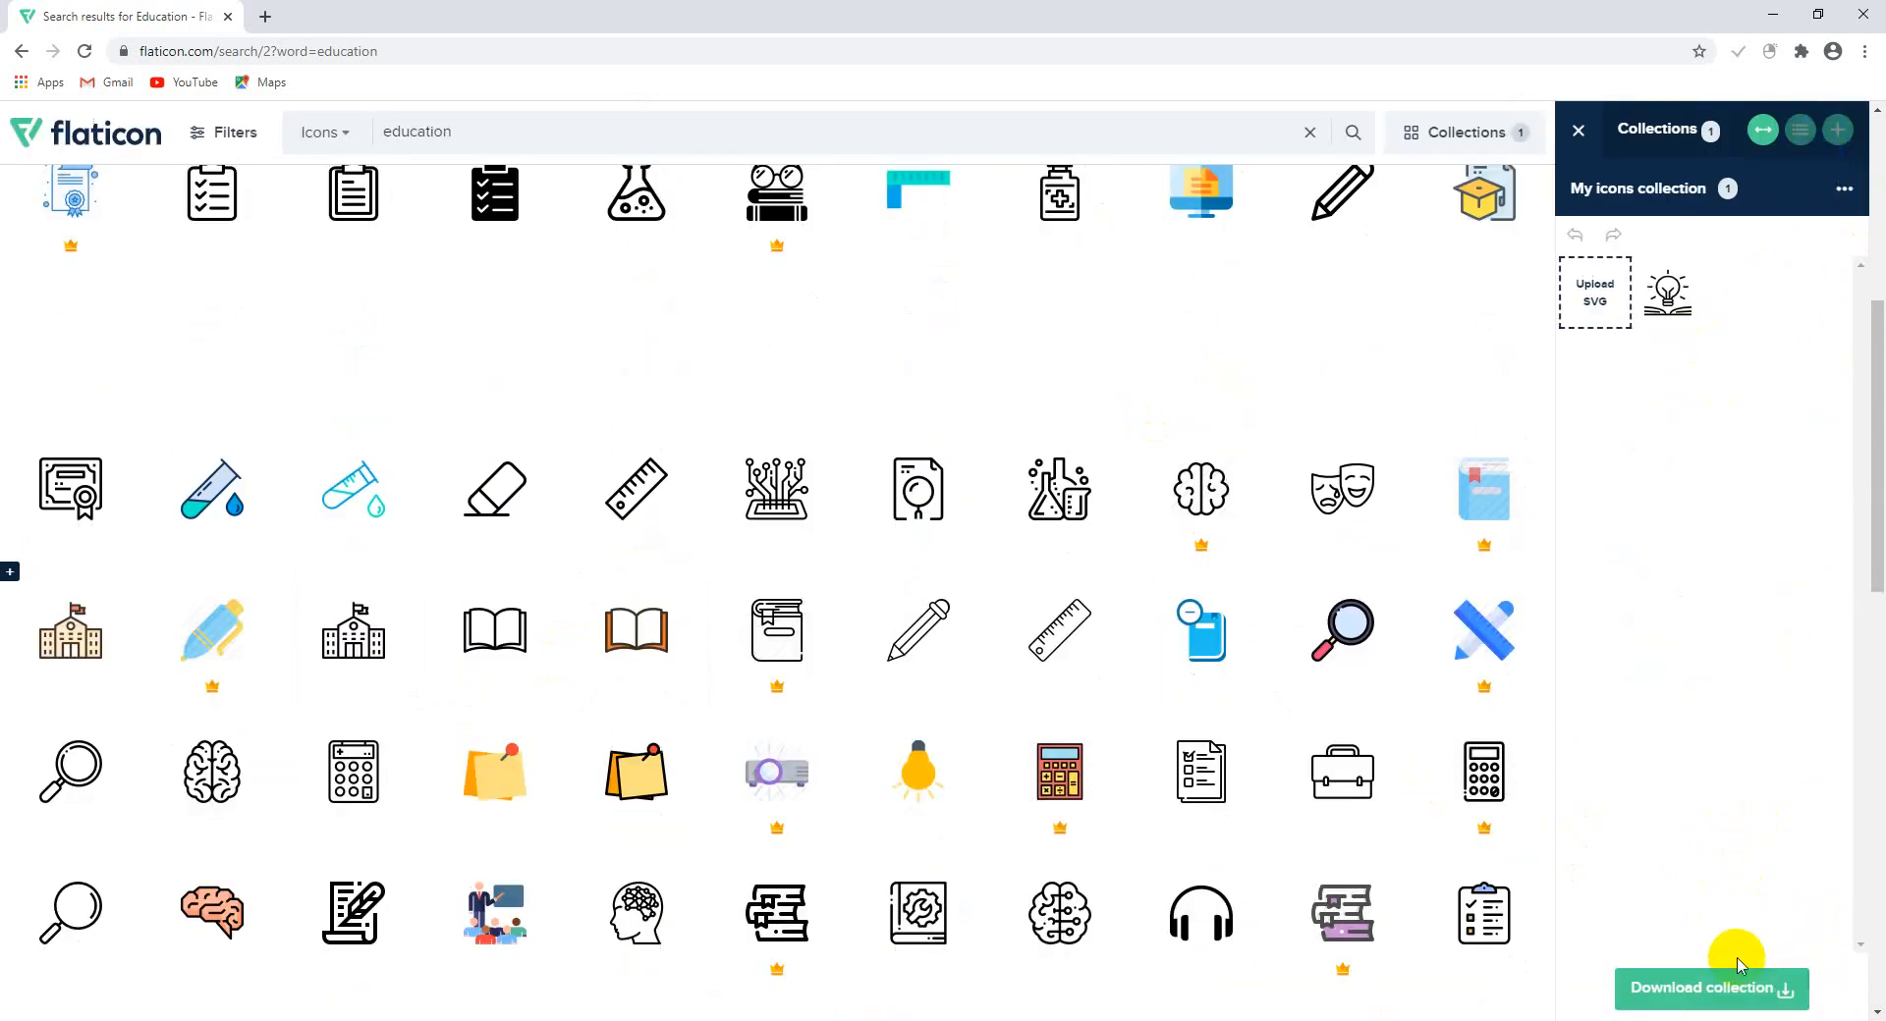
click(1702, 990)
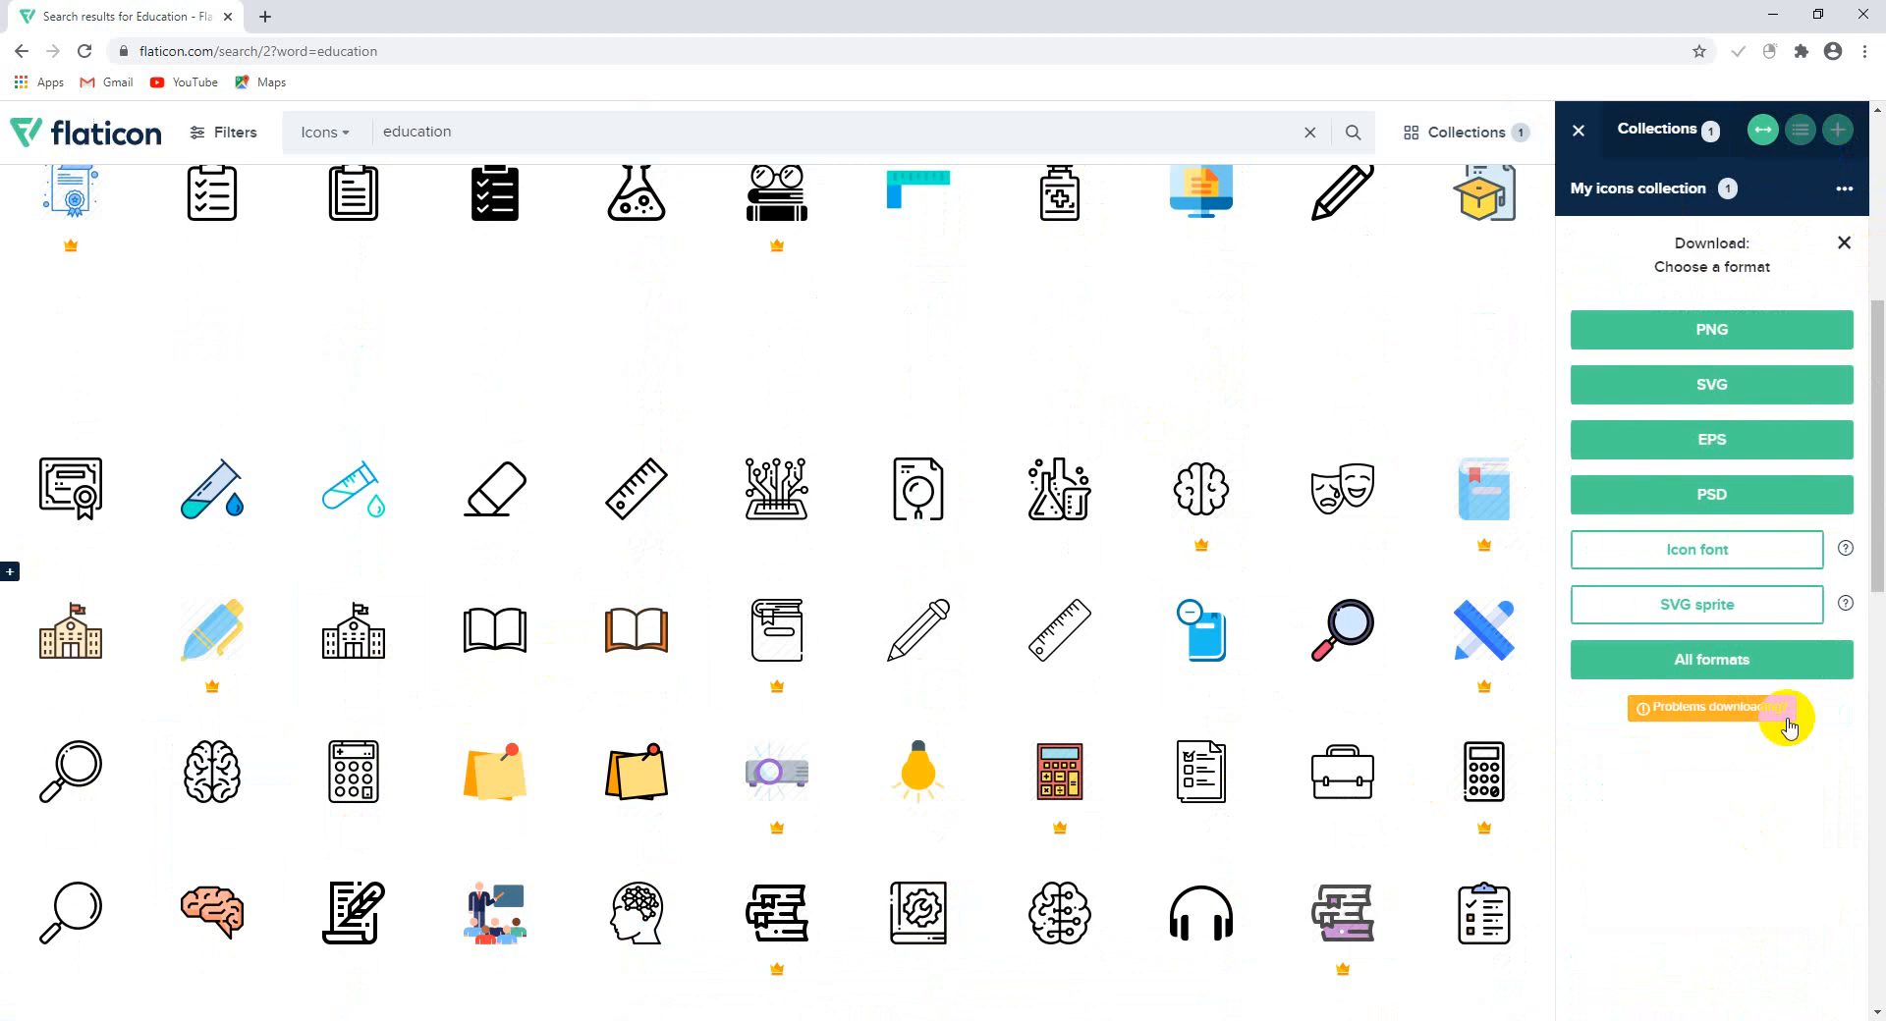
click(1768, 442)
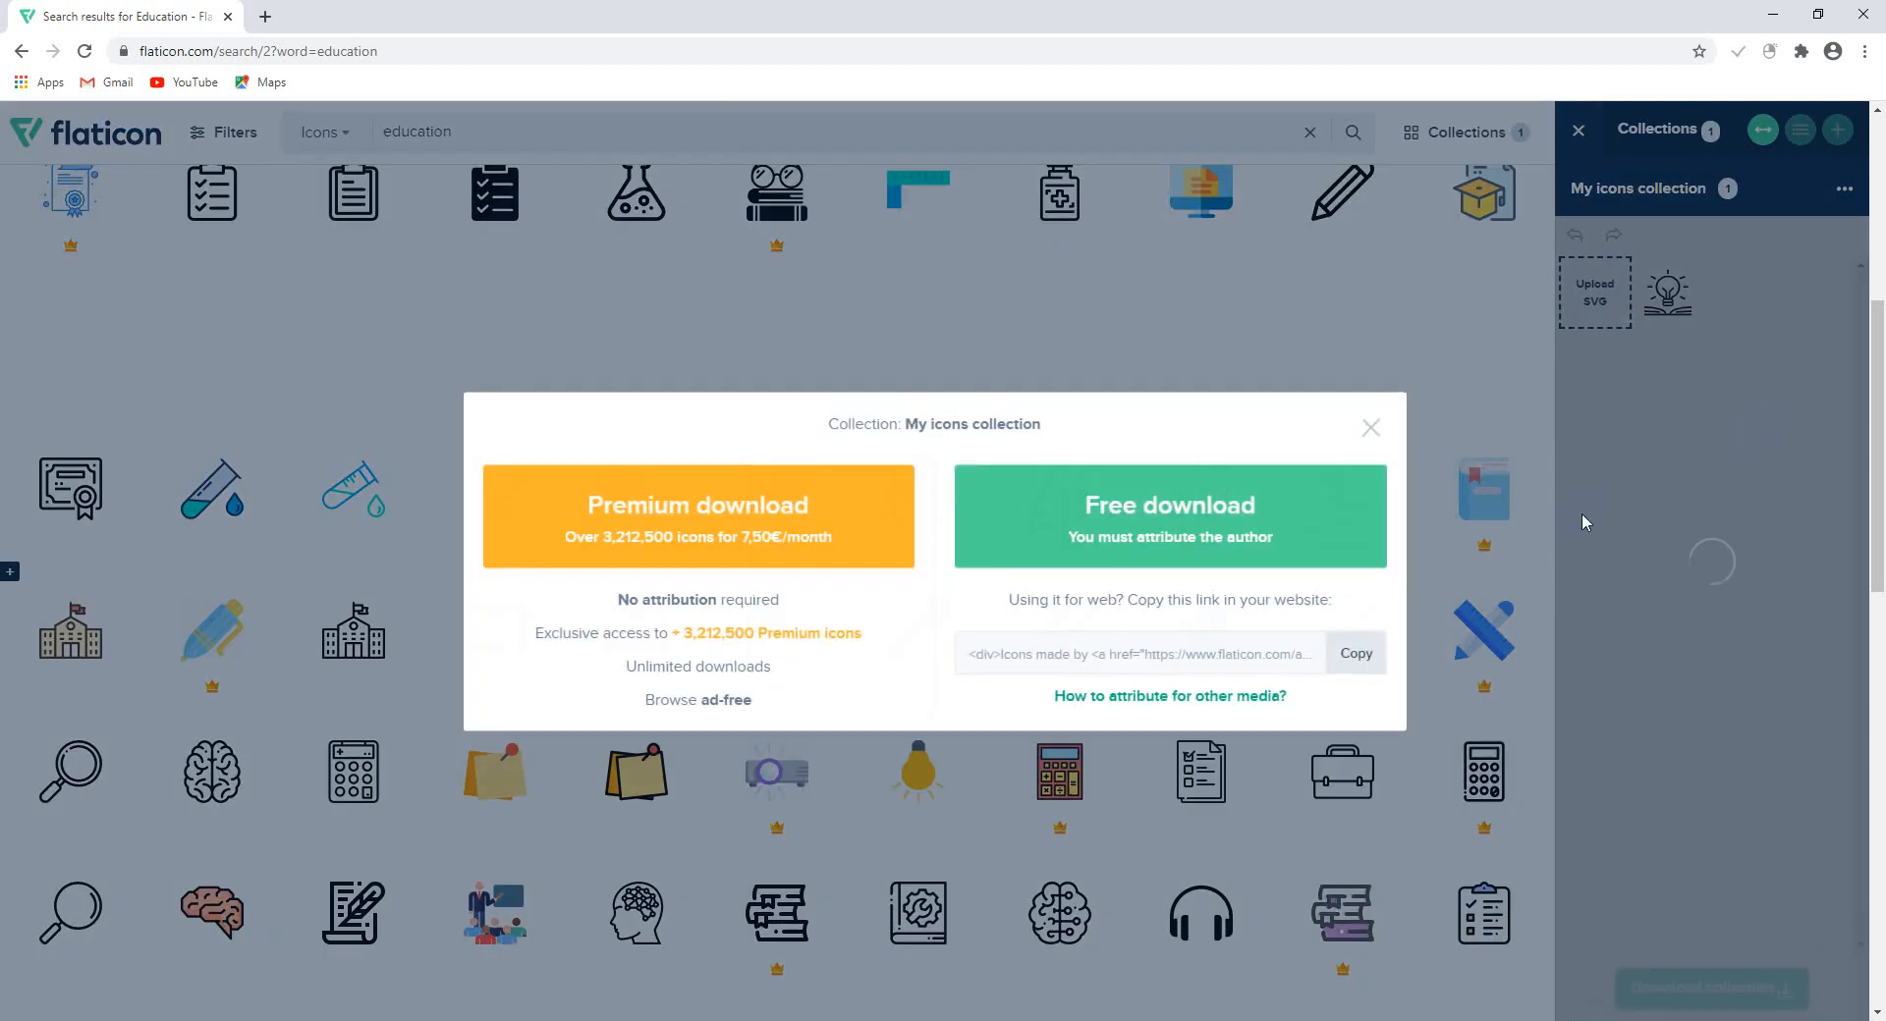
click(1285, 525)
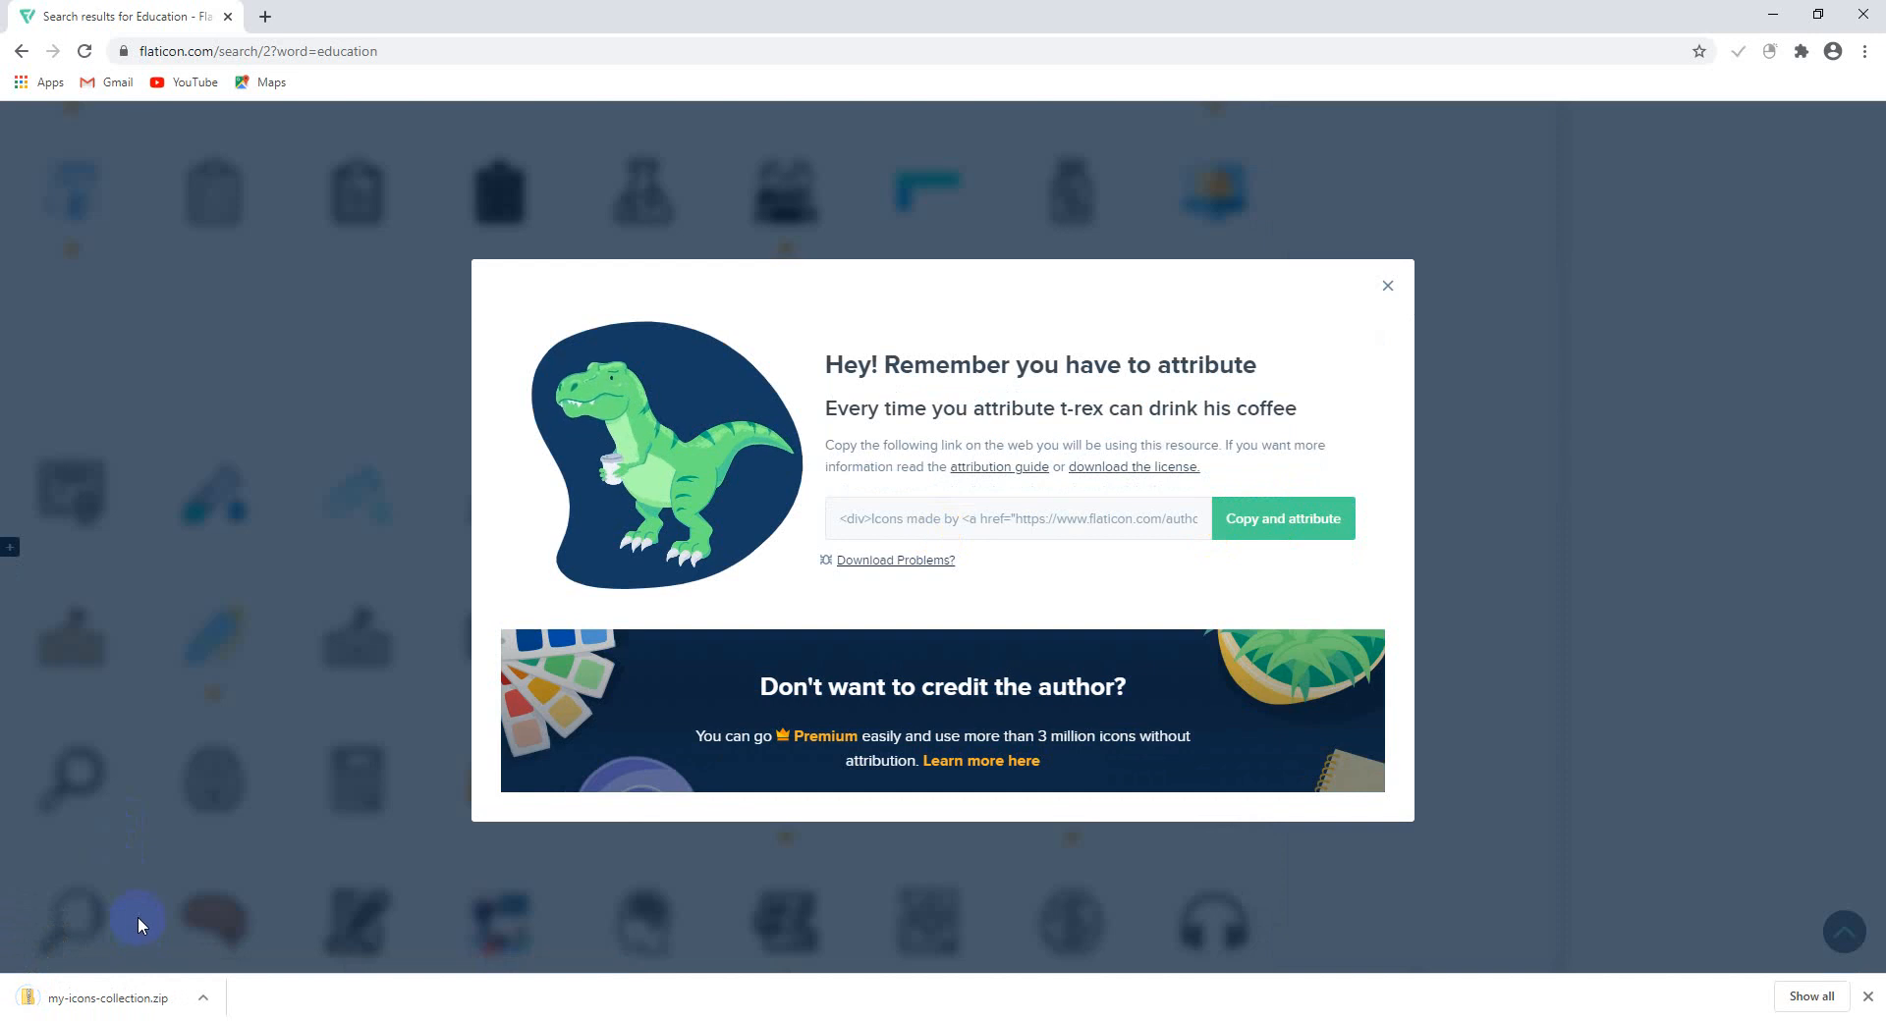
Open the downloaded my-icons-collection.zip and extract 001-knowledge from its eps folder
click(116, 992)
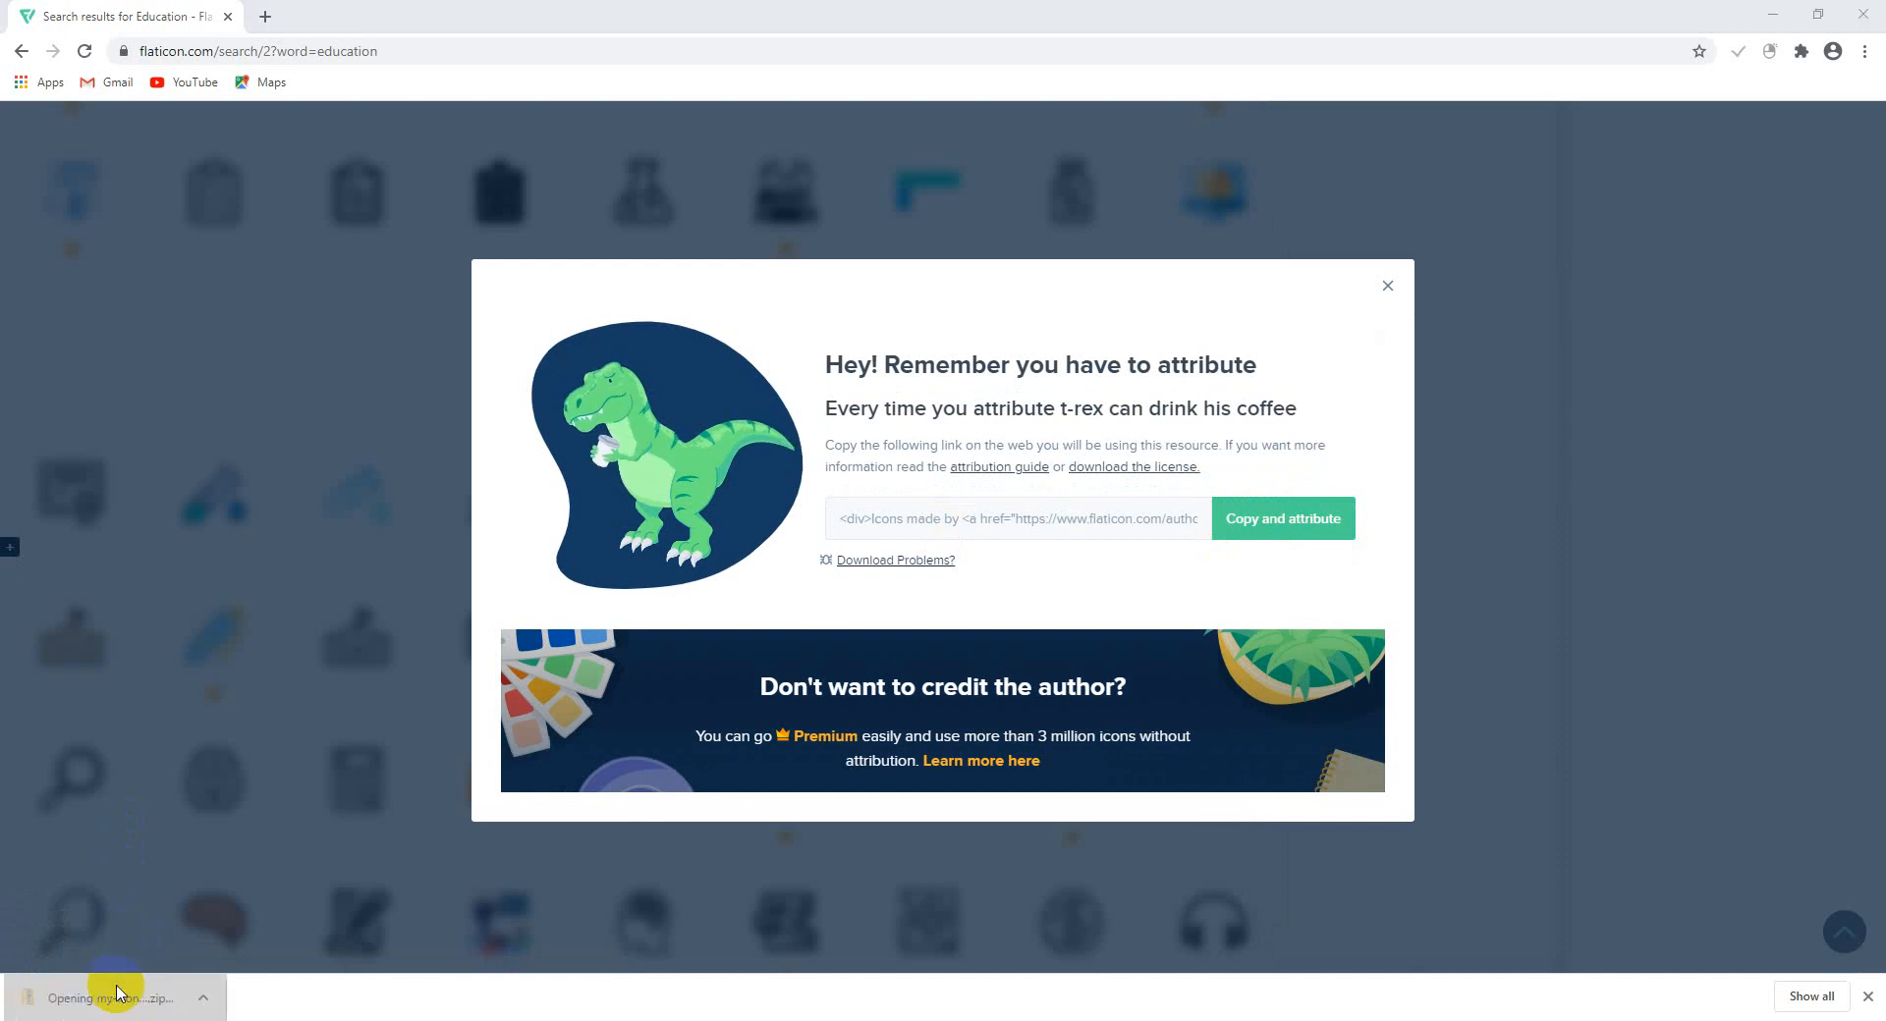
double_click(707, 155)
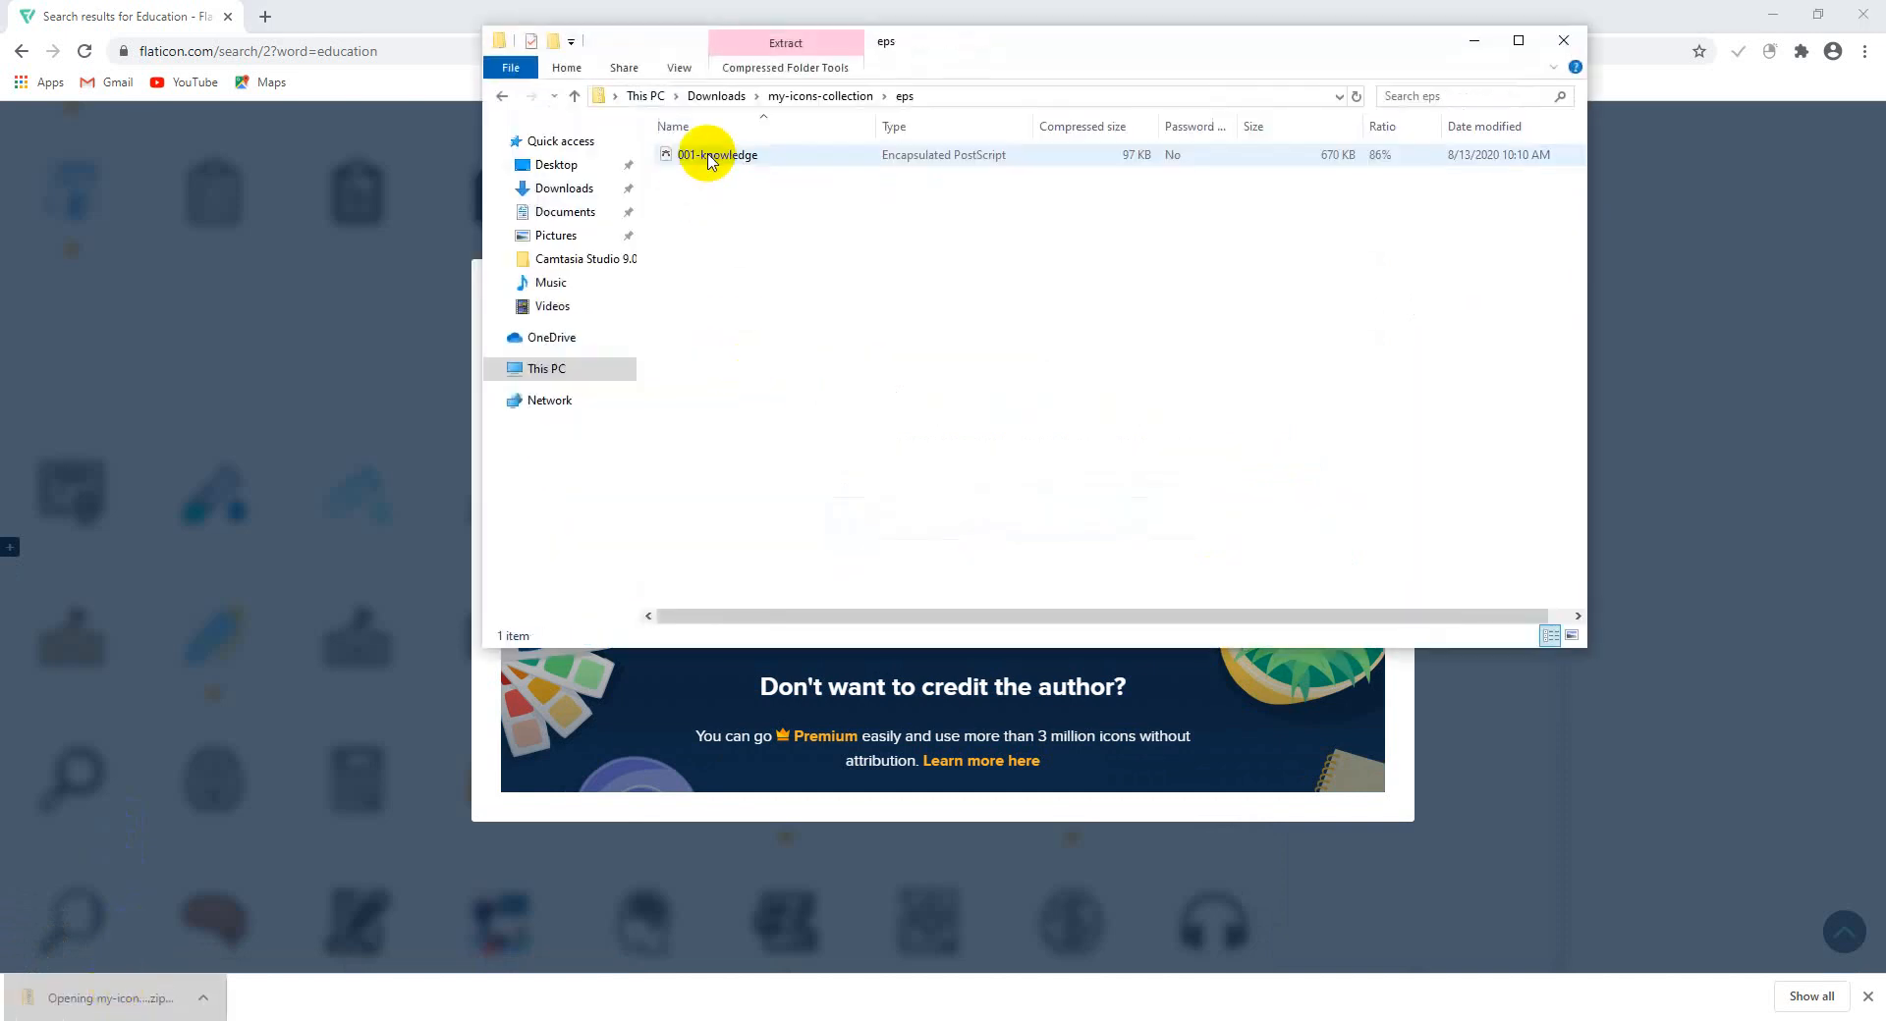
drag(709, 159, 994, 26)
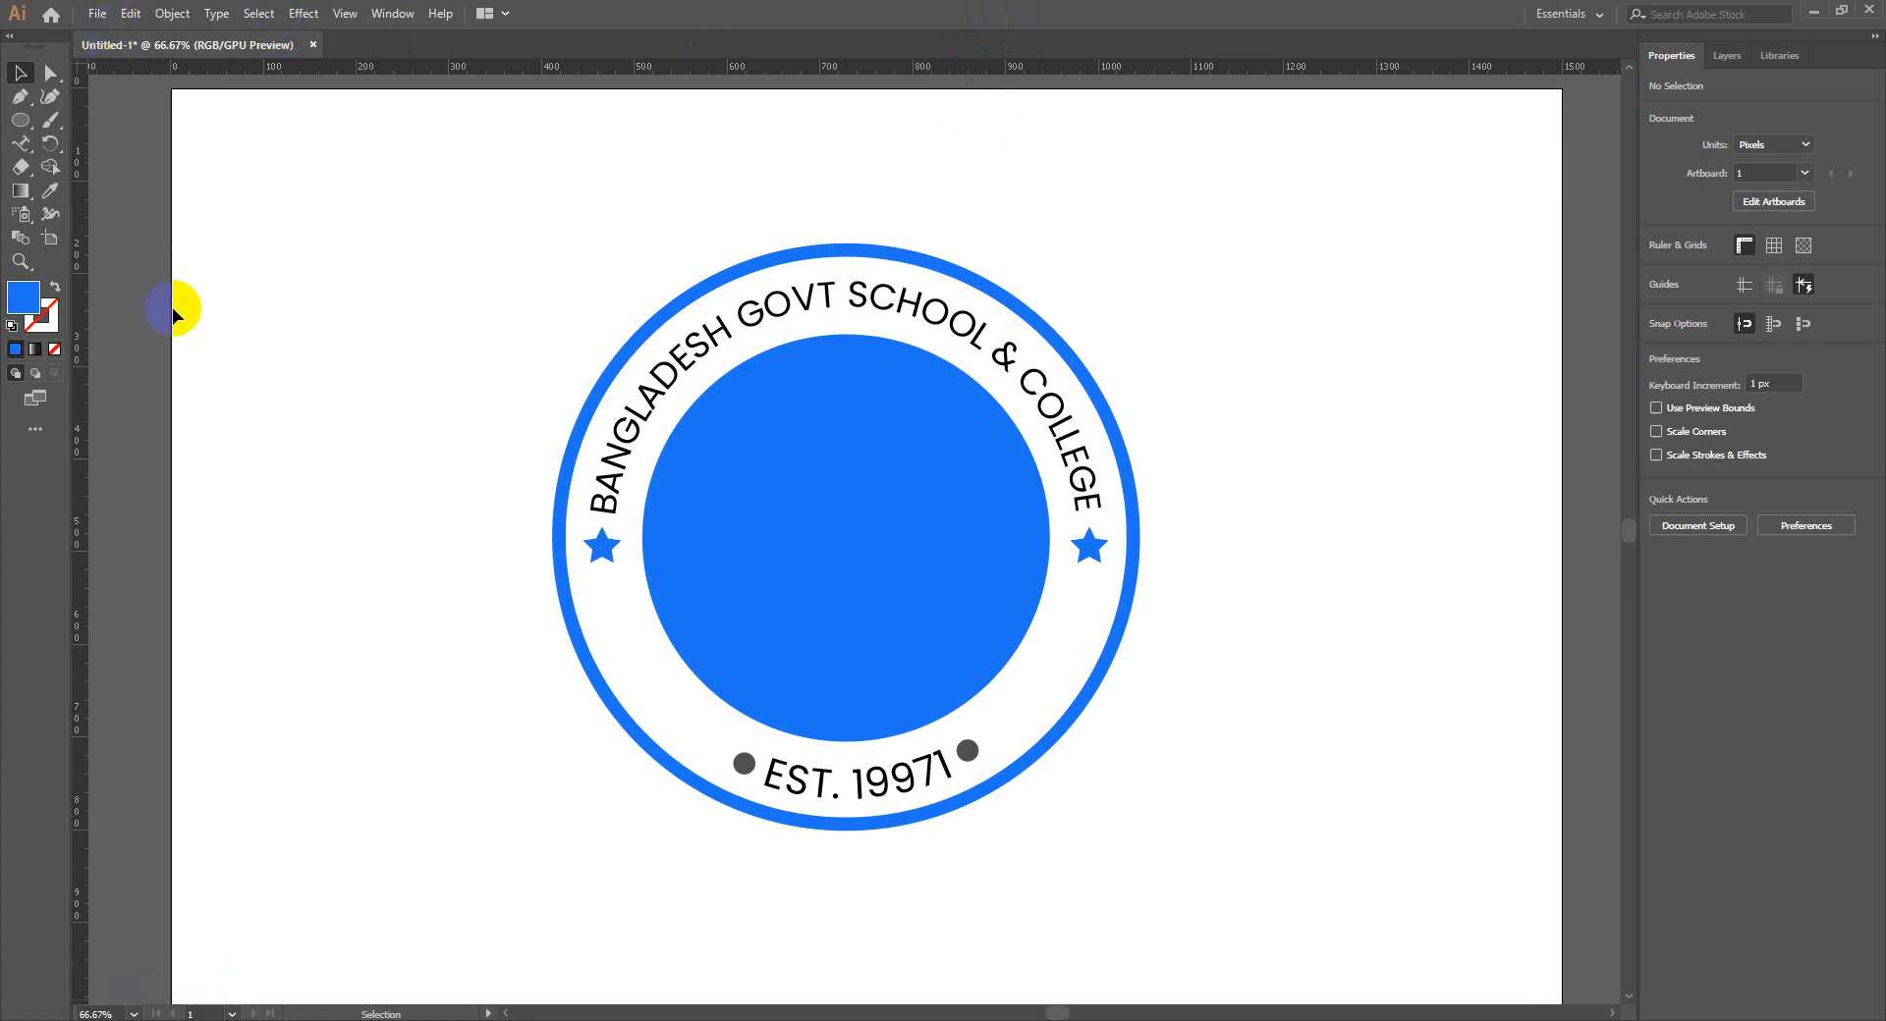
Open the 001-knowledge EPS file from the Downloads folder in Illustrator
click(109, 21)
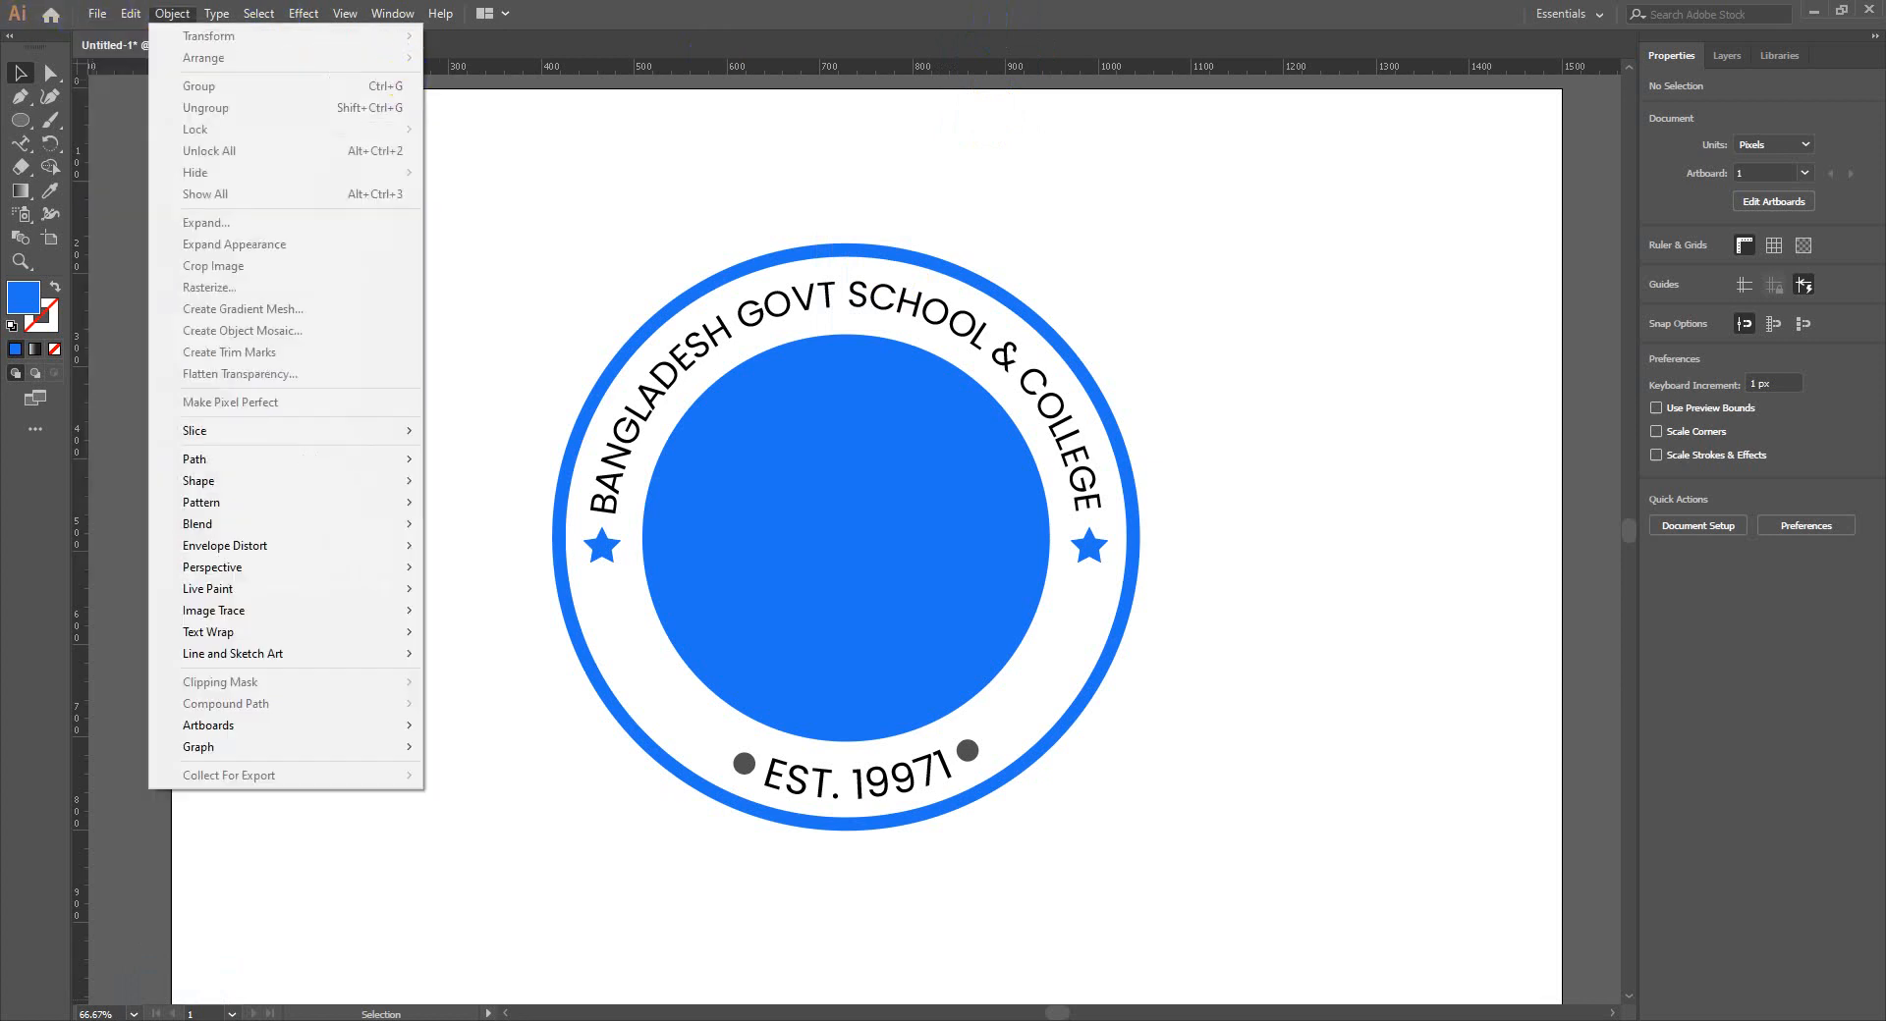
click(89, 1010)
click(216, 951)
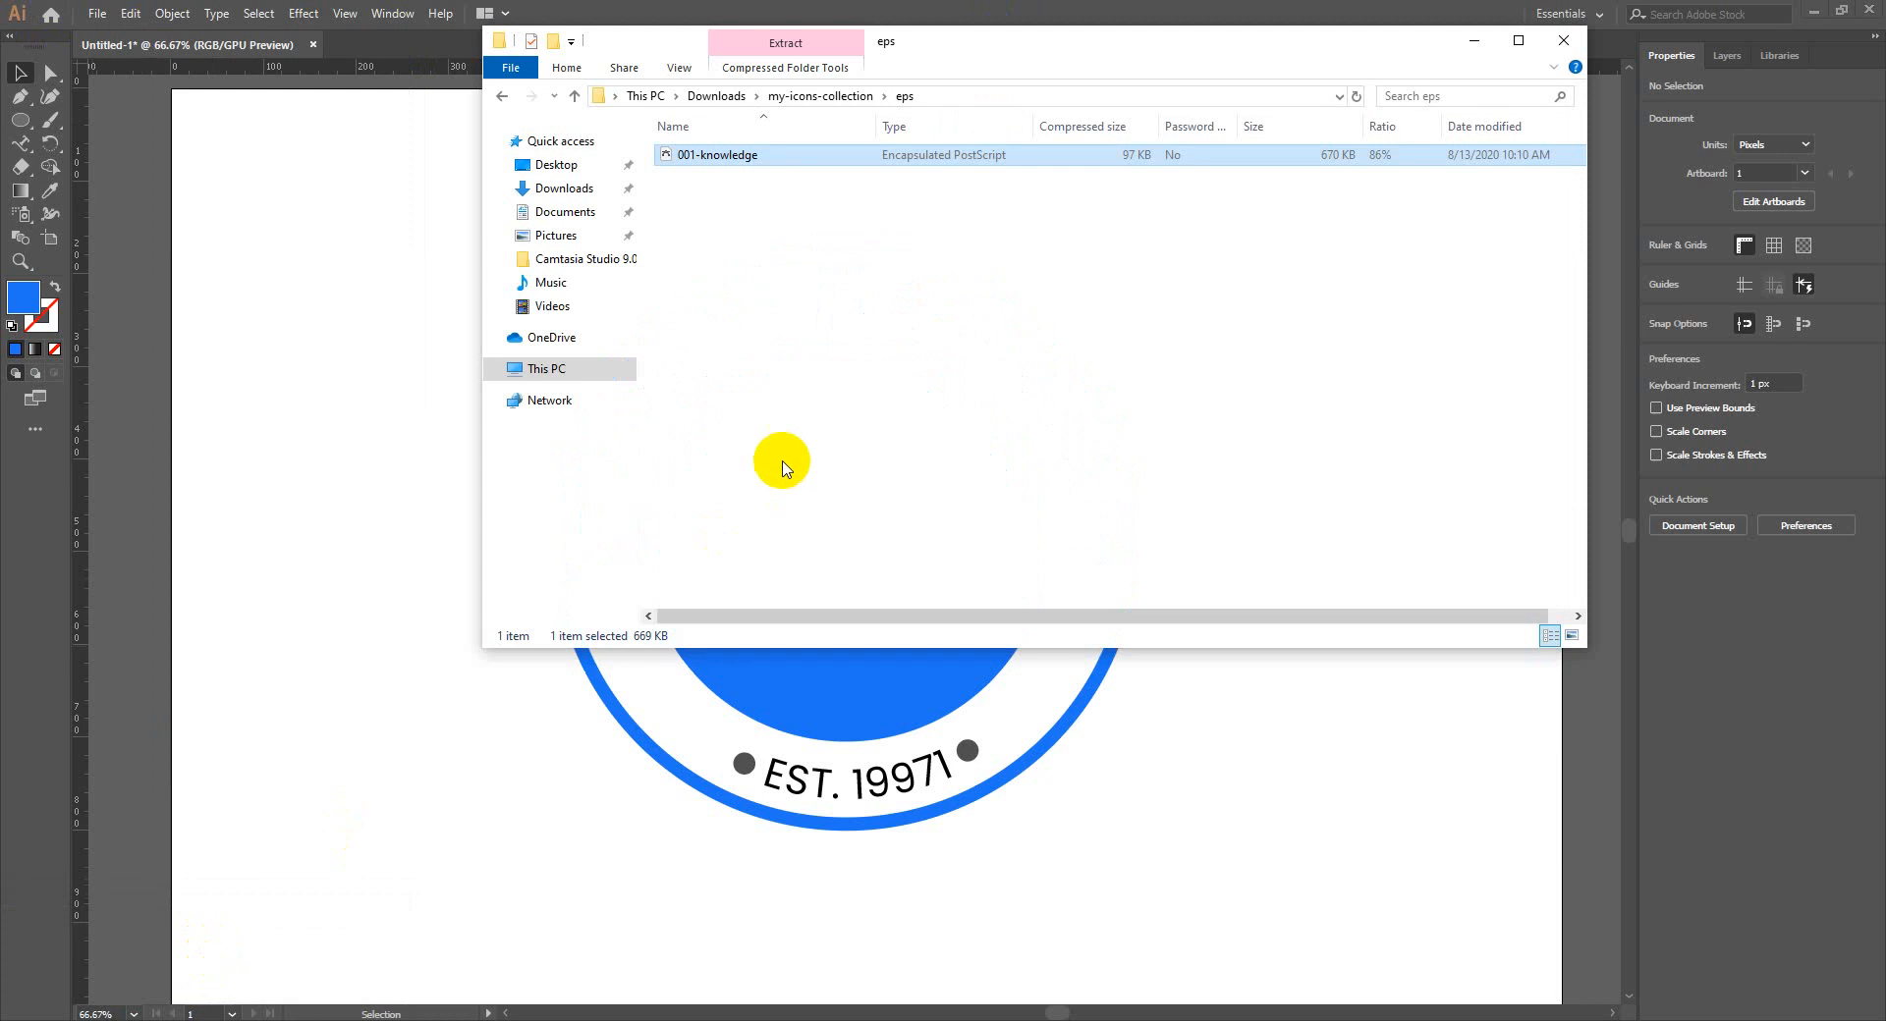
key(BackSpace)
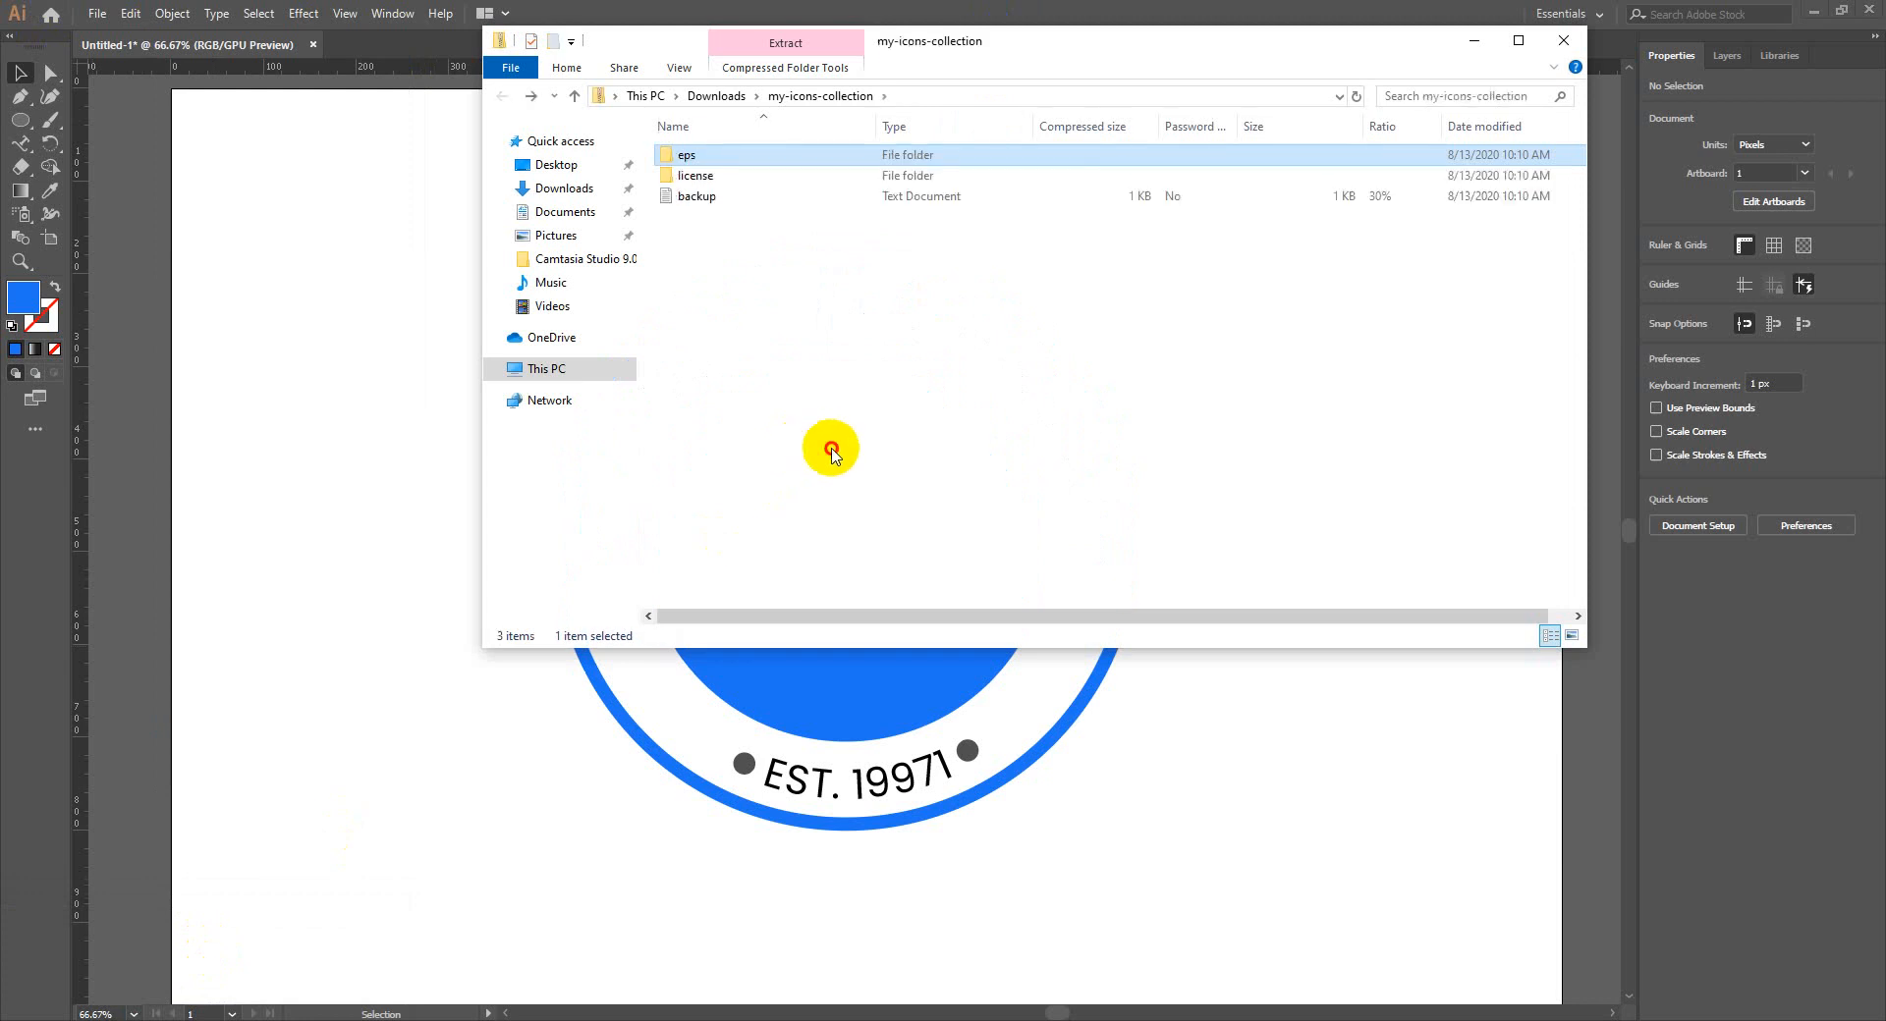
click(834, 456)
key(alt+Up)
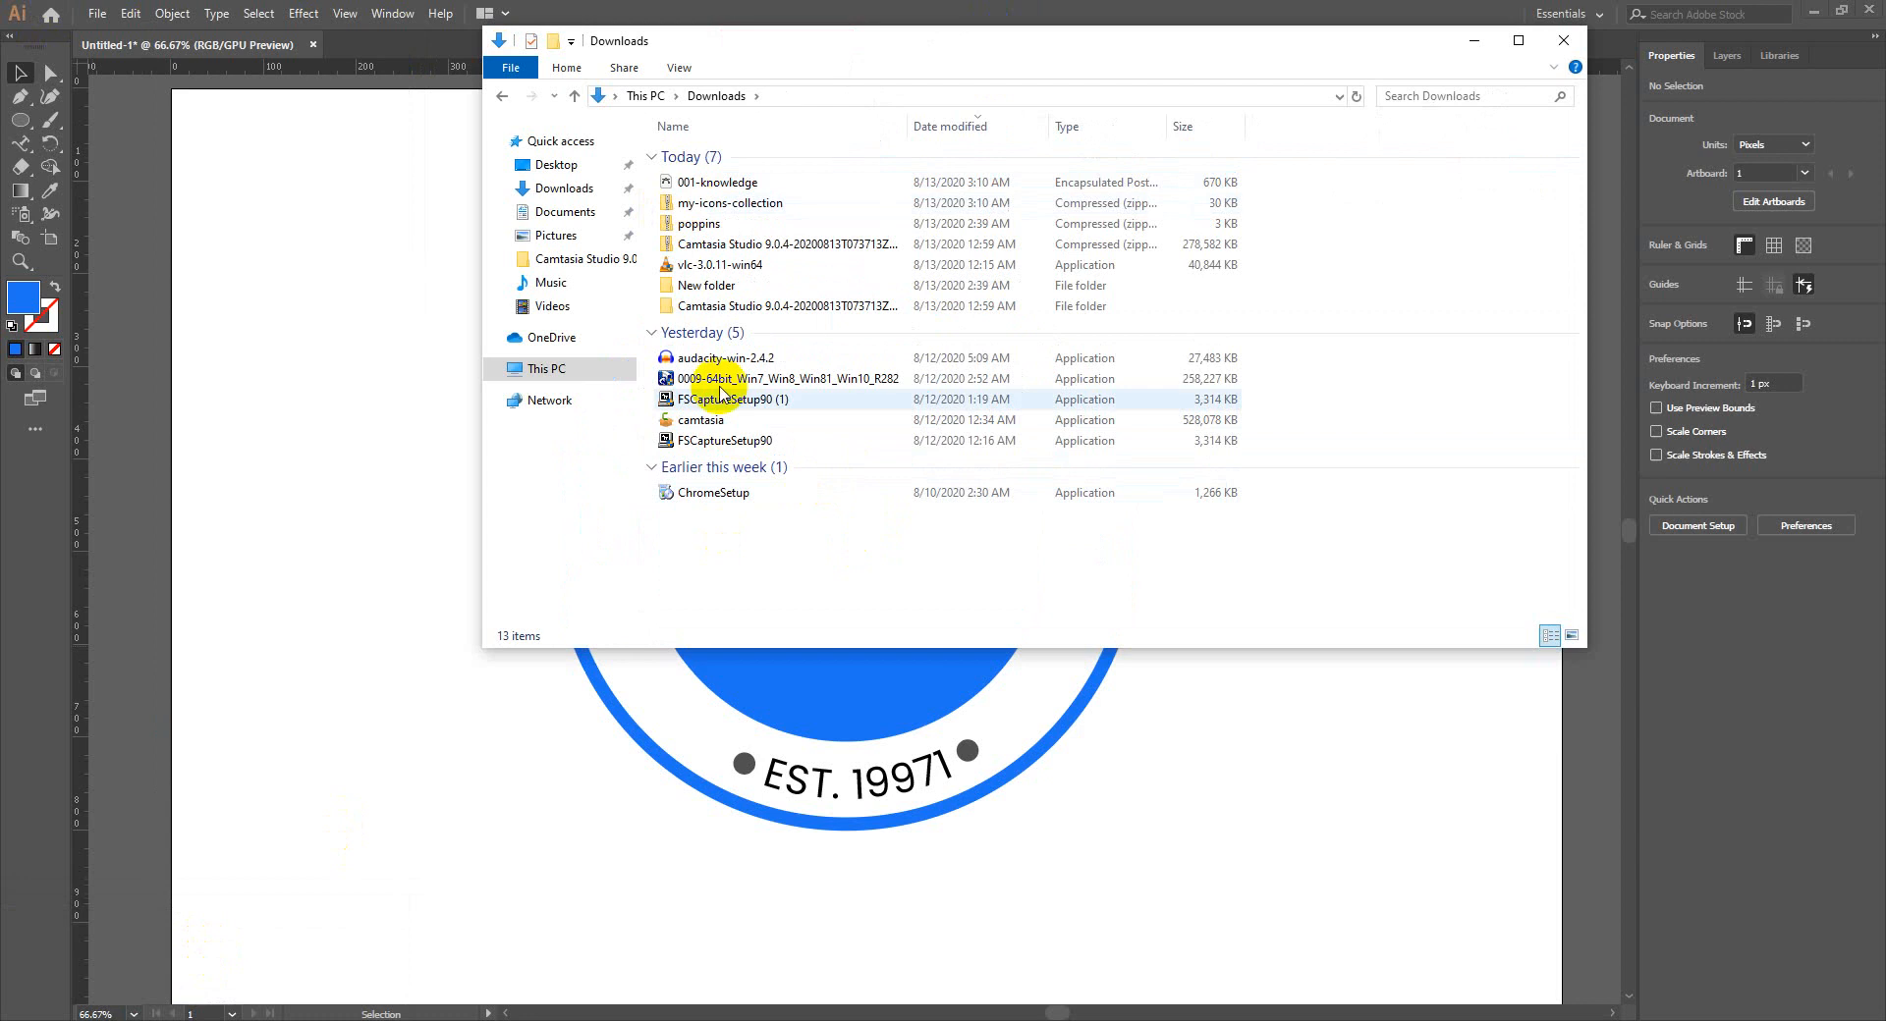
double_click(717, 182)
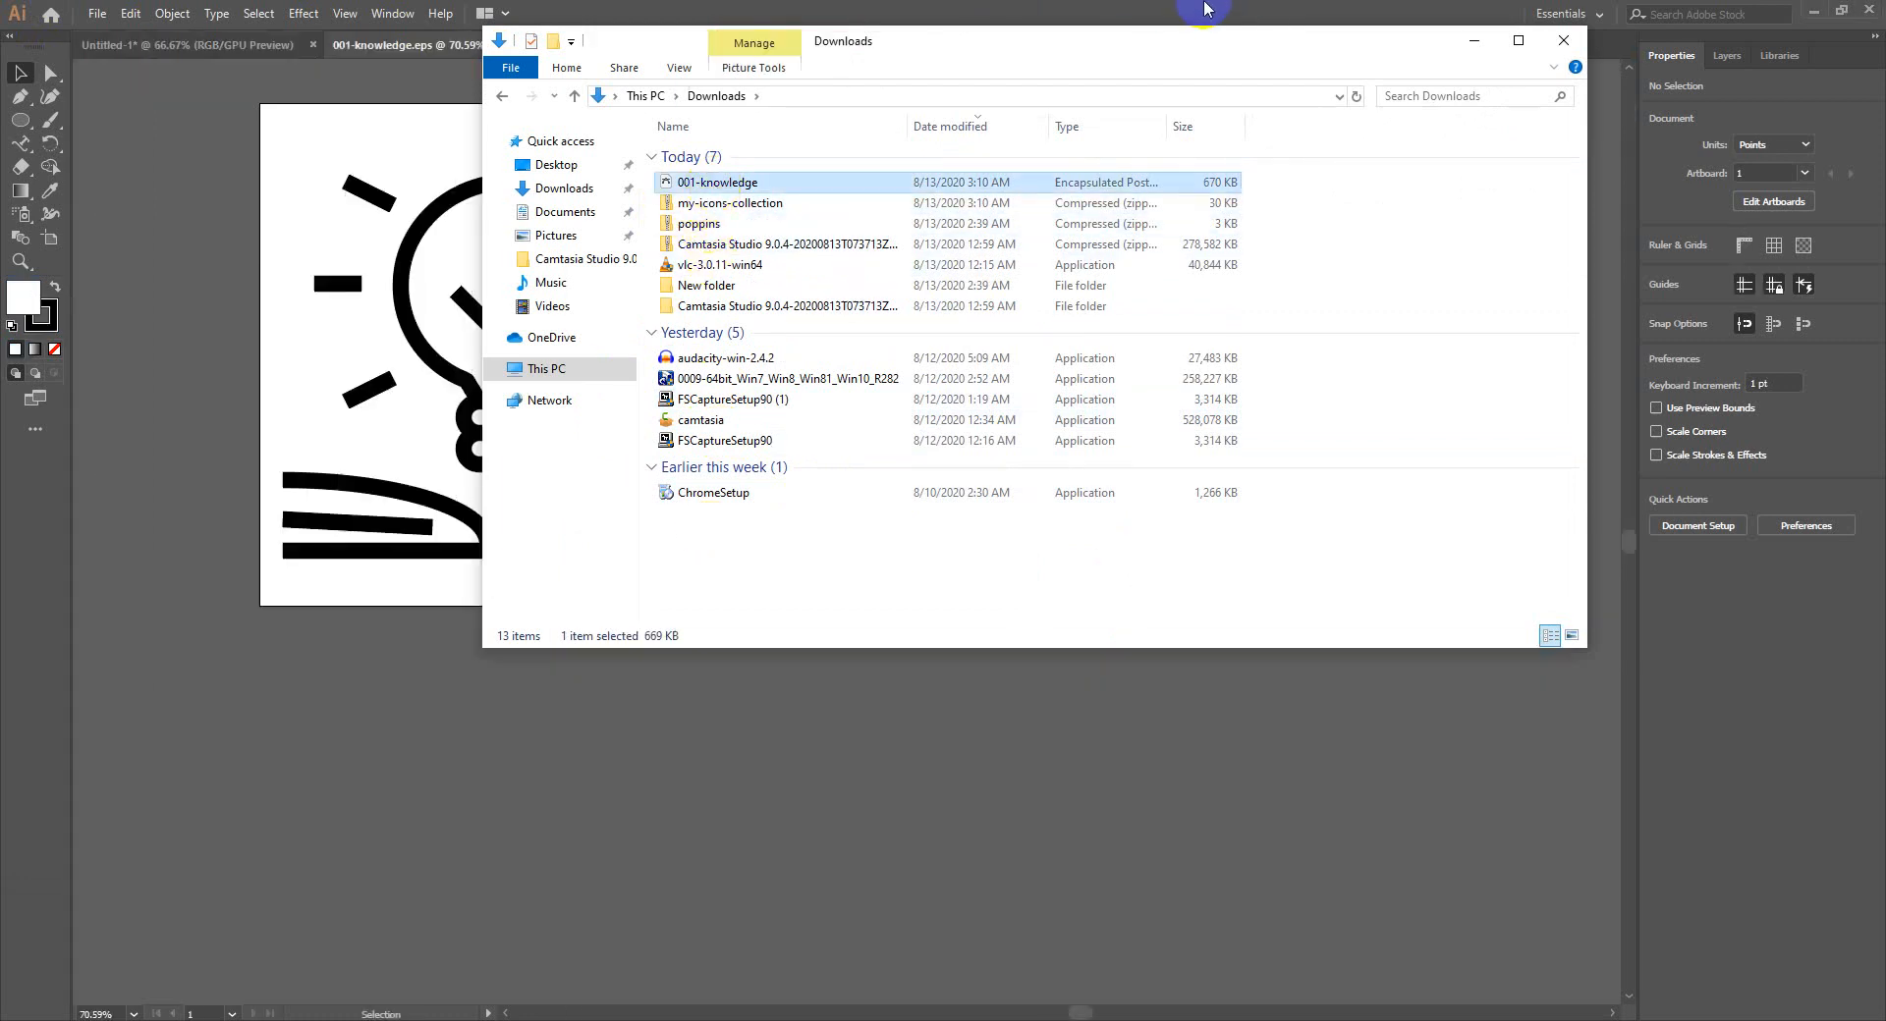
click(1206, 8)
scroll(569, 351, up, 2)
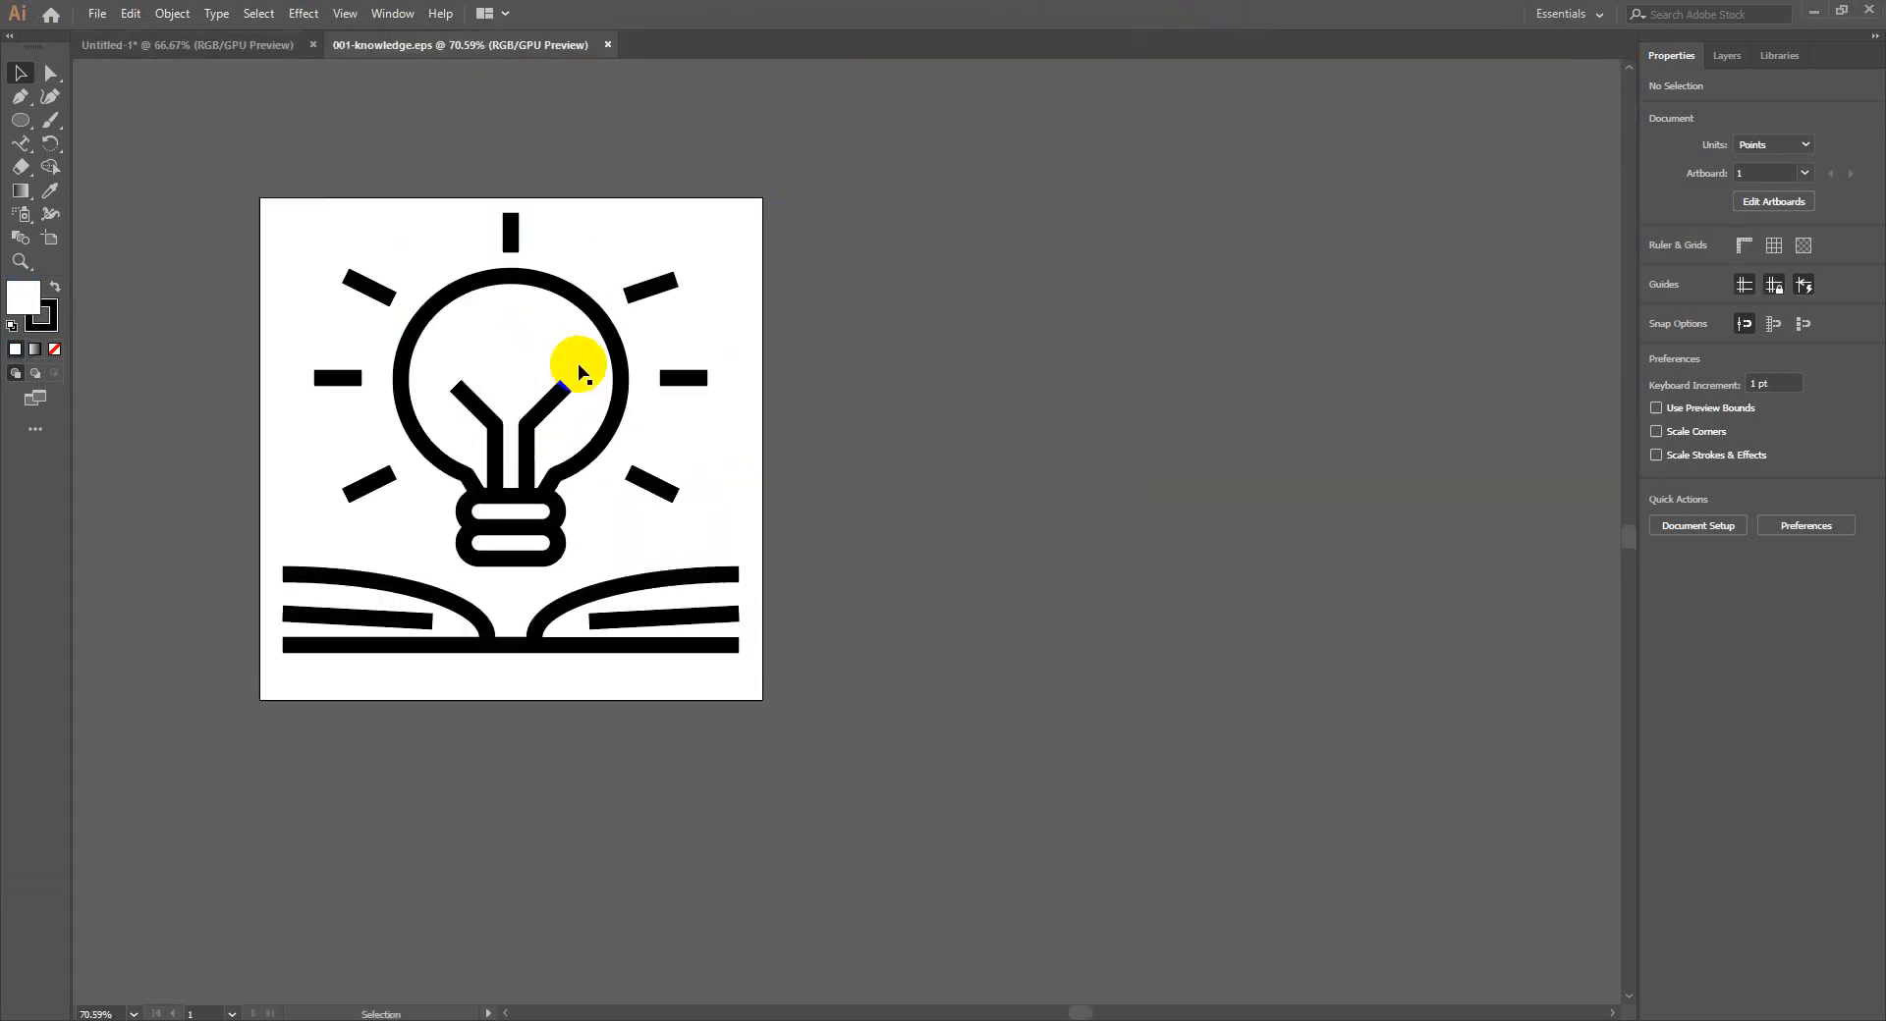
Group all the lightbulb-and-book artwork and place it inside the badge document's blue circle, about 307 px wide
click(602, 601)
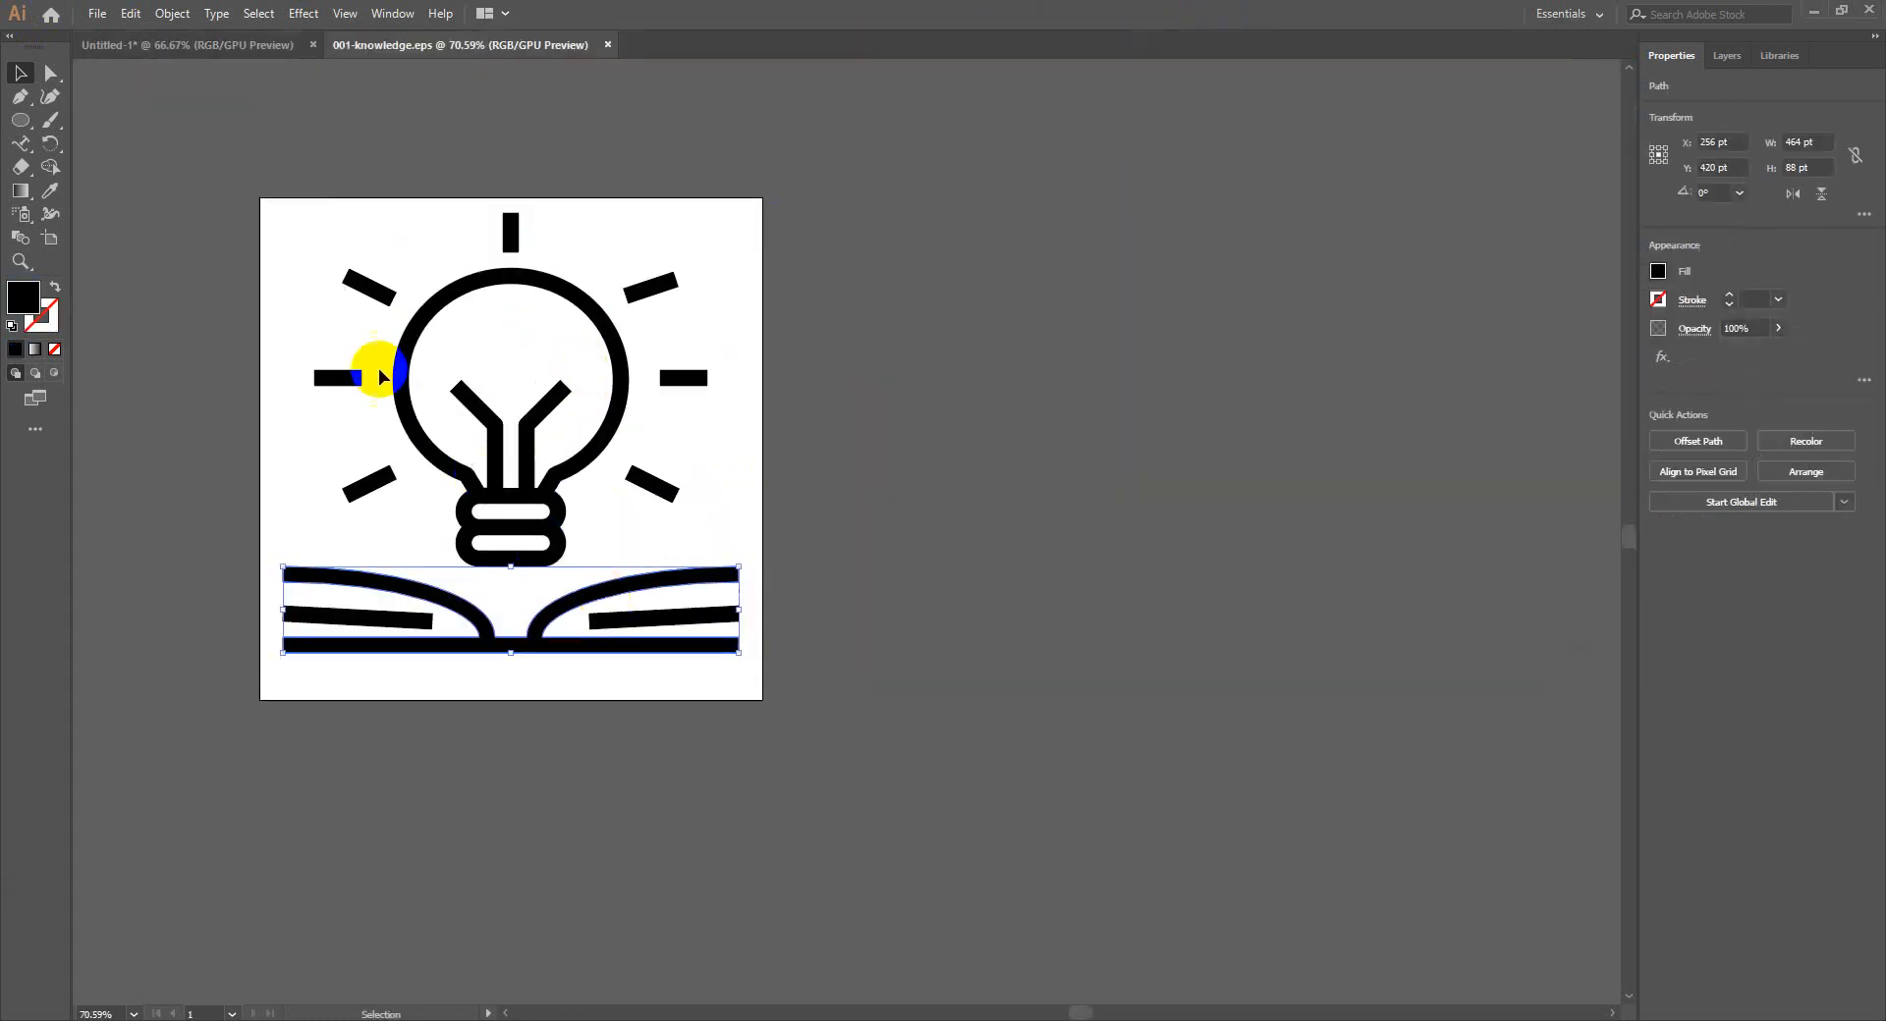
mouse_move(285, 246)
mouse_down()
mouse_move(673, 589)
mouse_move(759, 712)
mouse_up()
drag(559, 463, 336, 370)
drag(513, 152, 492, 219)
key(ctrl+g)
drag(336, 383, 882, 538)
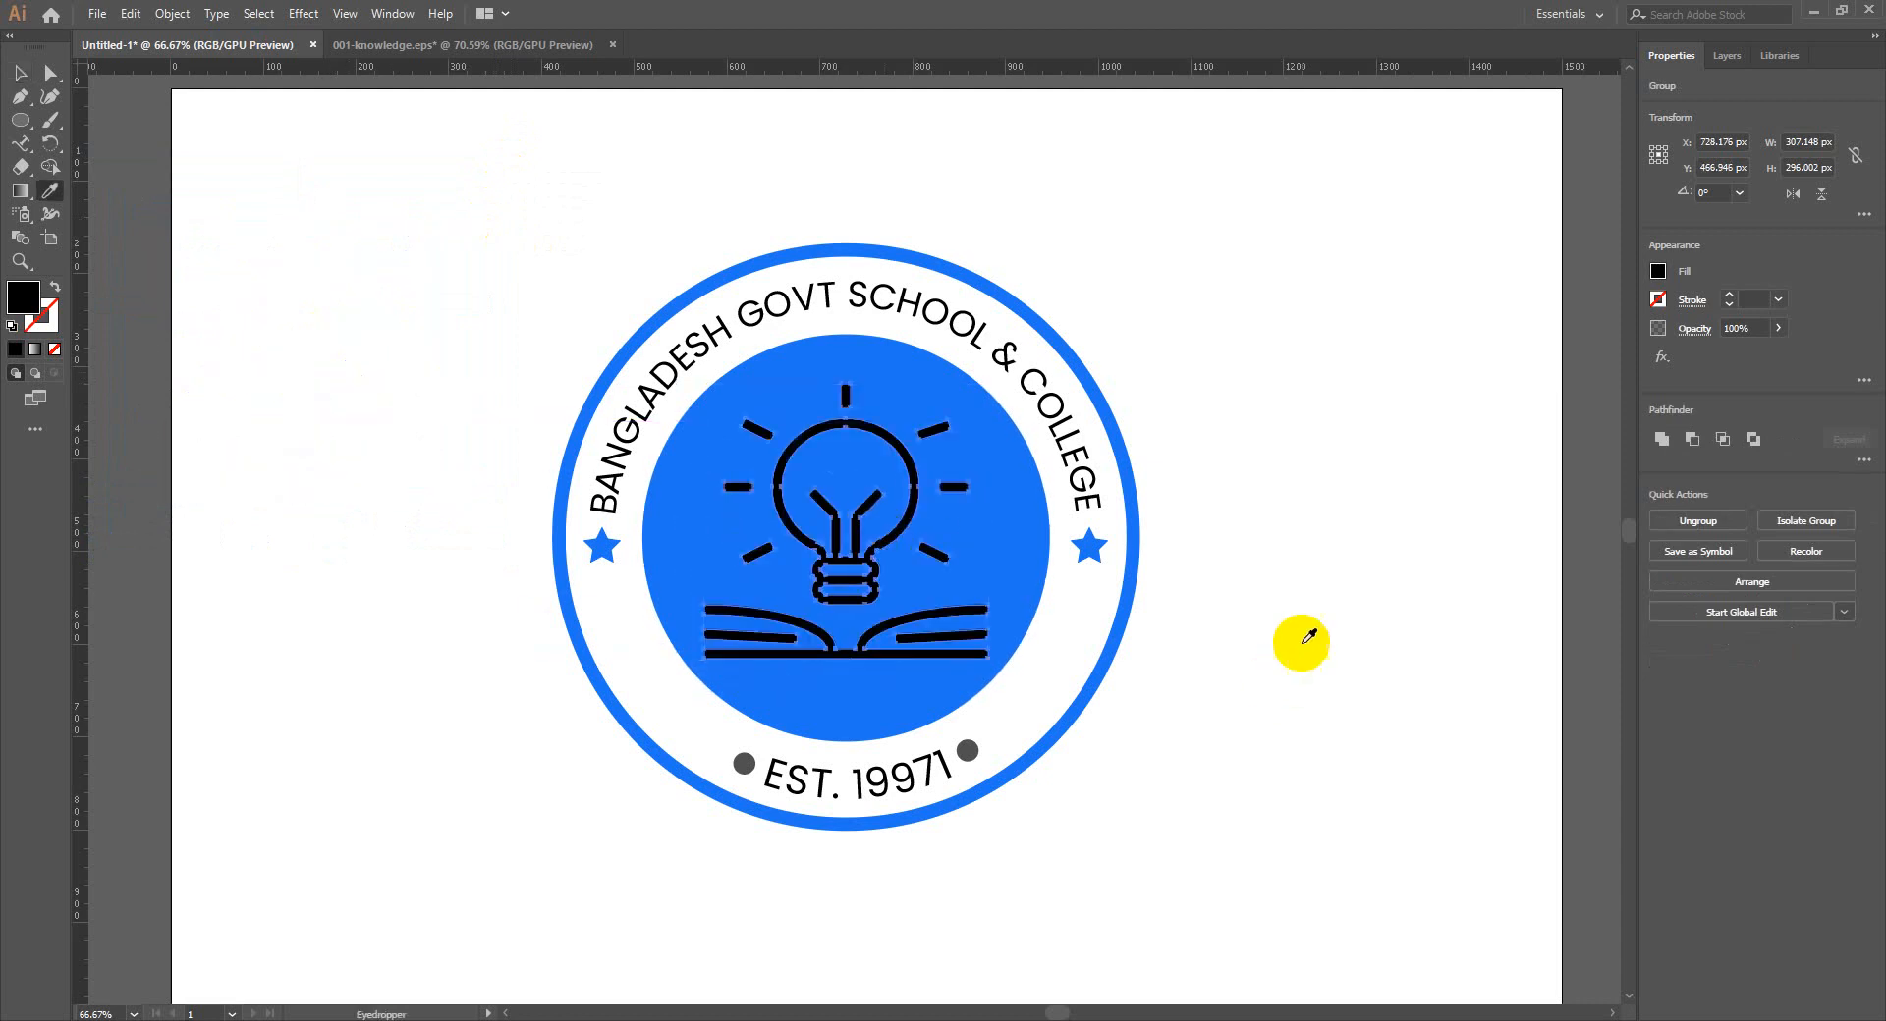
Recolour the lightbulb icon white with the Eyedropper and shrink it to about three quarters of its size
click(1286, 641)
drag(1287, 648, 1293, 722)
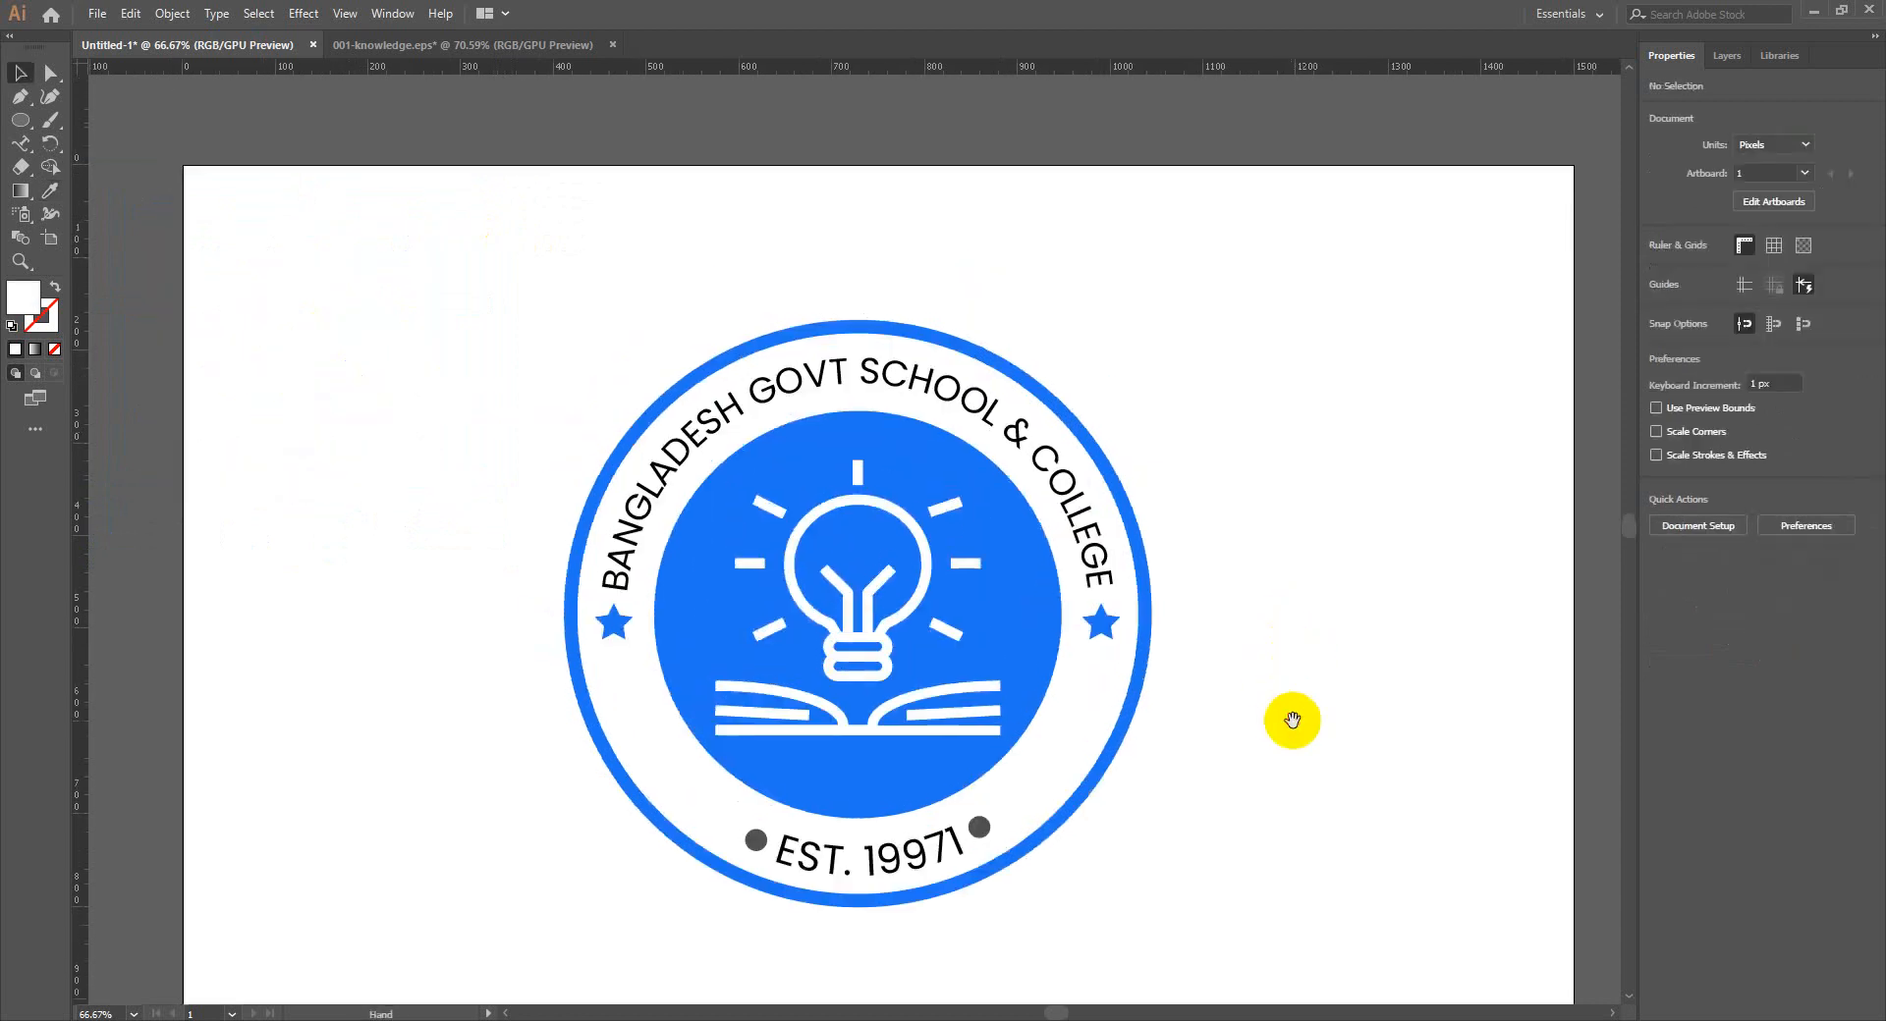
click(993, 575)
drag(999, 462, 964, 495)
click(1286, 672)
drag(1287, 671, 1202, 510)
Align the lightbulb icon and the inner blue circle to each other's horizontal and vertical centres
click(787, 510)
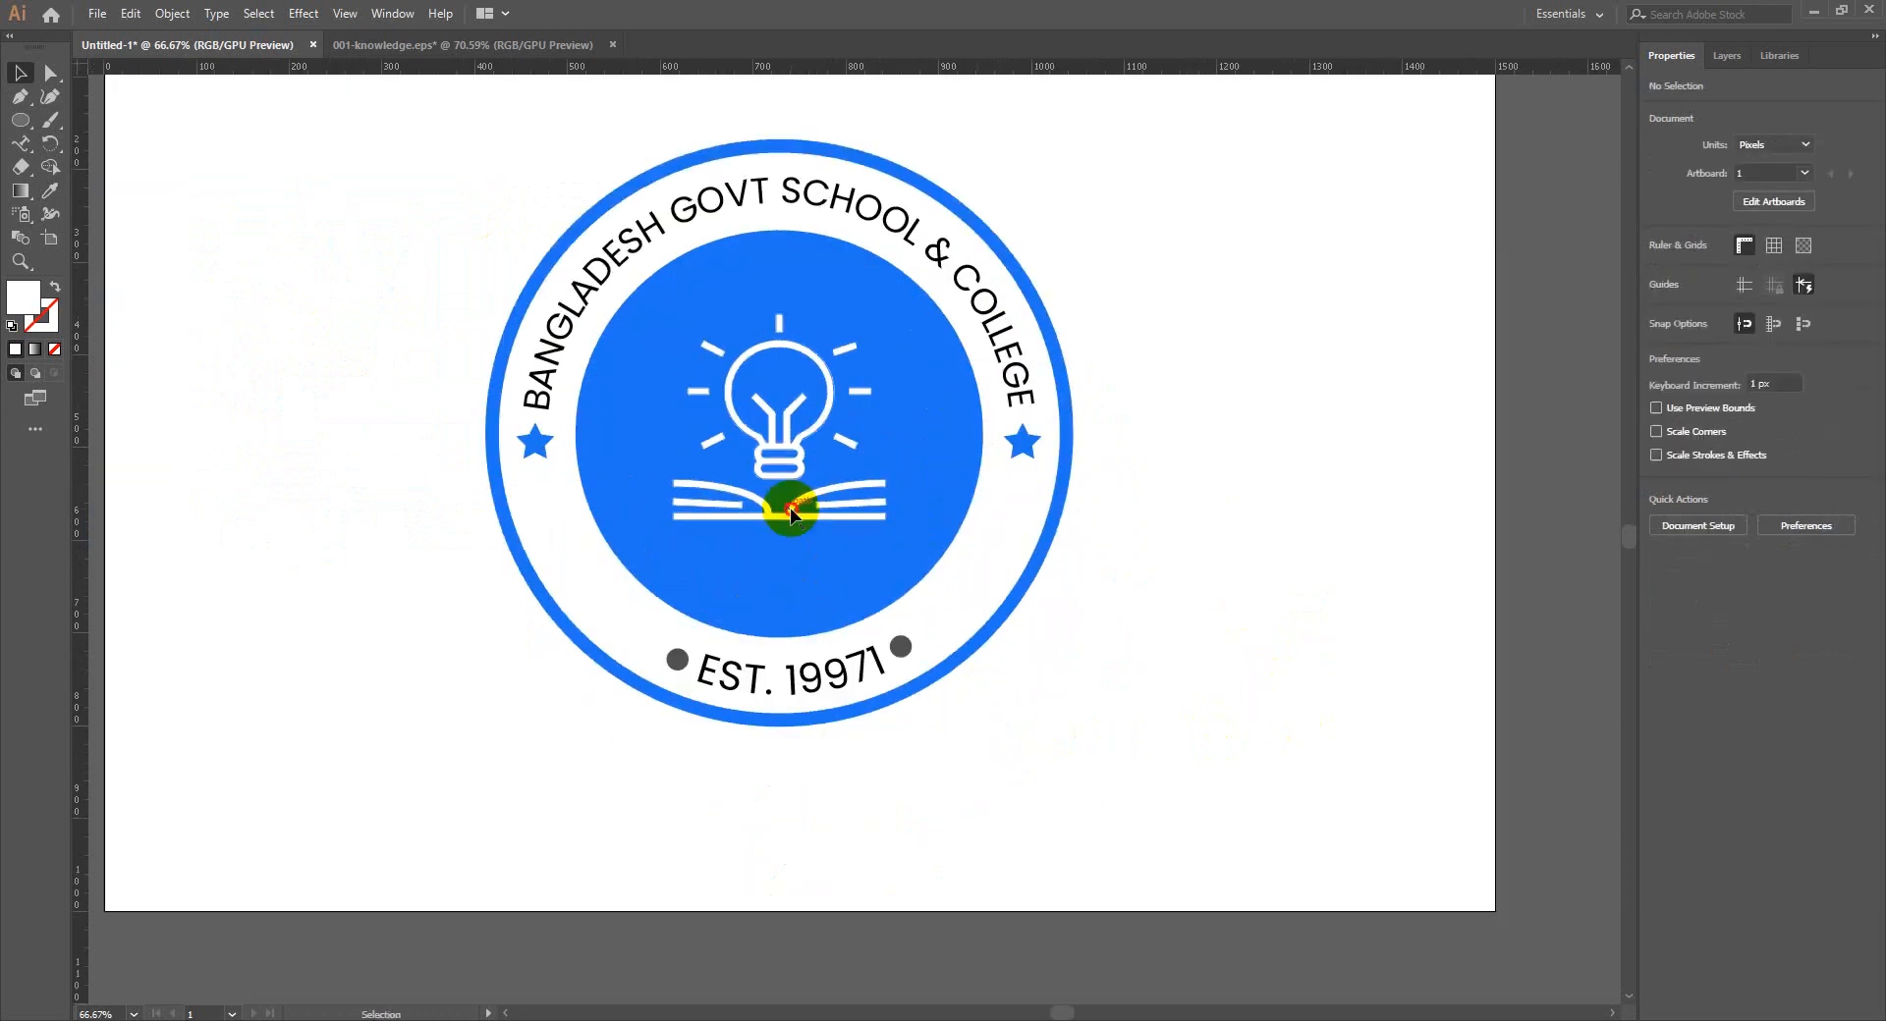
shift+click(801, 607)
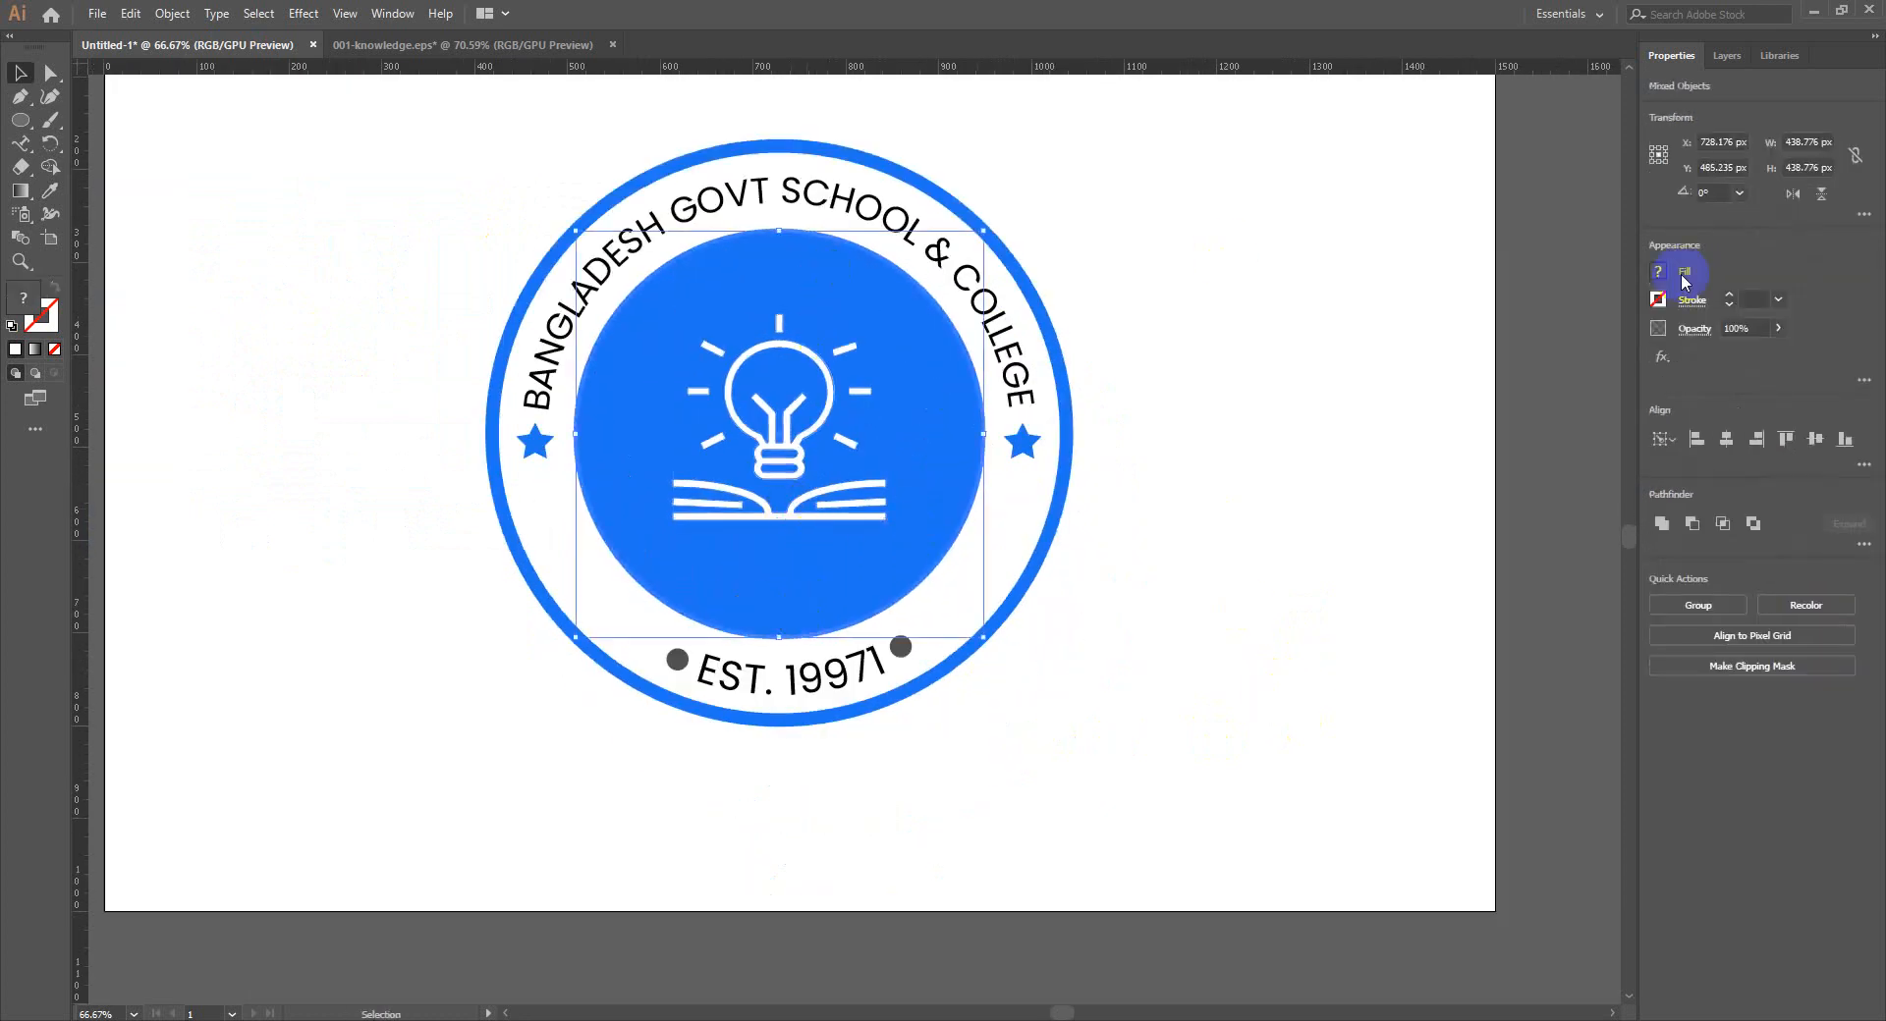
click(1725, 440)
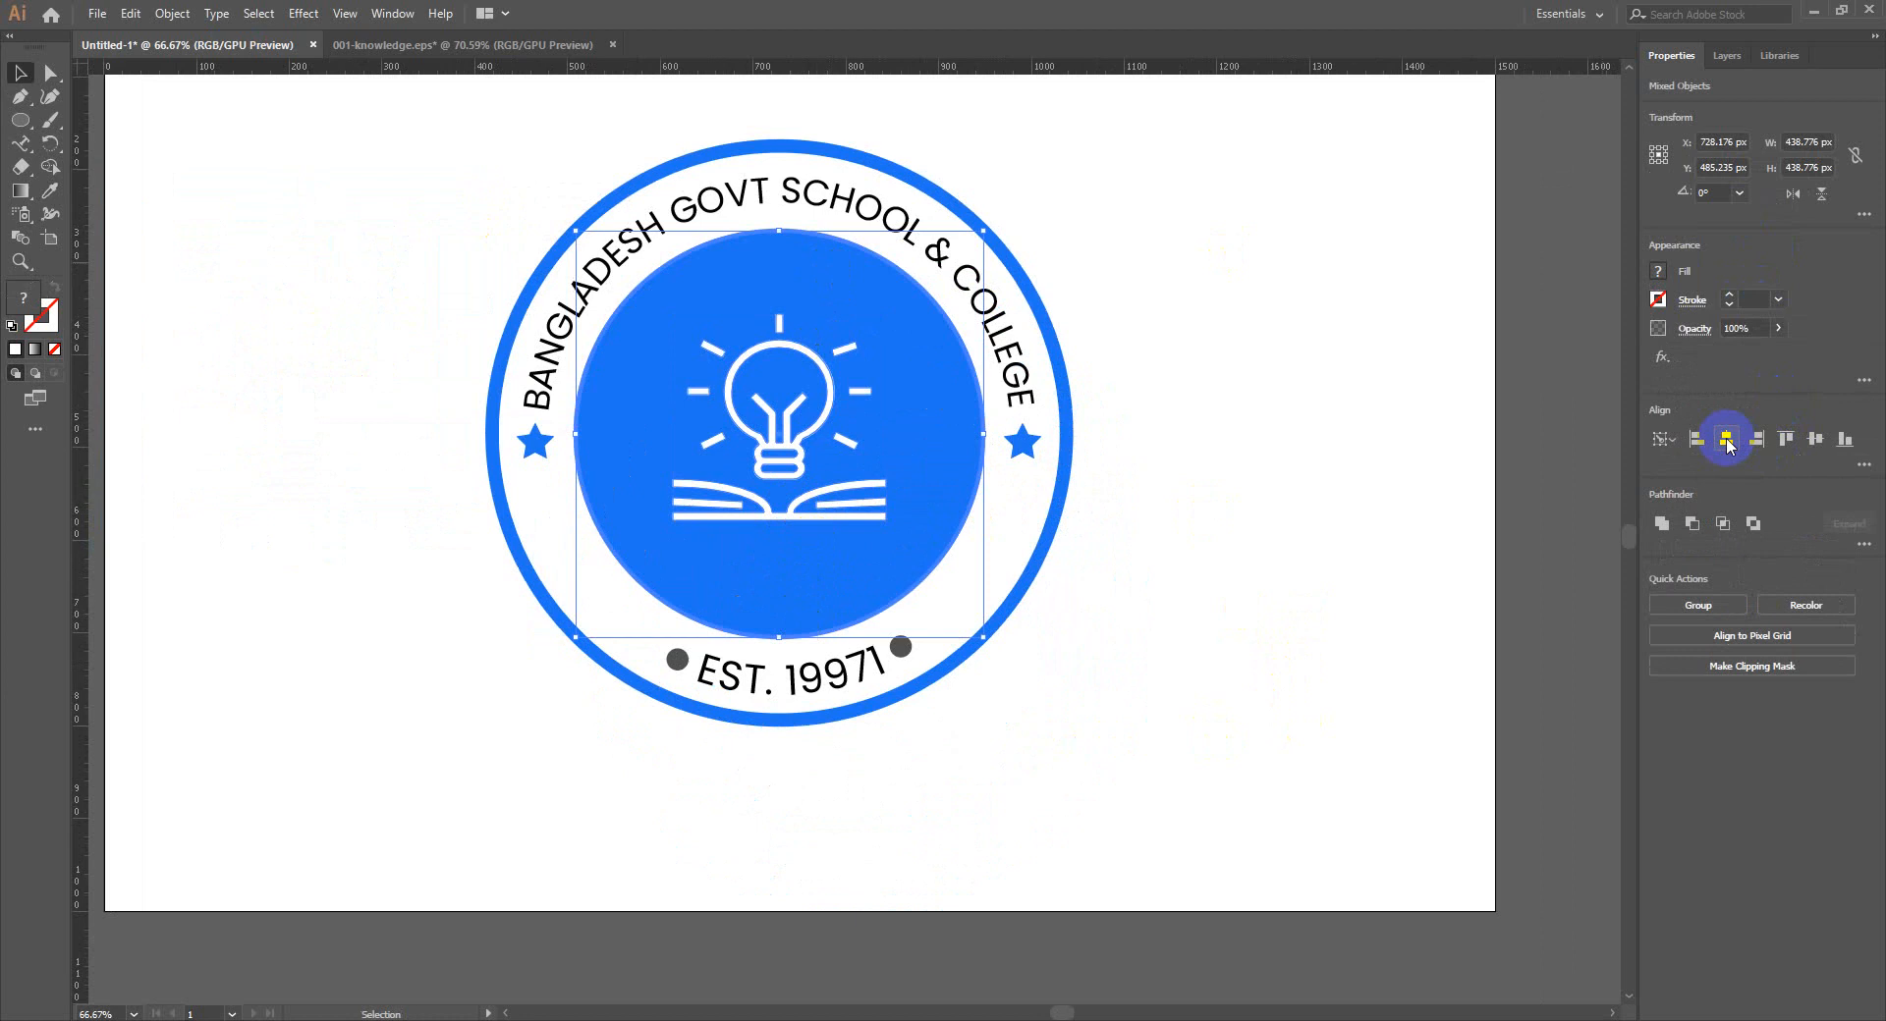
click(1815, 440)
click(1277, 568)
drag(1239, 531, 1265, 615)
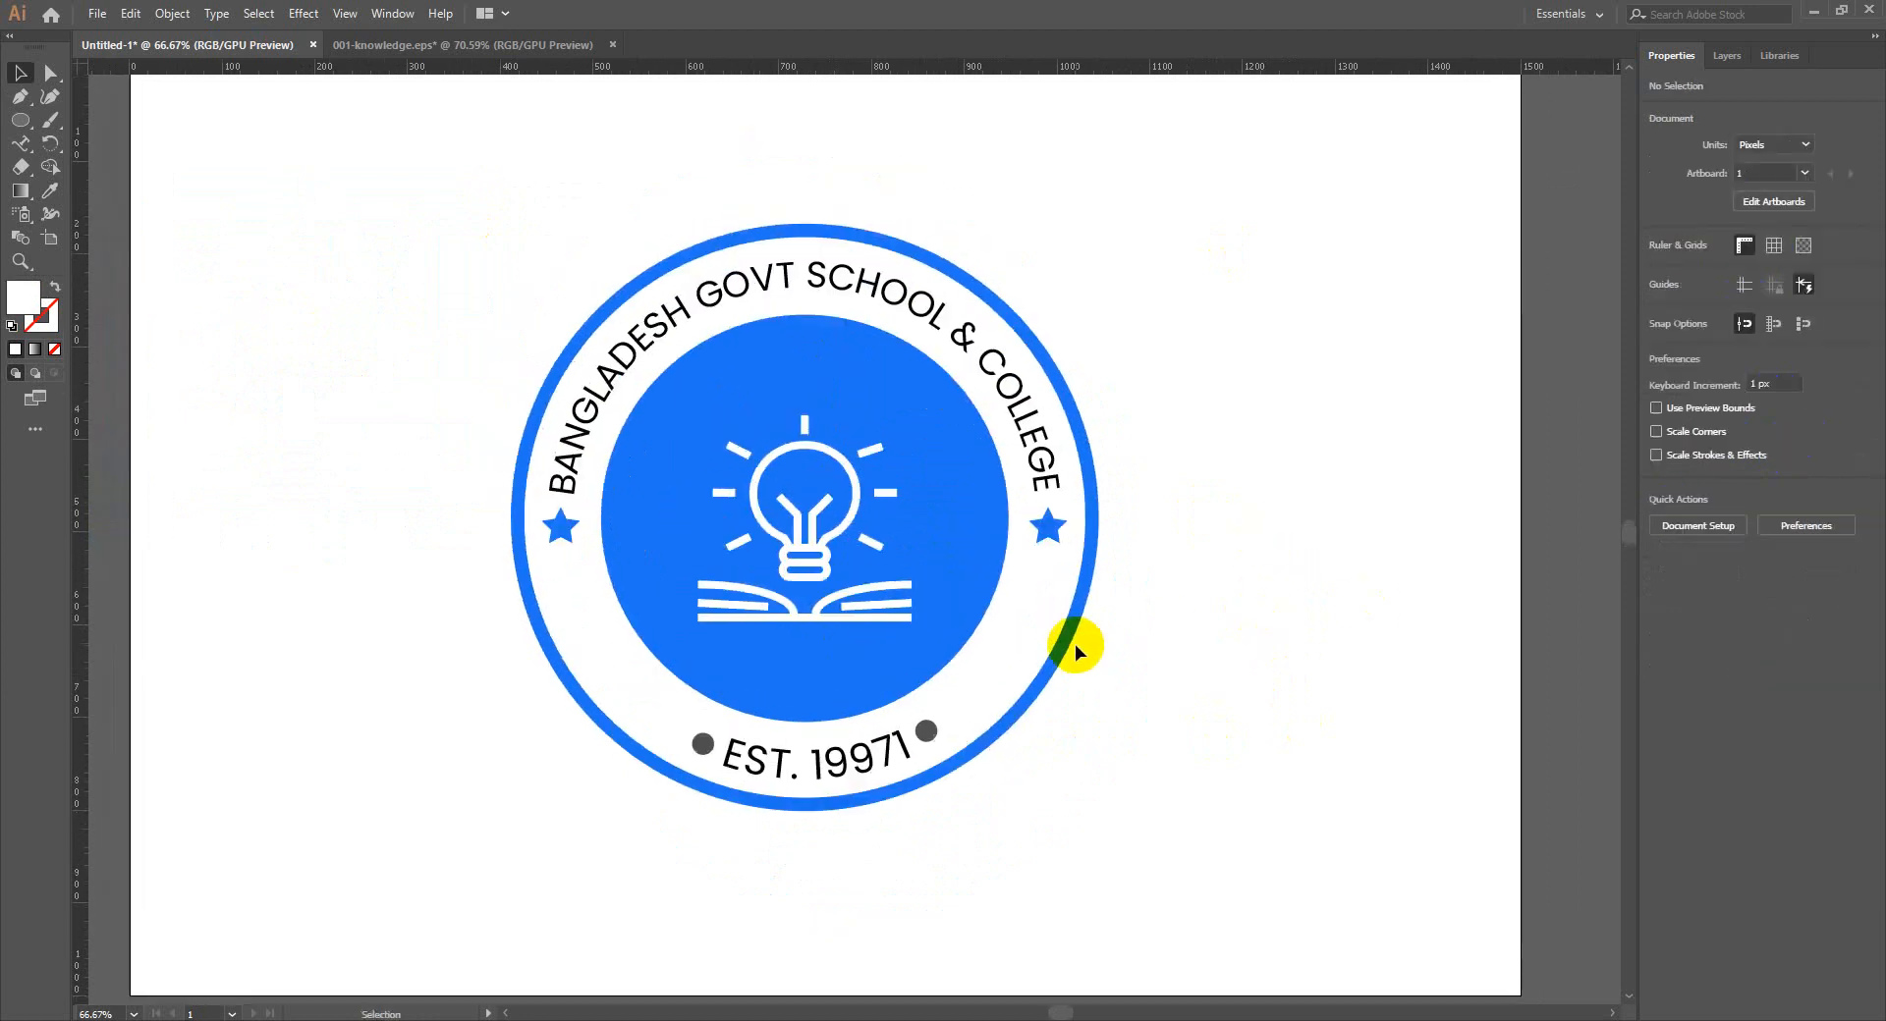
Change the badge's outer ring stroke to dark grey 353535
click(1060, 640)
double_click(40, 315)
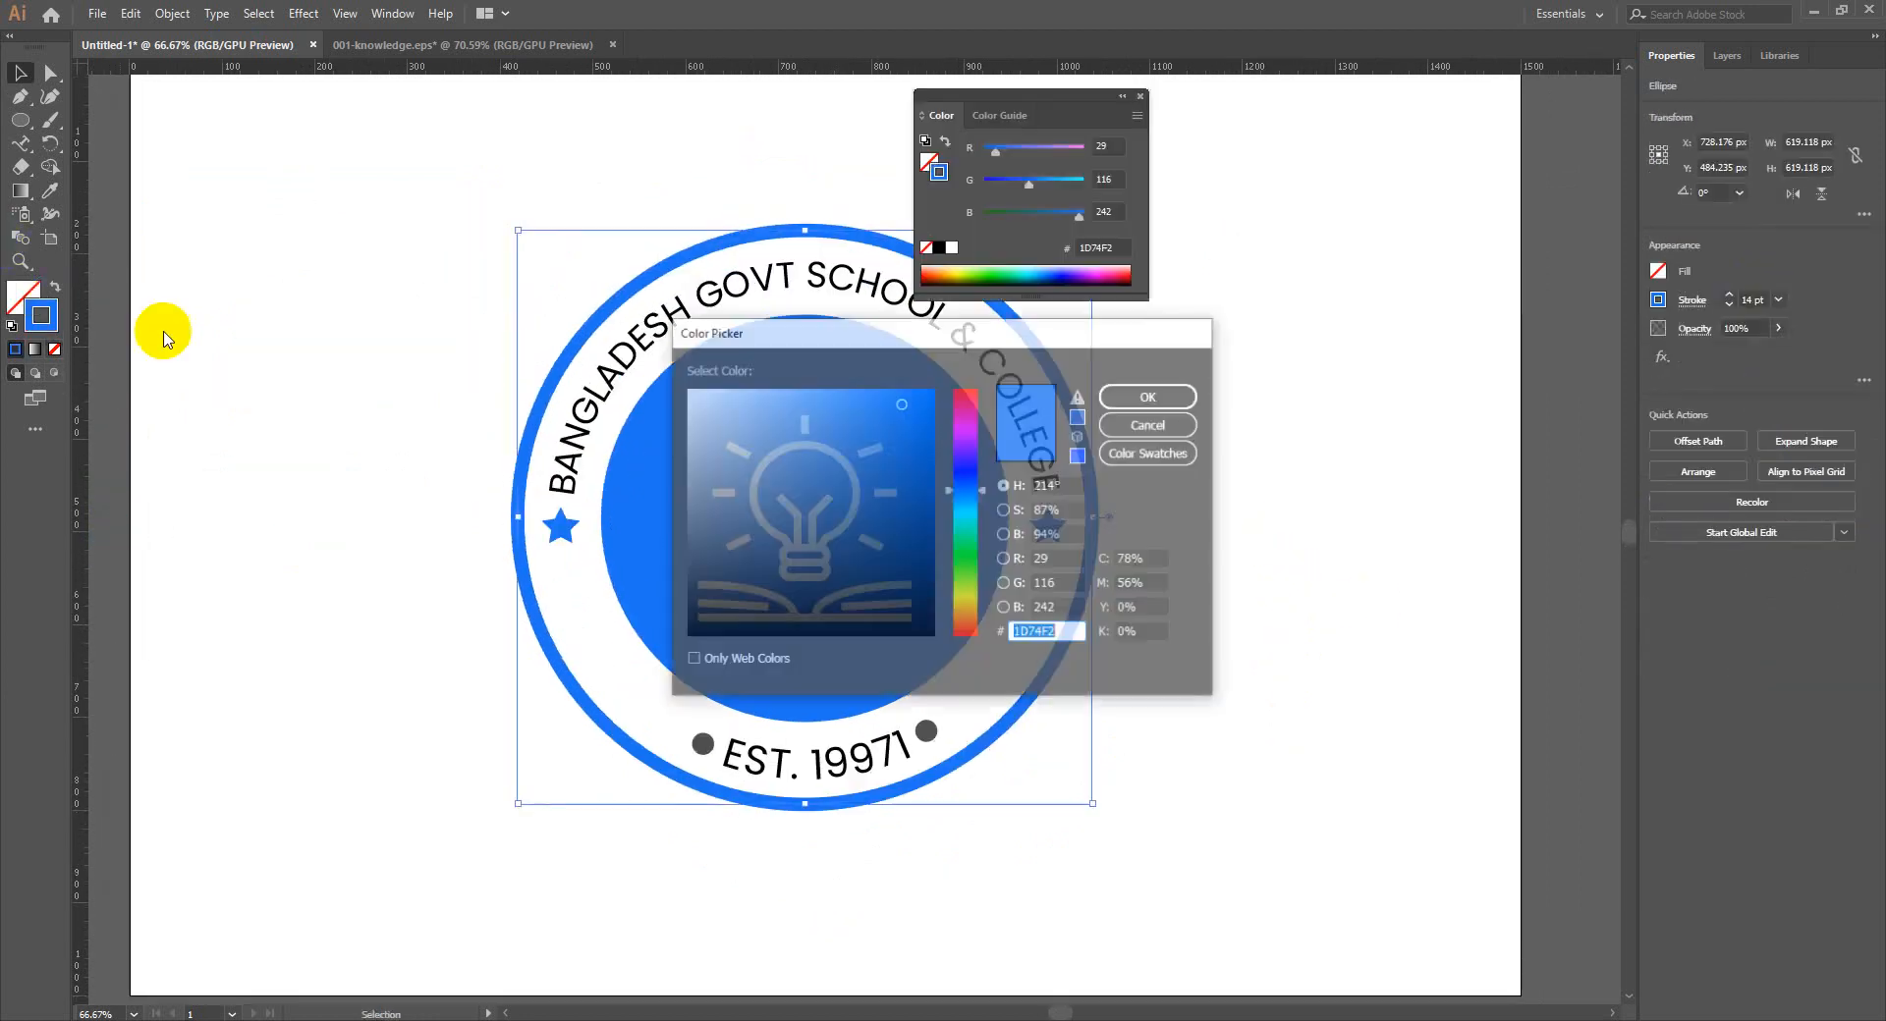
click(677, 584)
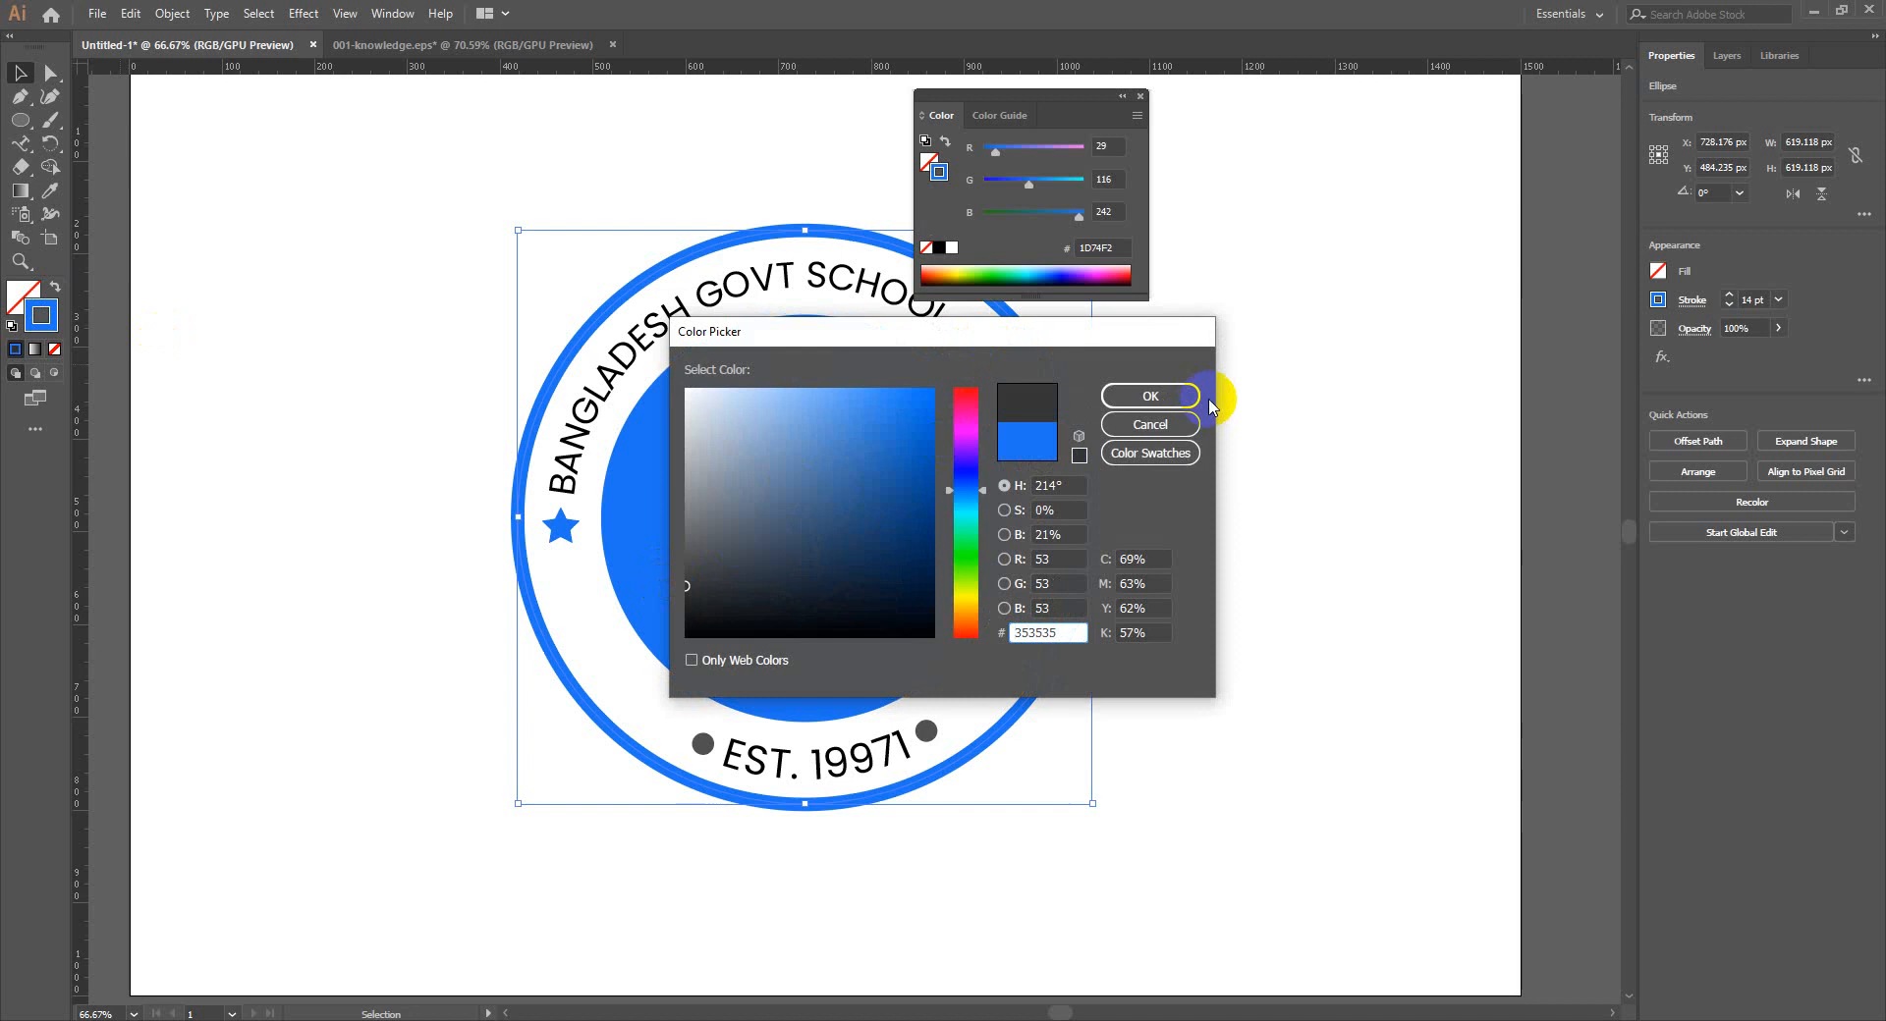
click(1144, 395)
click(1294, 419)
drag(1294, 418, 1282, 466)
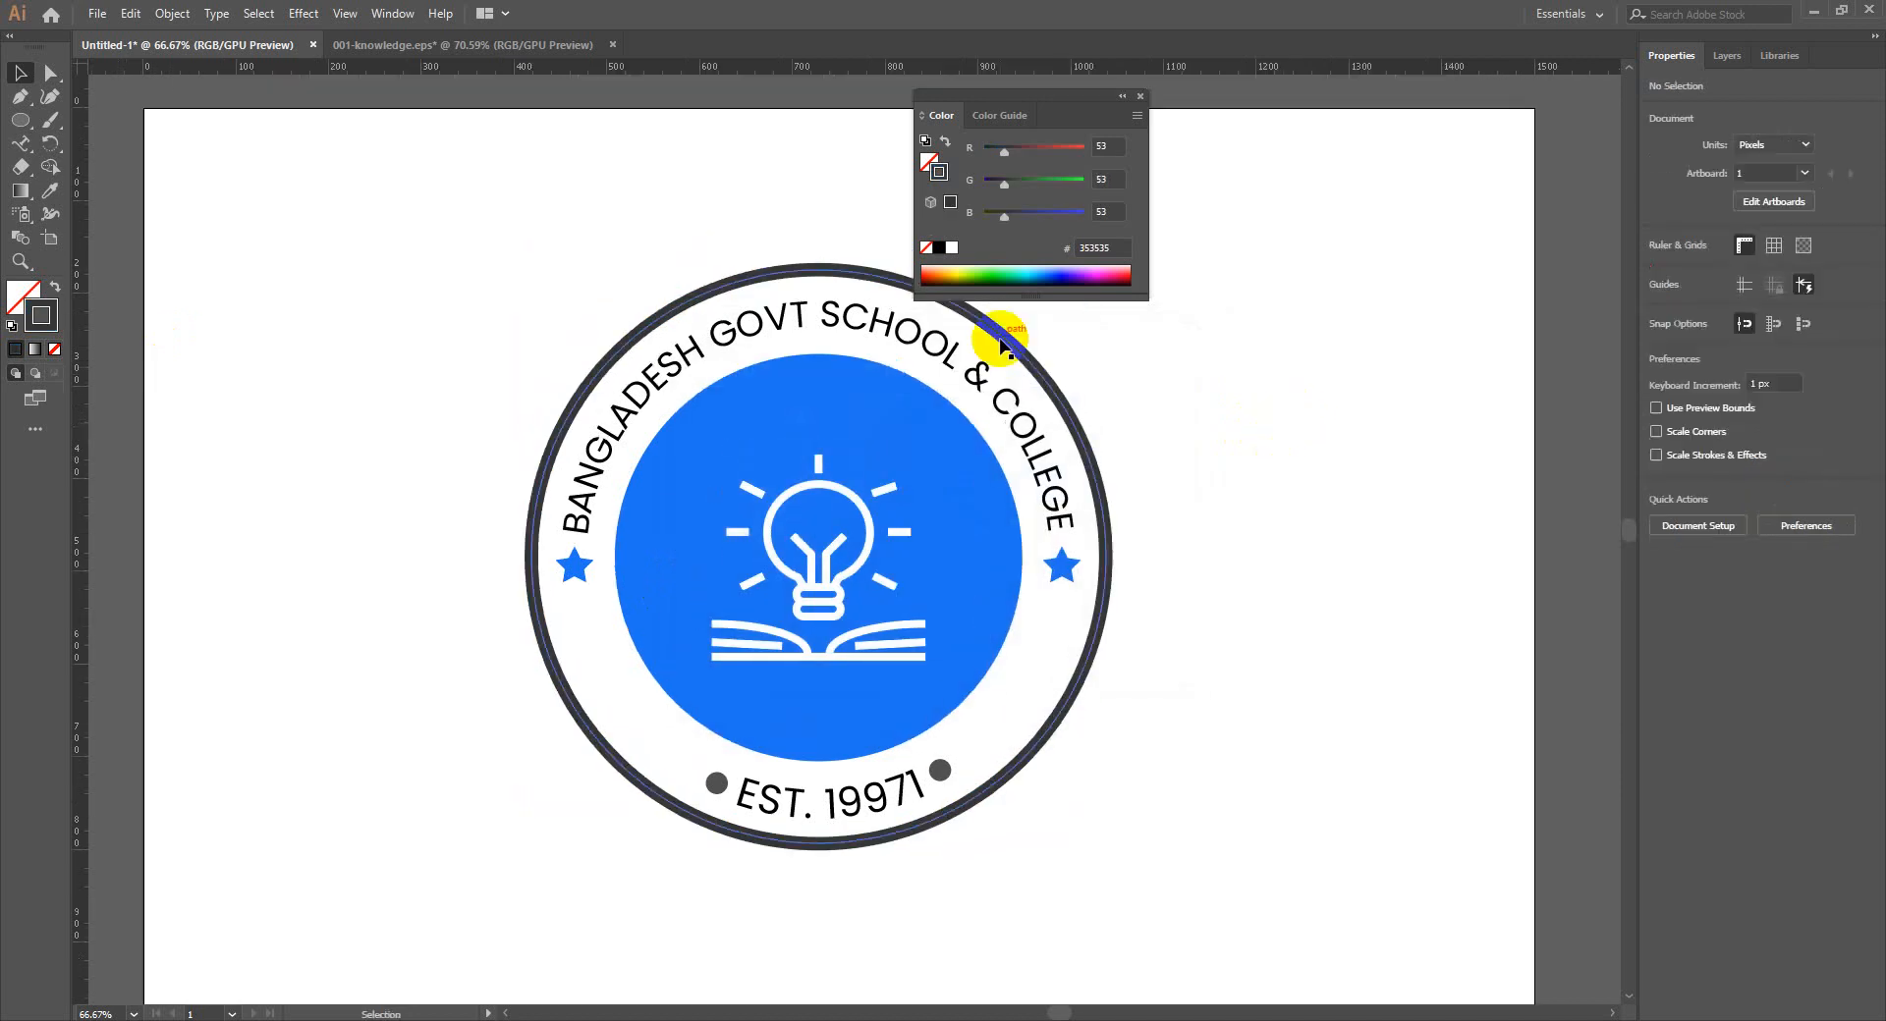
Scale the whole badge down about its centre to about 525 px wide
key(ctrl+minus)
key(ctrl+minus)
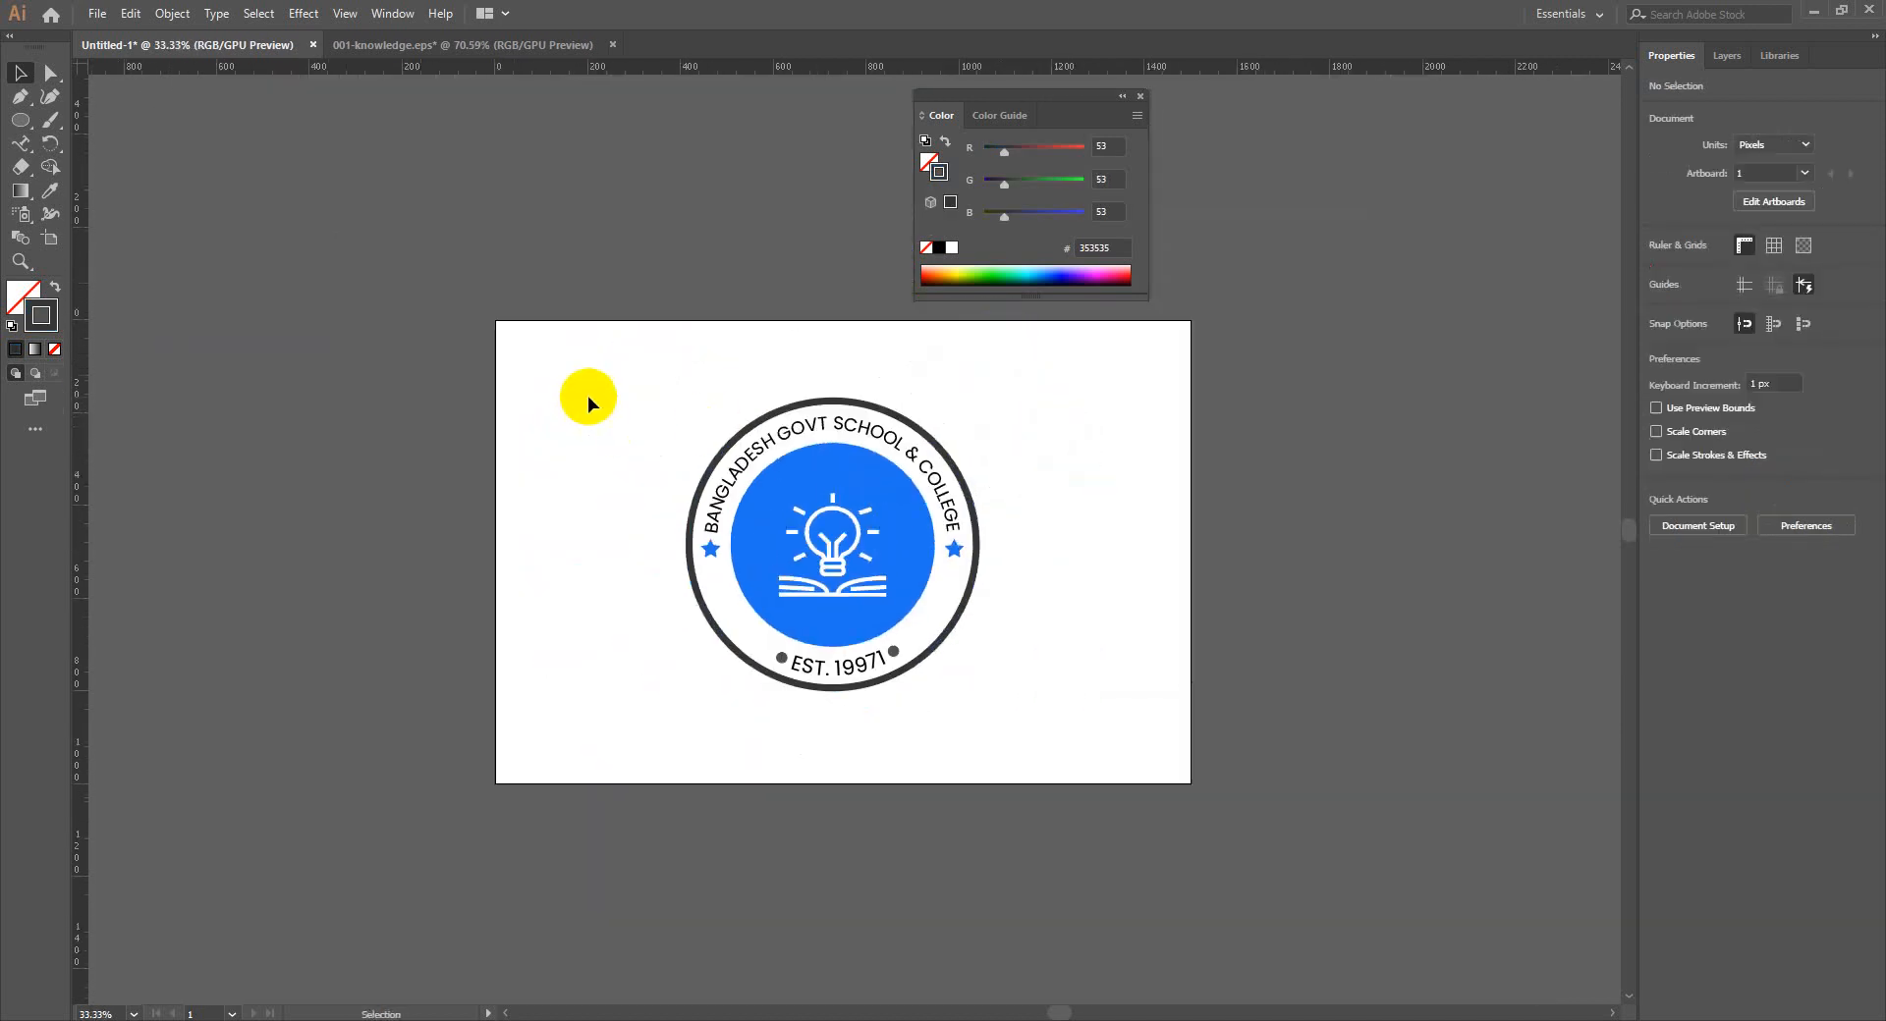
drag(589, 396, 955, 671)
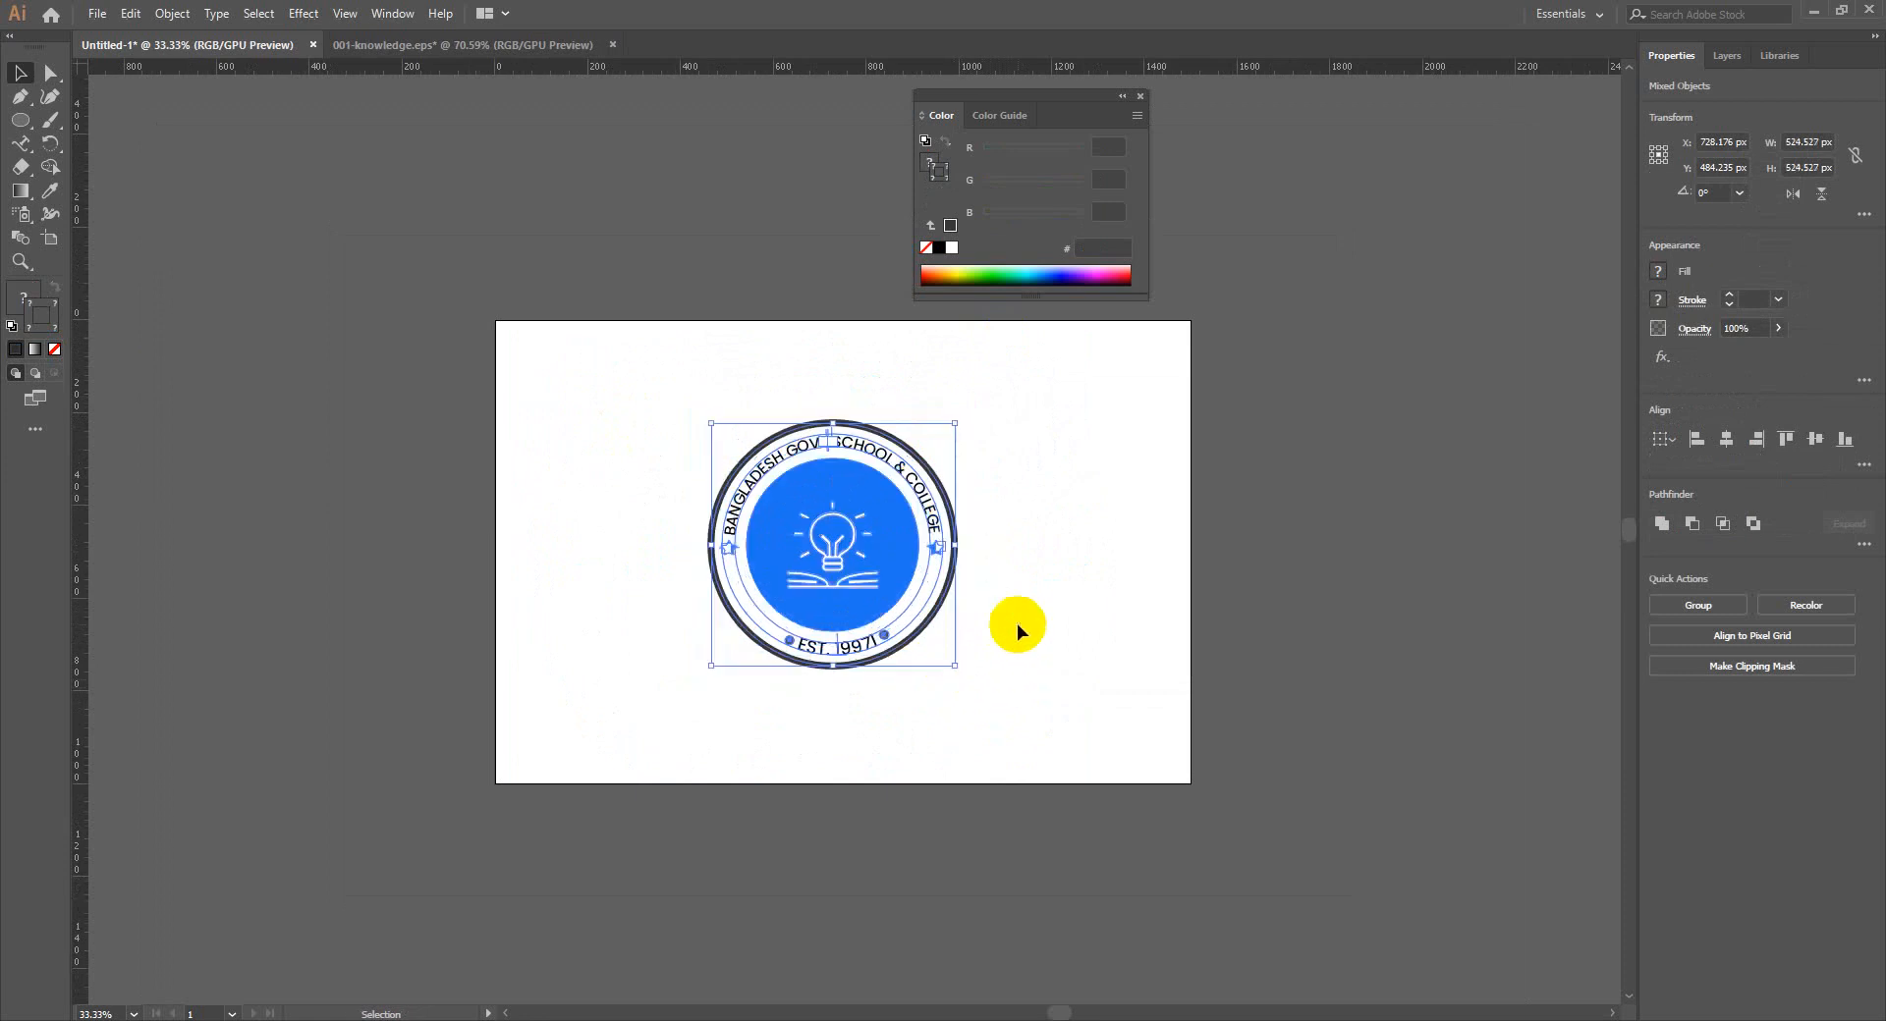
click(1018, 626)
Examine the badge's curved school name, its text path and the surrounding rings up close
key(z)
click(890, 469)
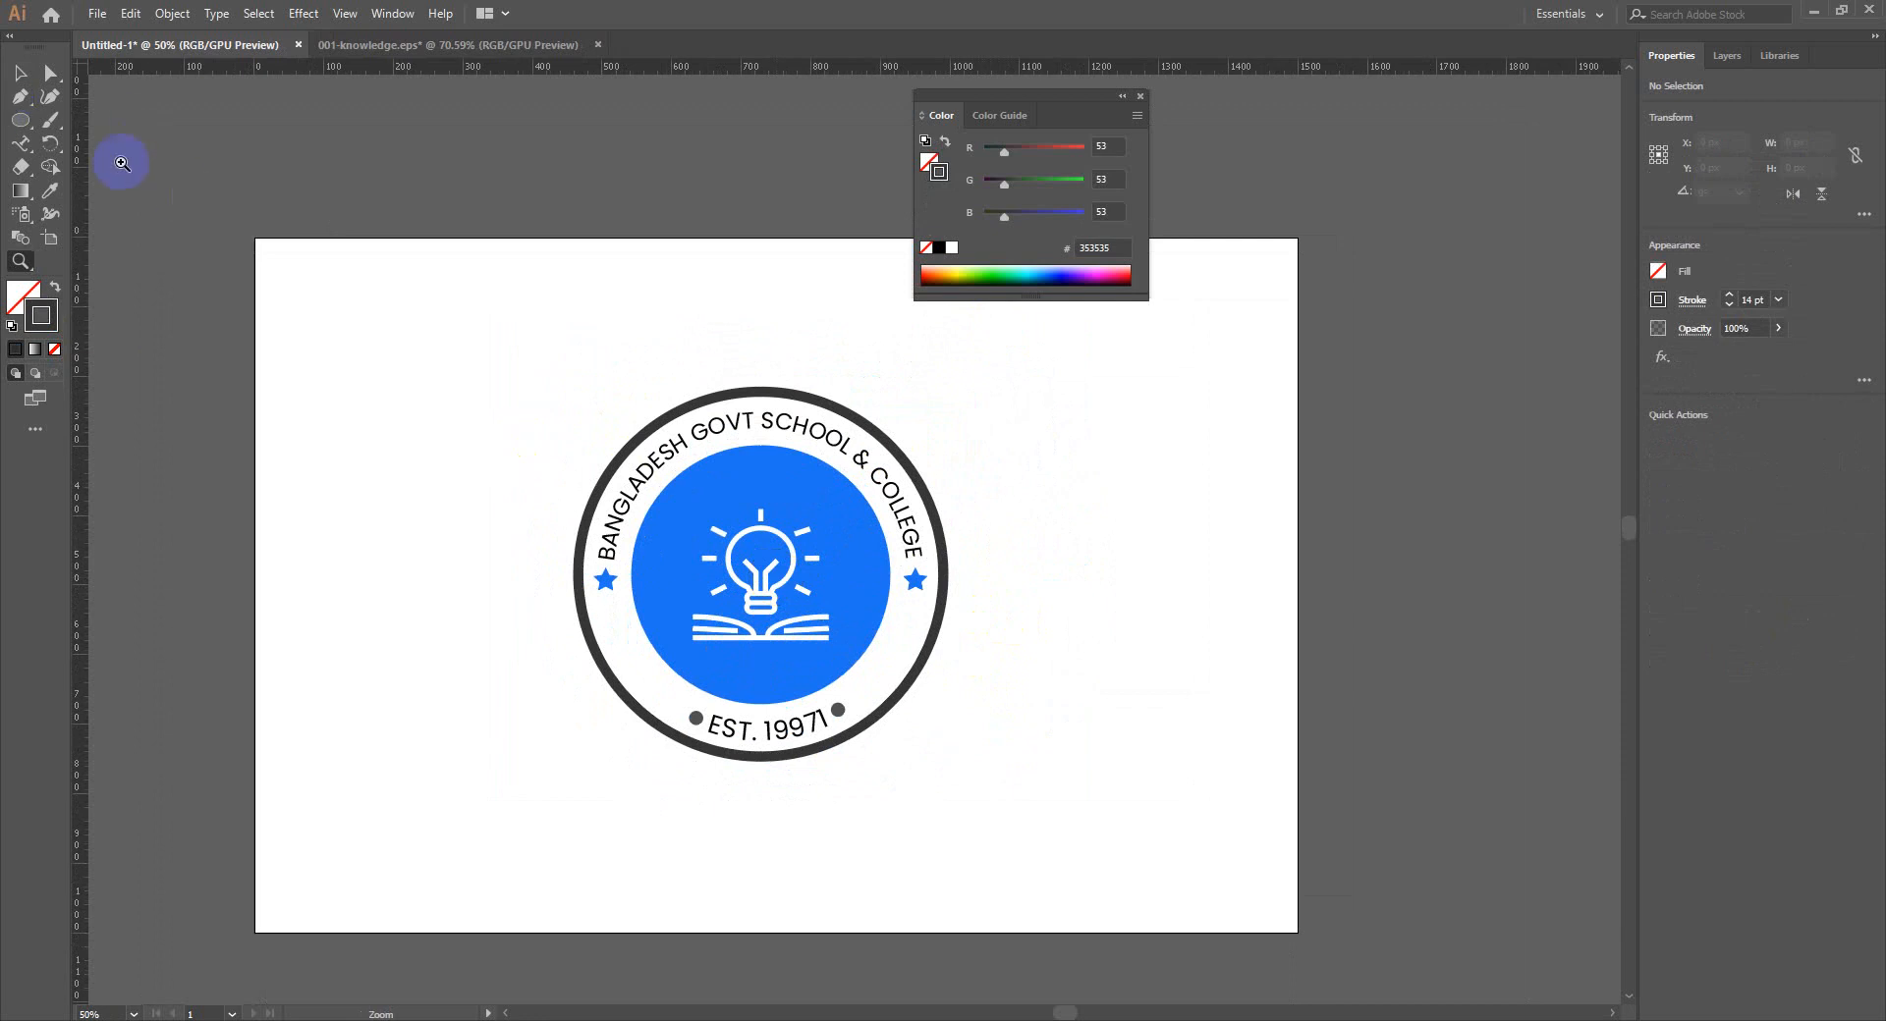
click(22, 74)
click(658, 460)
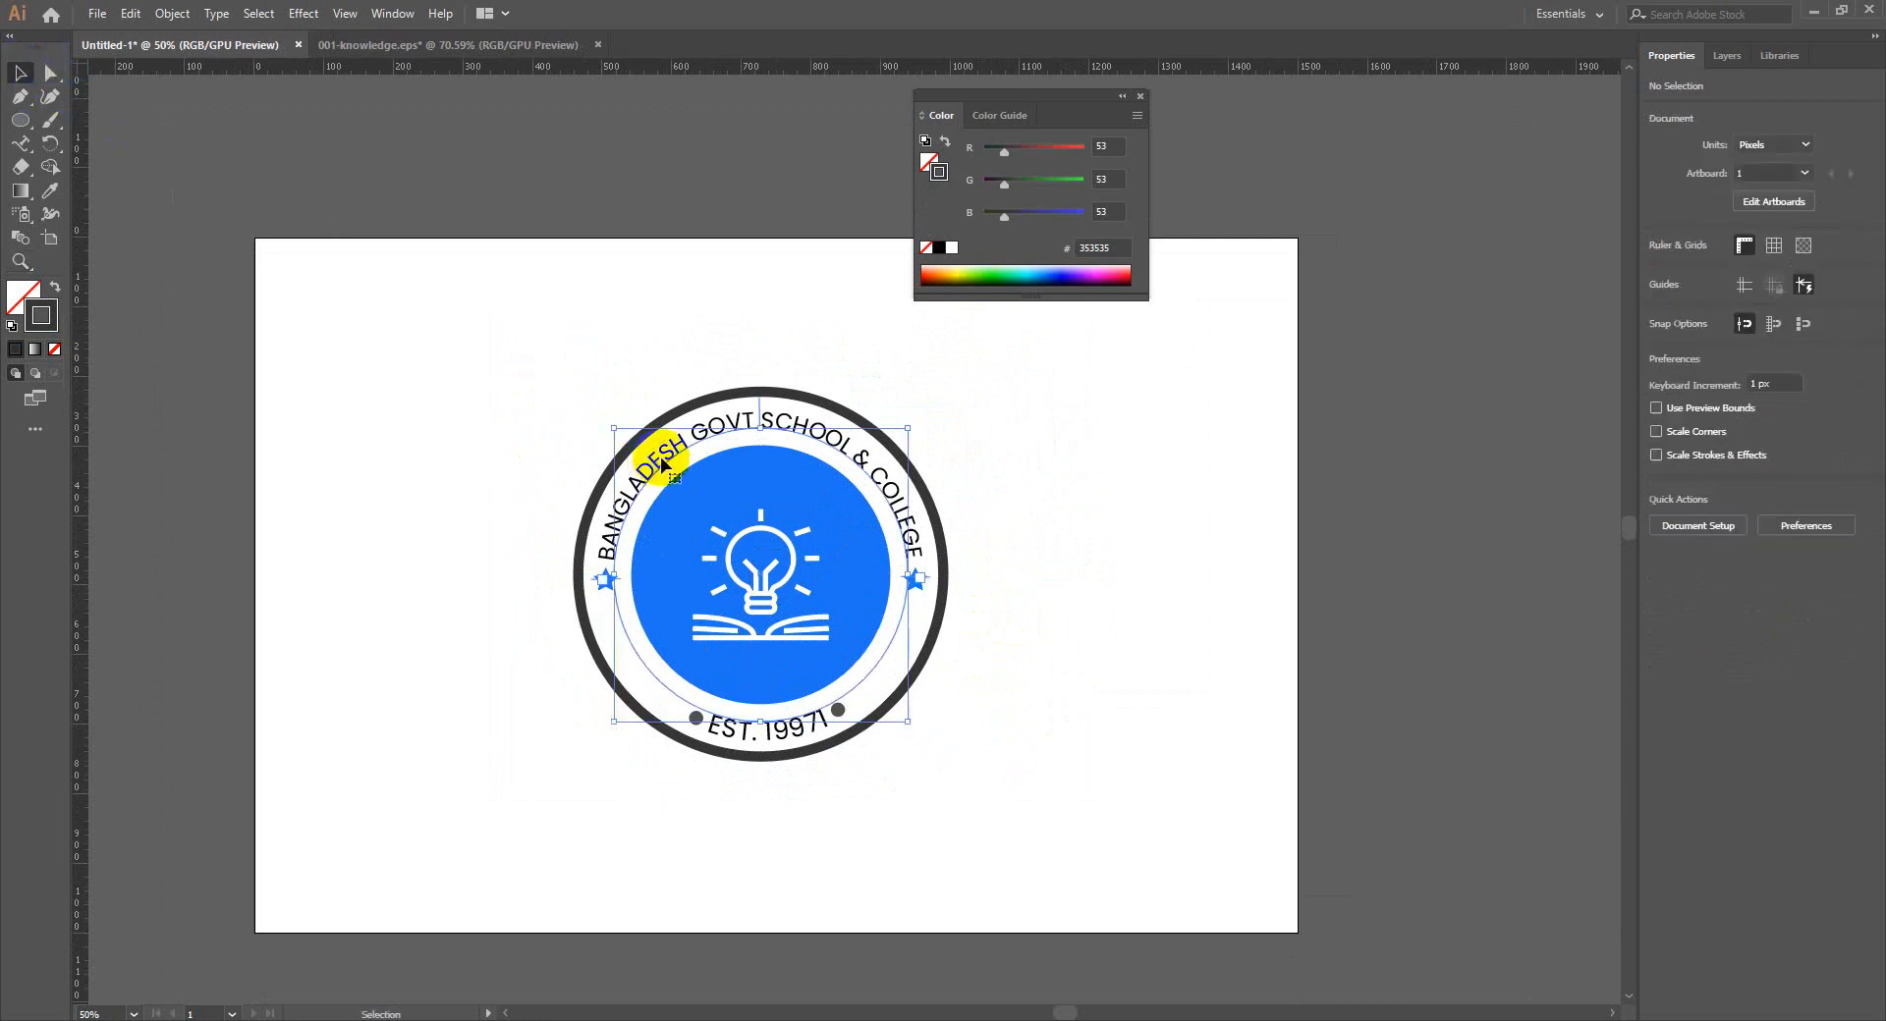
key(z)
click(725, 420)
click(864, 601)
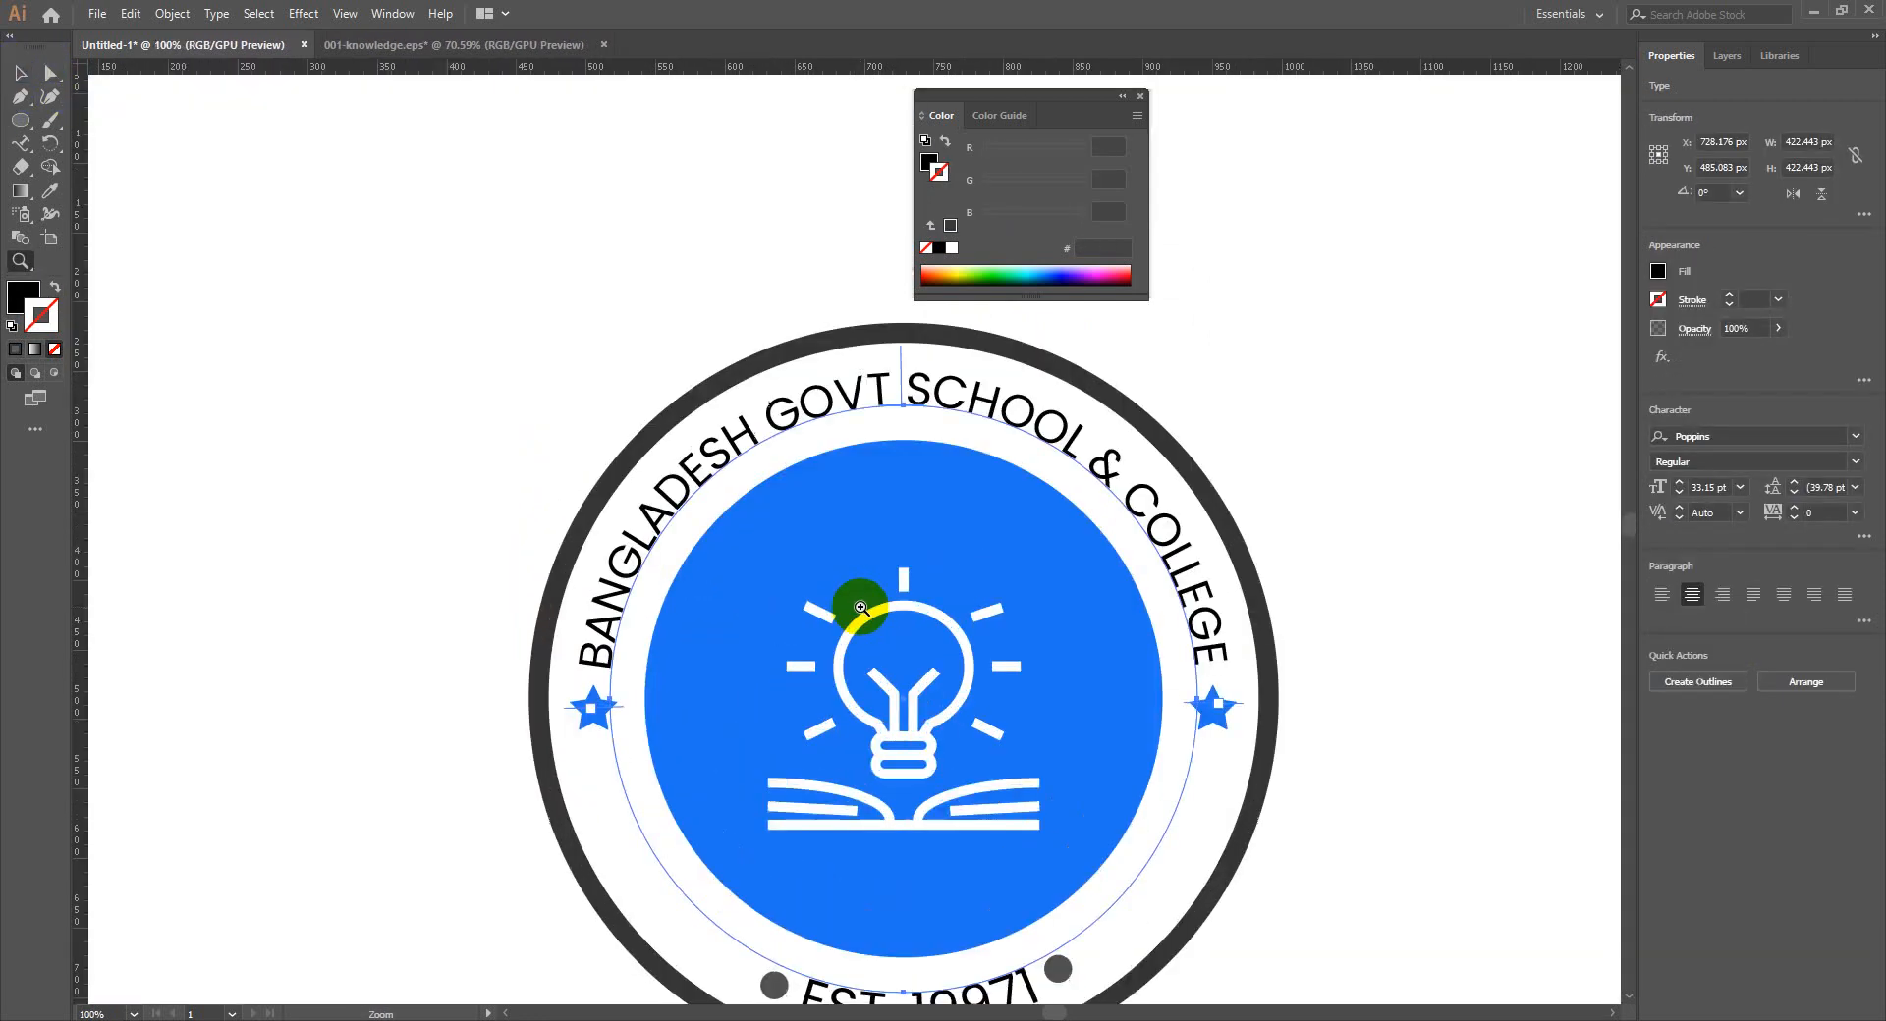
drag(865, 601, 763, 548)
click(20, 72)
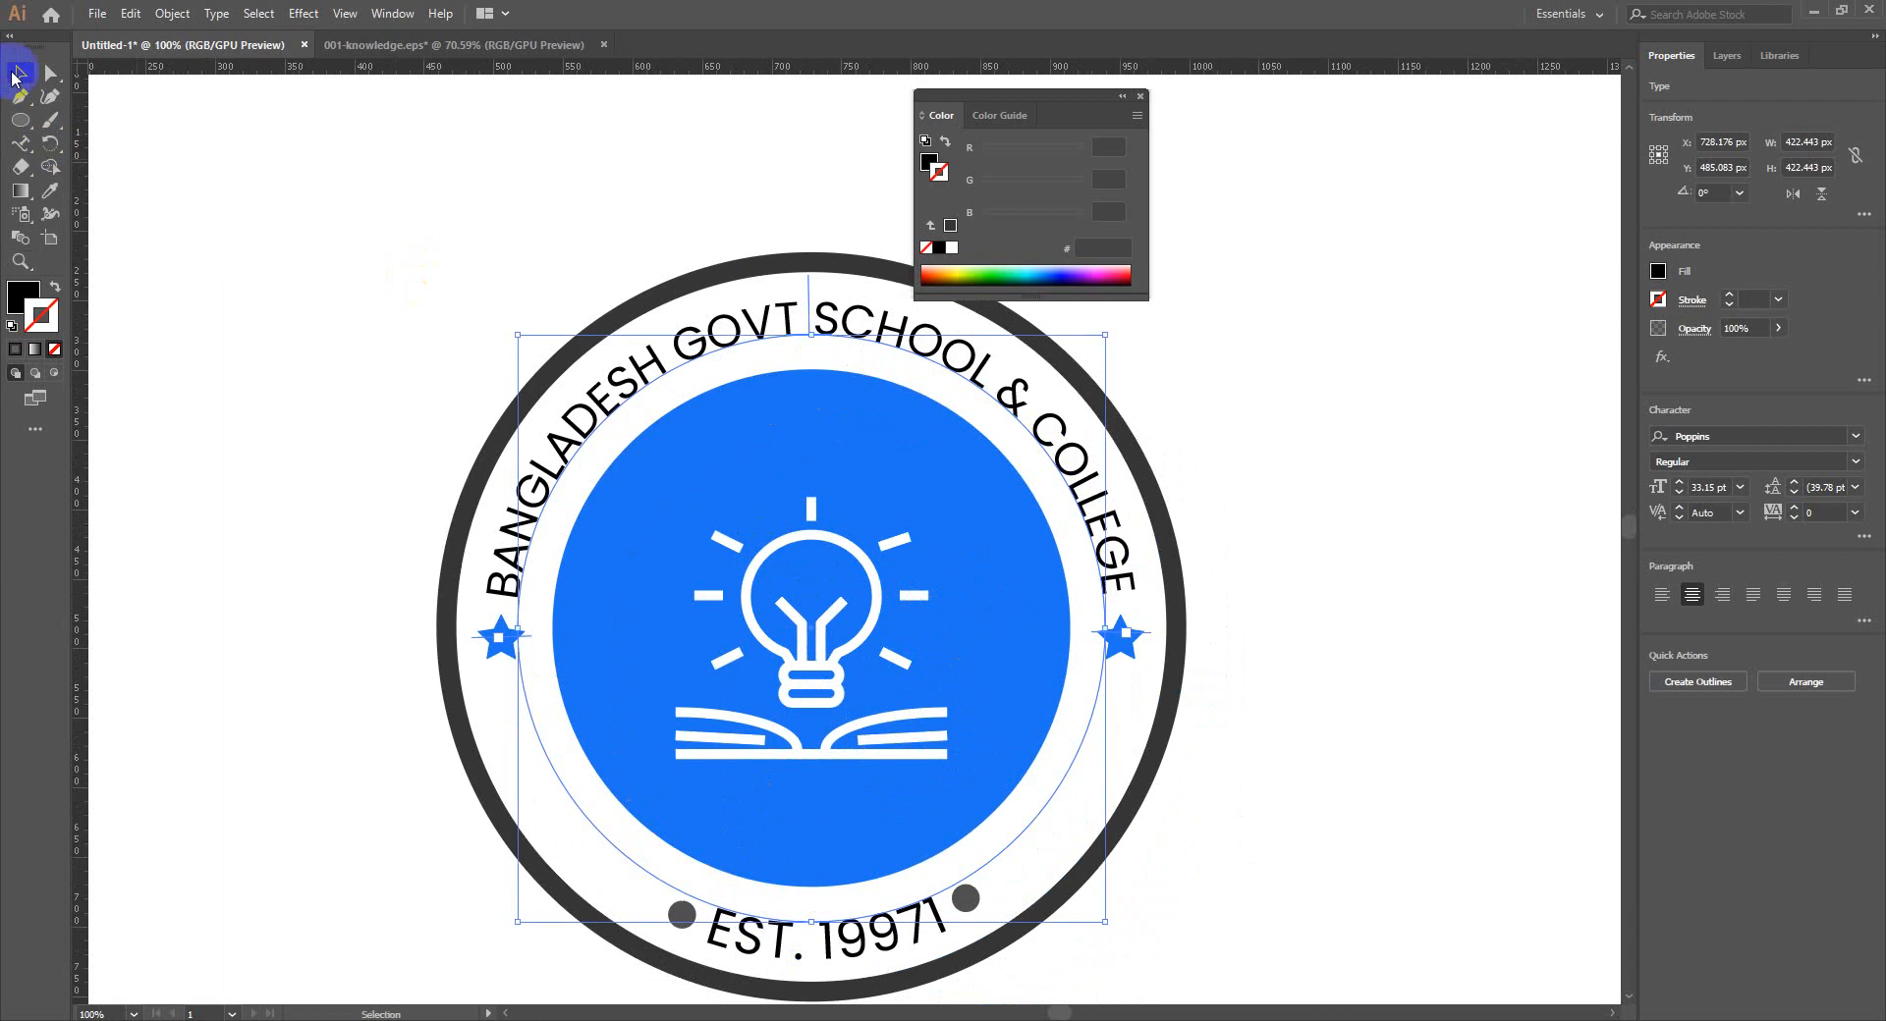
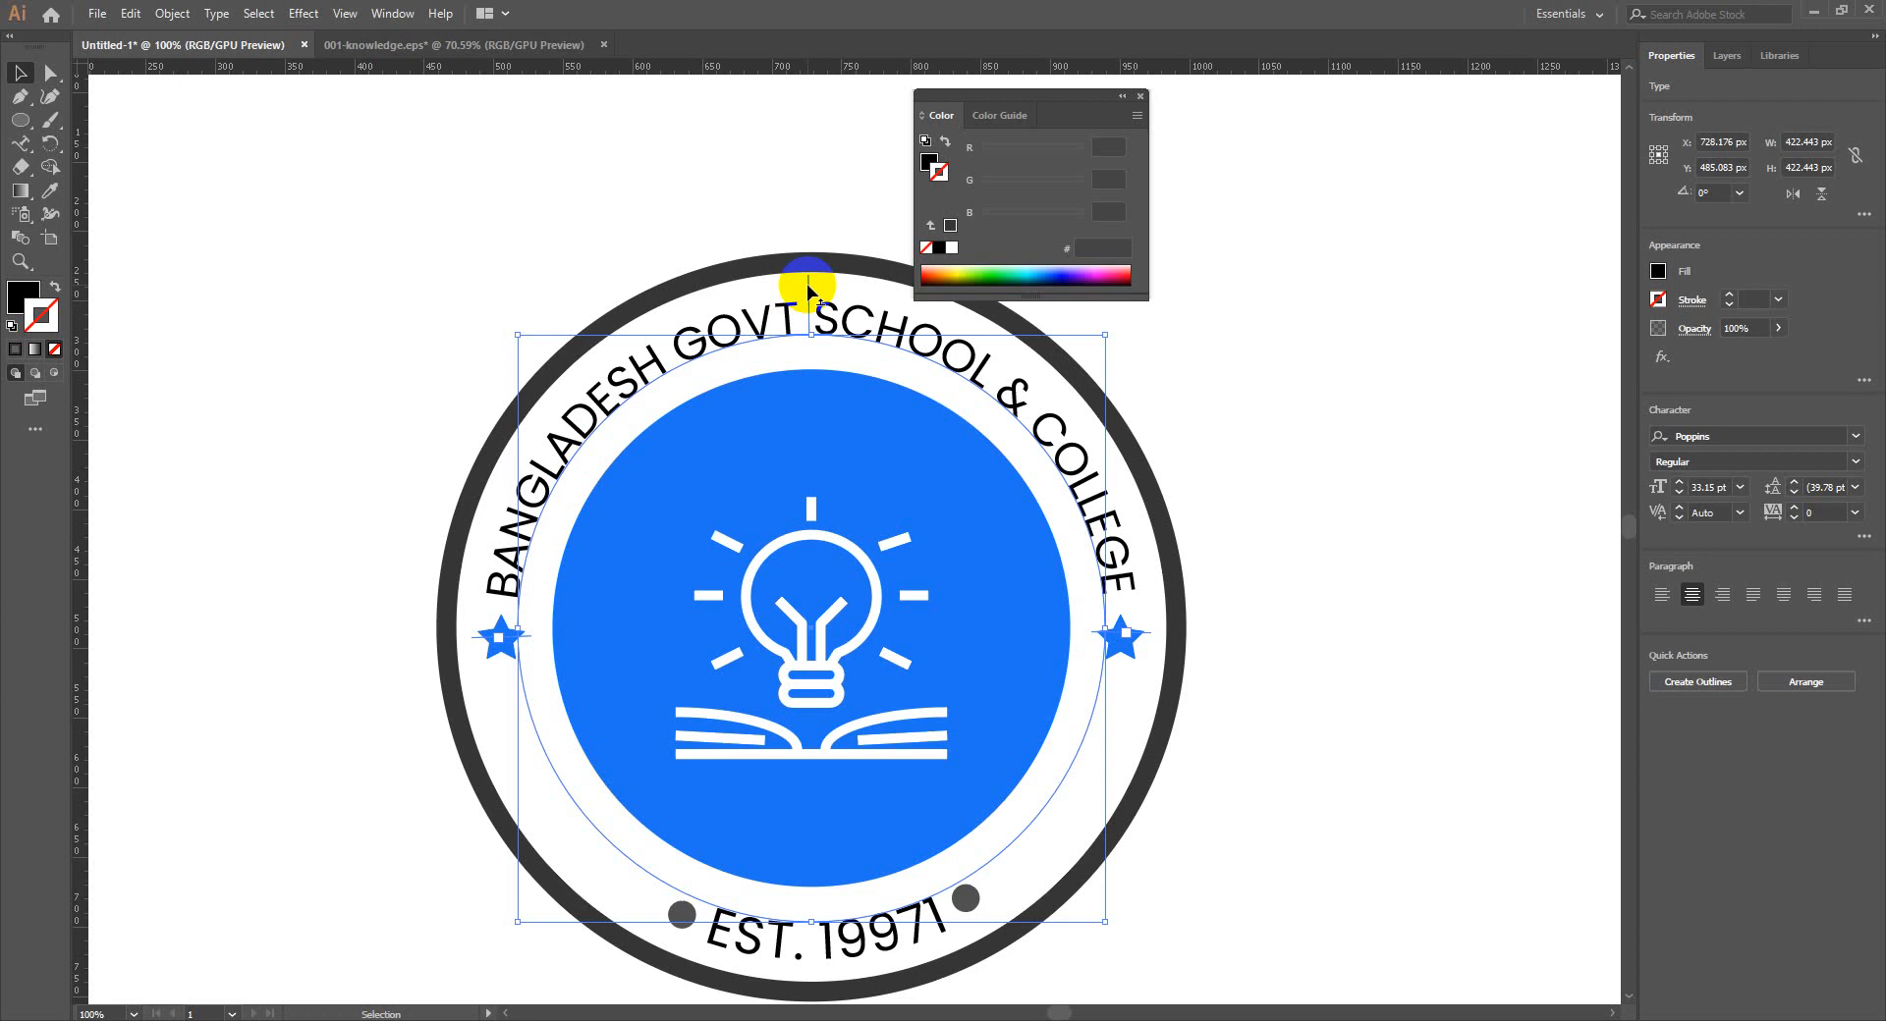
key(ctrl+minus)
key(ctrl+minus)
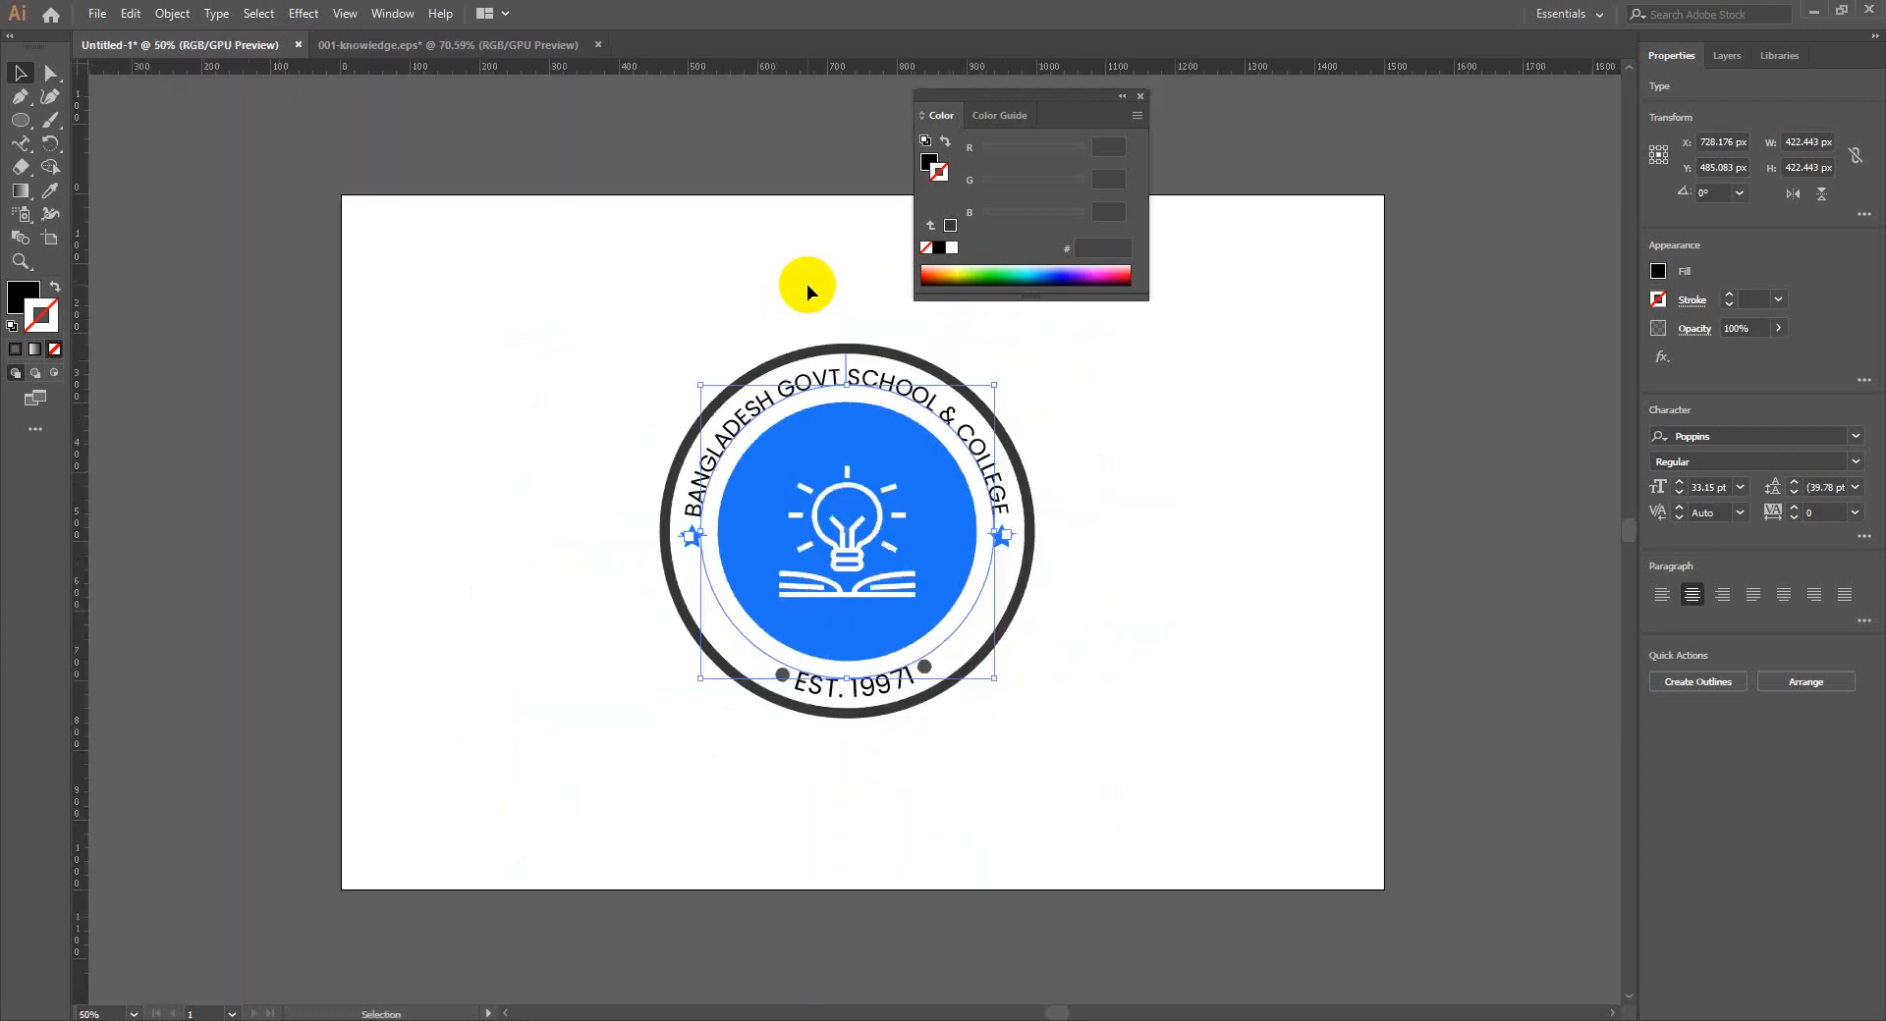
Select every part of the circular badge and group them into one object
key(a)
drag(629, 293, 1021, 787)
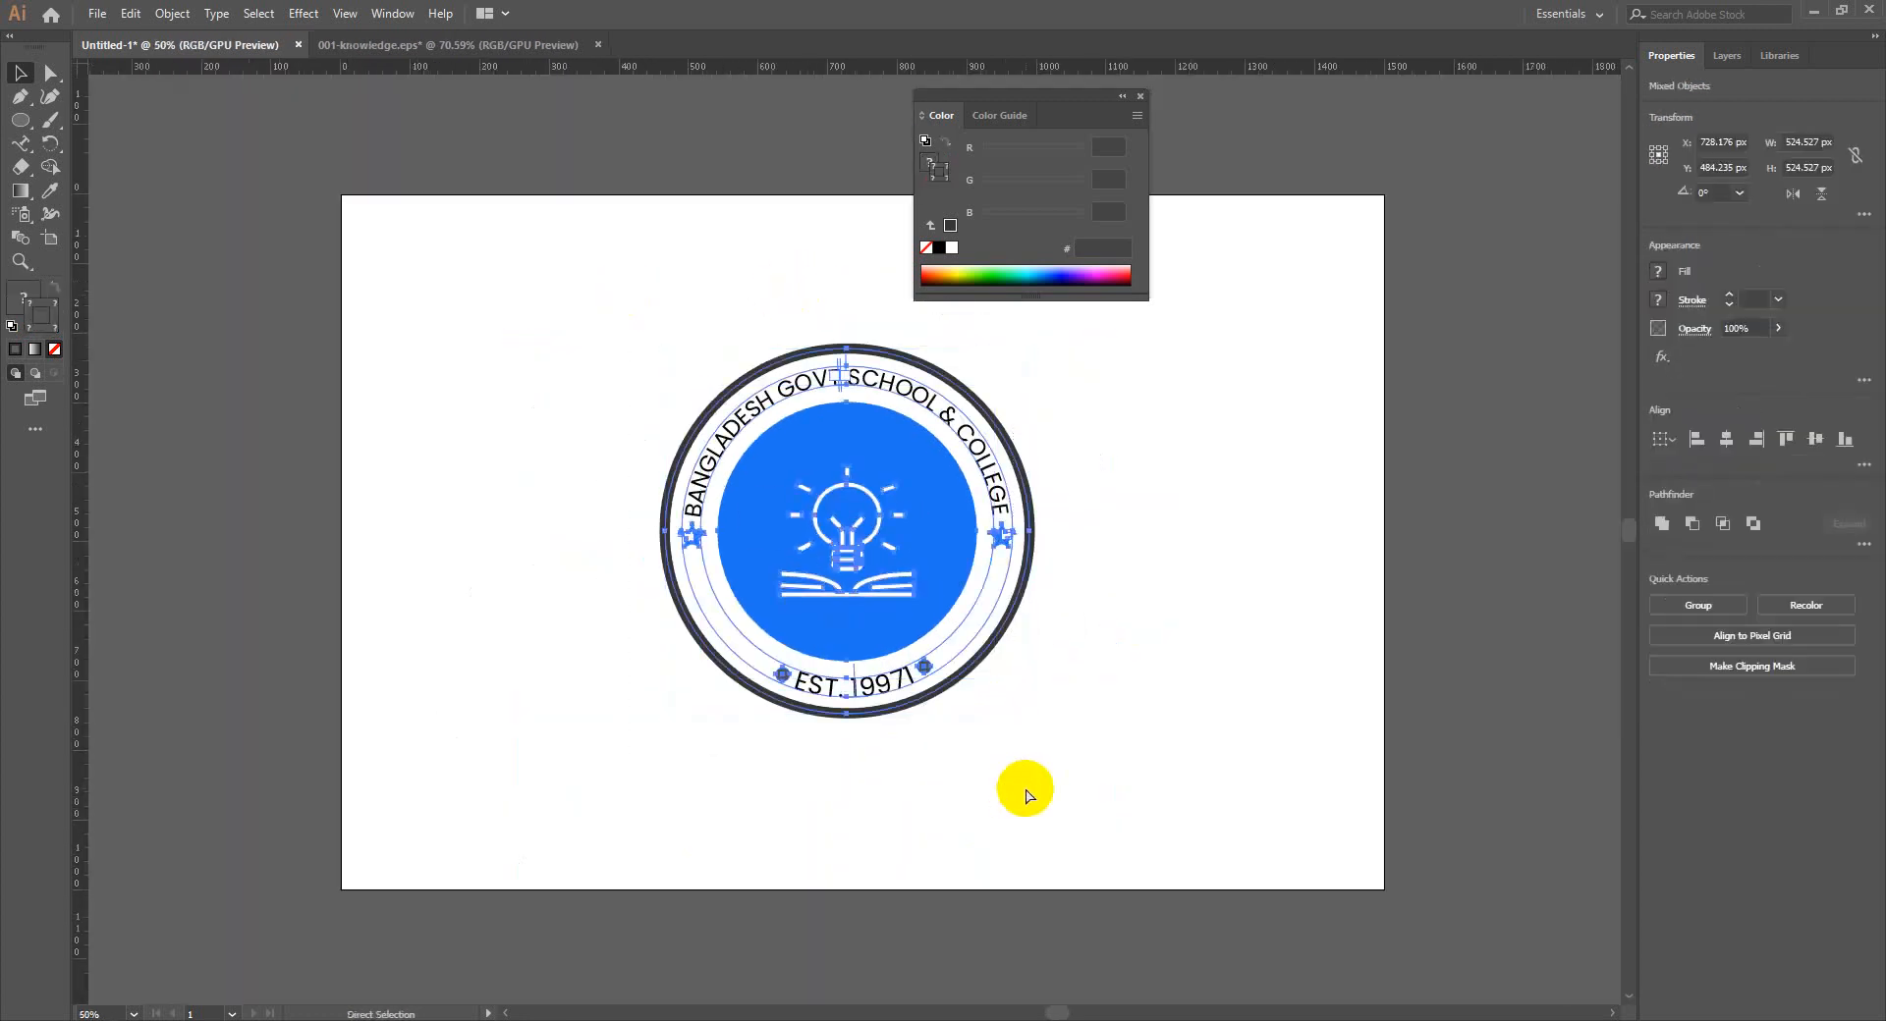
key(v)
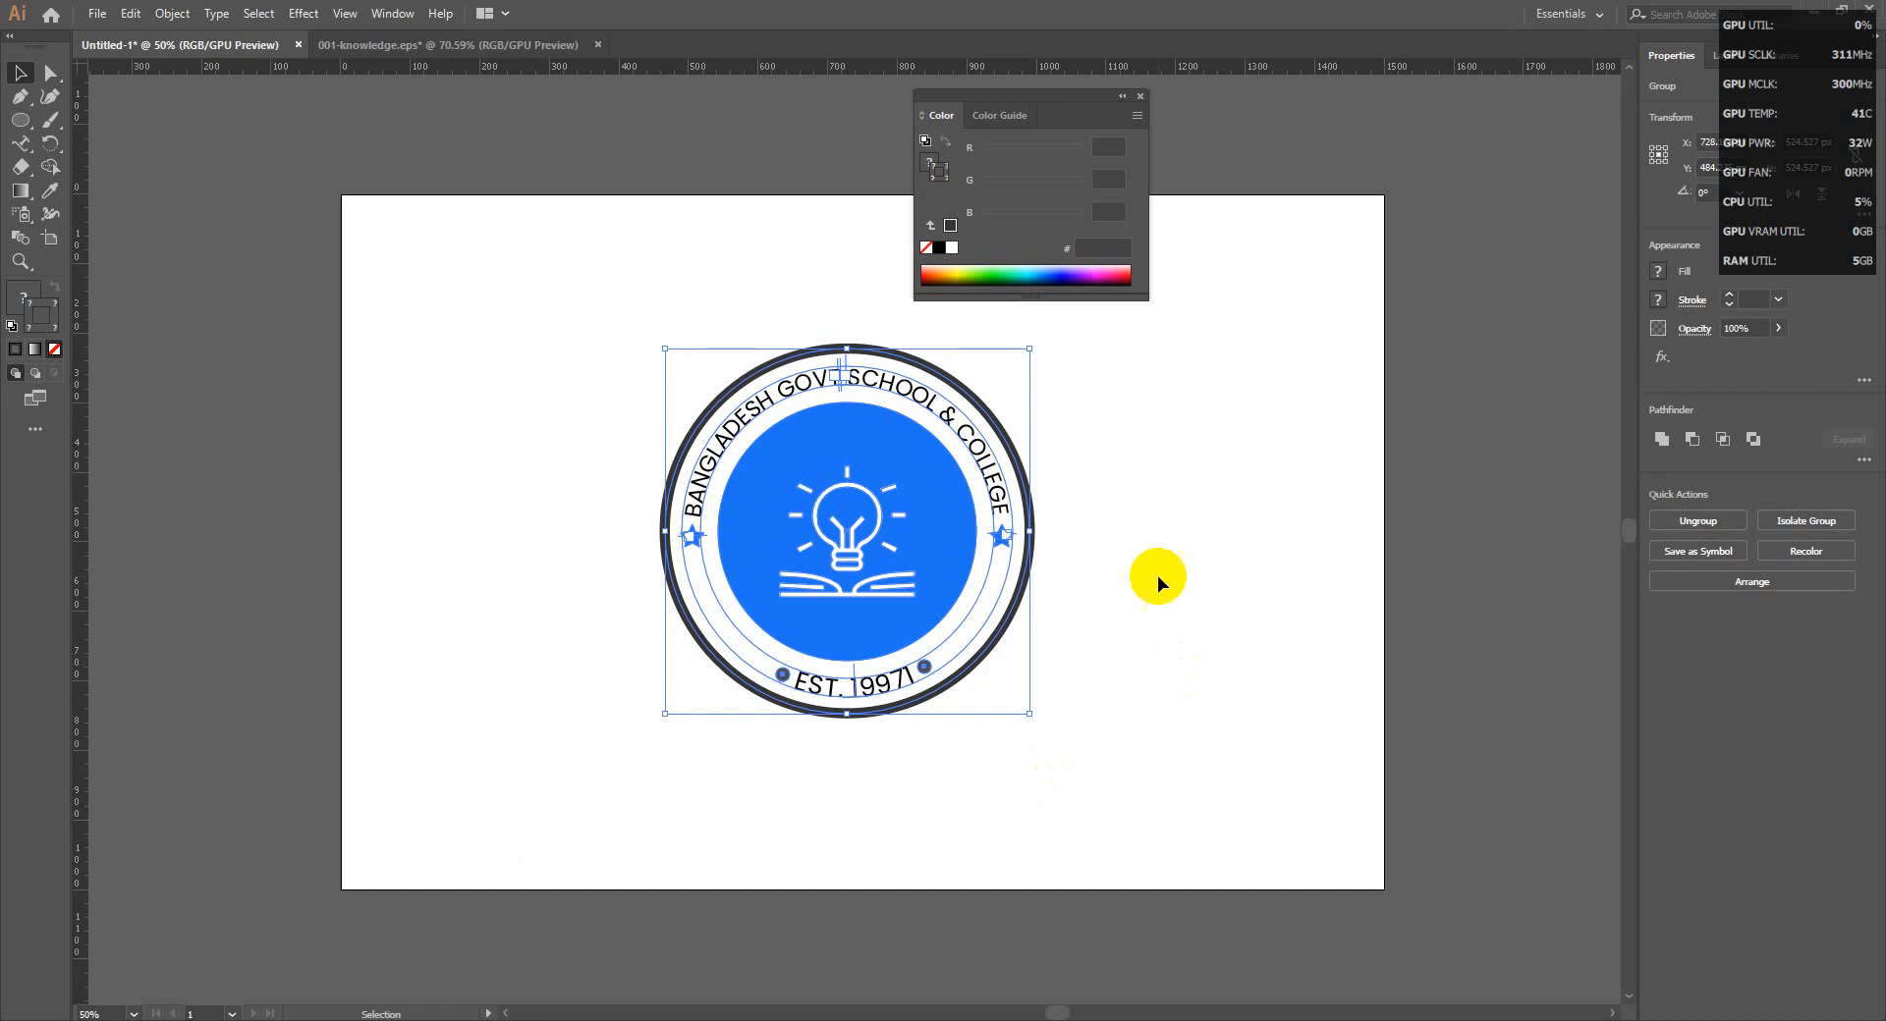
click(1157, 580)
drag(1002, 791, 562, 439)
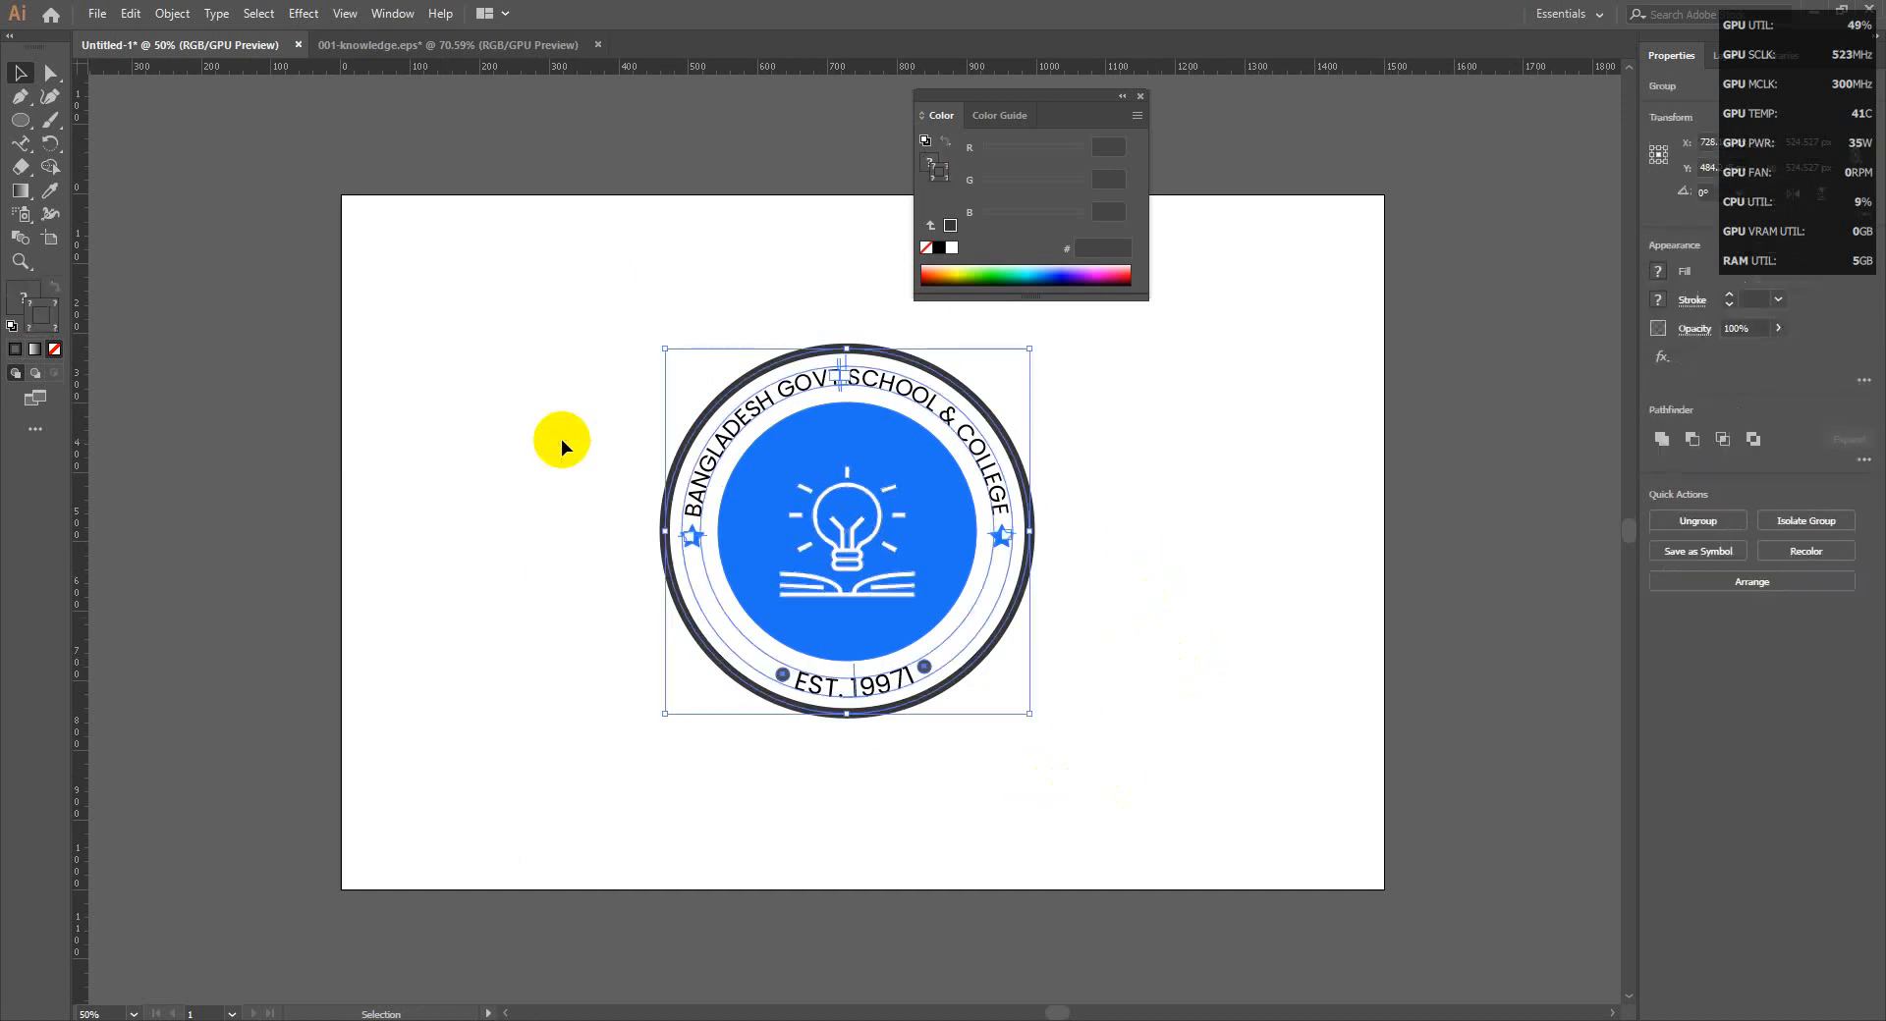
right_click(913, 499)
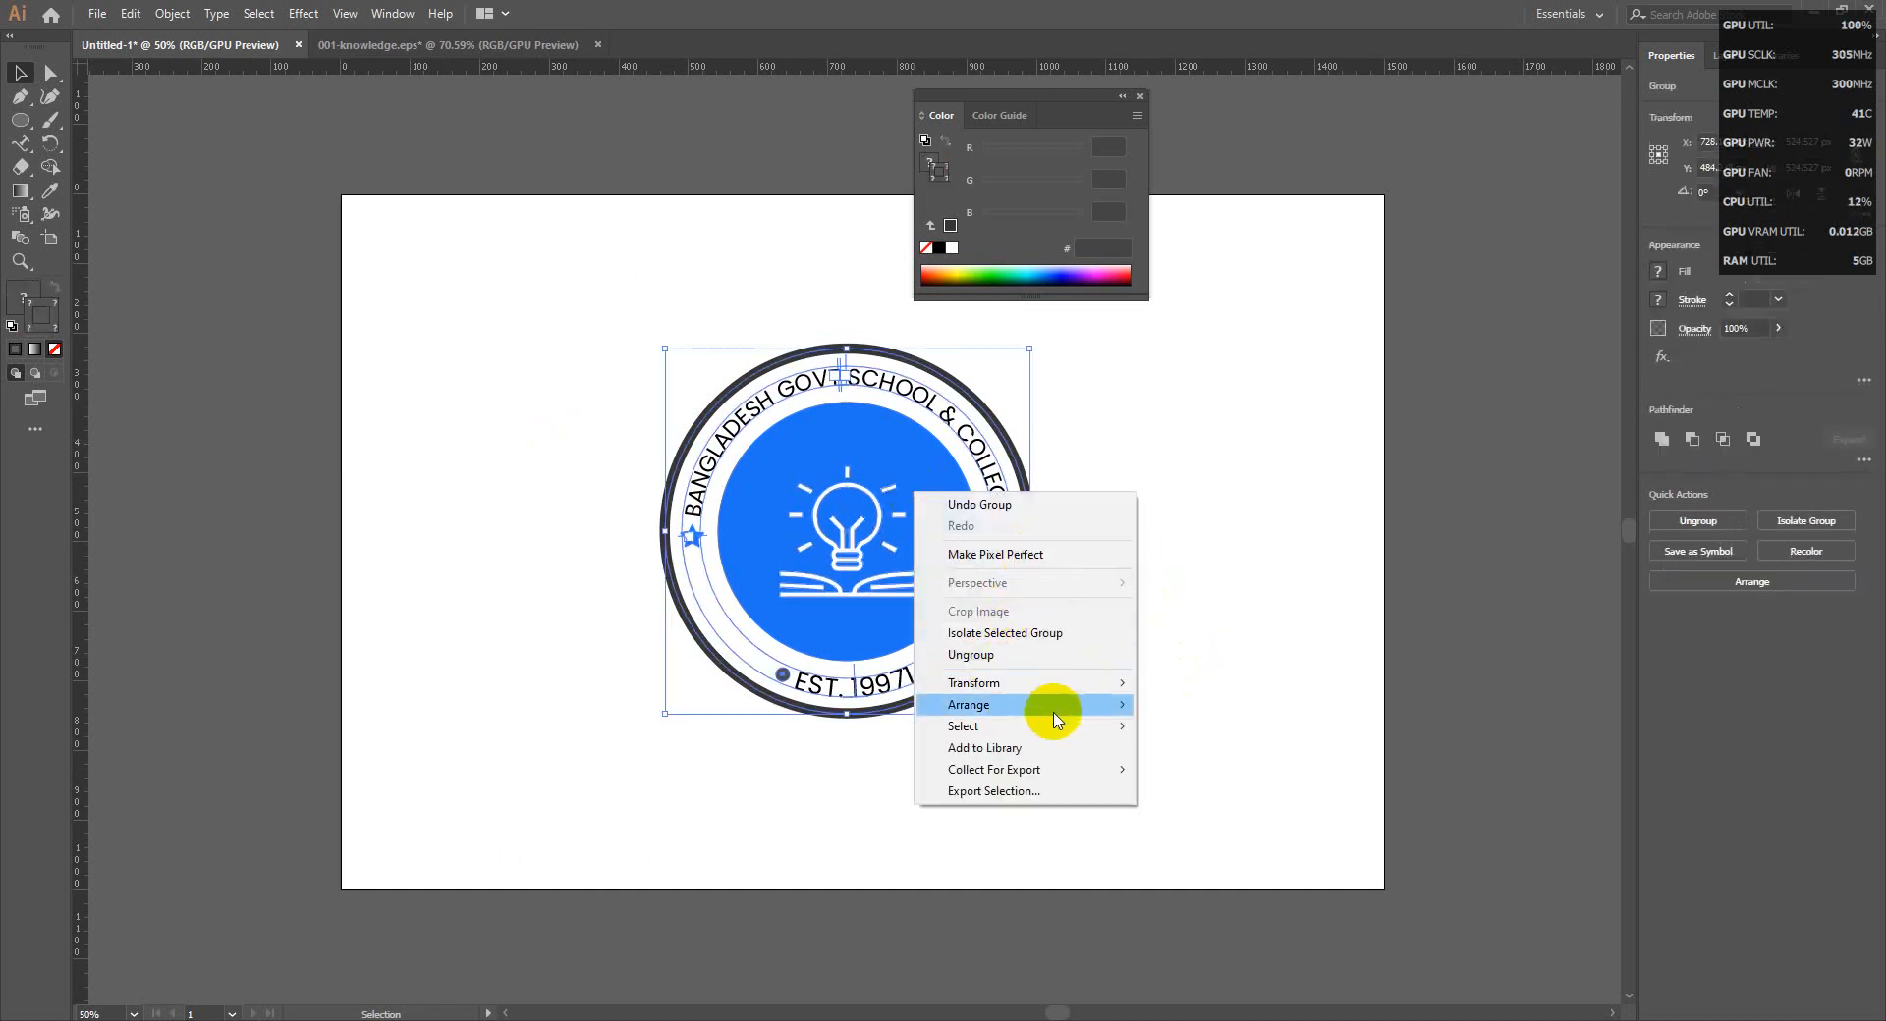
key(Escape)
click(1317, 635)
click(673, 451)
key(ctrl)
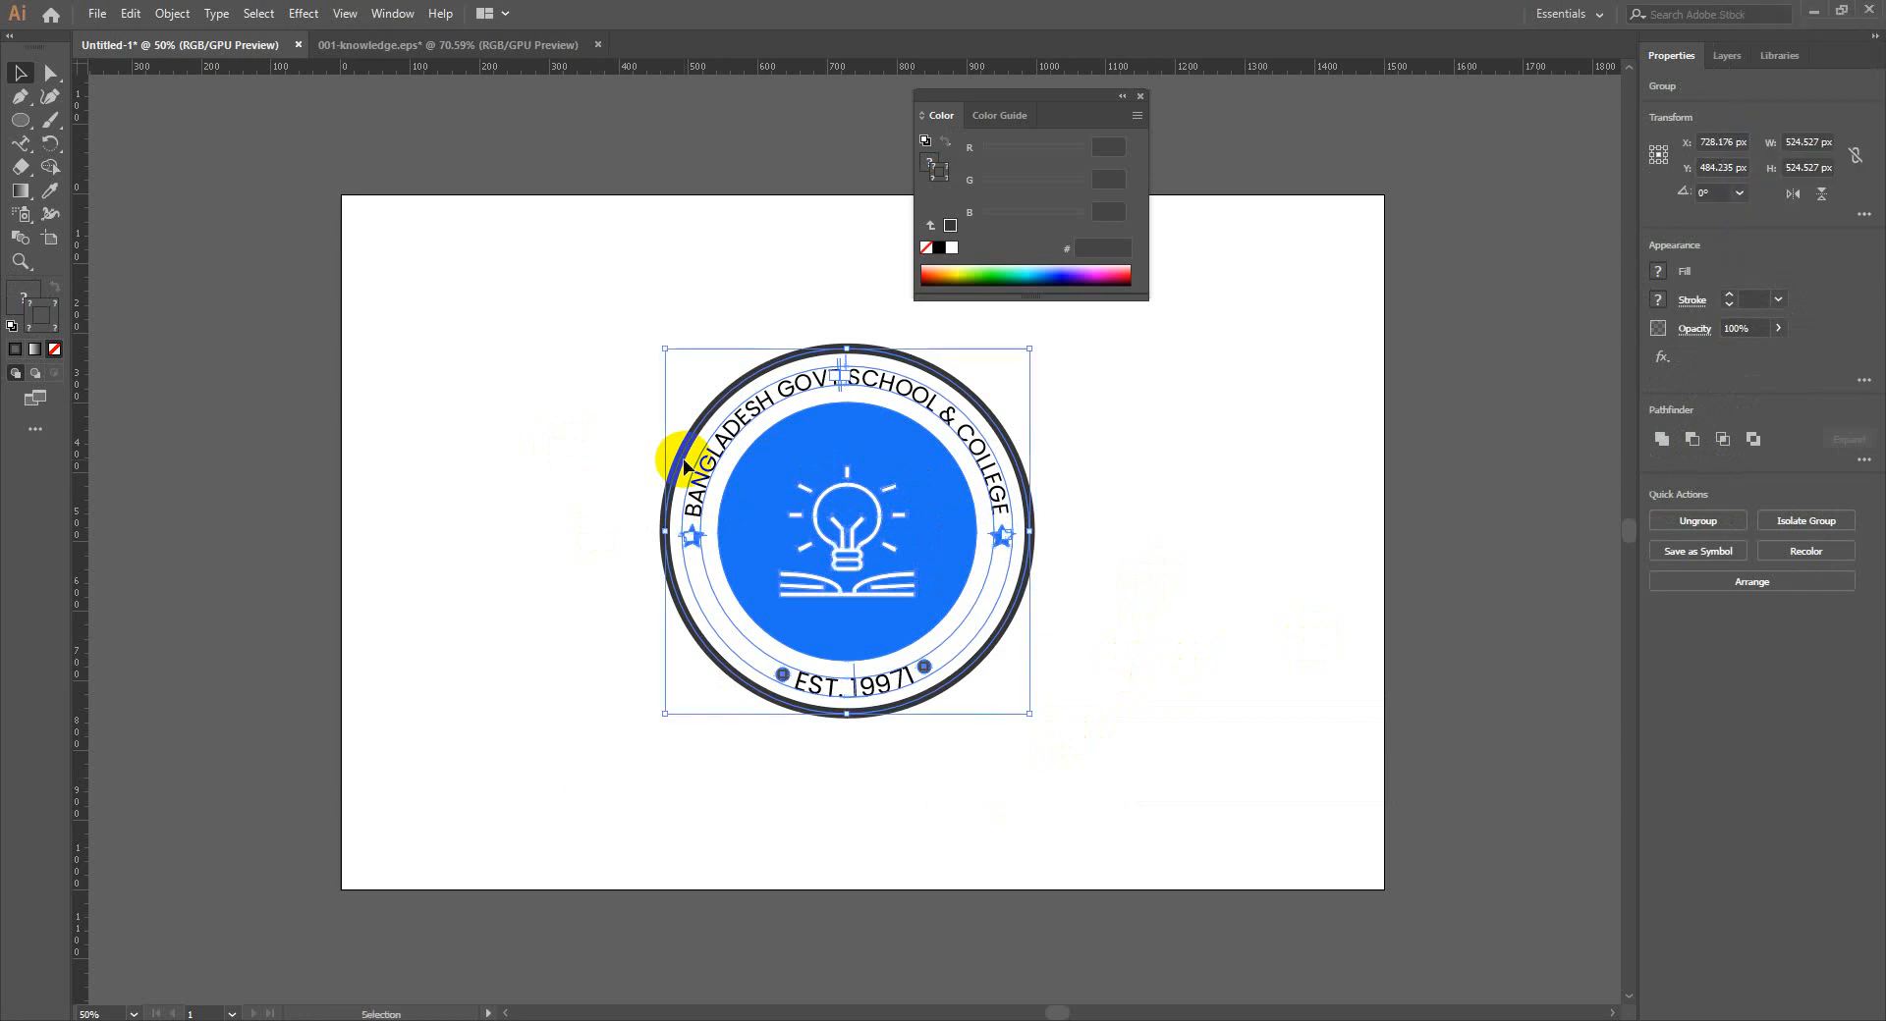
Isolate the badge group and convert the curved school name to outlines
click(695, 399)
double_click(724, 439)
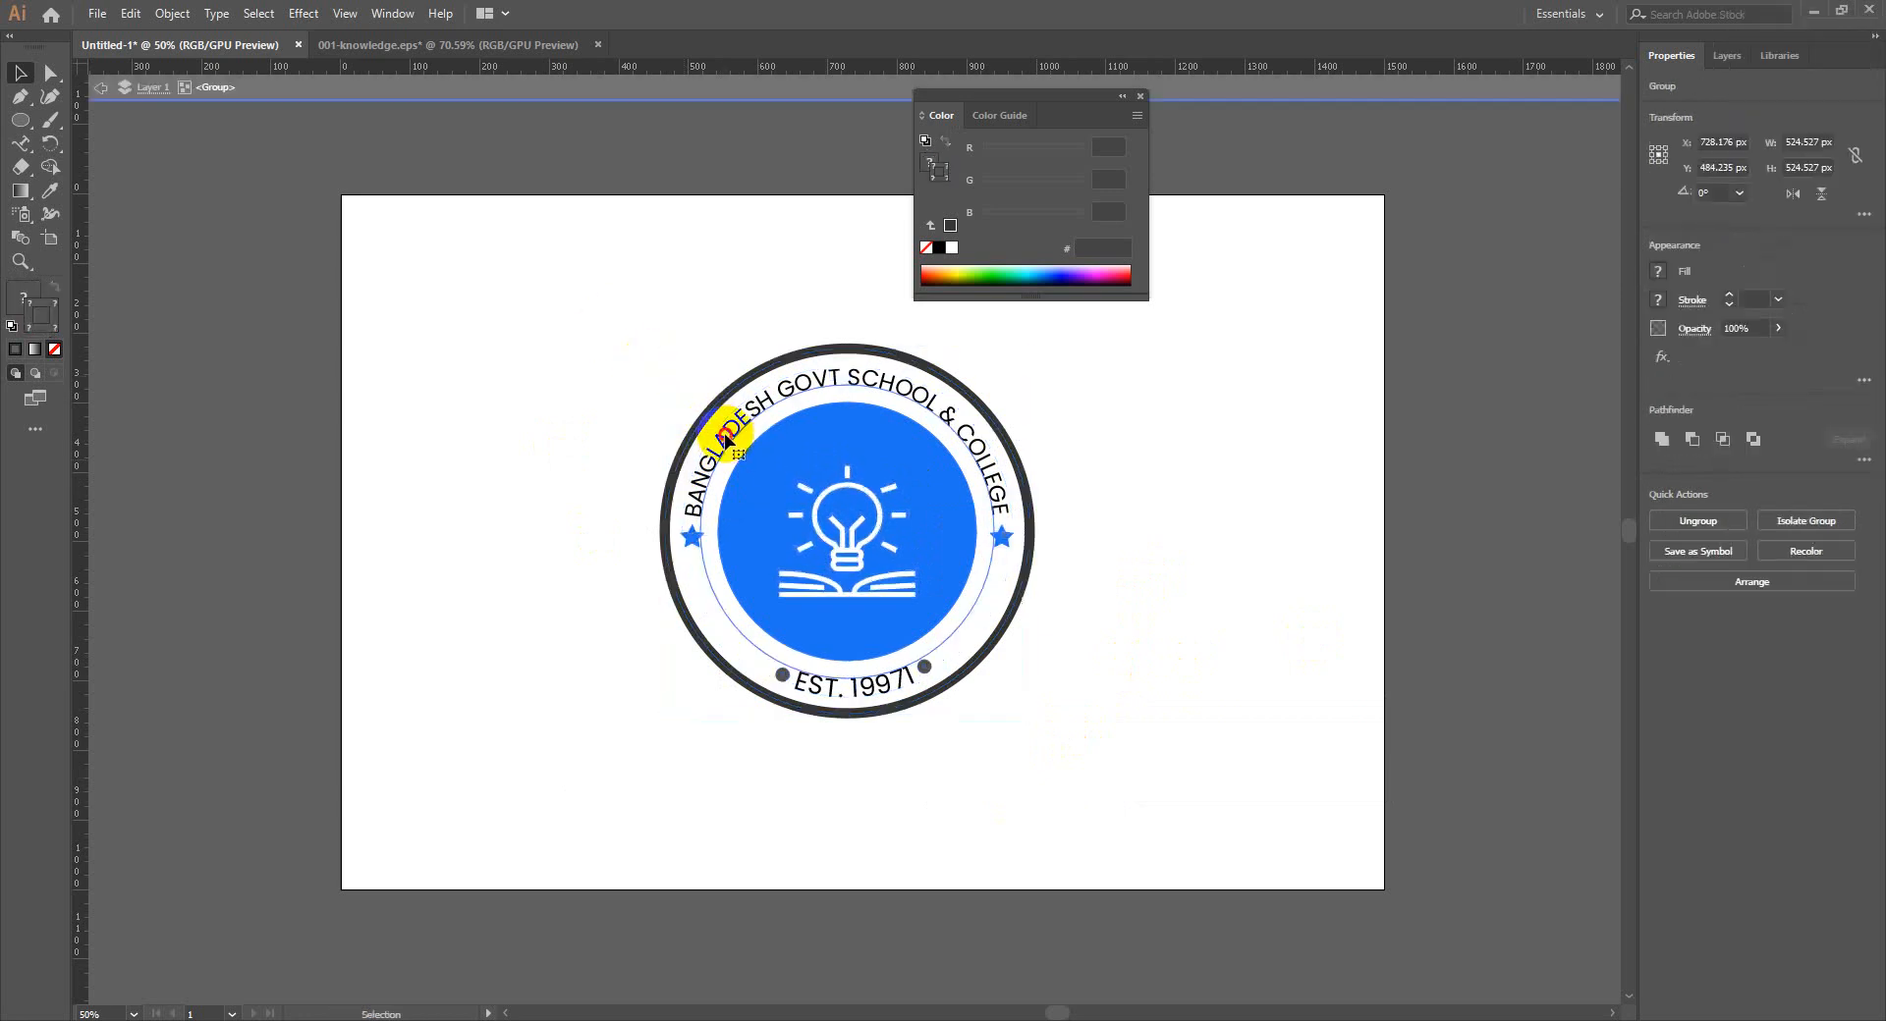
right_click(725, 437)
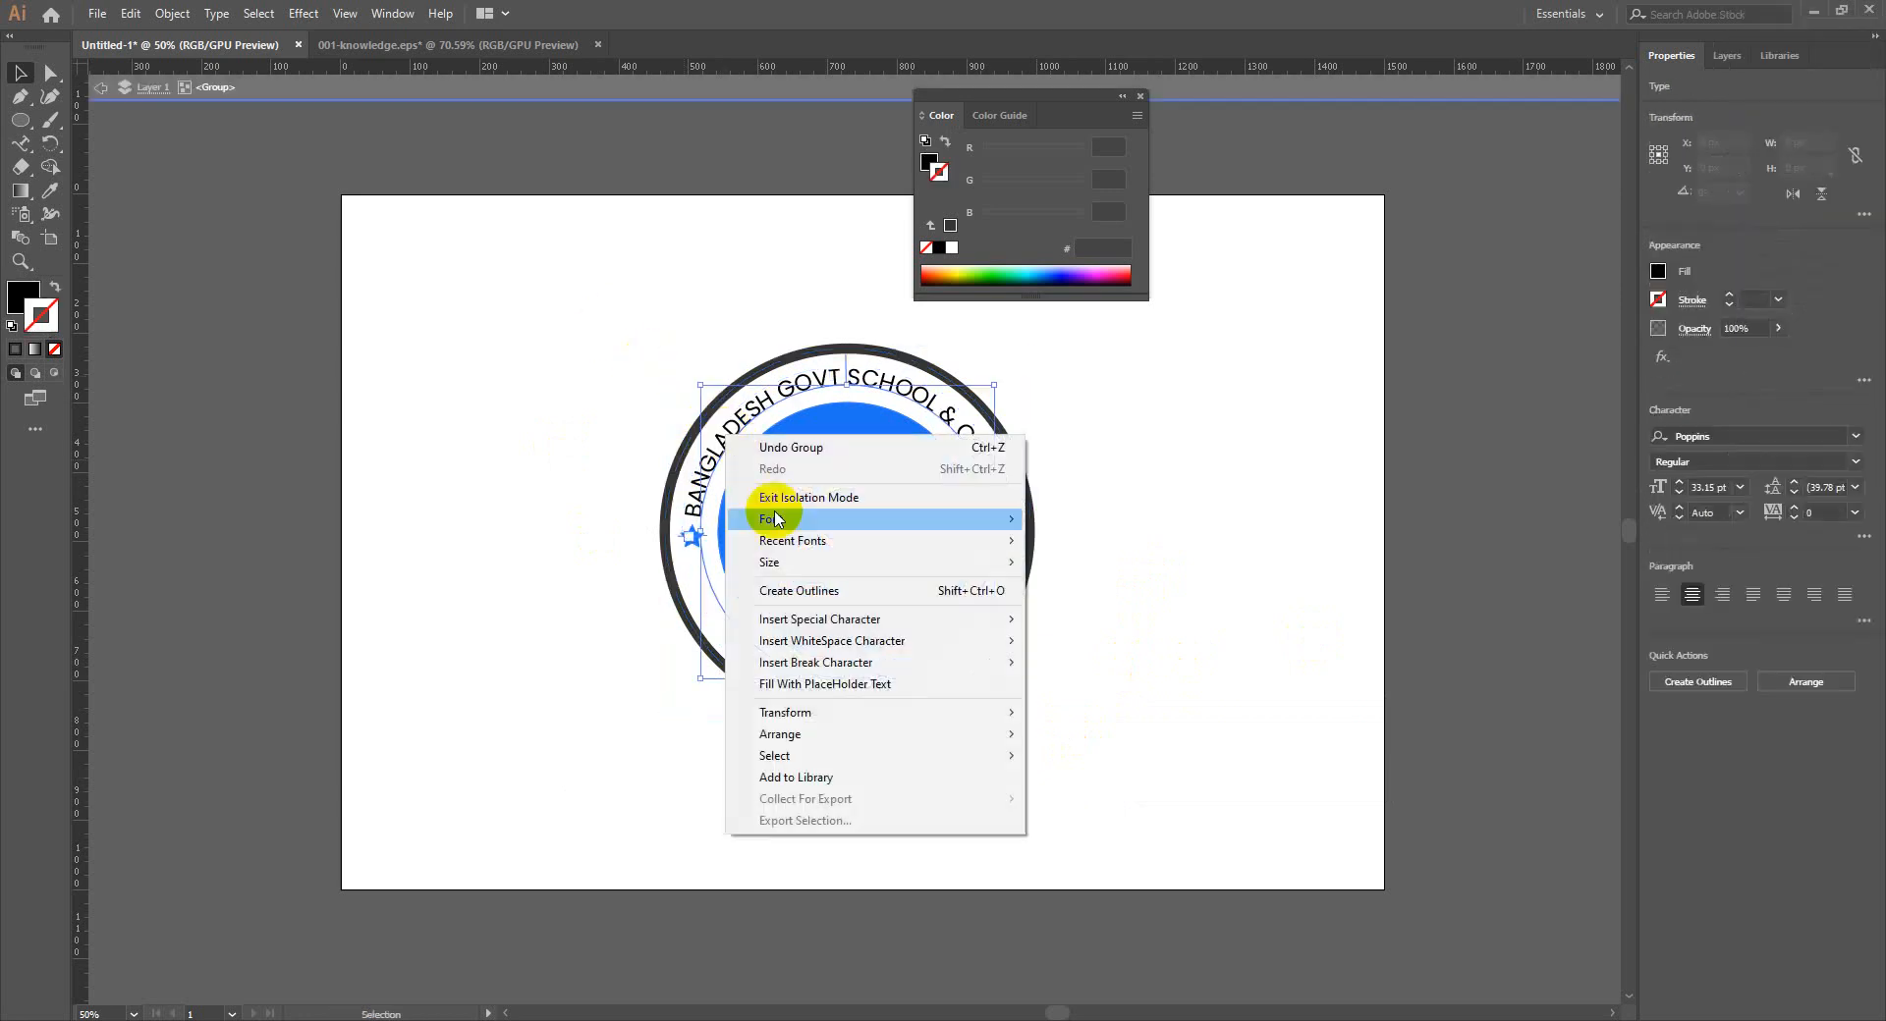
click(828, 599)
double_click(1241, 594)
Convert the badge's curved EST. text to outlines inside the group and exit isolation
click(854, 685)
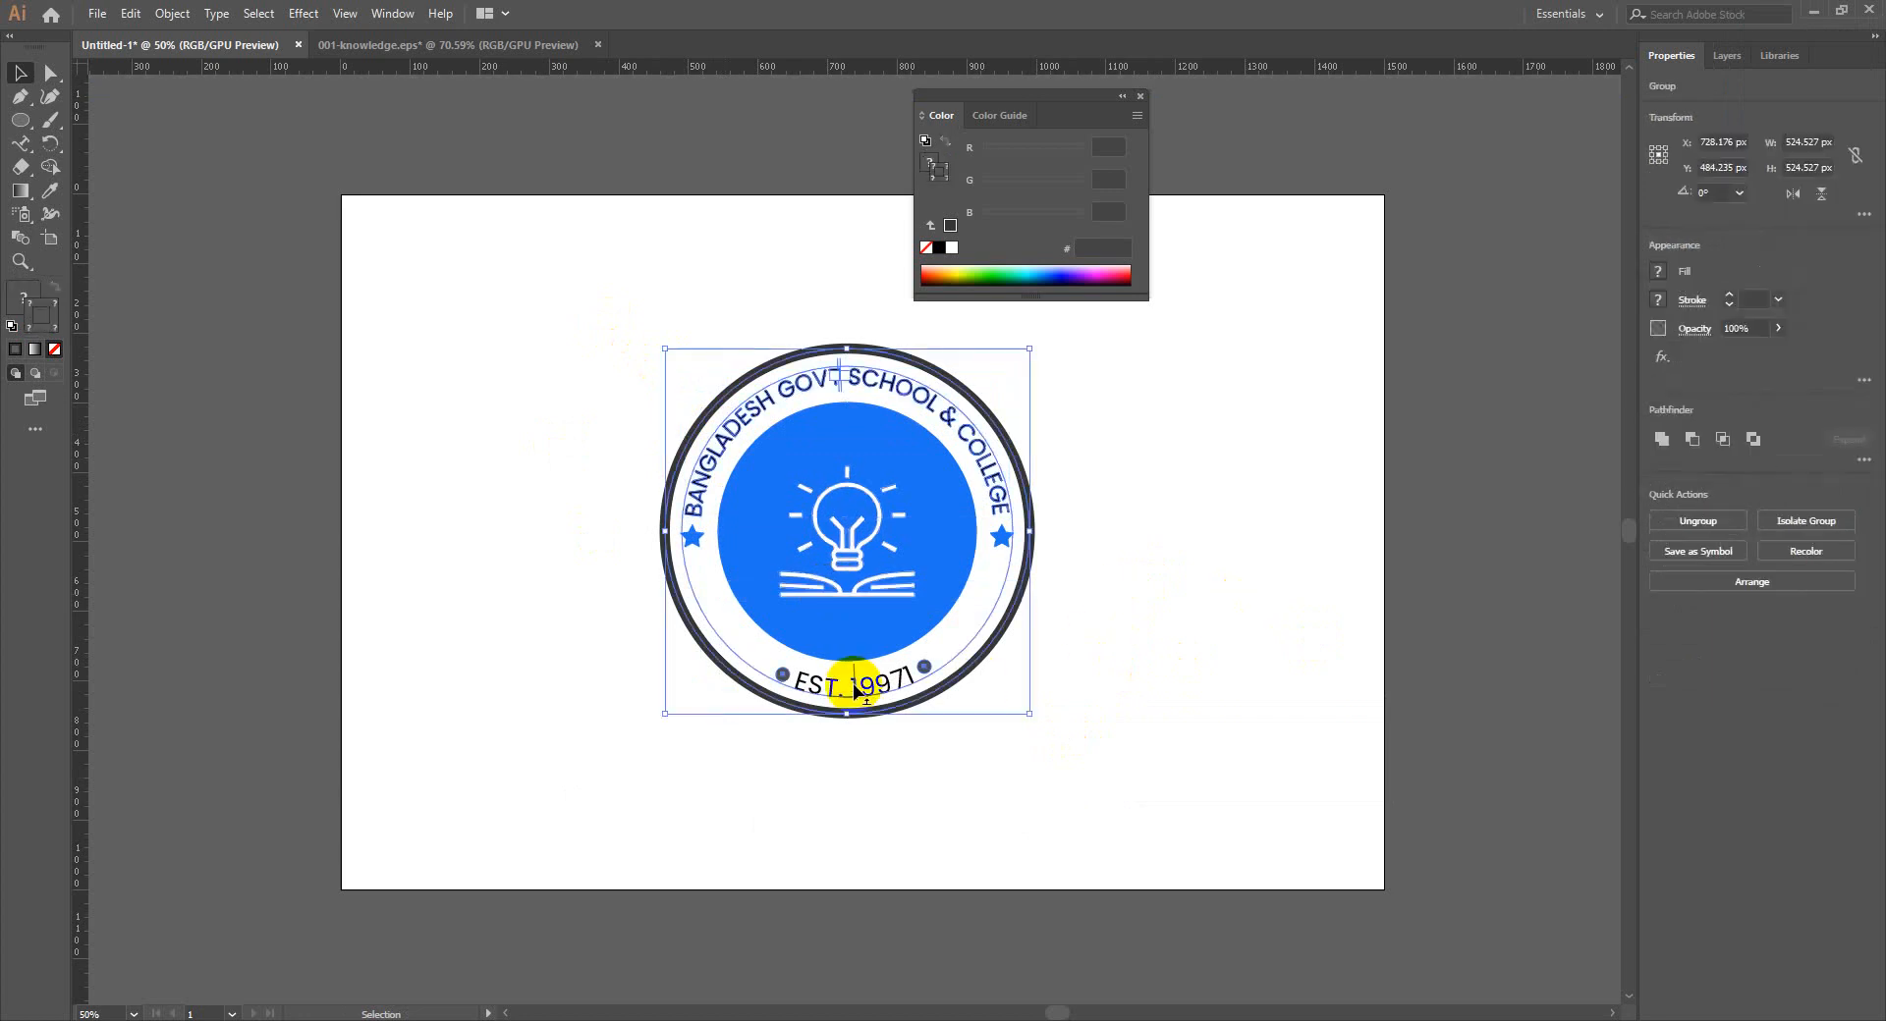
double_click(869, 692)
click(869, 689)
right_click(870, 688)
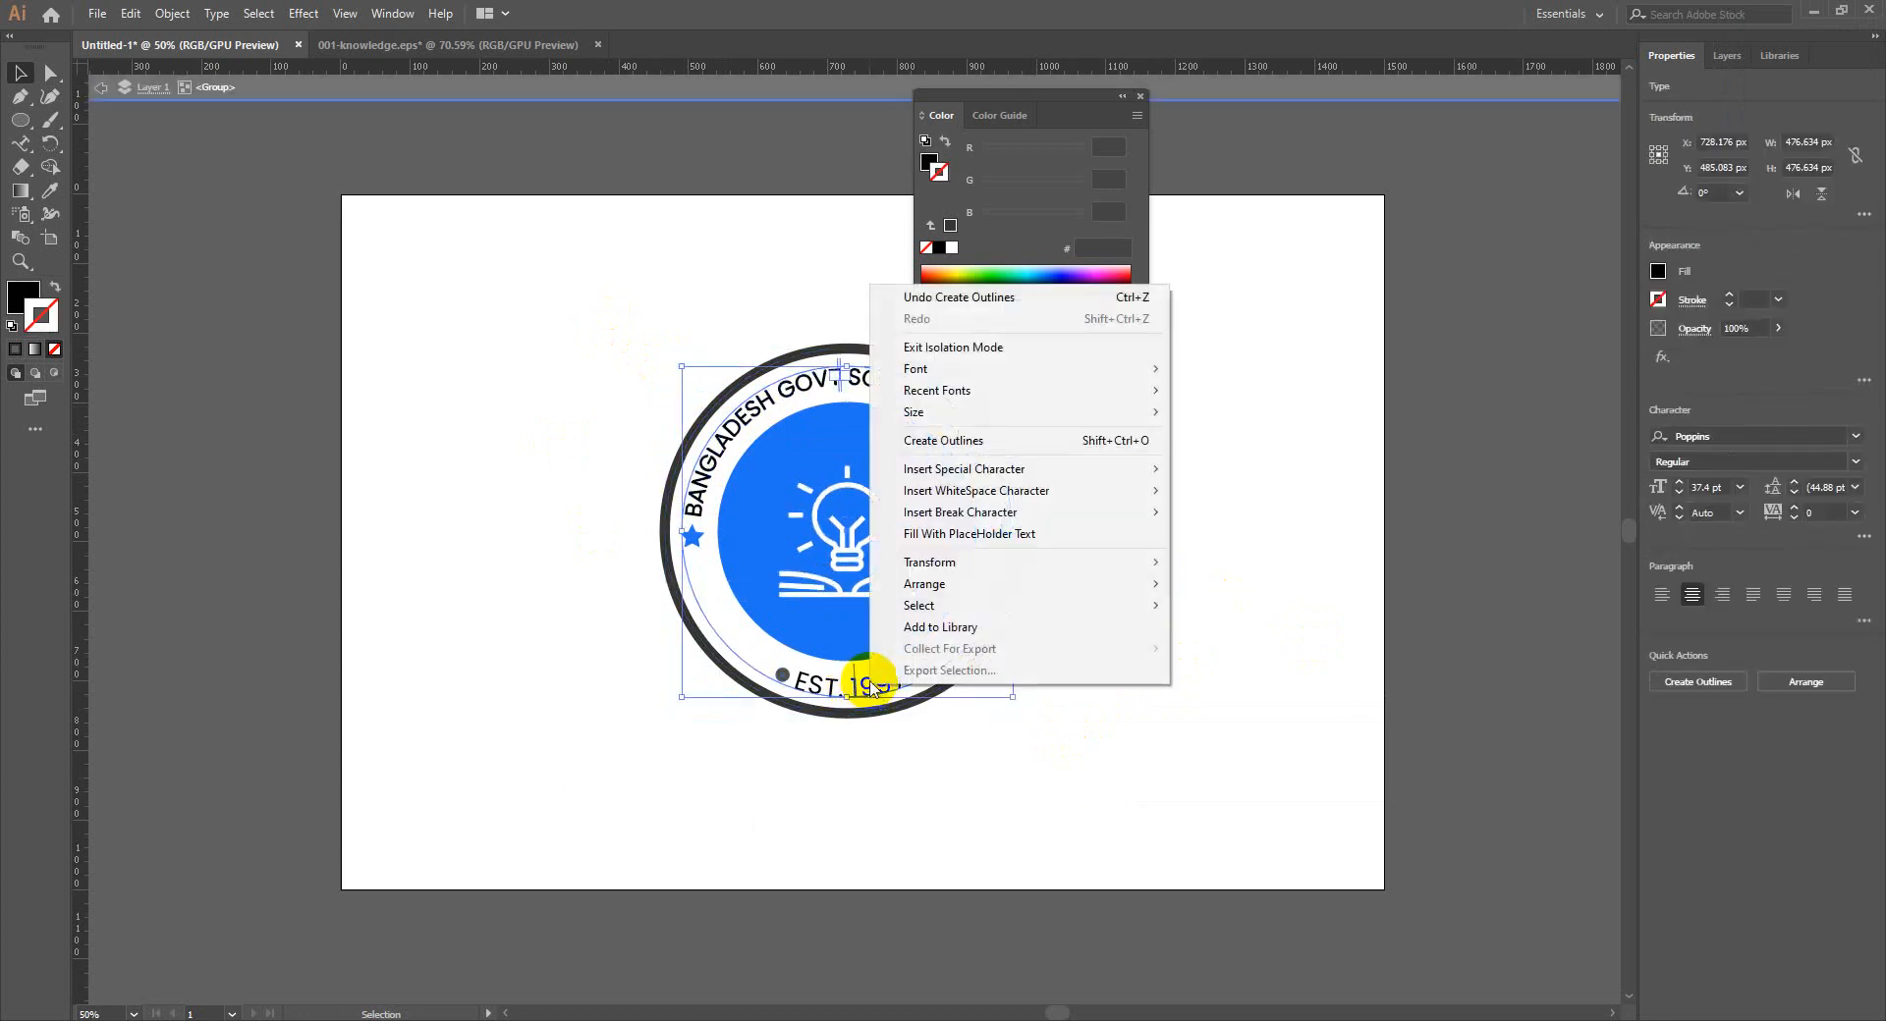
click(964, 440)
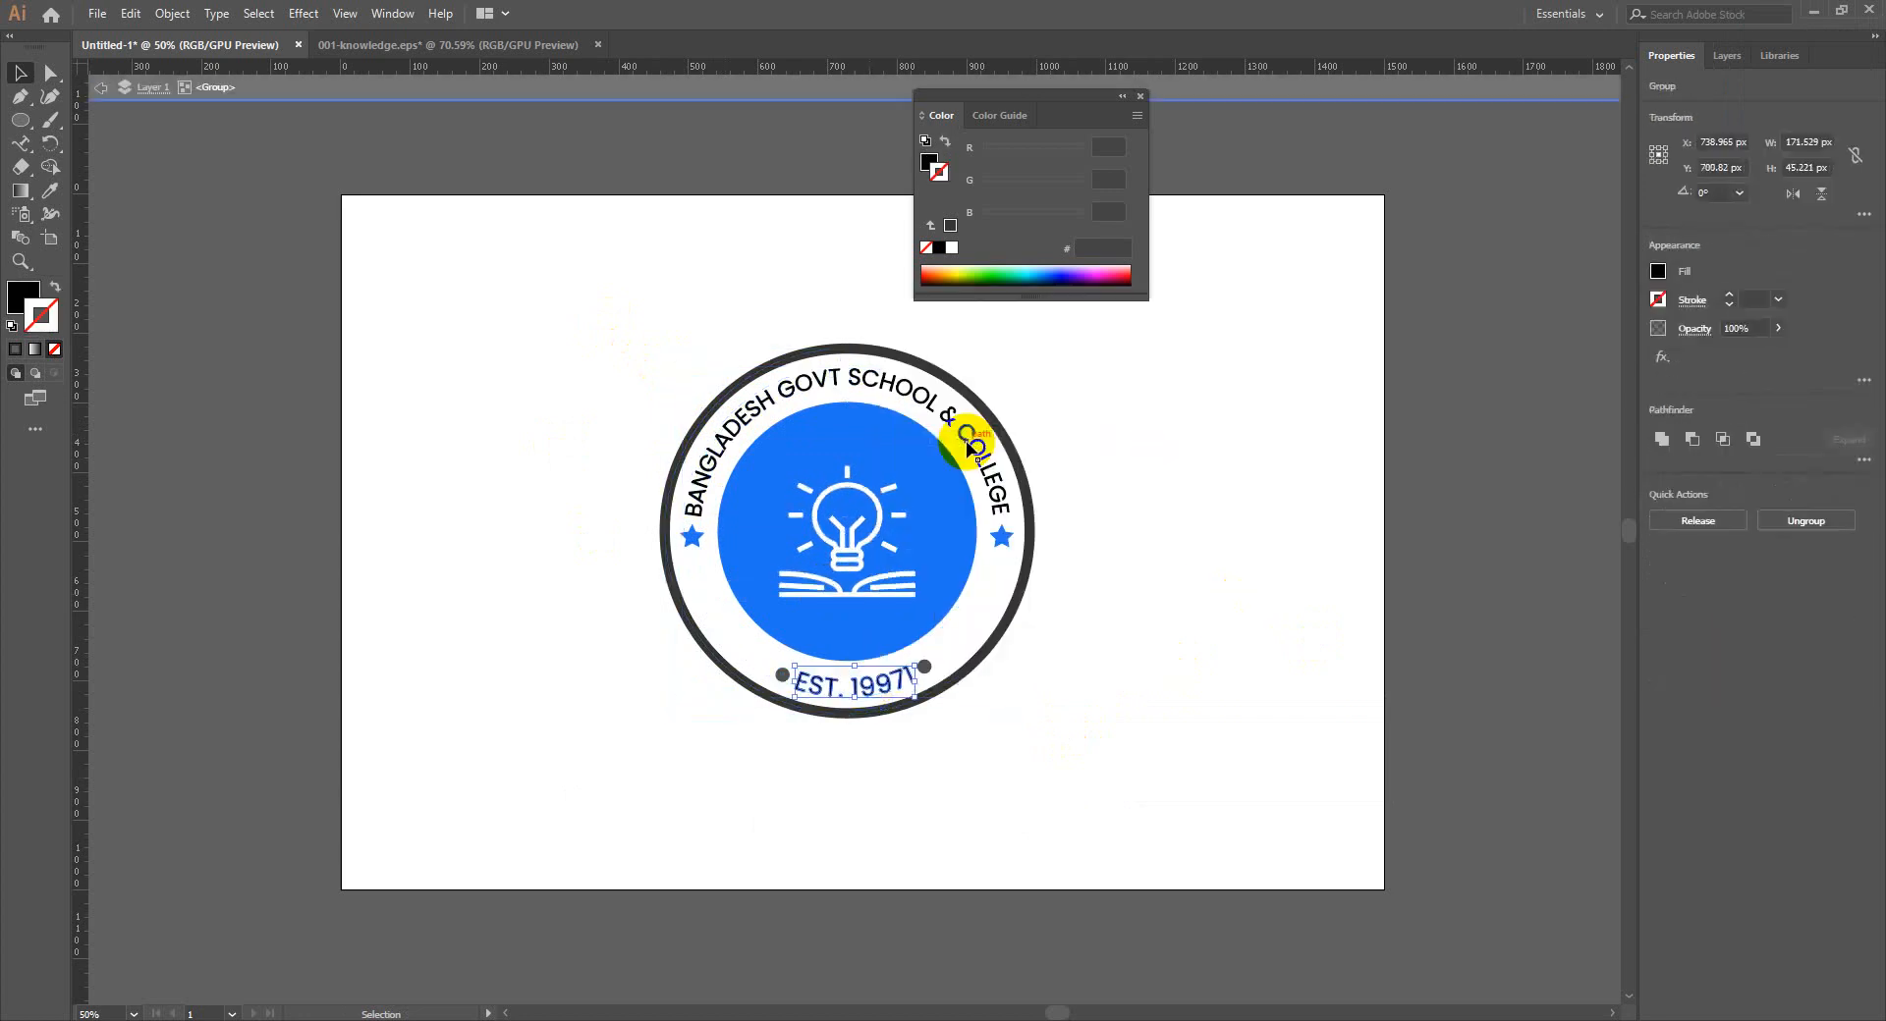
double_click(505, 378)
Move the grouped badge slightly right and down, to about X 744 px and Y 494 px
click(807, 579)
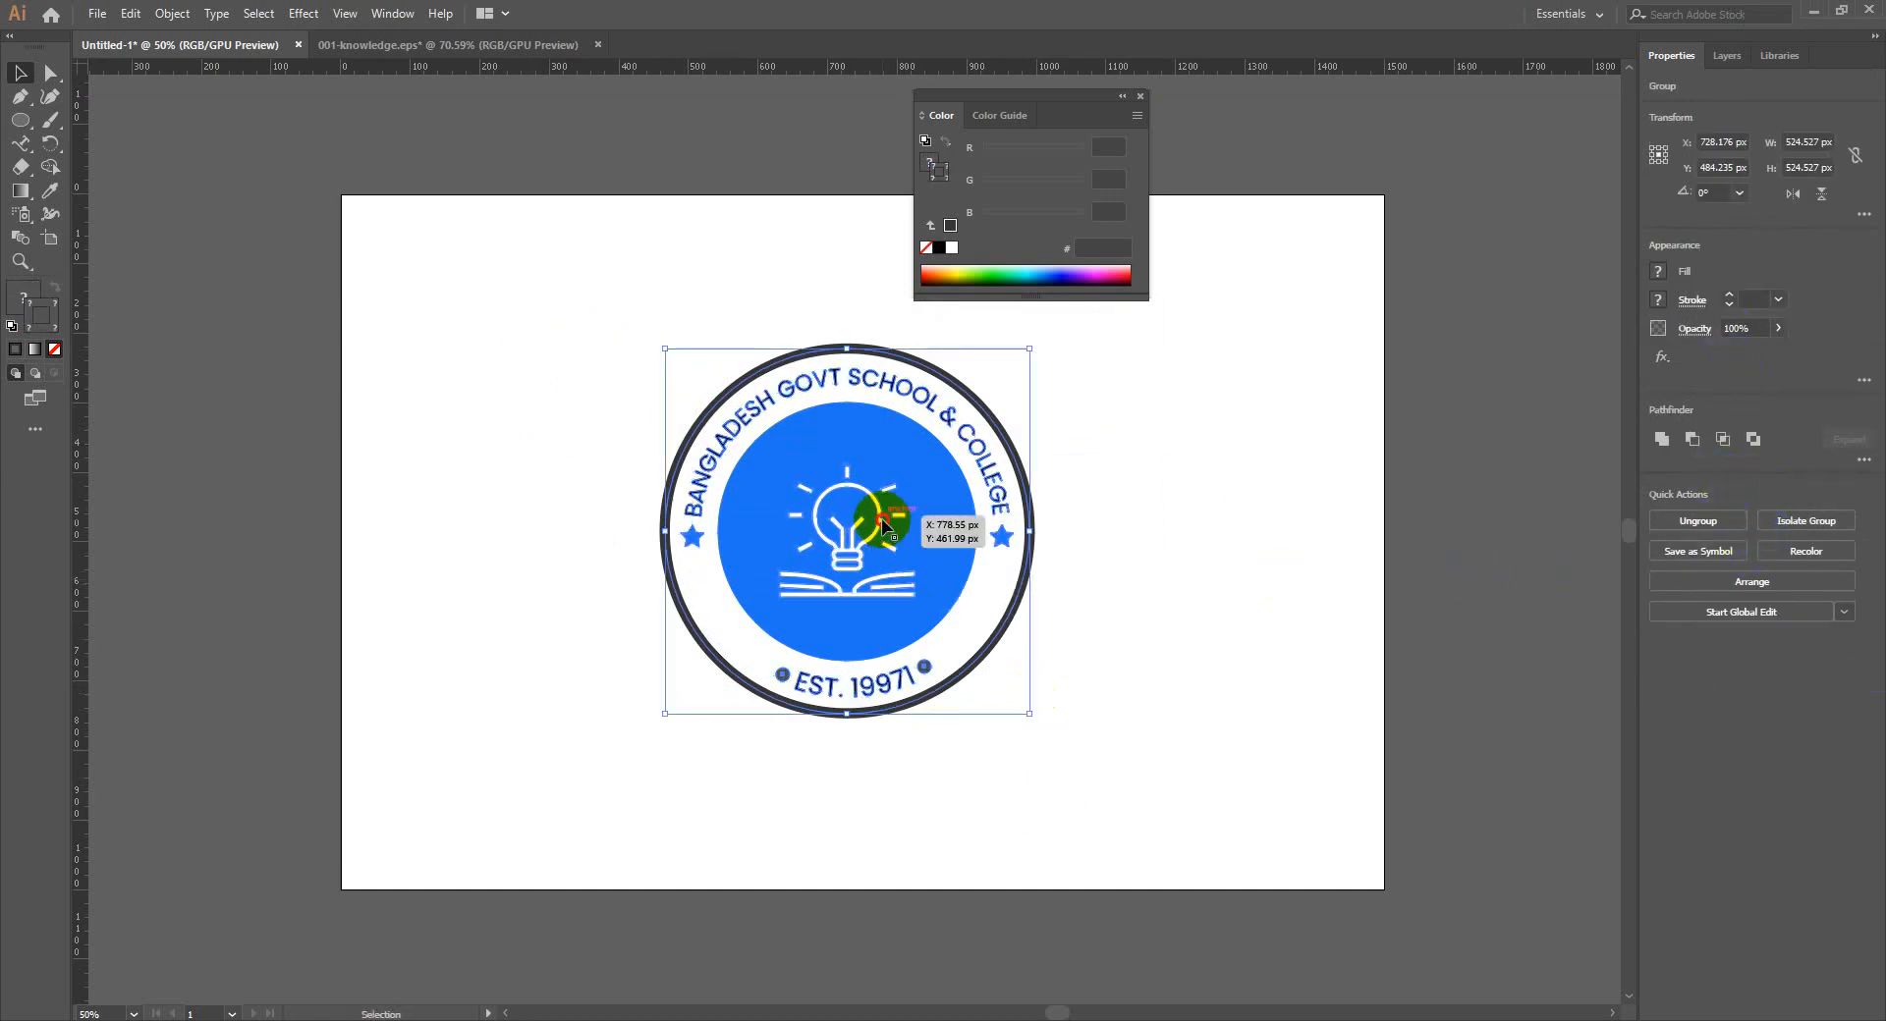
drag(889, 524, 908, 544)
key(Delete)
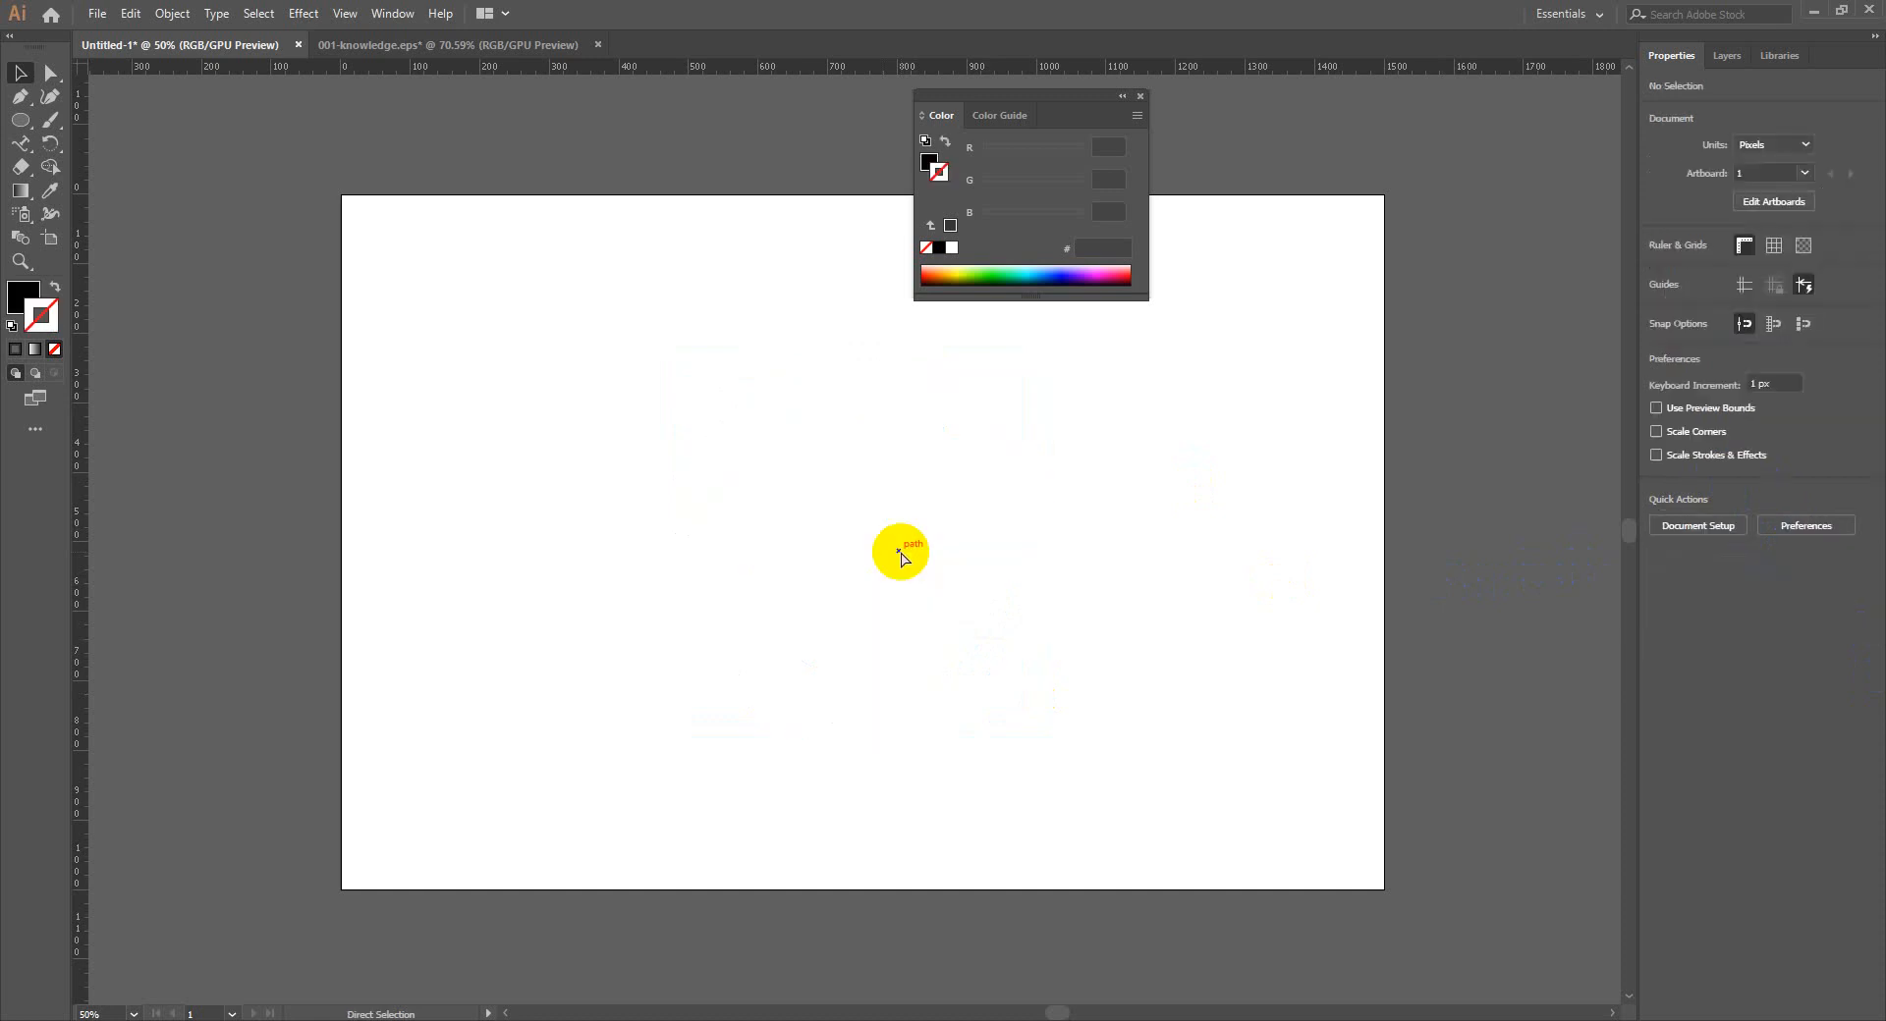
key(ctrl+1)
key(ctrl+z)
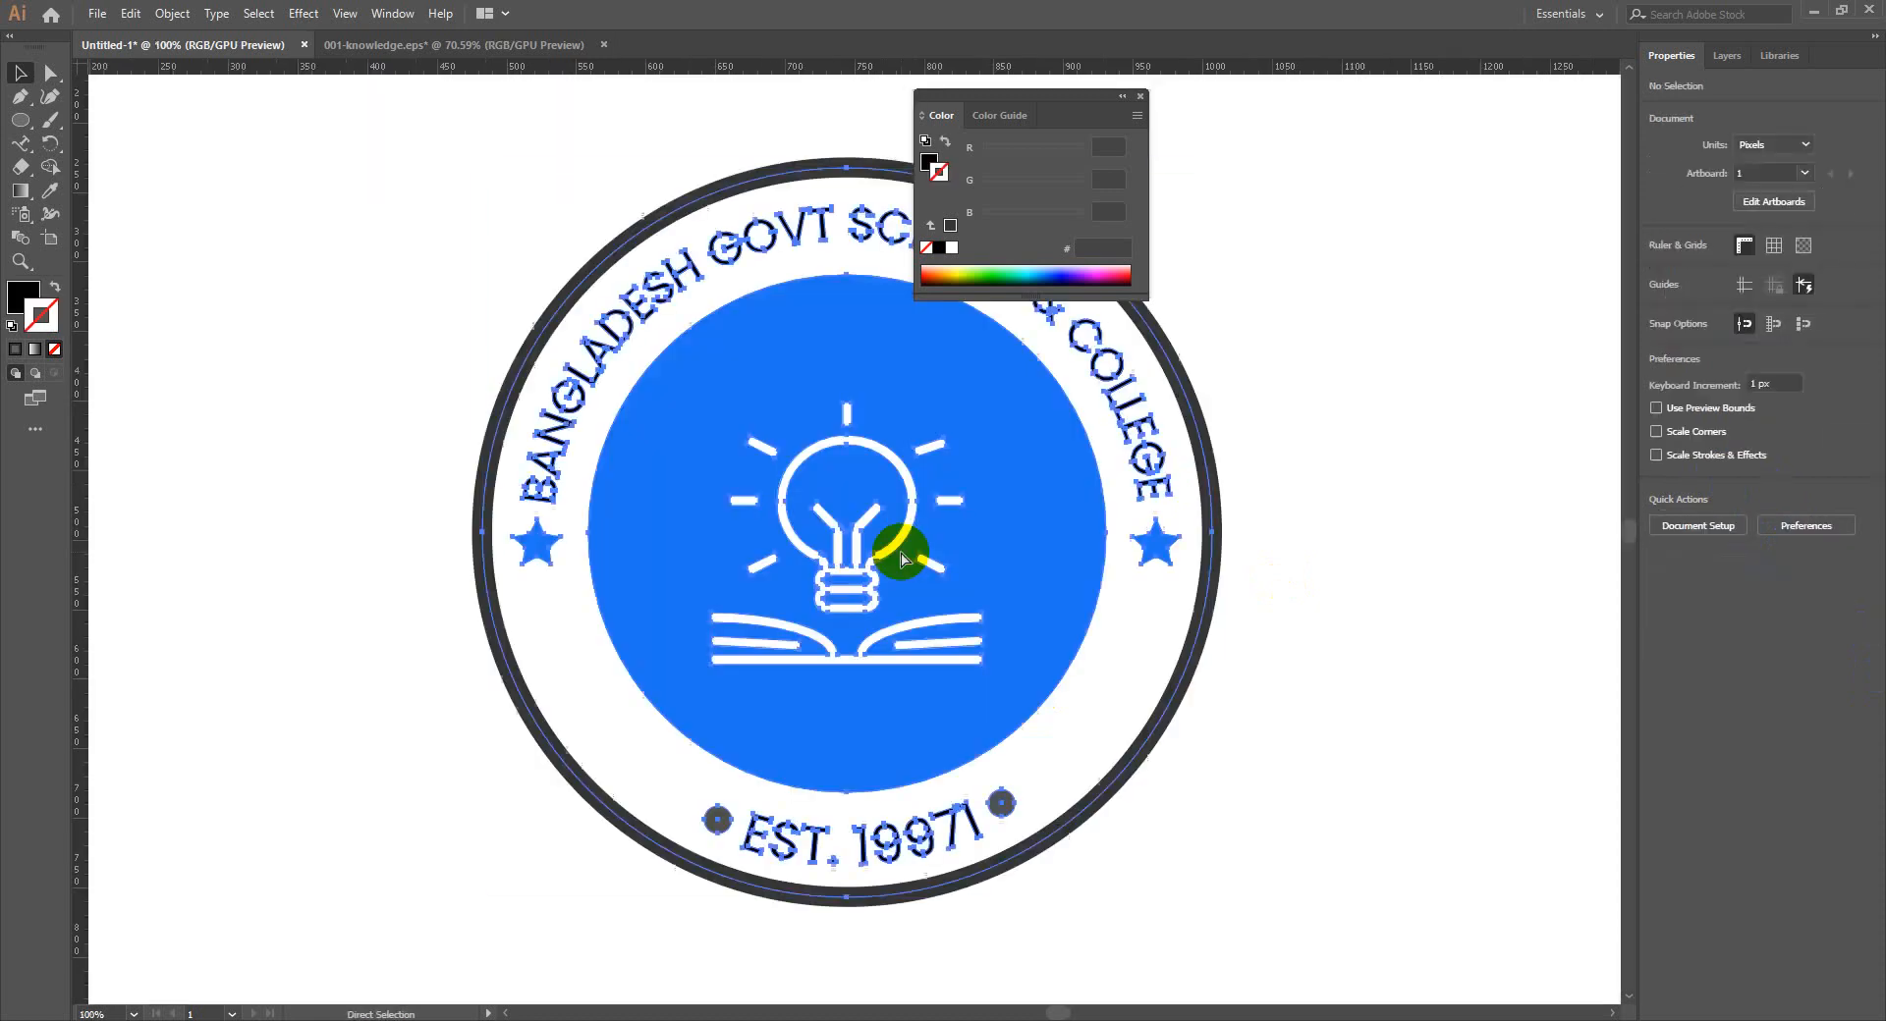
key(ctrl+minus)
key(ctrl+minus)
key(v)
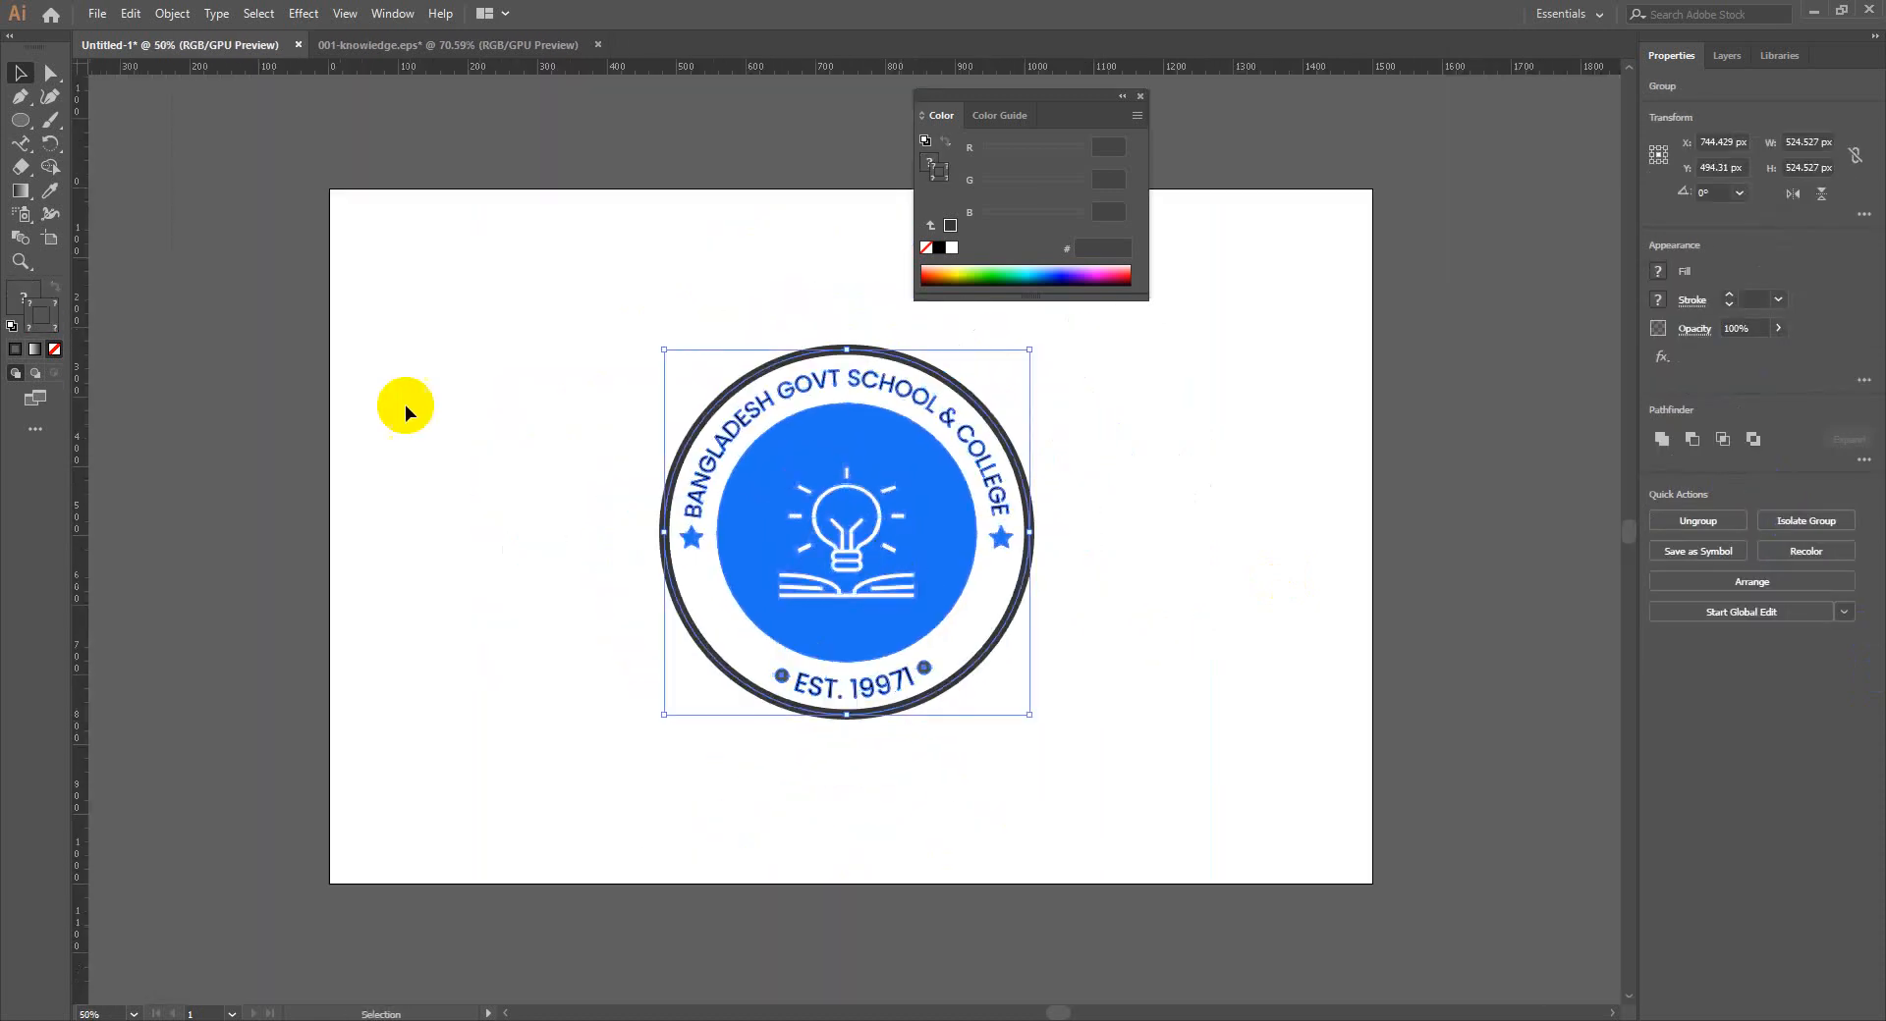
Save the document to the Desktop as an Adobe Illustrator file named Round Logo with the default options
click(96, 13)
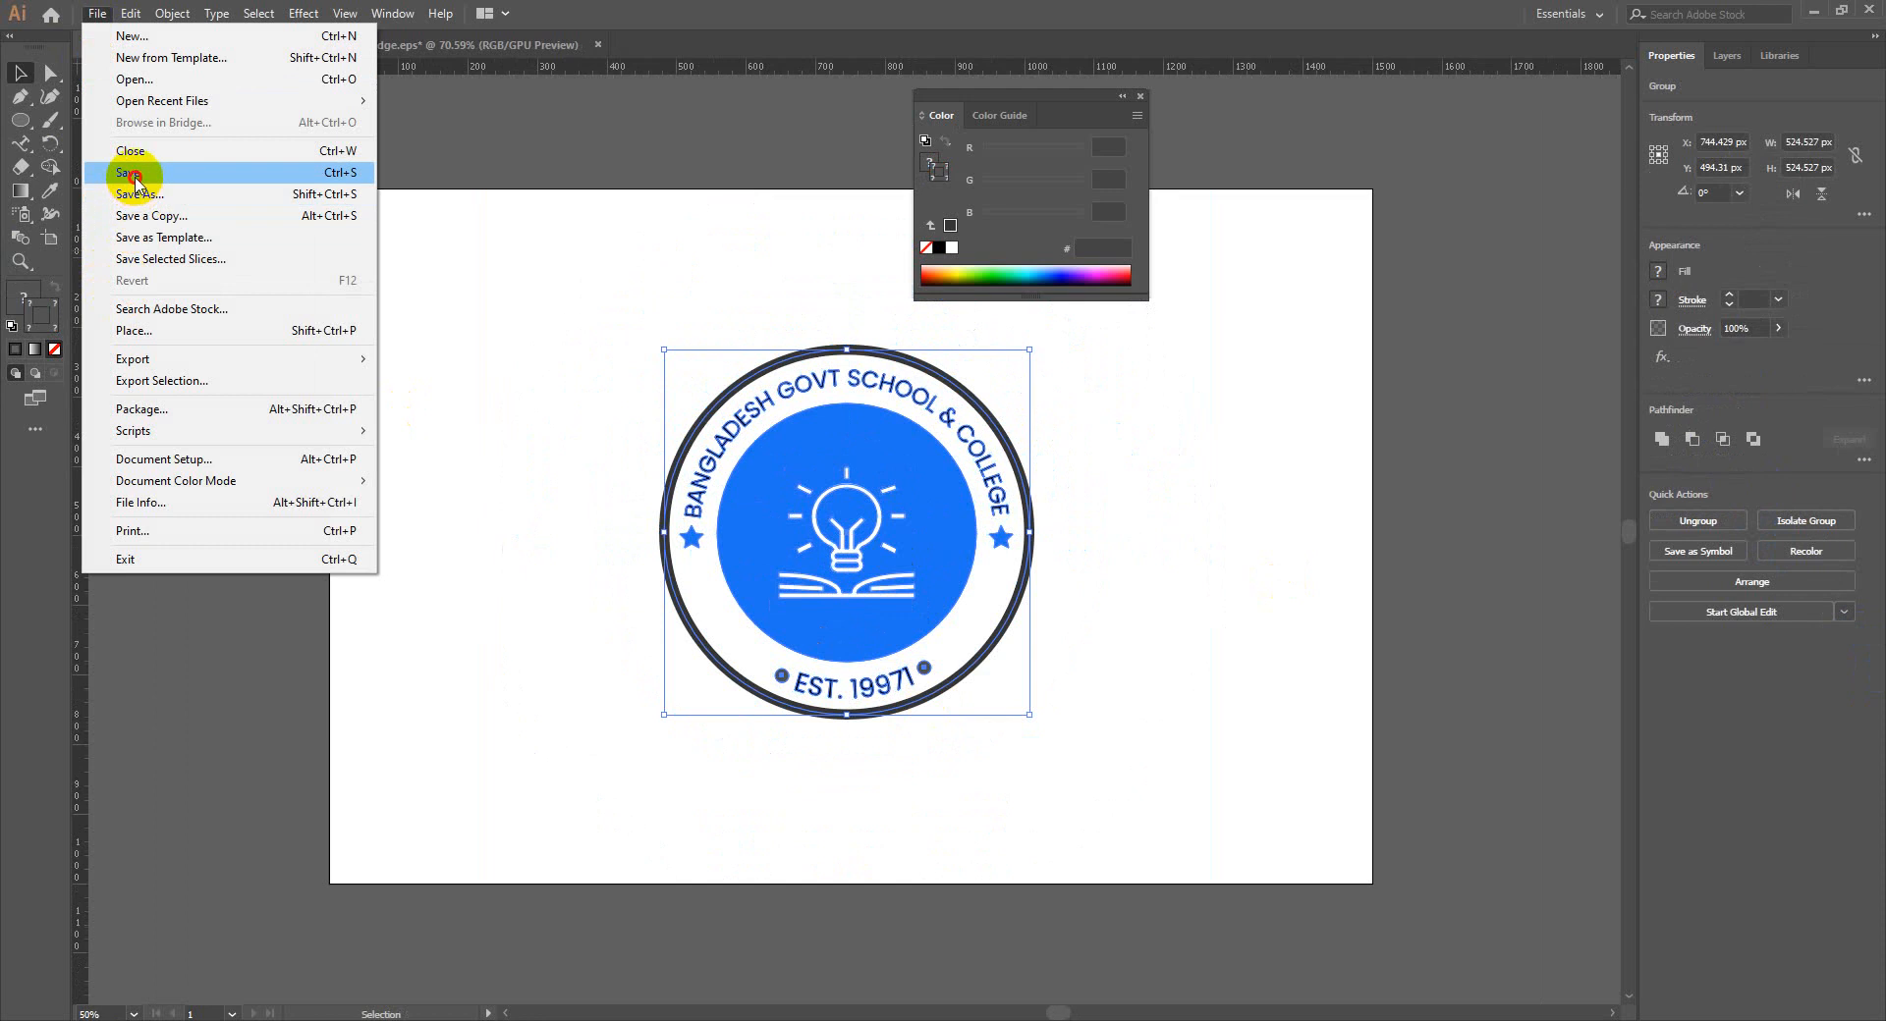
click(61, 185)
click(64, 149)
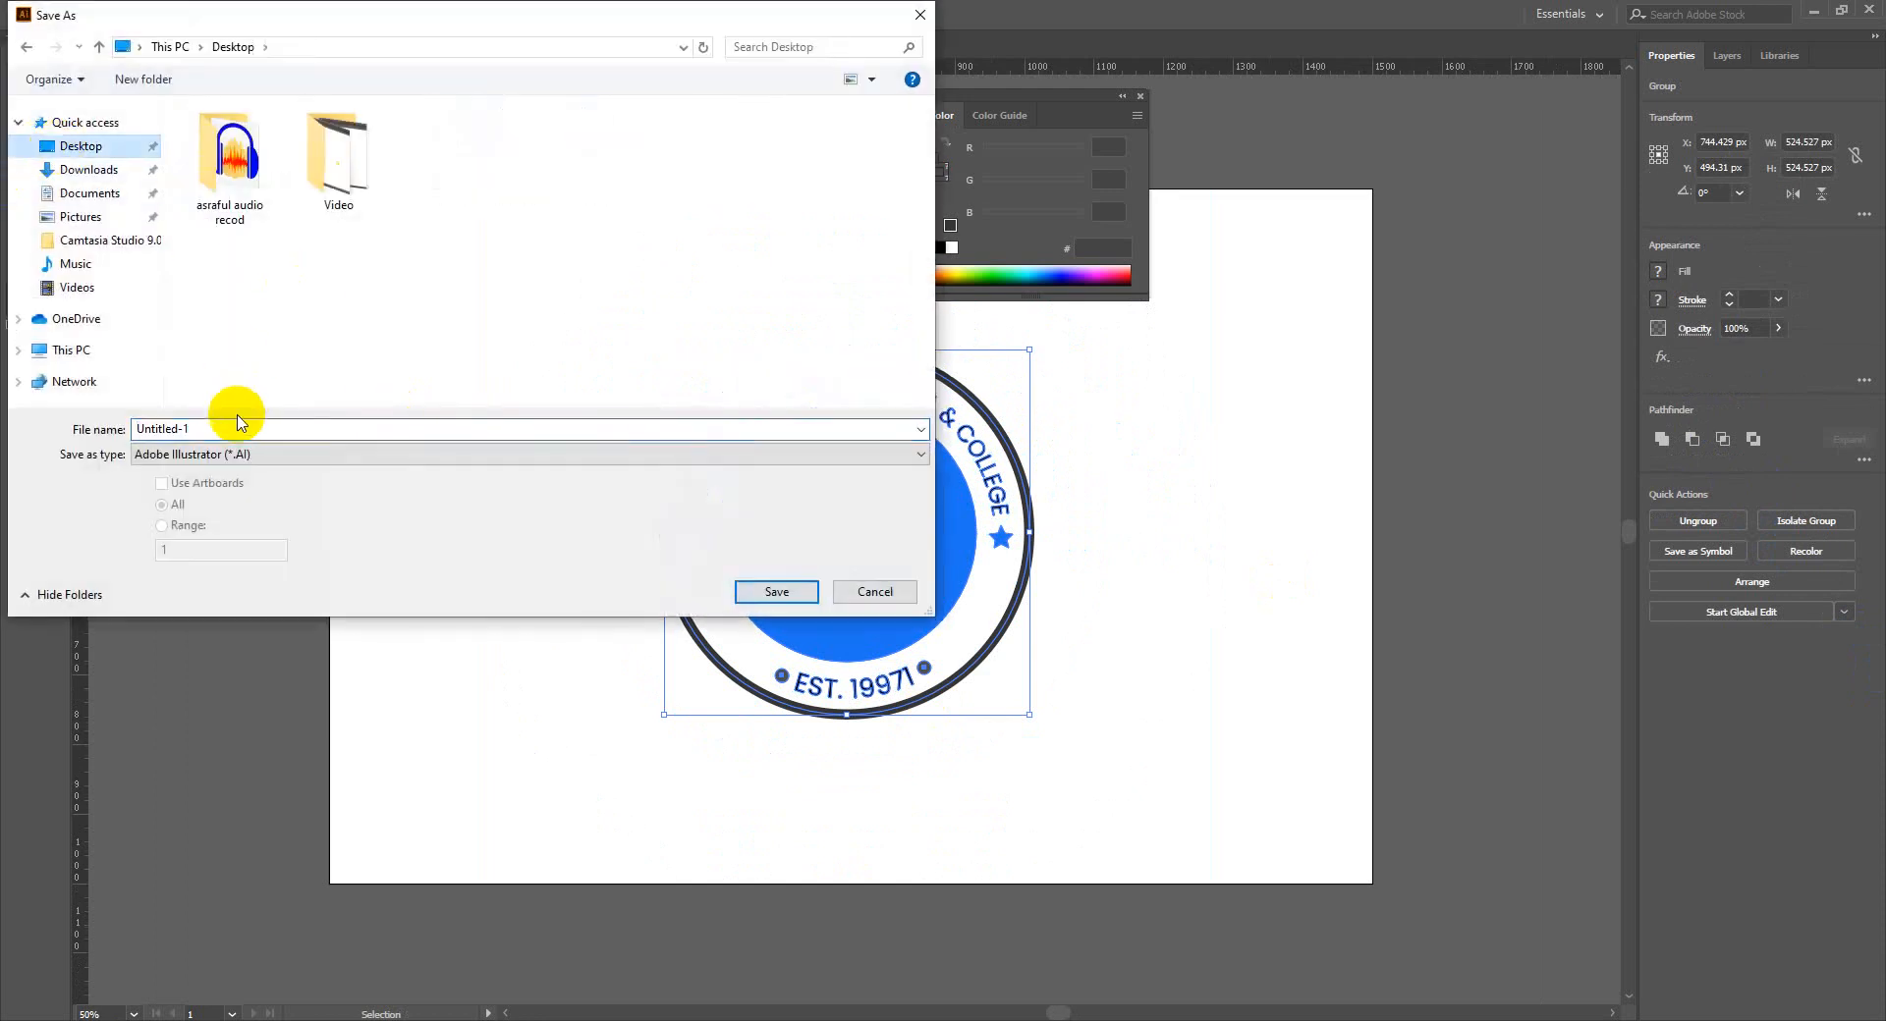
text(Round C)
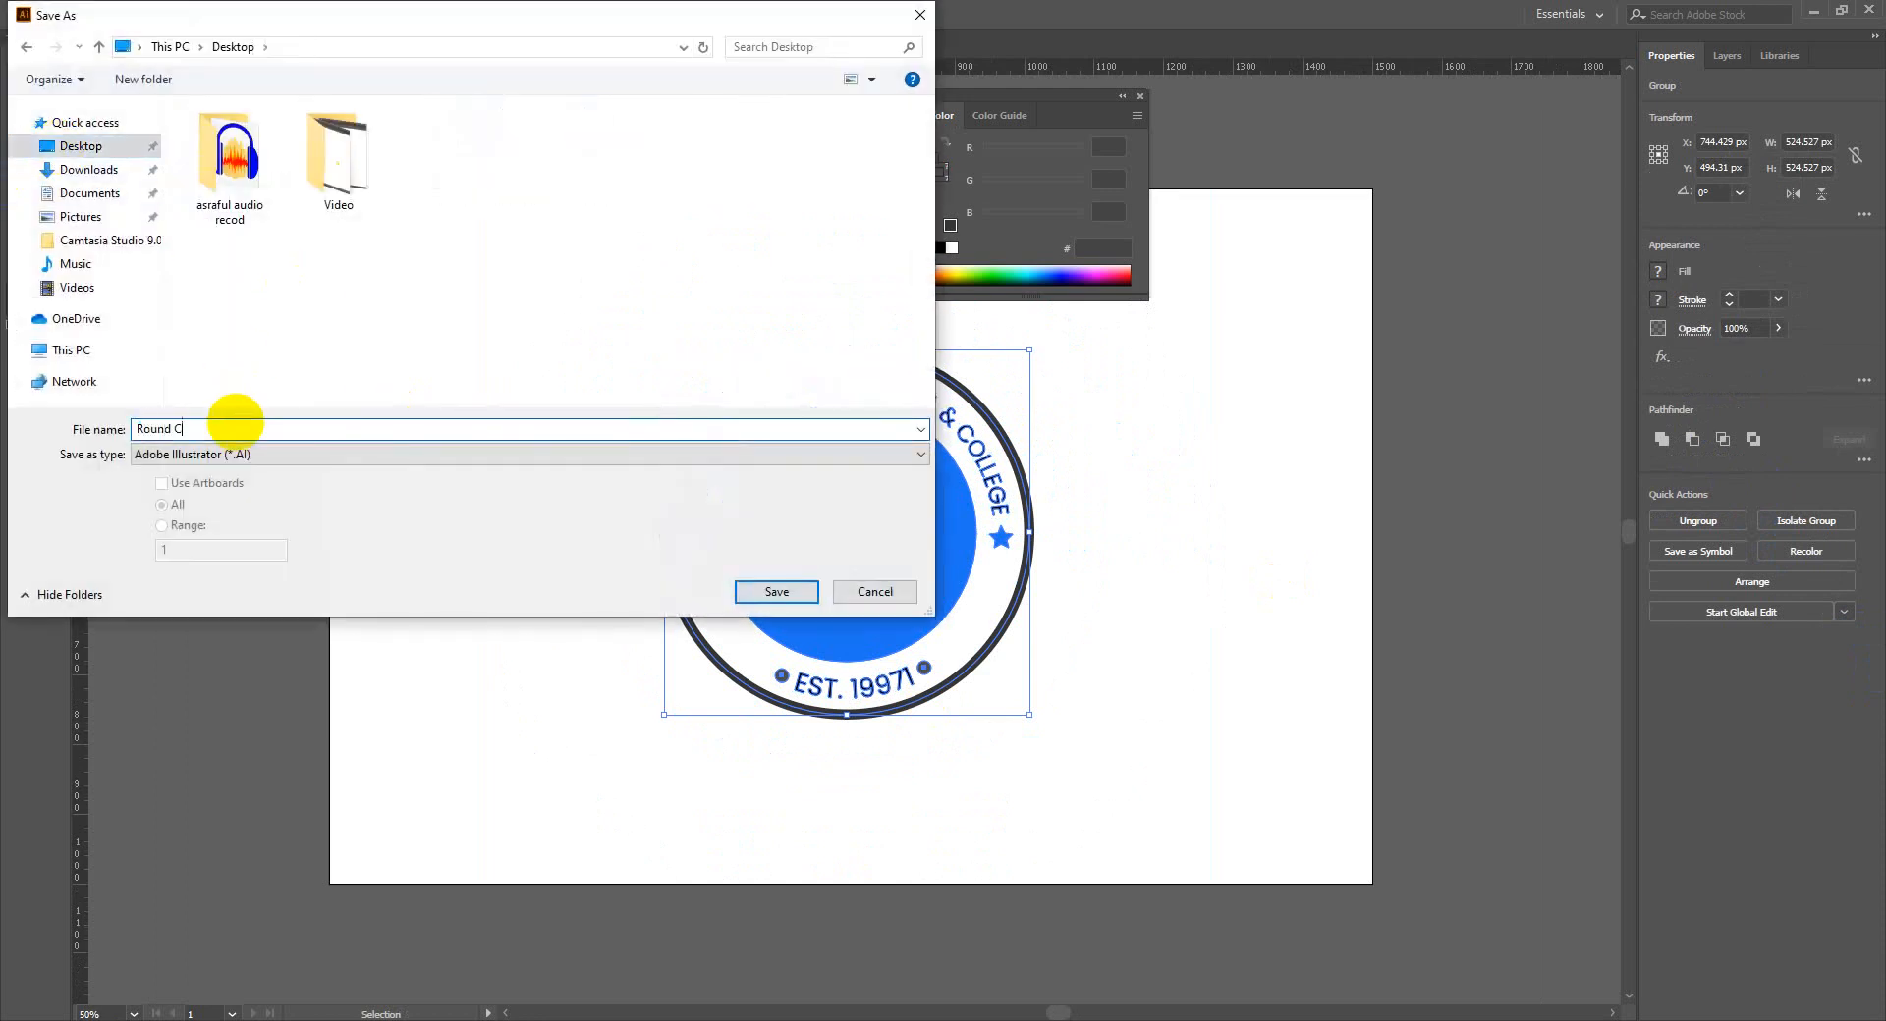
key(BackSpace)
text(Logo)
key(Return)
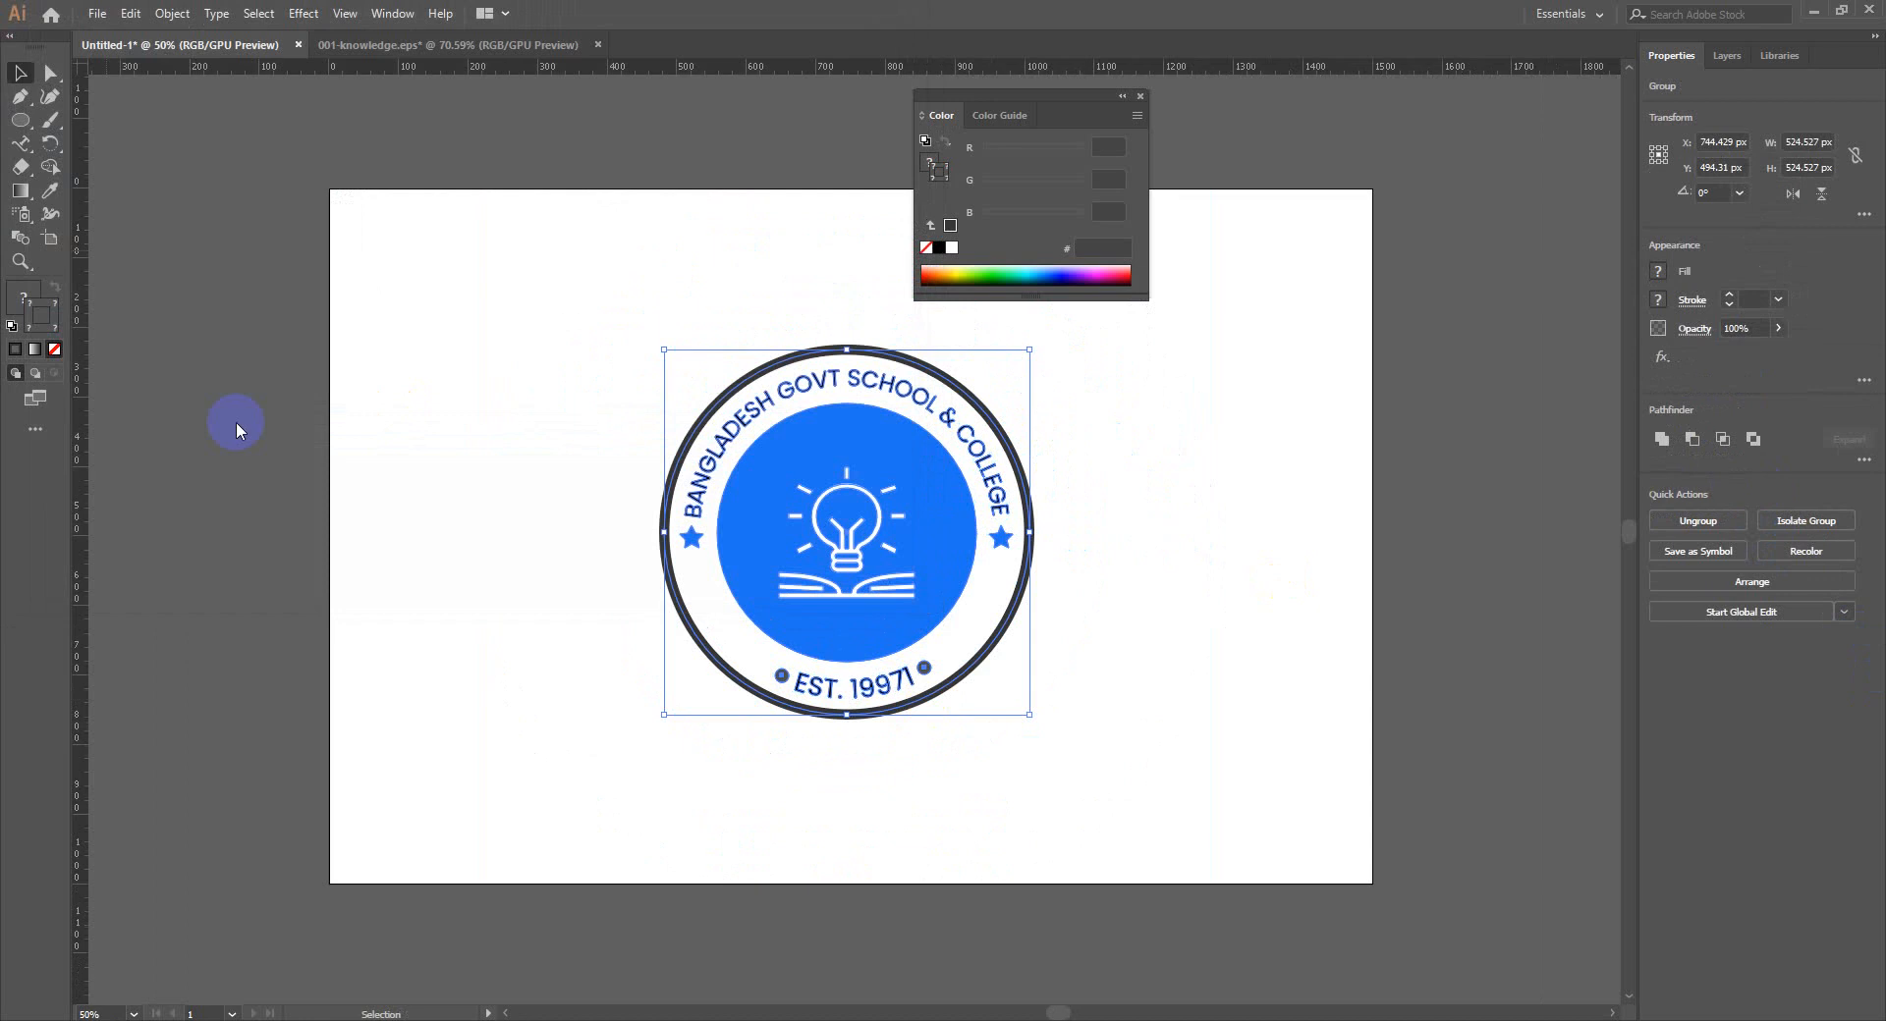
key(Return)
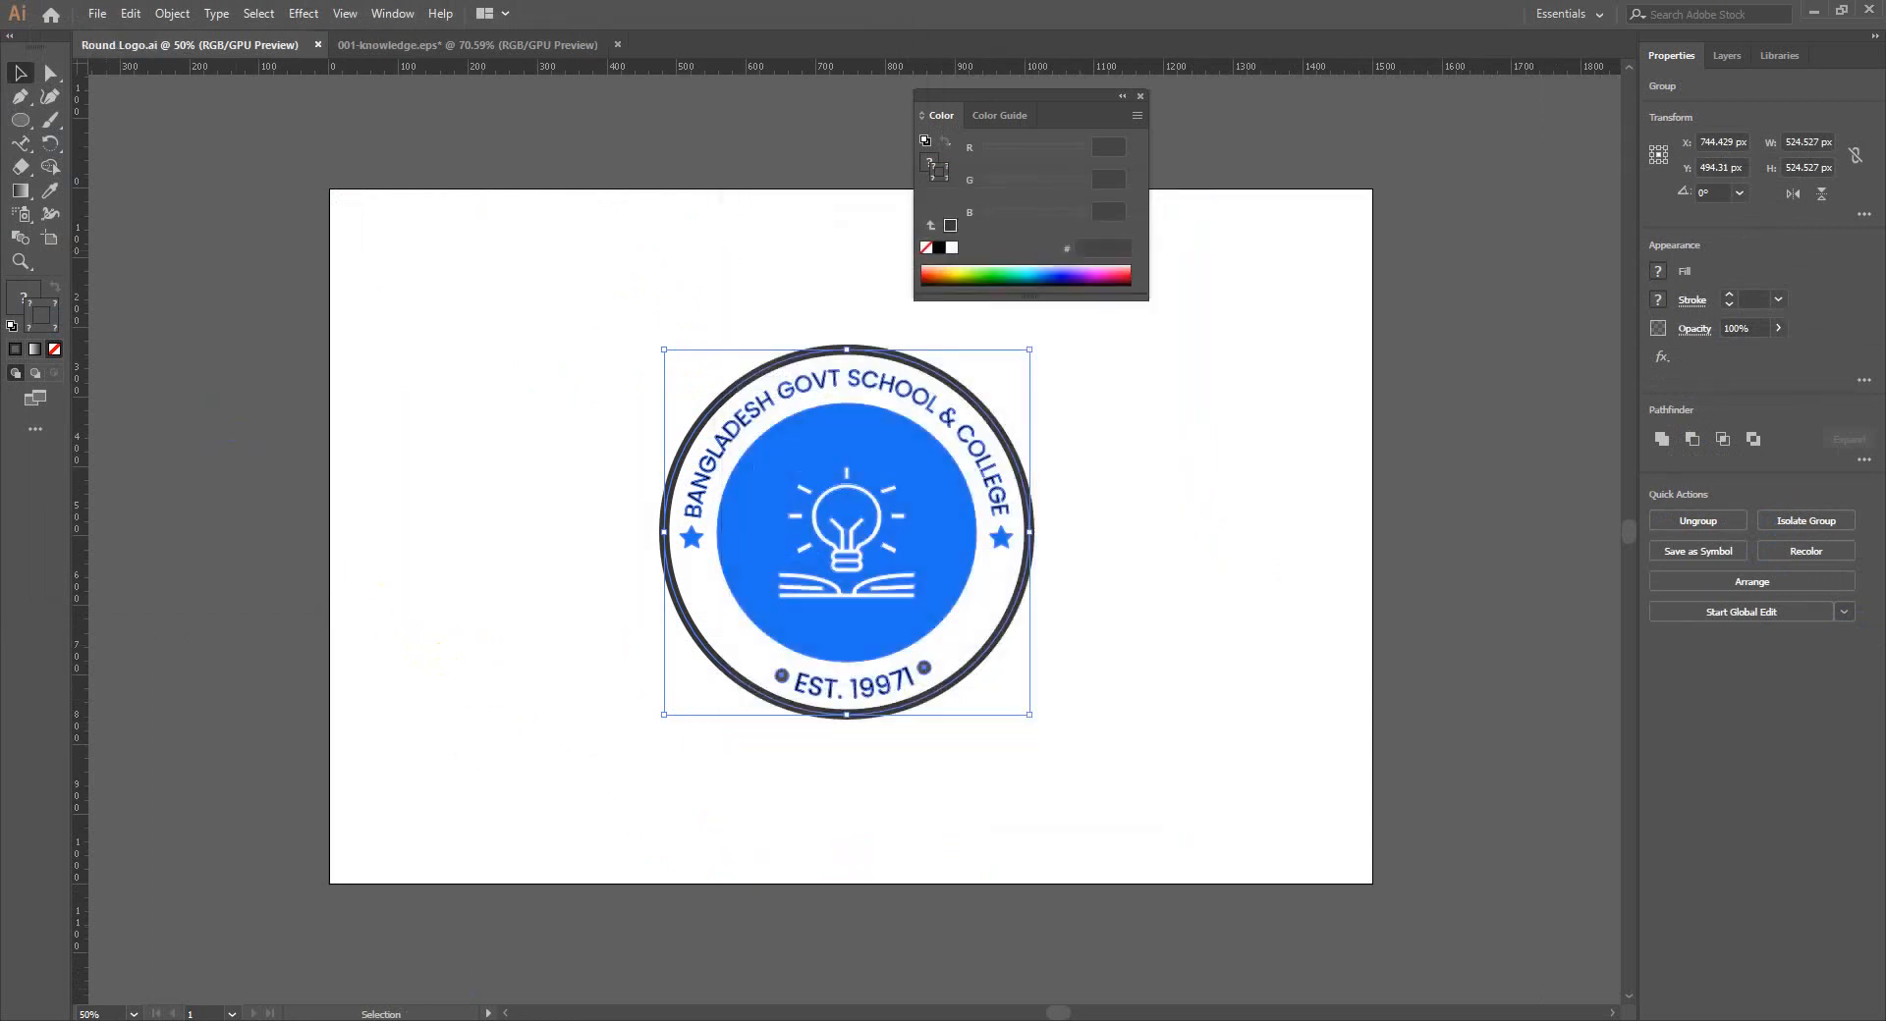
click(94, 13)
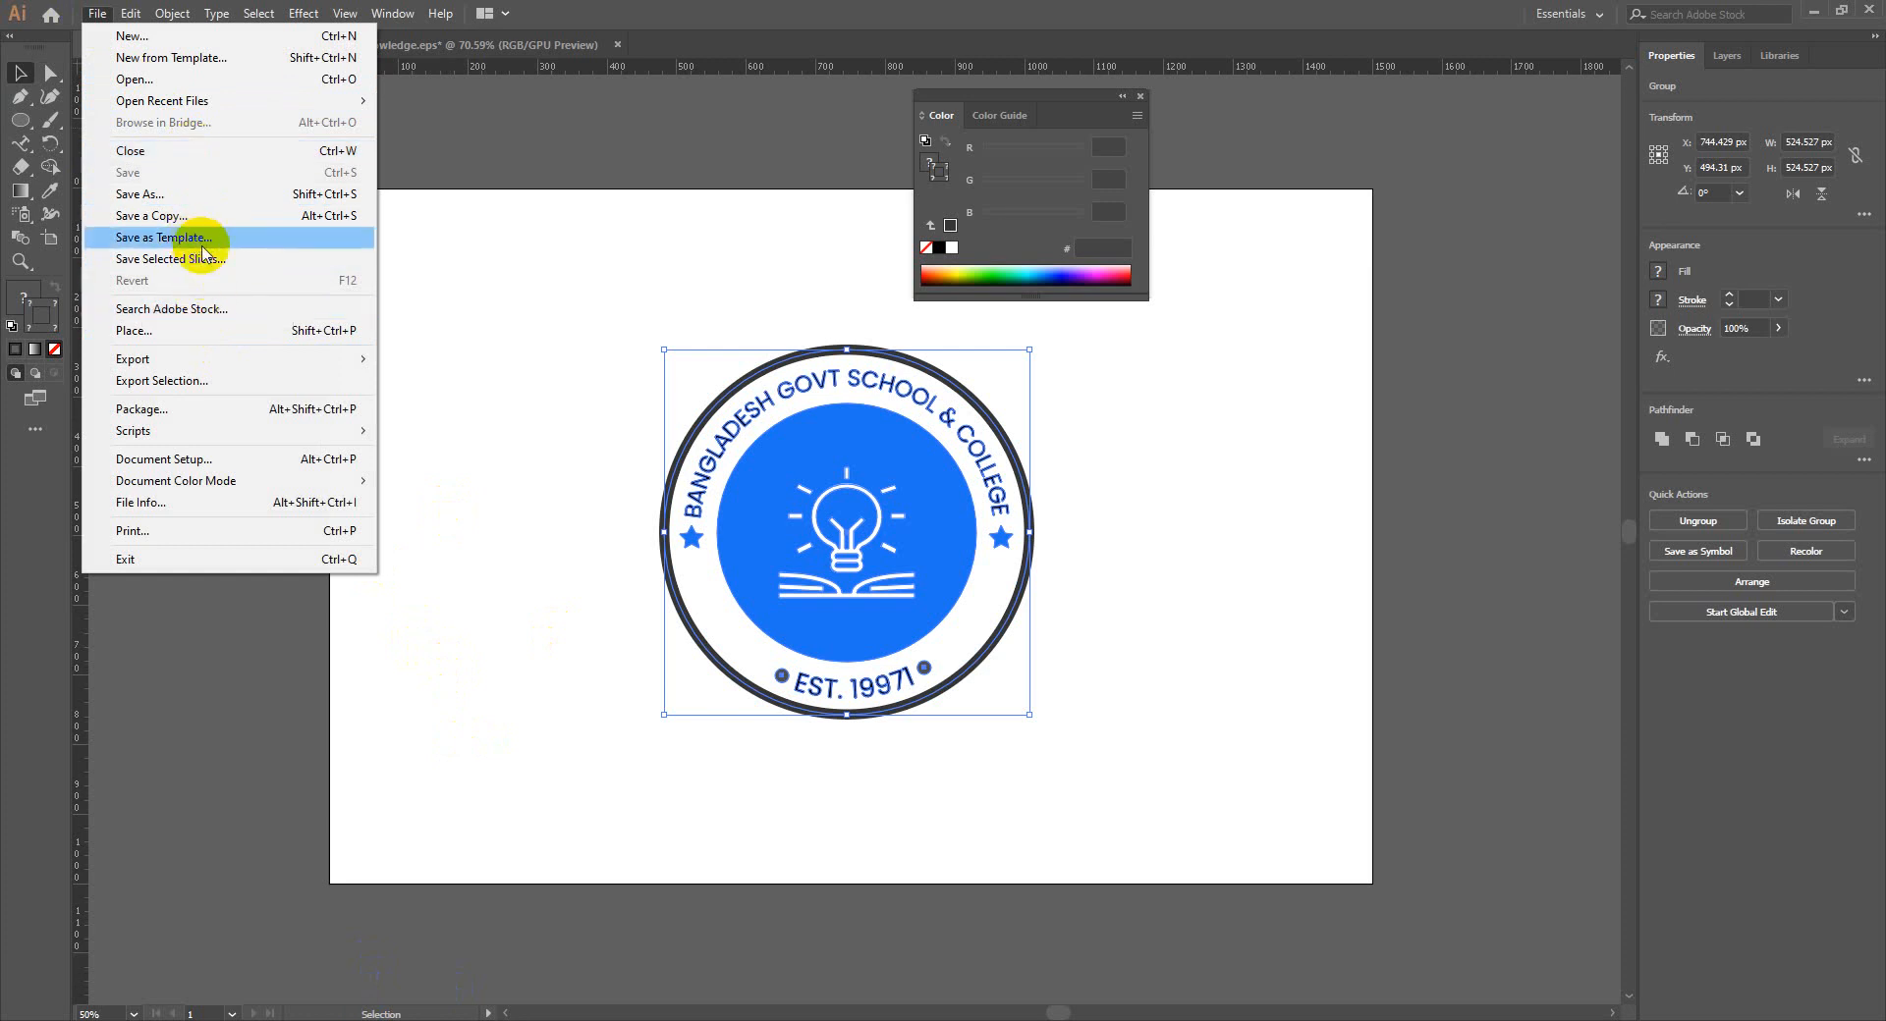
mouse_move(220, 365)
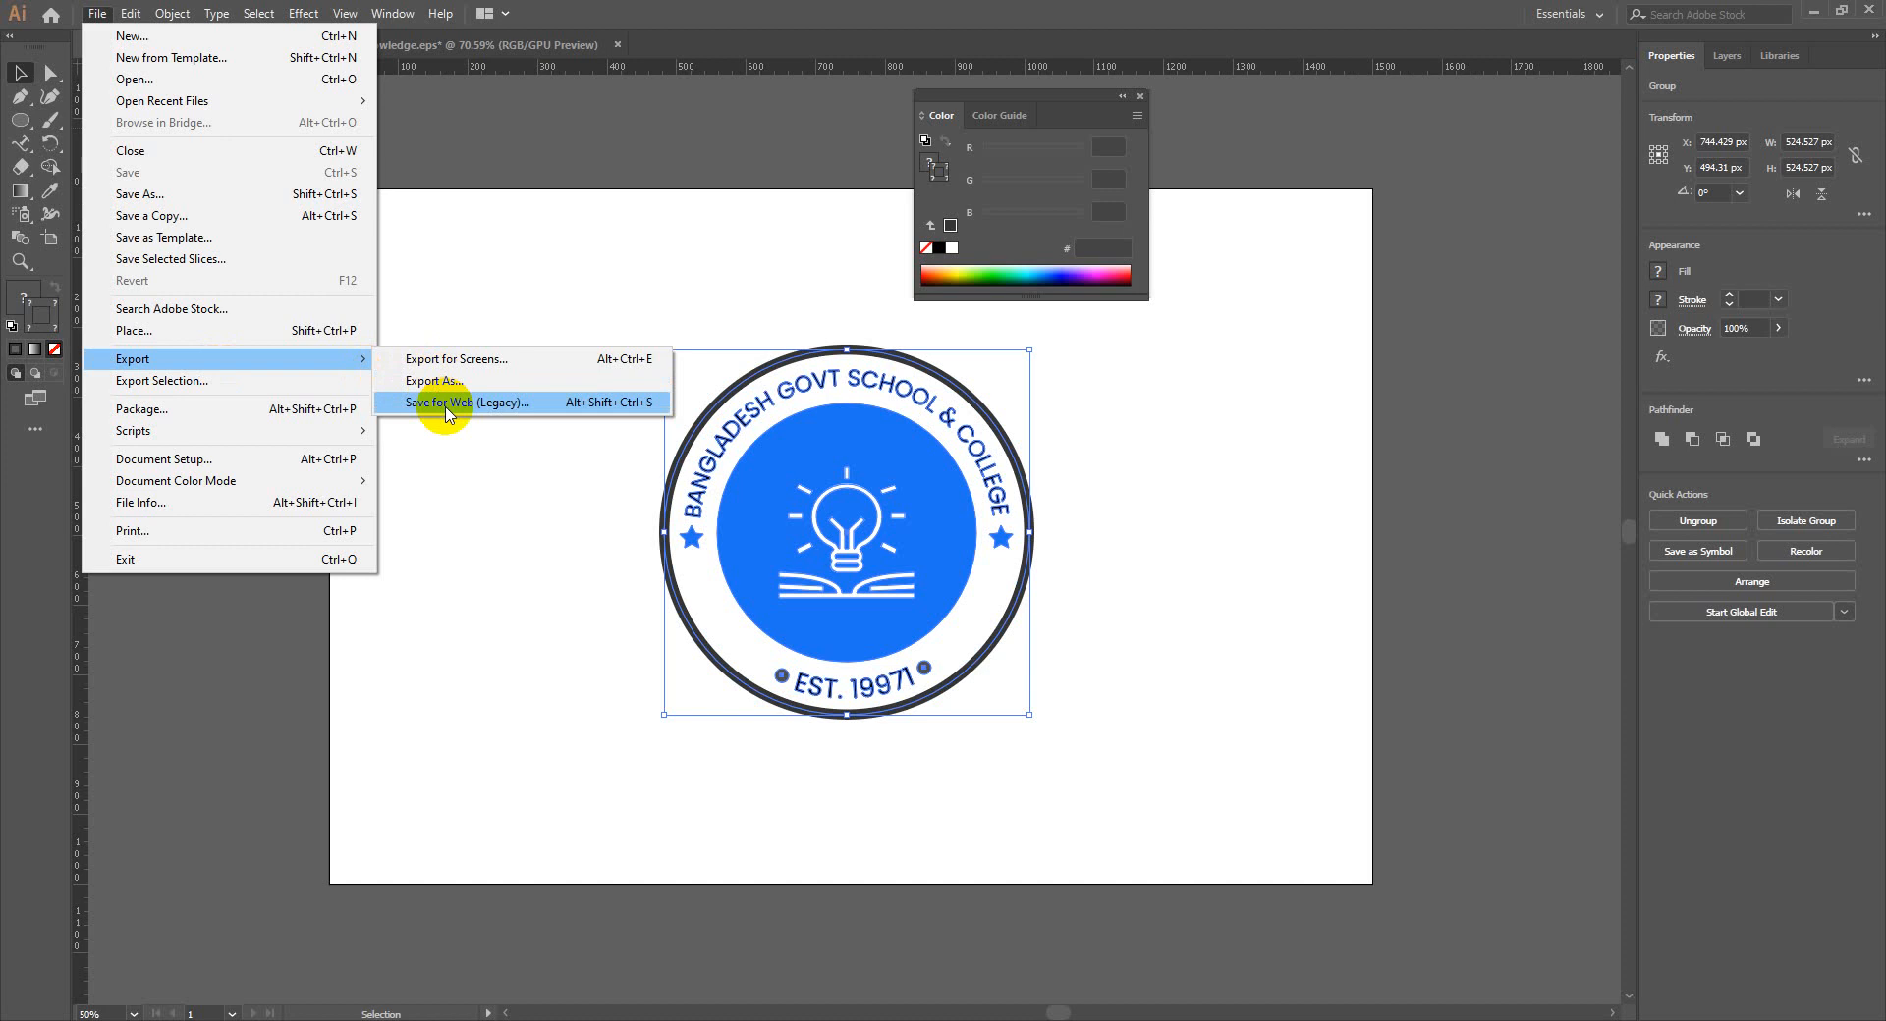
click(674, 155)
Start a Save for Web (Legacy) export of the badge and set its file format to JPEG
click(96, 14)
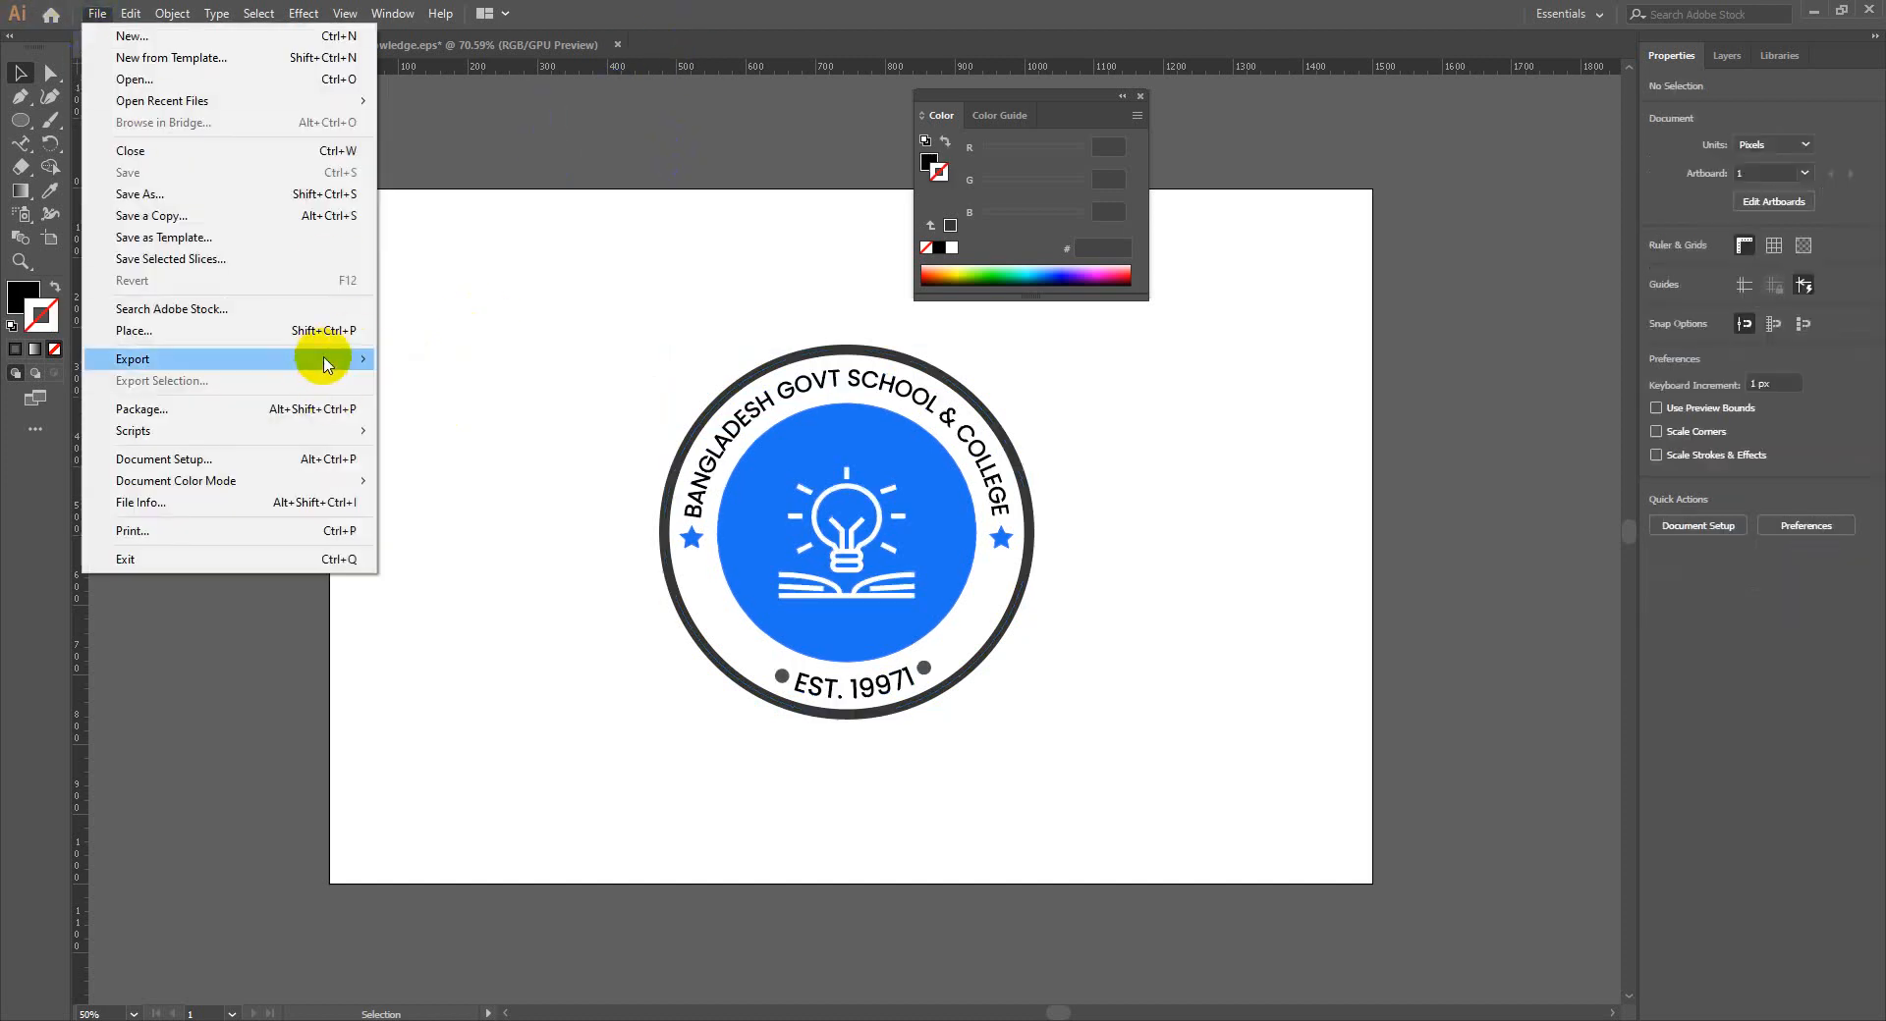
mouse_move(327, 365)
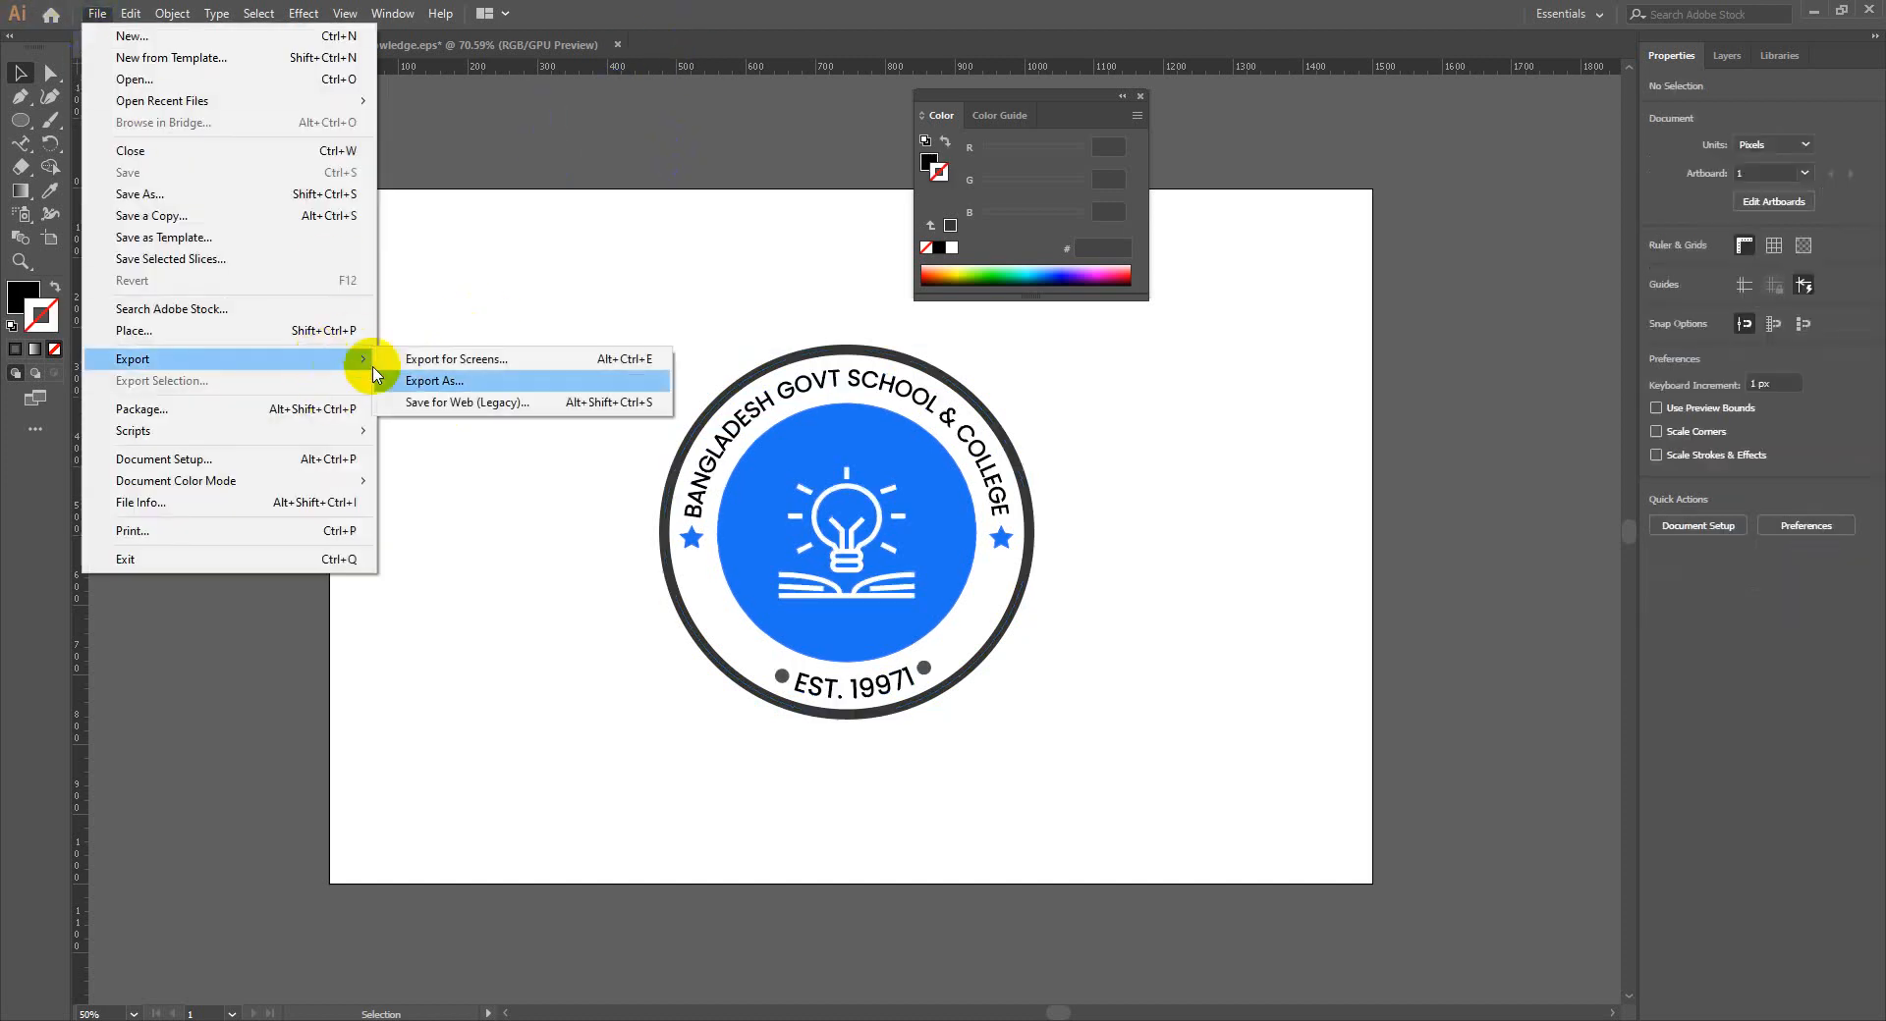
click(482, 403)
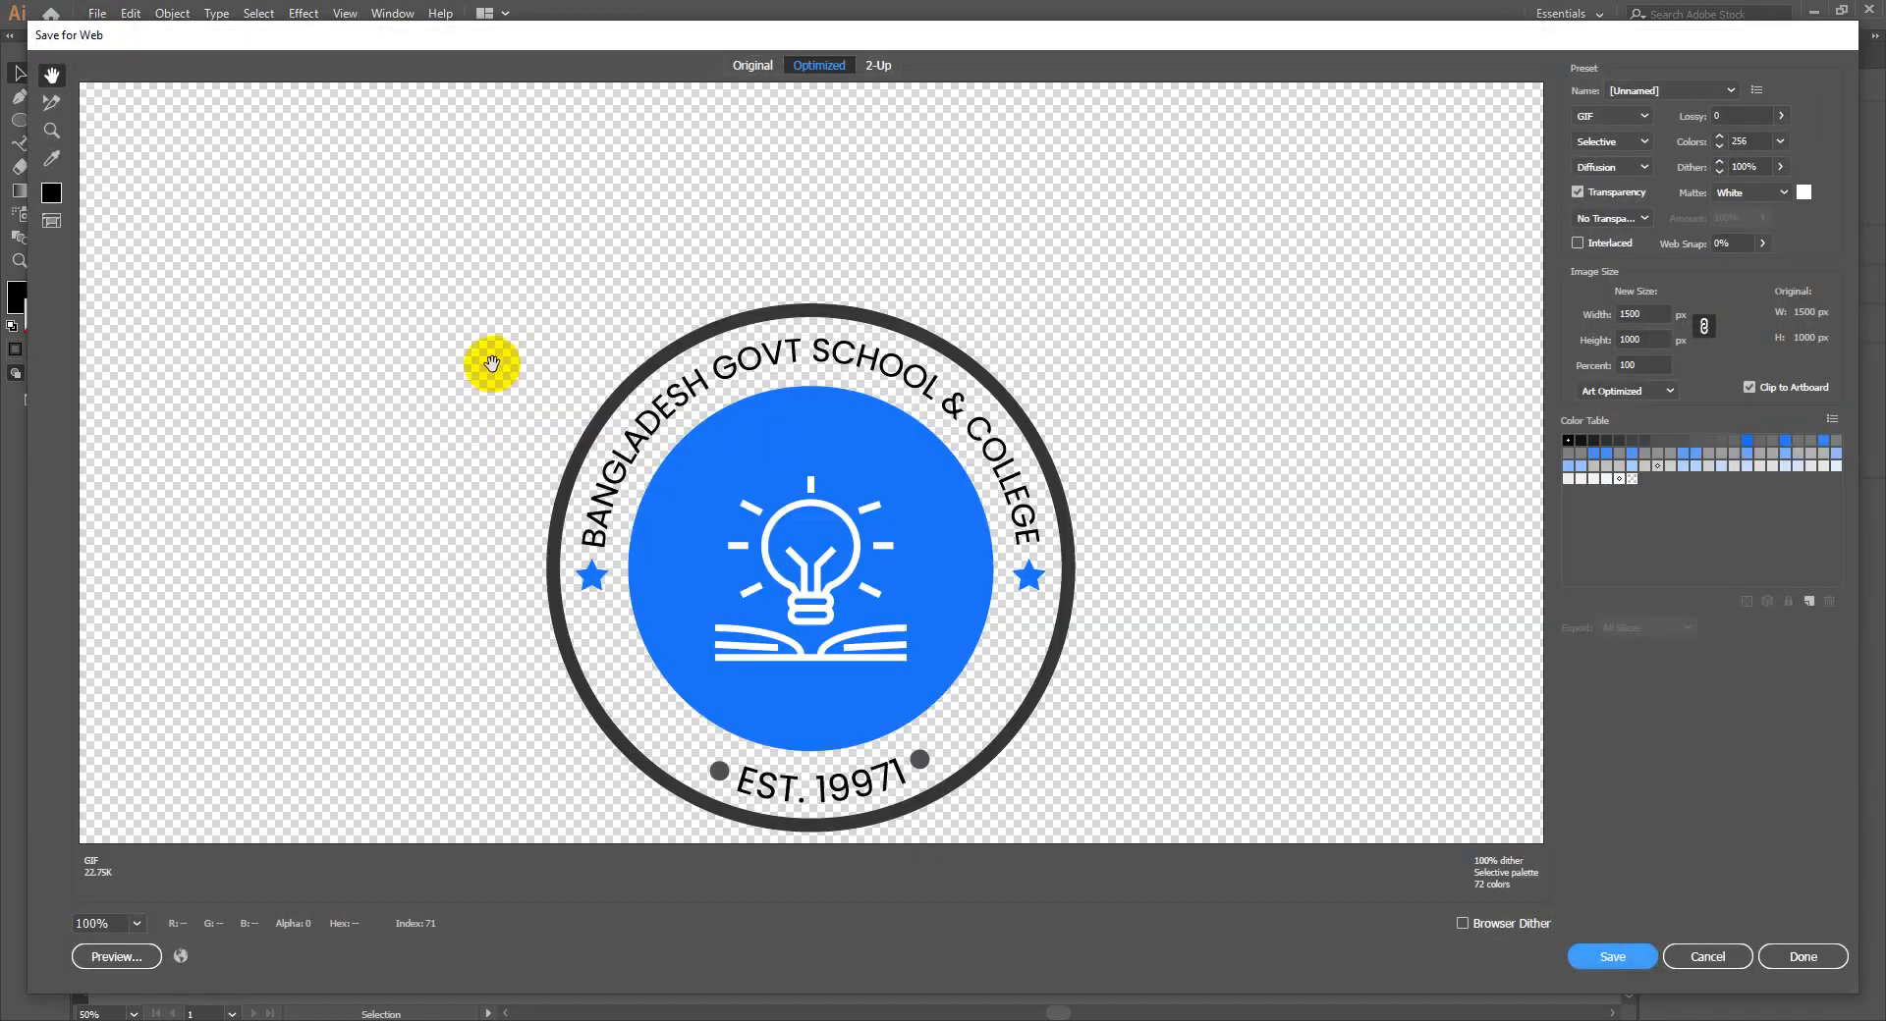
click(1577, 120)
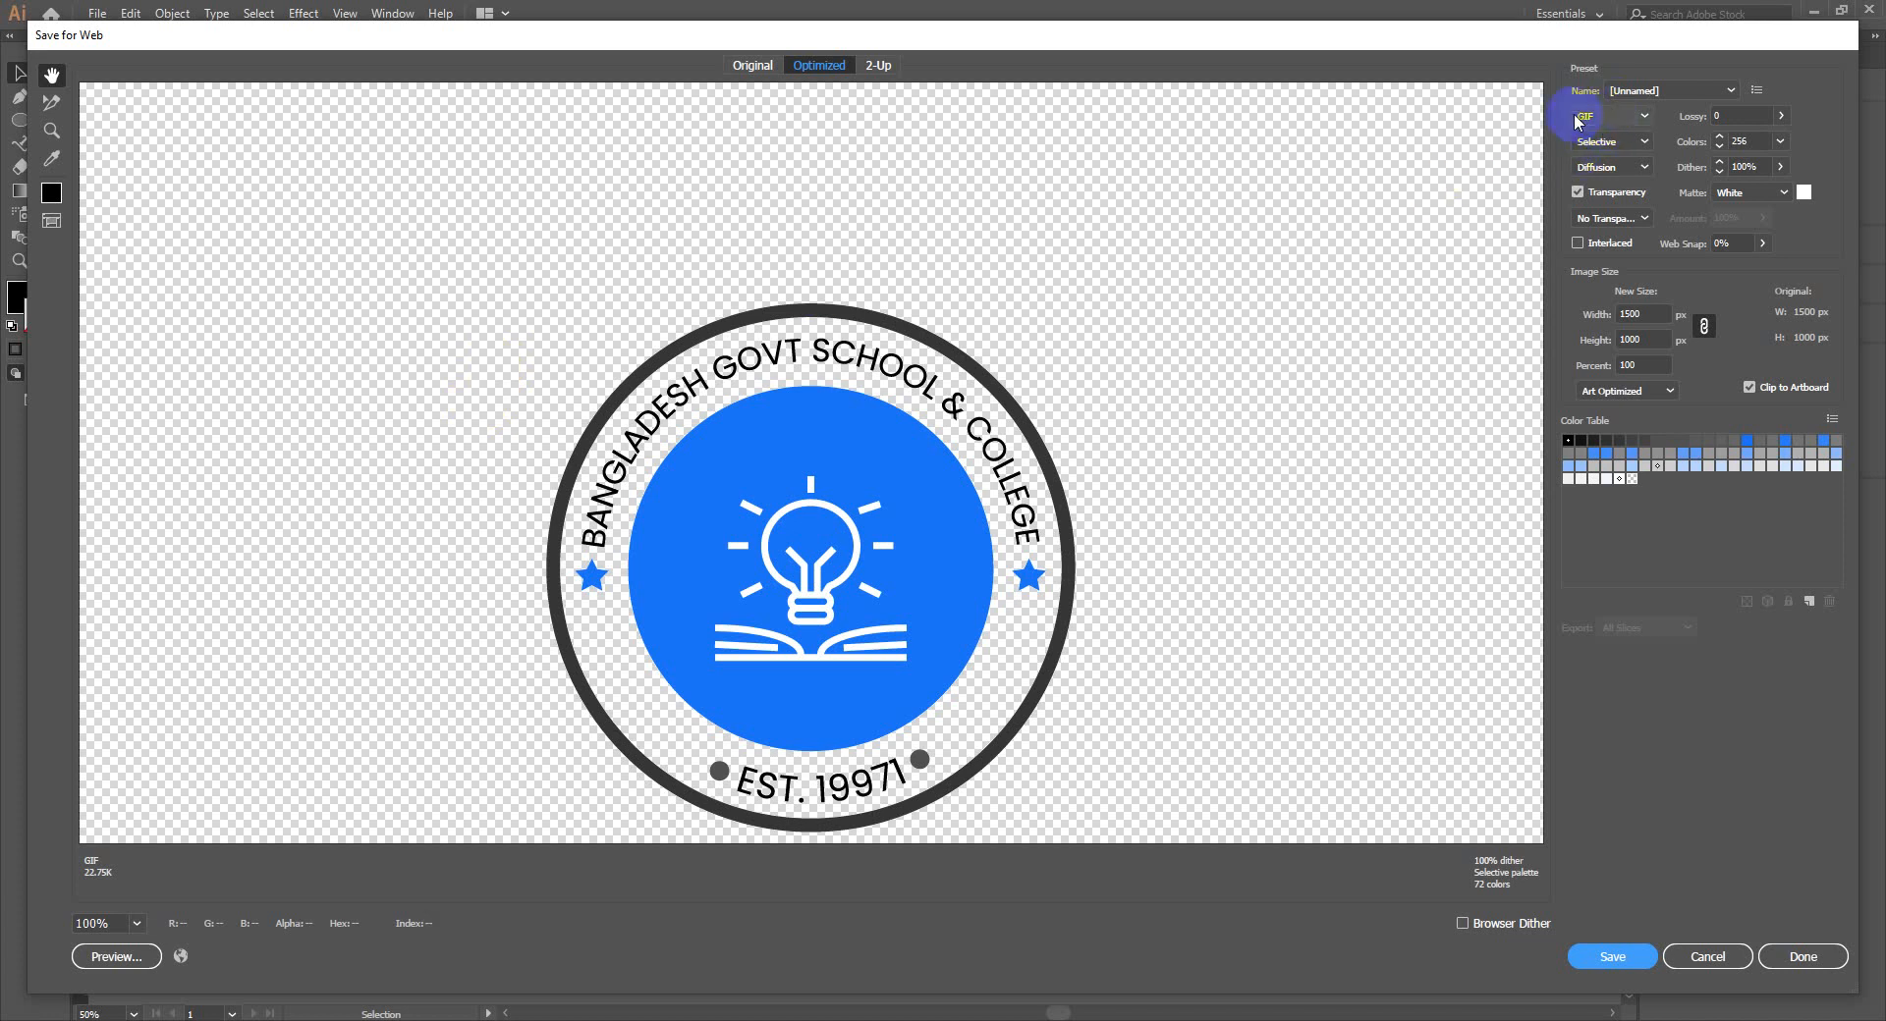
click(1625, 118)
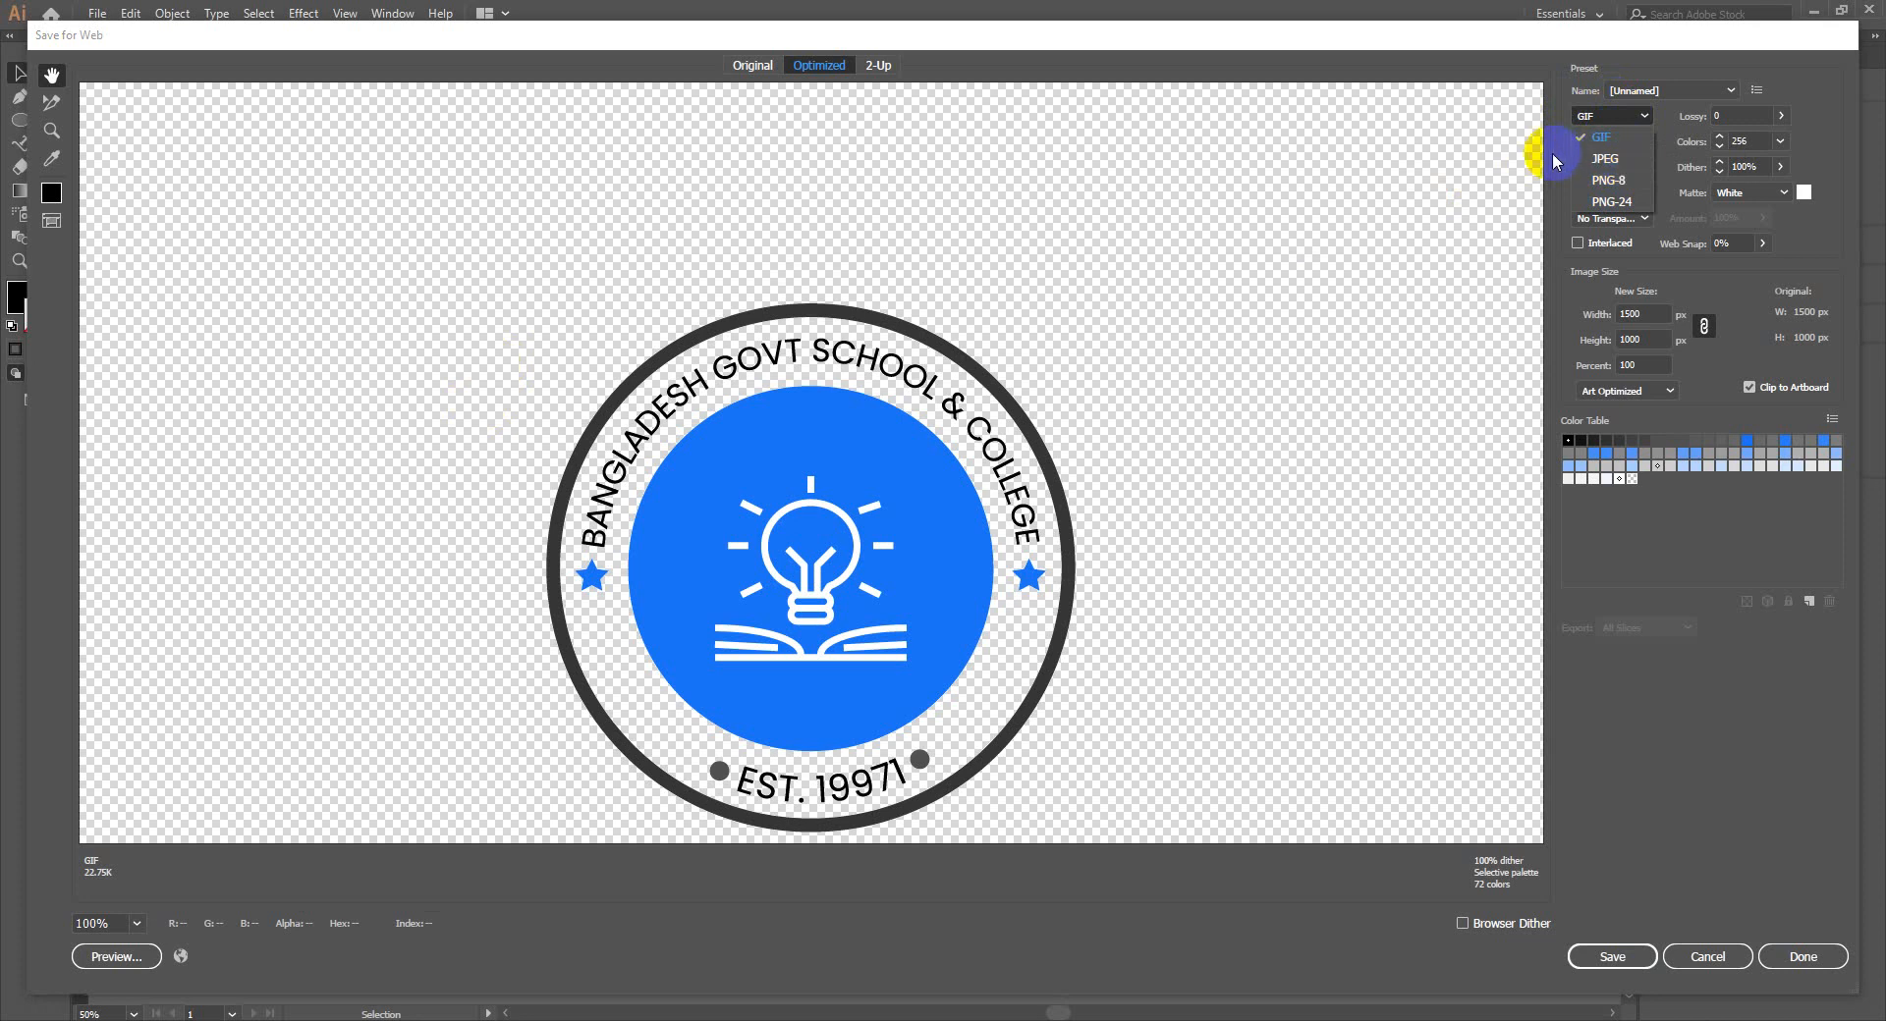
click(1650, 158)
click(944, 570)
drag(944, 570, 914, 652)
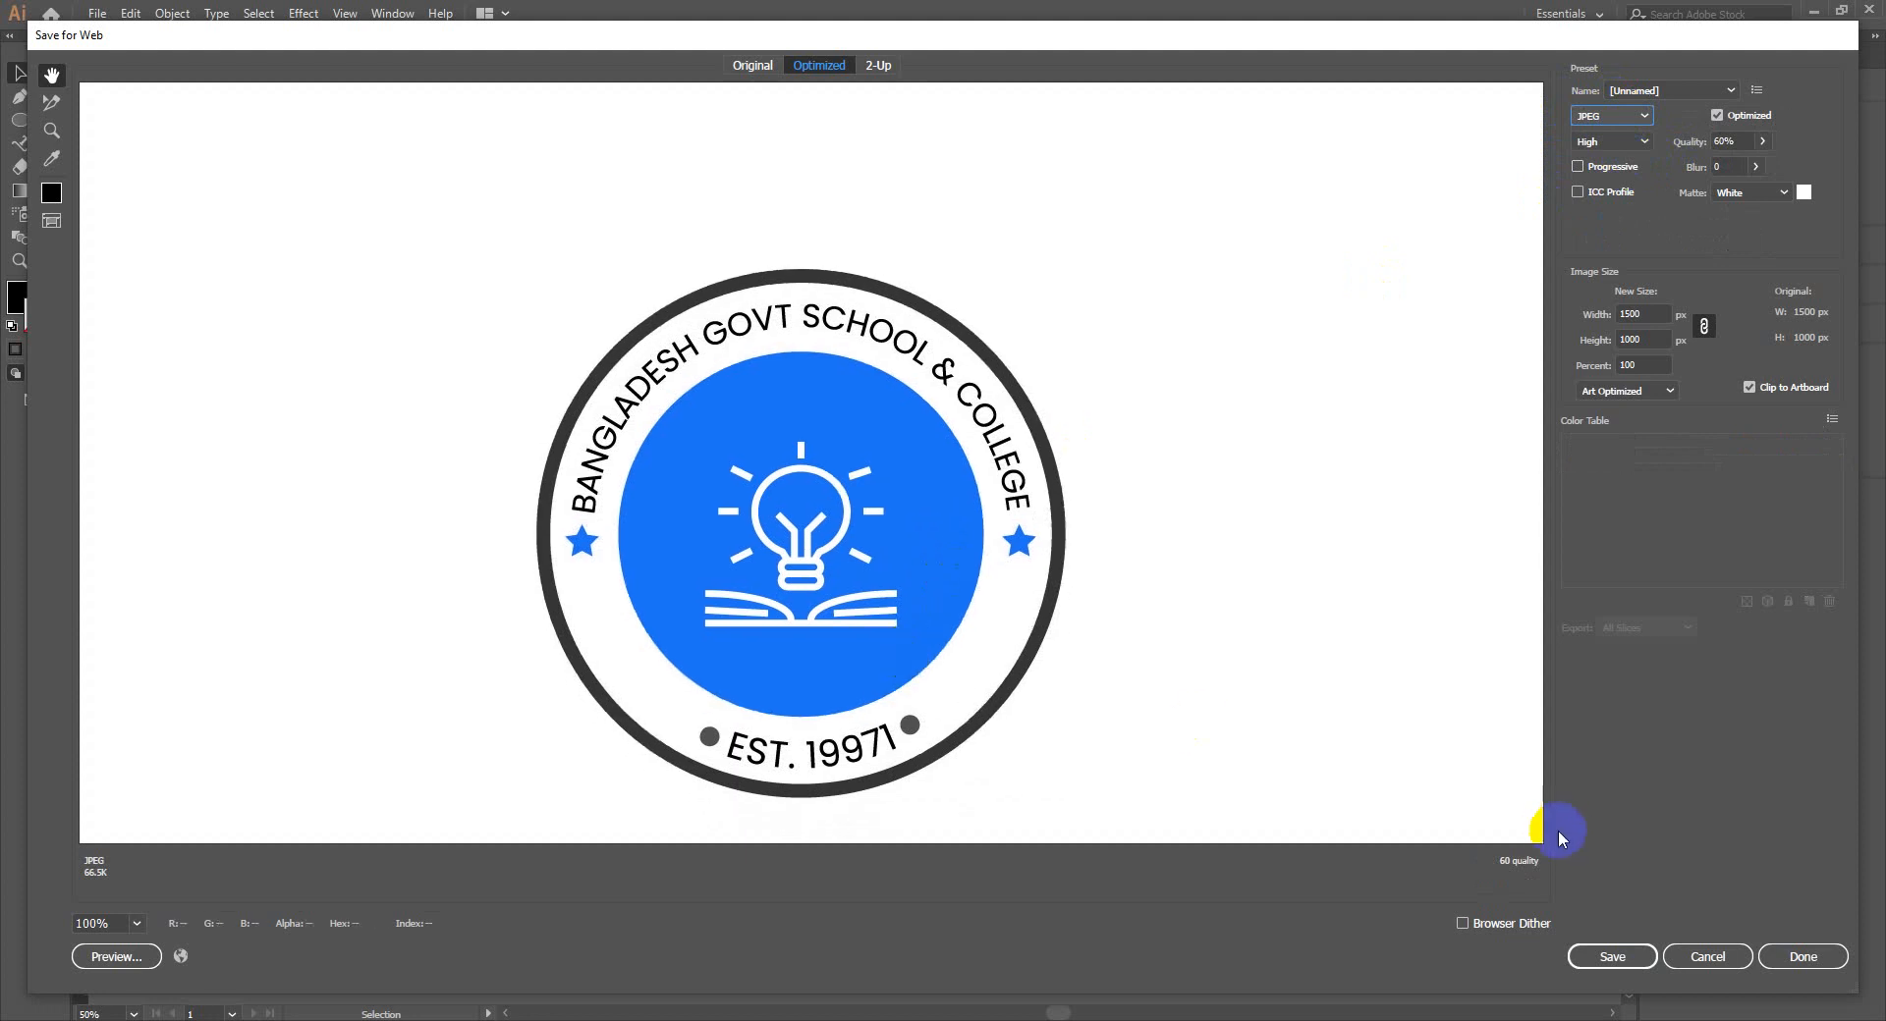
Save the exported JPEG to the Desktop under the file name Round-Logo
click(1582, 958)
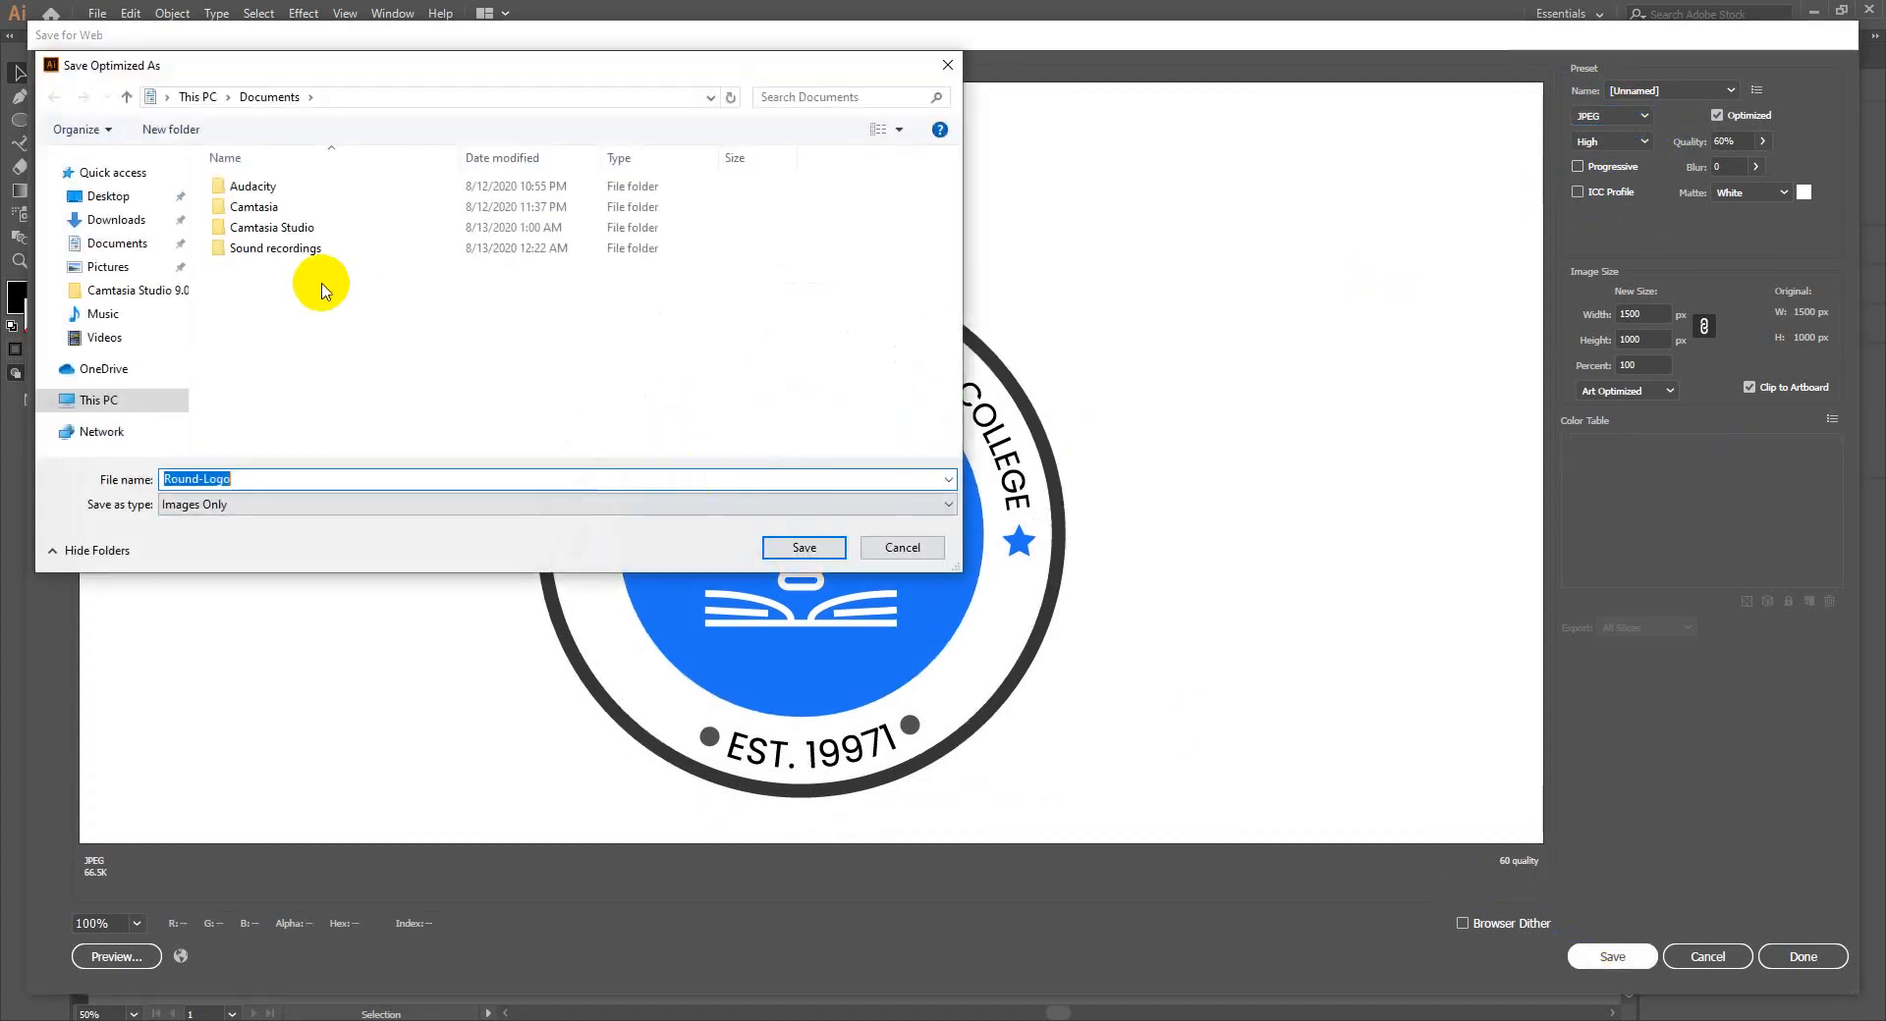
click(107, 196)
click(803, 547)
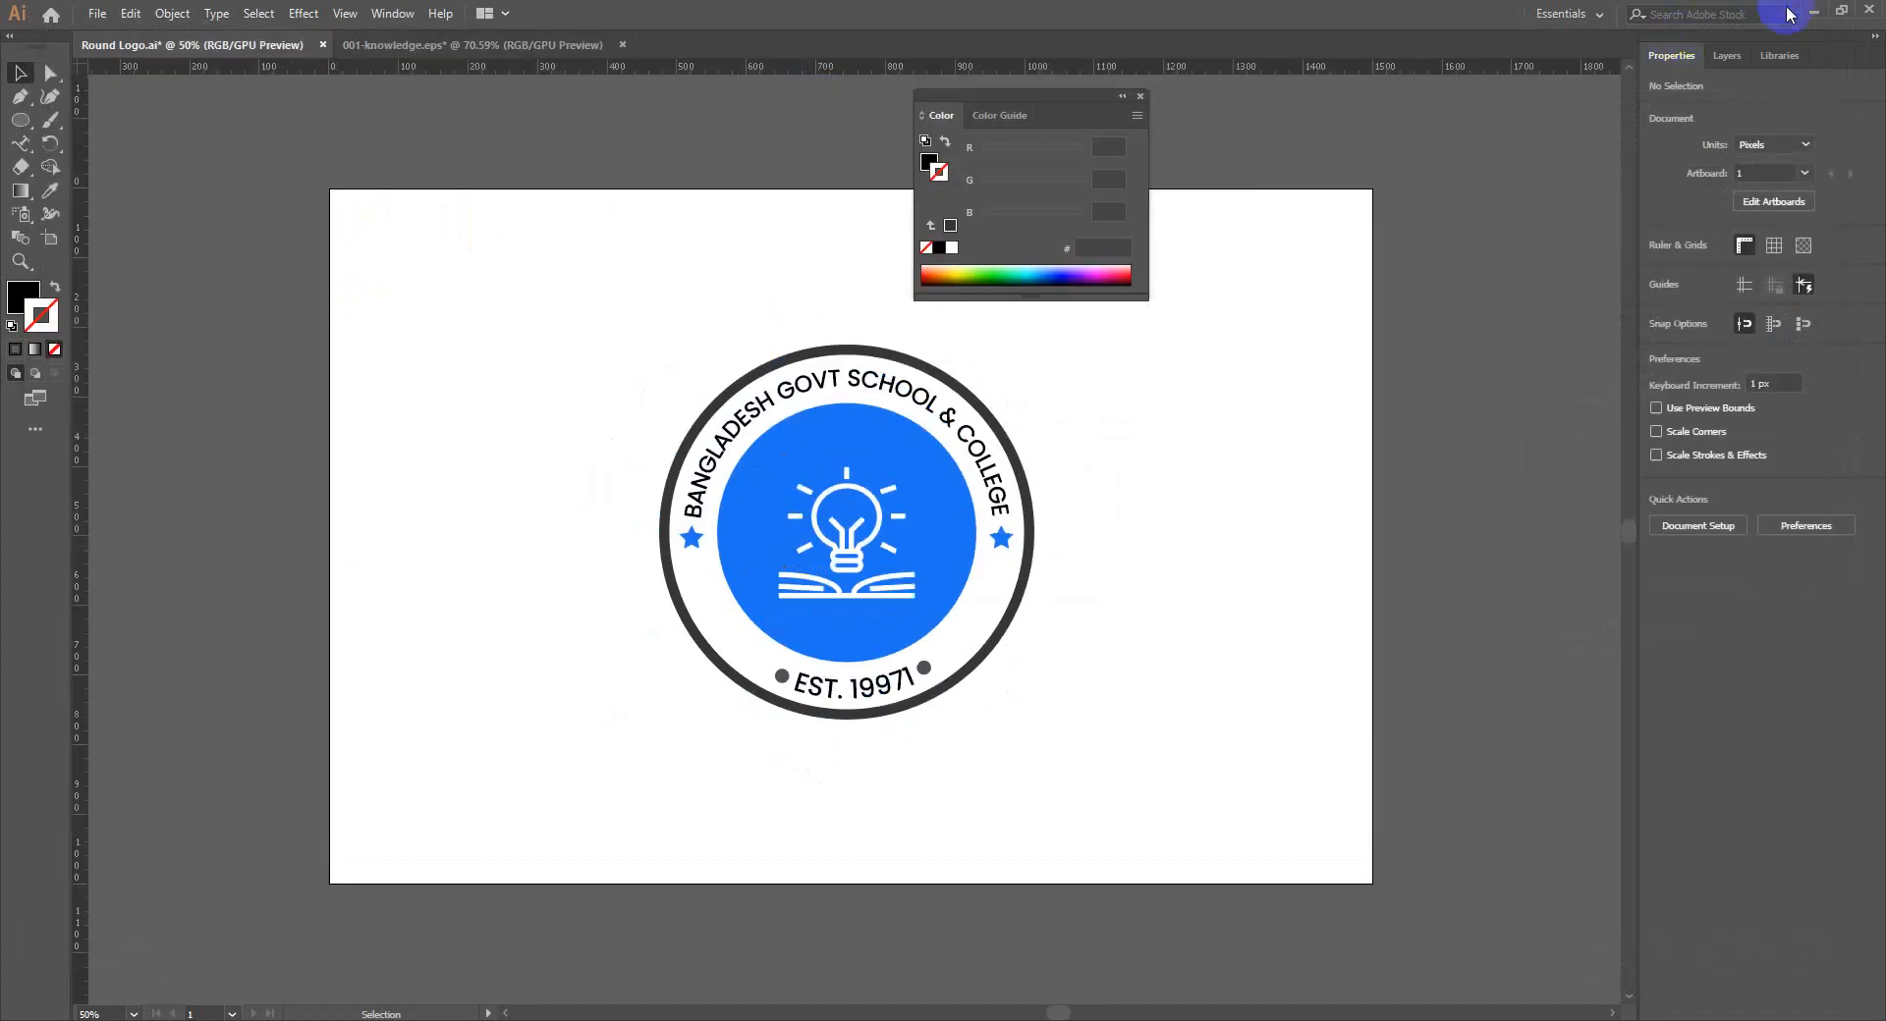
Clear the desktop by minimizing Illustrator, the Downloads folder and the browser, and closing the Poppins font folder window
click(1813, 10)
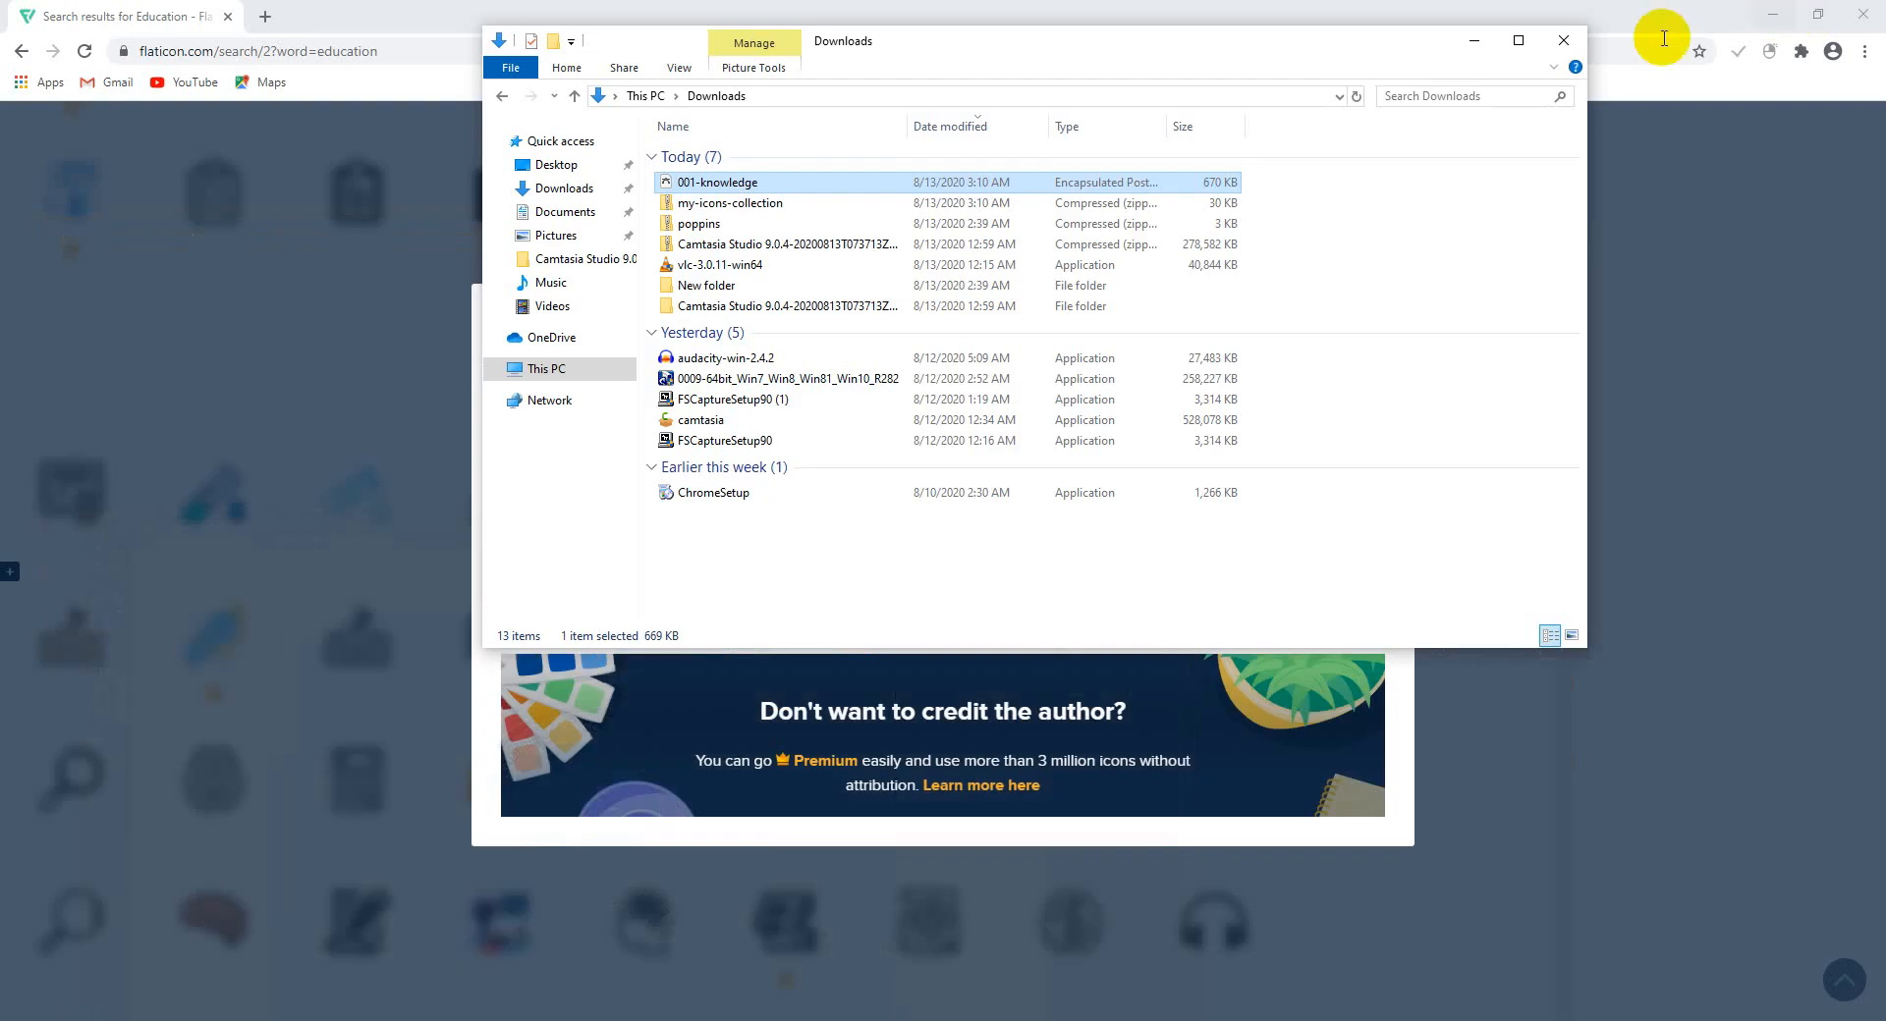
click(1479, 33)
click(1774, 30)
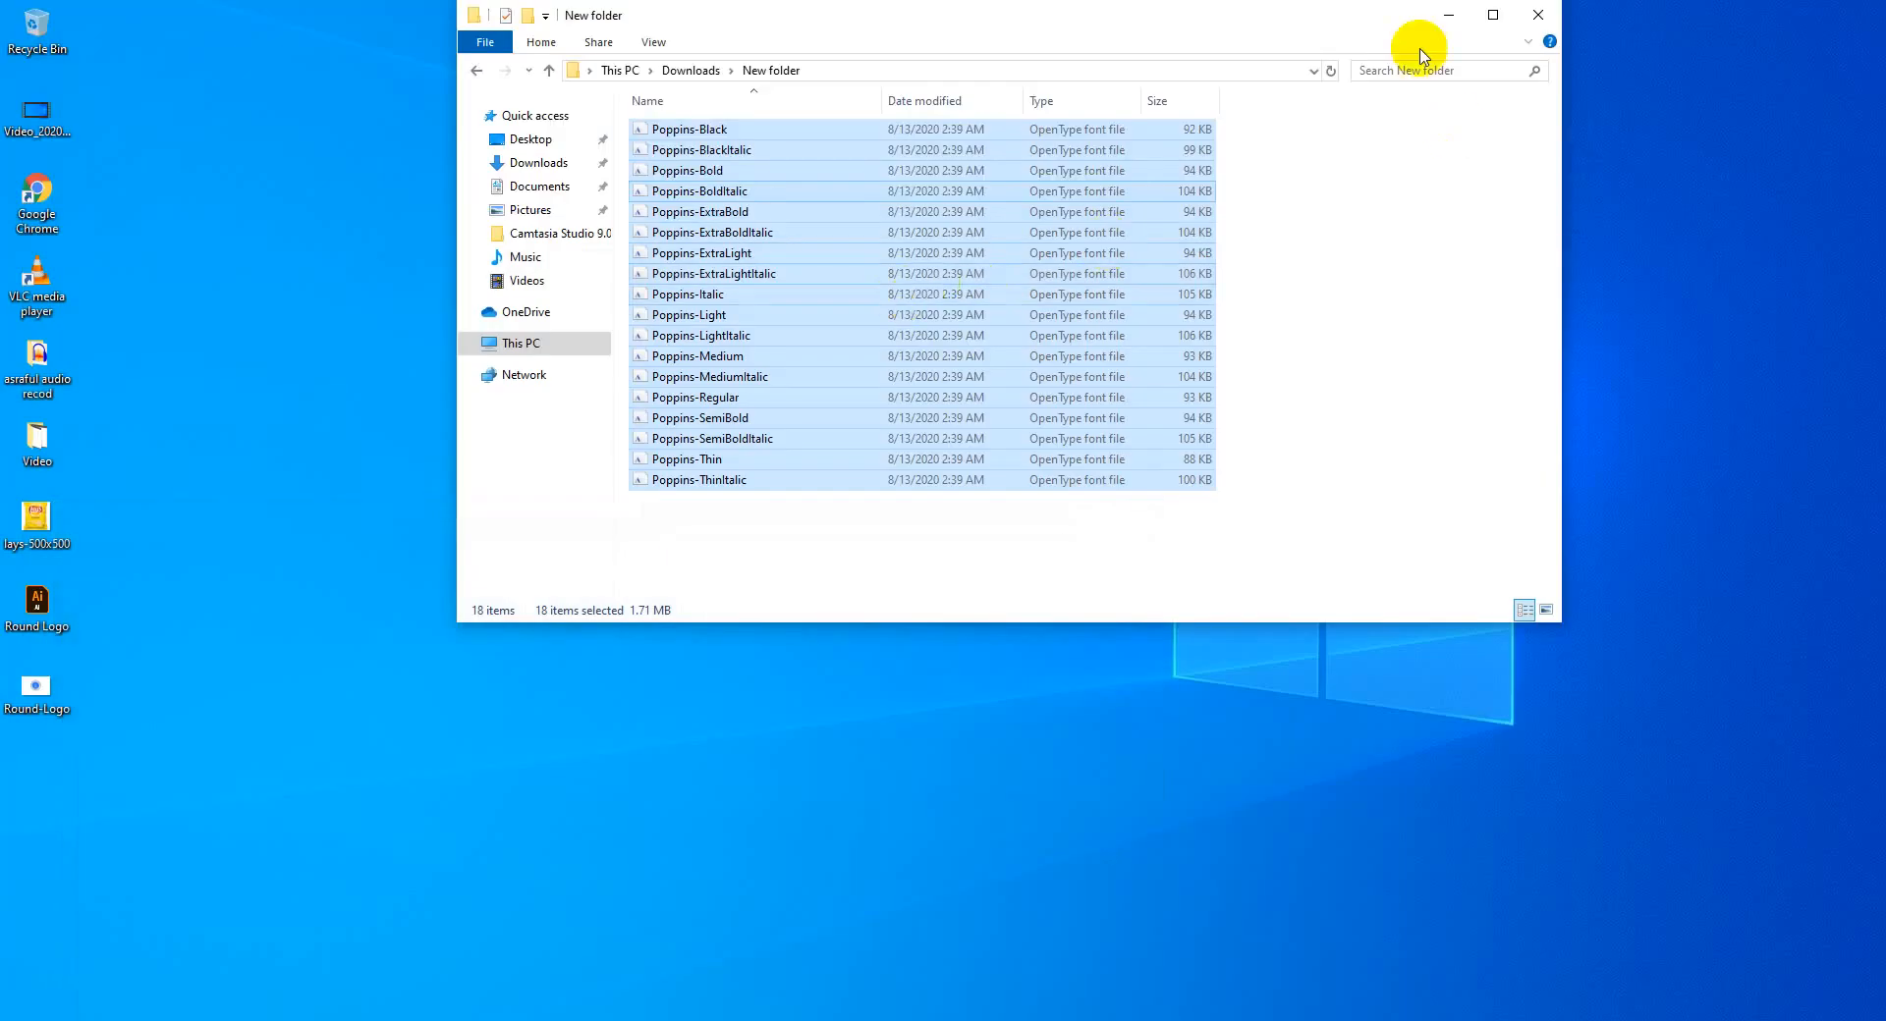
click(1532, 20)
Open the exported Round-Logo image from the desktop in Photos, making Photos the default app for .jpg files
double_click(39, 690)
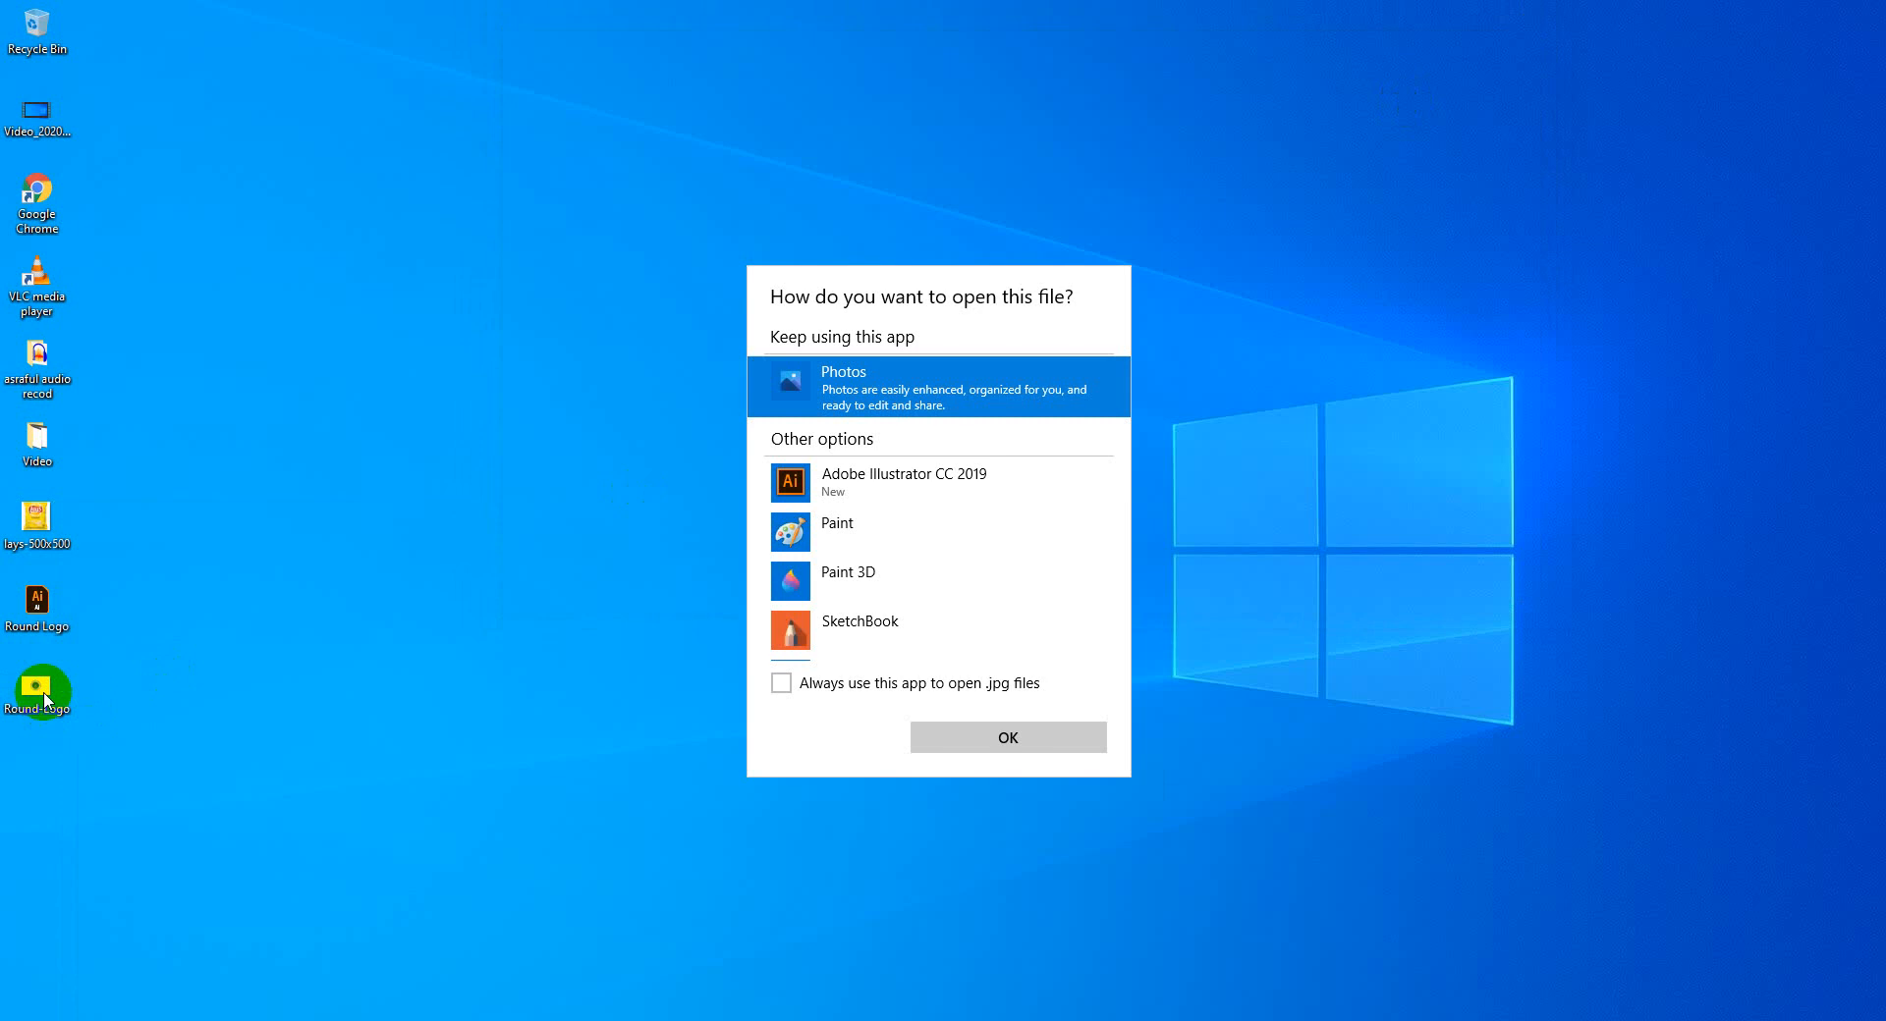
click(835, 688)
click(988, 737)
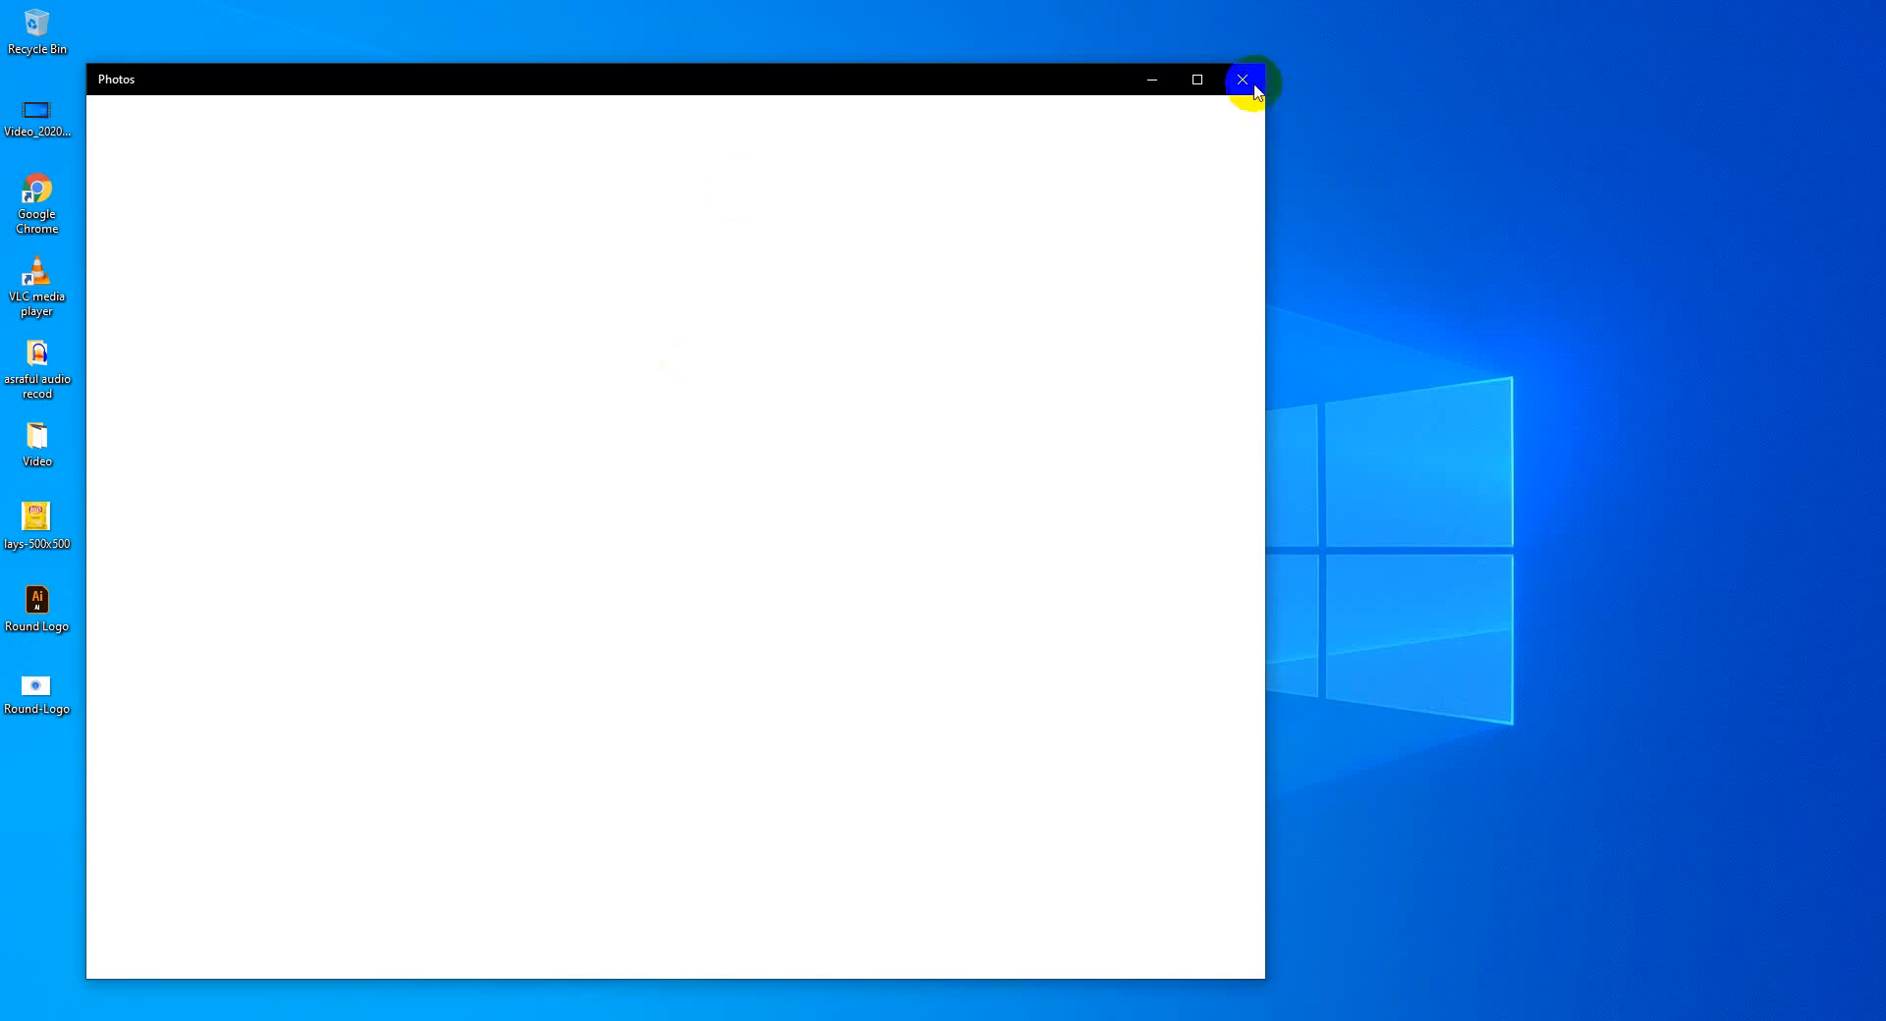
Close the blank Photos window to return to the desktop
right_click(1438, 204)
click(1491, 298)
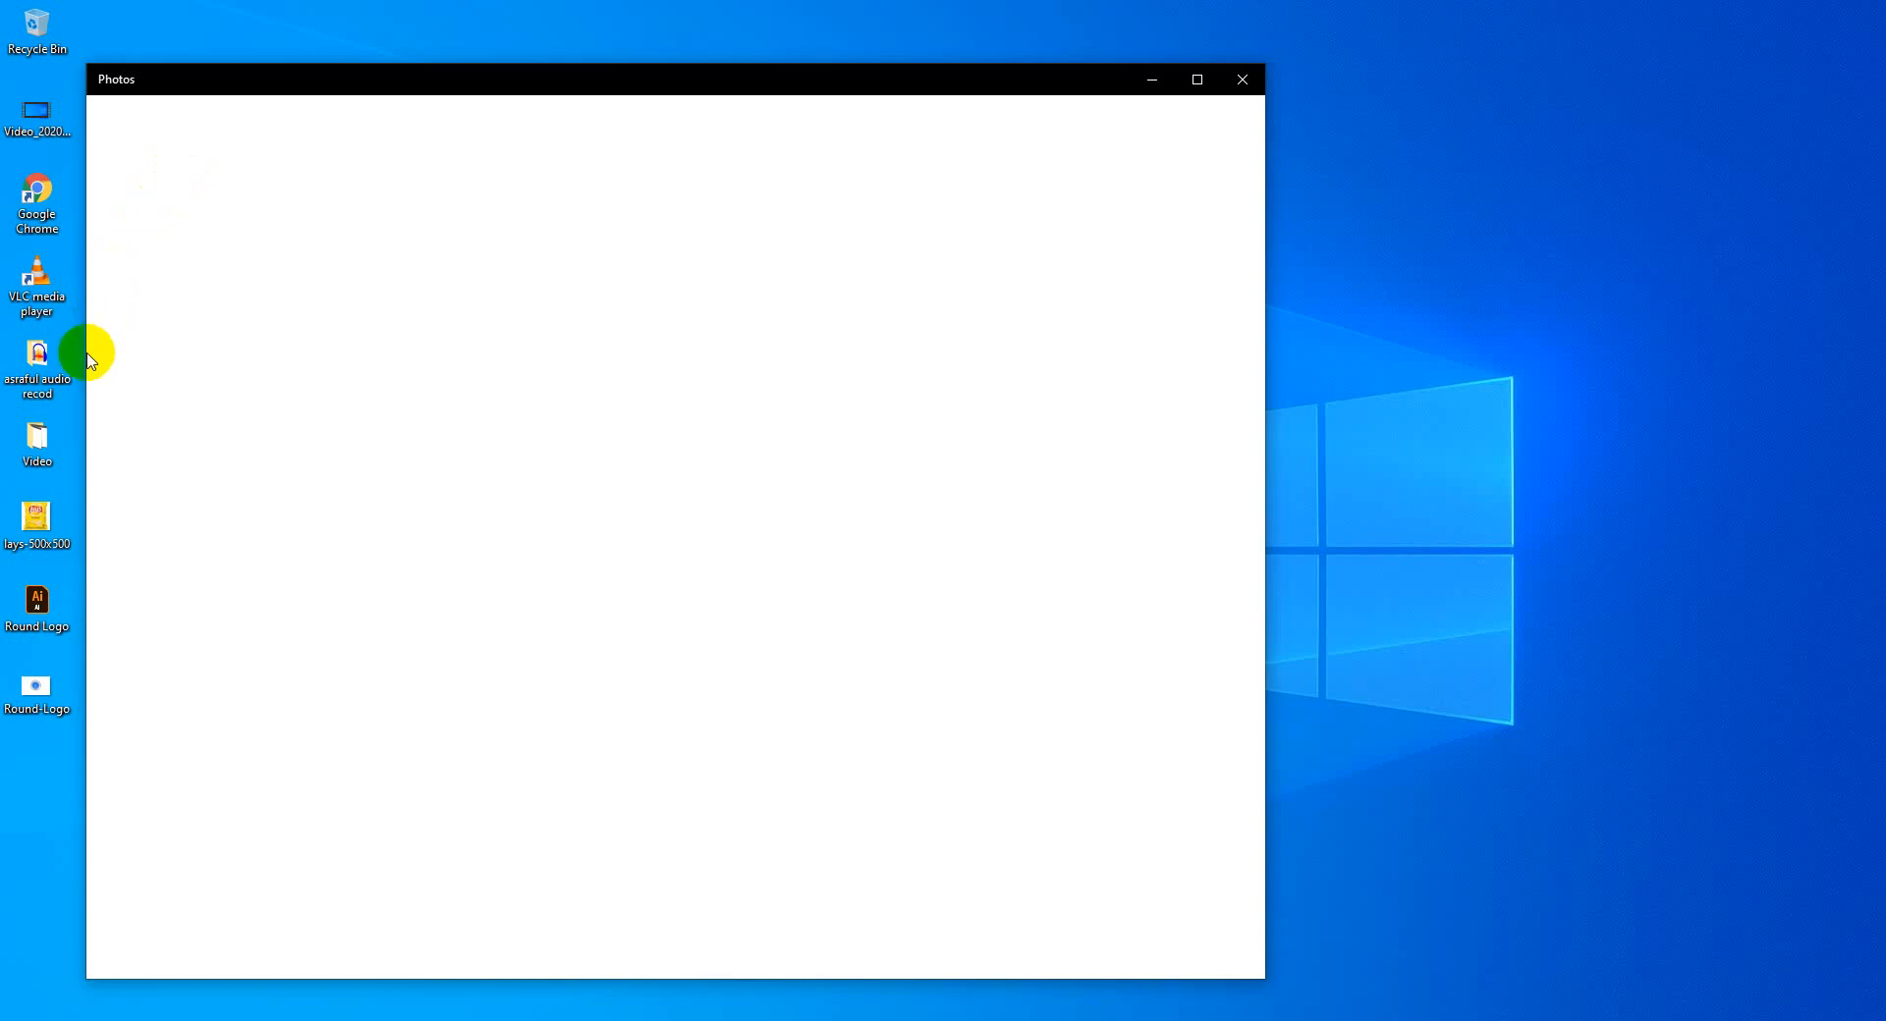
click(59, 435)
click(1242, 79)
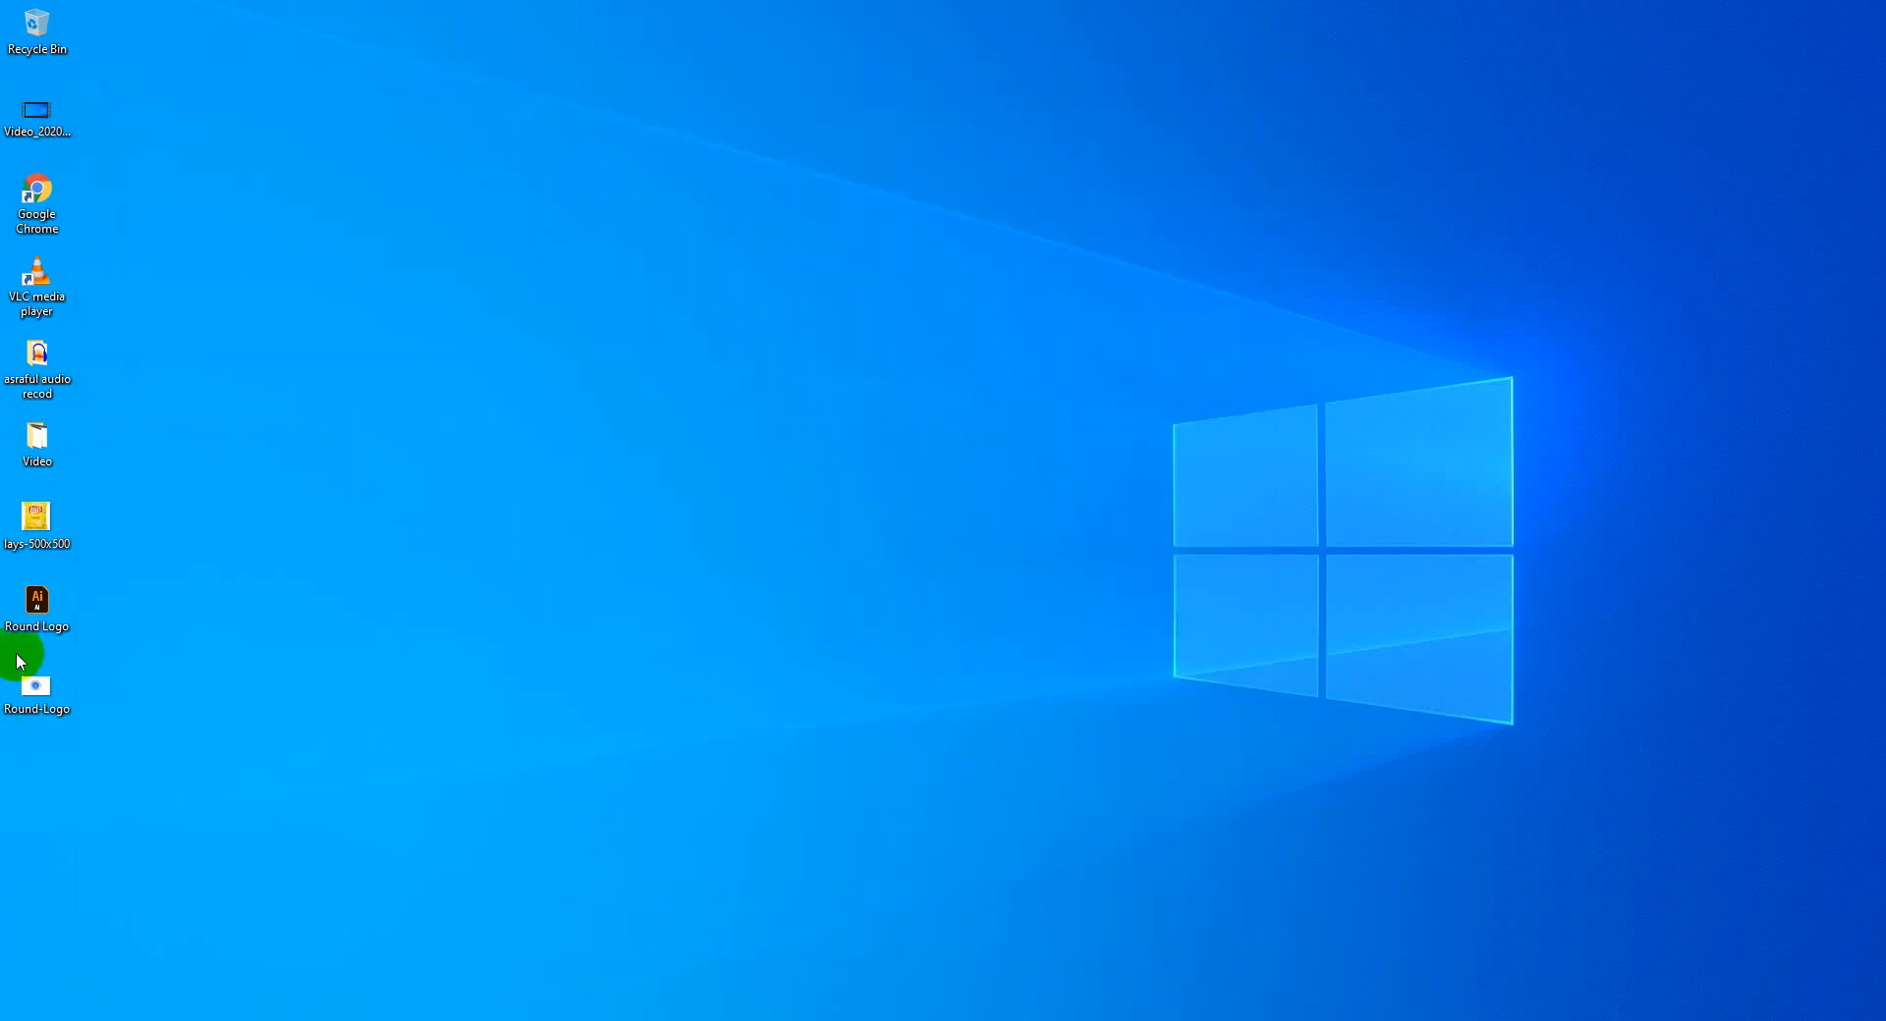
View the exported Round-Logo image from the desktop in Photos with the browser minimized, and close the viewer
click(34, 683)
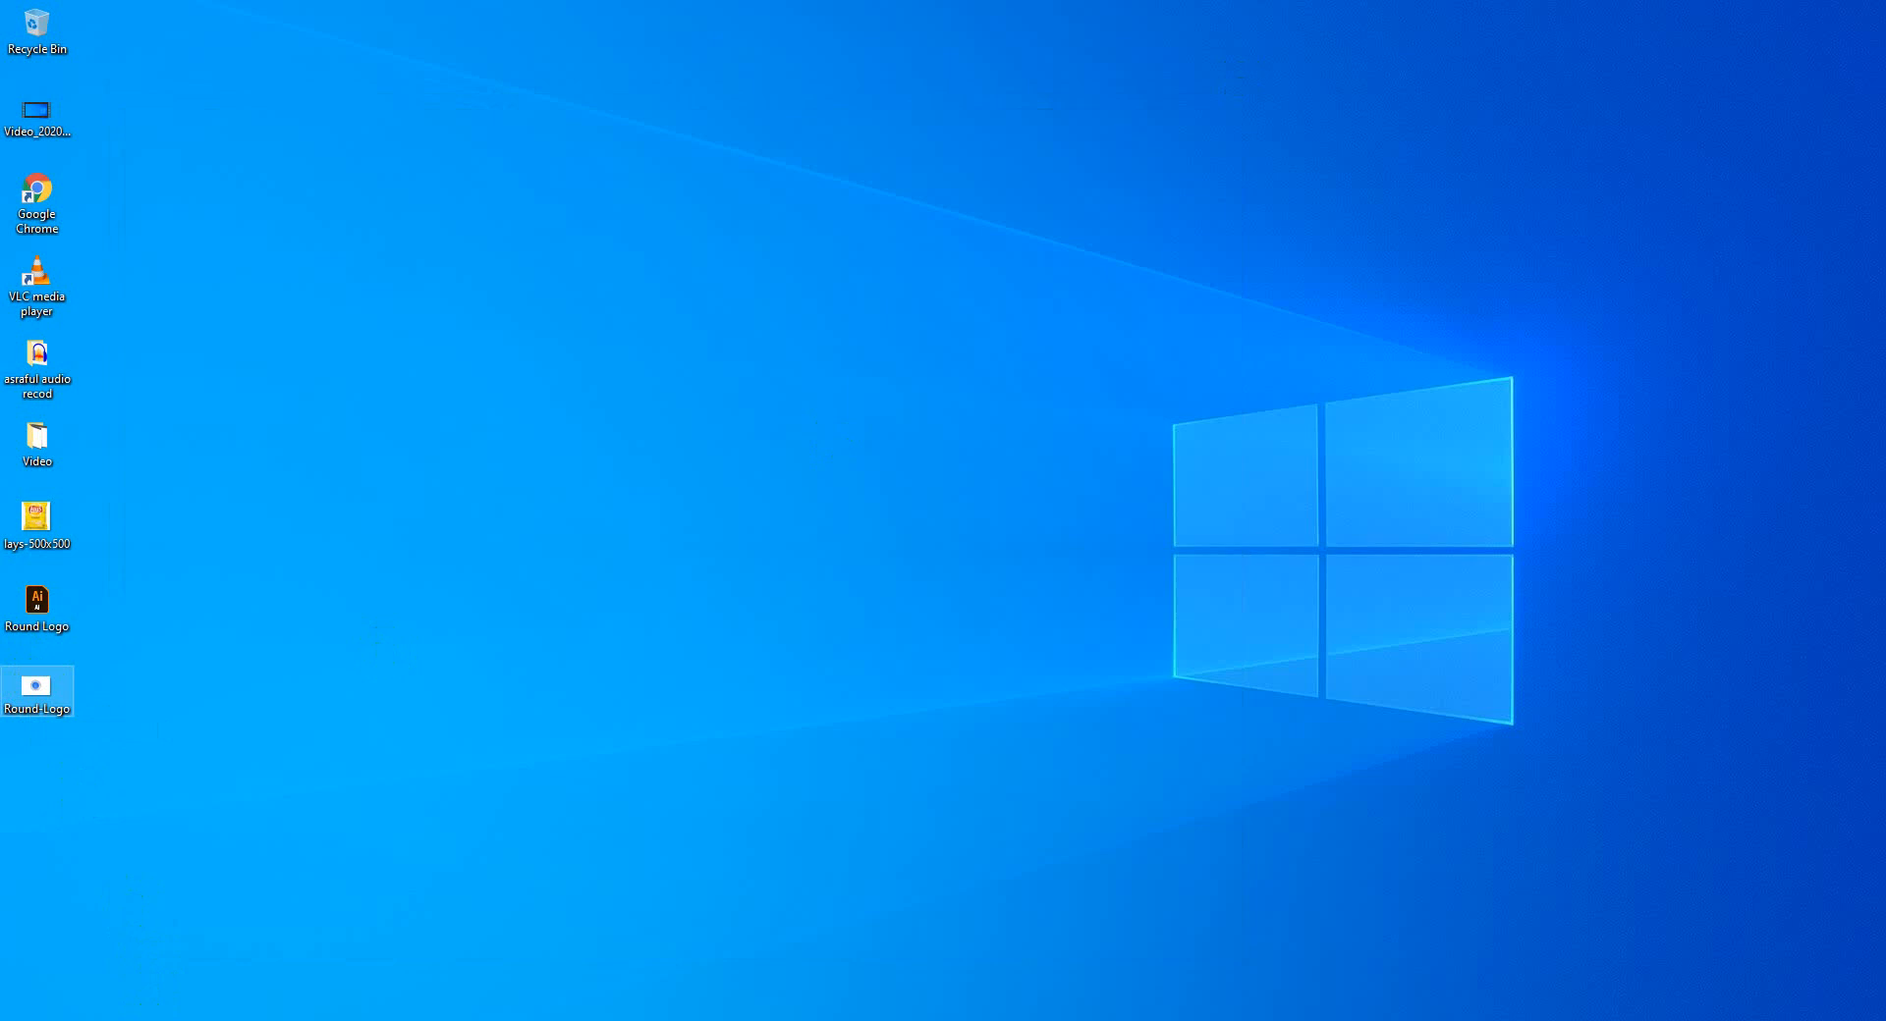
key(alt+Tab)
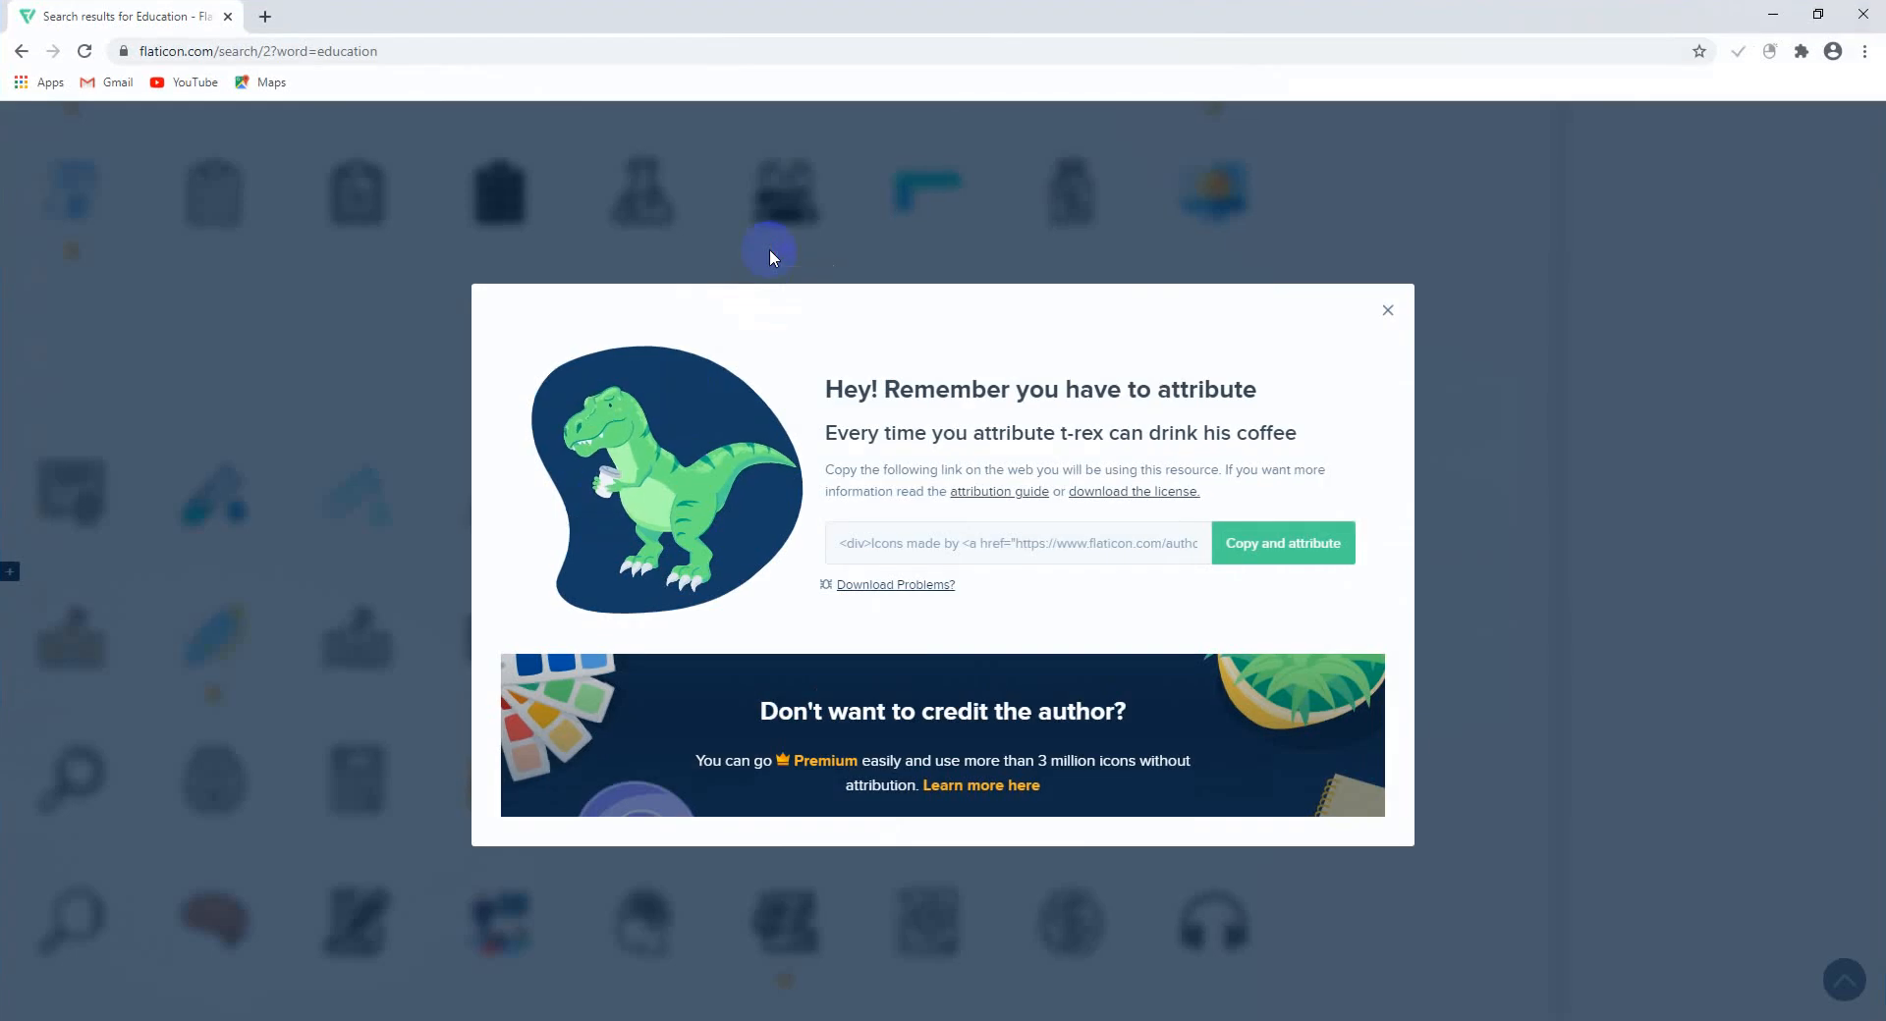
click(265, 18)
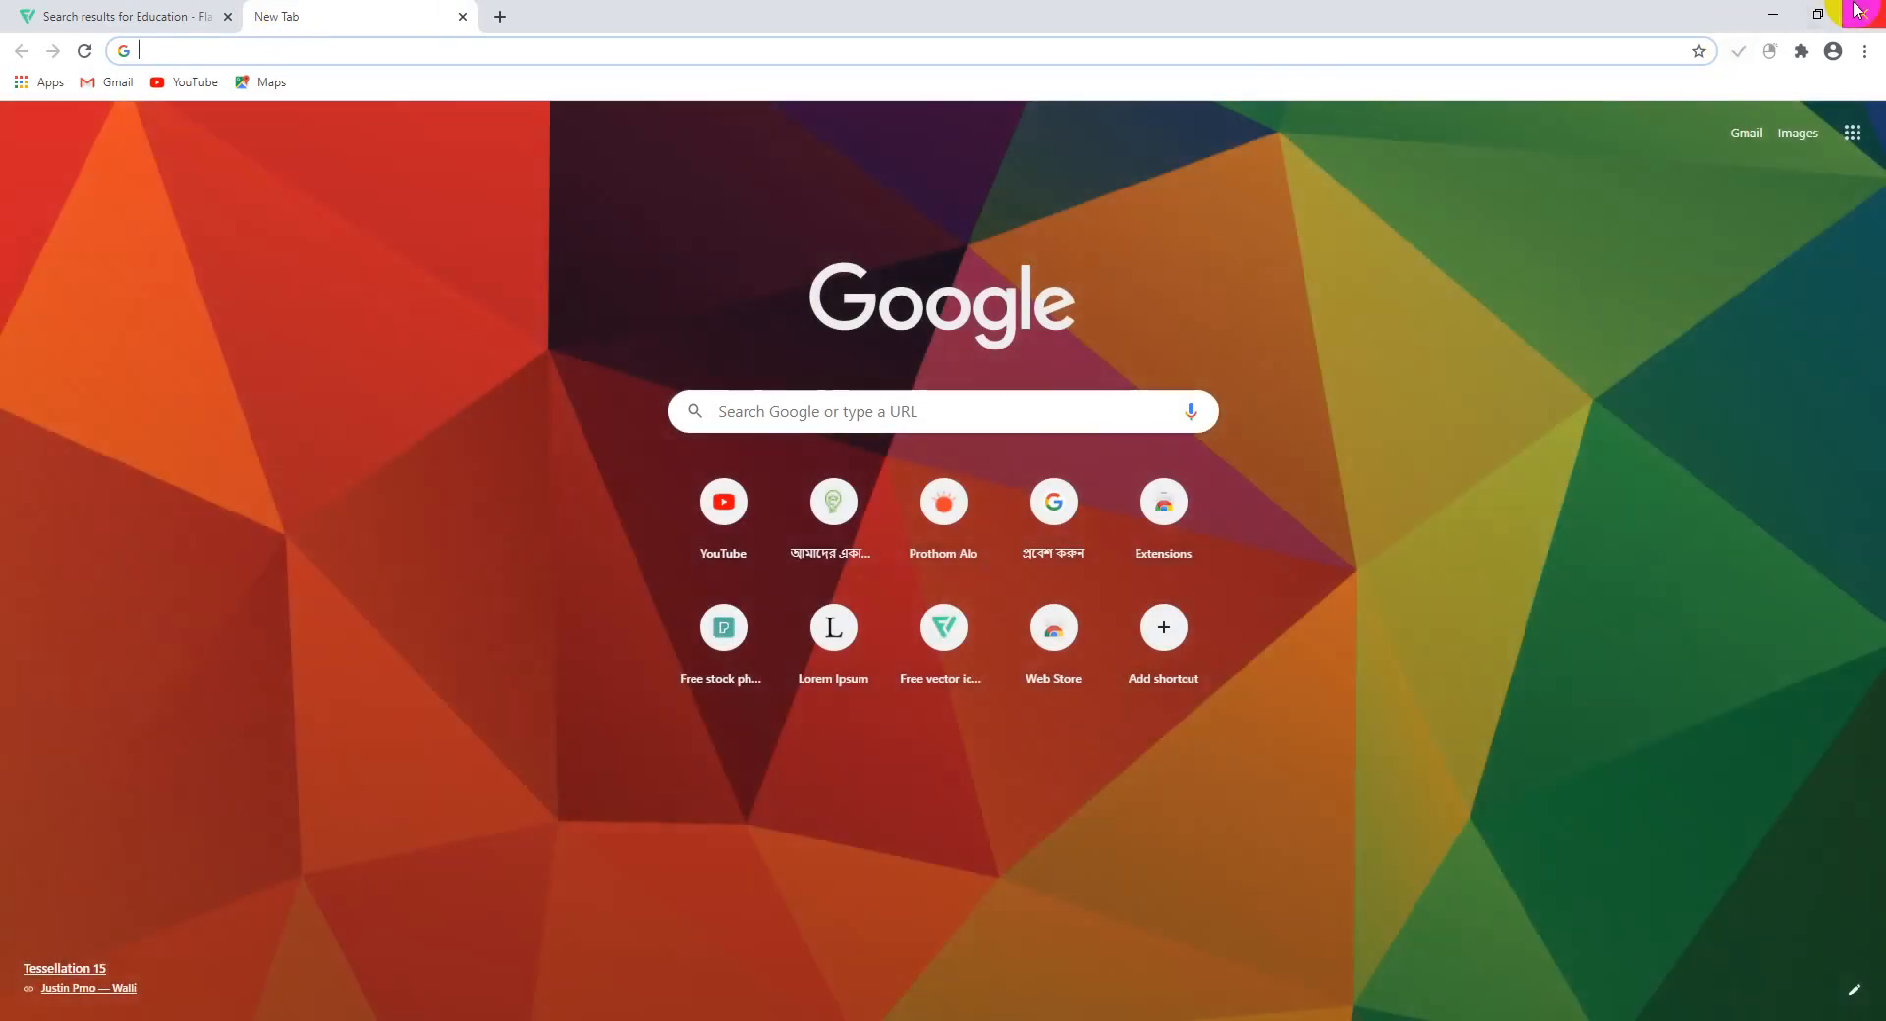
click(1775, 12)
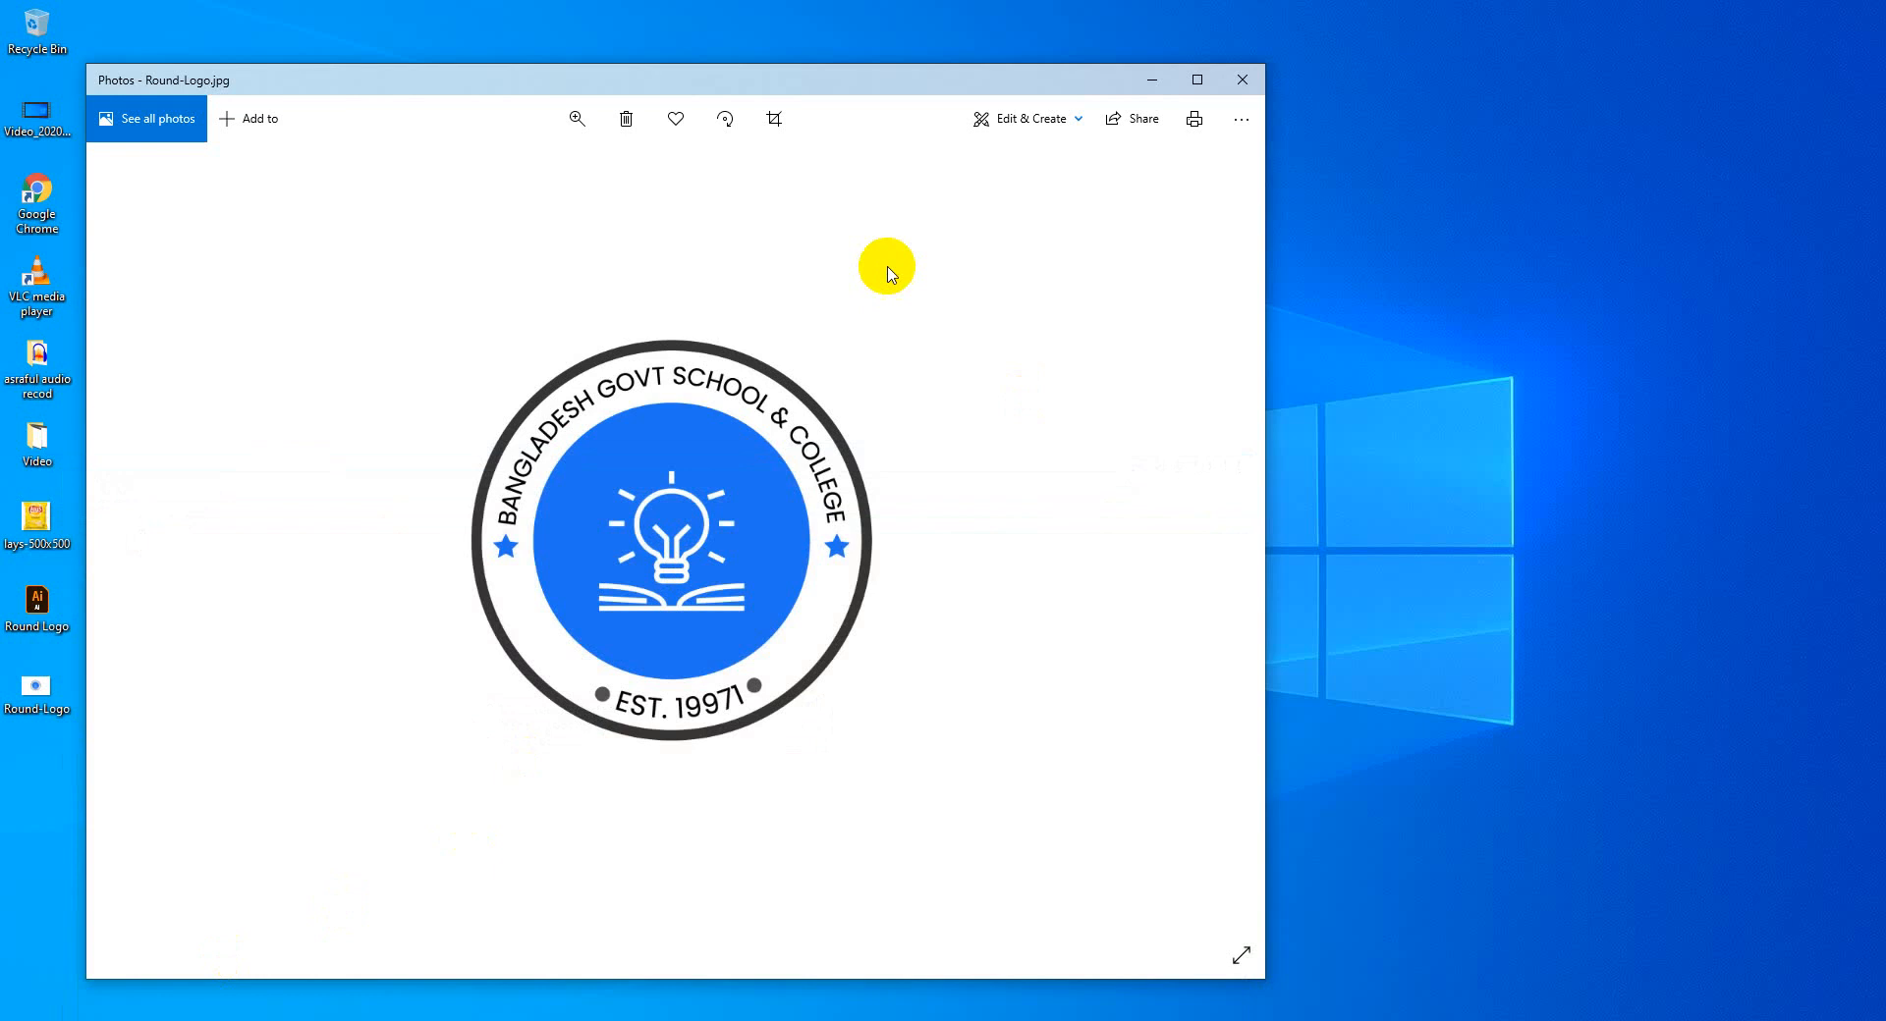
click(1229, 83)
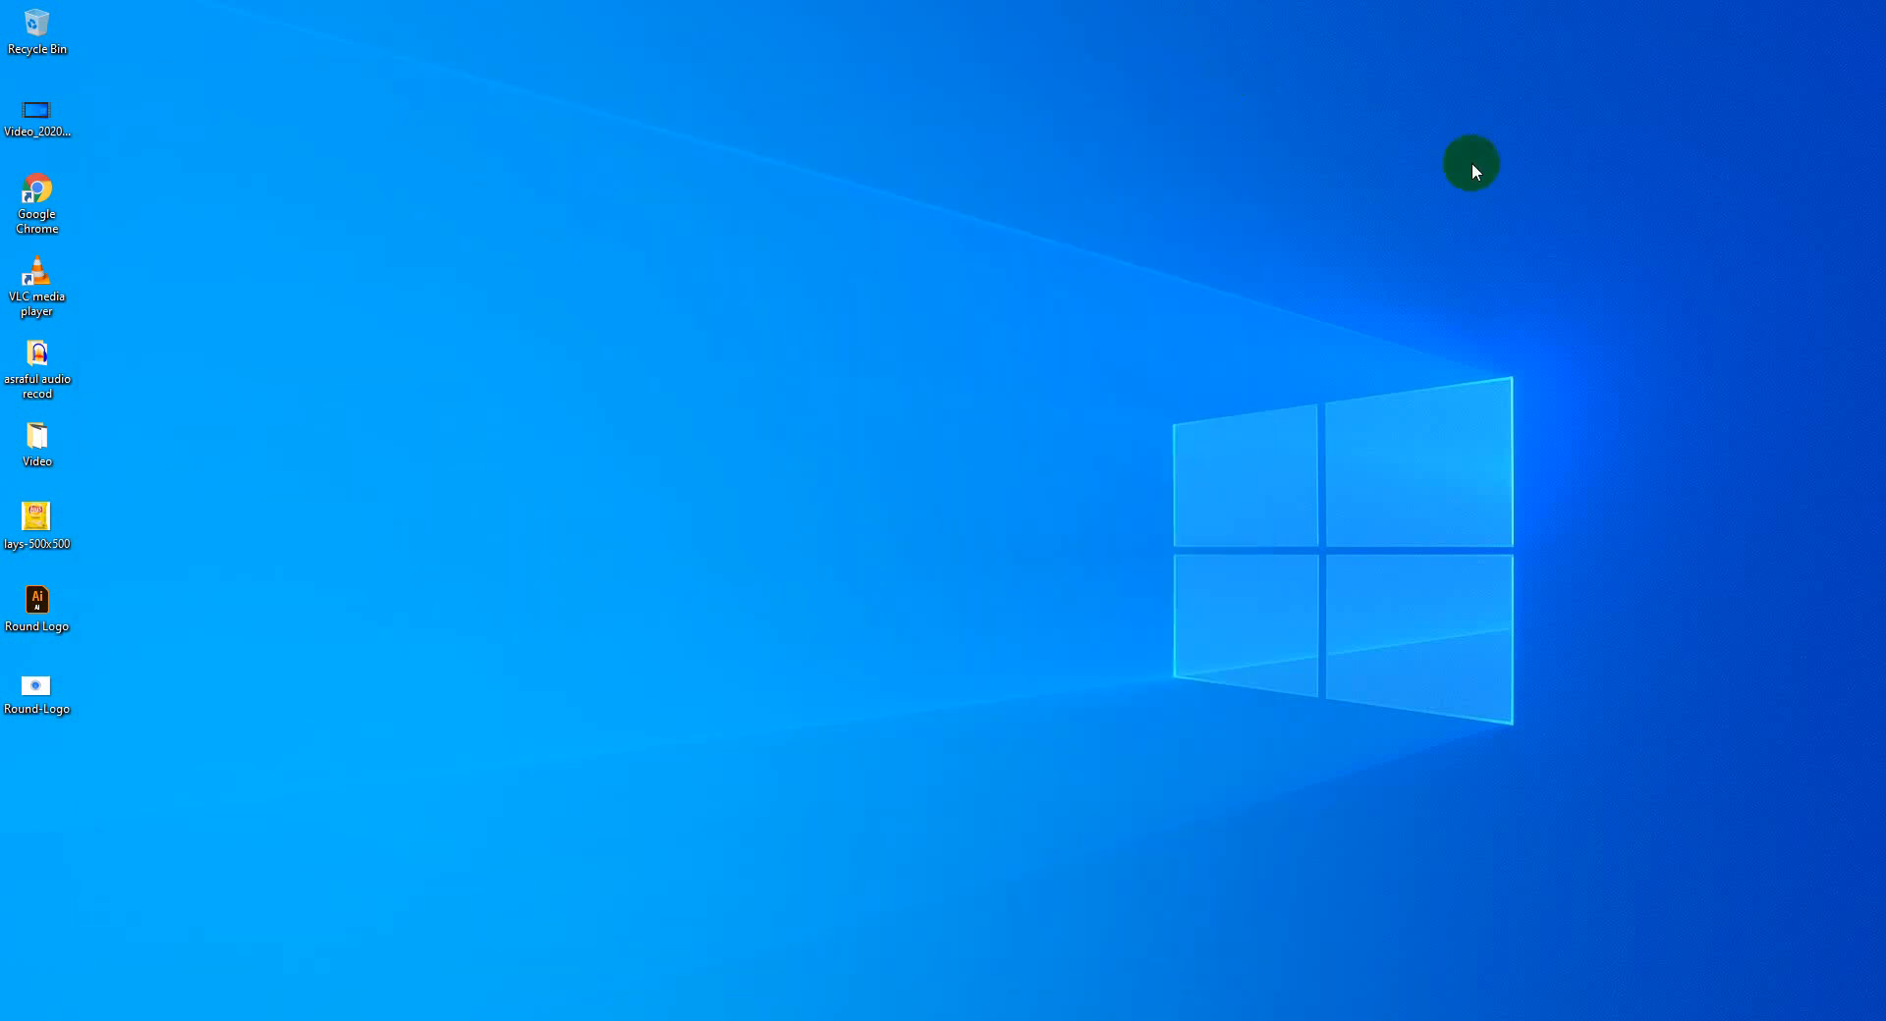